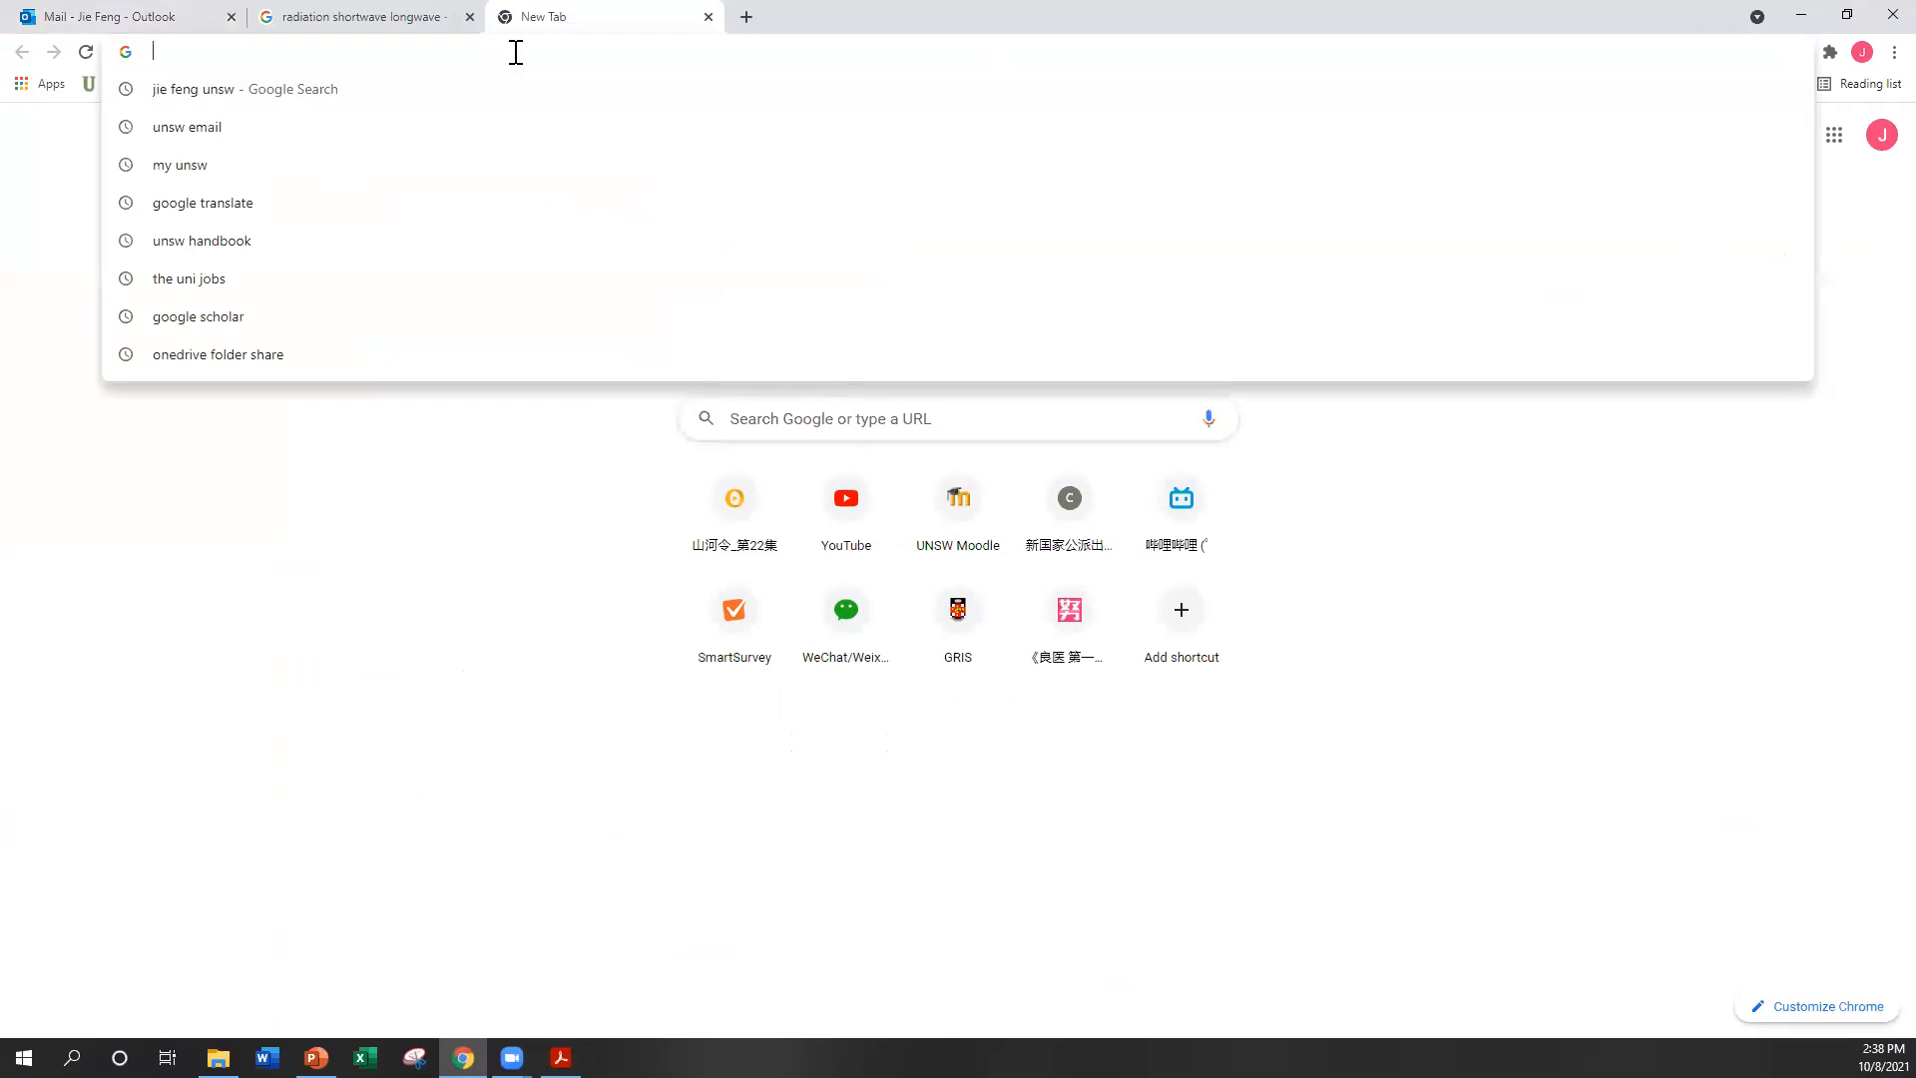
Search the web for Moodle, open the UNSW Moodle site and sign on
text(dmoode)
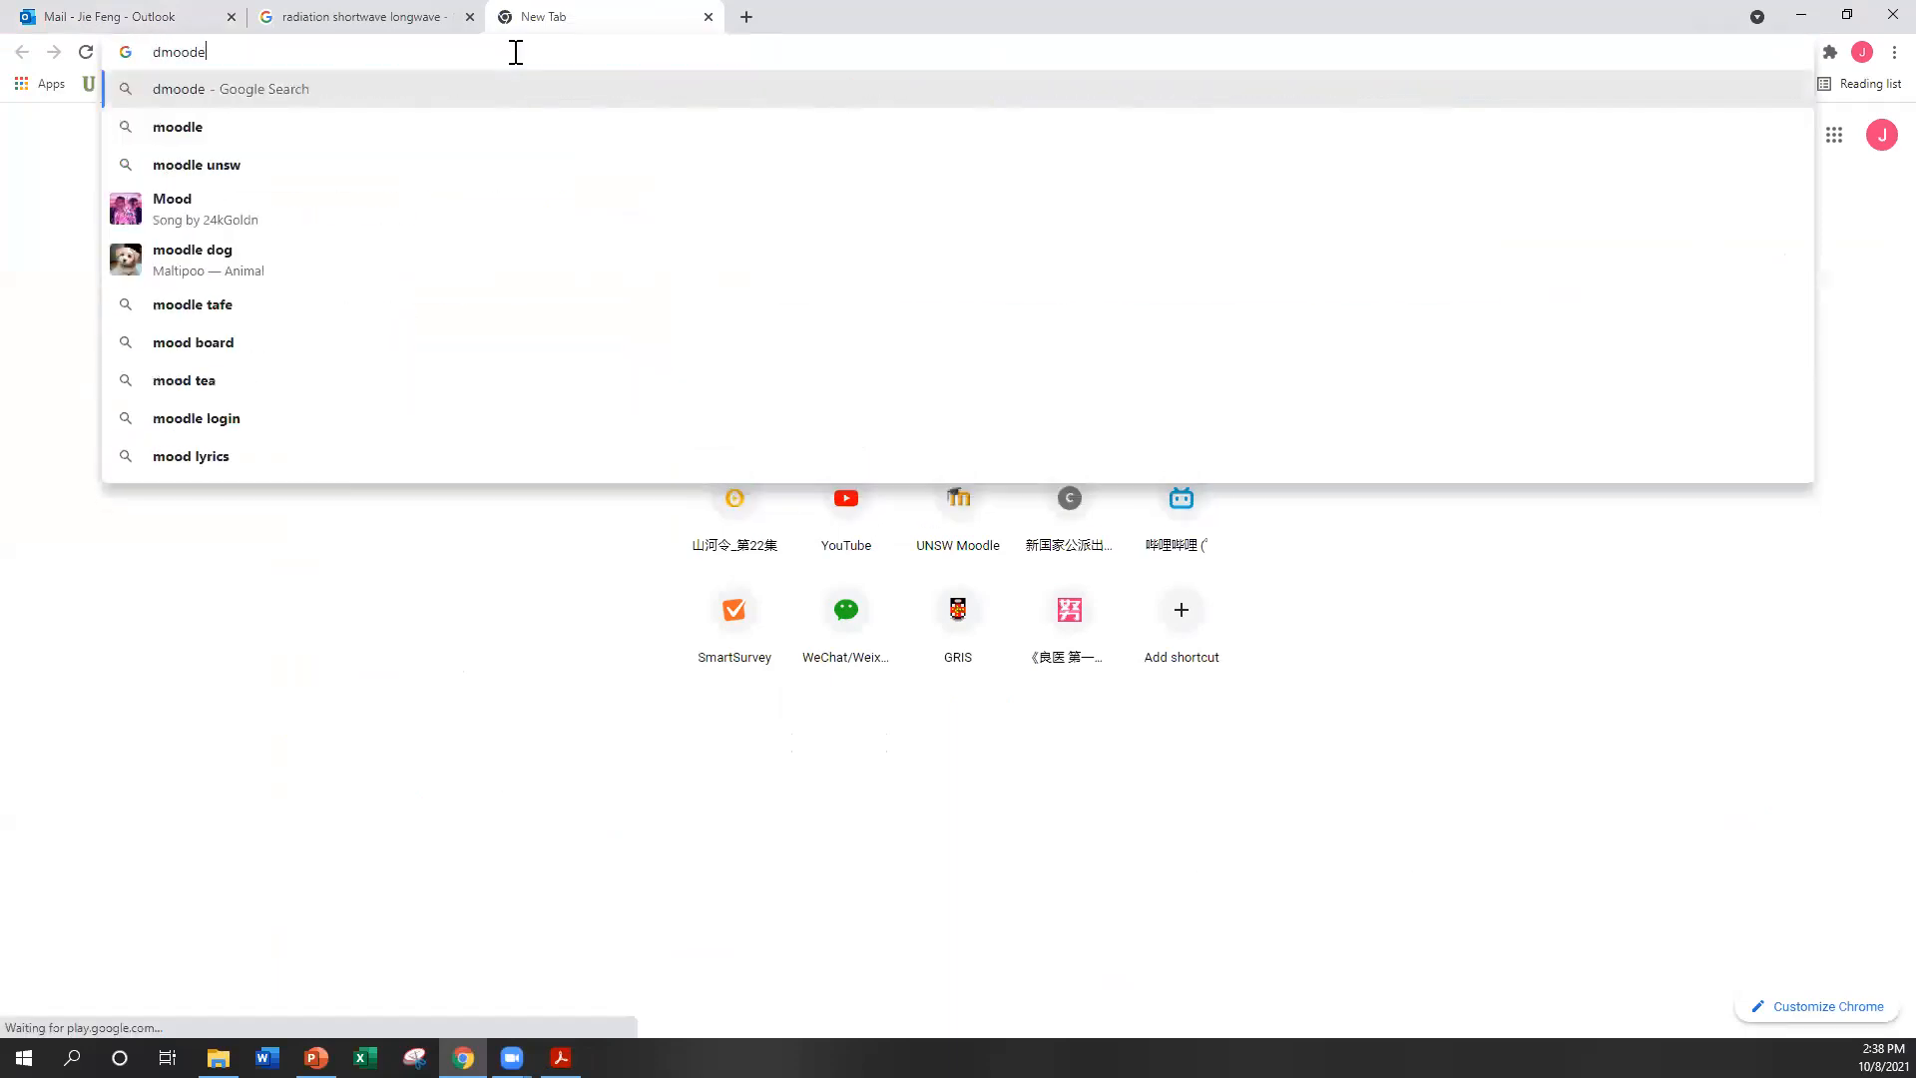
text(l)
key(Return)
click(383, 316)
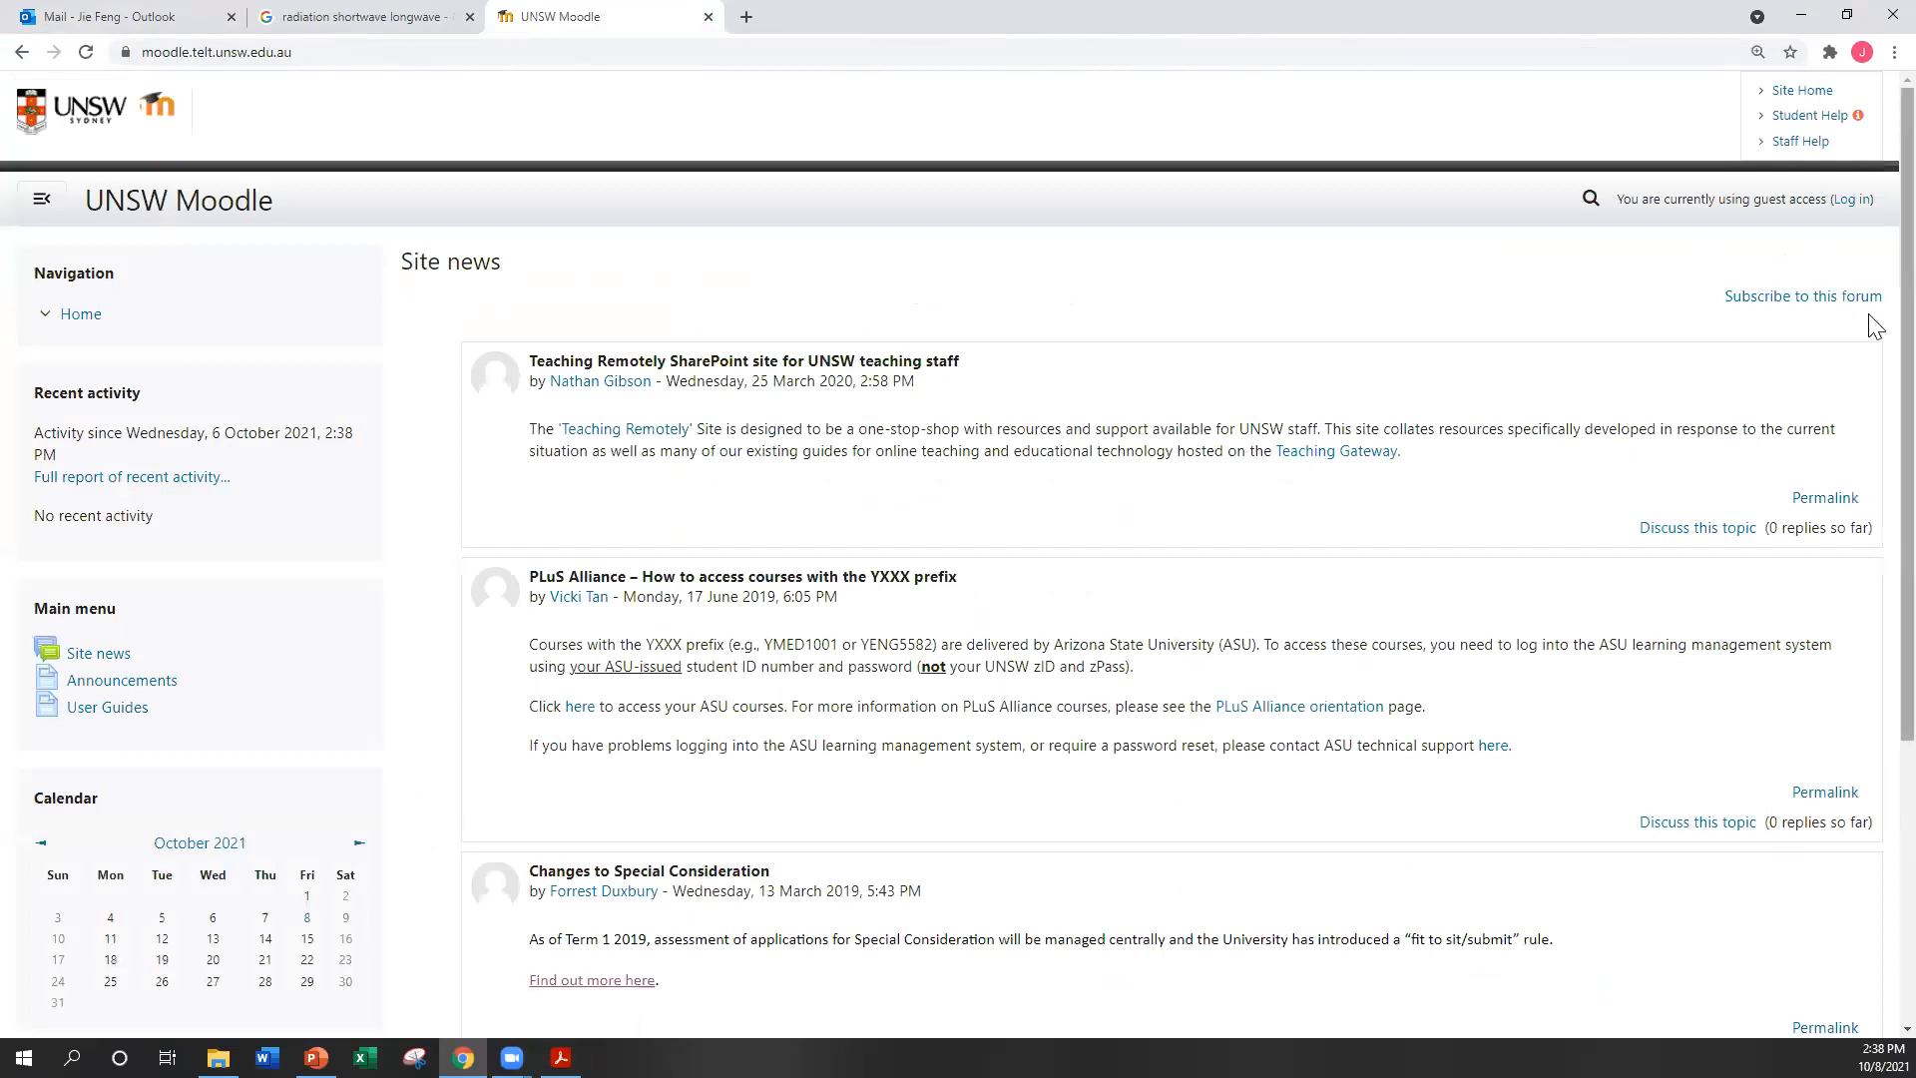
click(1853, 198)
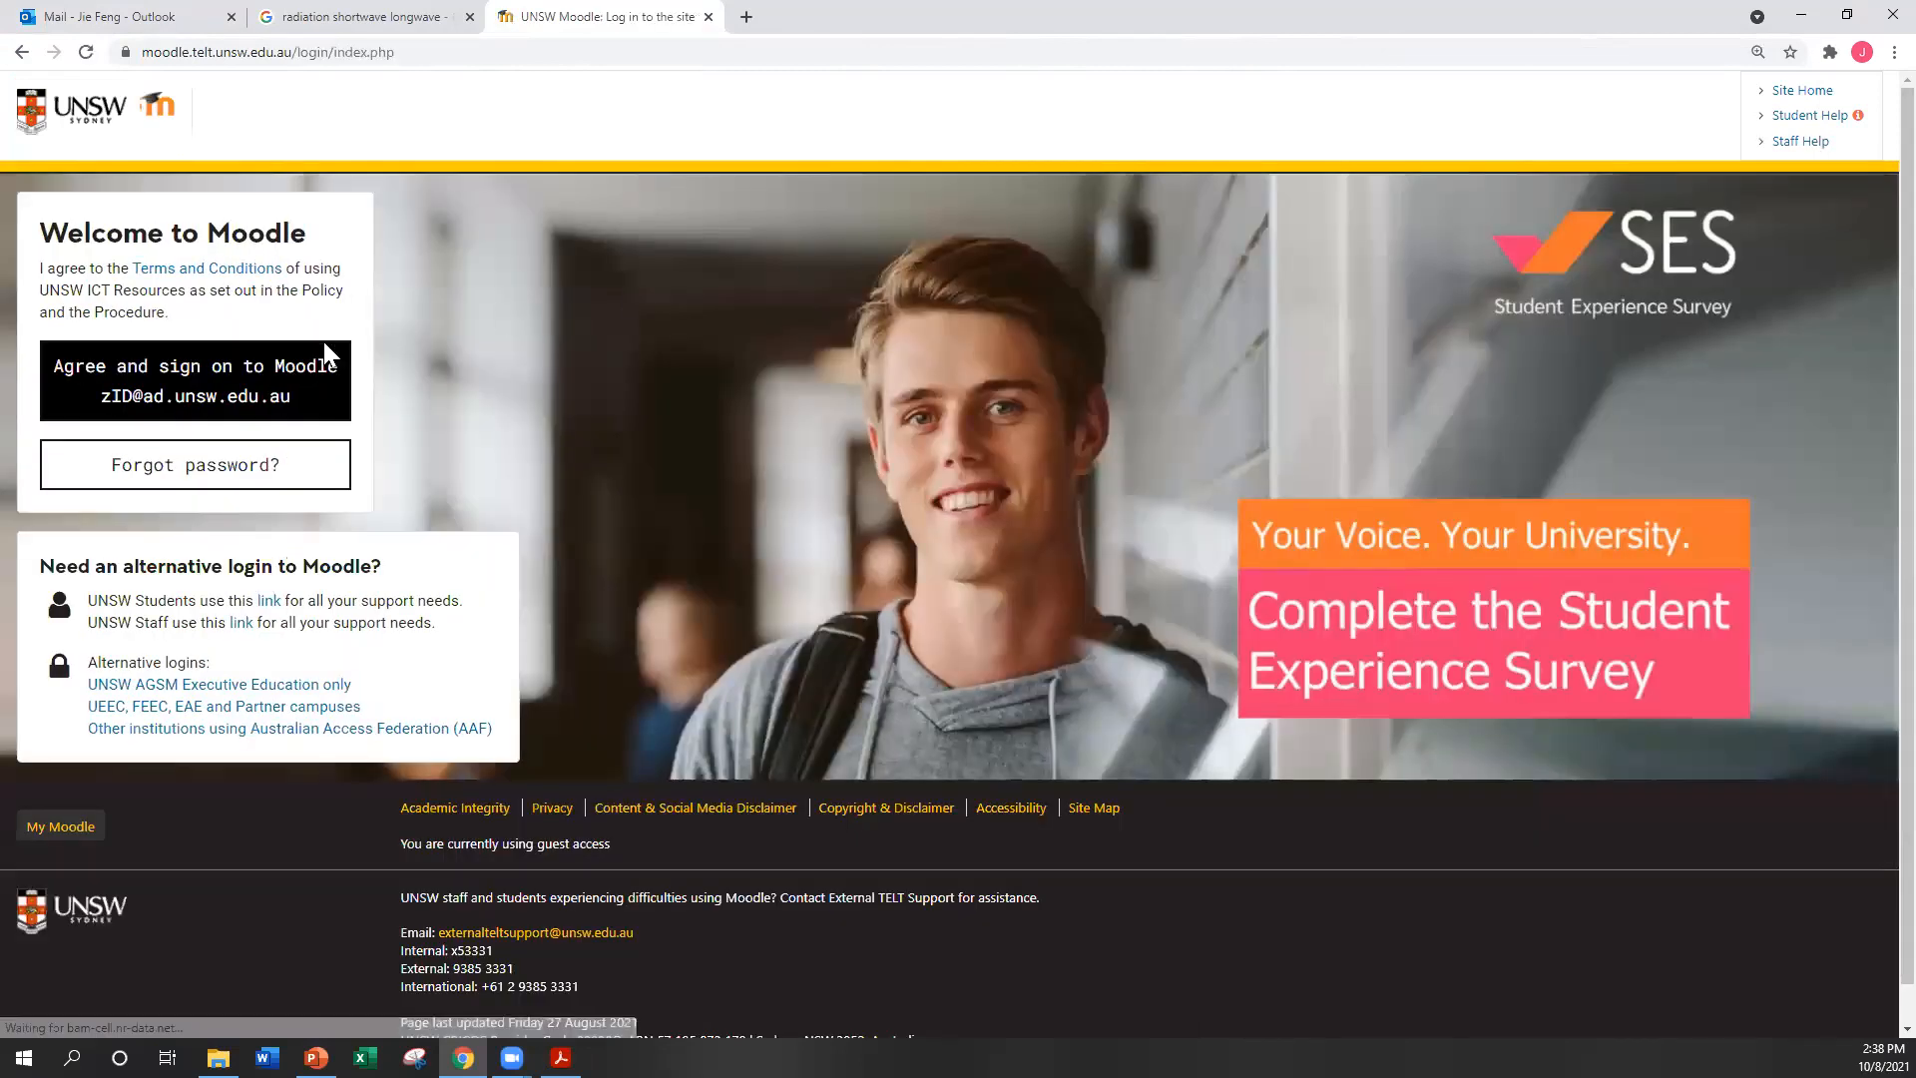
click(171, 391)
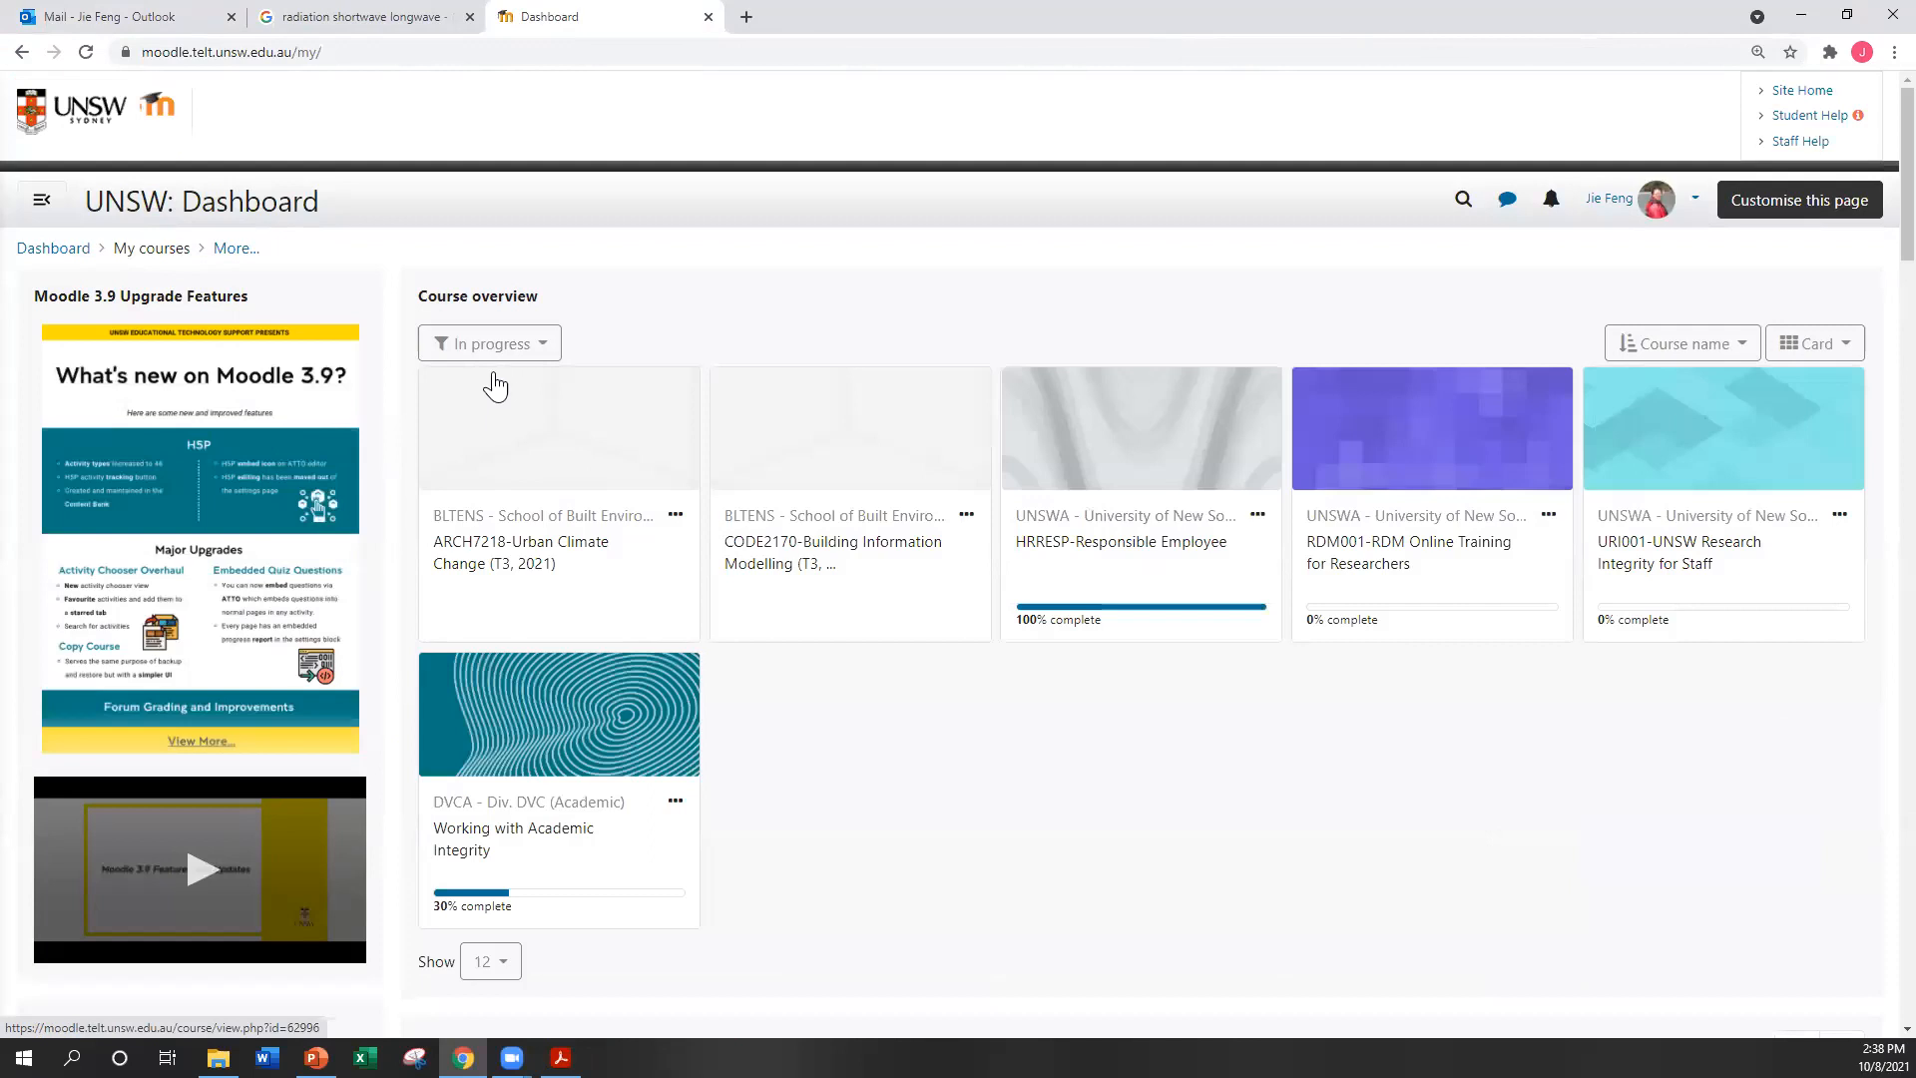
Open the Week 4 Monde modelling instruction PDF from the ARCH7218-Urban Climate Change course and view the first instruction on page 2
click(536, 552)
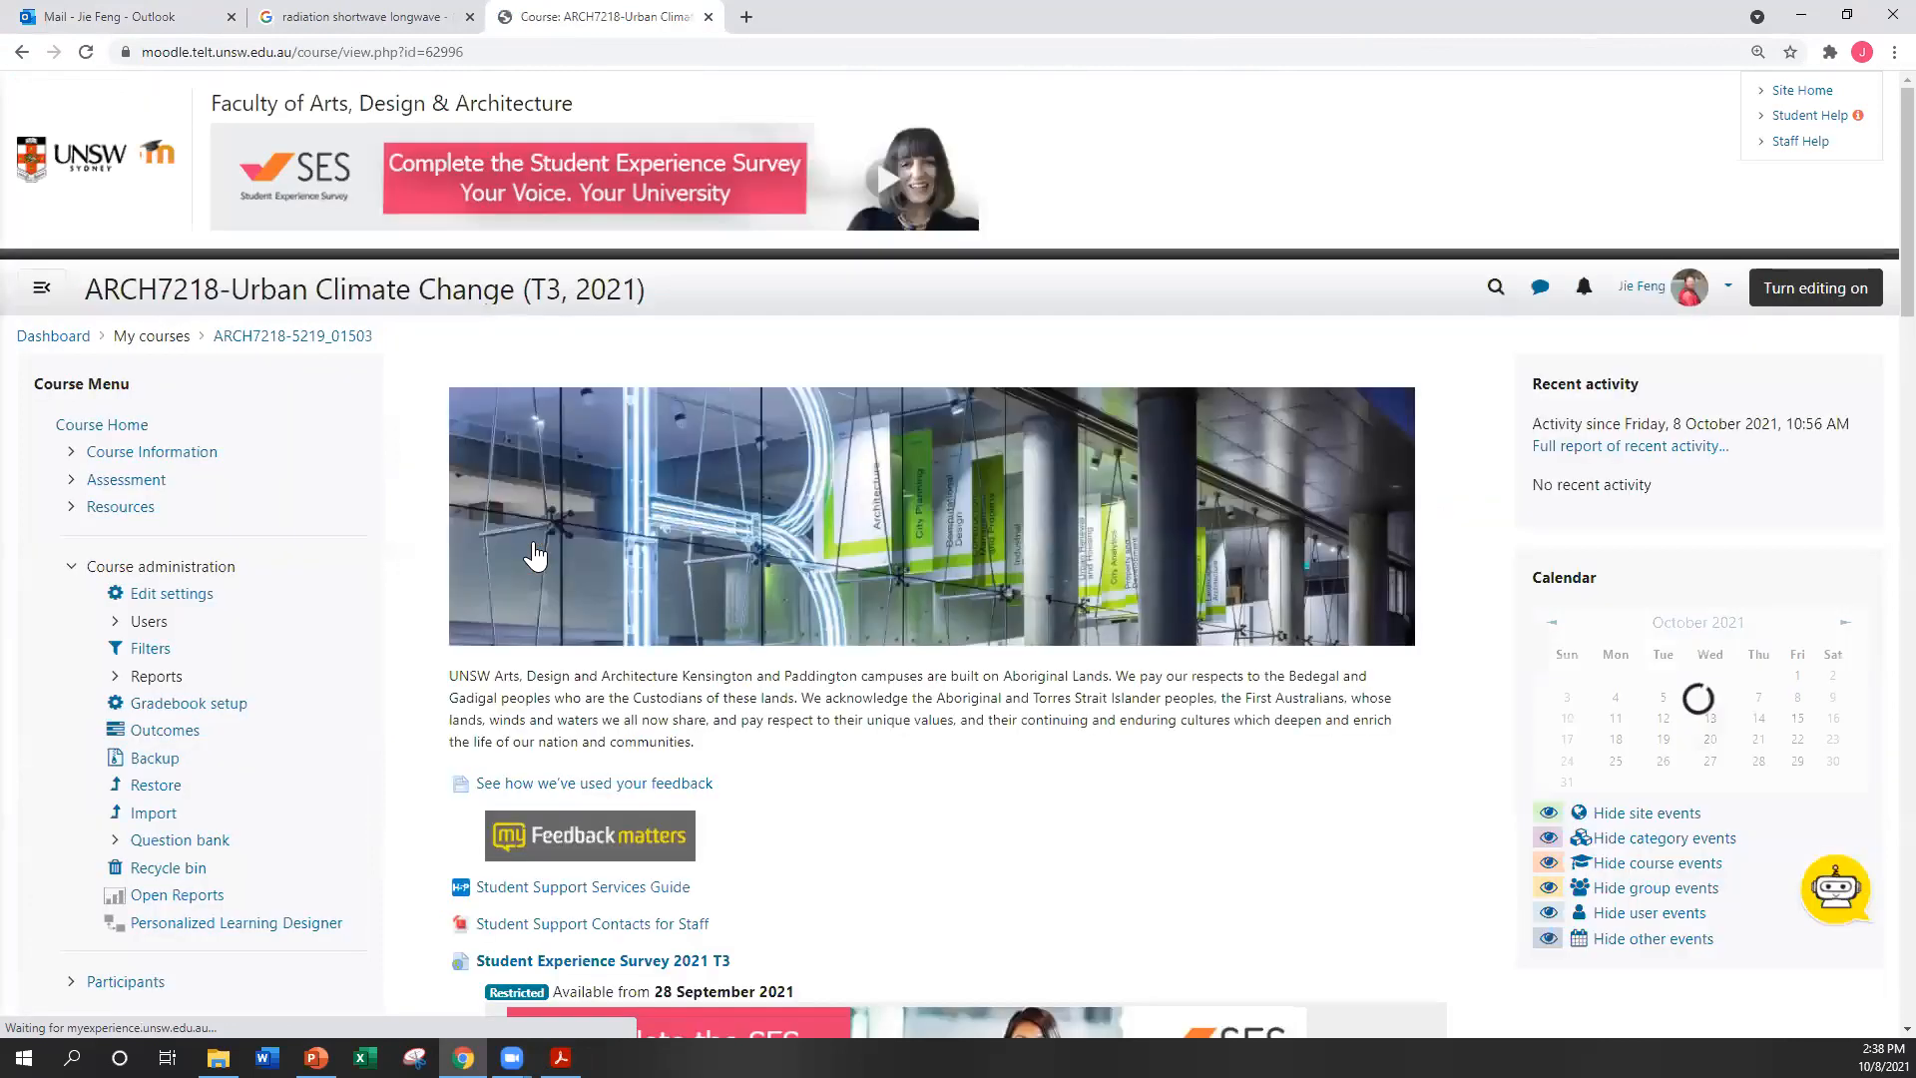
scroll(960, 559, down, 15)
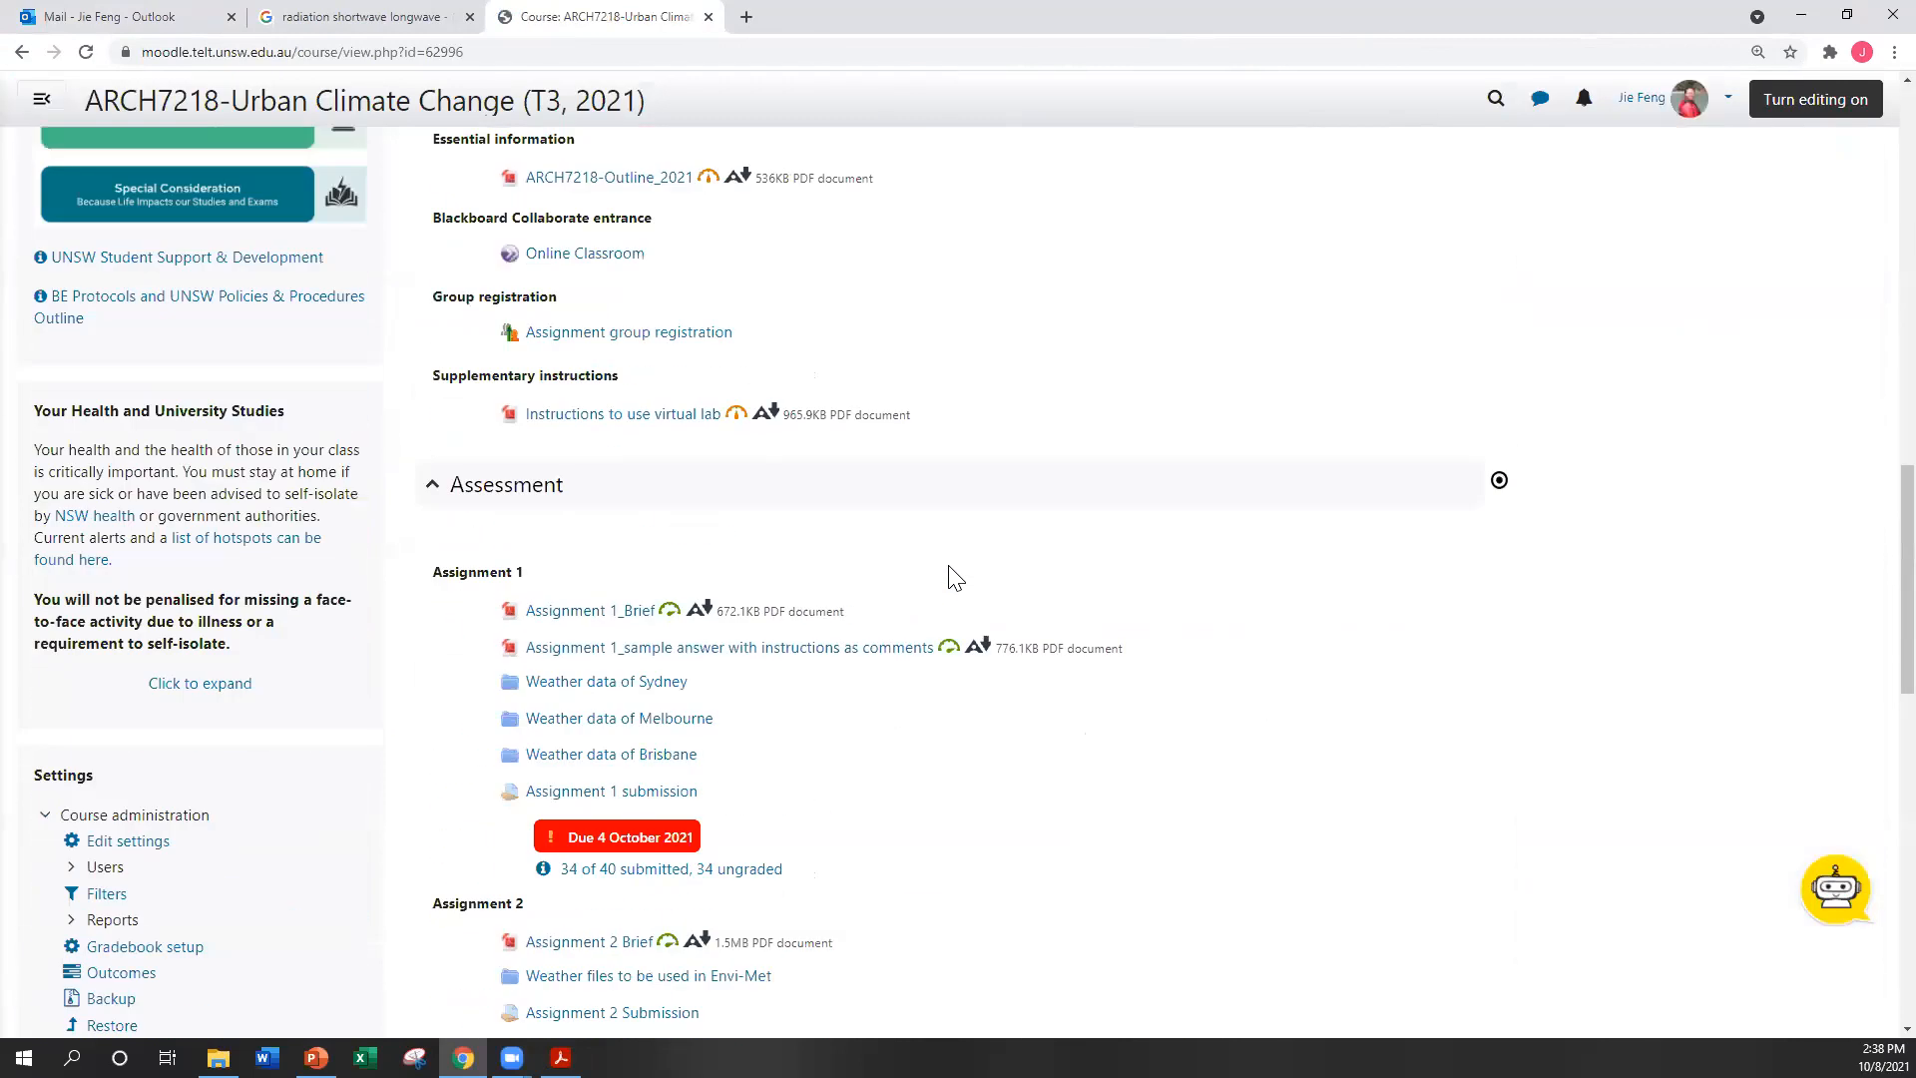
scroll(955, 579, down, 8)
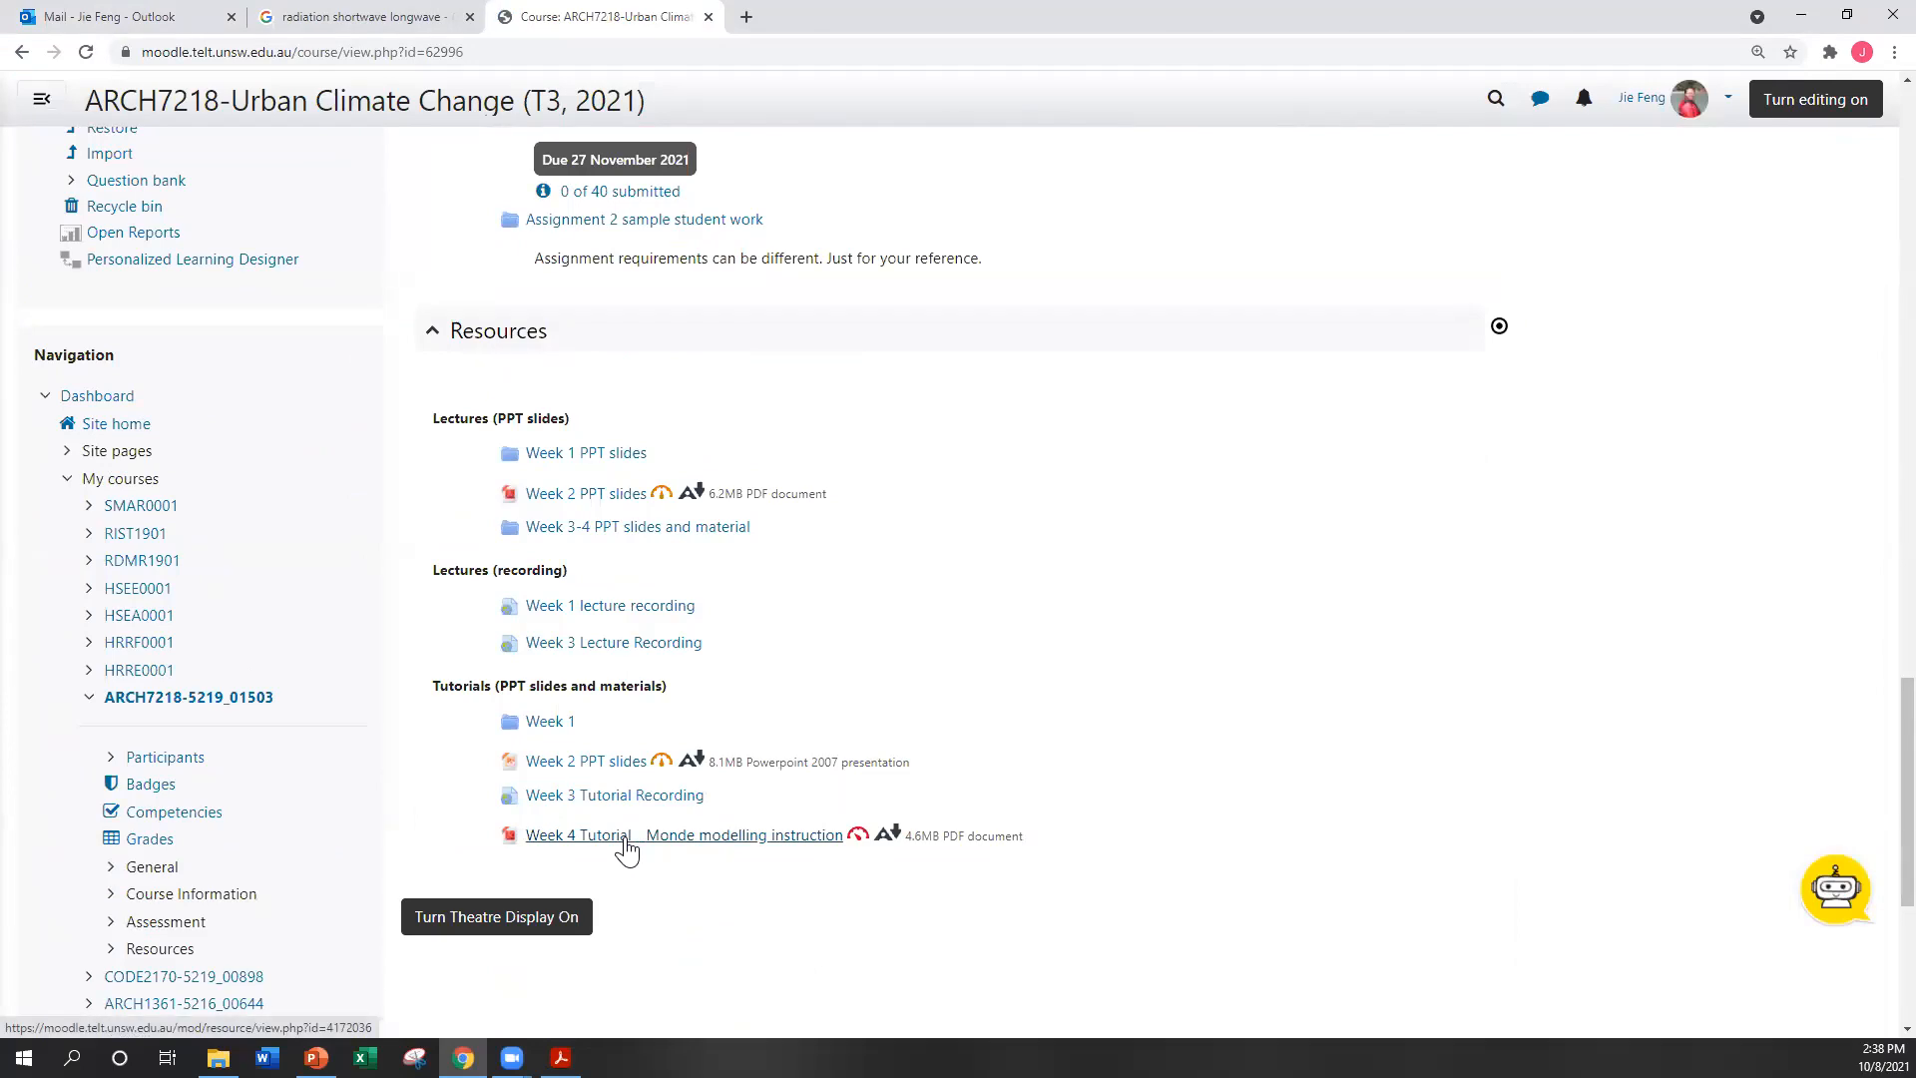
click(626, 843)
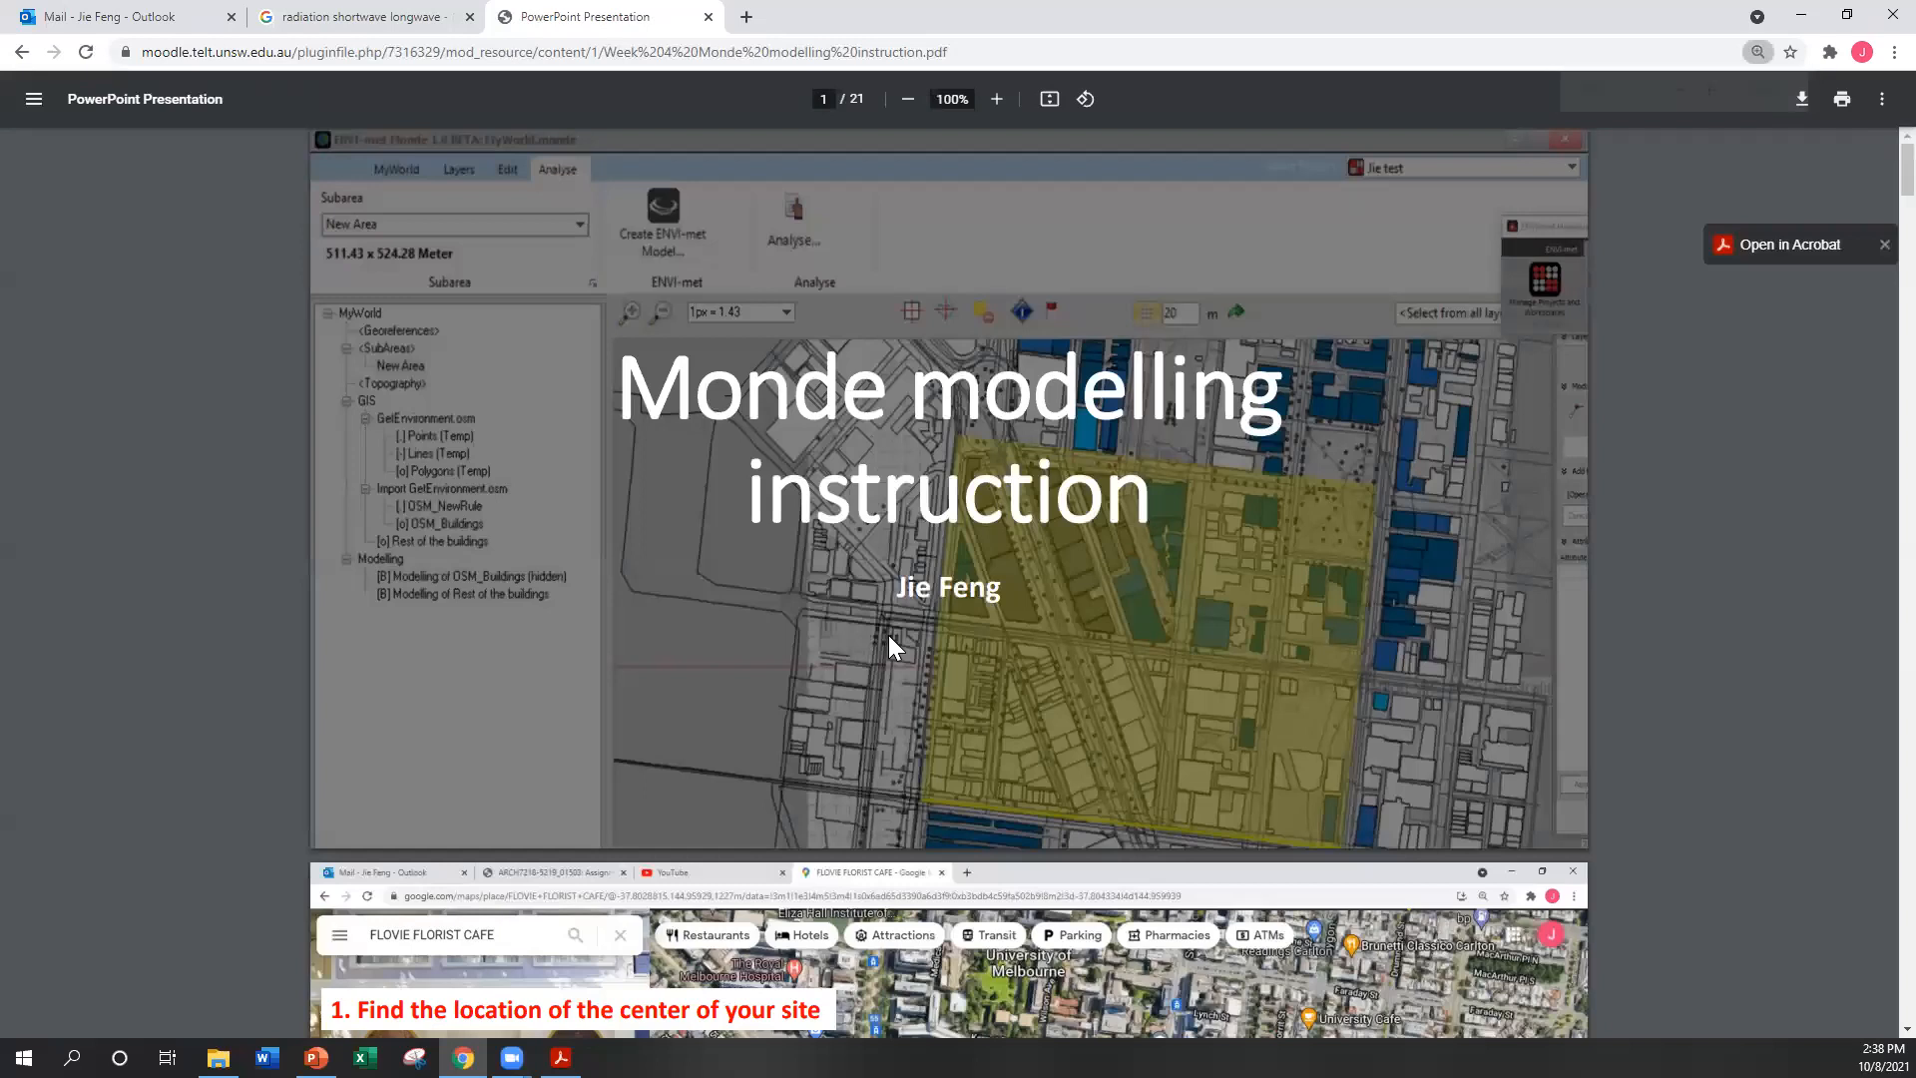
scroll(890, 639, down, 5)
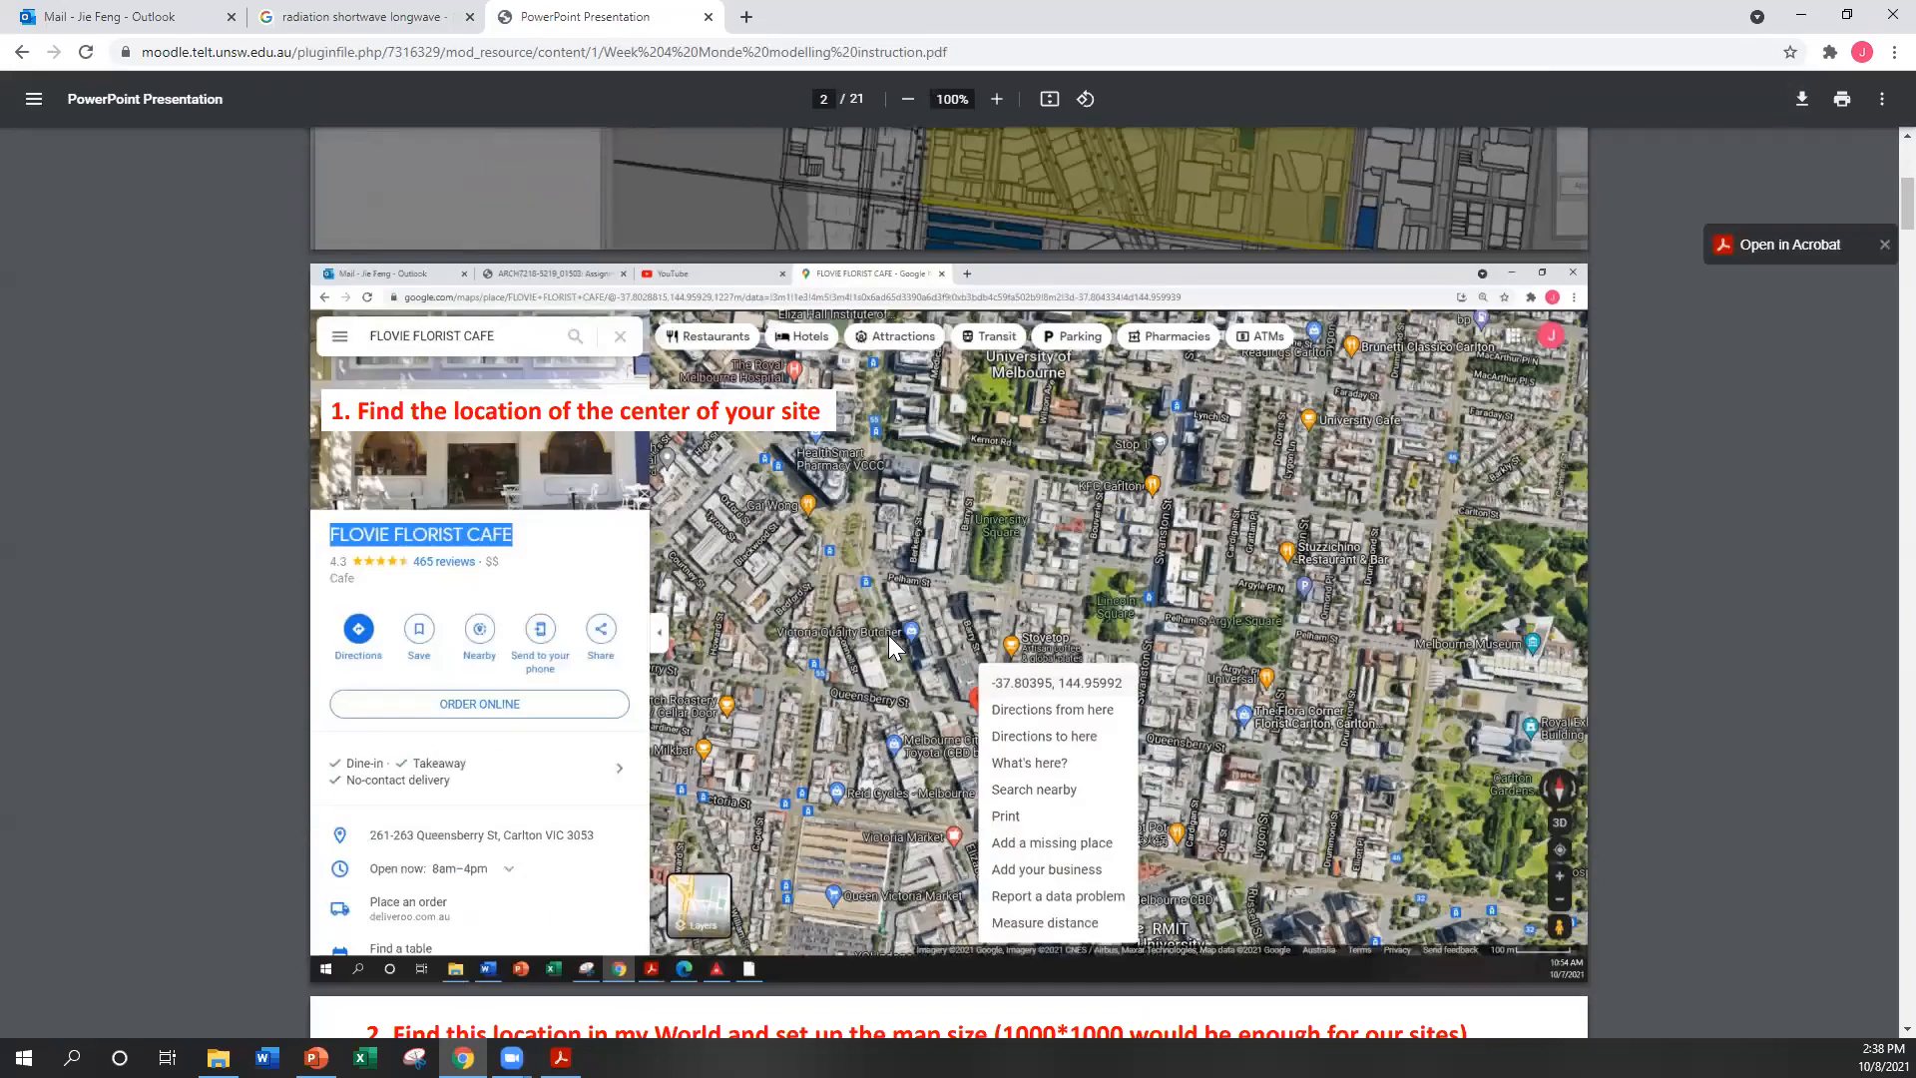
scroll(888, 635, down, 1)
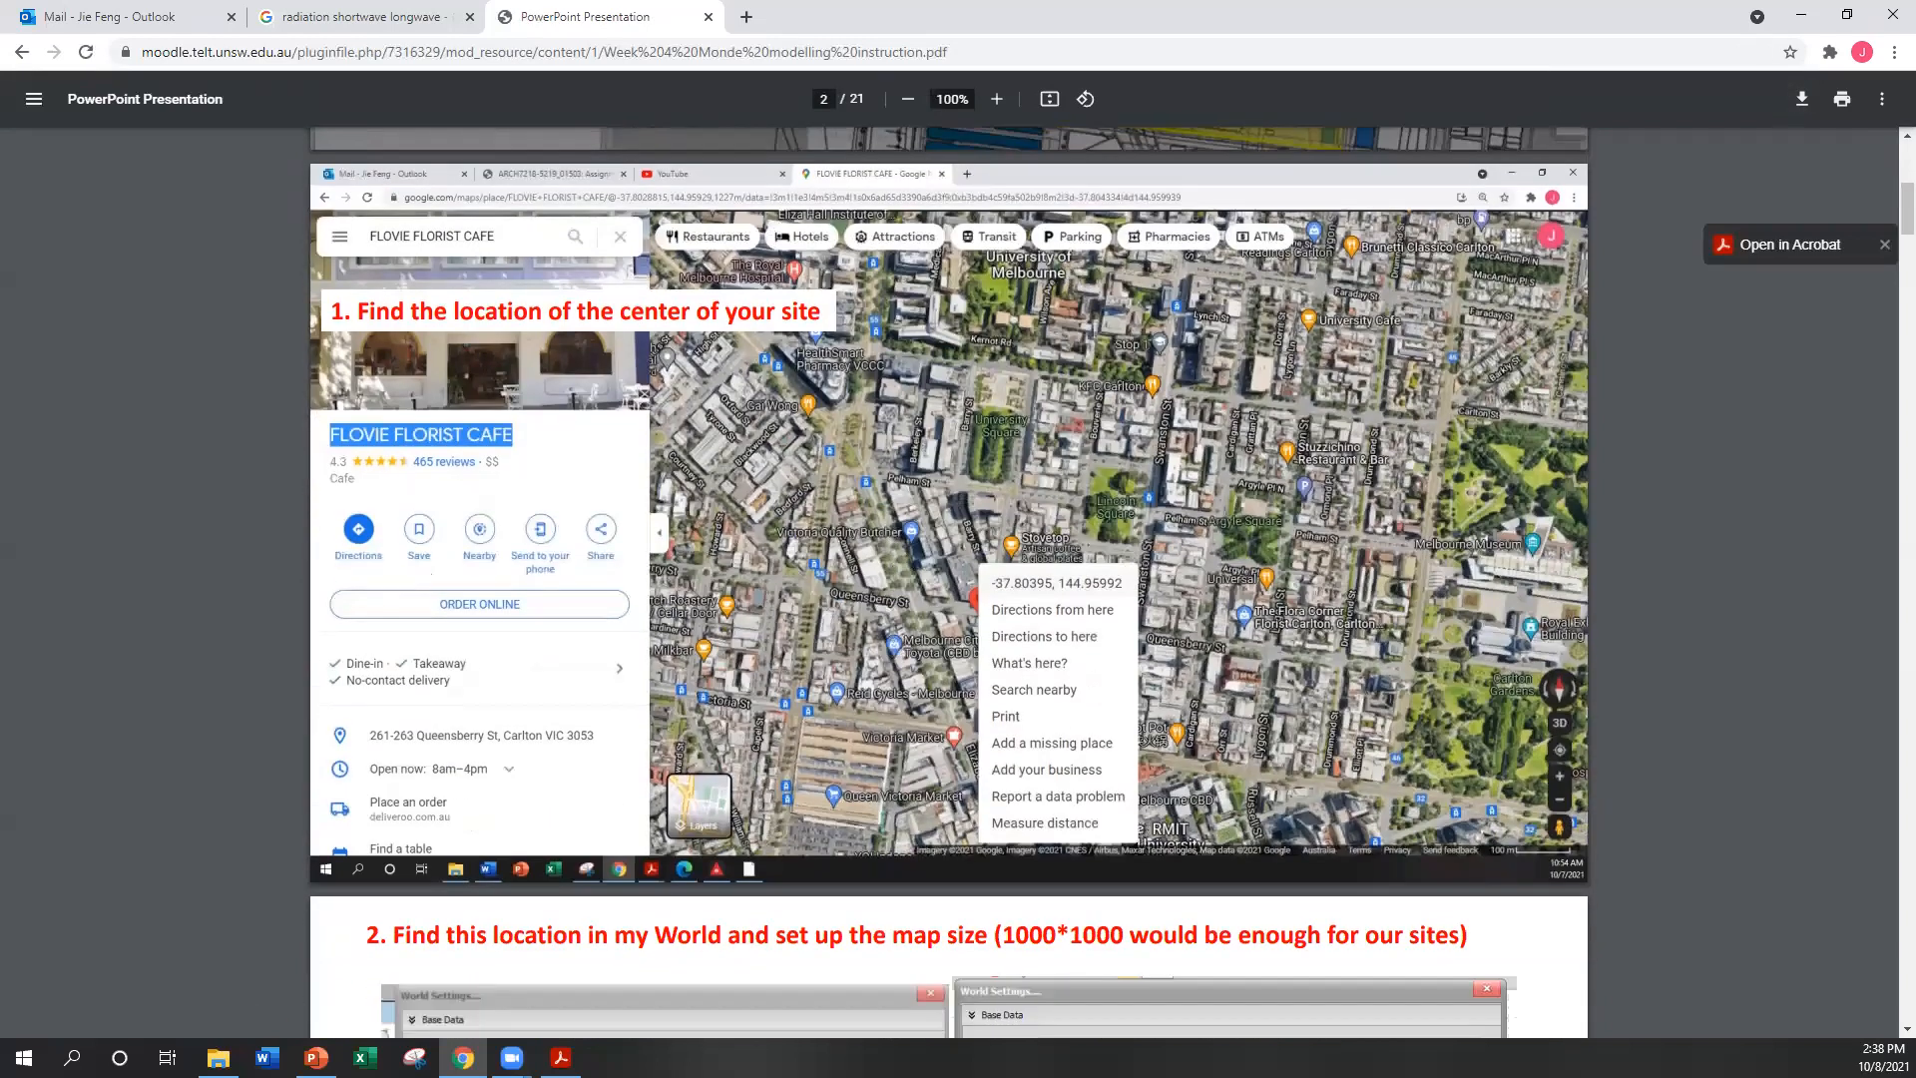
Launch ENVI-met Headquarter 4.4.6, start Monde from it and minimise the Headquarter window
click(71, 1057)
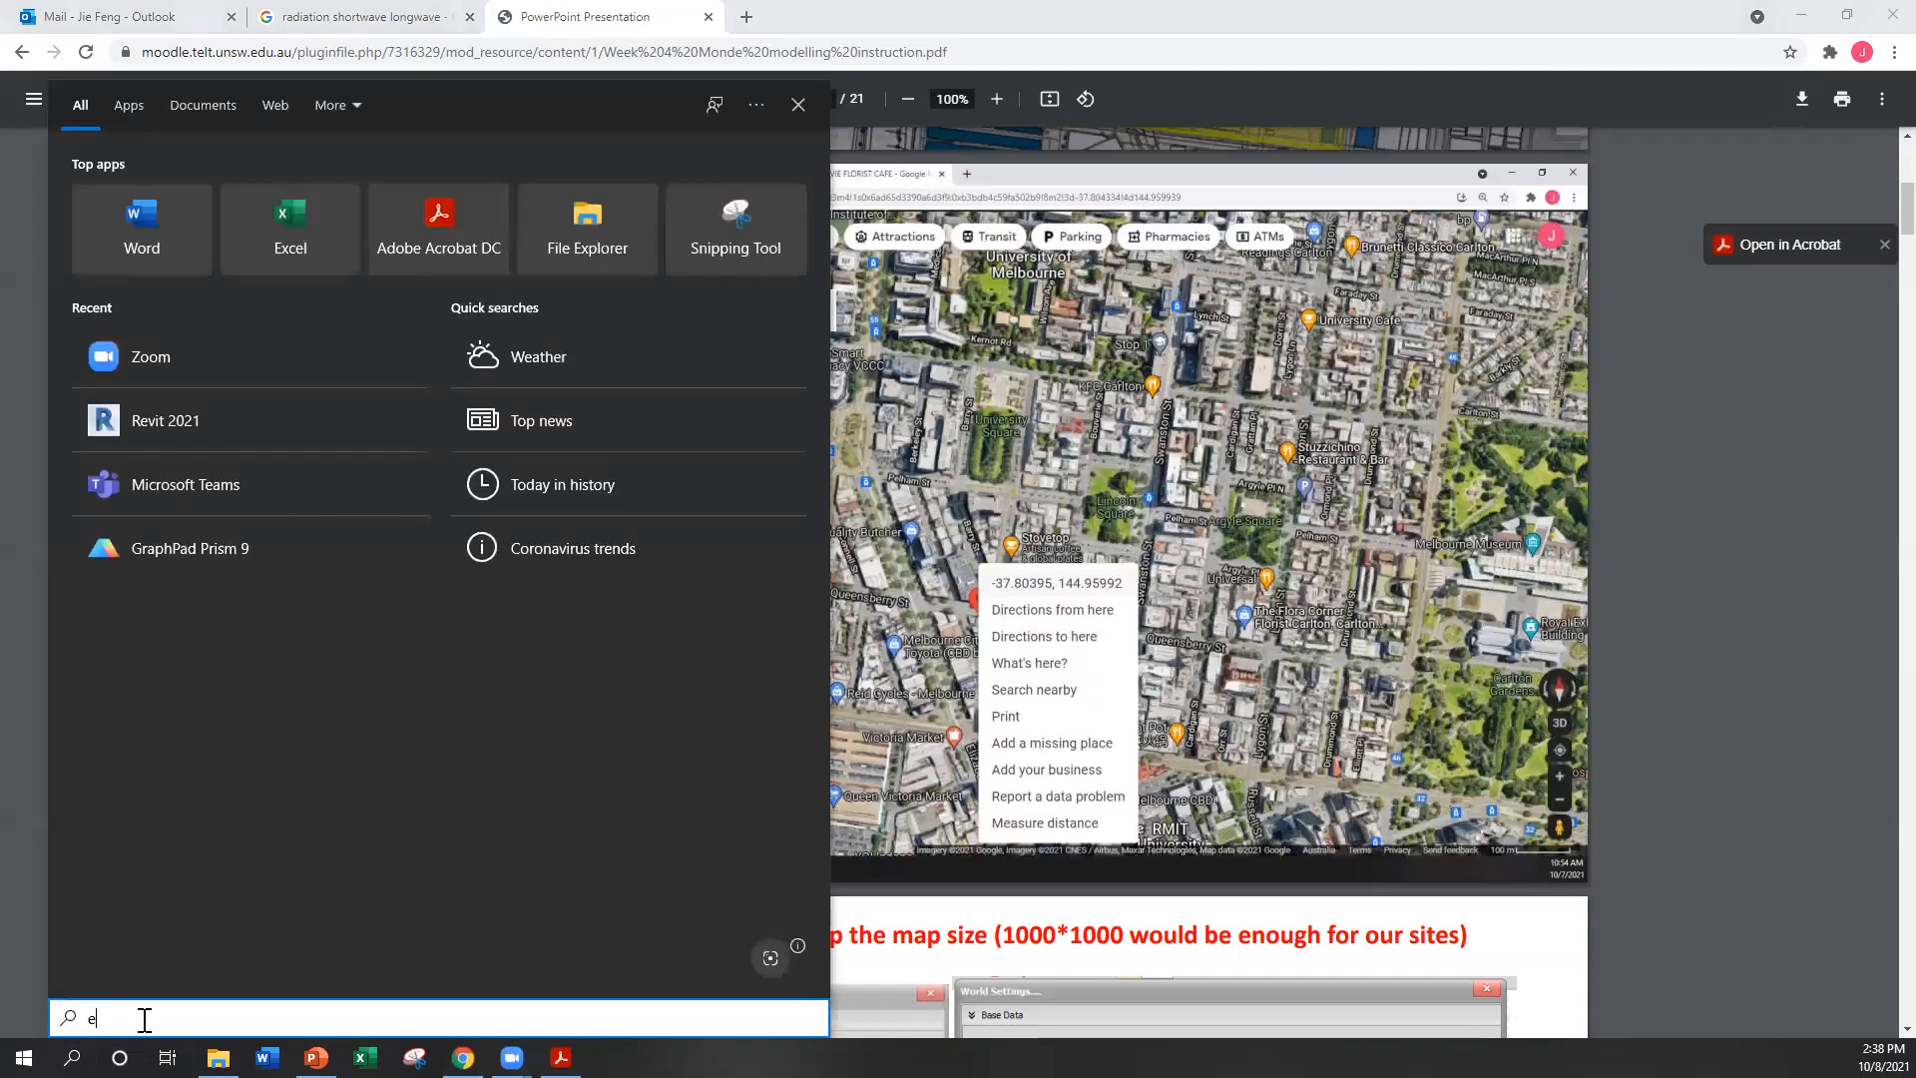
text(envi)
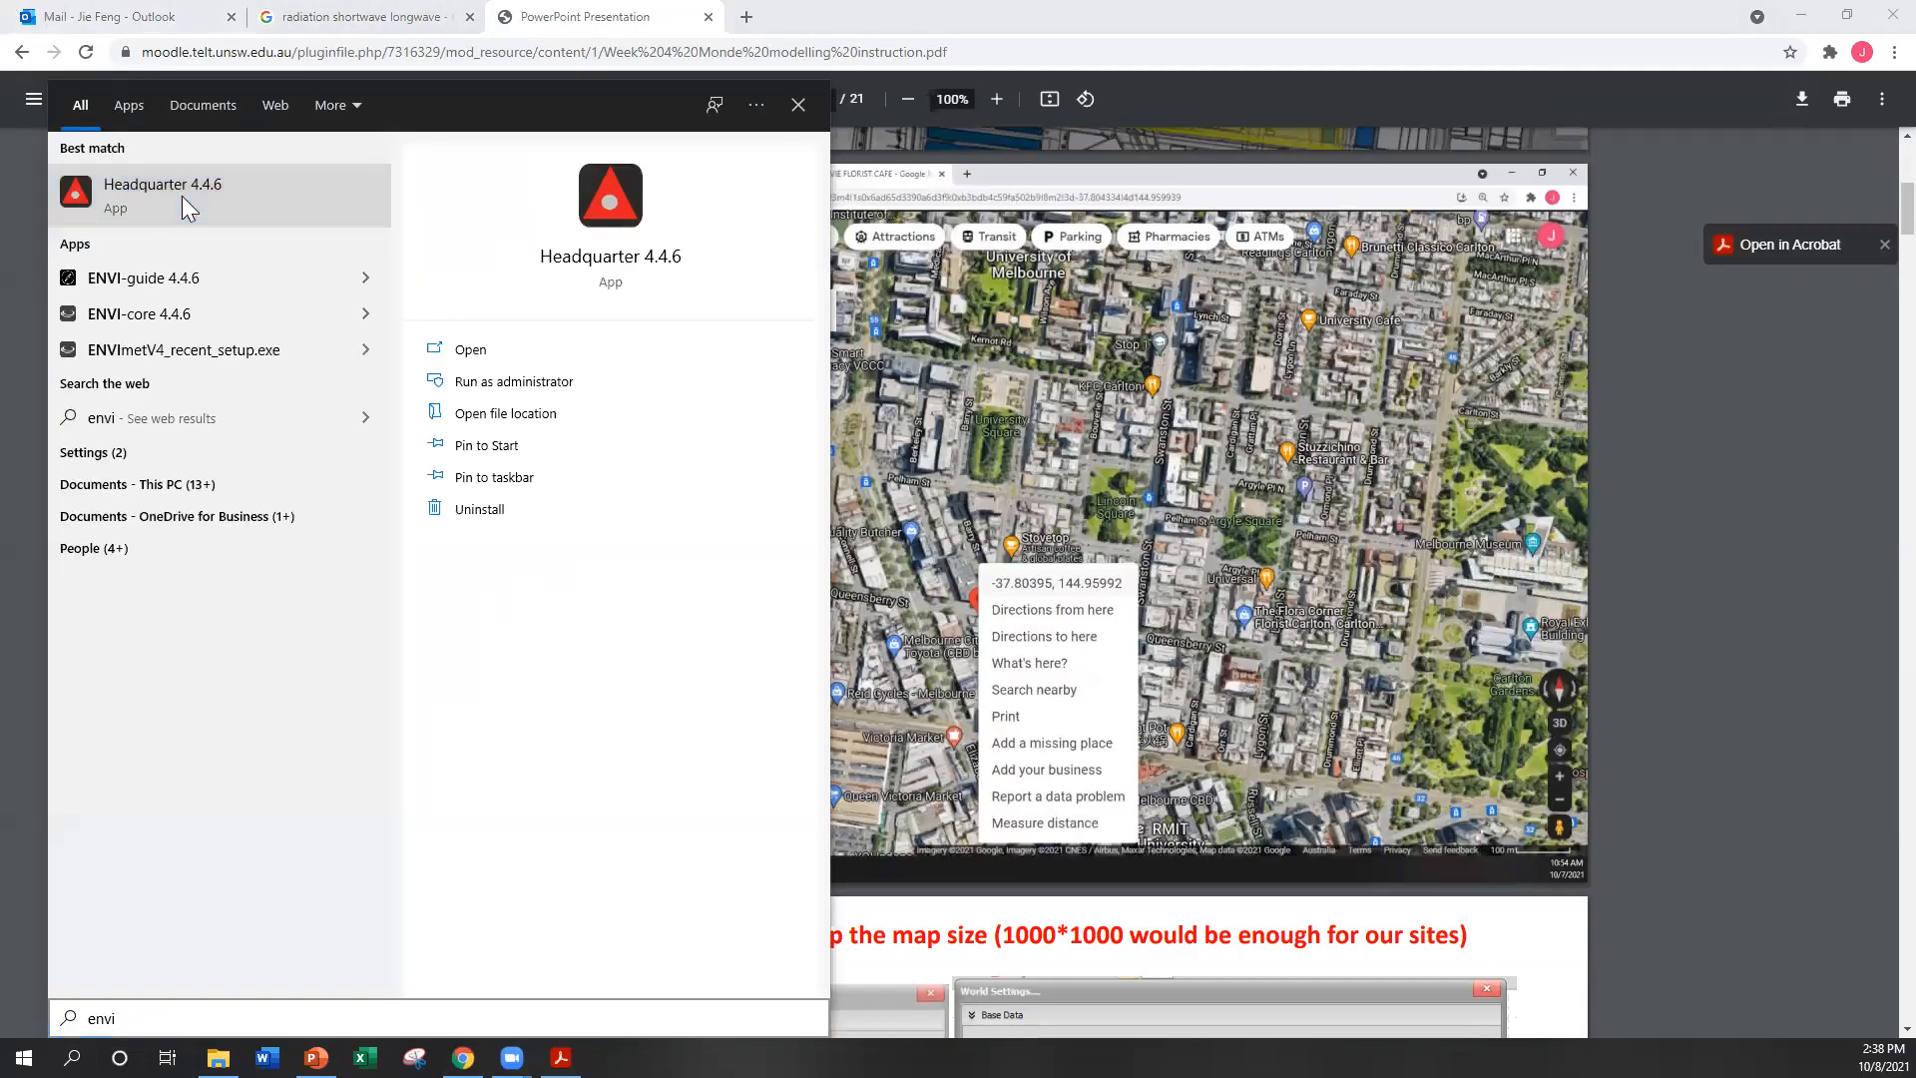
click(182, 196)
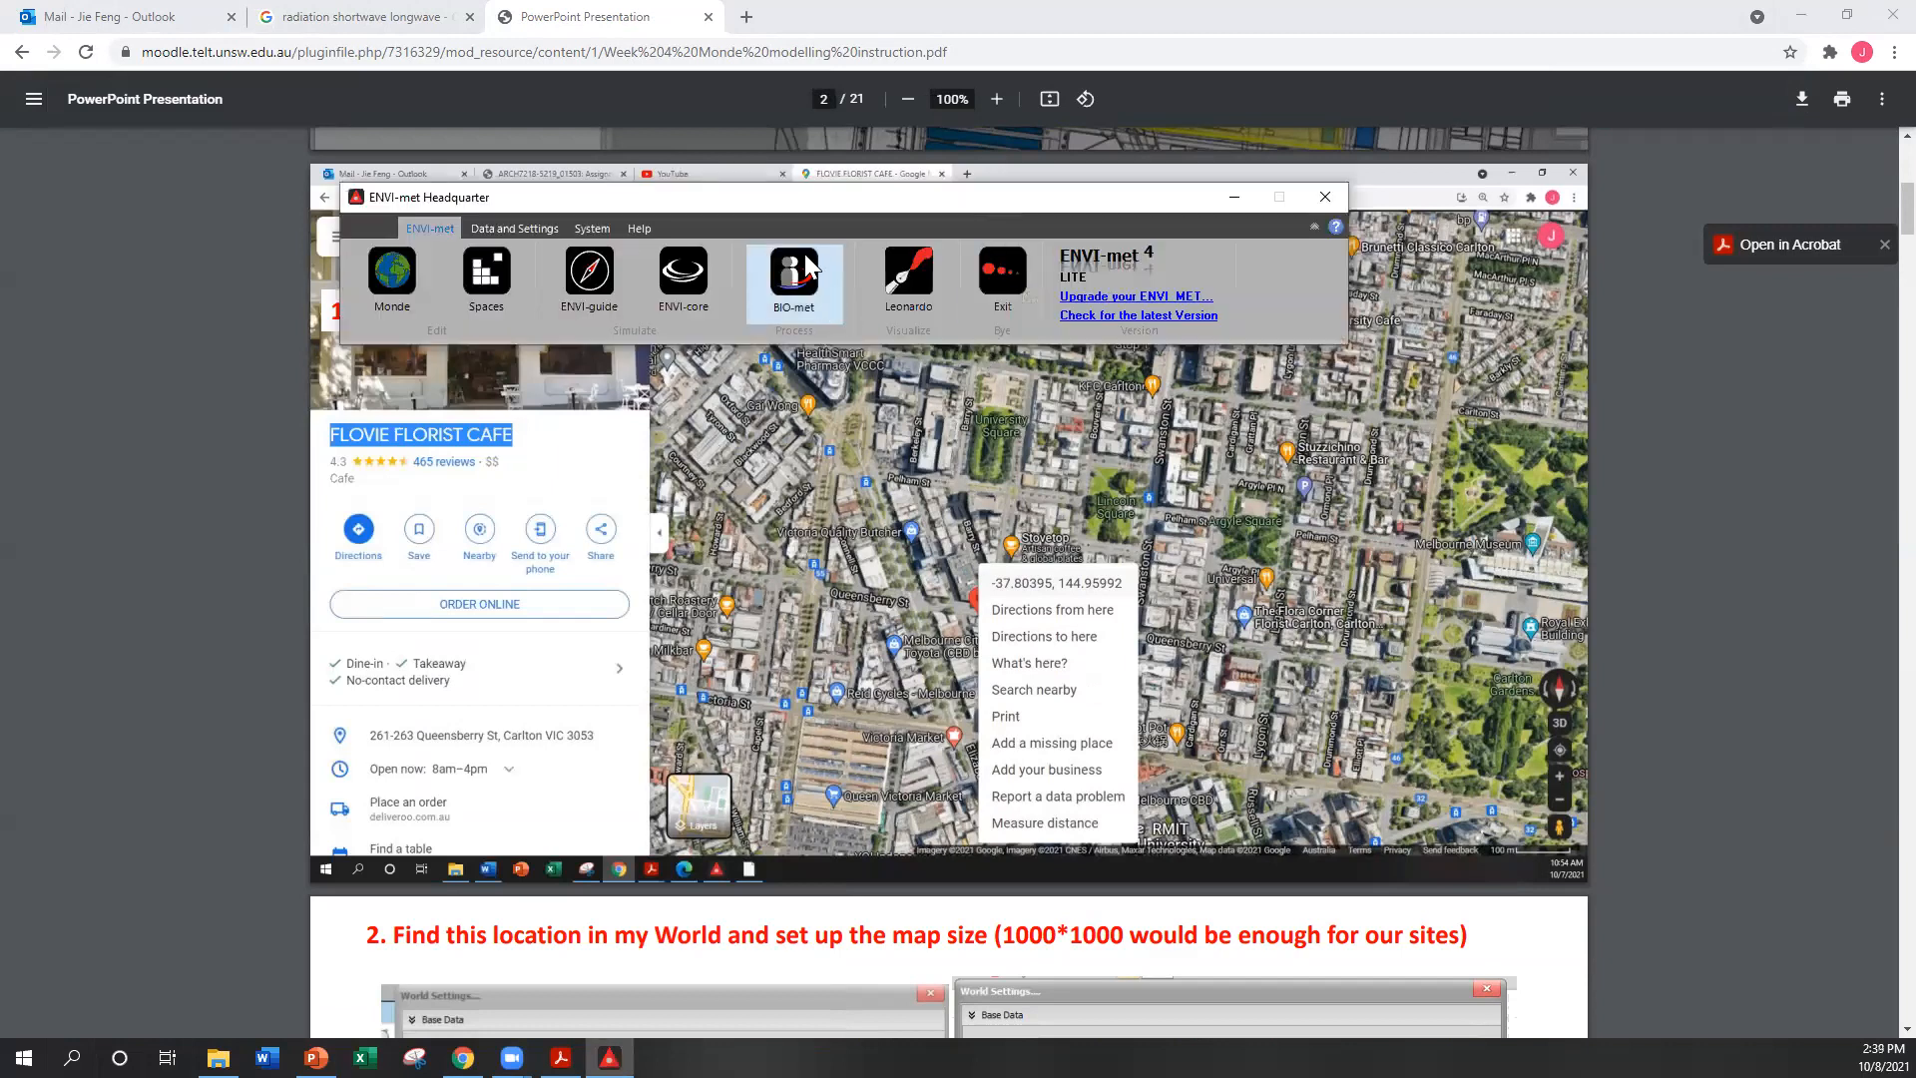
drag(807, 199, 962, 368)
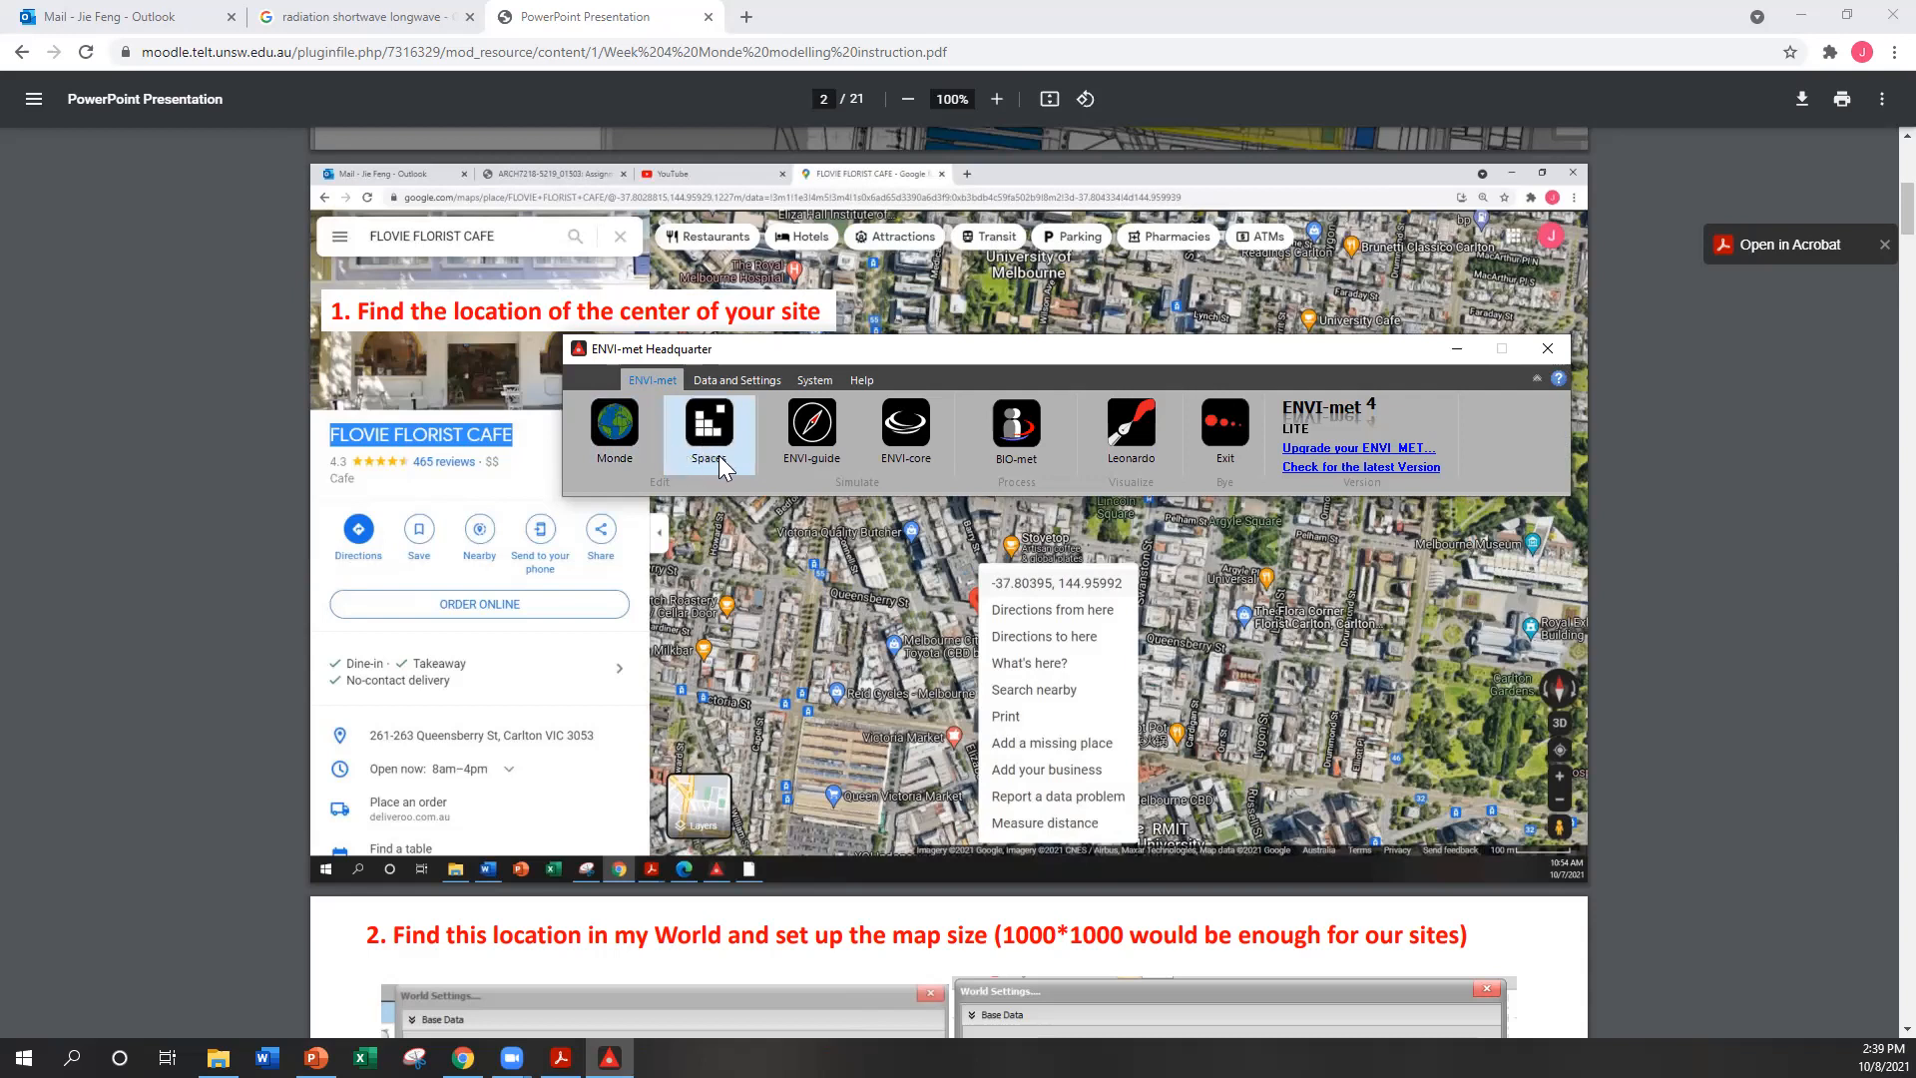
click(615, 439)
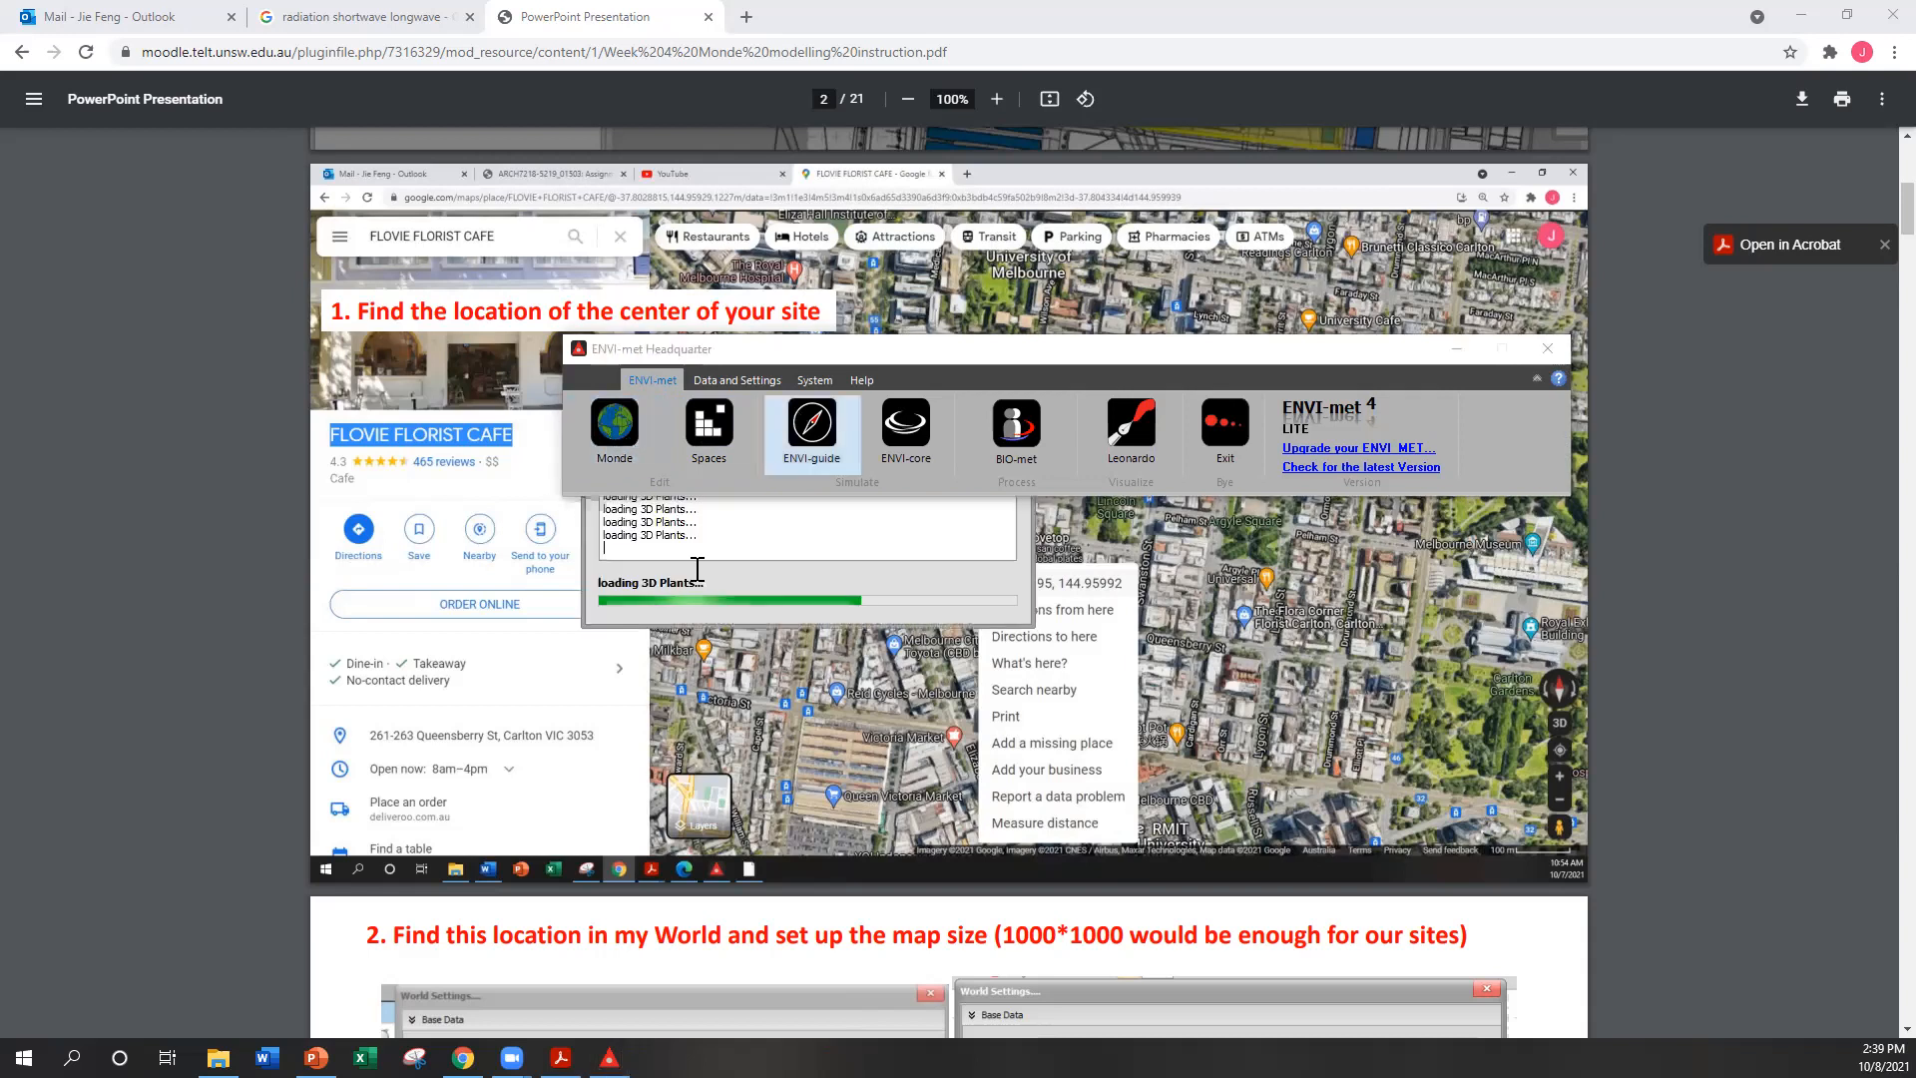
click(1450, 349)
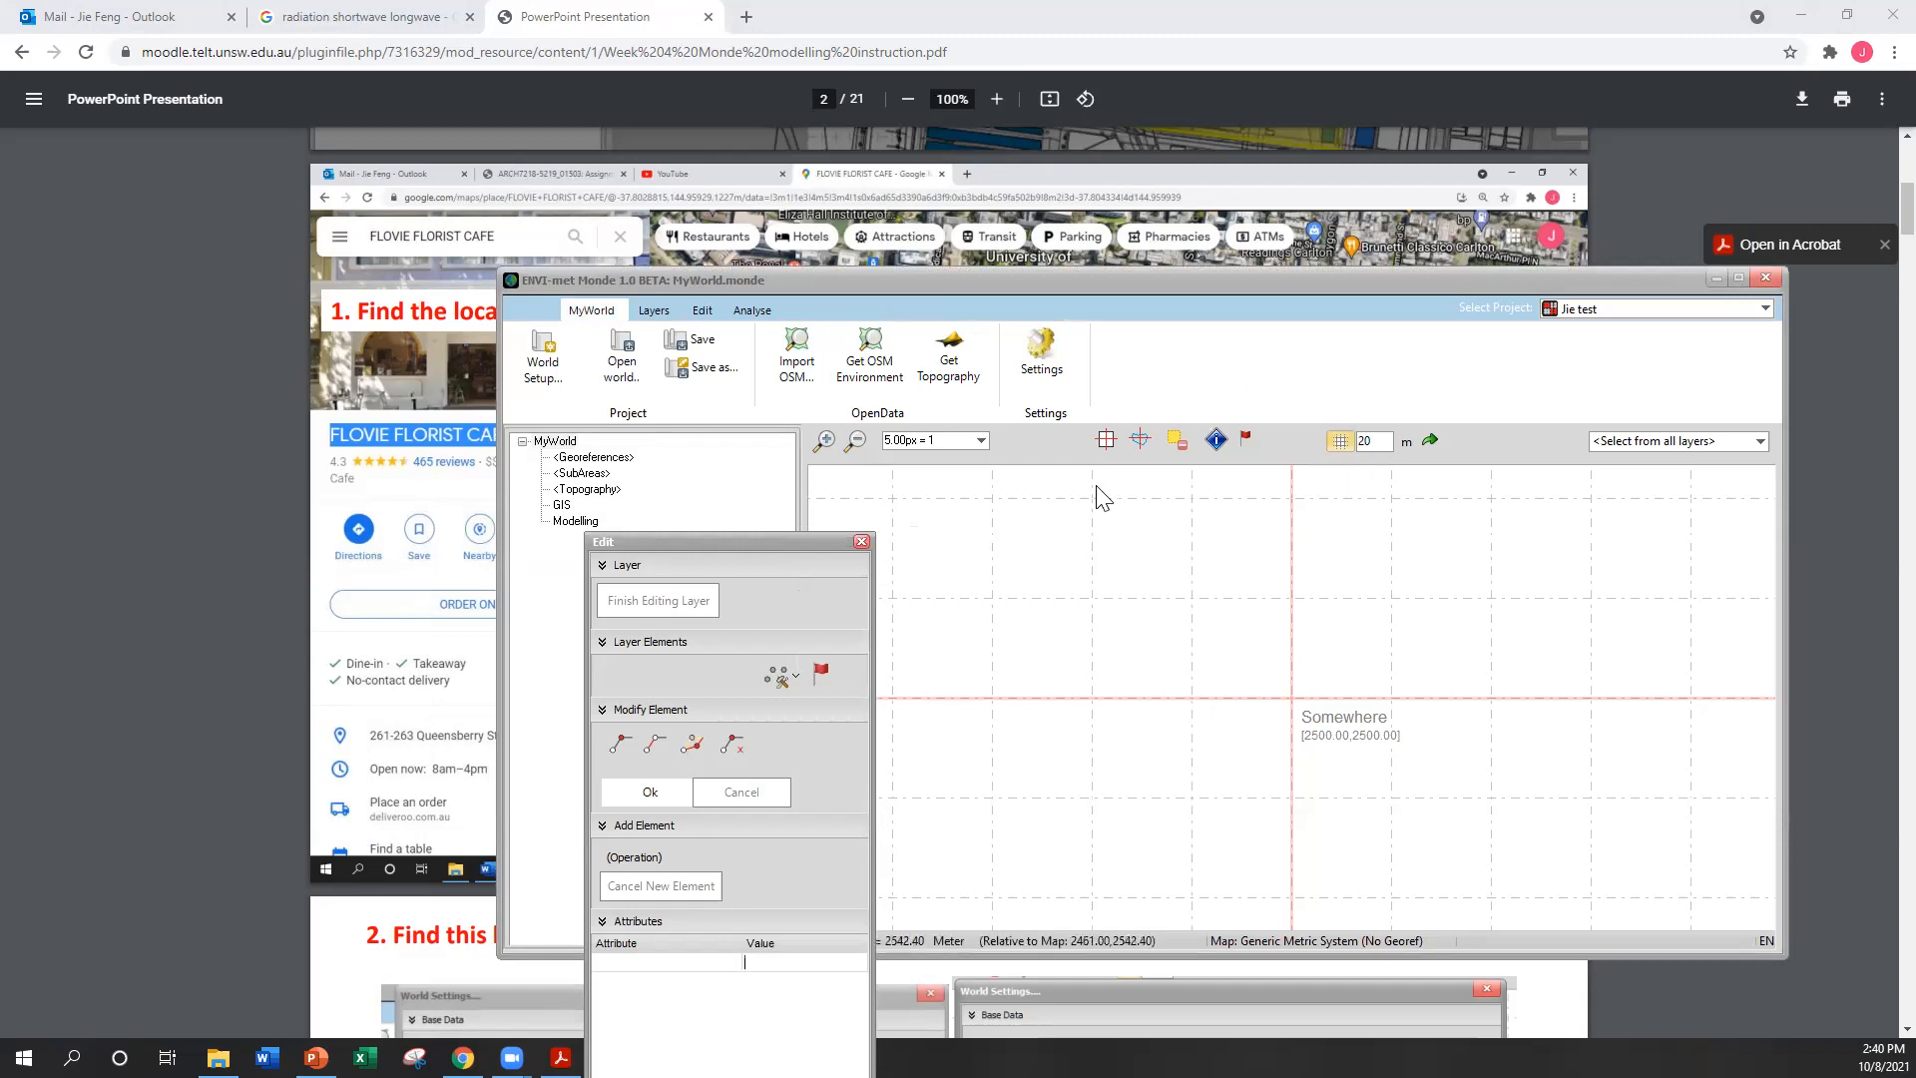
Check the site-centre instruction in a smaller browser window, minimise the browser and reposition the Monde window
drag(805, 539, 768, 543)
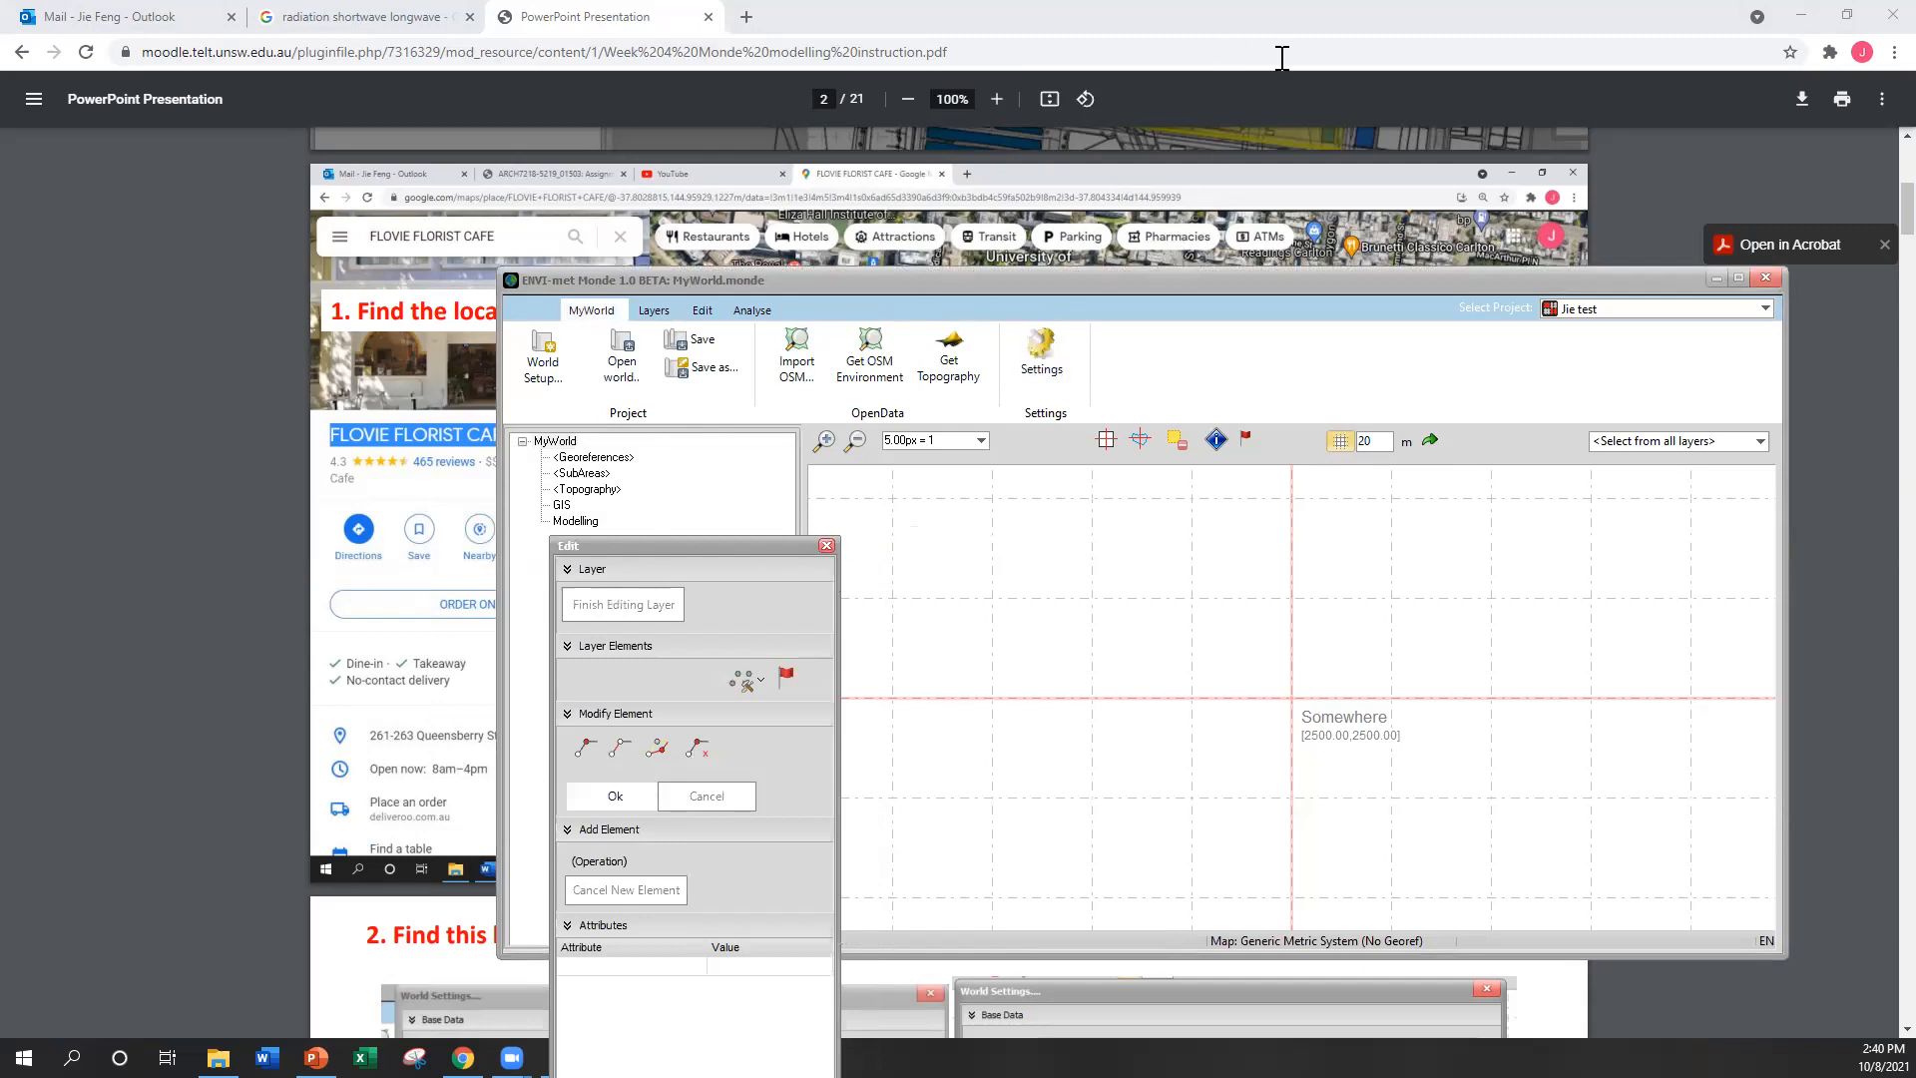
double_click(1306, 14)
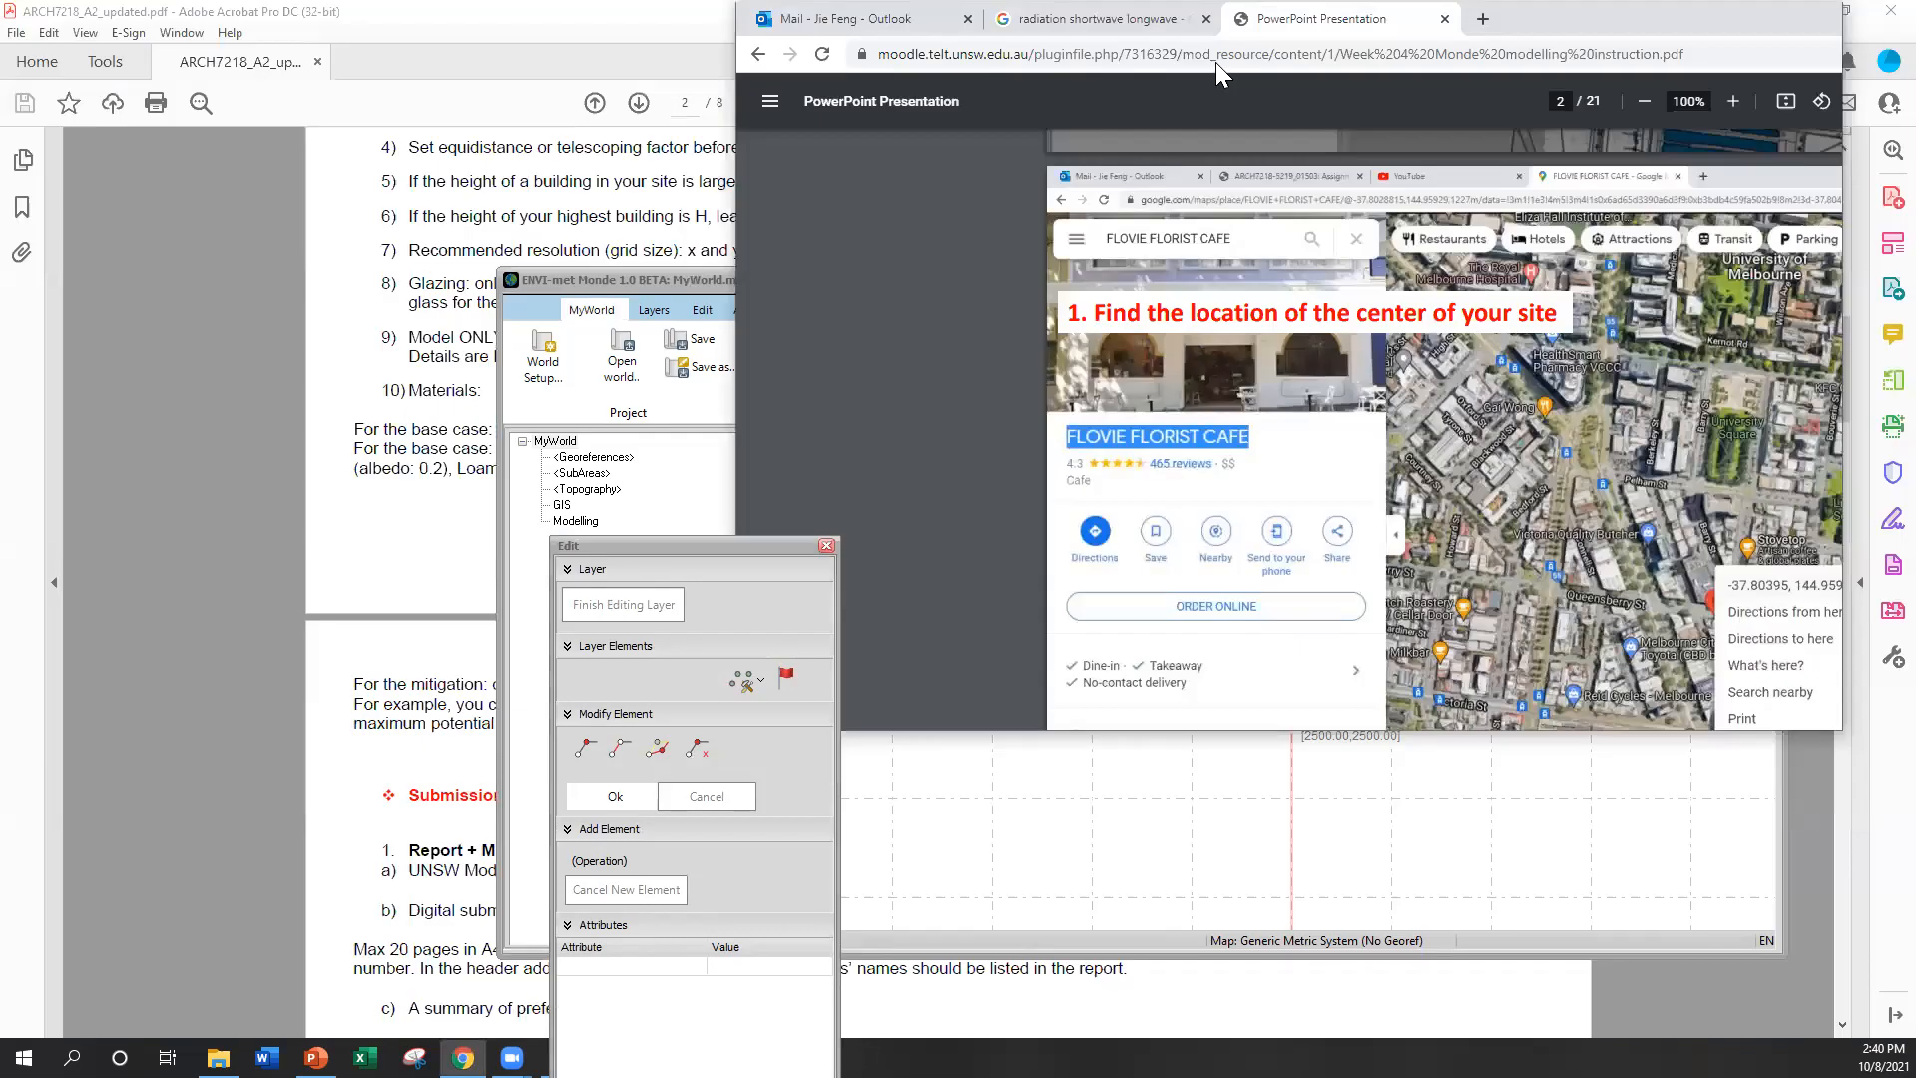
key(super+Down)
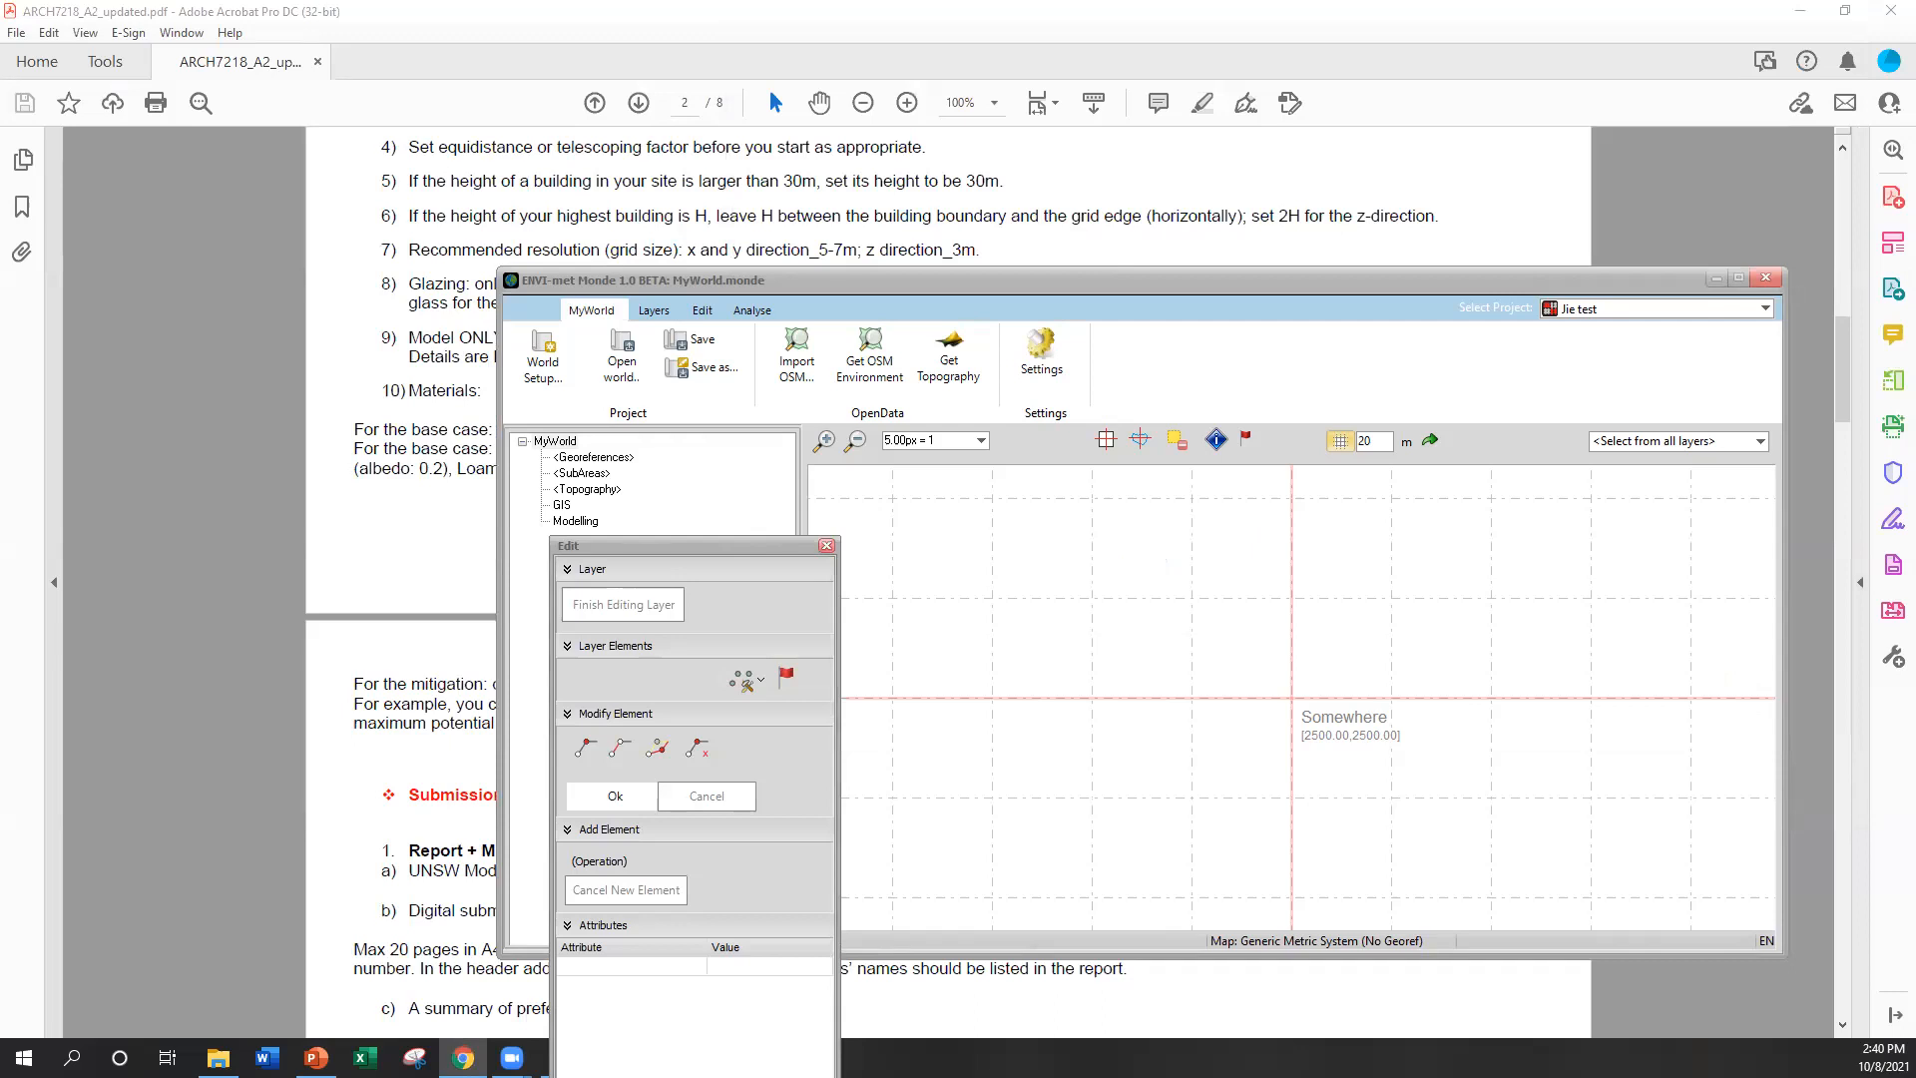
key(alt+Tab)
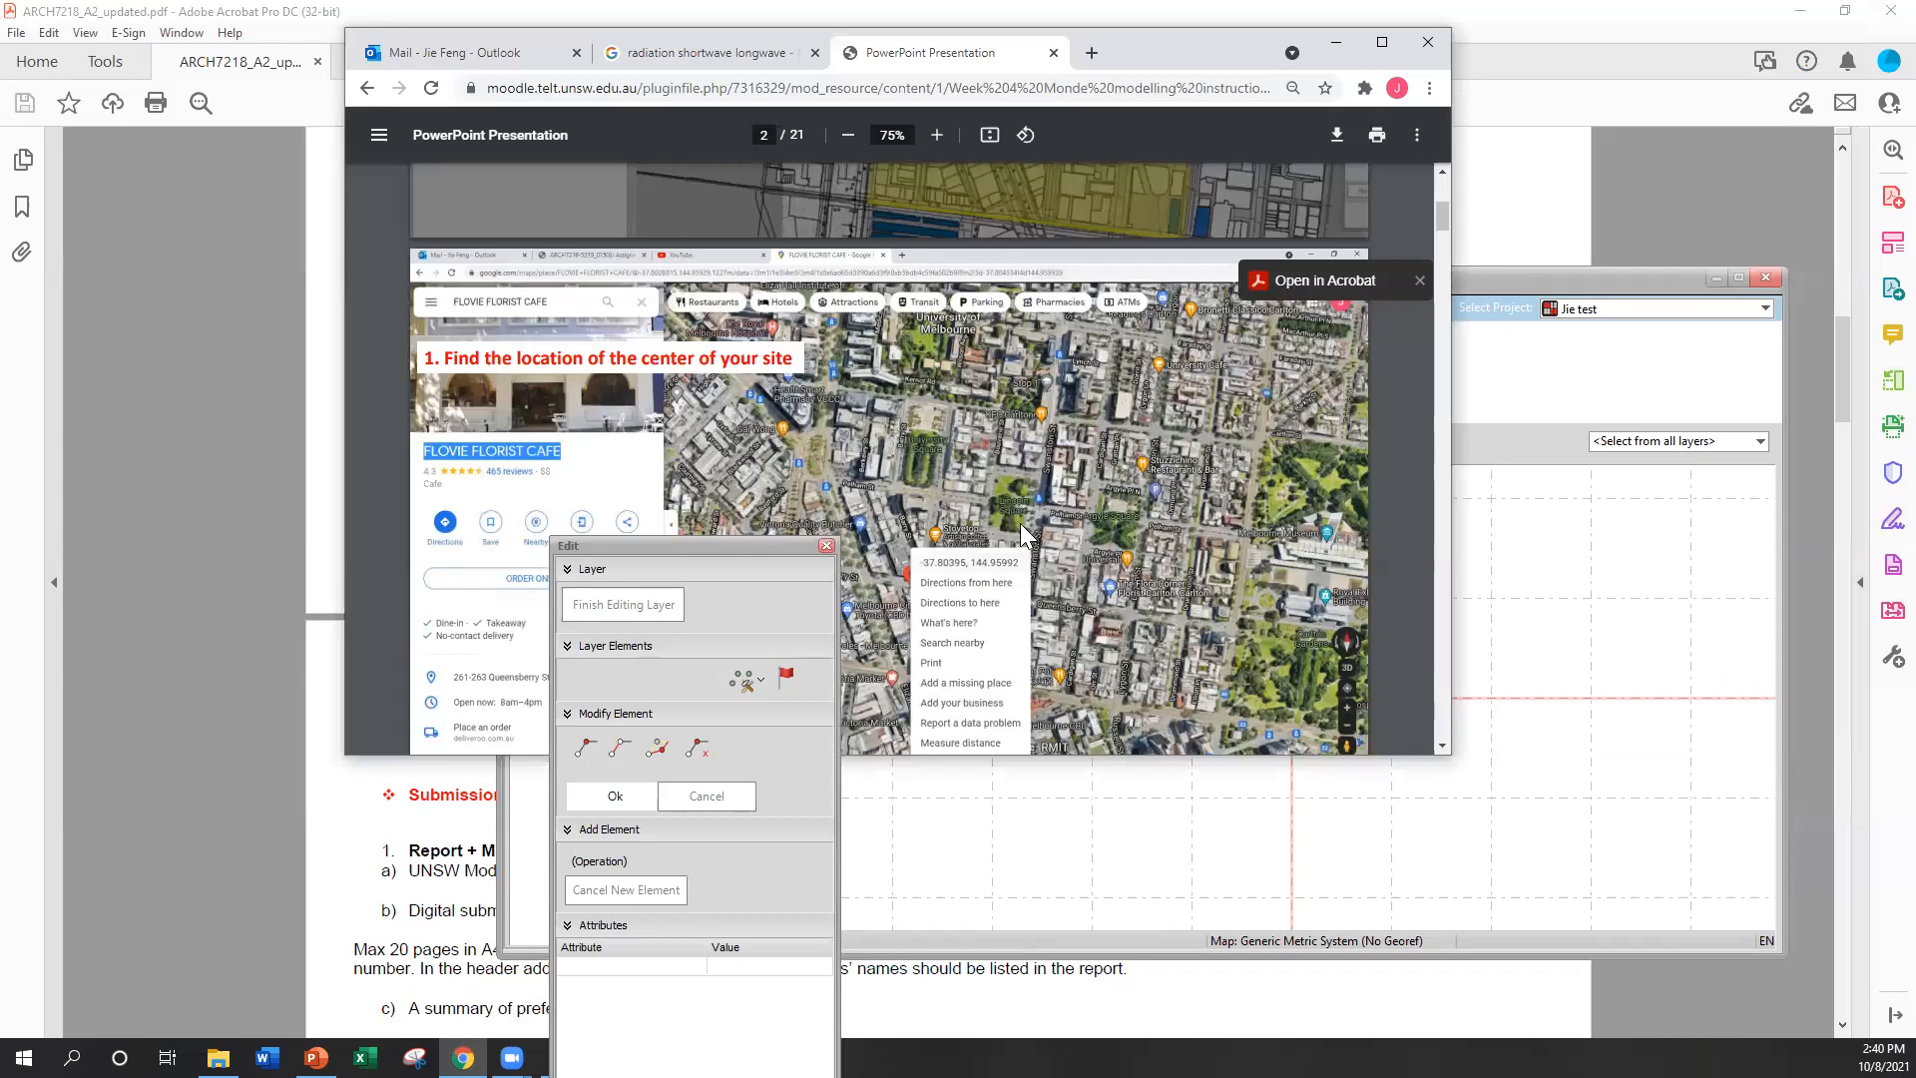
scroll(1024, 521, down, 1)
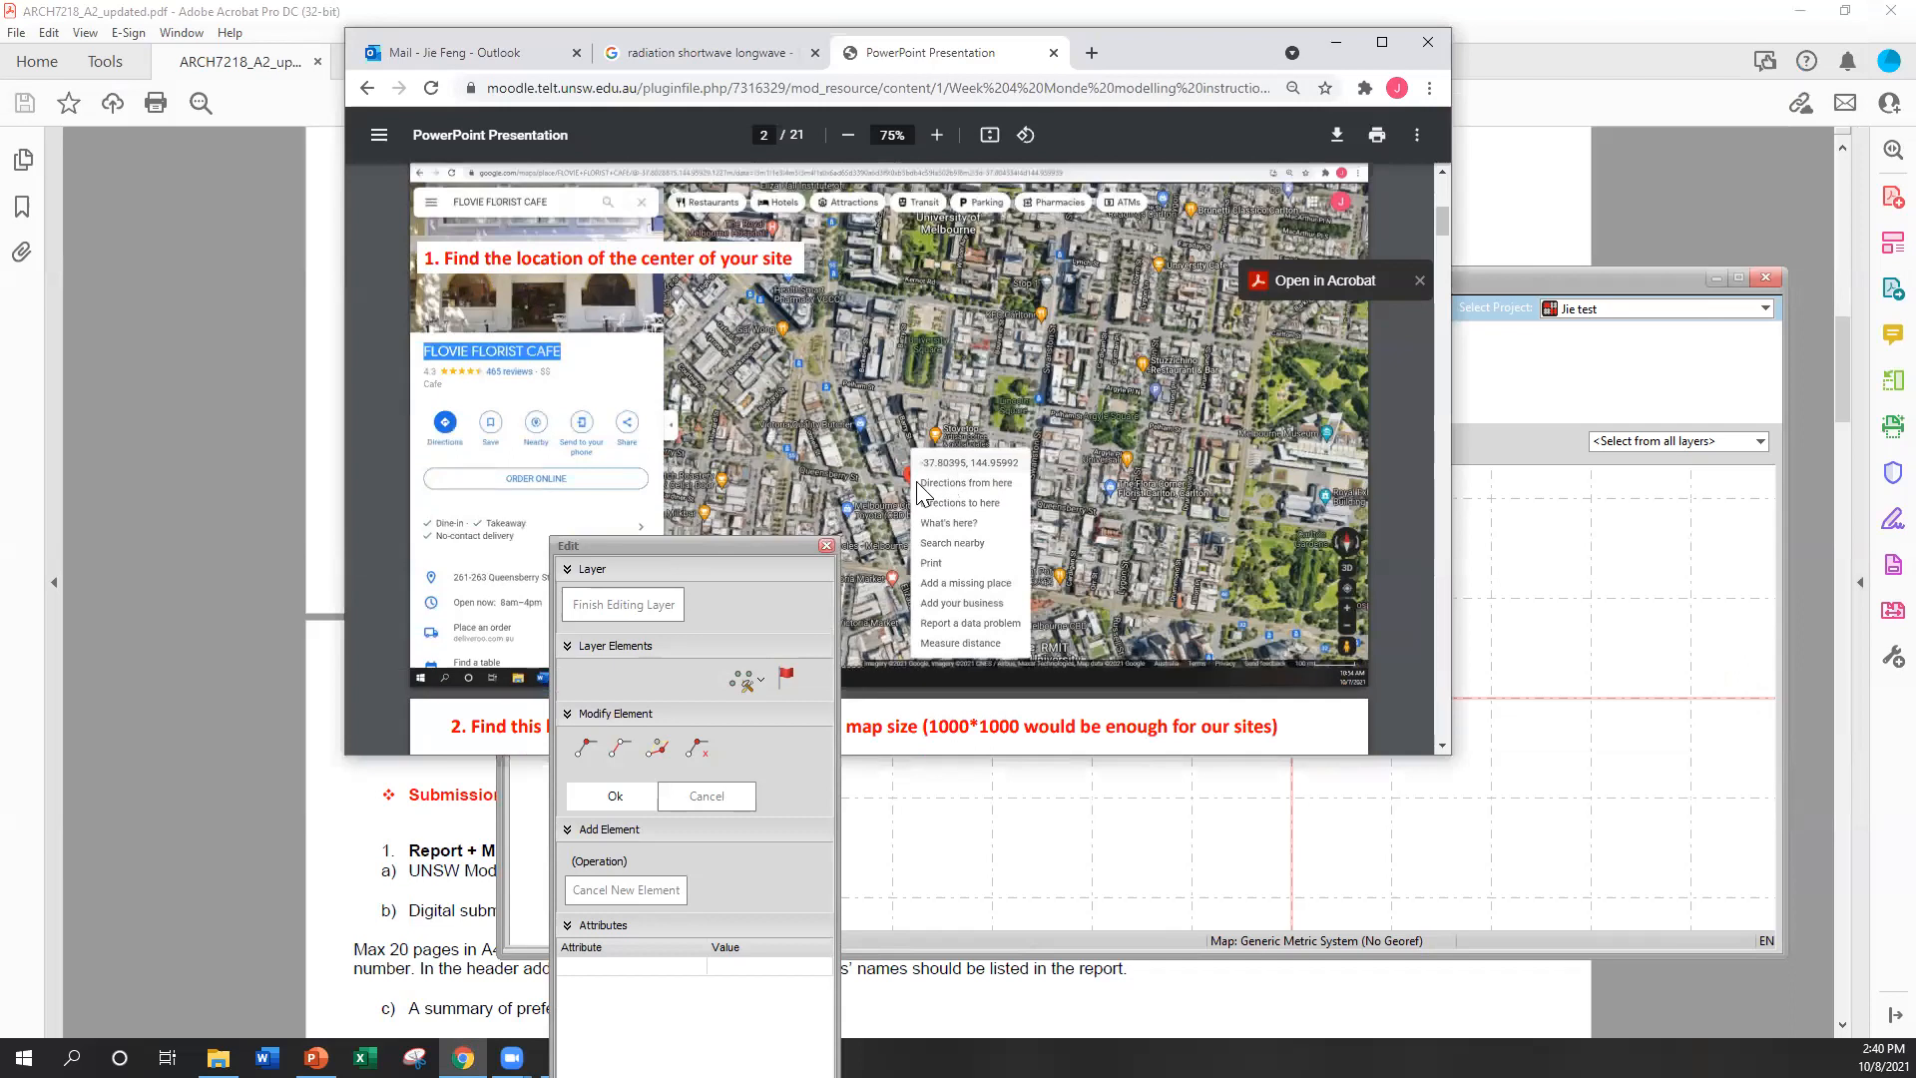
scroll(958, 483, up, 2)
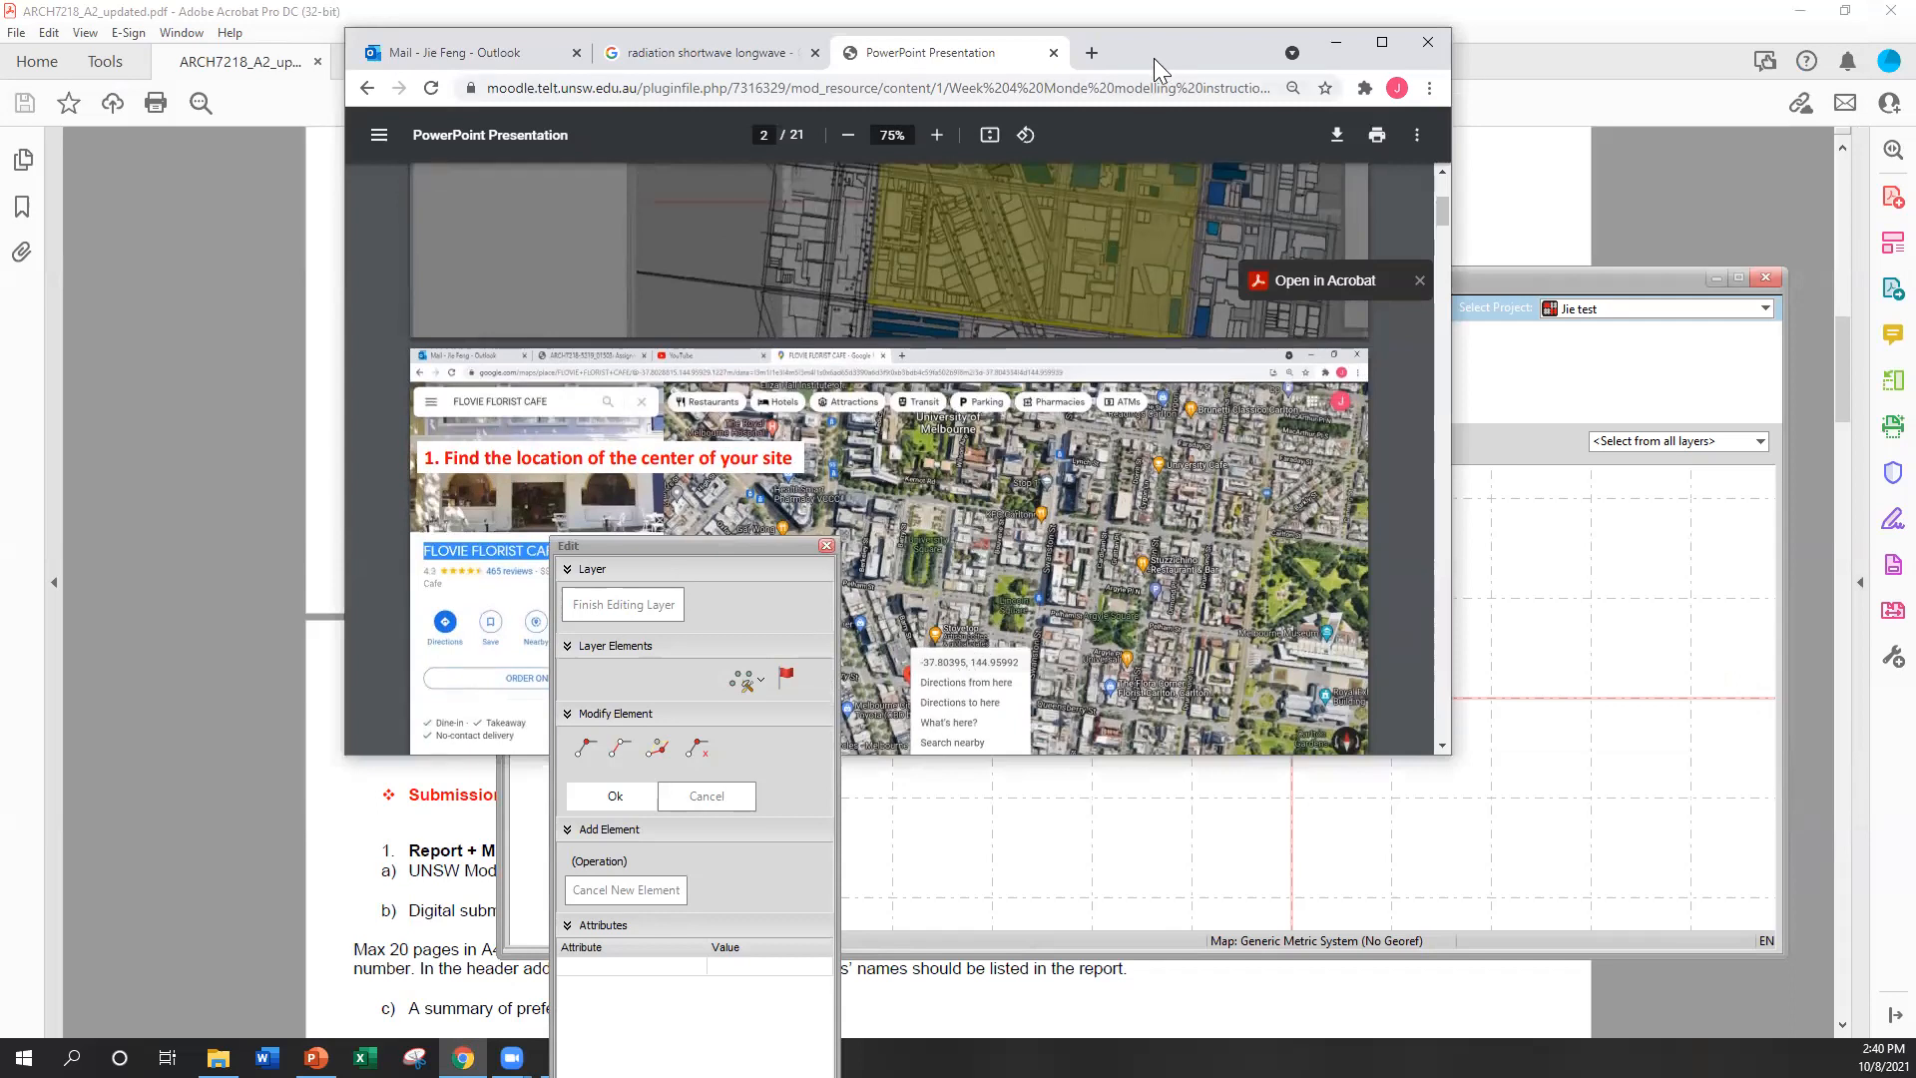
click(1336, 42)
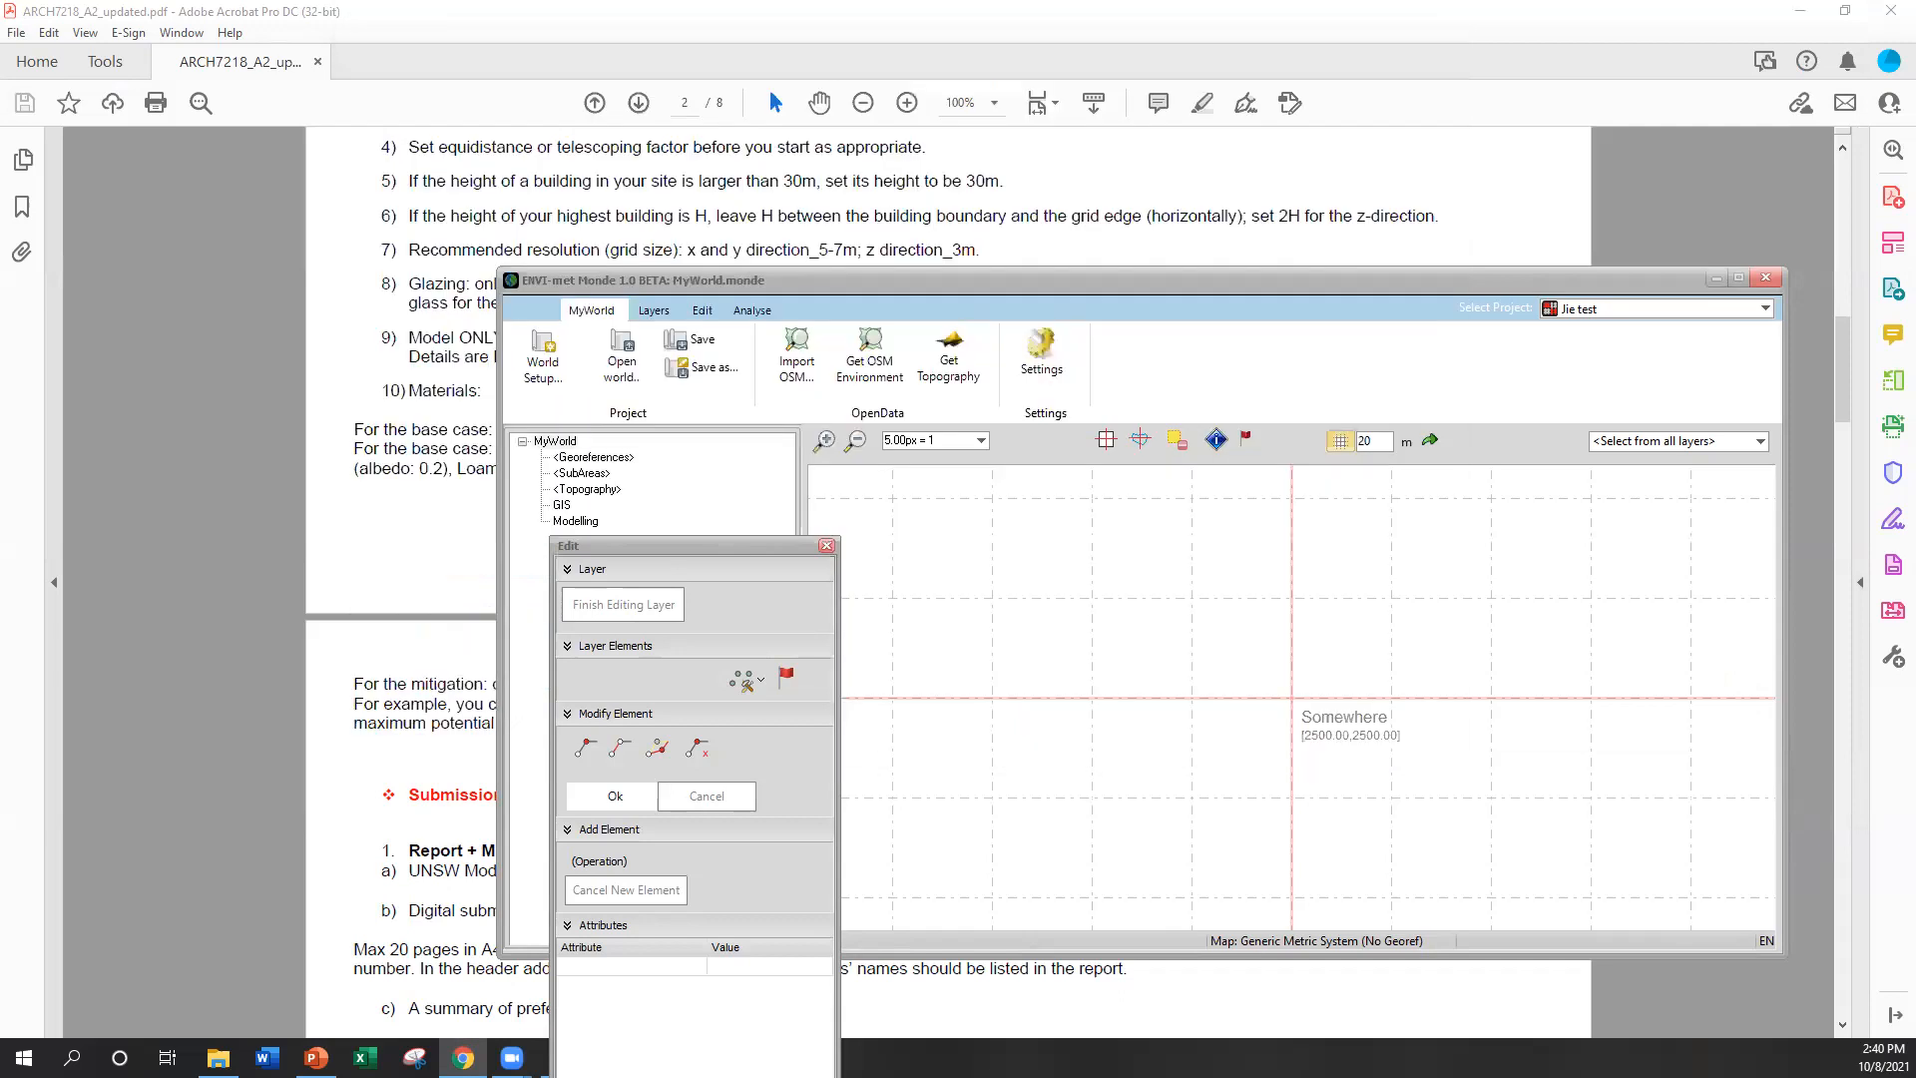
drag(1056, 285, 982, 191)
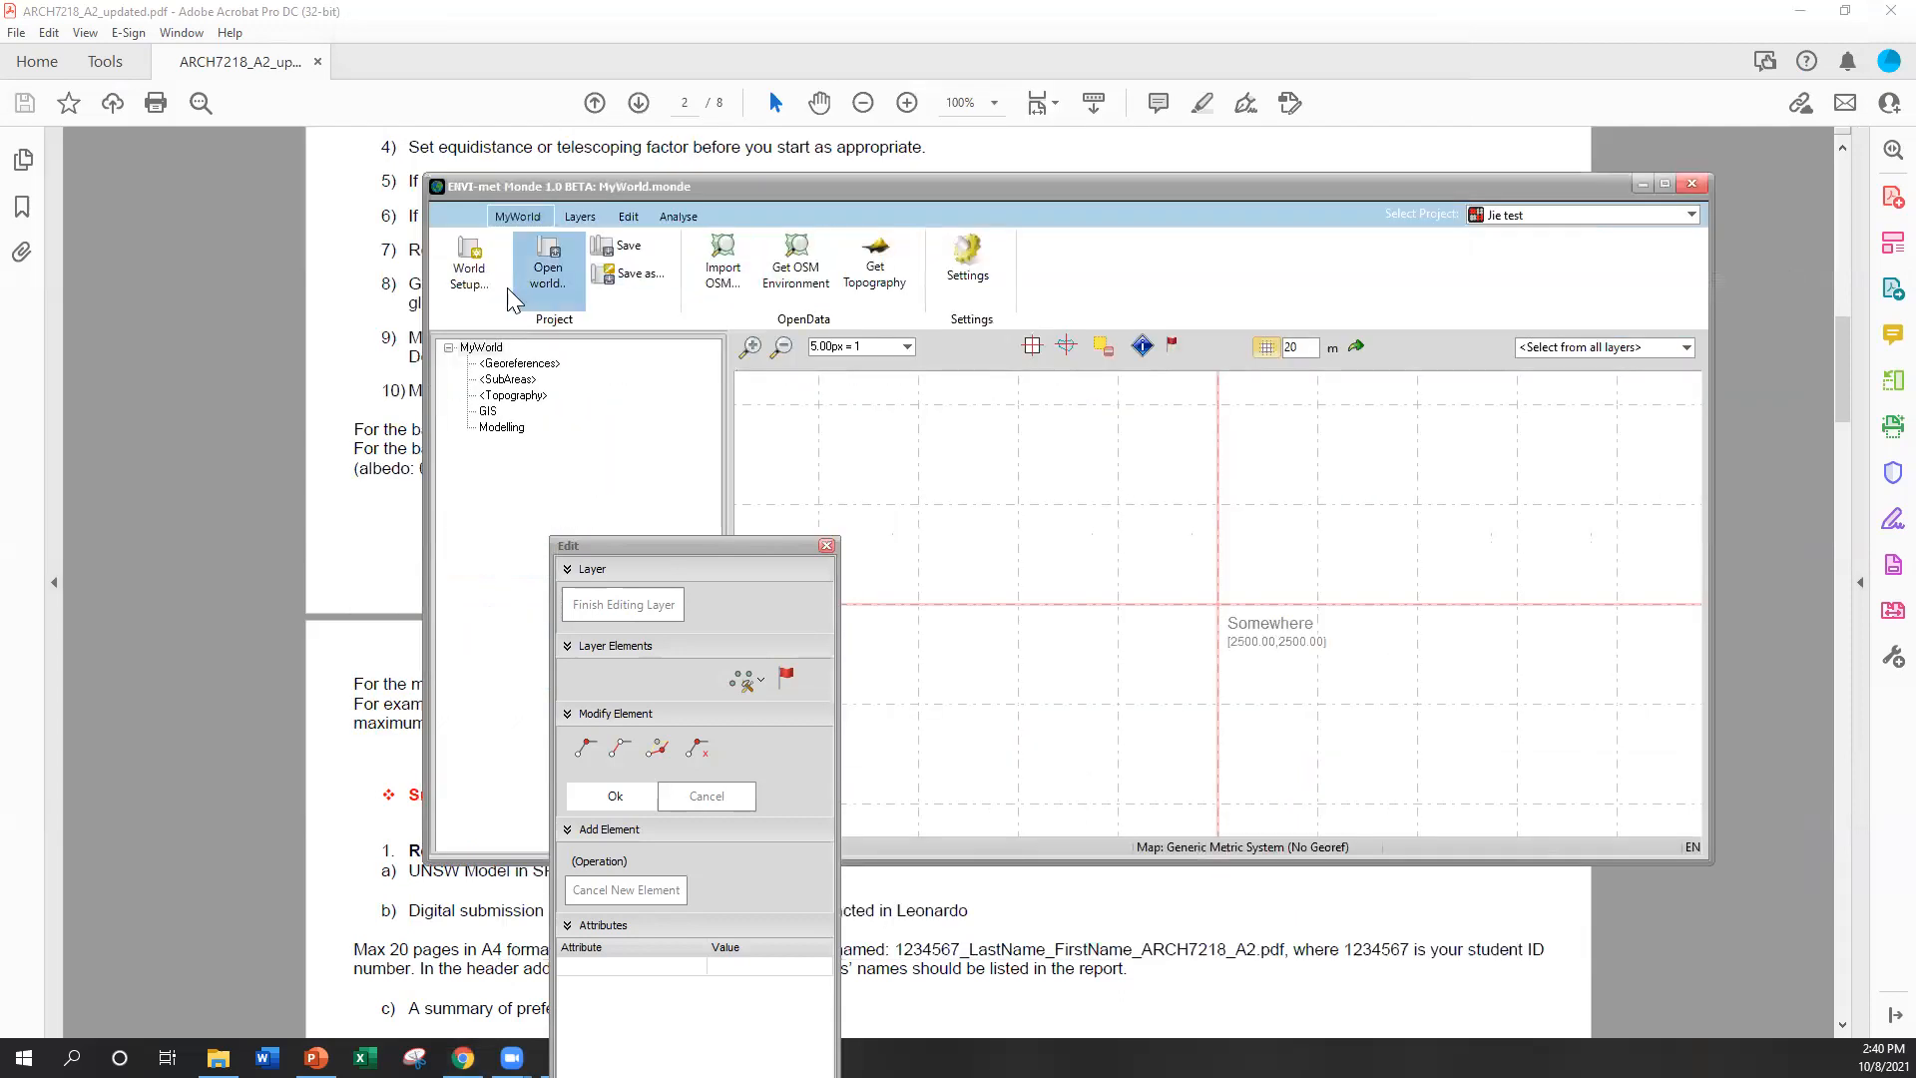
Set the project location in the world setup by searching Google.com for "flovie florist cafe" and selecting the matching address
click(469, 272)
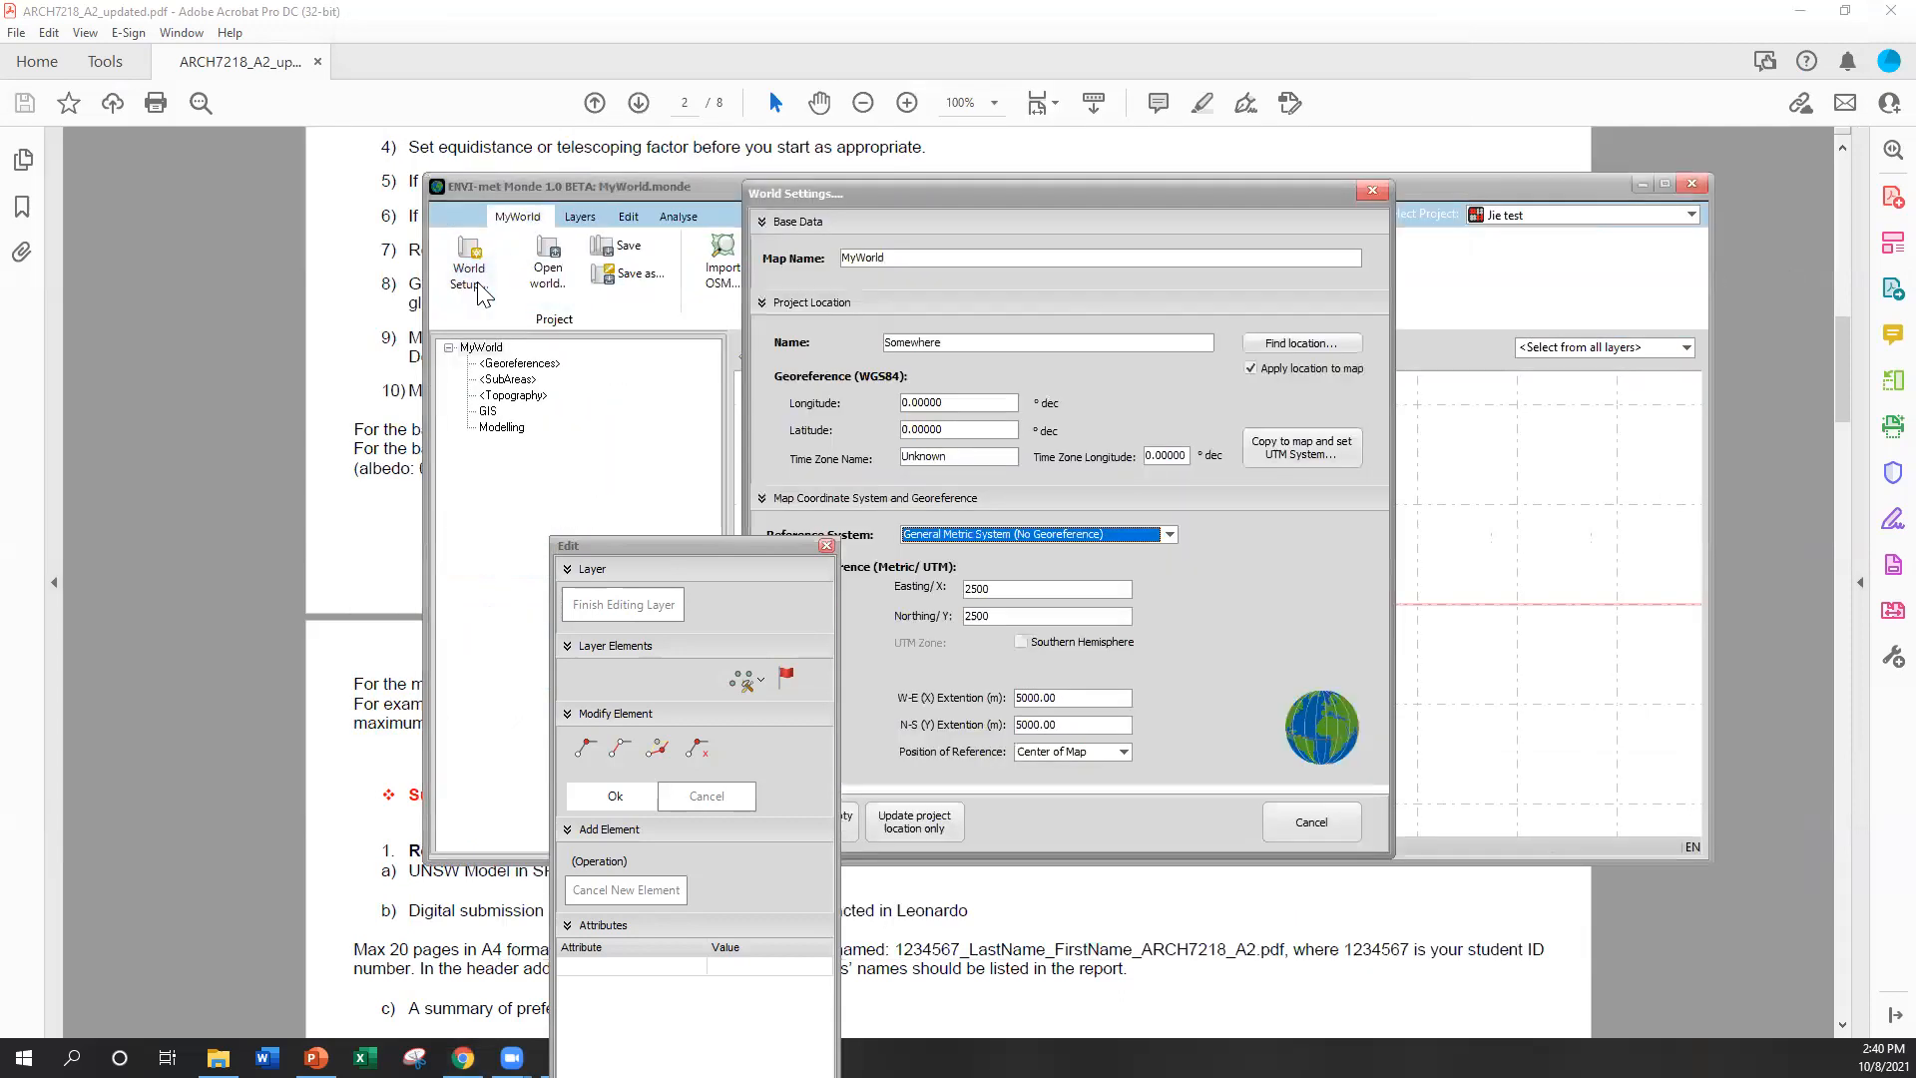
click(1301, 344)
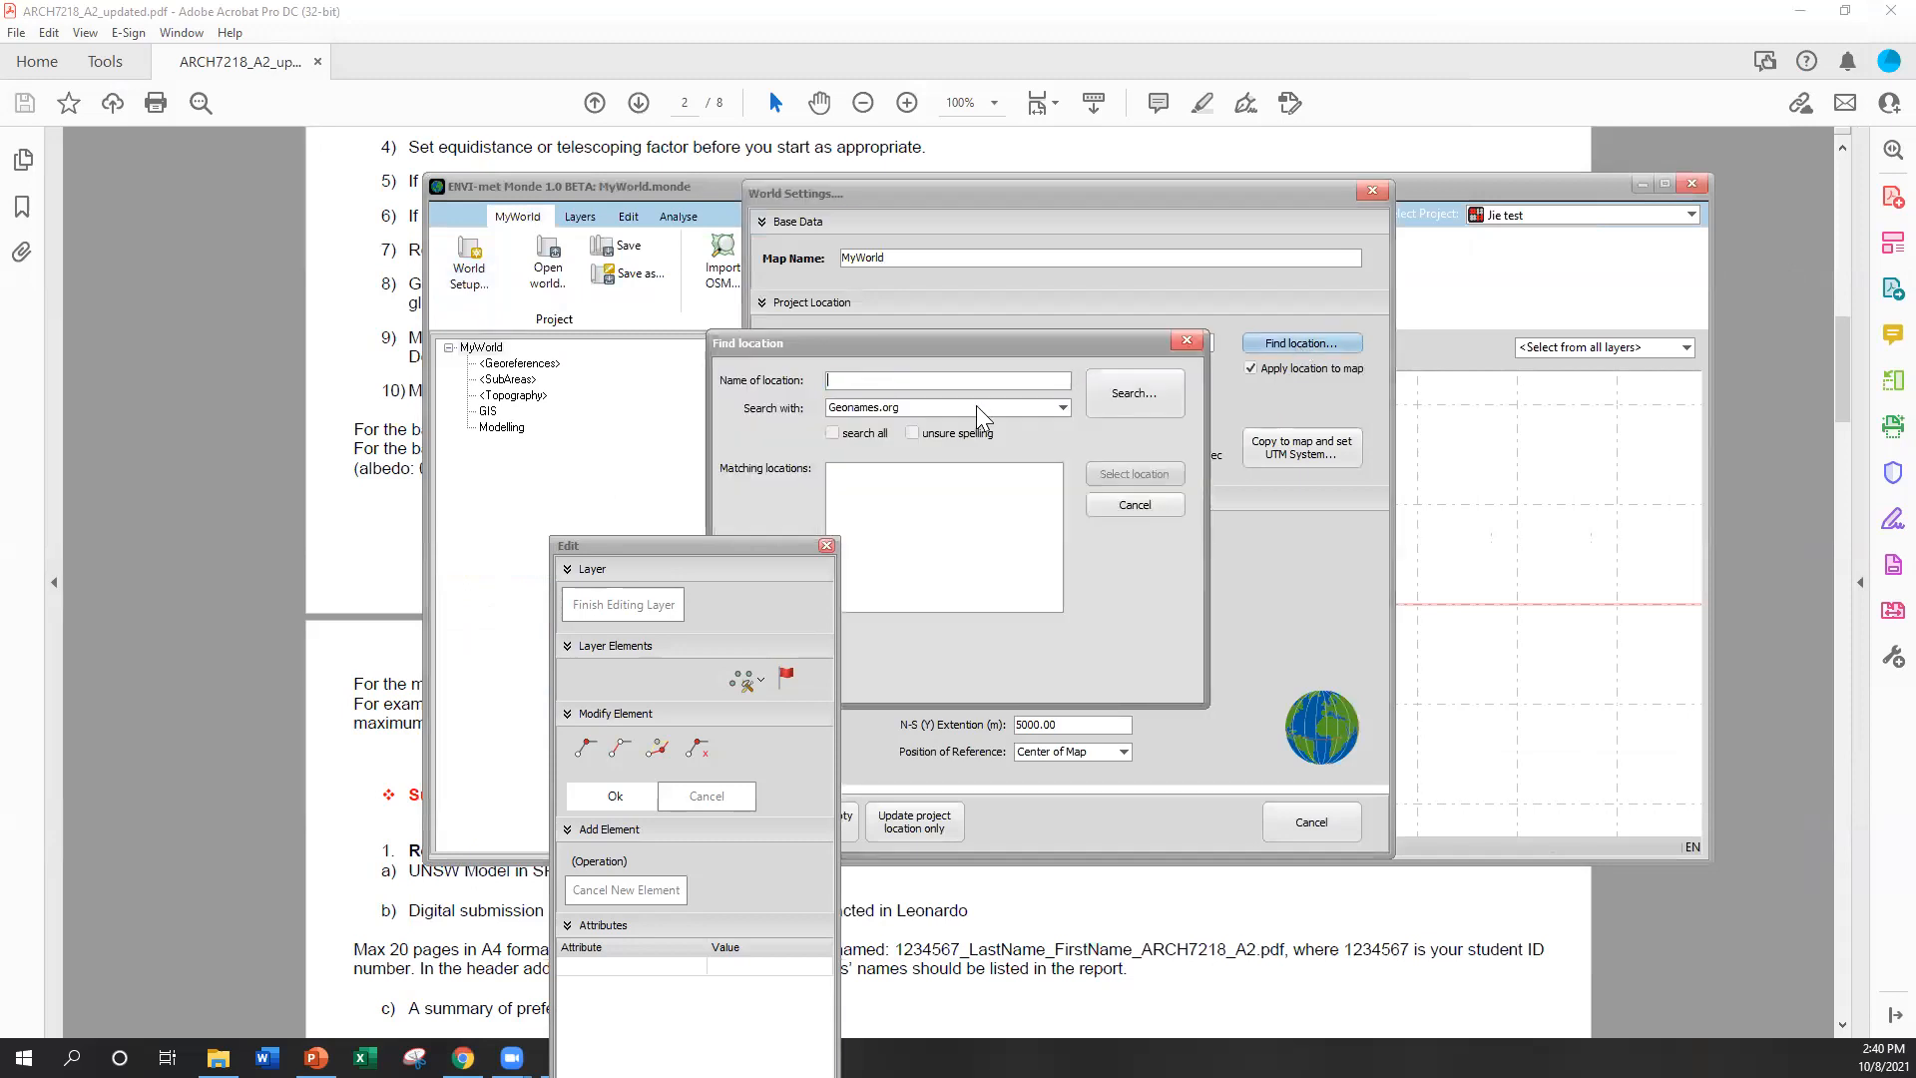
text(flovie florist cafe)
click(874, 411)
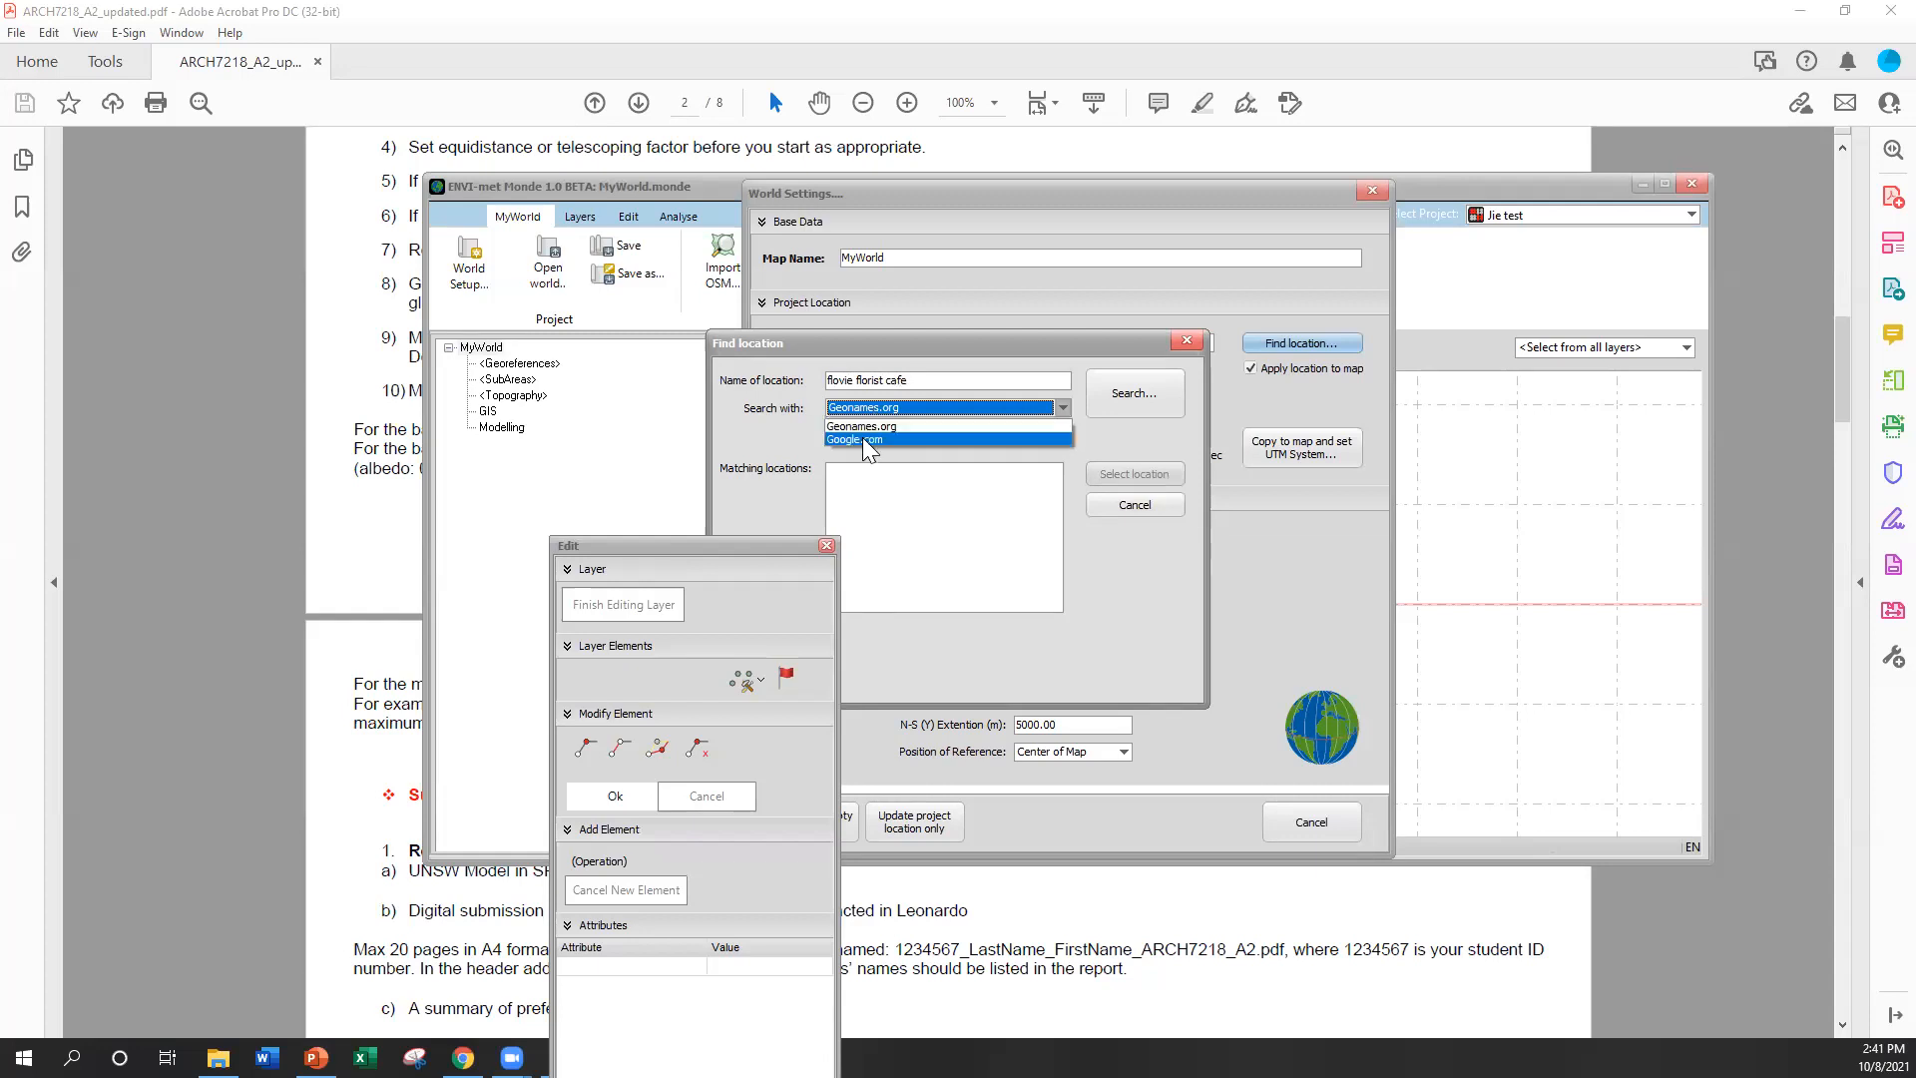
click(864, 440)
click(1132, 397)
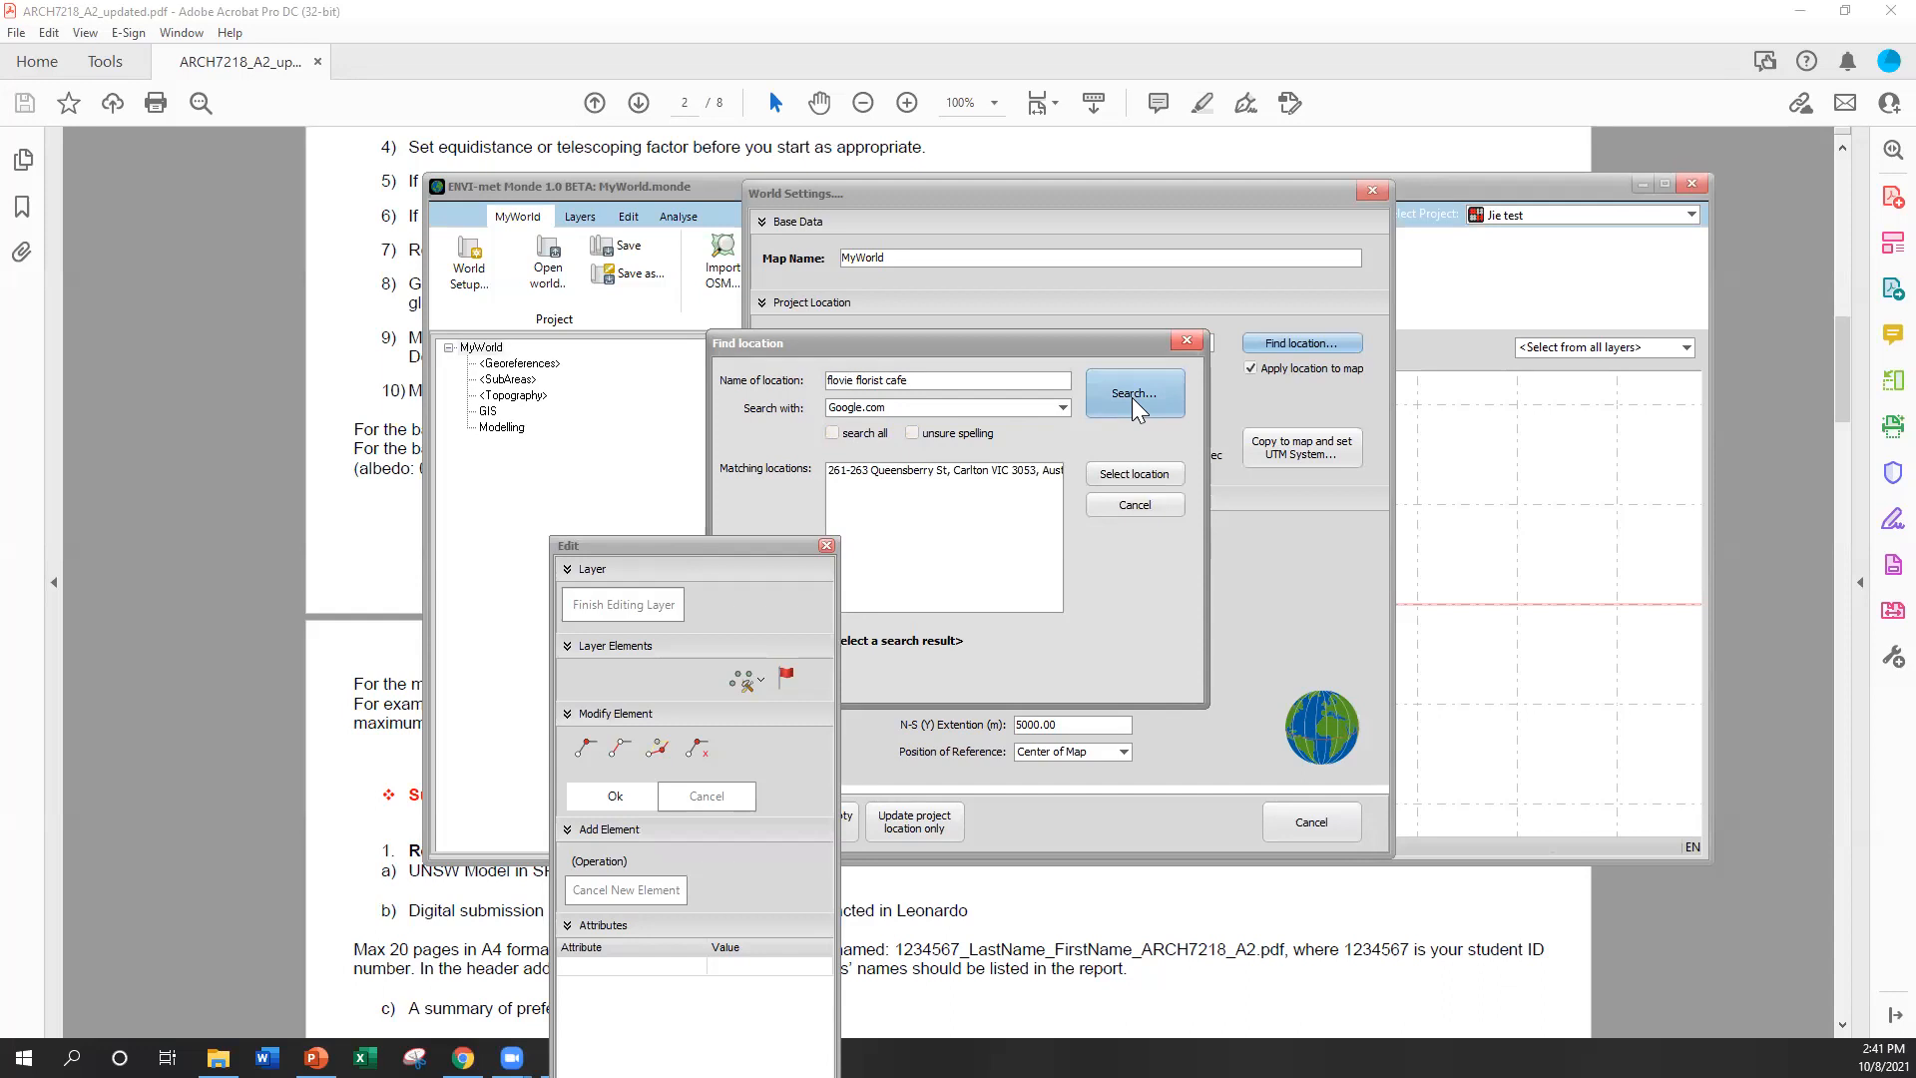
click(960, 473)
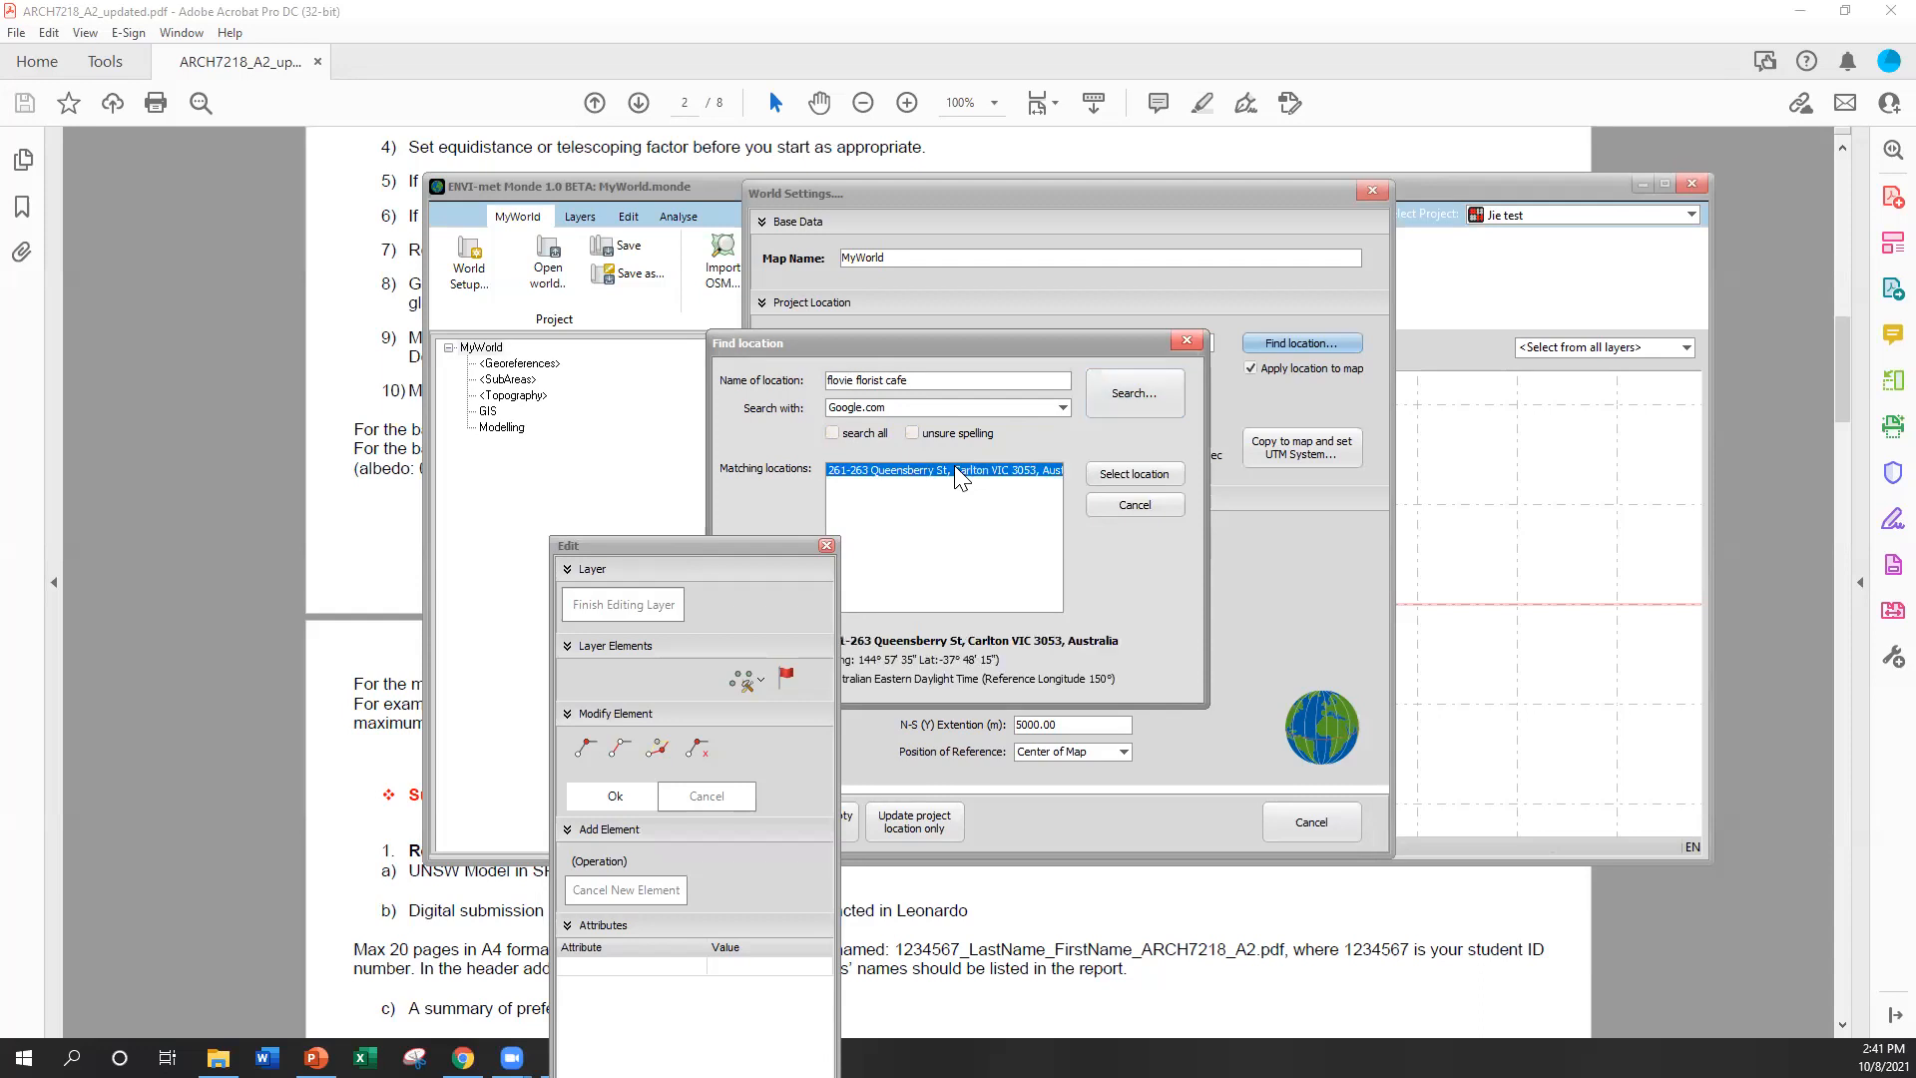
click(1128, 478)
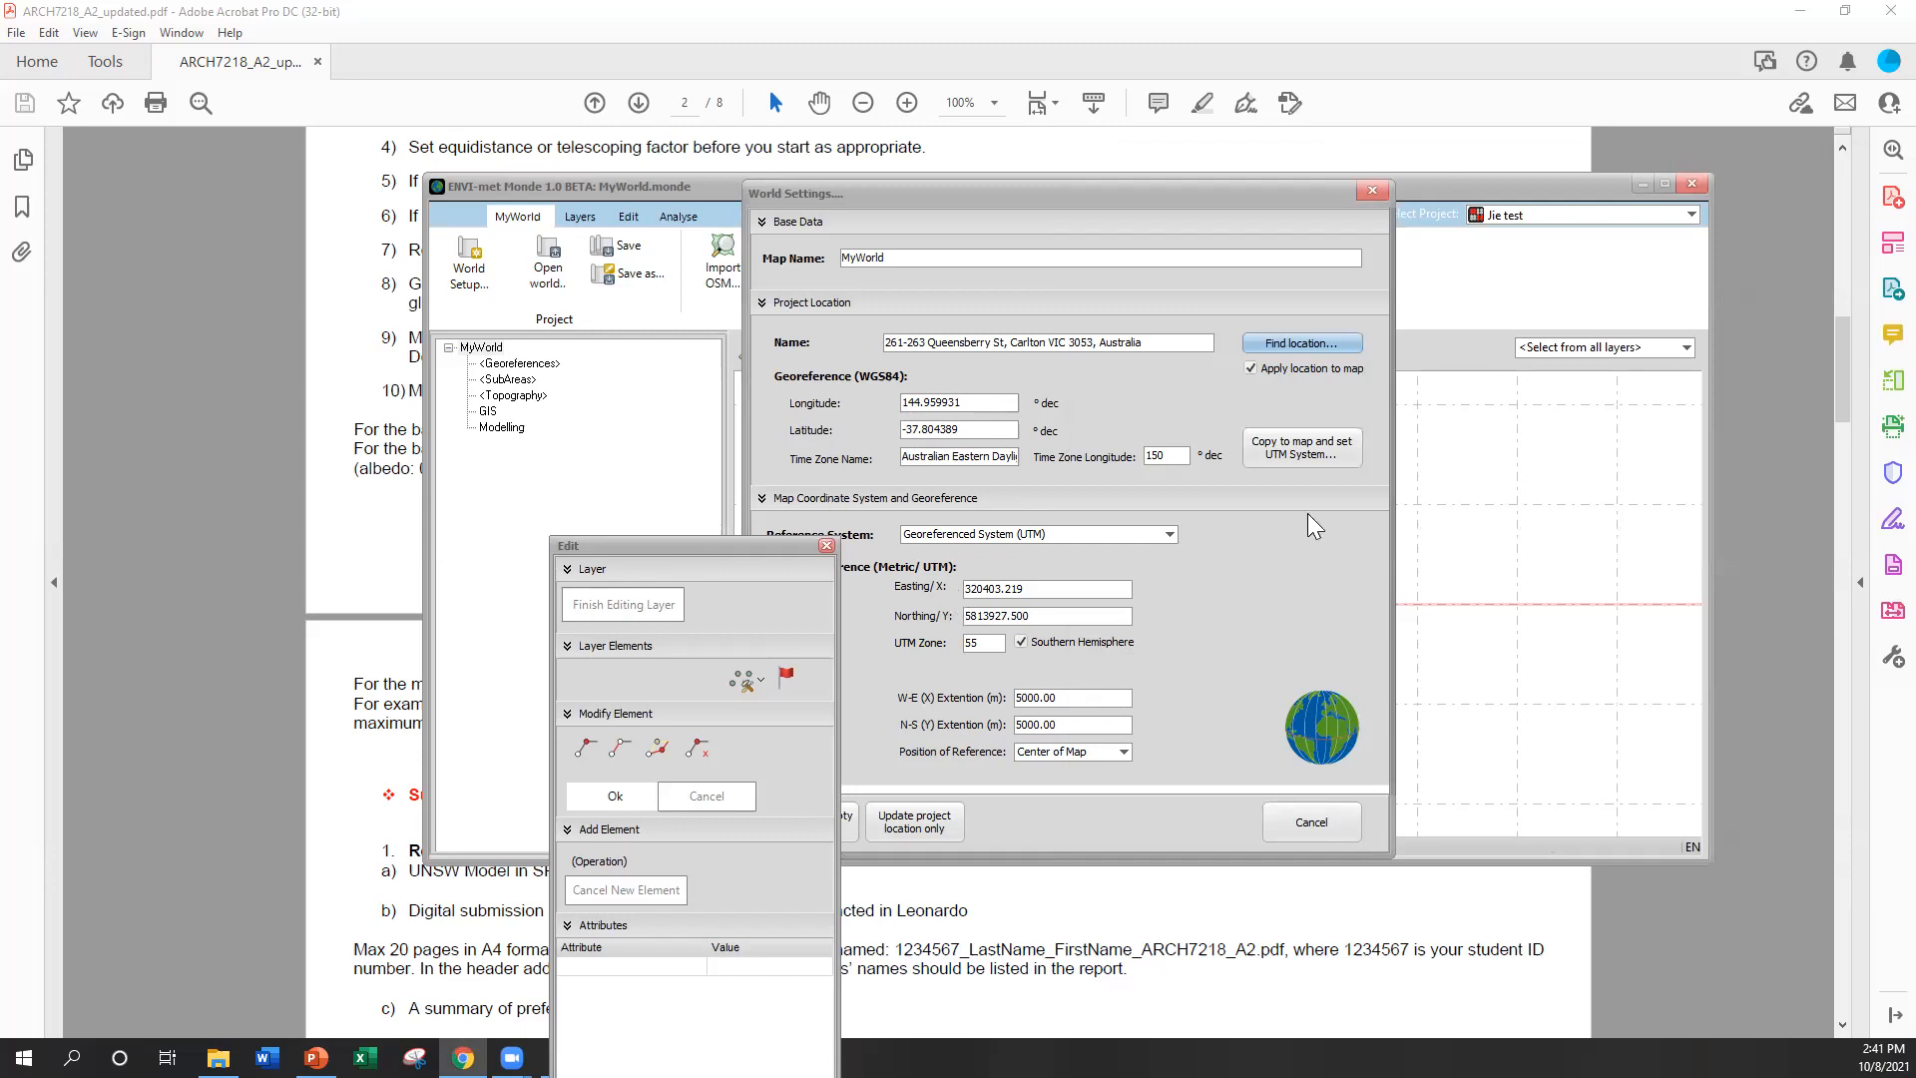
Set the map's W-E and N-S extensions to 1000 m each and create a new empty project map
click(1065, 705)
text(1000)
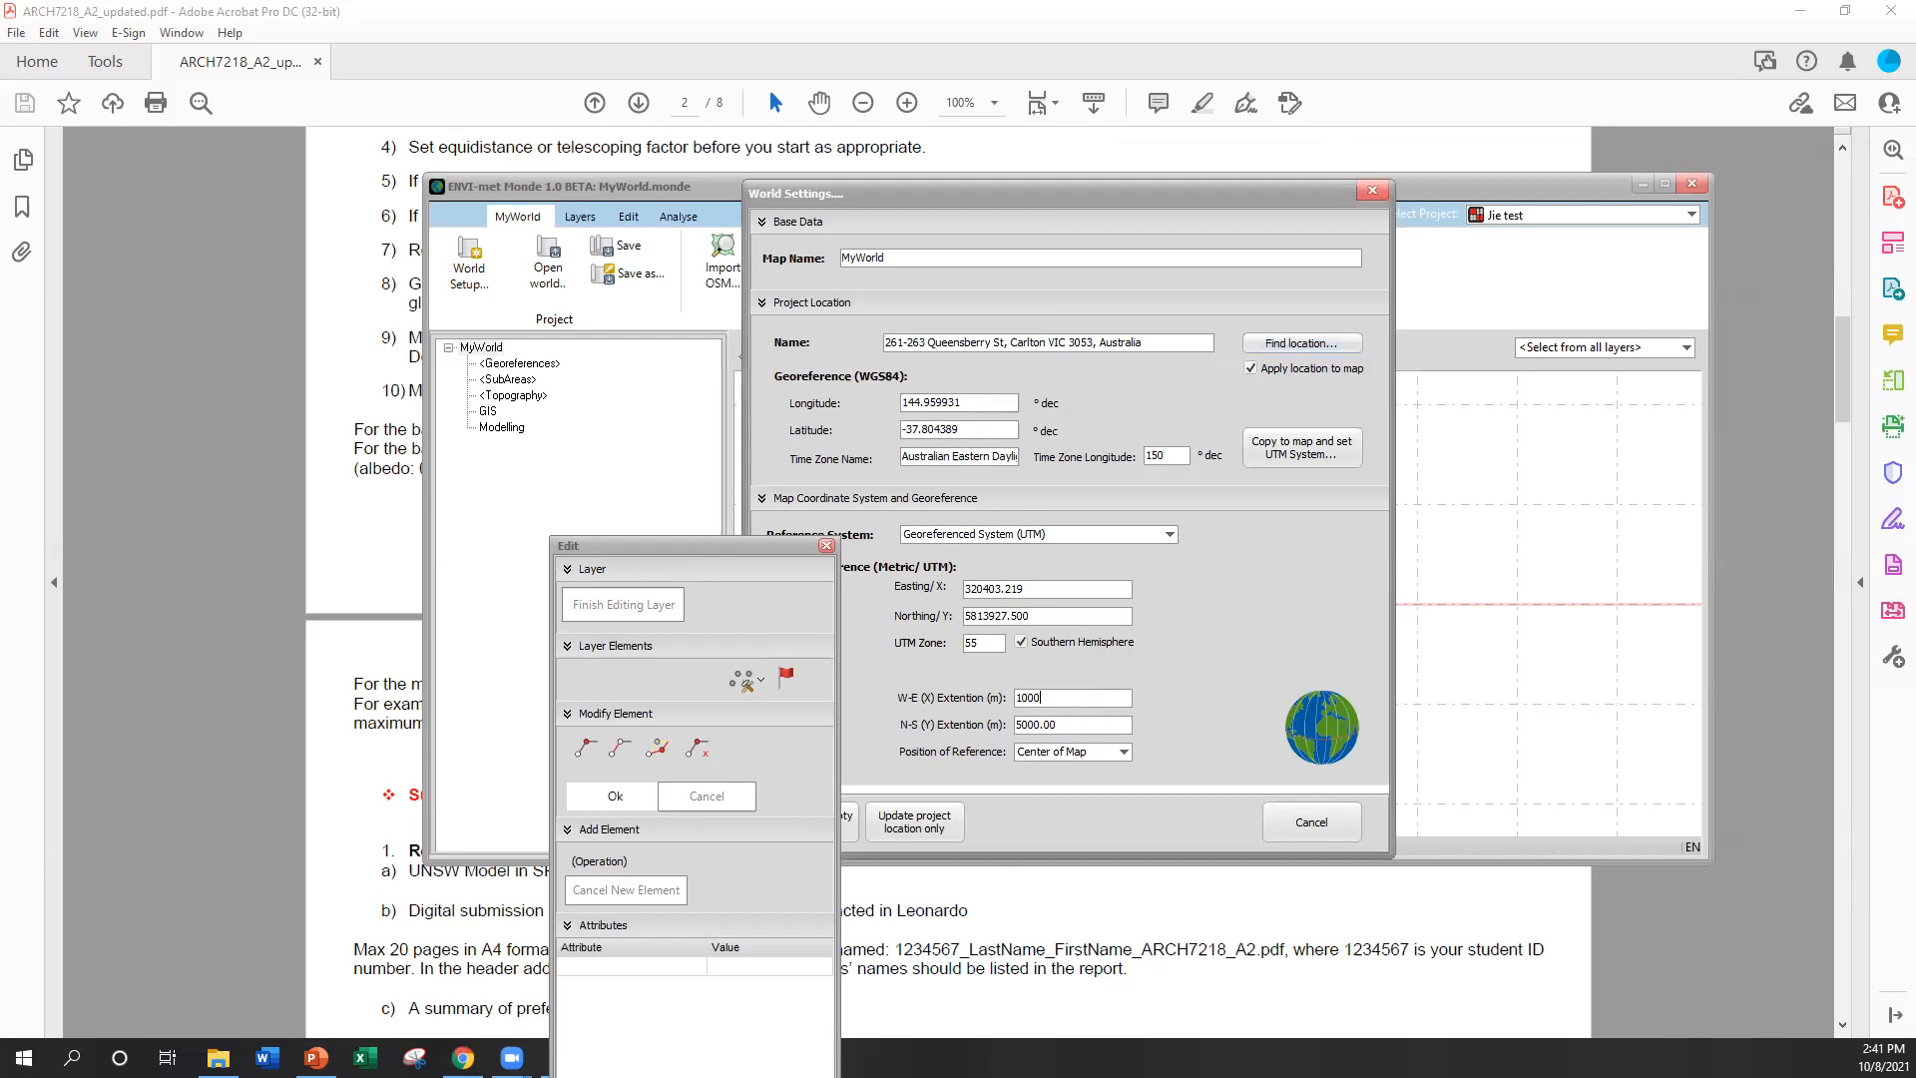
click(1075, 725)
text(1000)
drag(1026, 204, 1245, 226)
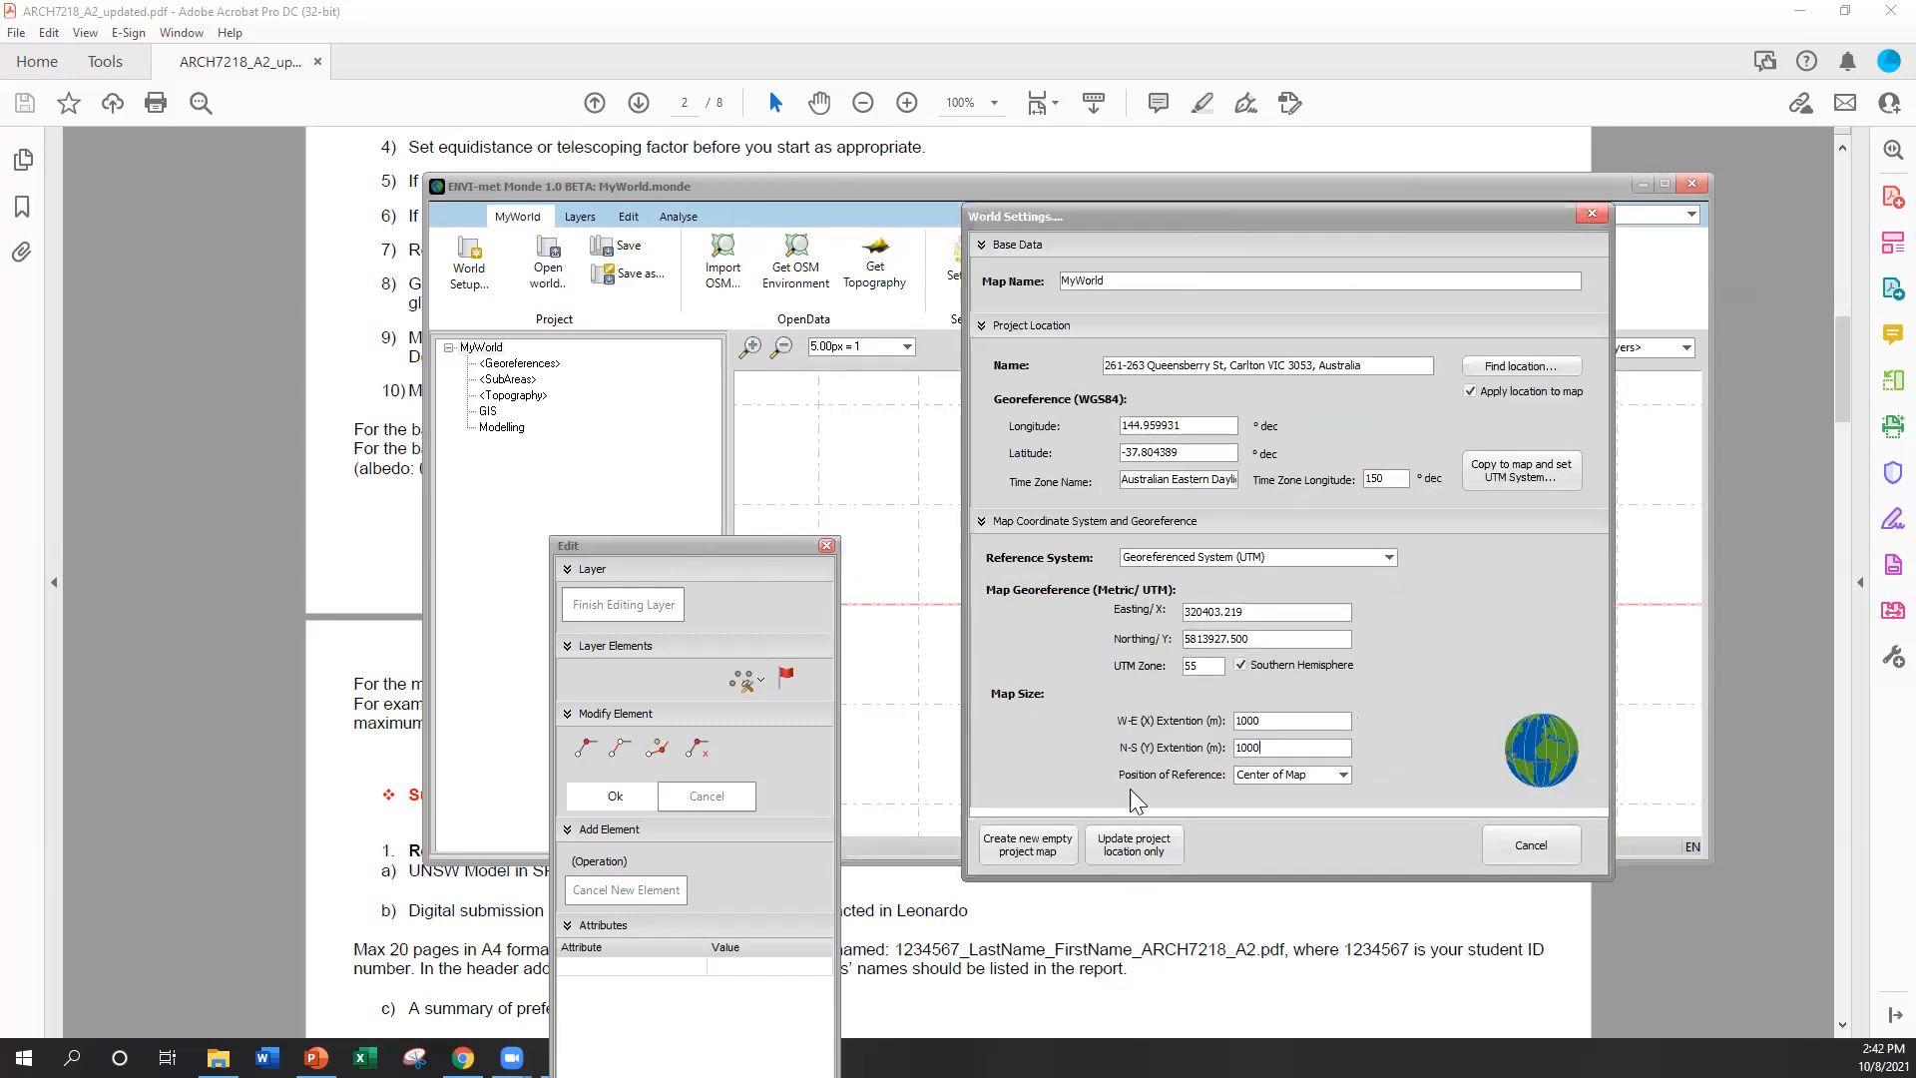
click(1052, 850)
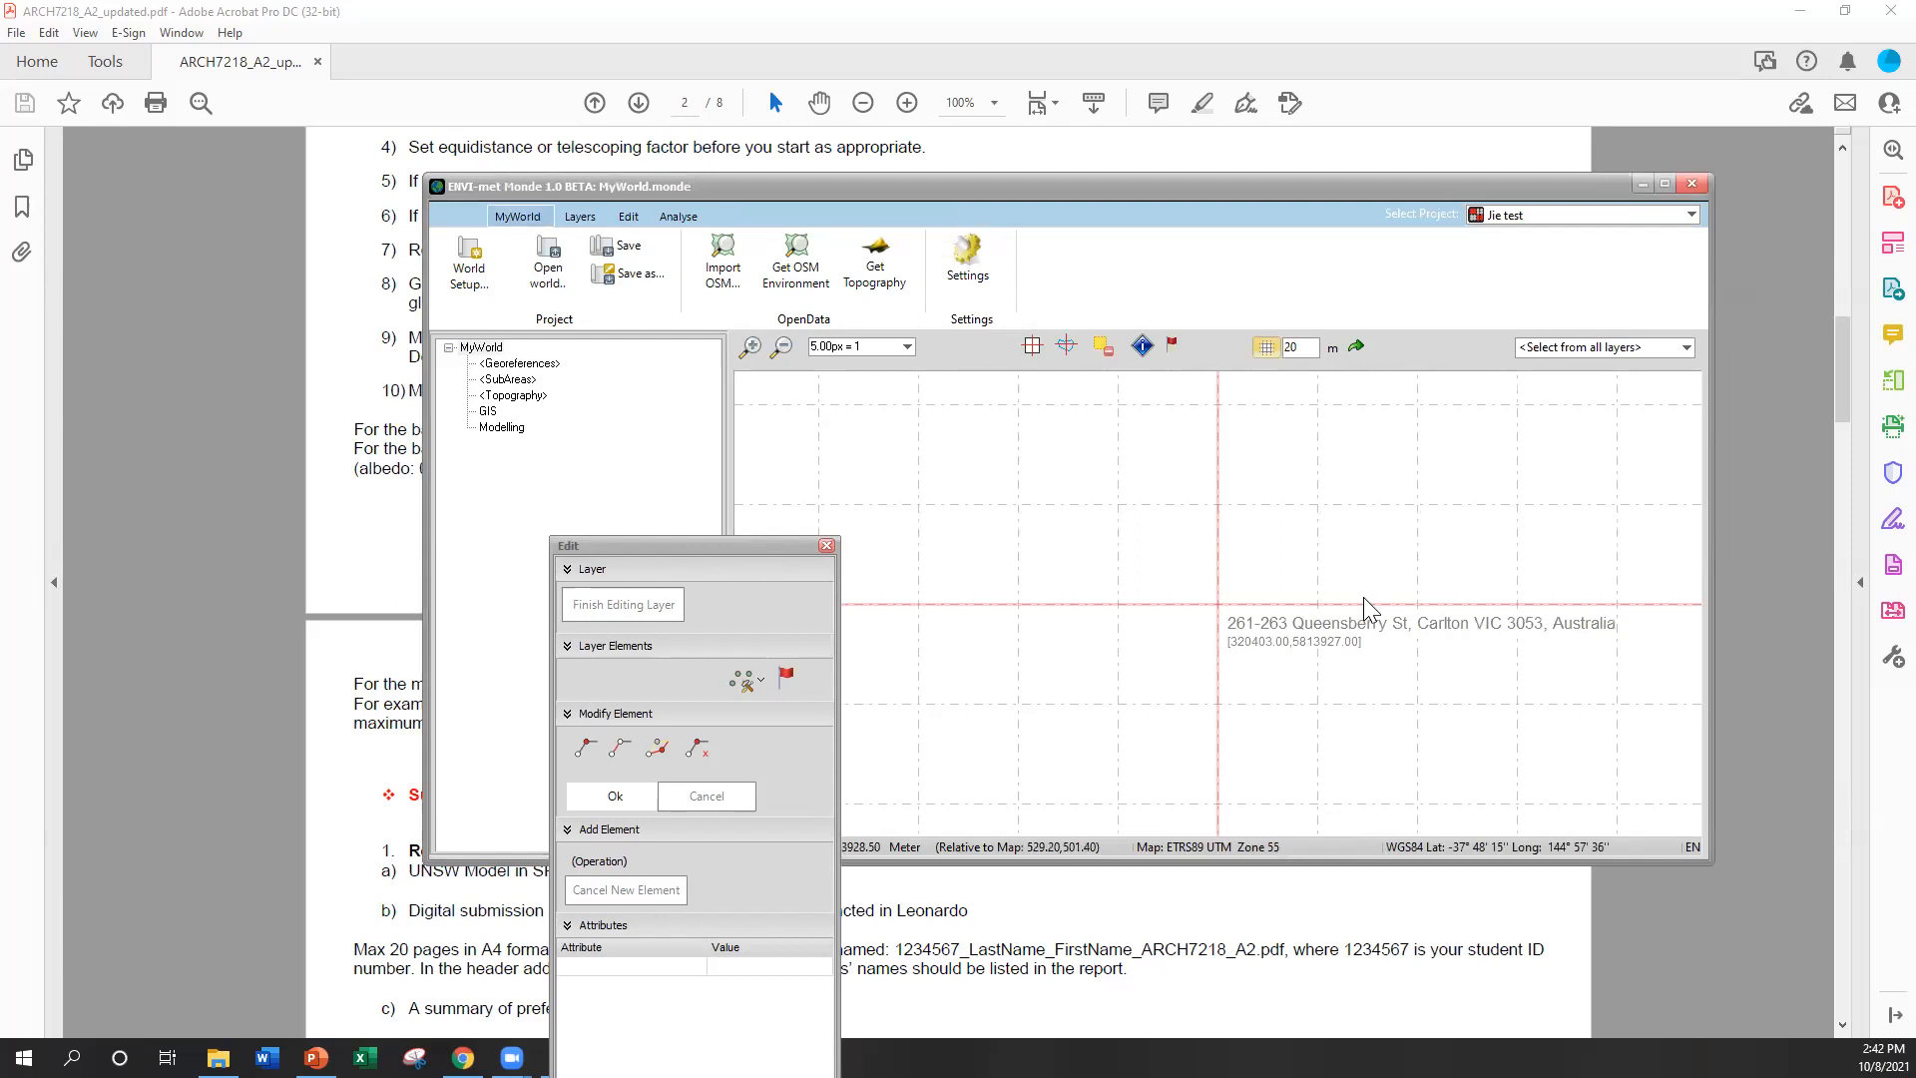
Dock the Edit window under the layer tree and retrieve the OSM environment for the map
drag(757, 550, 641, 527)
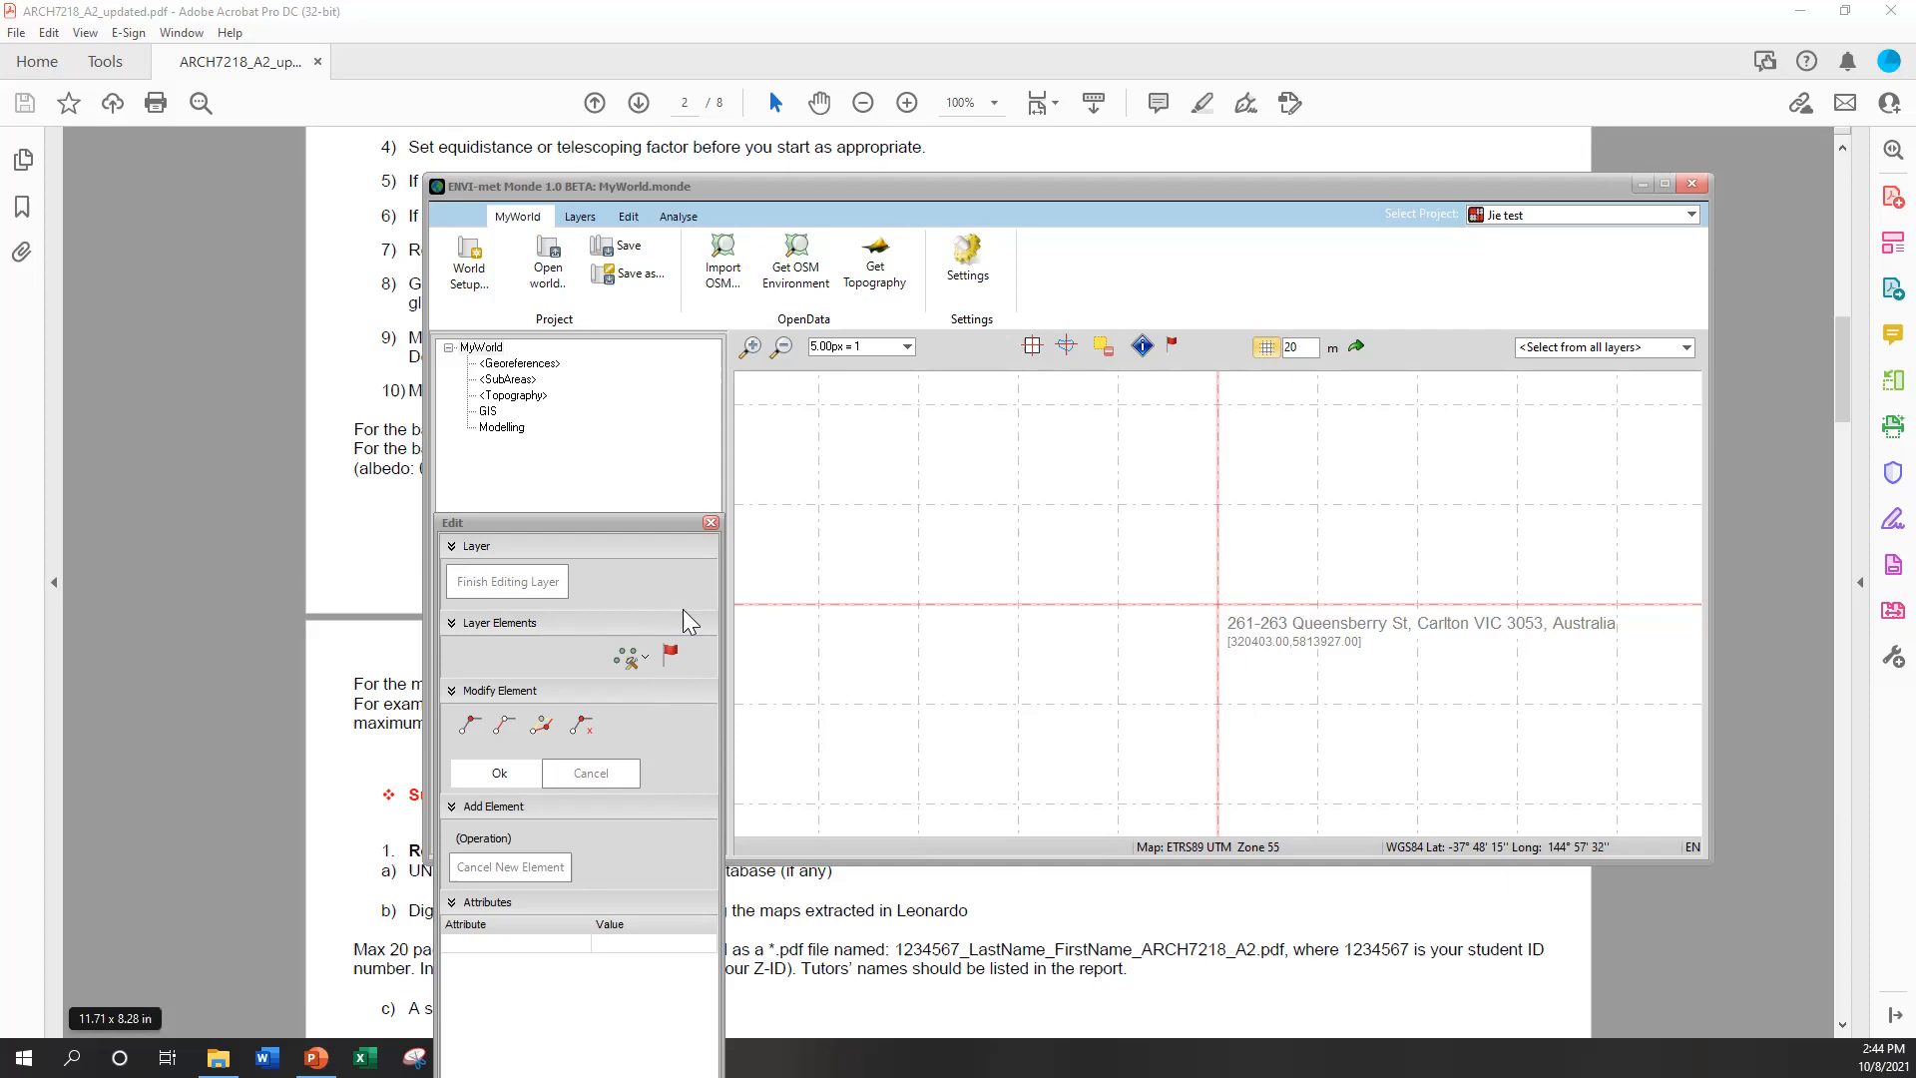
click(803, 286)
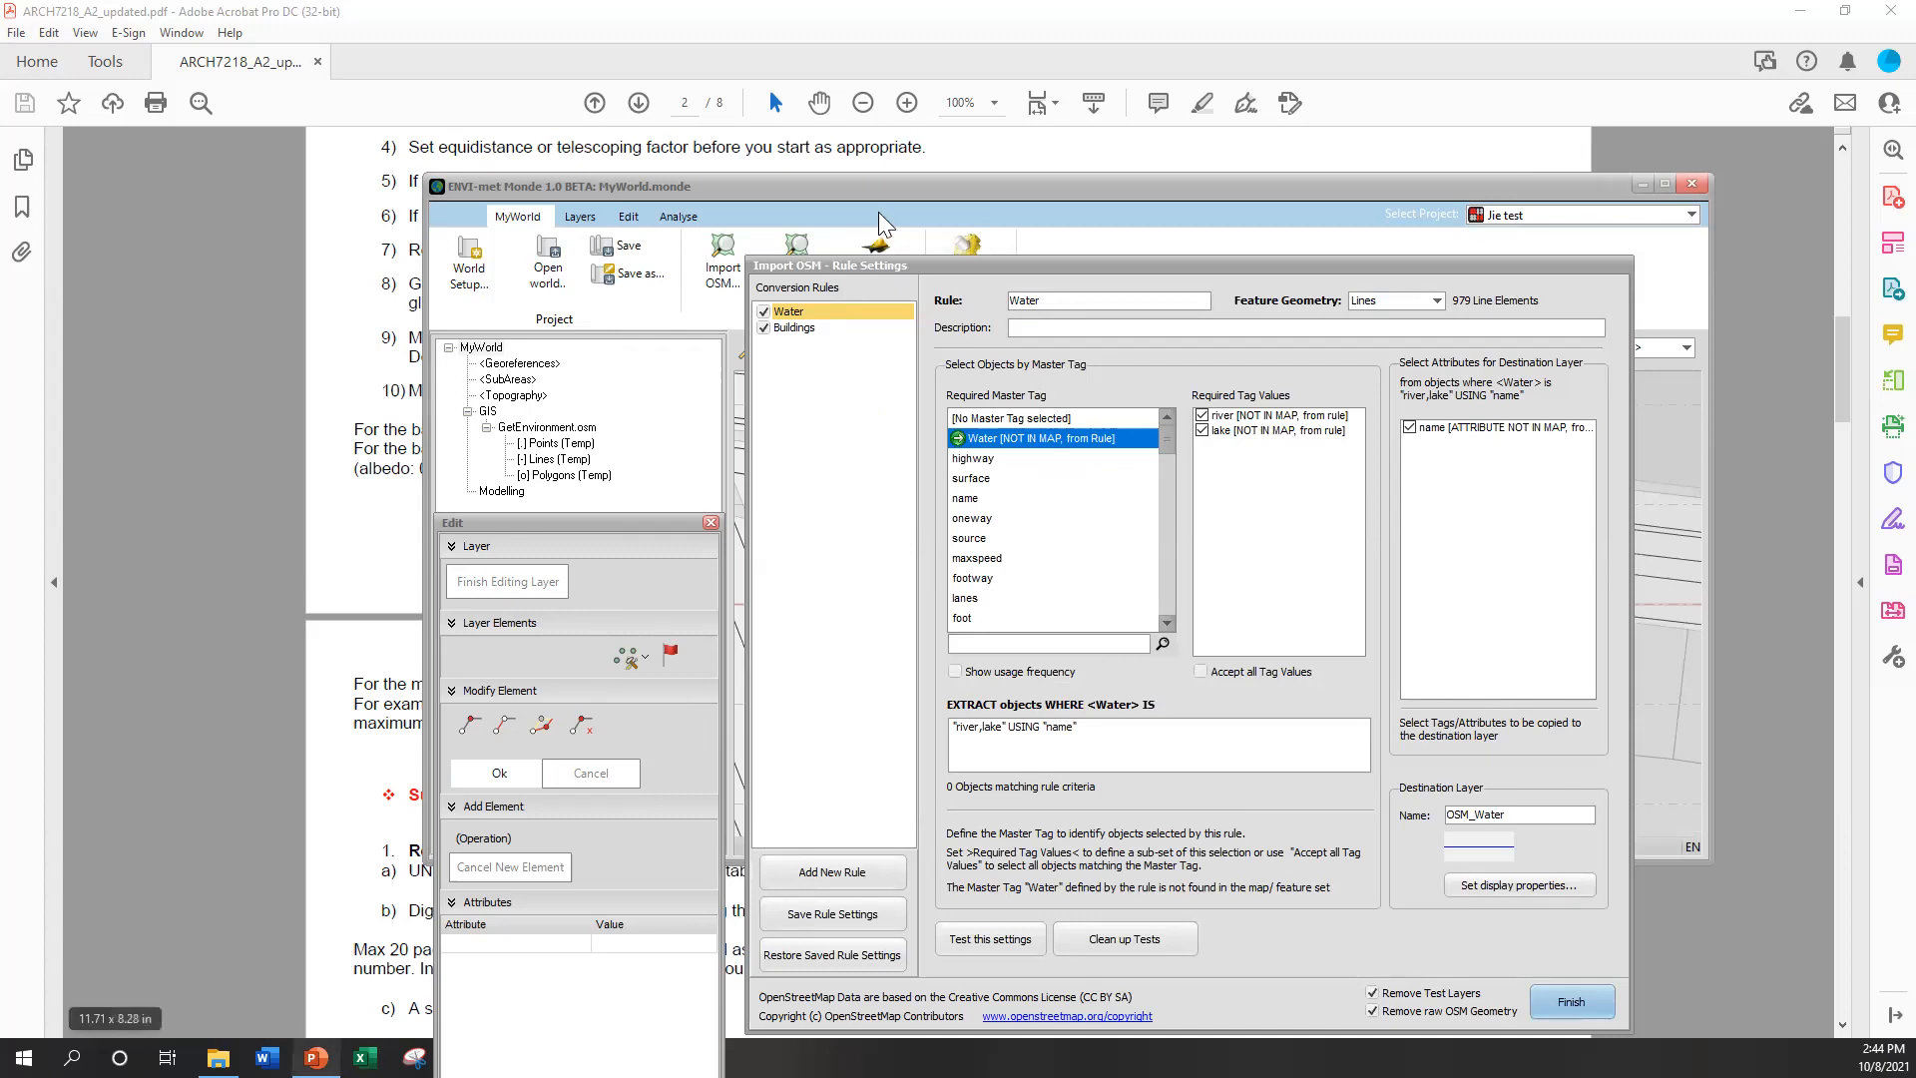
Switch to the PowerPoint instructions, review the slides on getting the OSM environment and importing buildings, and move the Edit window aside
key(alt+Tab)
click(166, 726)
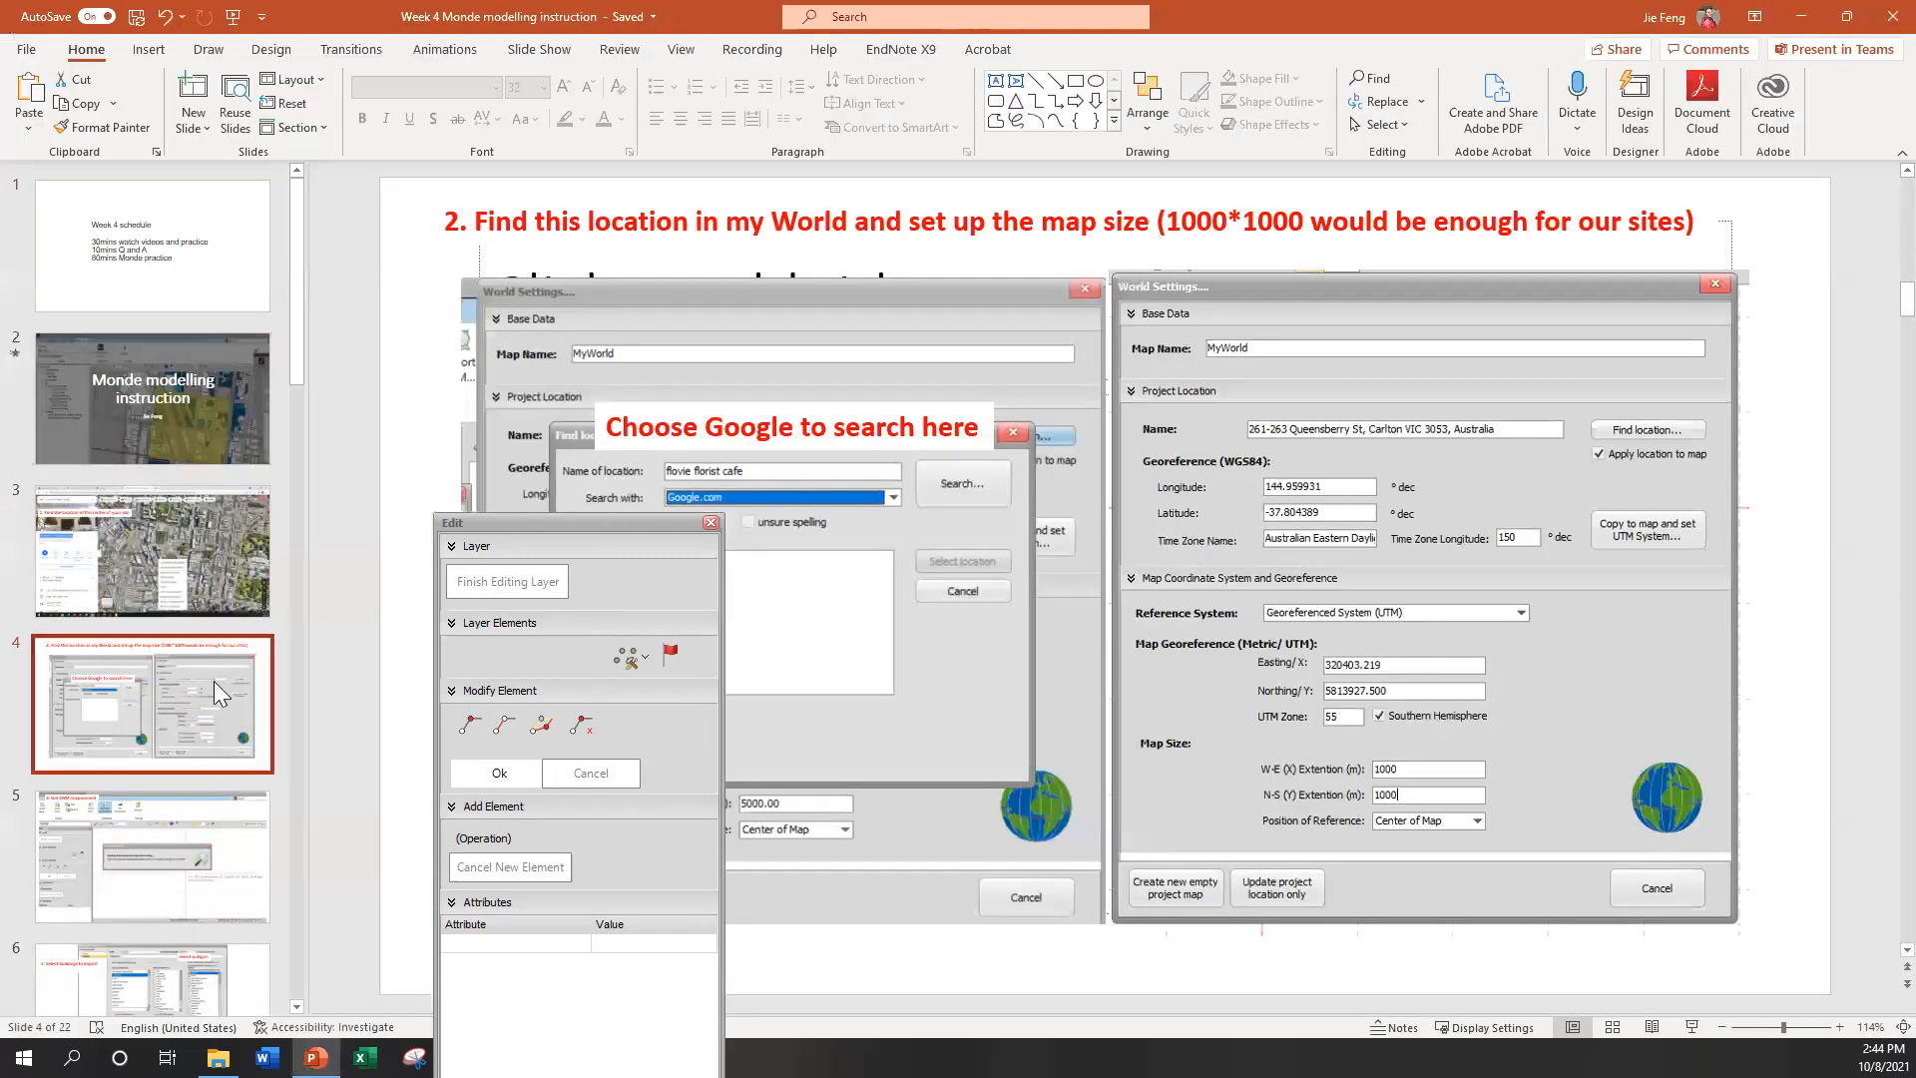
click(159, 855)
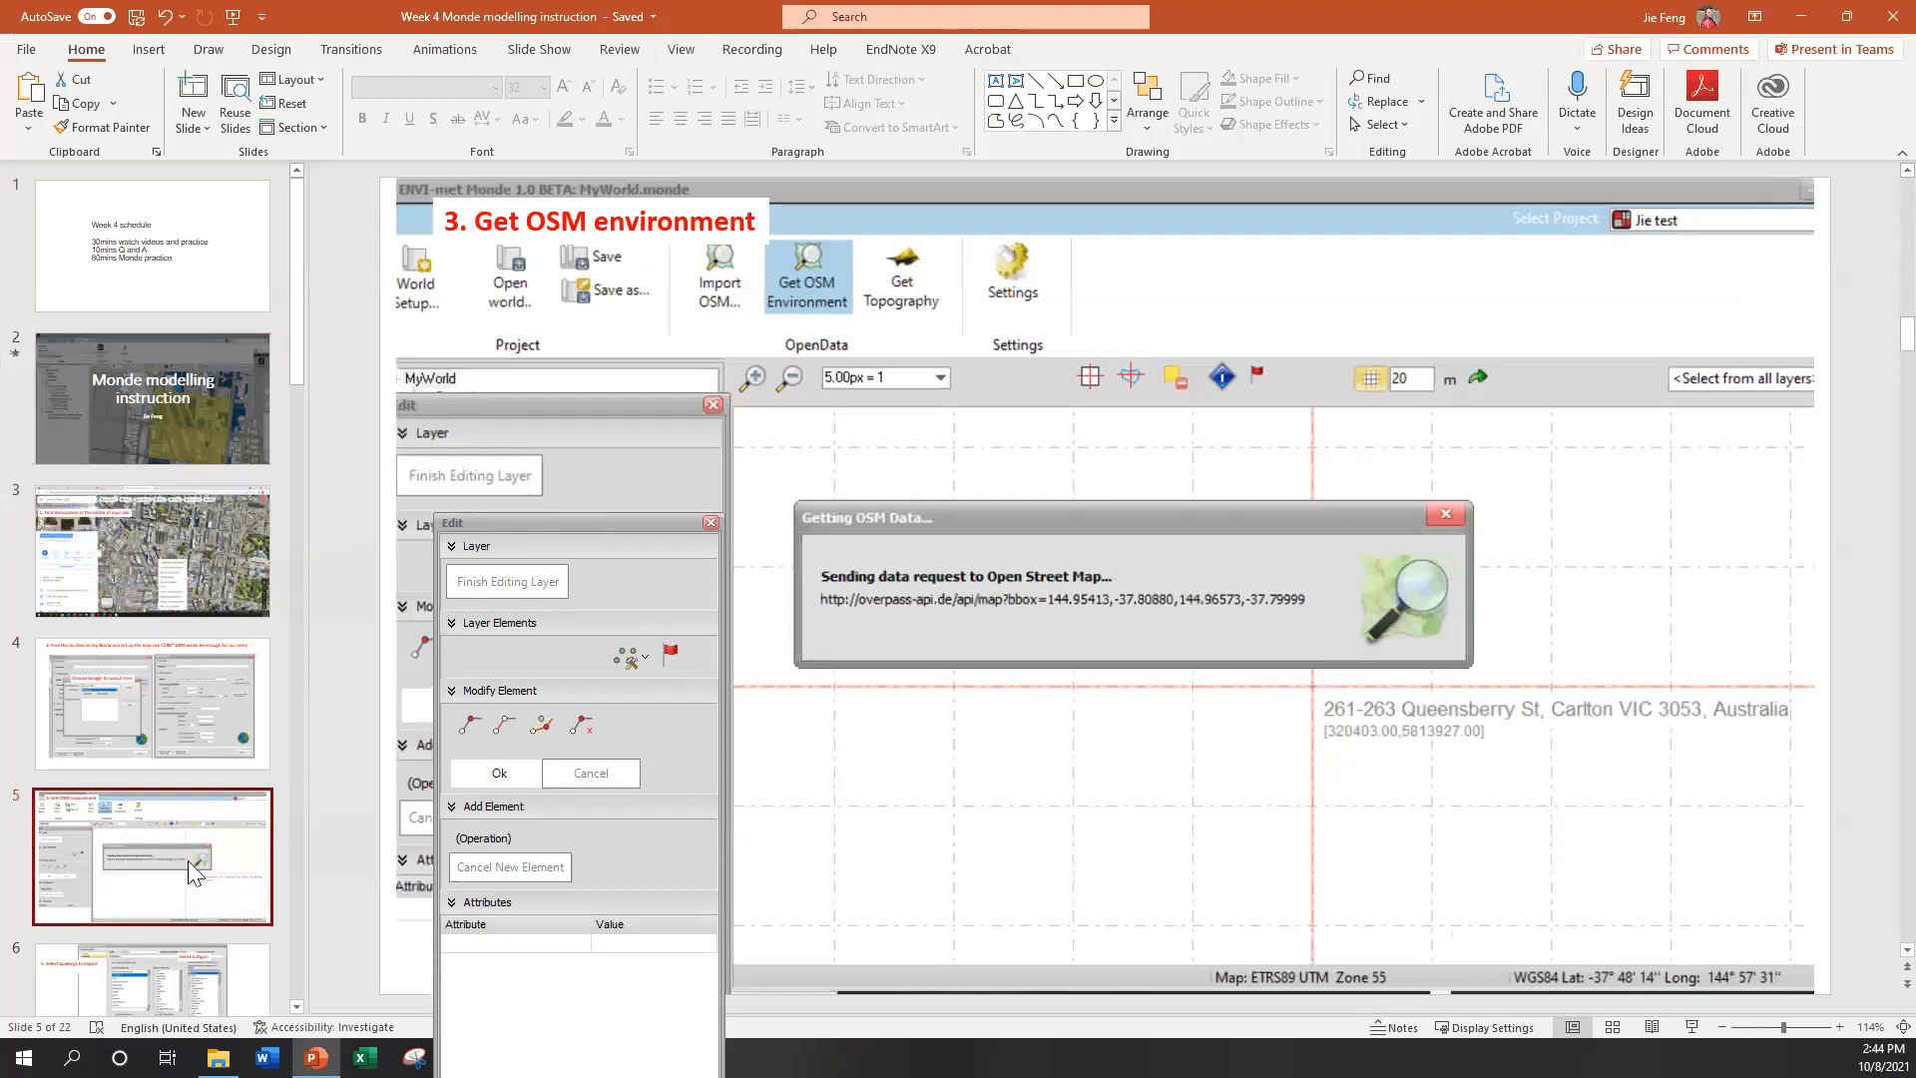
click(179, 984)
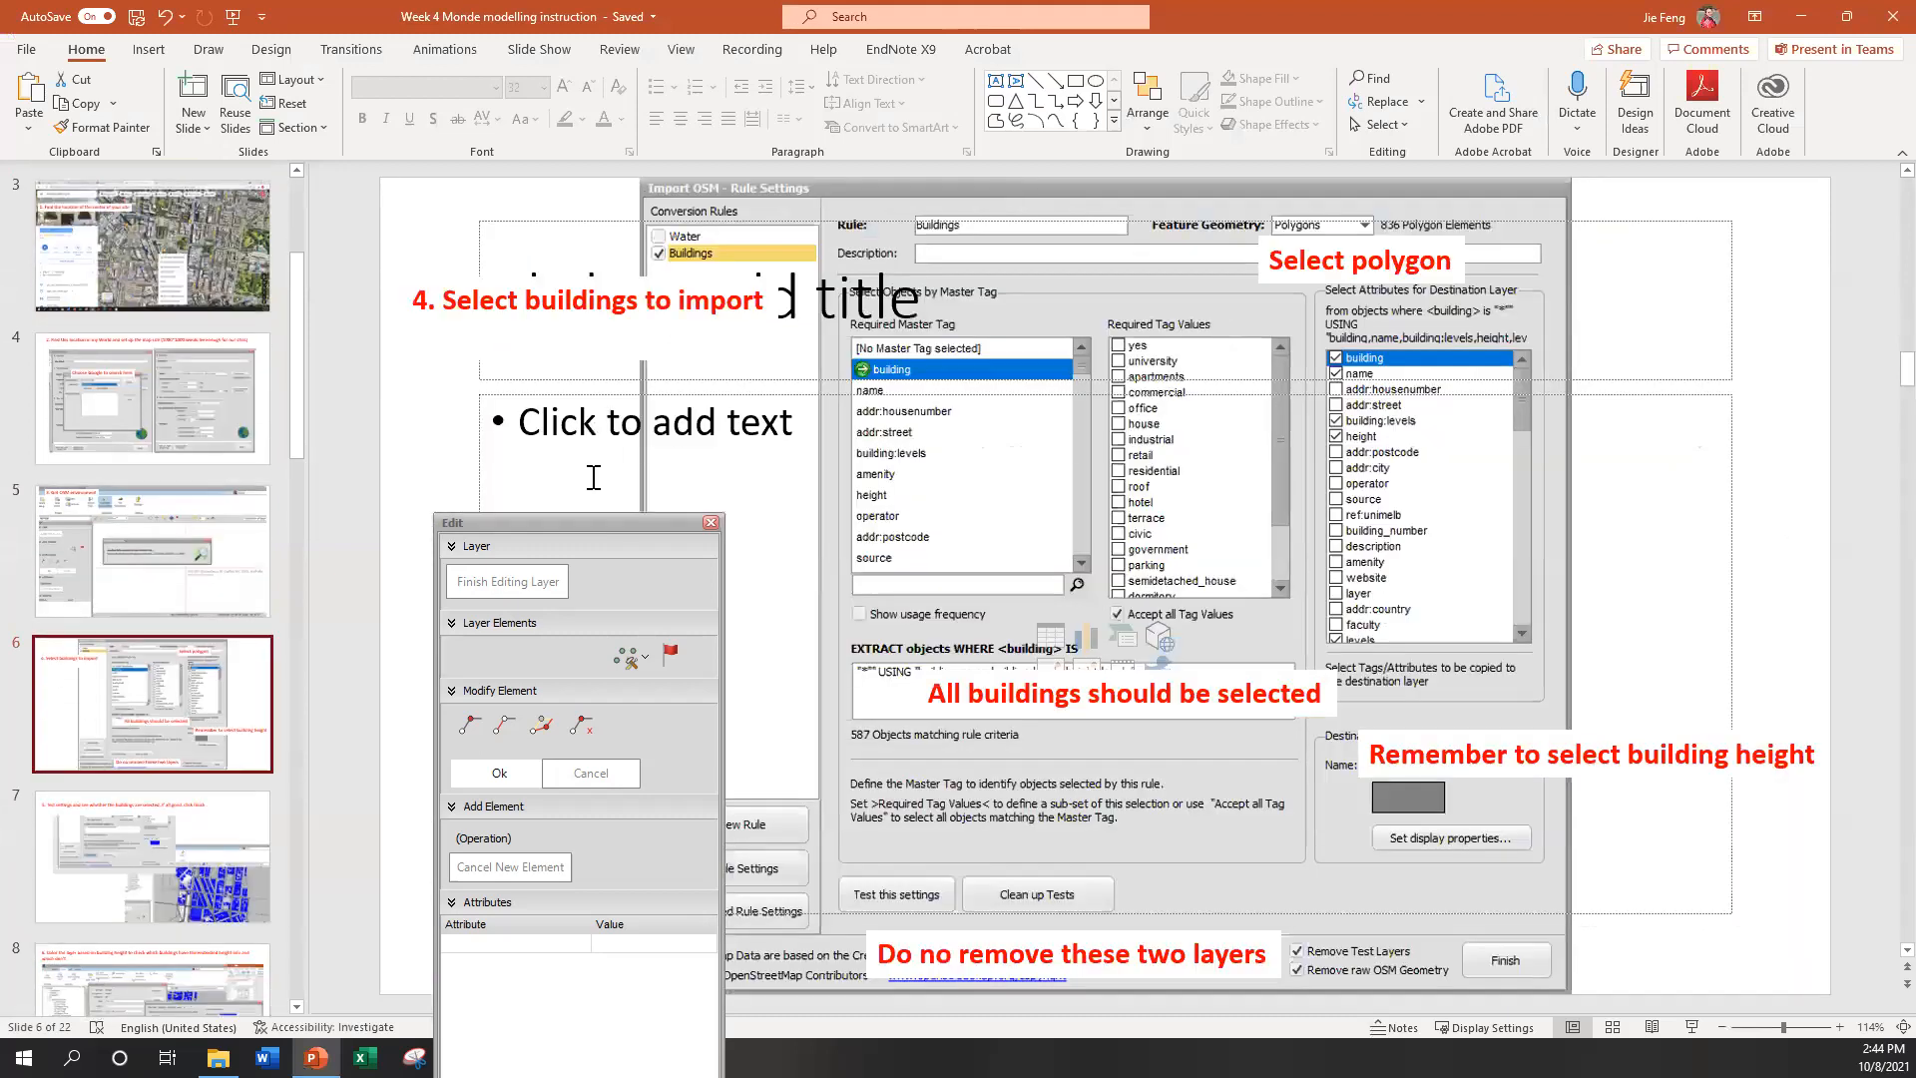
drag(591, 527, 449, 489)
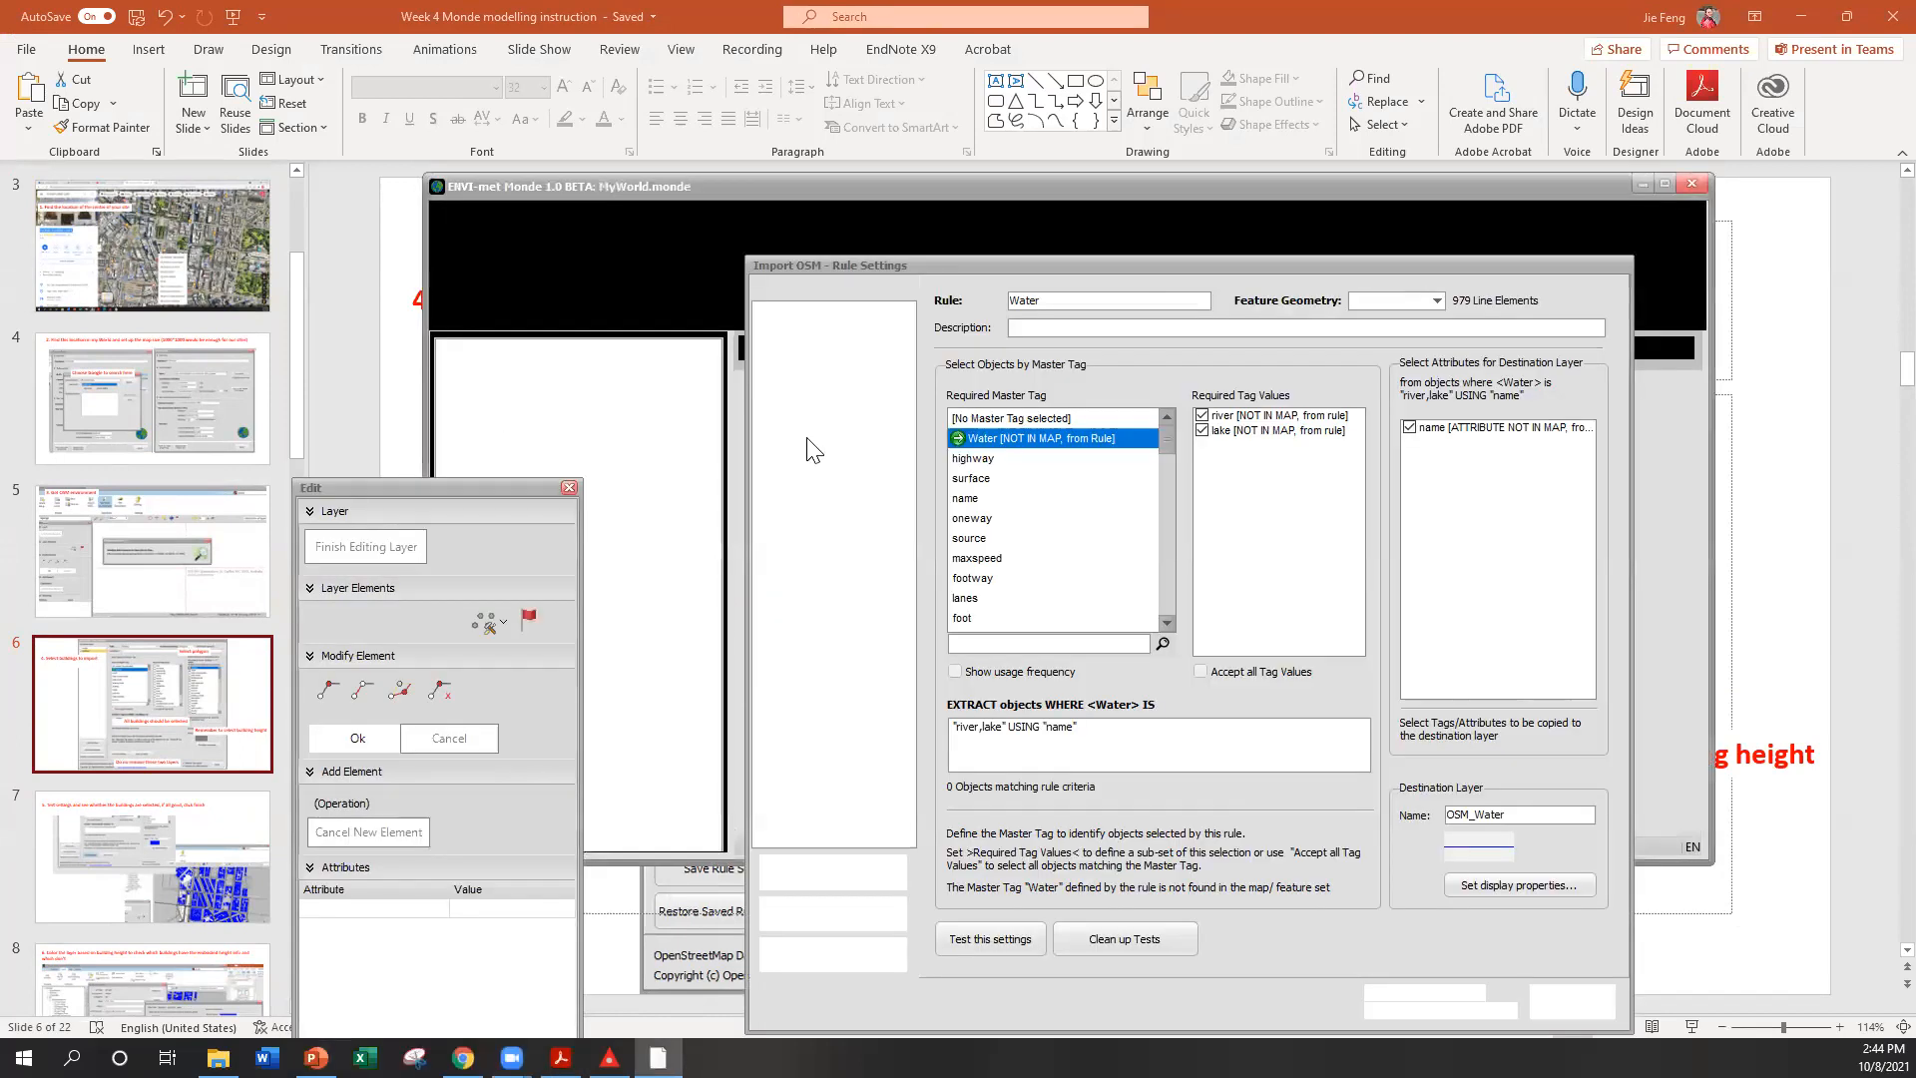
Exclude the Water conversion rule and add the building and building:levels attributes to the Buildings rule's destination layer
click(768, 317)
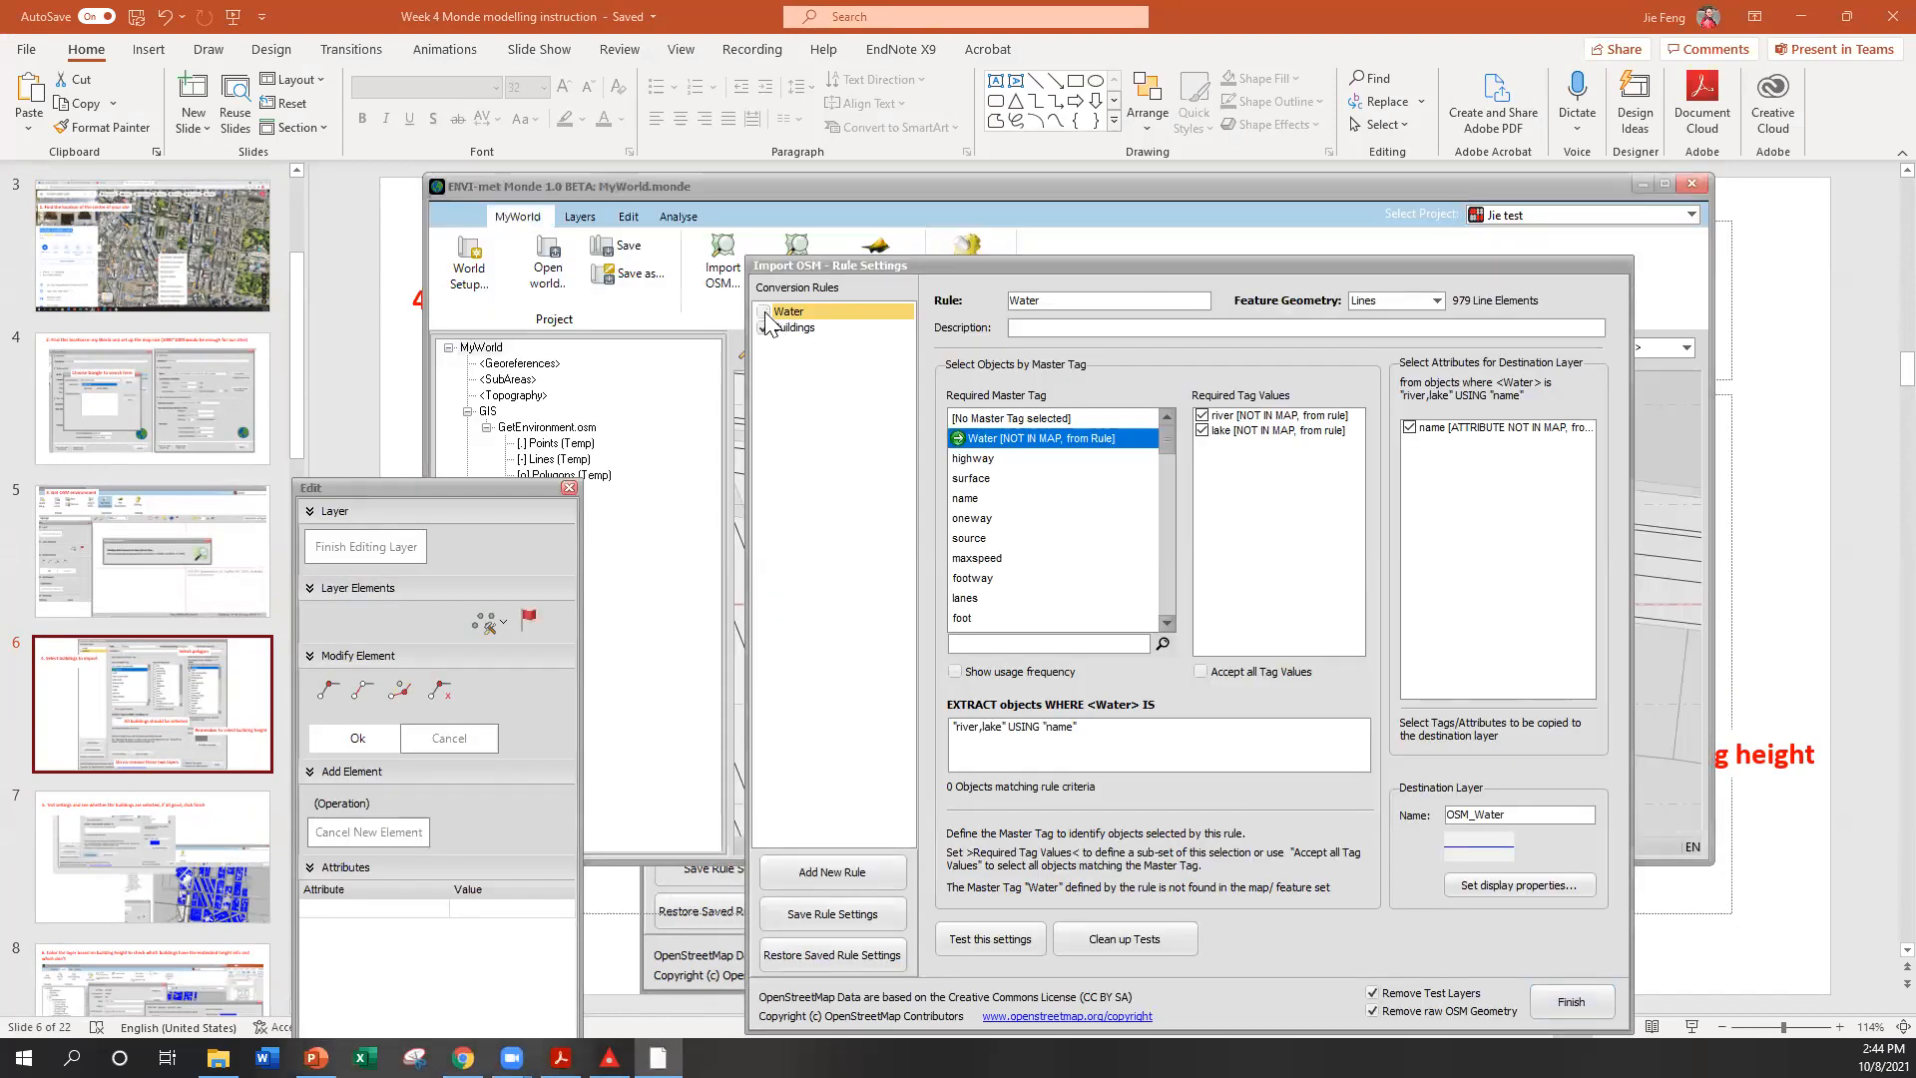
click(805, 330)
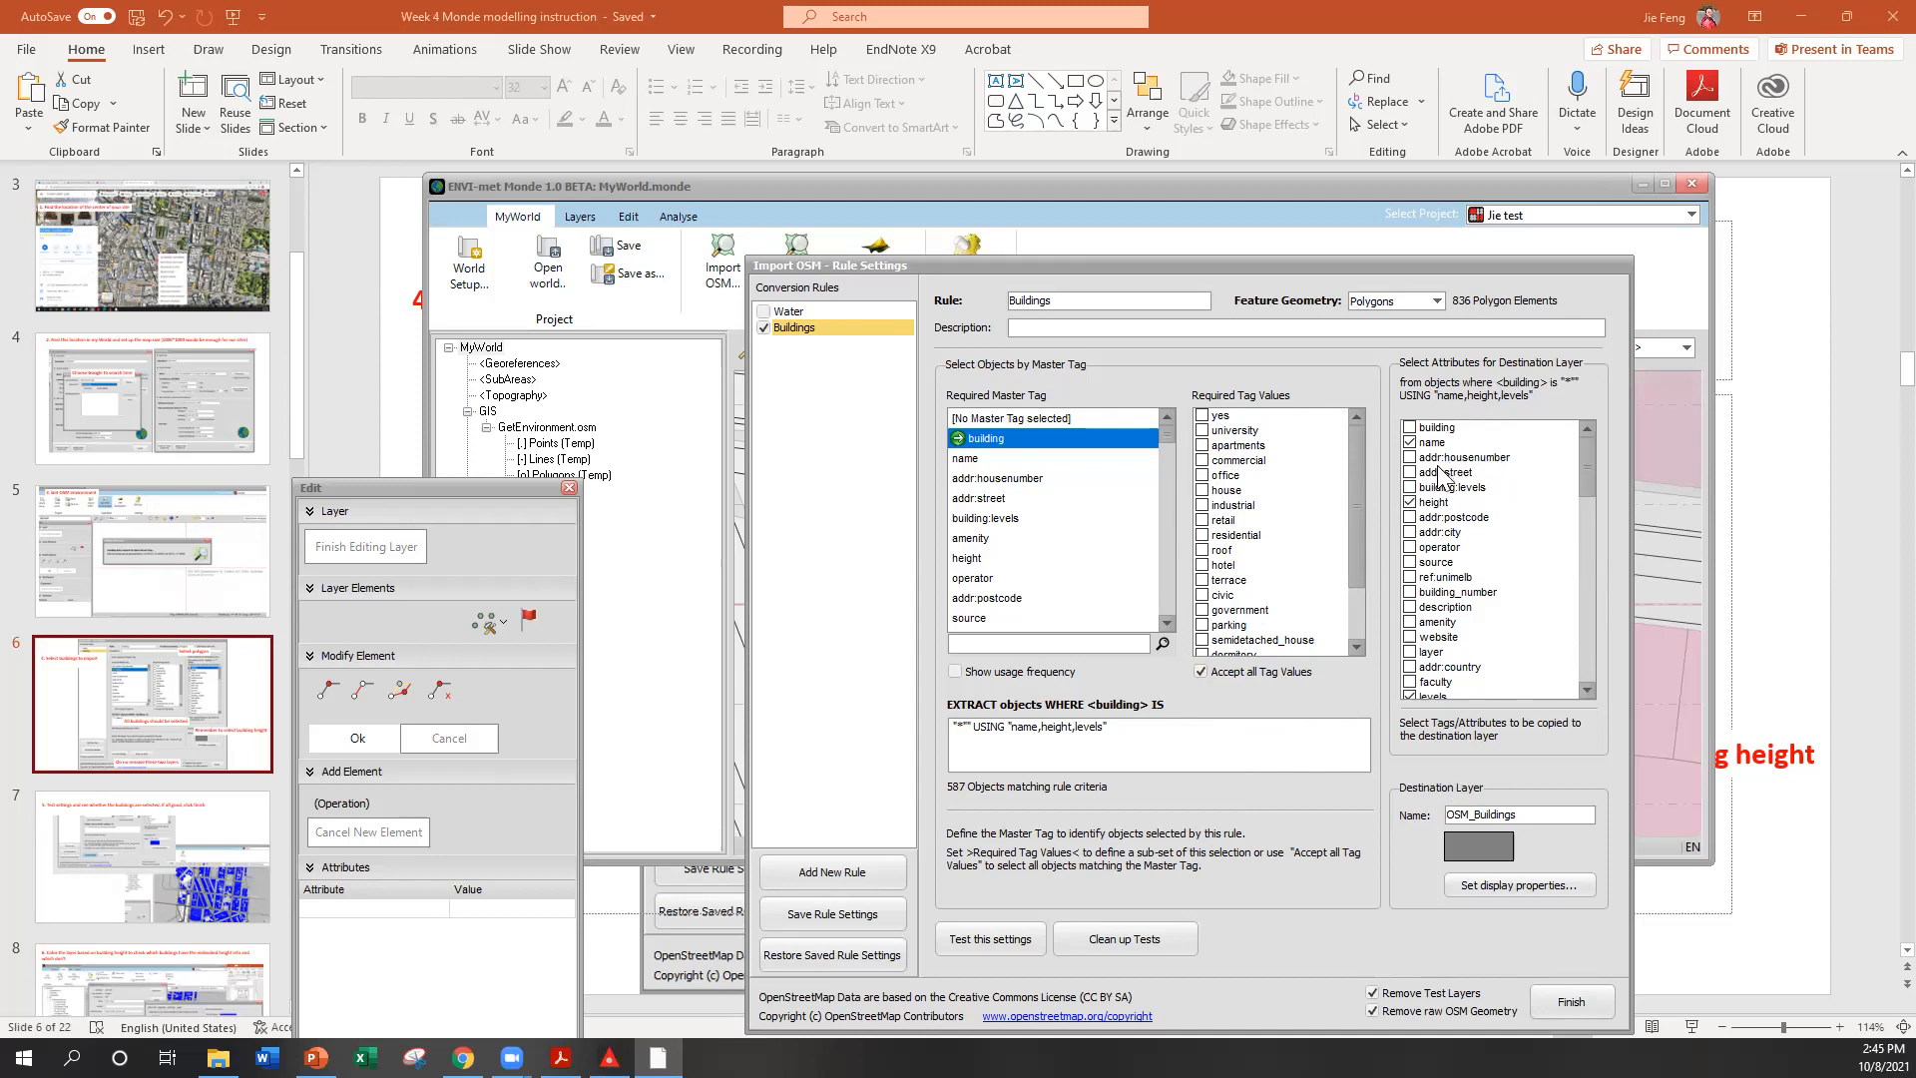
click(1412, 428)
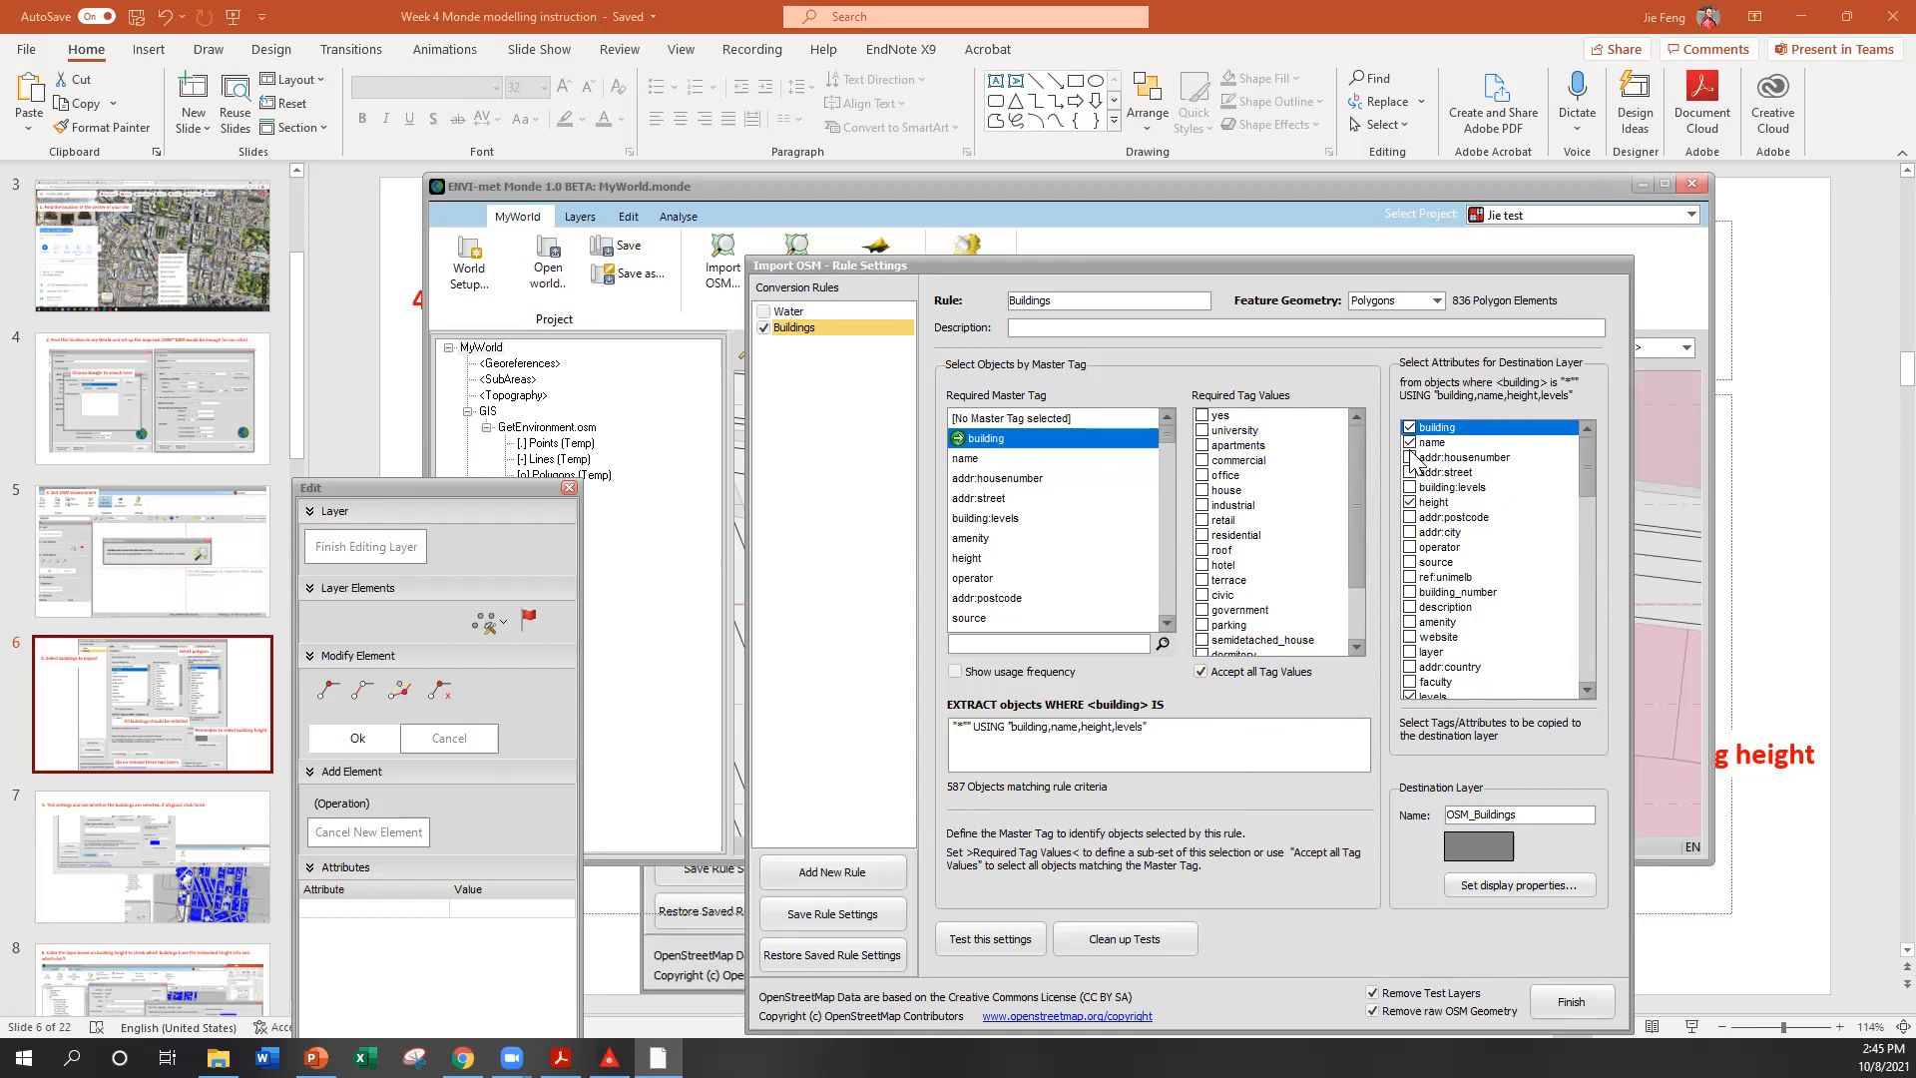
click(1410, 488)
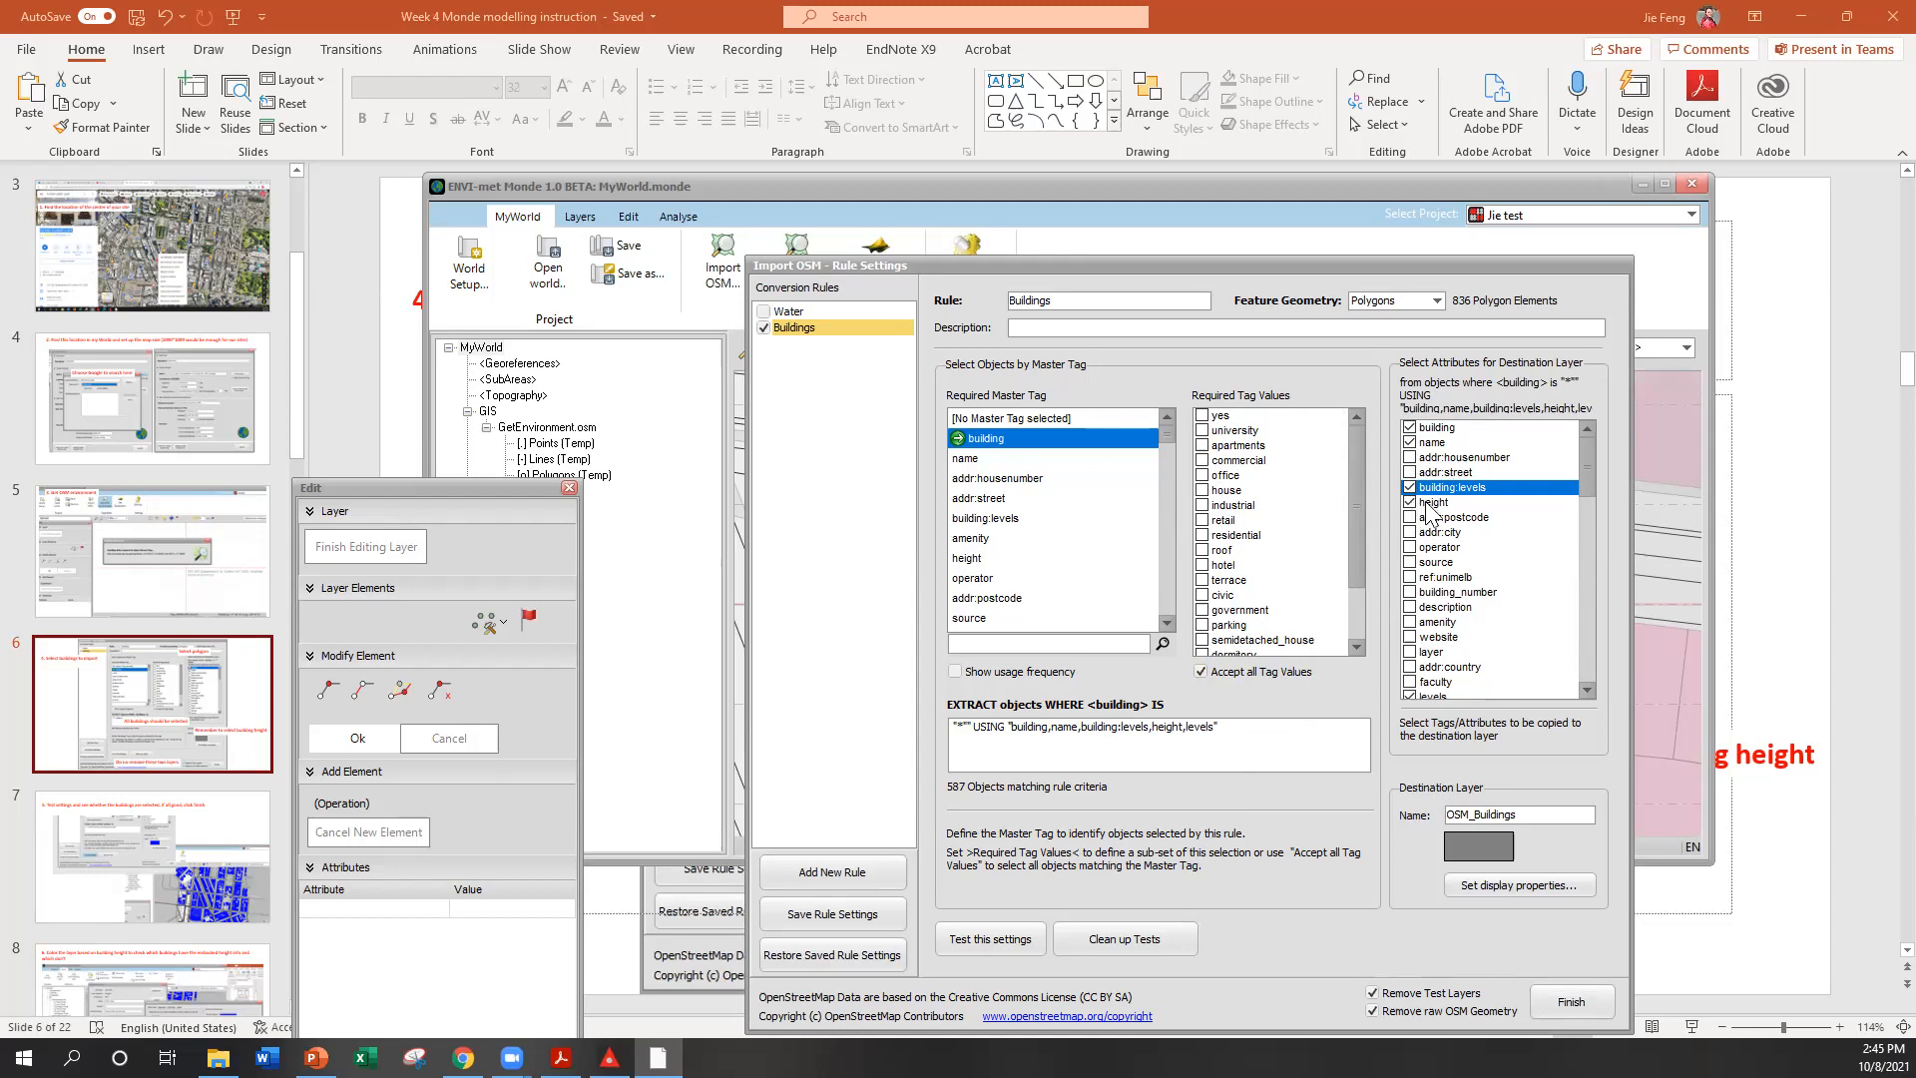
scroll(1457, 579, down, 4)
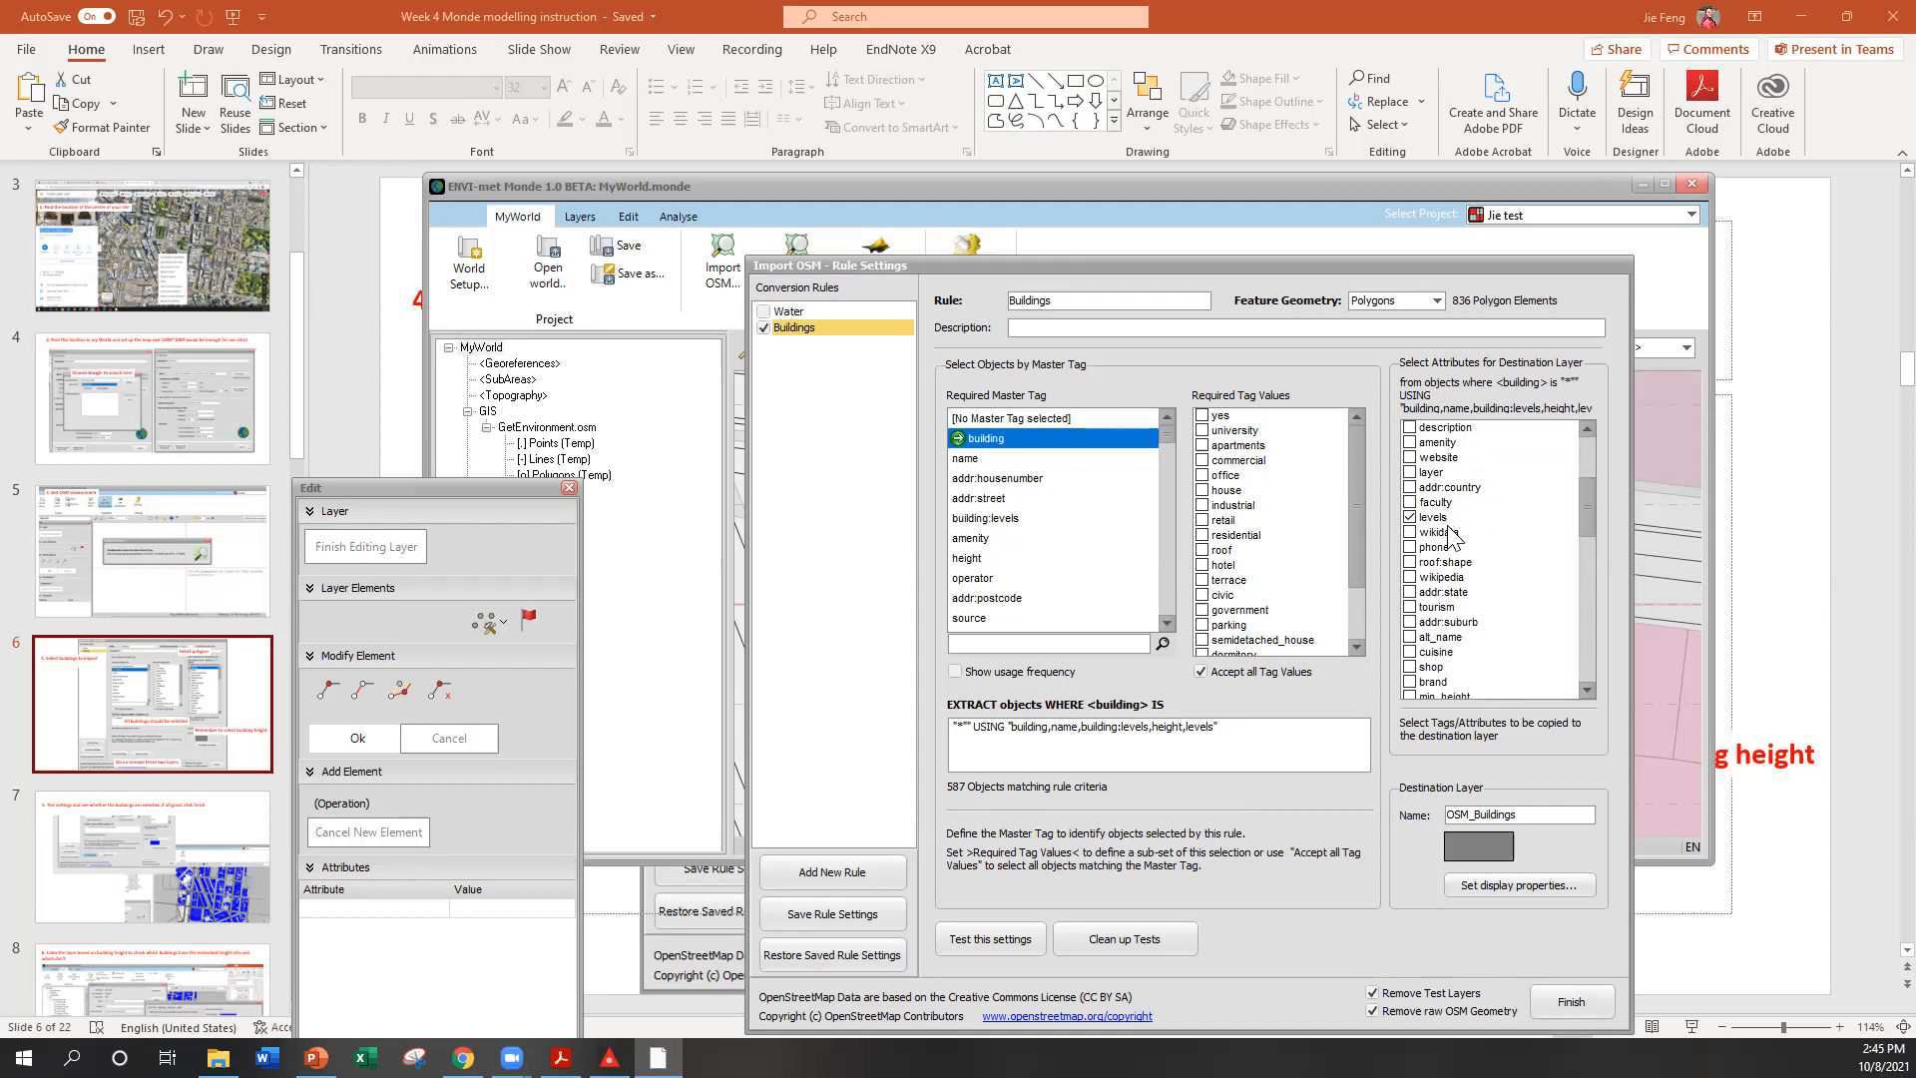
scroll(1441, 526, down, 2)
scroll(1440, 532, down, 5)
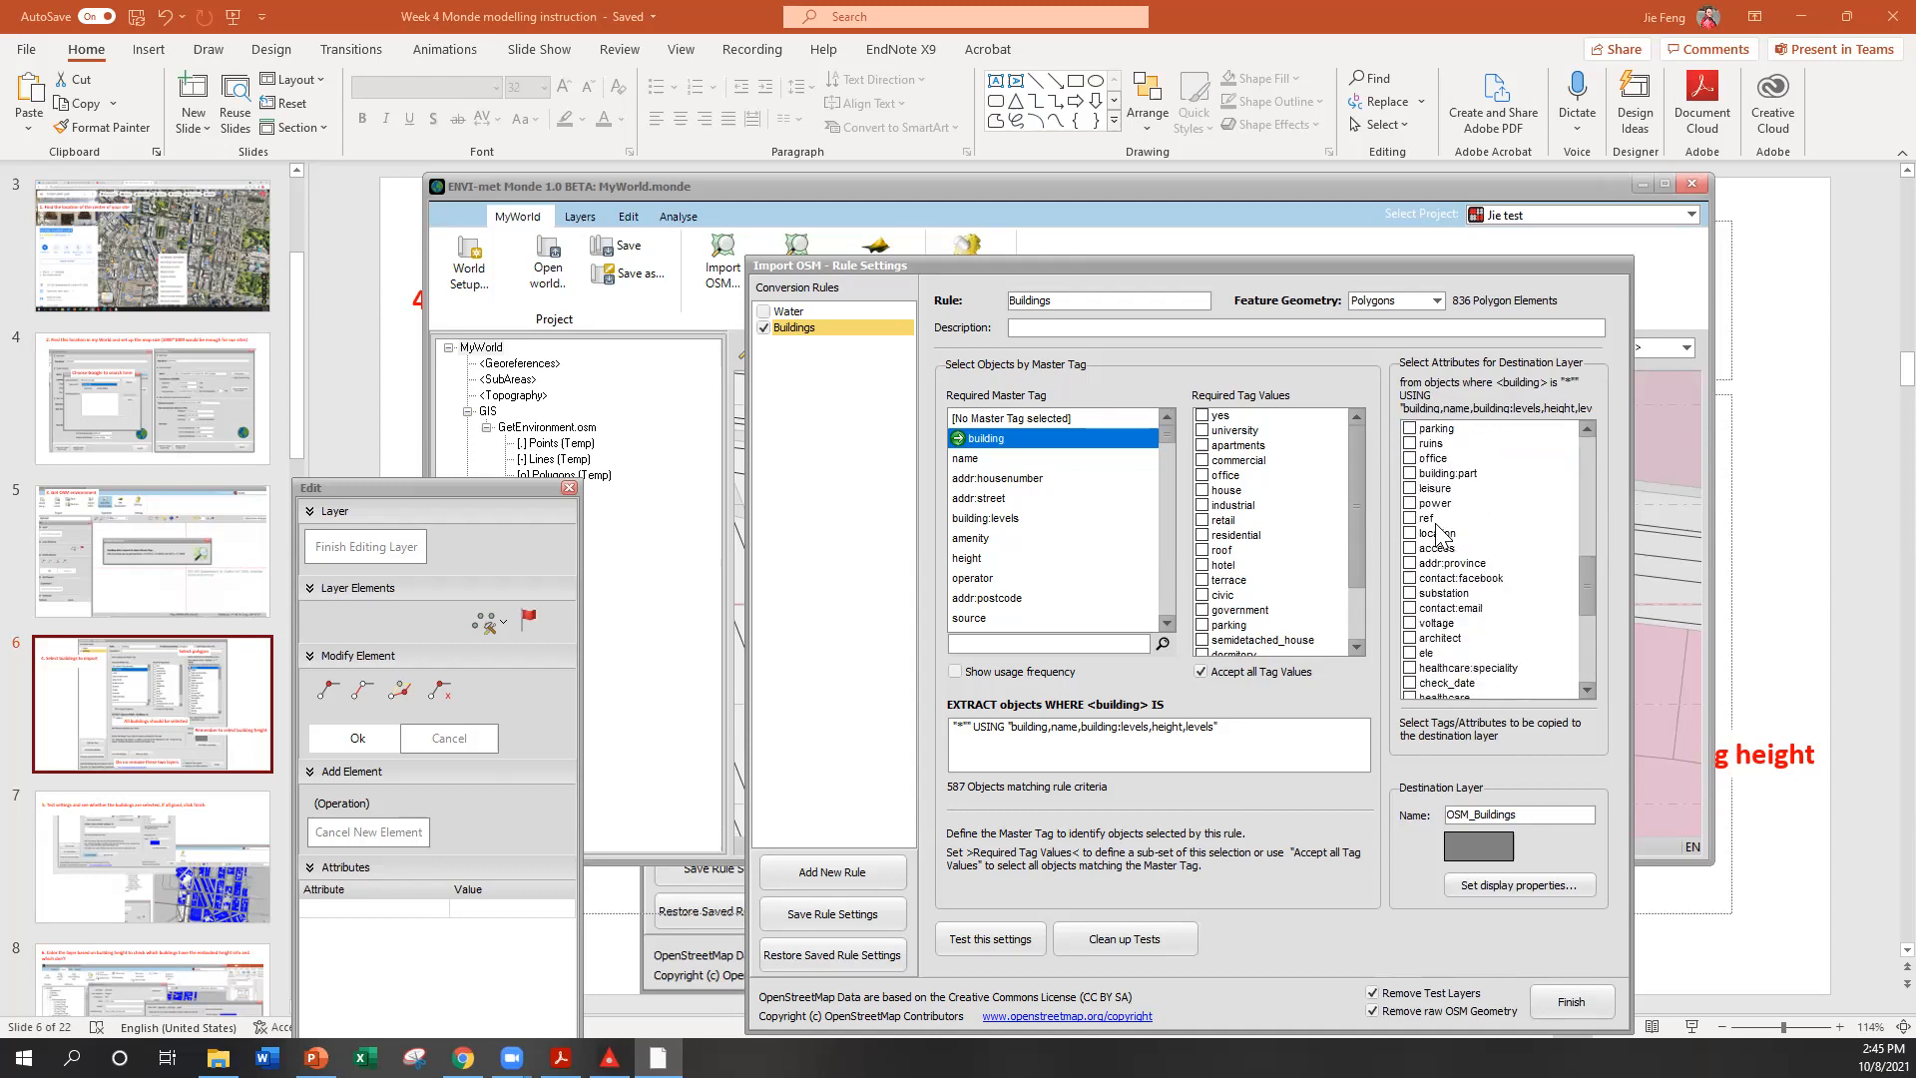
scroll(1444, 598, up, 10)
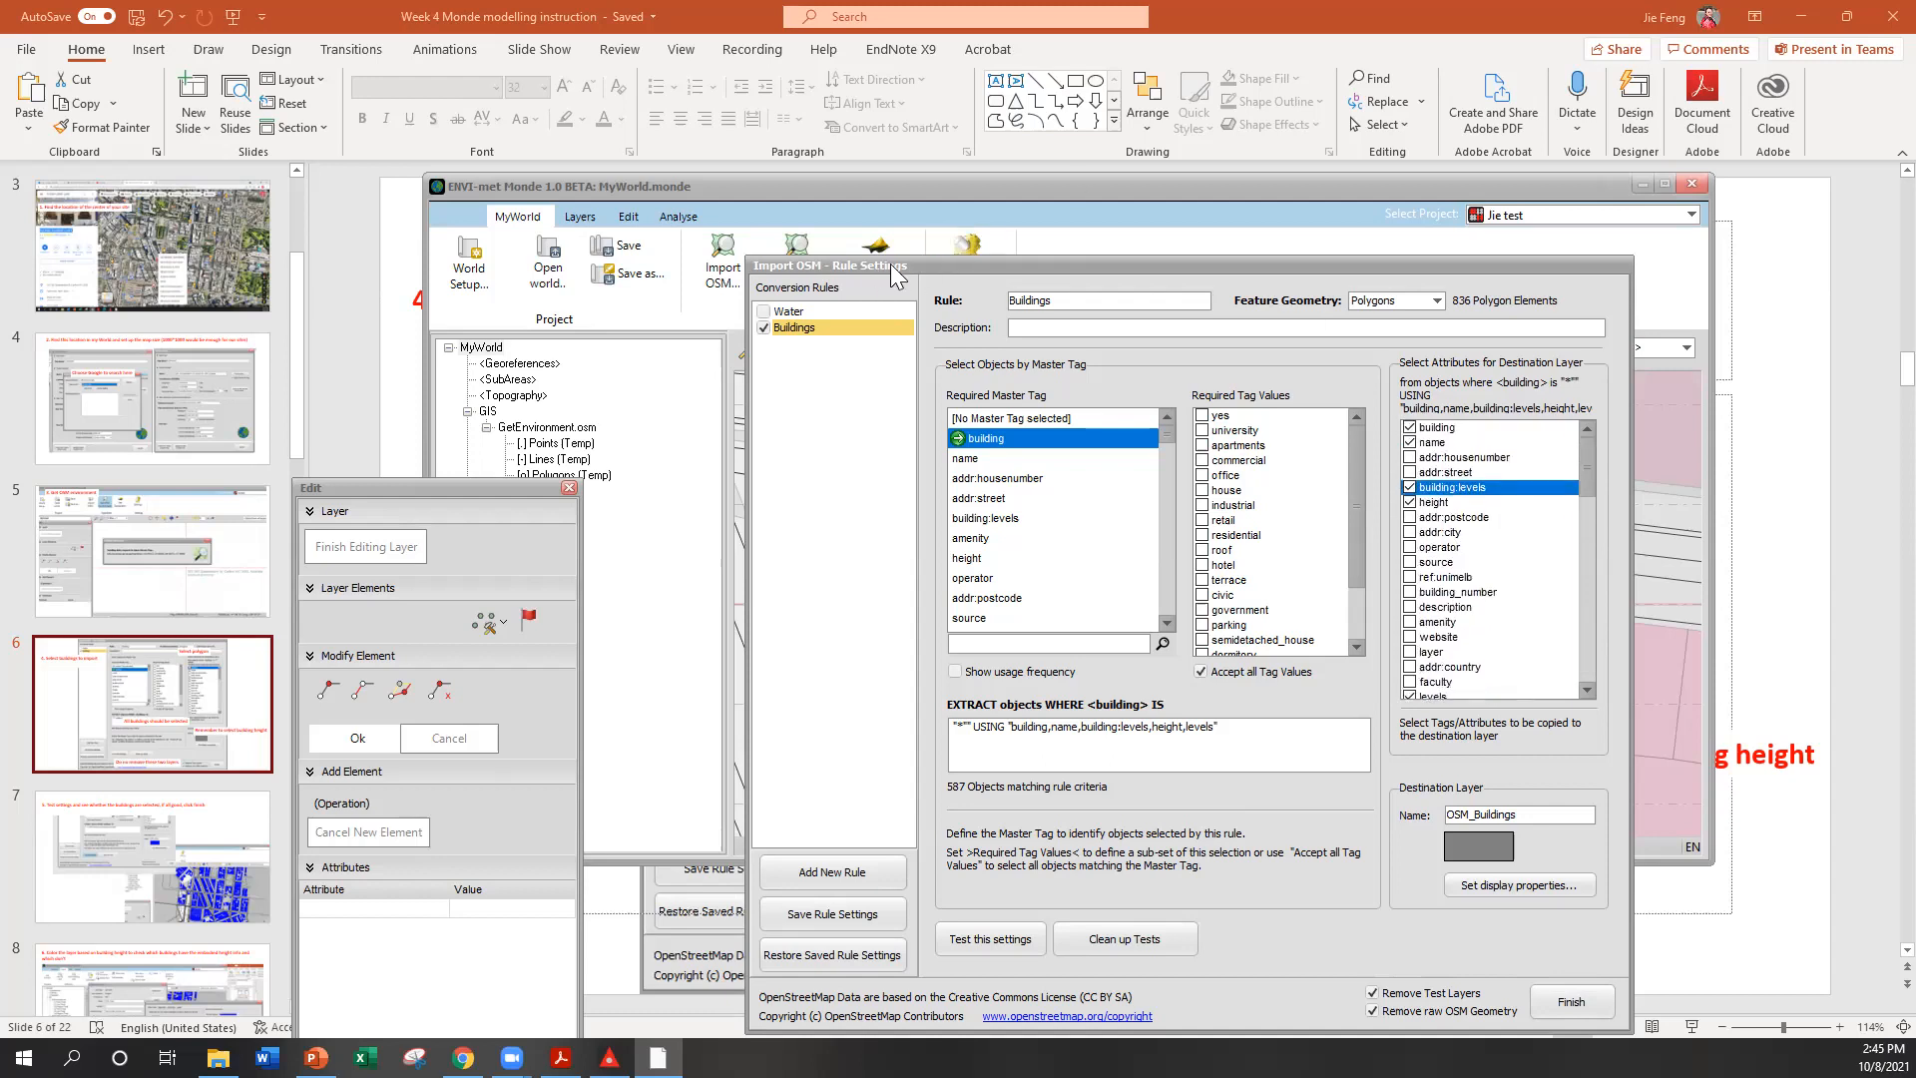
Move the OSM rule settings dialog clear of the map and test the Buildings rule
drag(891, 263, 1195, 249)
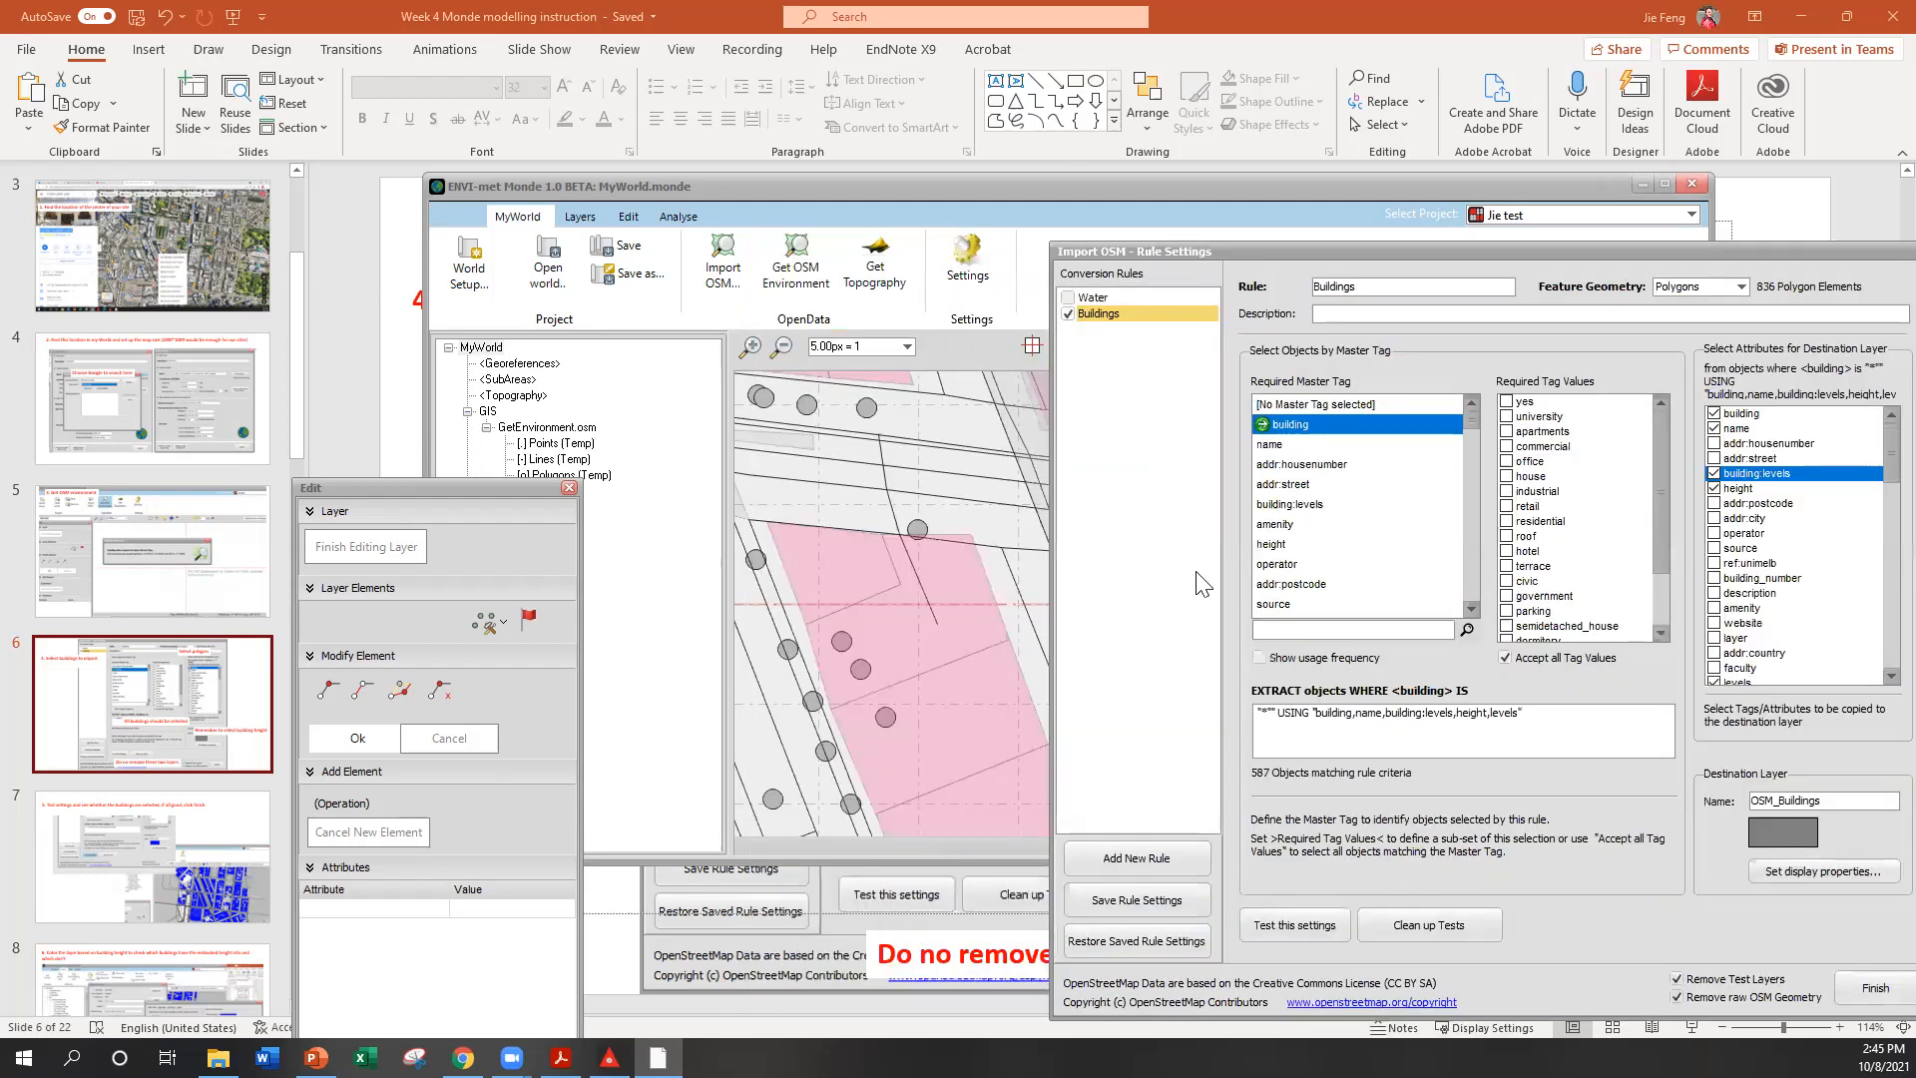
click(1318, 927)
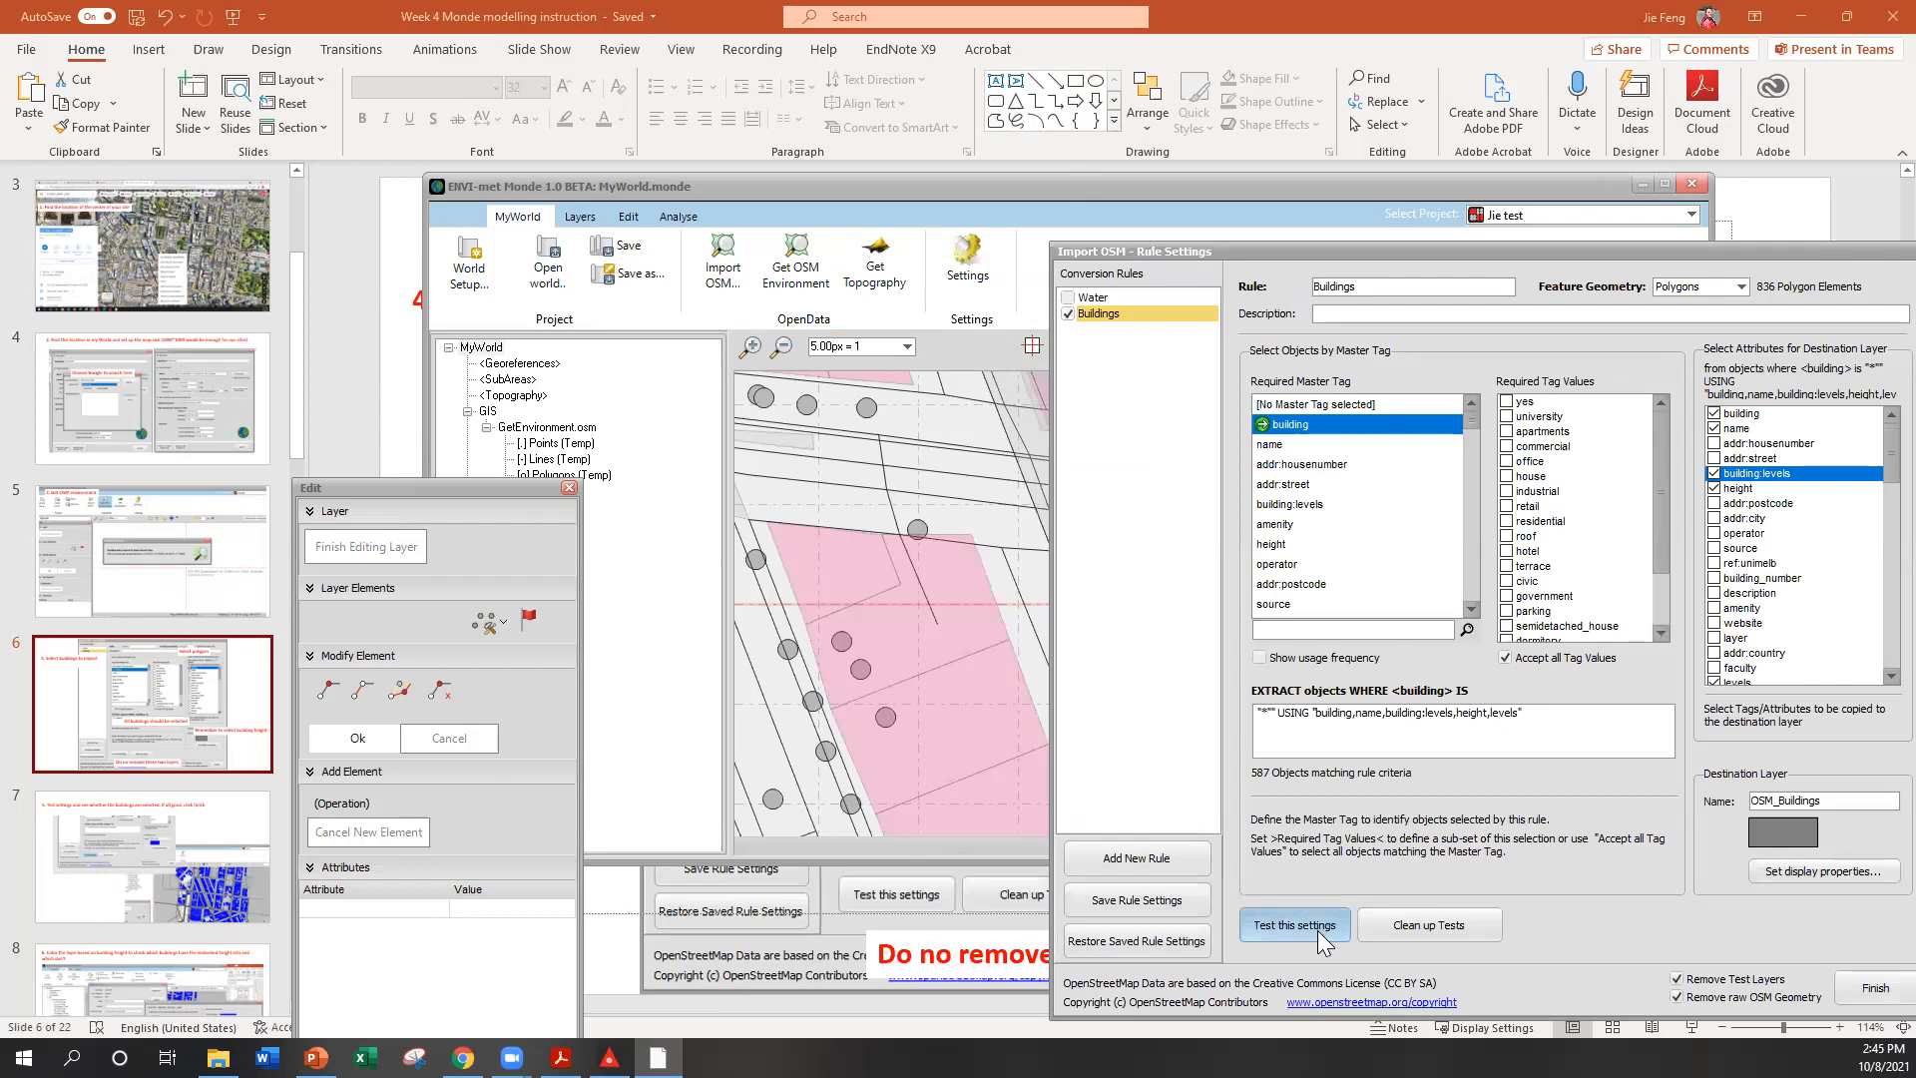
Examine the tested building footprints across the whole site map, with the Monde window moved clear of the rule settings
click(783, 346)
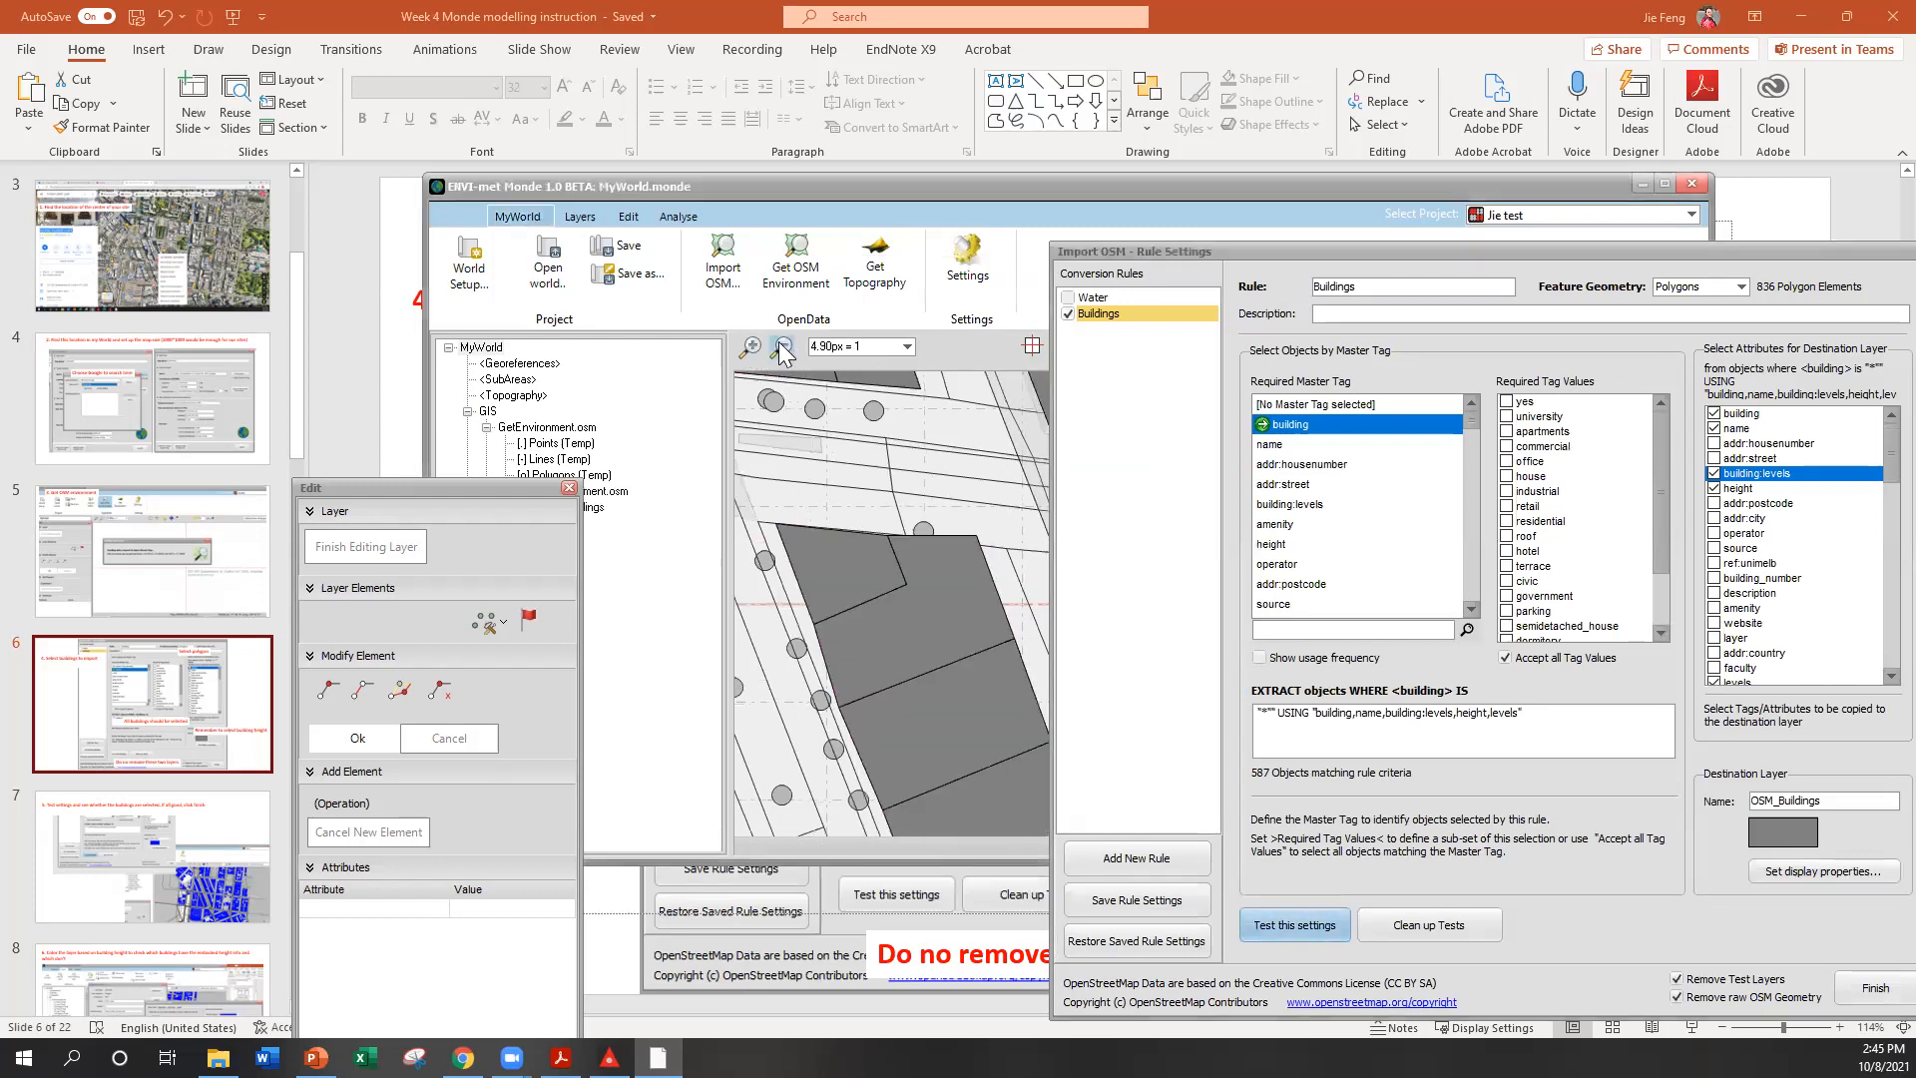
drag(841, 183, 444, 69)
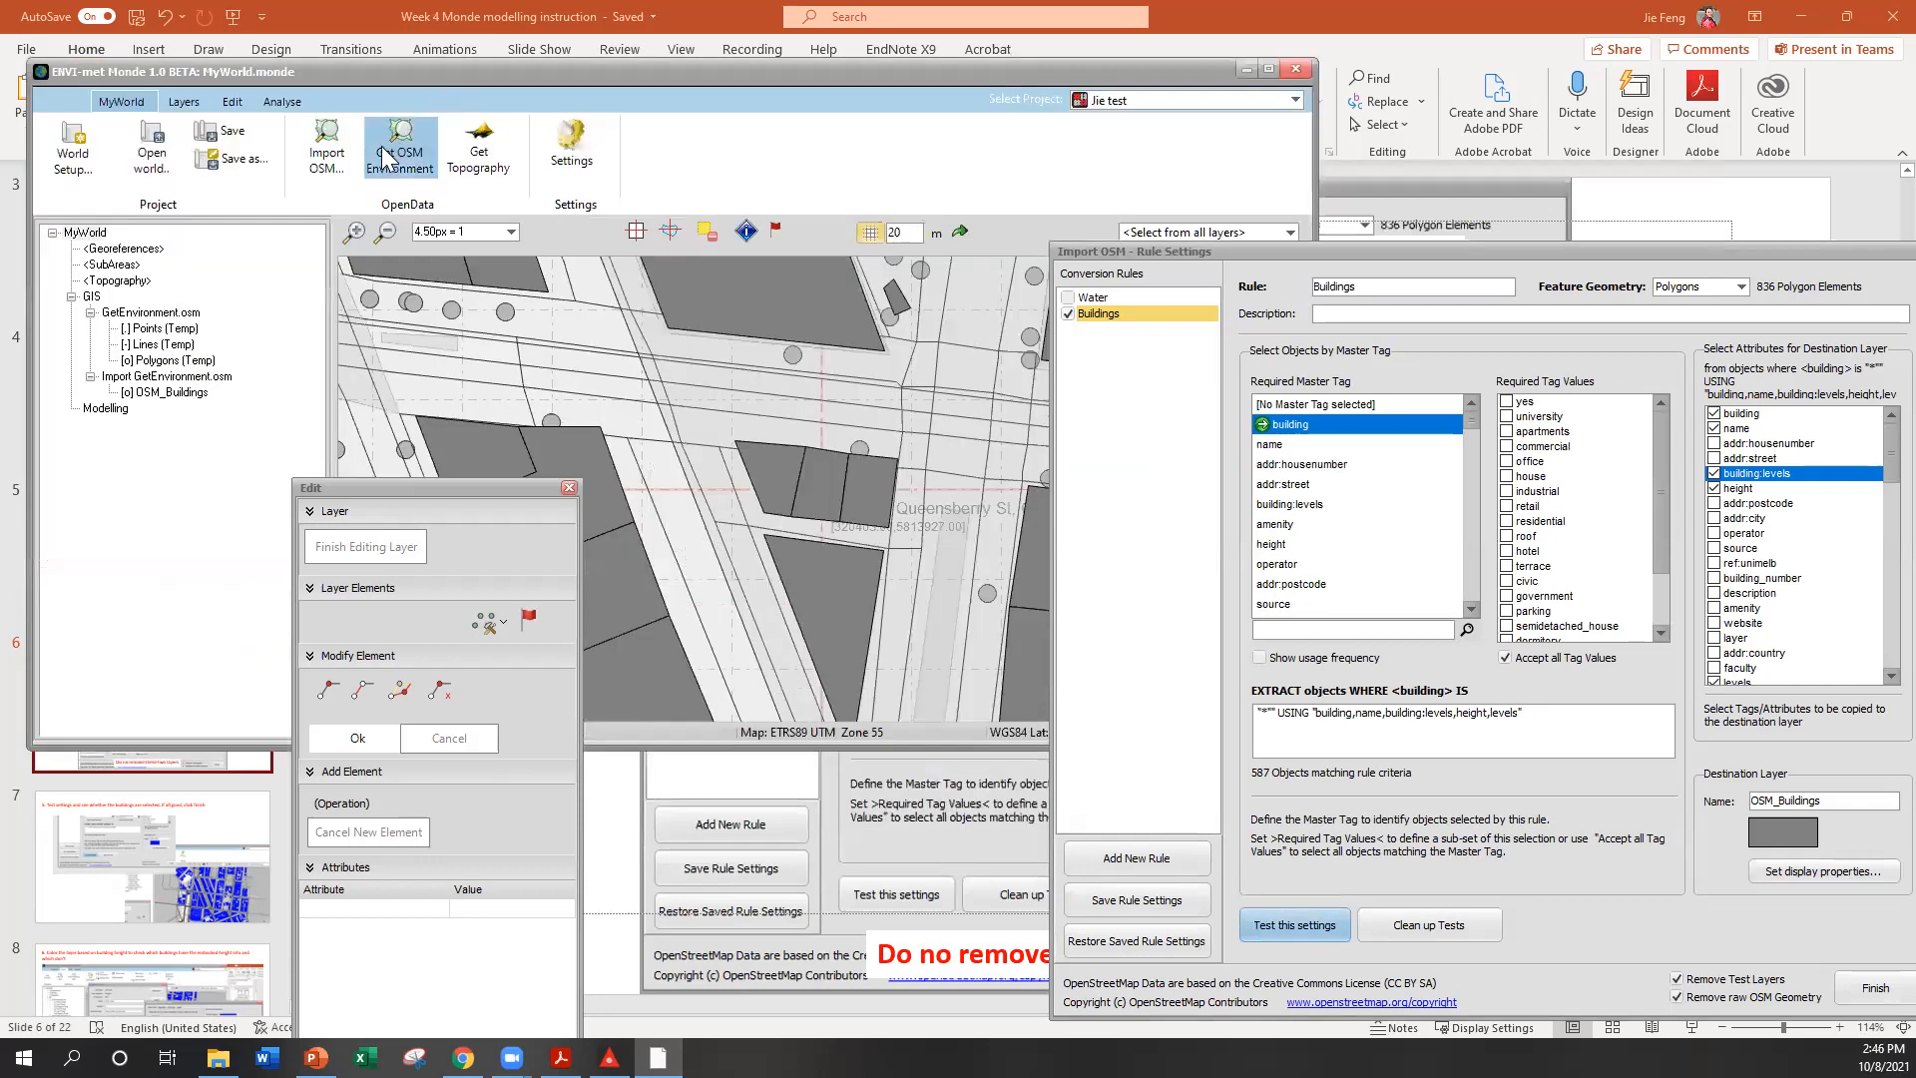
click(383, 228)
click(384, 228)
click(383, 227)
click(384, 230)
click(383, 229)
click(384, 230)
click(386, 231)
click(385, 231)
click(385, 232)
click(385, 231)
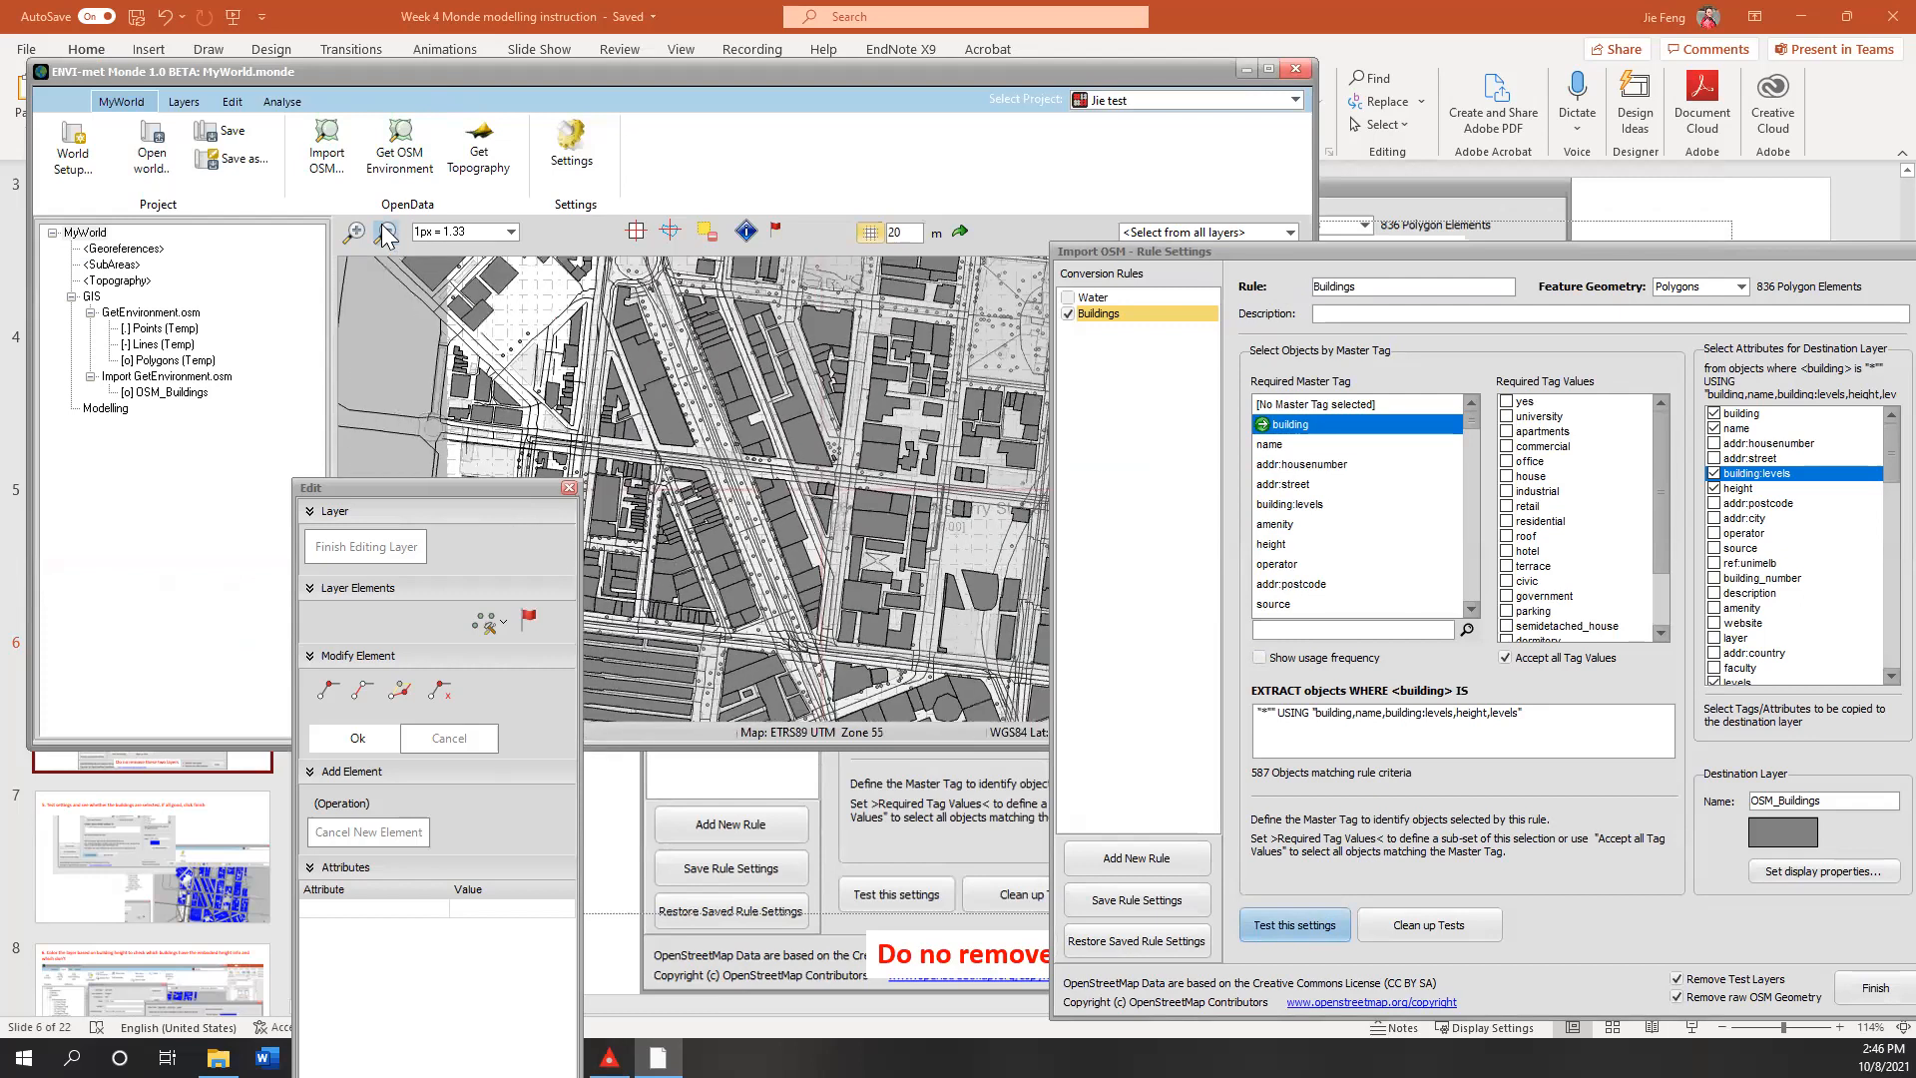
click(385, 231)
click(385, 231)
click(385, 232)
click(385, 232)
click(385, 232)
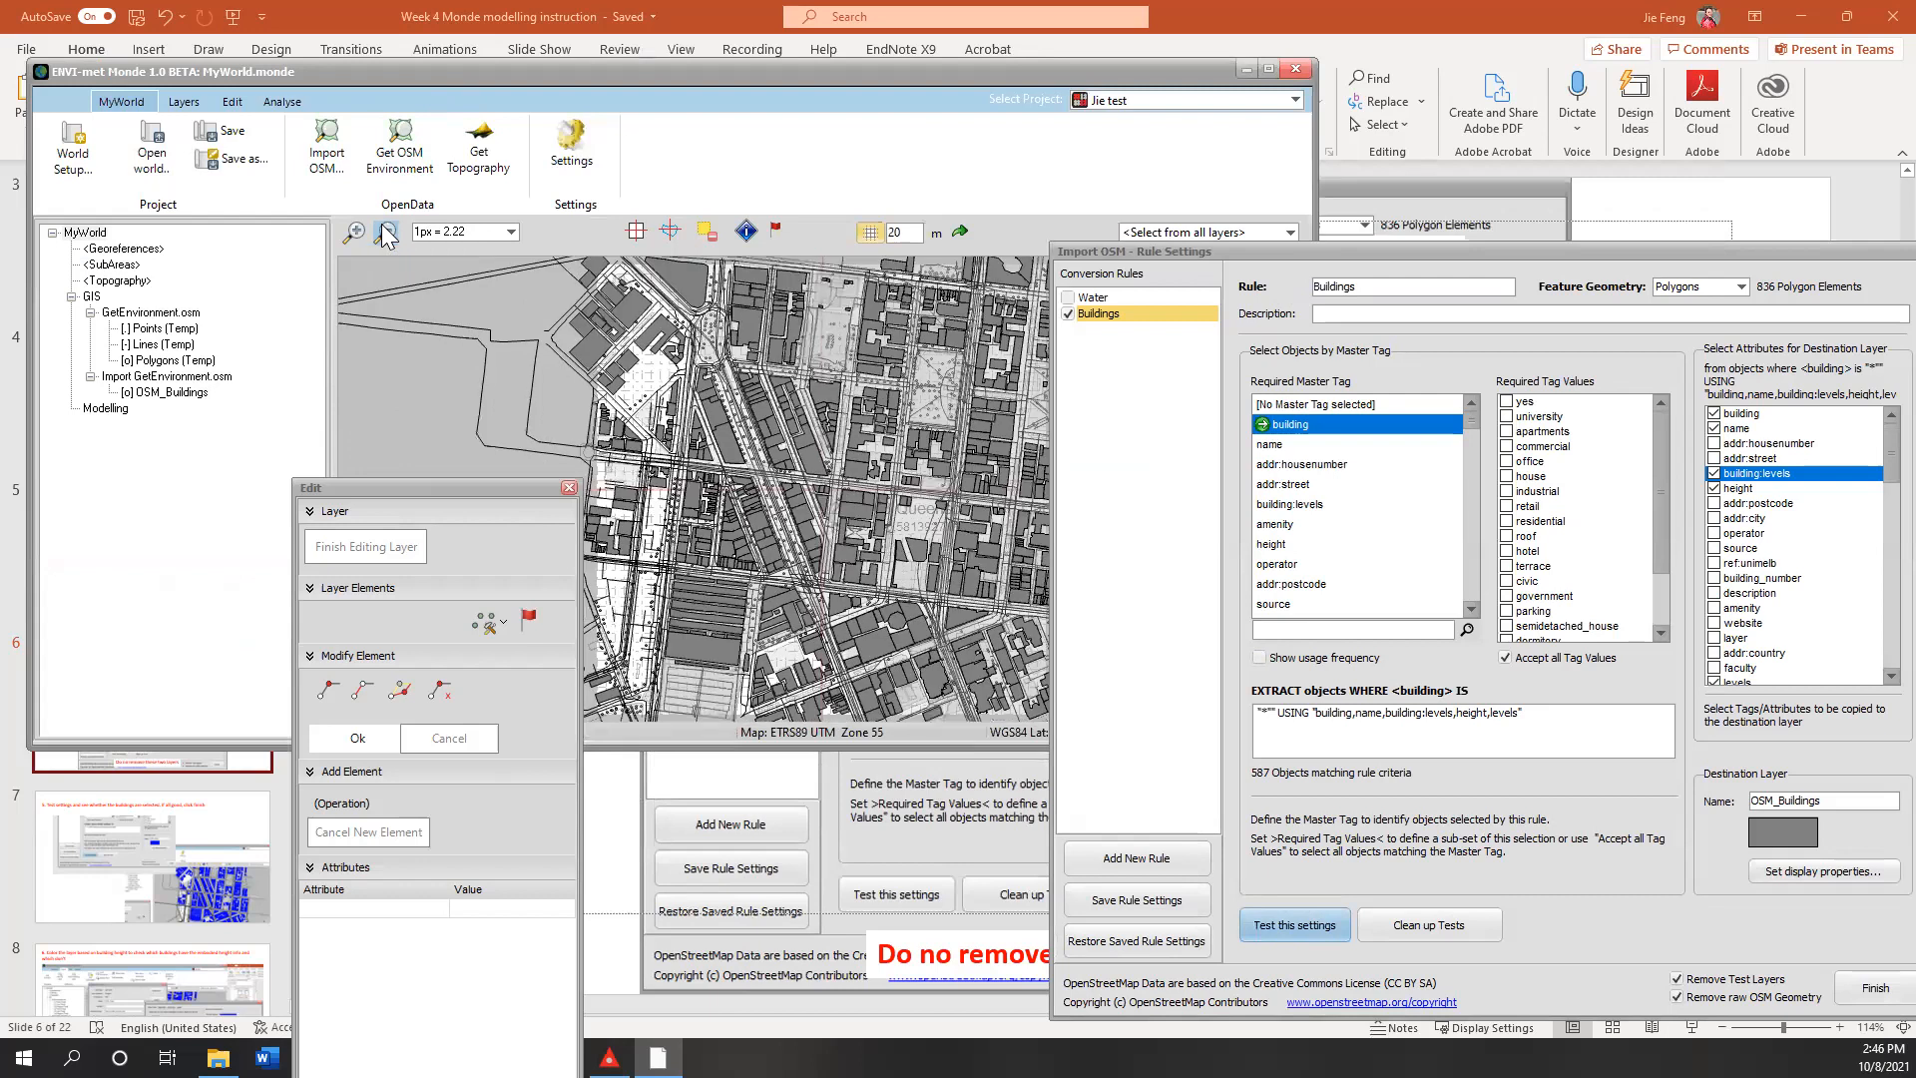
click(385, 232)
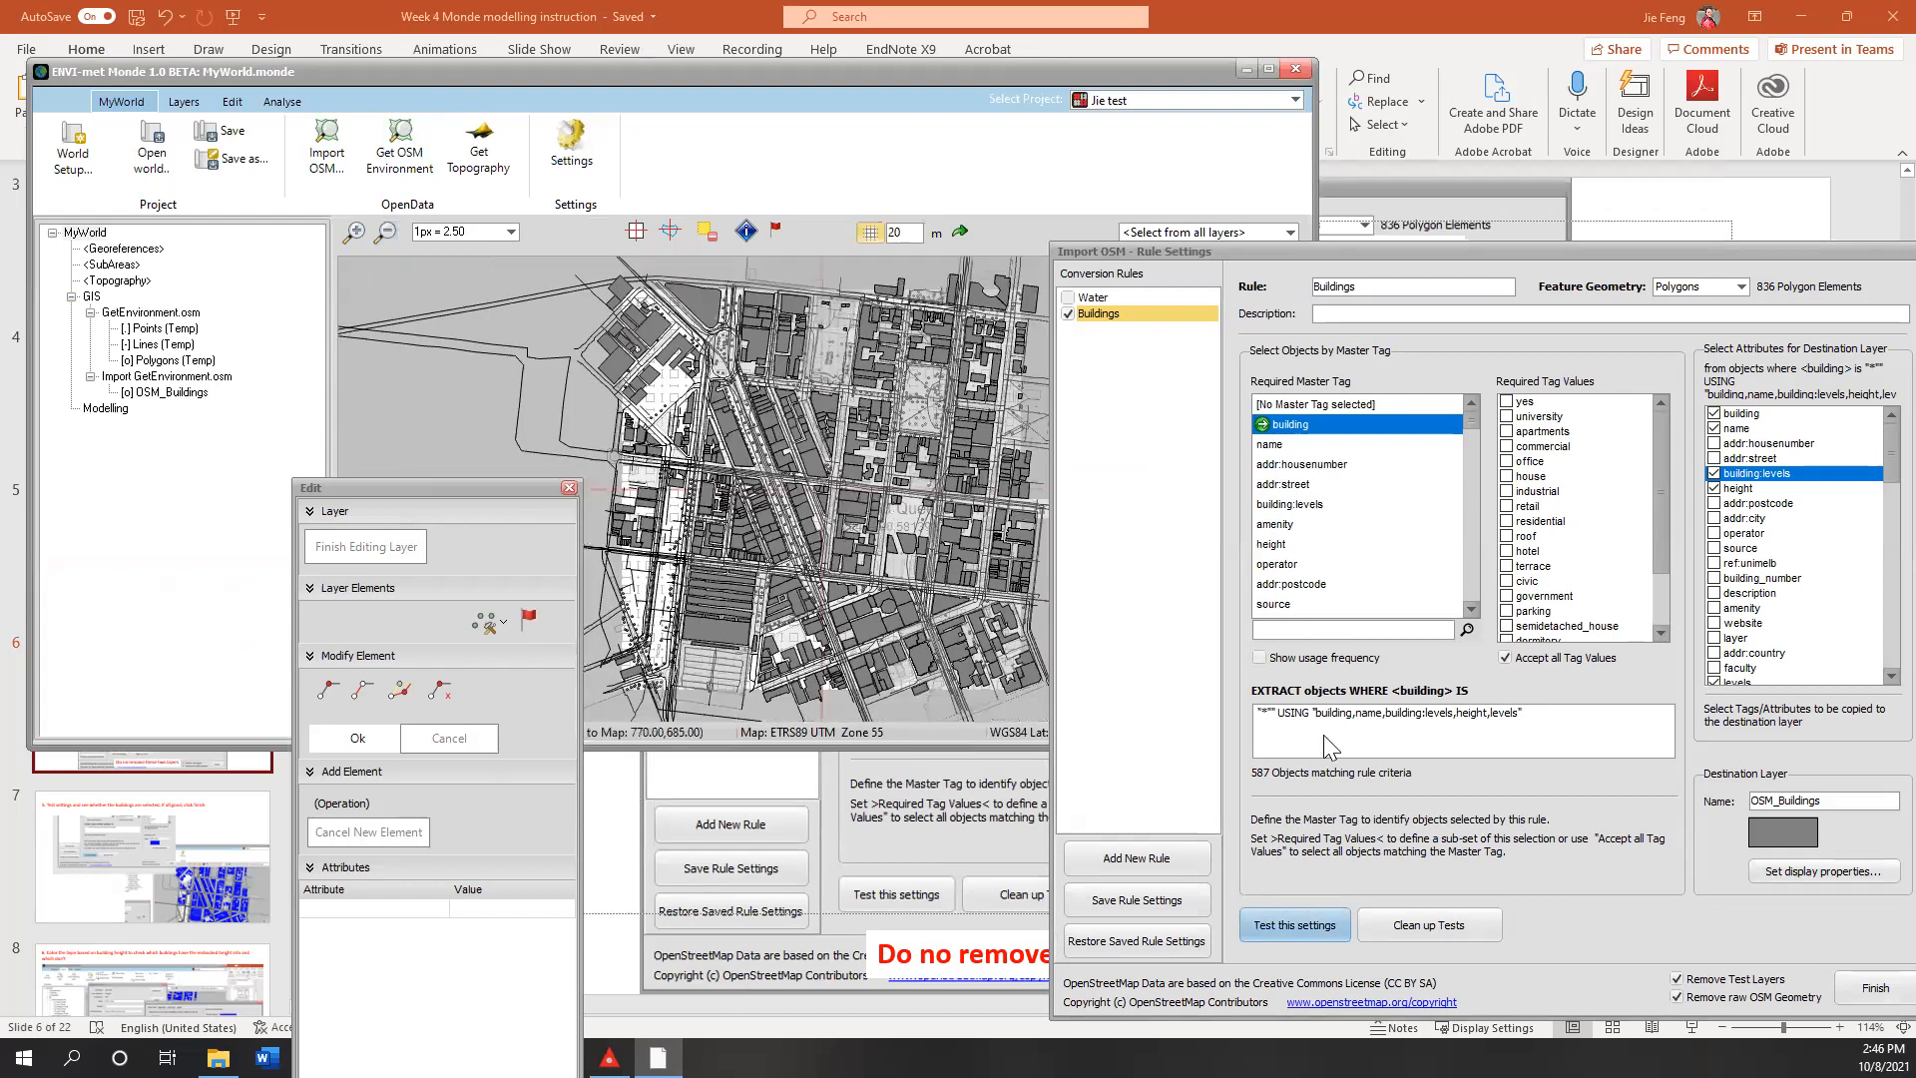
Clean up the test results and rerun the Buildings rule test with Polygons as the feature geometry
click(1443, 922)
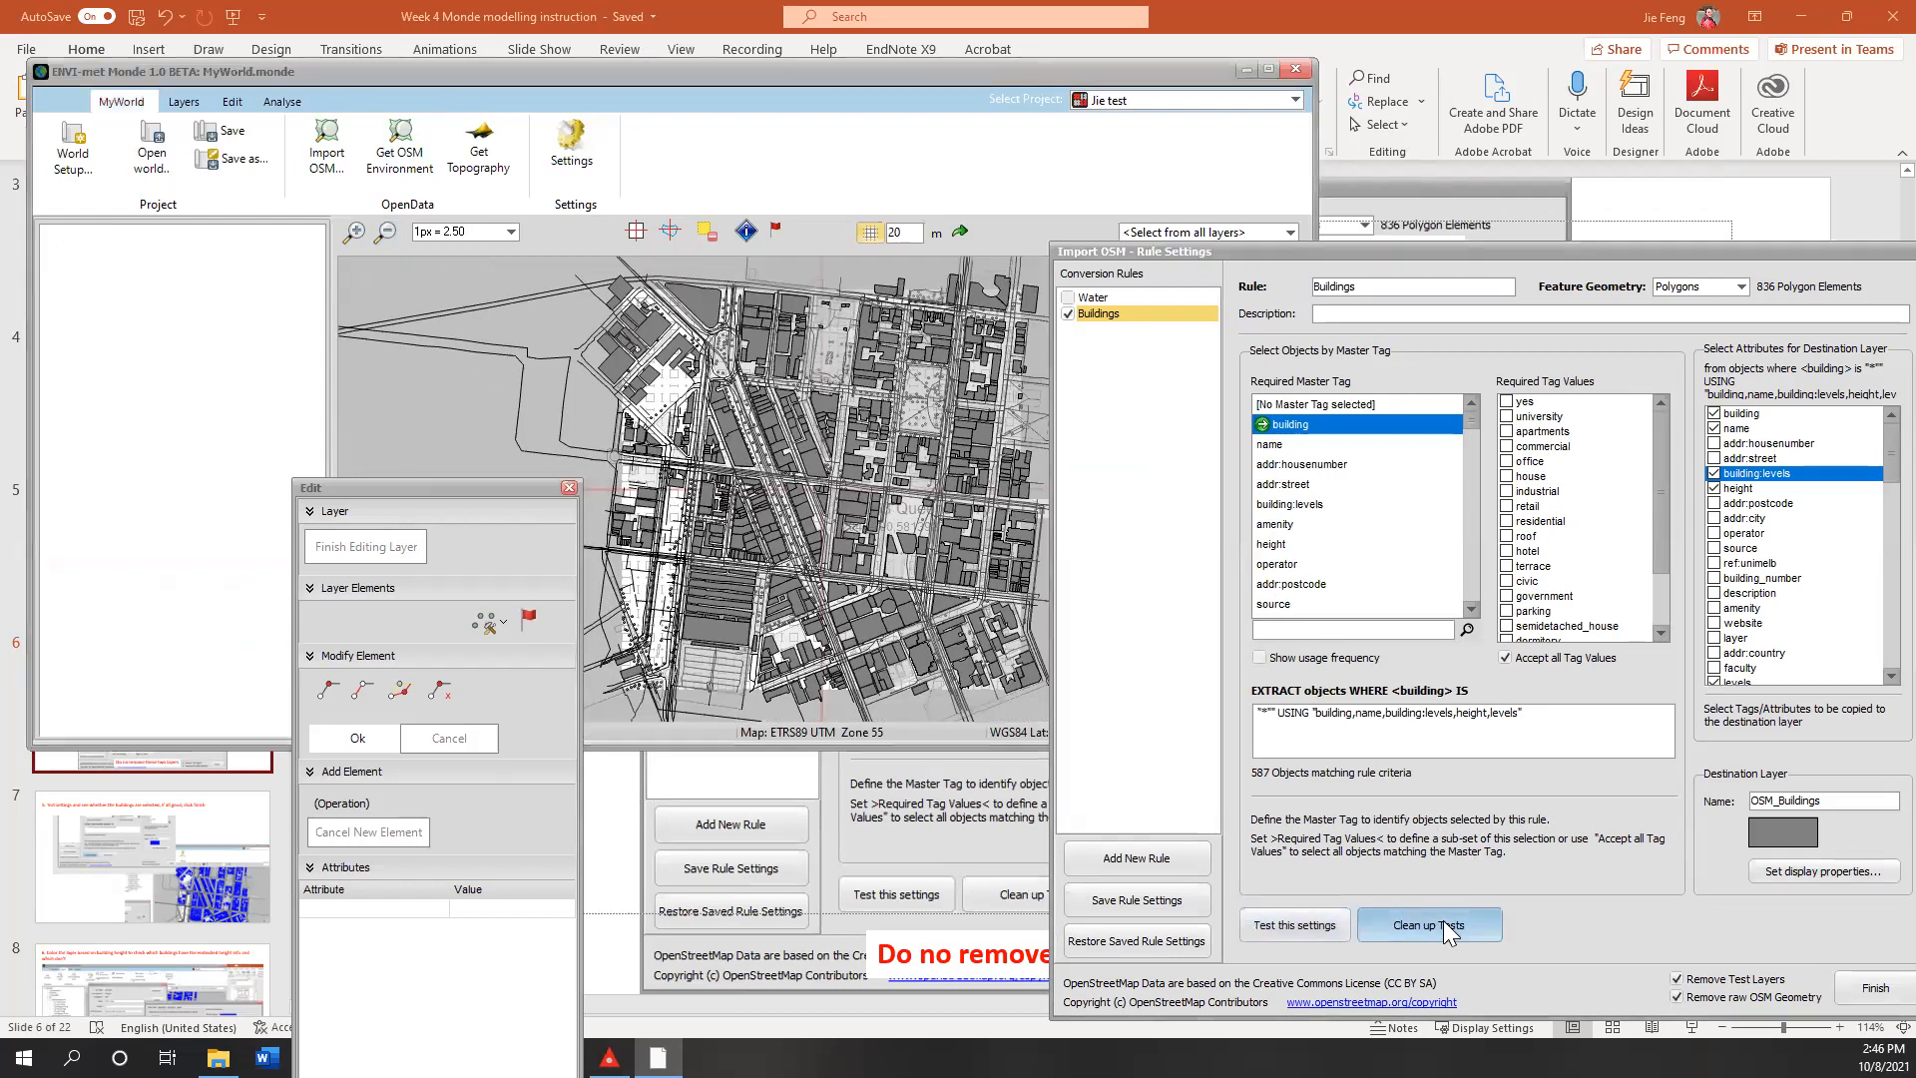
click(1311, 927)
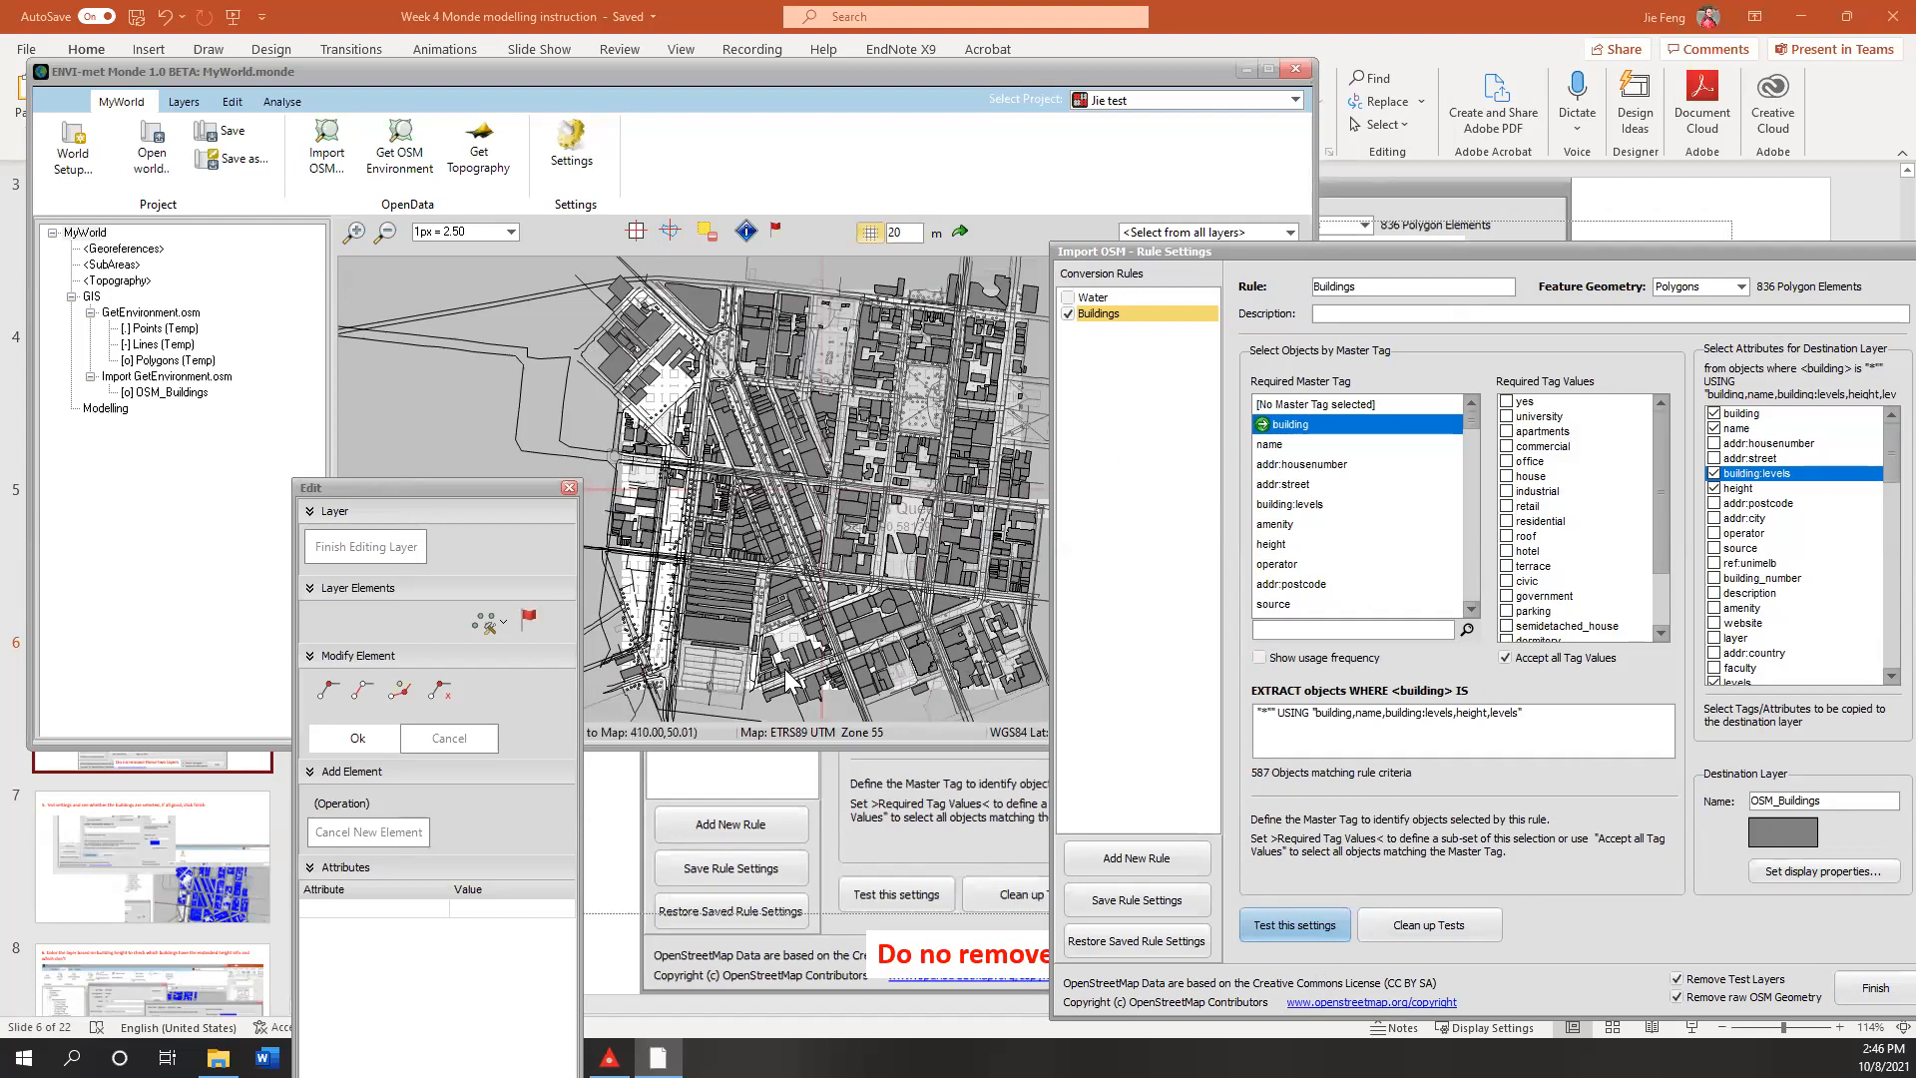
click(1316, 925)
click(1714, 287)
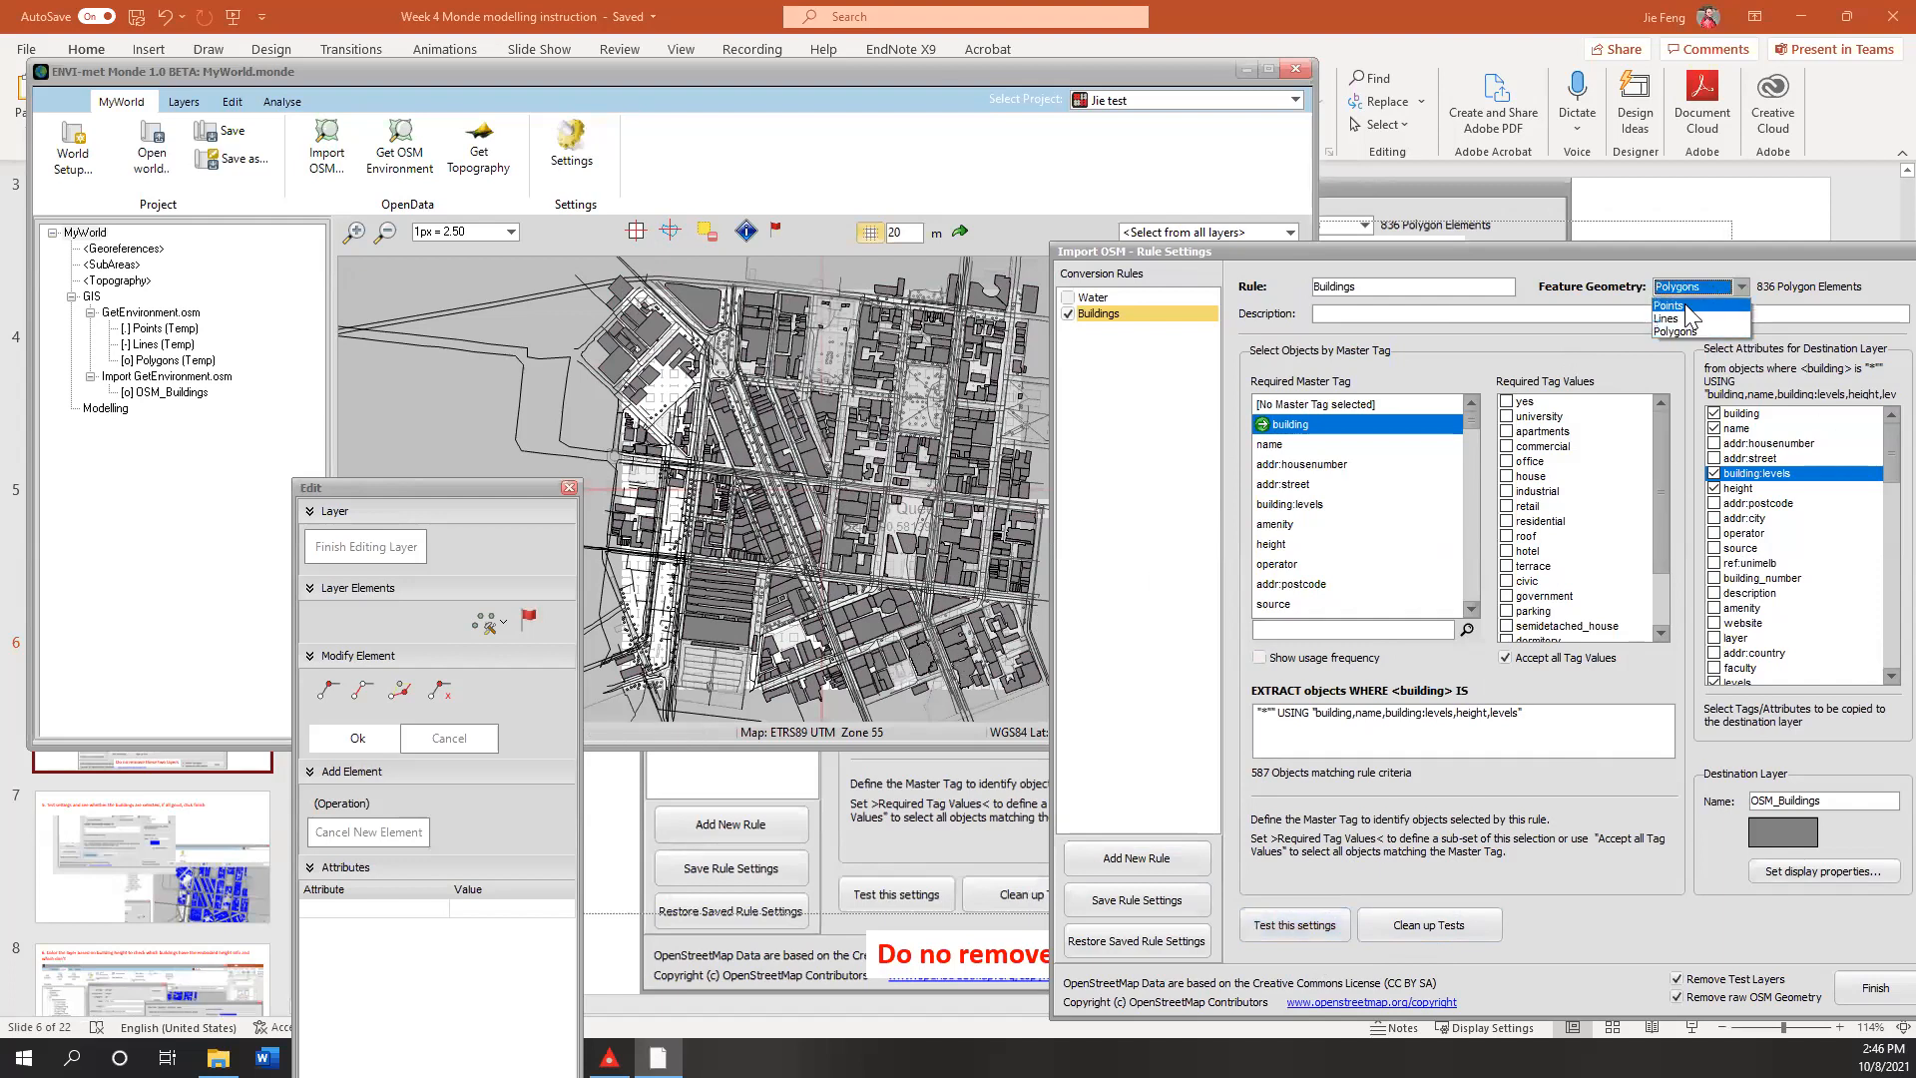
click(1685, 331)
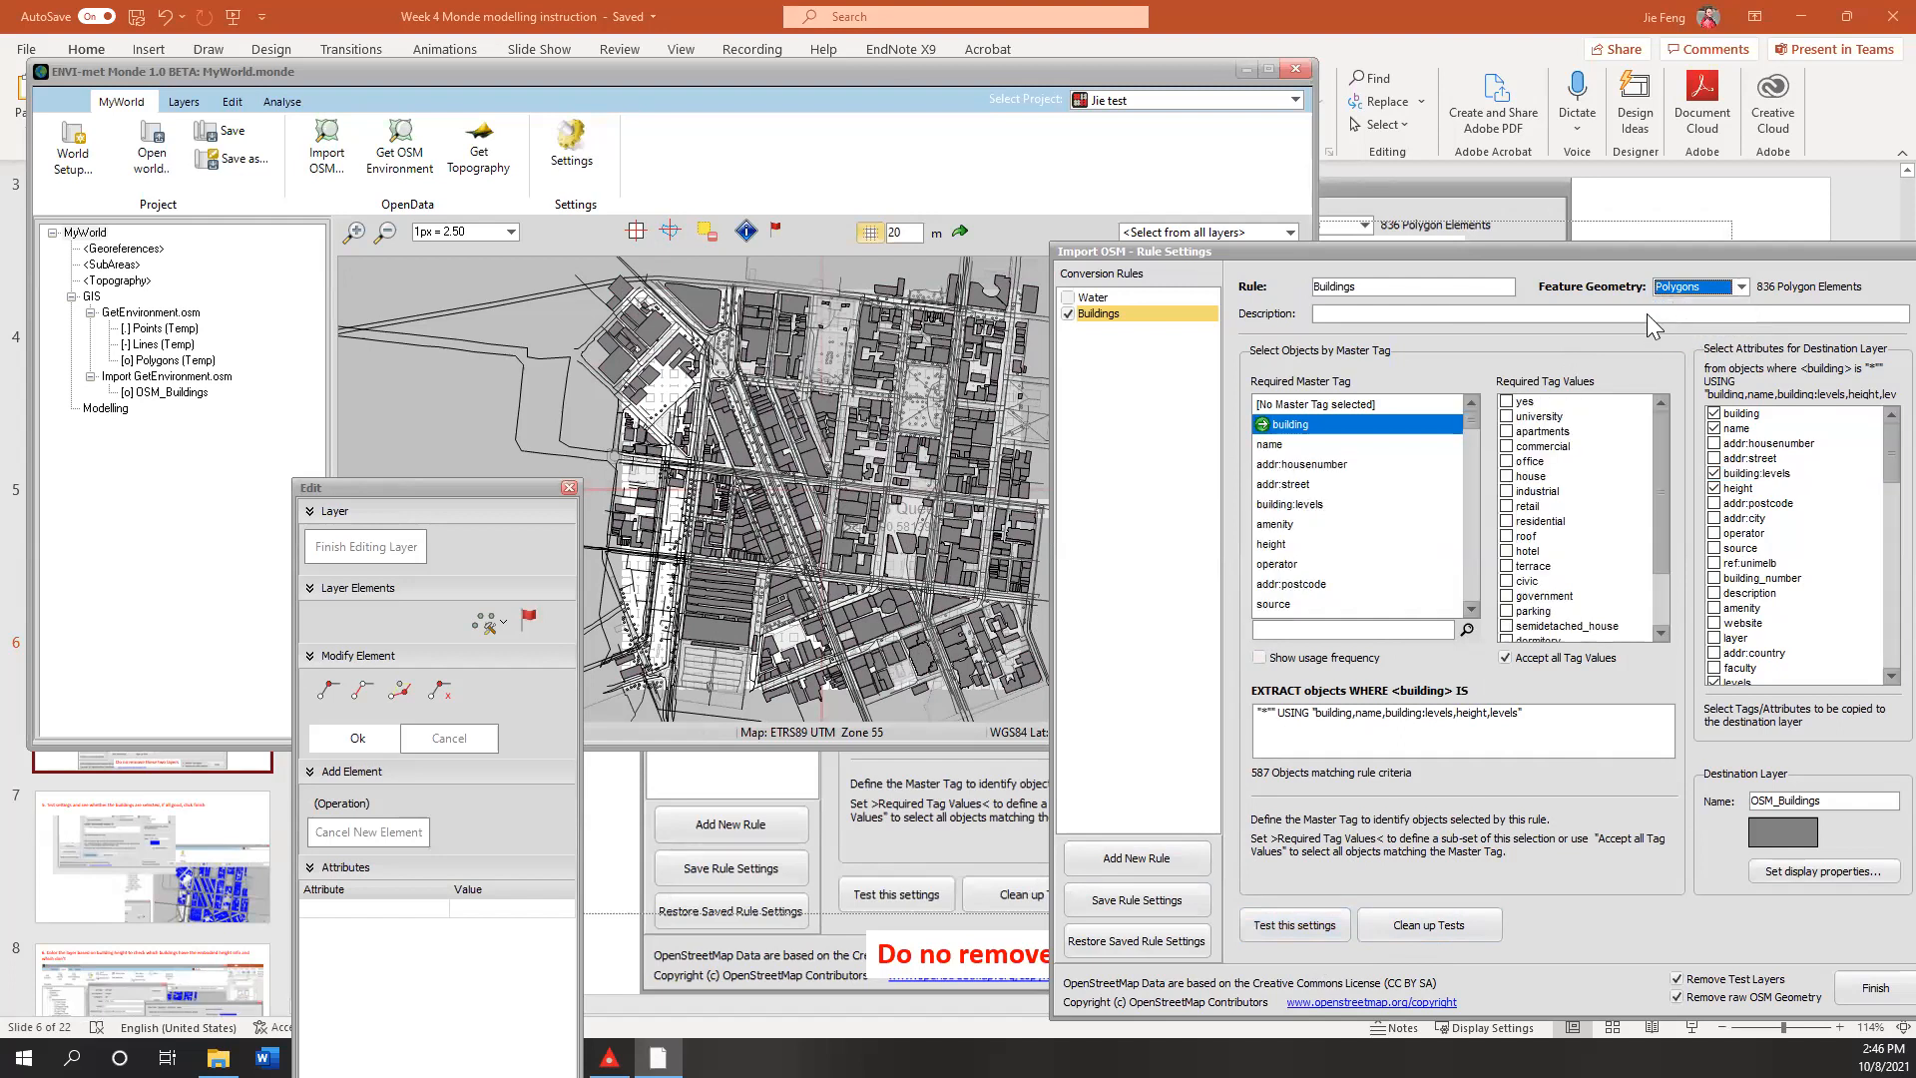
click(1305, 915)
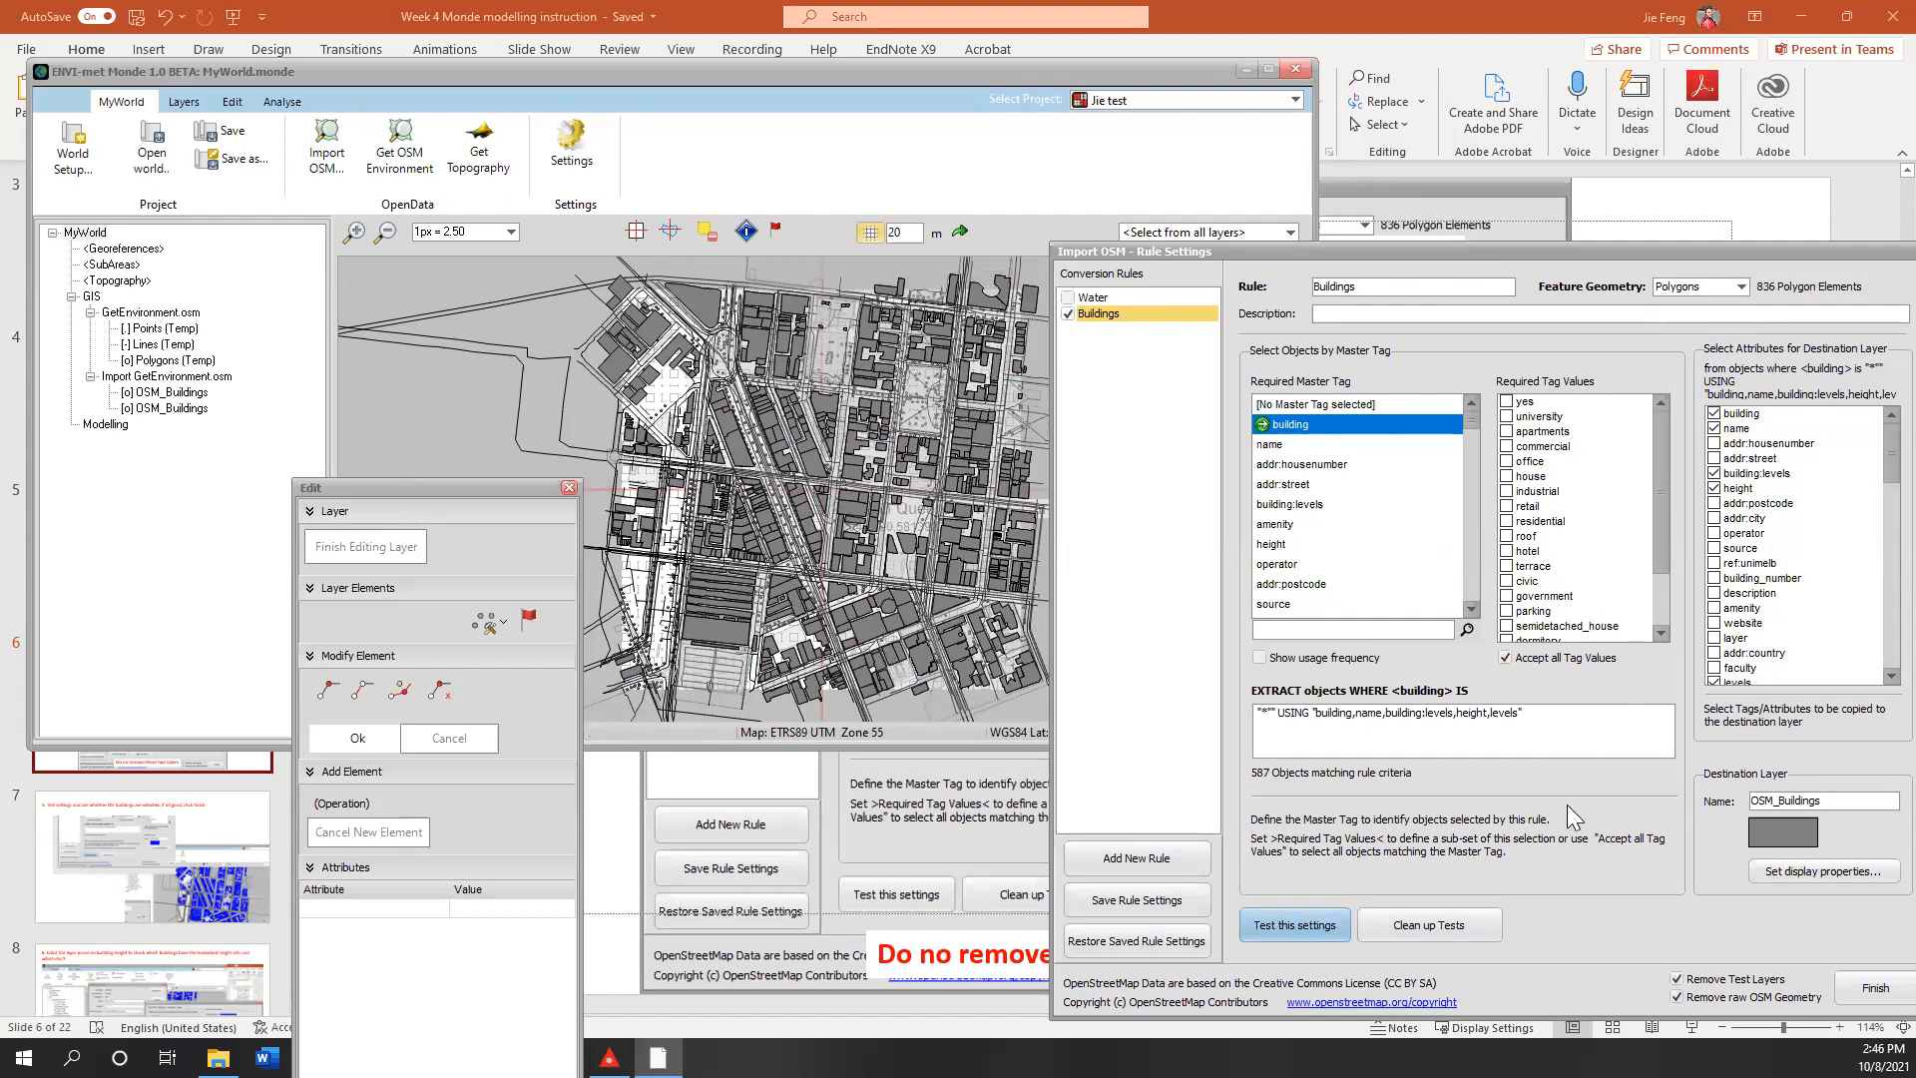
Disable removal of the test layers and raw OSM geometry, and finish the OSM import
click(1697, 982)
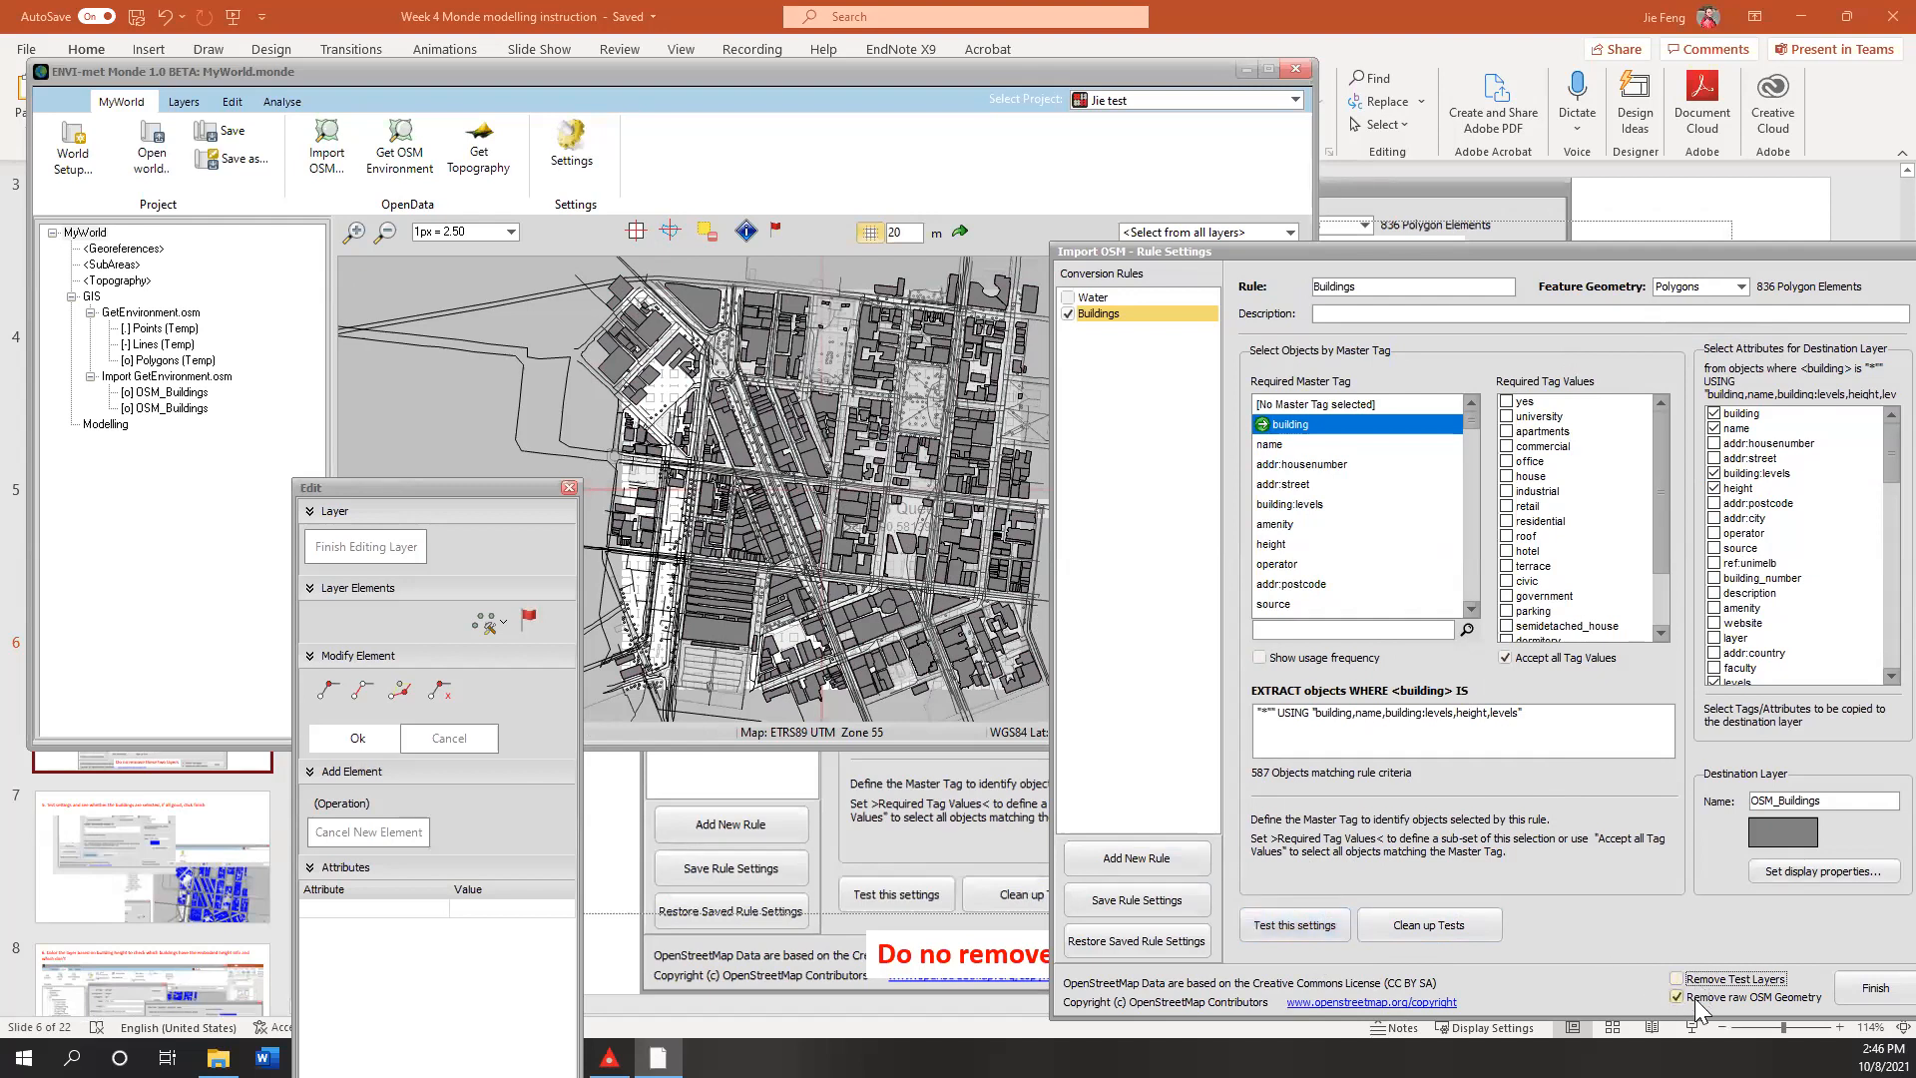
click(1697, 1000)
click(1874, 990)
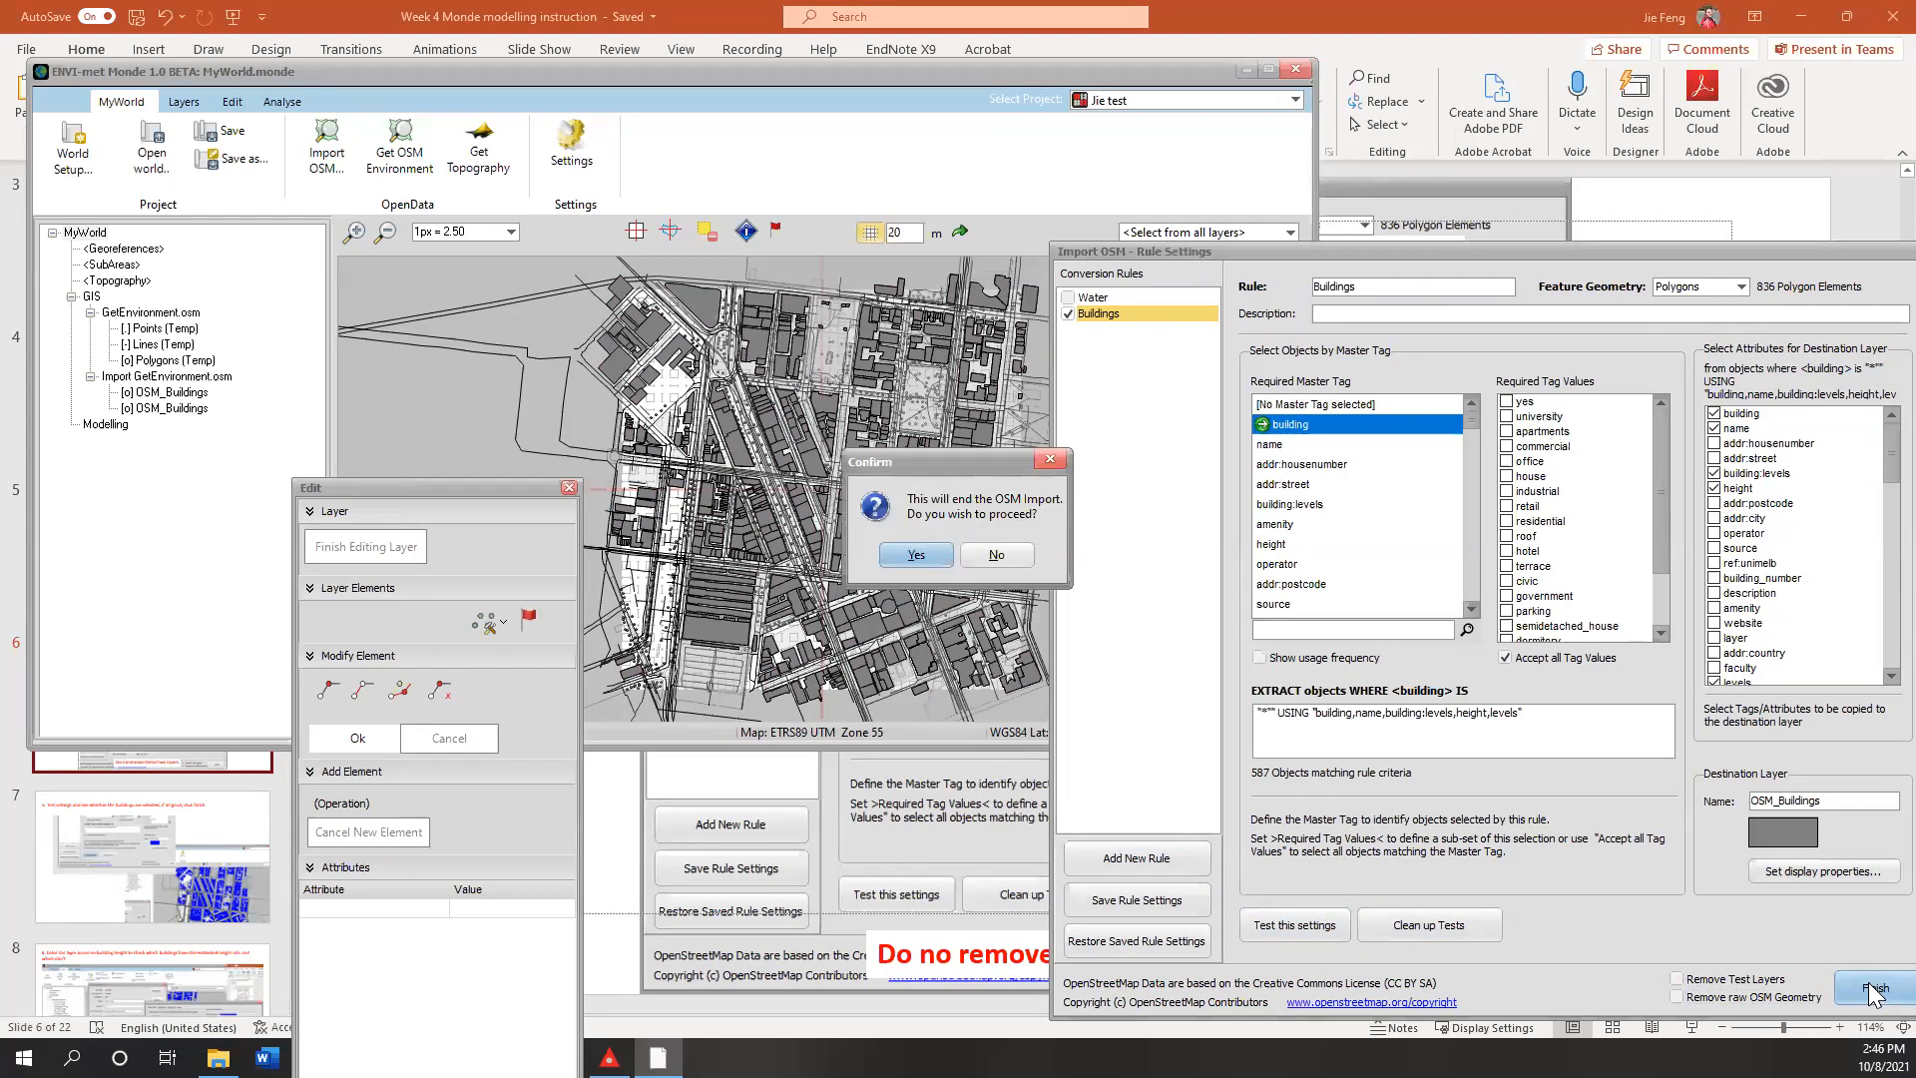
click(916, 556)
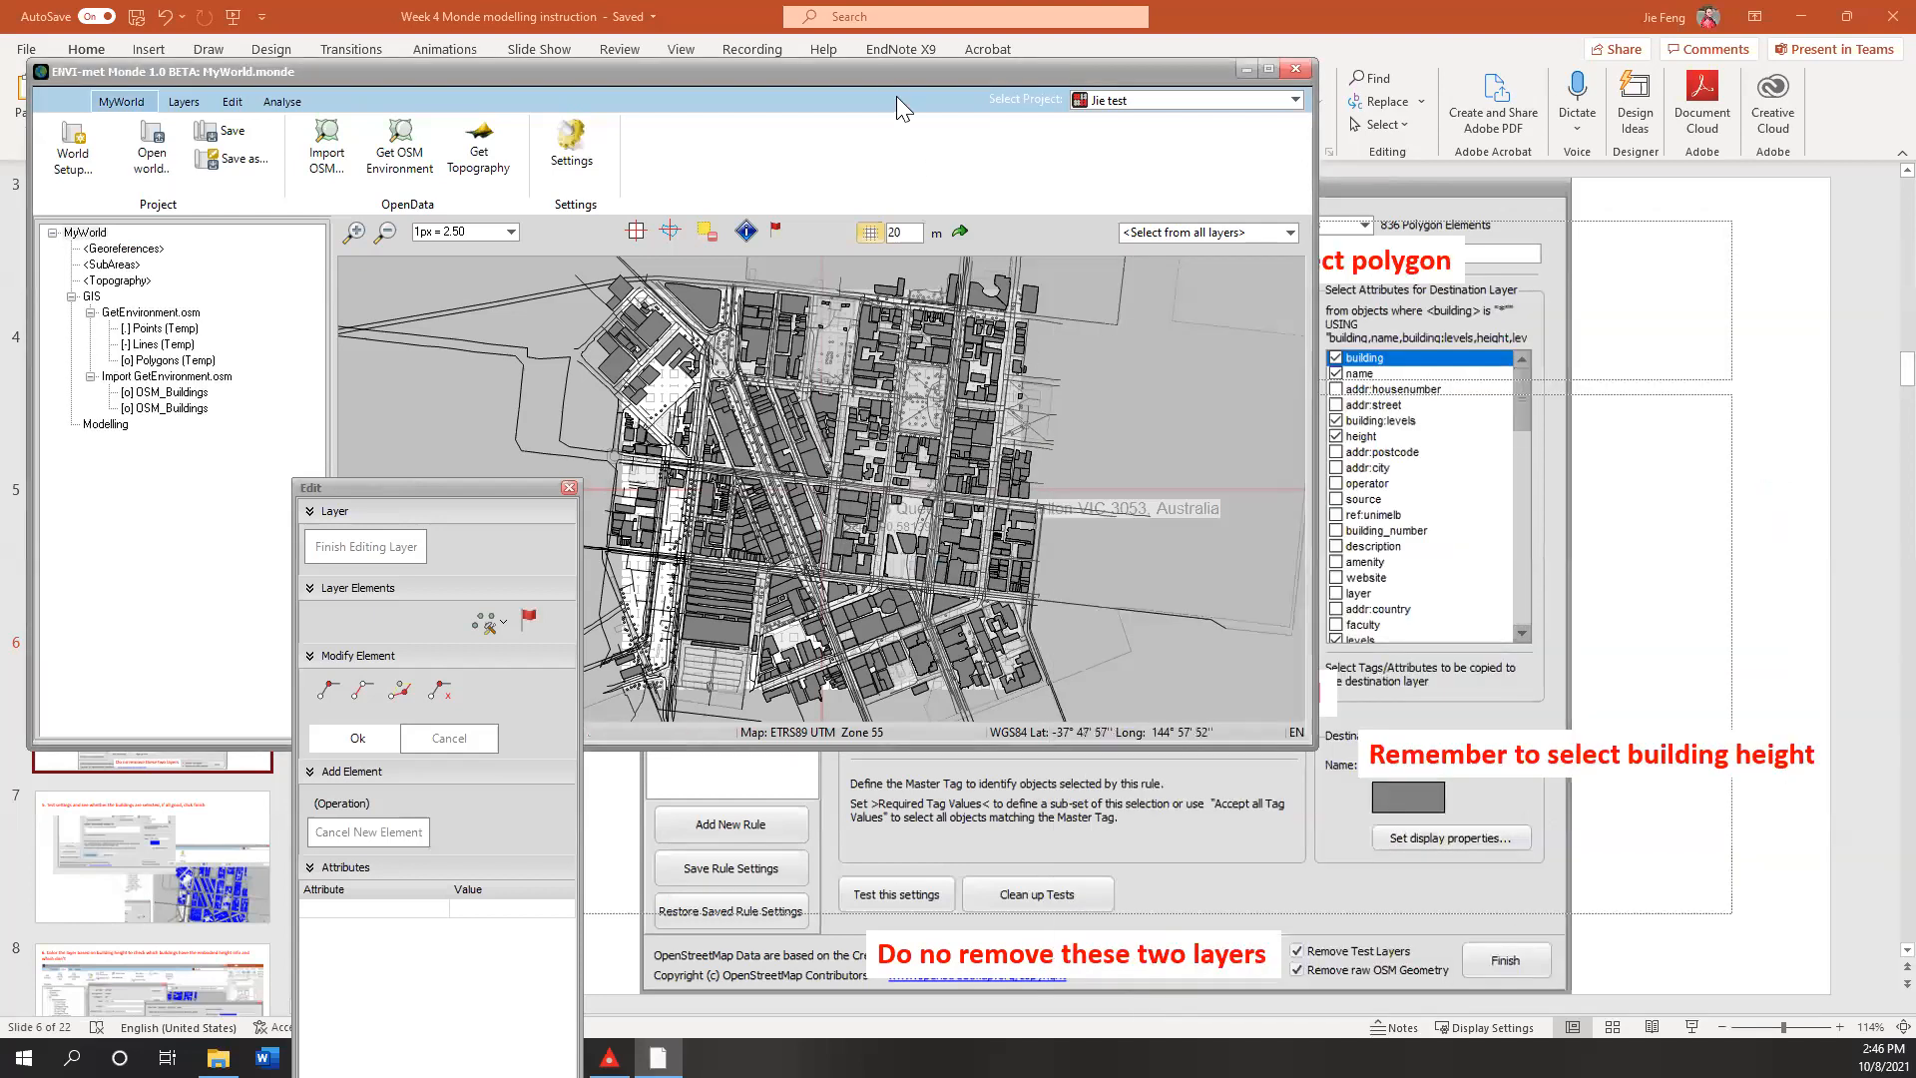
Reposition the Monde window and inspect the two OSM_Buildings layers by toggling the first one's visibility
drag(912, 78, 1315, 200)
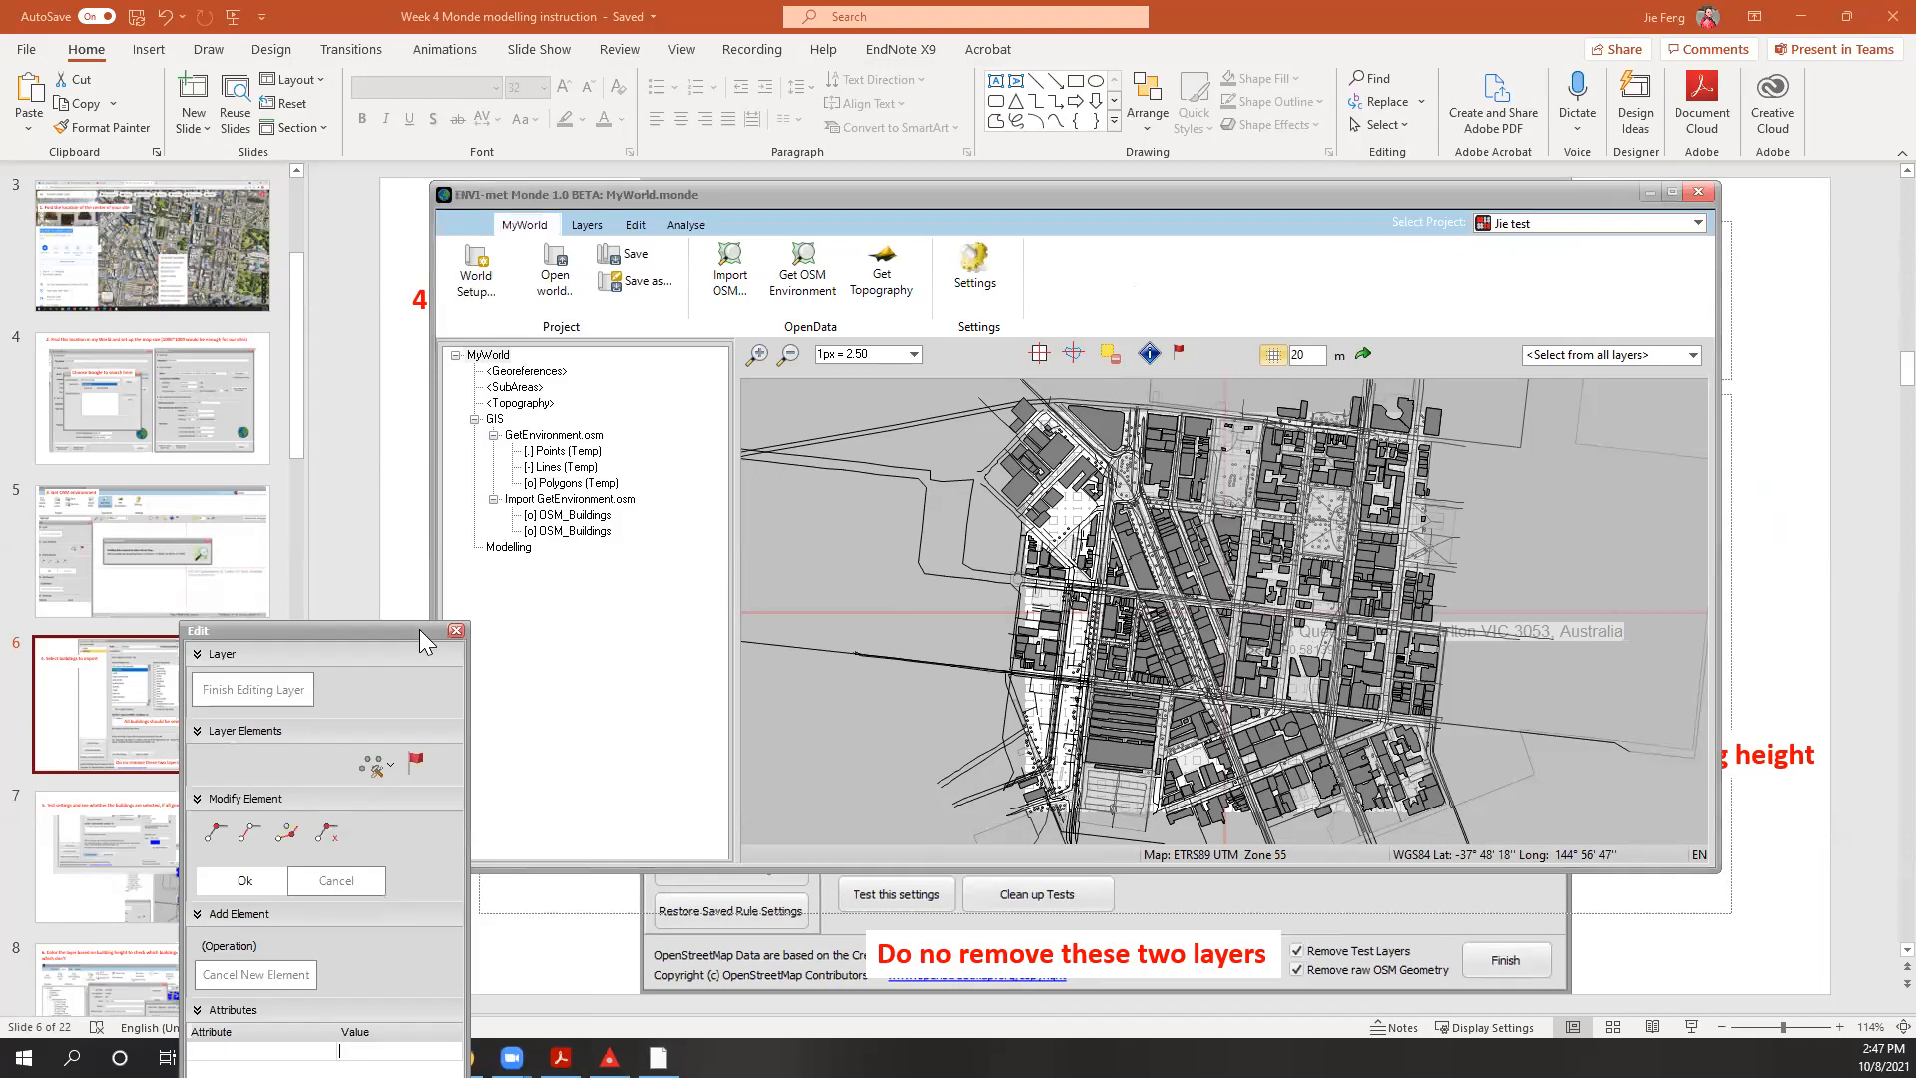
click(589, 516)
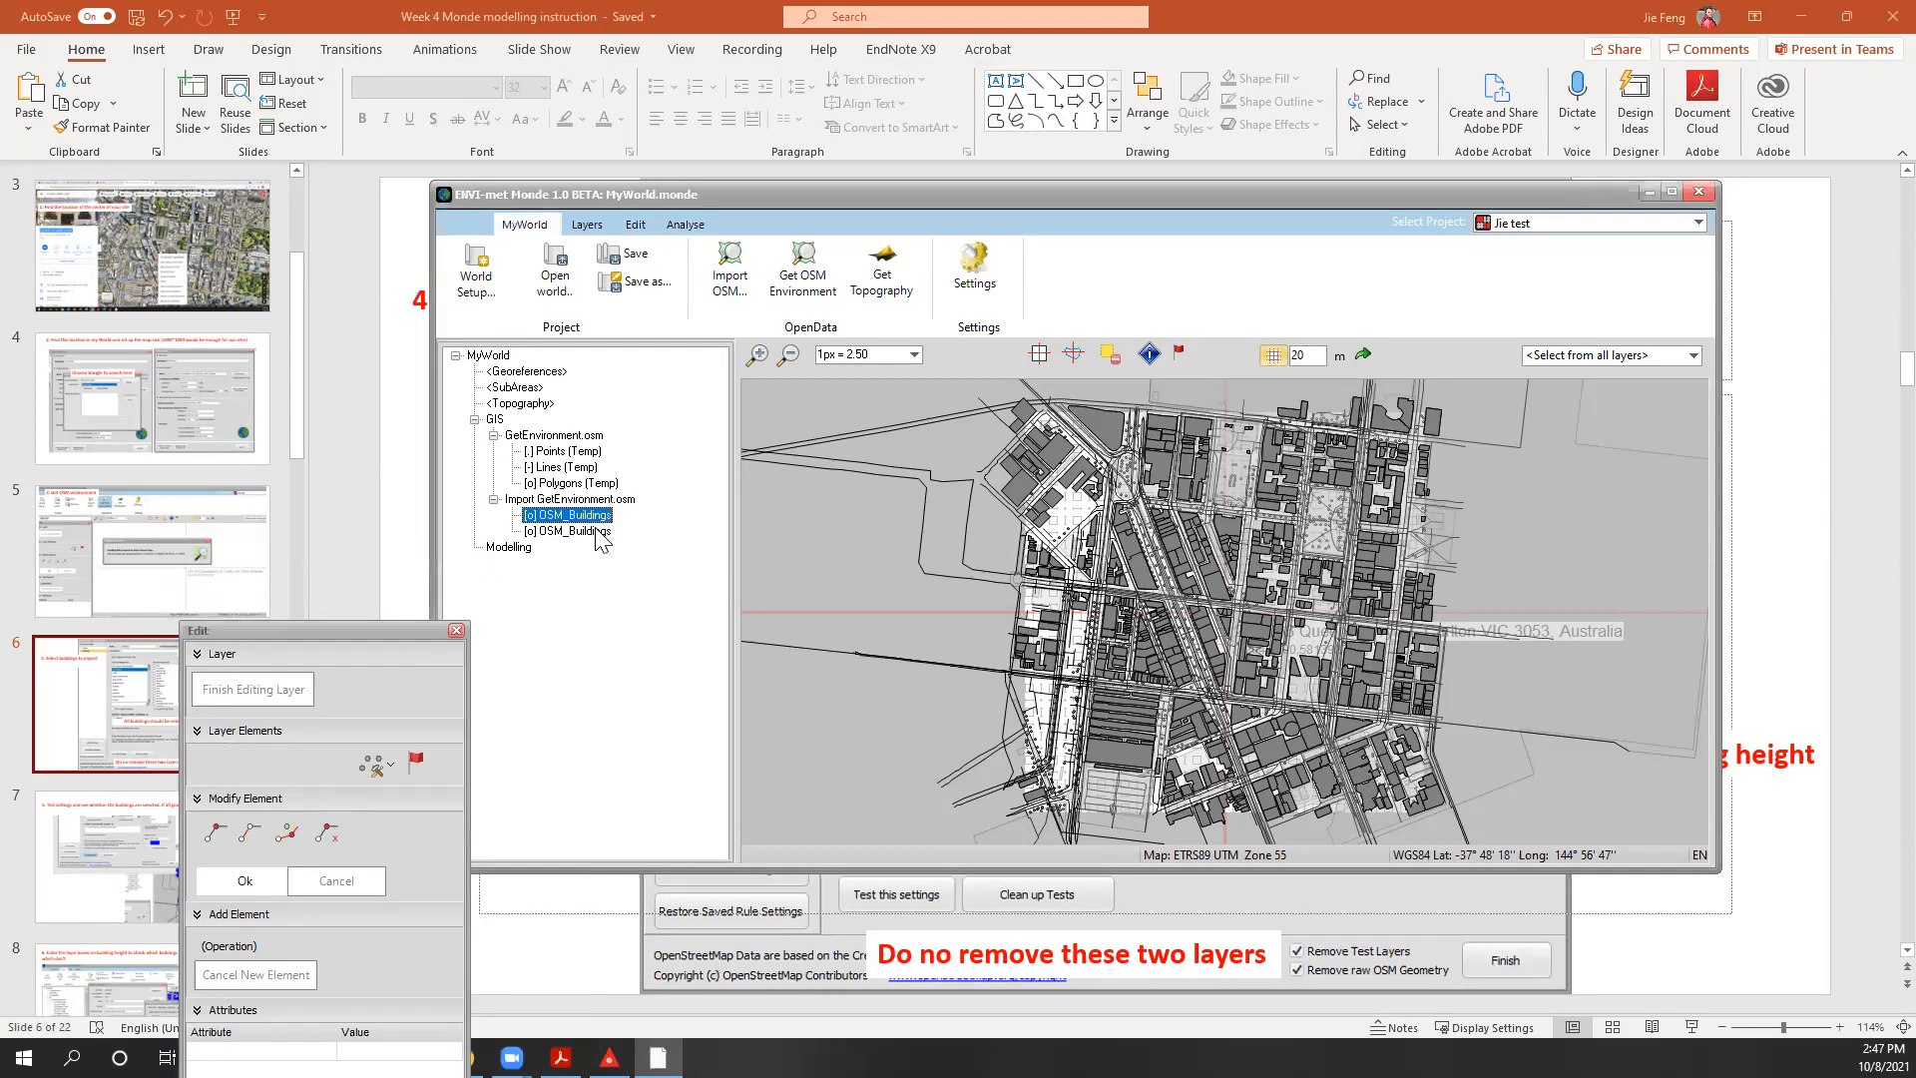
click(589, 531)
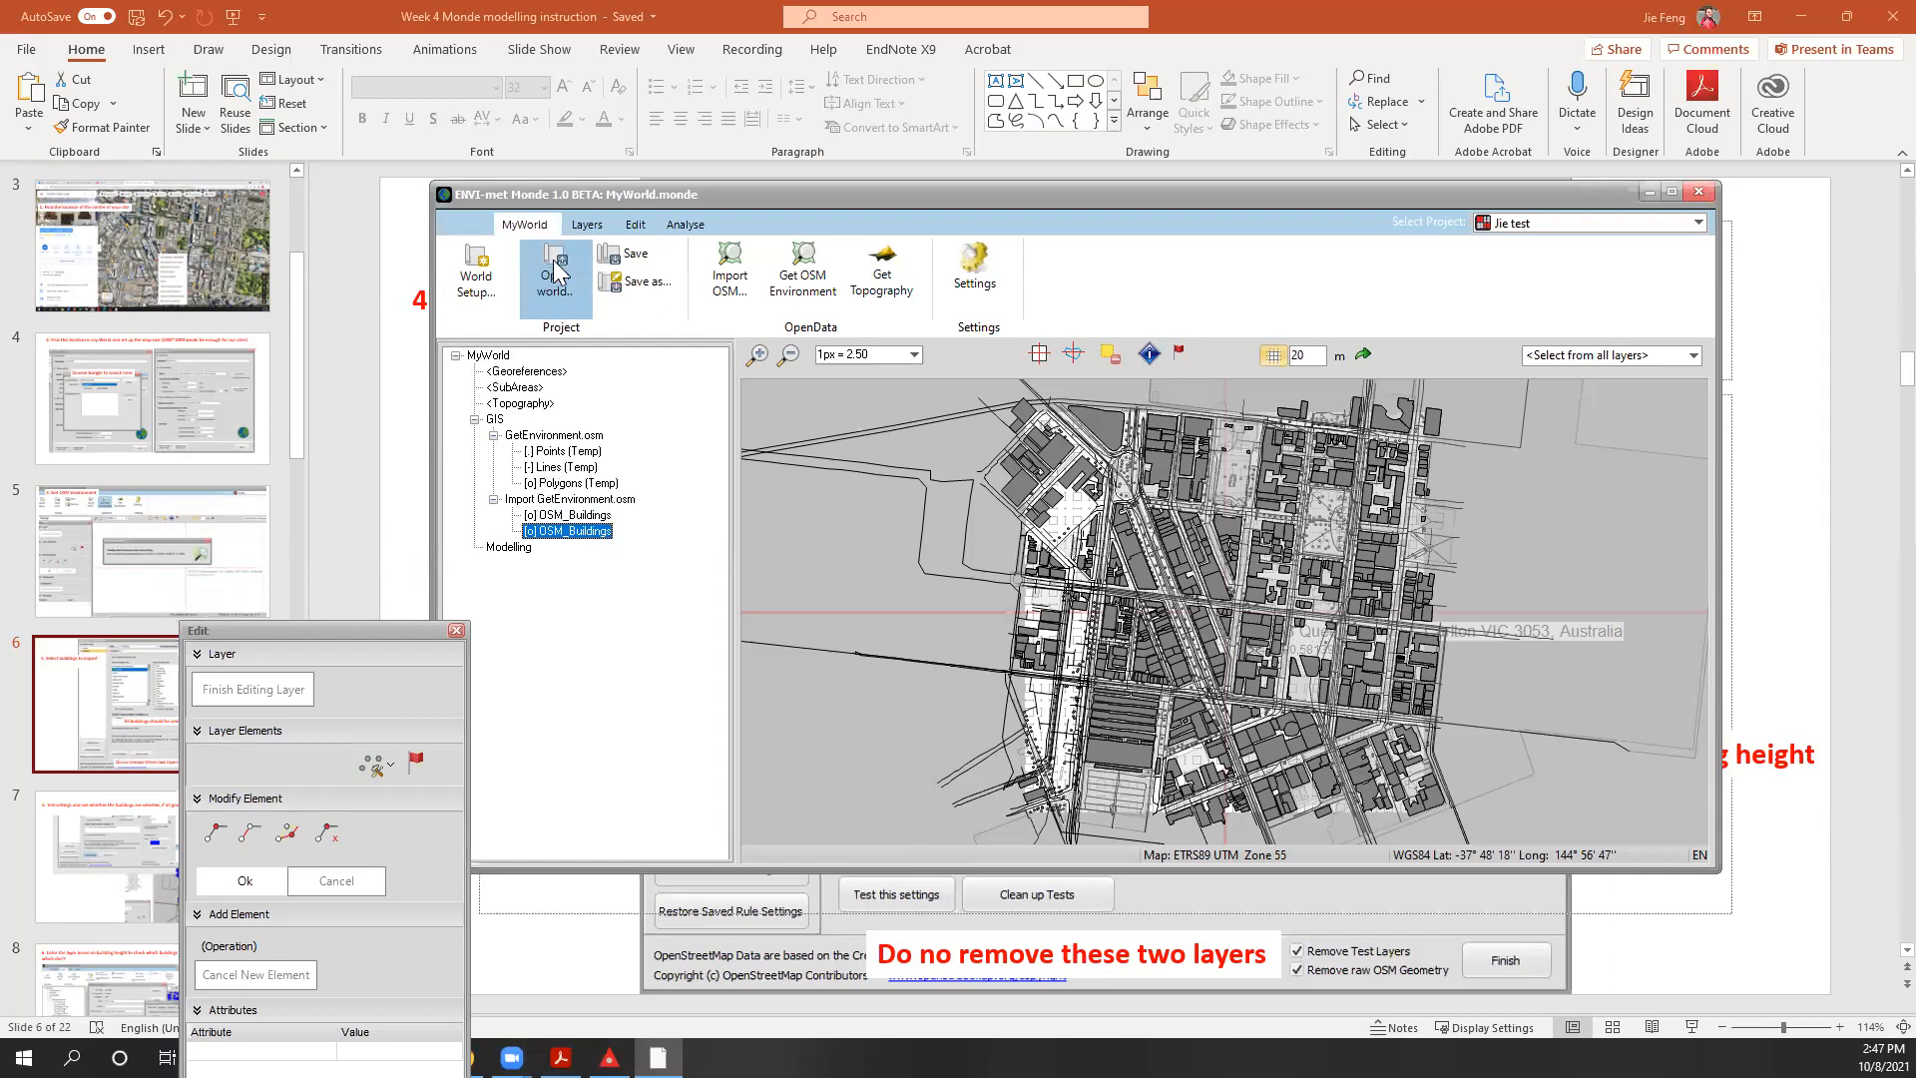
click(585, 226)
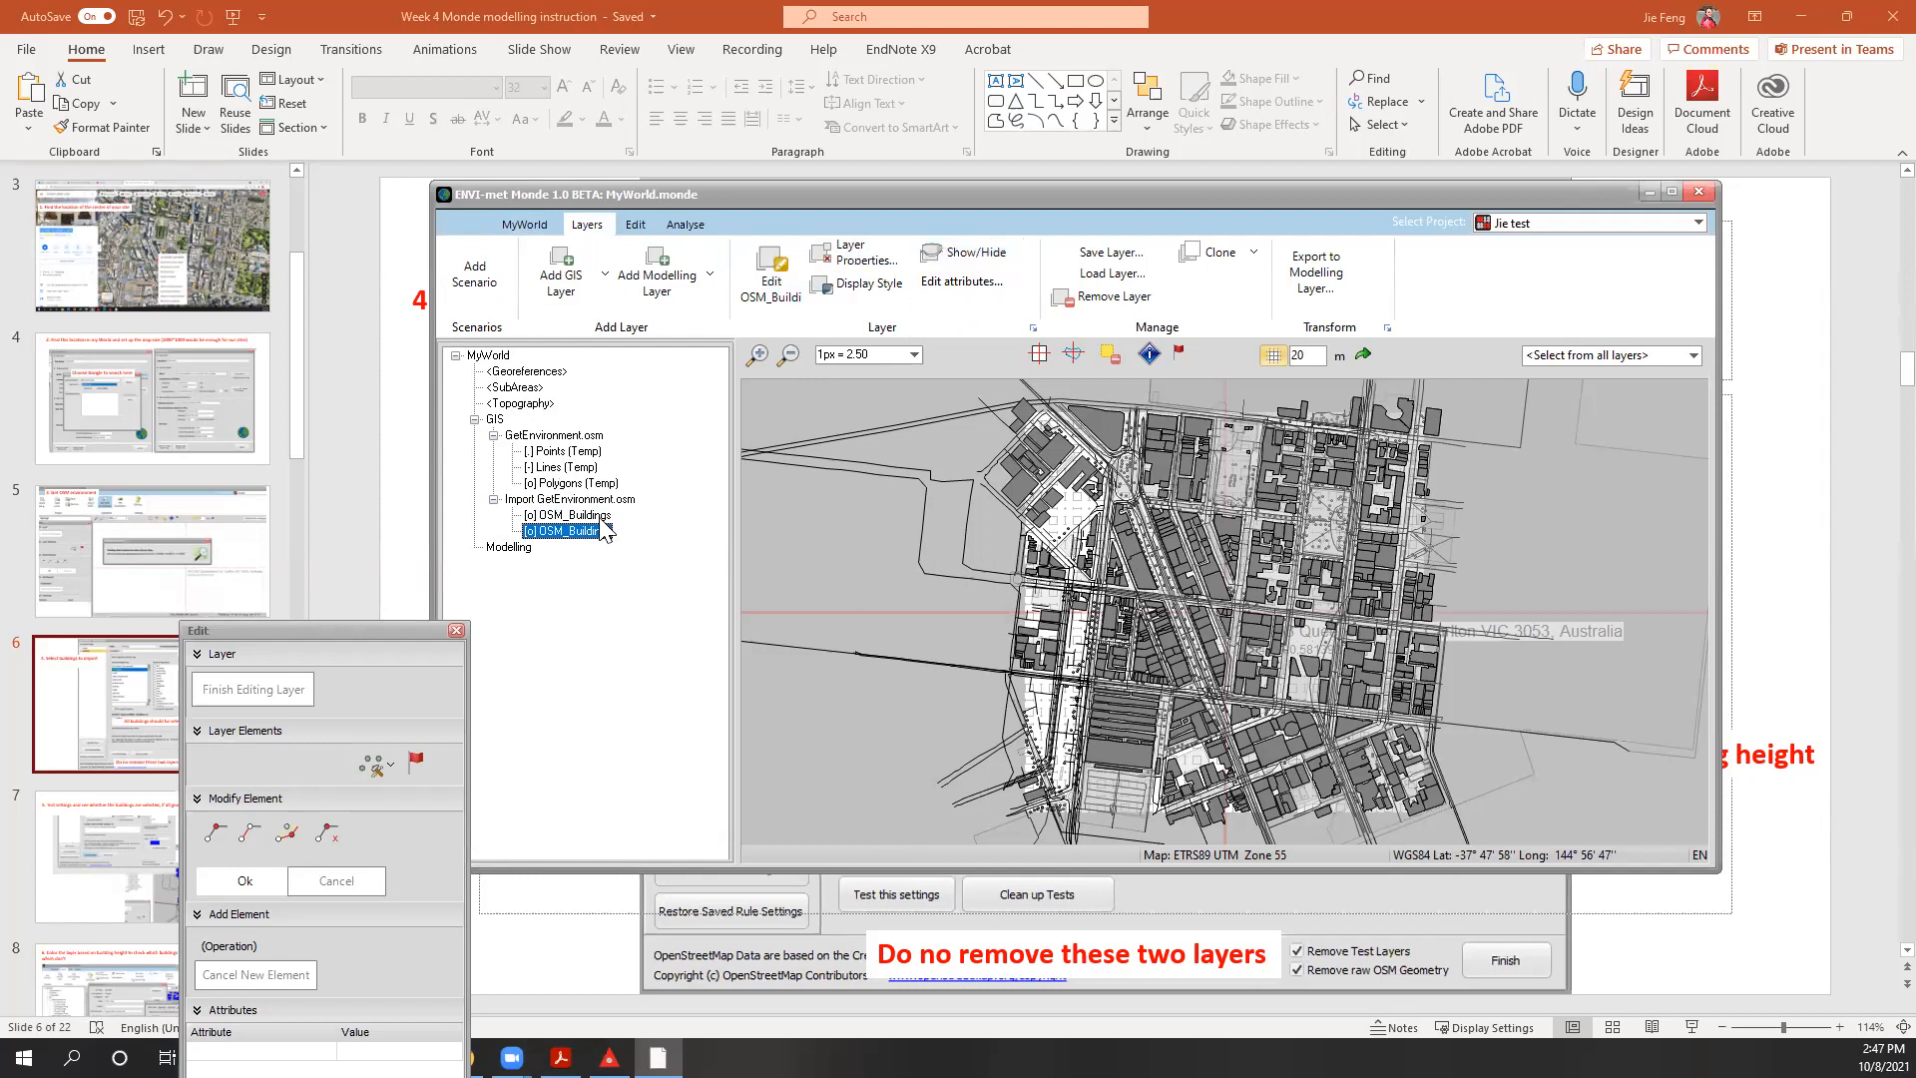
key(Up)
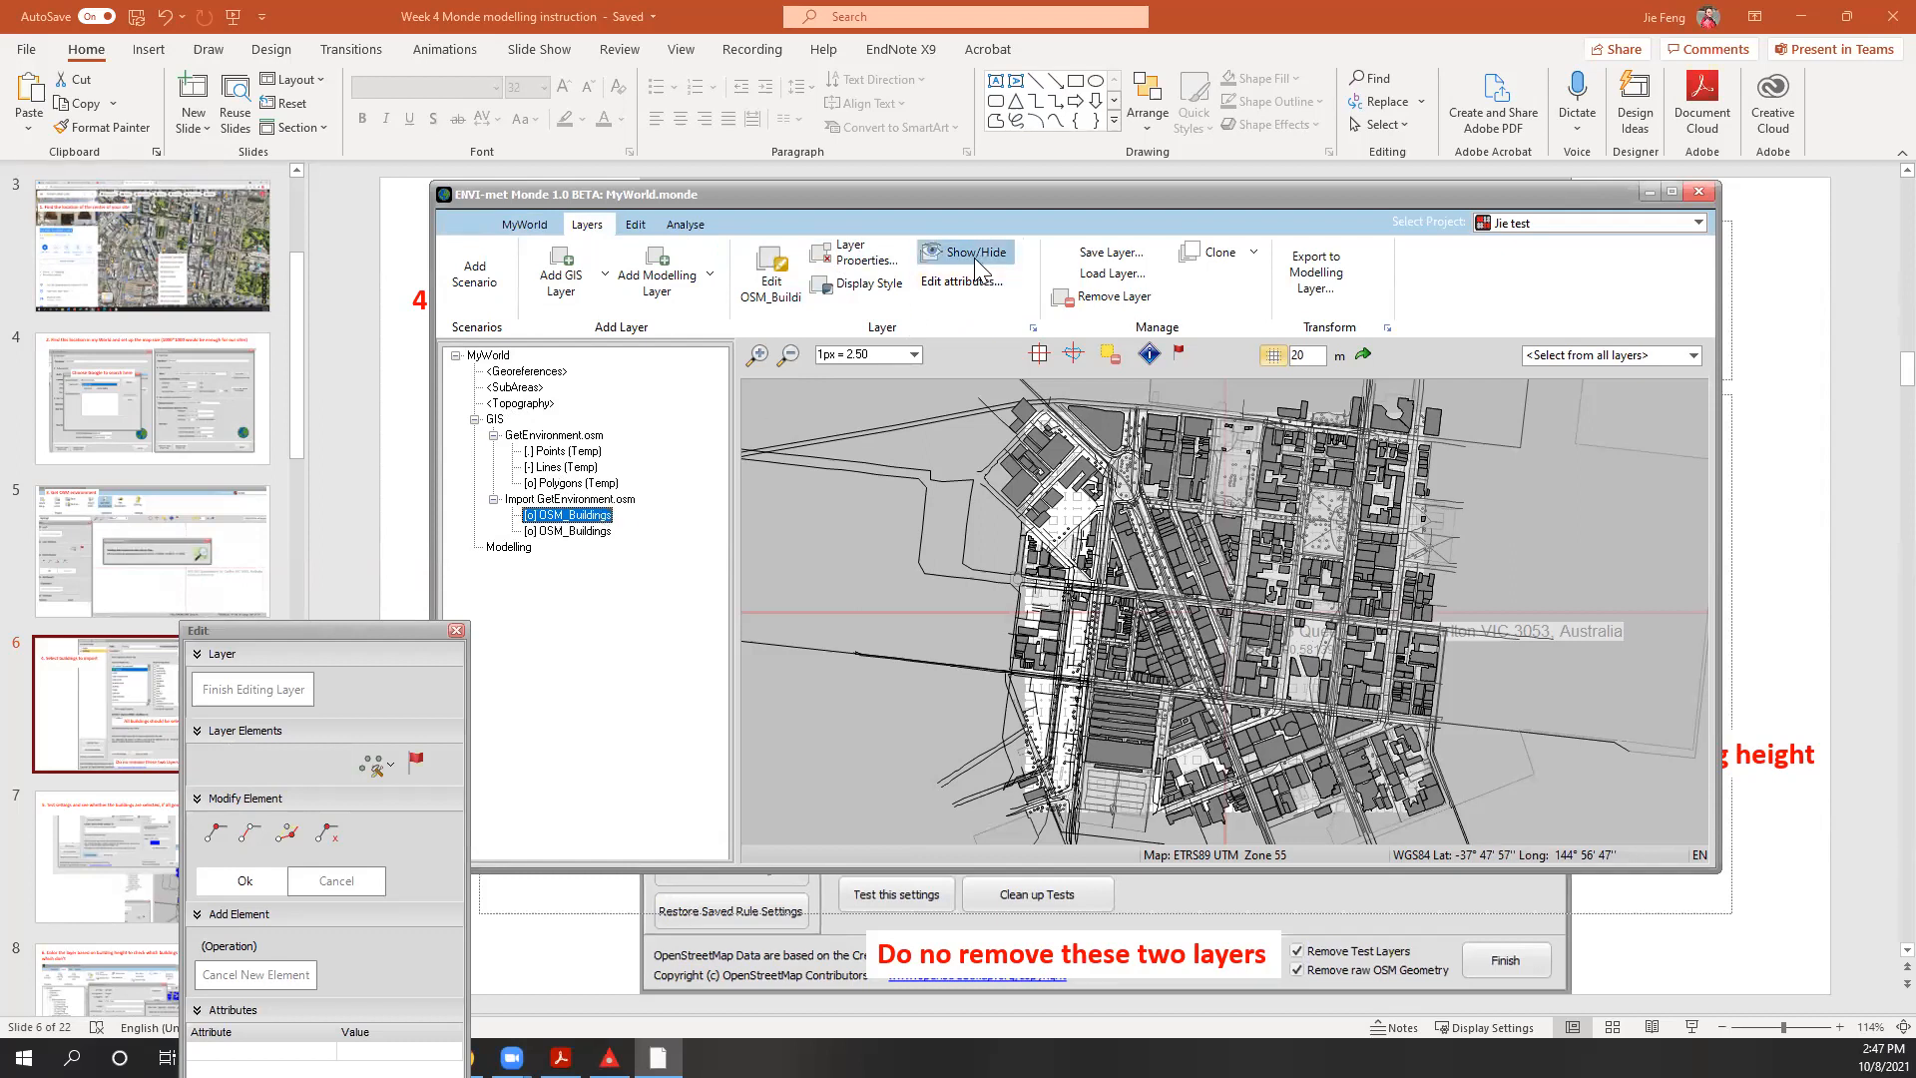
click(977, 261)
click(978, 262)
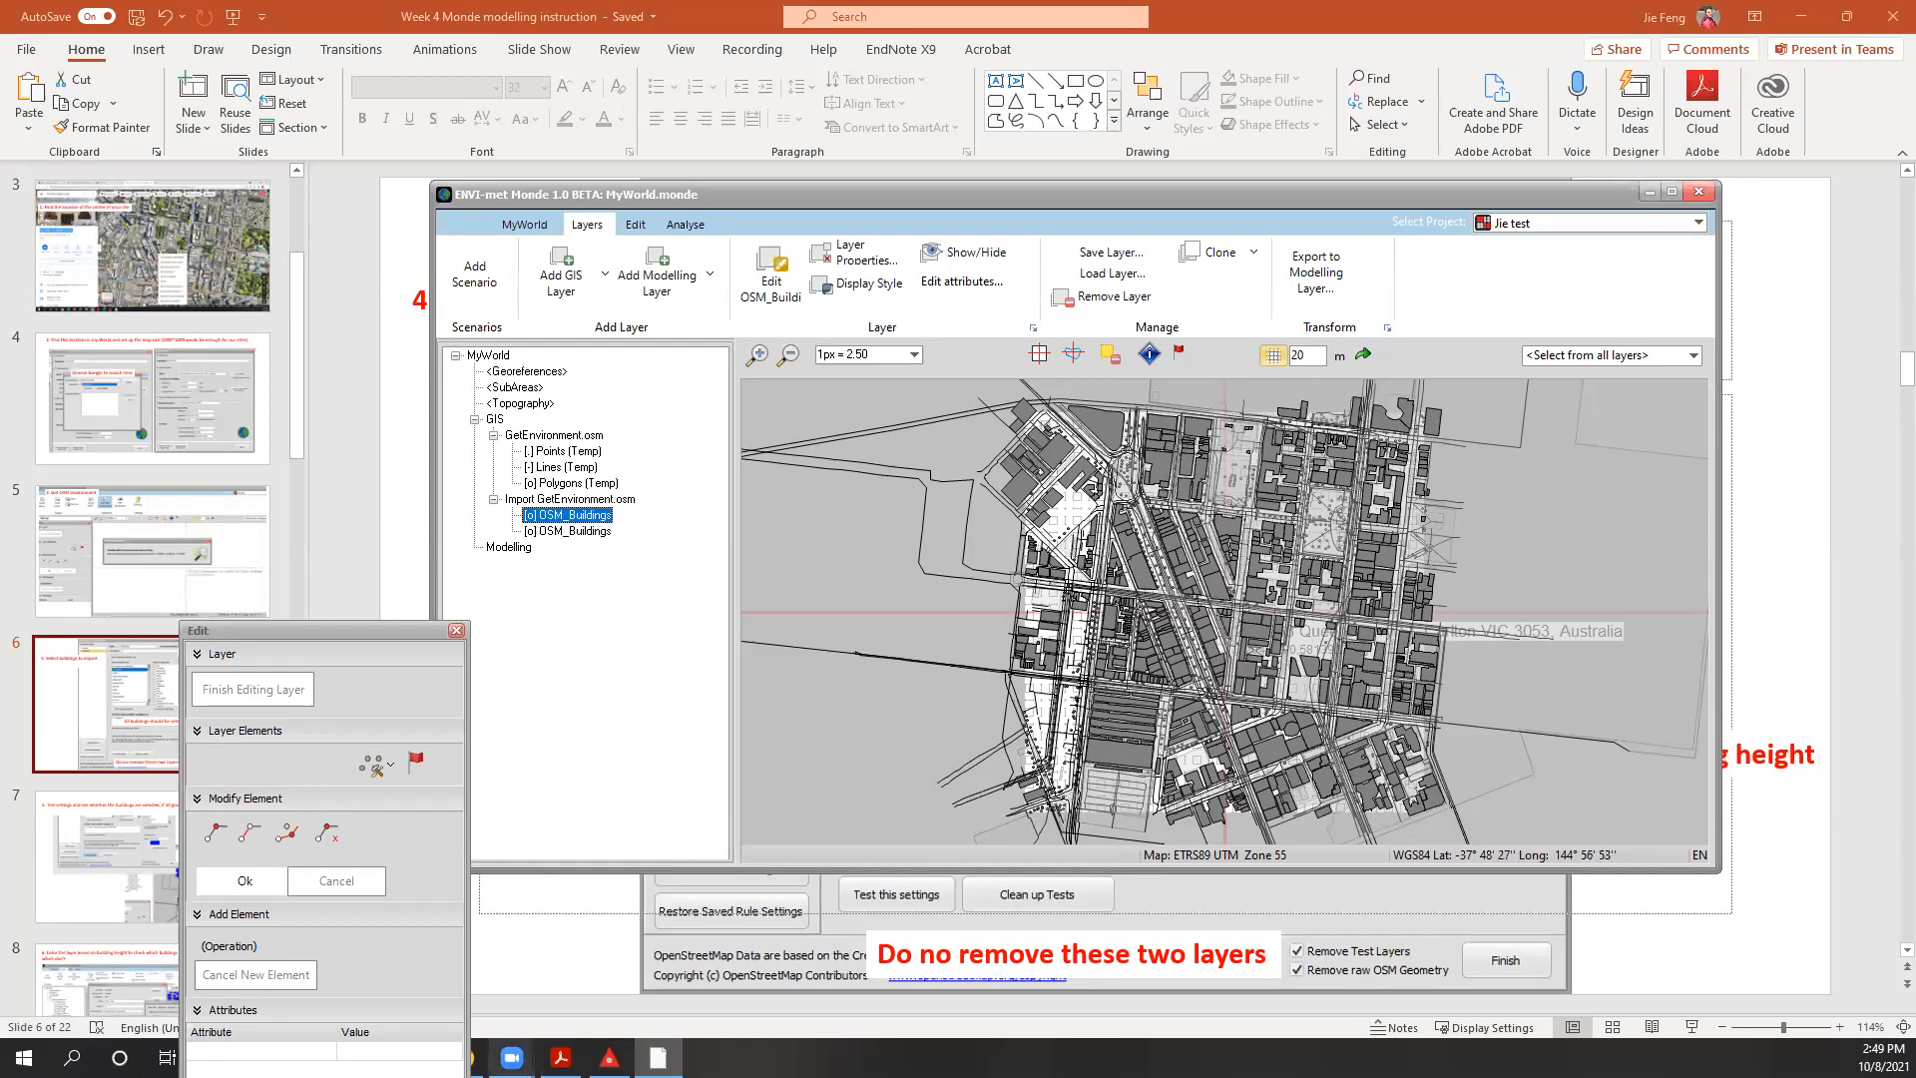
click(511, 1058)
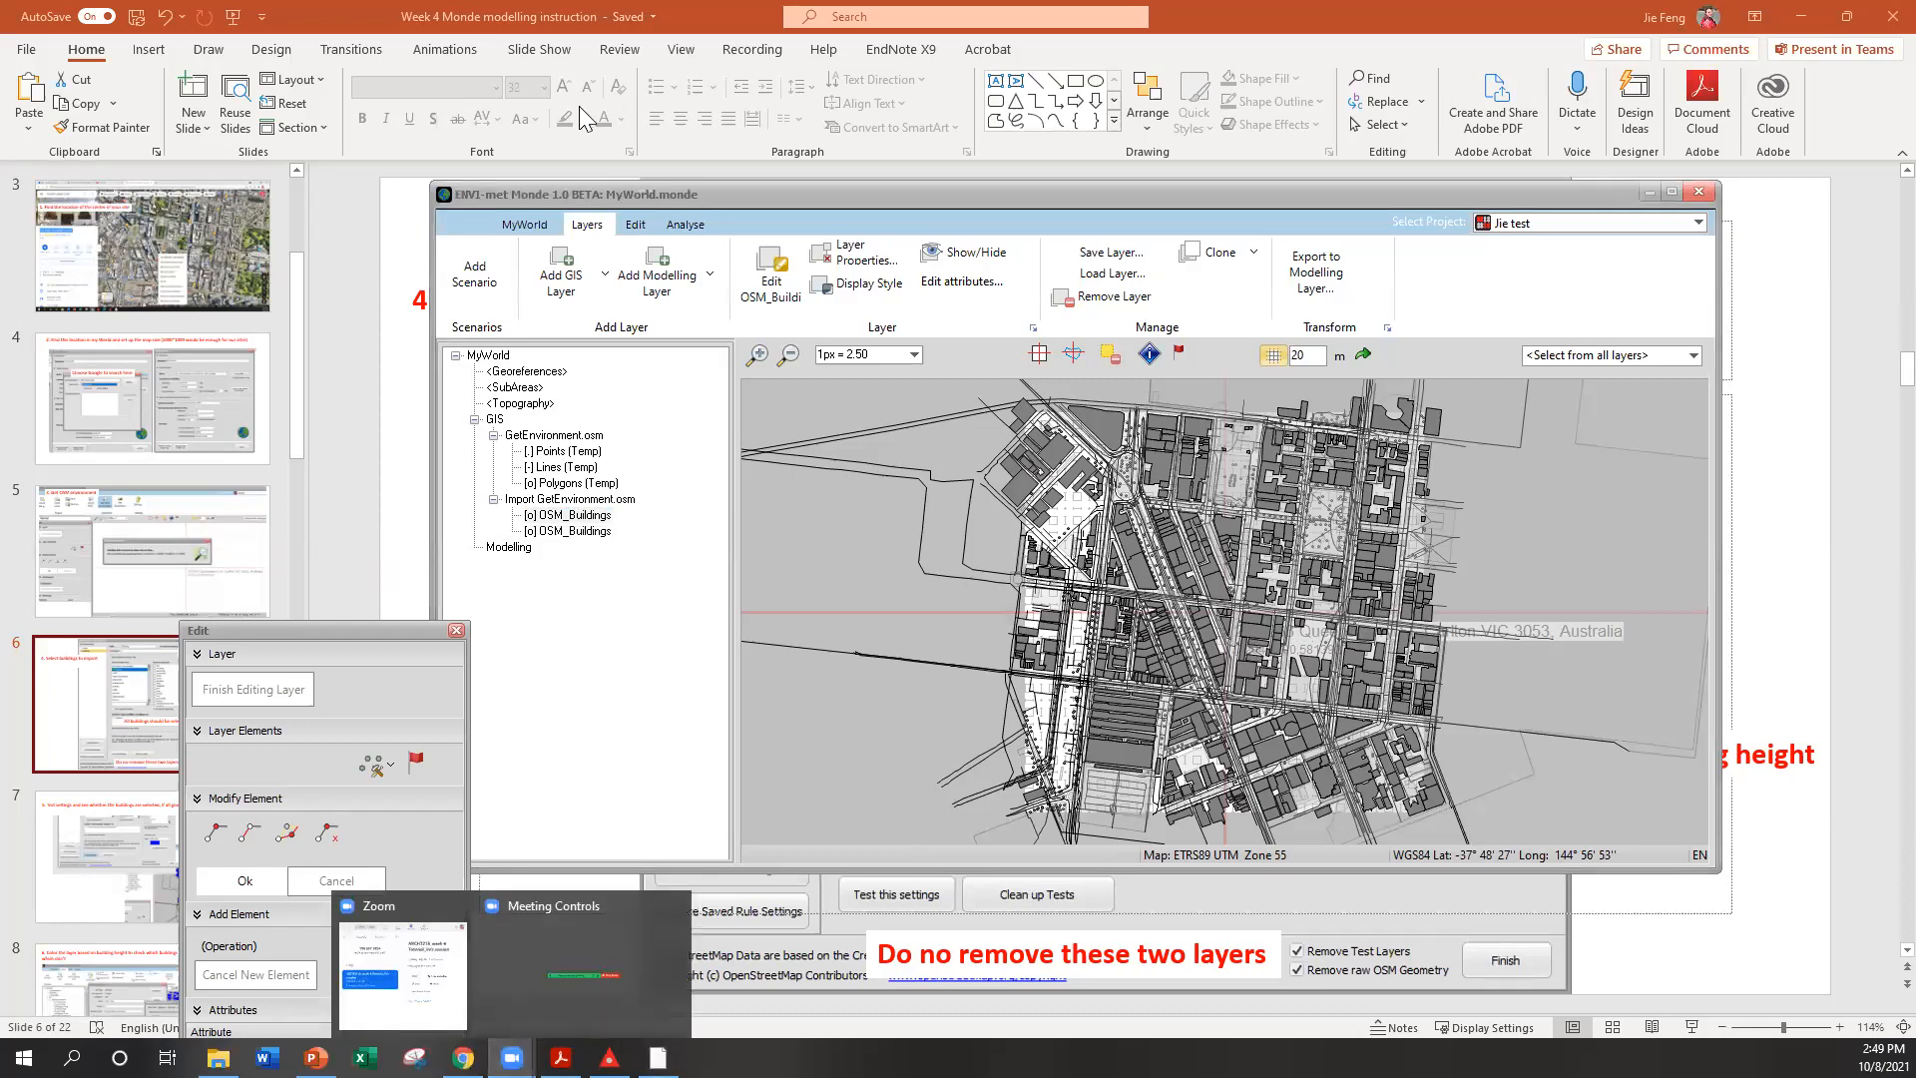
click(377, 491)
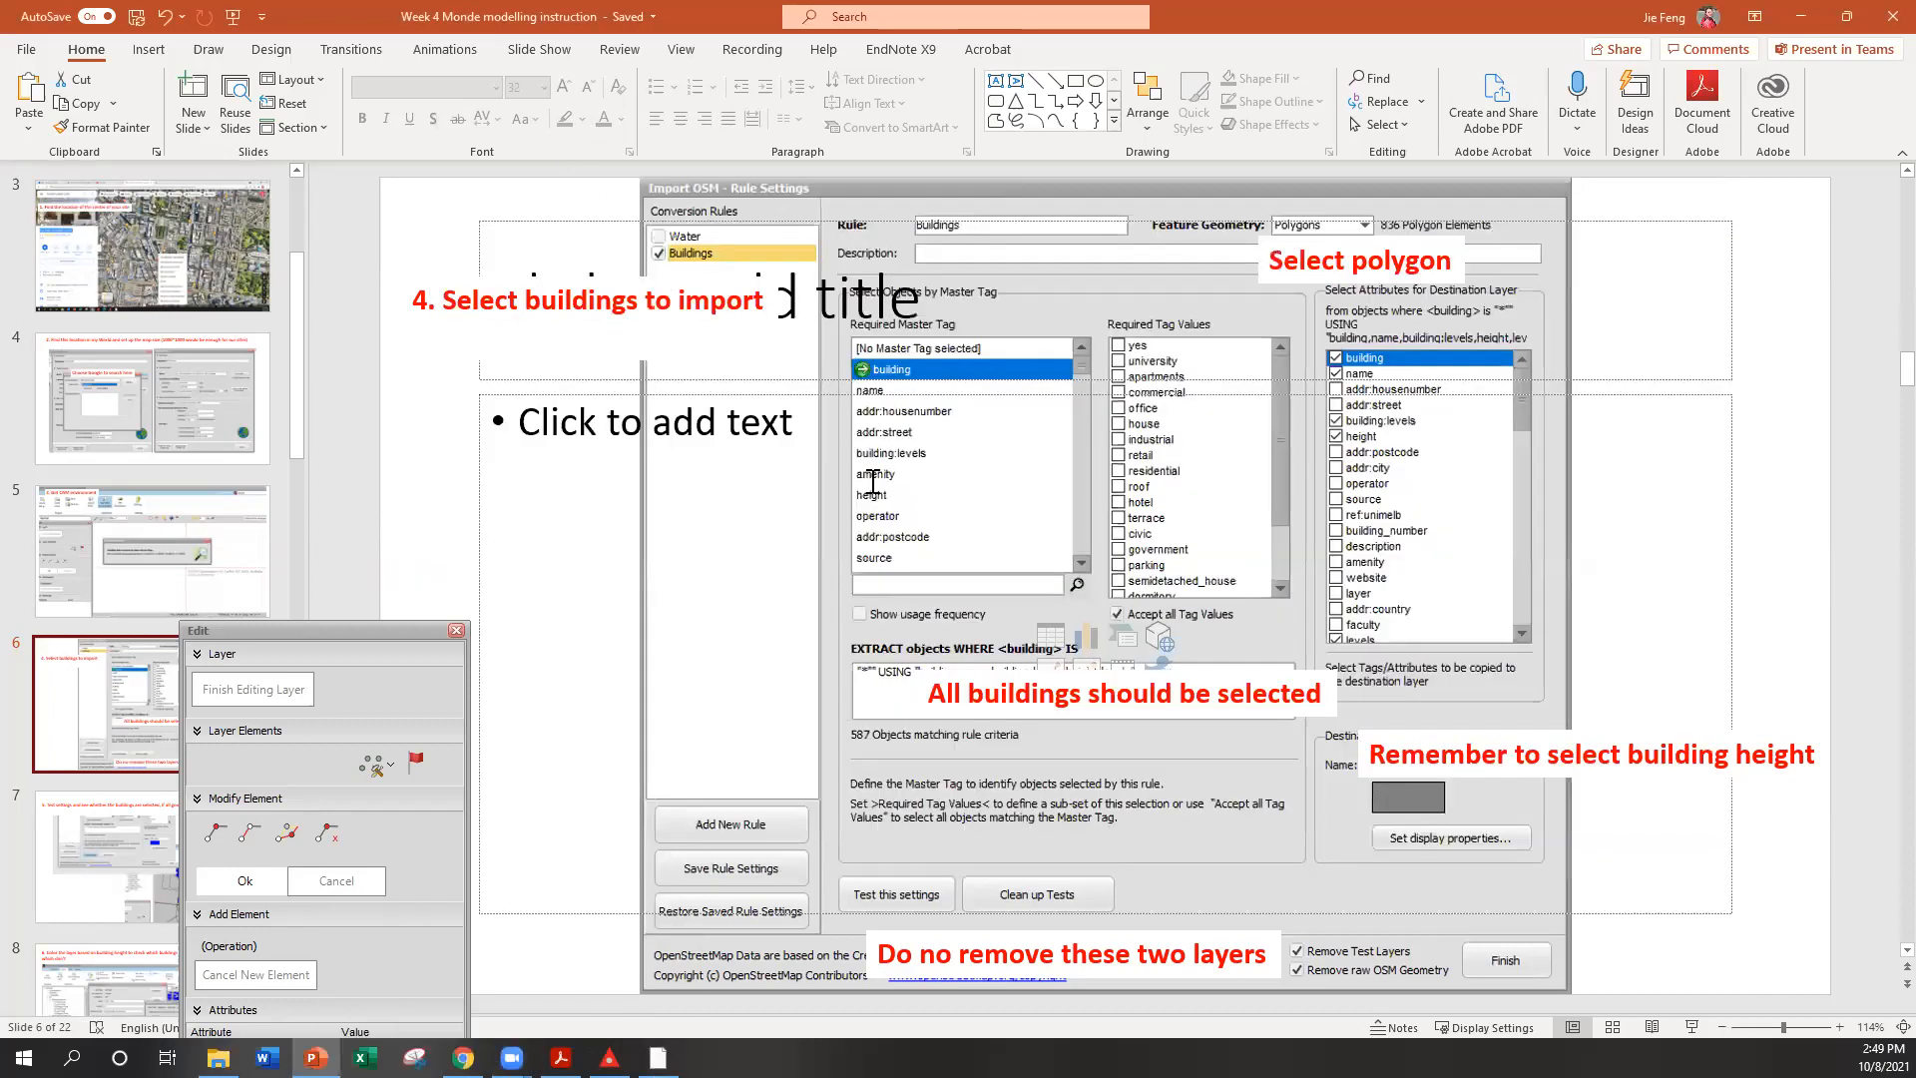
click(658, 1058)
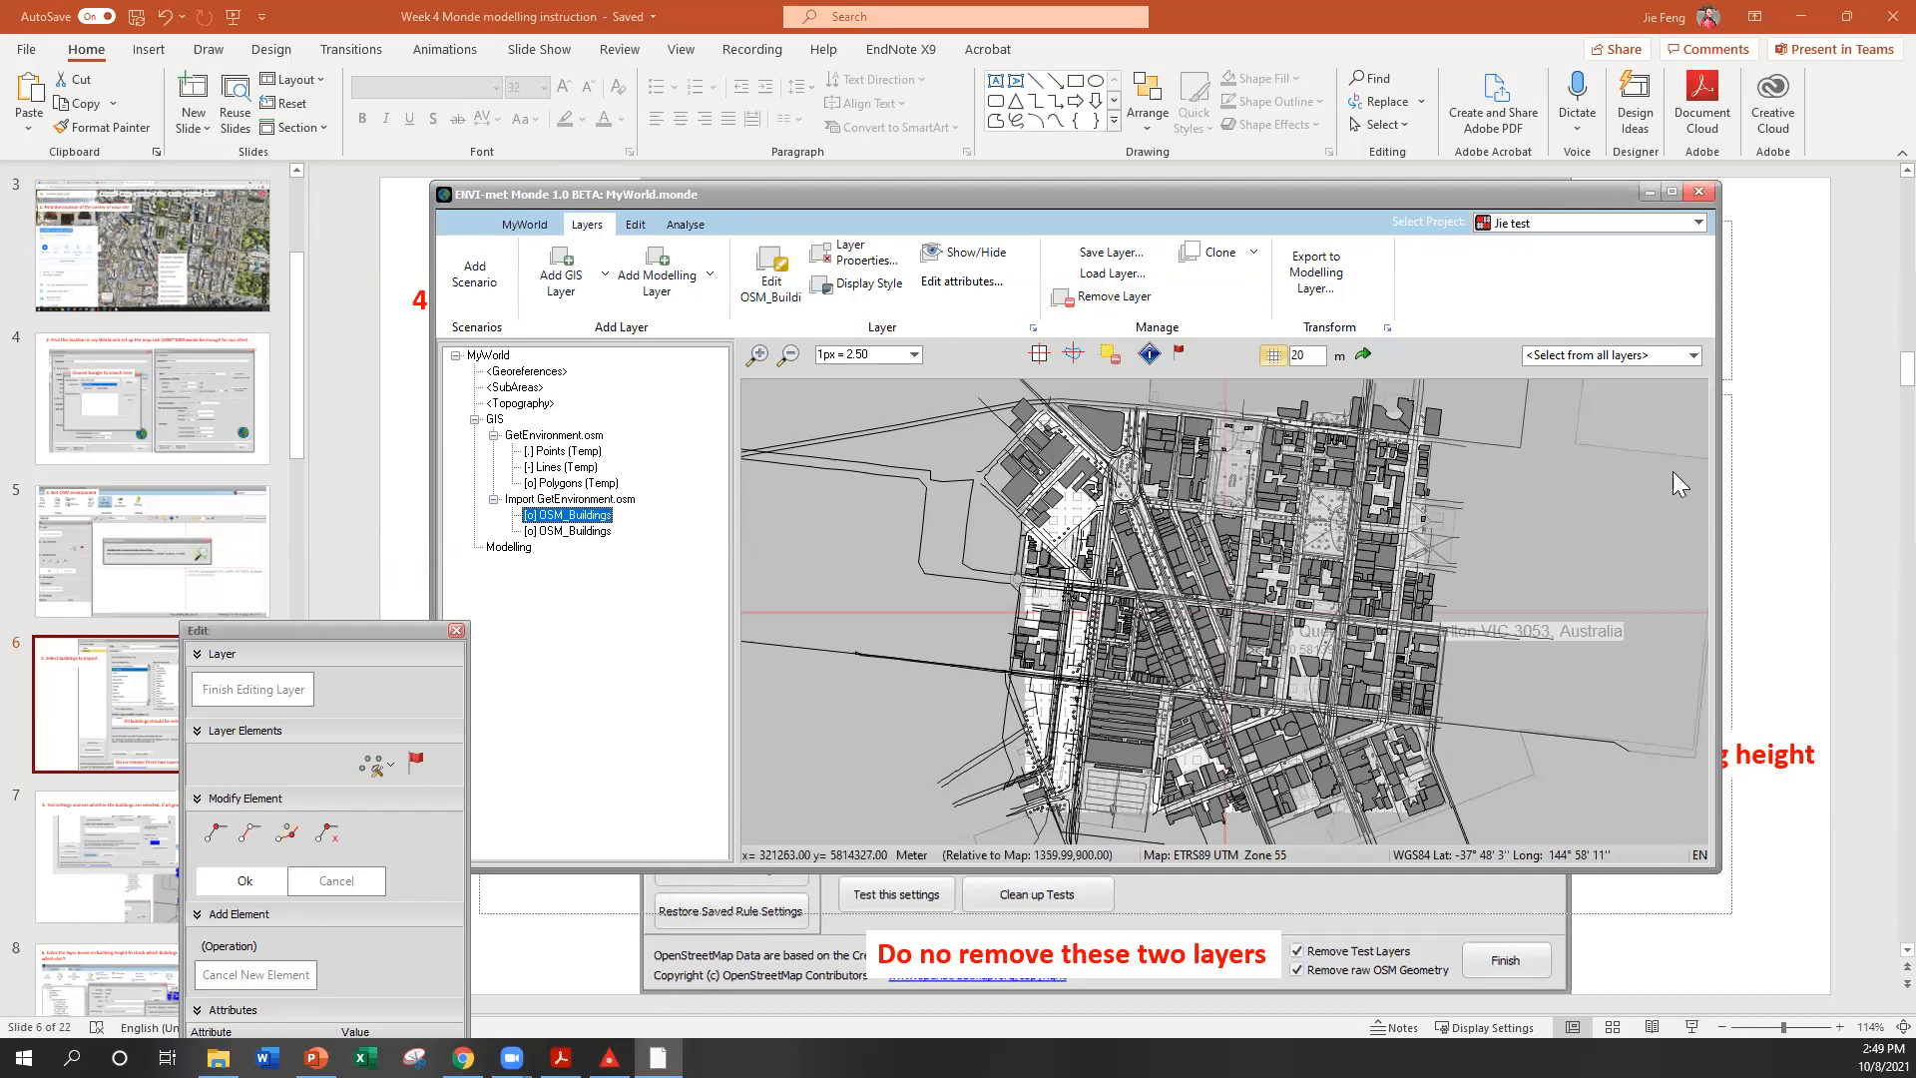
key(alt+Tab)
mouse_move(658, 1057)
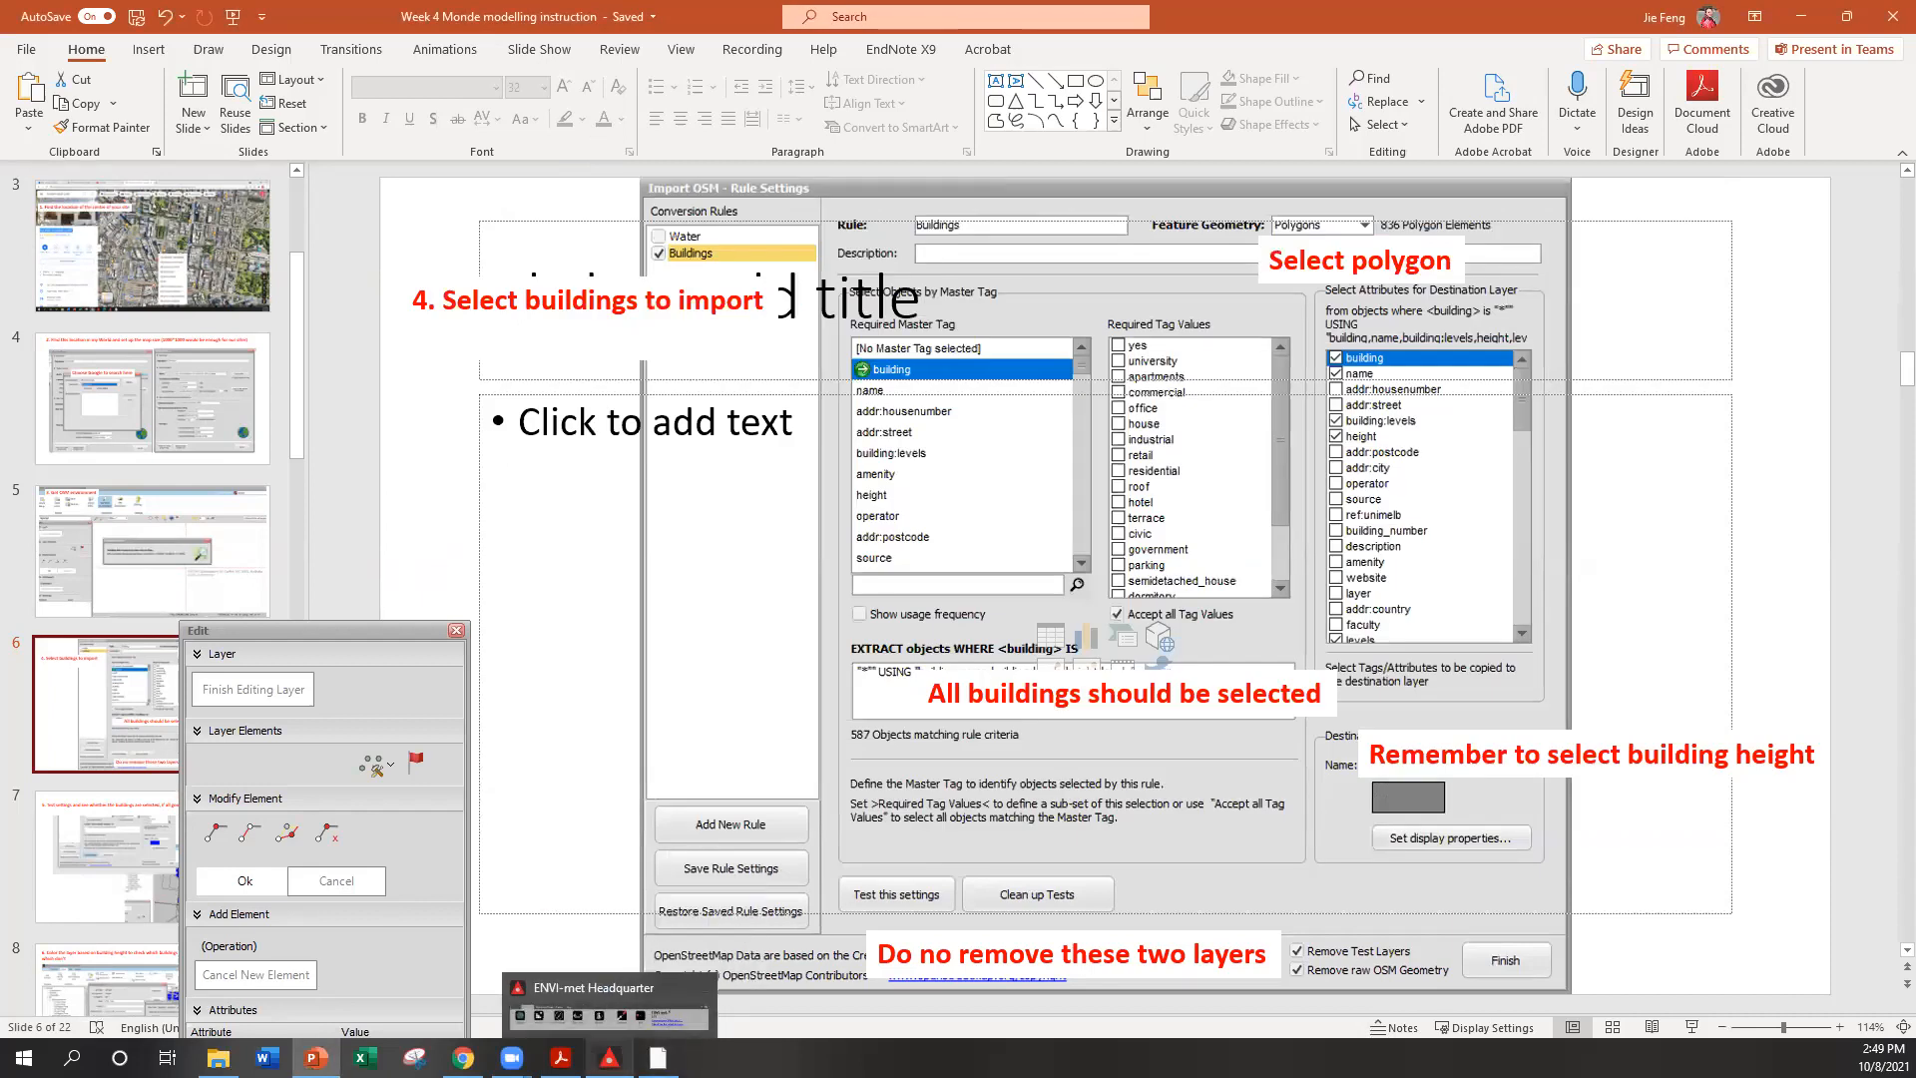
mouse_move(561, 1057)
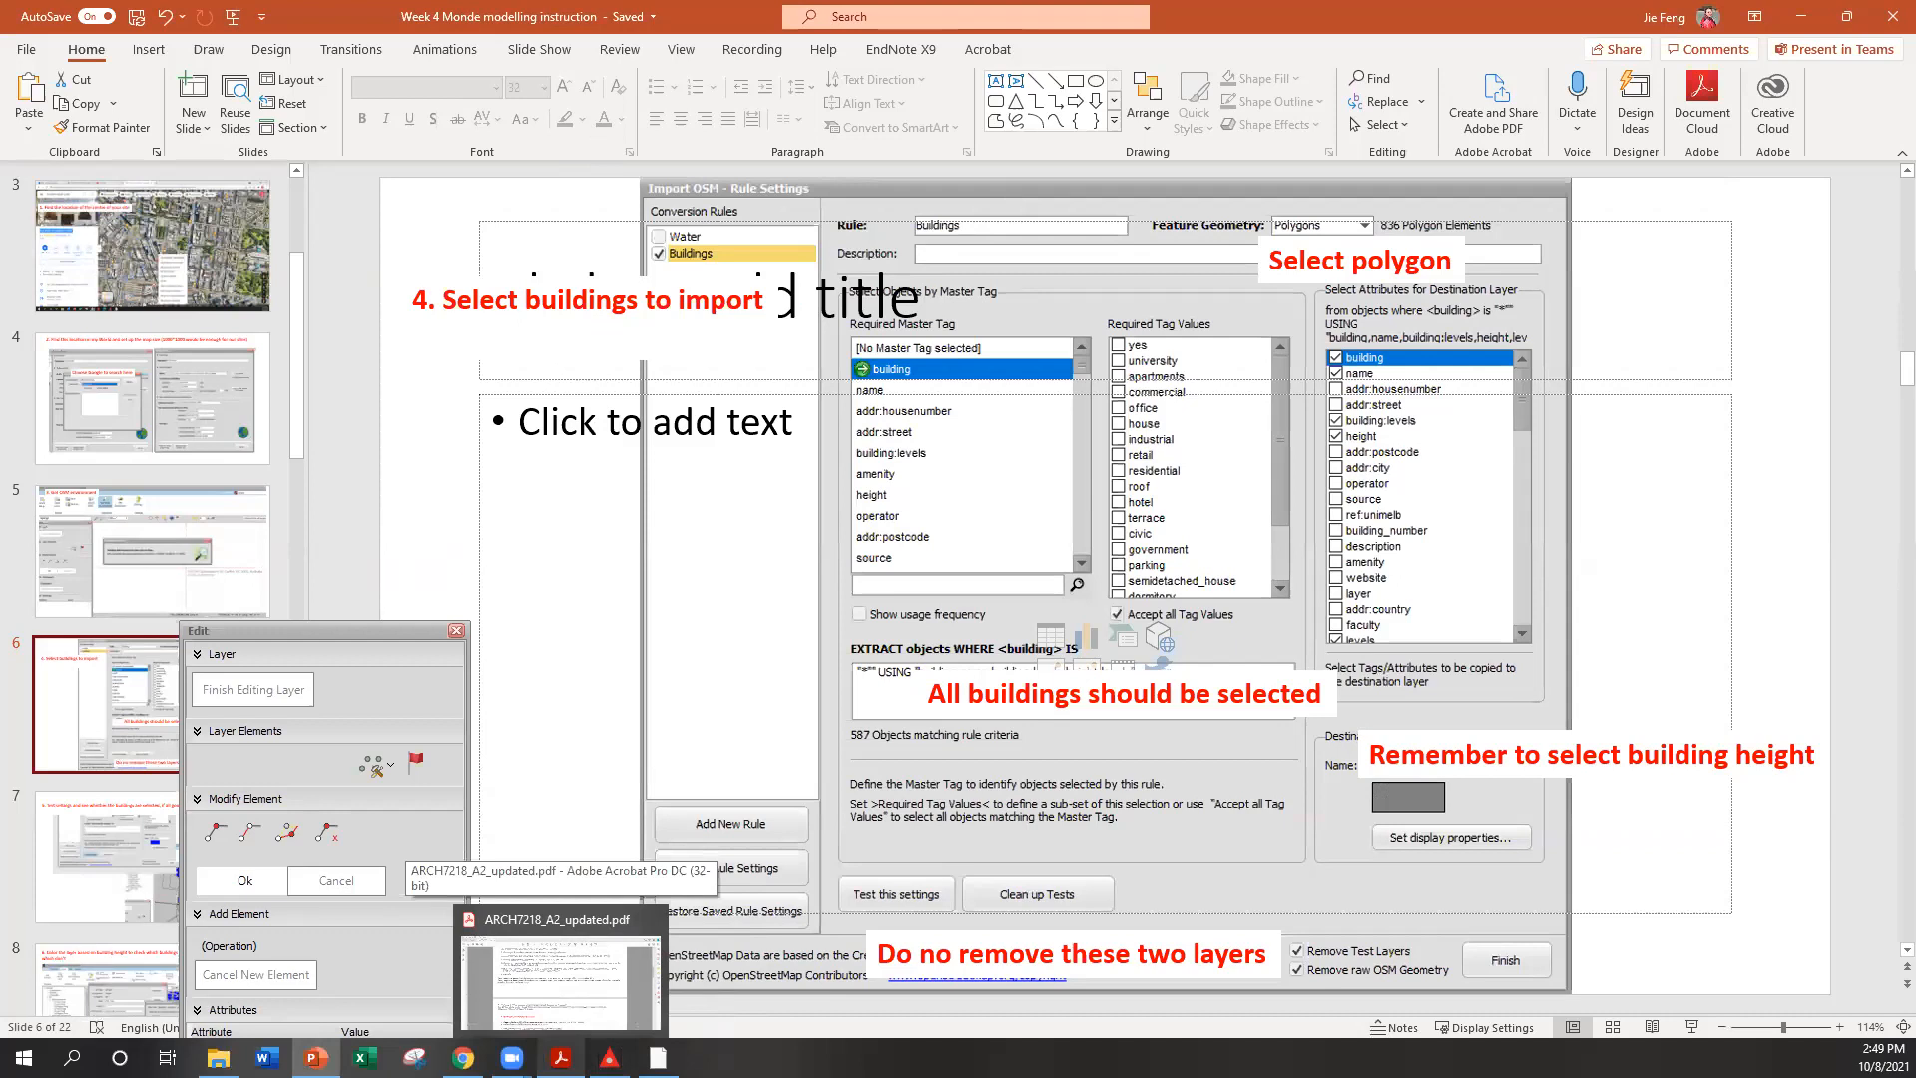
click(658, 1057)
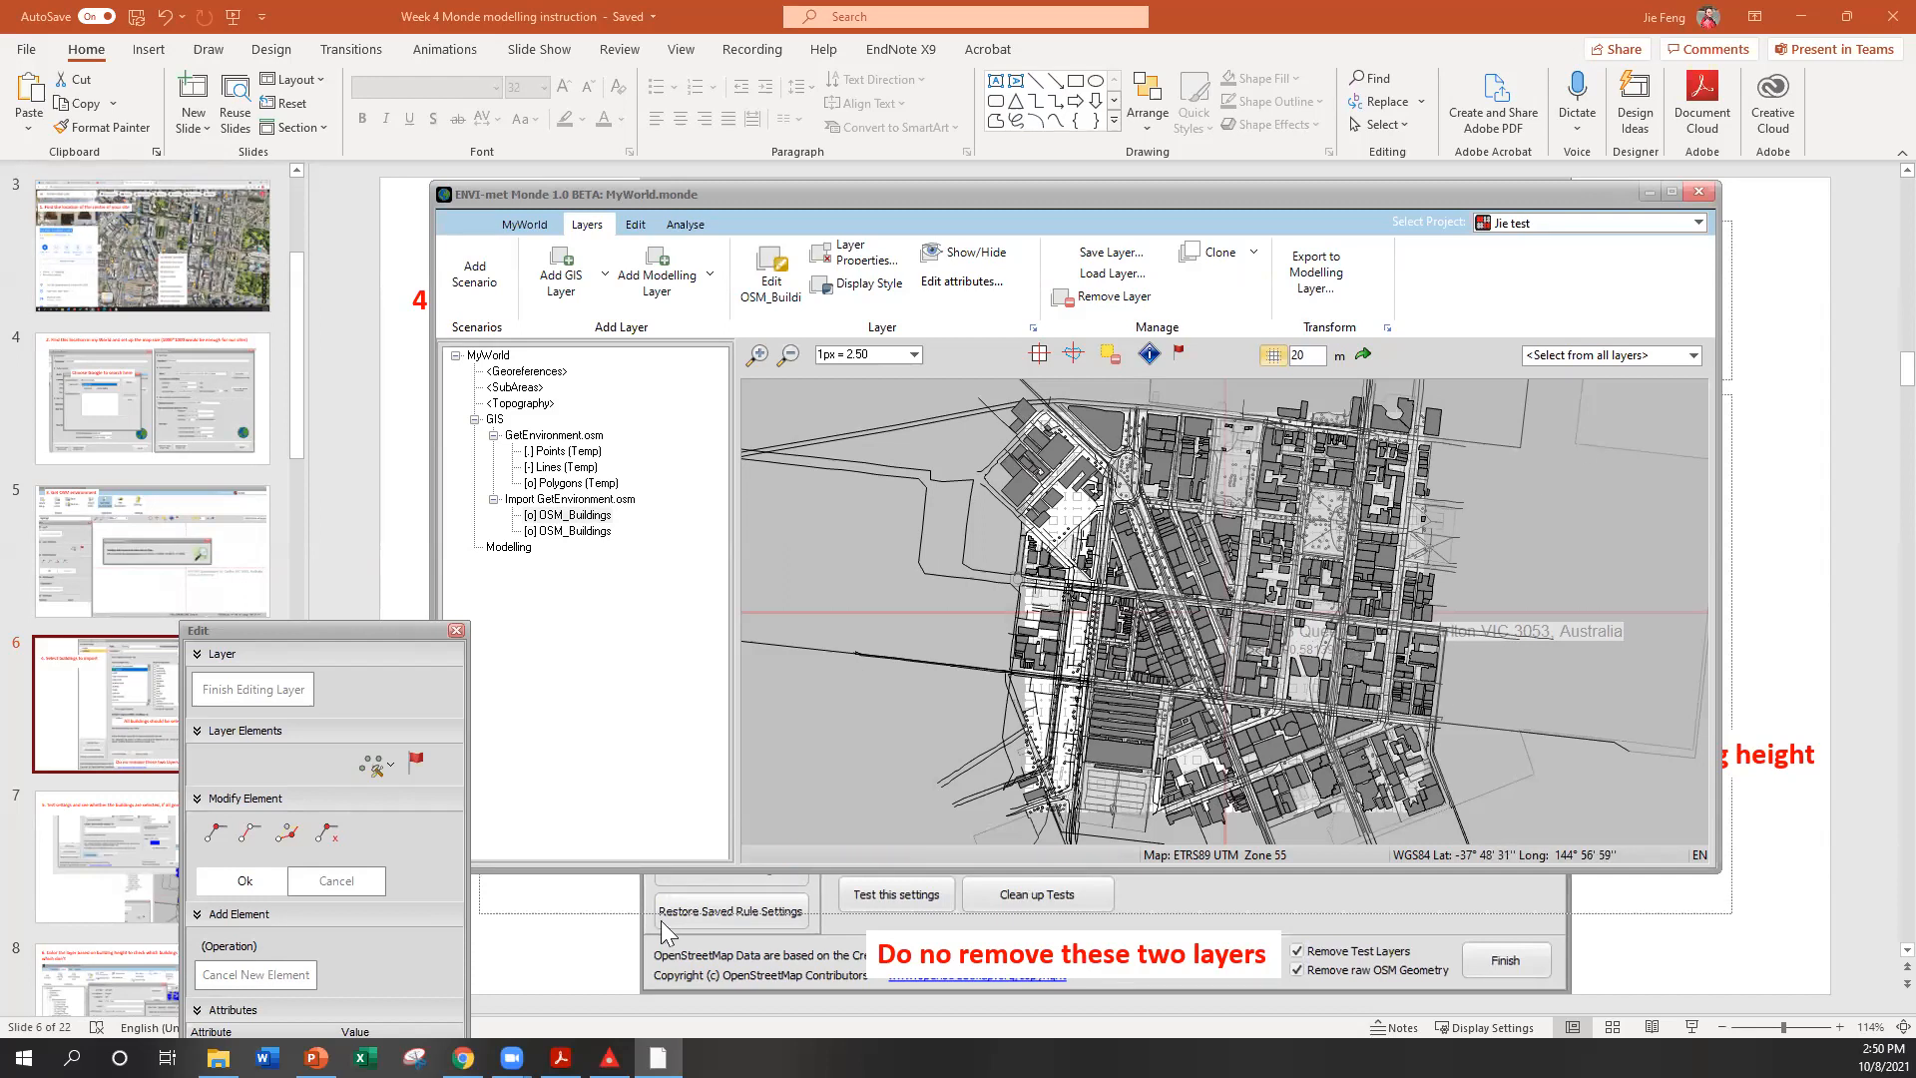
Read the instruction slide on testing settings in PowerPoint, and return to Monde with its window maximized
click(316, 1058)
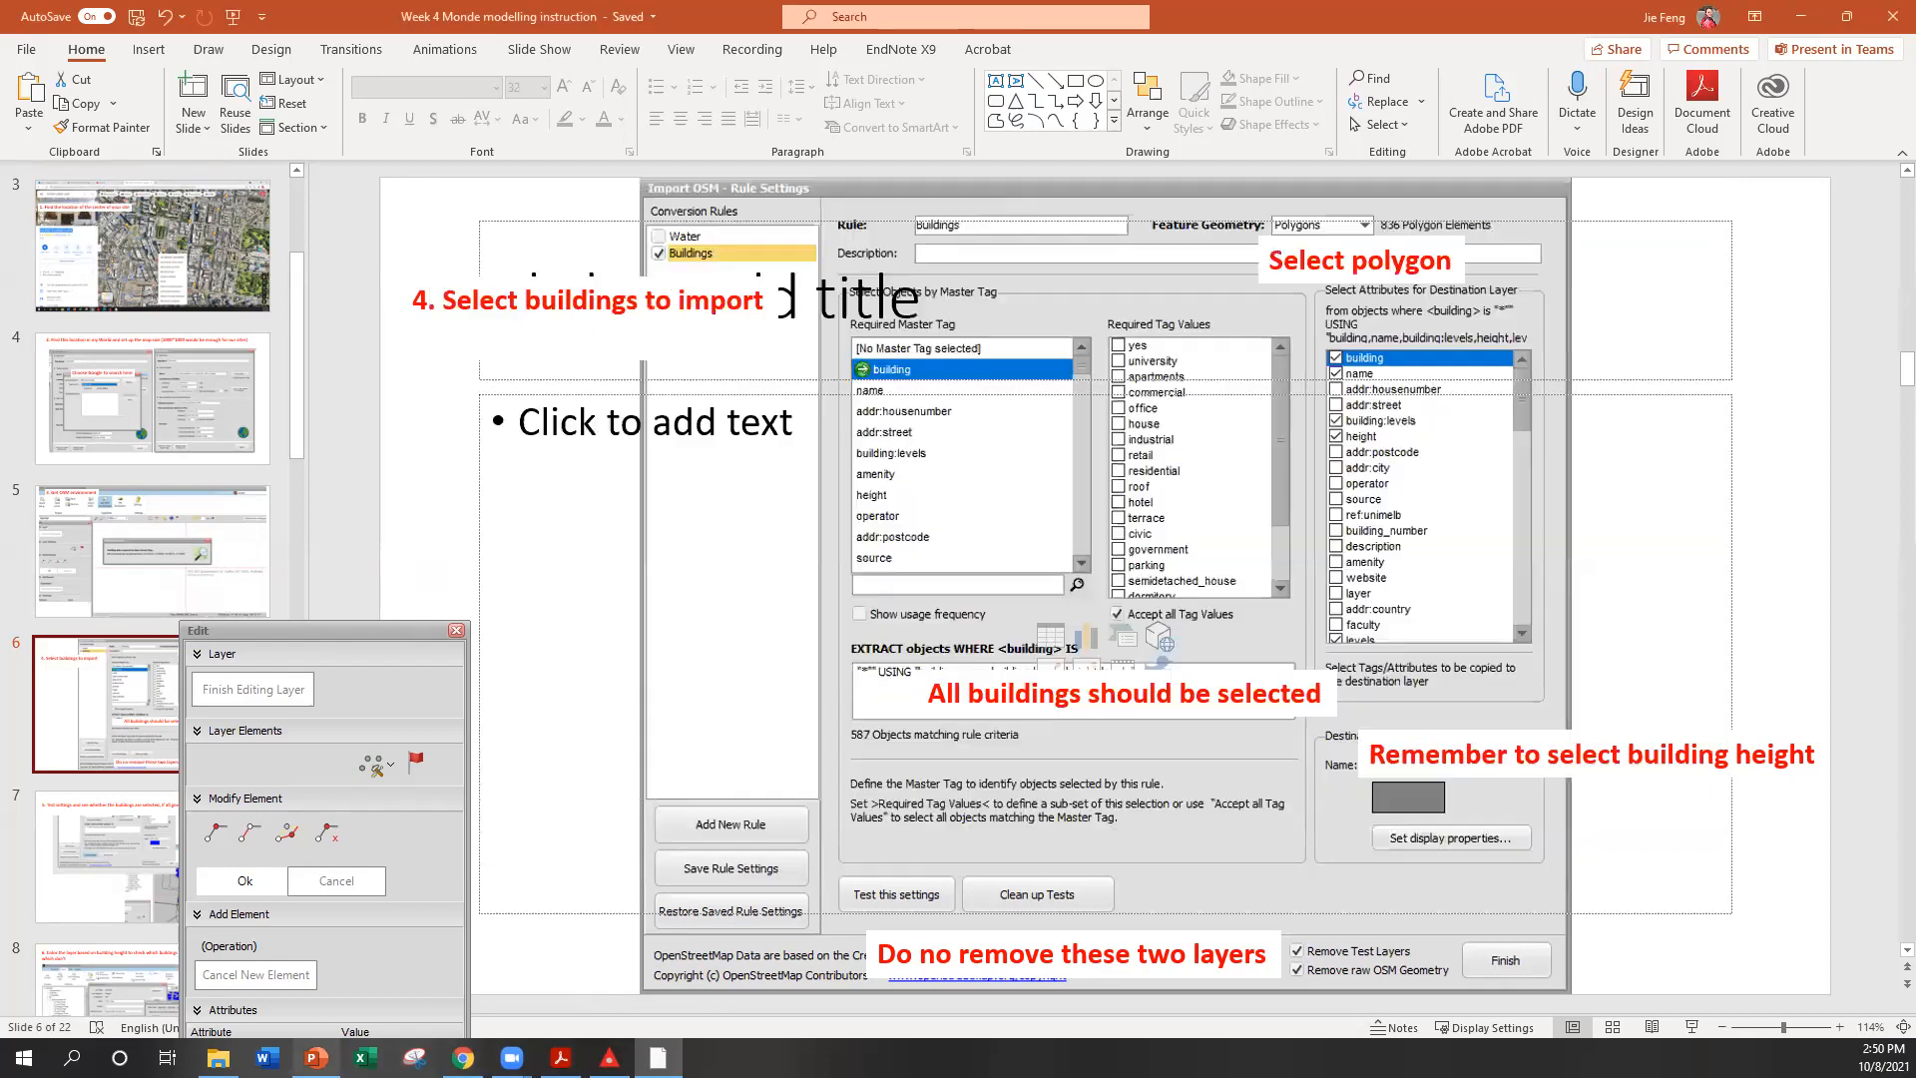
click(429, 529)
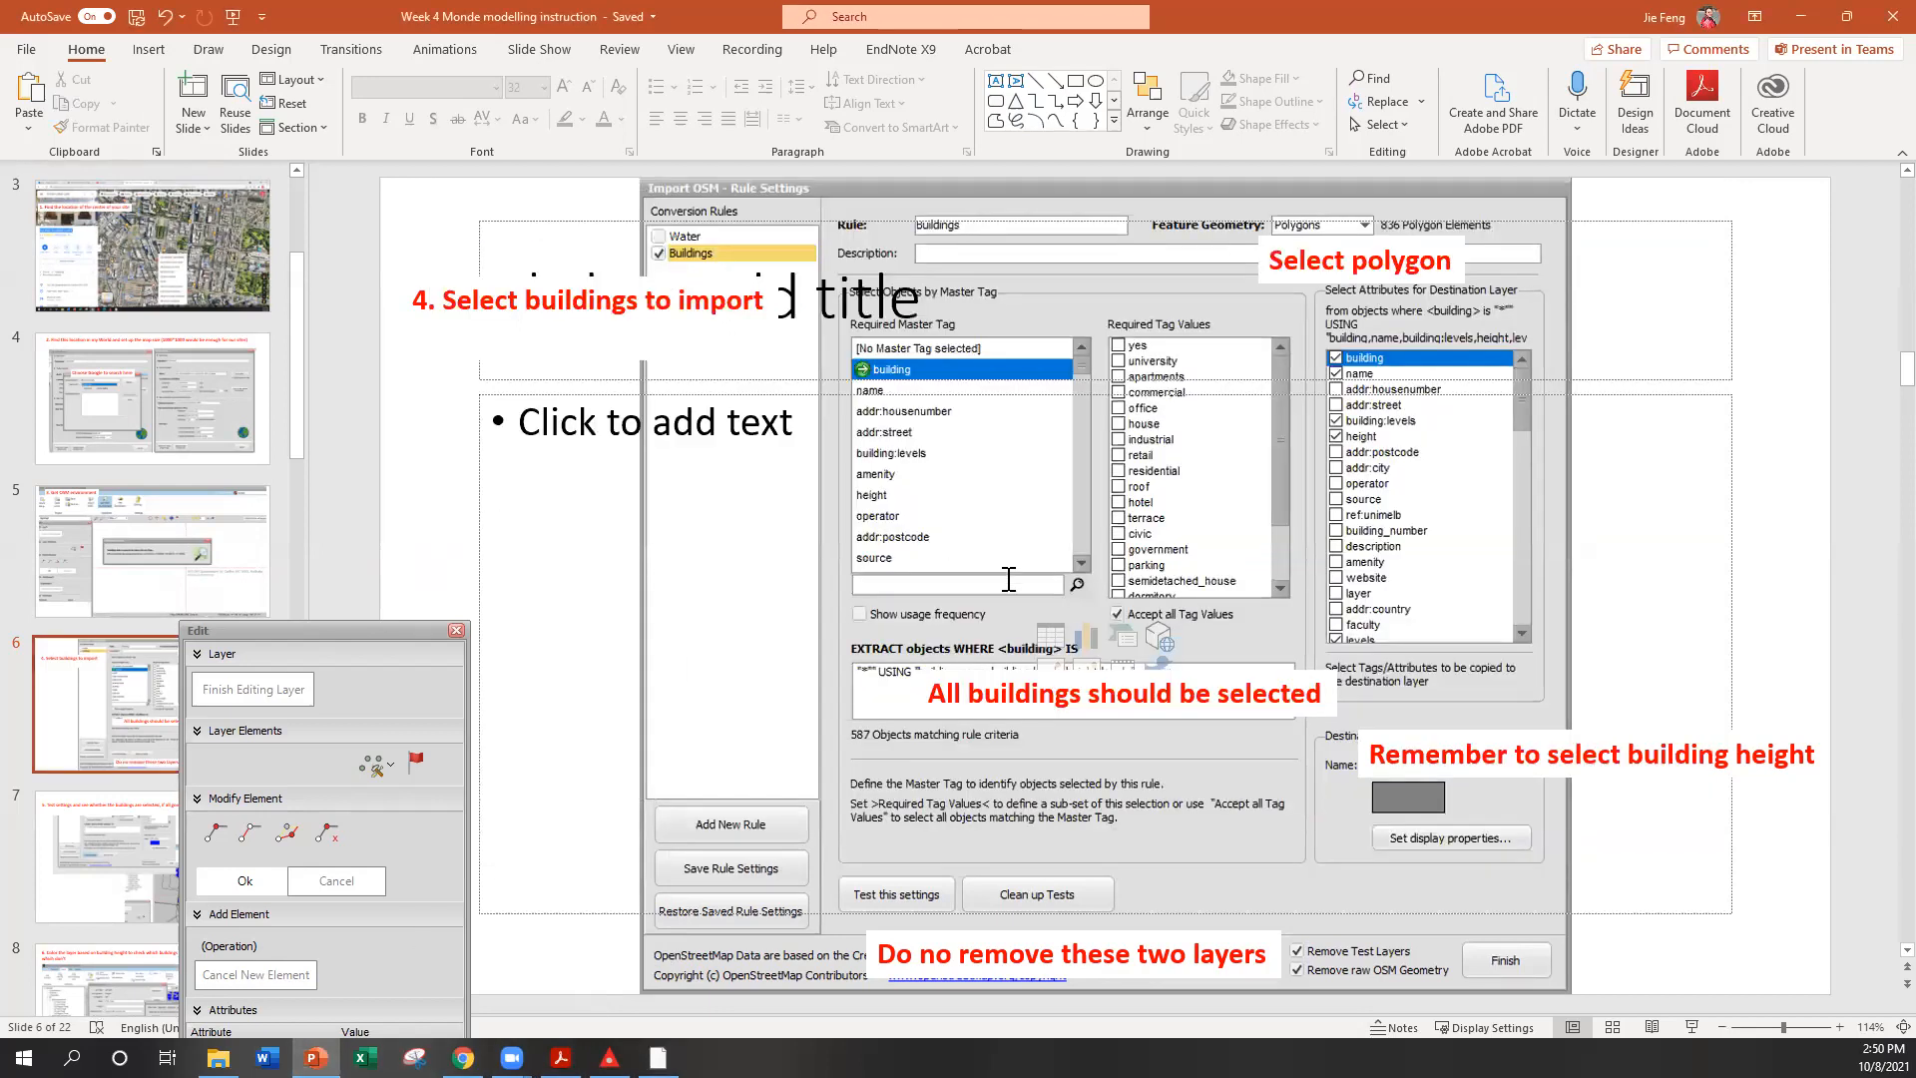
scroll(1009, 579, down, 1)
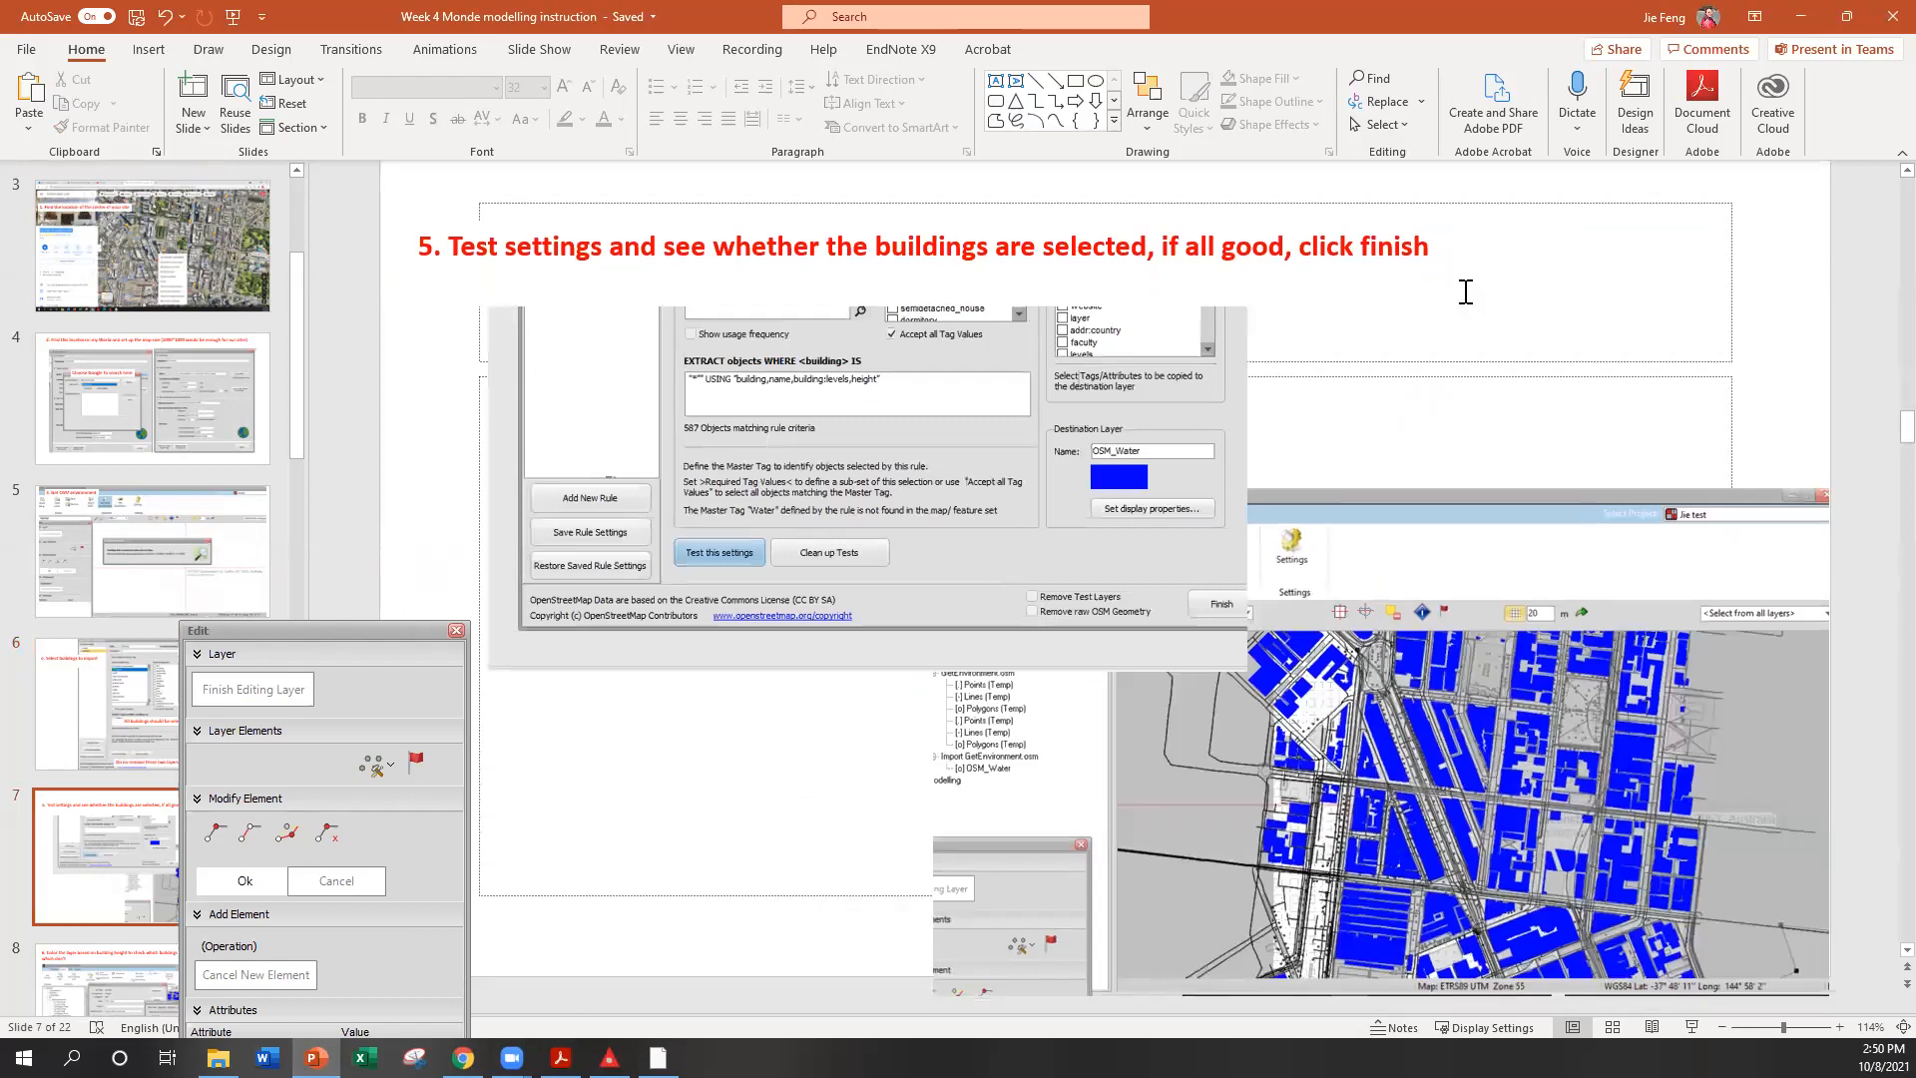
click(1801, 16)
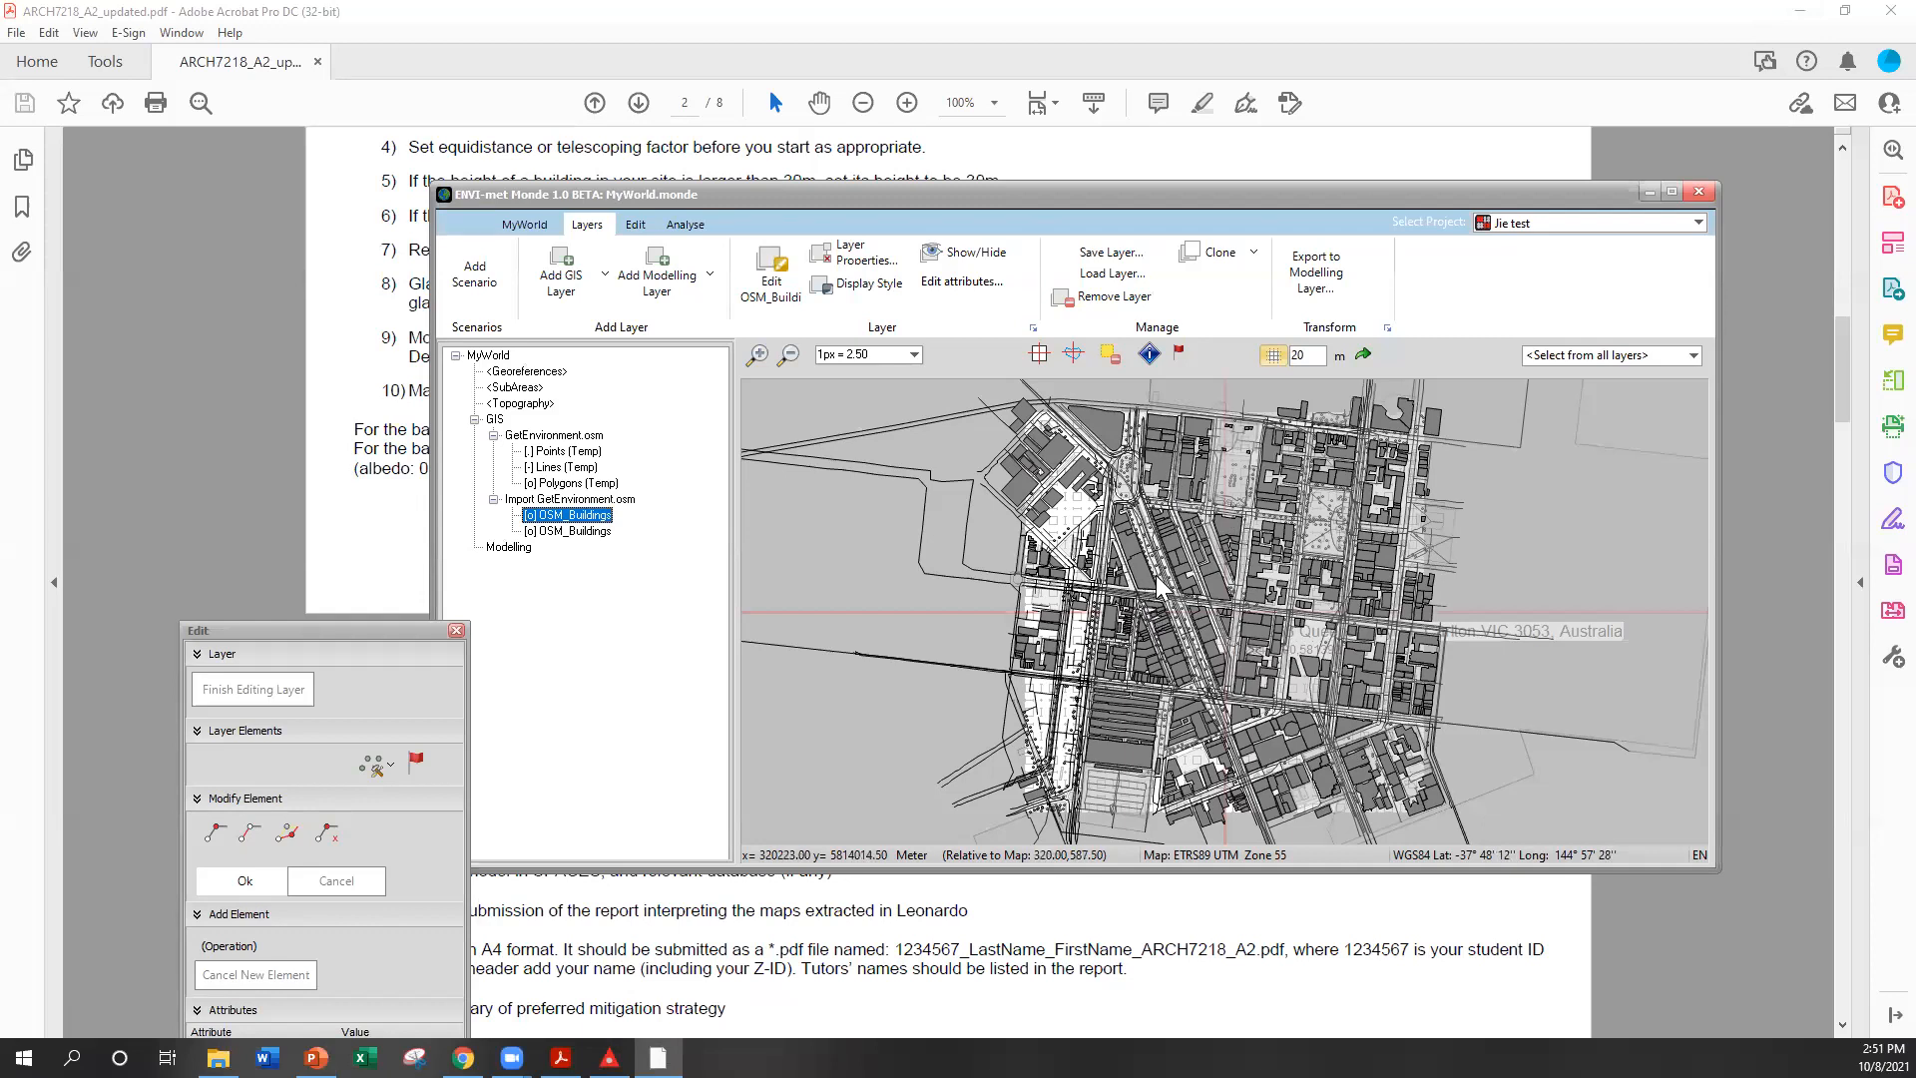
click(1671, 190)
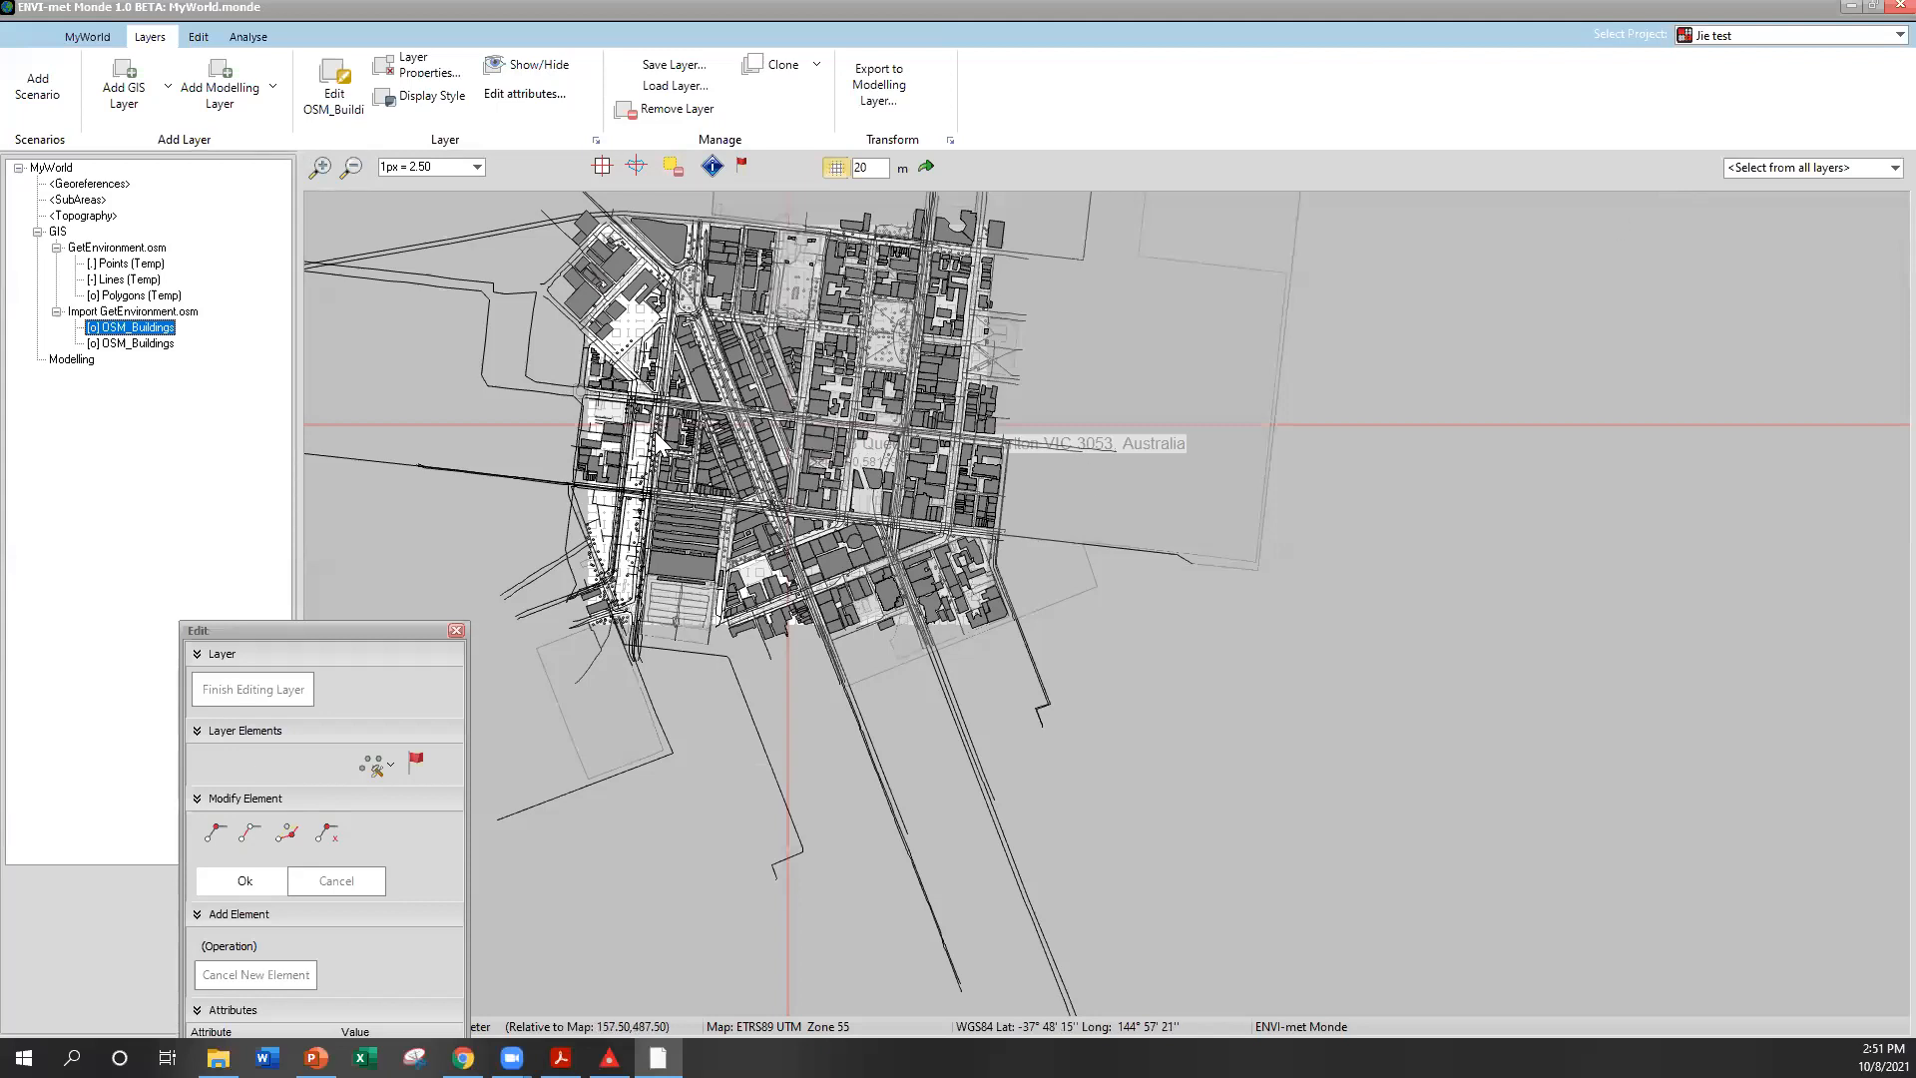
Color the first OSM_Buildings layer by value using the height attribute, and hide the second OSM_Buildings layer
right_click(167, 330)
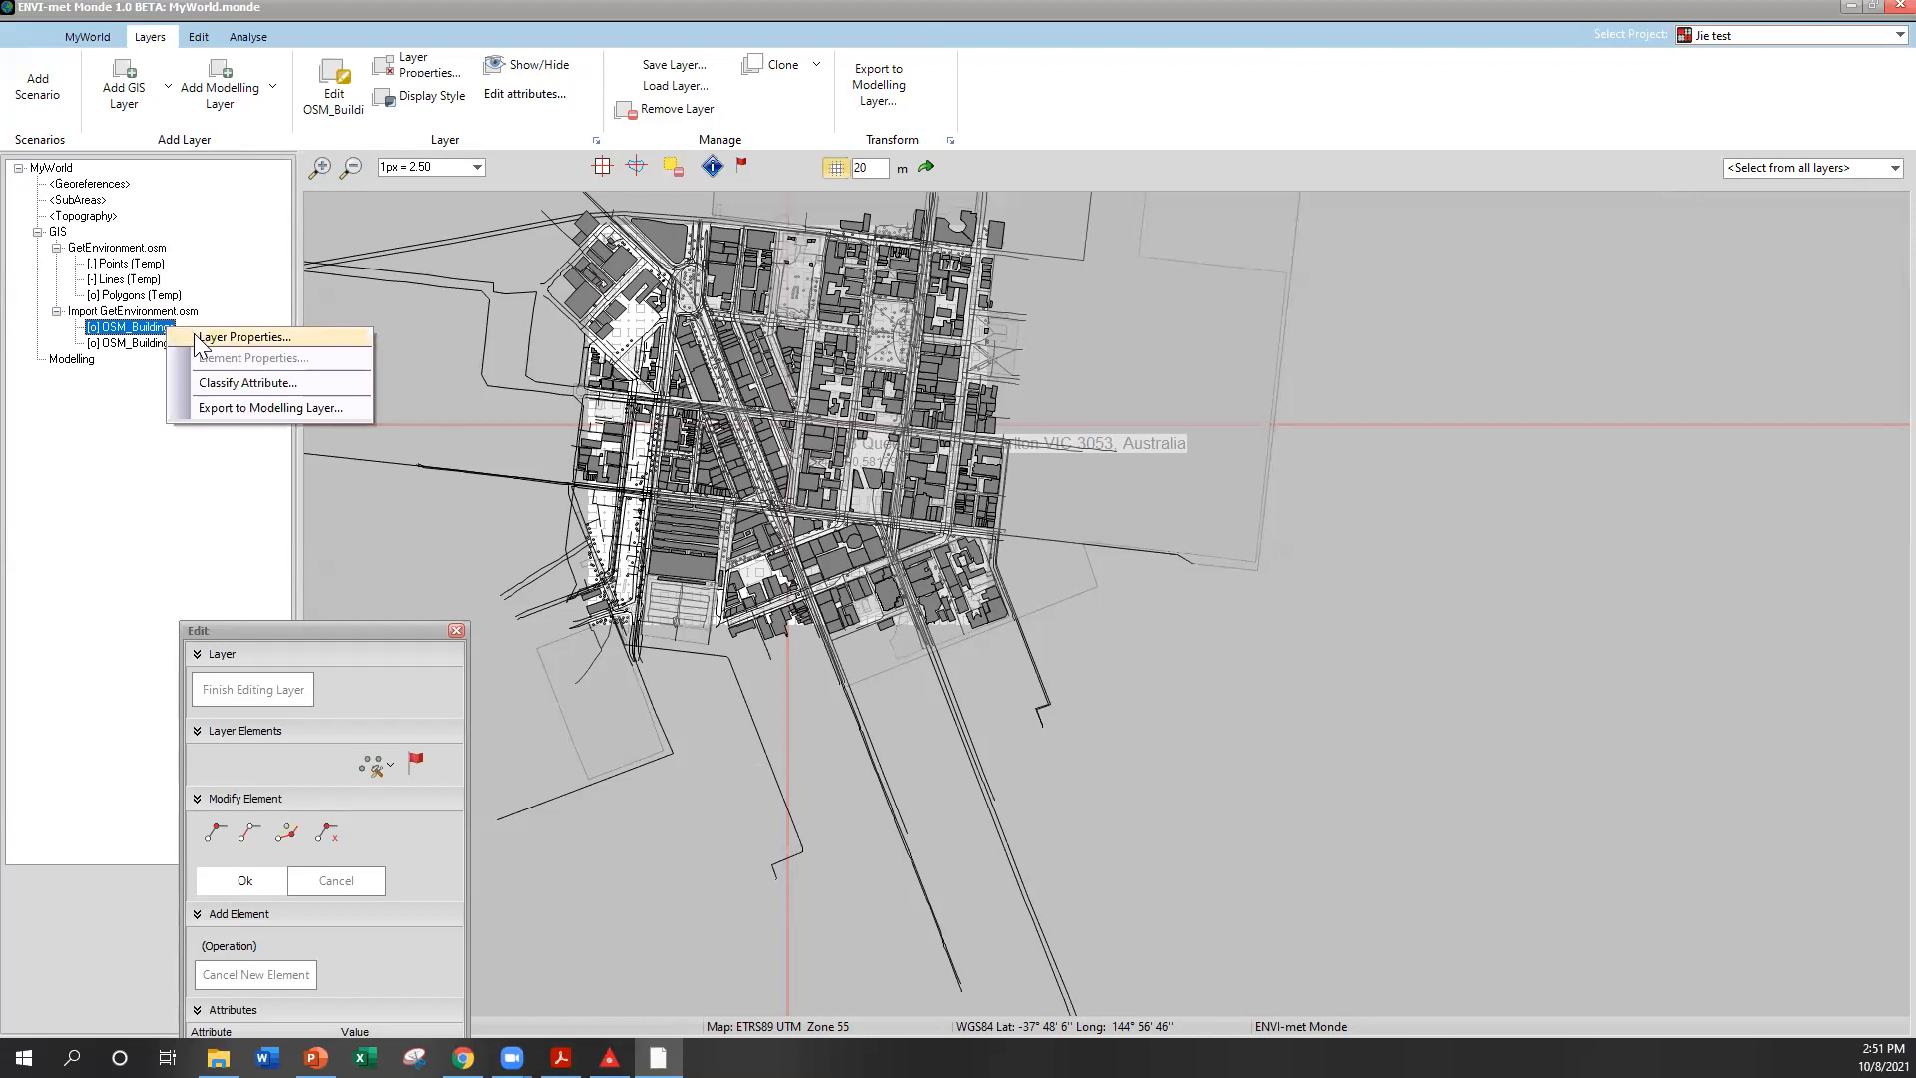
click(194, 335)
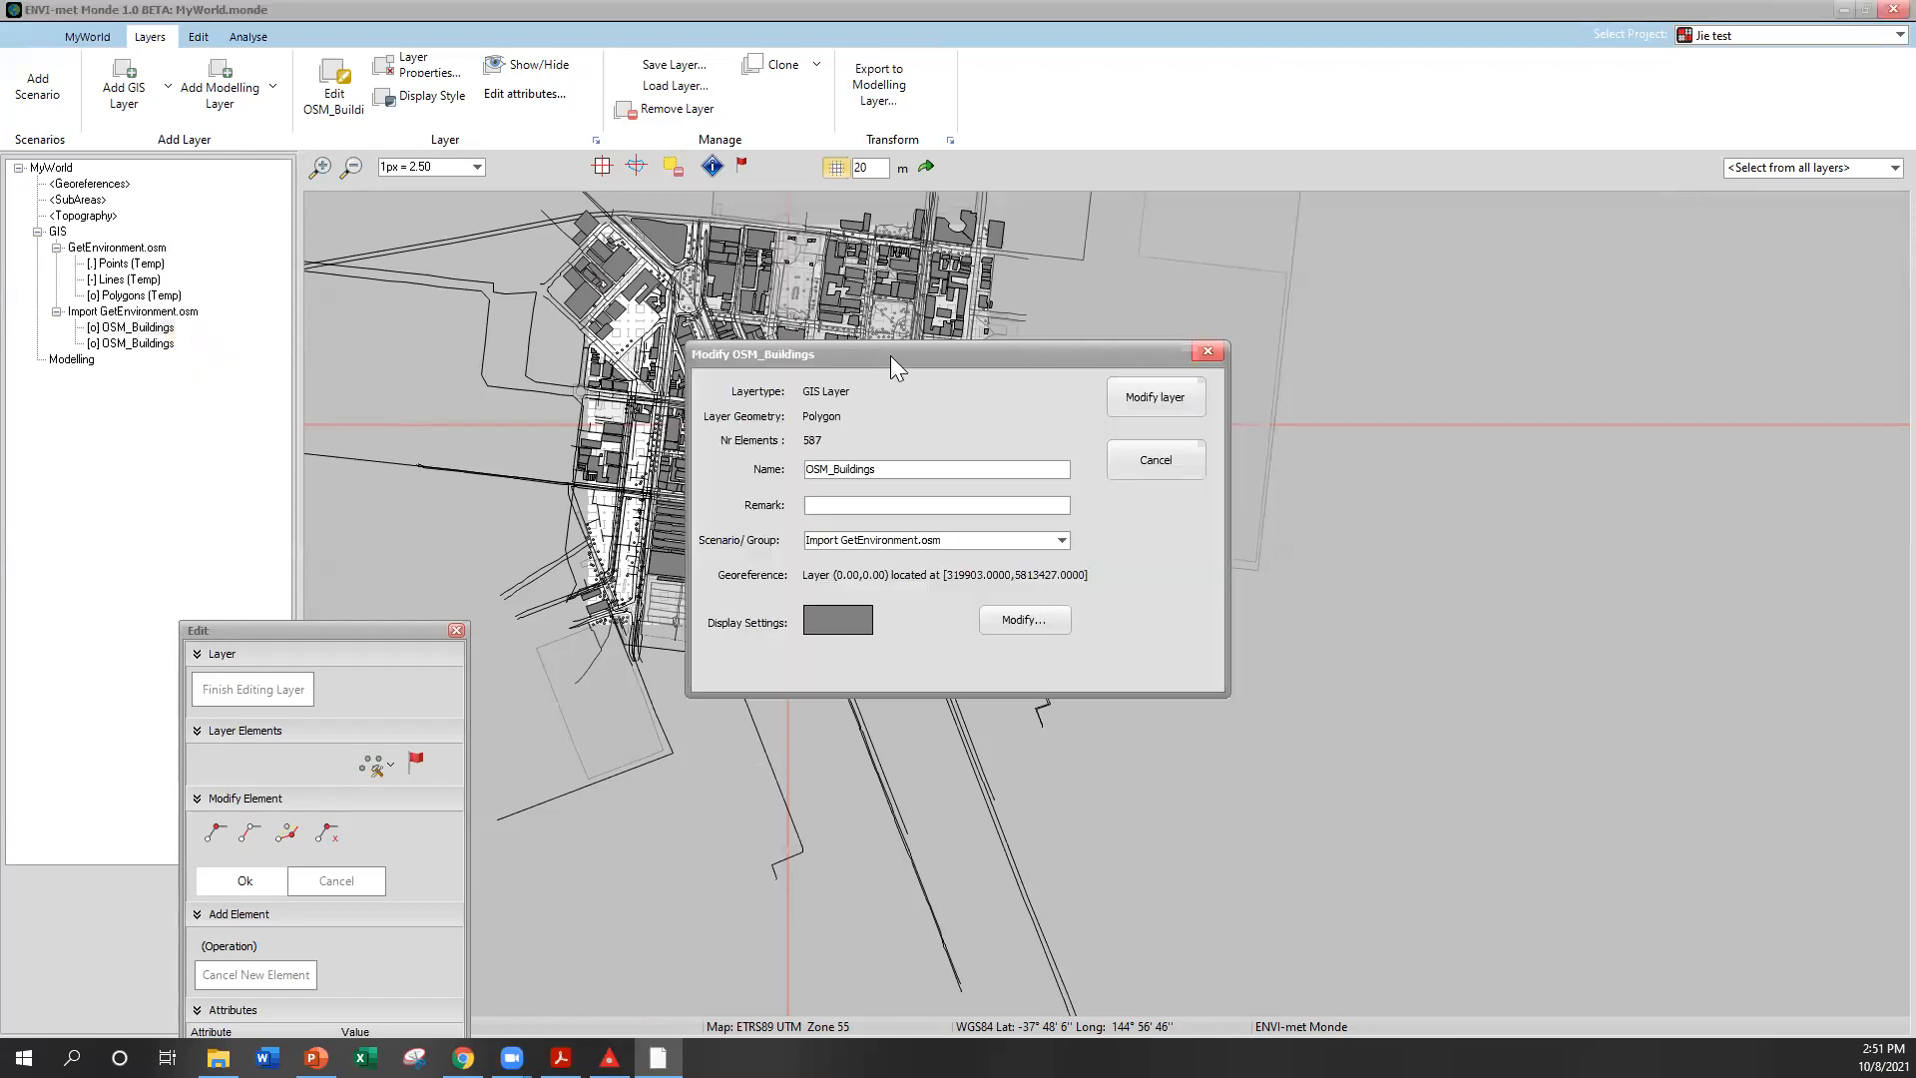
drag(909, 362, 1281, 373)
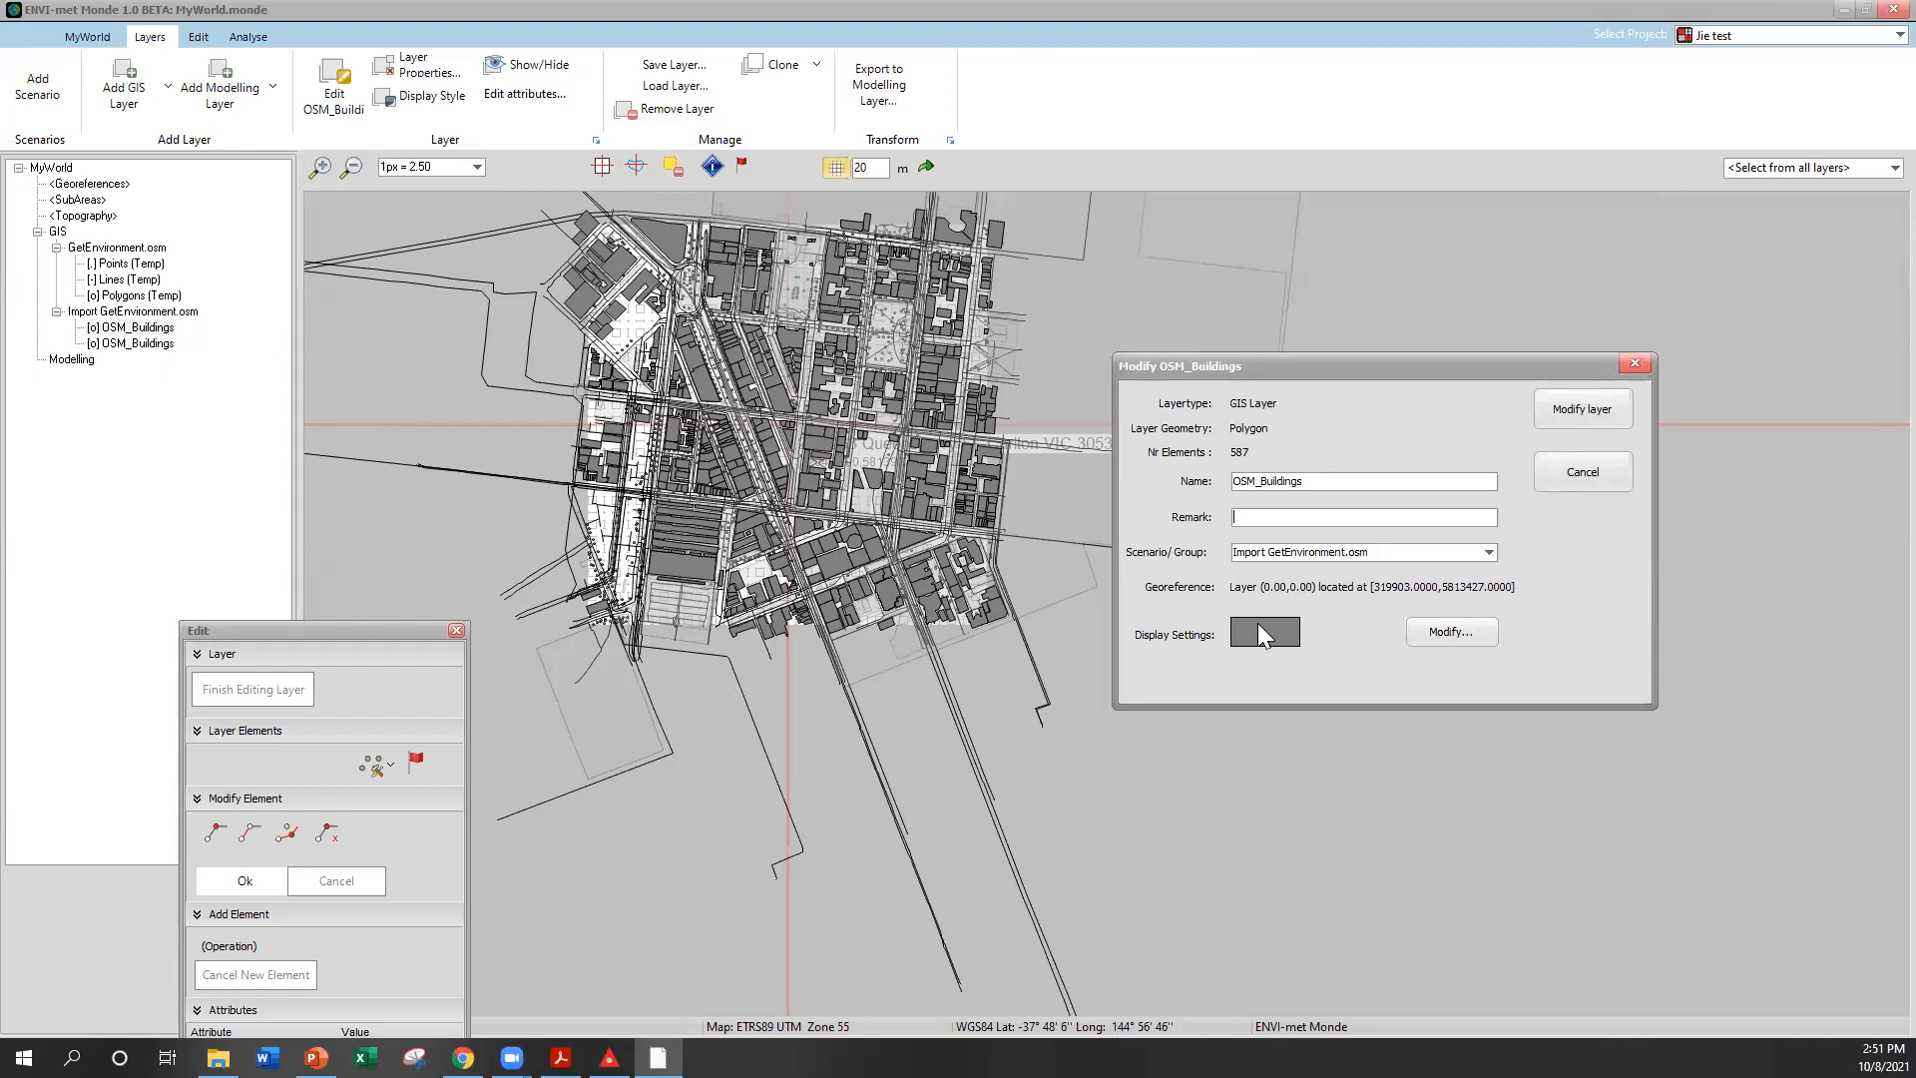
click(1438, 649)
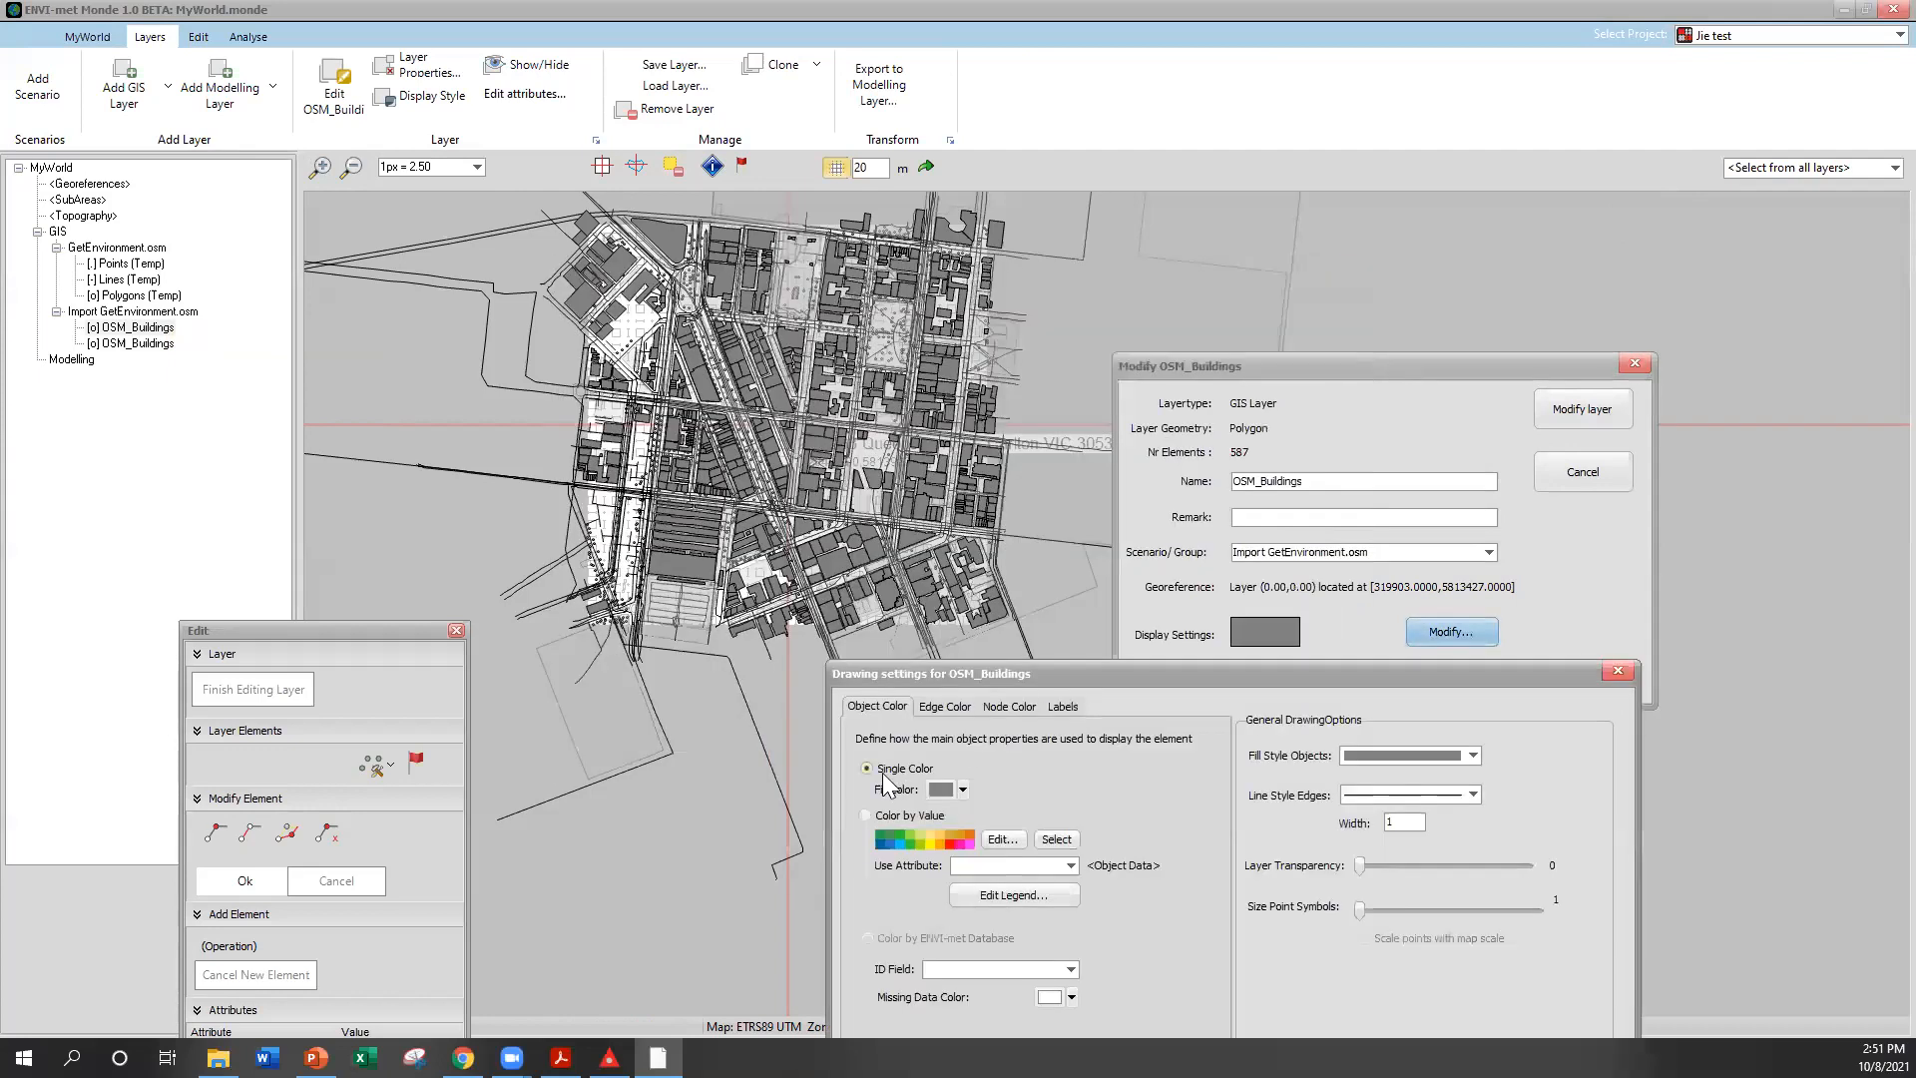
click(866, 816)
click(1020, 862)
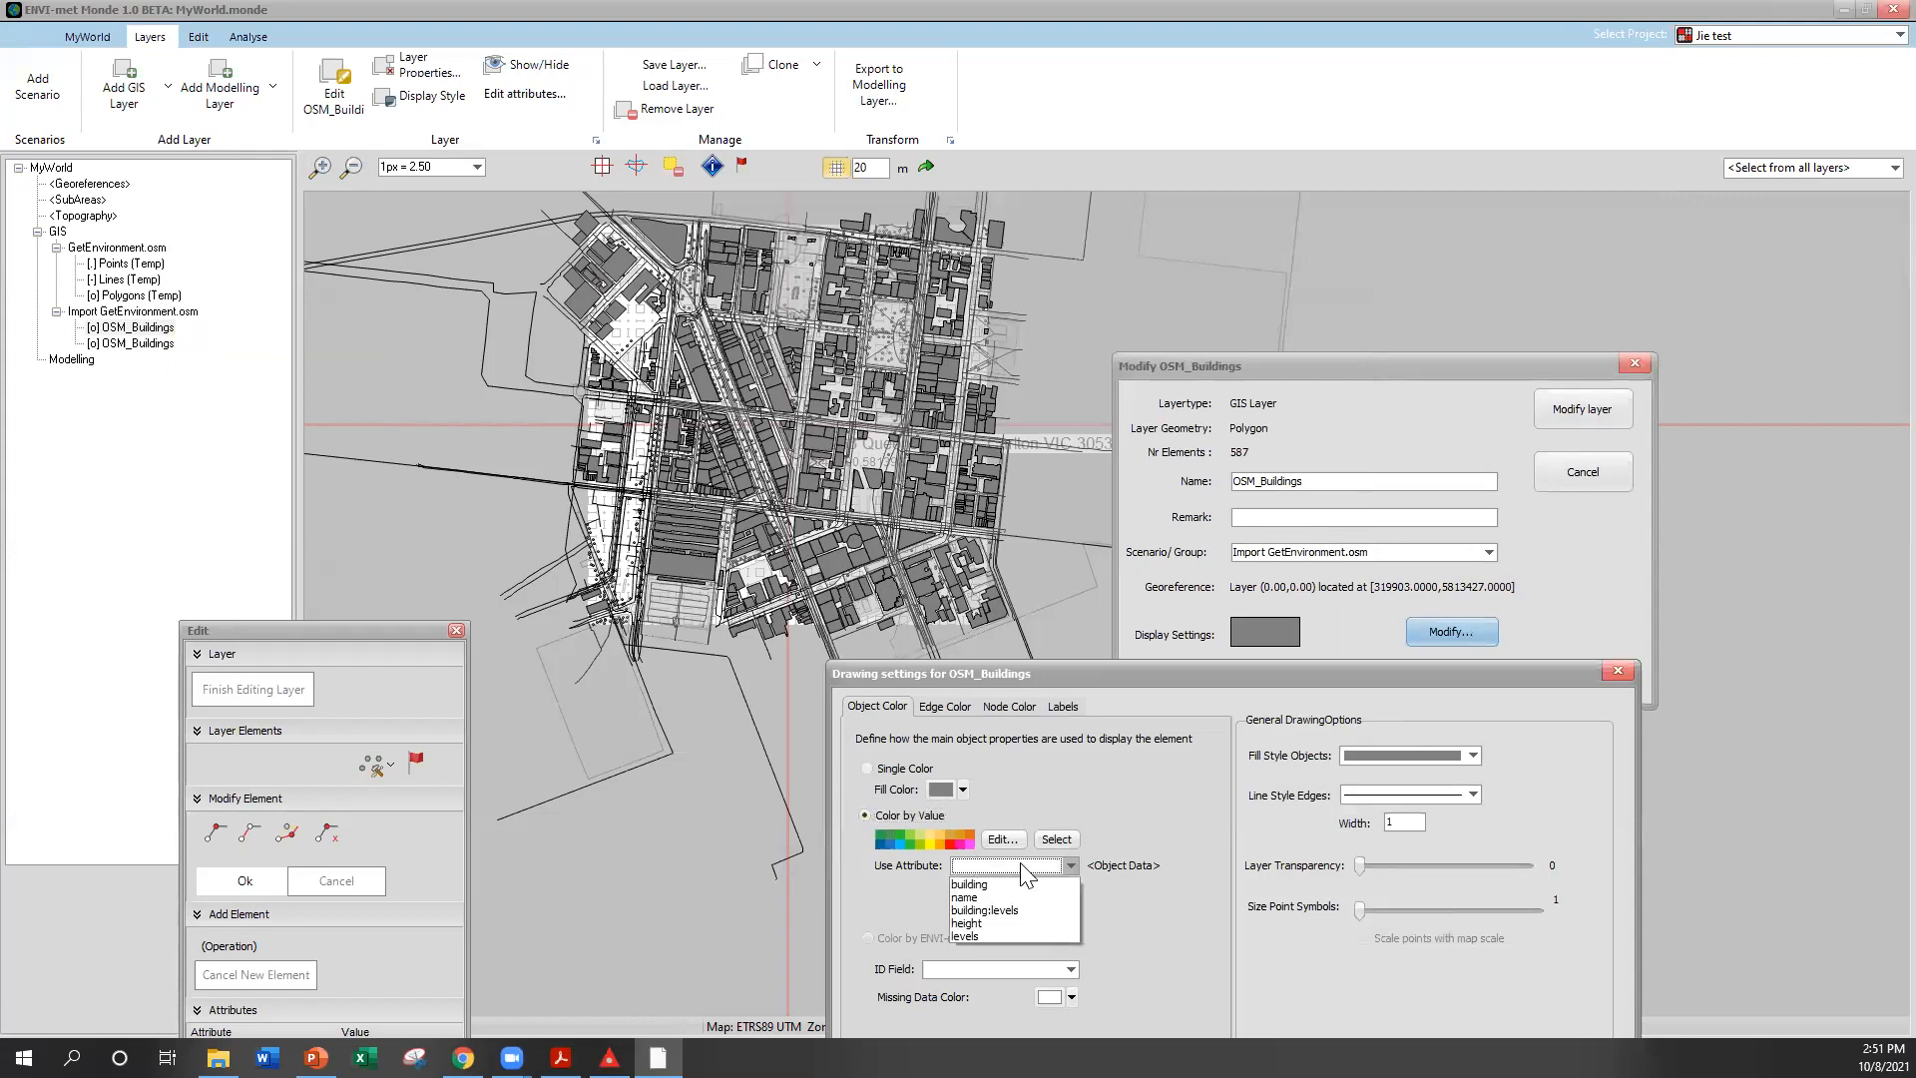
click(982, 925)
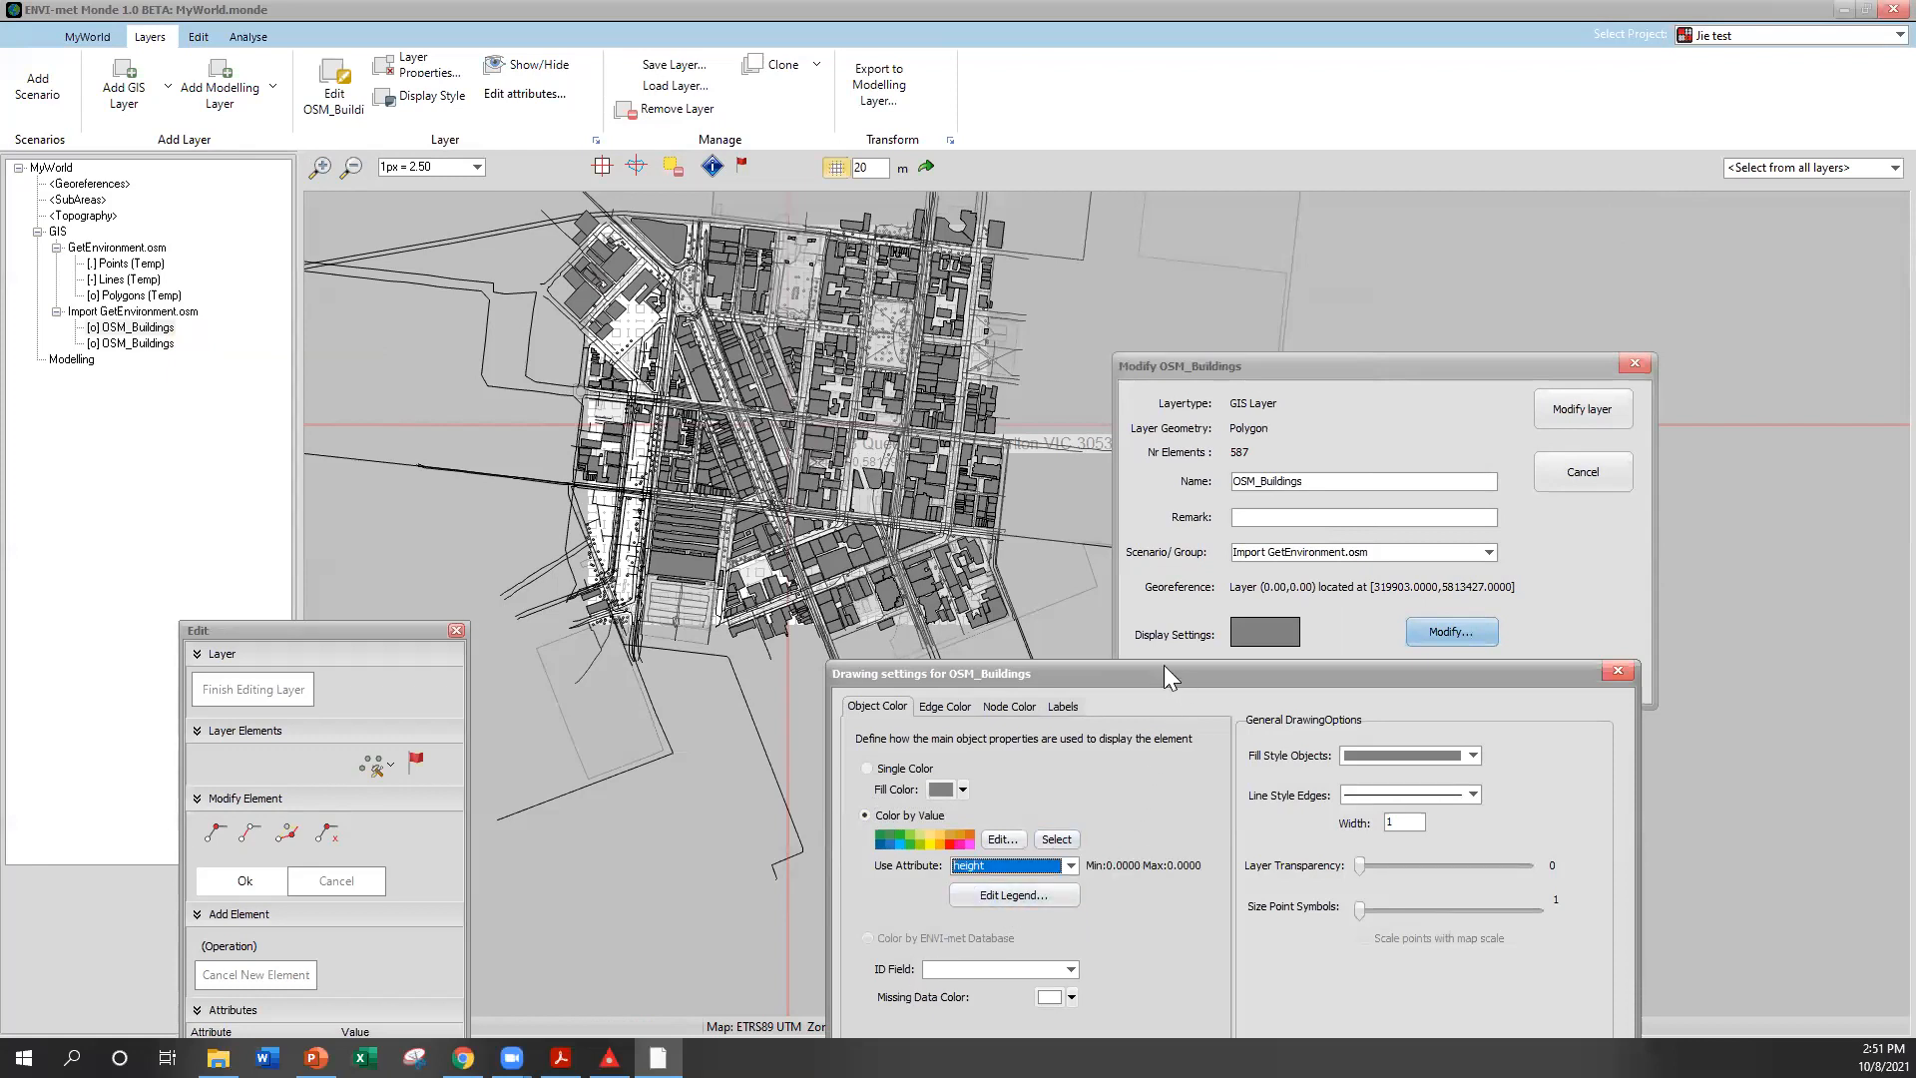
drag(1165, 666, 800, 300)
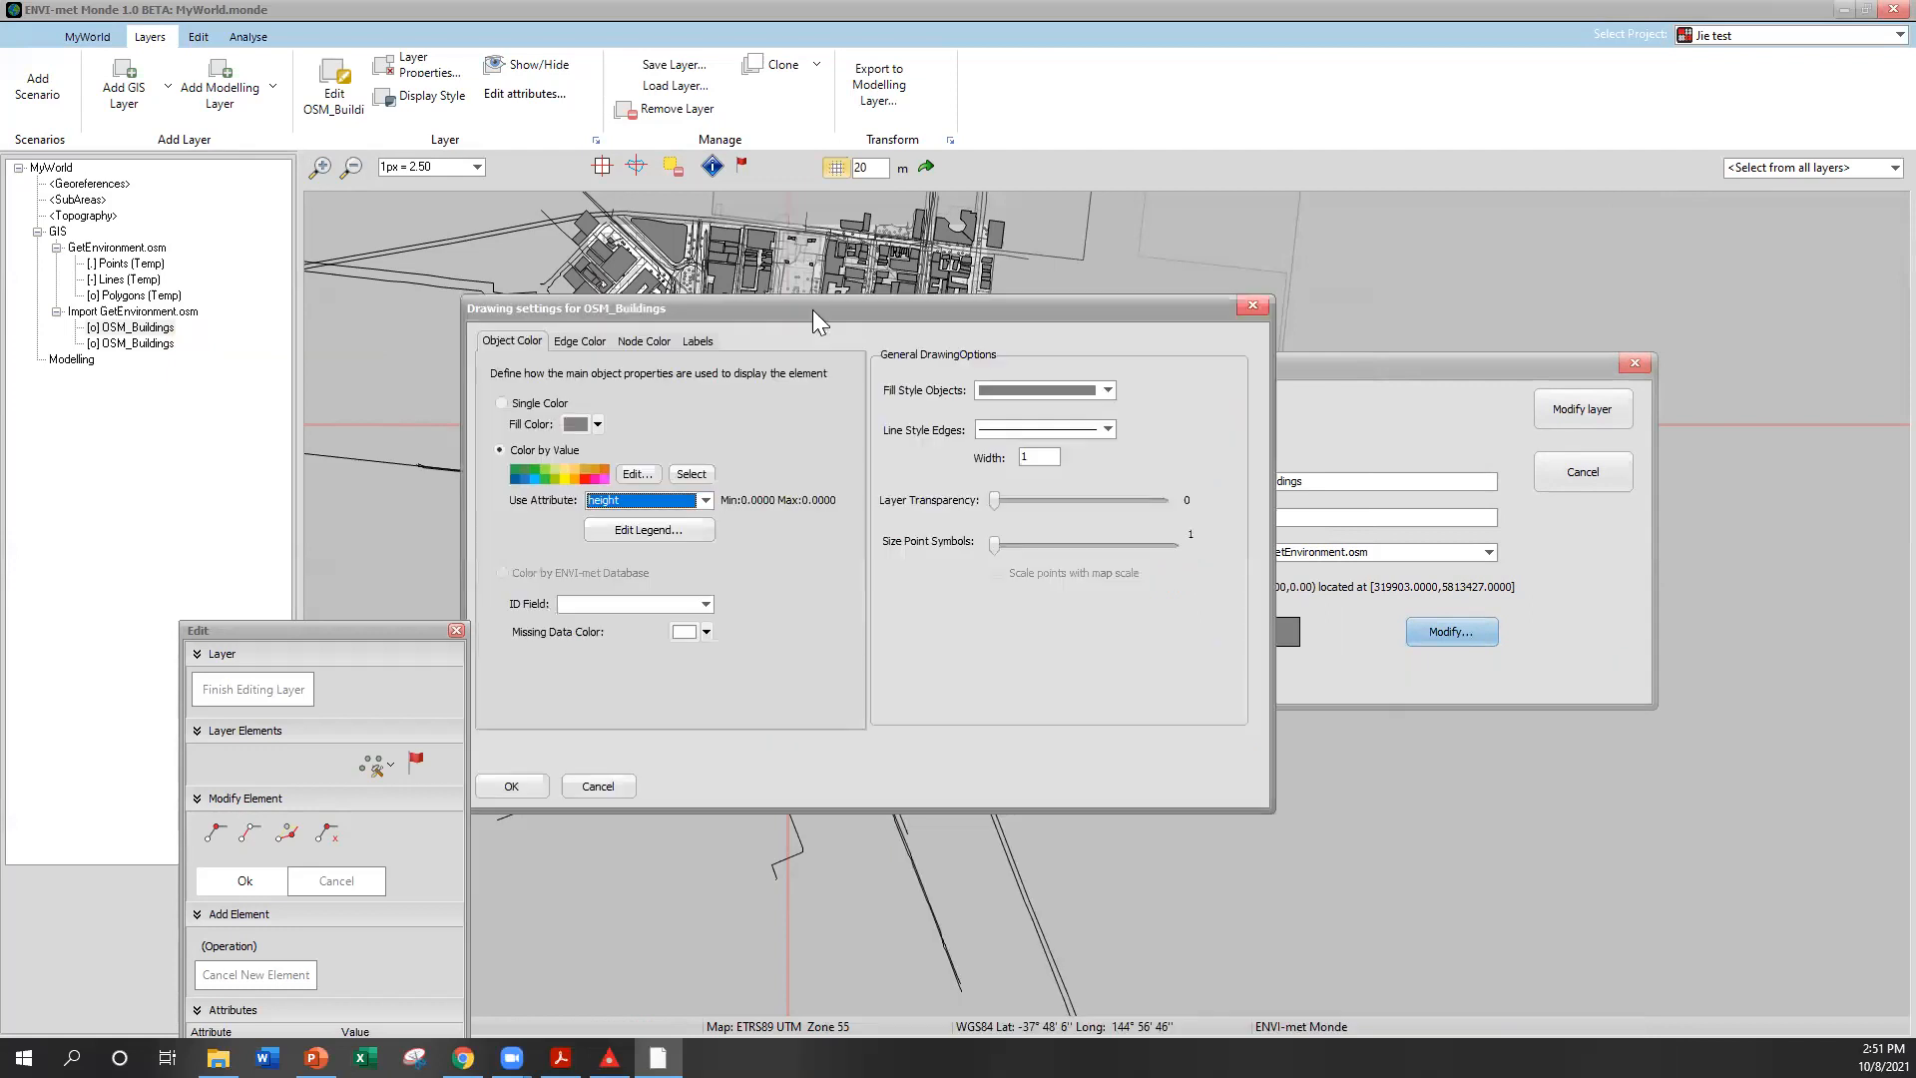
click(511, 786)
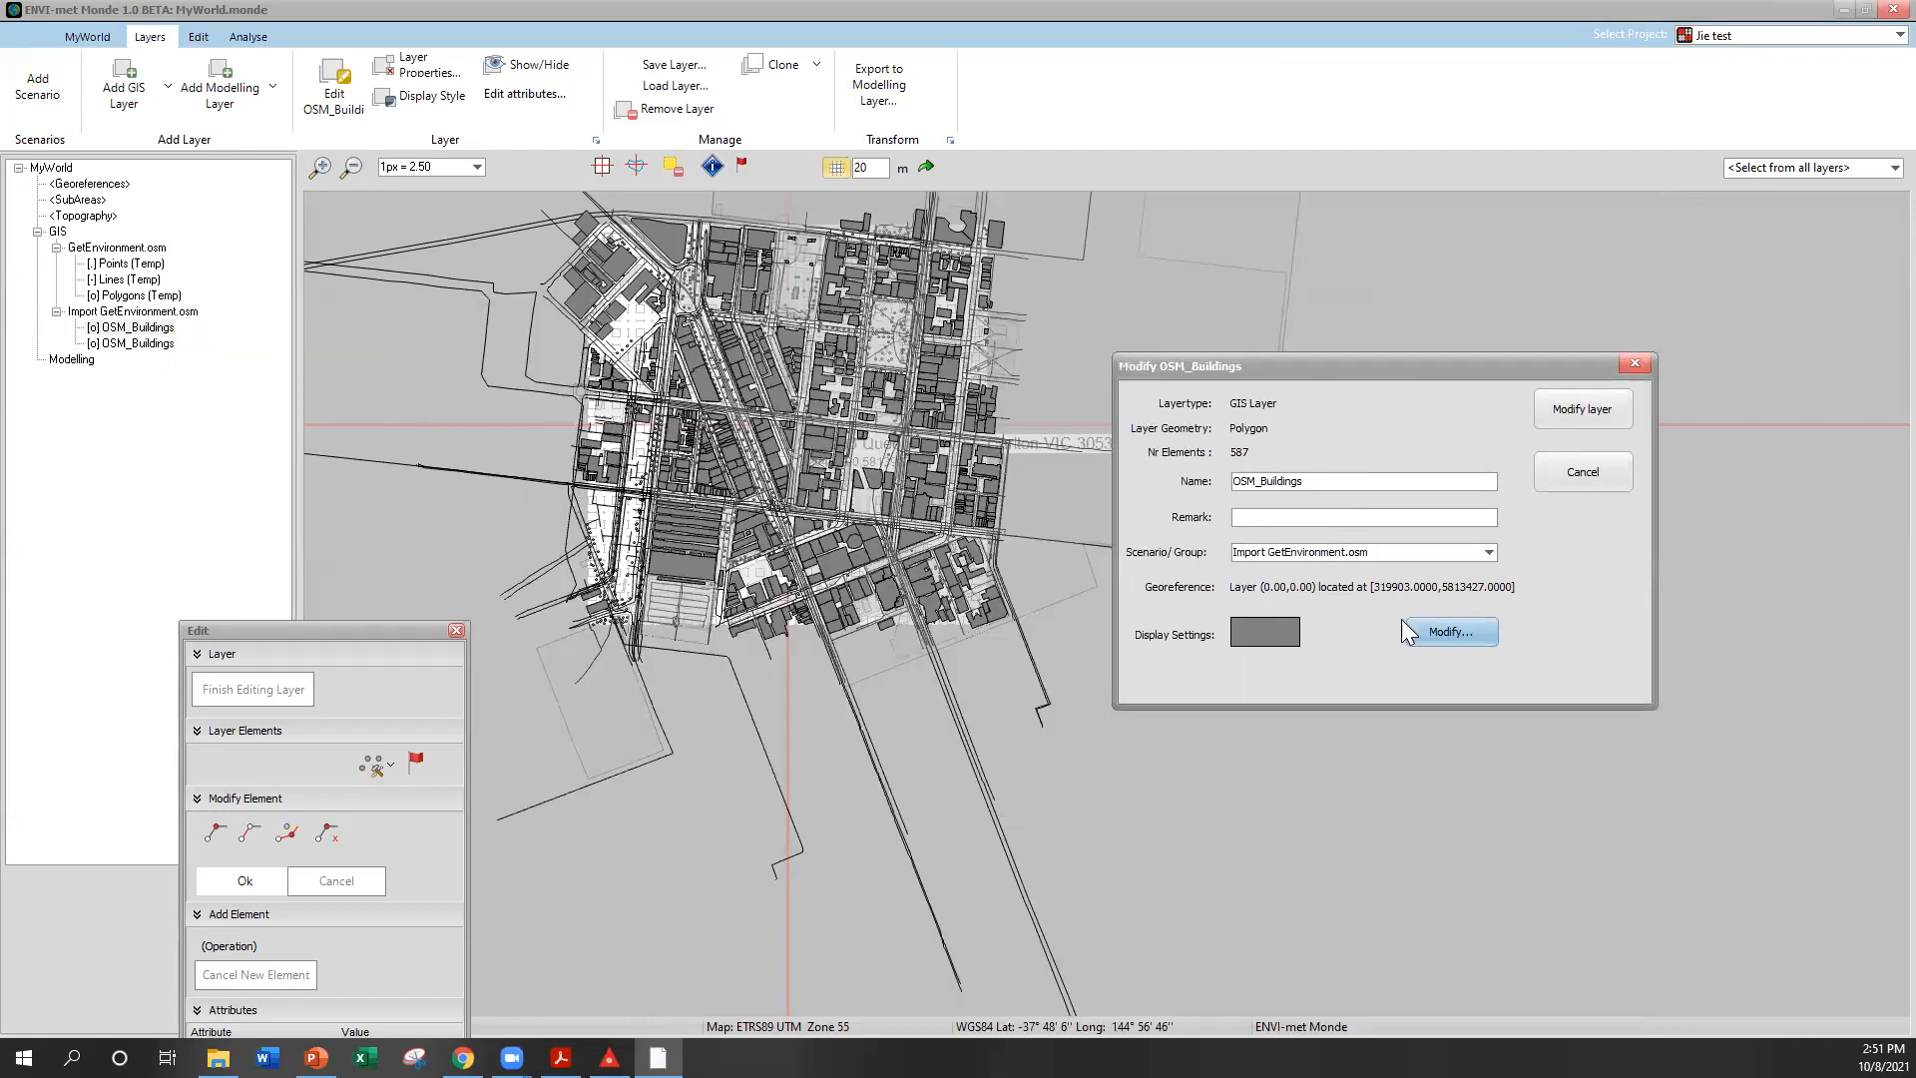
click(1581, 419)
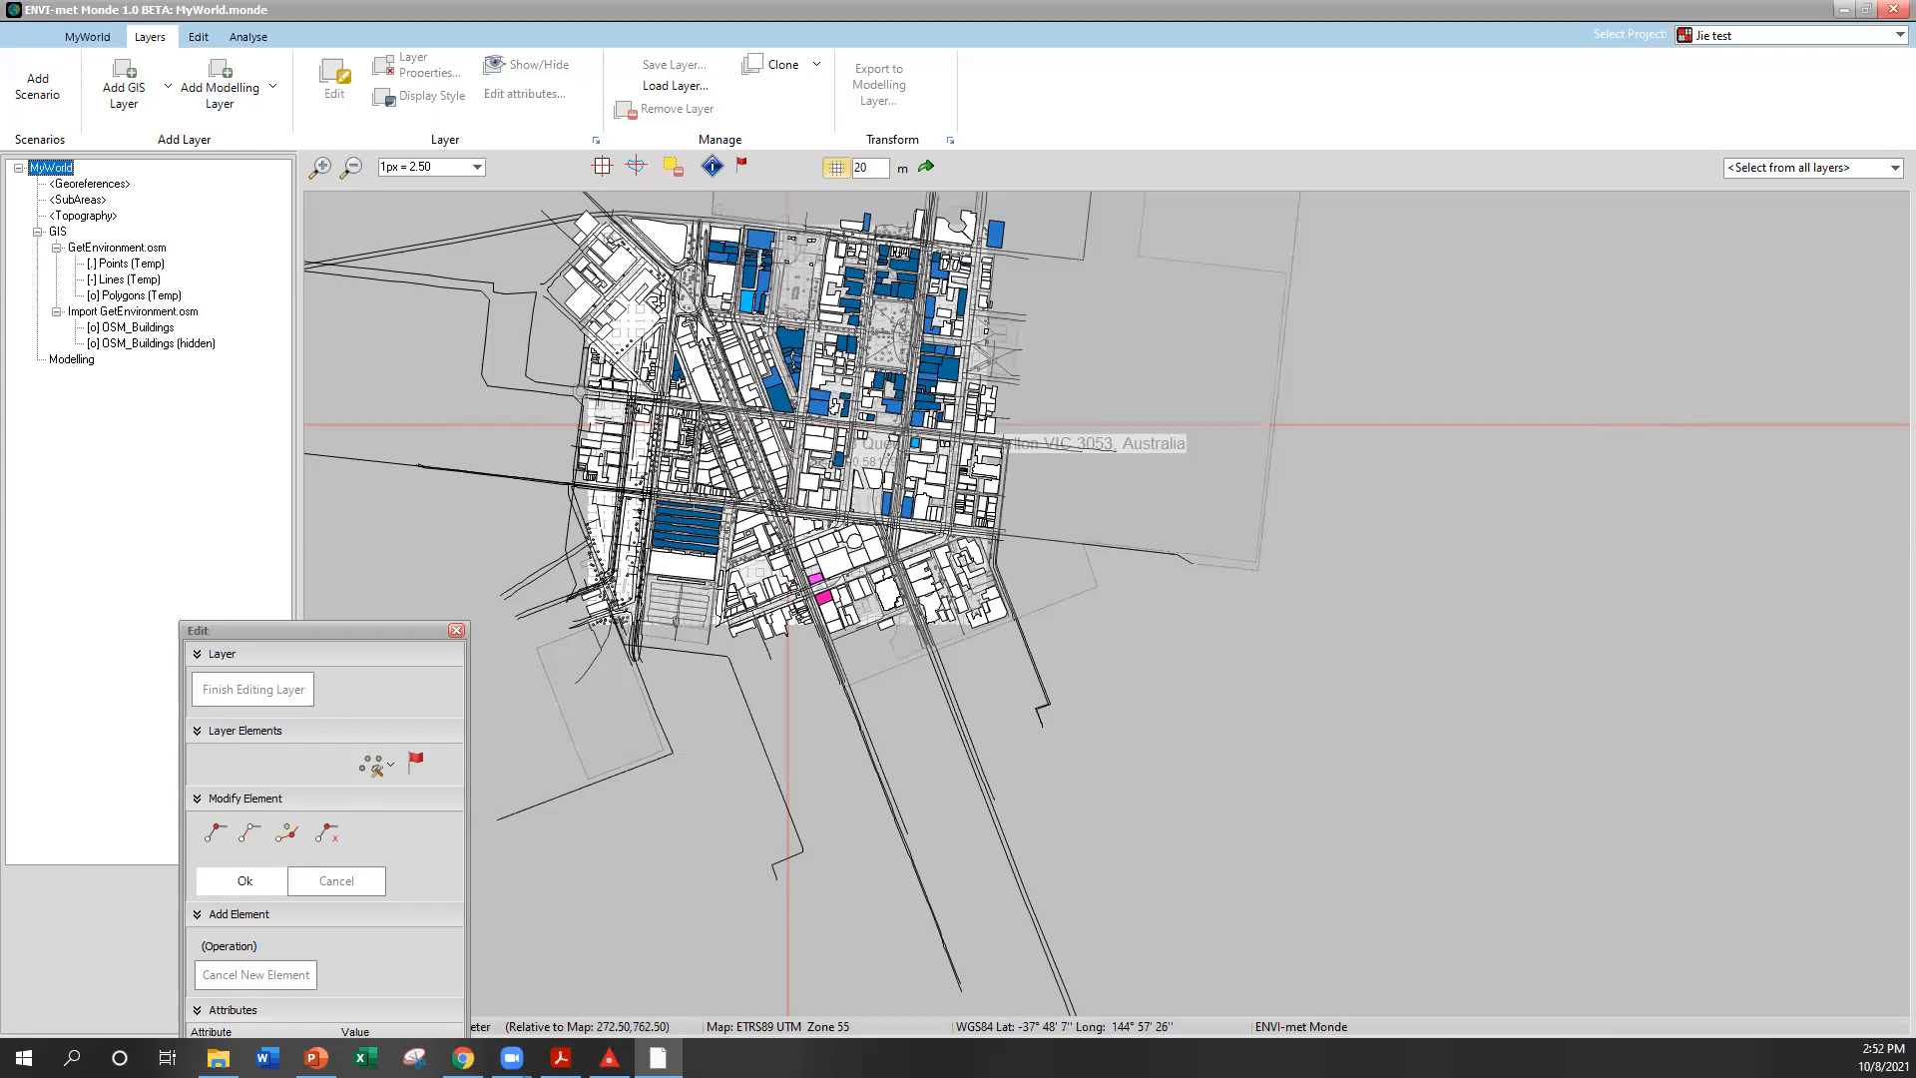
Examine the height-colored and uncolored buildings across the site map at closer zoom
click(323, 161)
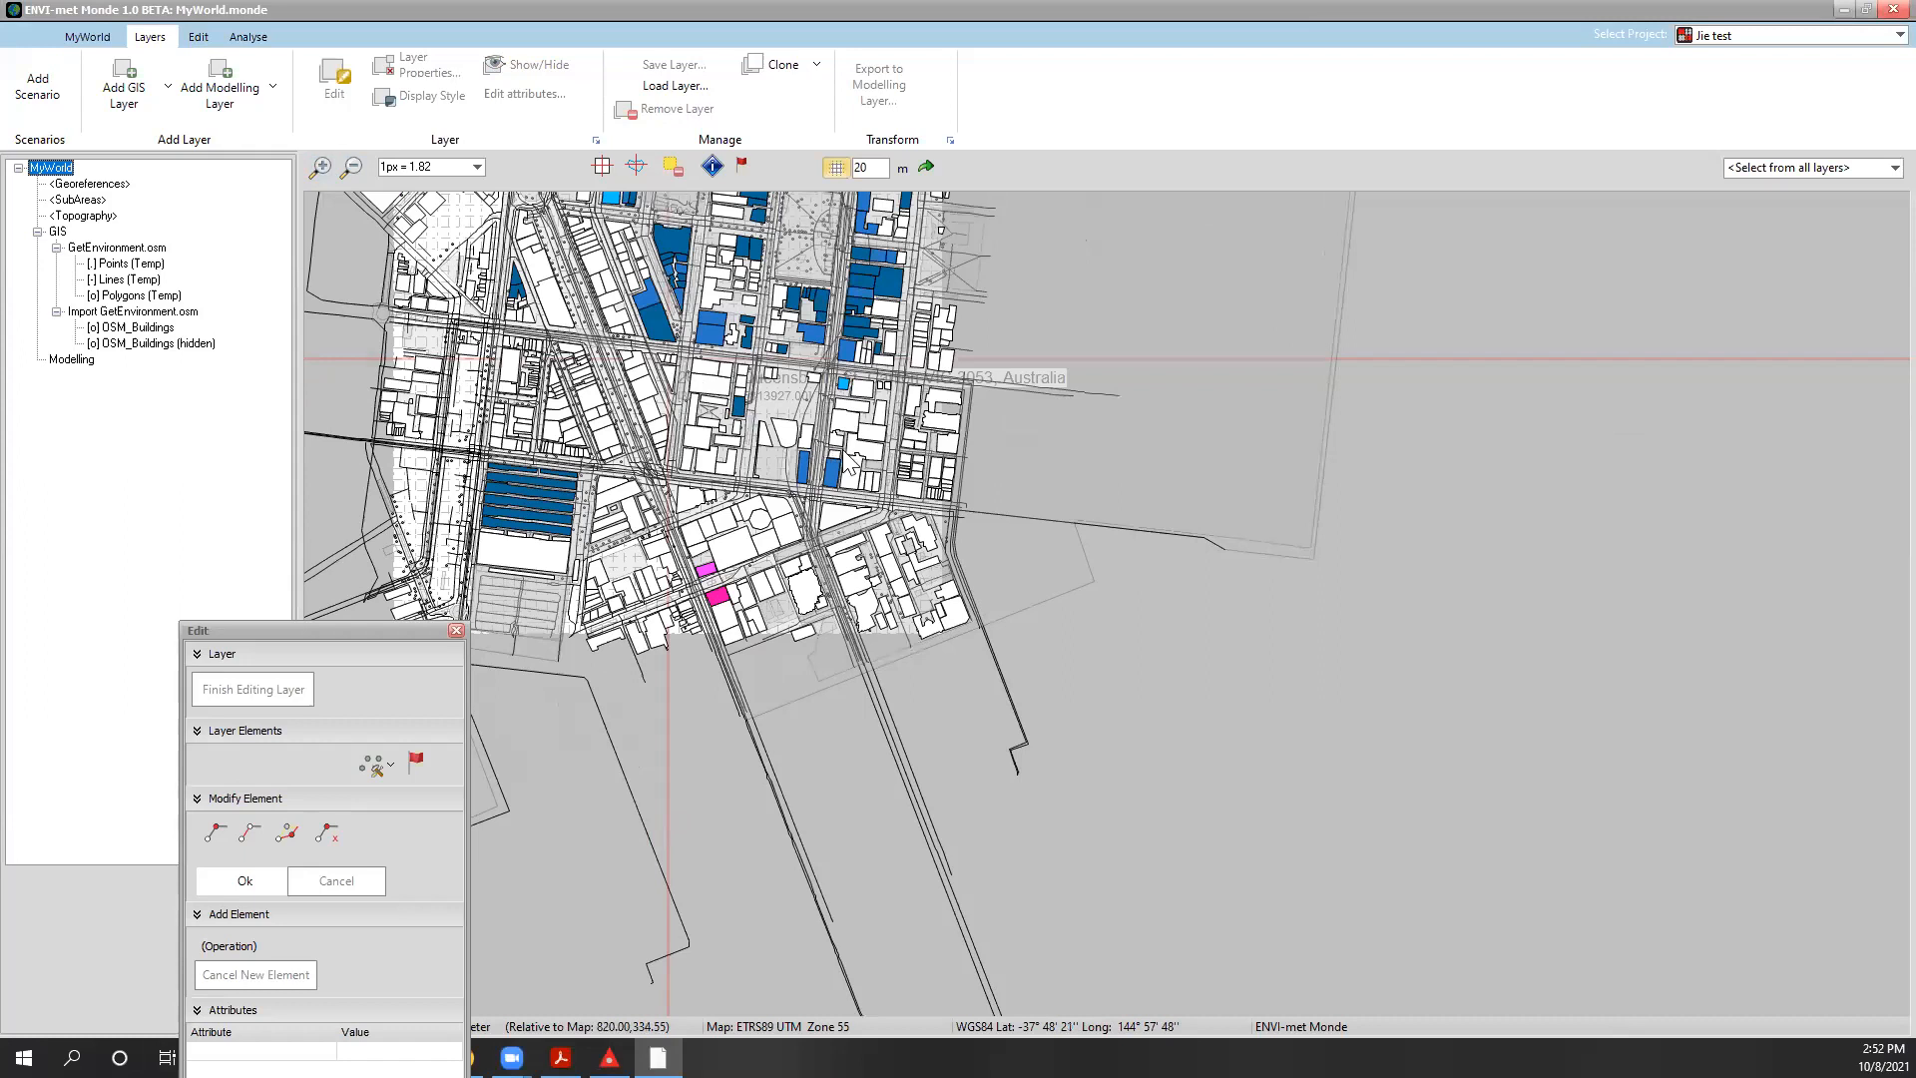
drag(992, 593, 1187, 790)
drag(775, 575, 944, 739)
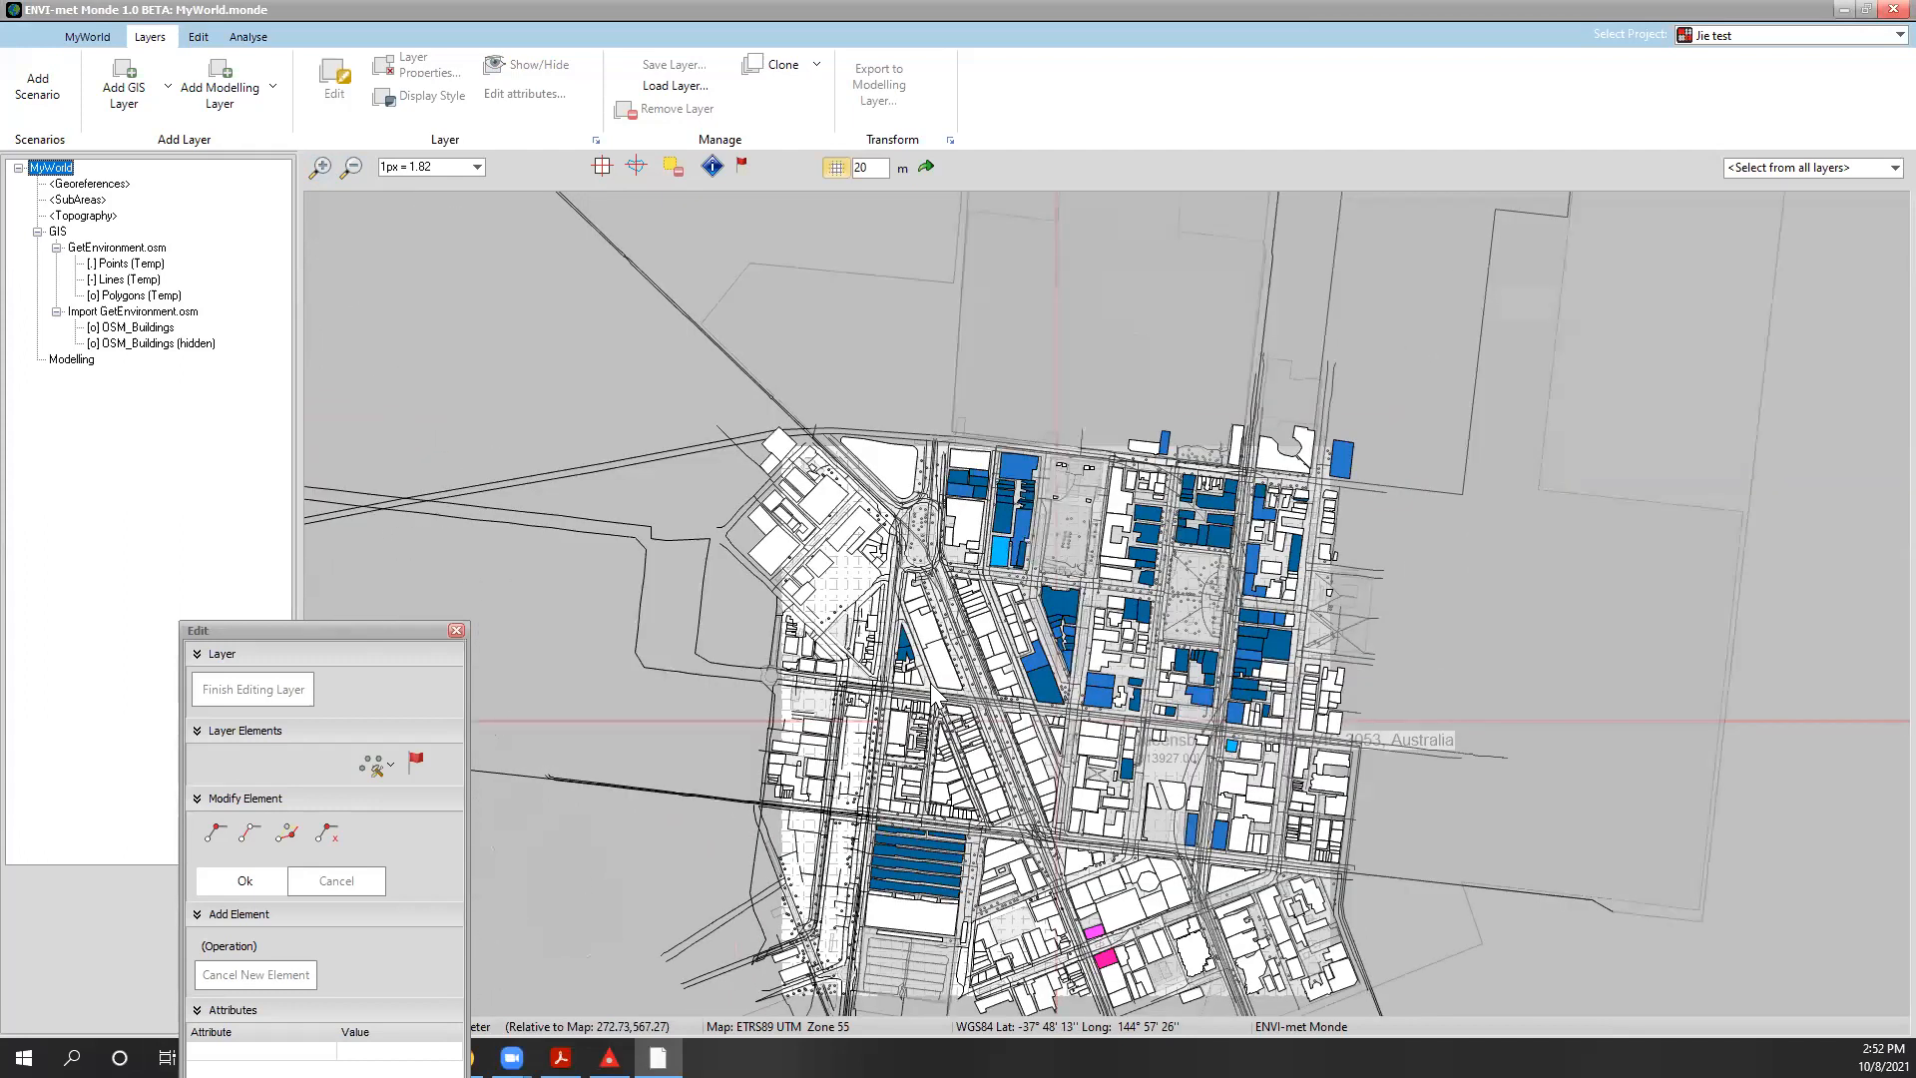
drag(1000, 667, 953, 603)
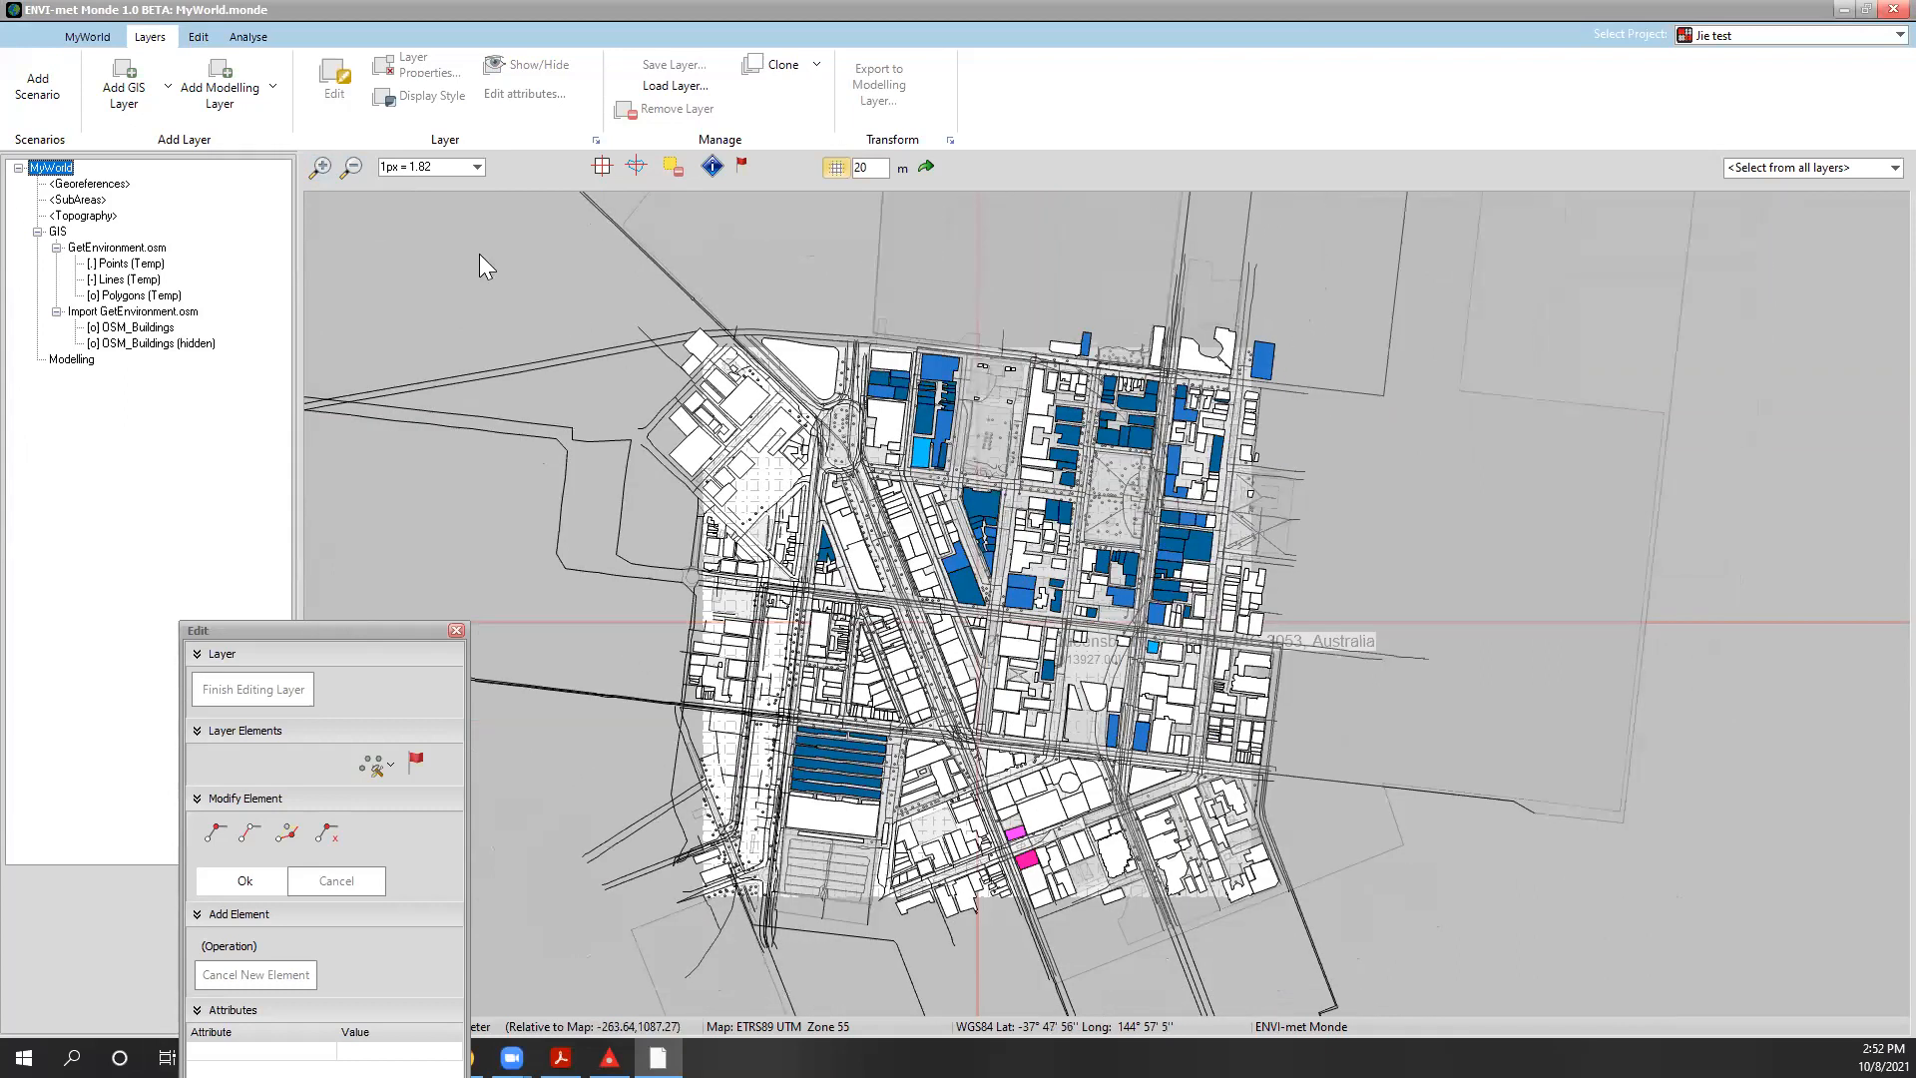
click(323, 171)
click(323, 174)
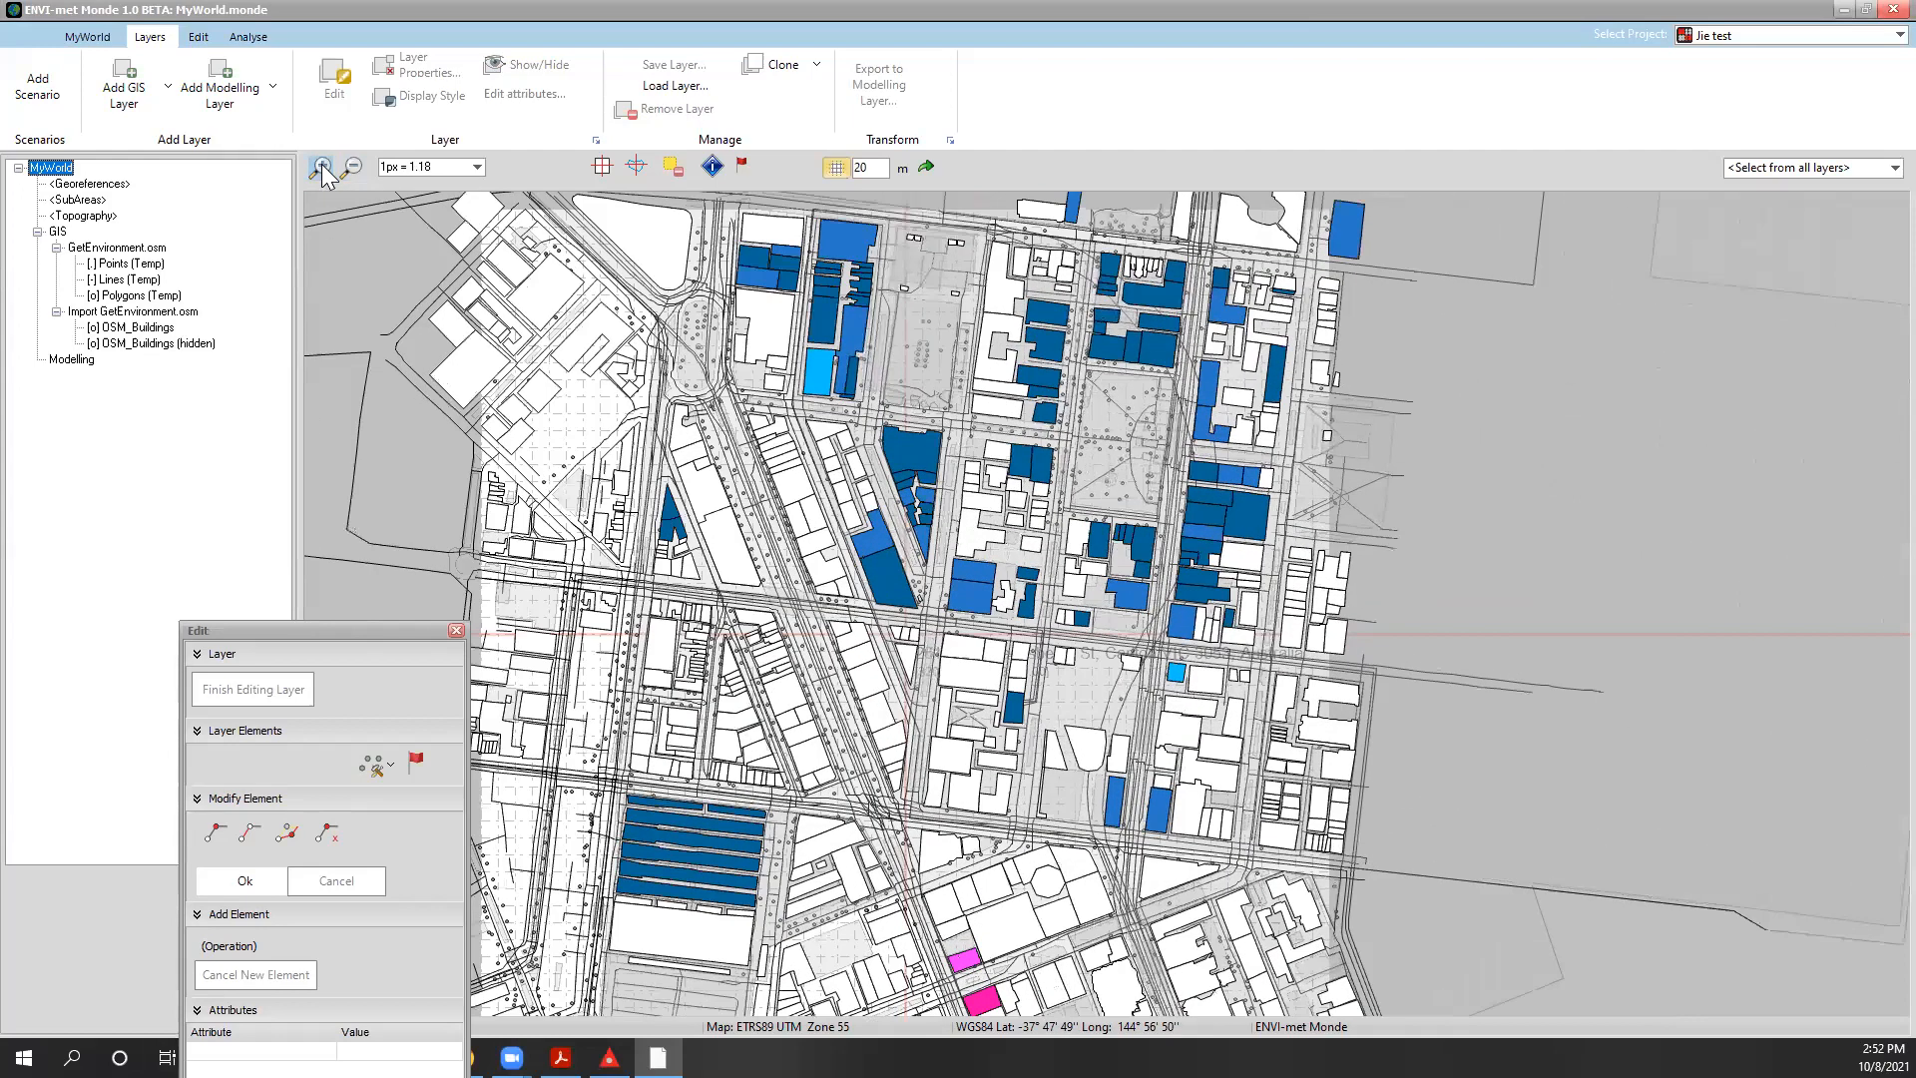
click(322, 172)
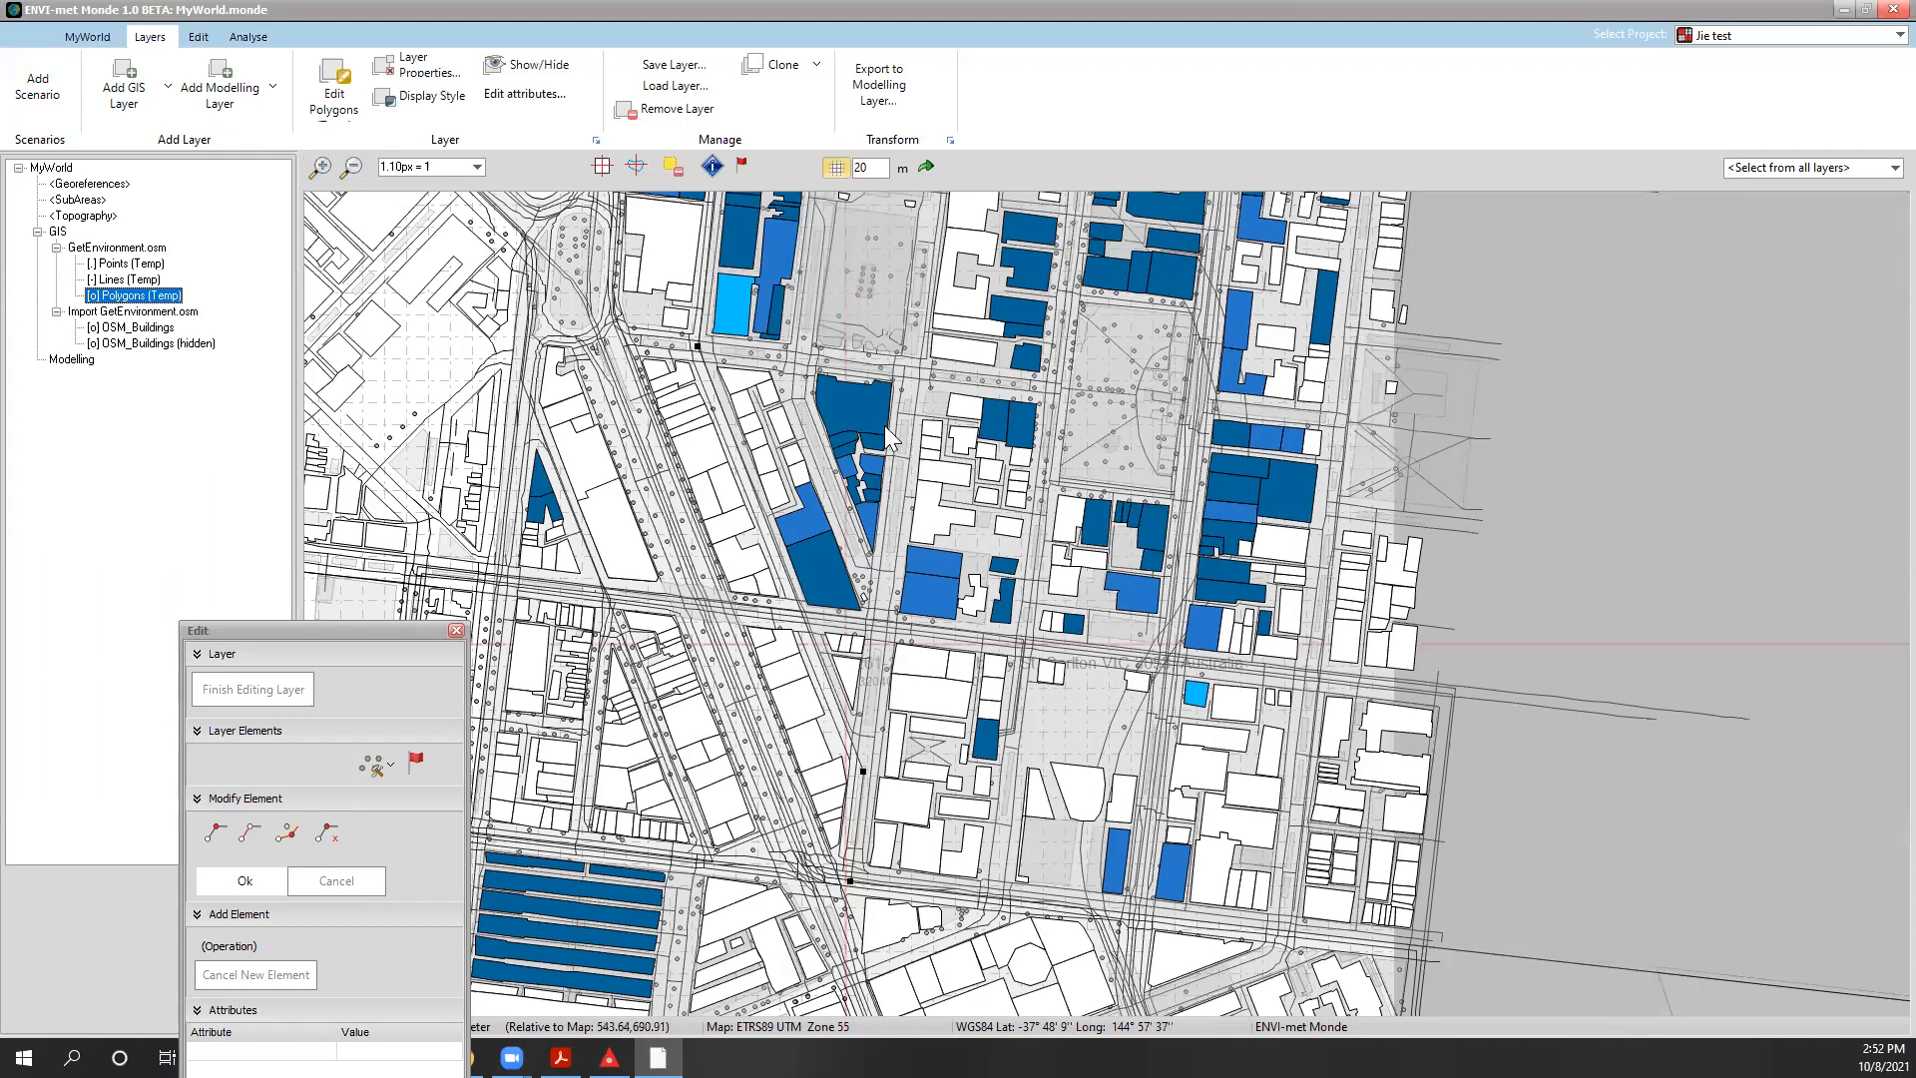
Inspect the height attribute of the Melbourne Law School building in the first OSM_Buildings layer, with the object info window enlarged
click(151, 326)
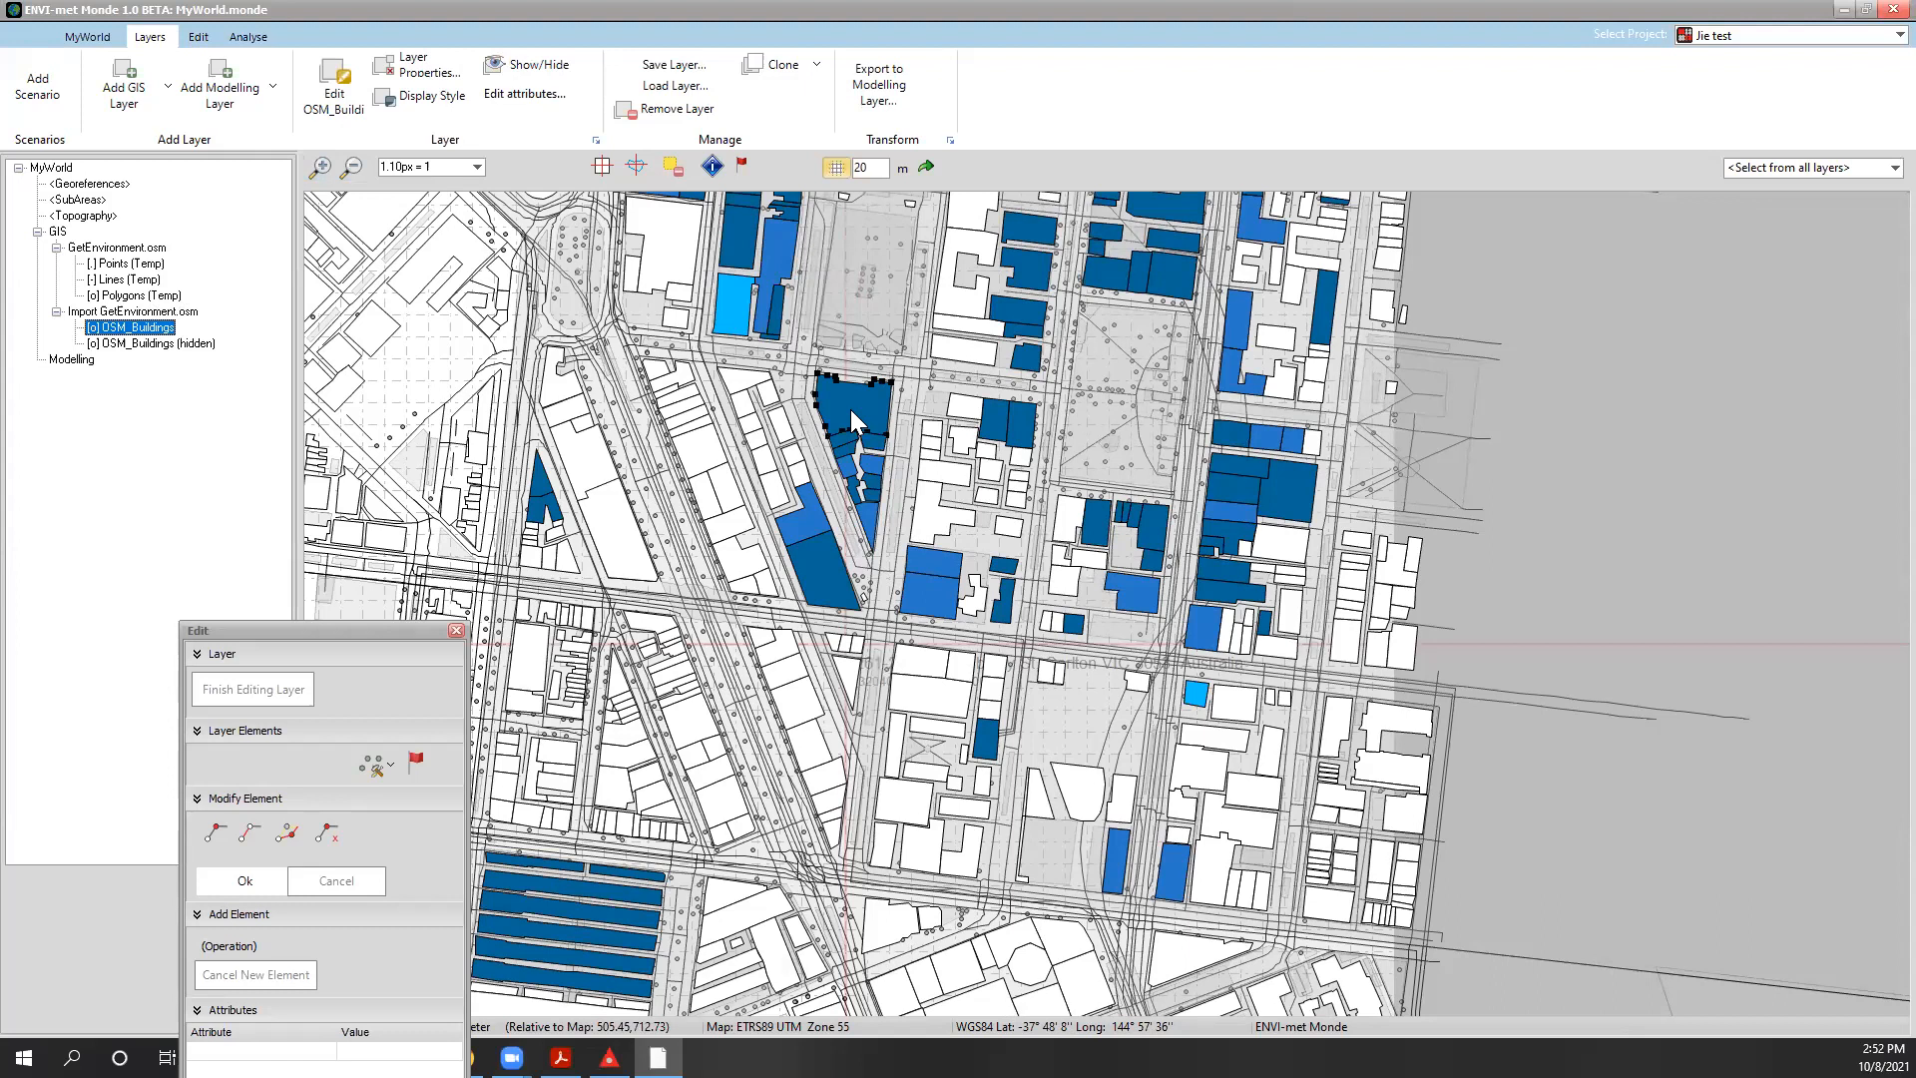
click(711, 167)
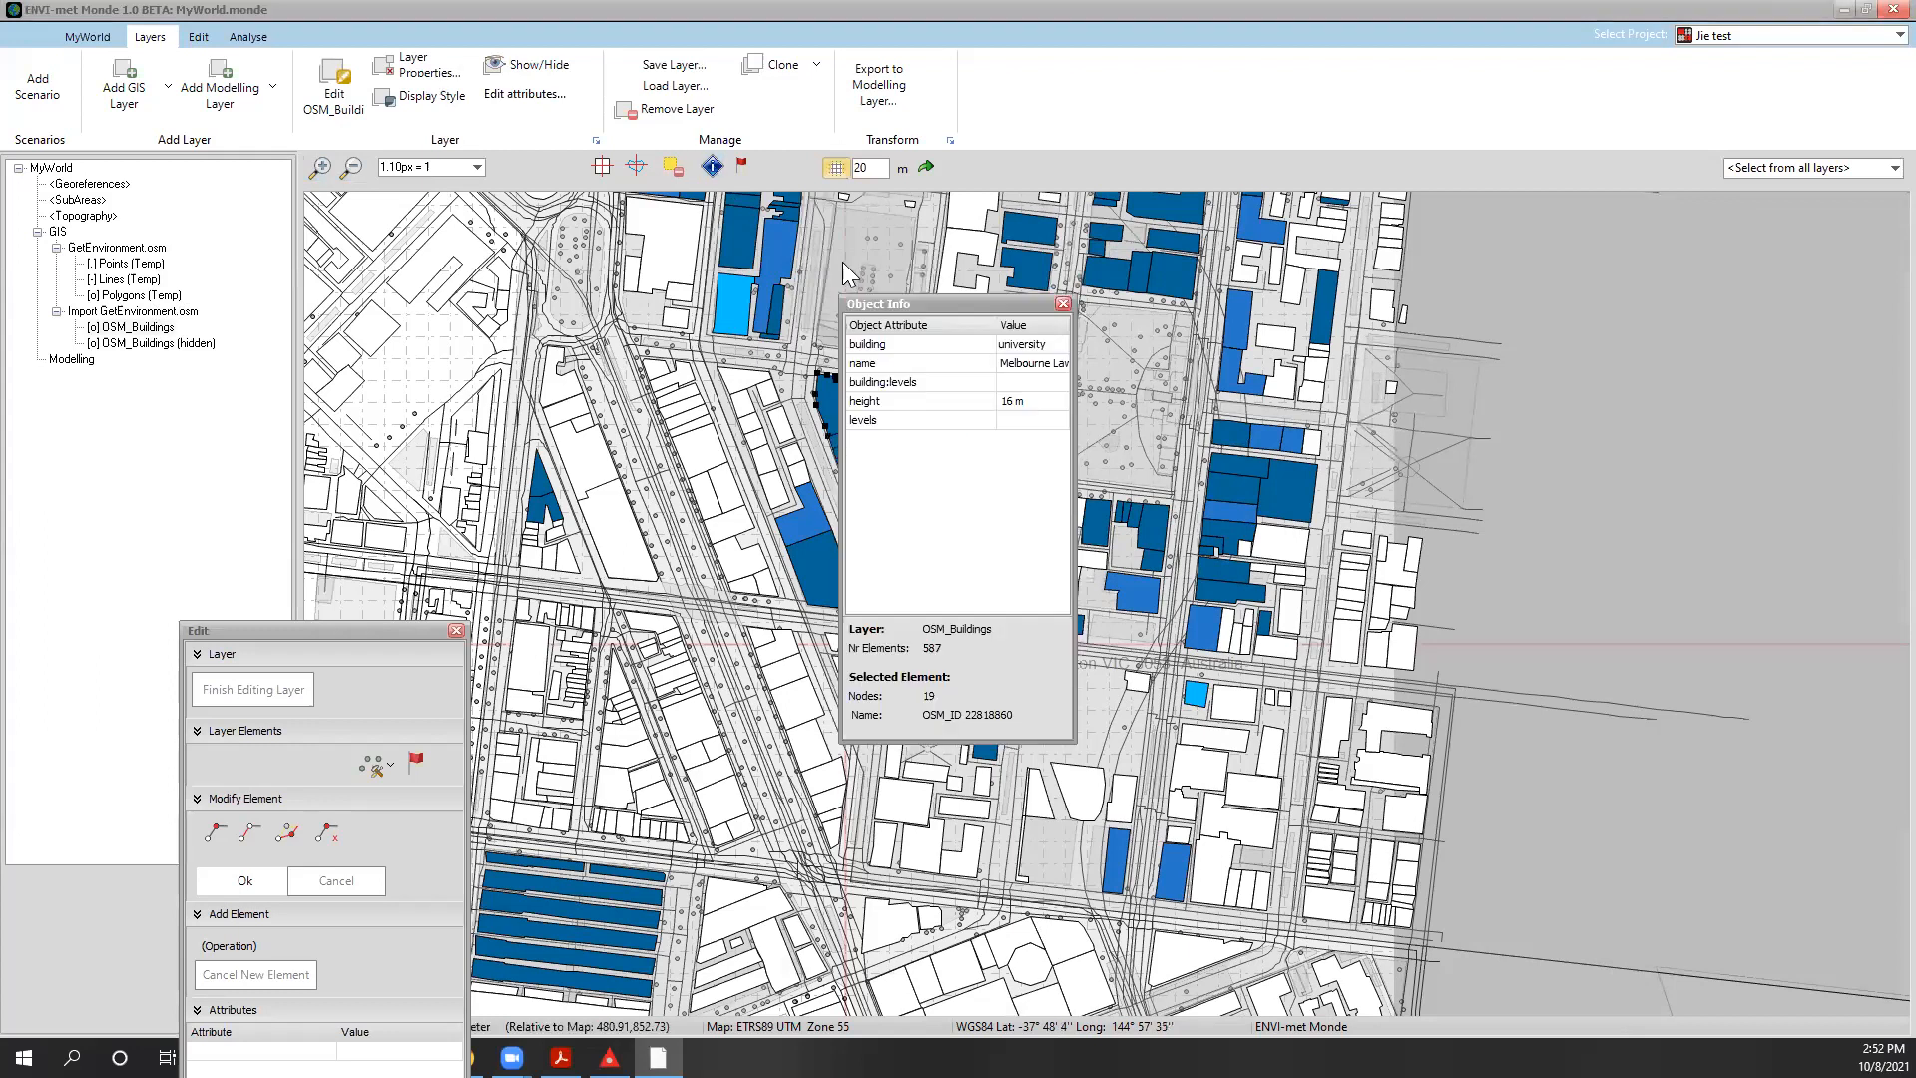
drag(1111, 309, 1113, 306)
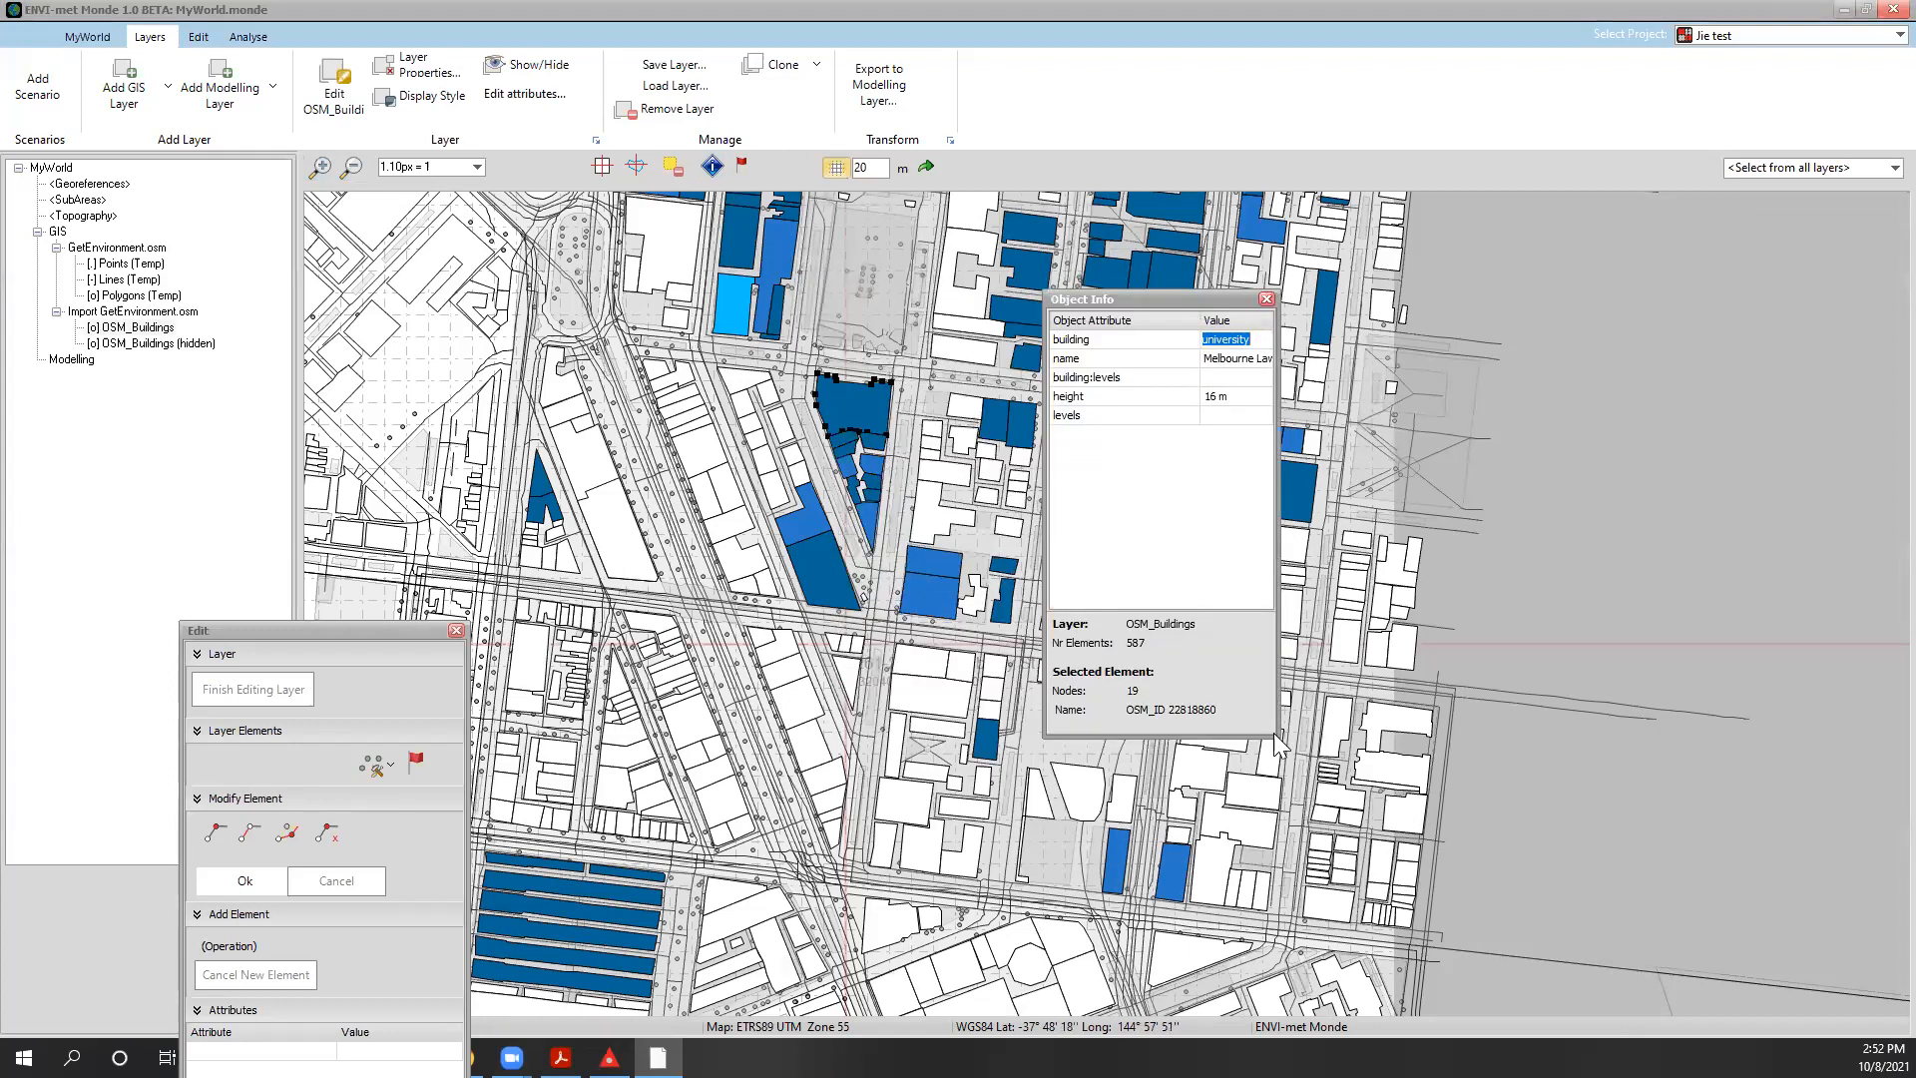
drag(1283, 751, 1482, 877)
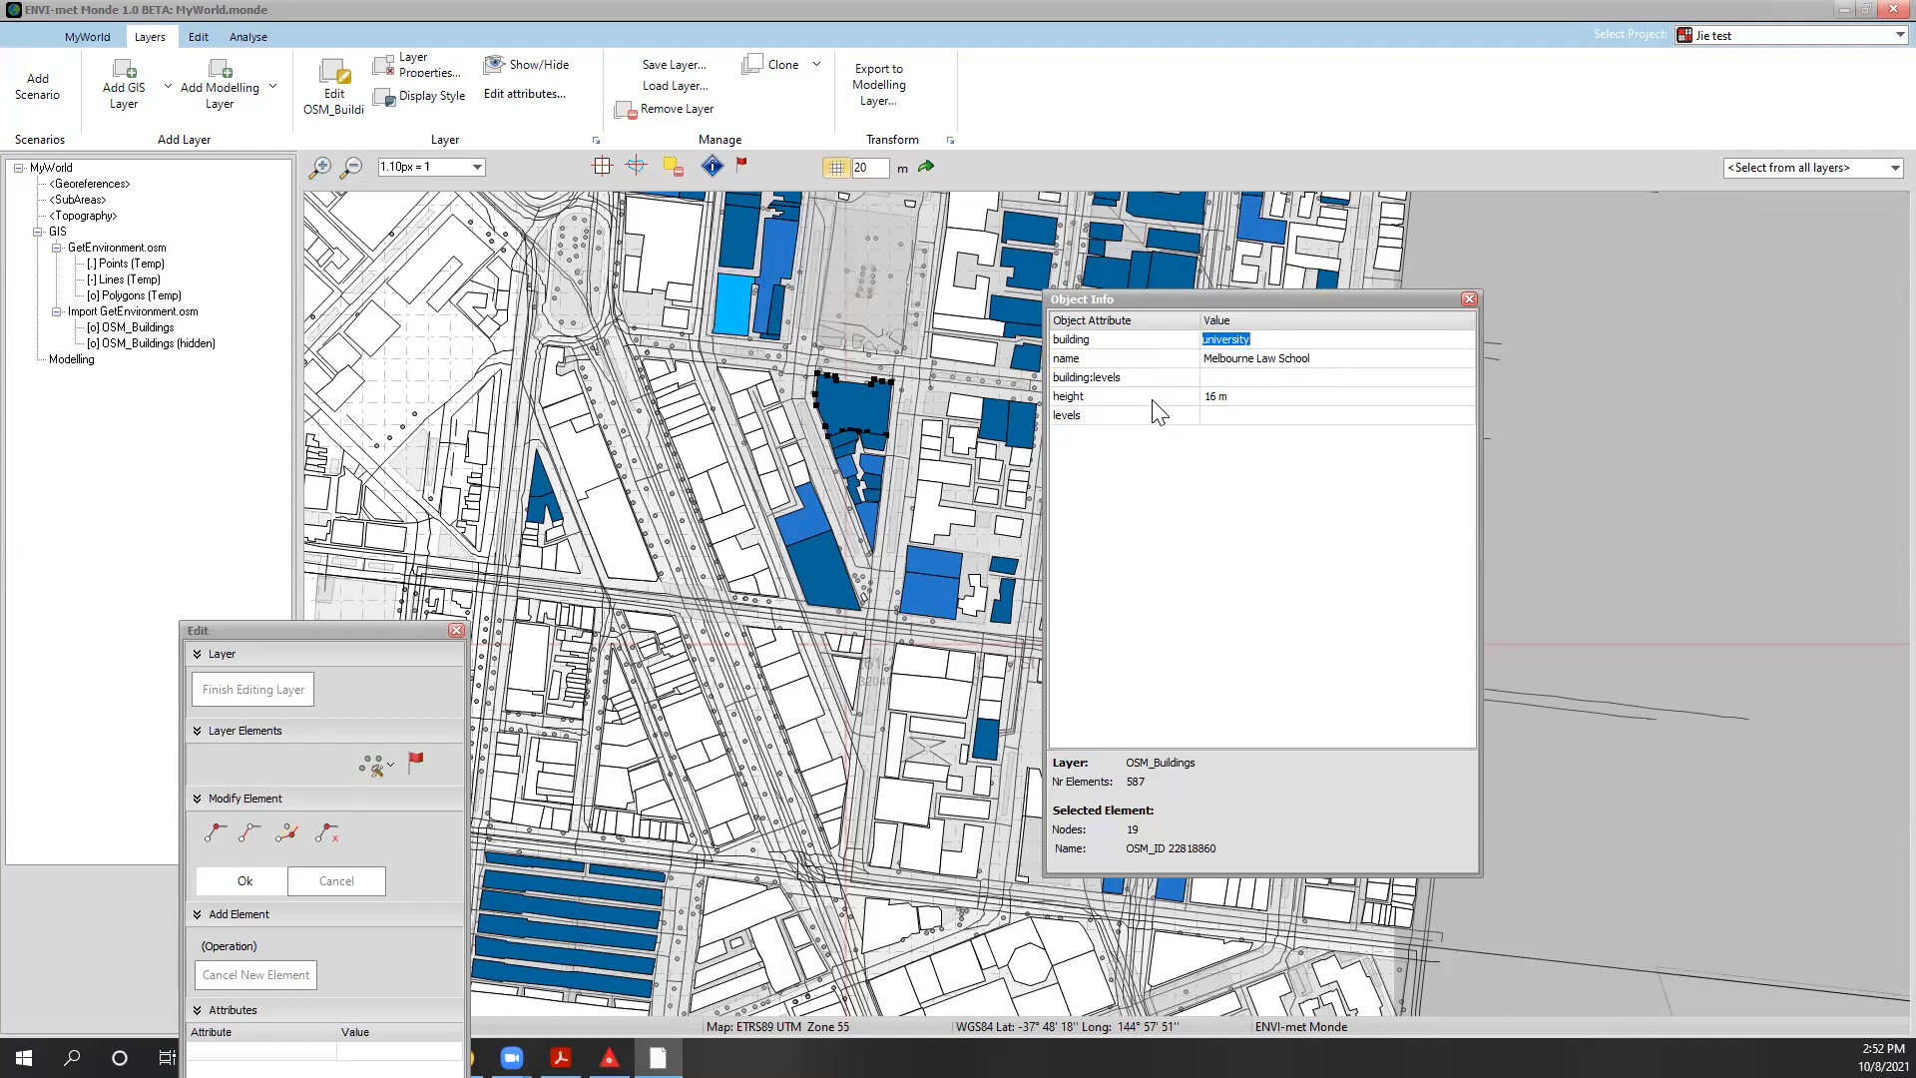
click(1238, 399)
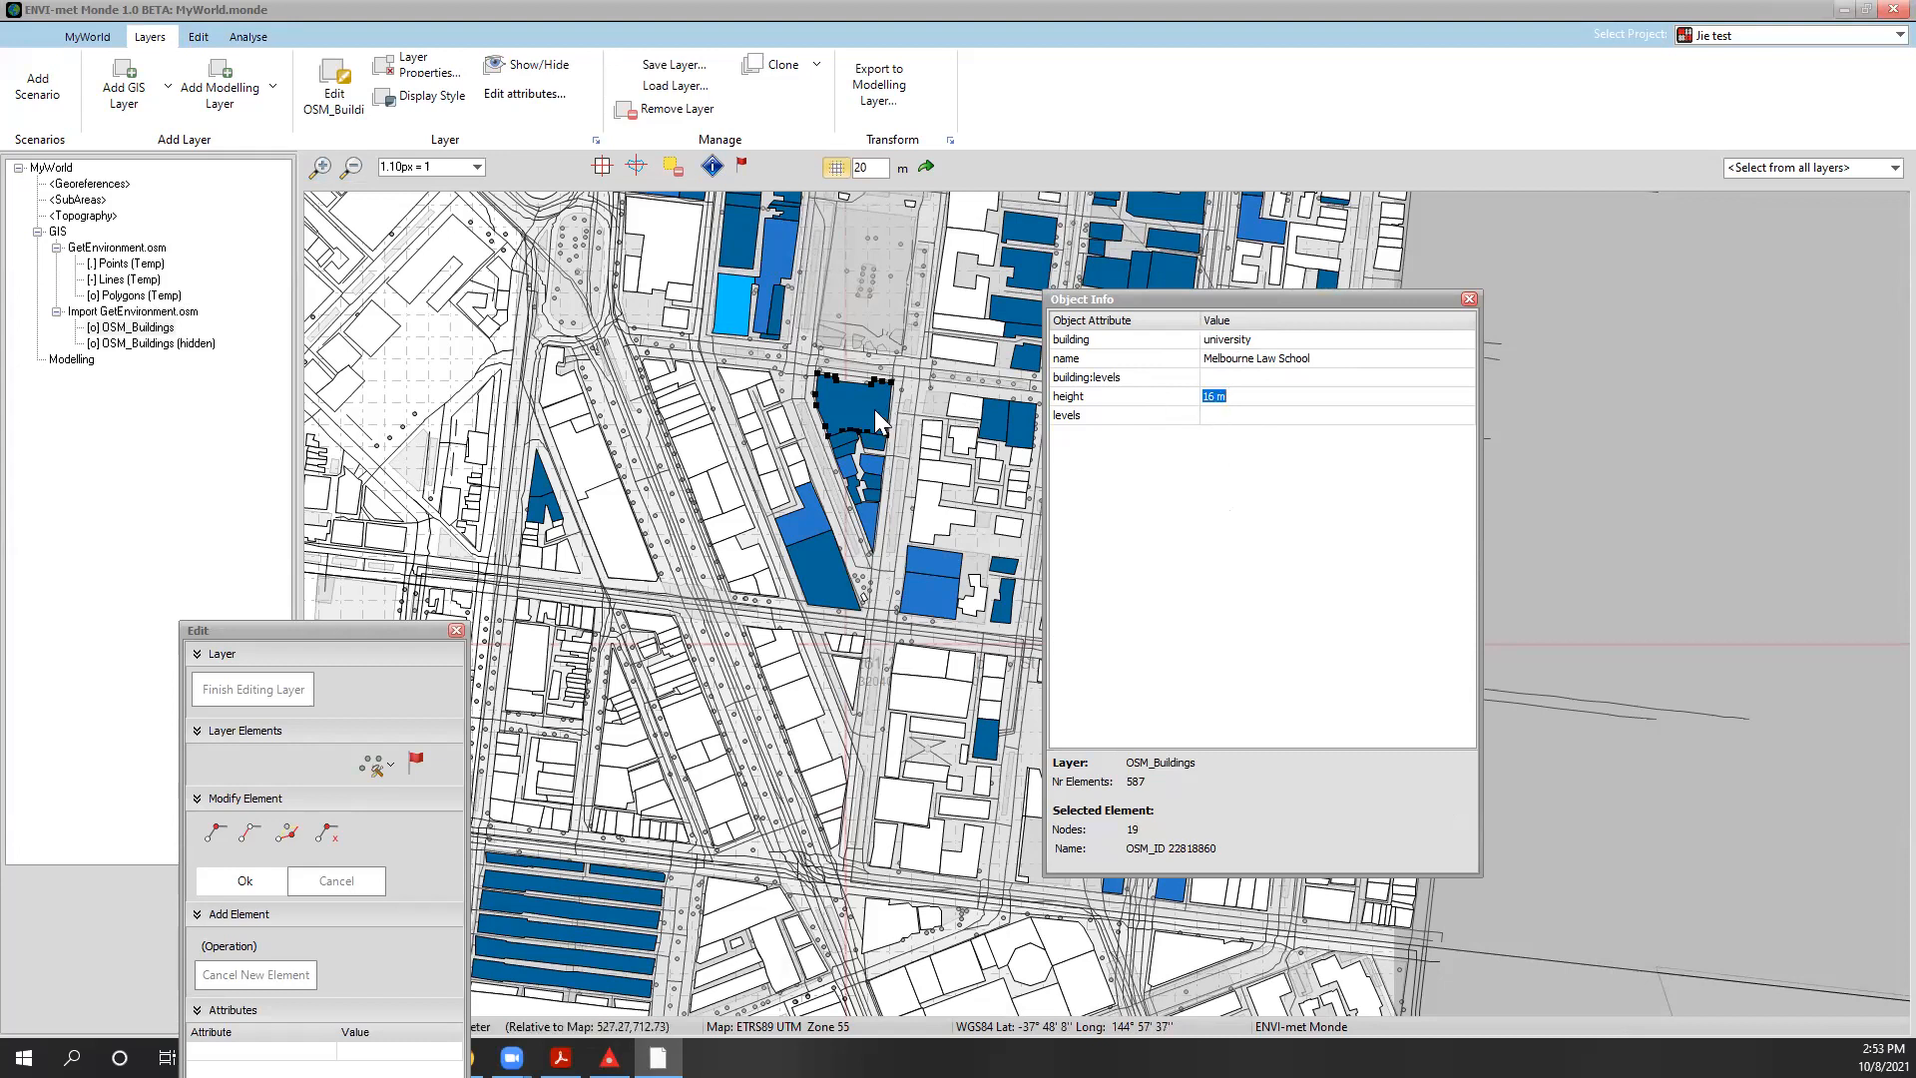
click(1469, 299)
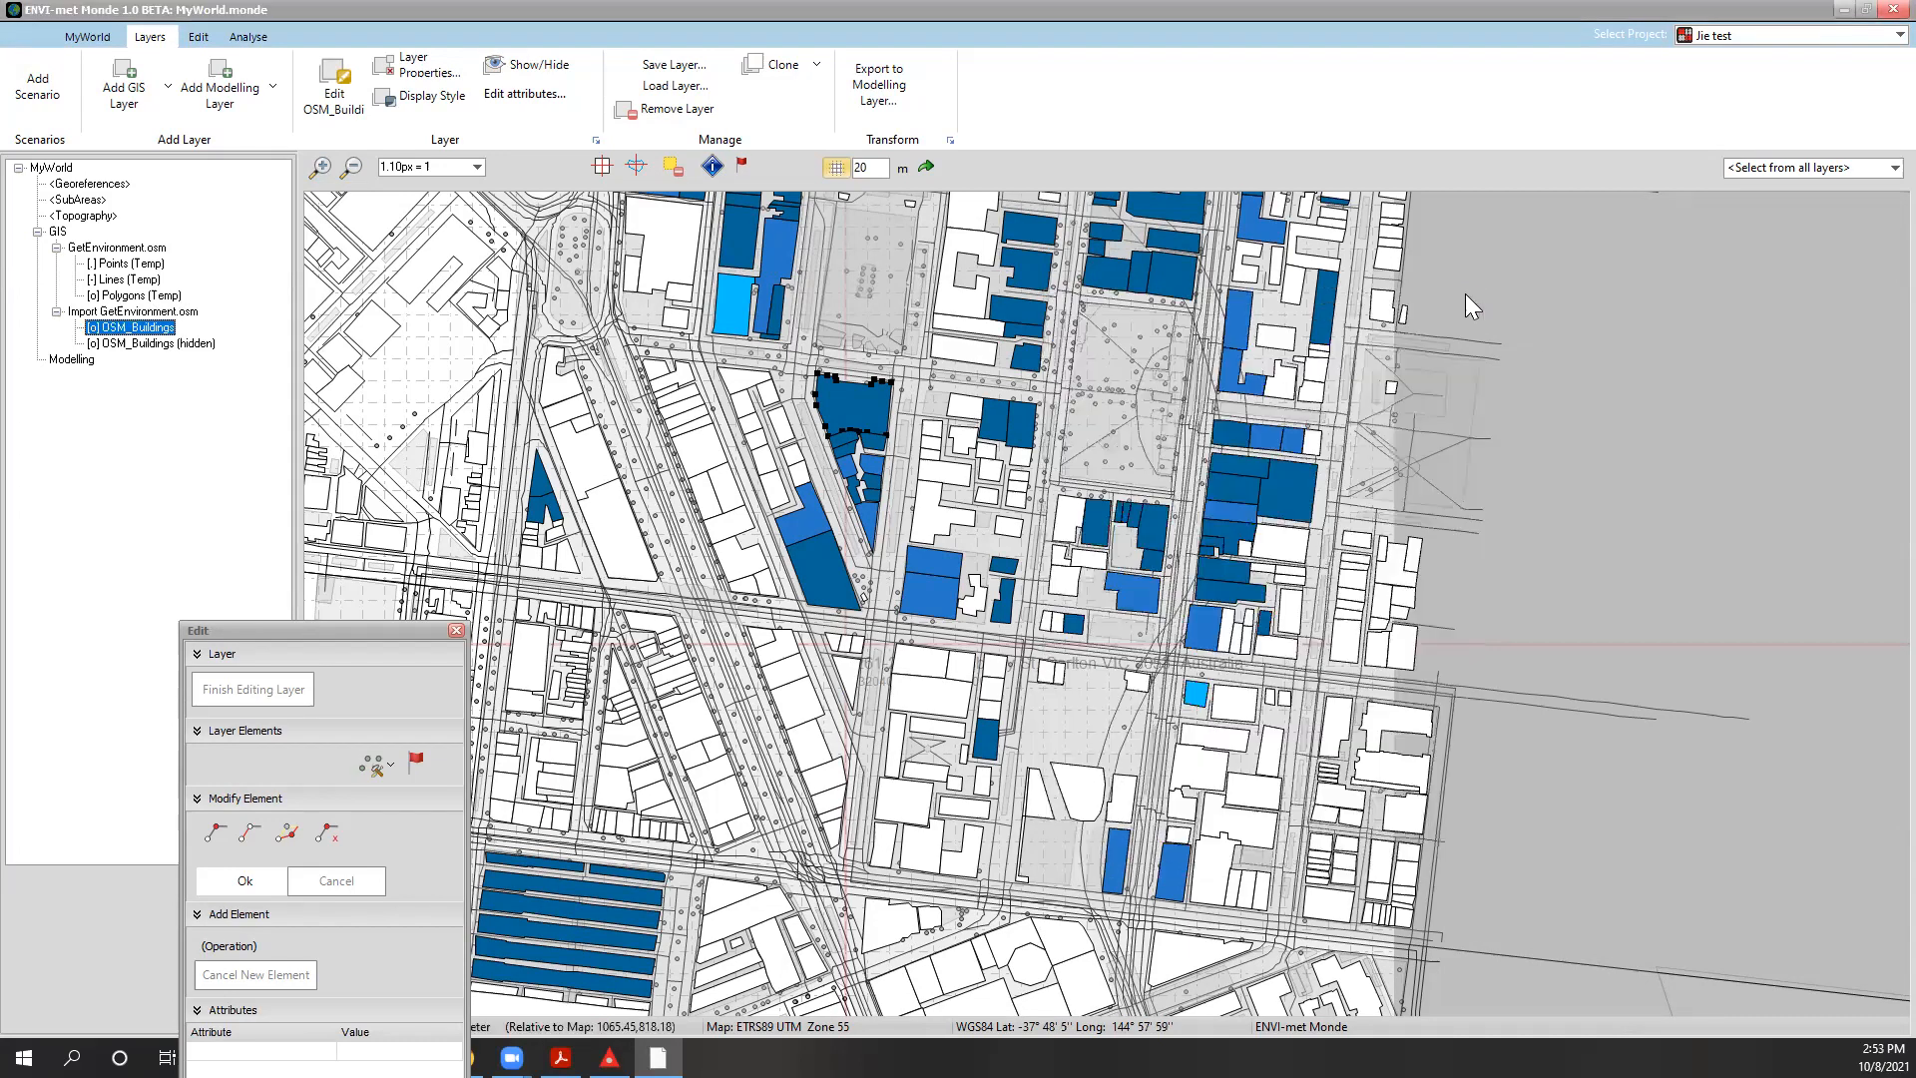
Check the object attributes of two uncolored buildings, the small apartment block west of the law school and Melbourne City Toyota
click(707, 454)
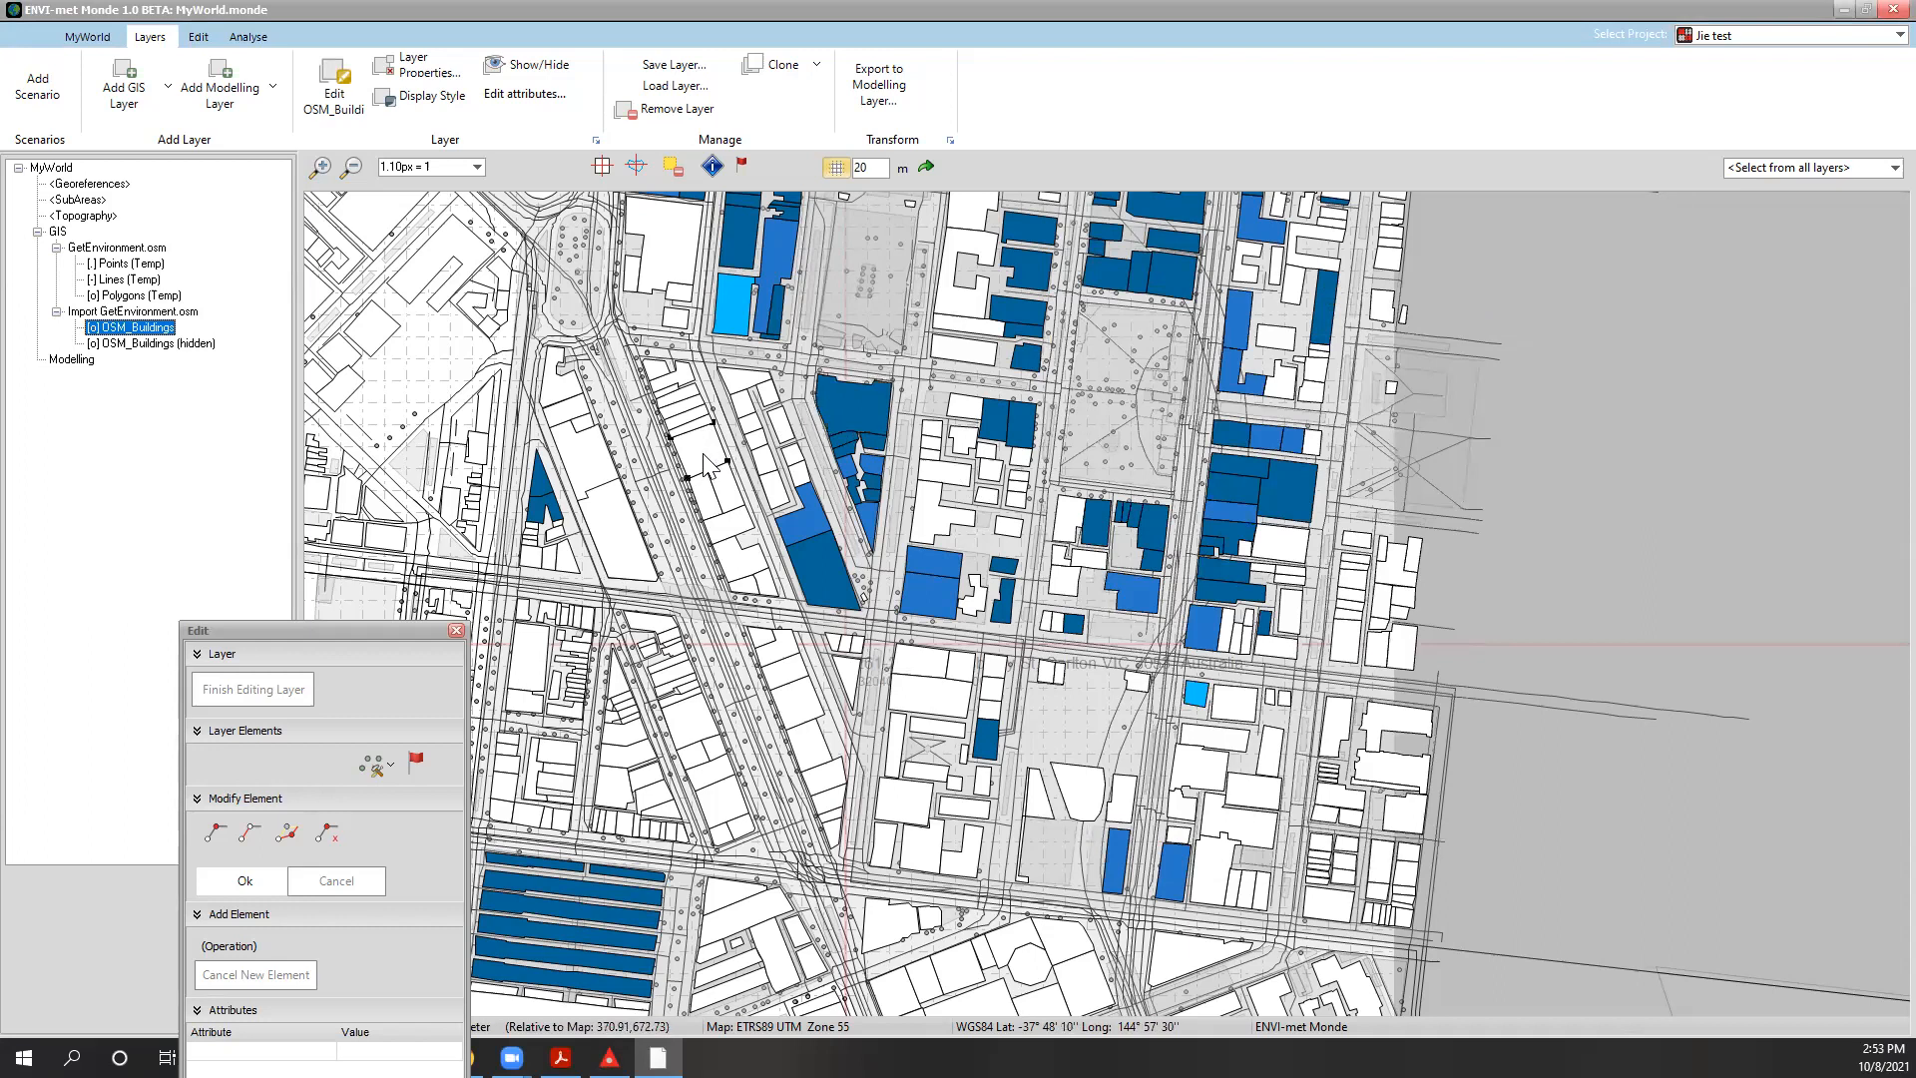
click(713, 166)
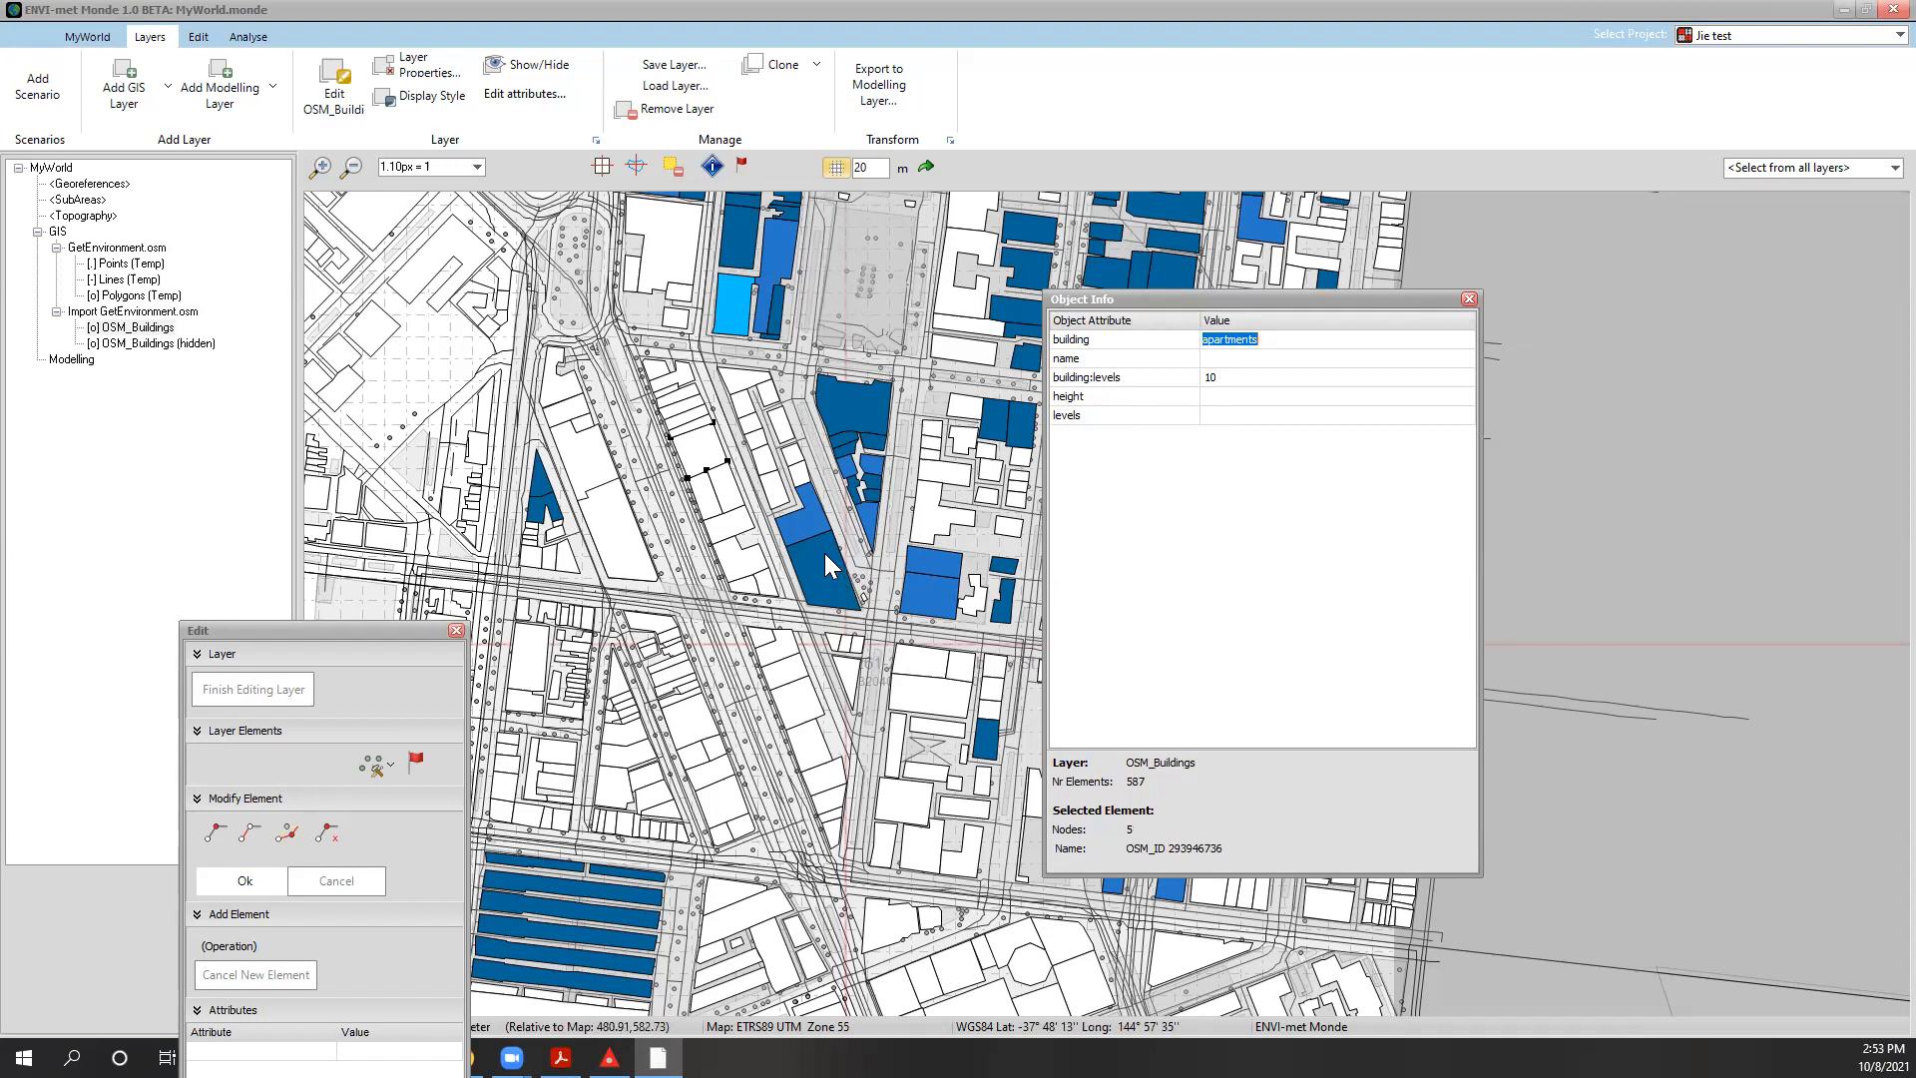
click(1470, 299)
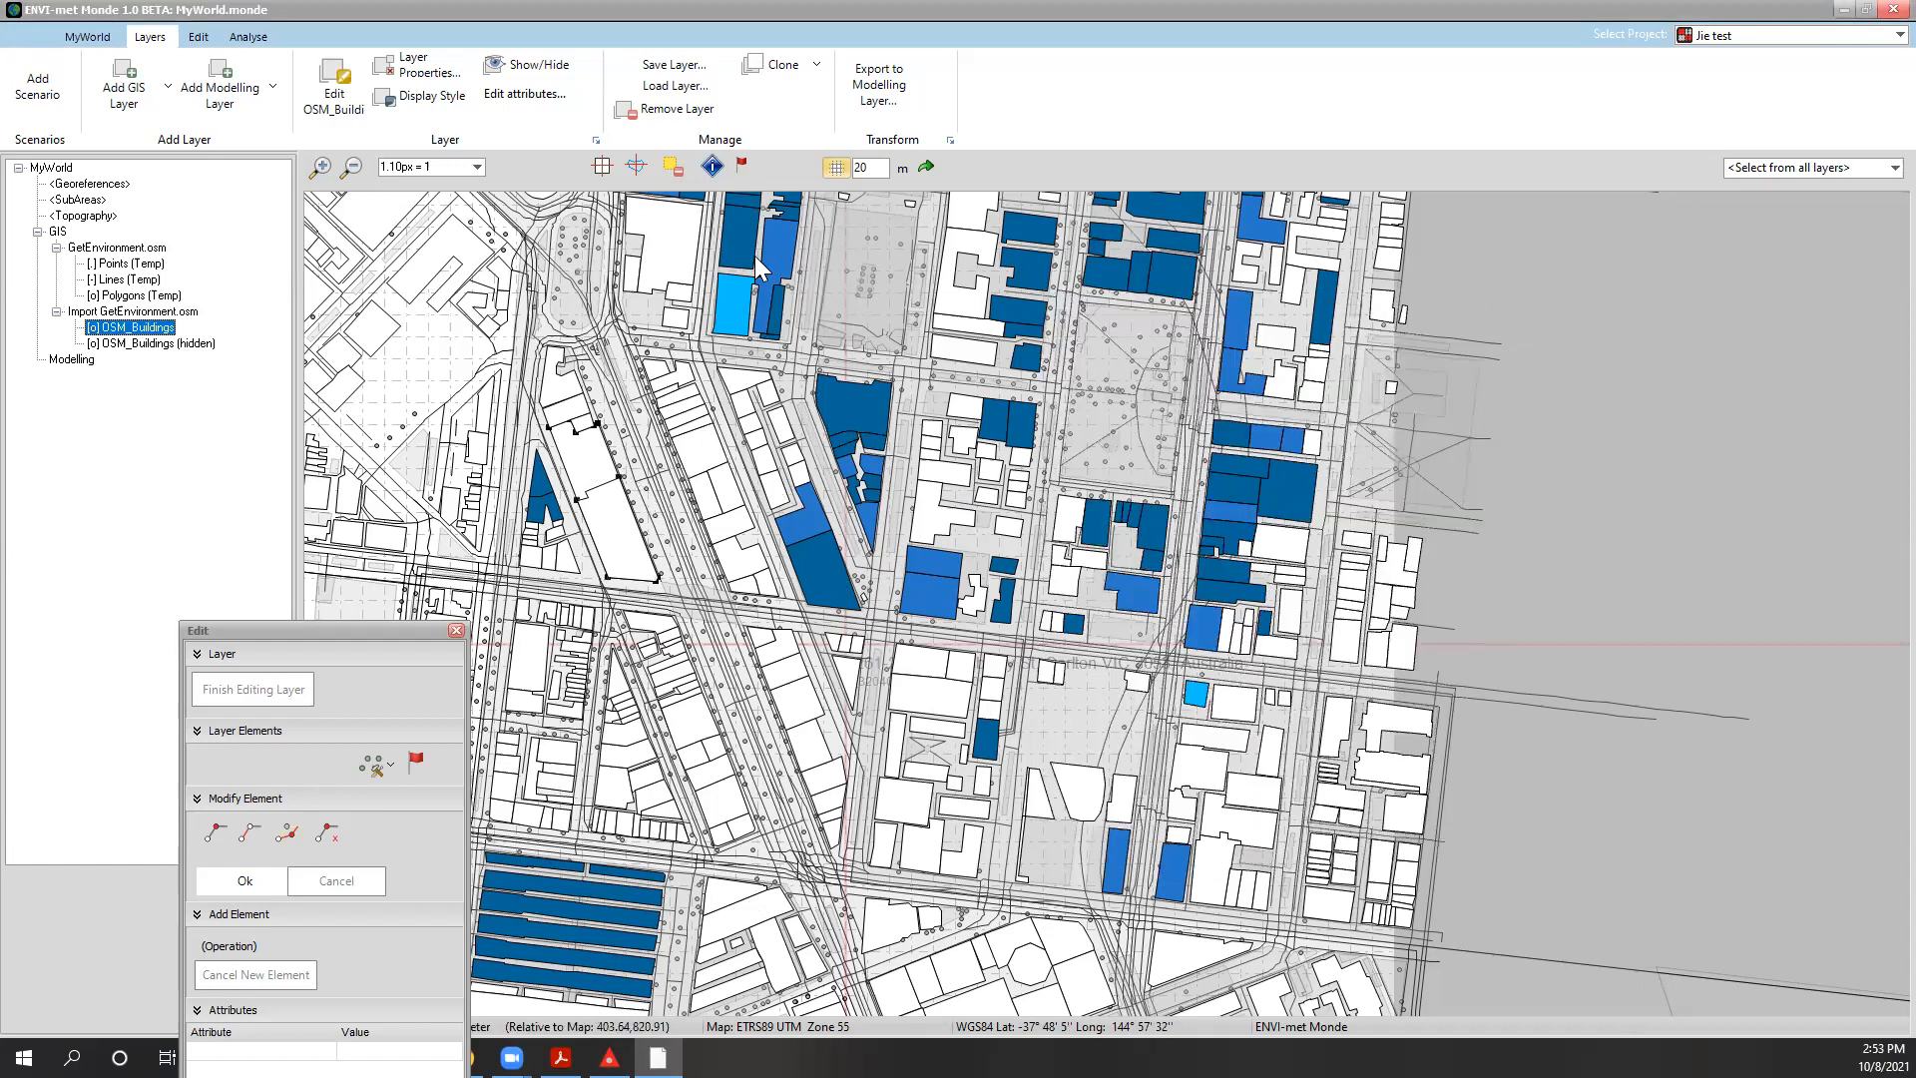
click(714, 167)
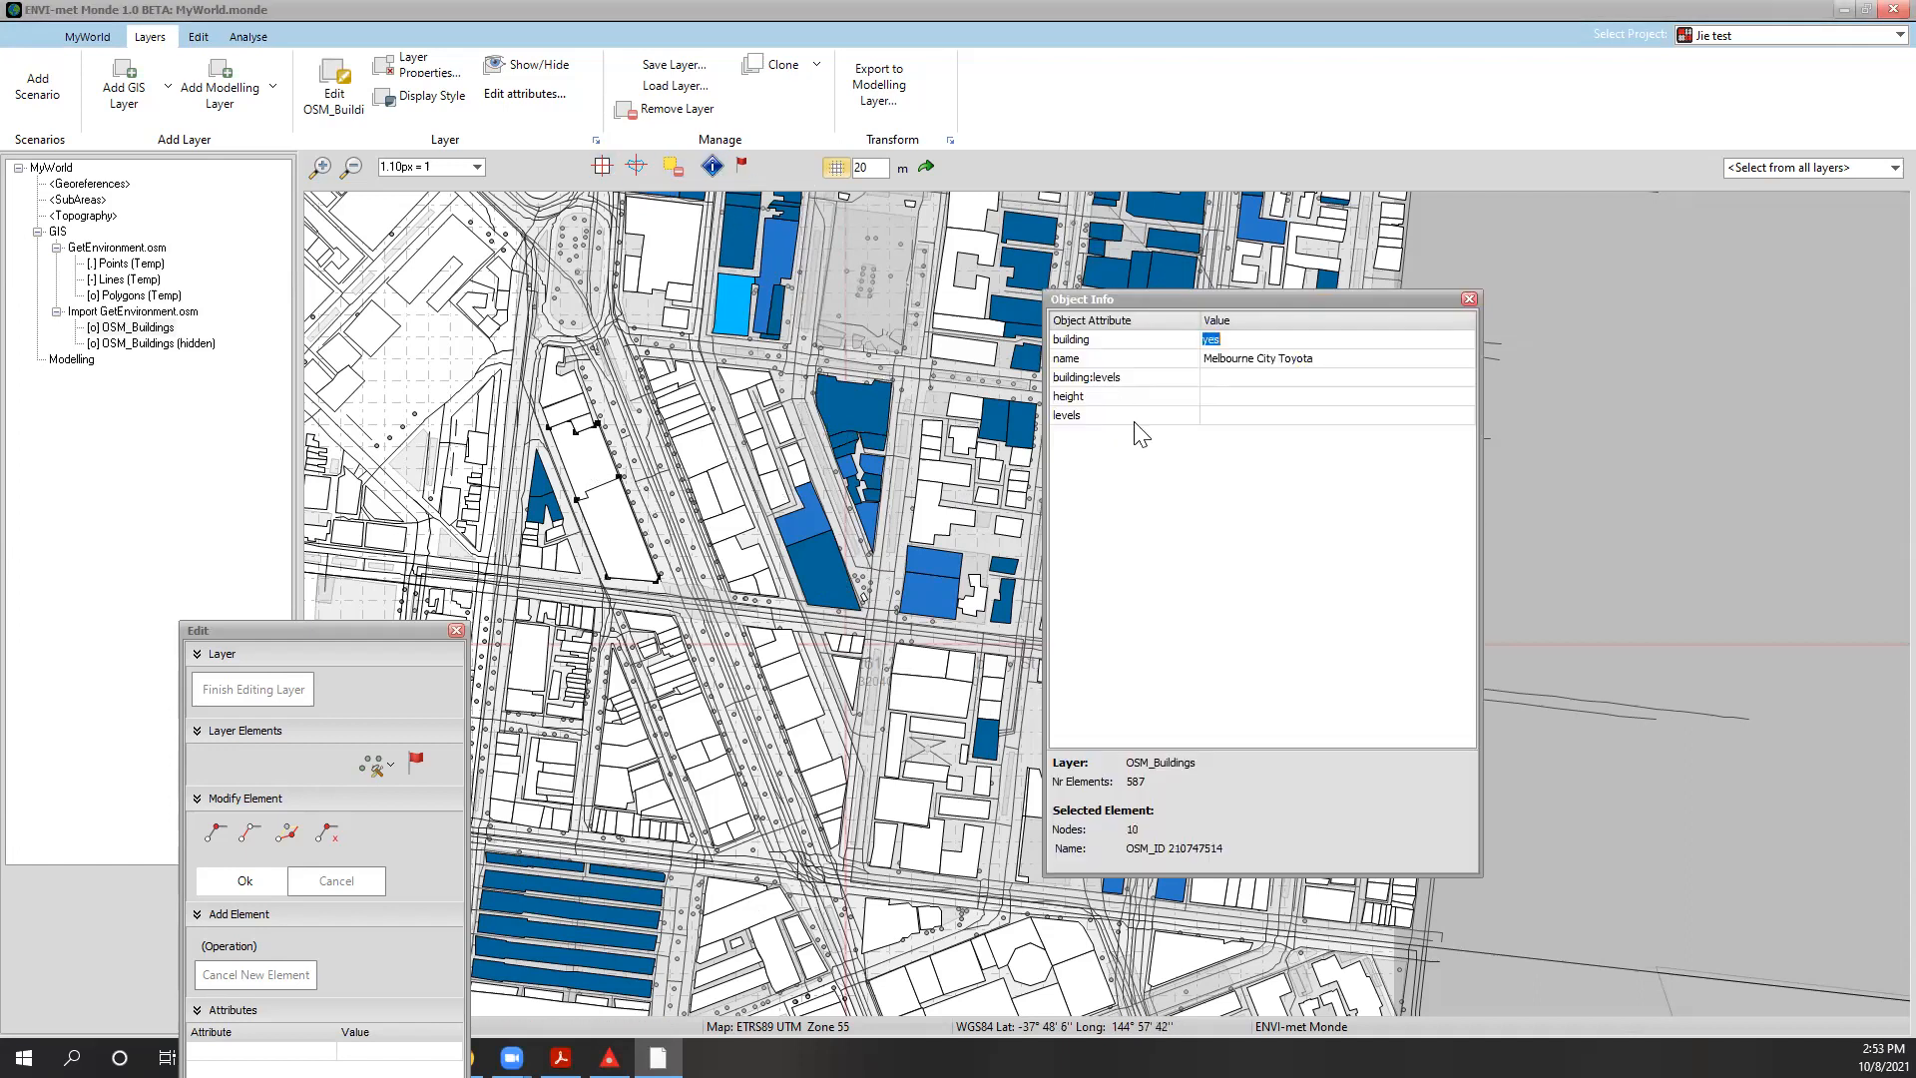
click(1469, 299)
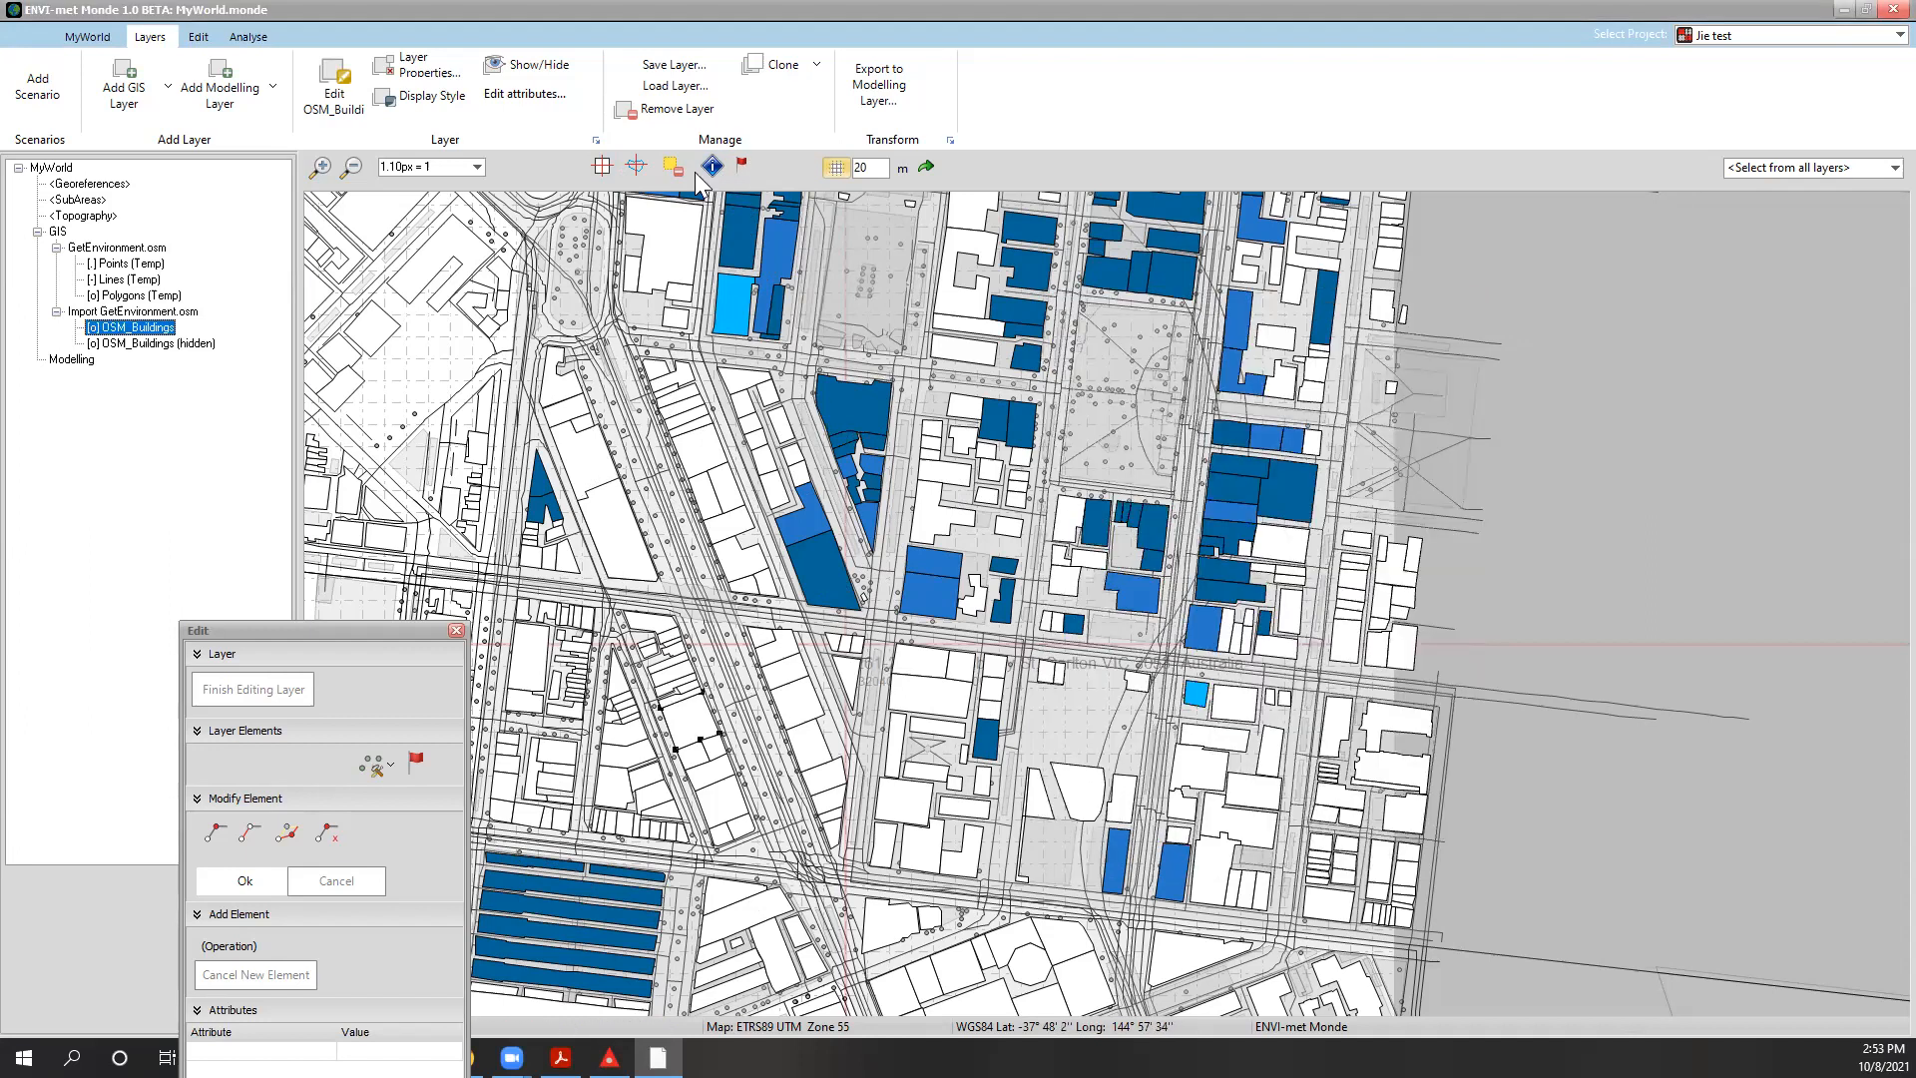
click(700, 171)
click(1471, 298)
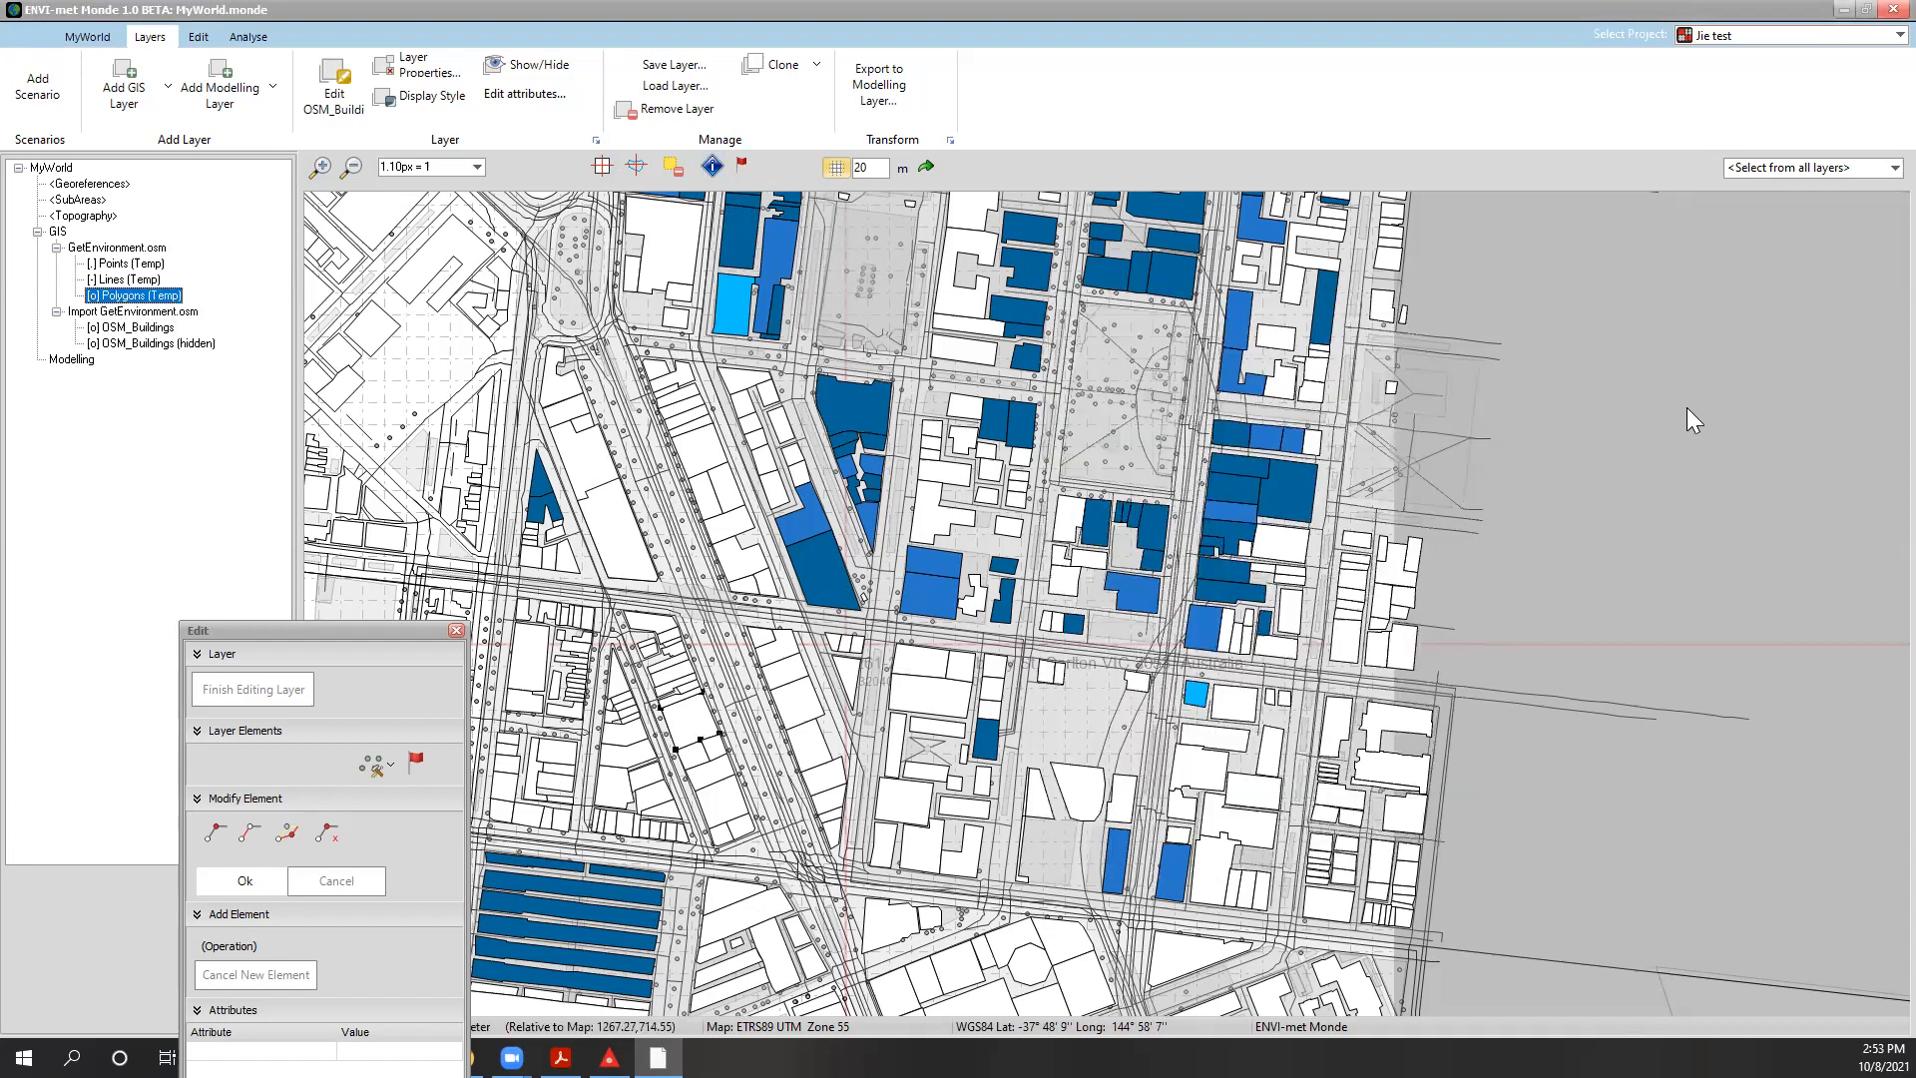
drag(341, 632, 230, 545)
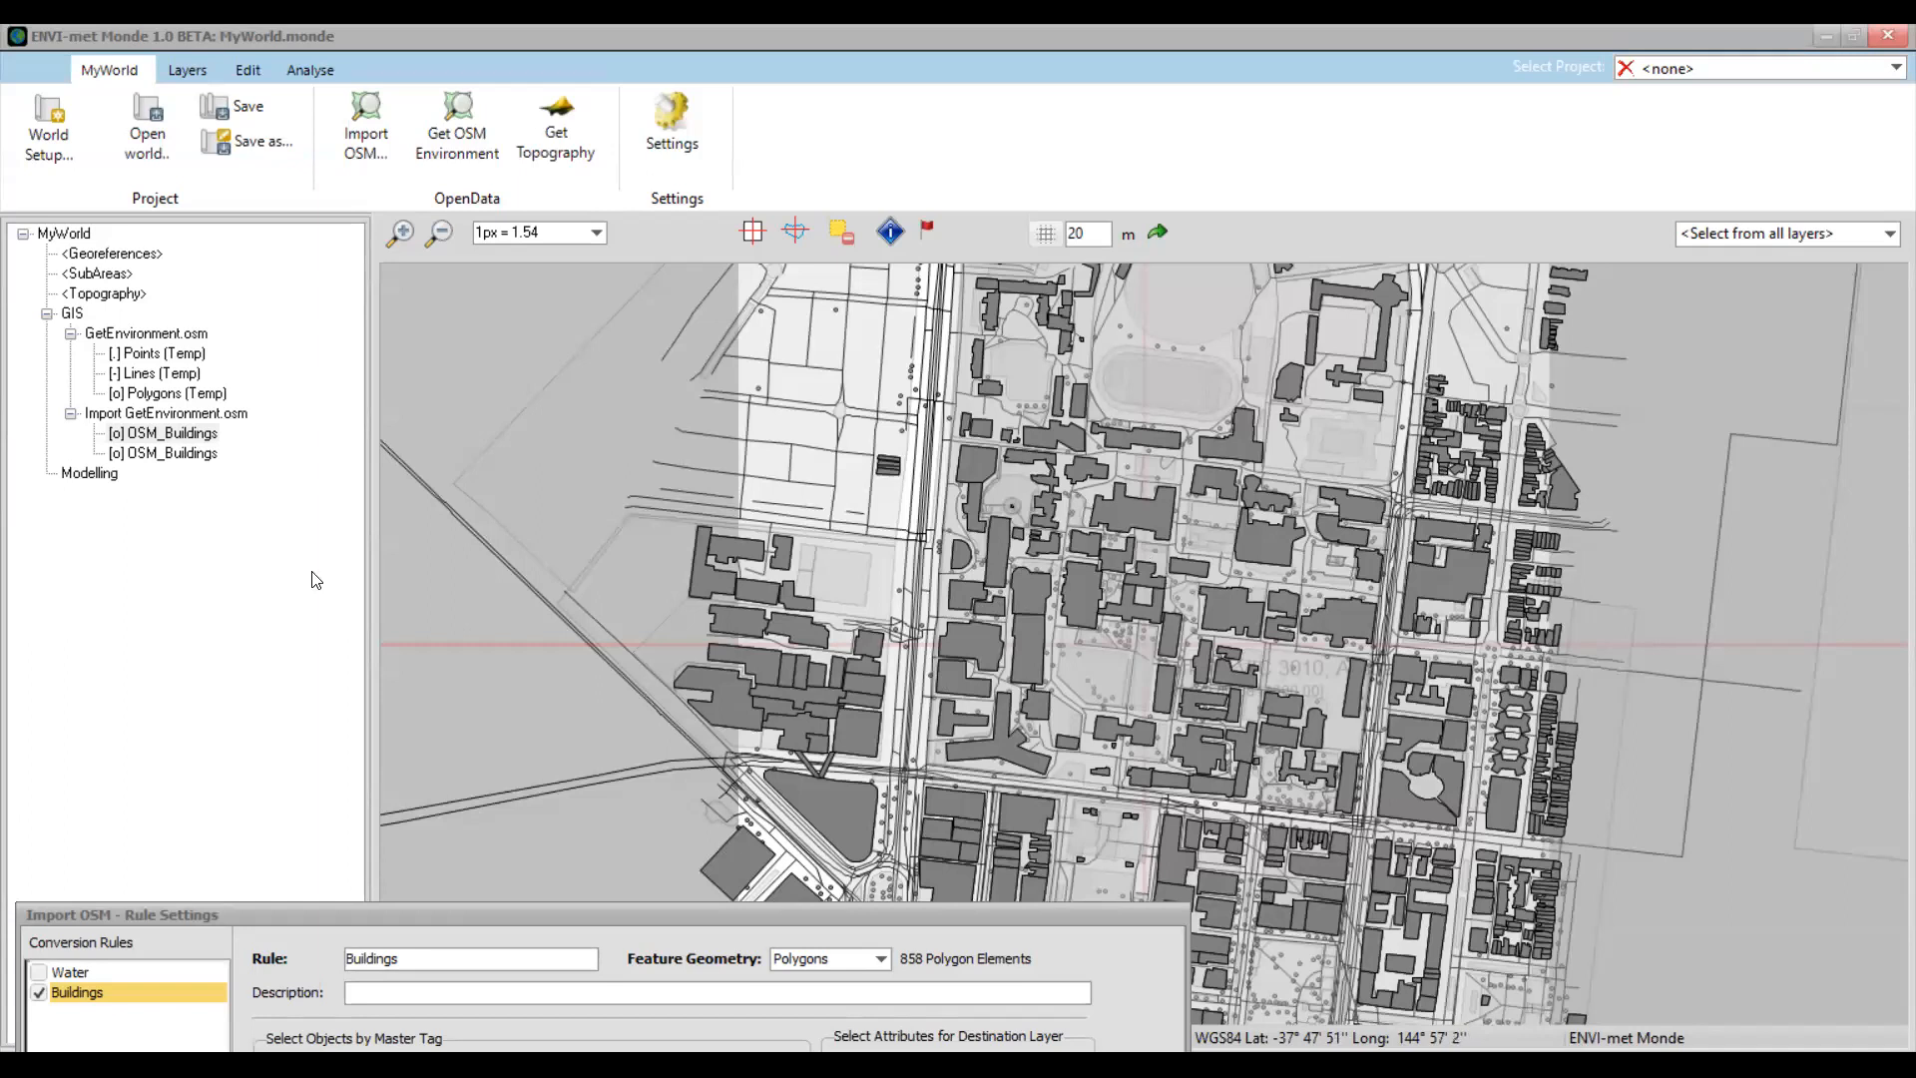
Color the first OSM_Buildings layer by value using the height attribute and apply the layer modification
click(197, 436)
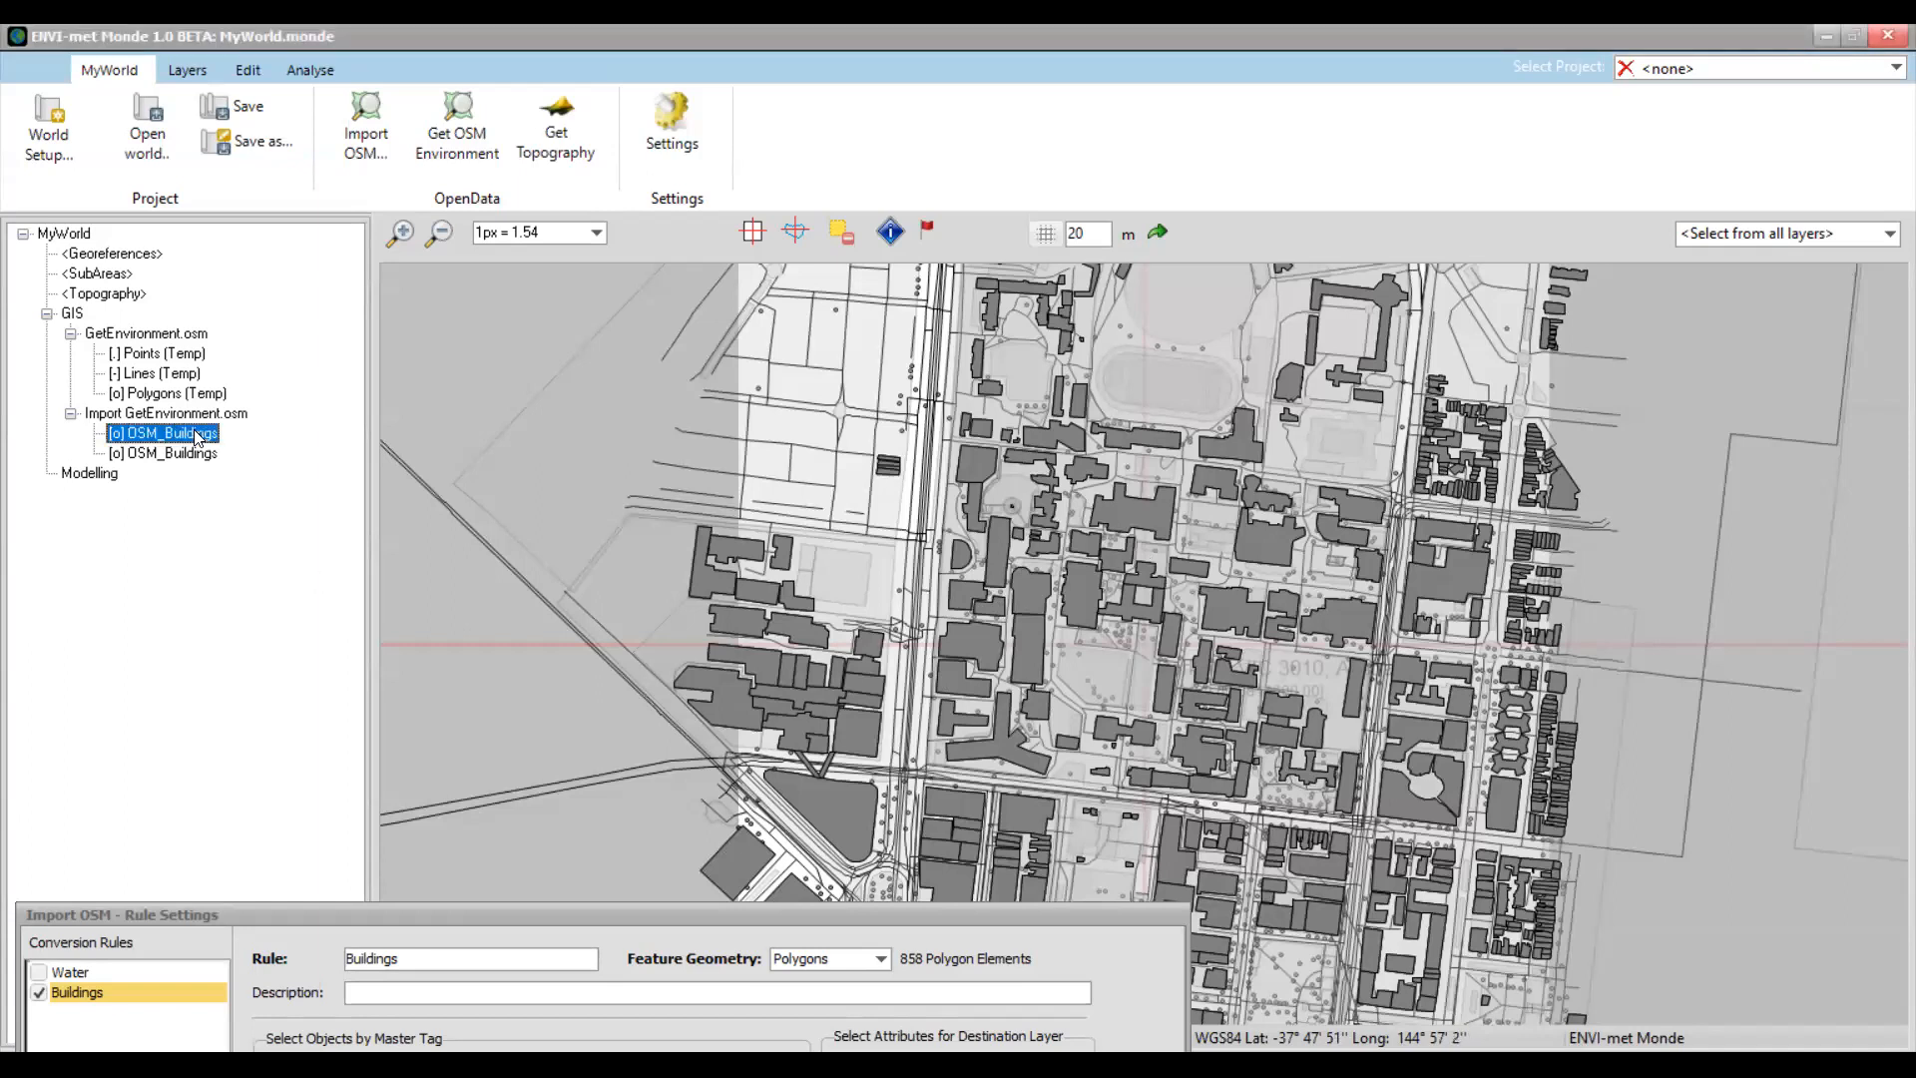
right_click(196, 436)
click(239, 441)
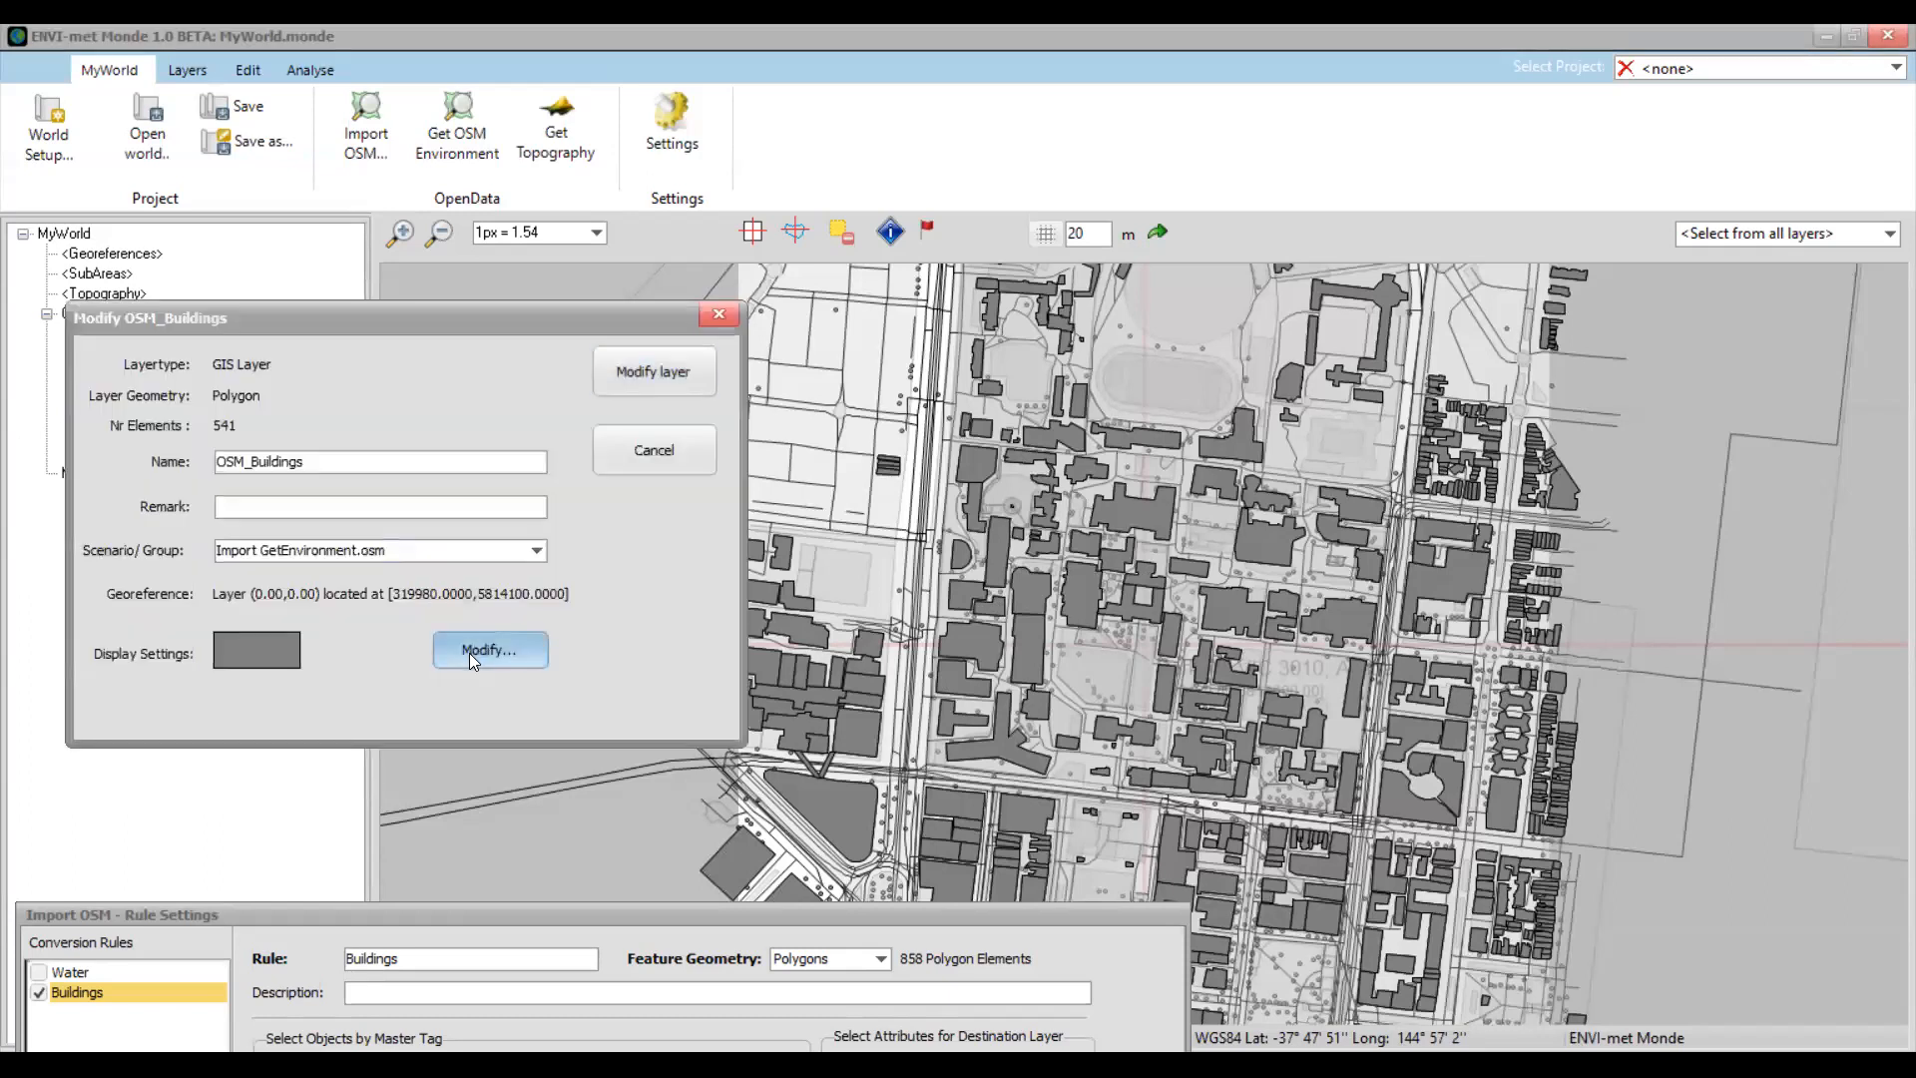
click(469, 652)
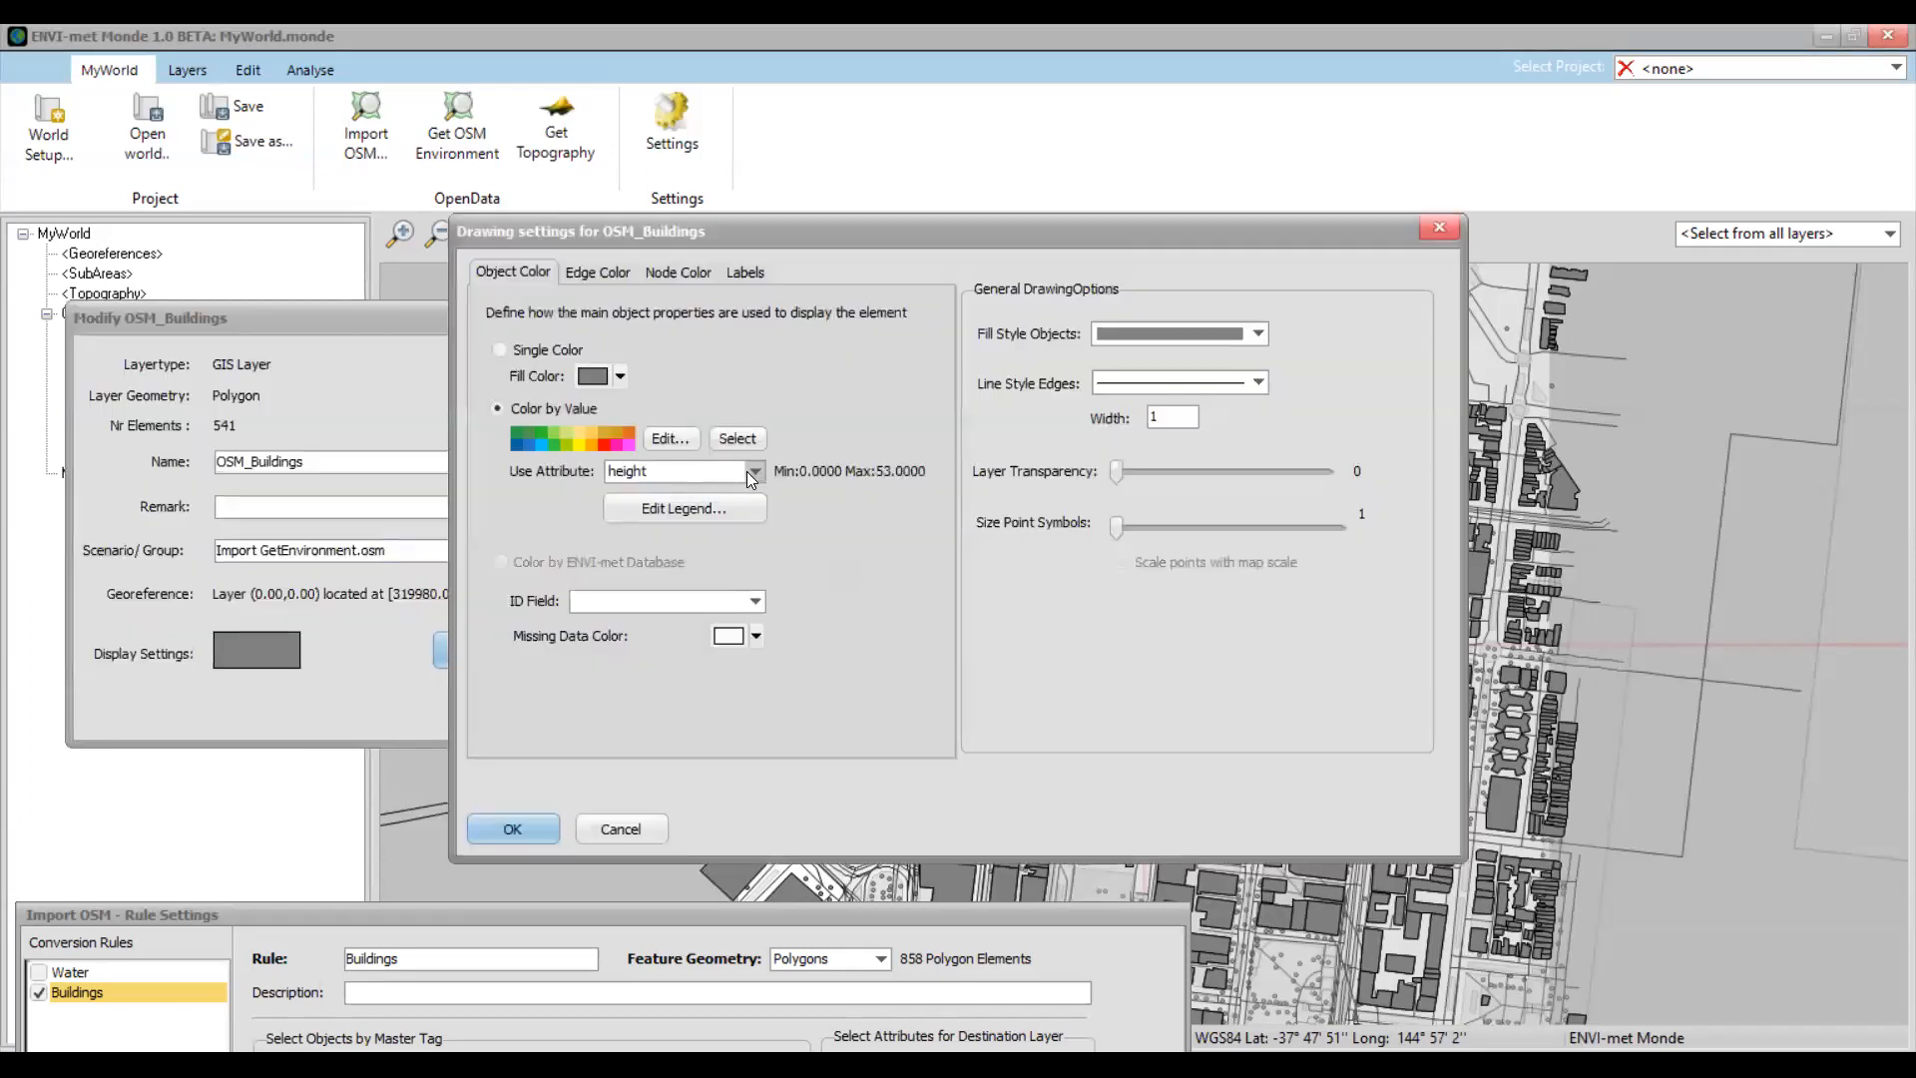
click(513, 828)
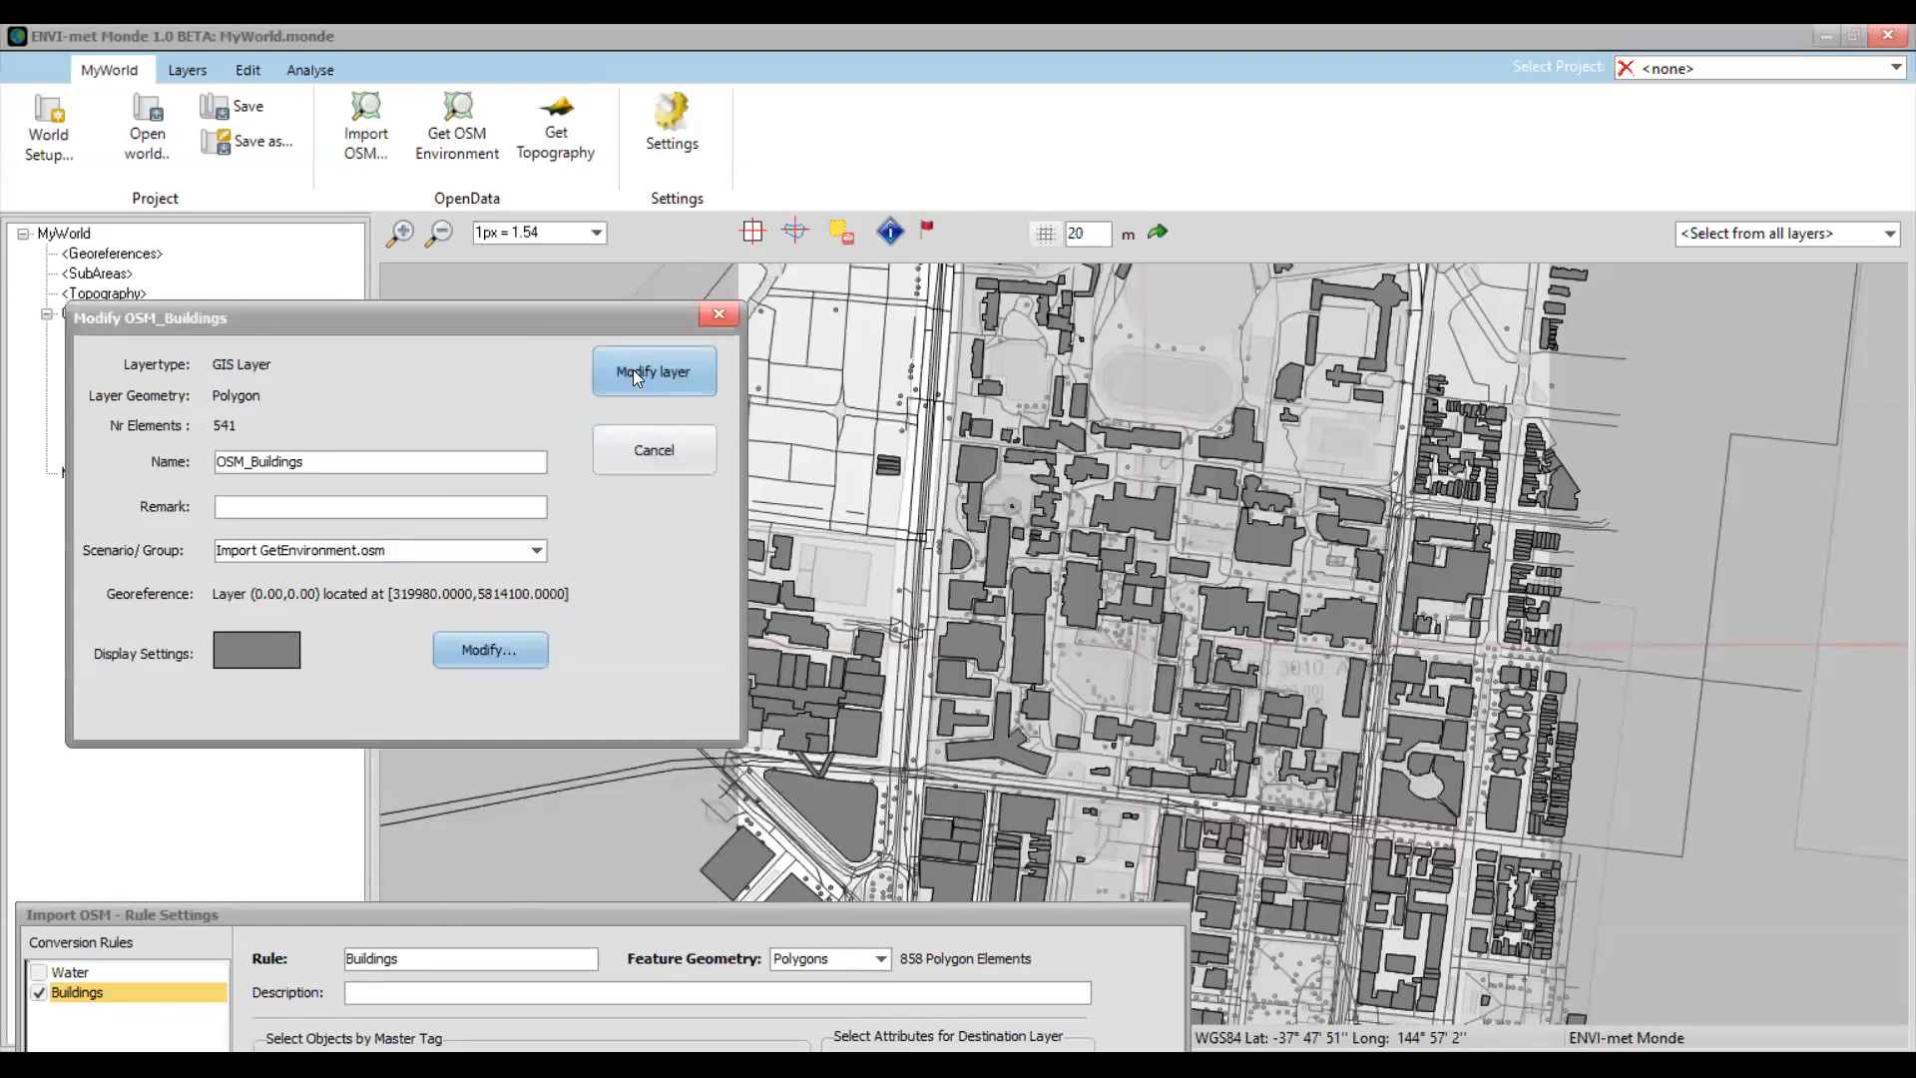
click(633, 371)
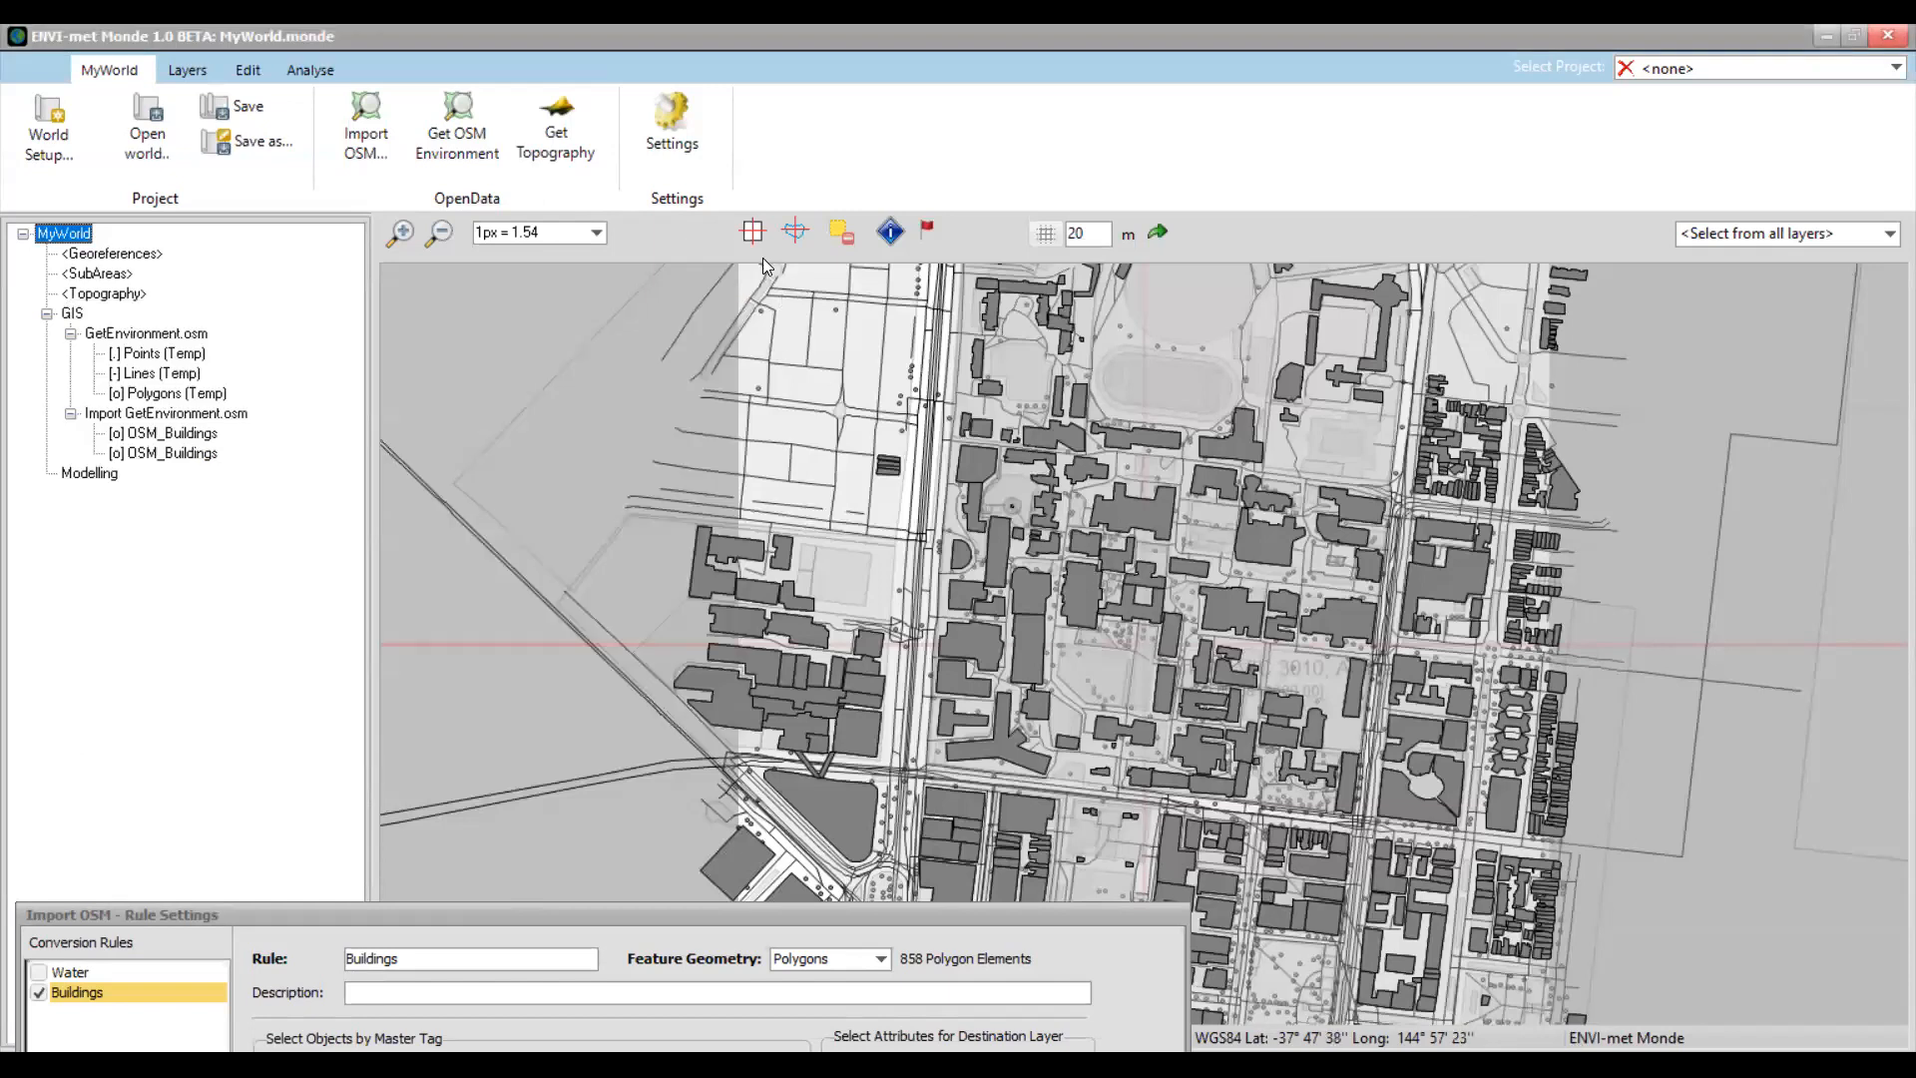
Check the layer properties of the first OSM_Buildings layer against the zoomed-out site map
click(440, 232)
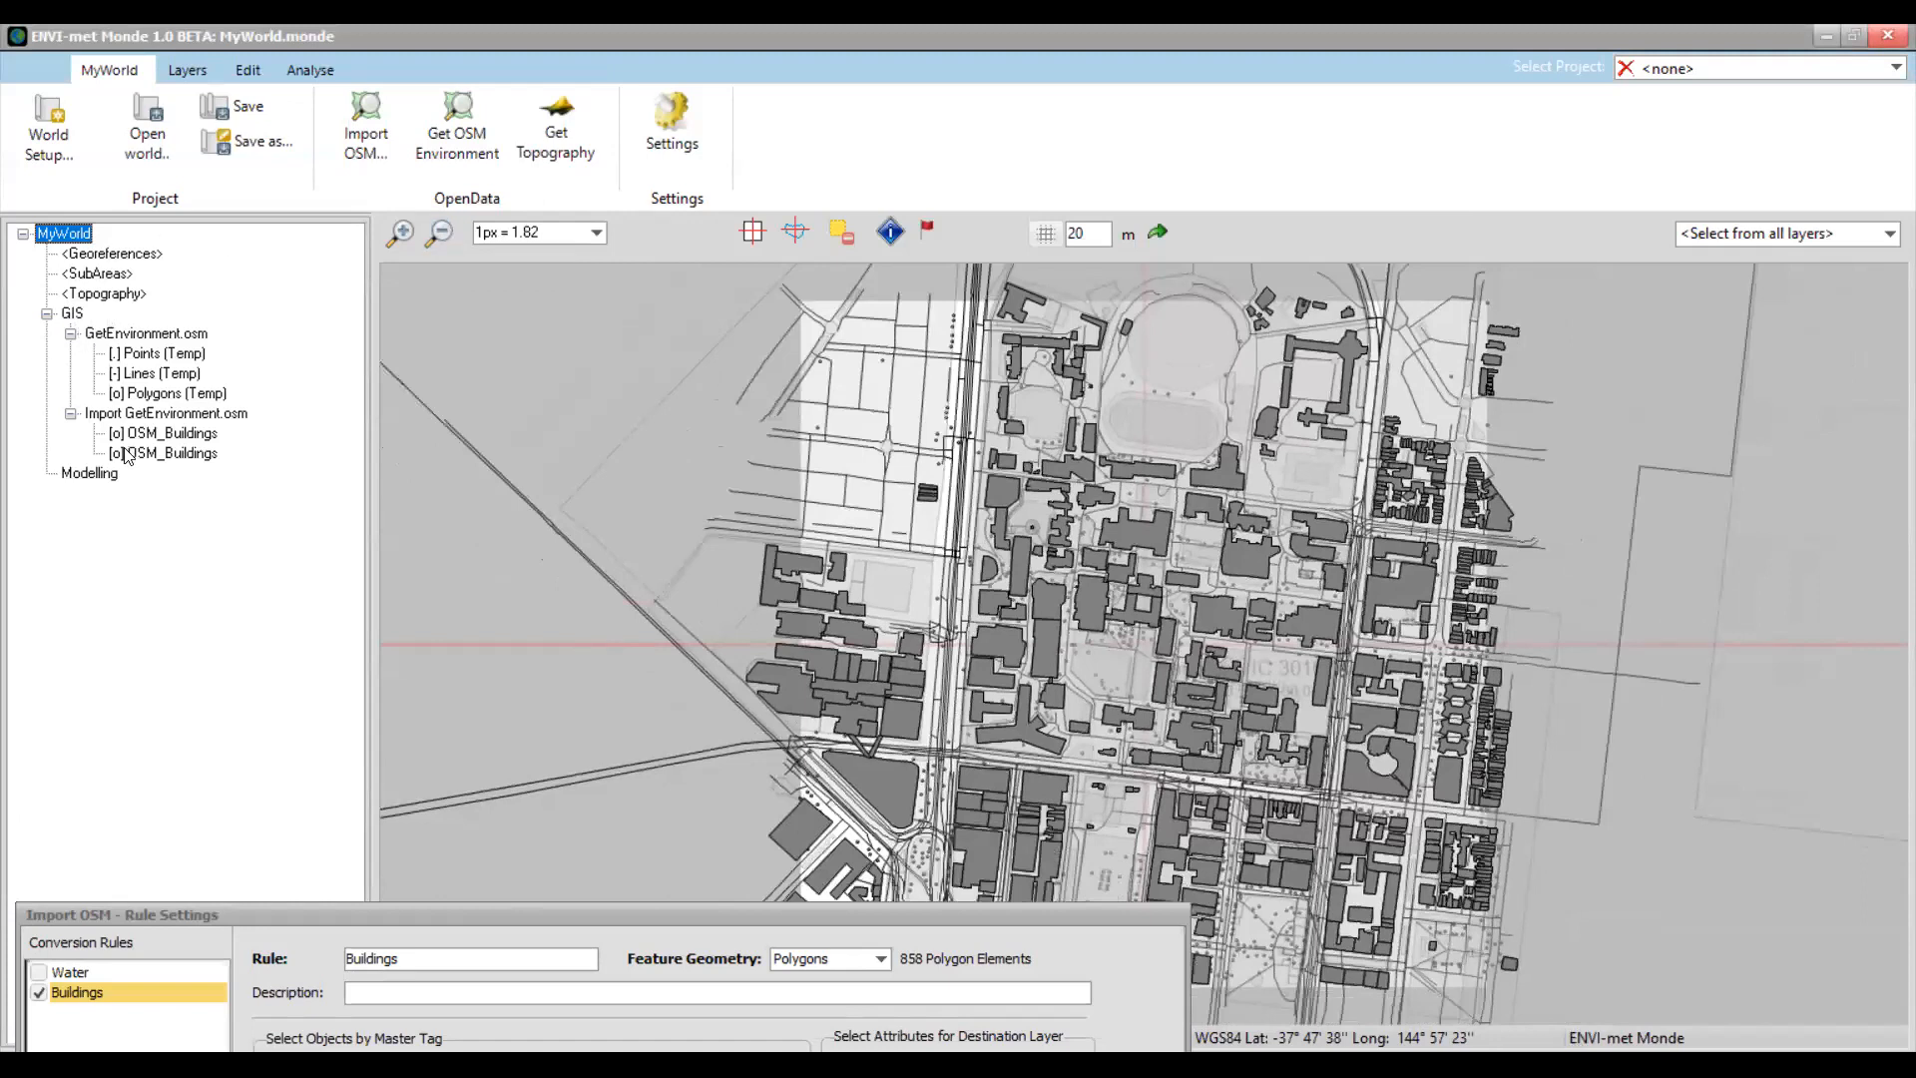
click(177, 455)
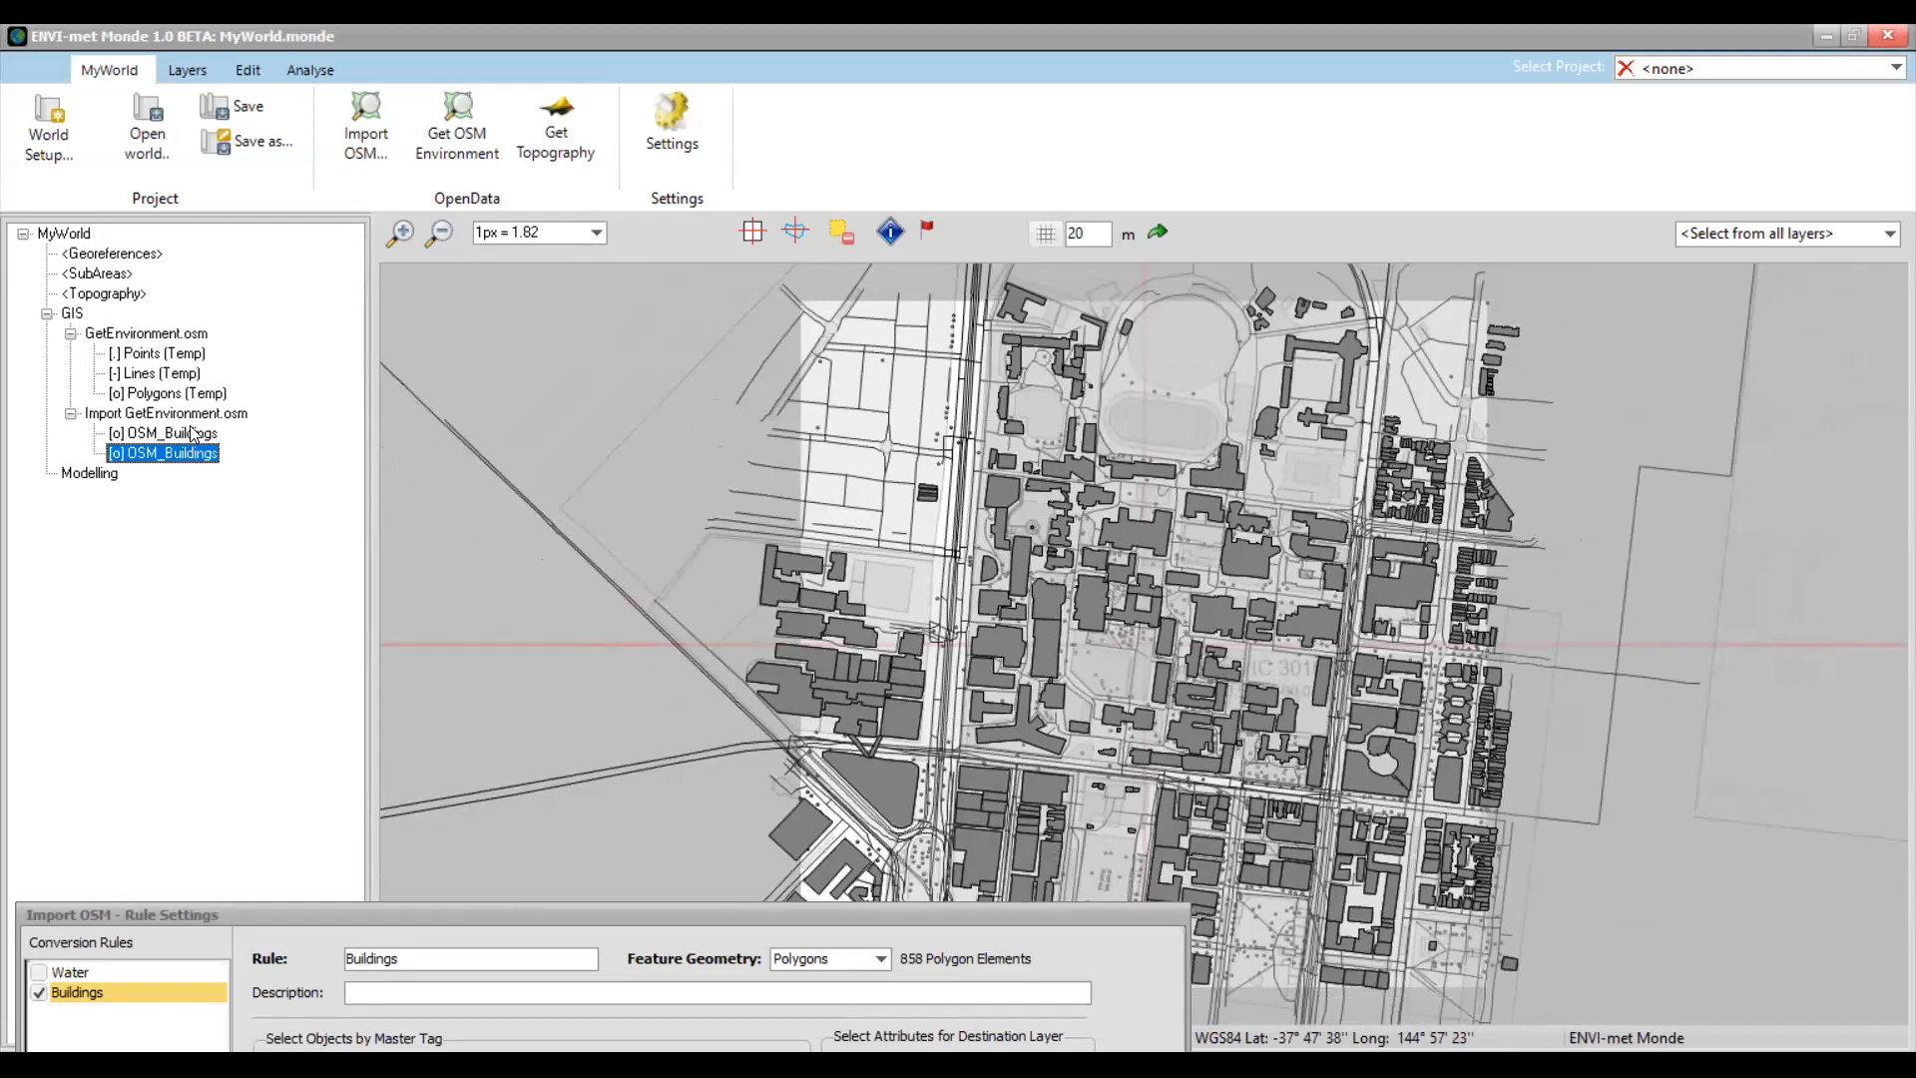
click(186, 437)
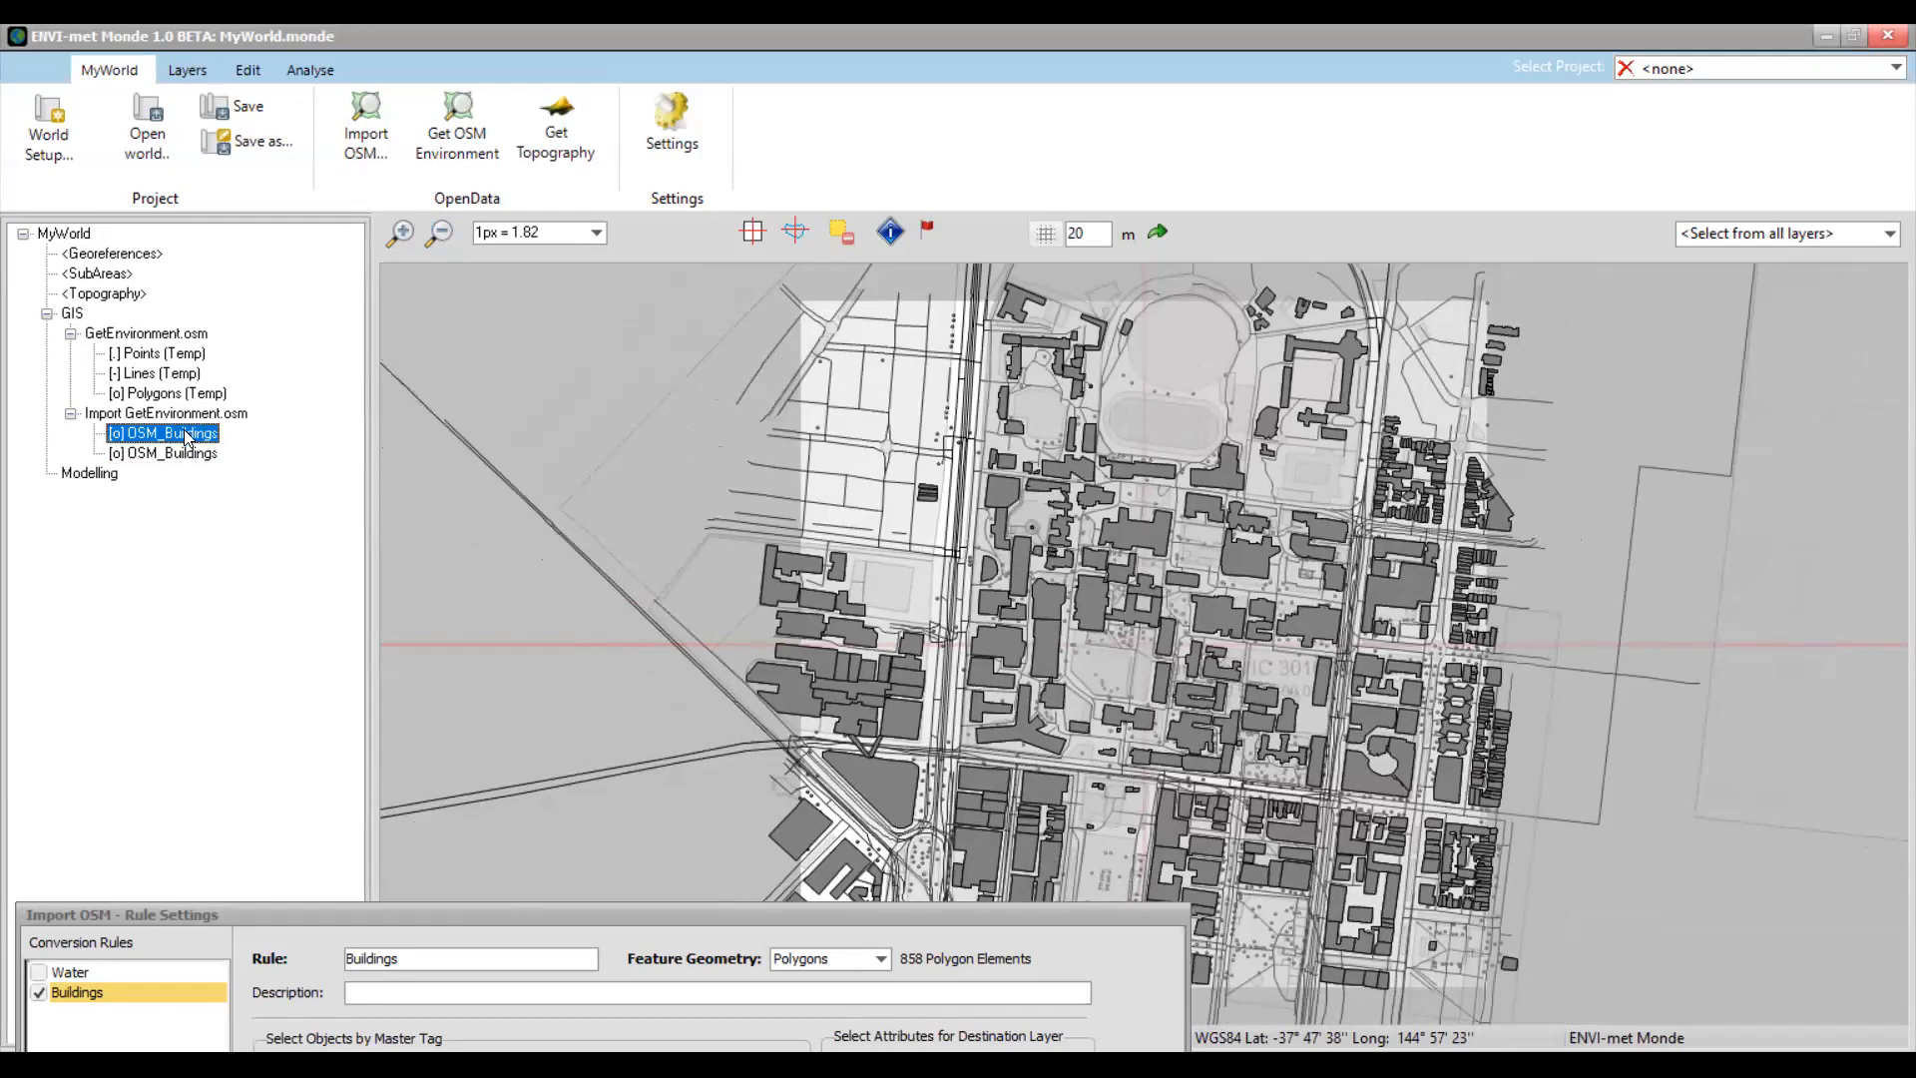
right_click(186, 436)
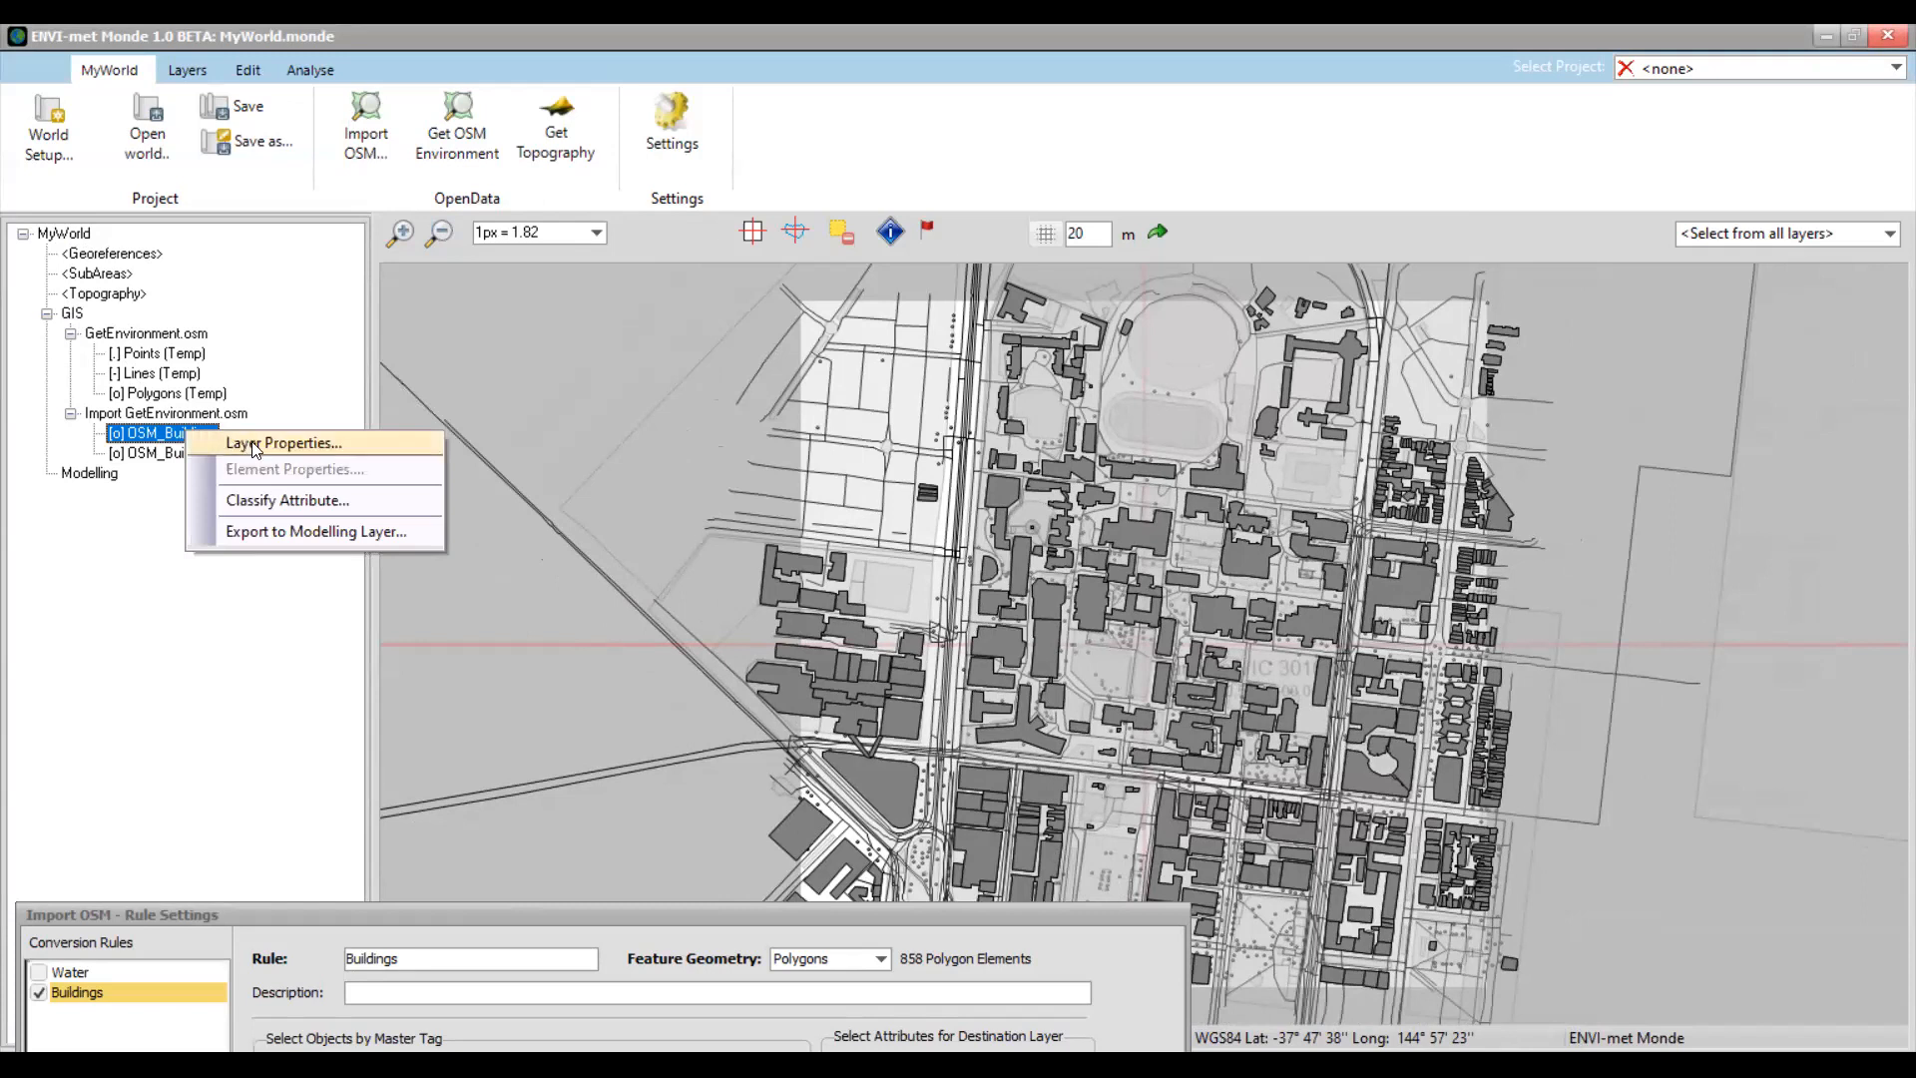
click(398, 446)
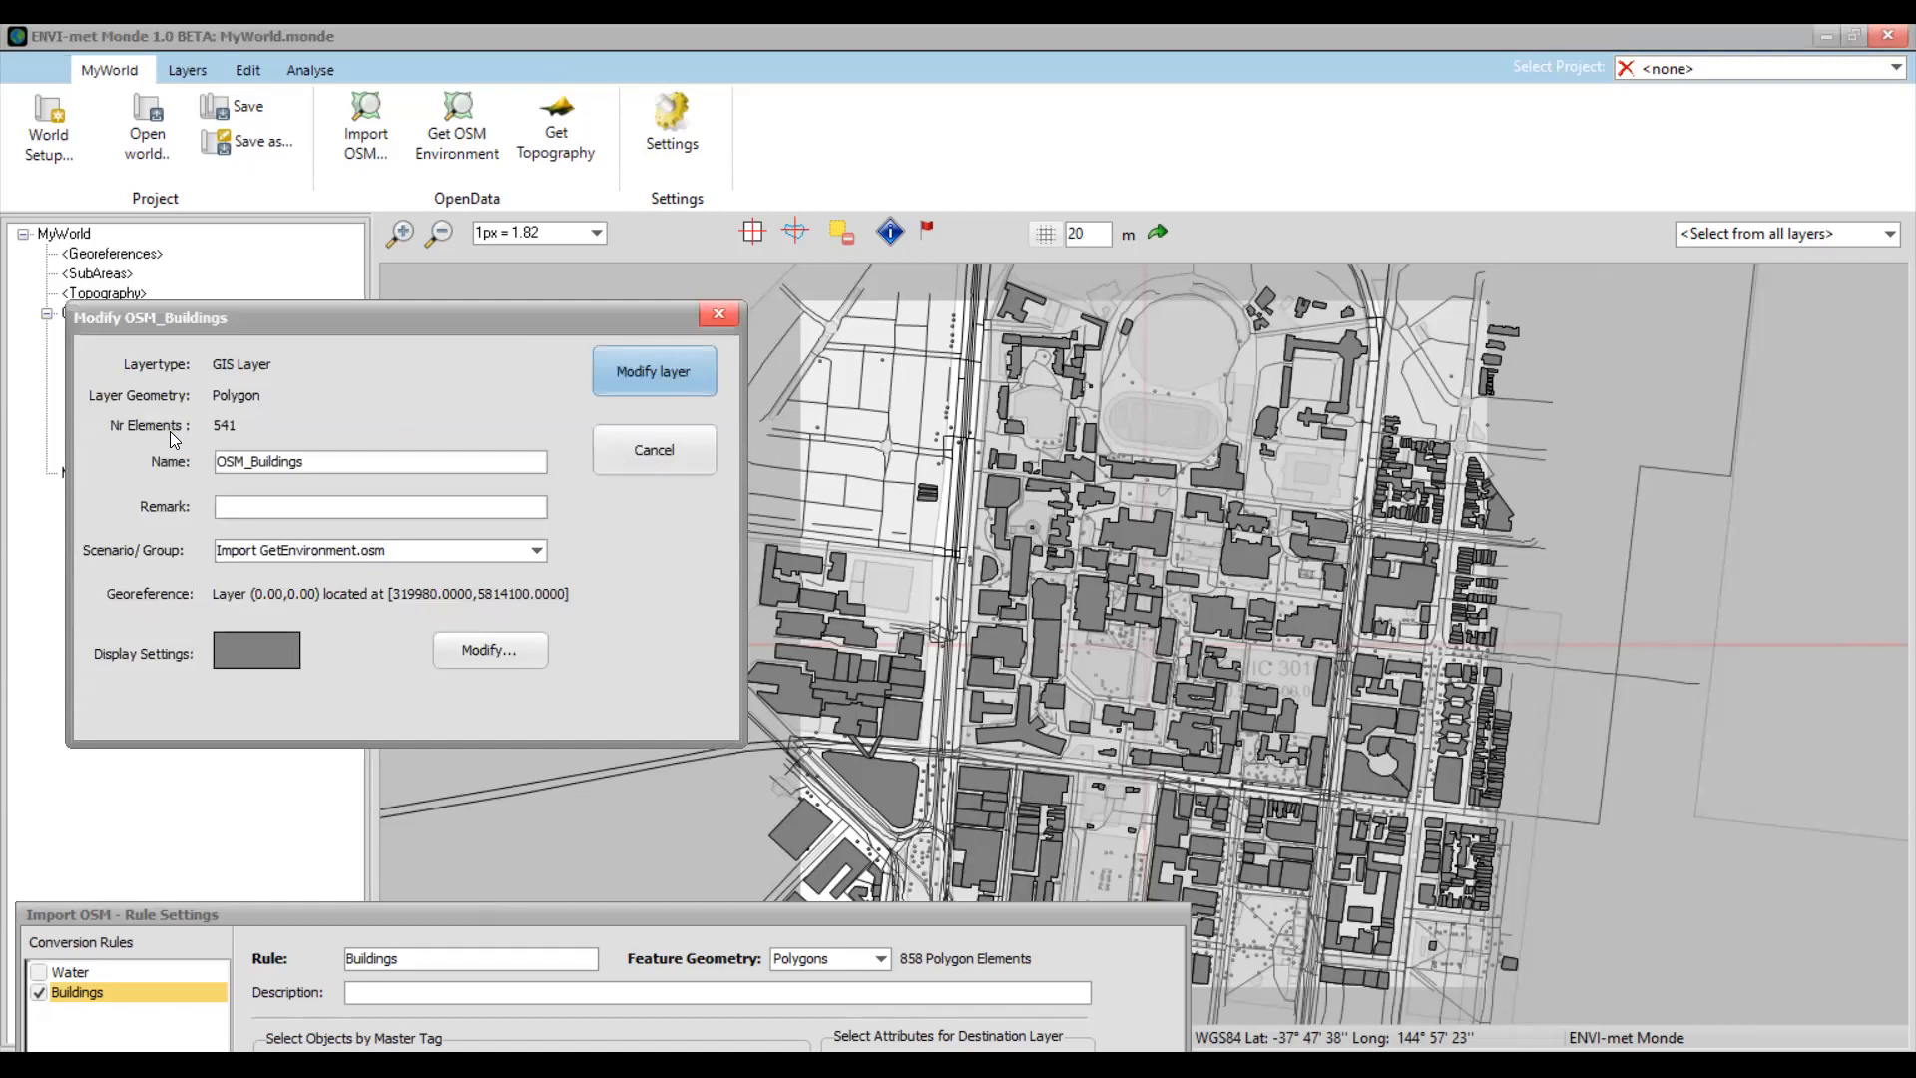
Hide the second OSM_Buildings layer while leaving the height-colored first OSM_Buildings layer shown
click(191, 79)
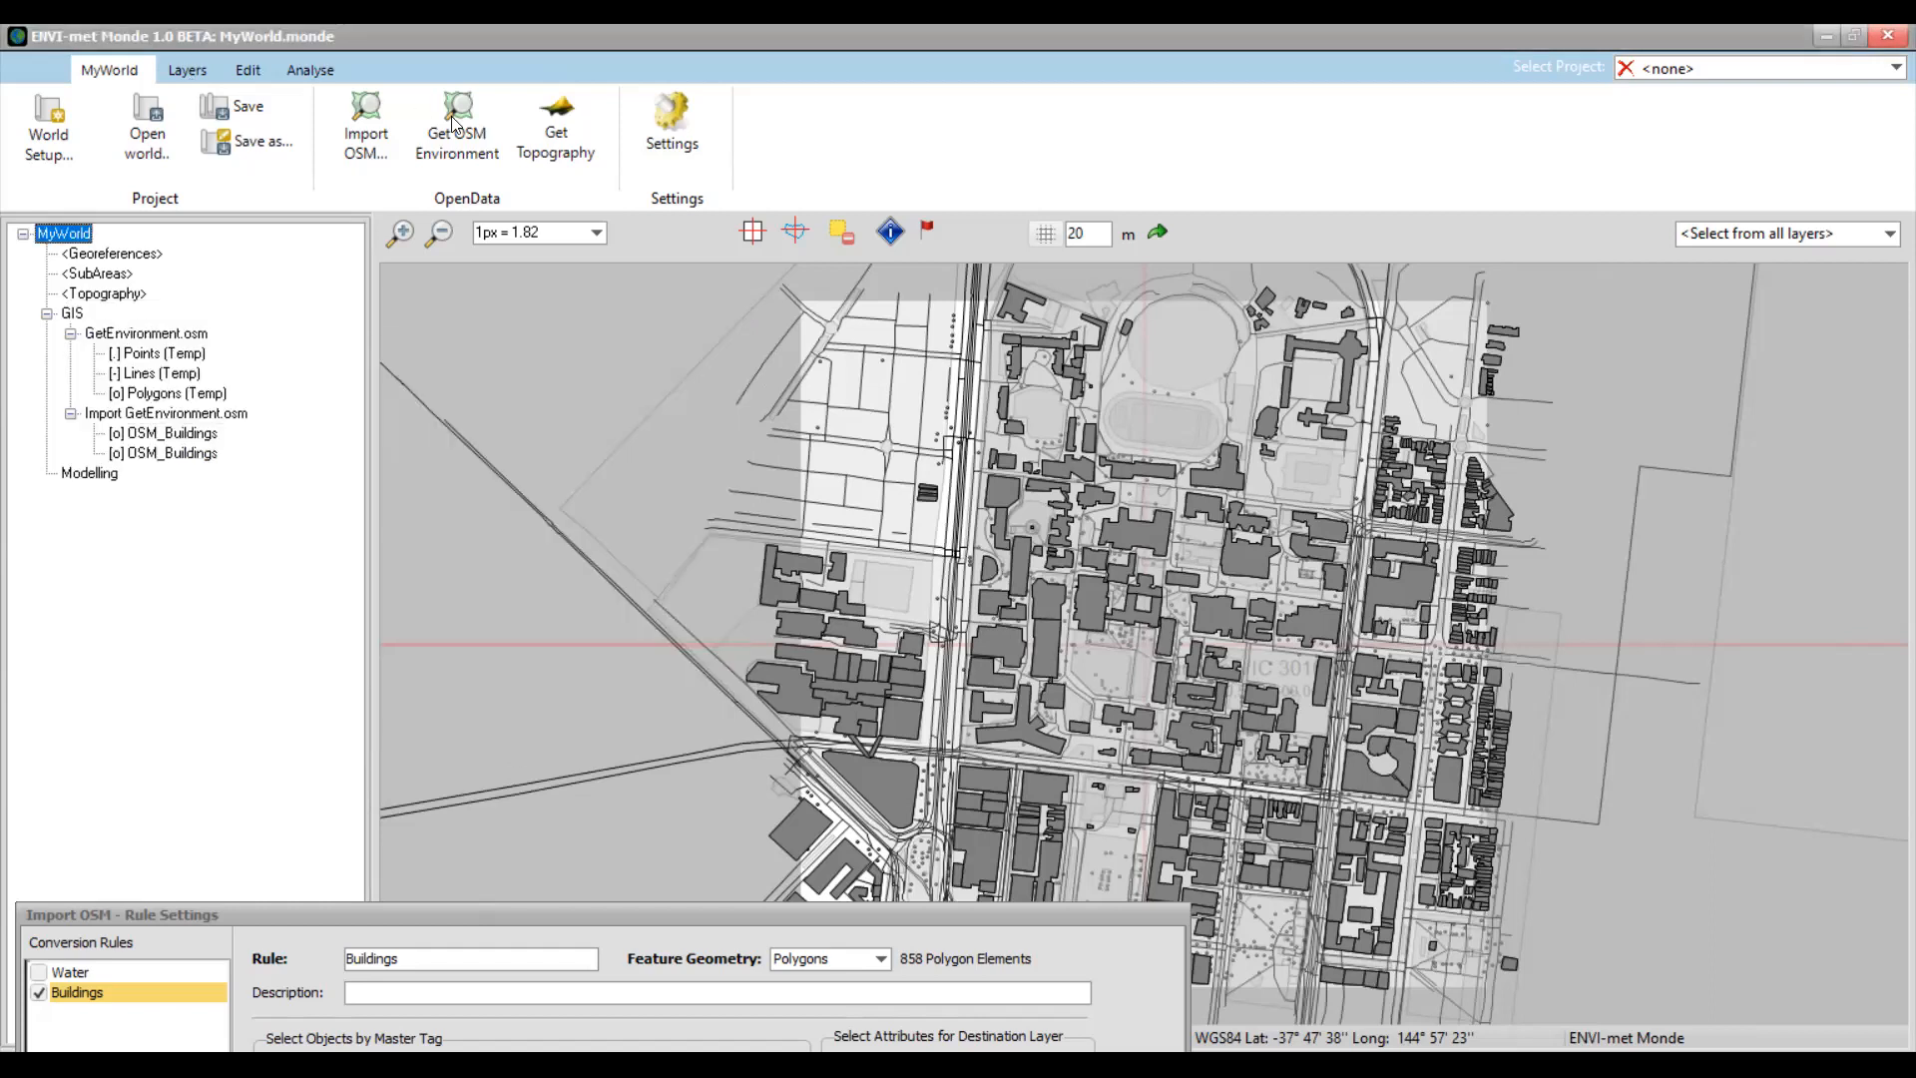
click(655, 105)
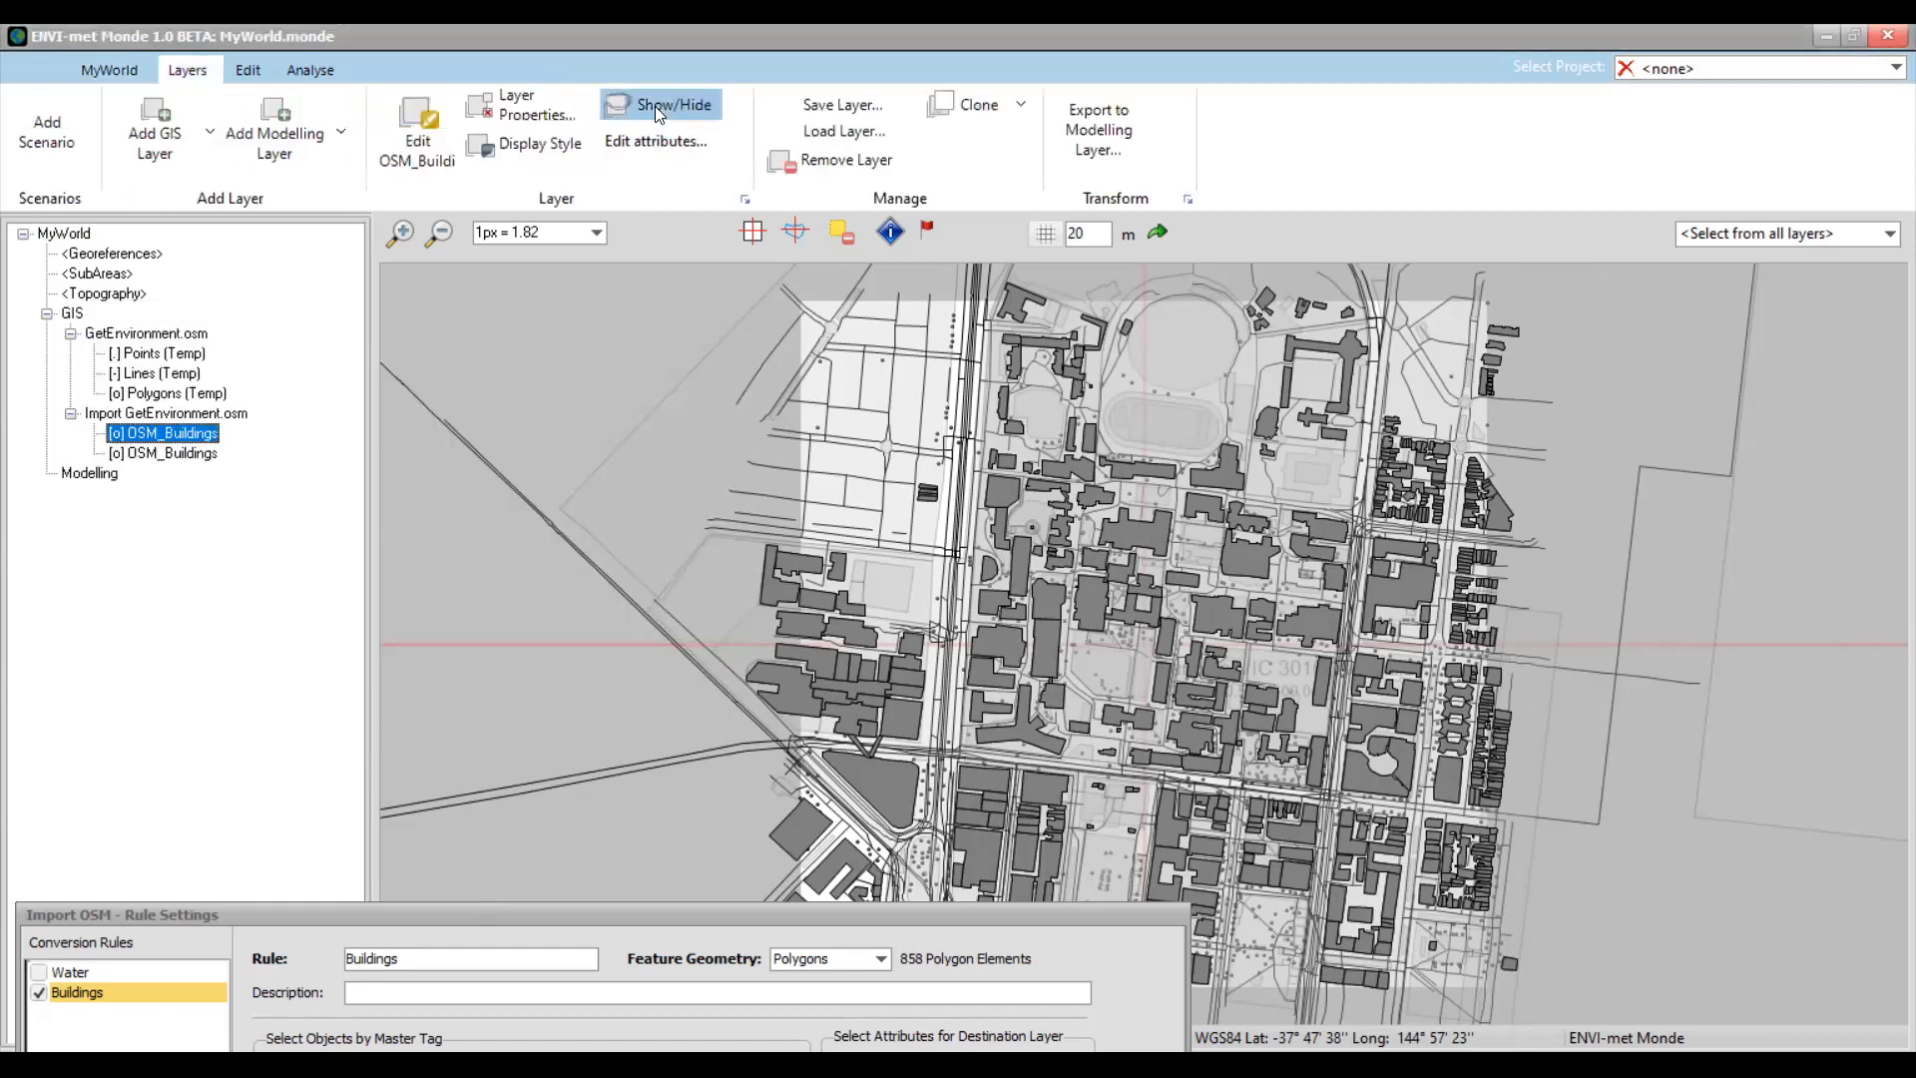
click(613, 115)
click(639, 106)
click(667, 108)
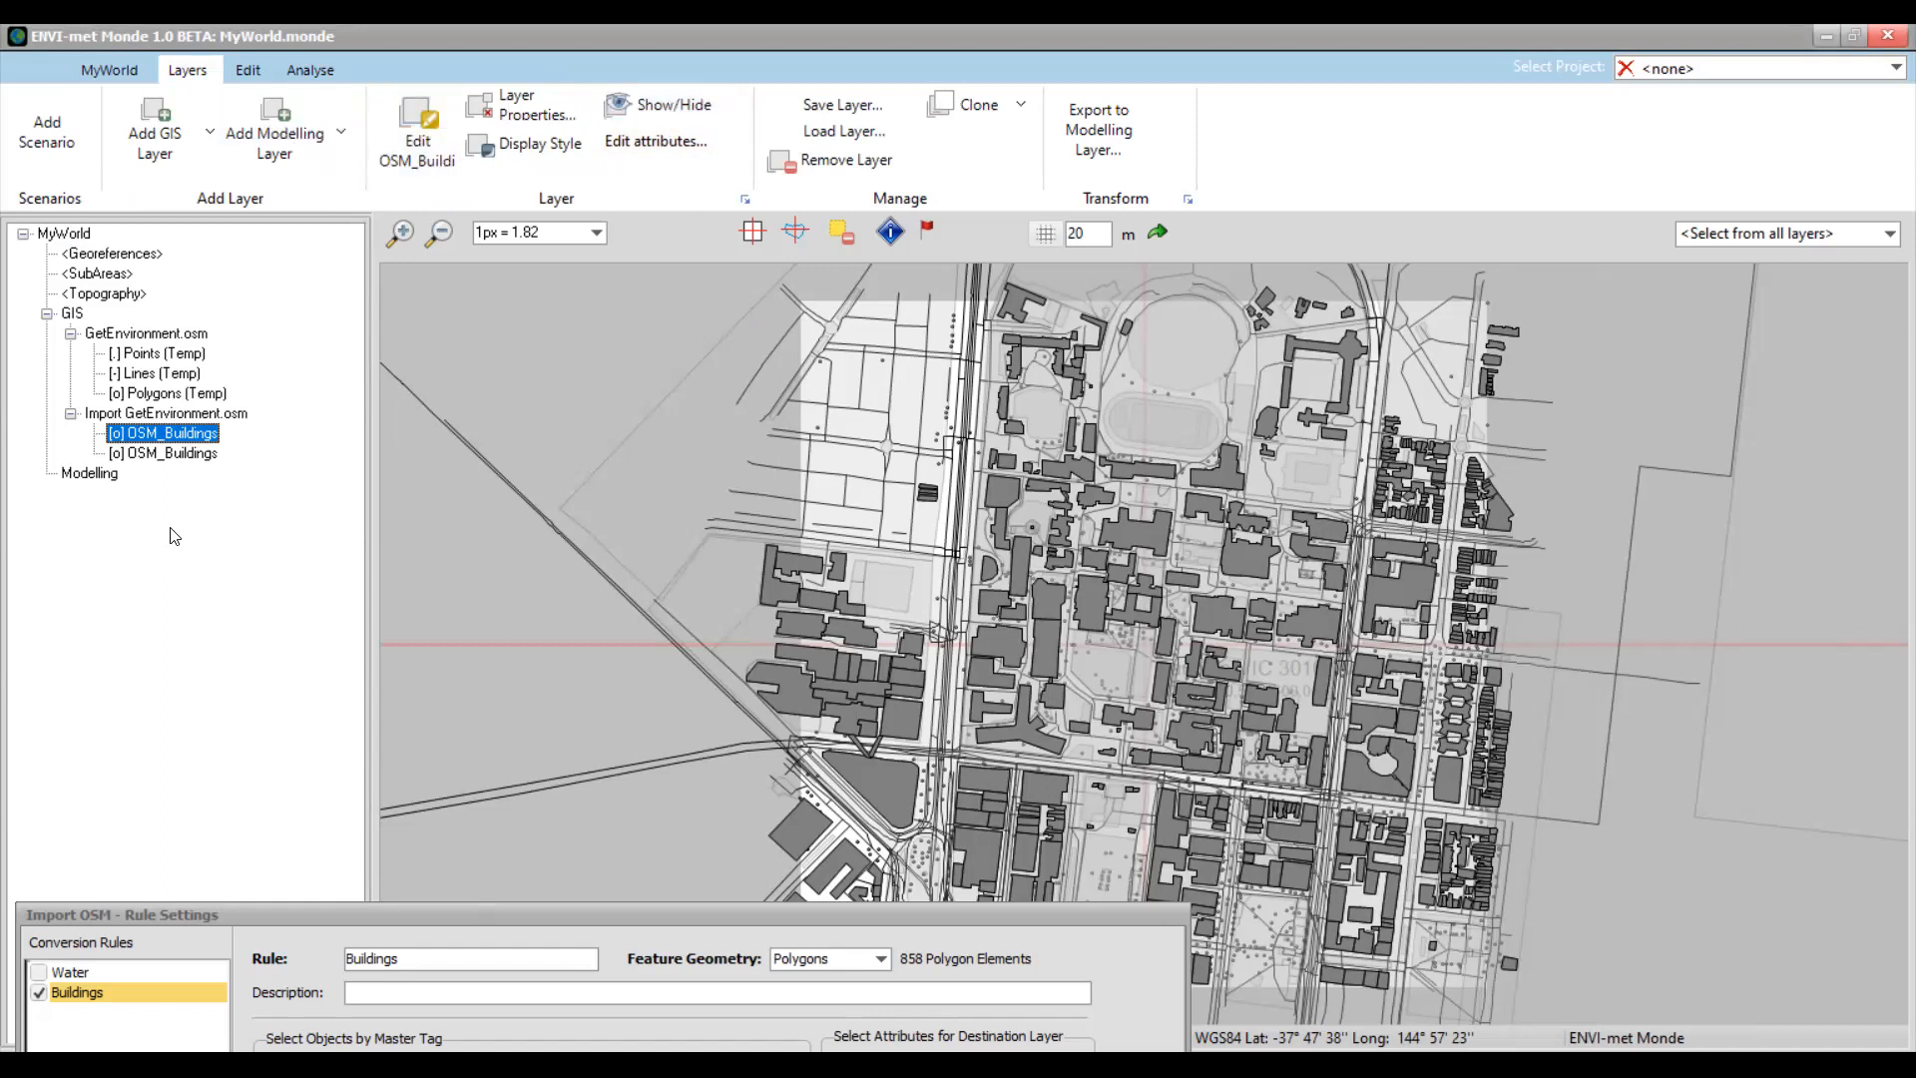
click(183, 454)
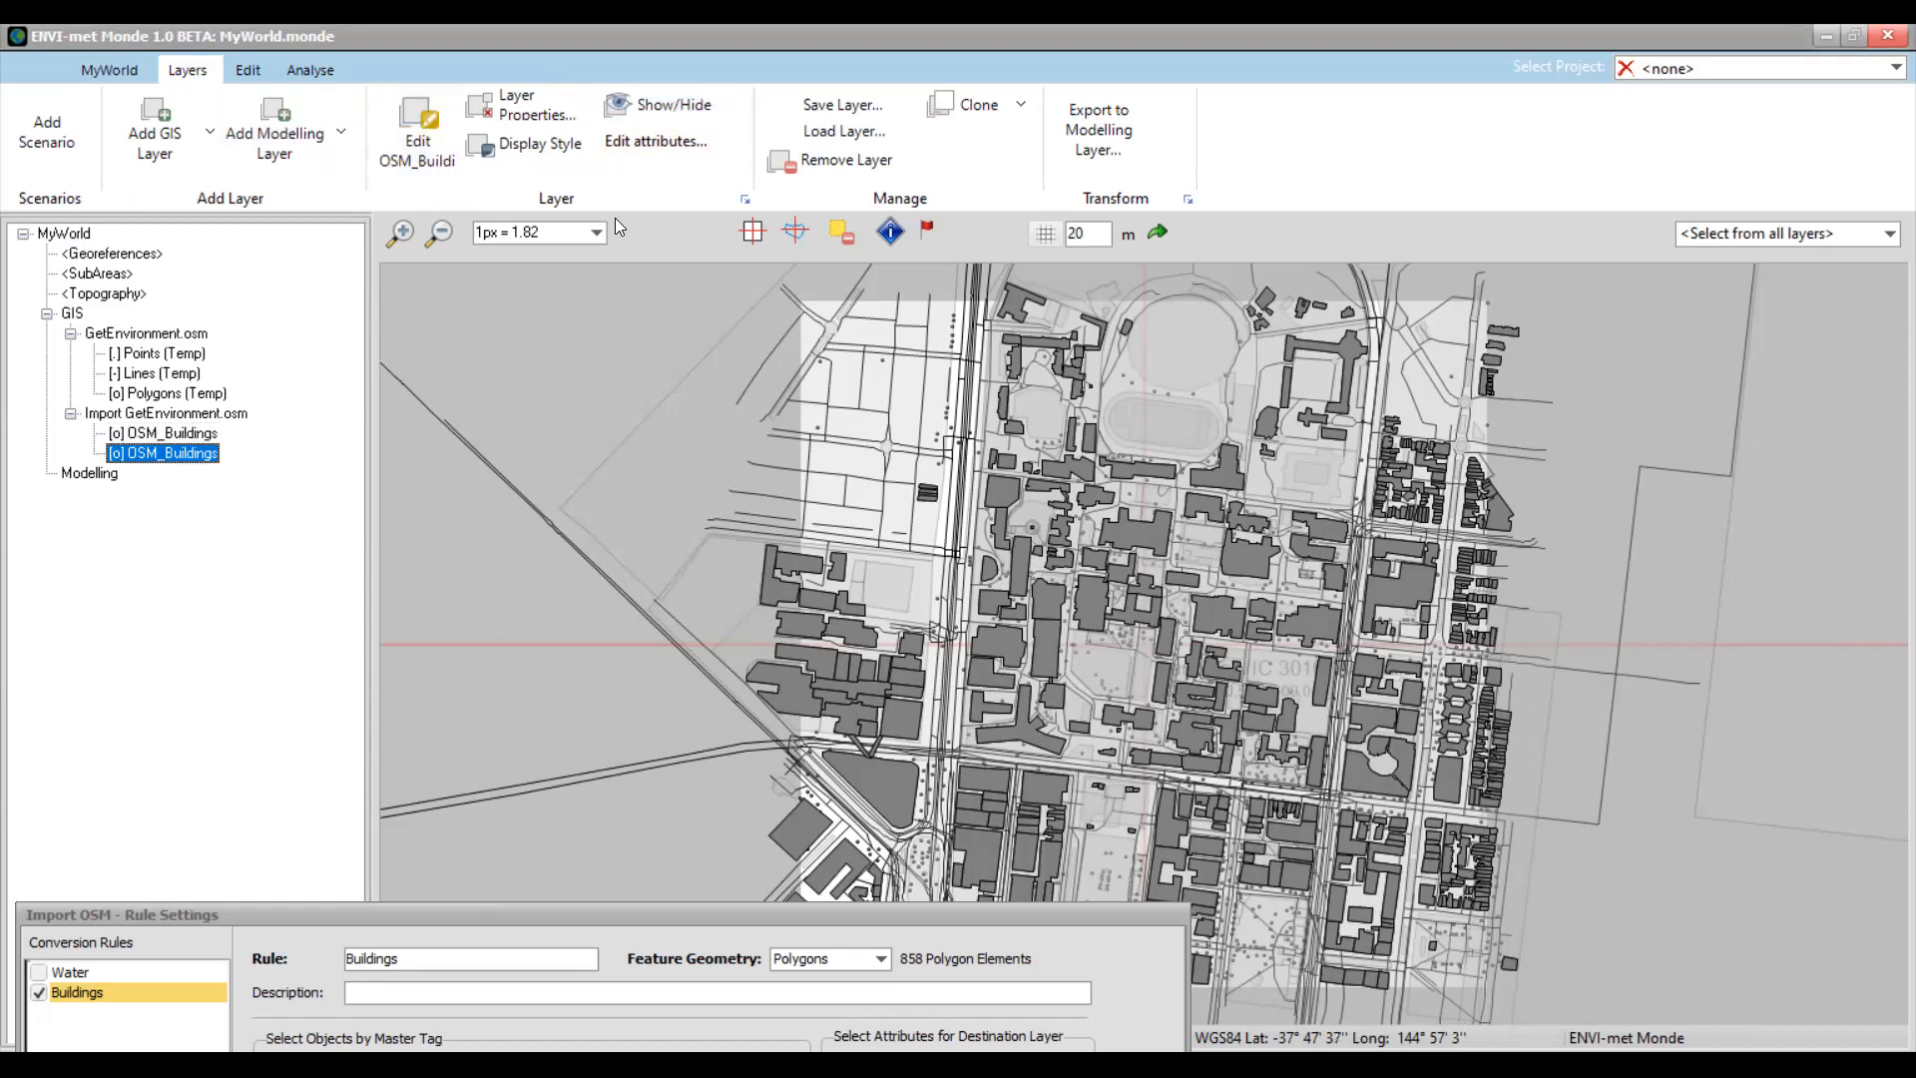
click(671, 106)
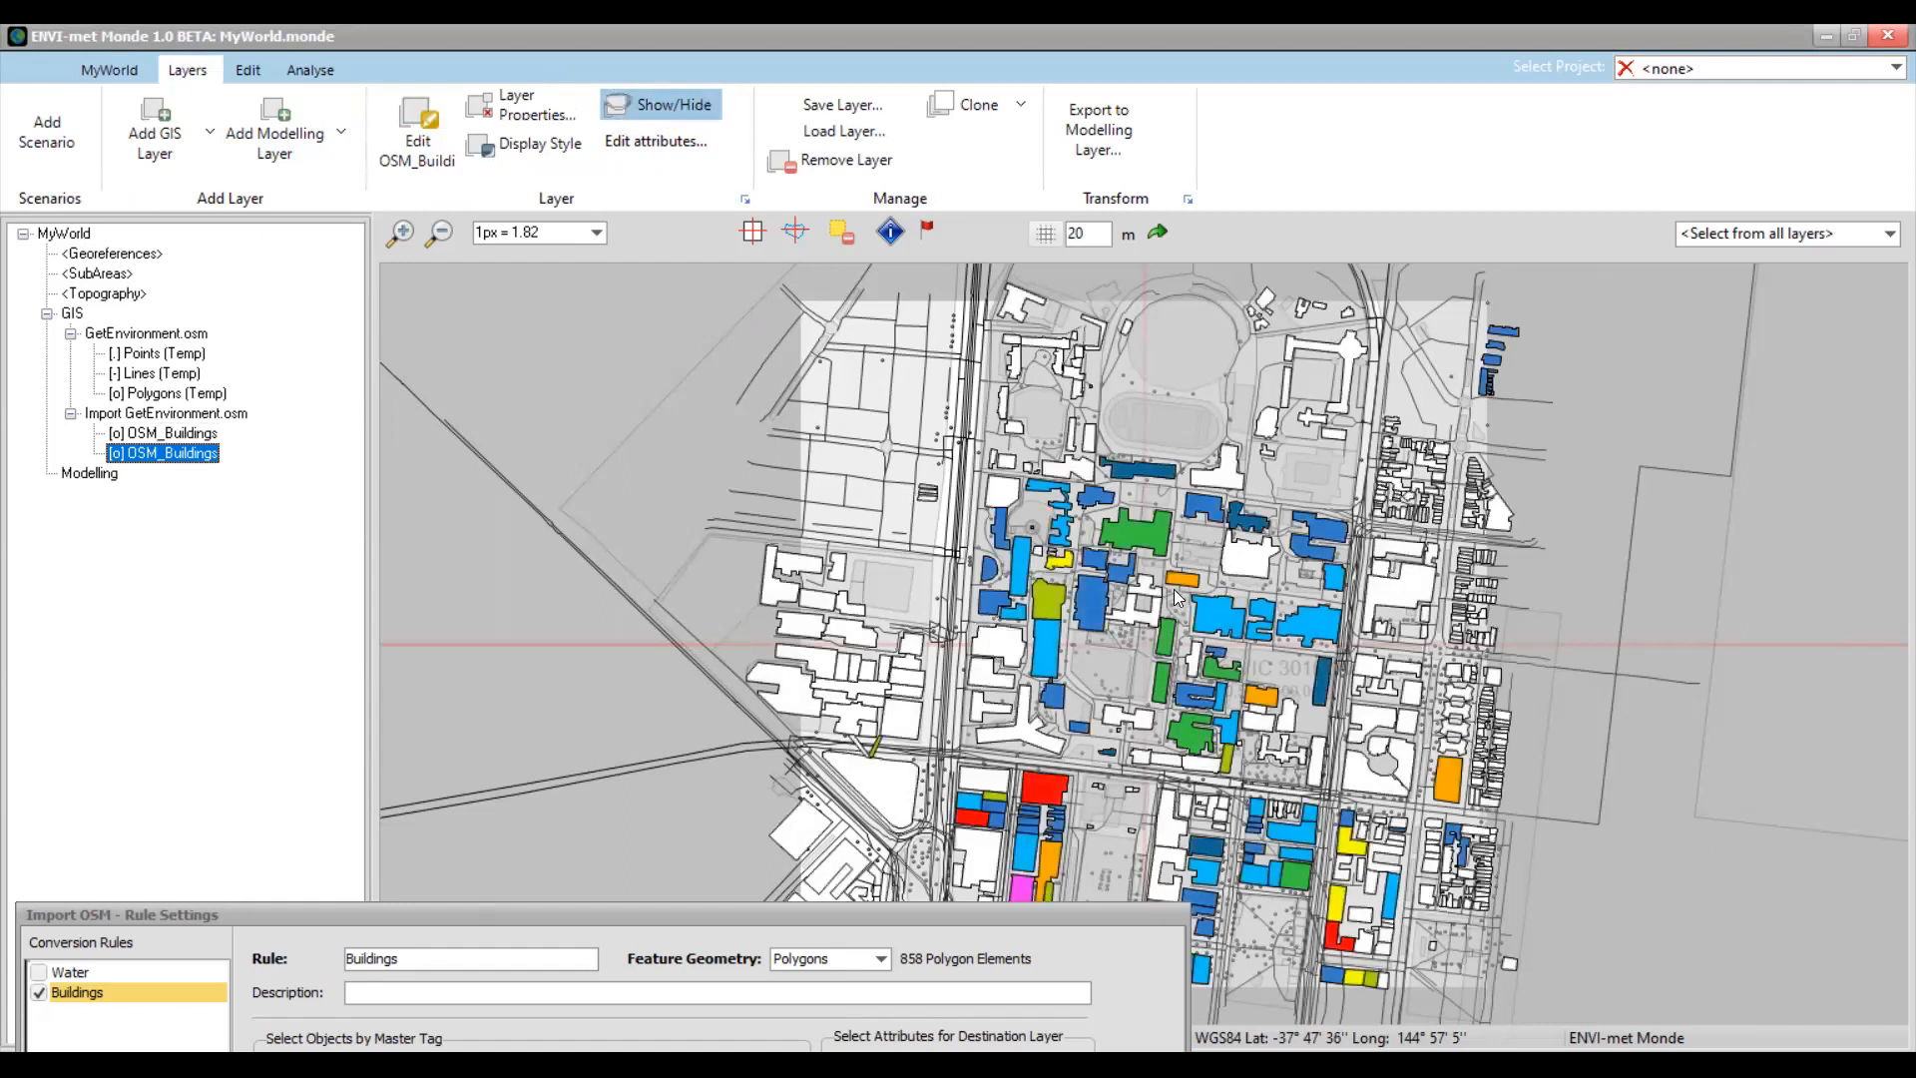
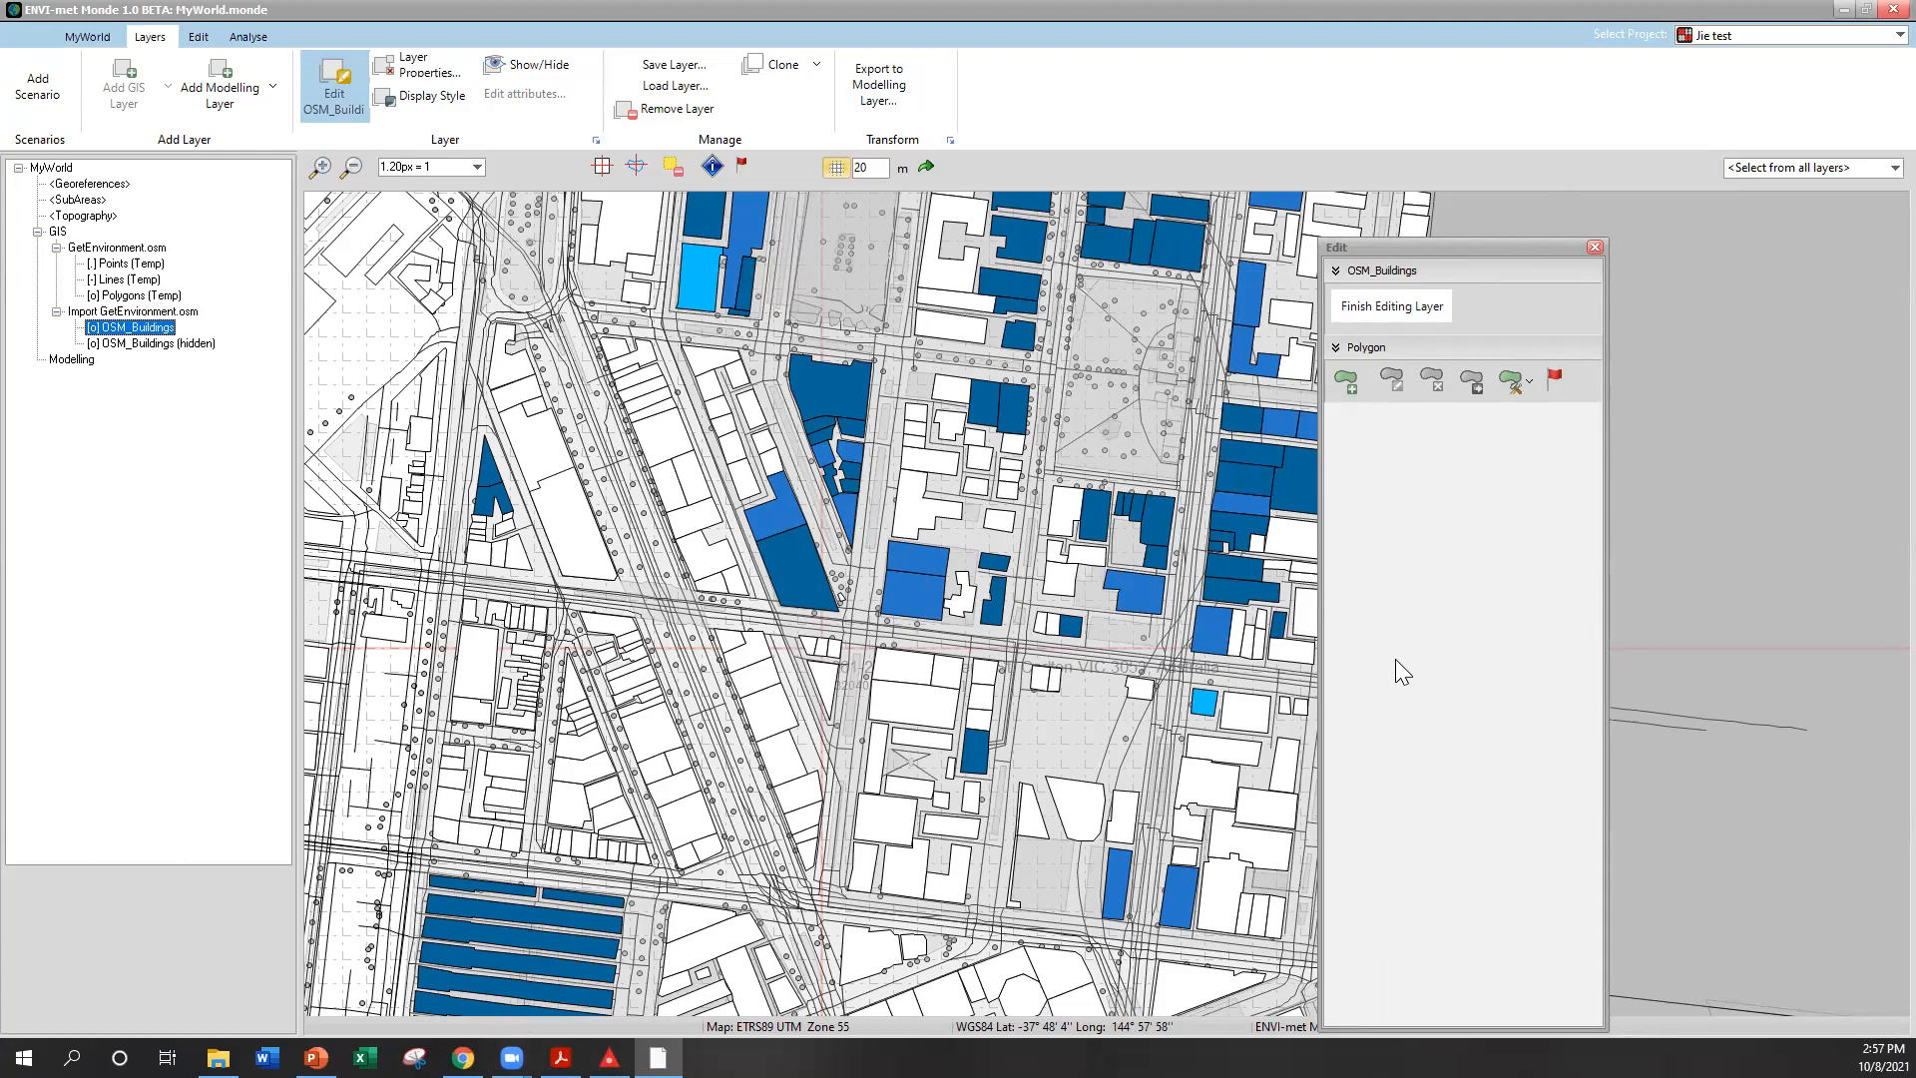
Set the height attribute of the Melbourne City Toyota building to 18 and apply it
click(540, 435)
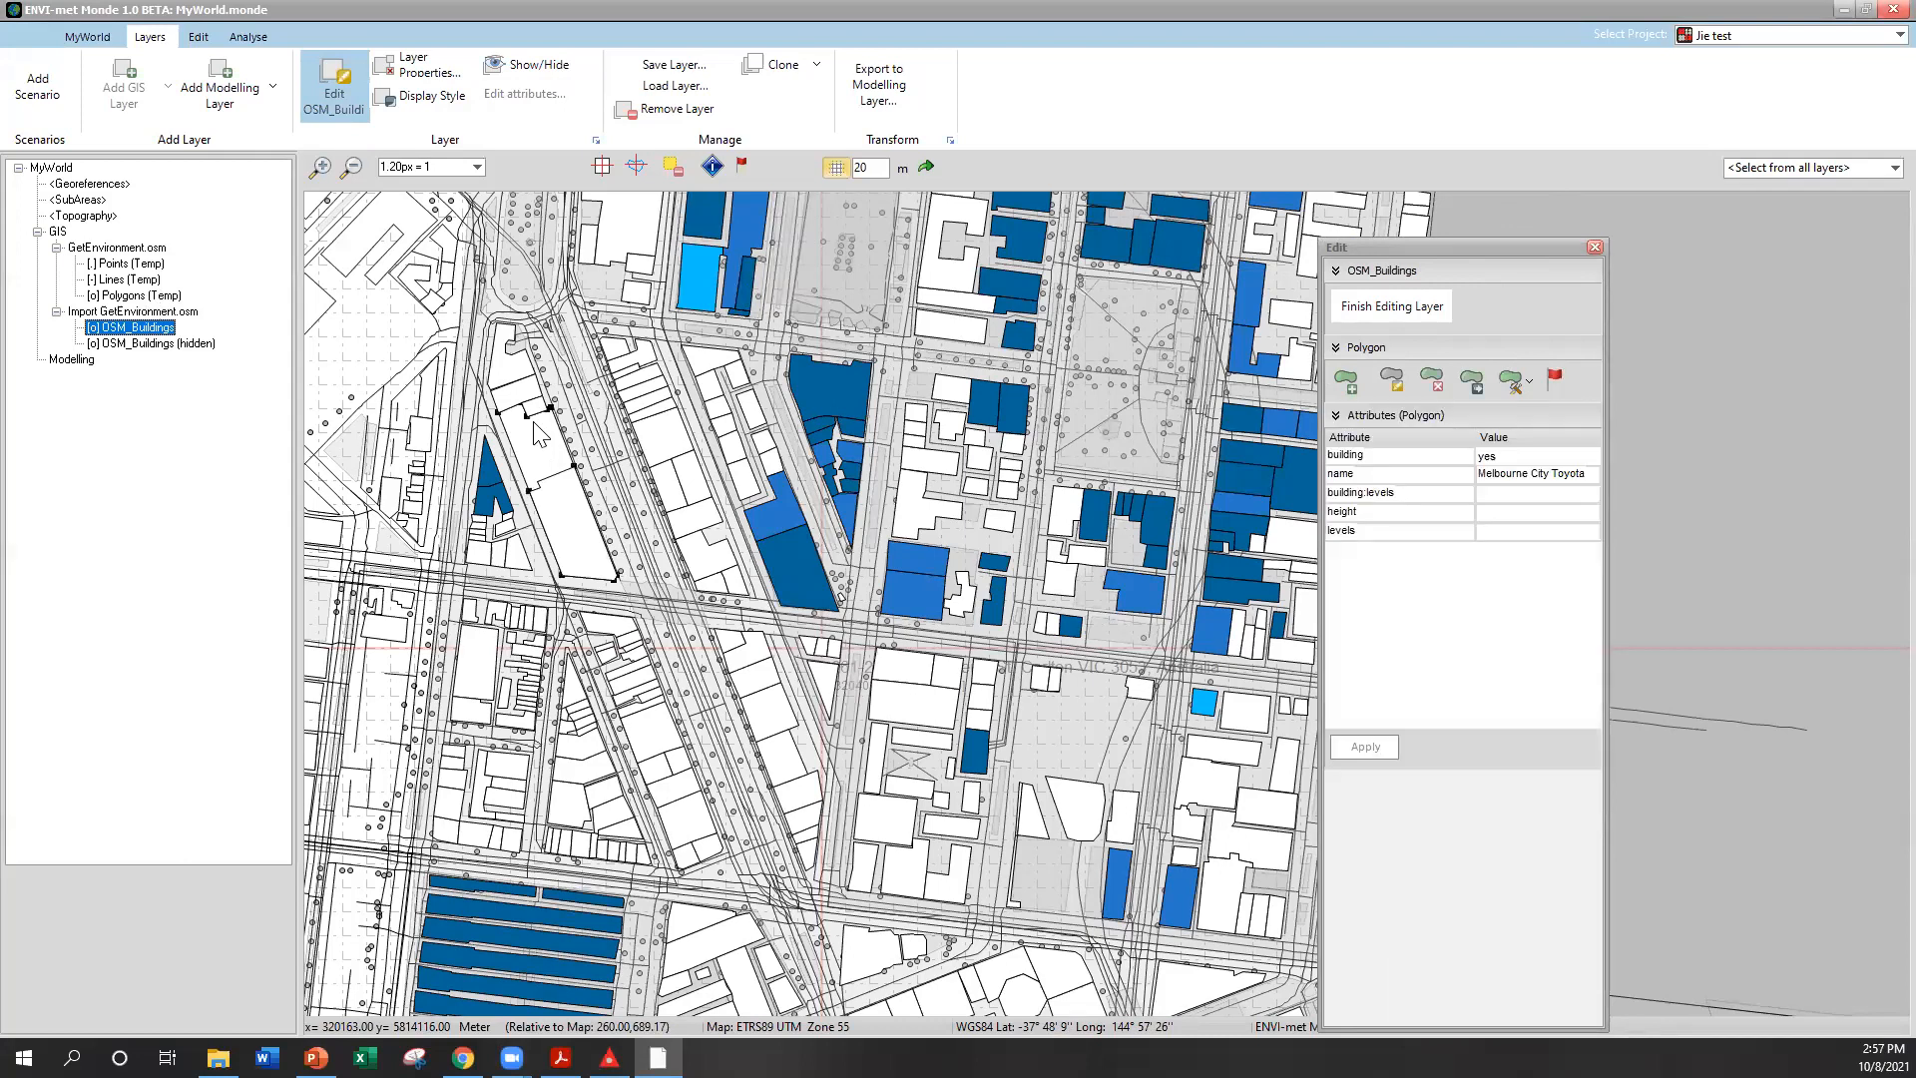
click(1489, 514)
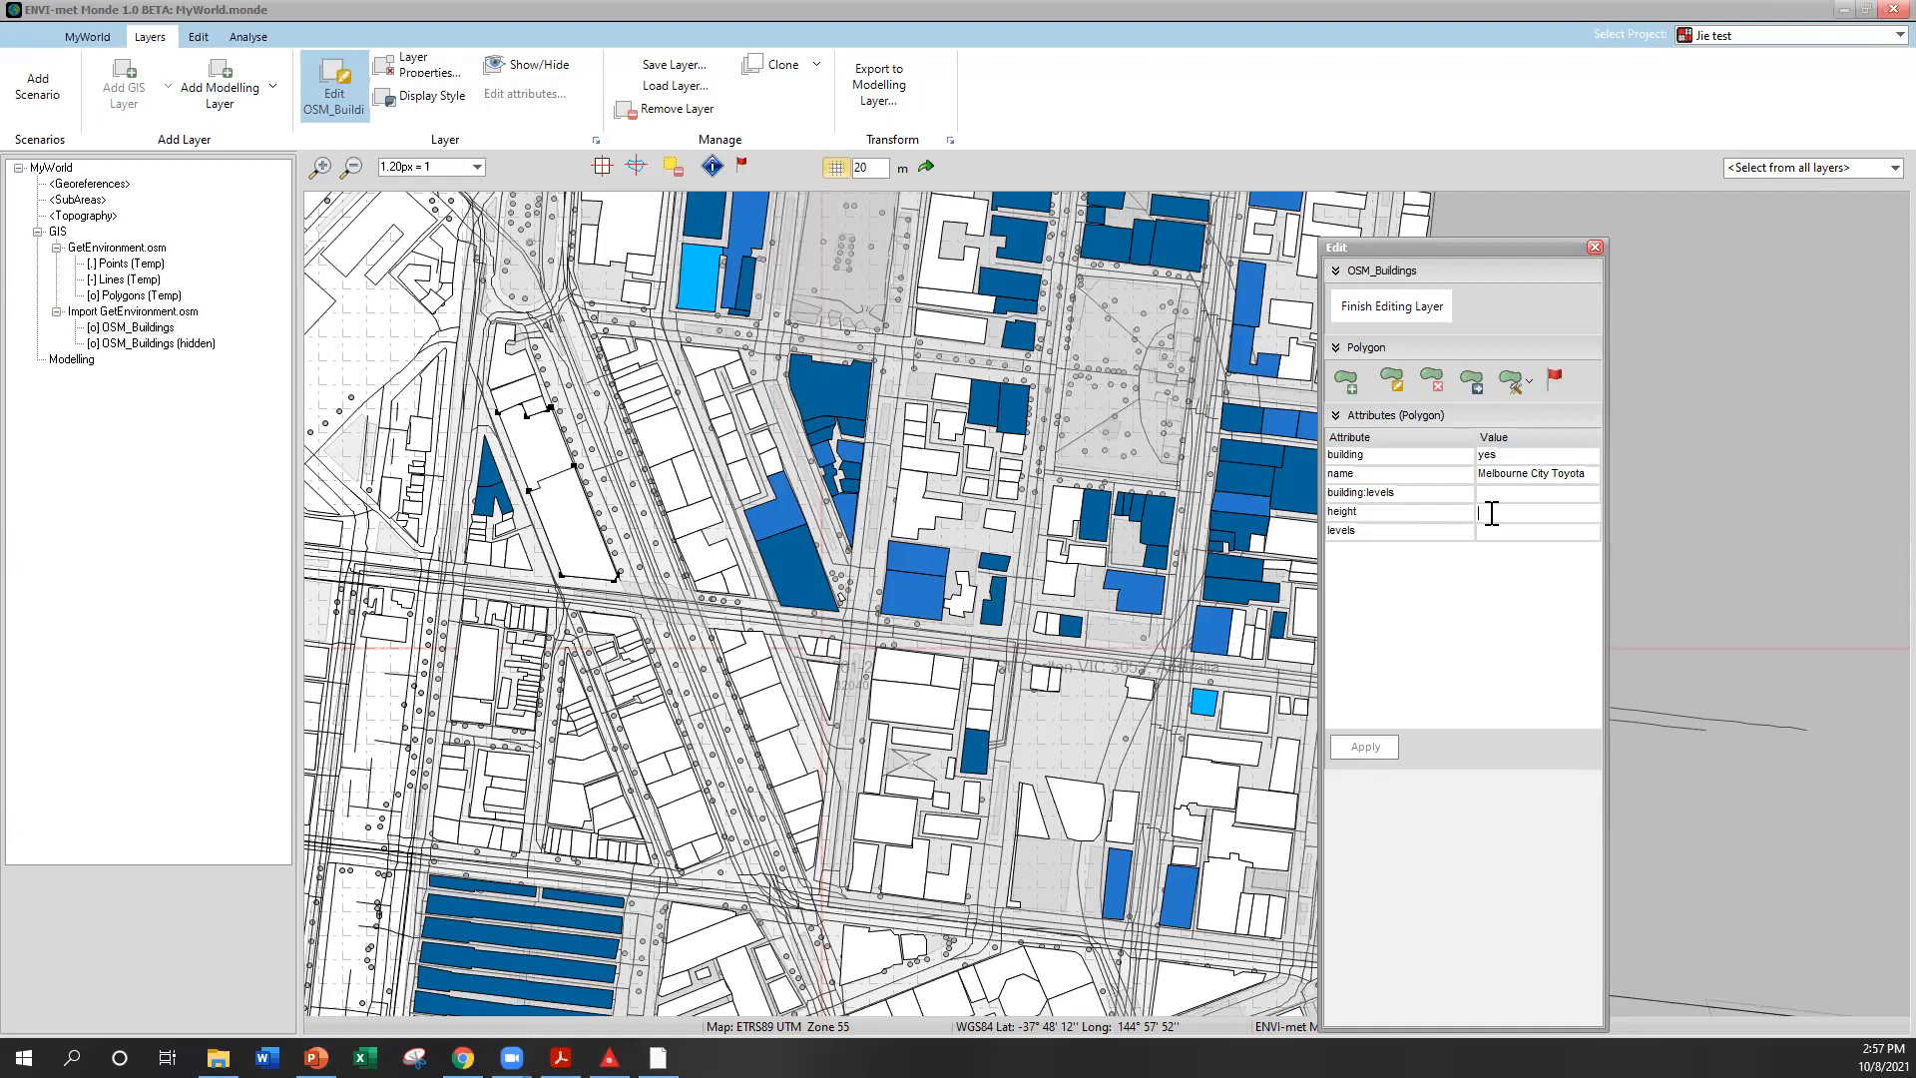
text(18)
click(1384, 747)
Set the height of the unnamed building directly north of Melbourne City Toyota to 20 and apply it
click(527, 402)
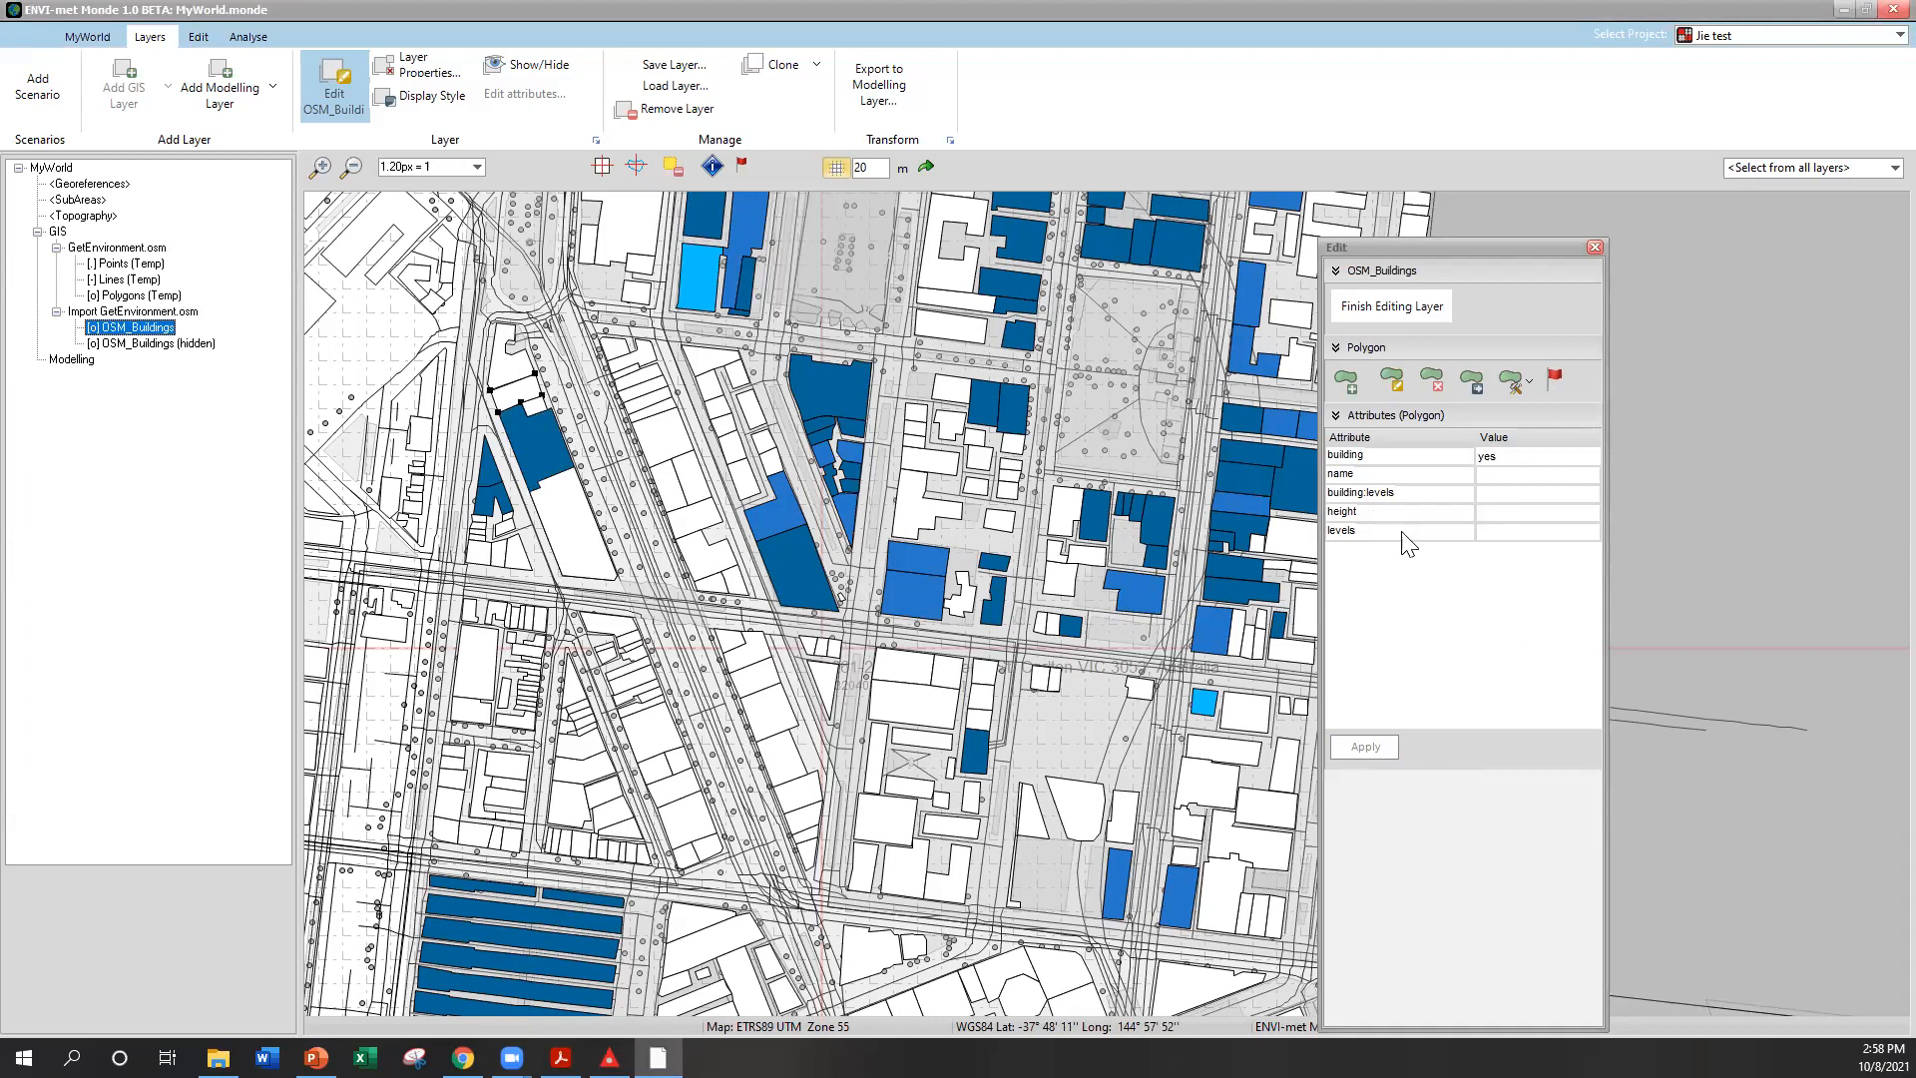
click(1498, 512)
text(20)
click(1377, 745)
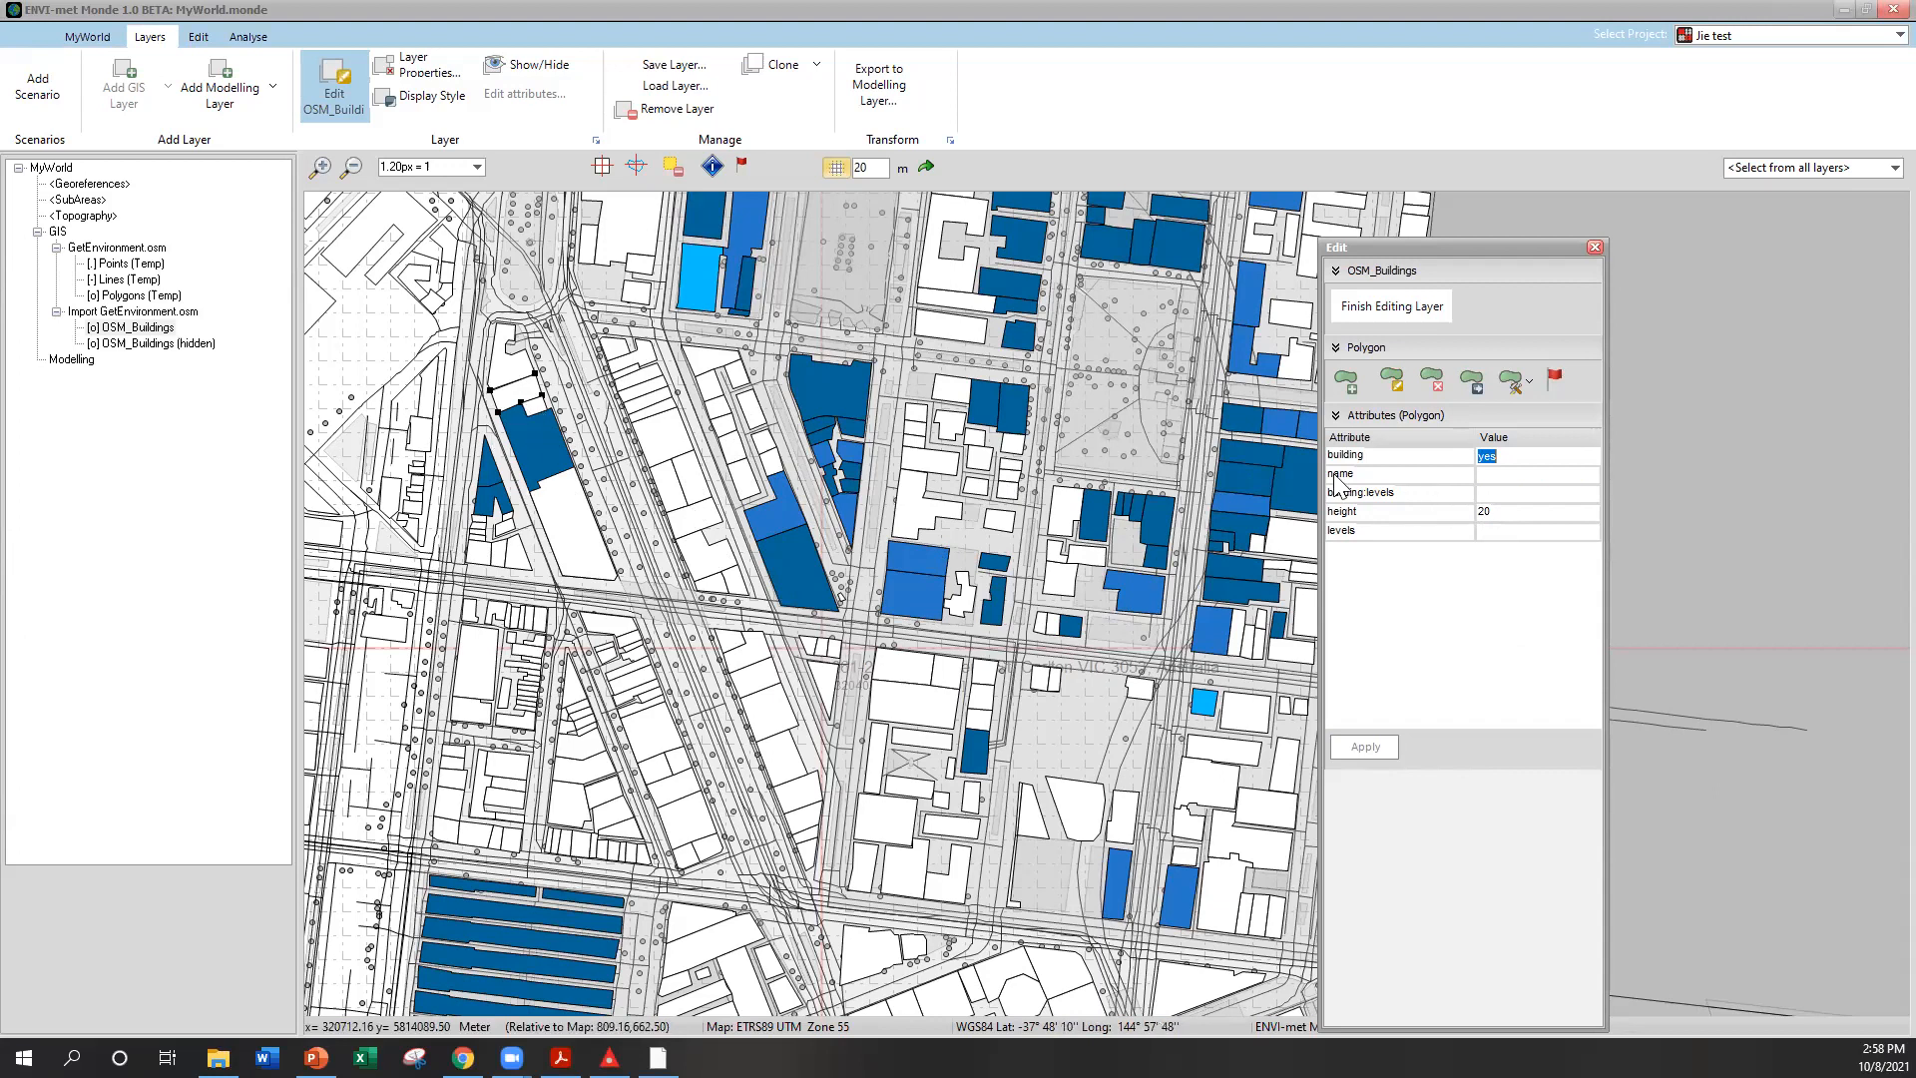
Set the height of the long building directly south of Melbourne City Toyota to 6 and apply it
click(565, 523)
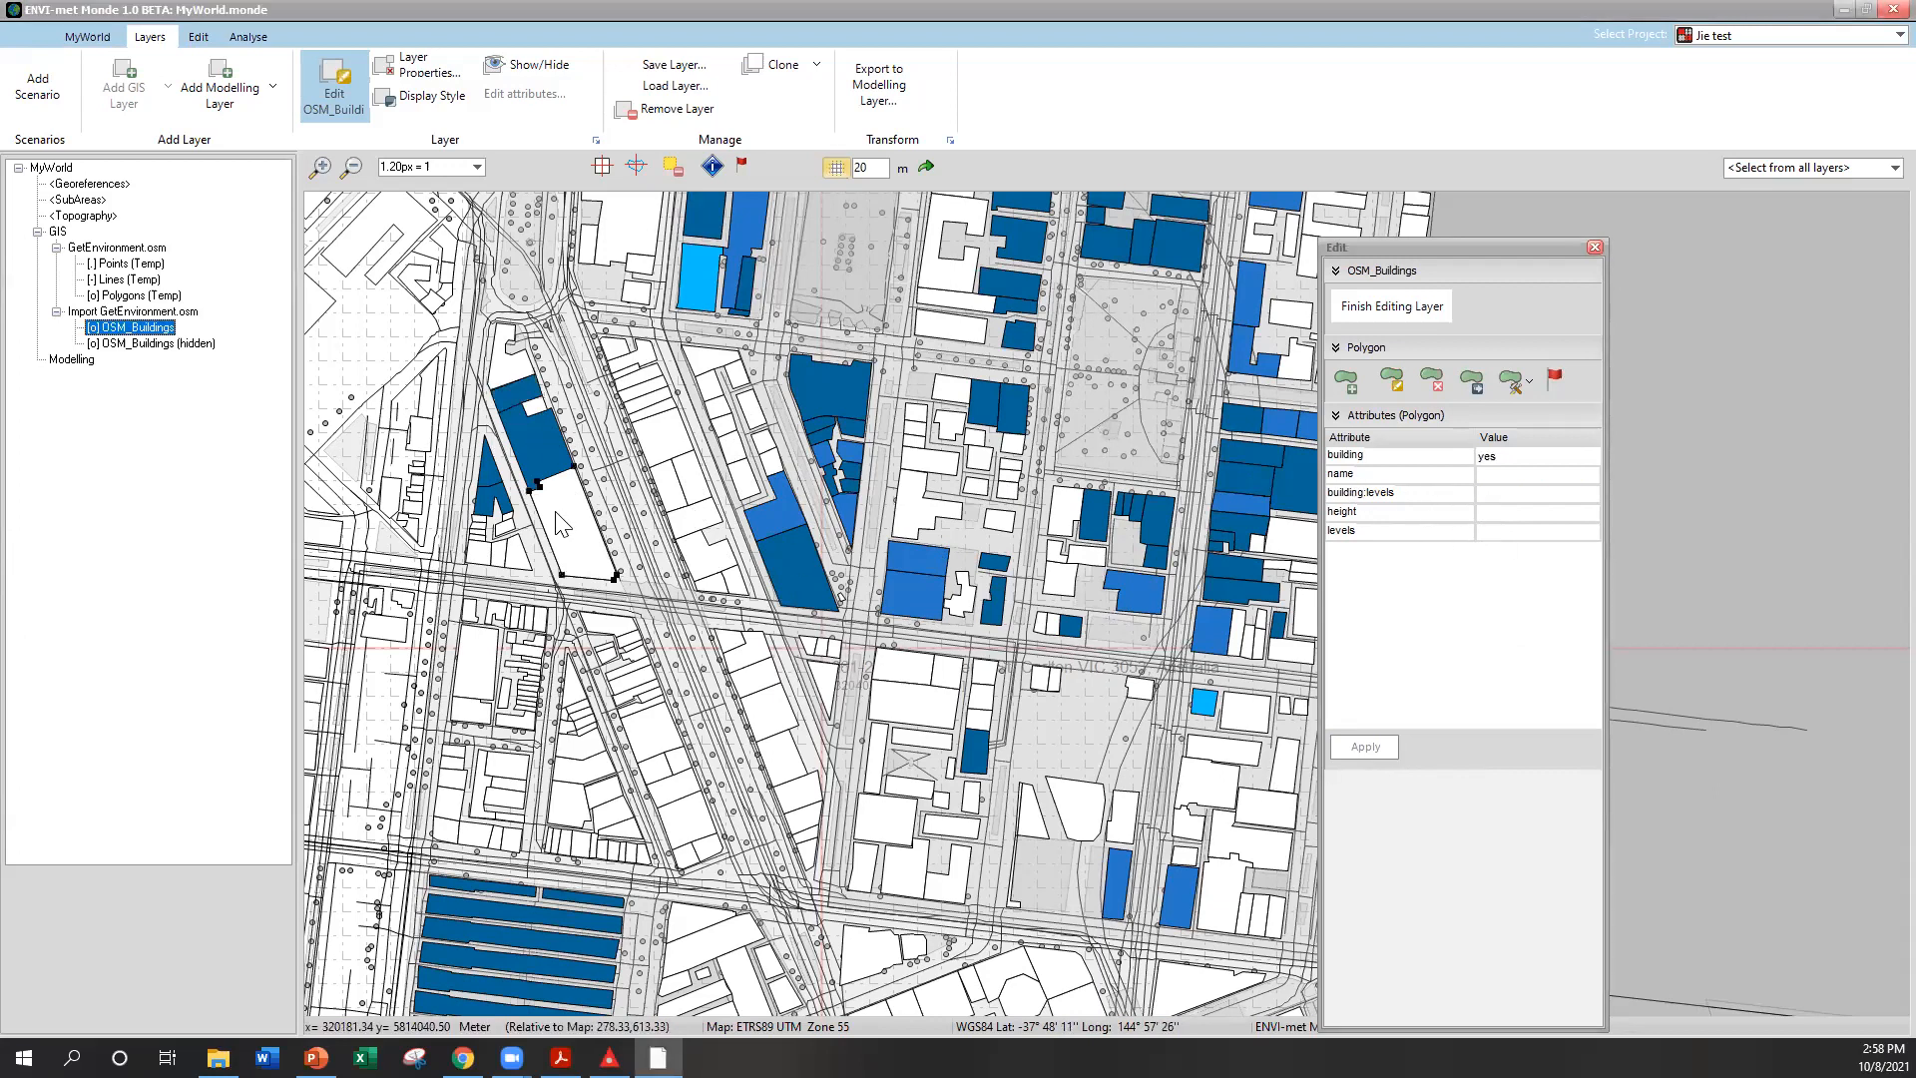
click(1494, 512)
text(6)
click(1365, 748)
Set the height of the 10-level apartment building in the block east of Melbourne City Toyota to 20
click(649, 442)
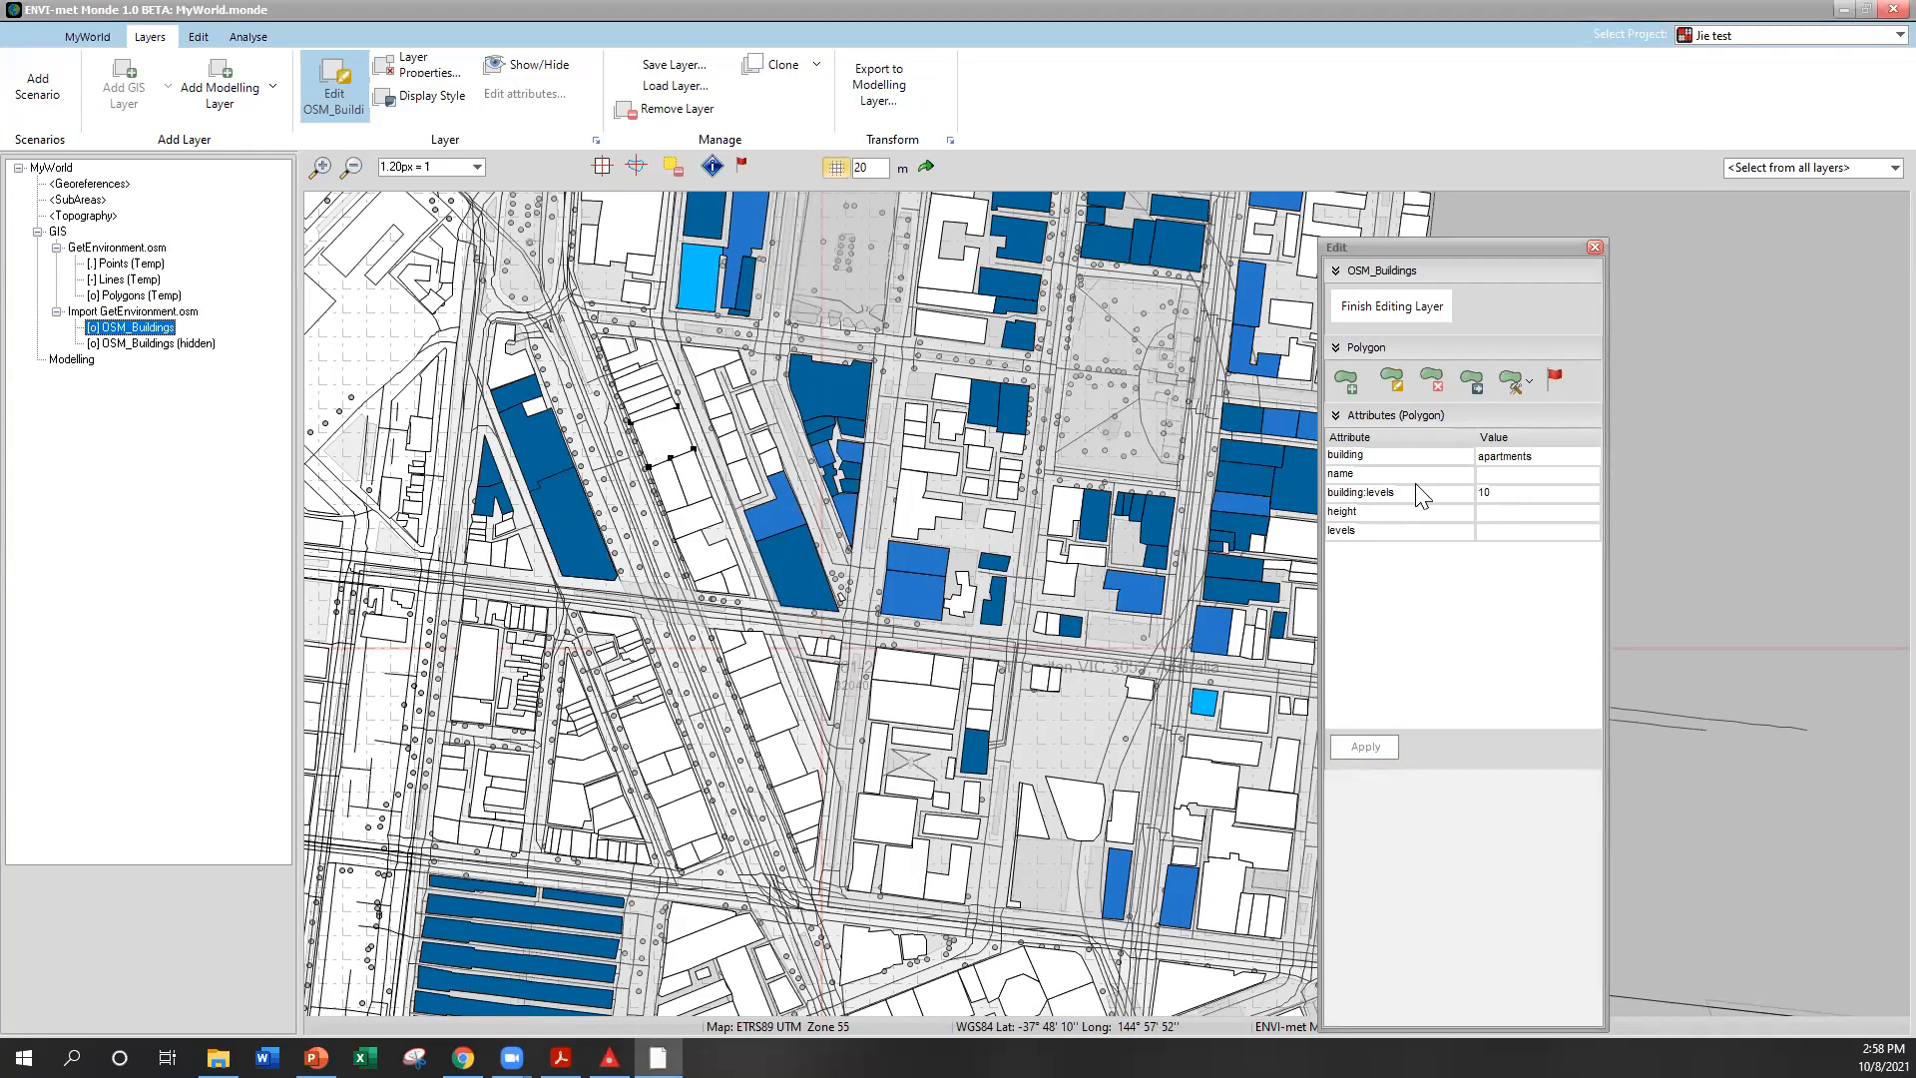
click(1510, 515)
text(20)
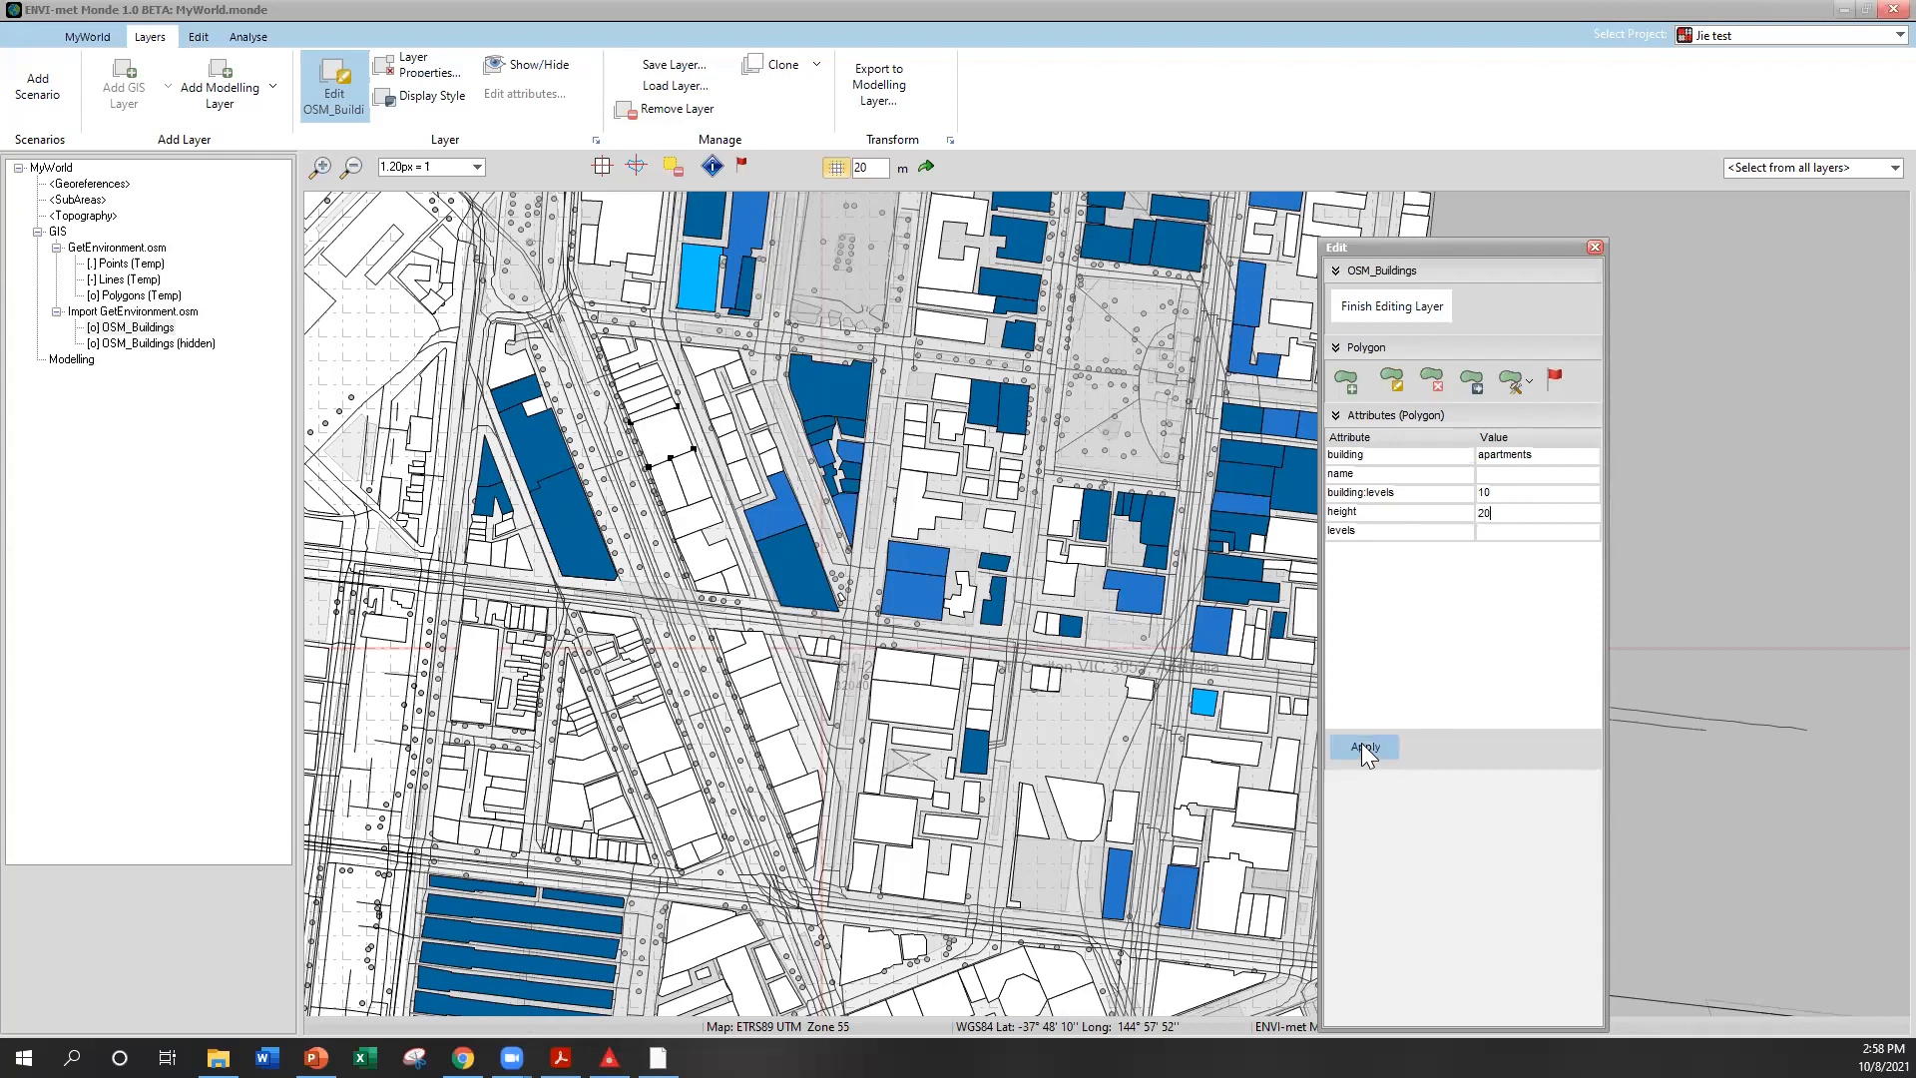
click(1361, 742)
Set the height of the narrow unnamed building directly south of the 10-level apartments to 10
click(671, 484)
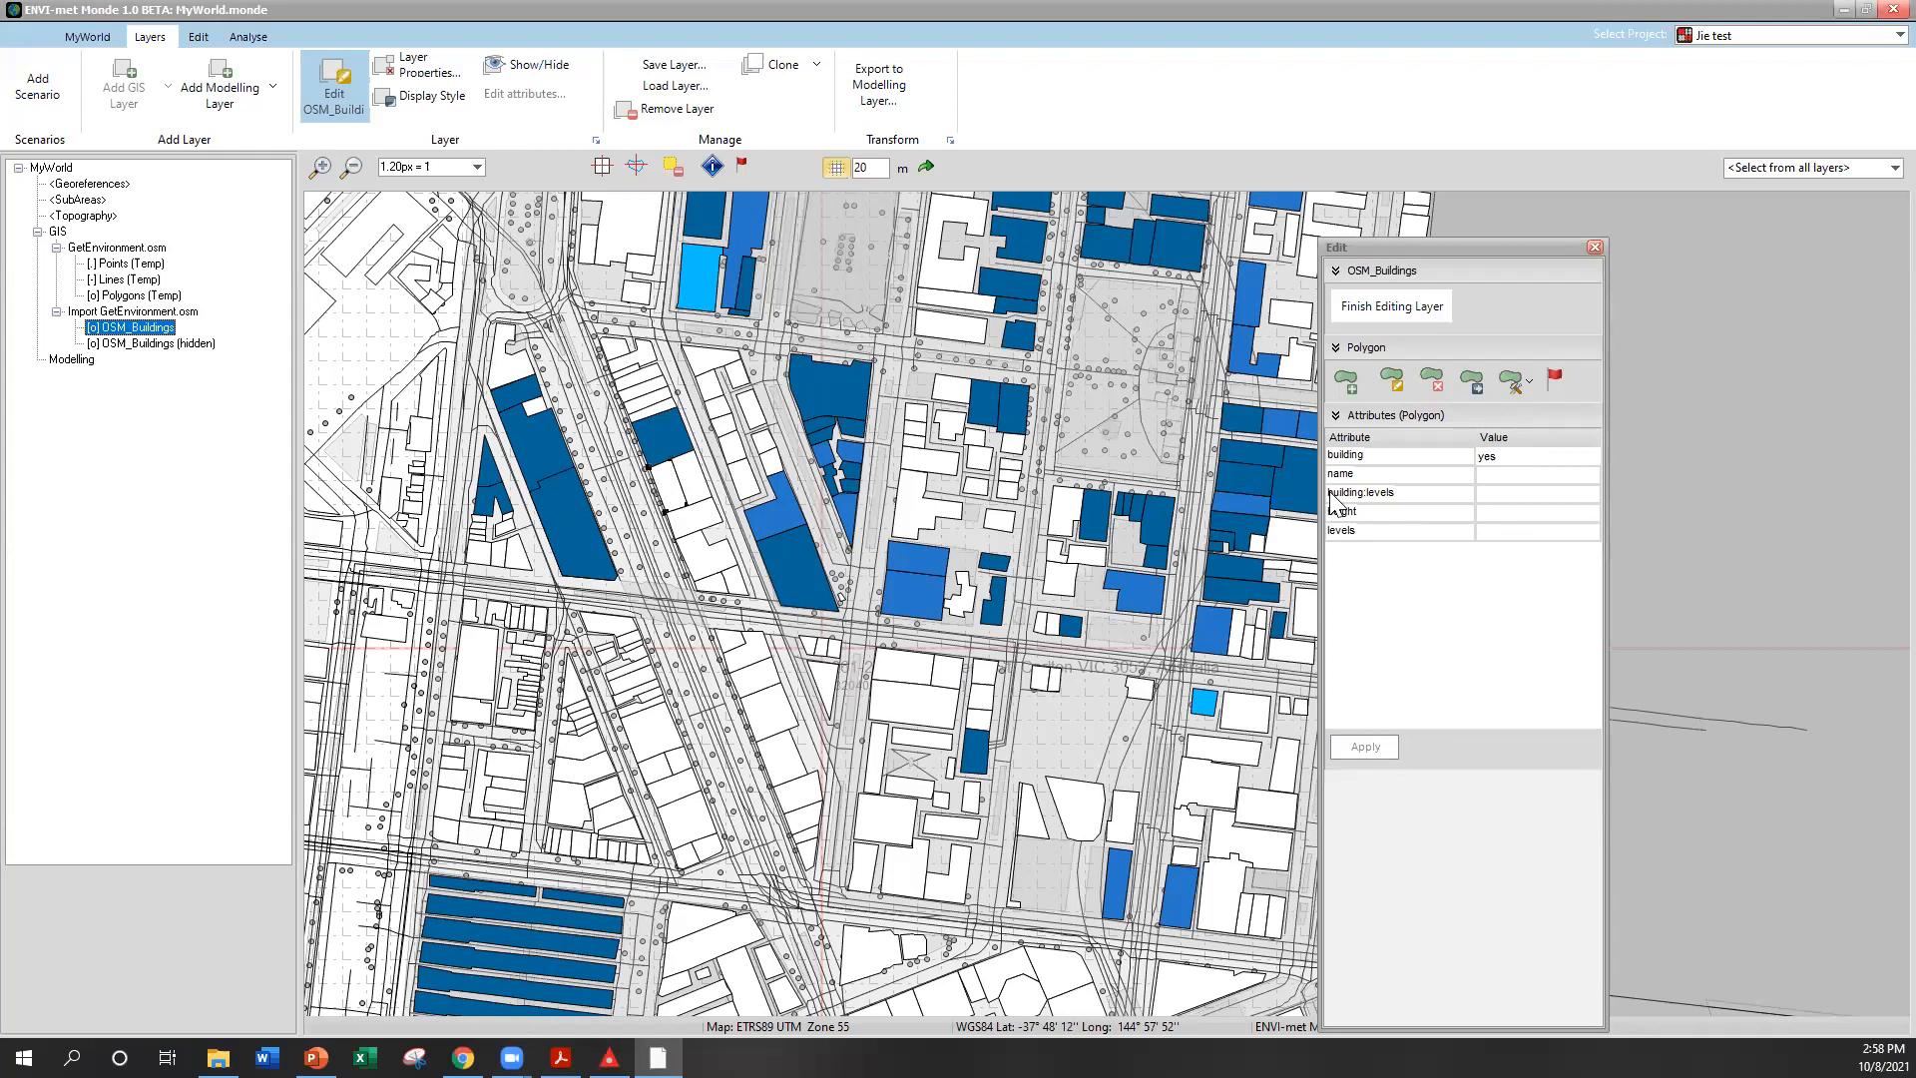
click(1494, 513)
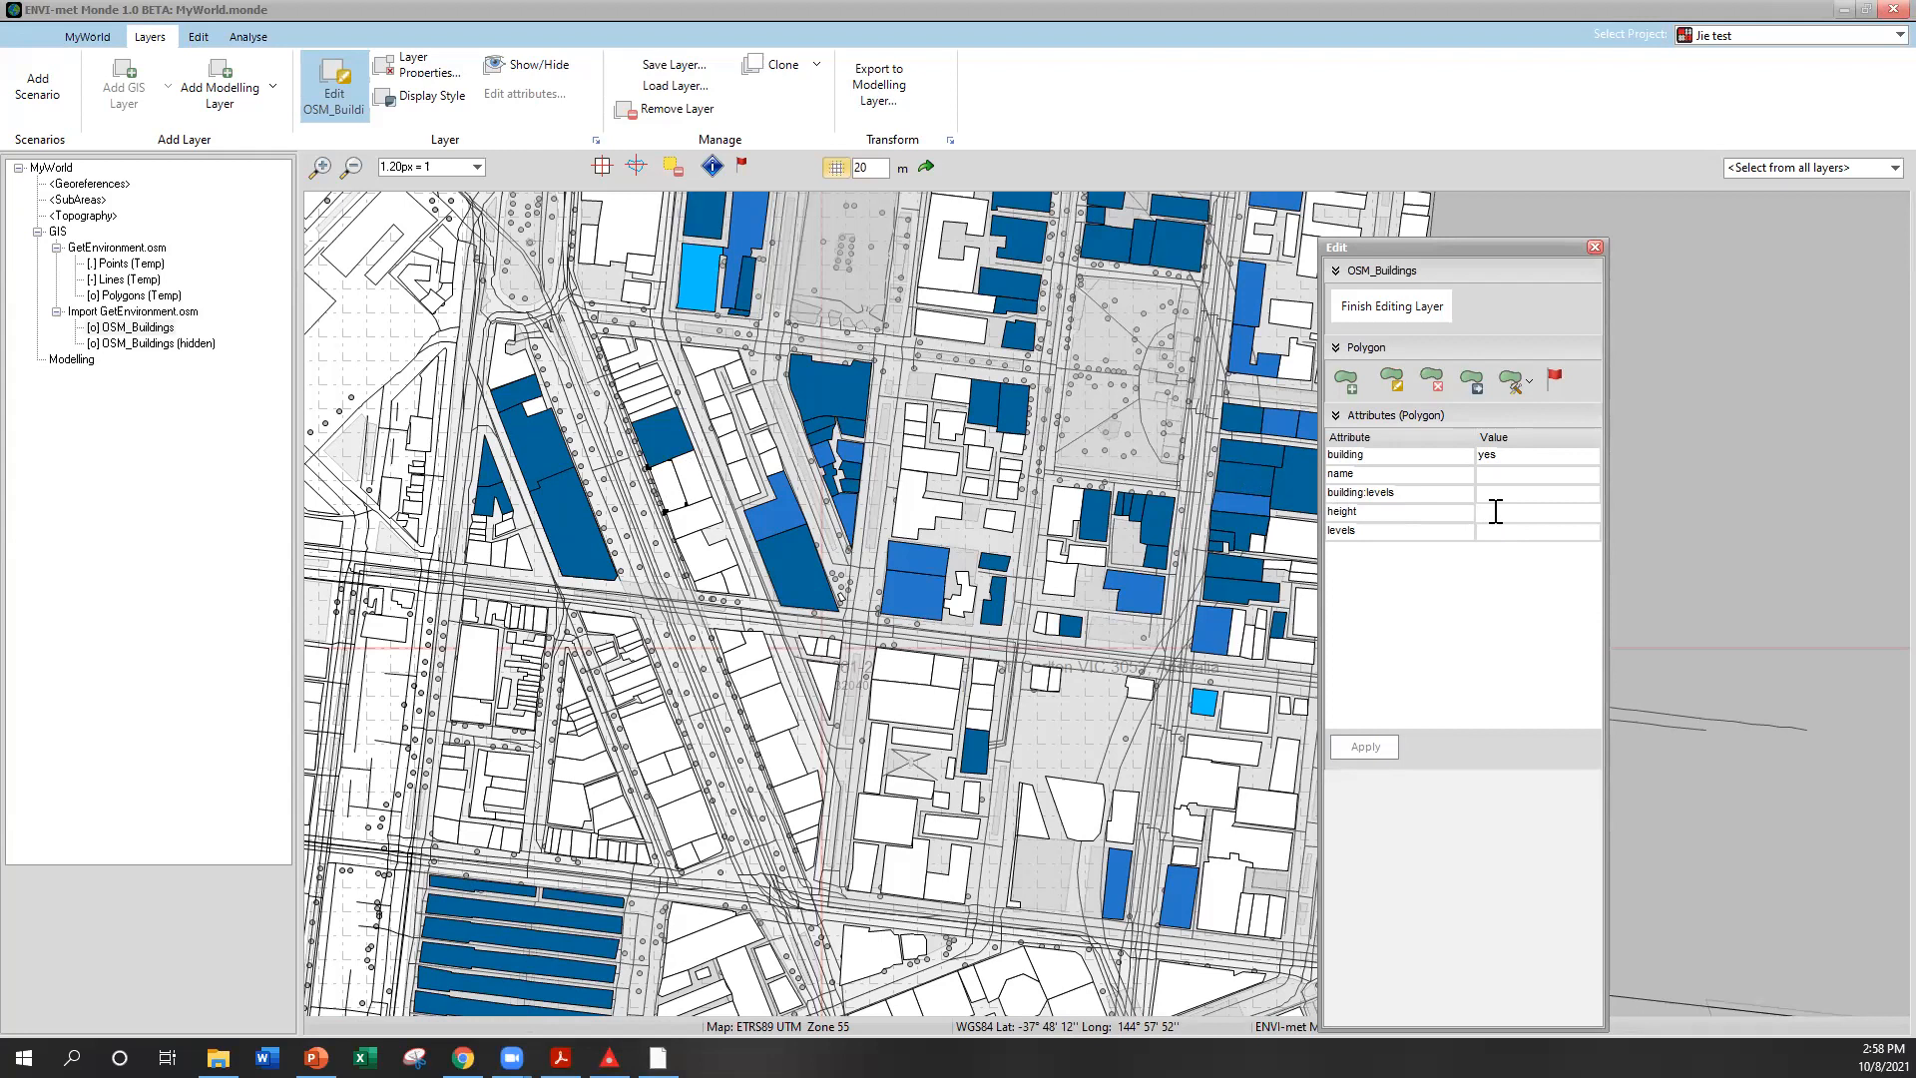
text(10)
click(1353, 759)
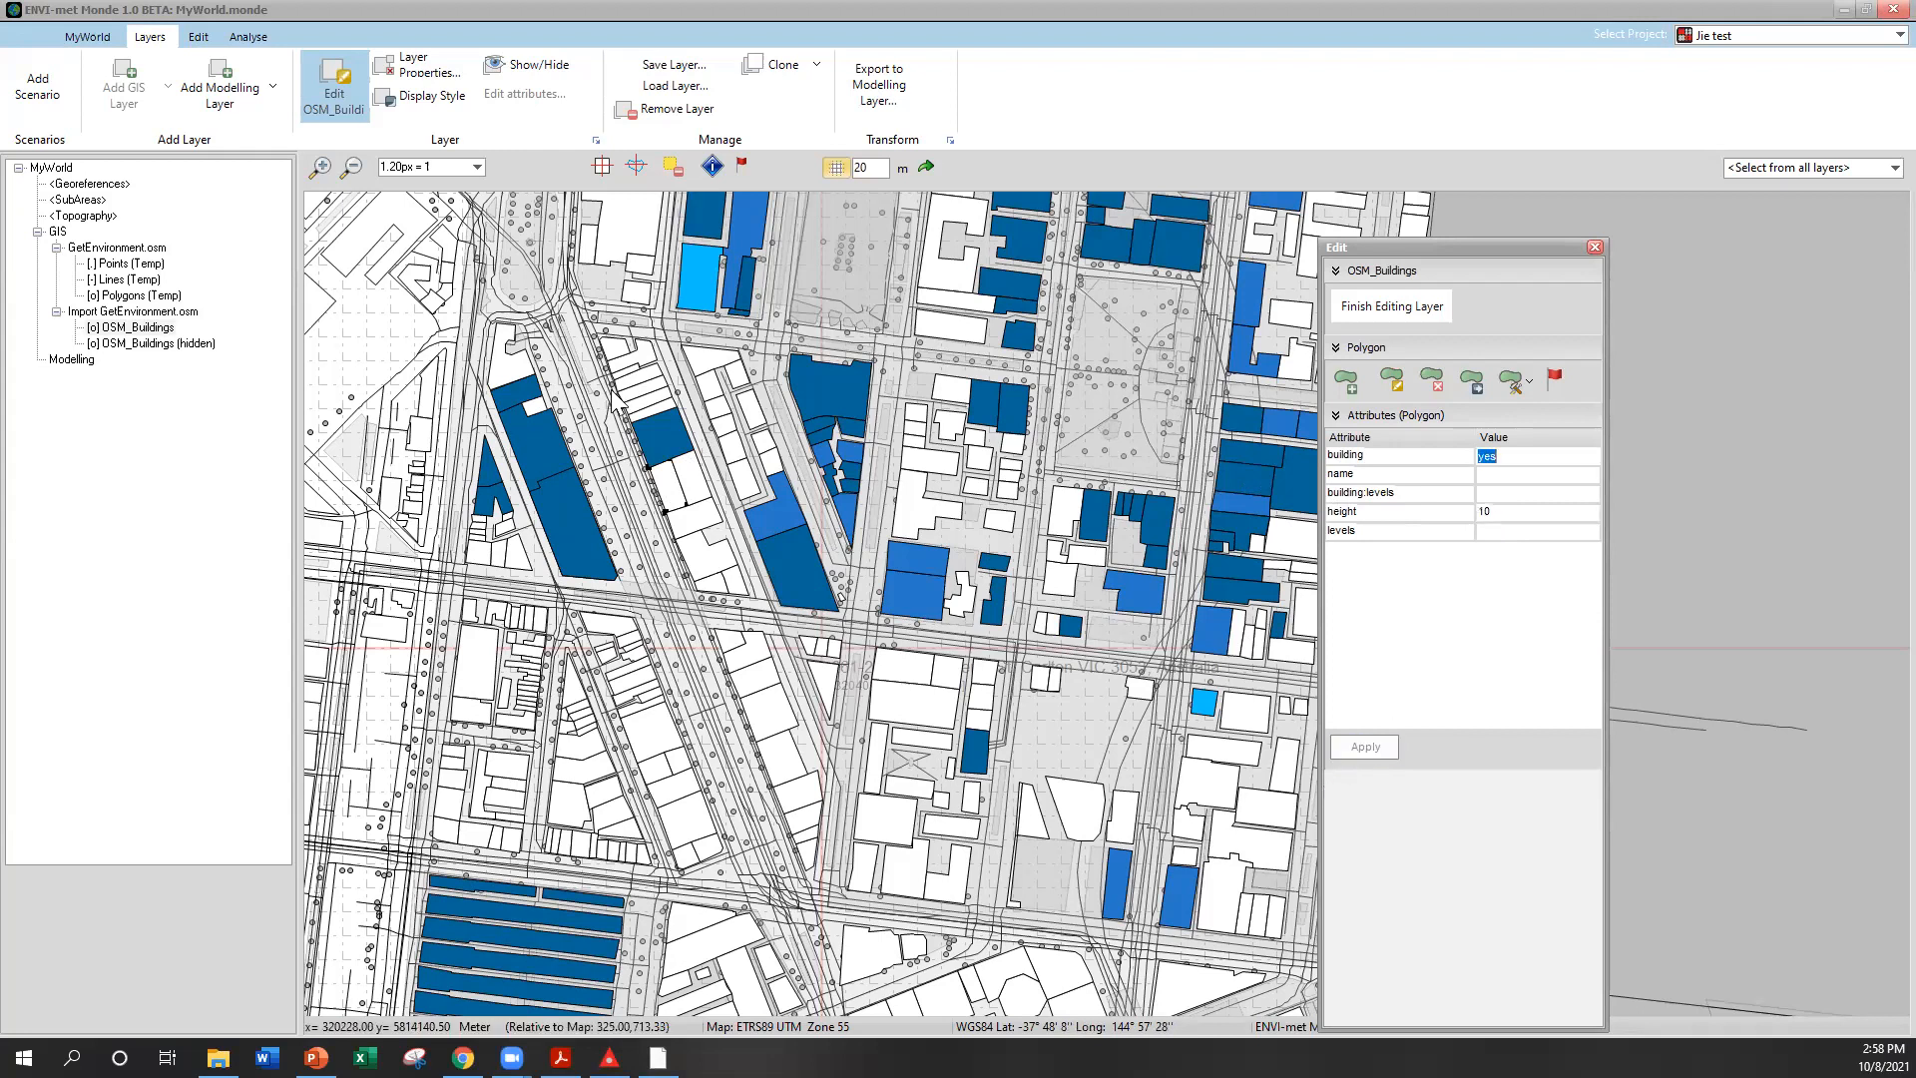
Set the height attribute of the urbanest apartment building to 14 and apply it
click(1484, 510)
text(14)
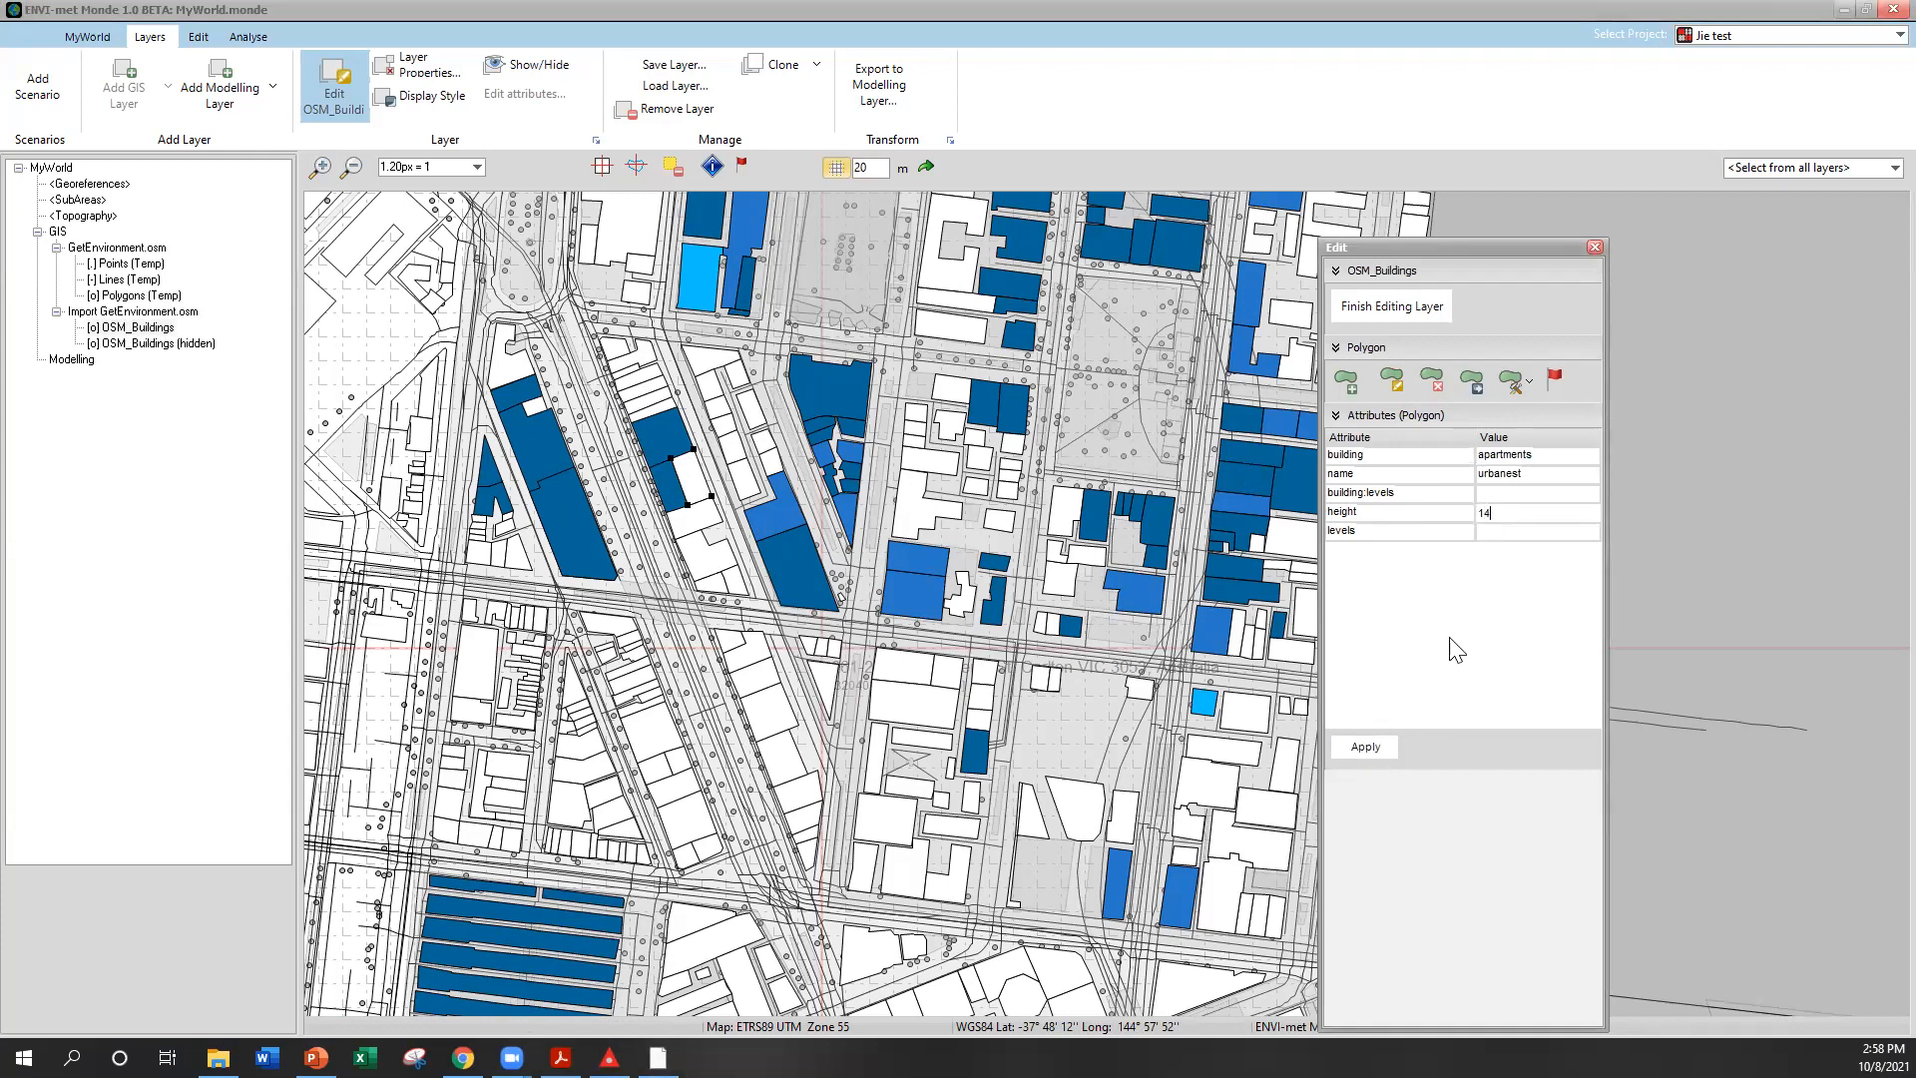
click(1380, 755)
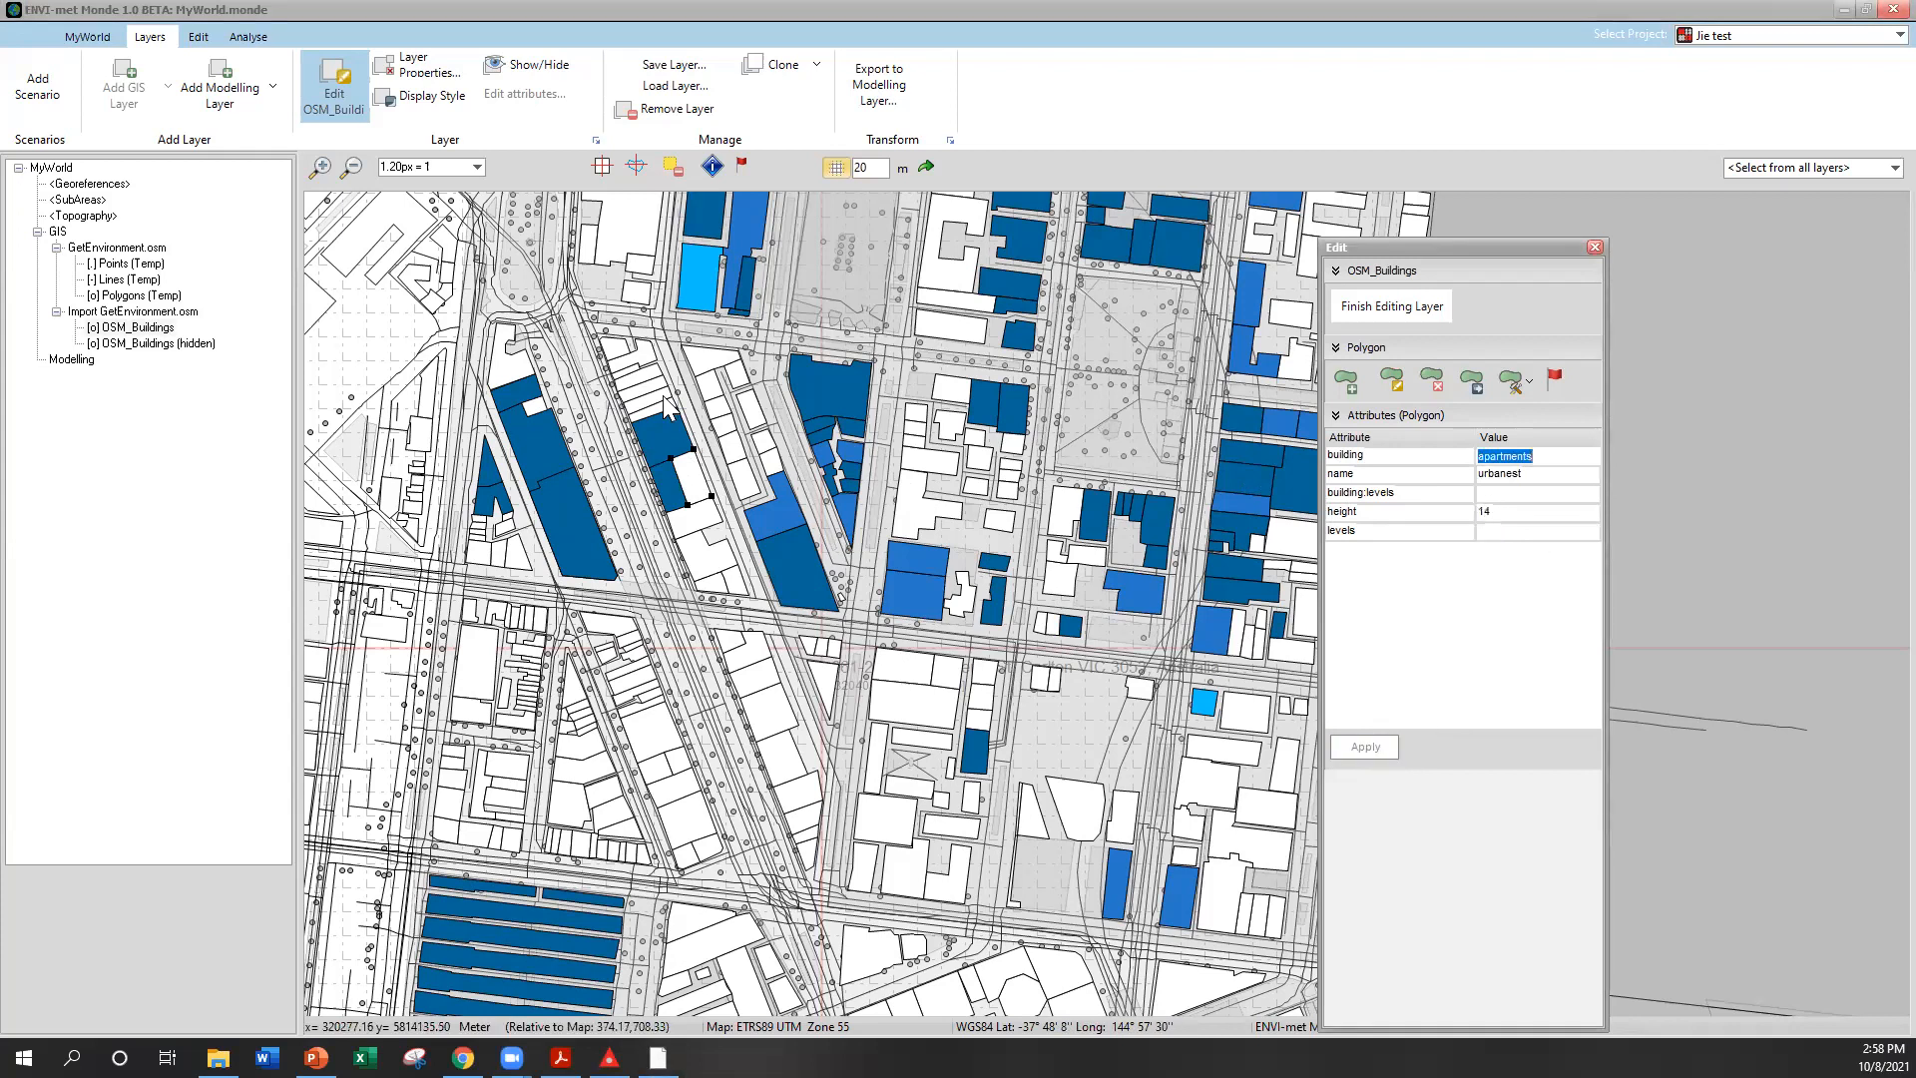
Enter and apply a height for the 12-level apartment building at the north end of the next block east
click(712, 371)
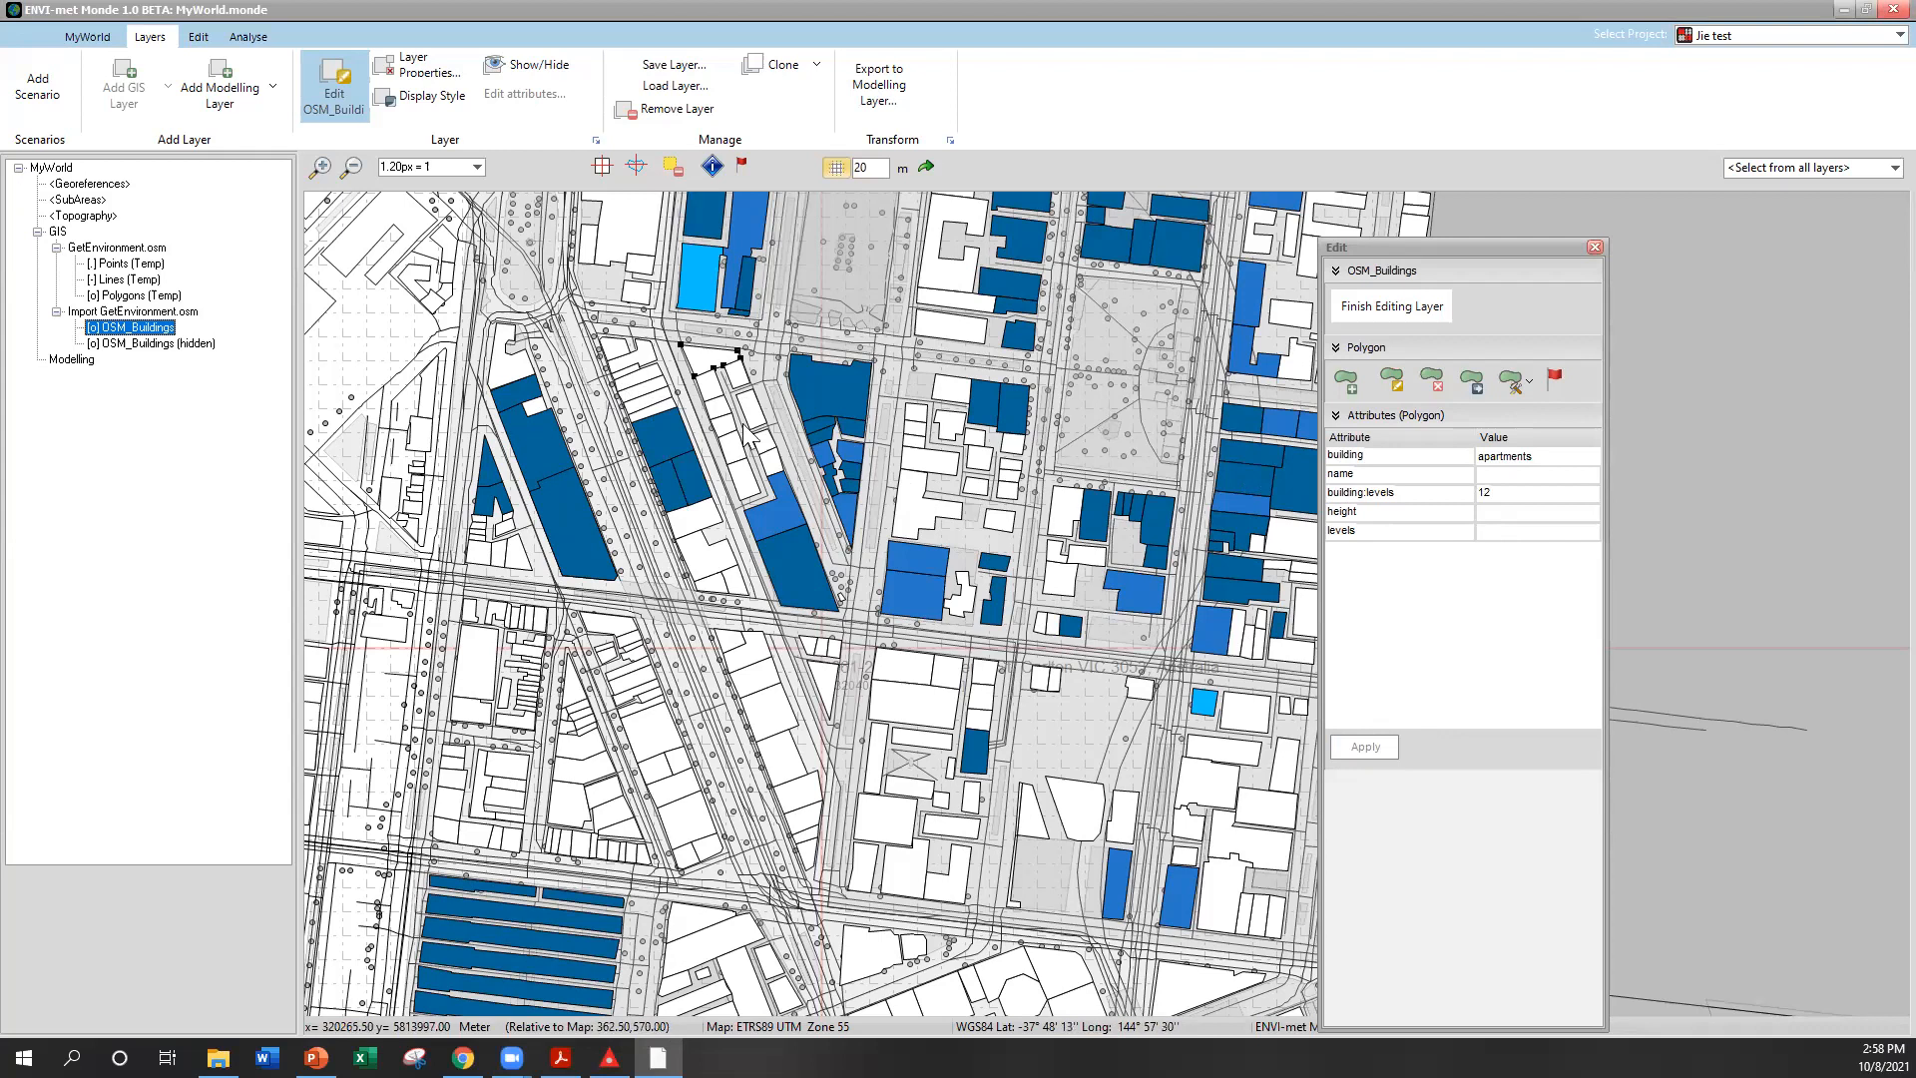
click(1487, 512)
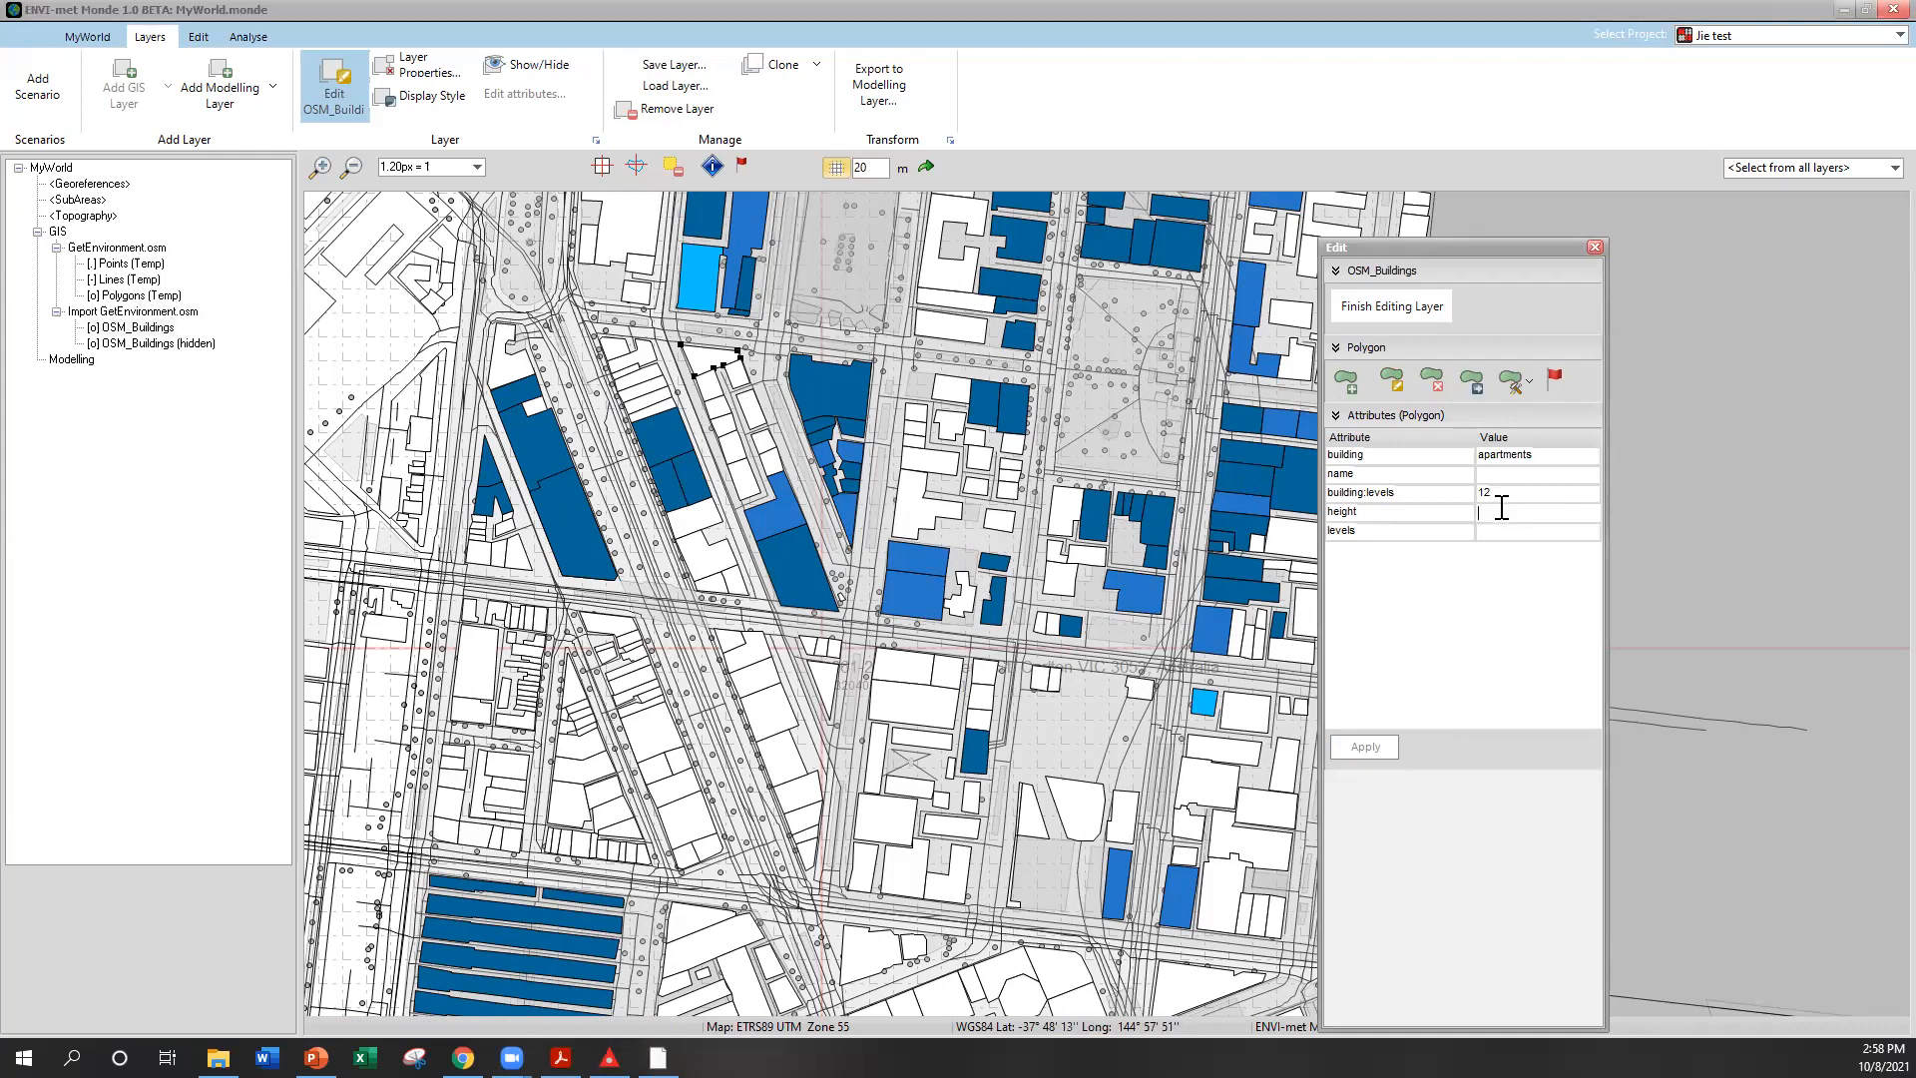
text(5)
drag(1501, 511, 1437, 515)
click(1368, 747)
Set the height of the small unnamed building in the same block, southeast of the 12-level apartments, to 14
click(769, 453)
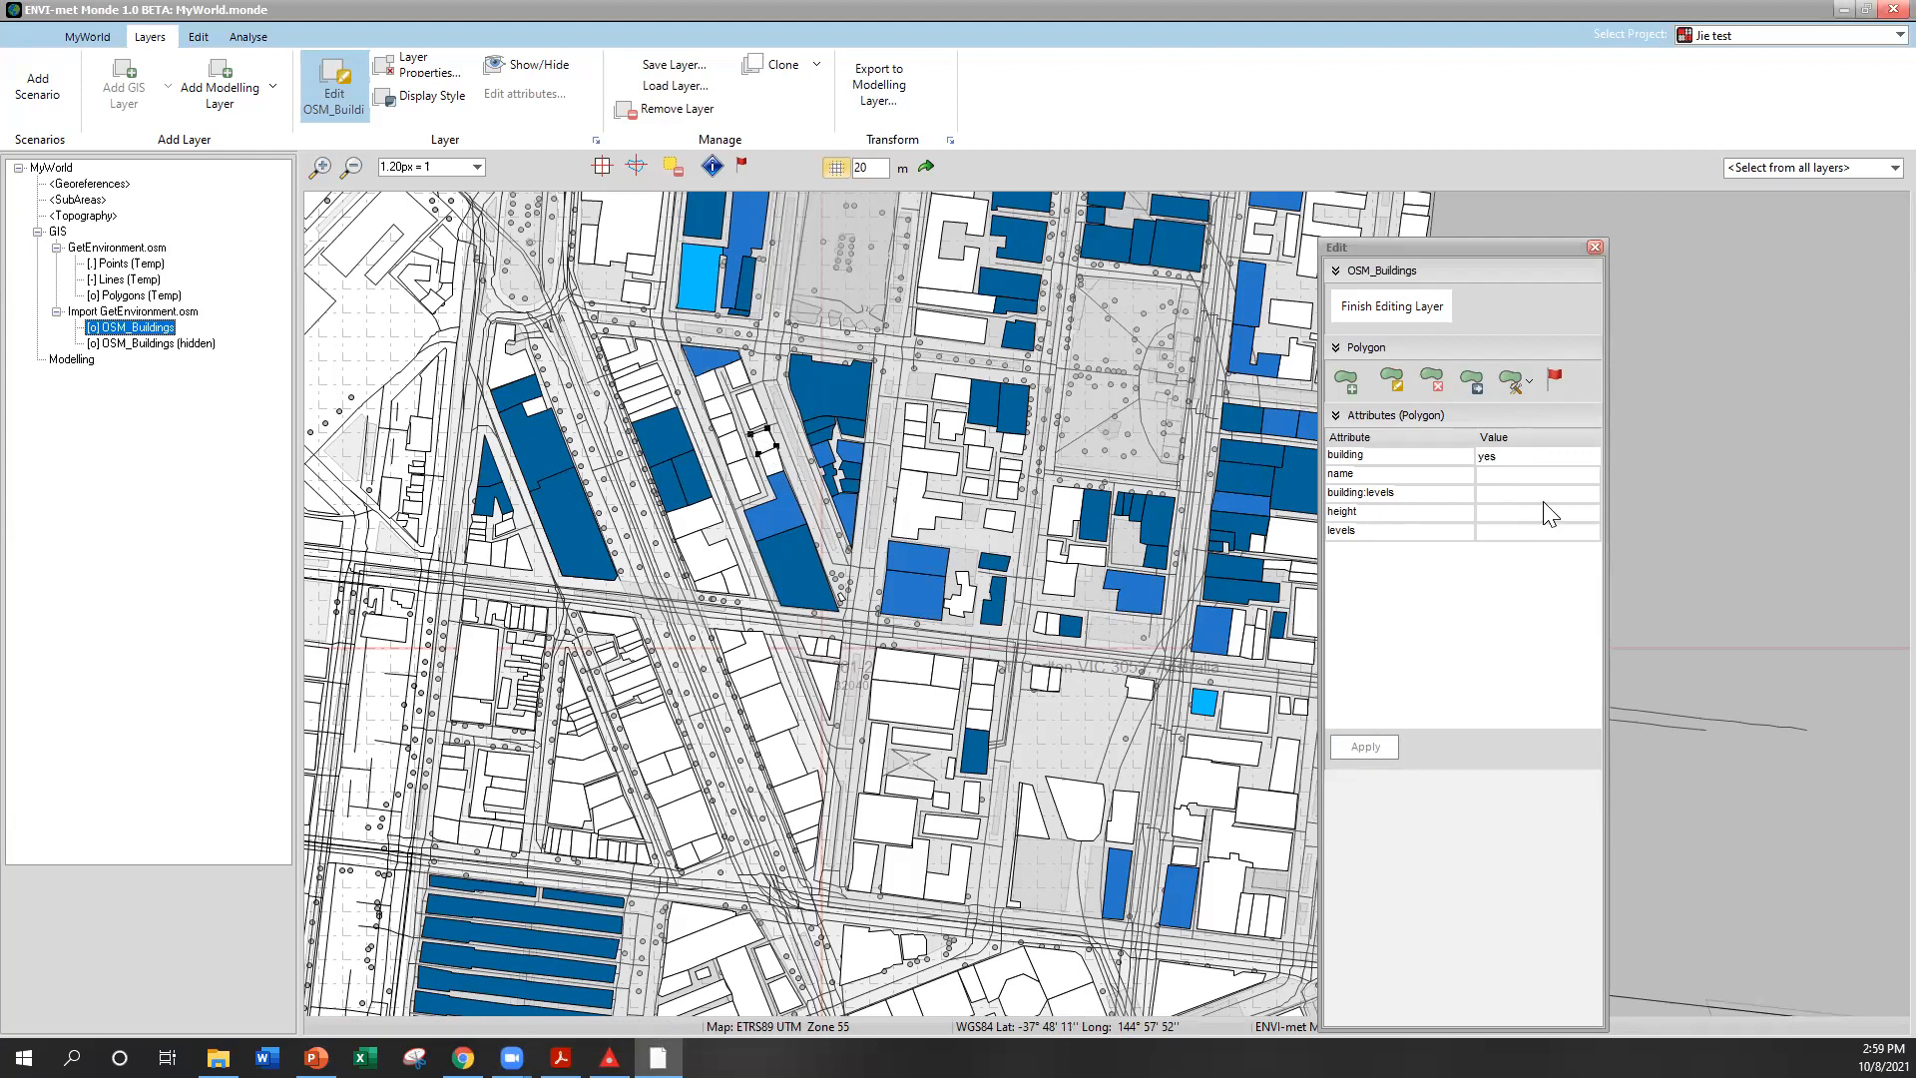
click(1505, 493)
click(1496, 512)
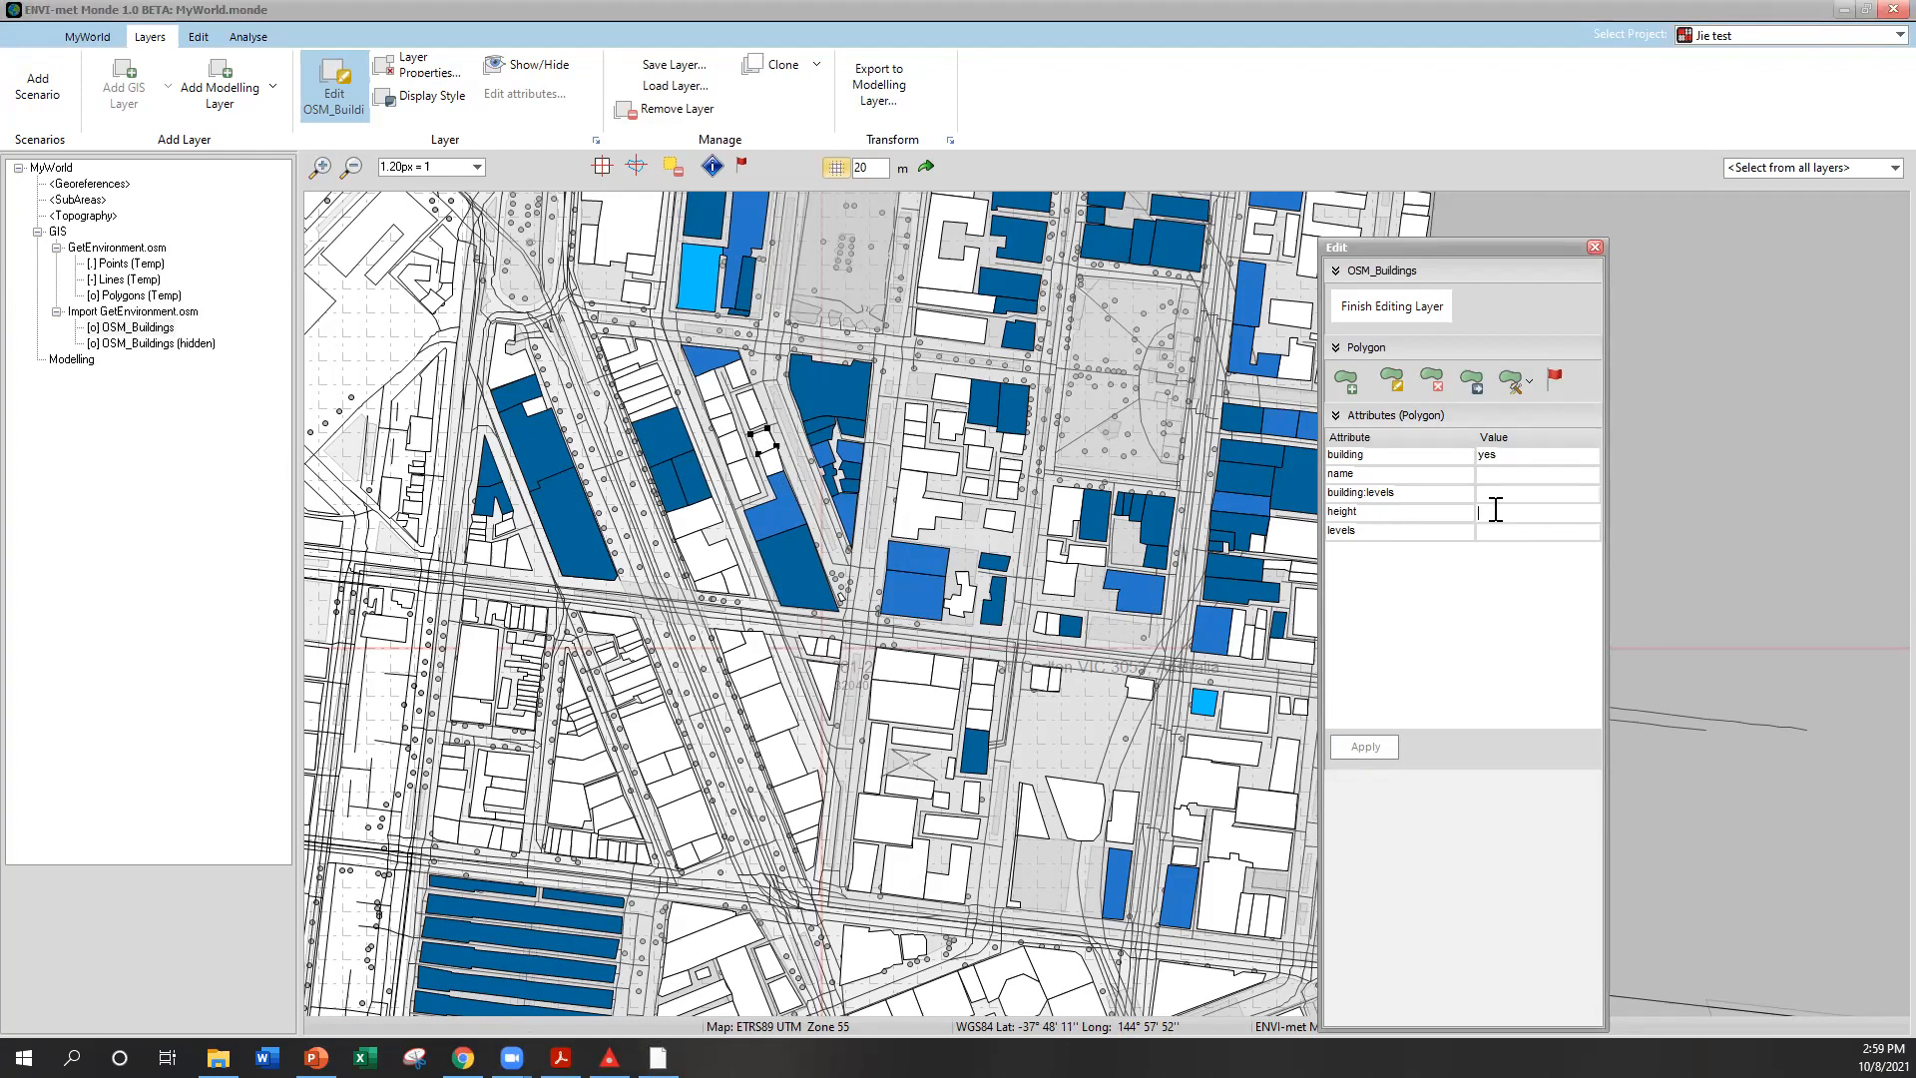
text(4)
click(1380, 743)
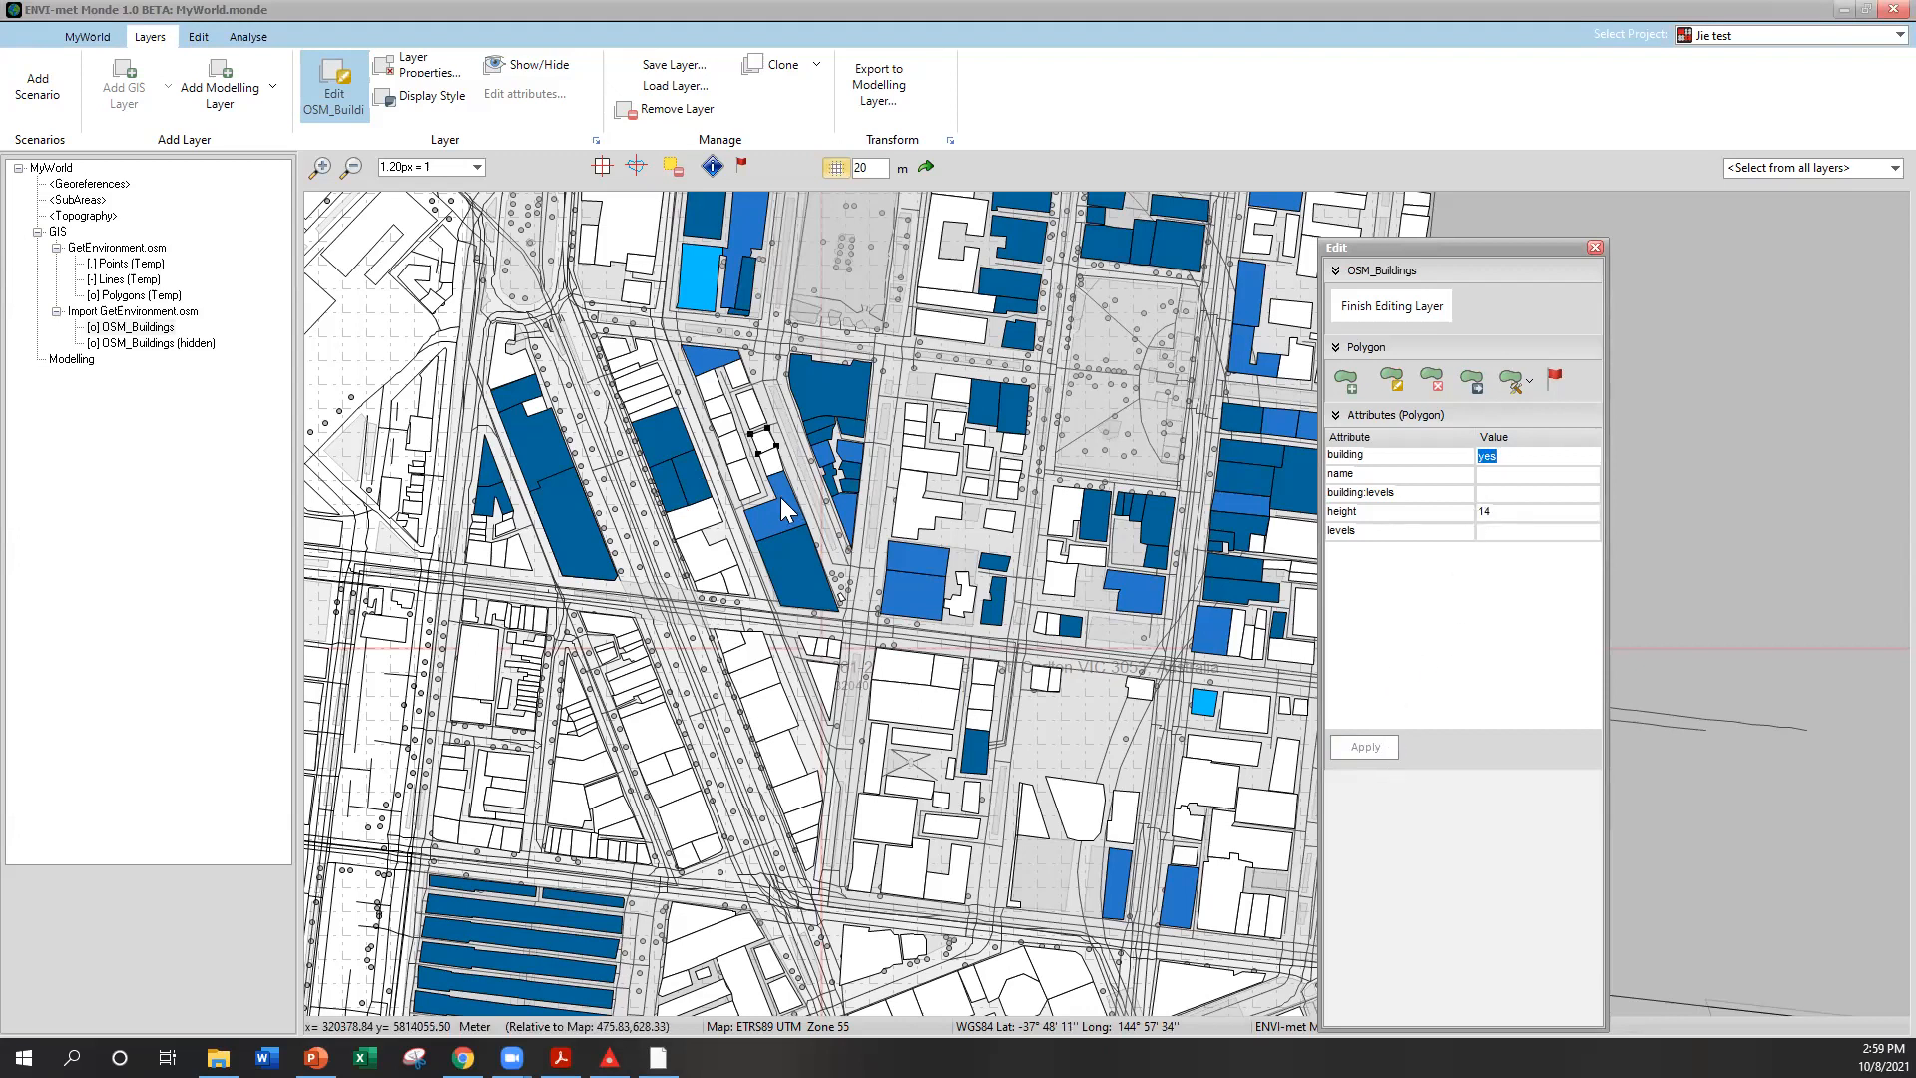
Set the height of the élan apartments to 12 and apply it
click(698, 519)
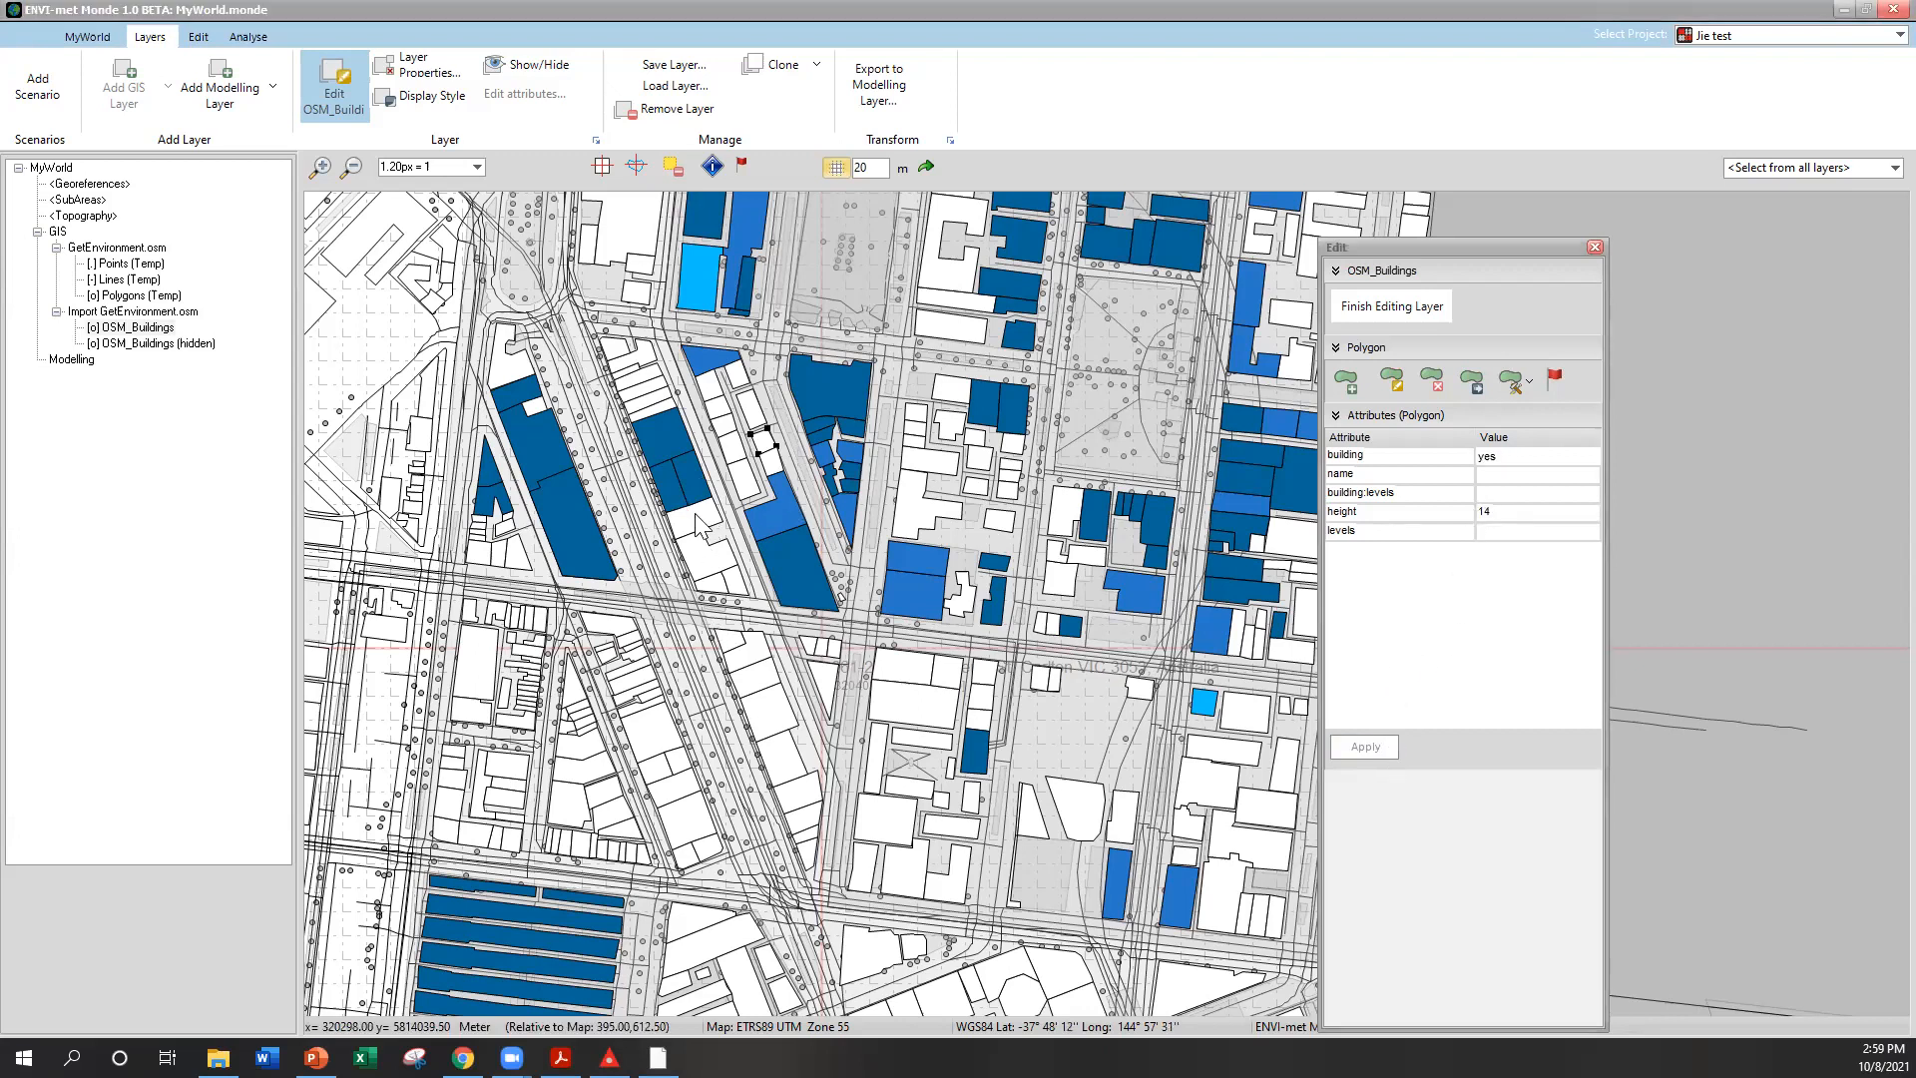
click(1487, 512)
text(12)
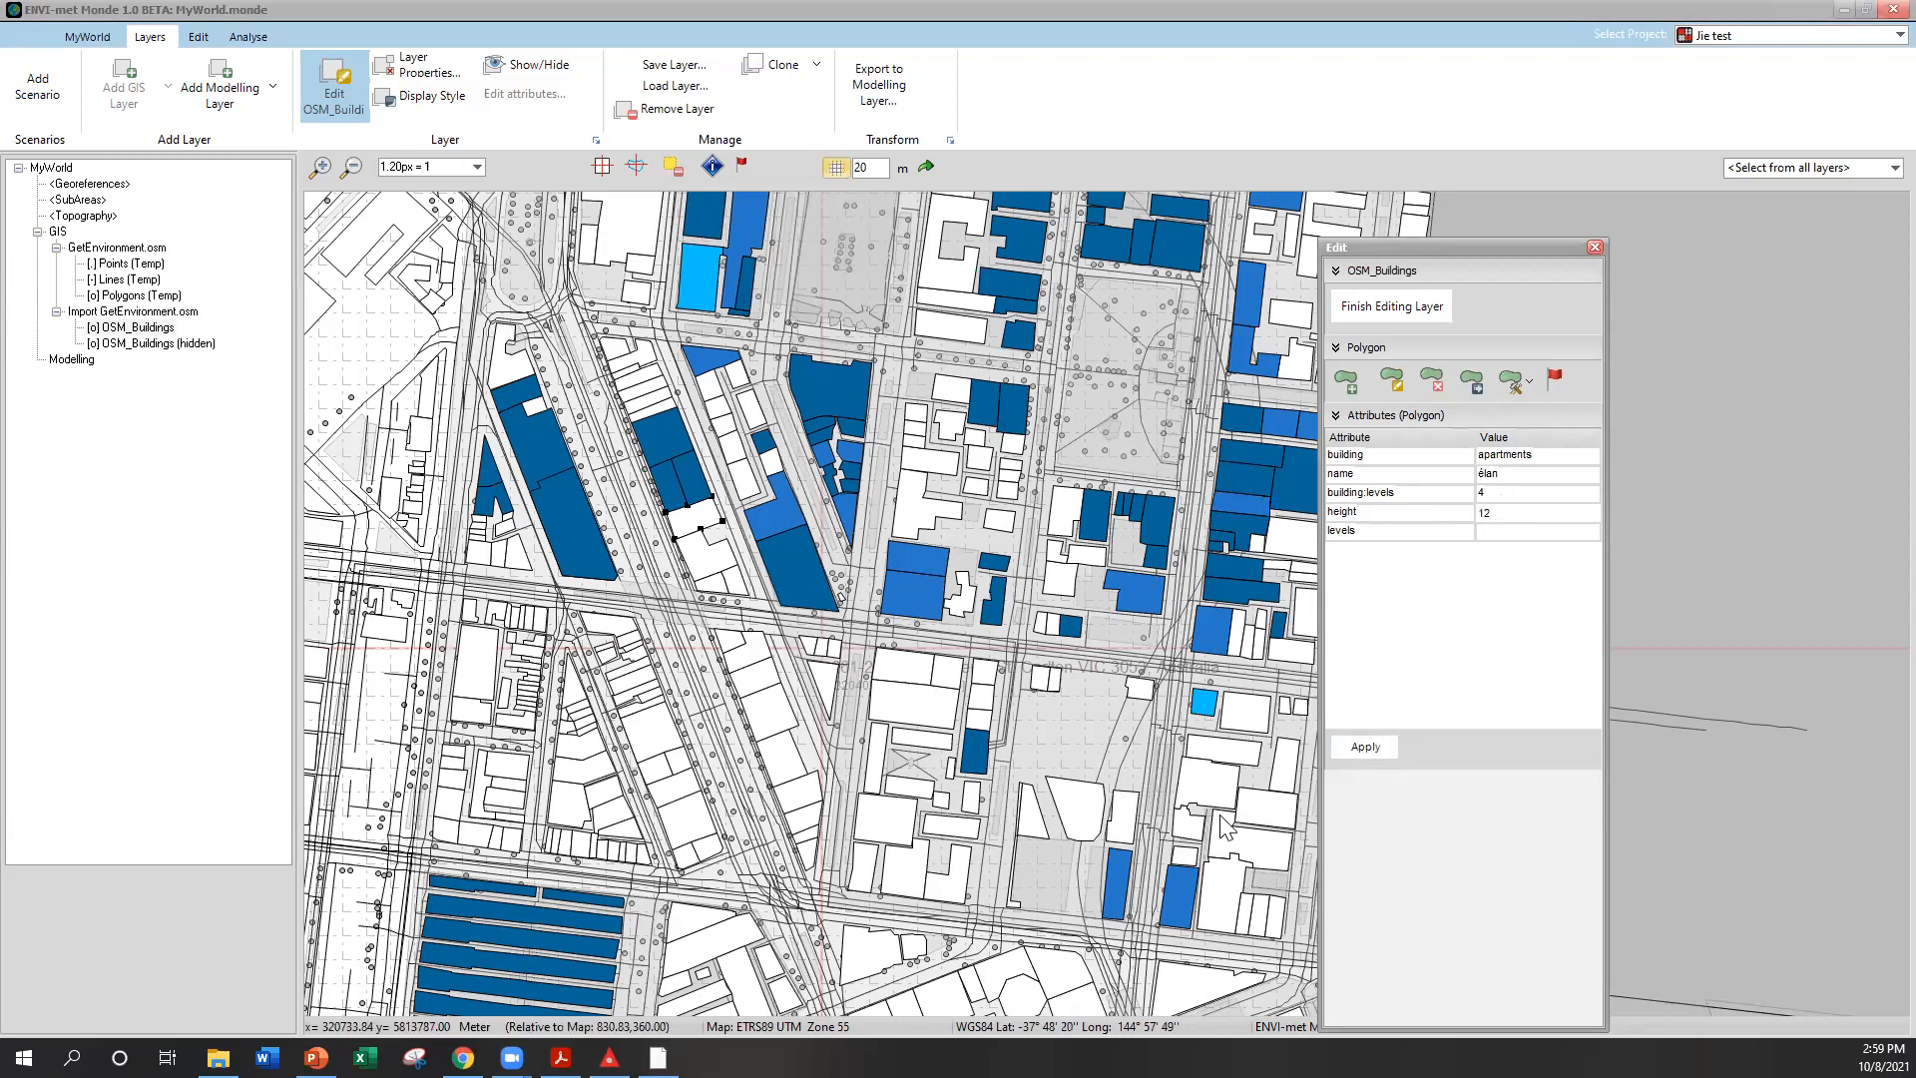
click(1354, 741)
Set the height of the two small unnamed buildings near the north end of the block east of élan to 12, applying each
click(711, 387)
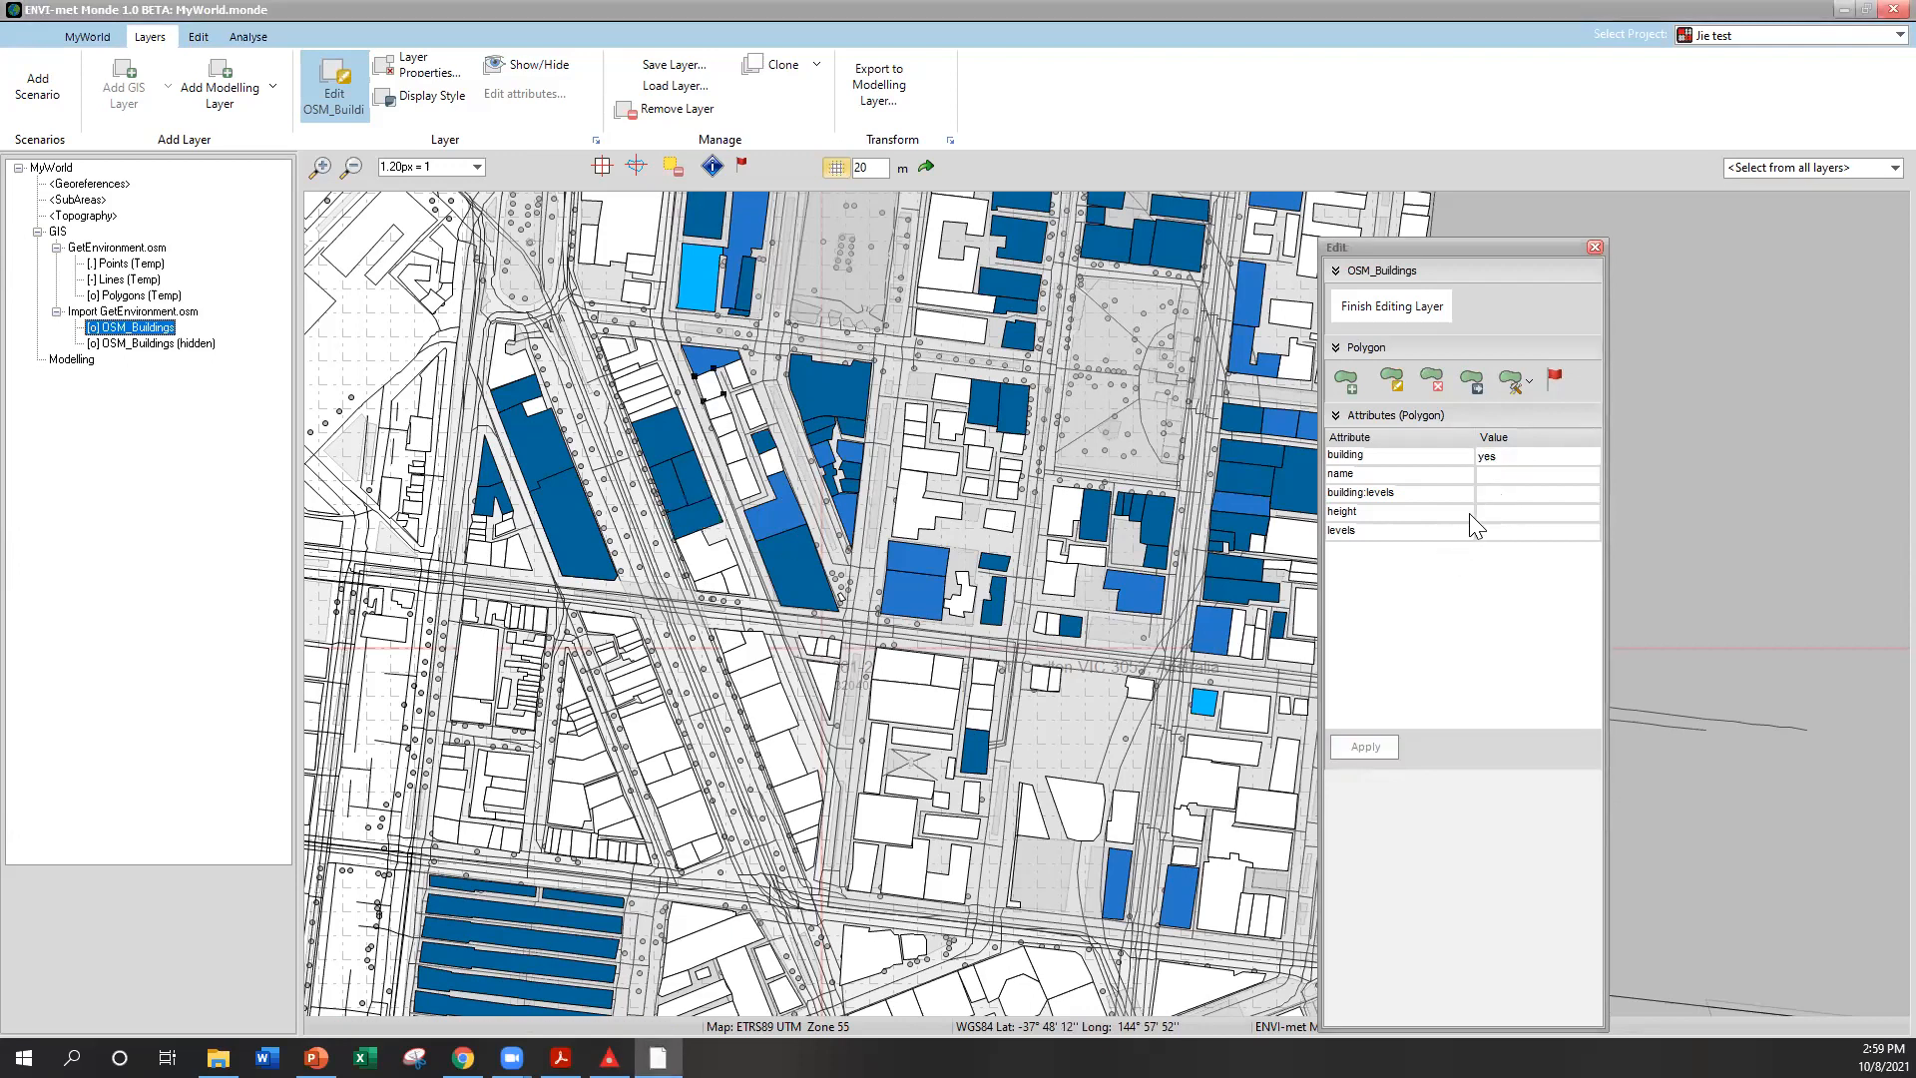
click(1365, 747)
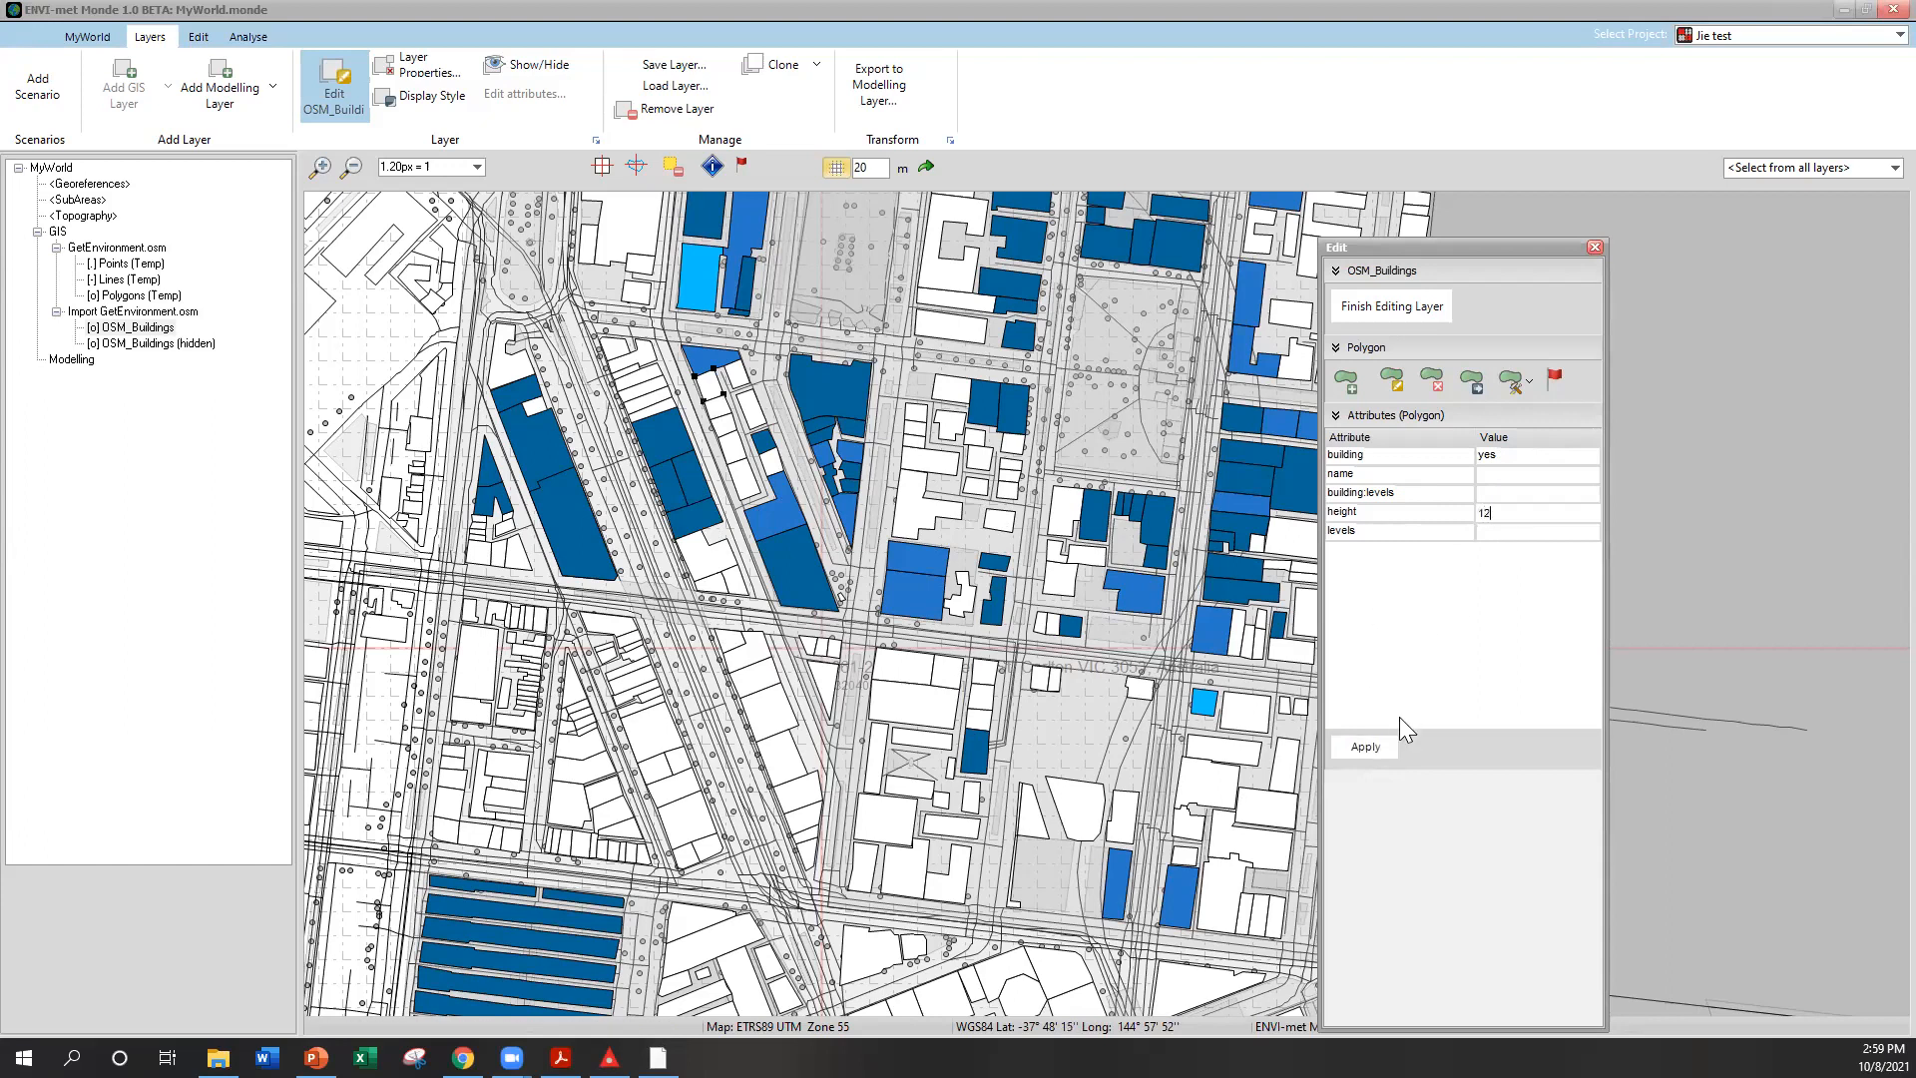
click(745, 409)
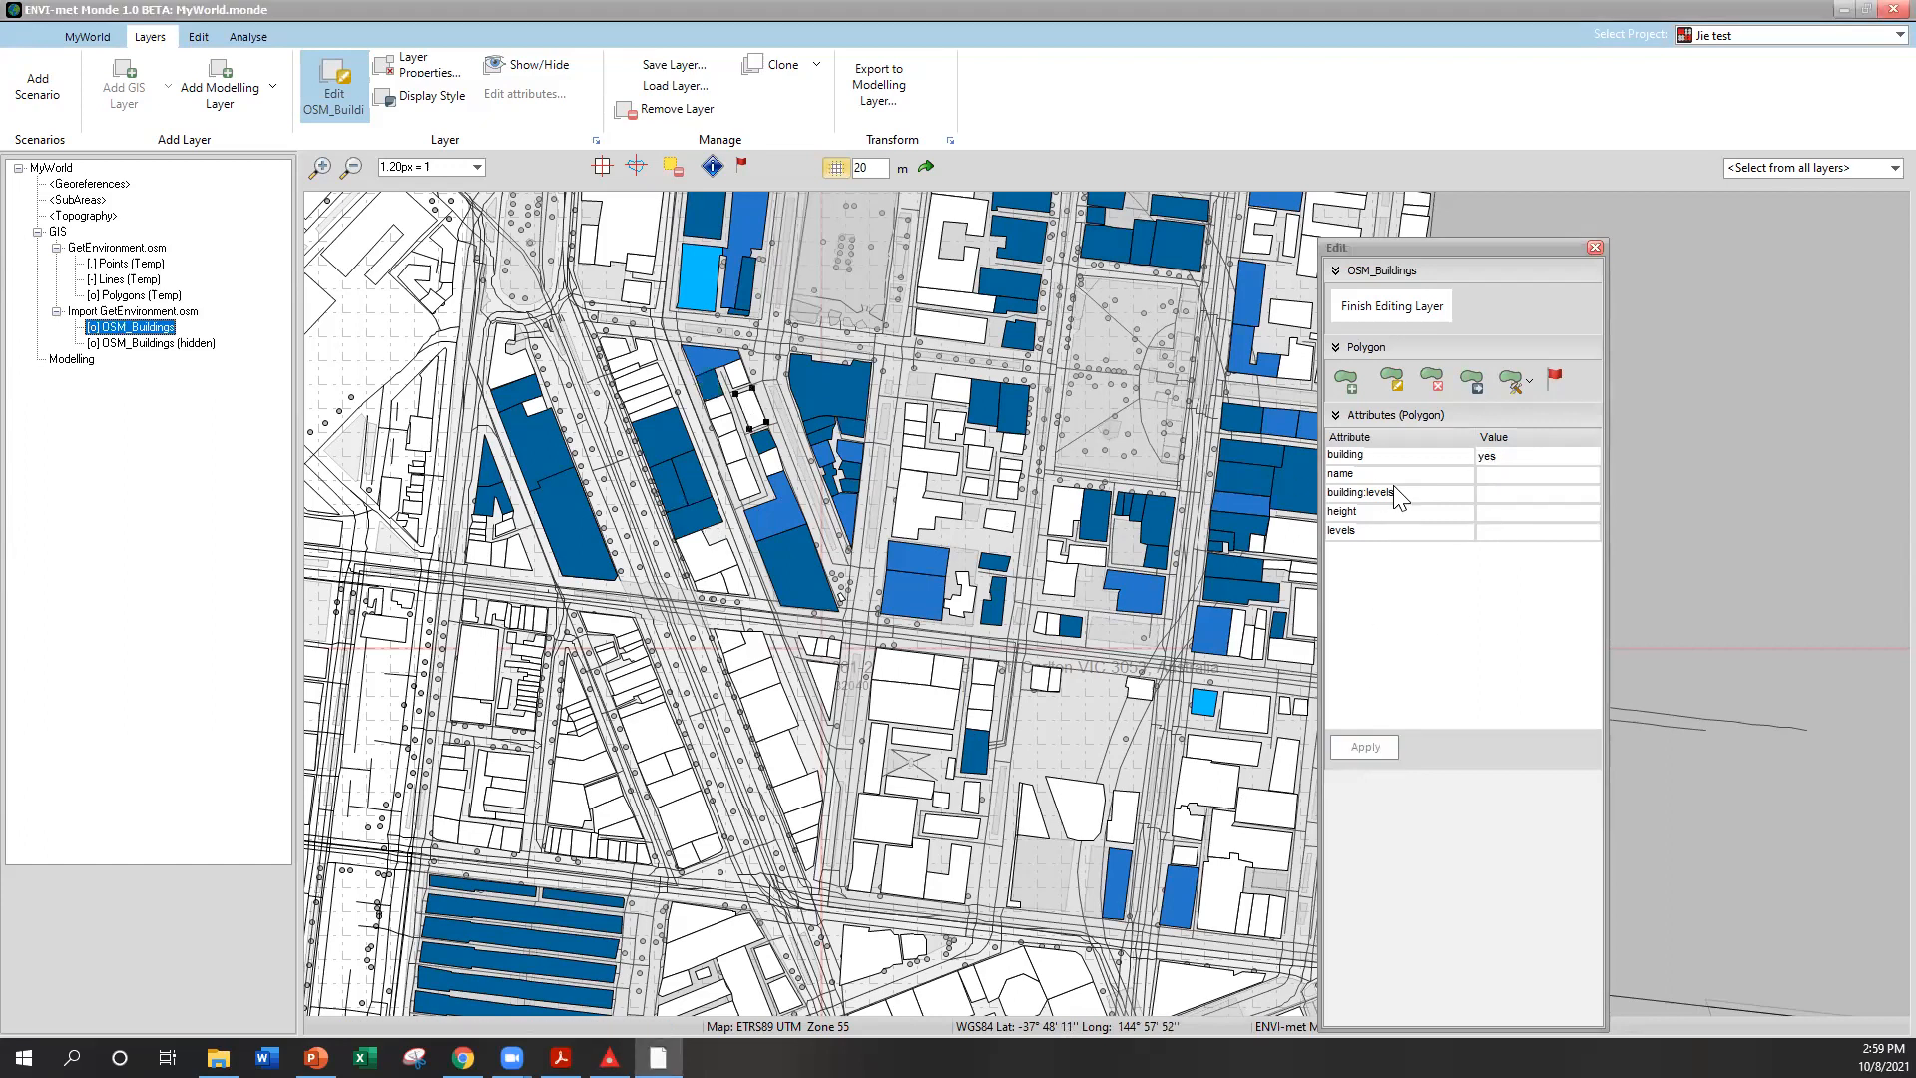
click(1488, 512)
text(1)
click(1365, 746)
Set the height of the small unnamed building along the west side of that block's north end to 11 and apply it
click(719, 409)
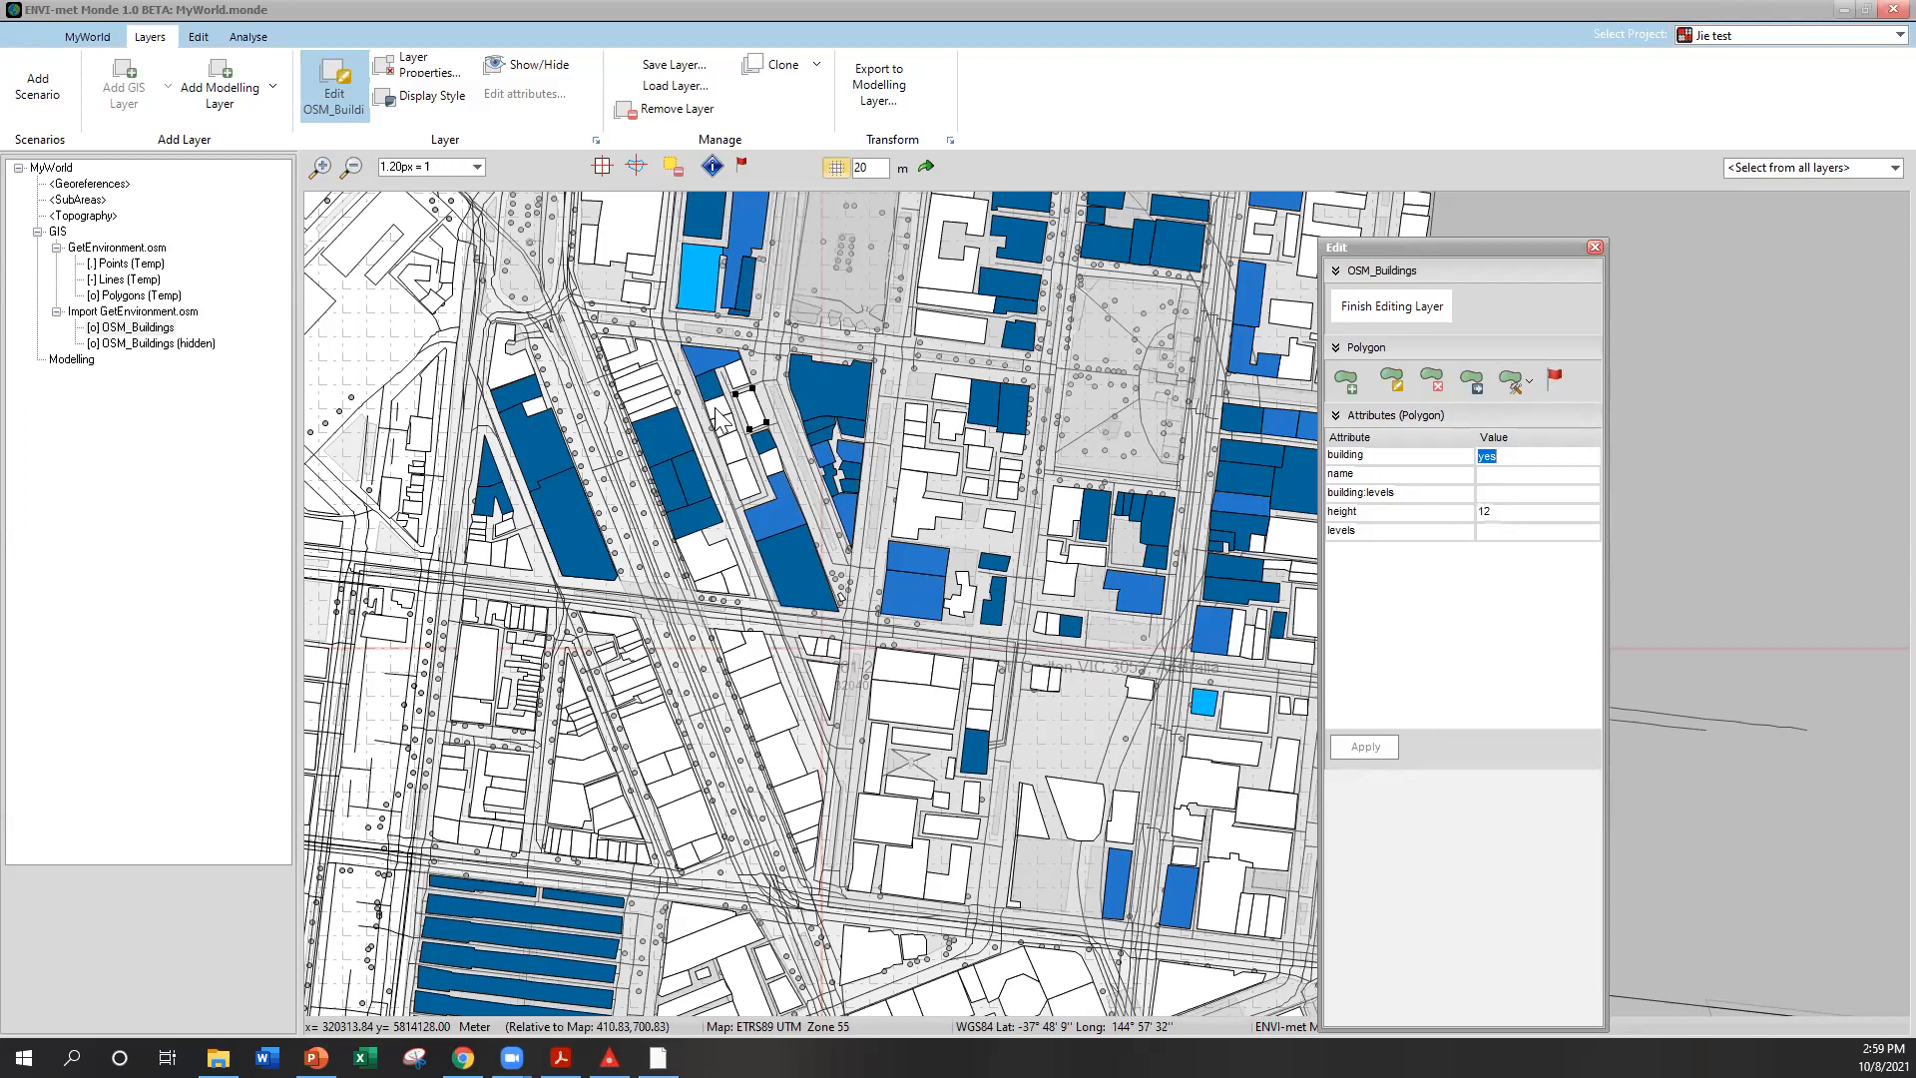
click(1481, 513)
text(11)
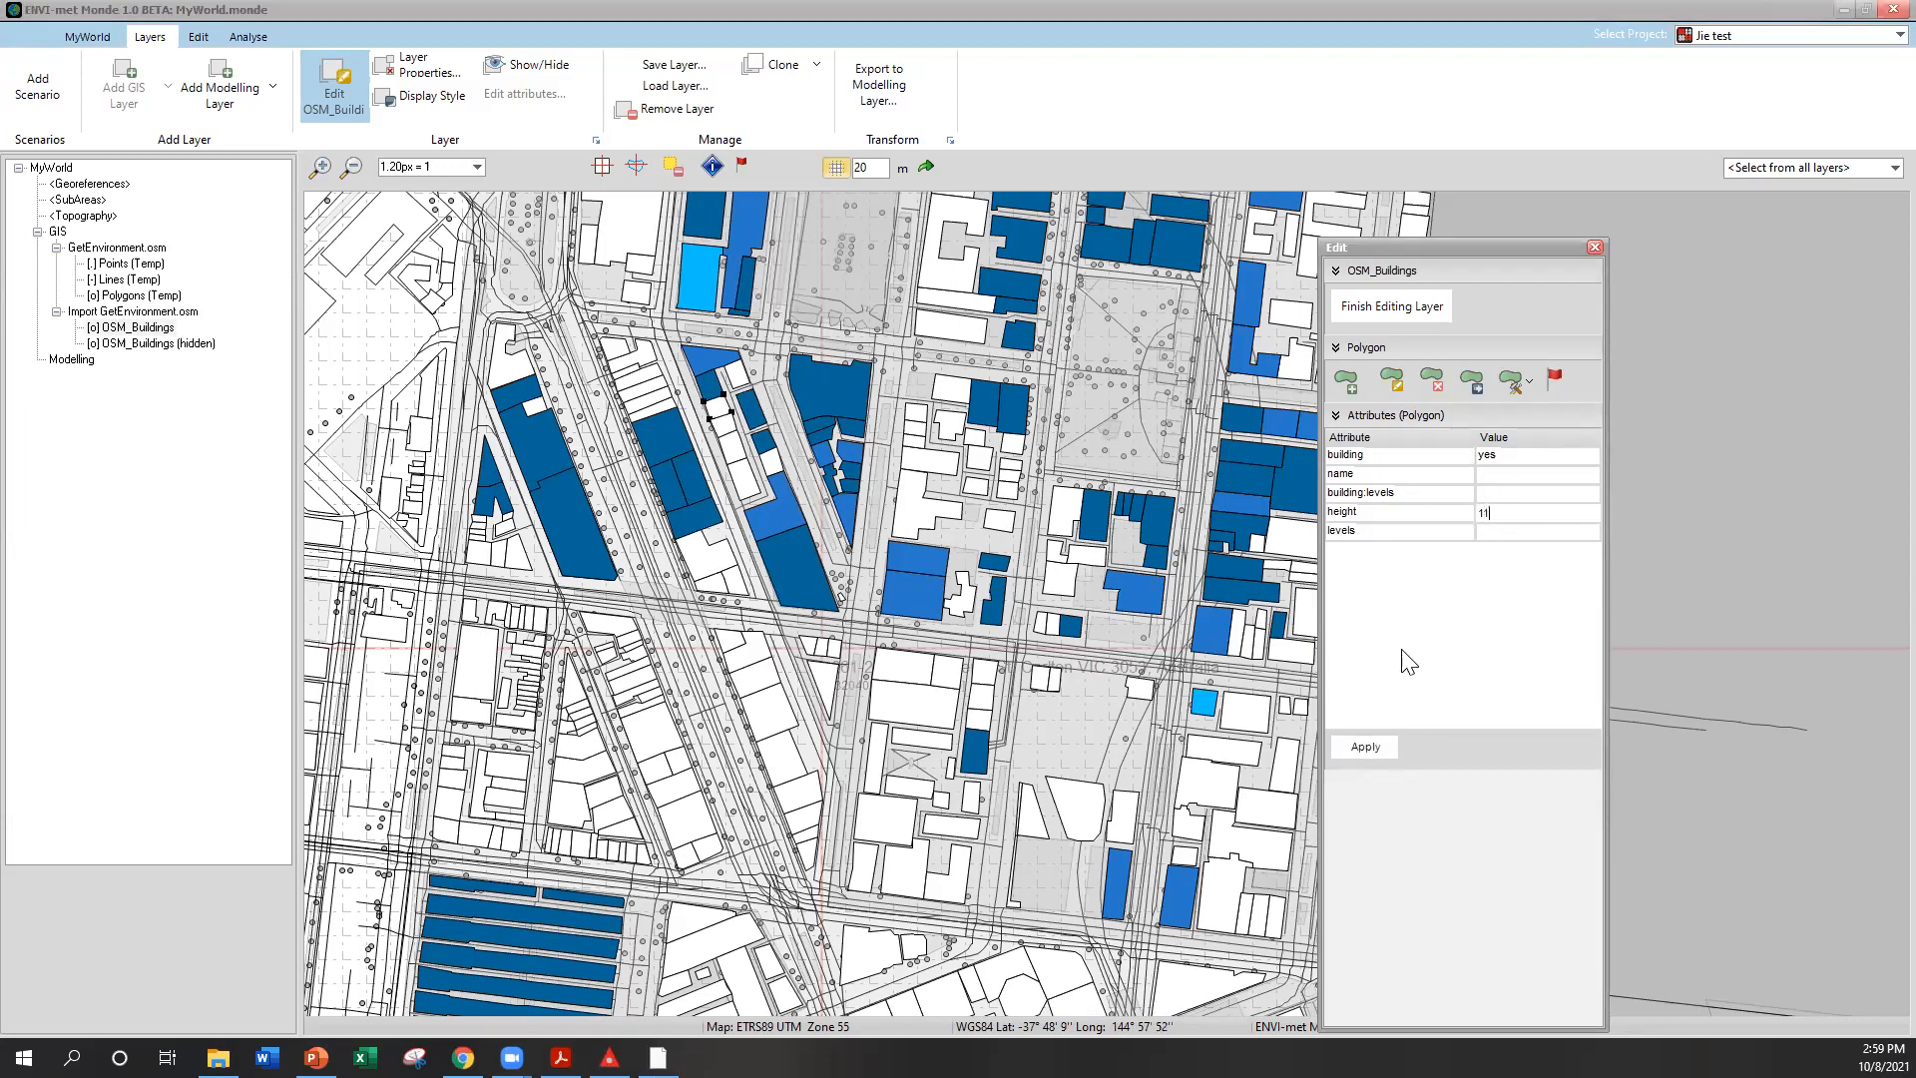
click(1373, 745)
Set the height of the Bob Jane T-Marts building to 9 and apply it
click(511, 352)
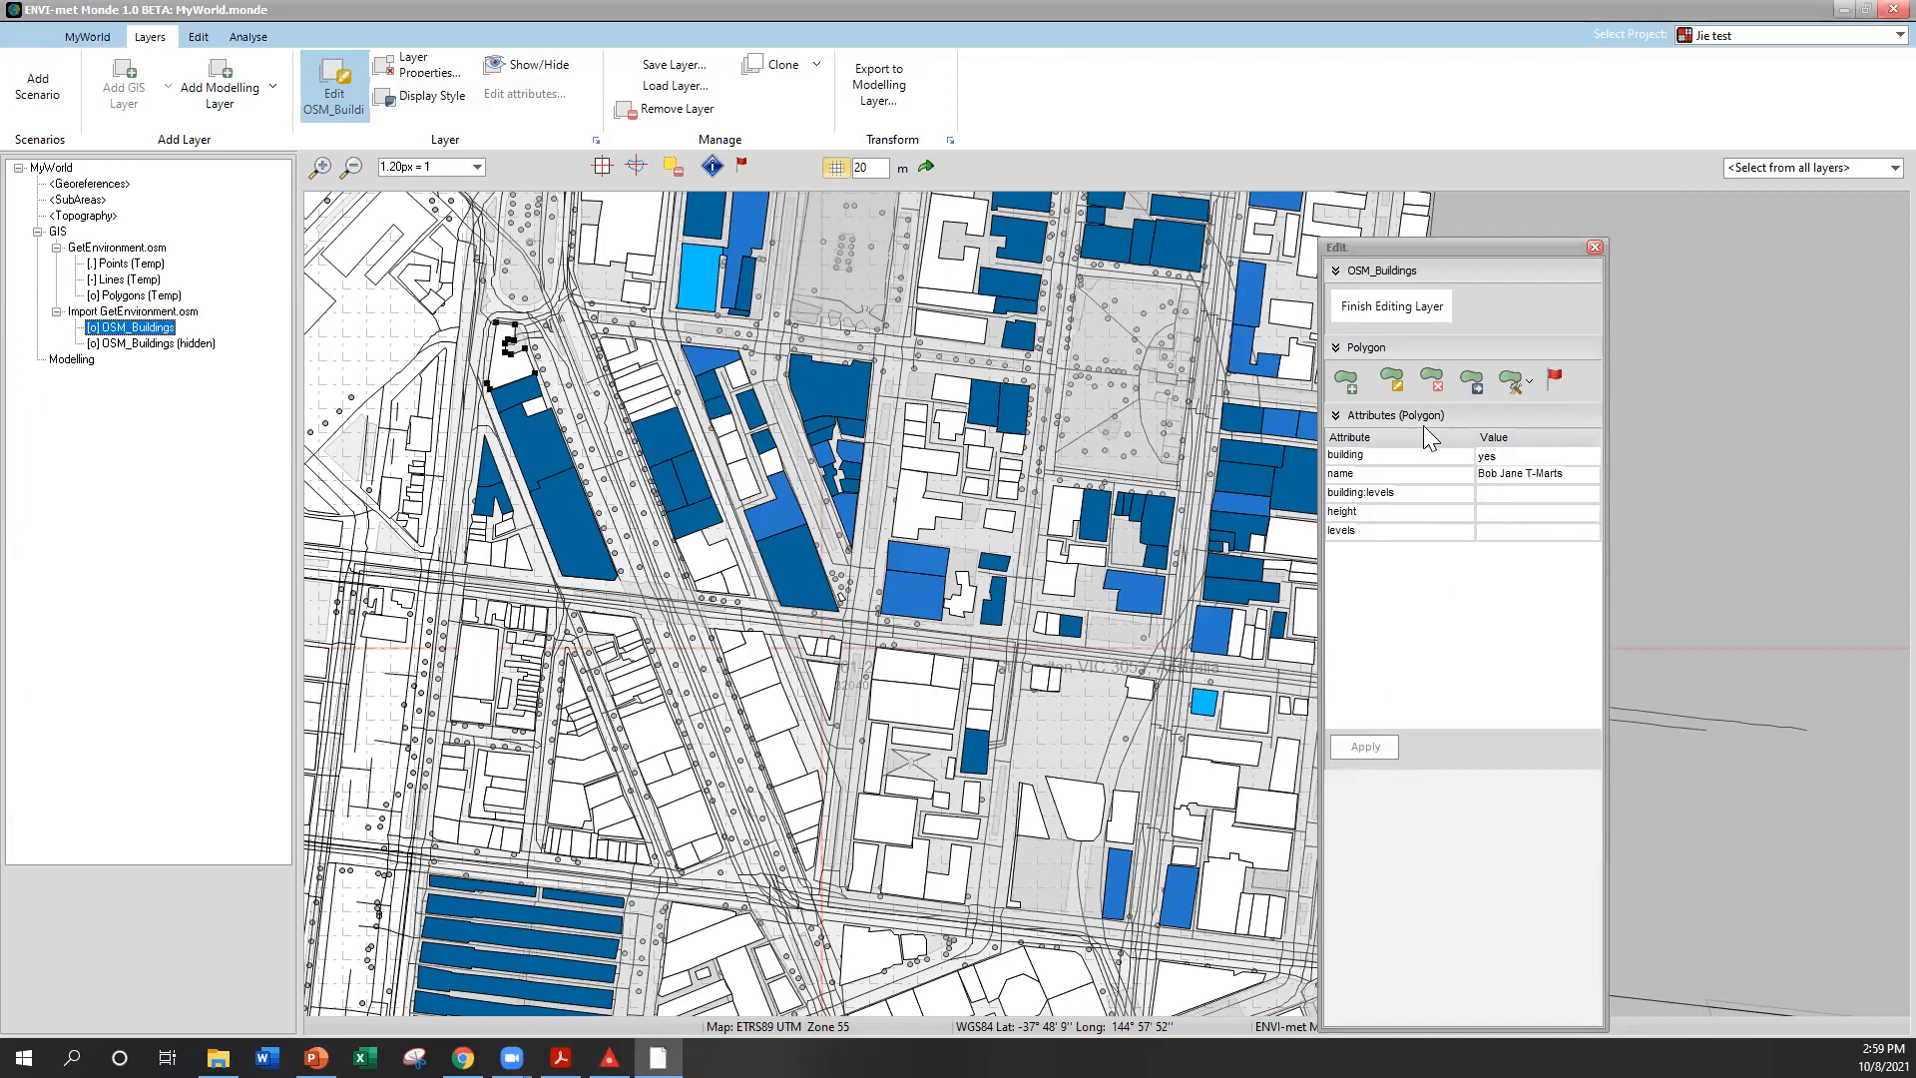
click(1496, 513)
click(1380, 741)
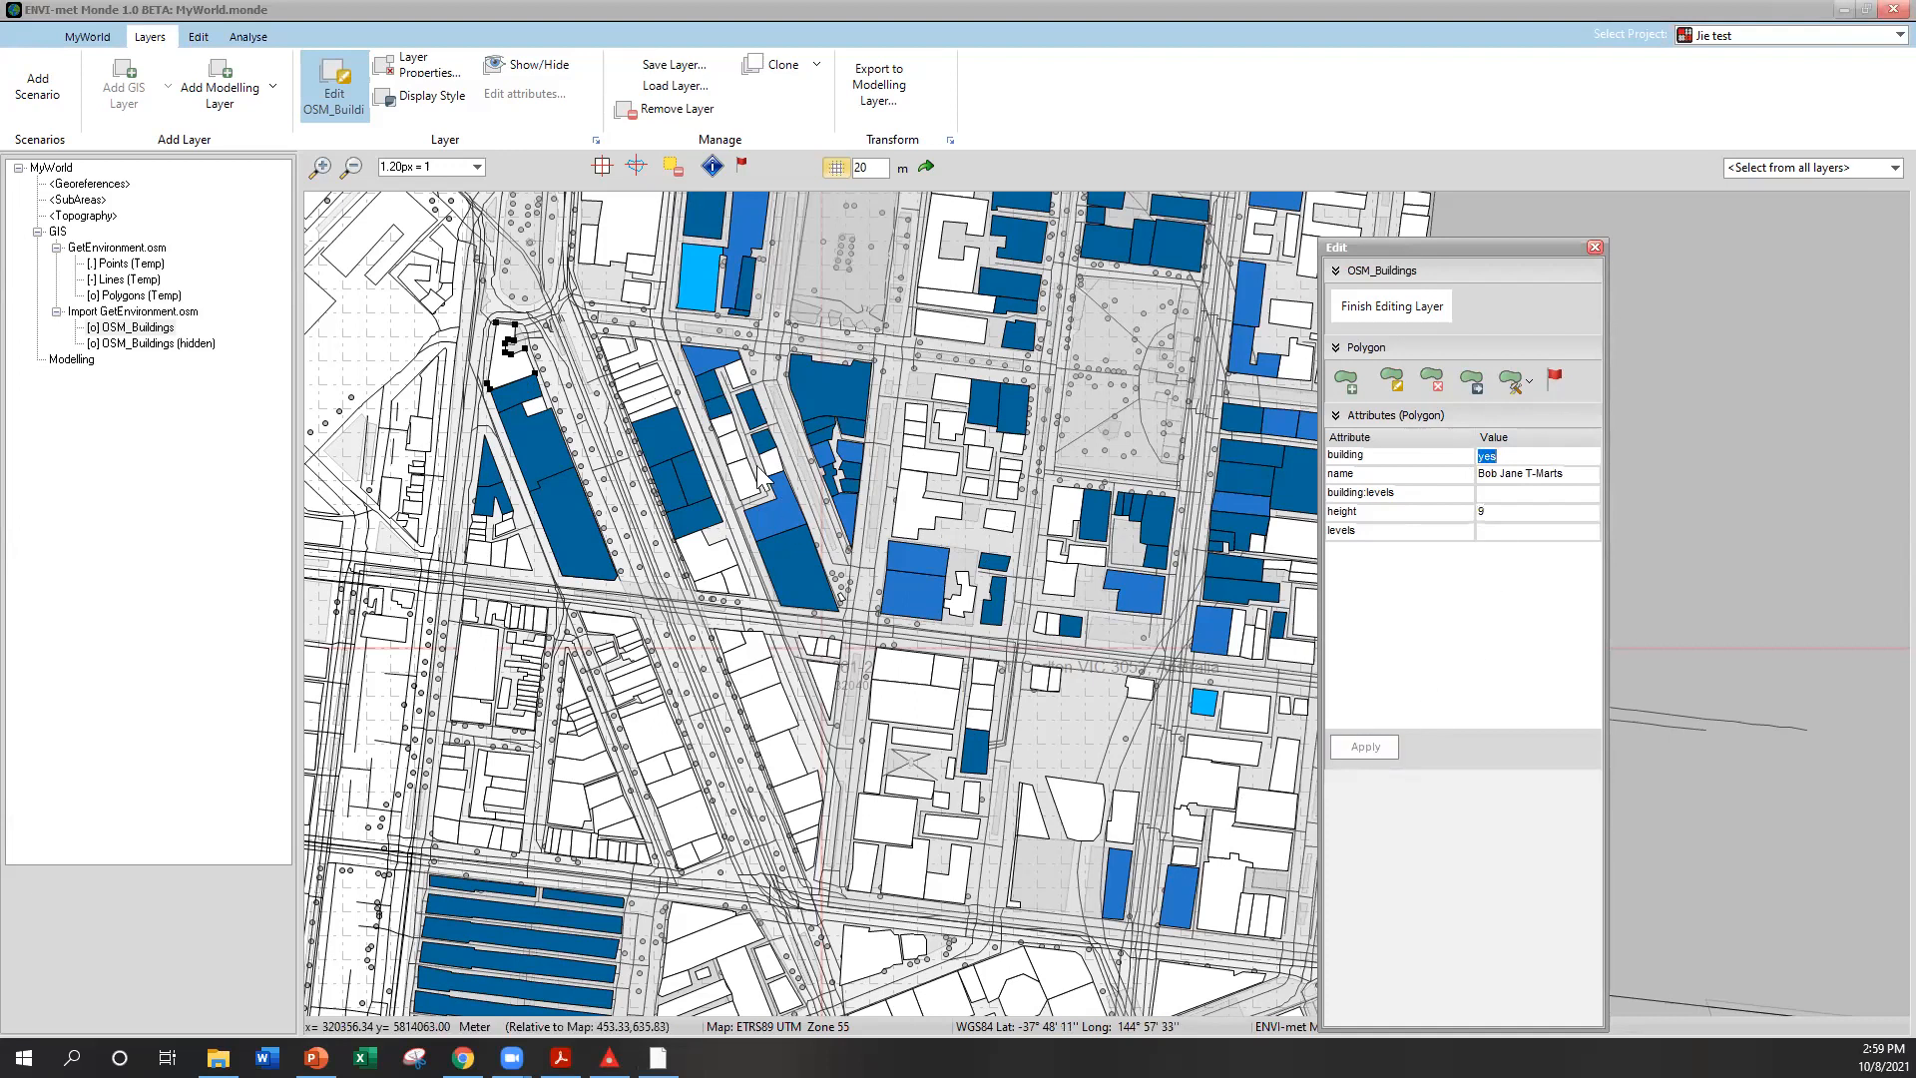
Select the Royal Elizabeth apartments, switch to Chrome and search Google for university of melbourne
click(651, 361)
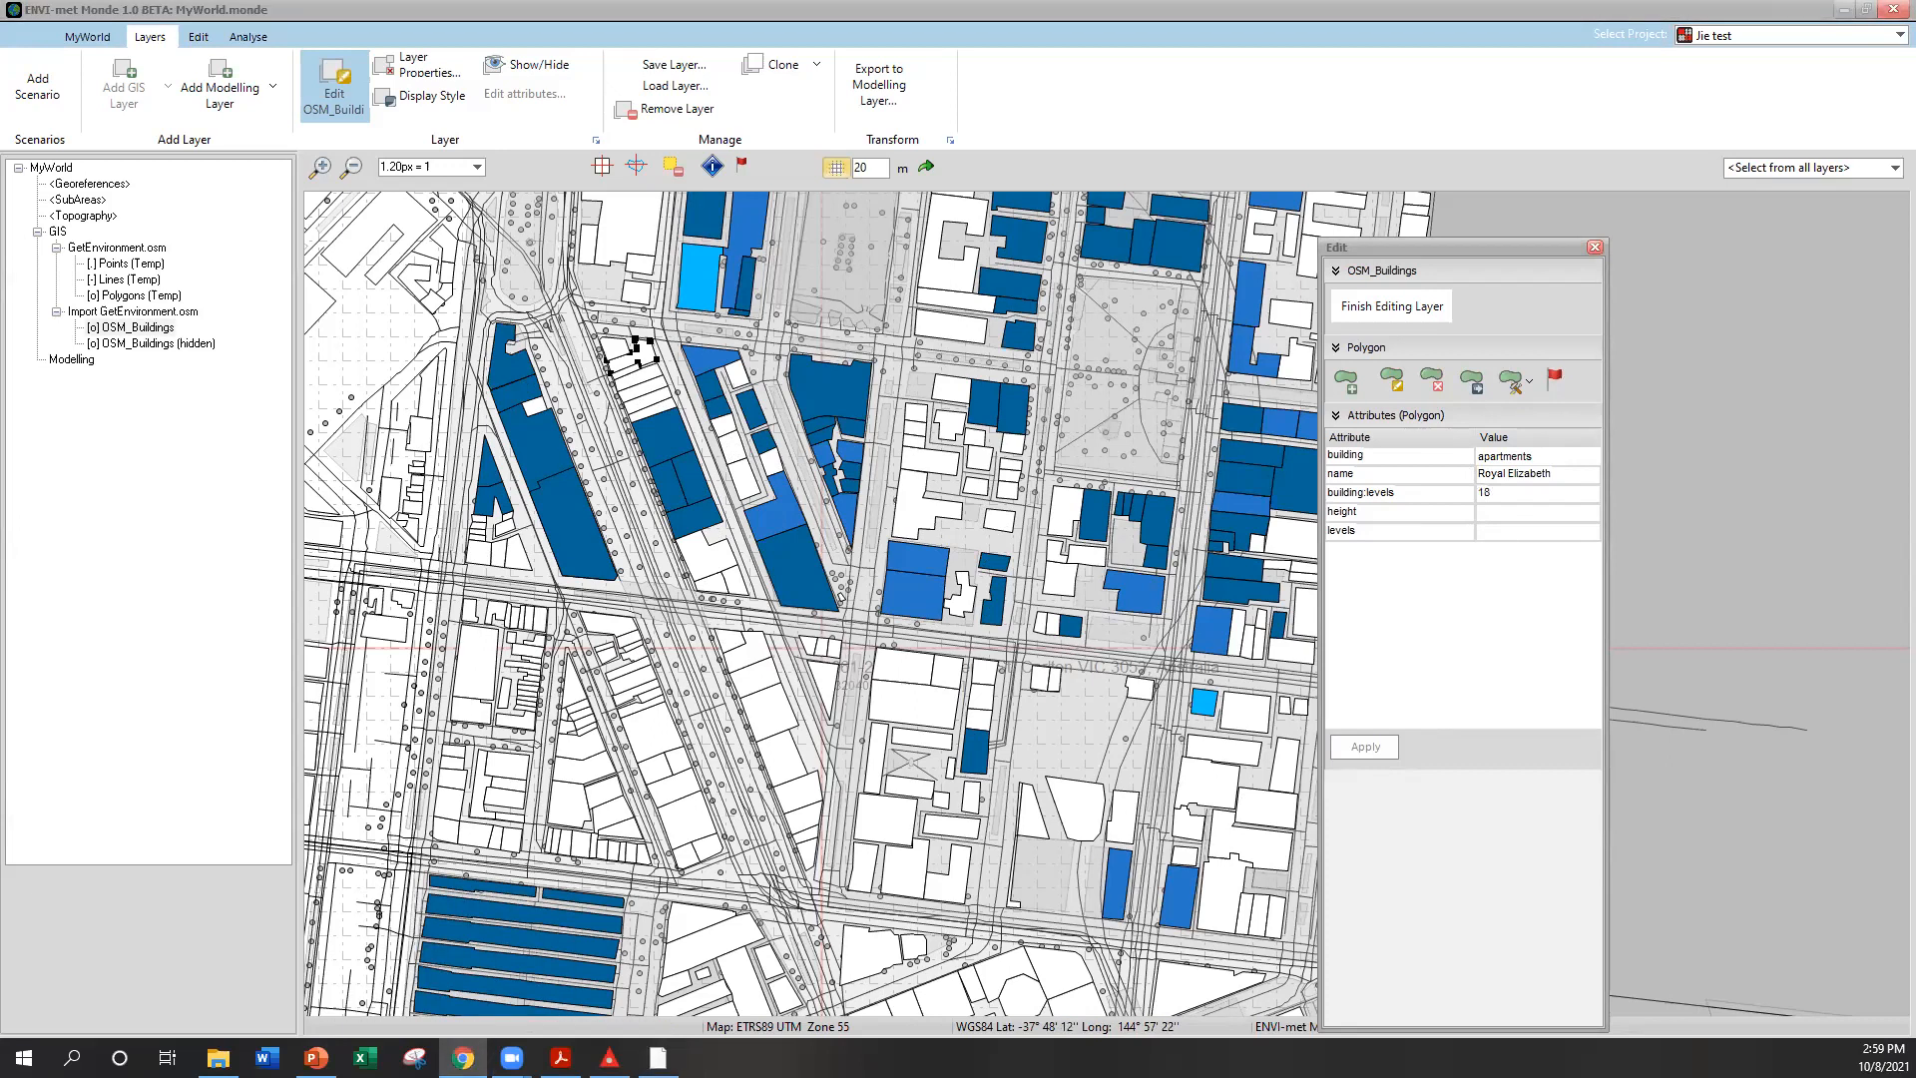
key(alt+Tab)
double_click(1293, 192)
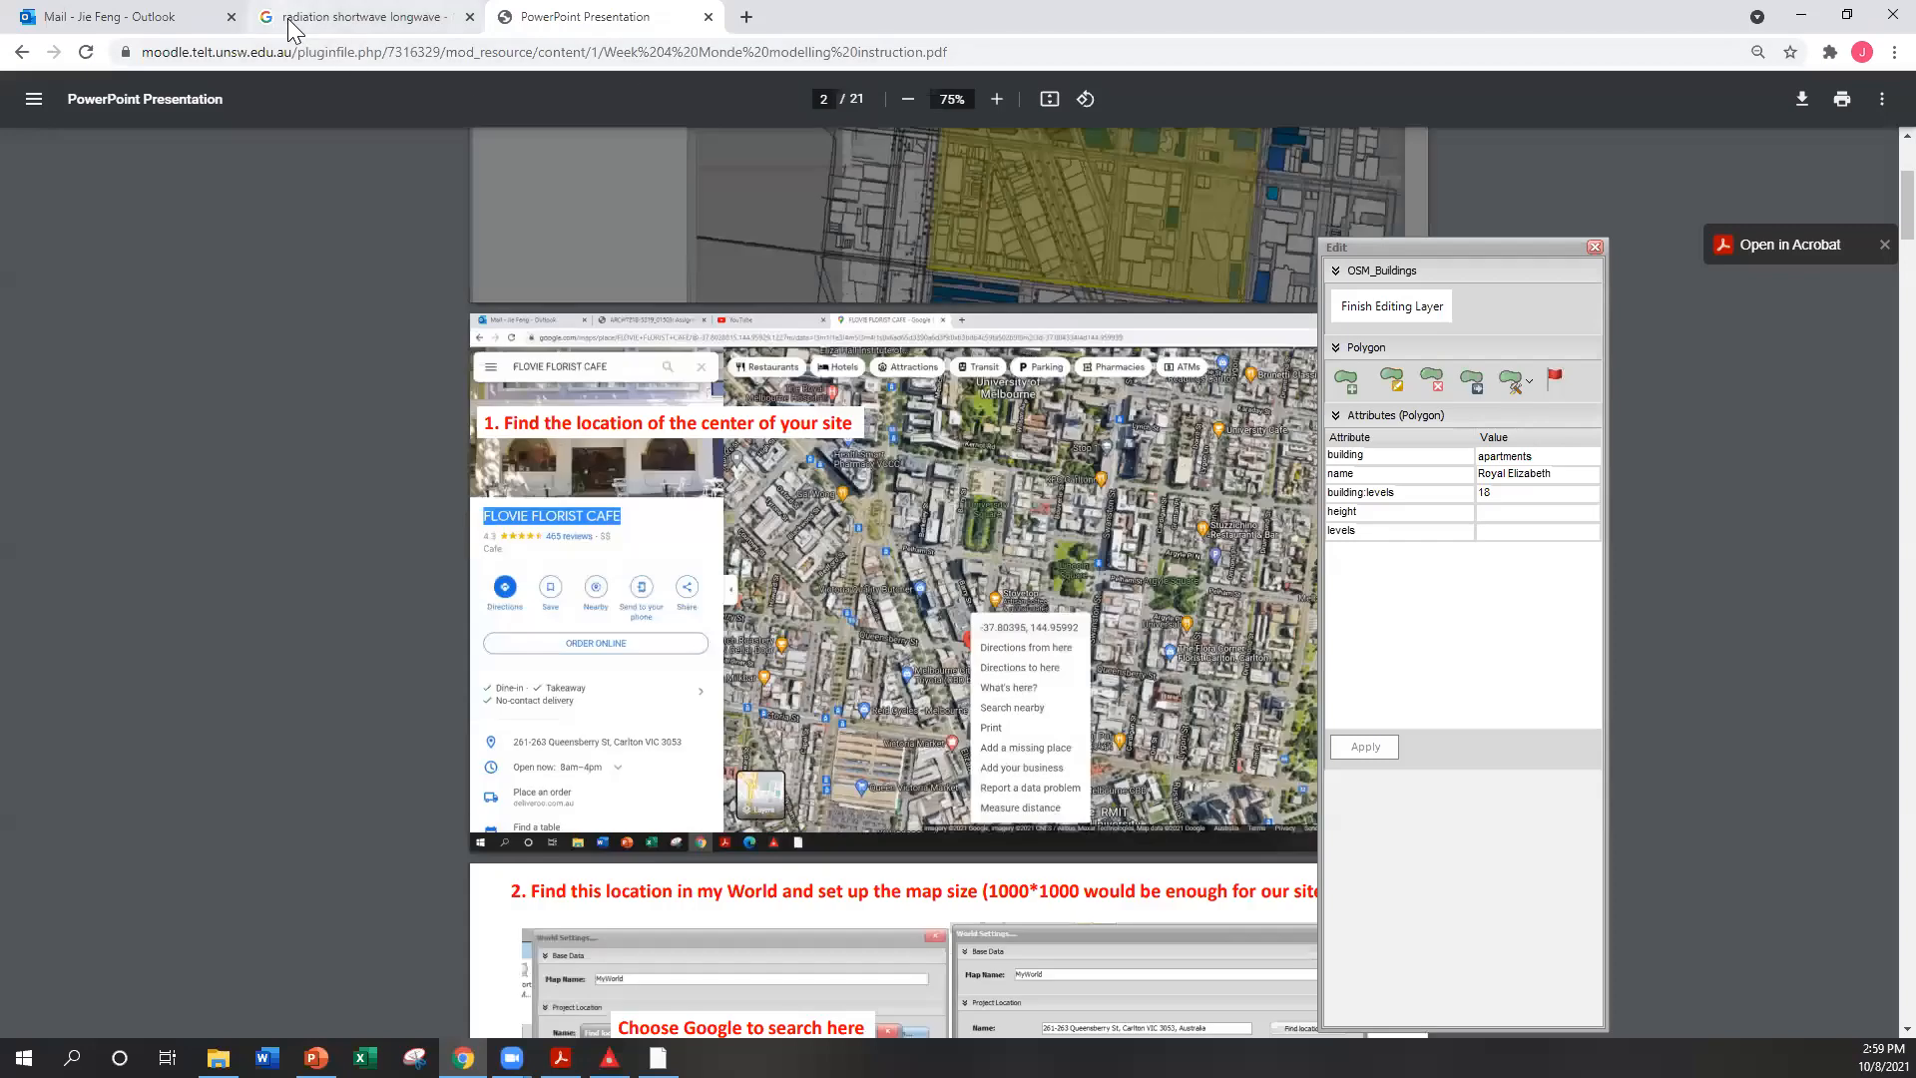
click(293, 28)
triple_click(531, 100)
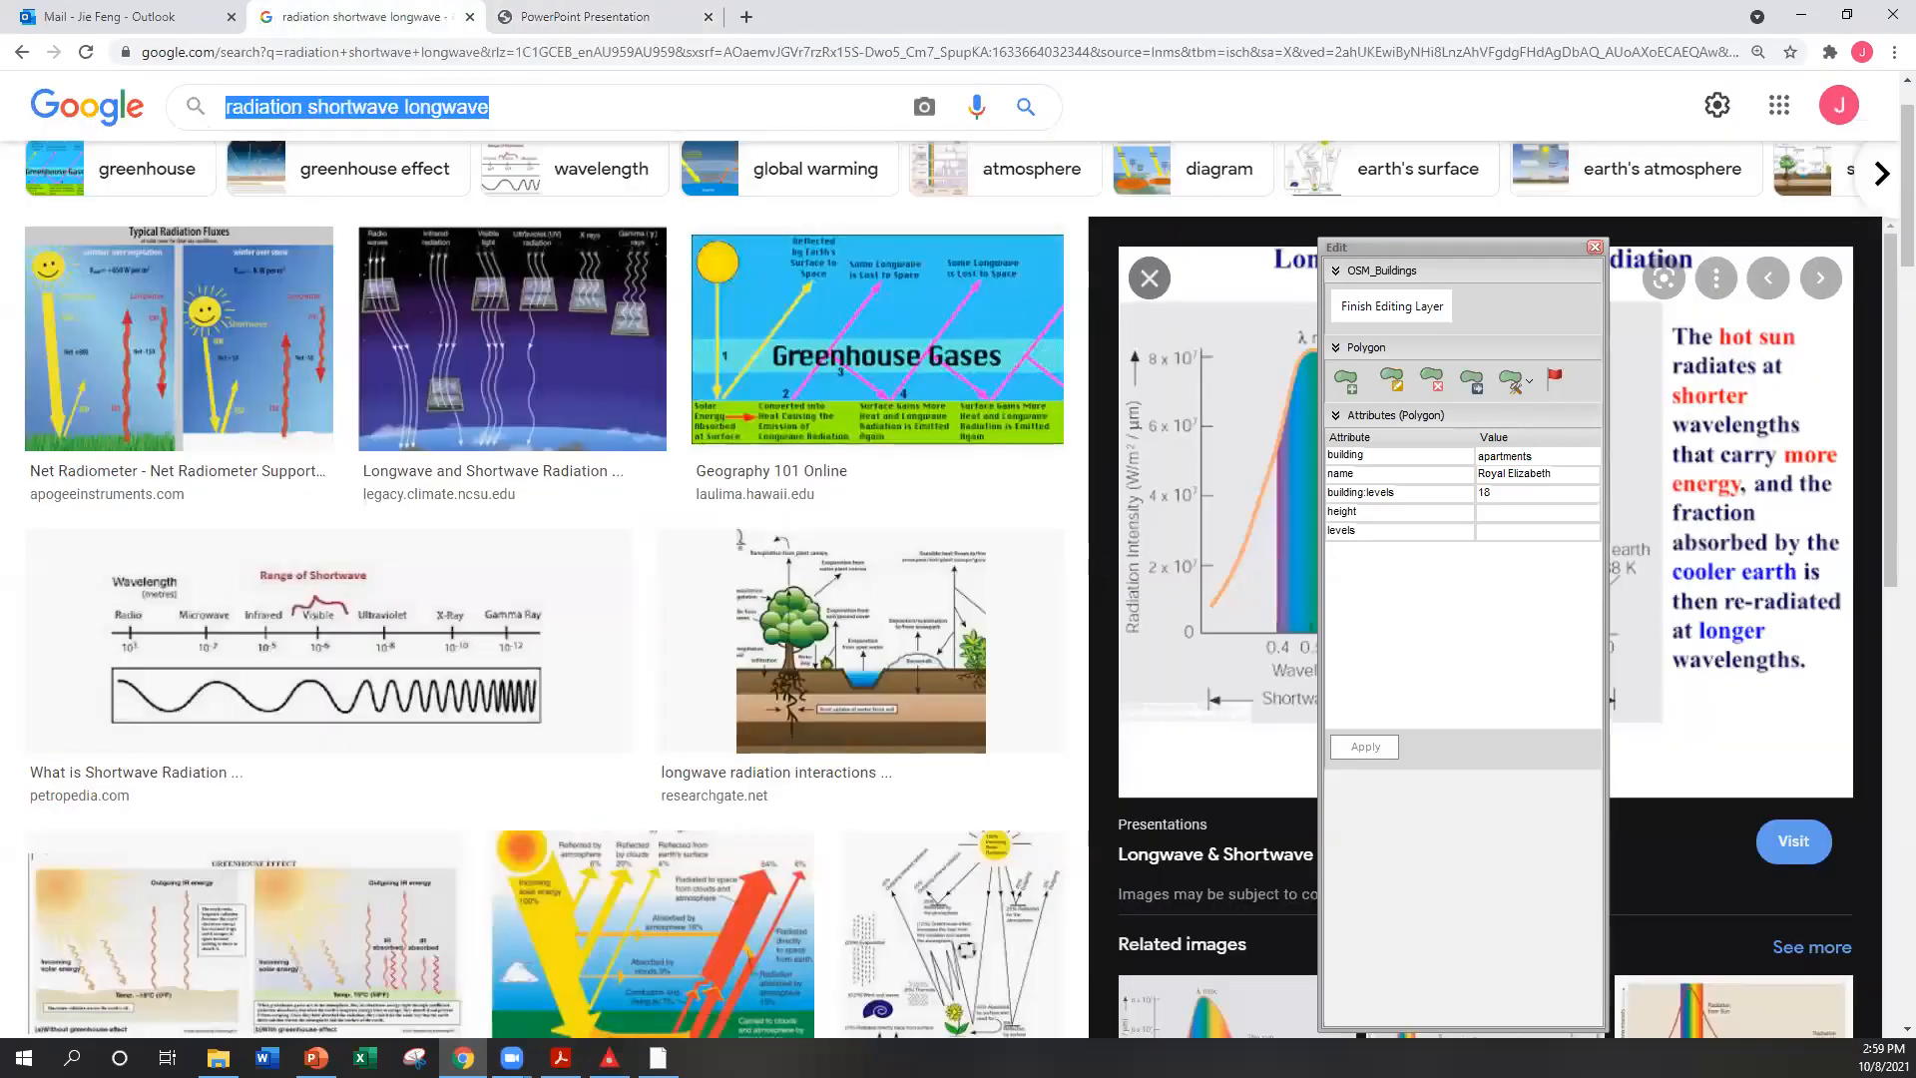
key(BackSpace)
text(university)
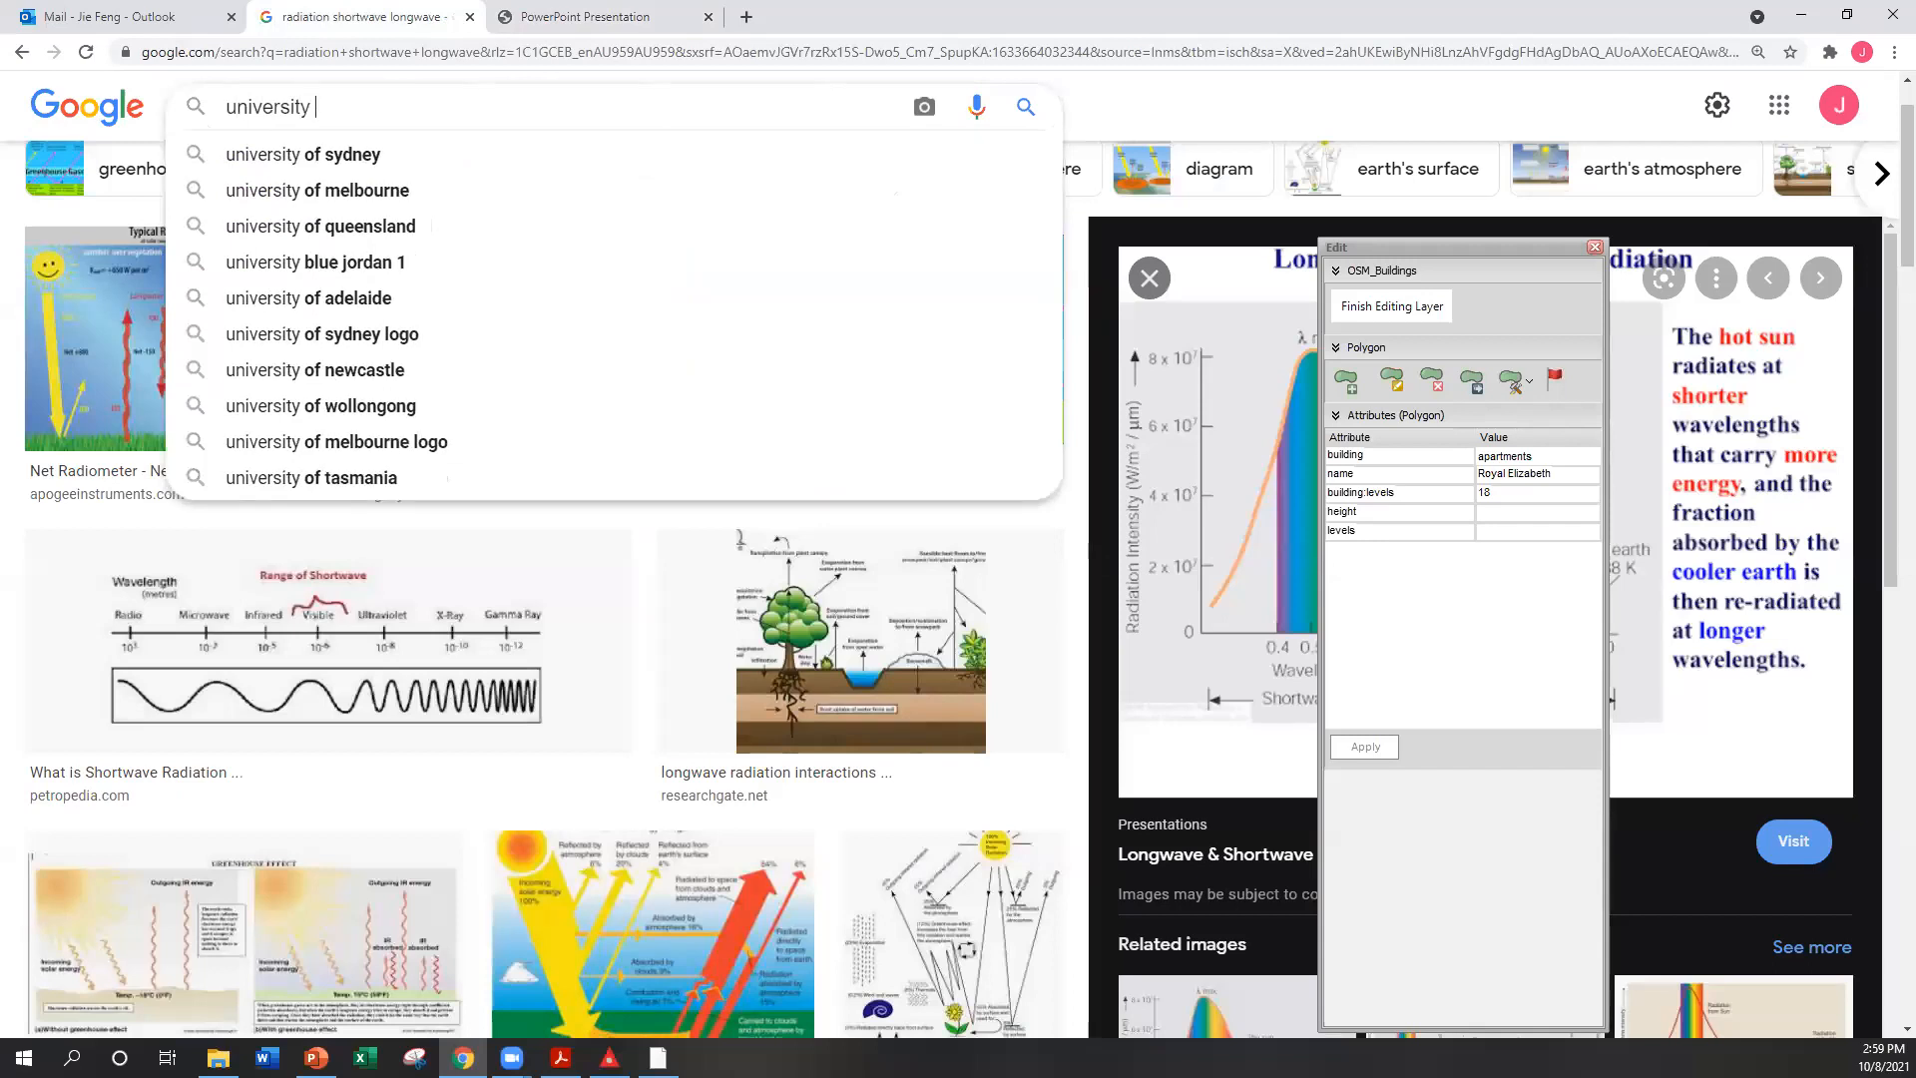
click(376, 192)
click(351, 196)
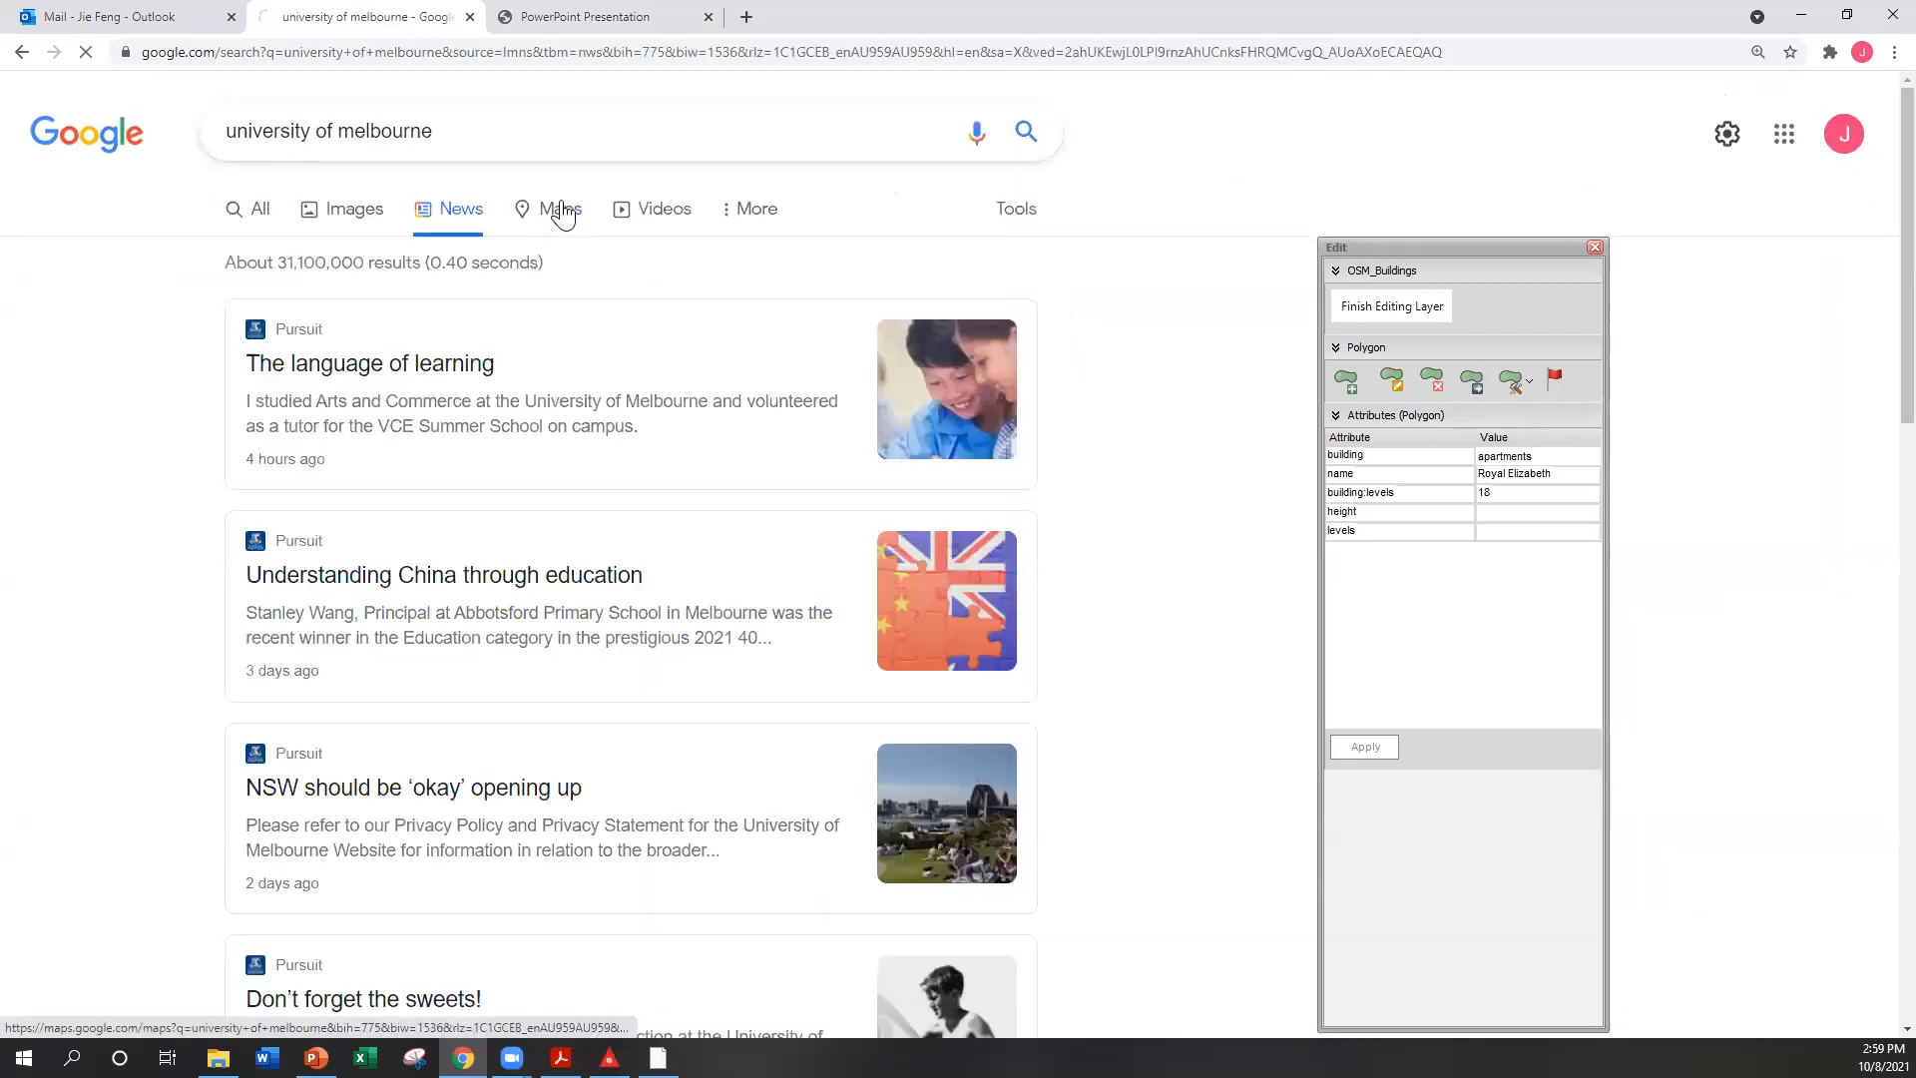
Show University of Melbourne in Google Maps and clear the floating Edit window out of the map's way
click(564, 211)
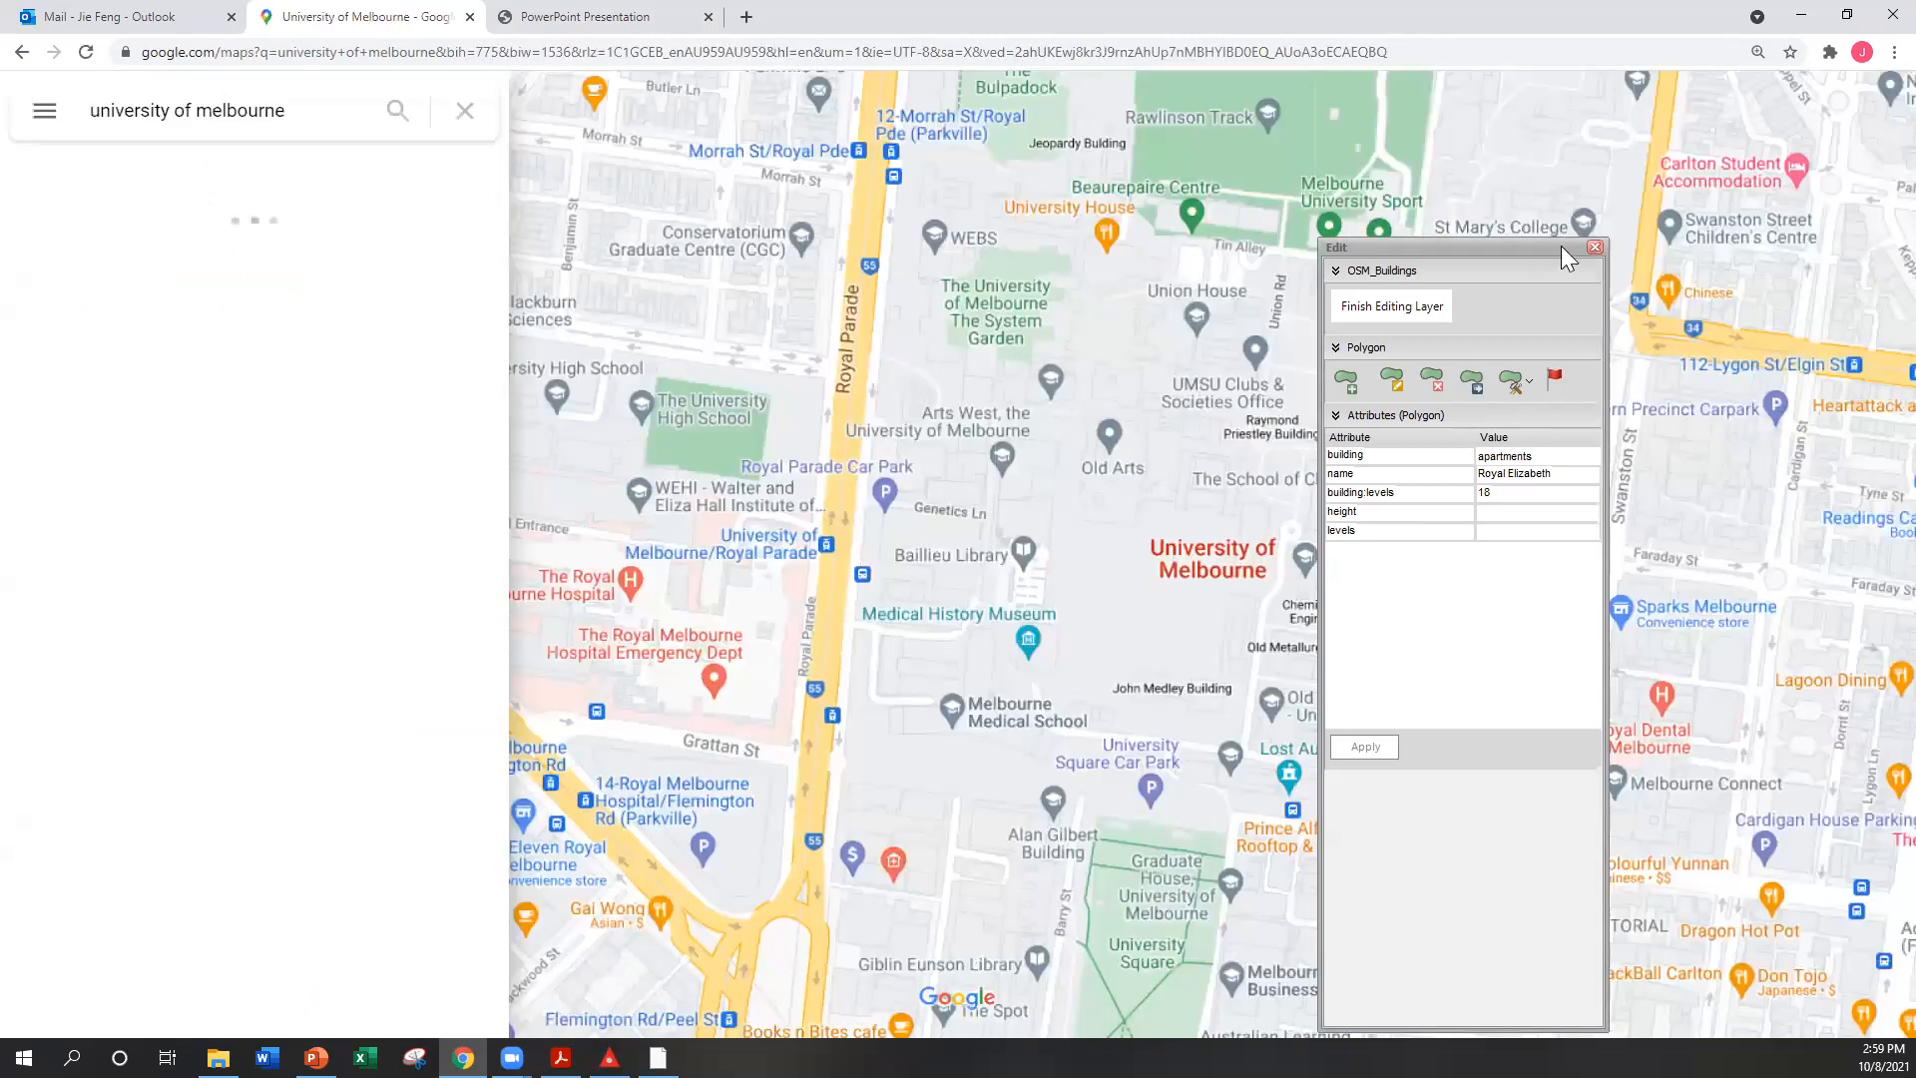
click(1561, 245)
click(1843, 9)
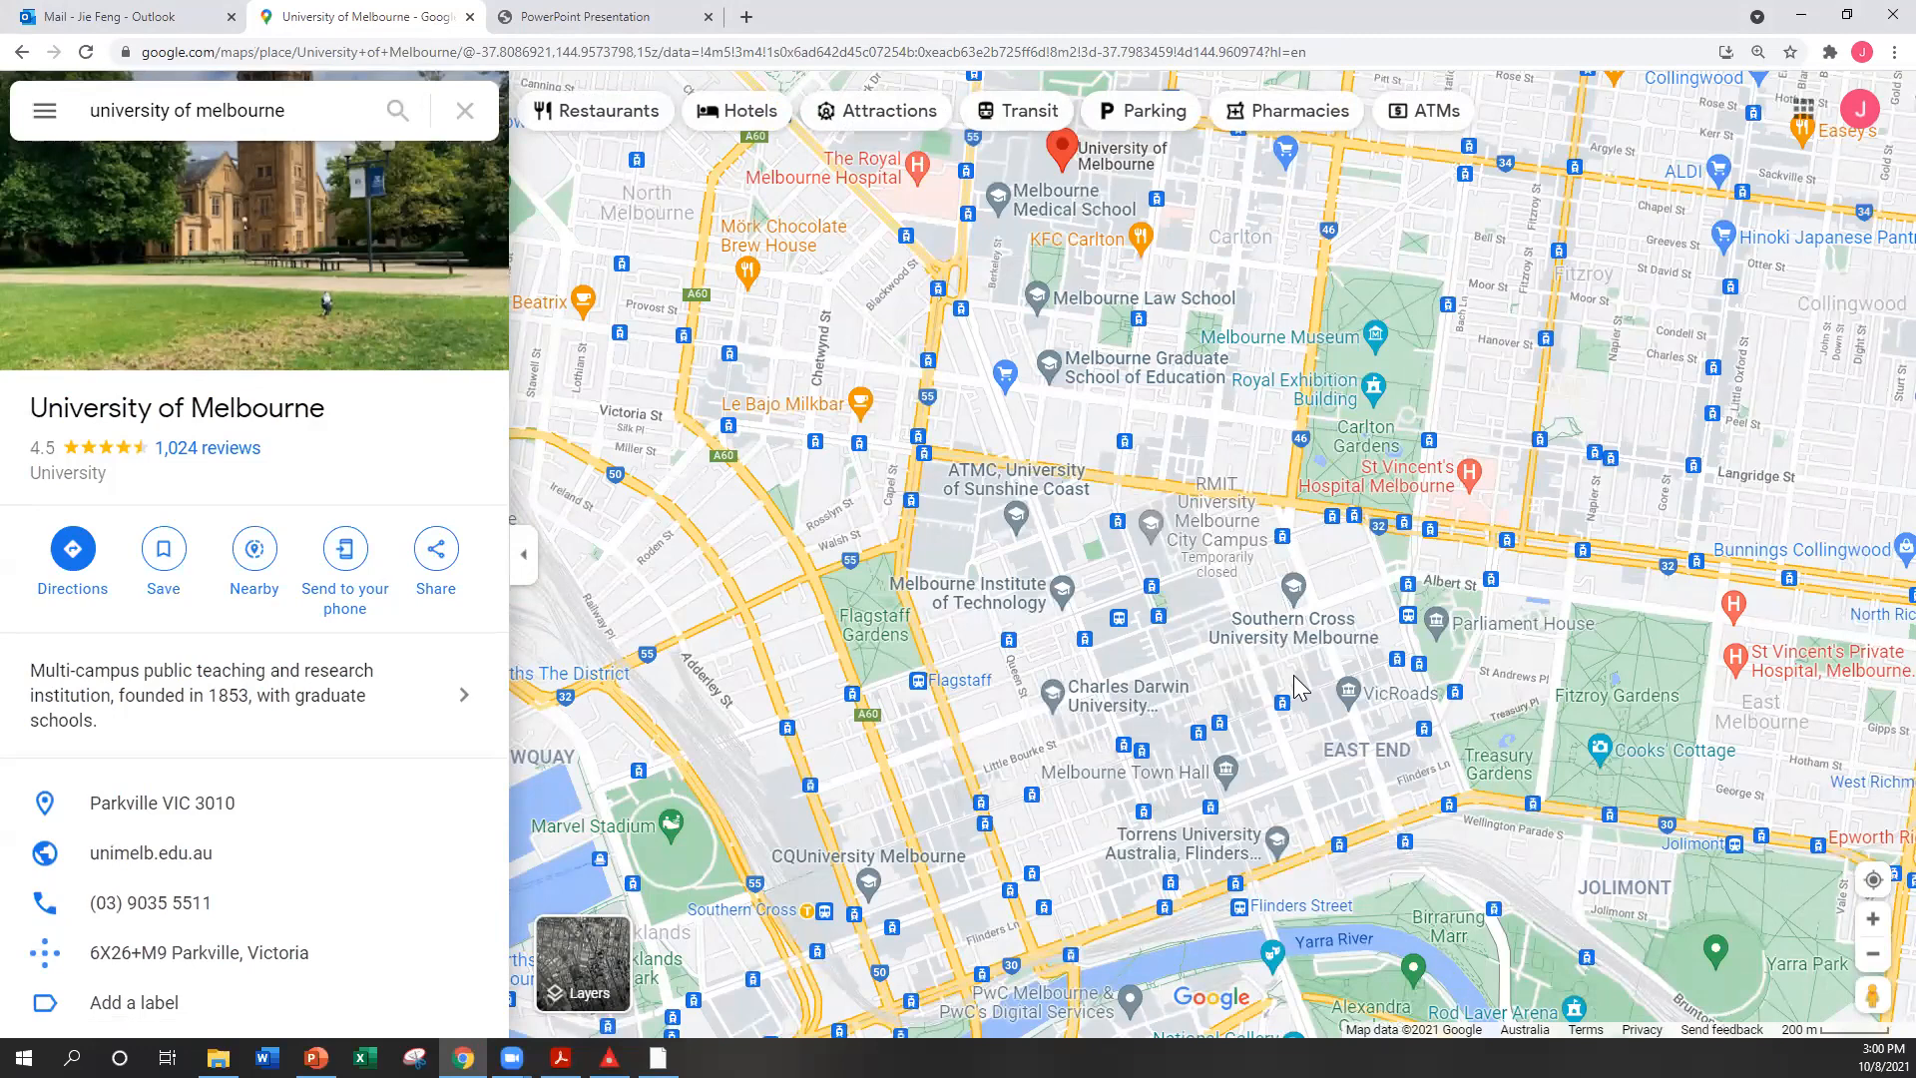
Examine the site's building heights around Elizabeth St and Berkeley St in 3D satellite imagery
scroll(1293, 675, down, 3)
scroll(1220, 517, up, 5)
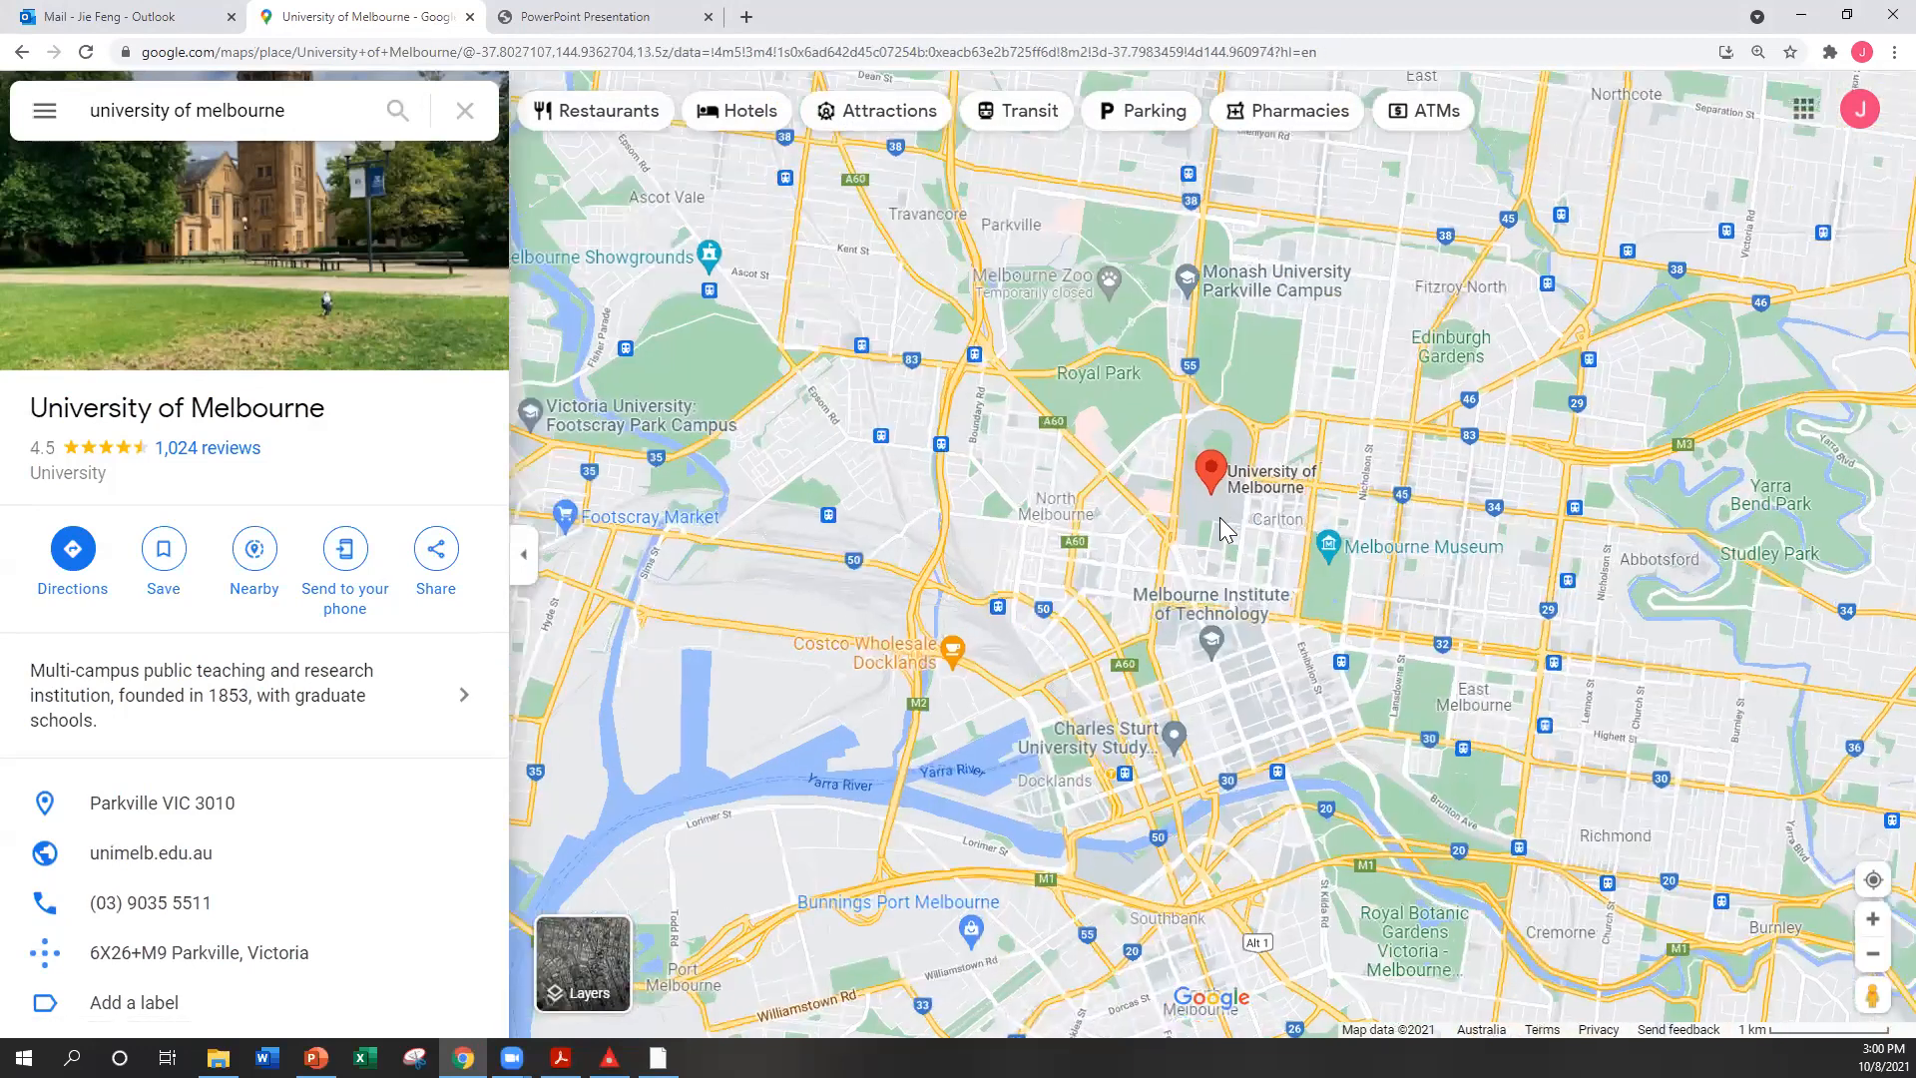
scroll(1212, 631, up, 1)
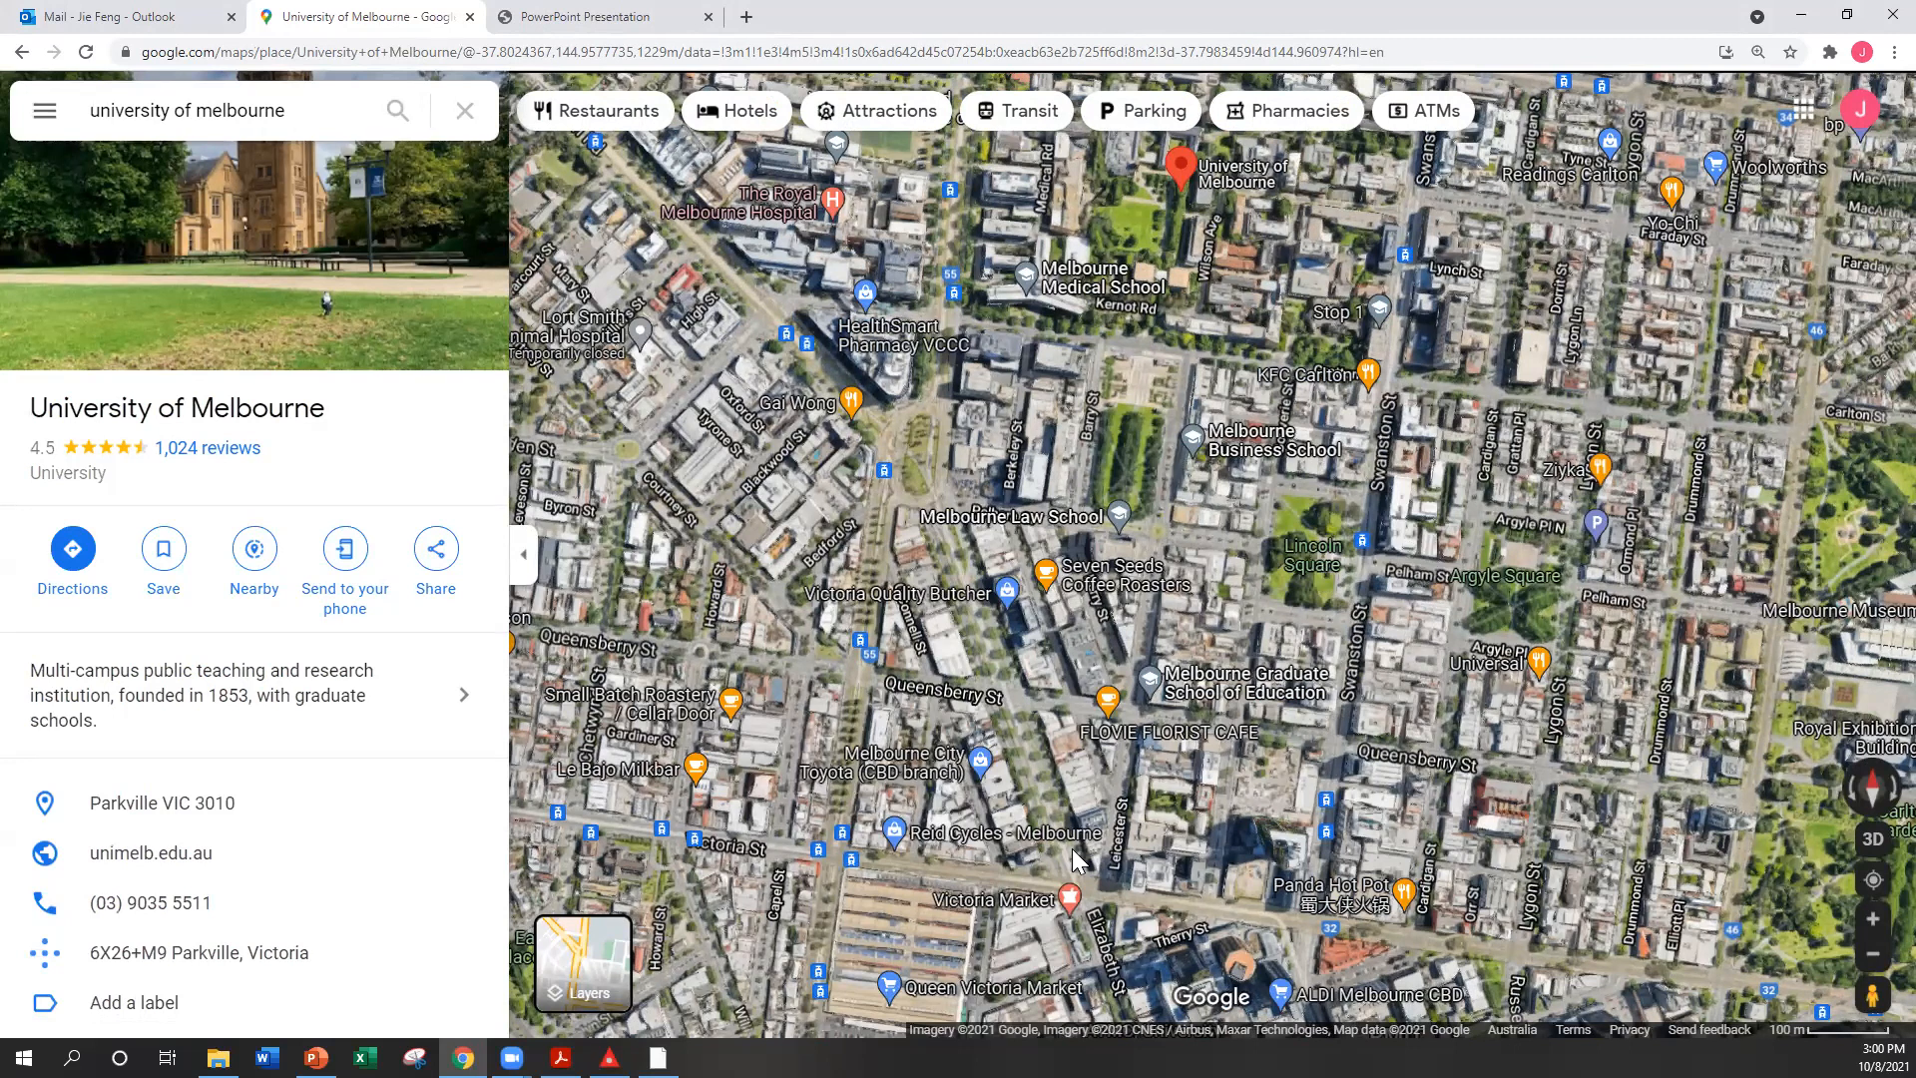
click(1874, 841)
scroll(1018, 675, up, 2)
scroll(1018, 675, up, 3)
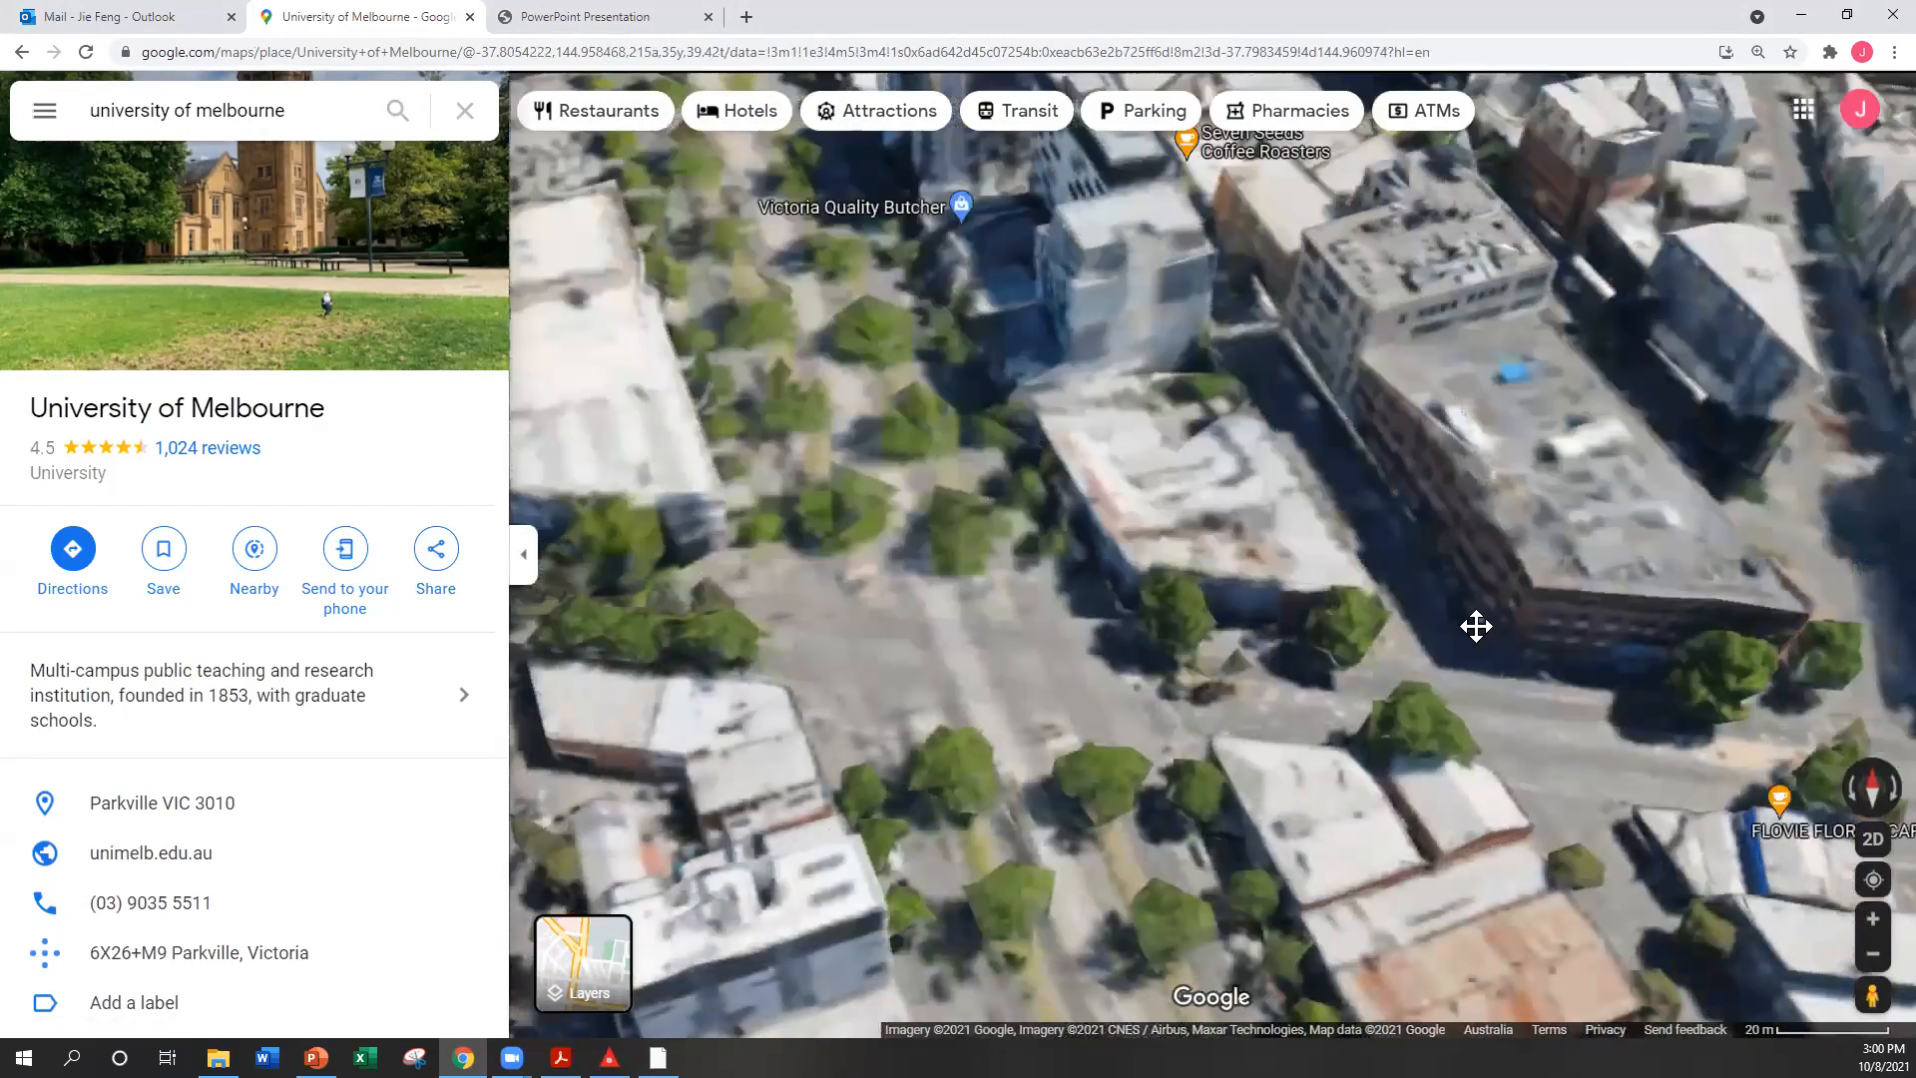
scroll(1418, 342, up, 2)
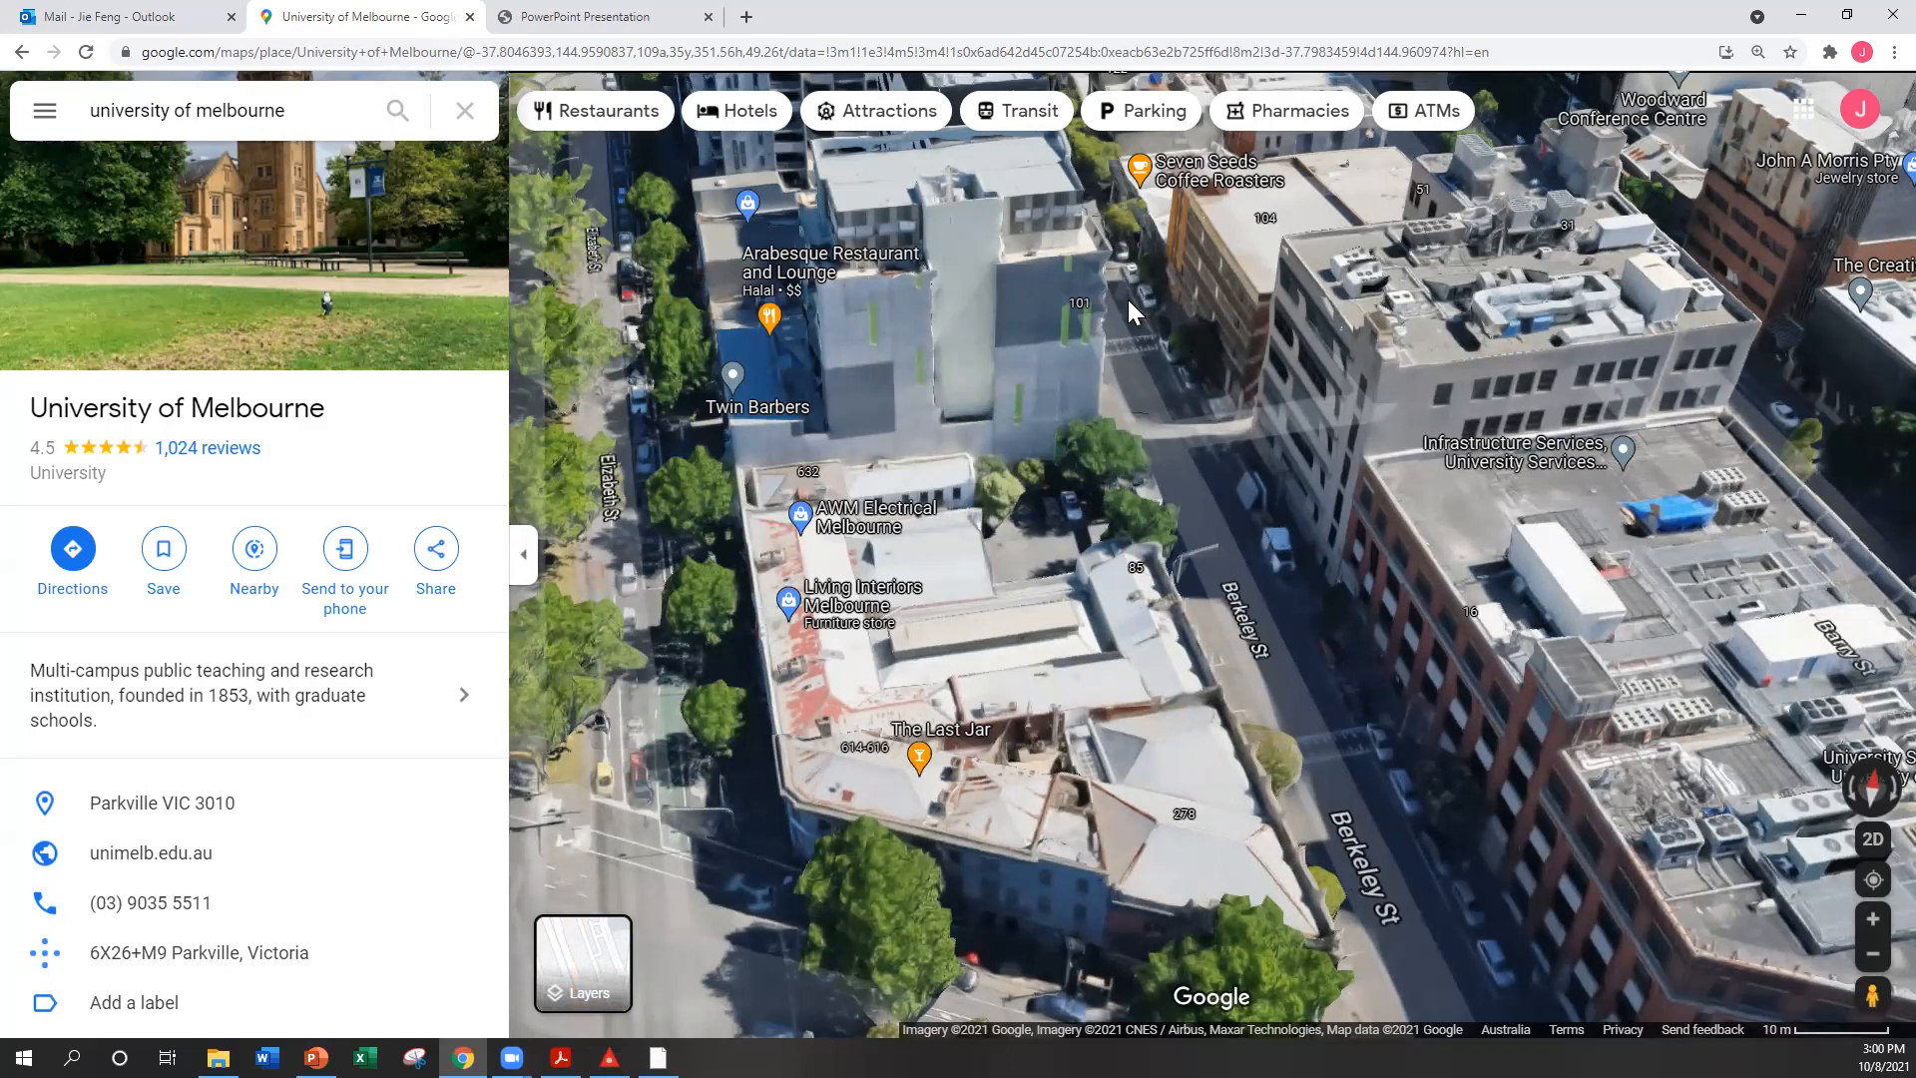
scroll(1110, 302, down, 3)
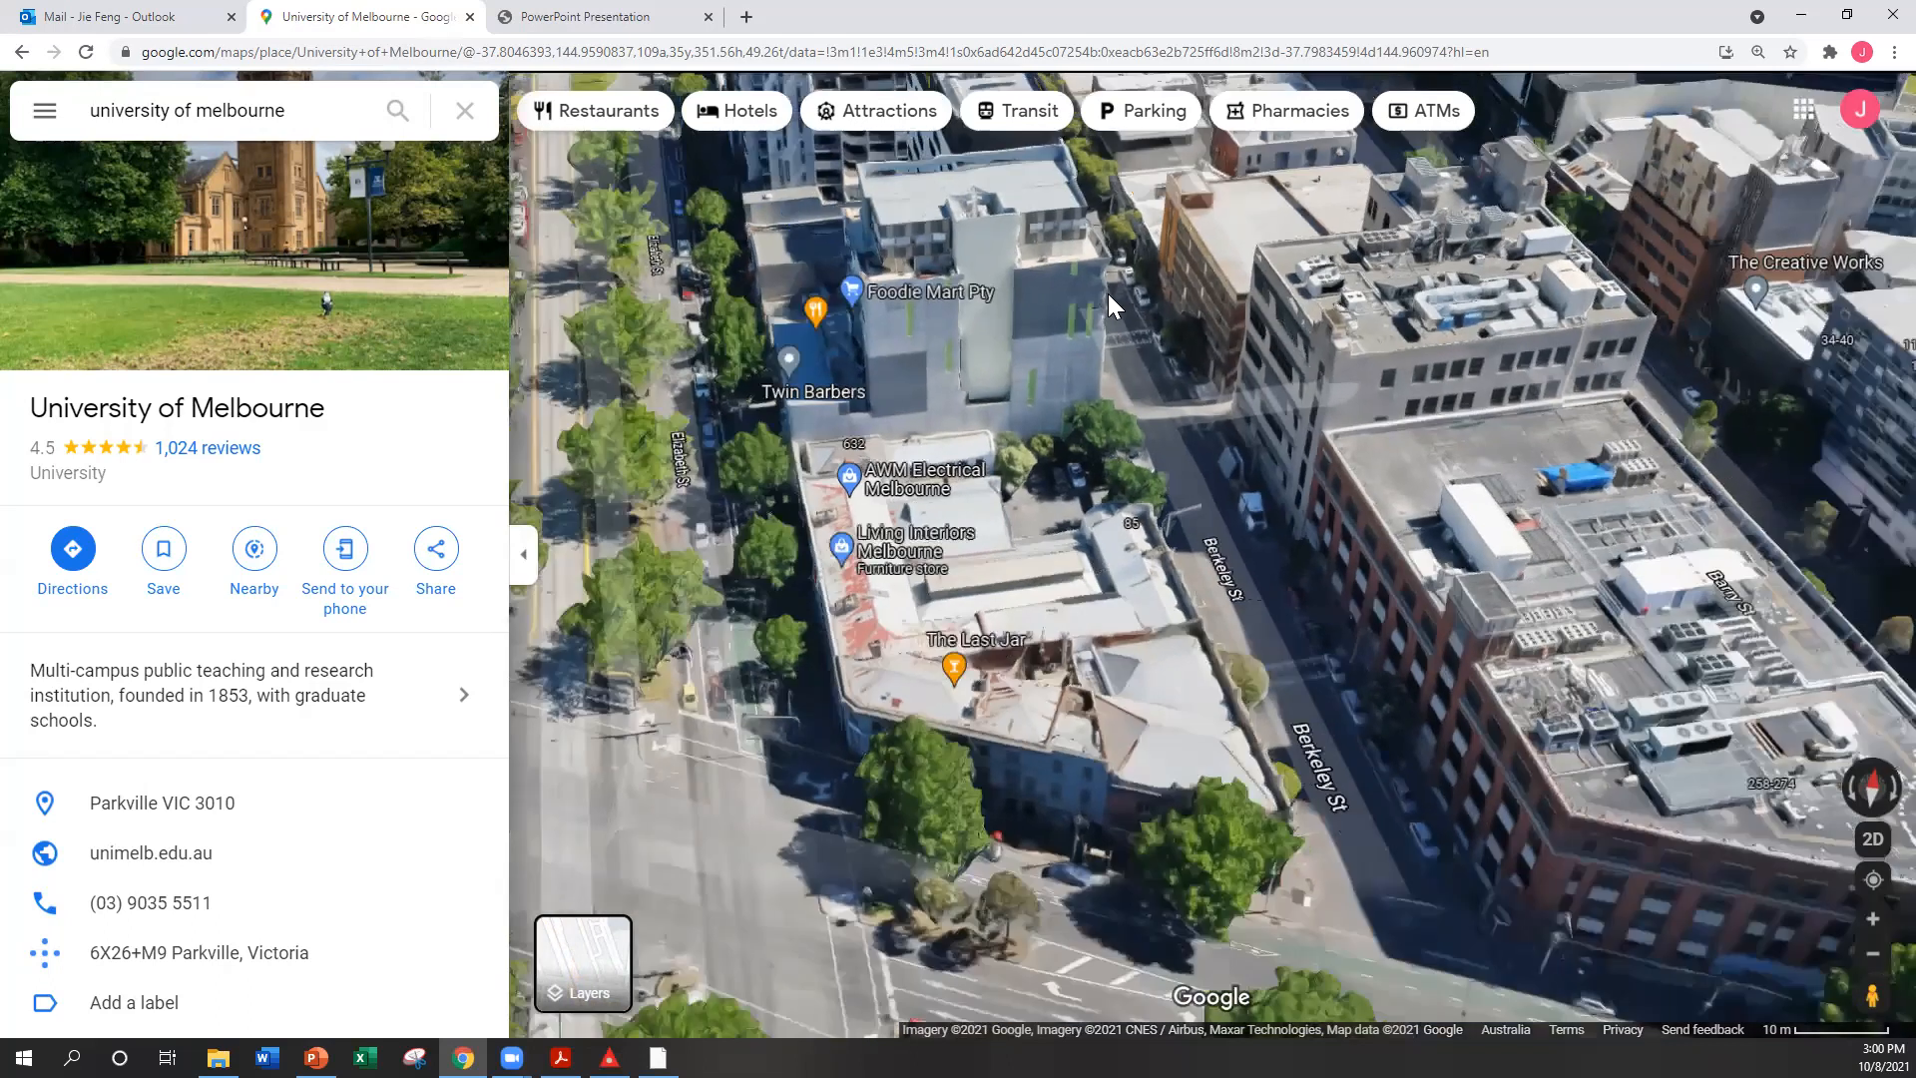
scroll(1557, 520, down, 1)
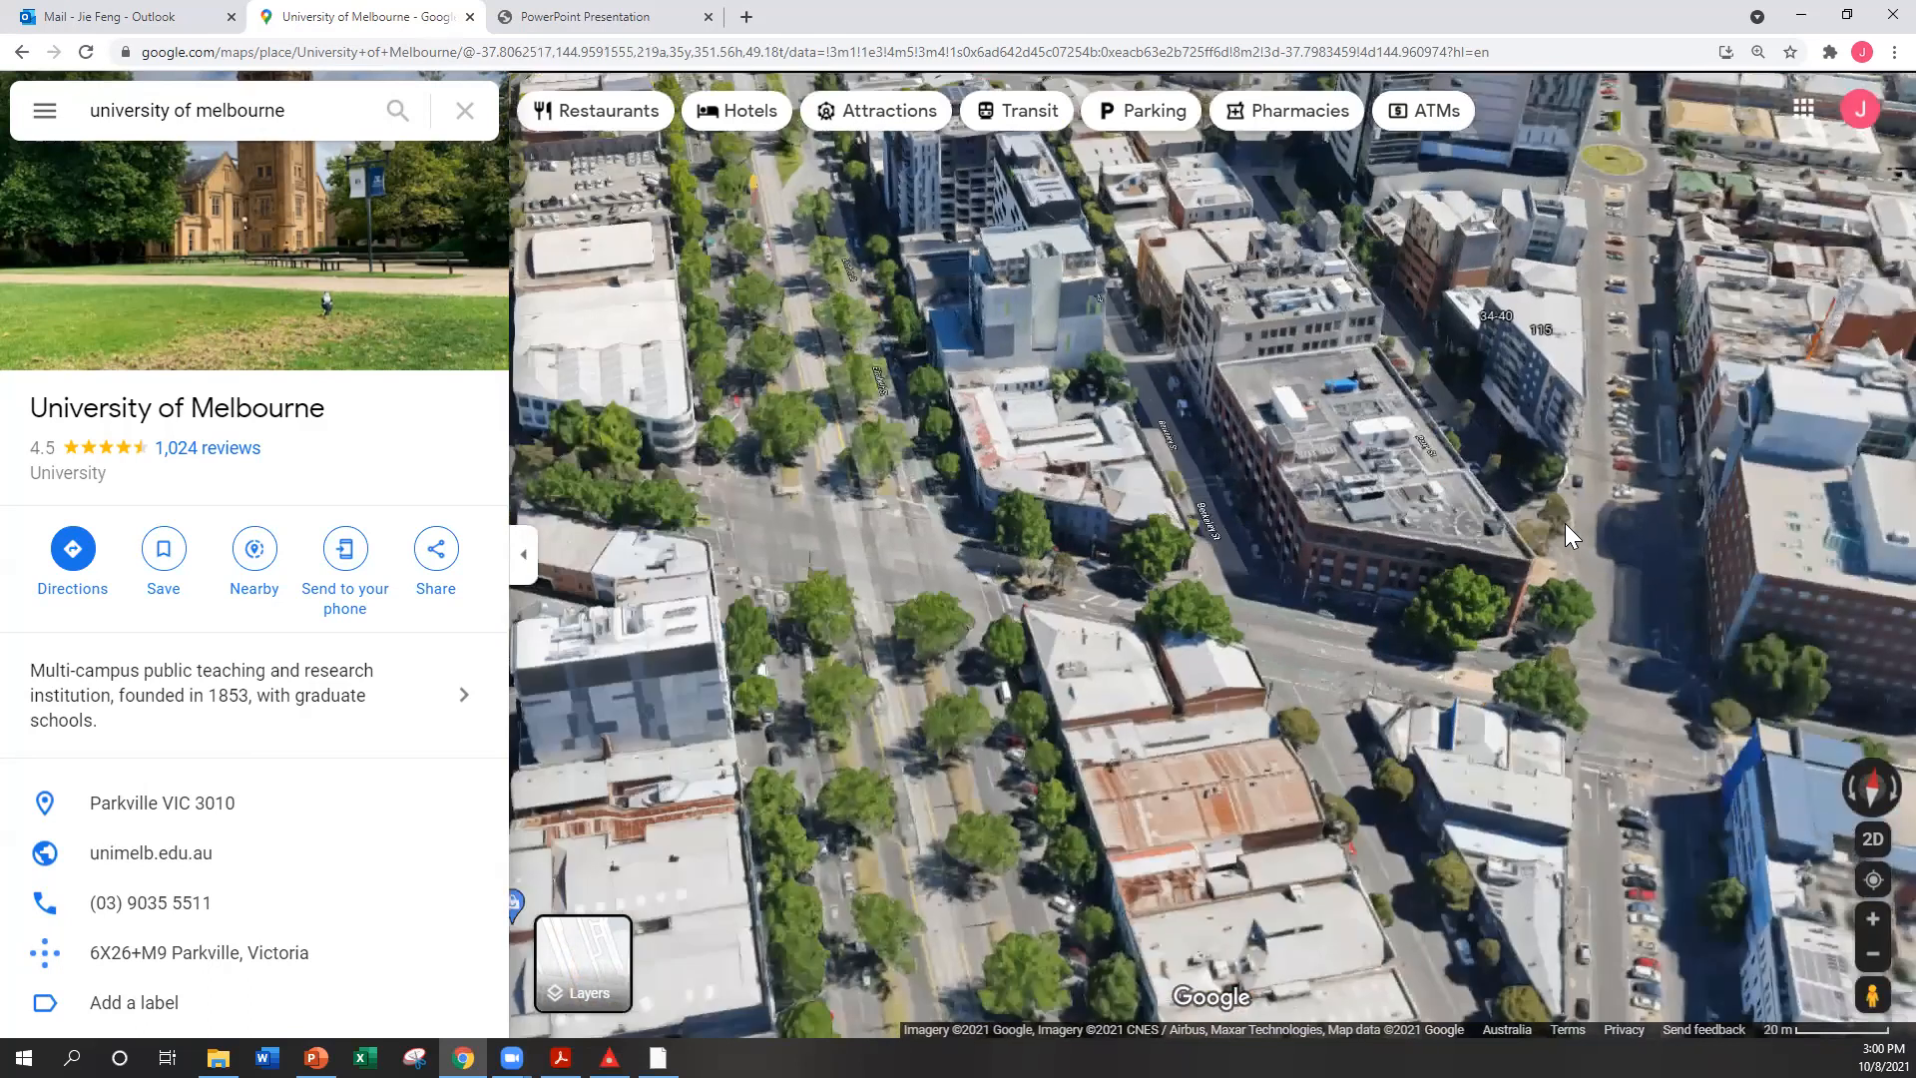
Minimize the browser and switch back to the Monde map
click(1798, 20)
click(1803, 14)
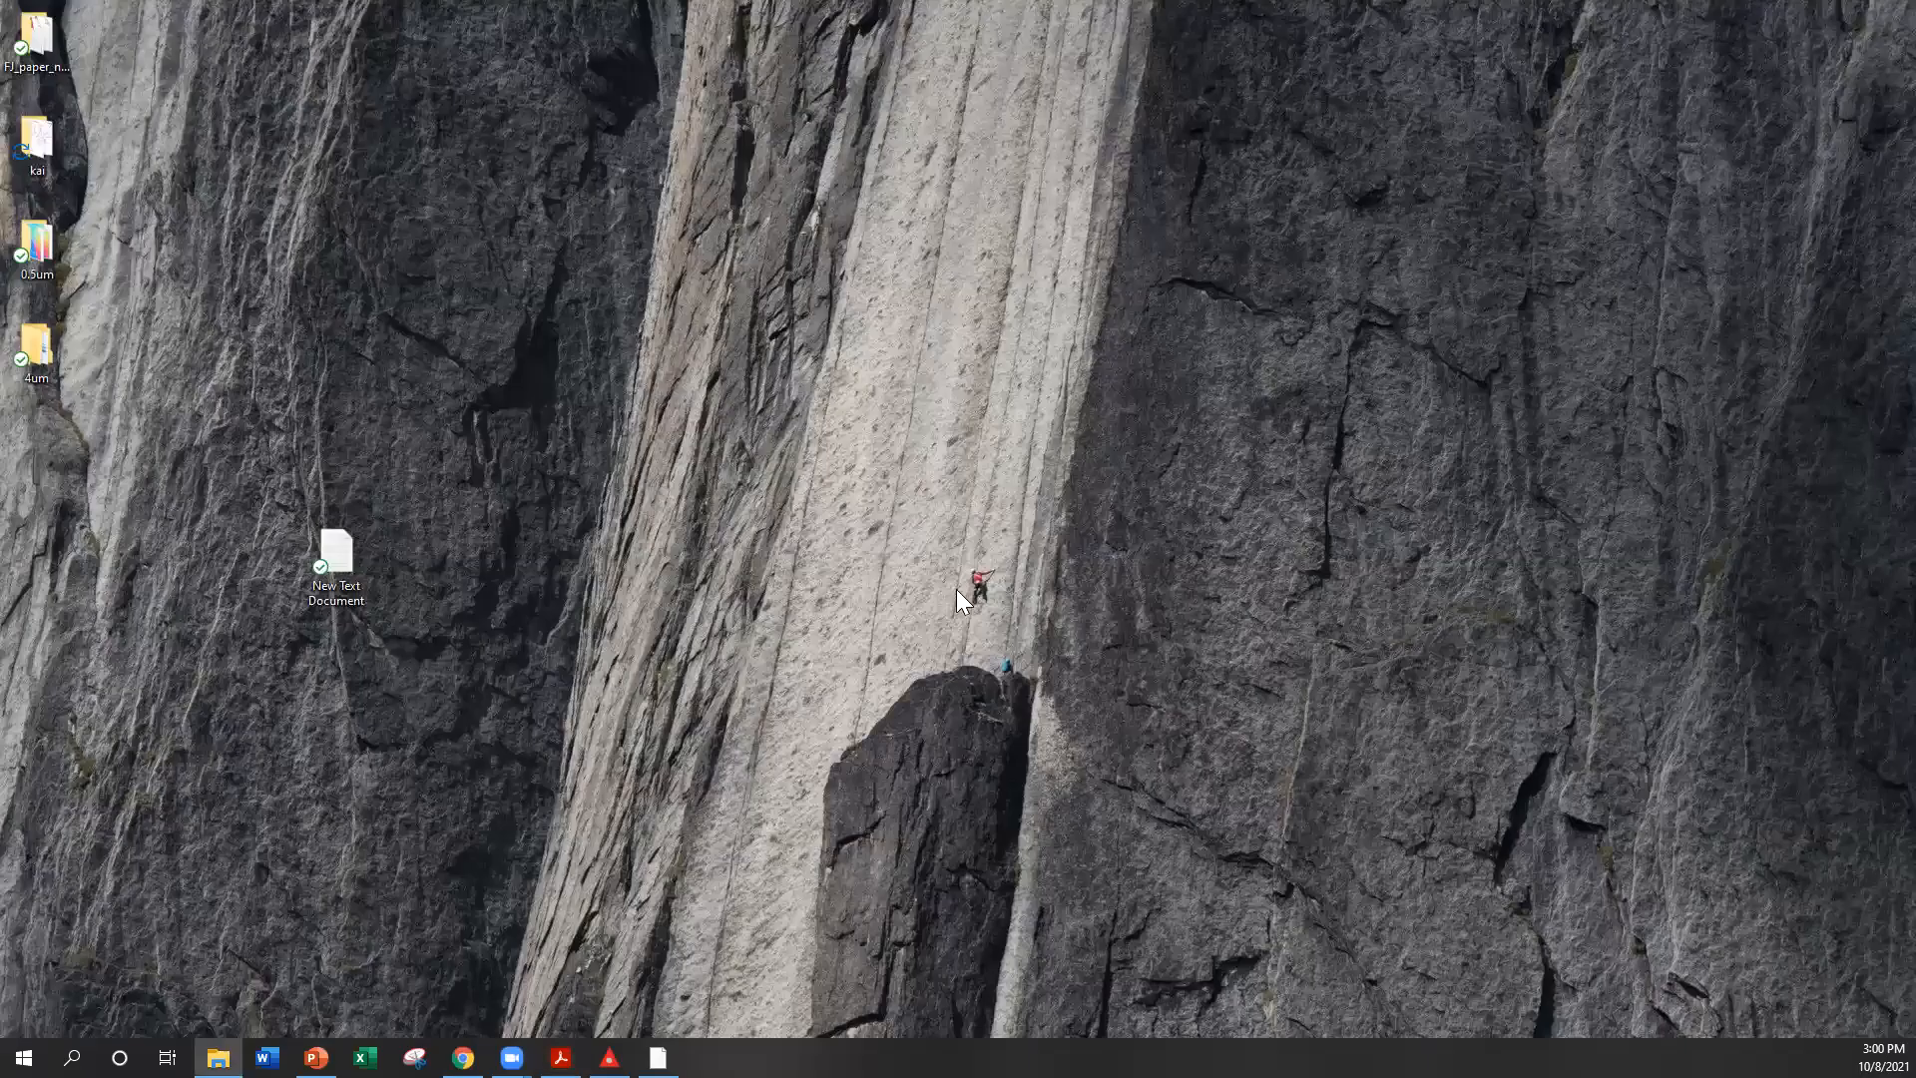
mouse_move(609, 1058)
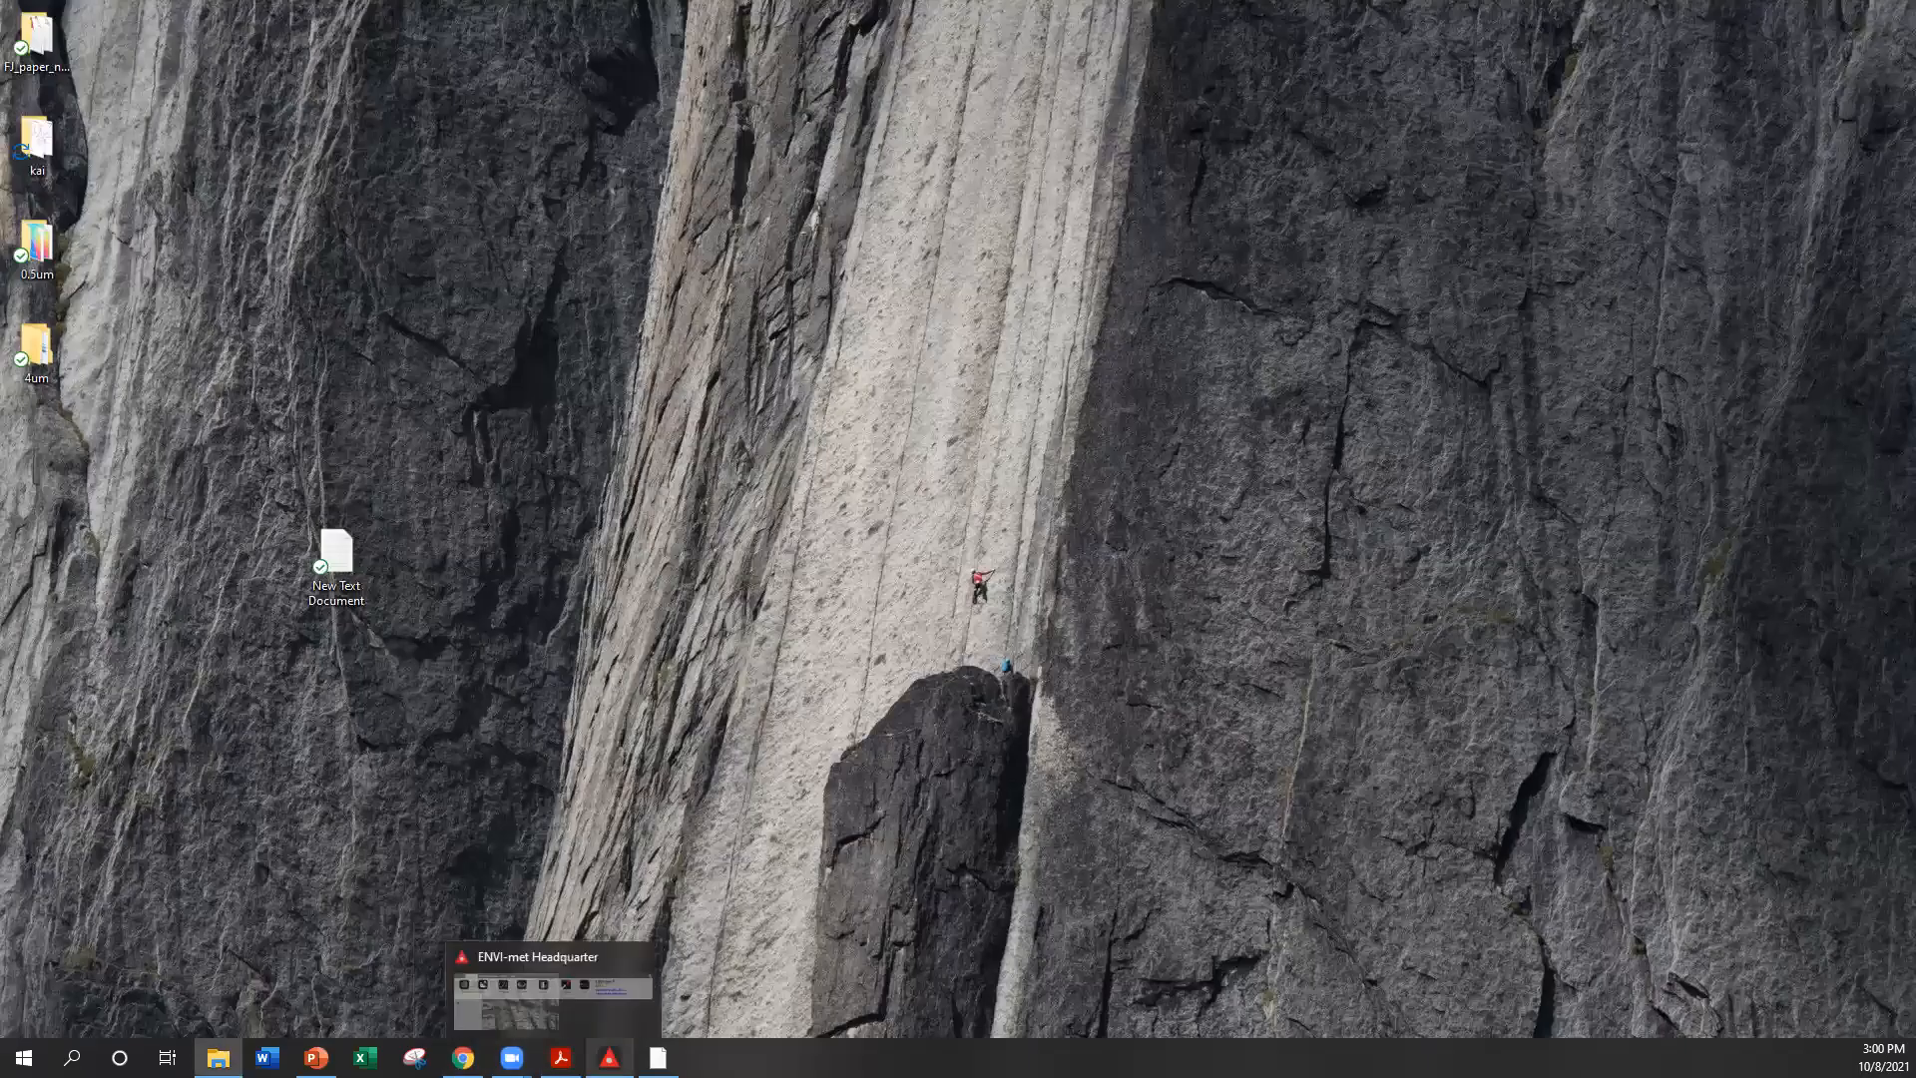
click(675, 968)
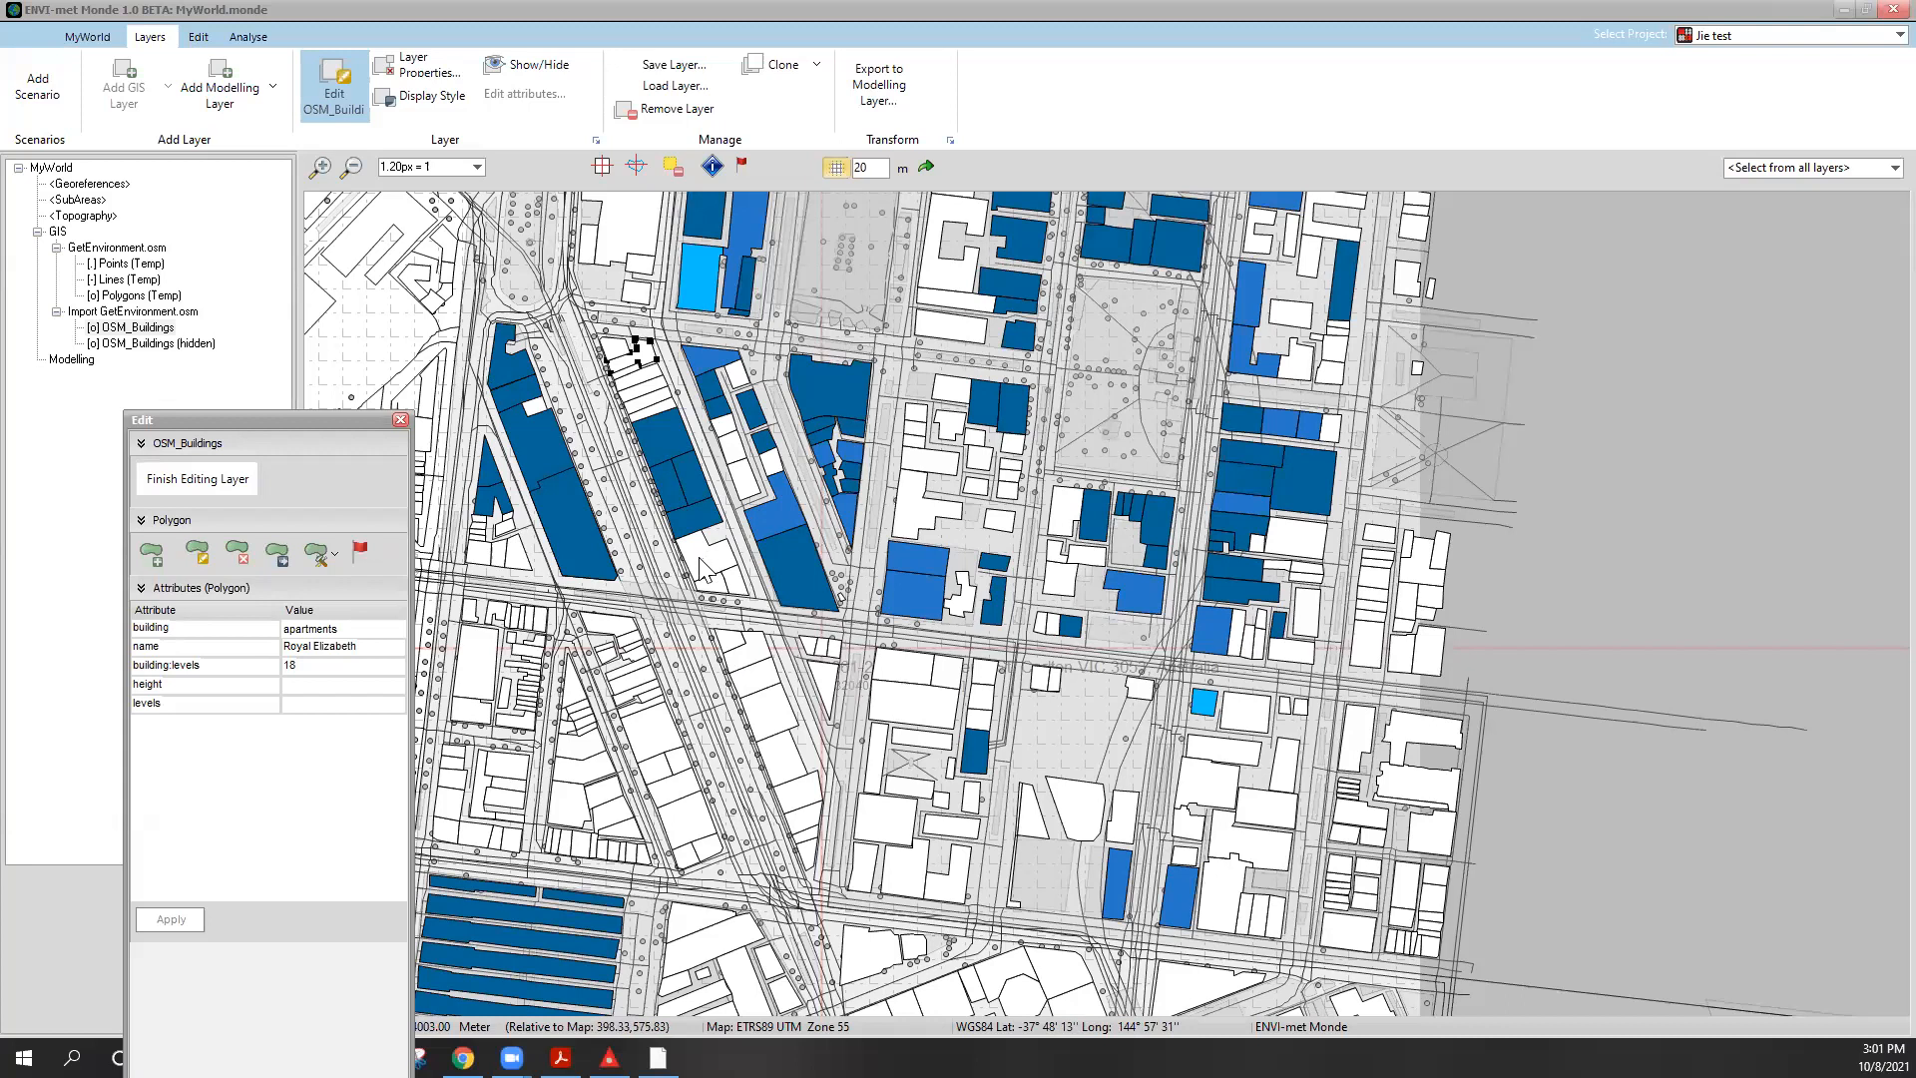
Set the height of the building just south of the Royal Elizabeth apartments to 12 and apply it
click(313, 686)
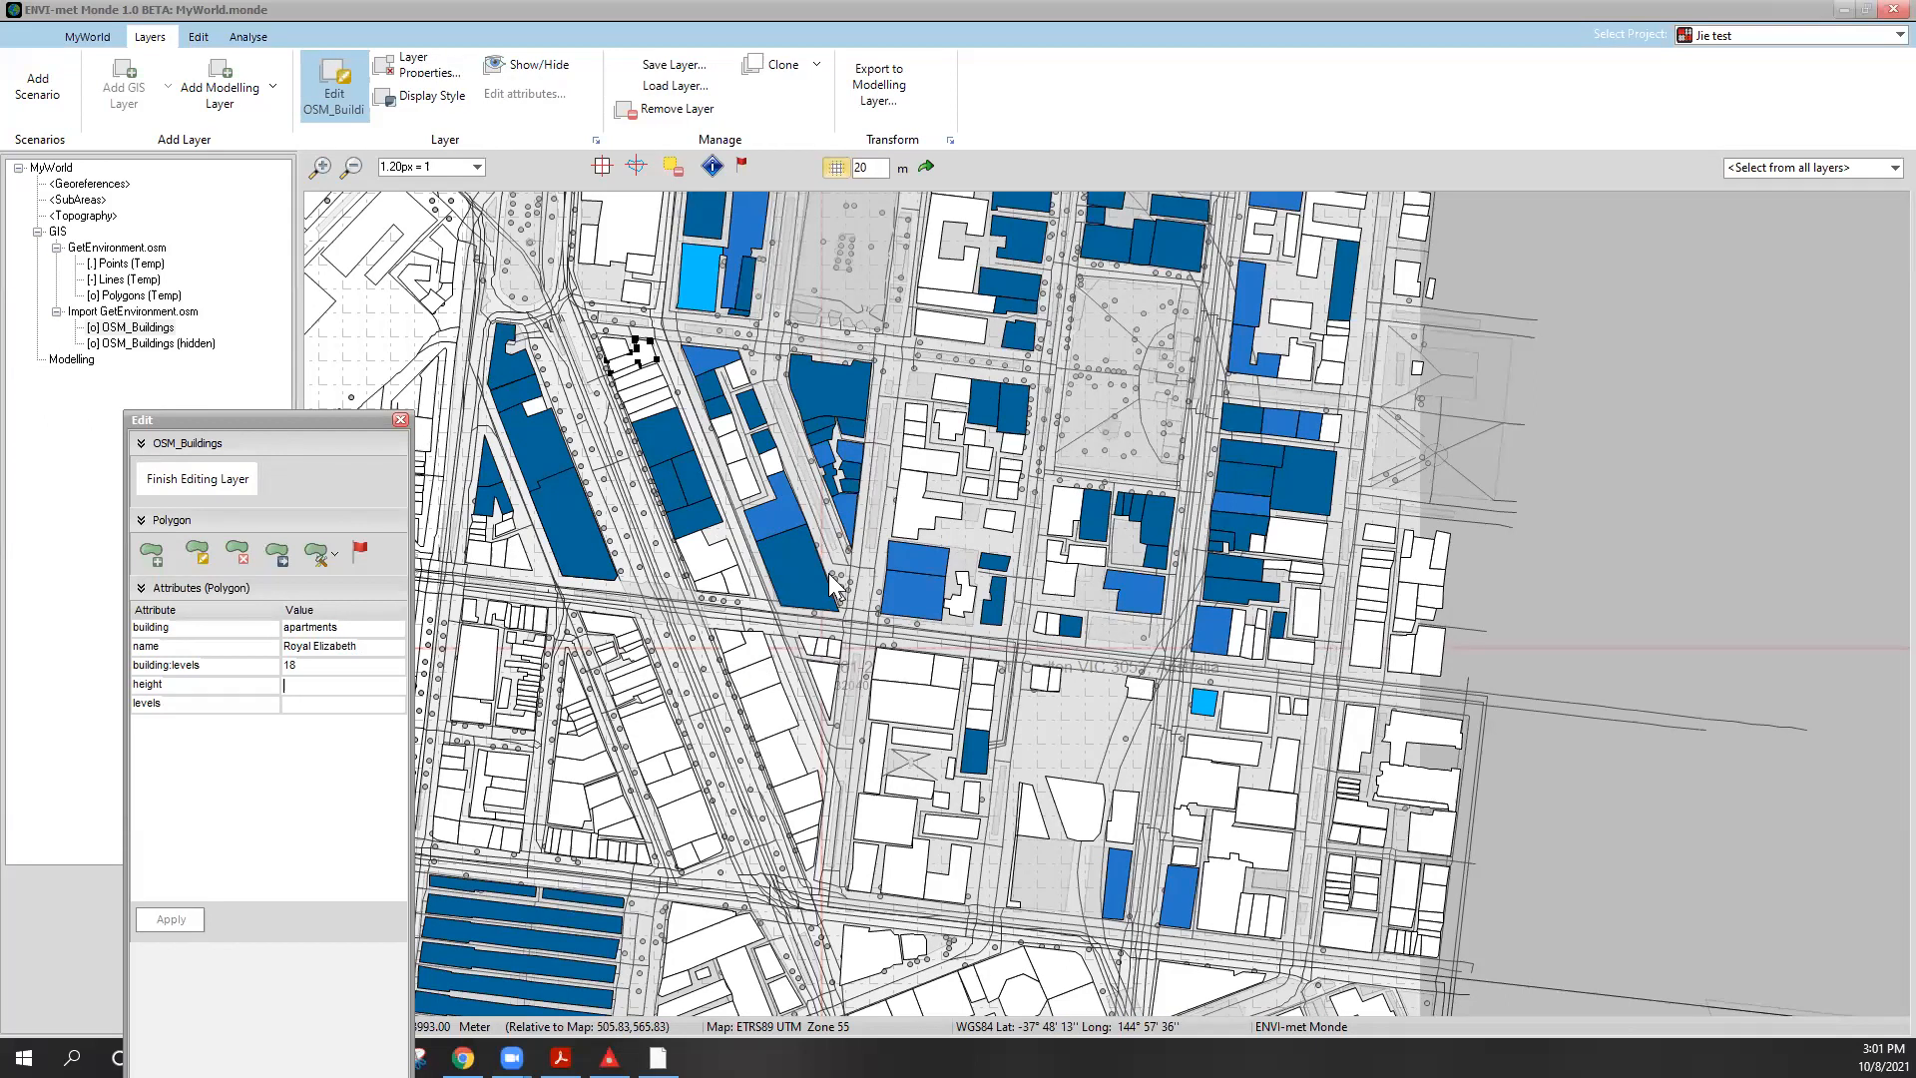
click(649, 384)
click(305, 686)
text(12)
click(187, 919)
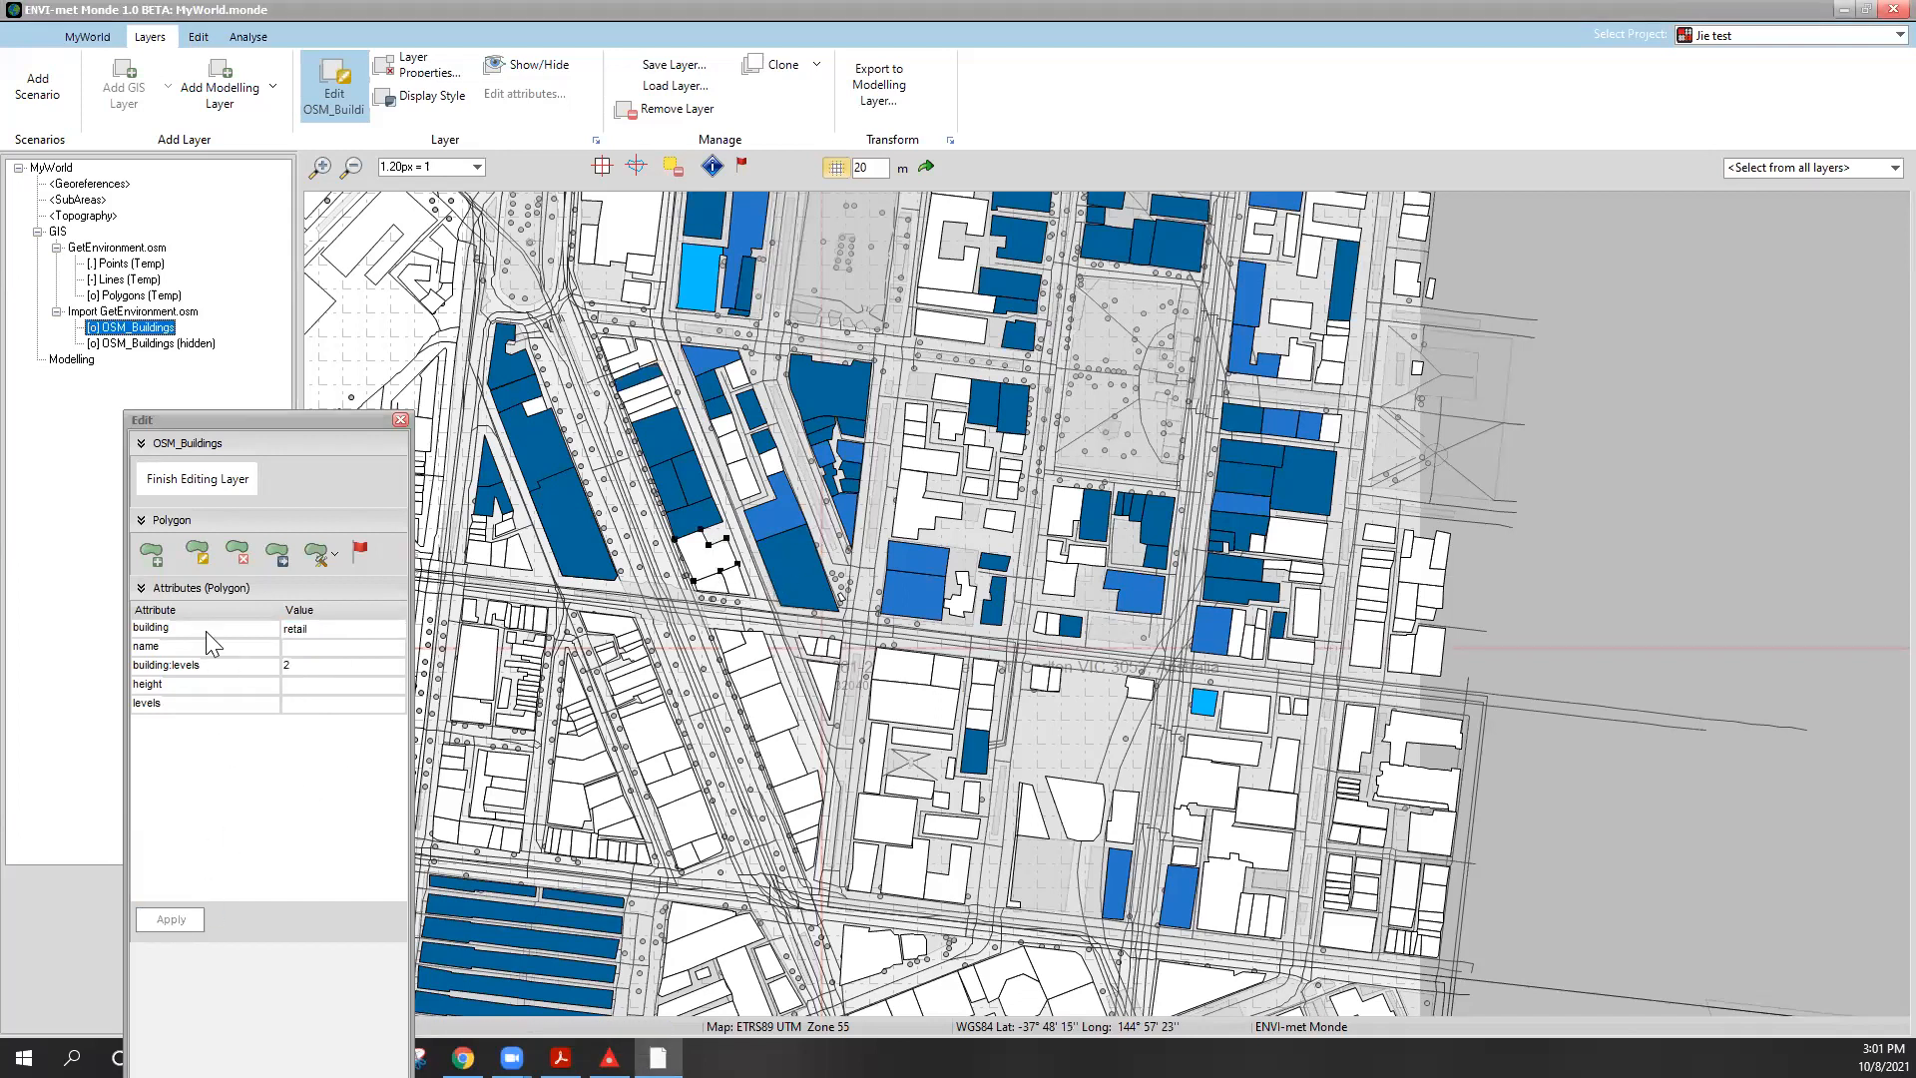
Set the height of the 2-level retail building south of the élan apartments to 10 and apply it
click(296, 685)
text(10)
click(168, 919)
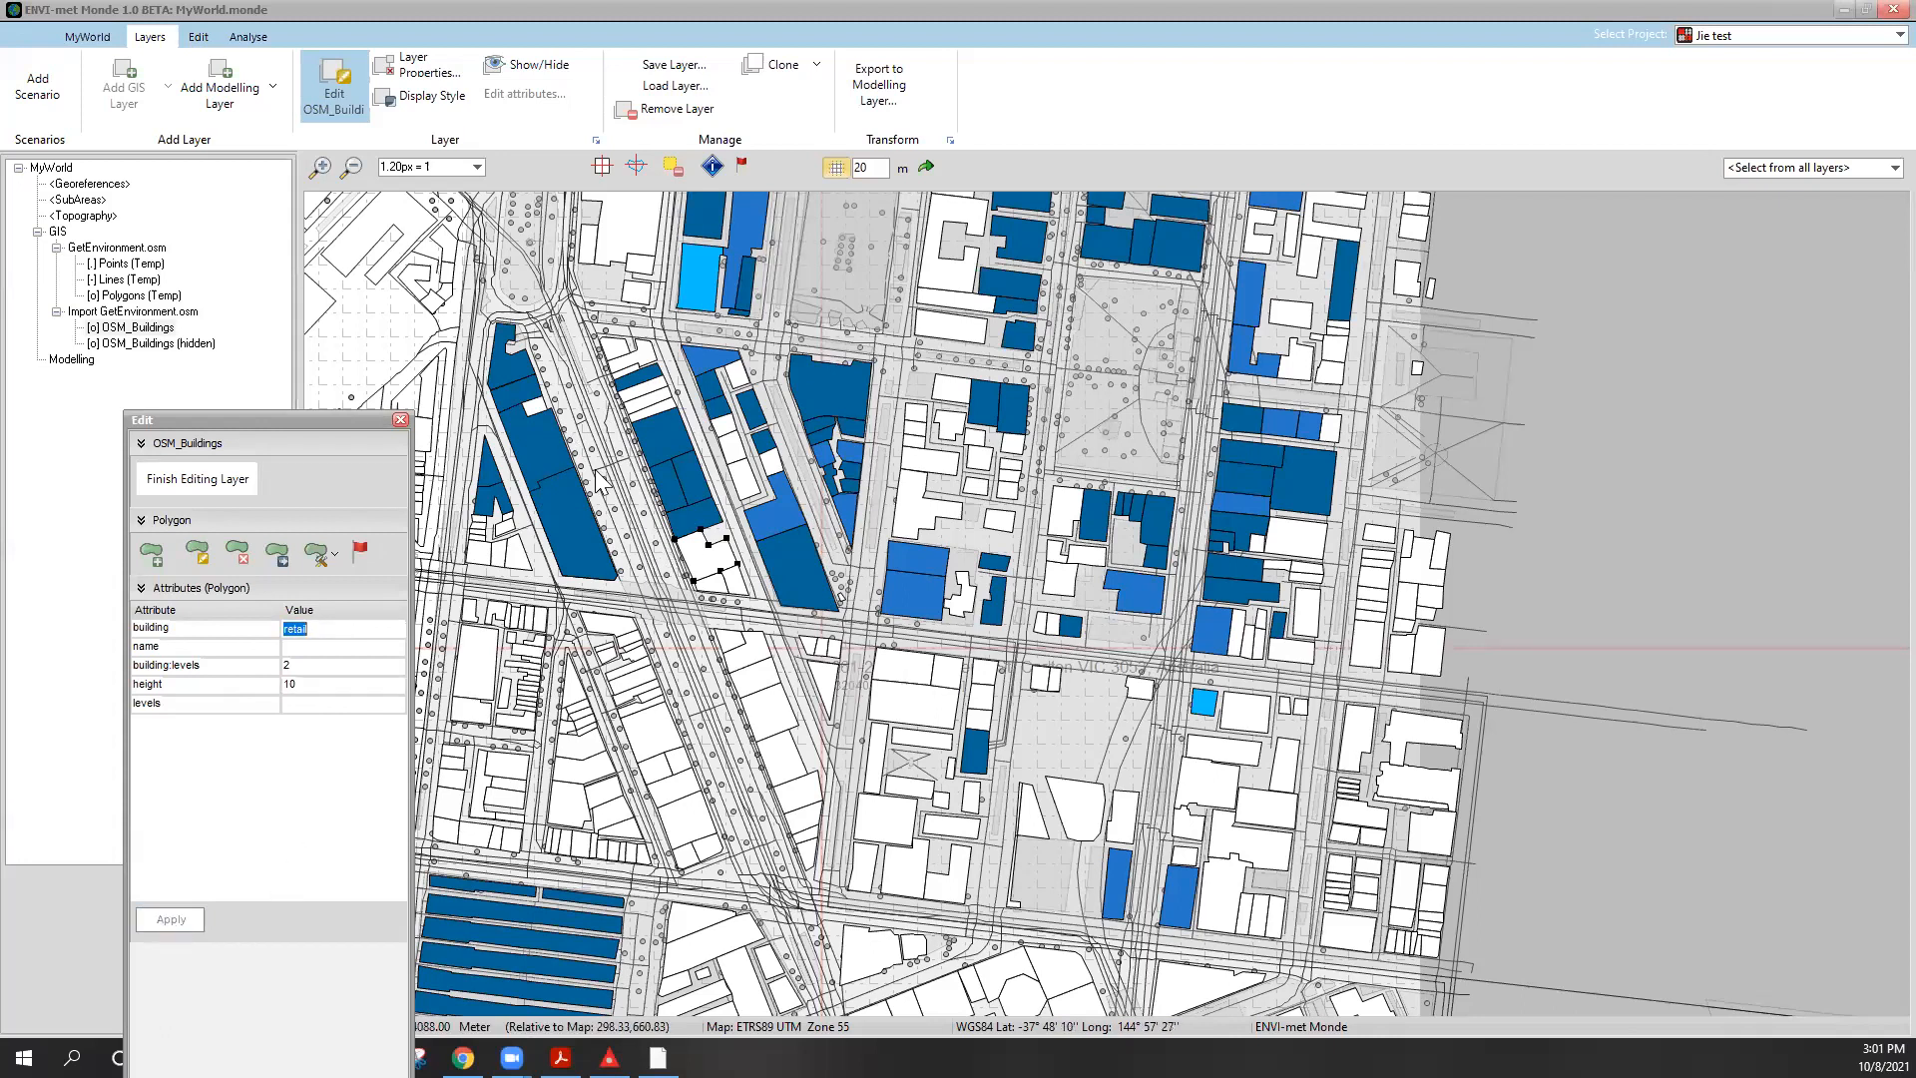
Finish editing the OSM_Buildings layer and close the Edit window
drag(325, 425, 1178, 396)
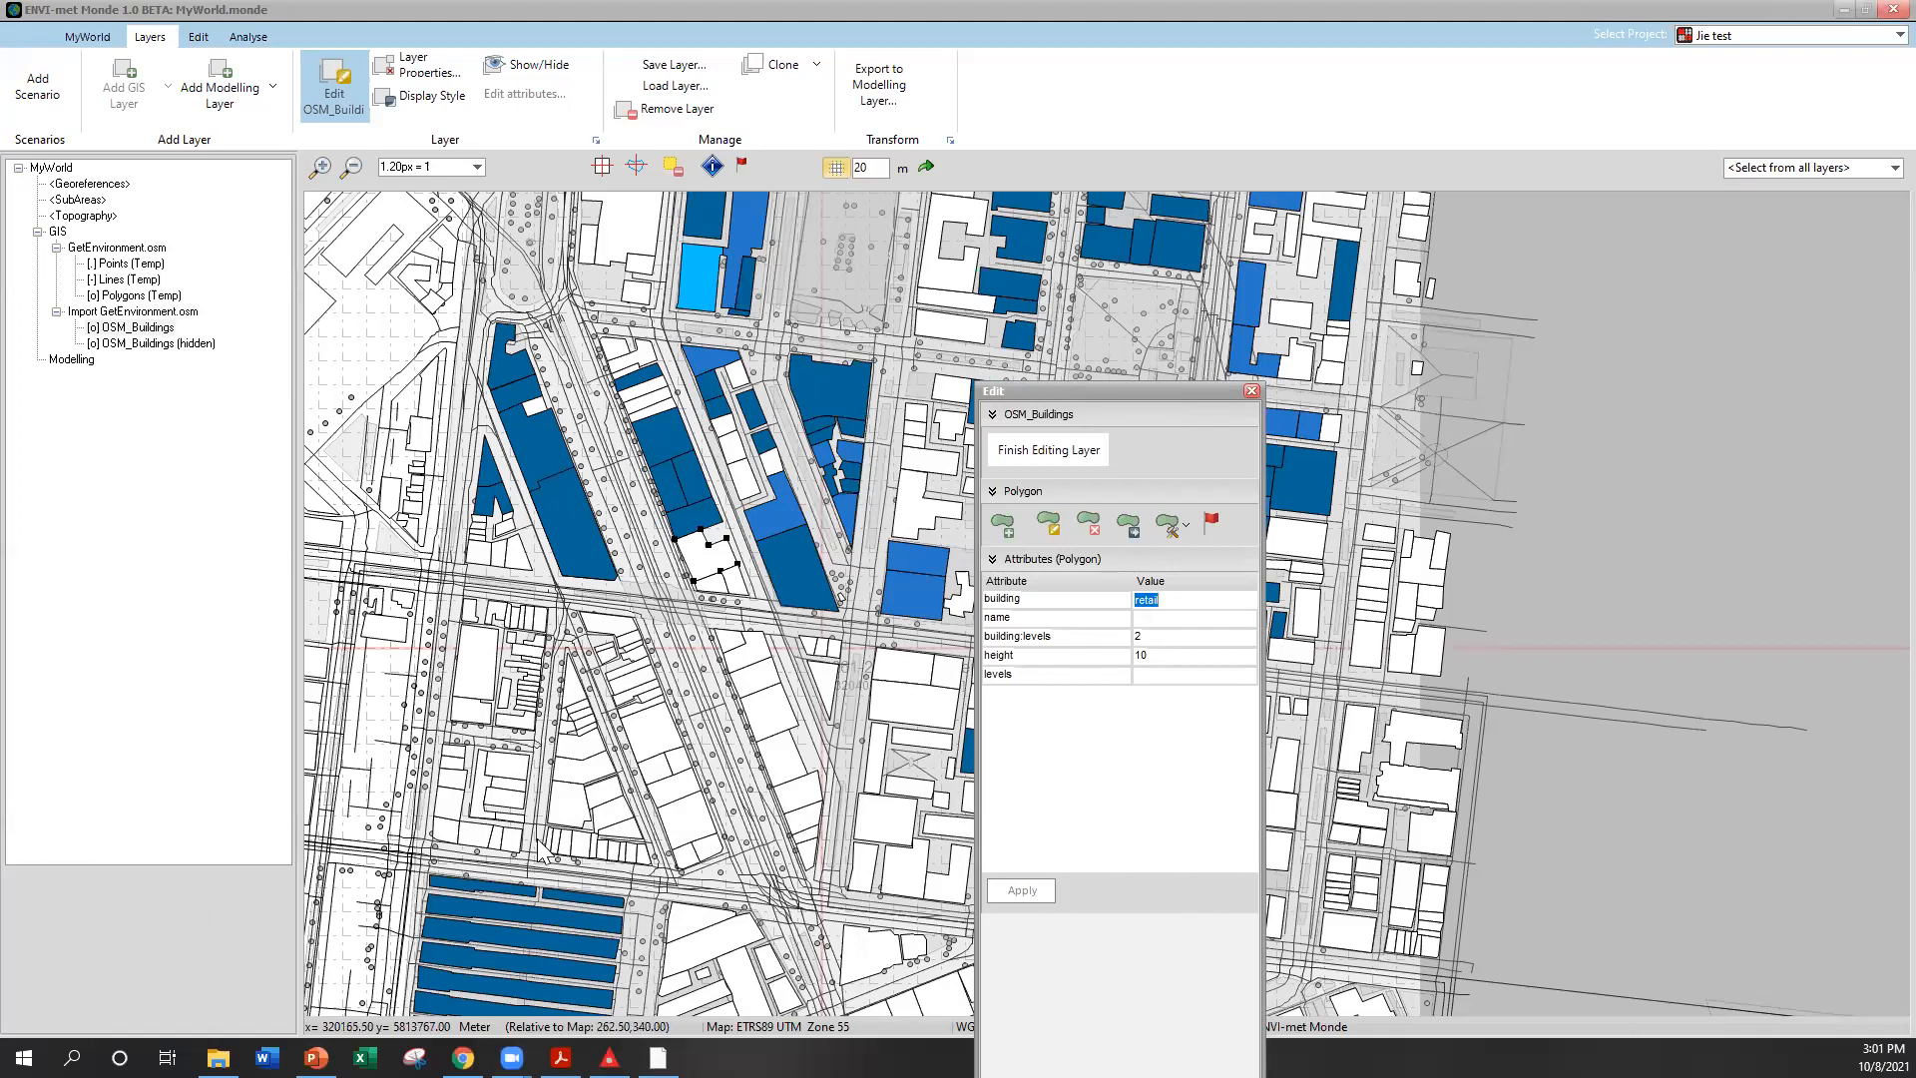
click(1088, 456)
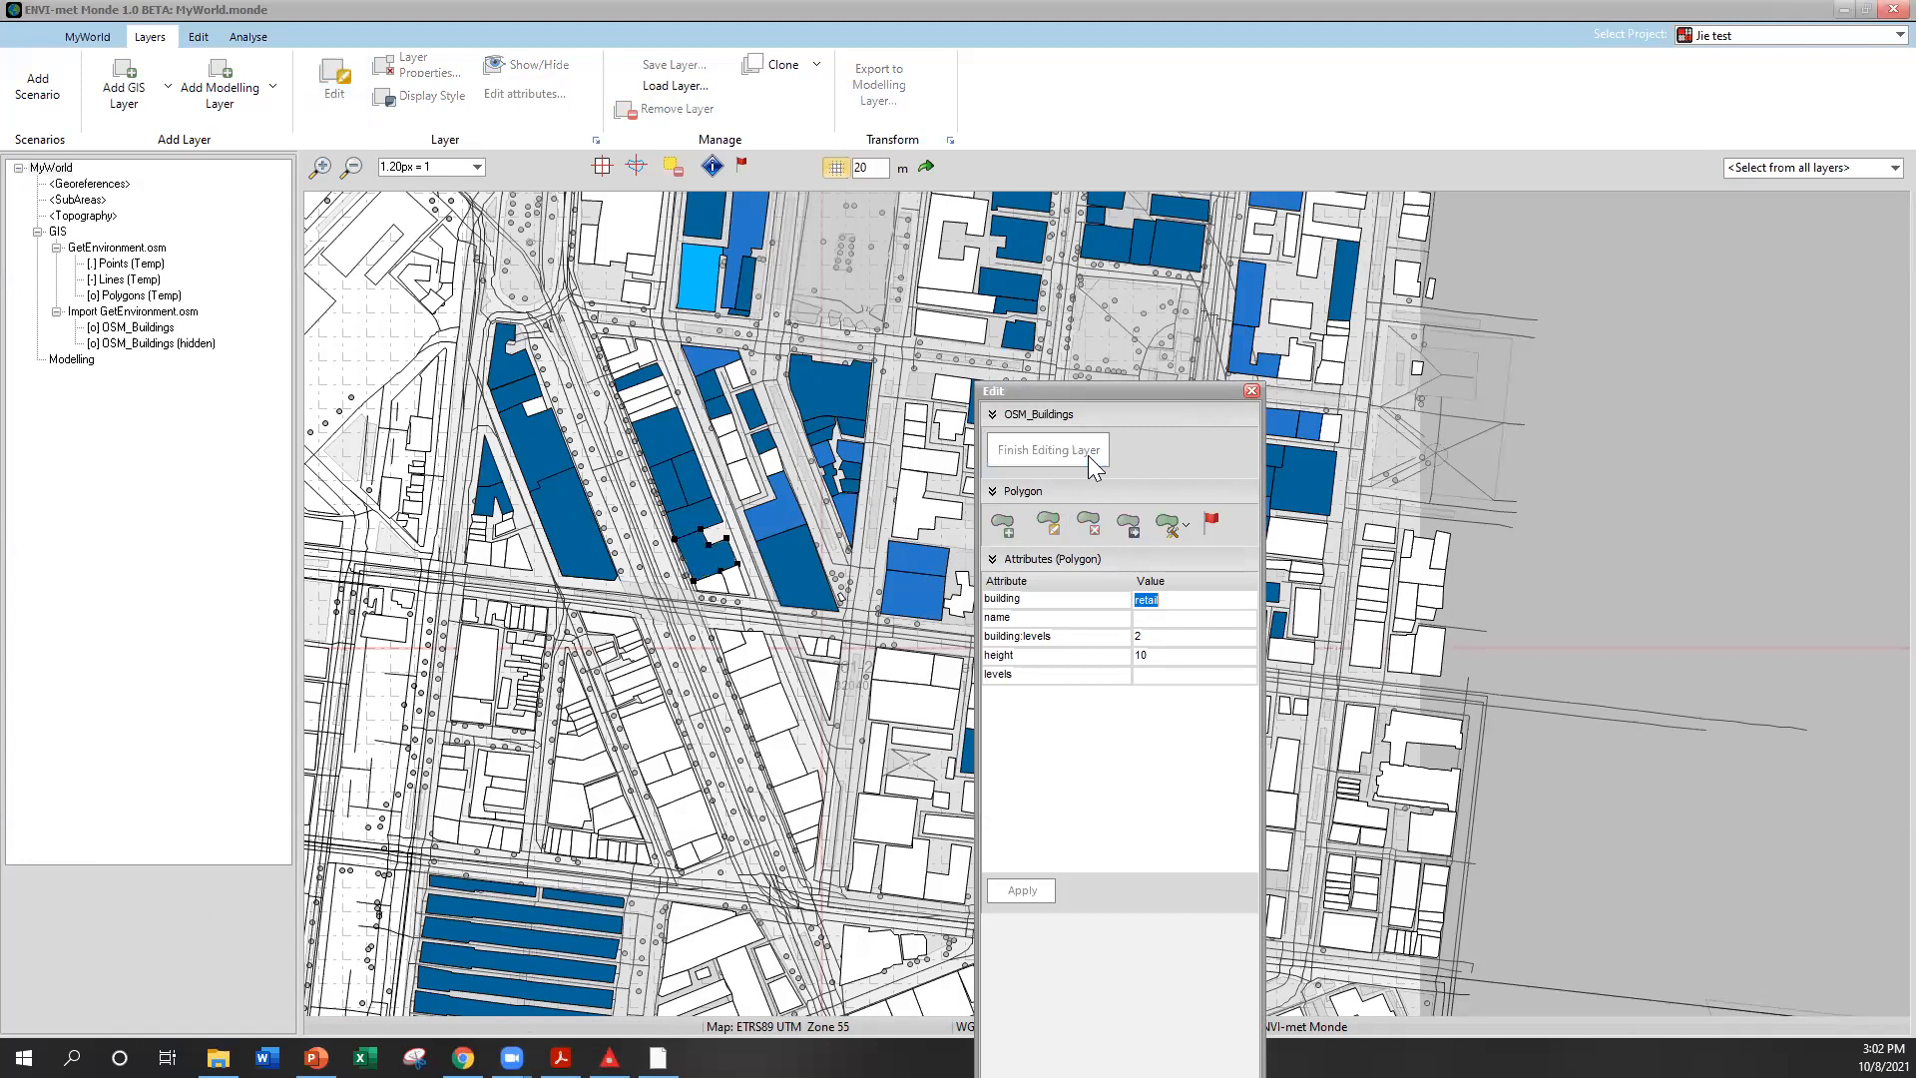
click(1252, 391)
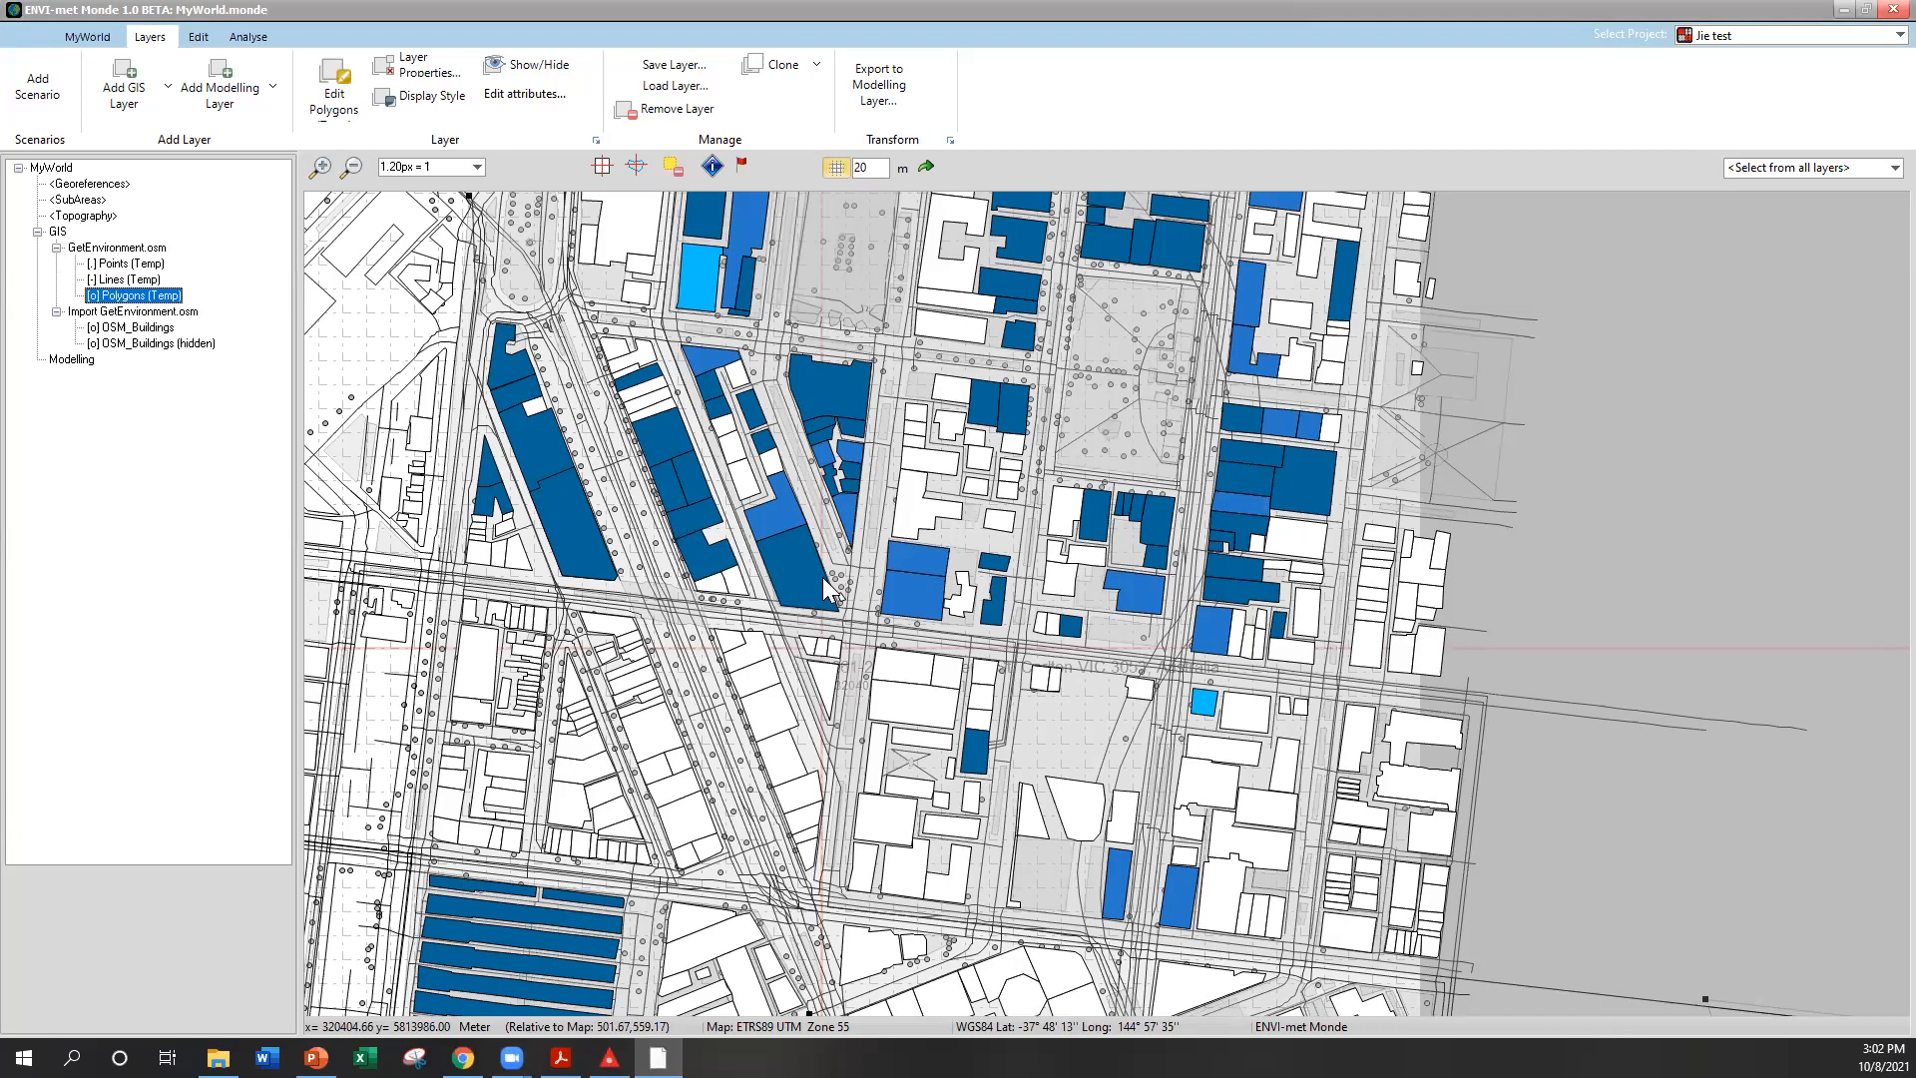
Start exporting the OSM_Buildings layer to a modelling layer and set the modelling layer type to Buildings
click(152, 328)
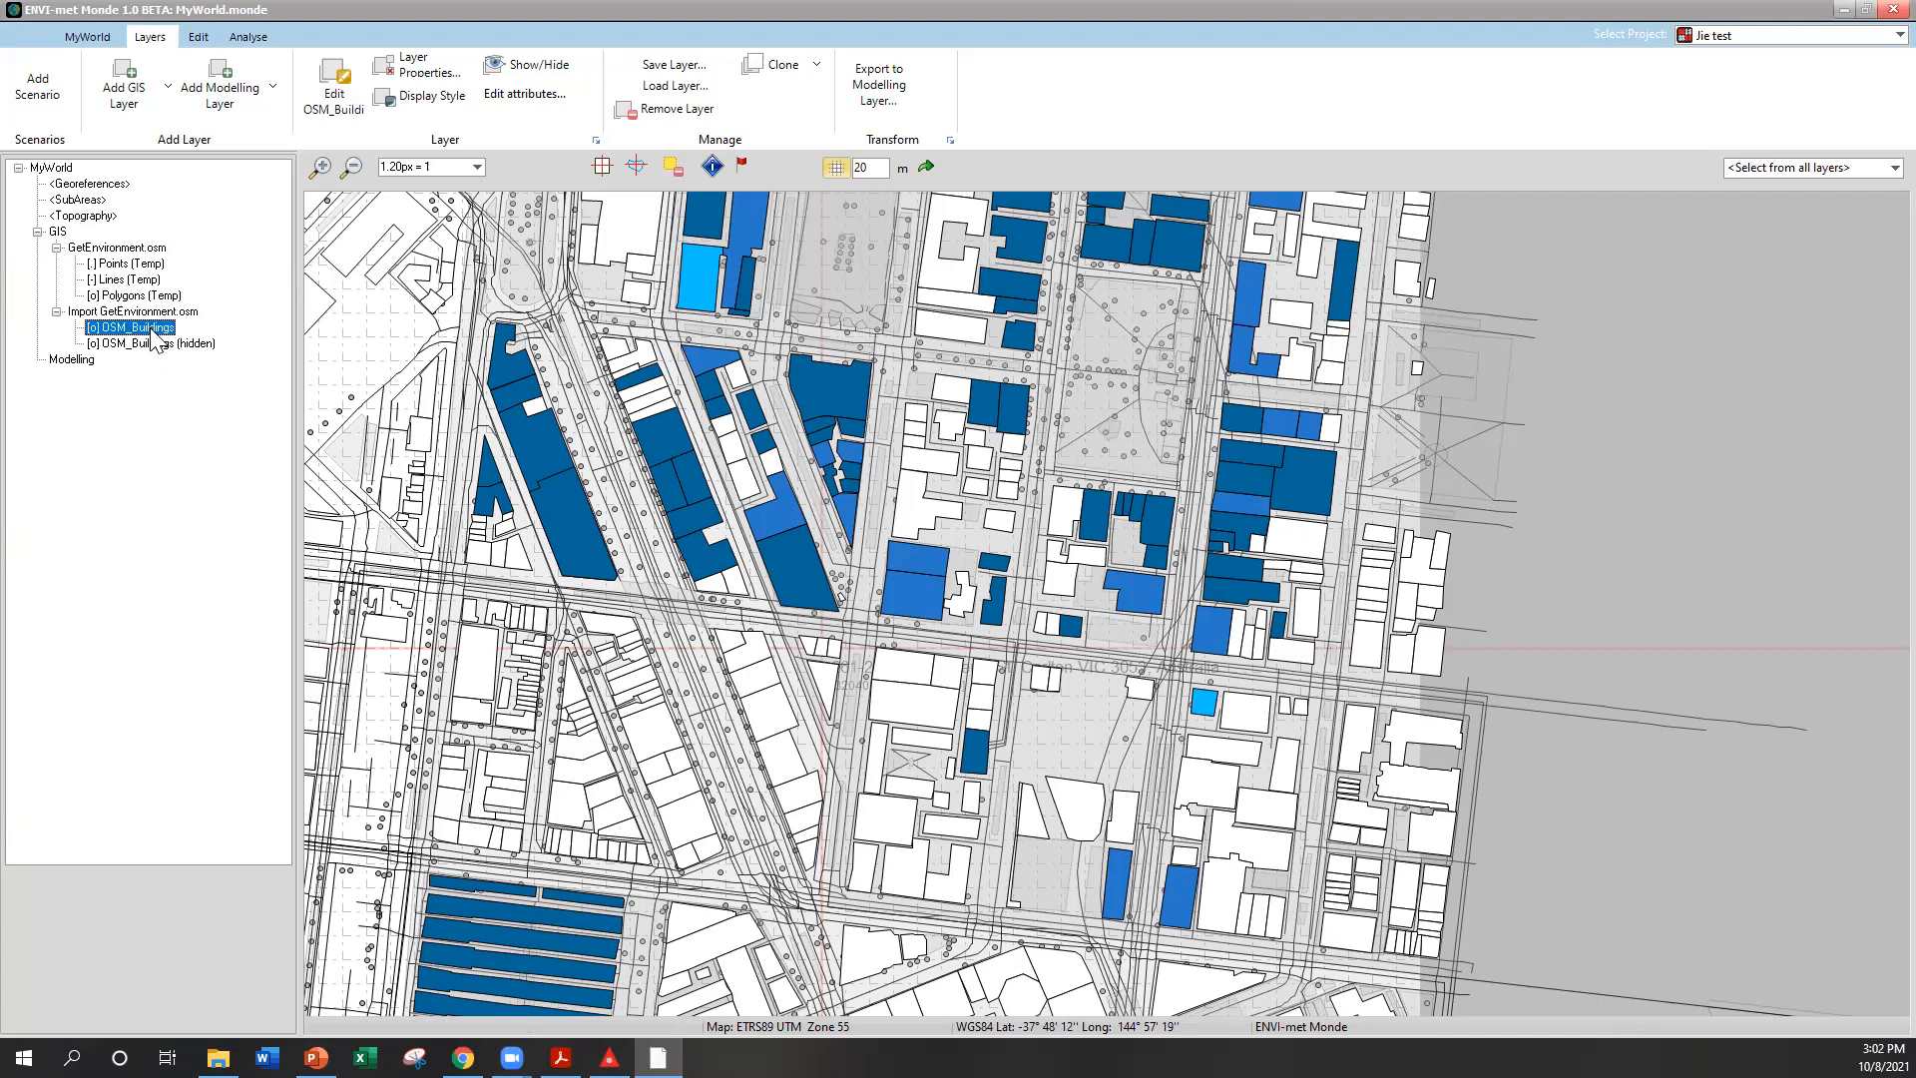
right_click(155, 339)
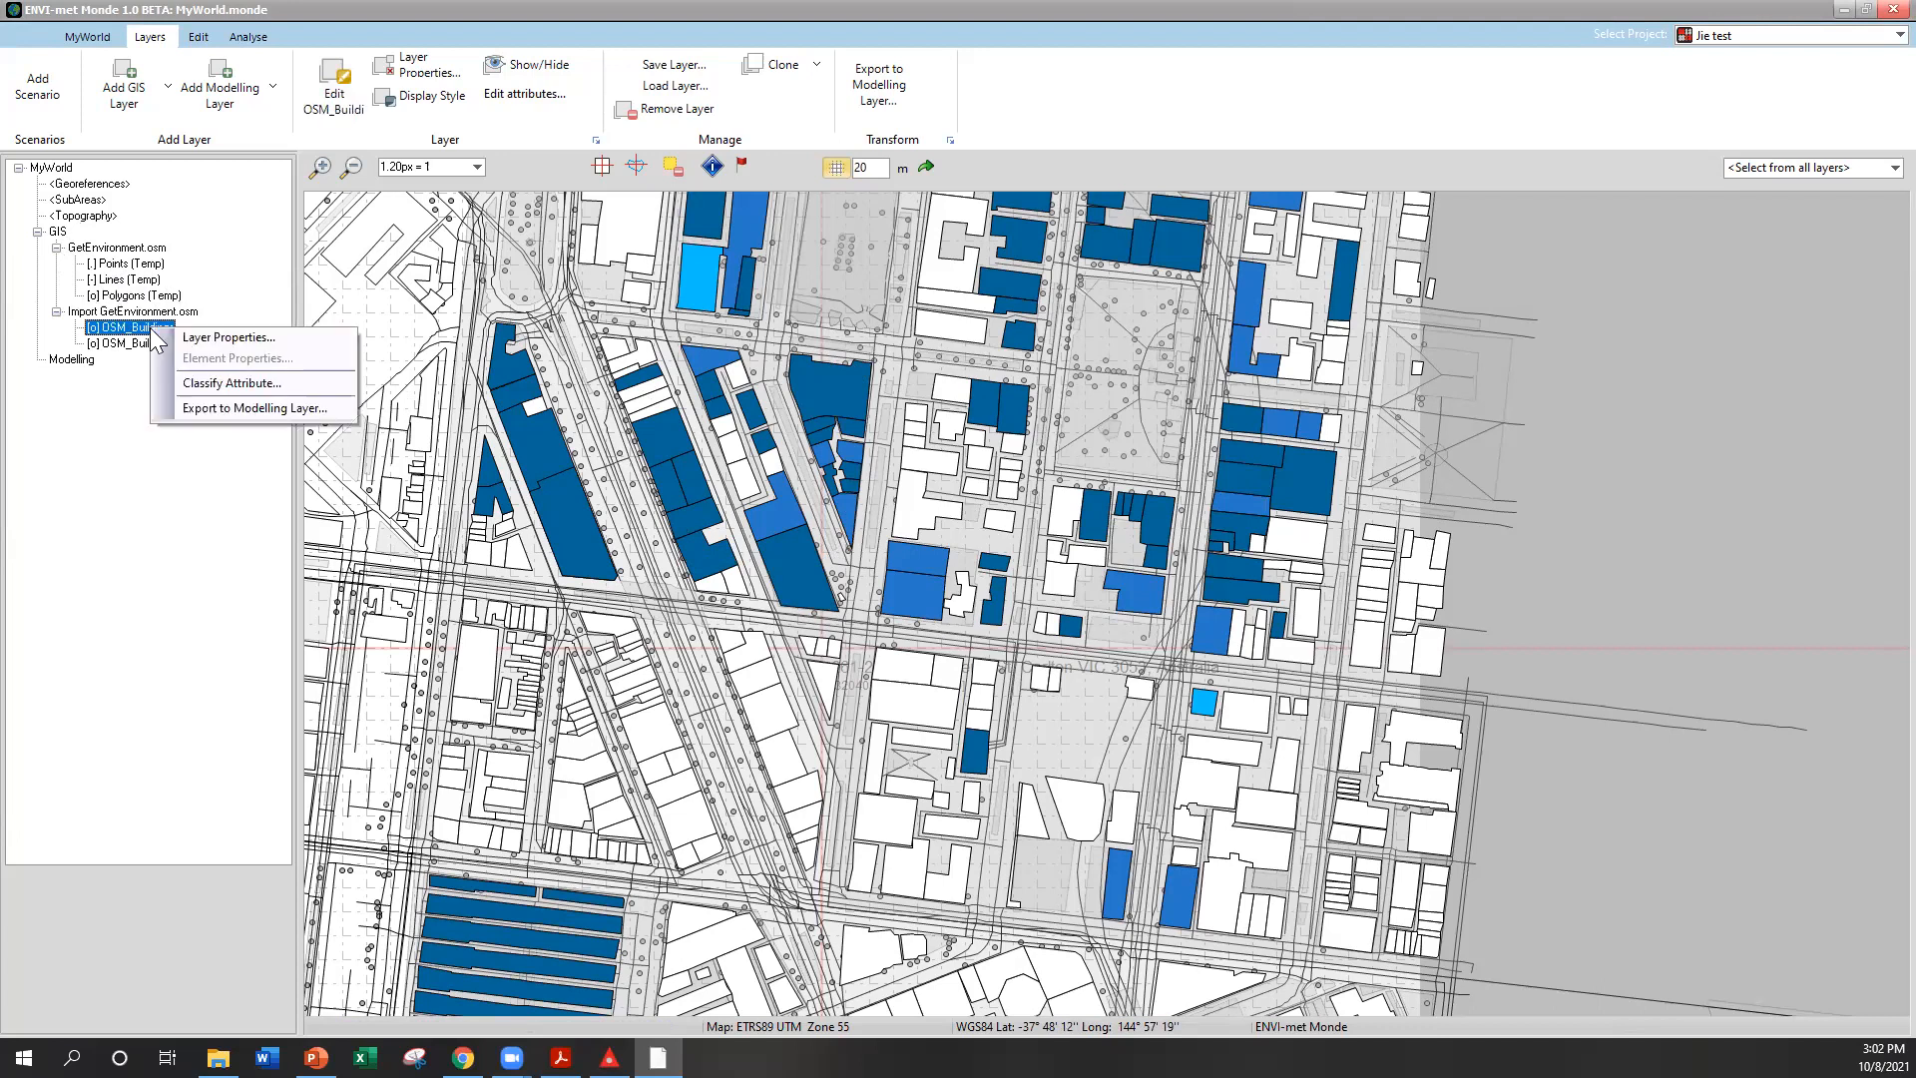
click(223, 409)
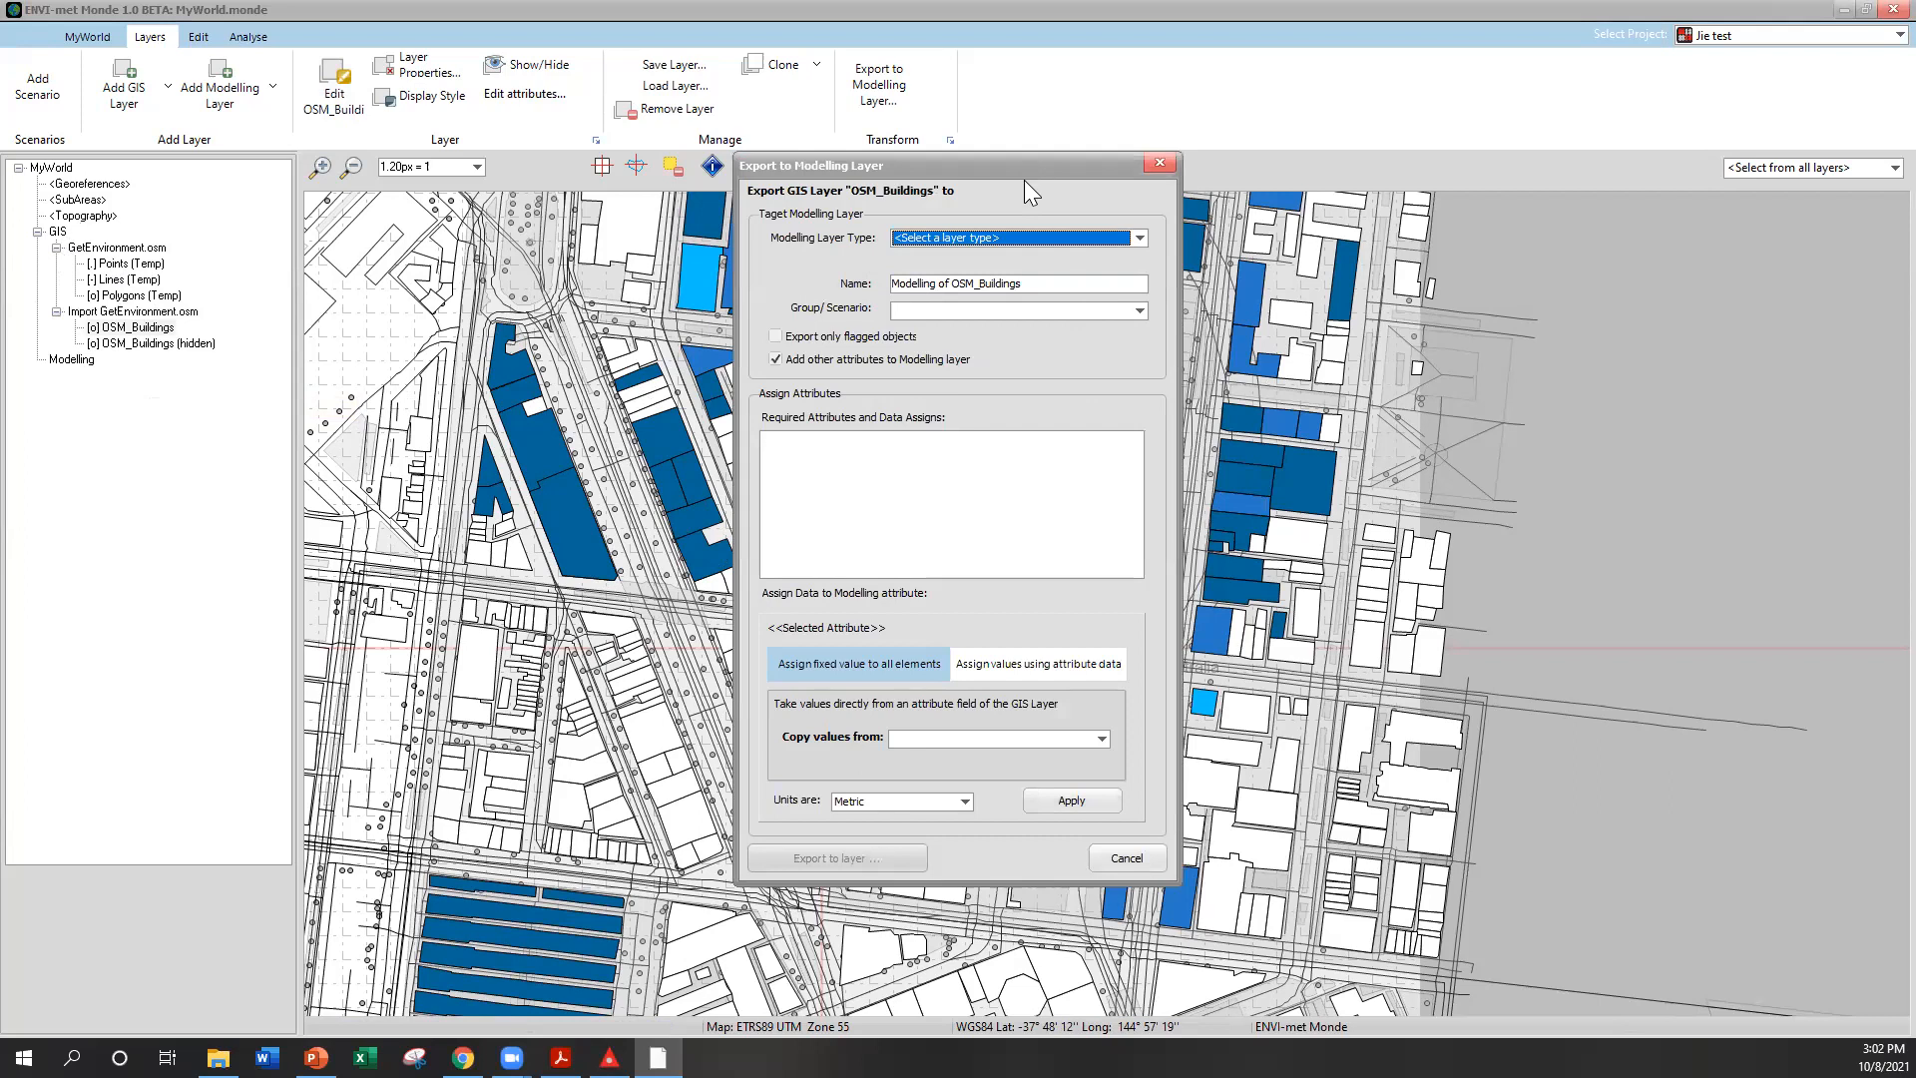
drag(1024, 180, 927, 320)
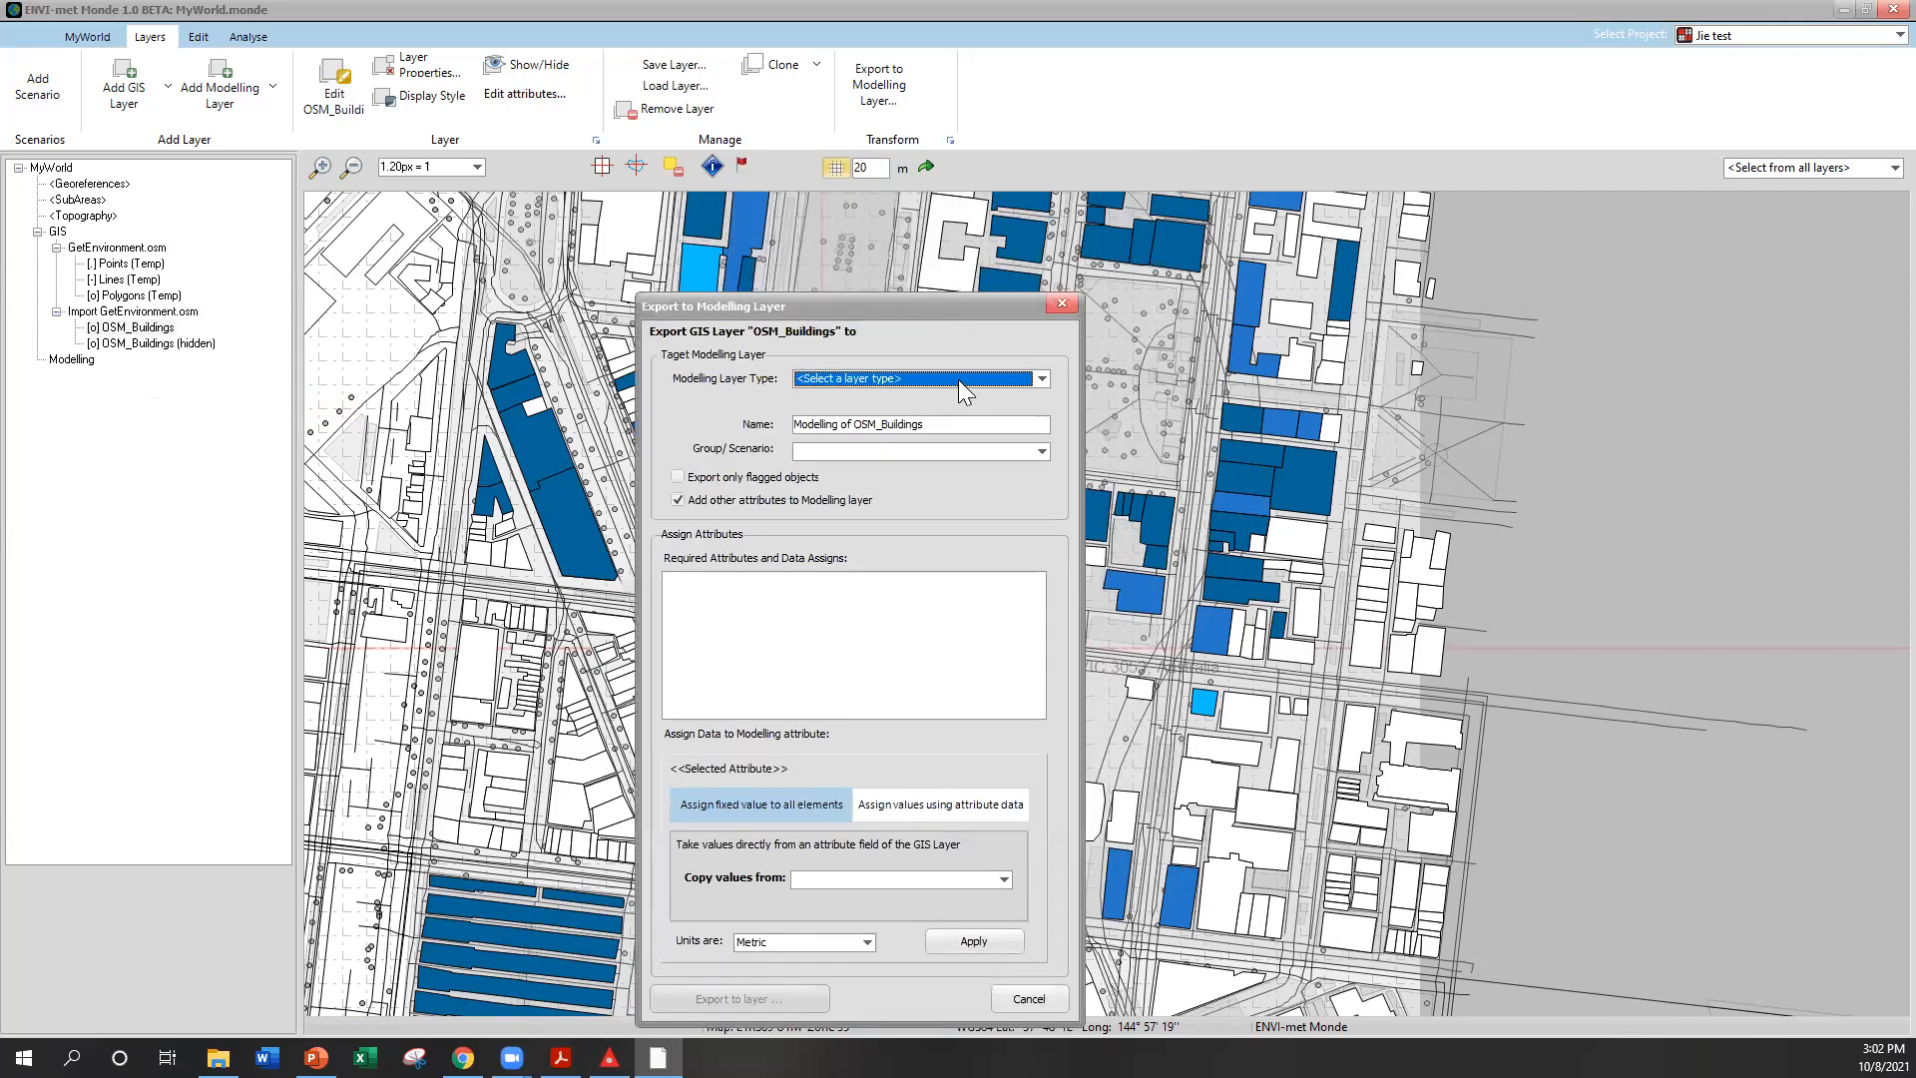
click(959, 379)
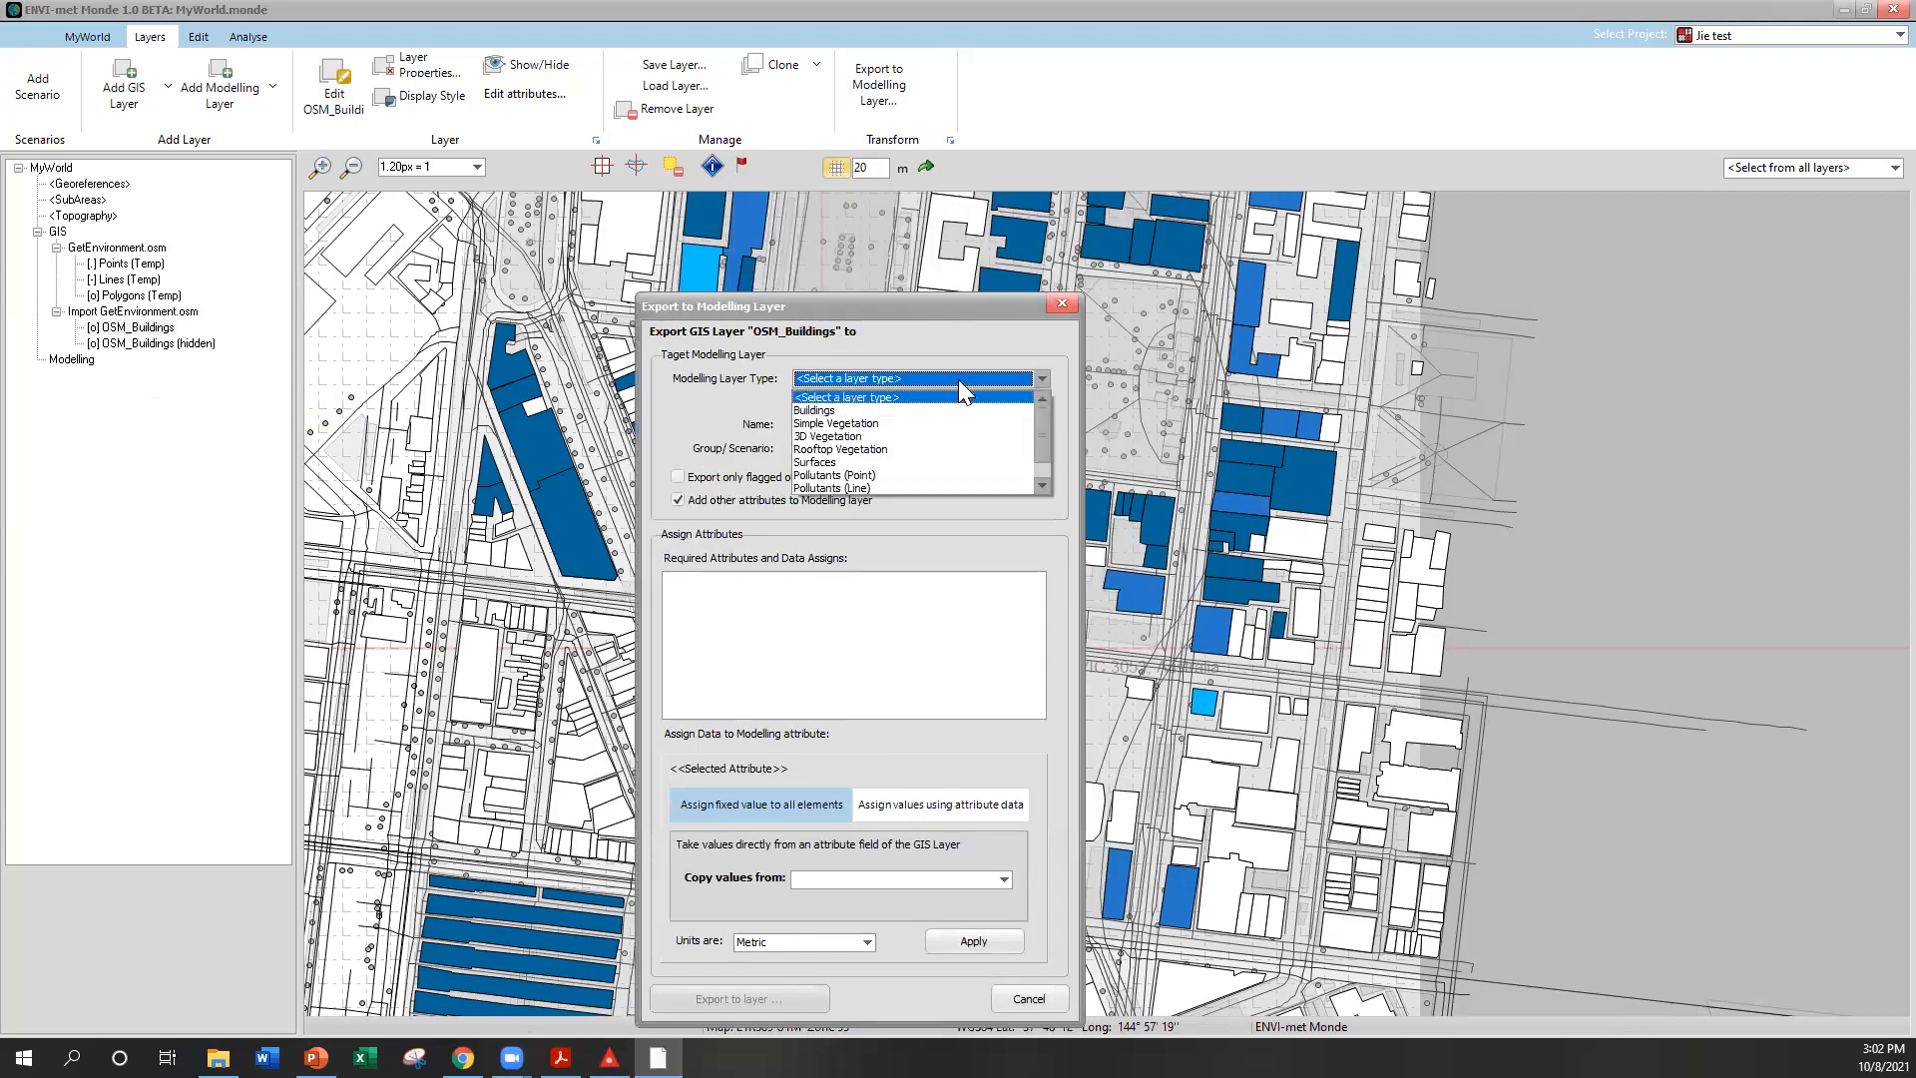
click(828, 407)
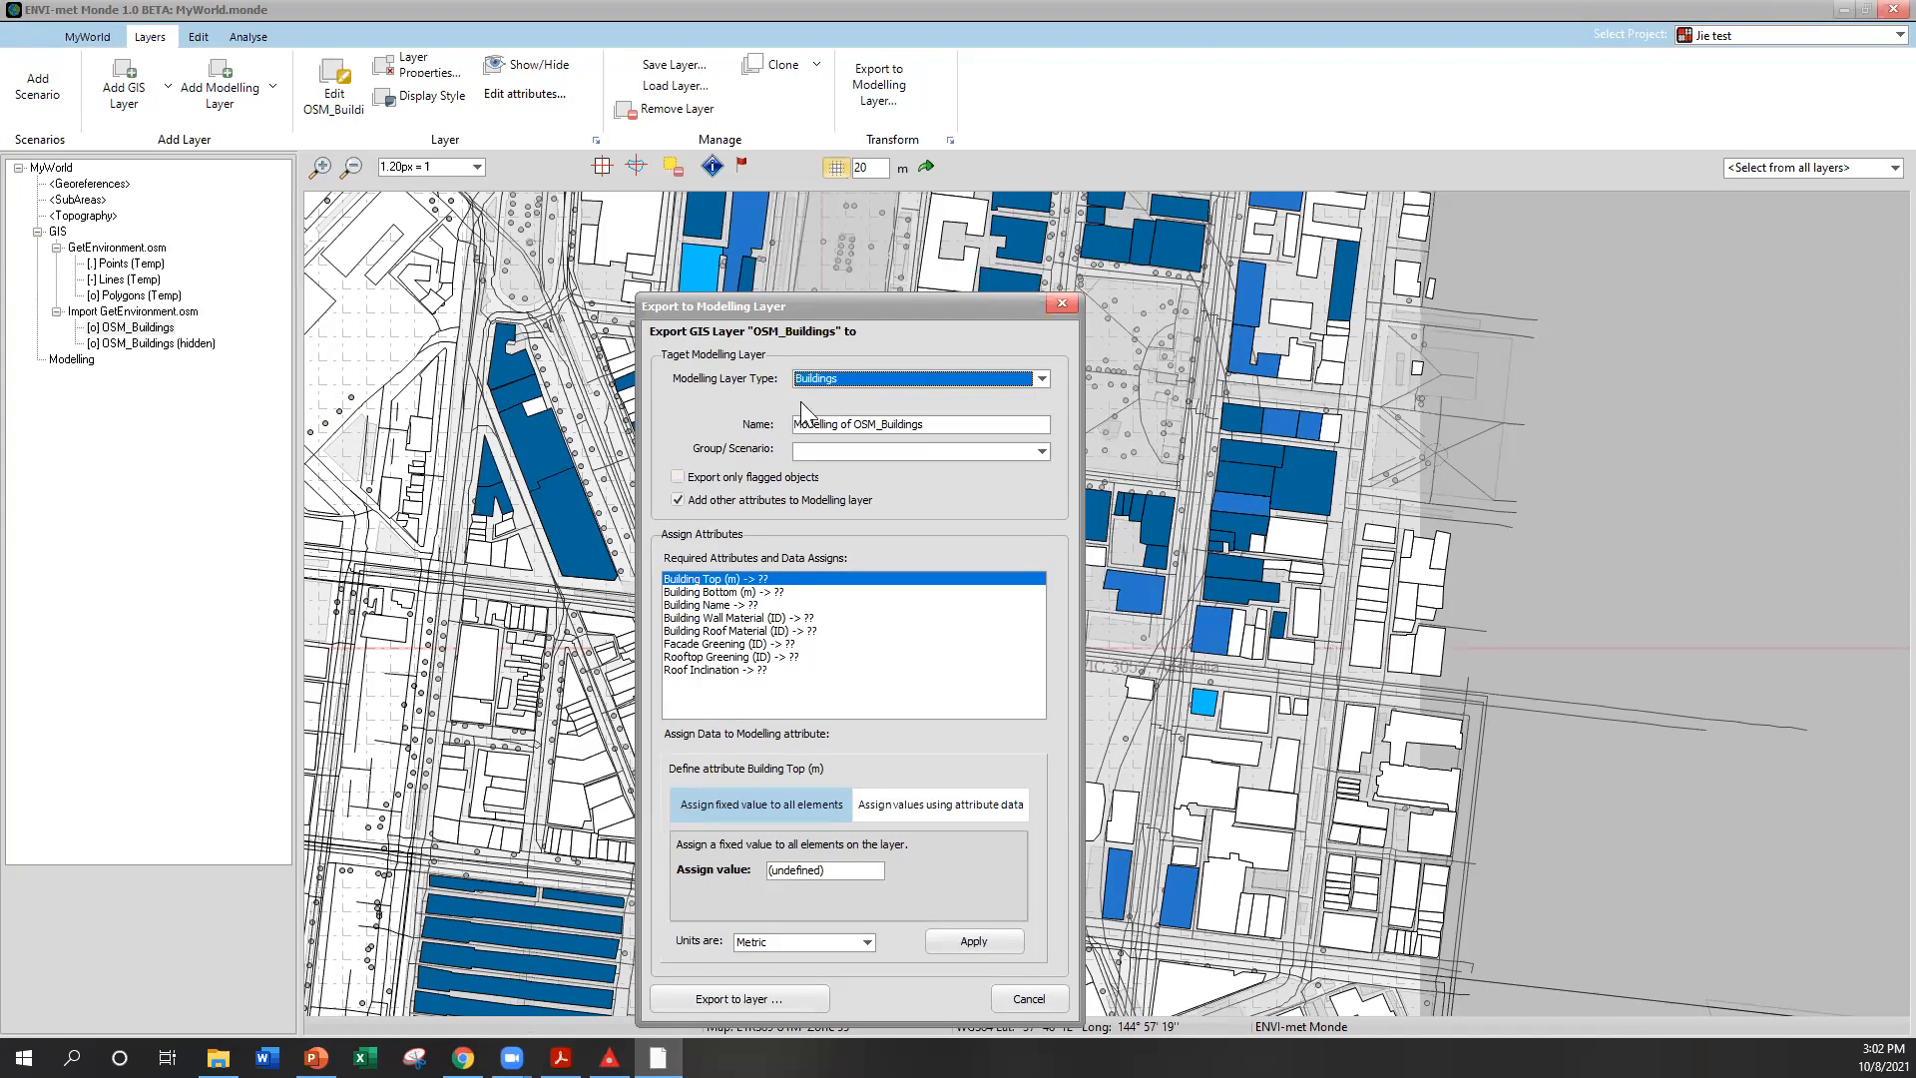
drag(866, 305, 868, 238)
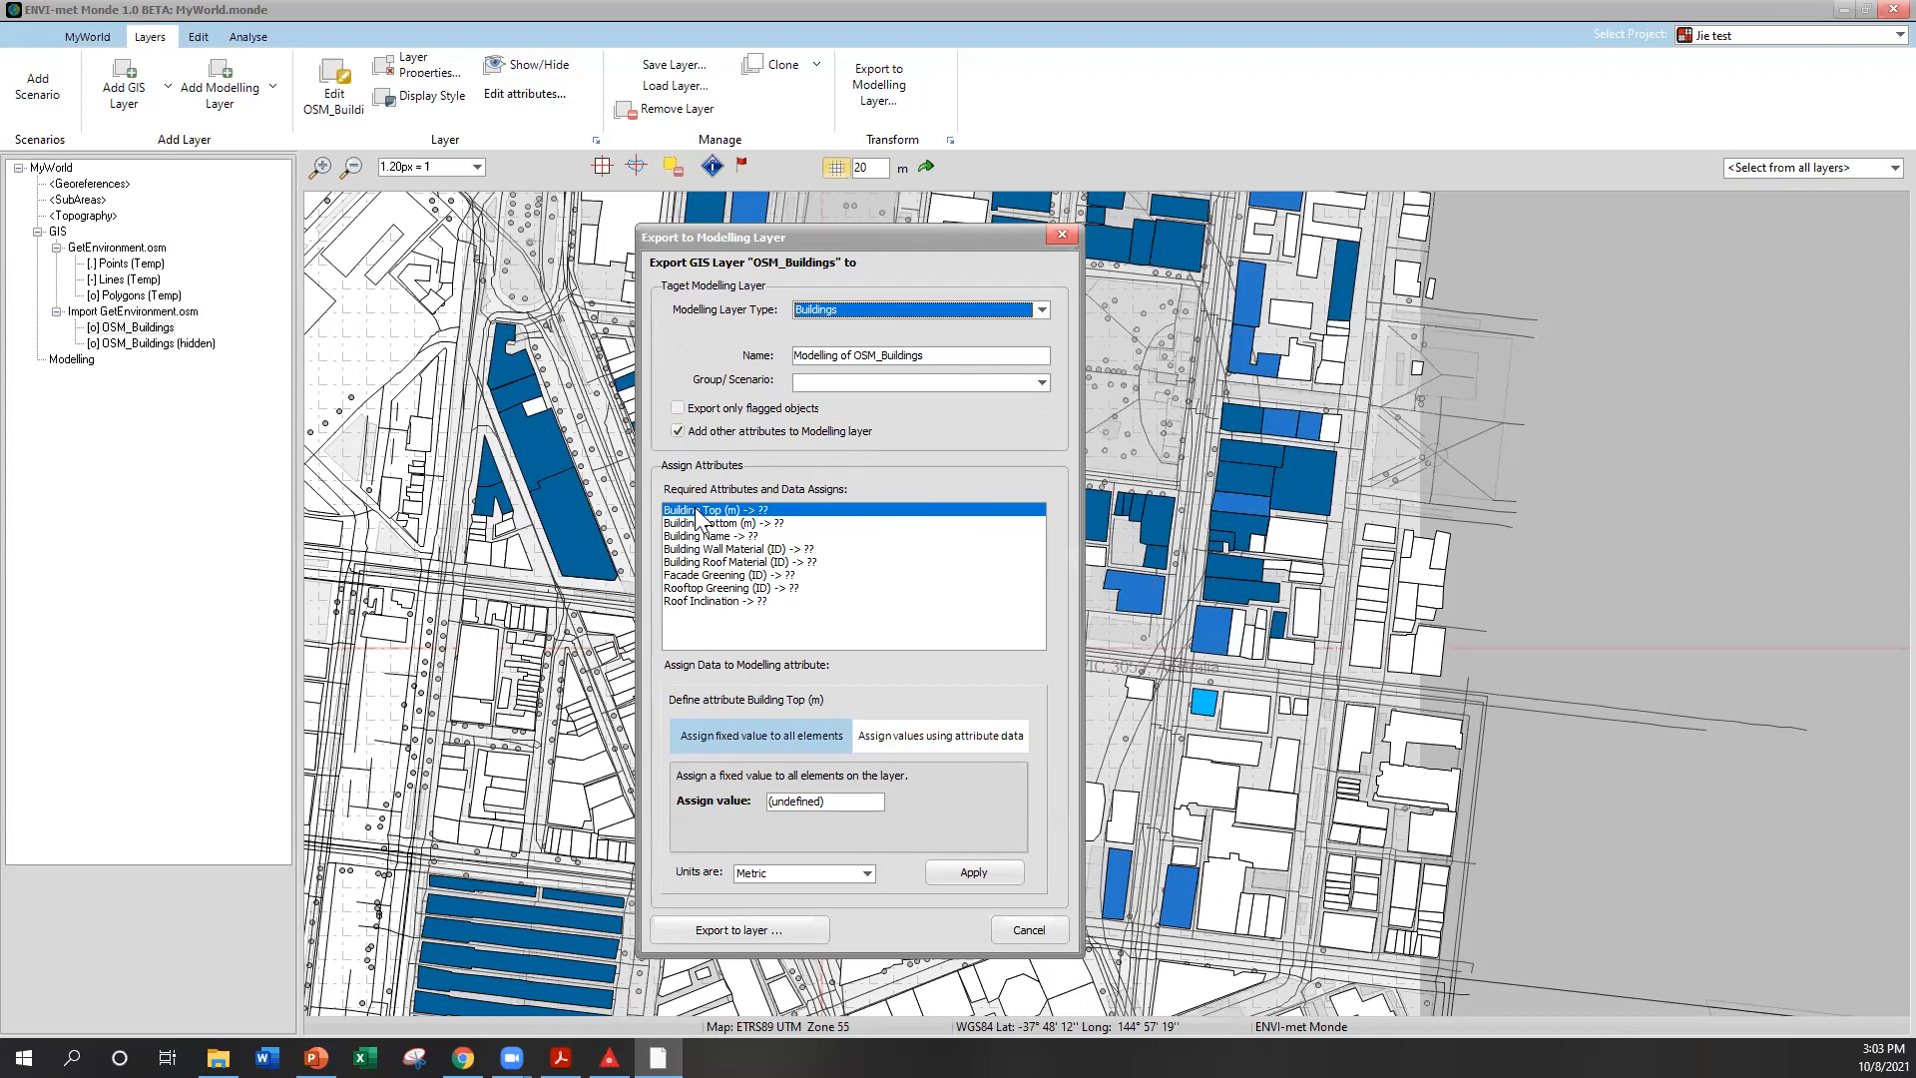
click(922, 736)
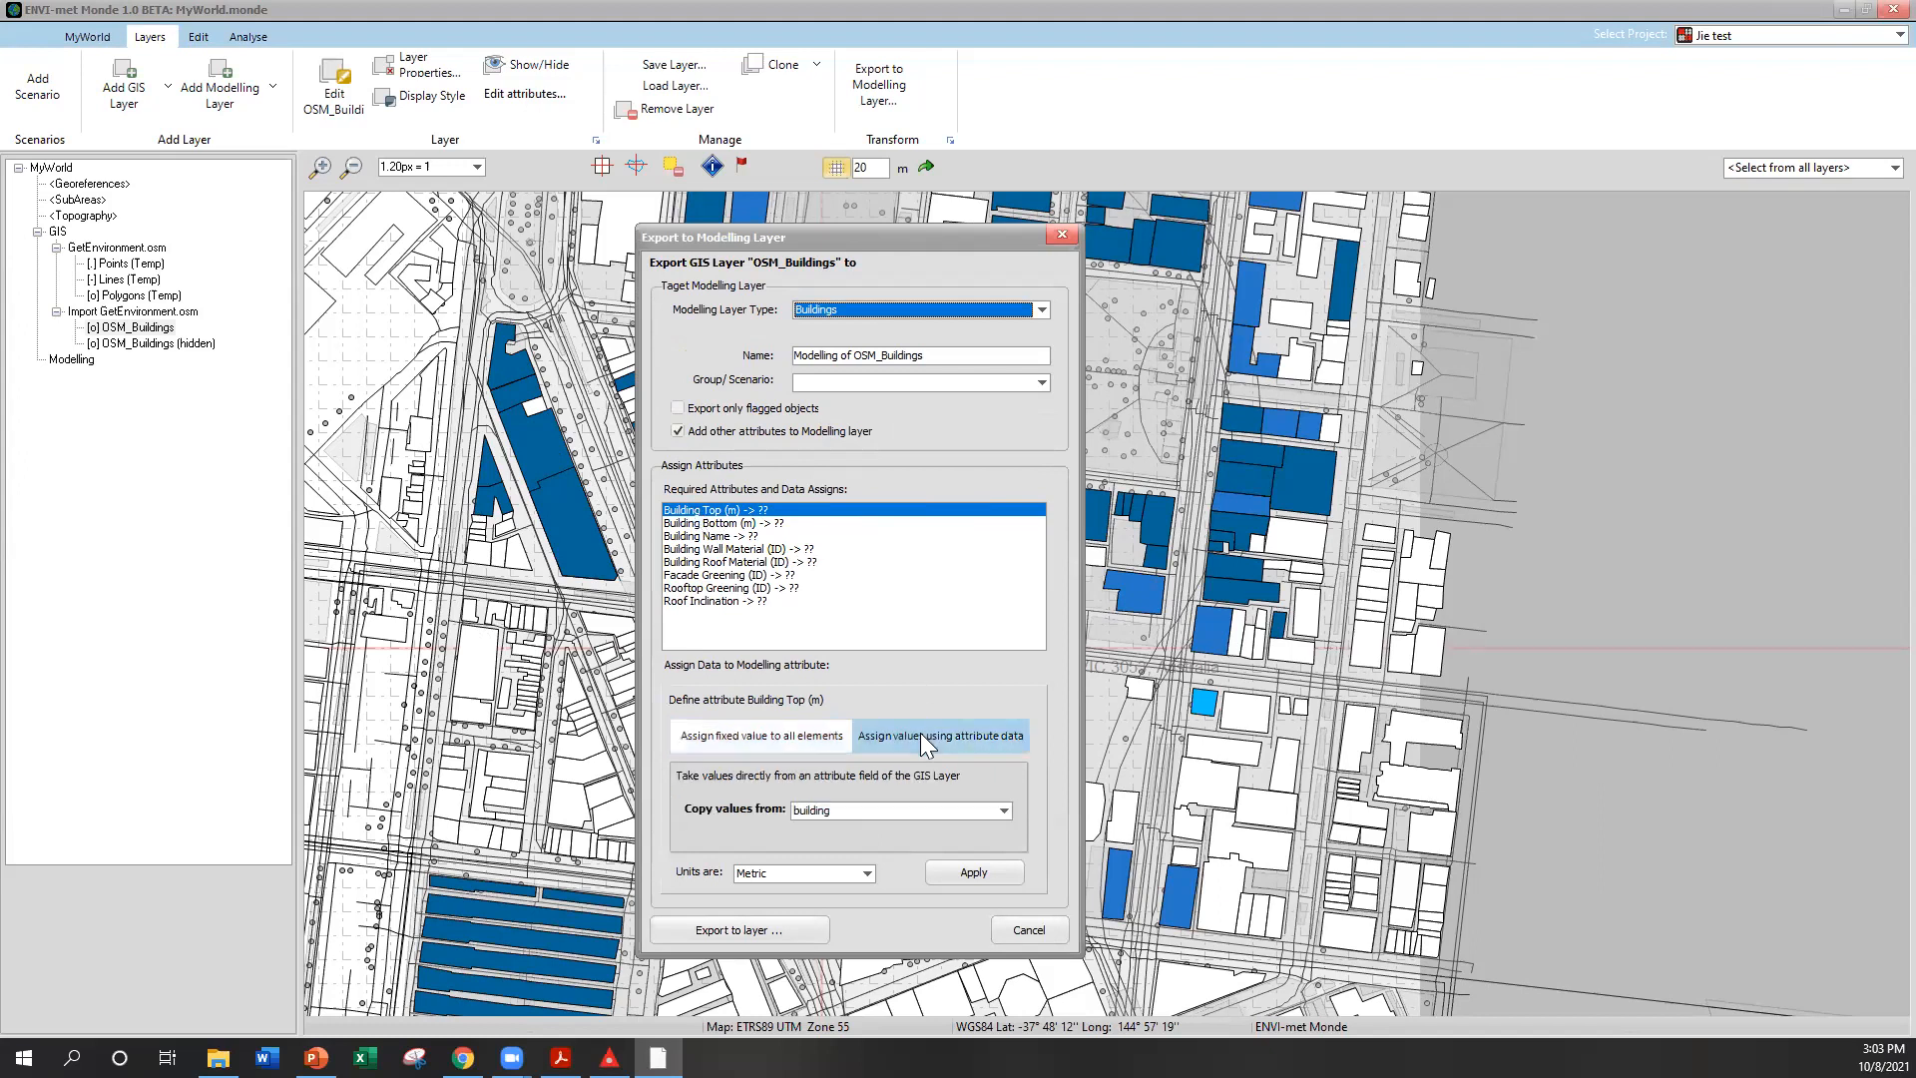
click(858, 806)
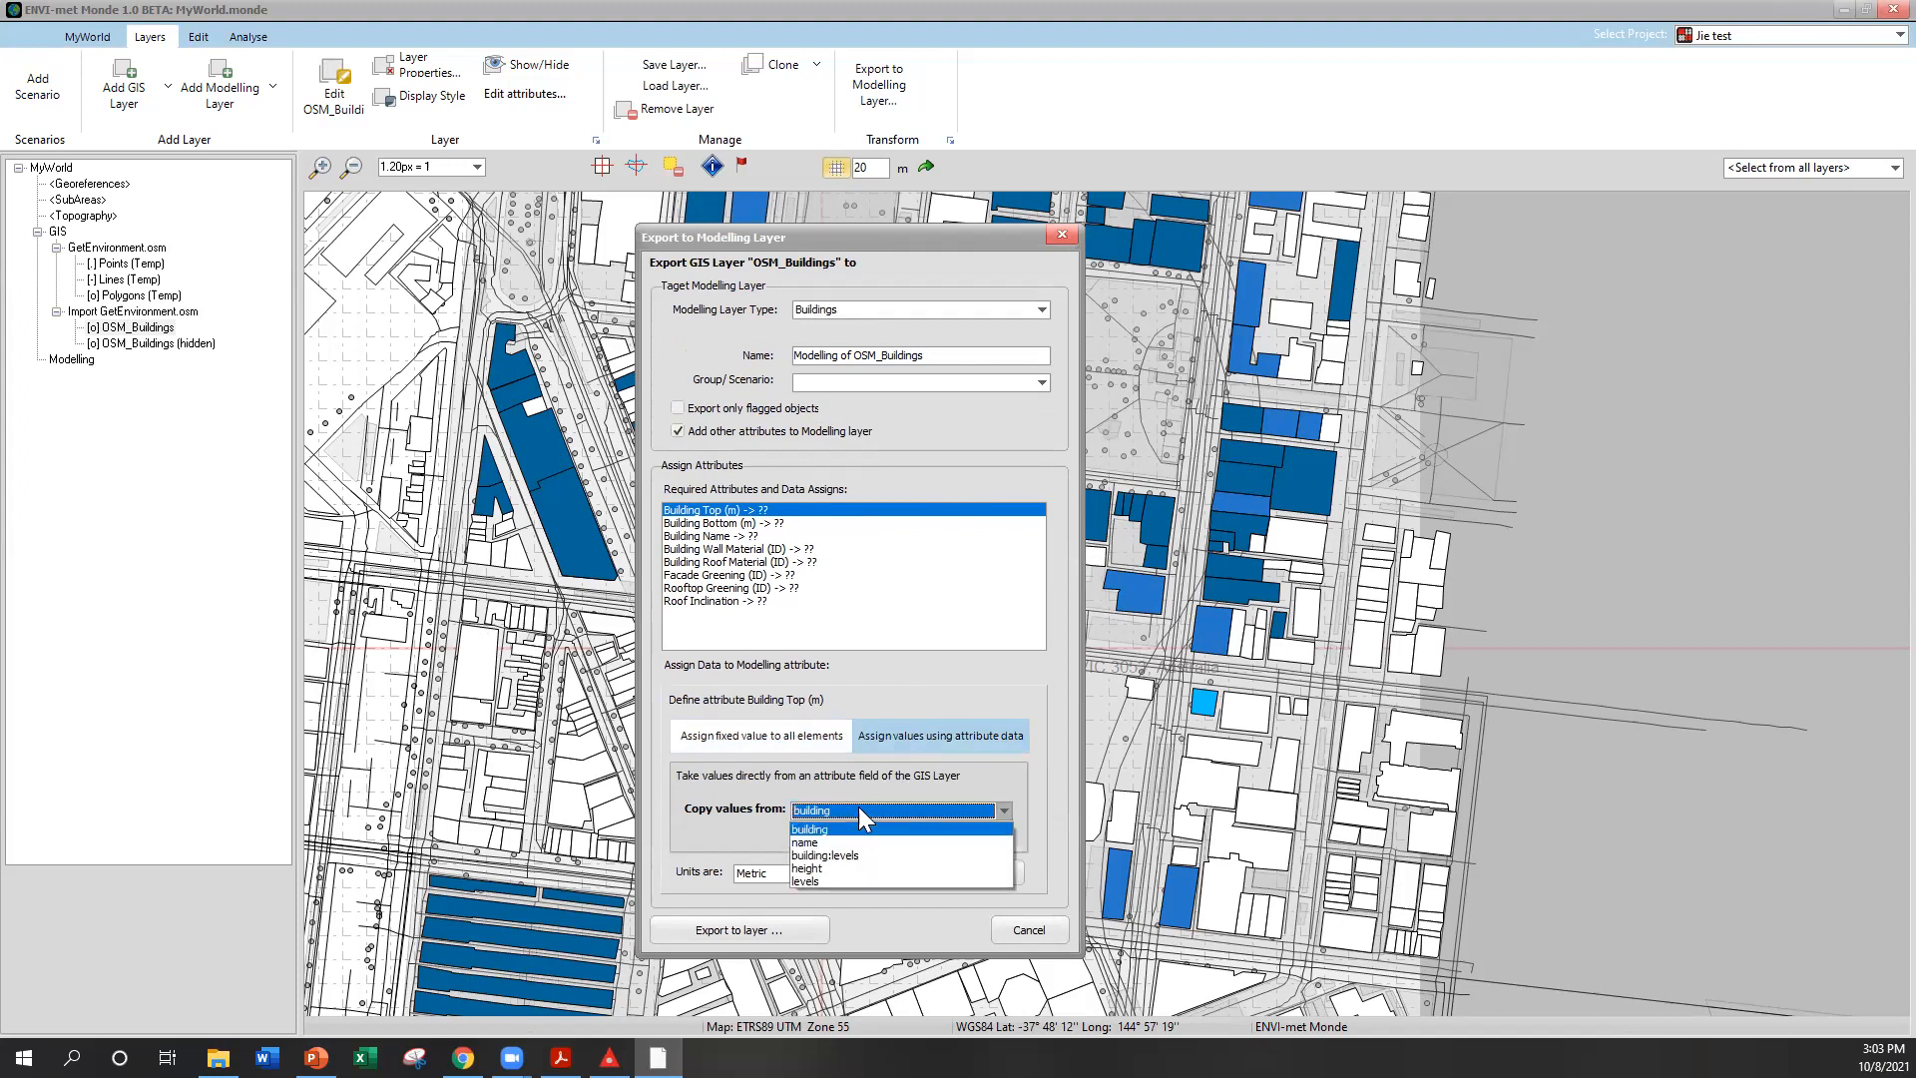
click(818, 869)
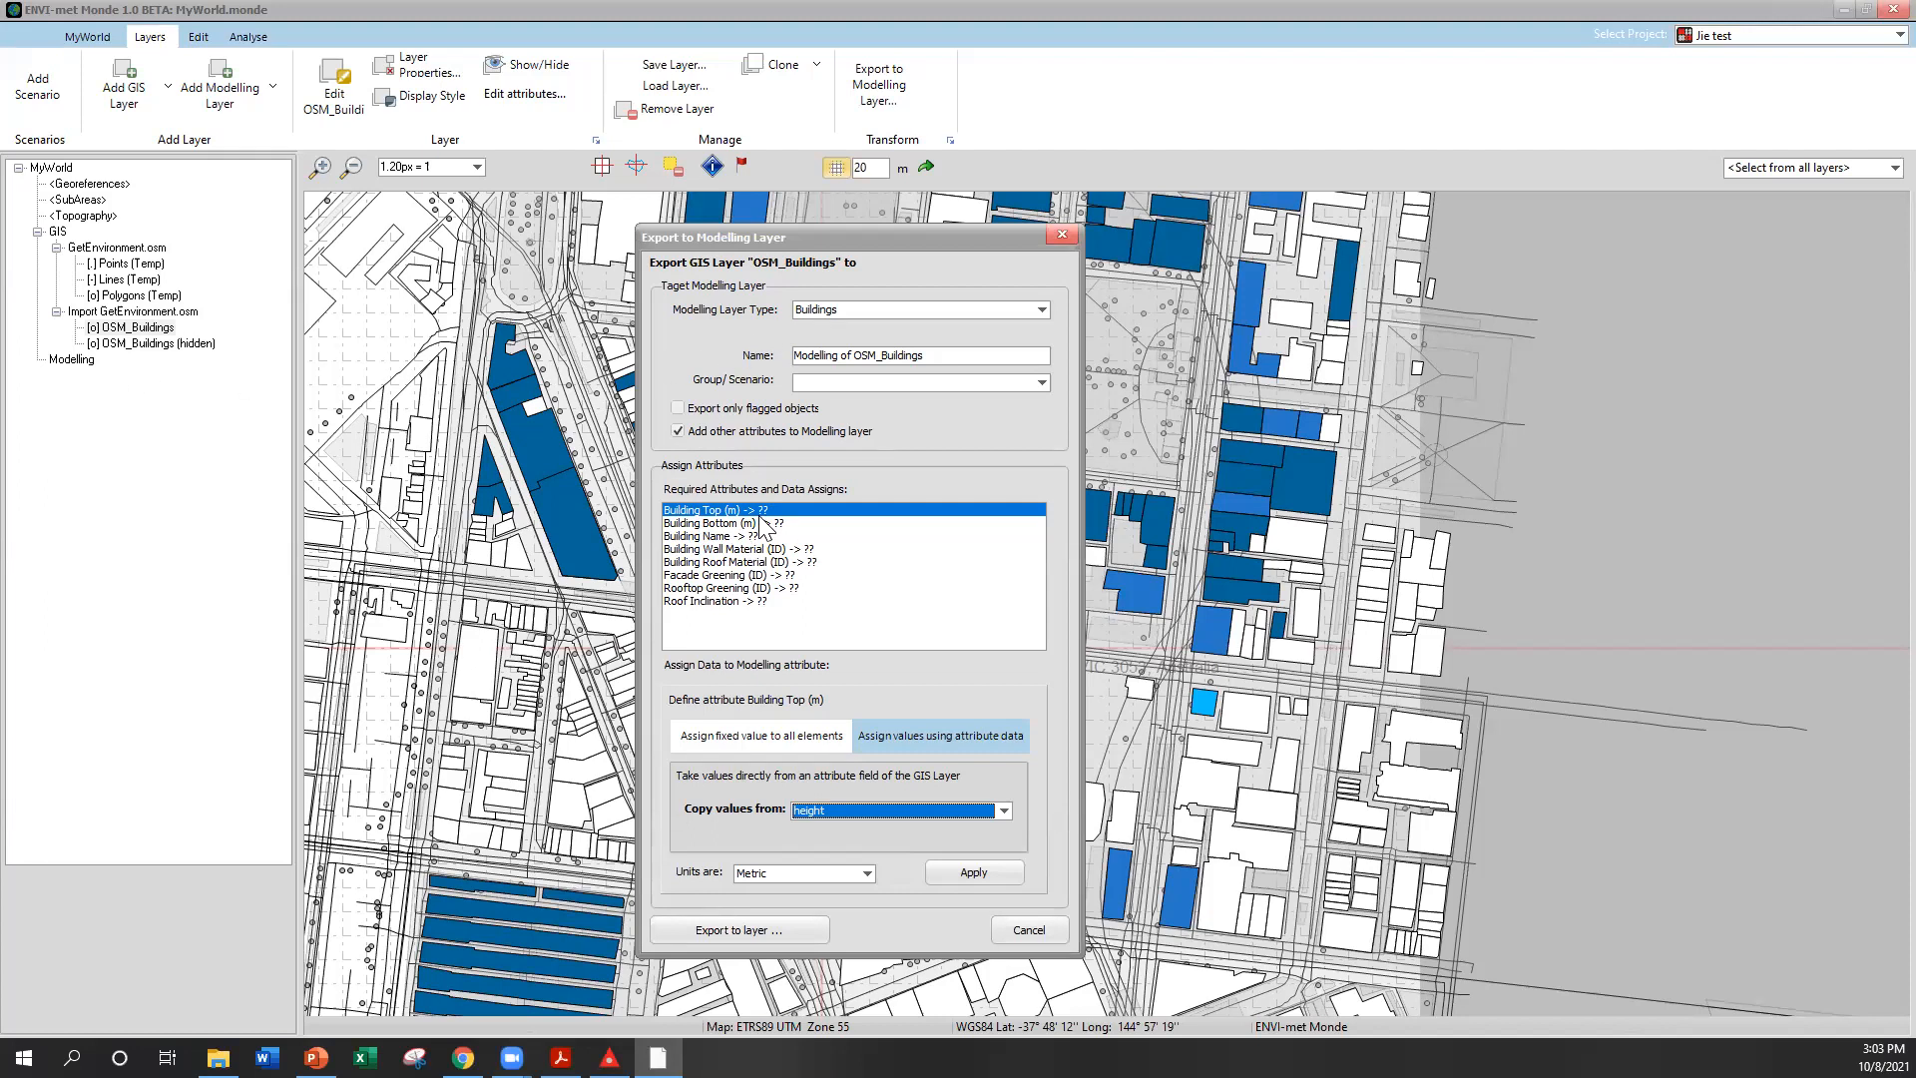
click(888, 807)
click(888, 806)
Assign a fixed Building Bottom value of 0 to all elements and apply it
click(723, 523)
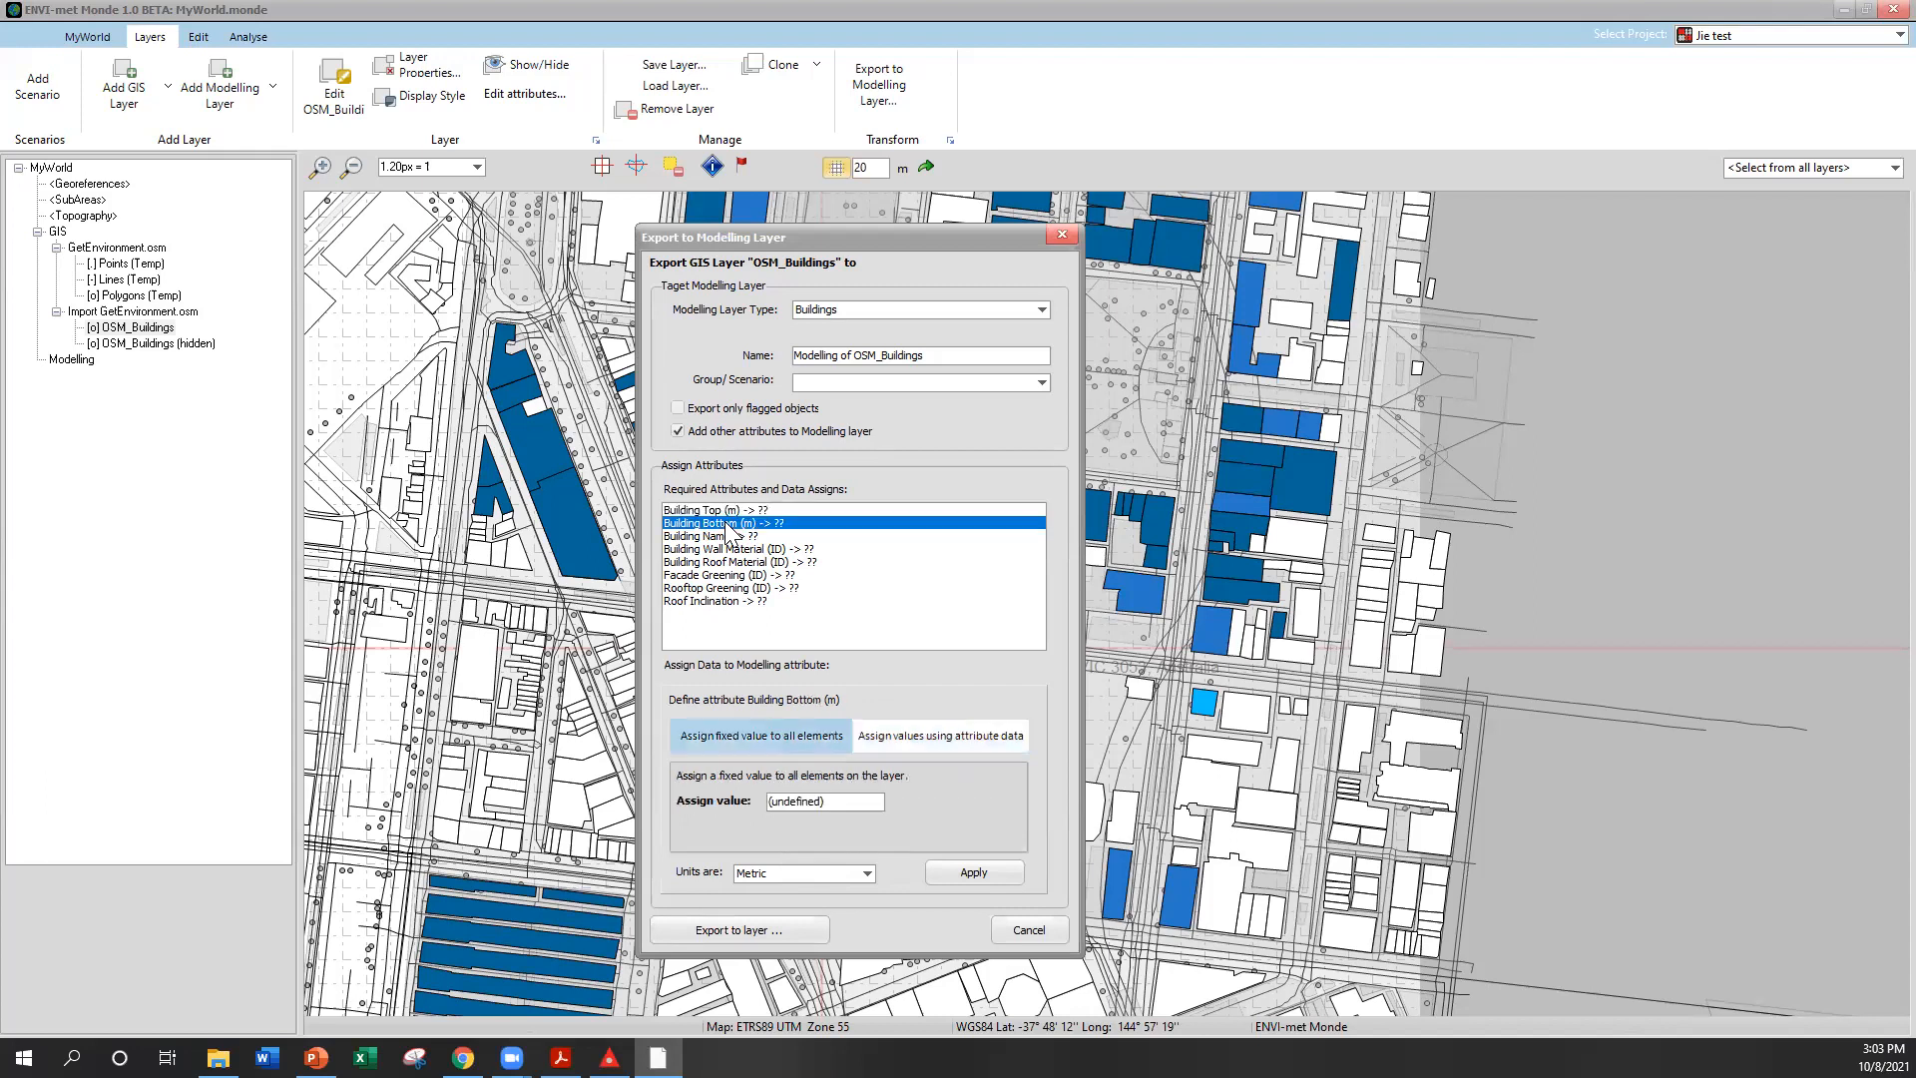
click(842, 800)
text(0)
click(965, 873)
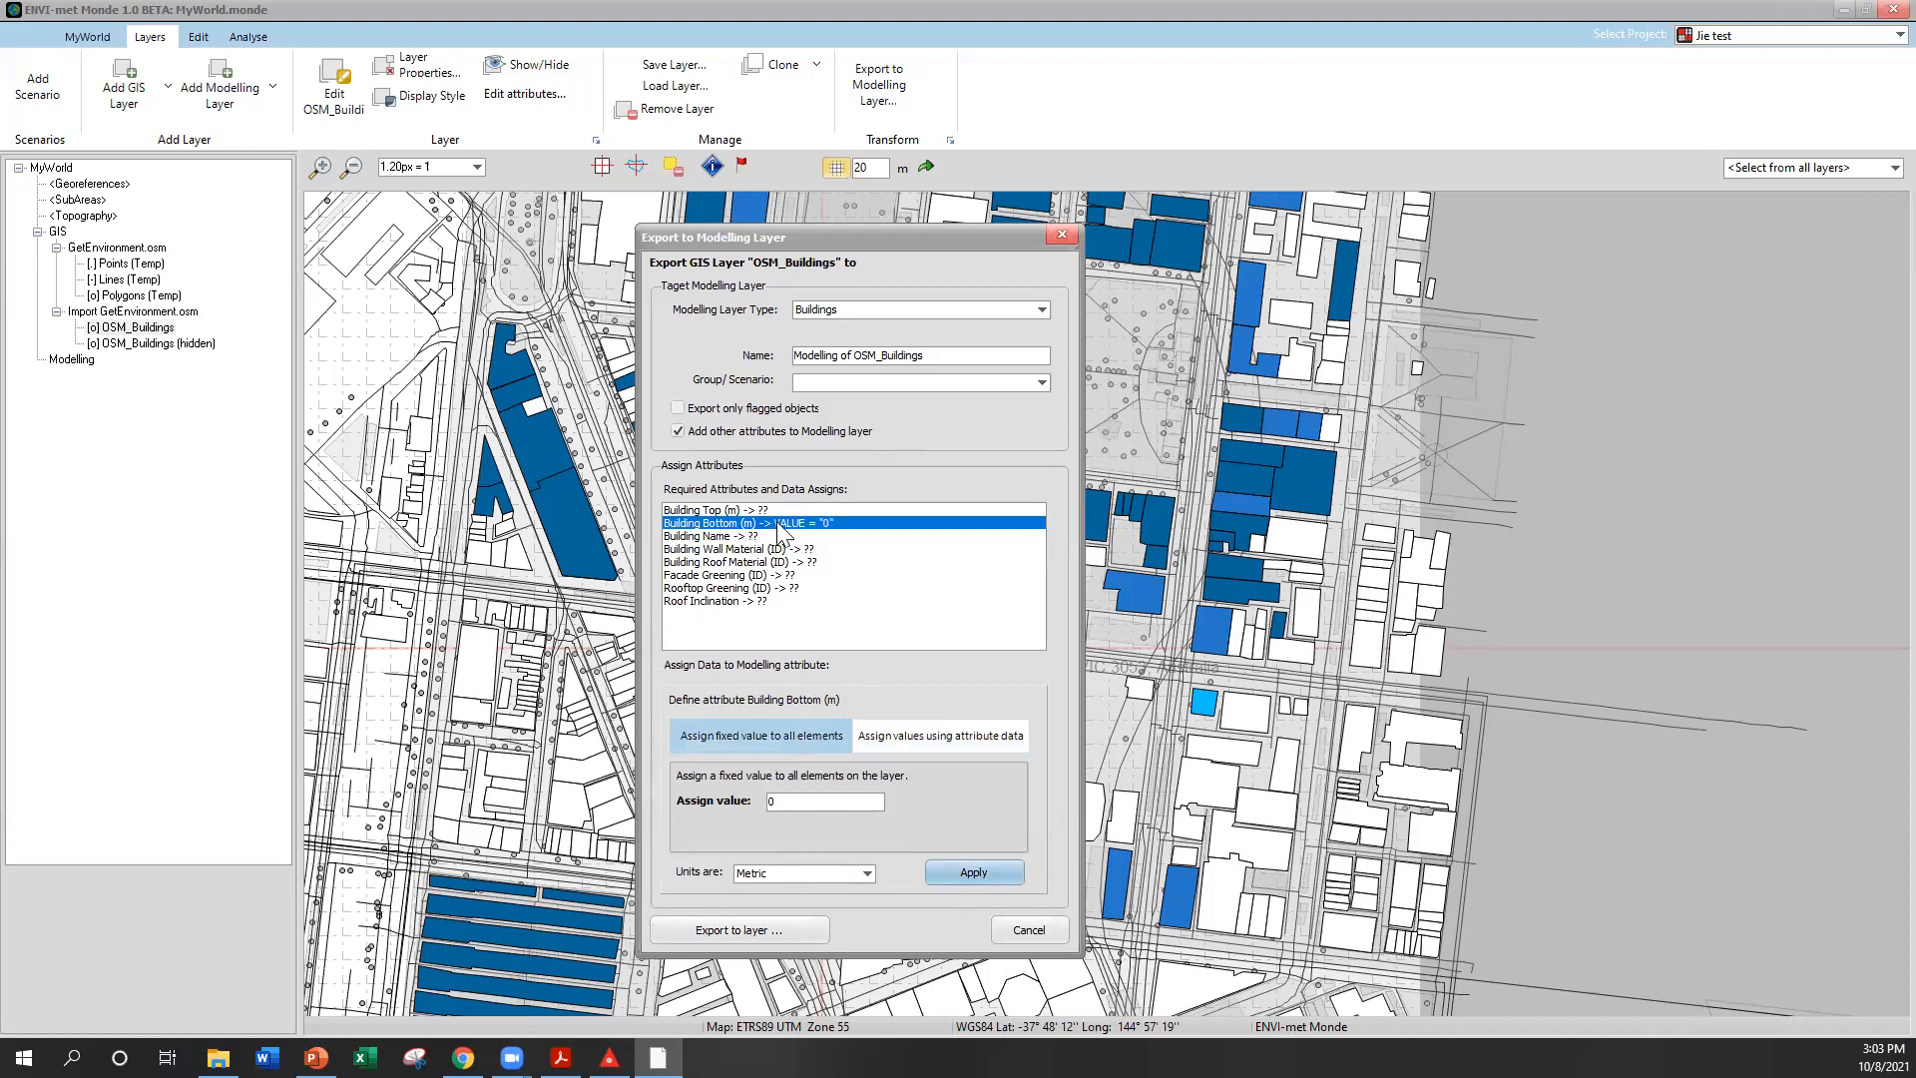
Assign Building Top from attribute data, copying its values from the height field, and apply it
click(763, 510)
click(932, 728)
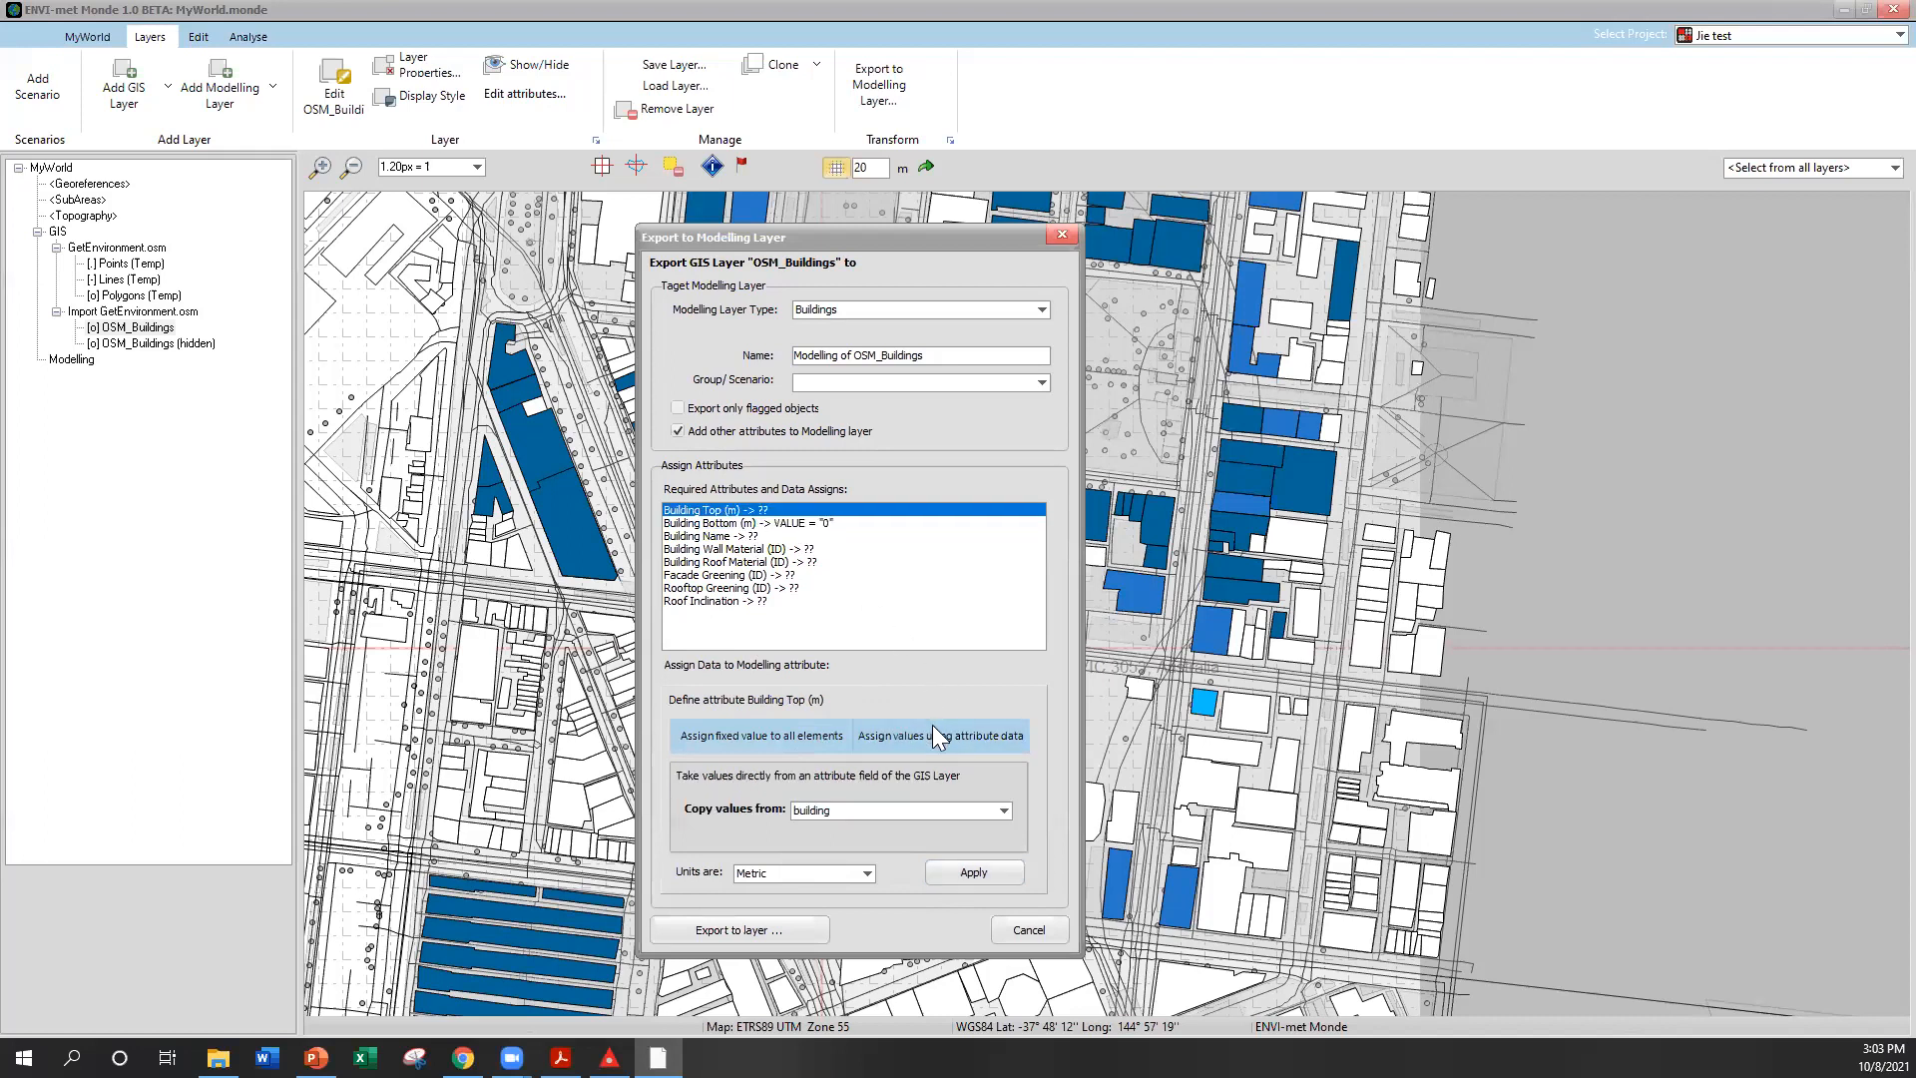
click(844, 808)
click(810, 869)
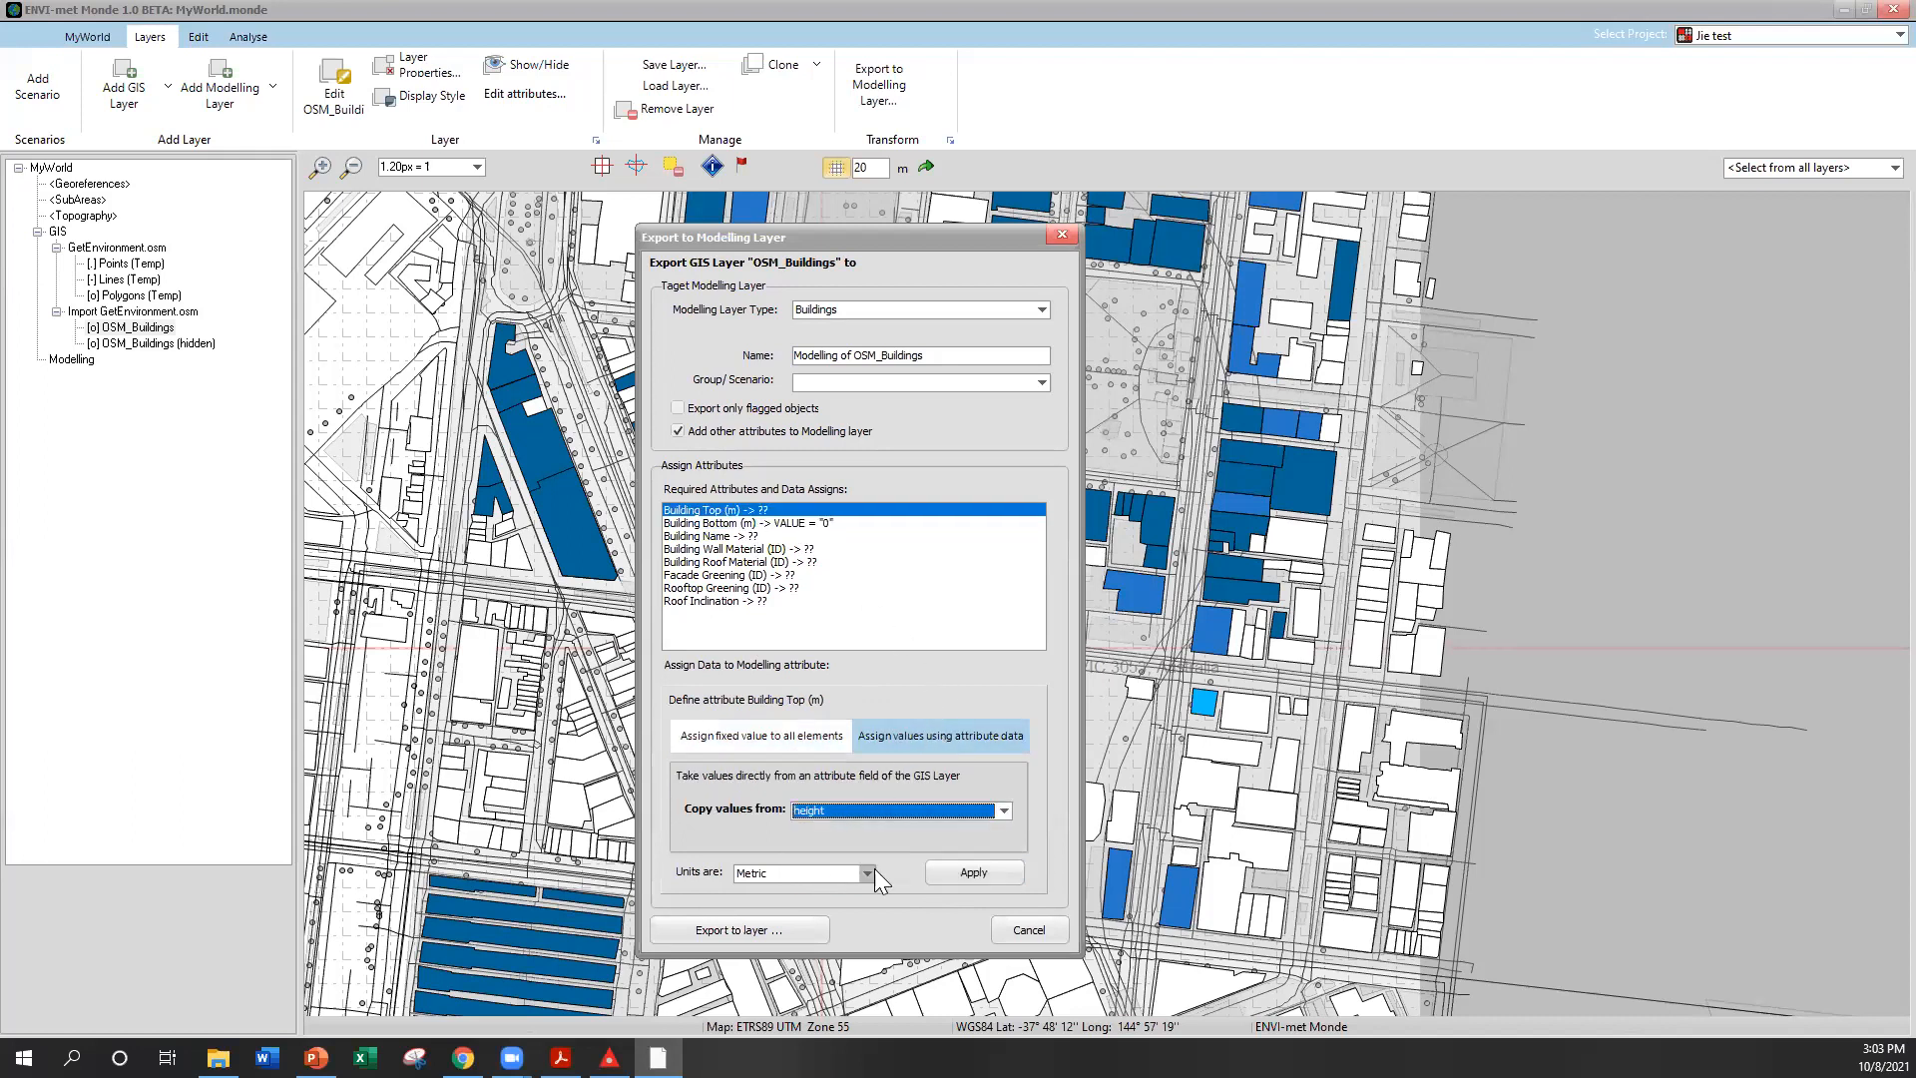
click(986, 870)
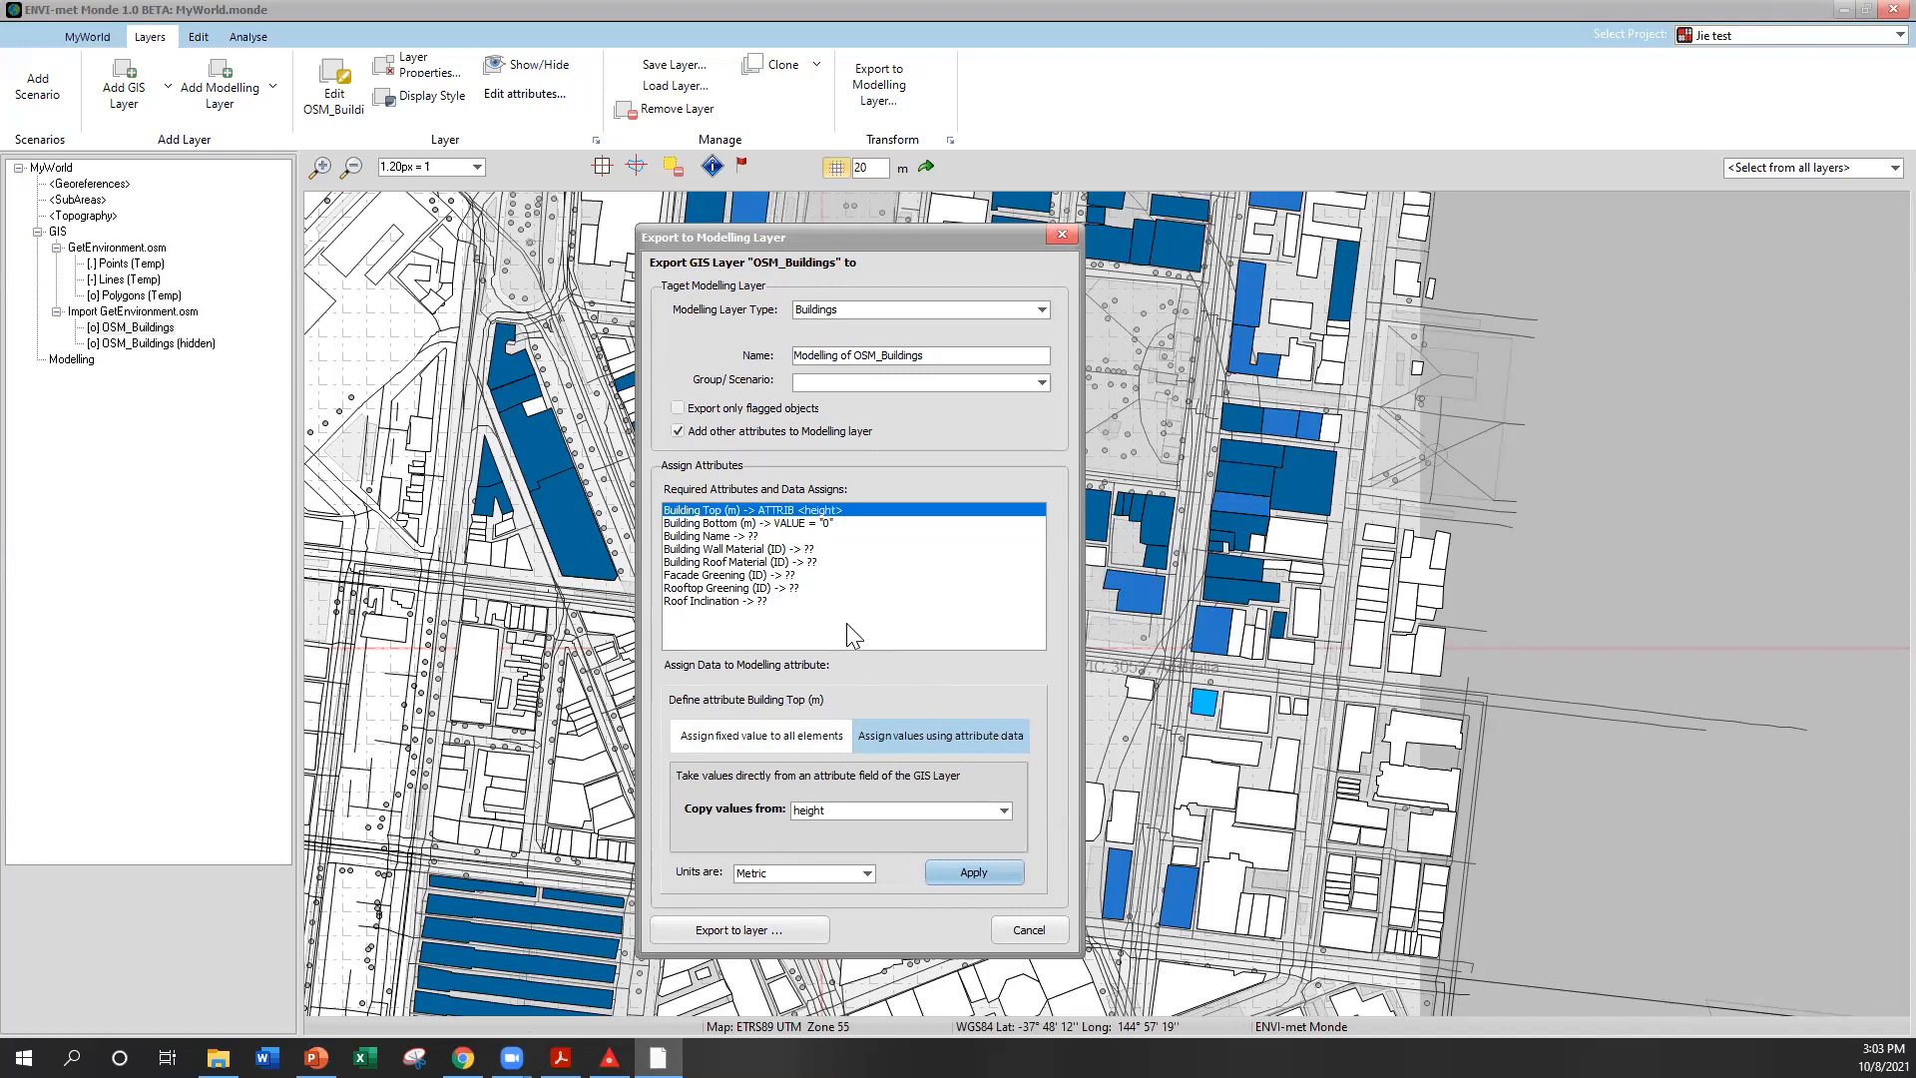
Assign Building Name from attribute data, copying its values from the name field, and apply it
click(737, 536)
click(934, 741)
click(902, 811)
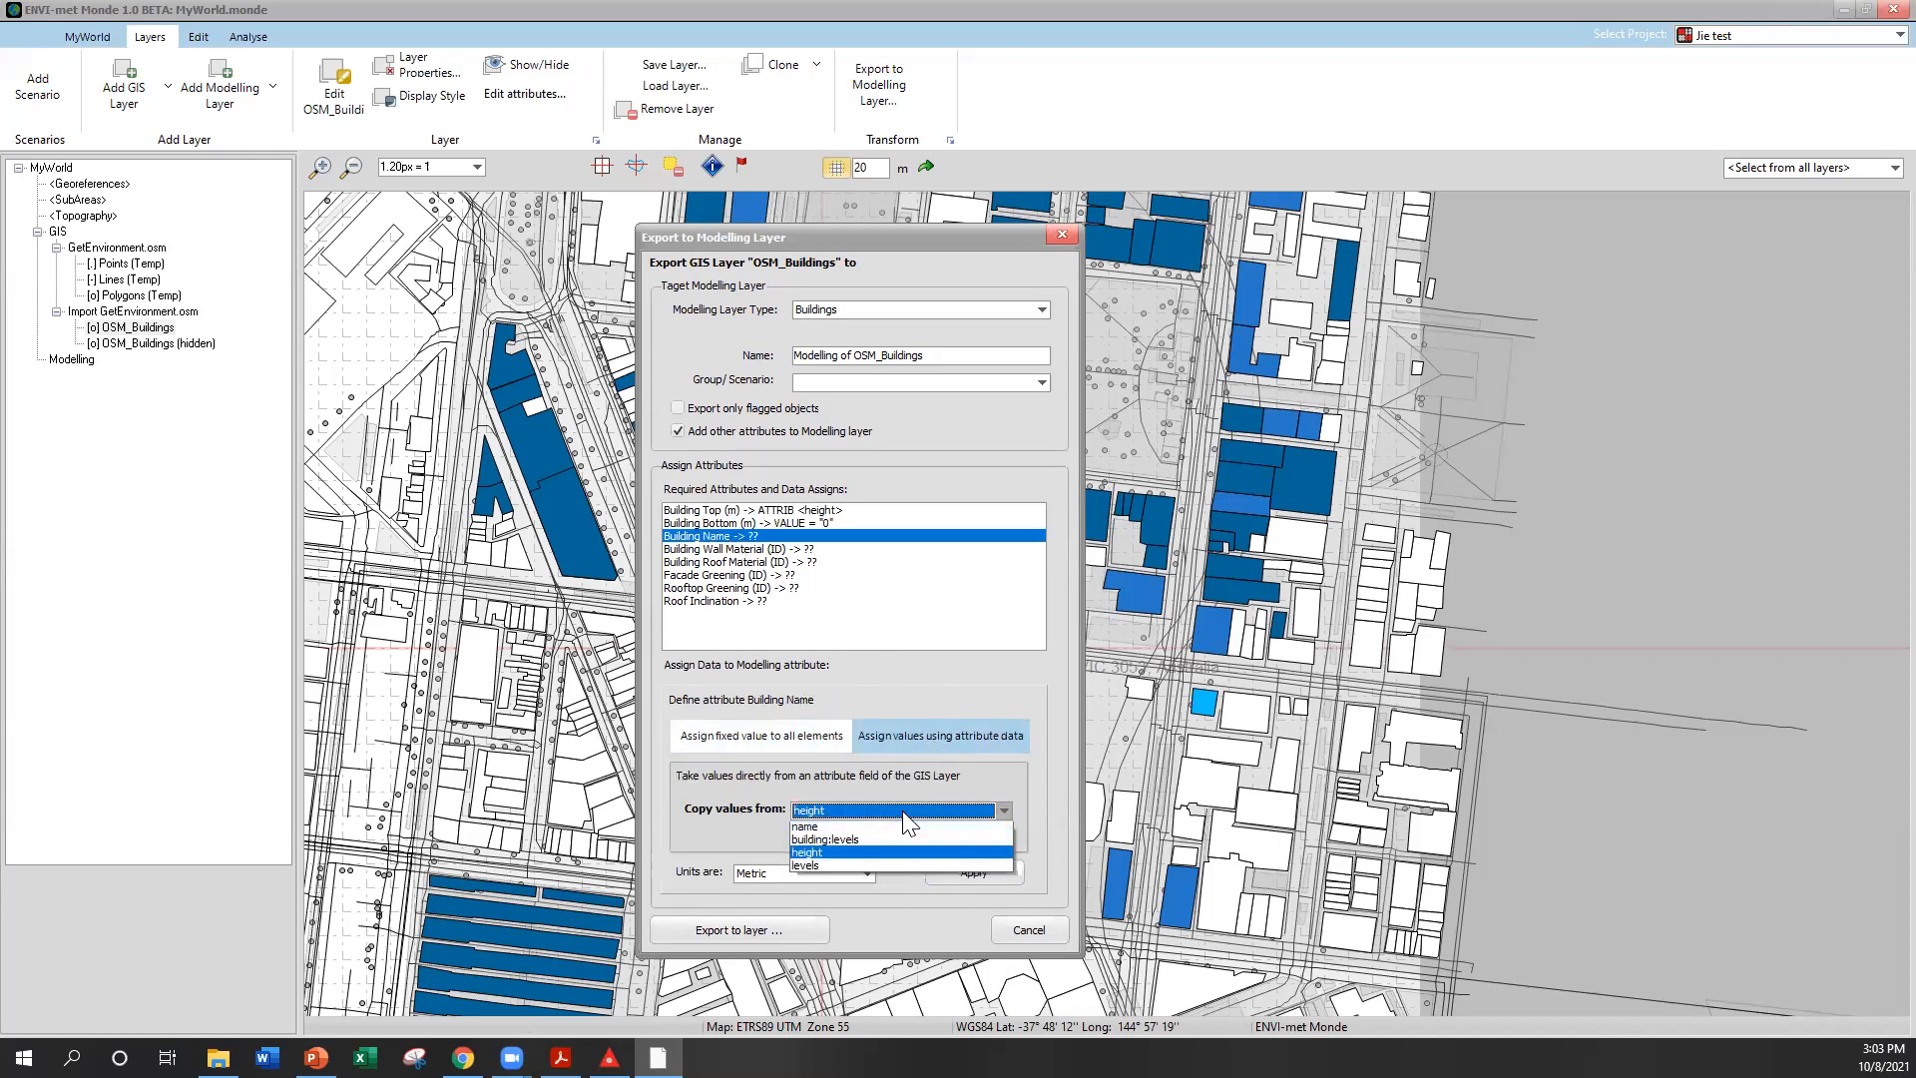
click(854, 844)
click(950, 874)
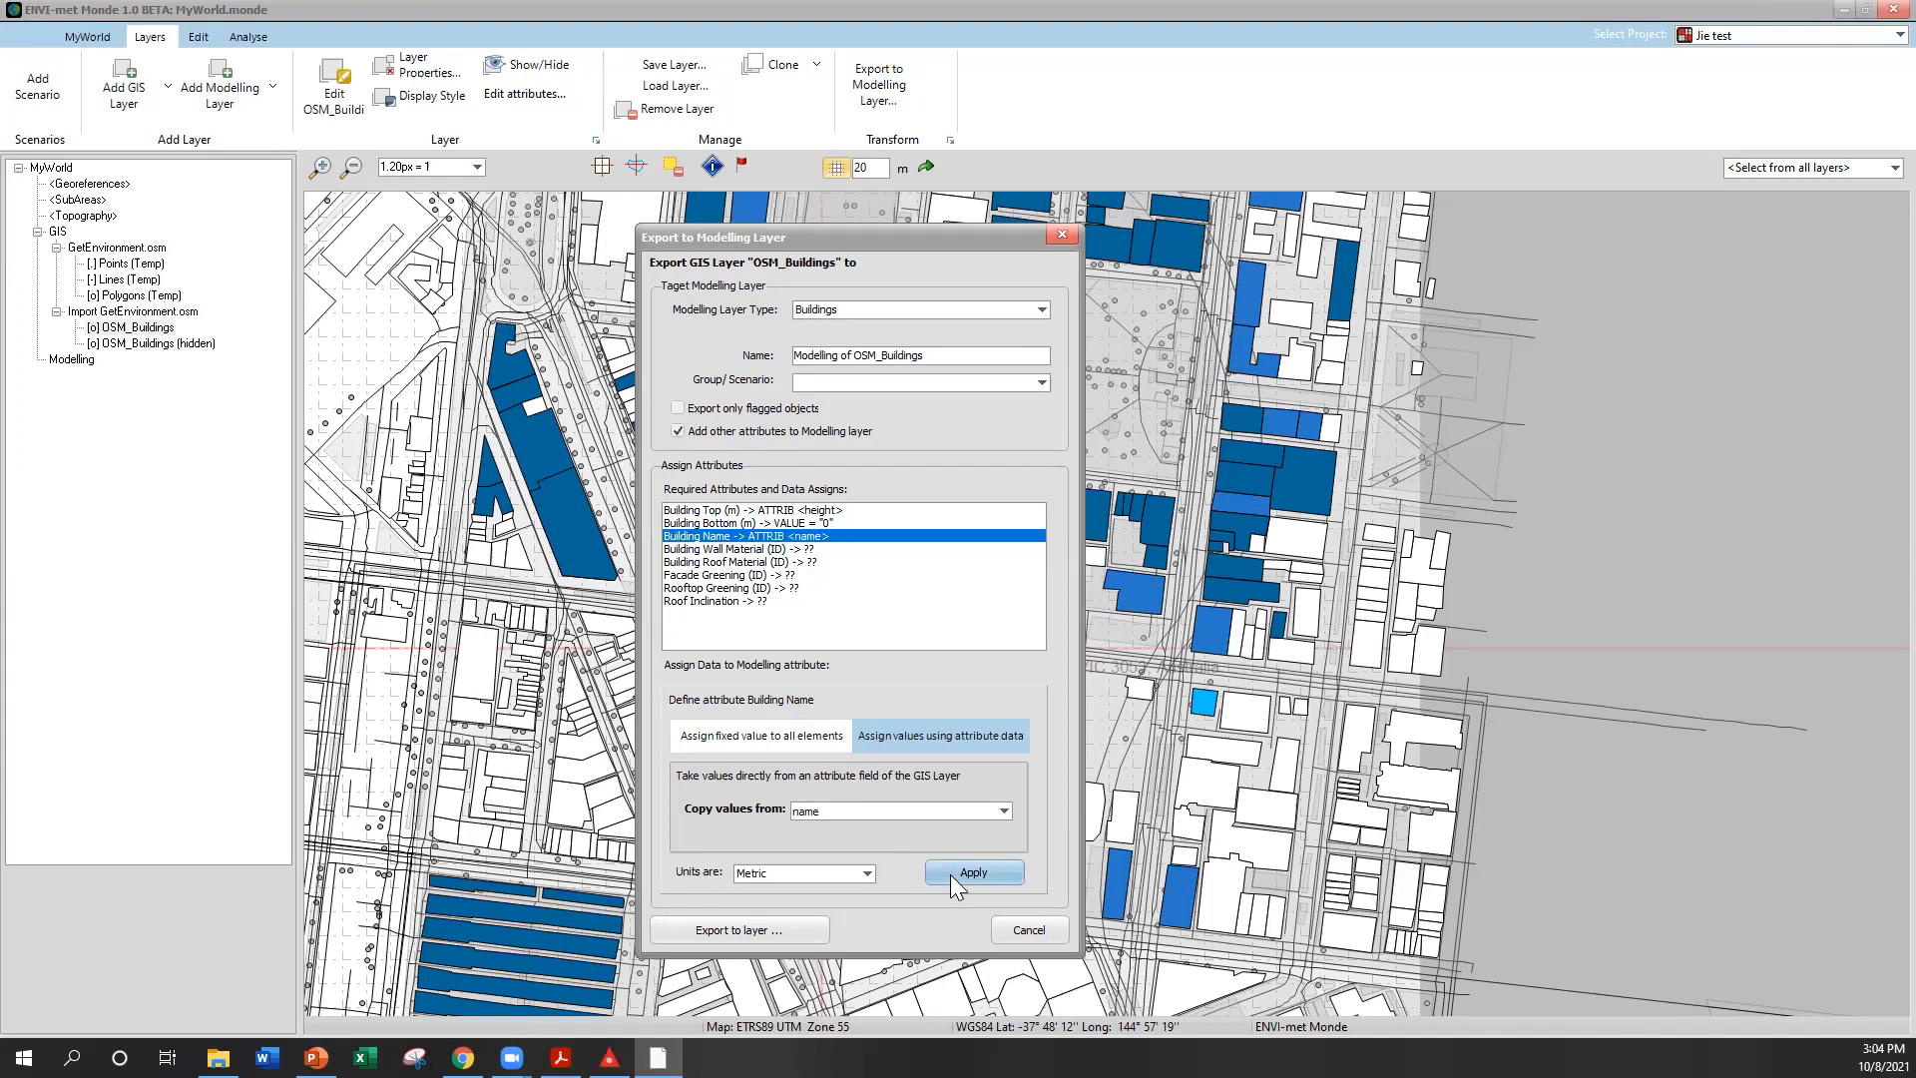
Clear the fixed value for Building Wall Material and open the Database Manager from ENVI-met Headquarter
click(735, 550)
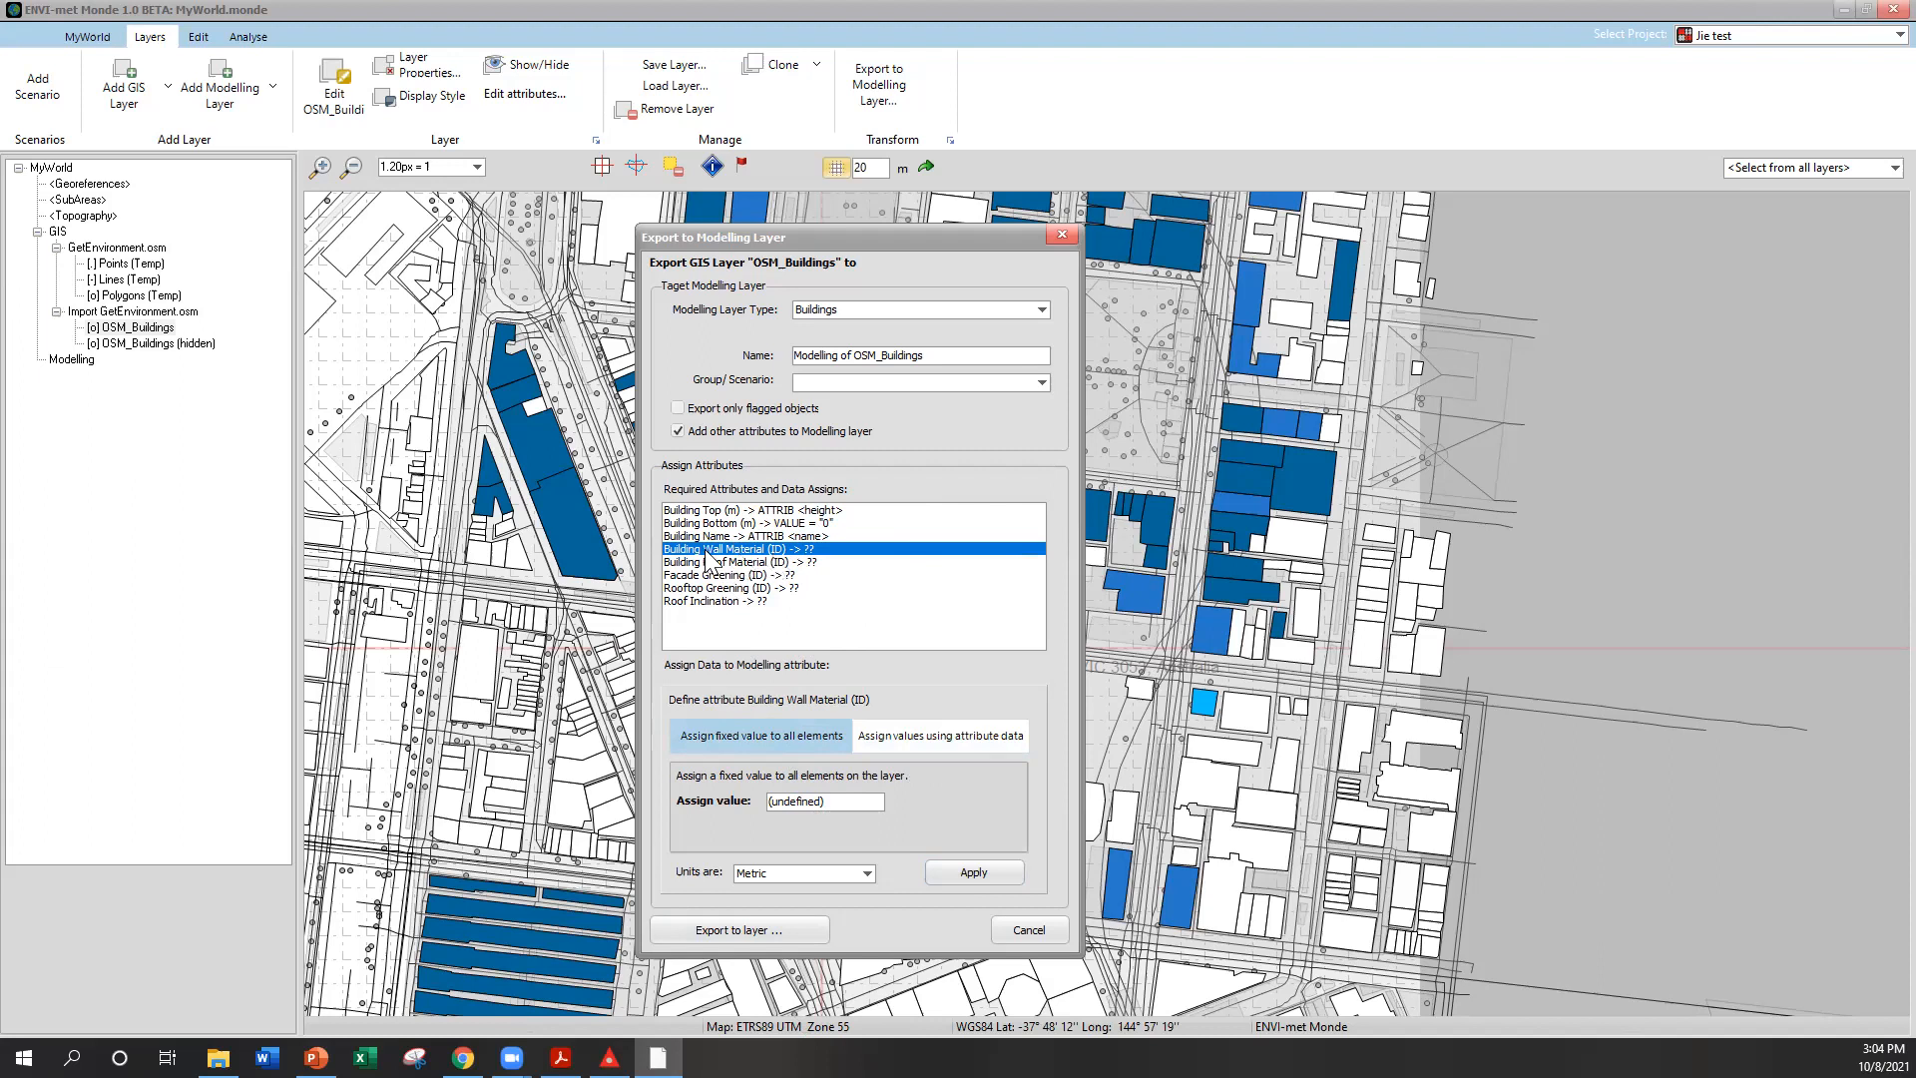
drag(824, 804, 721, 807)
key(BackSpace)
click(609, 1057)
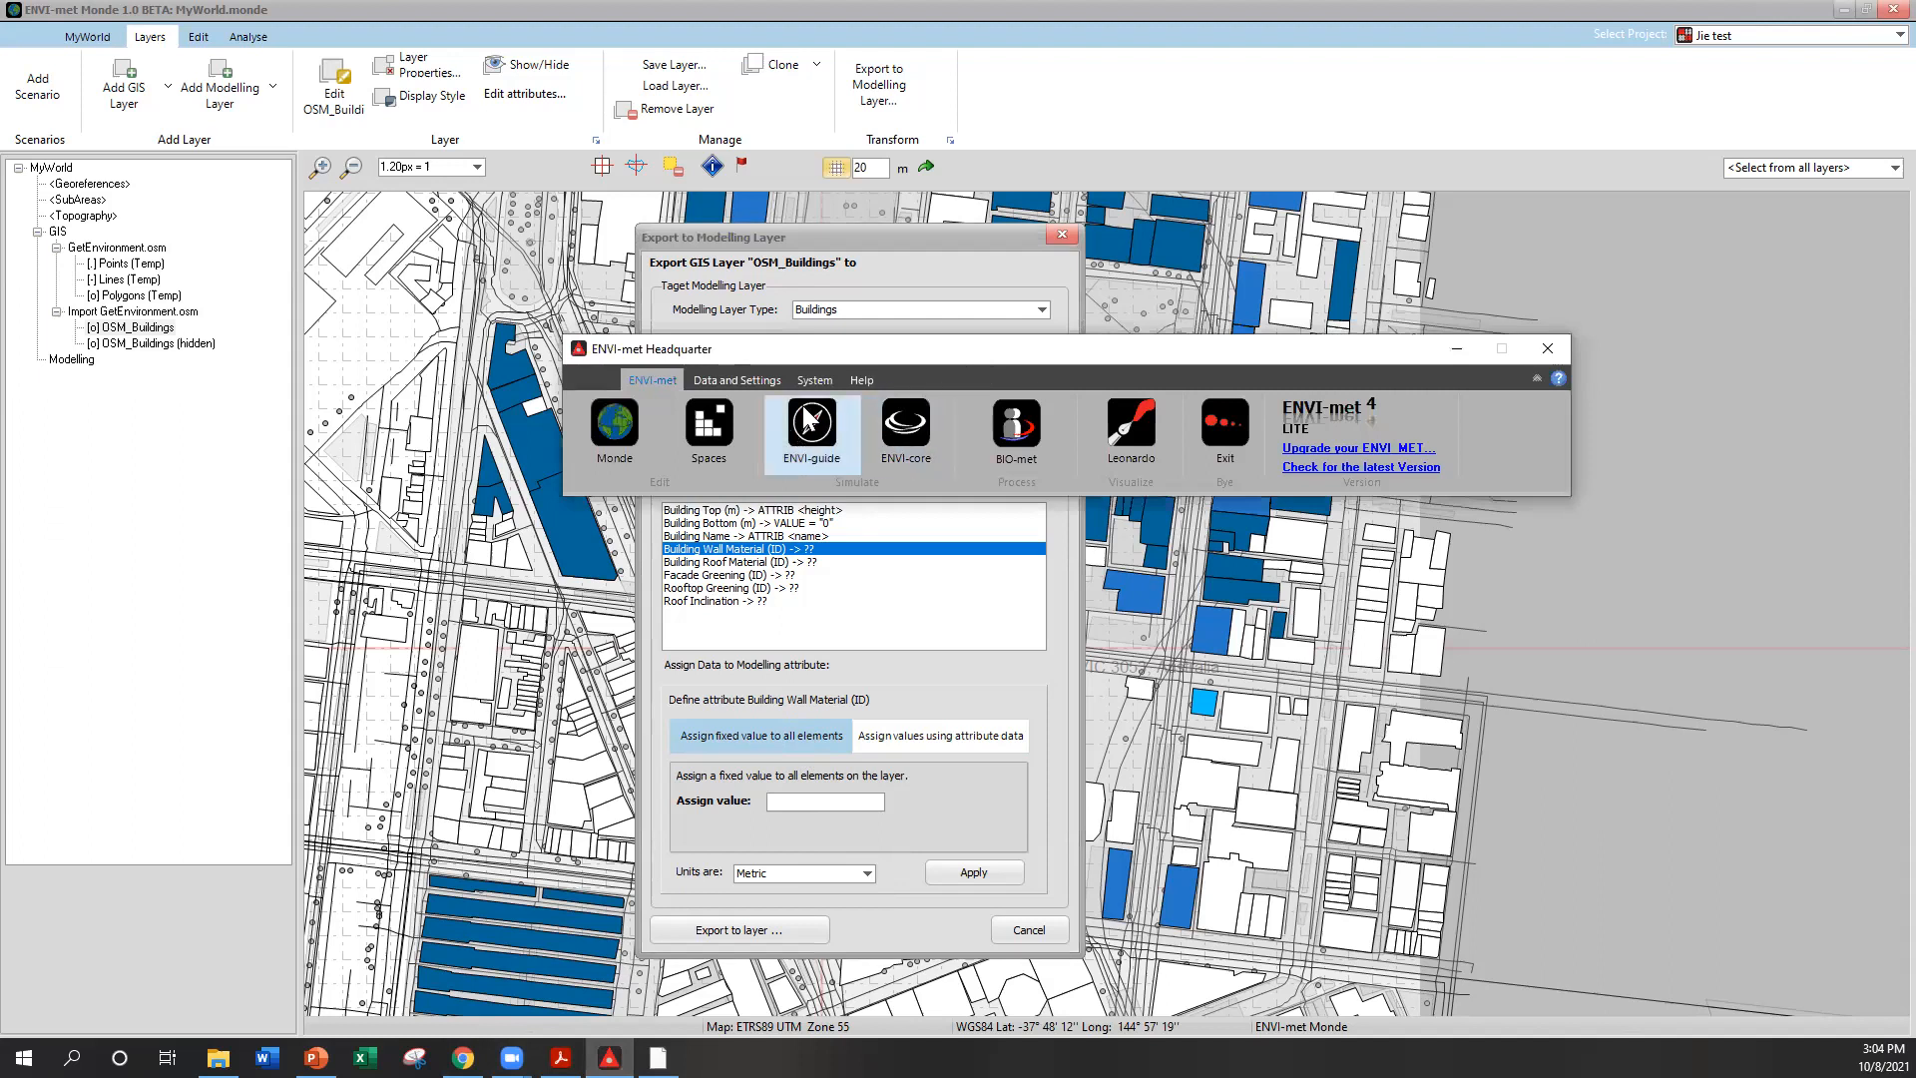
click(759, 381)
click(746, 427)
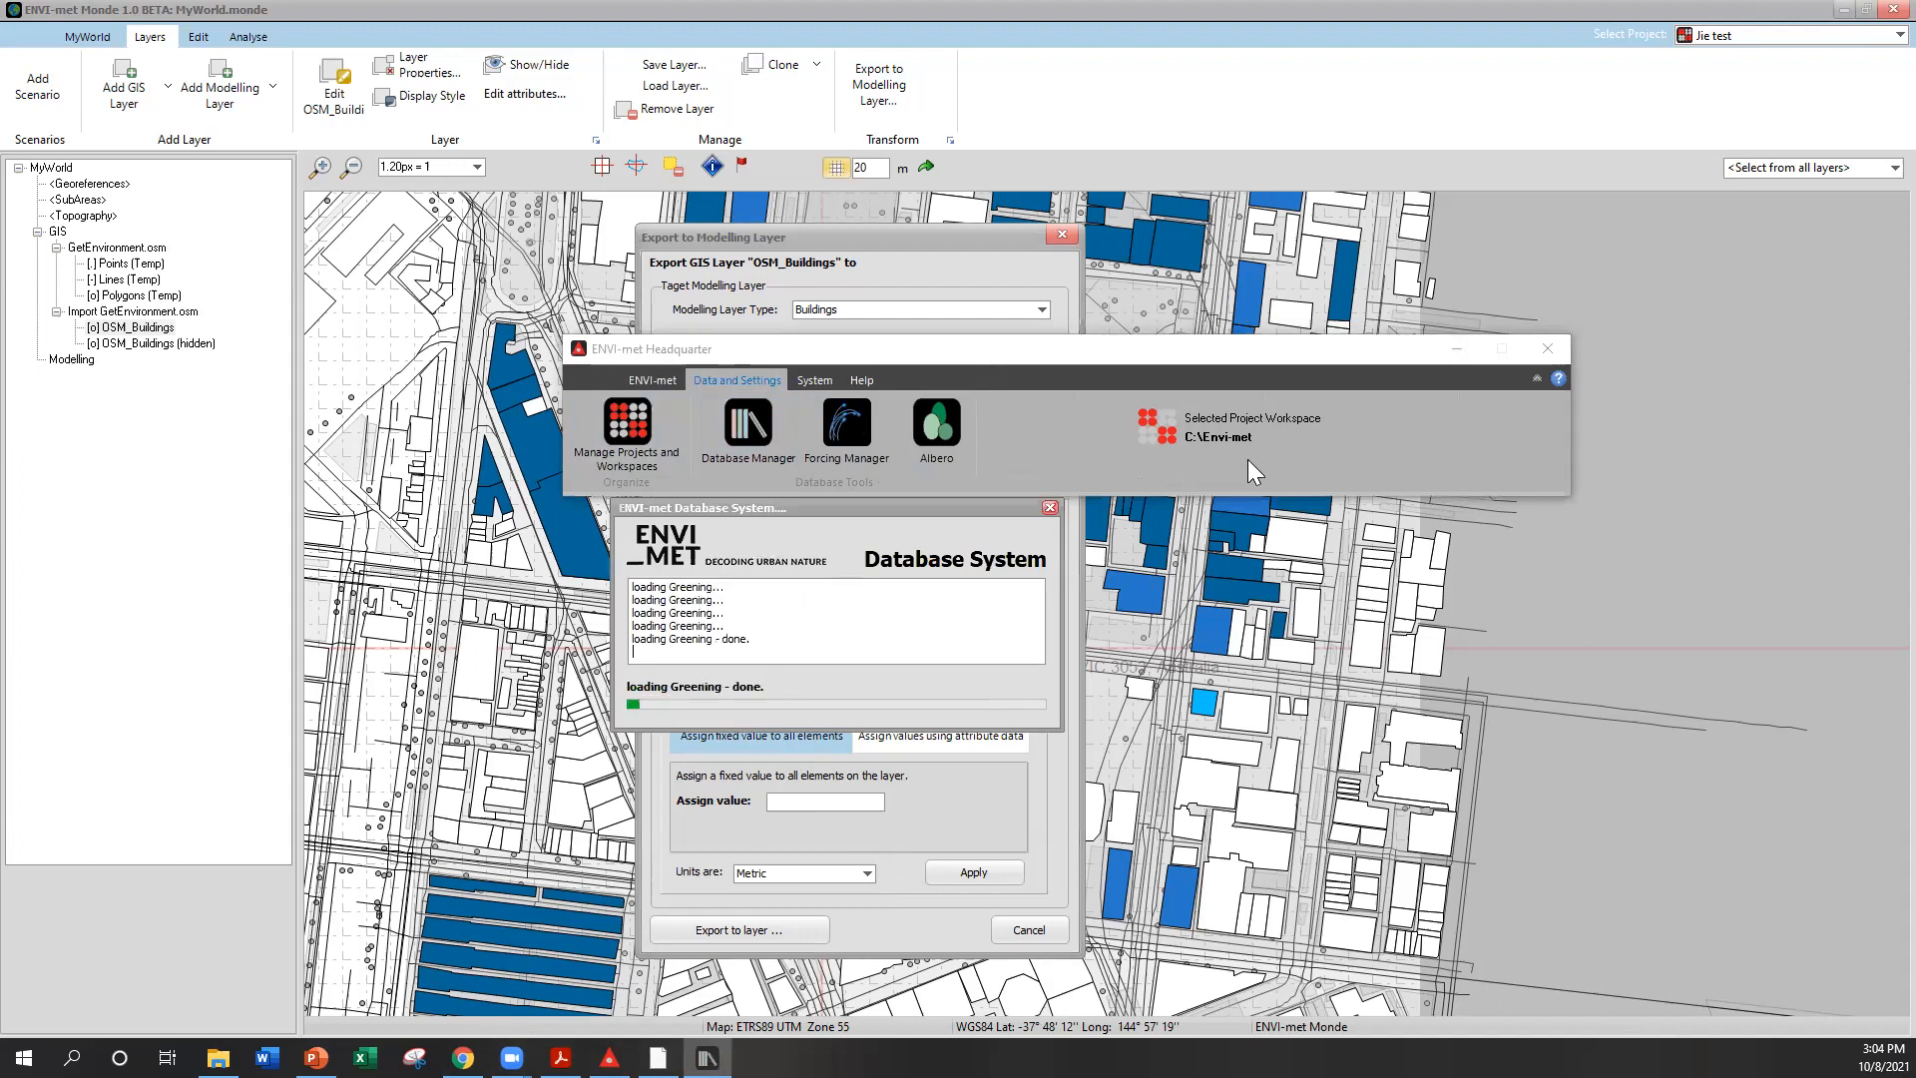
click(1456, 348)
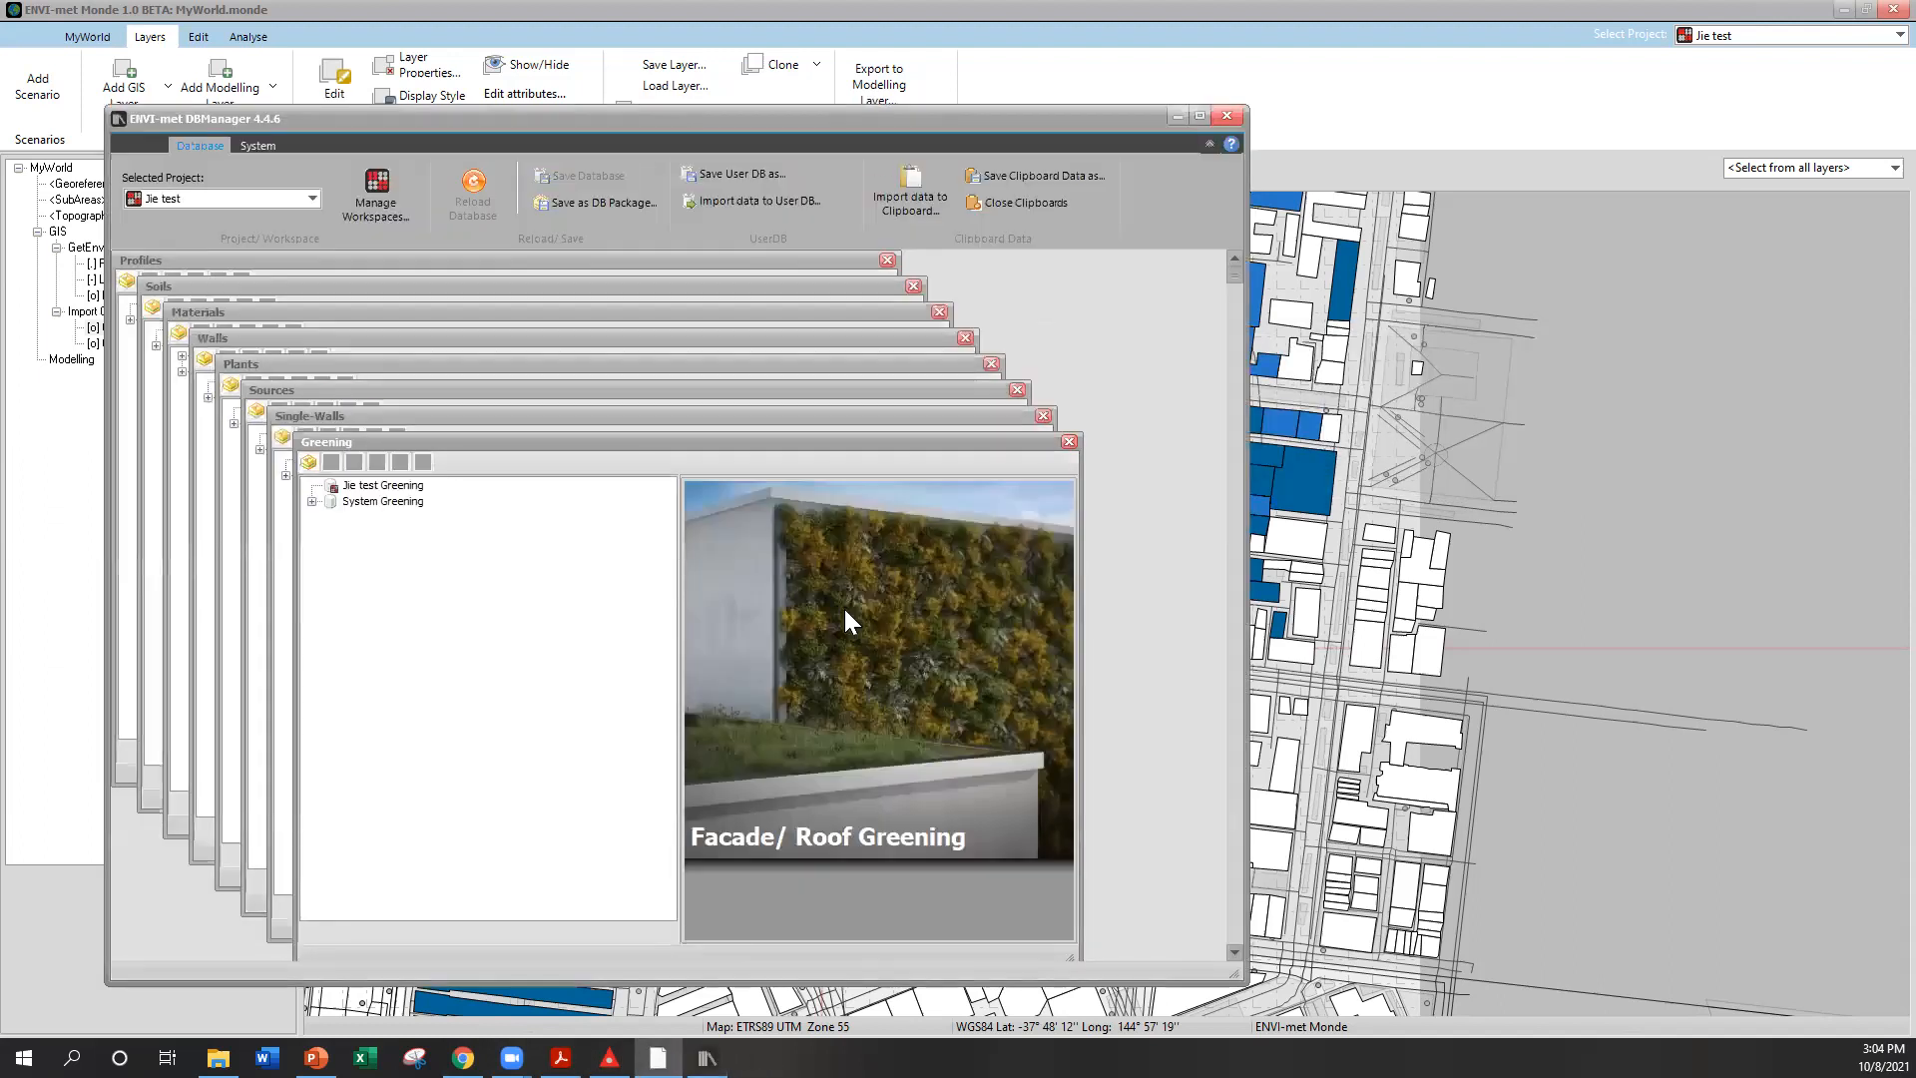
Look up the wall IDs in the Cement and Concrete group of the System Walls database
click(228, 339)
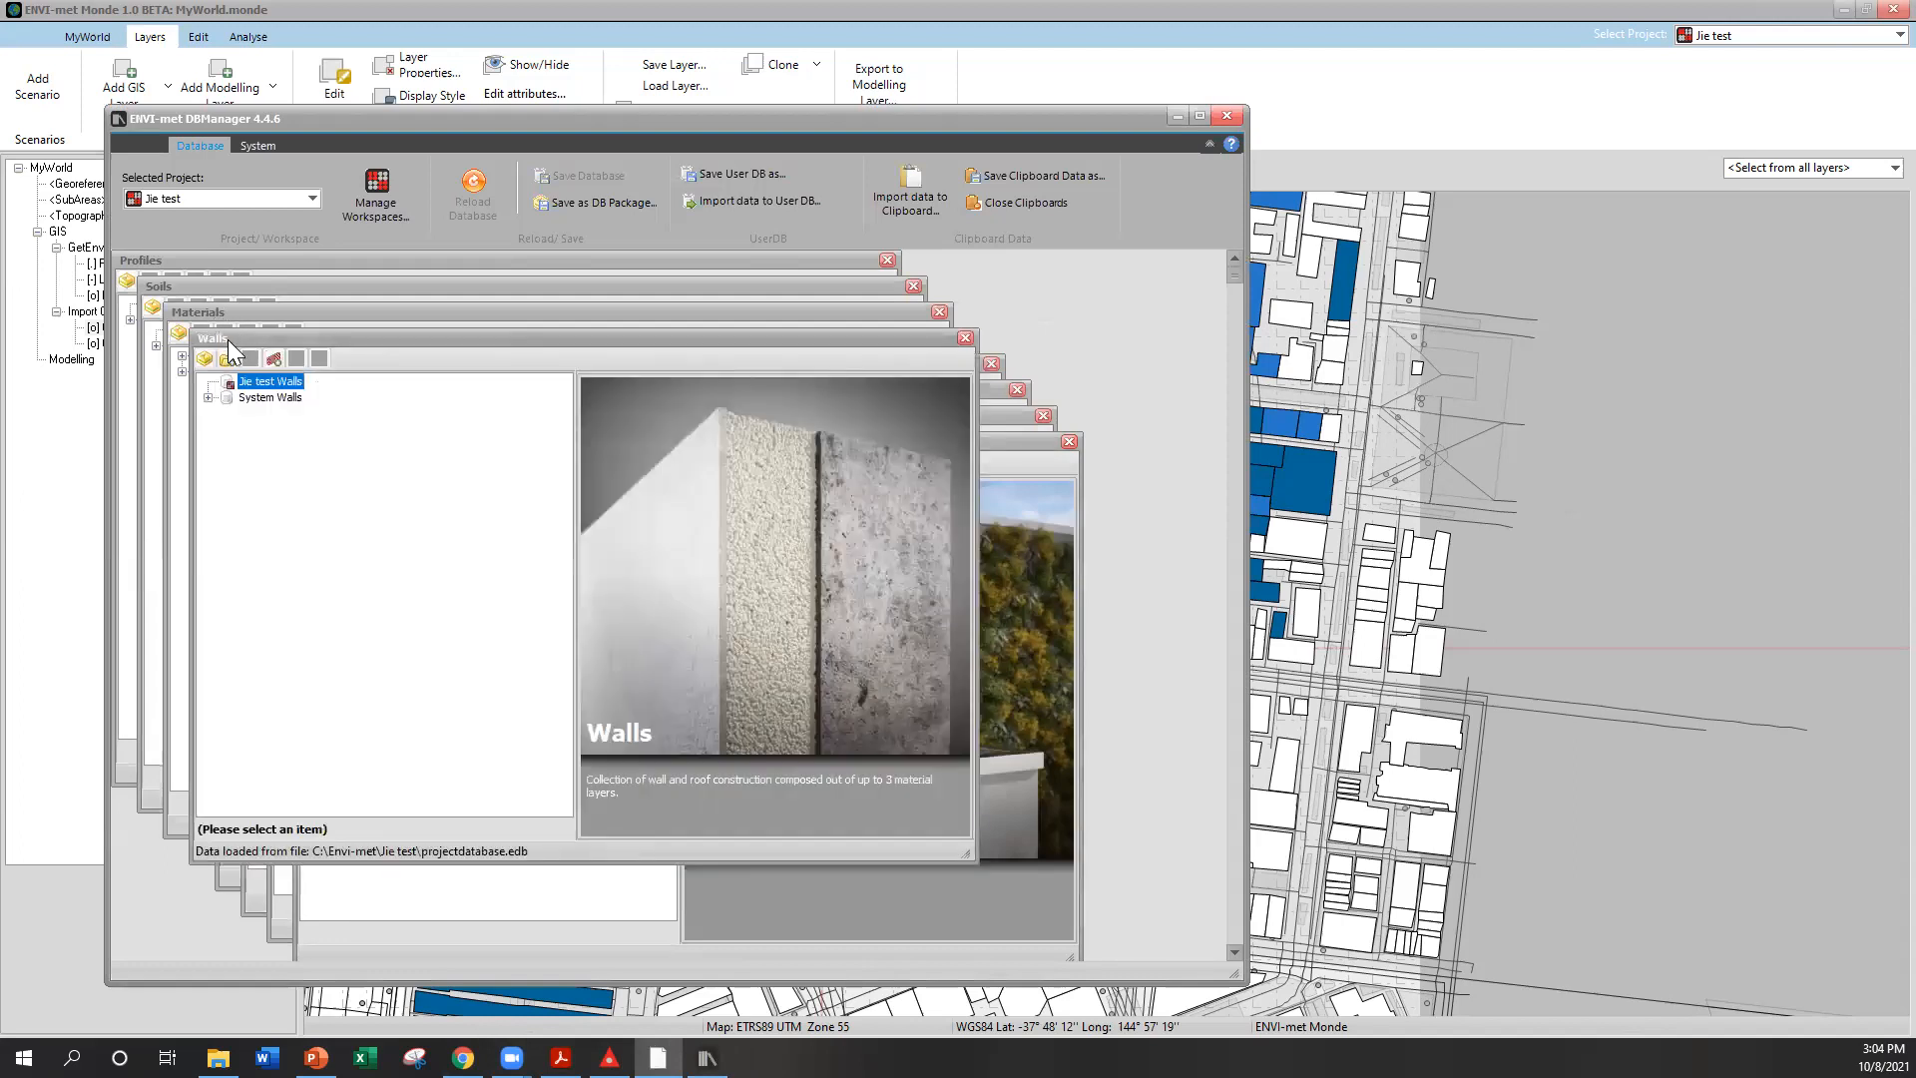
click(208, 397)
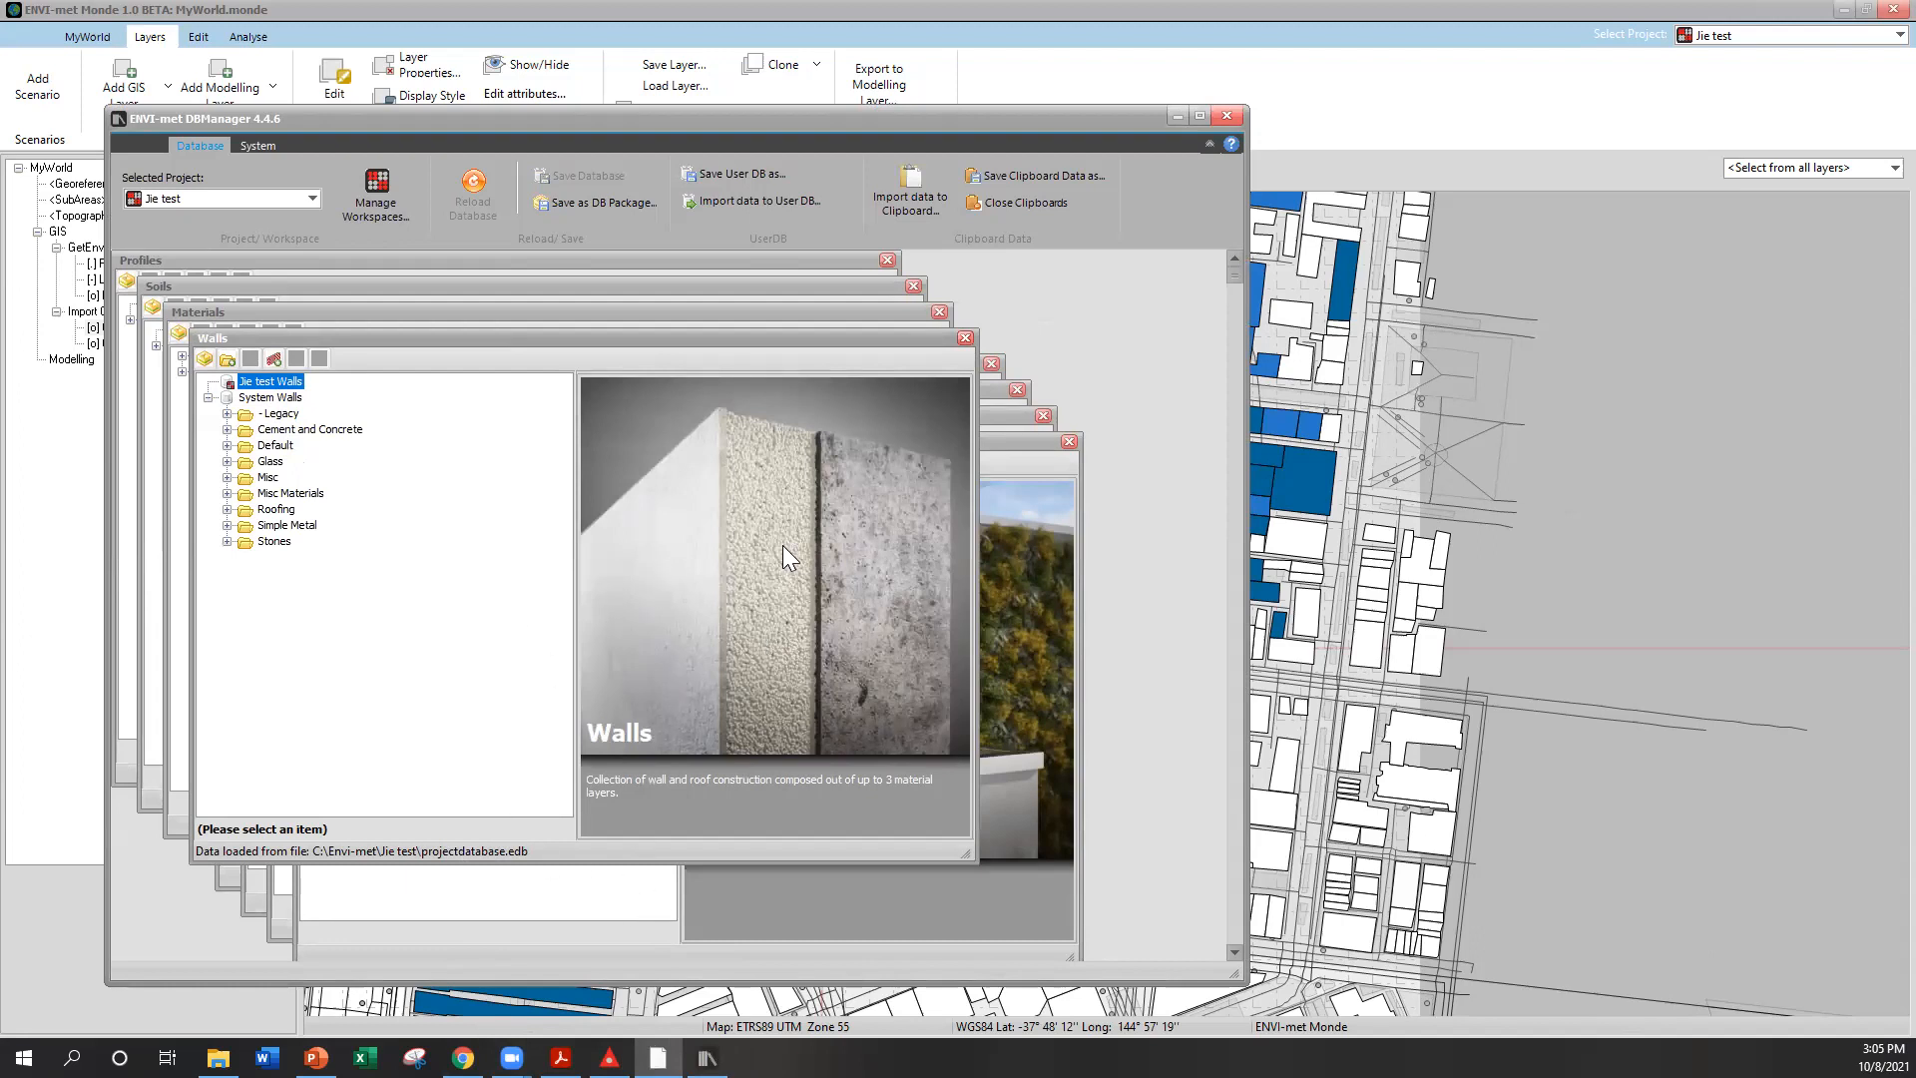
click(224, 428)
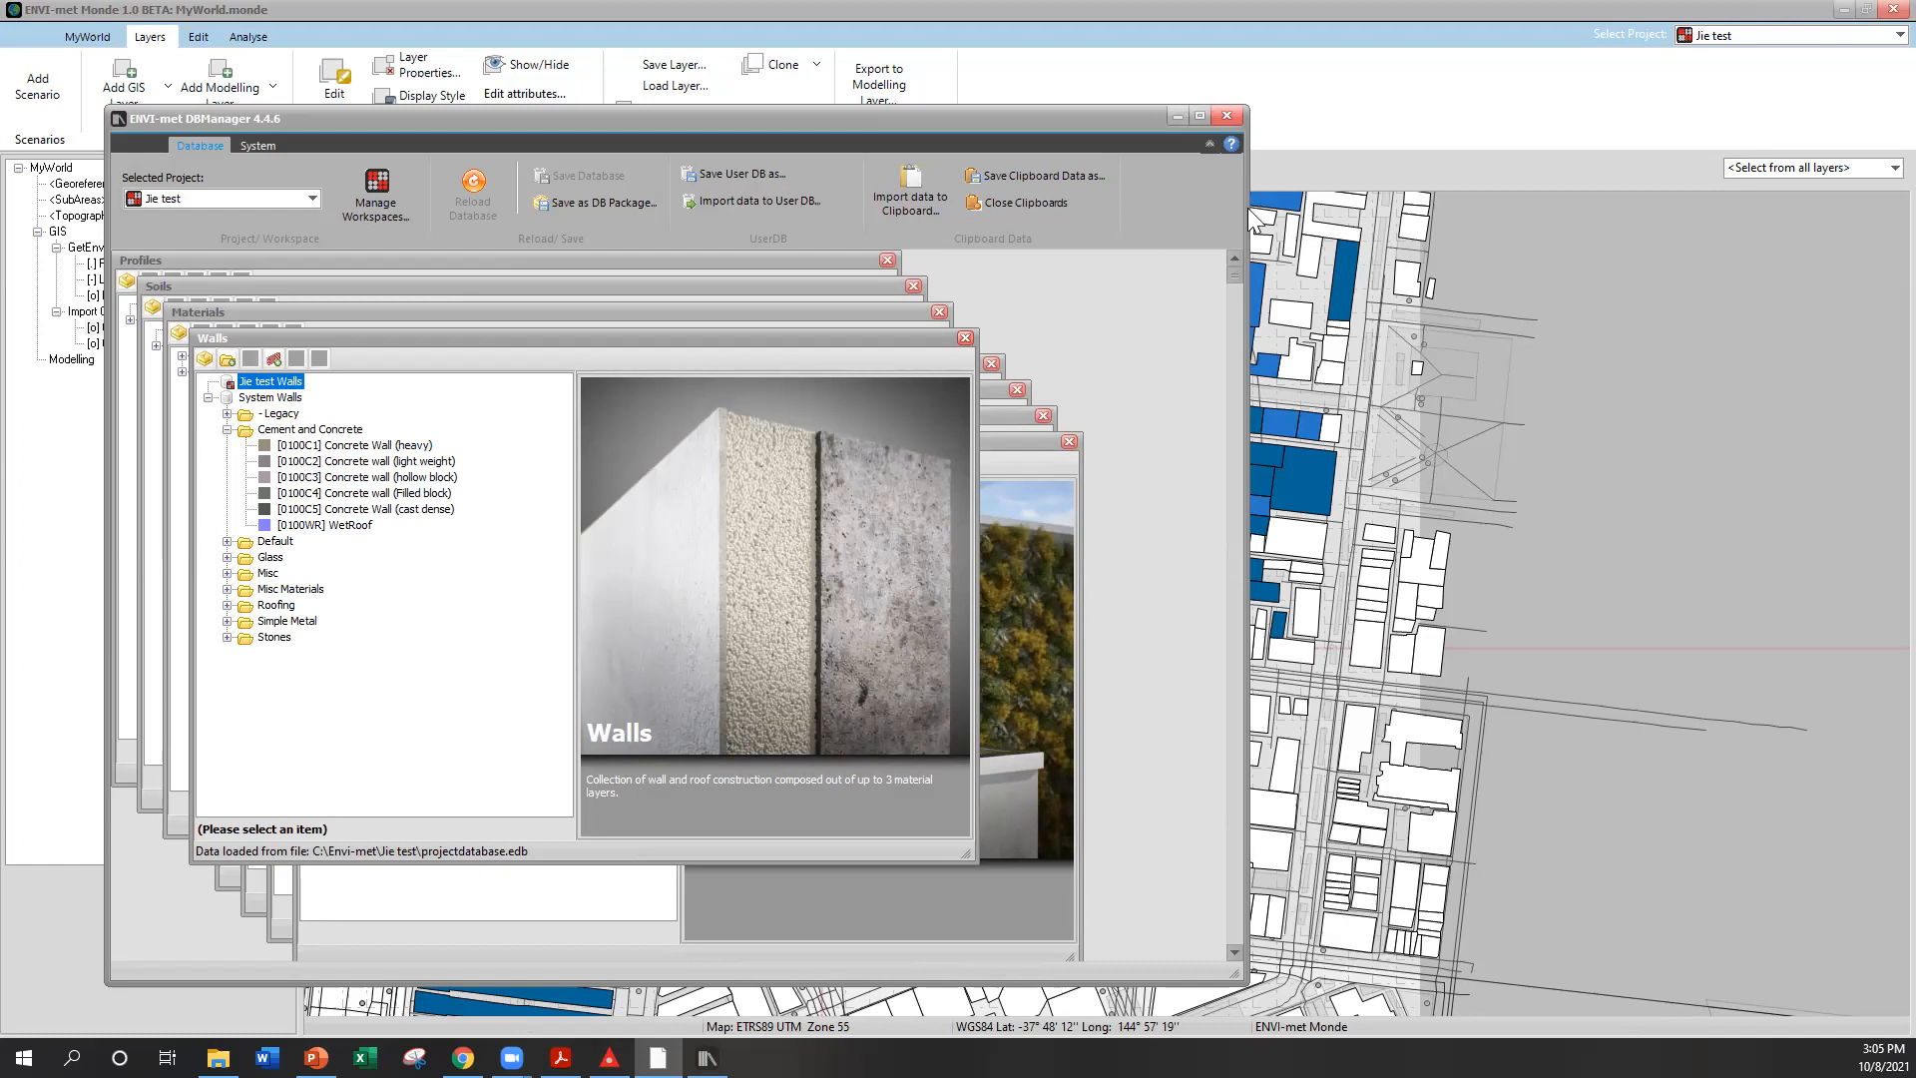
Switch back to Monde, assign the fixed Building Wall Material ID 0100C2 to all elements and apply it
click(1615, 458)
click(793, 804)
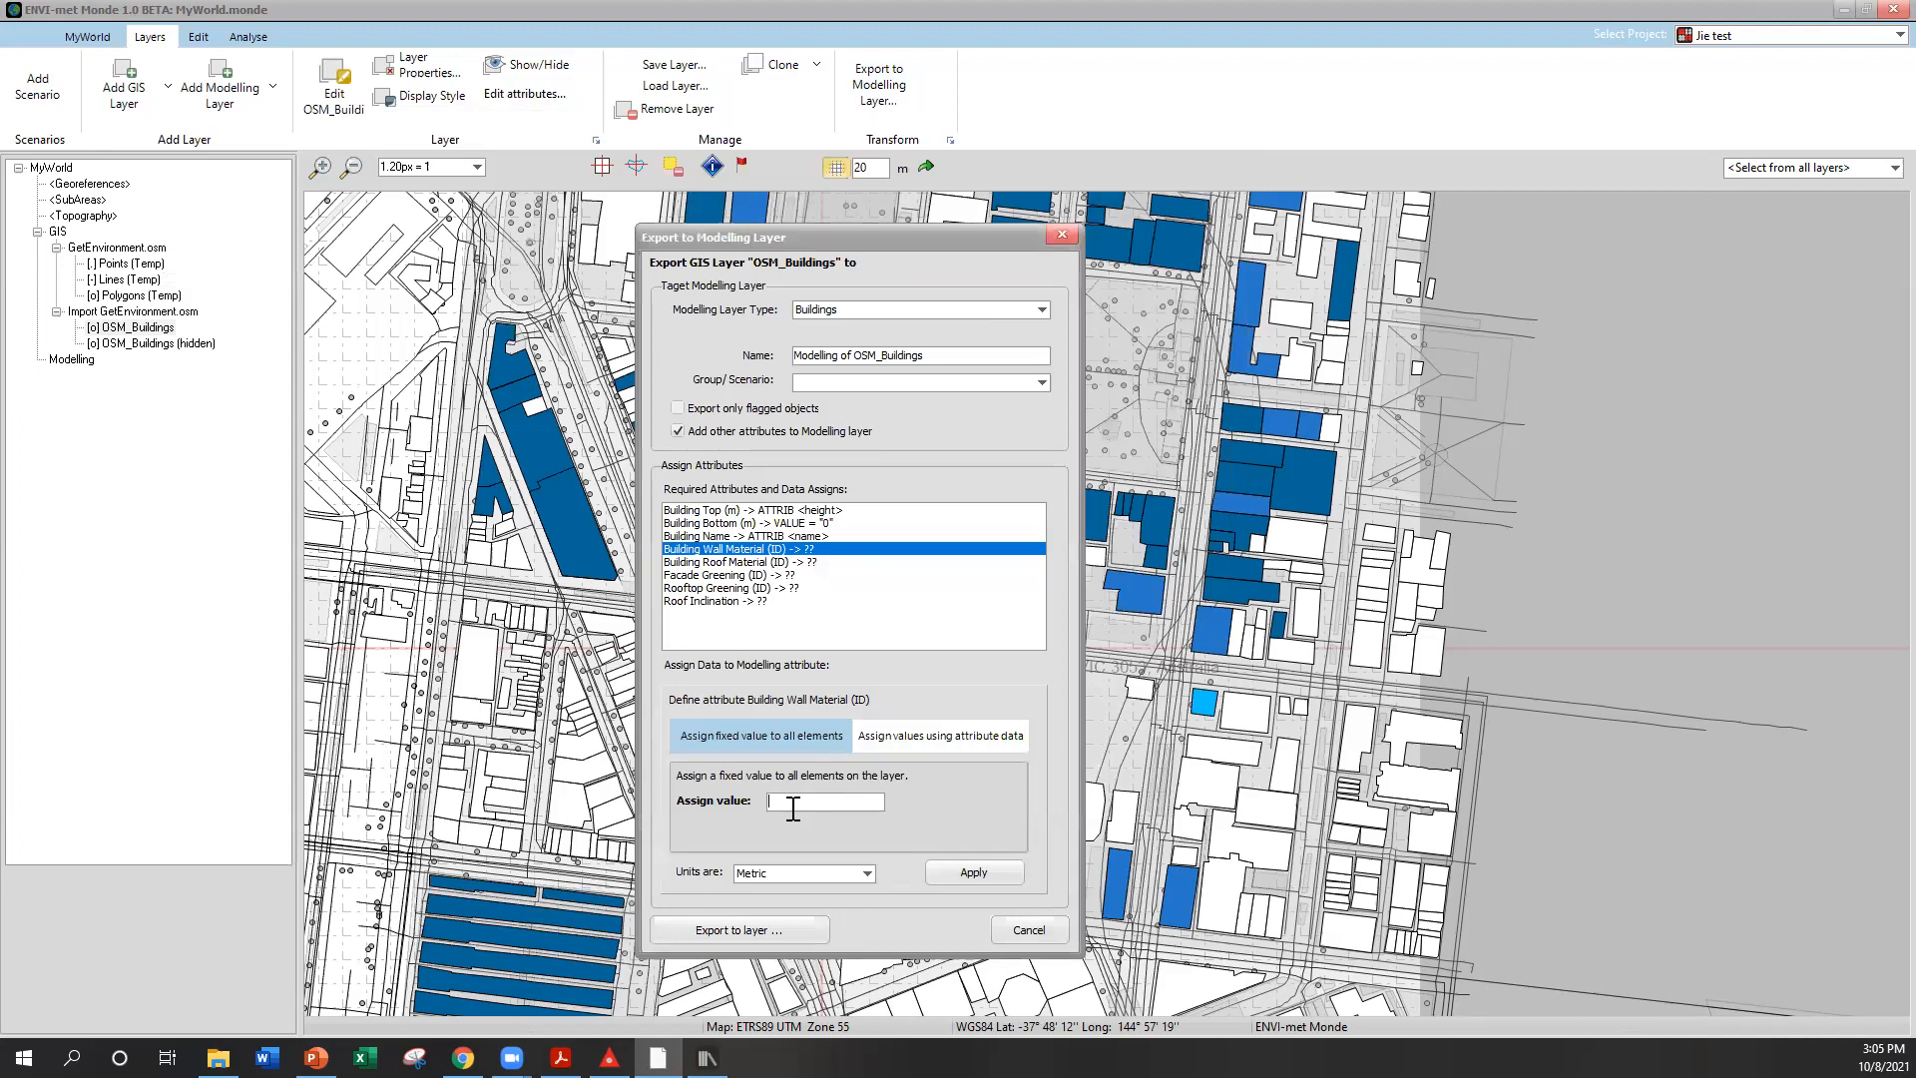
text(100C2)
click(944, 868)
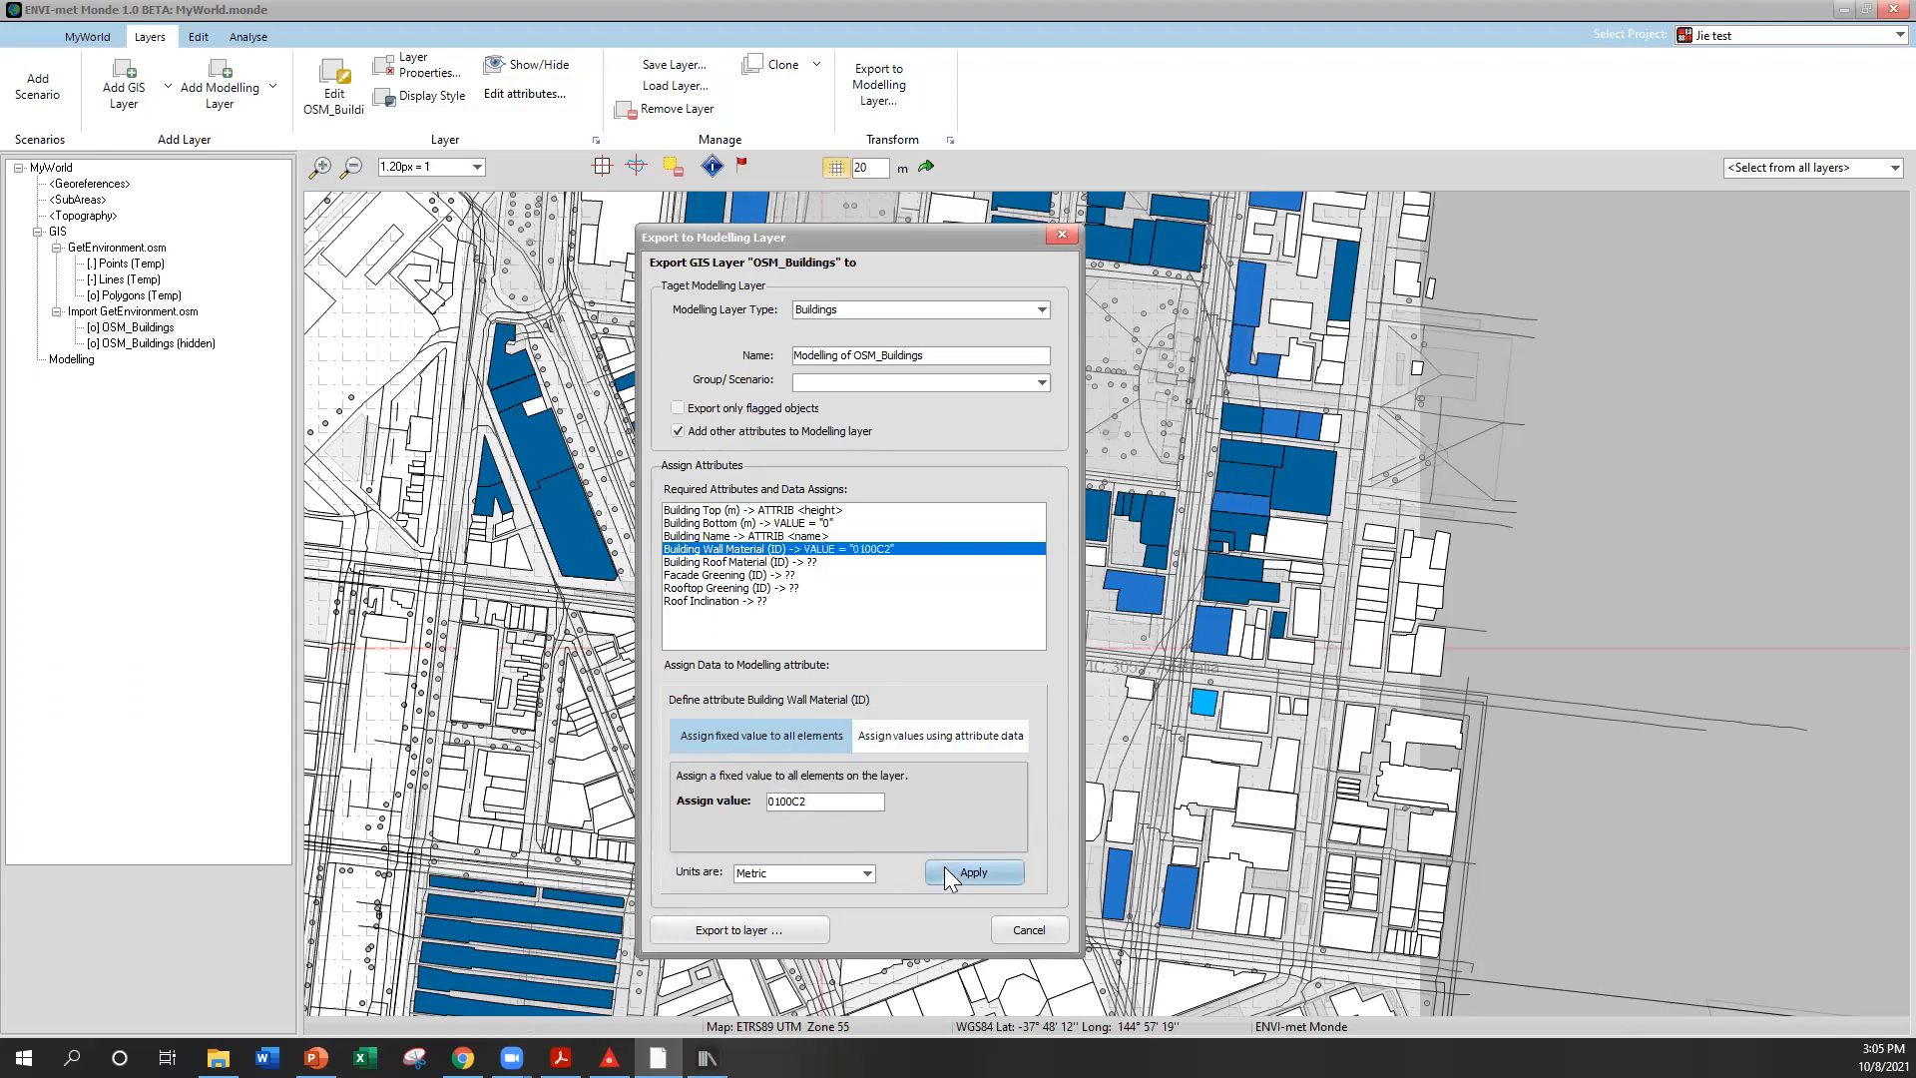
Assign the fixed Building Roof Material ID 0100C2 to all elements, apply it and export the buildings to the modelling layer
click(736, 563)
drag(844, 801, 671, 787)
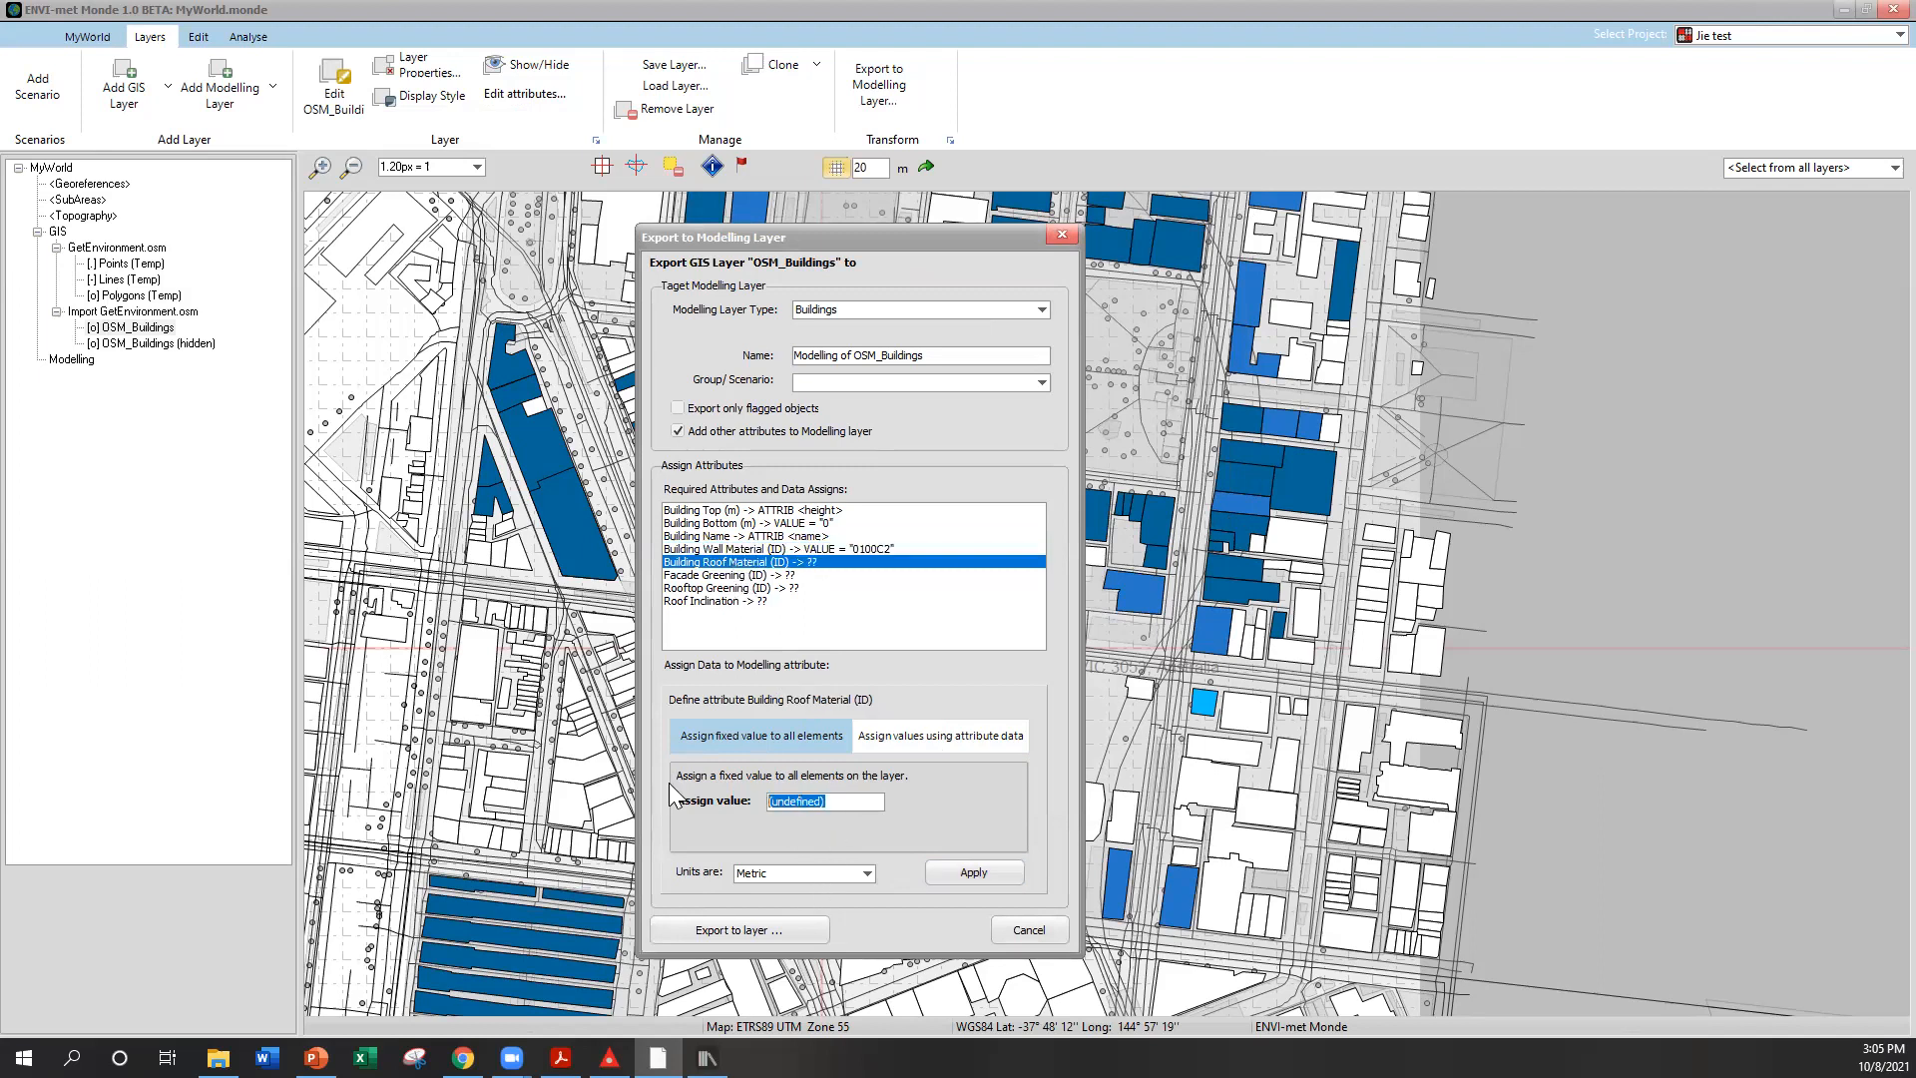
text(0100C2)
click(966, 871)
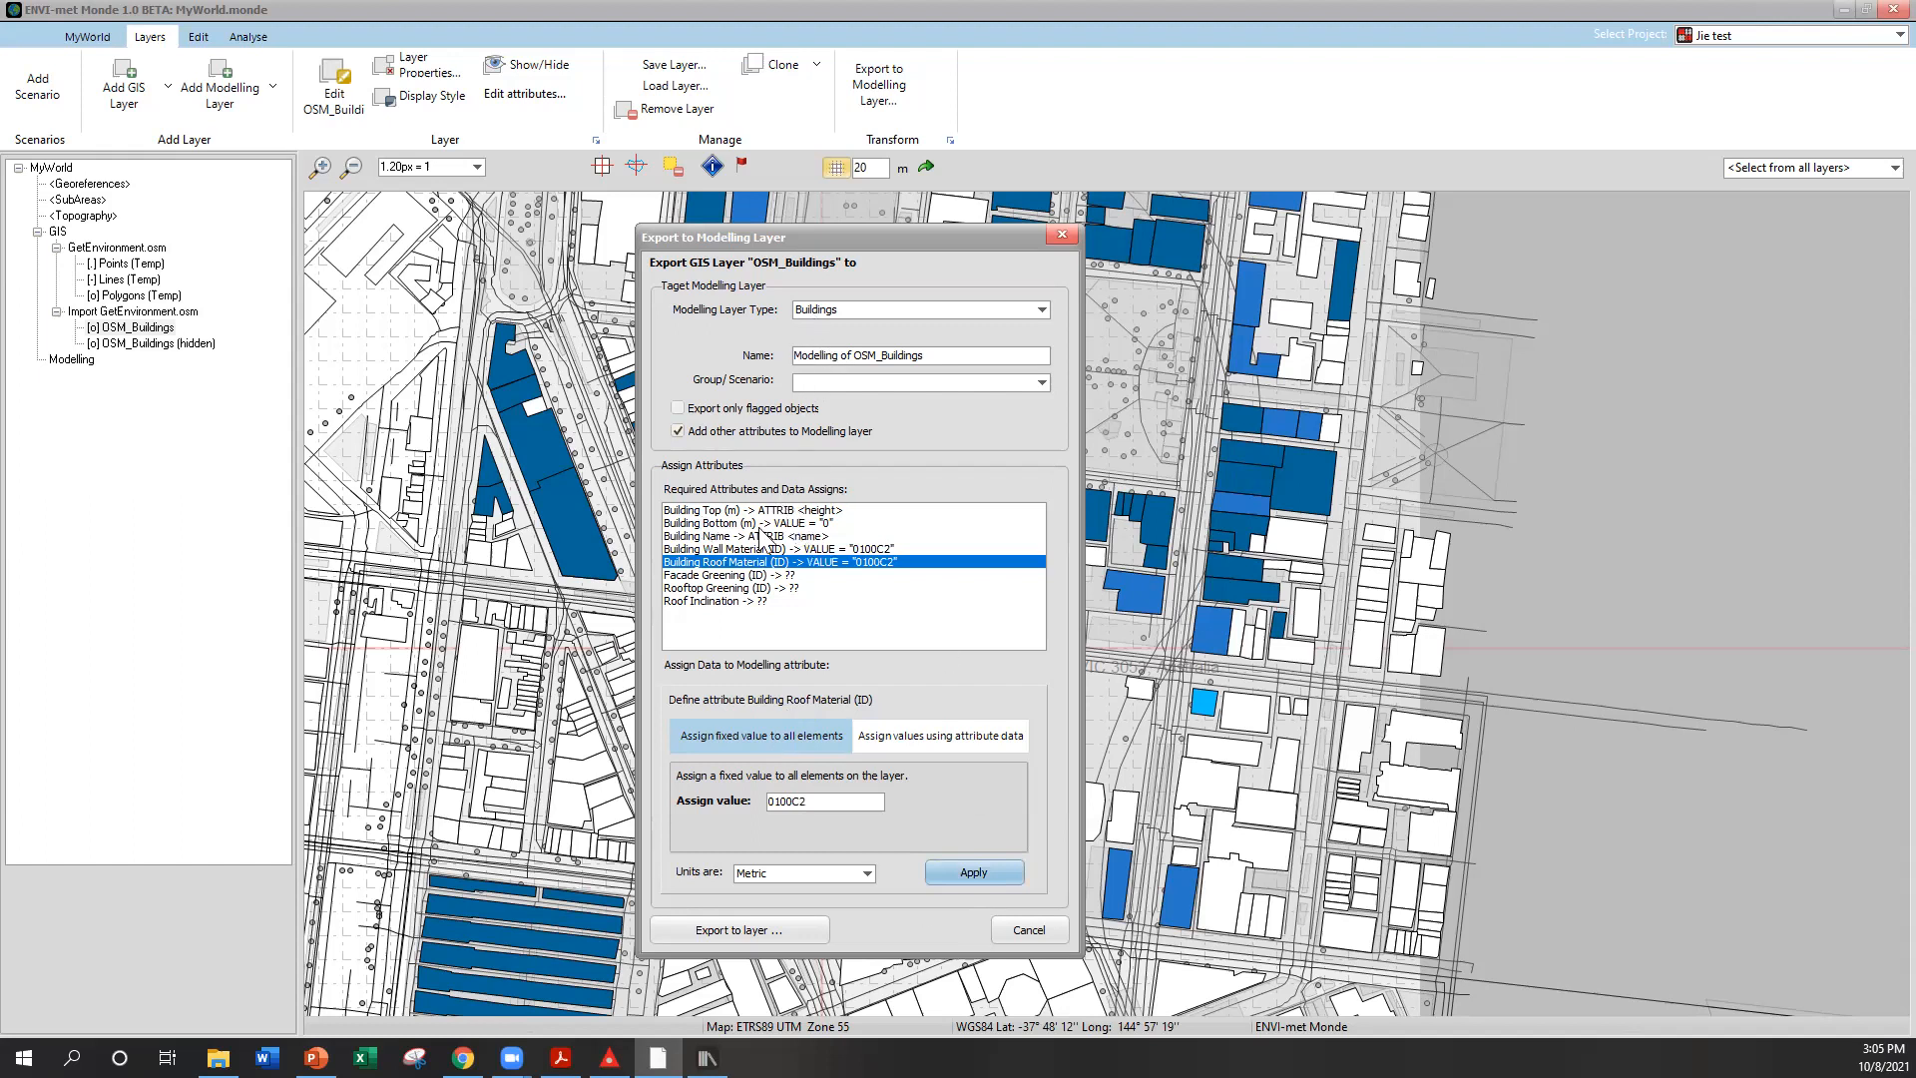
click(730, 932)
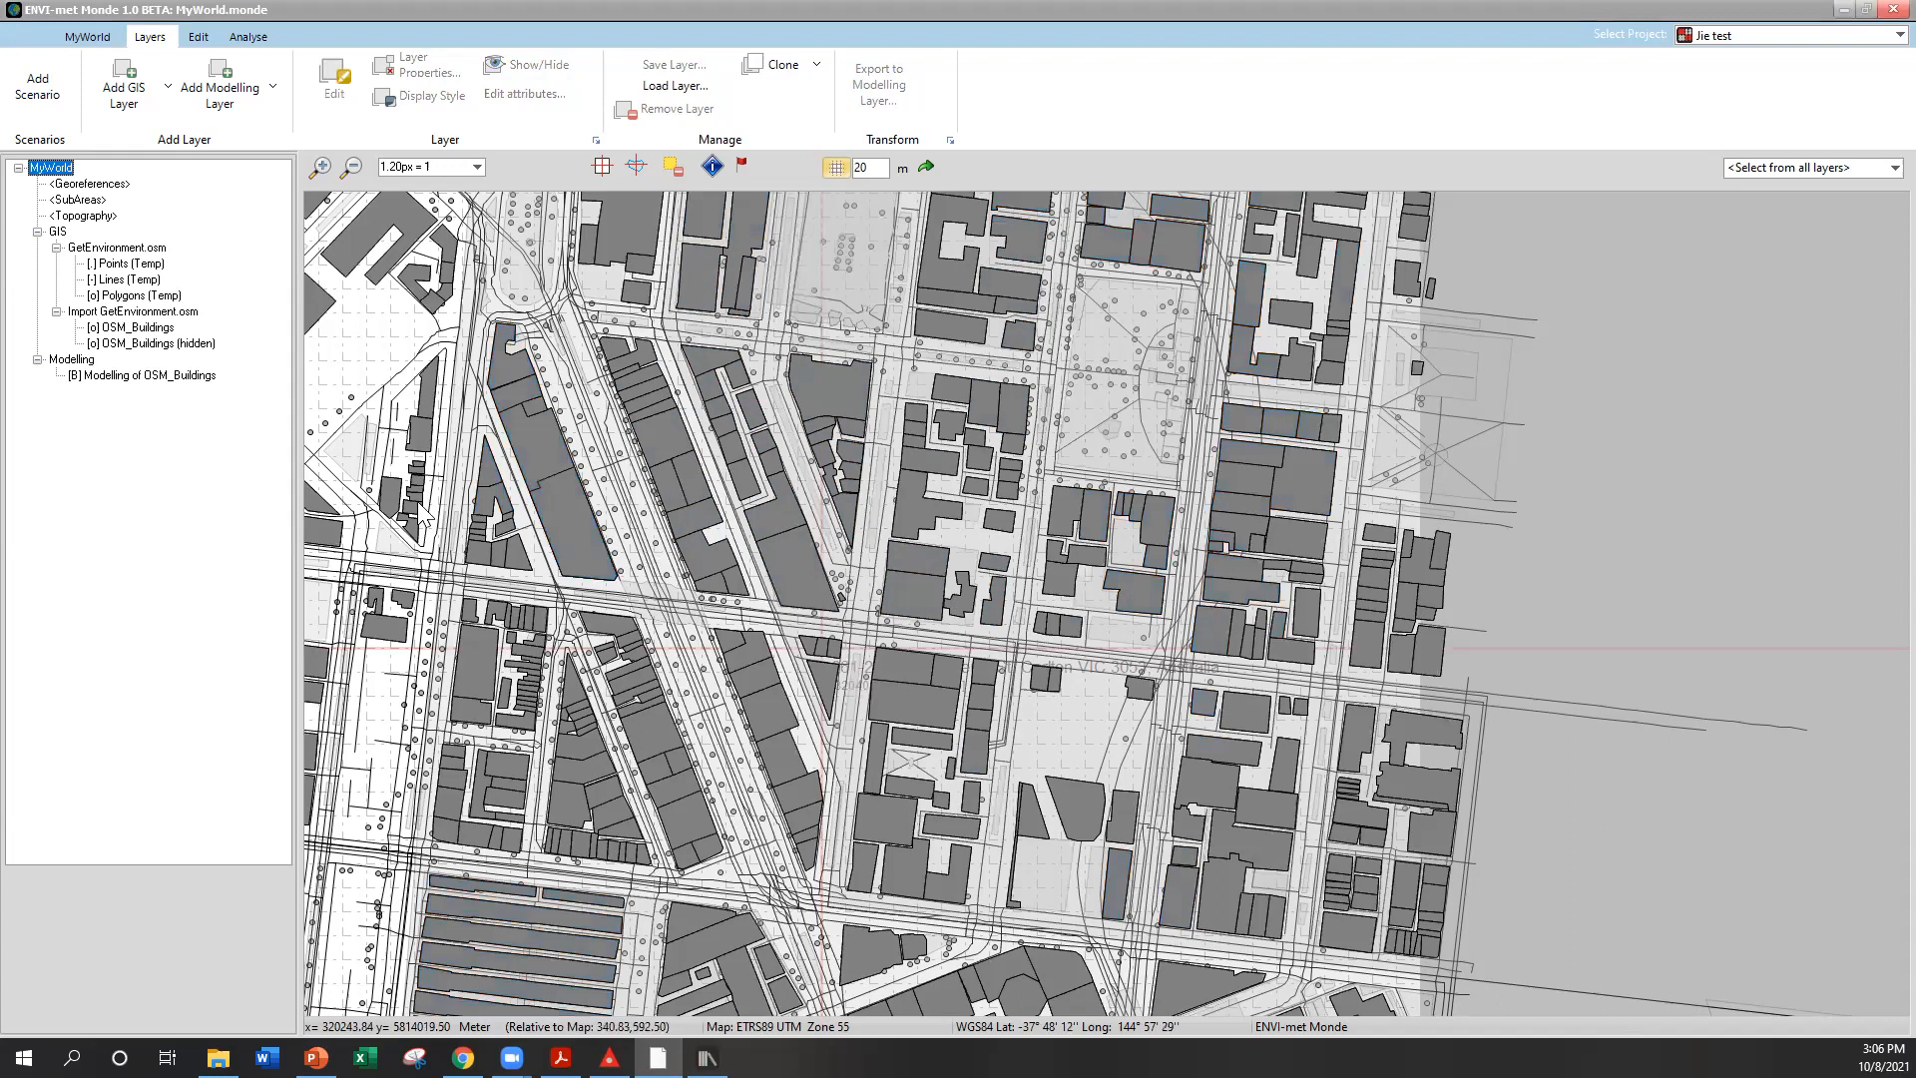
click(108, 377)
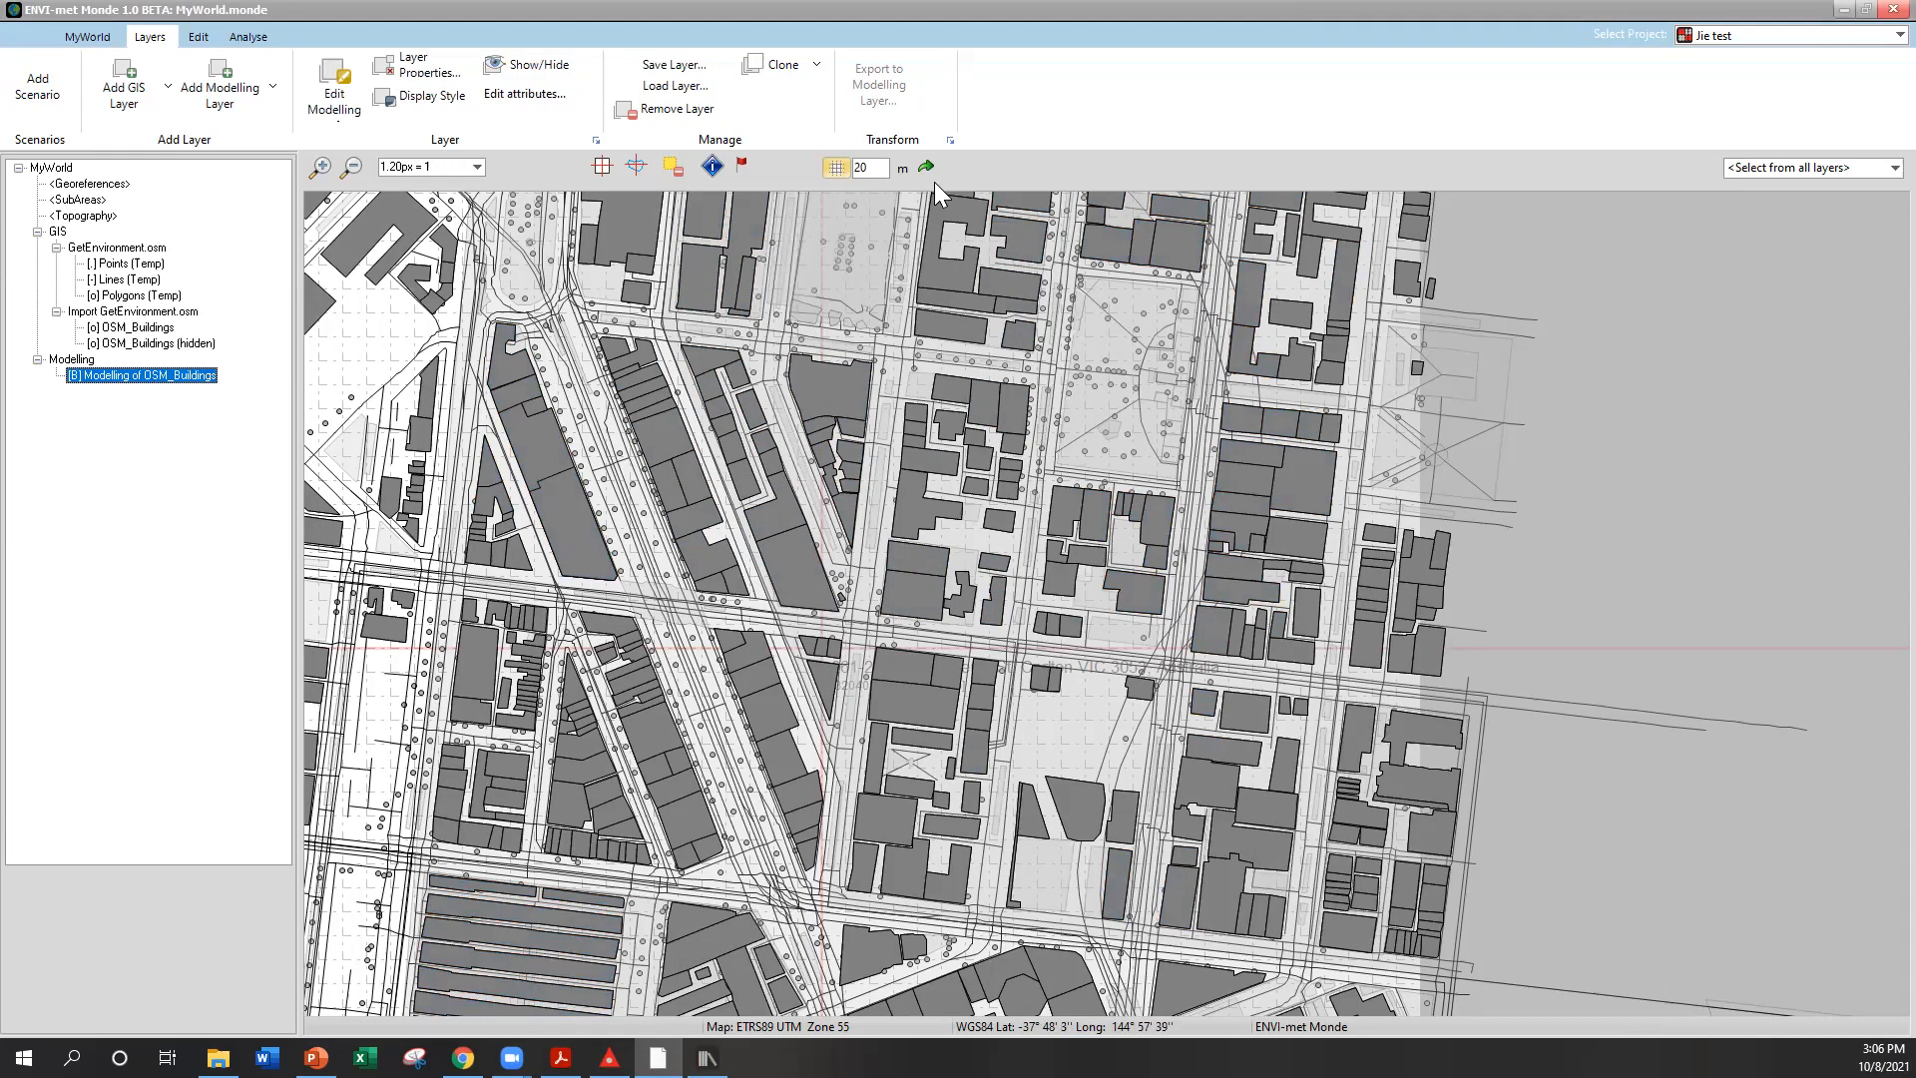
click(936, 38)
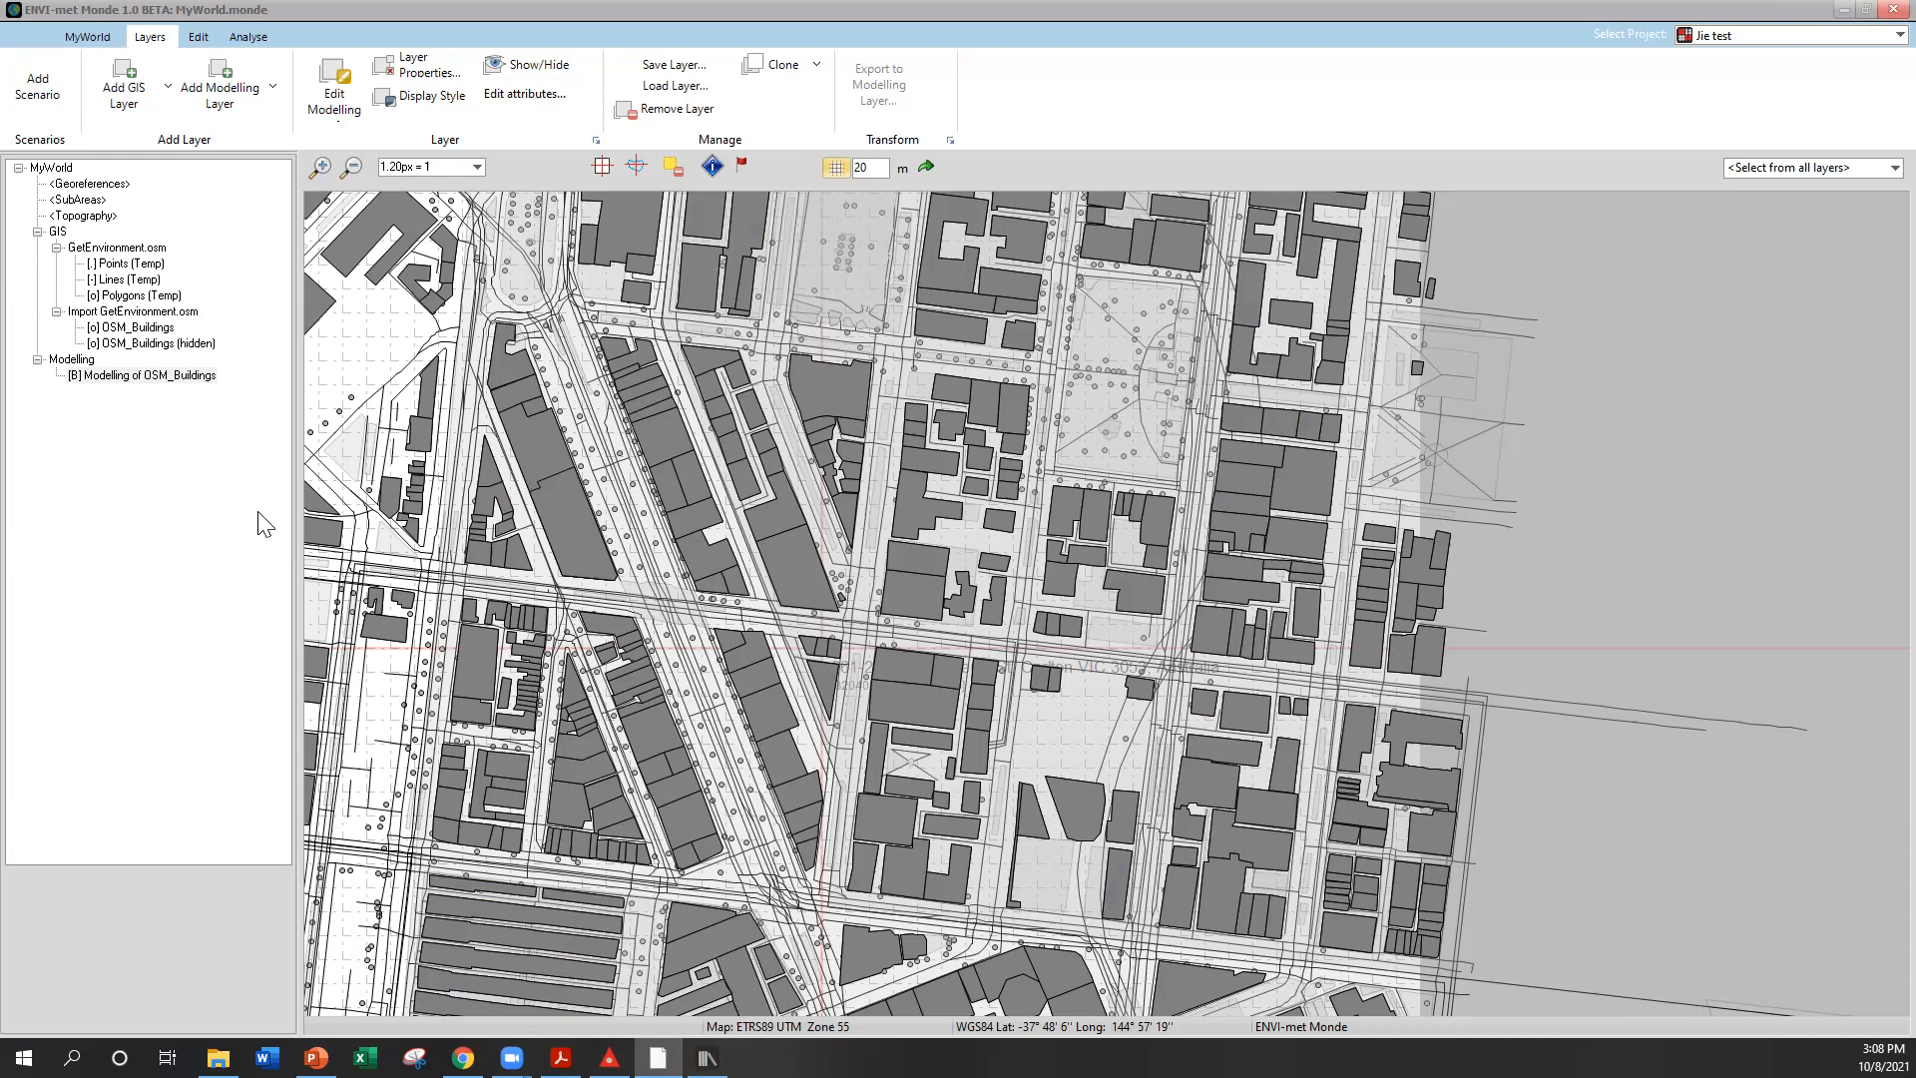
click(193, 539)
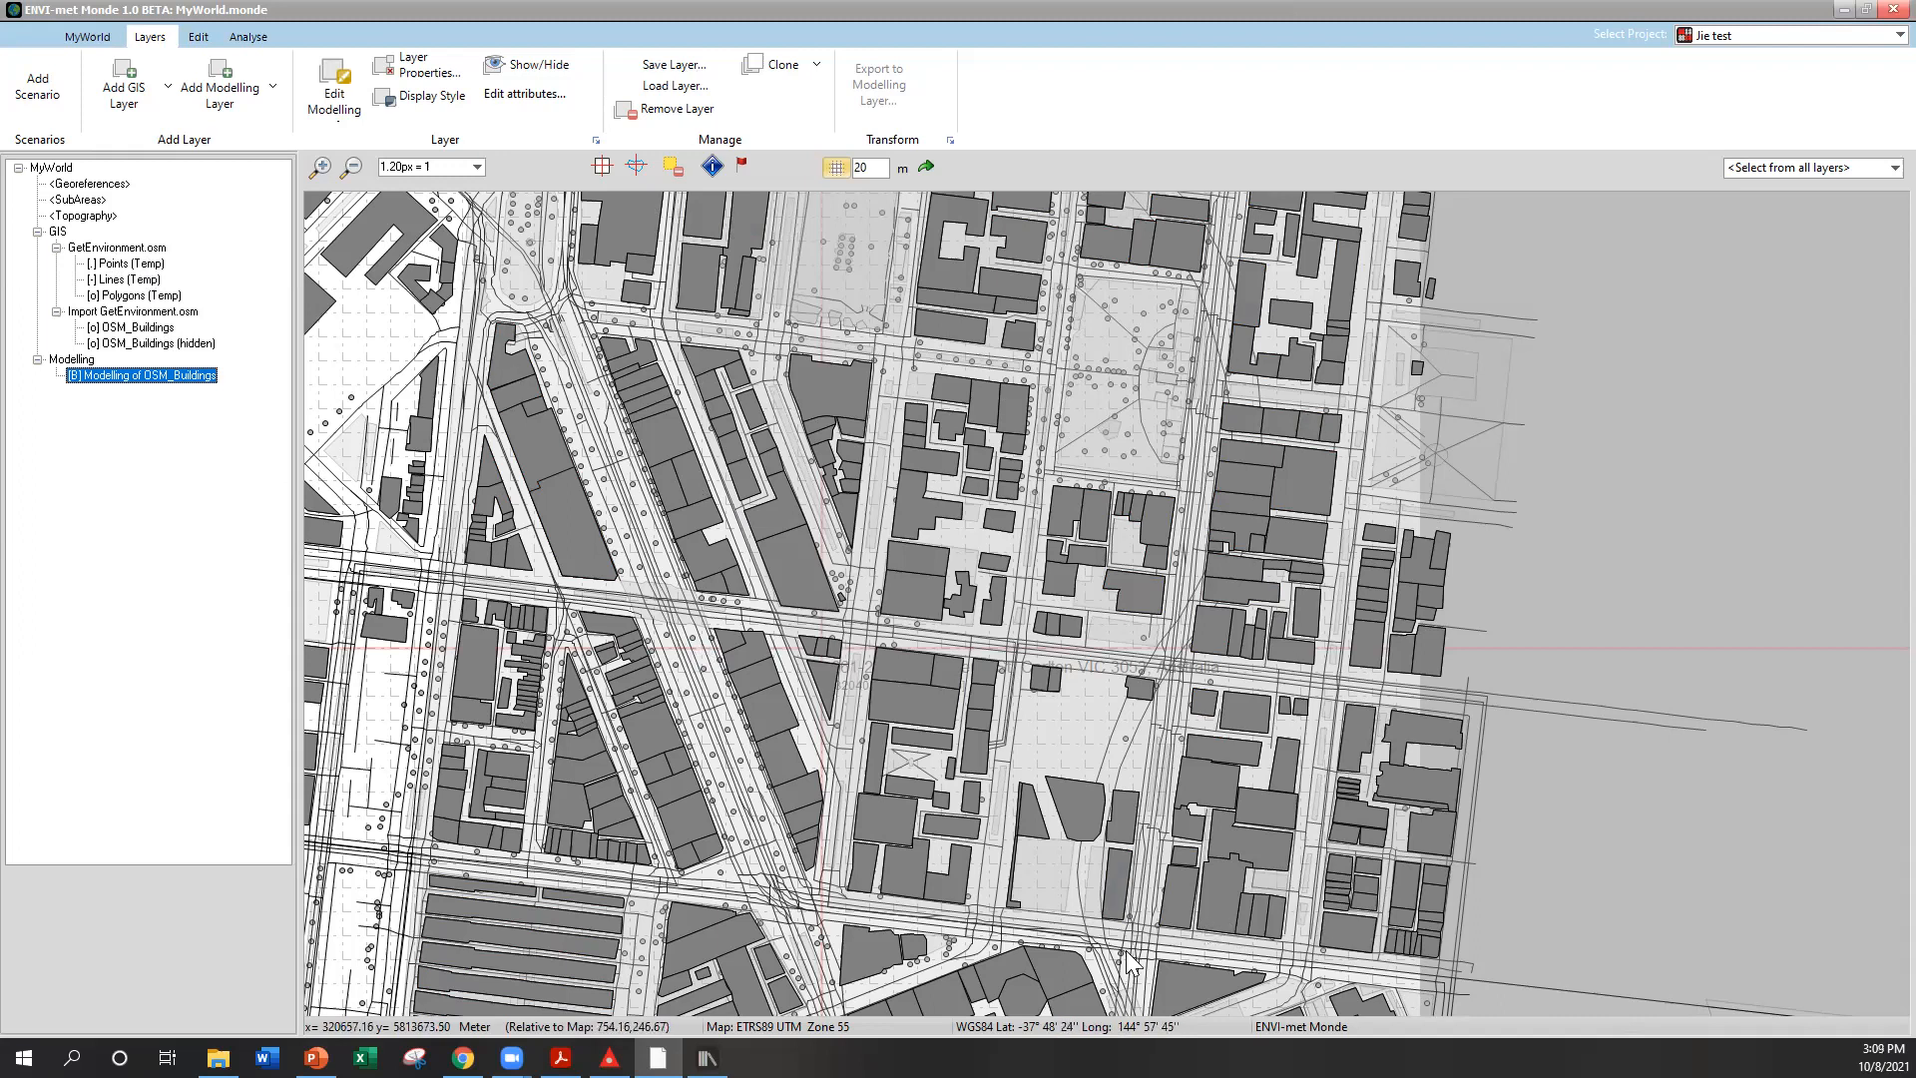
Add a sub-area named New Area, about 621 x 532 m, over the central building blocks and finish editing the SubAreas layer
click(79, 201)
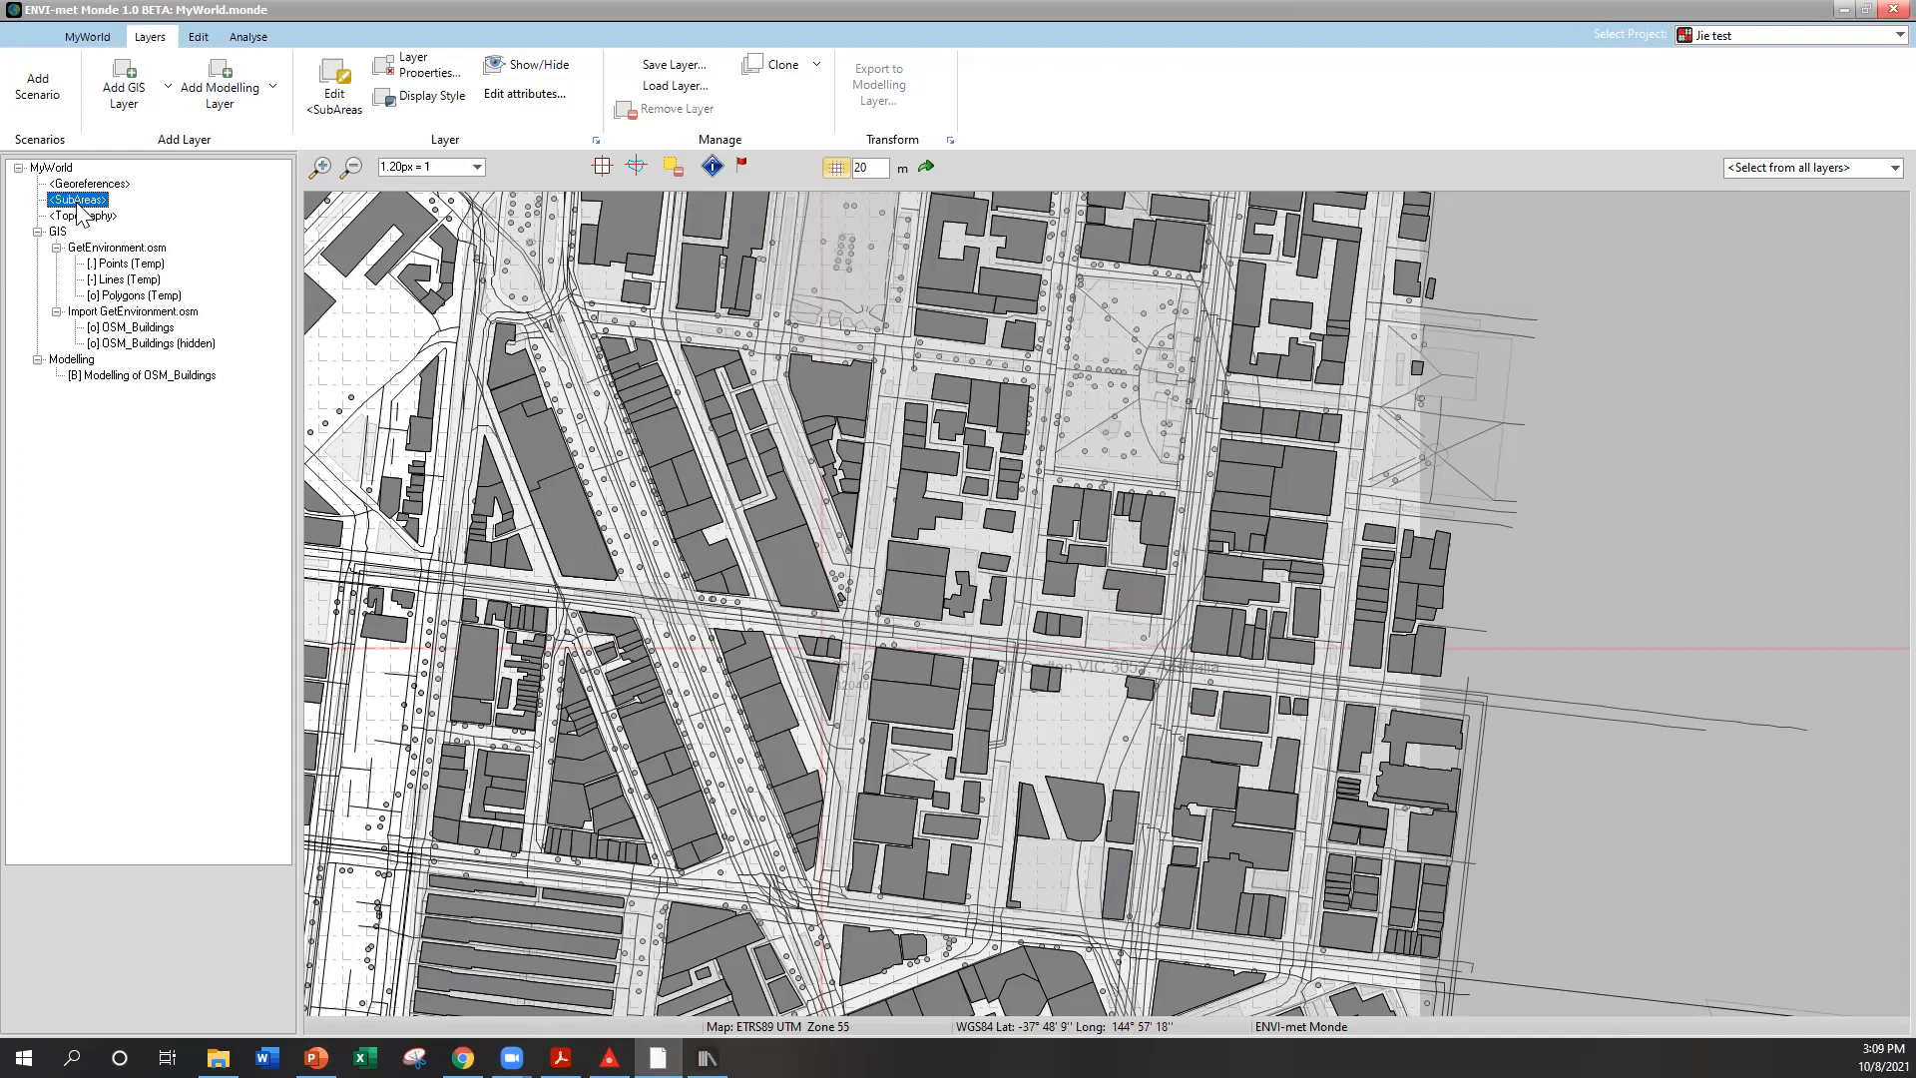
click(333, 94)
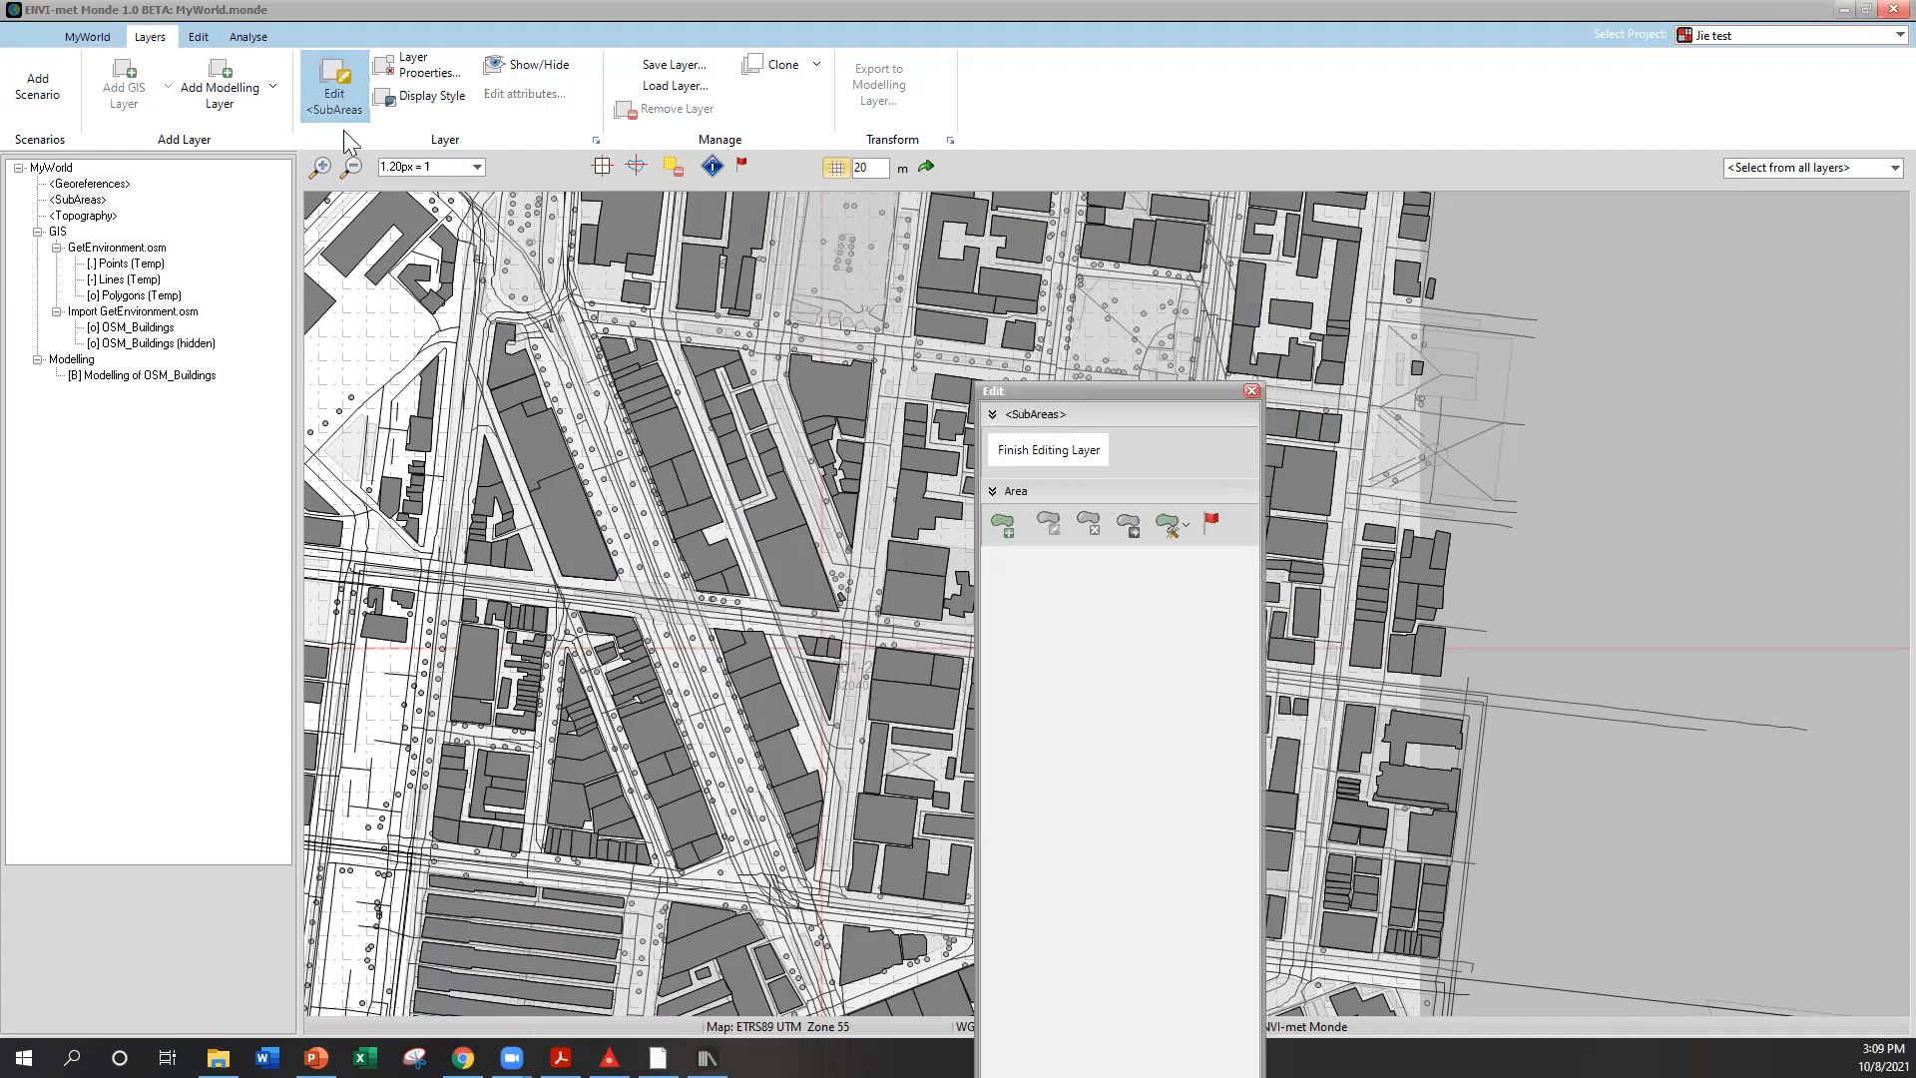
drag(1054, 399, 1554, 286)
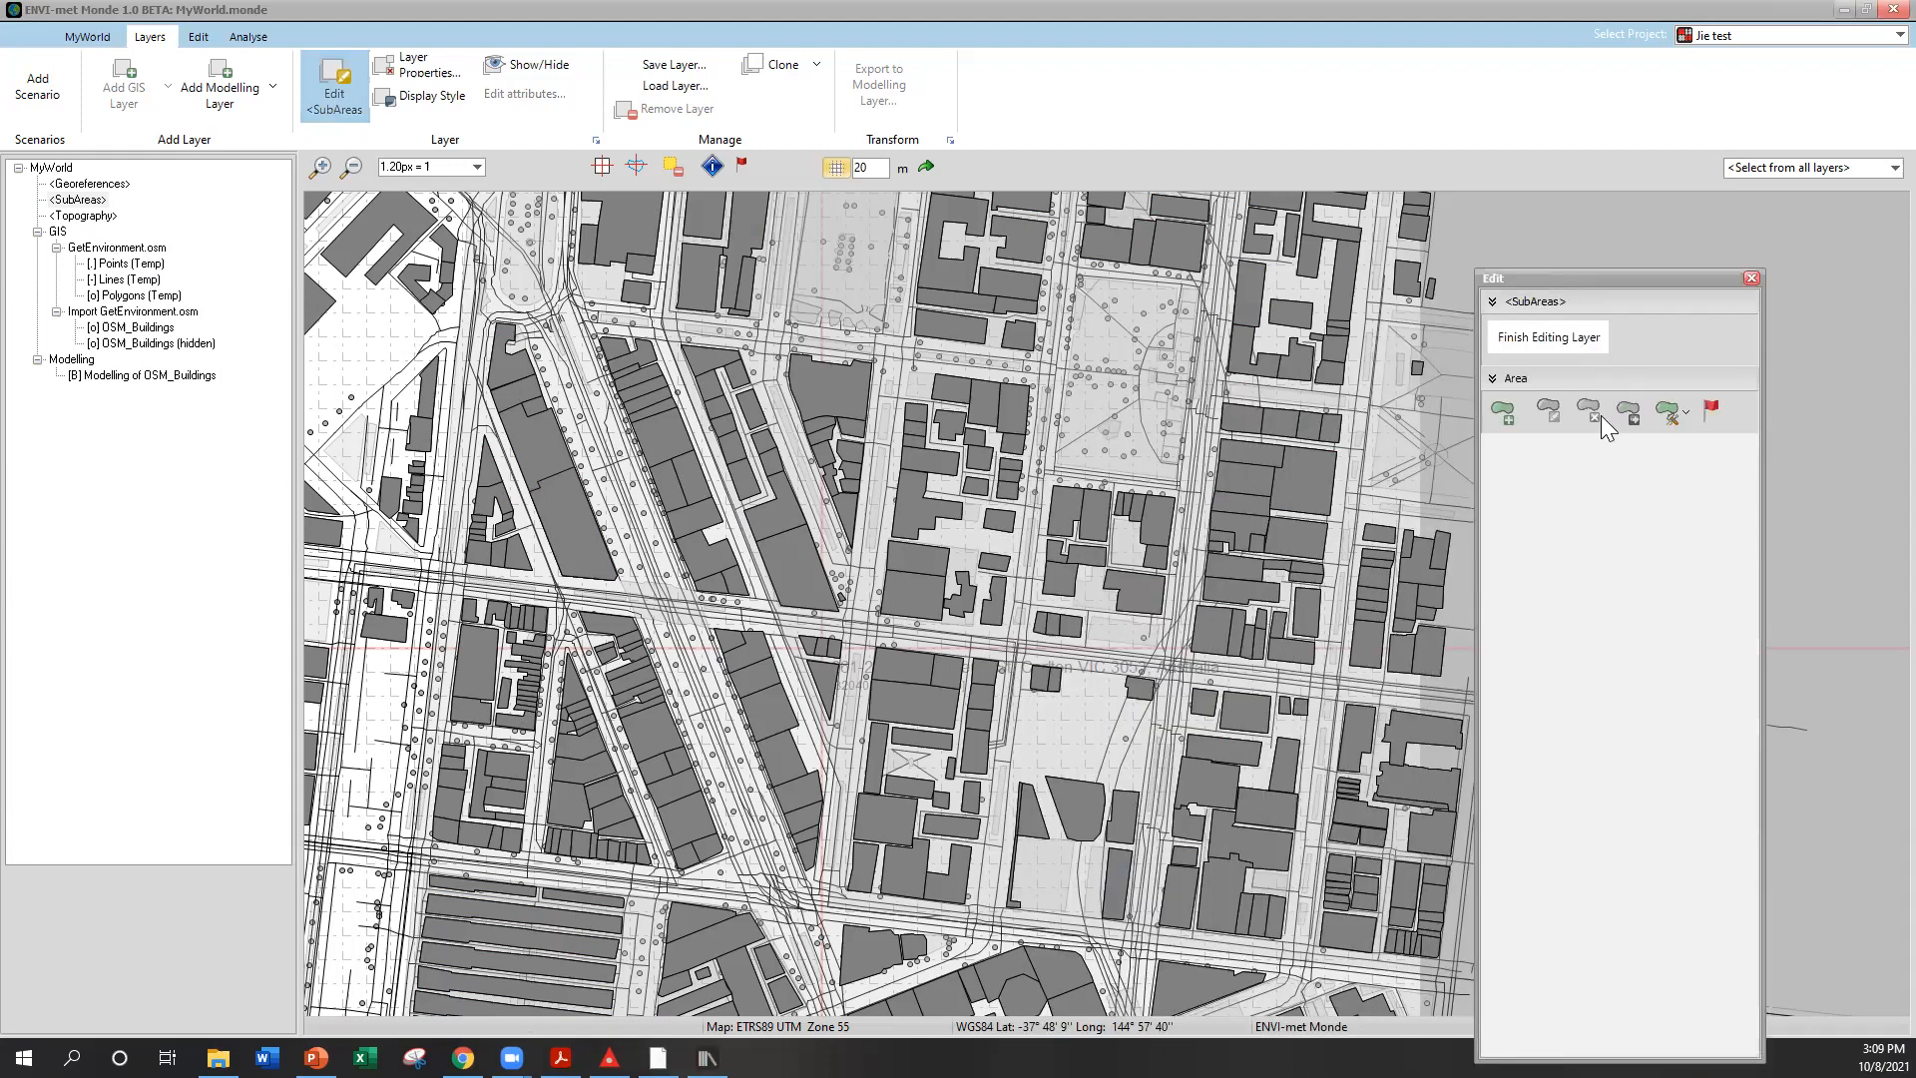
click(1505, 411)
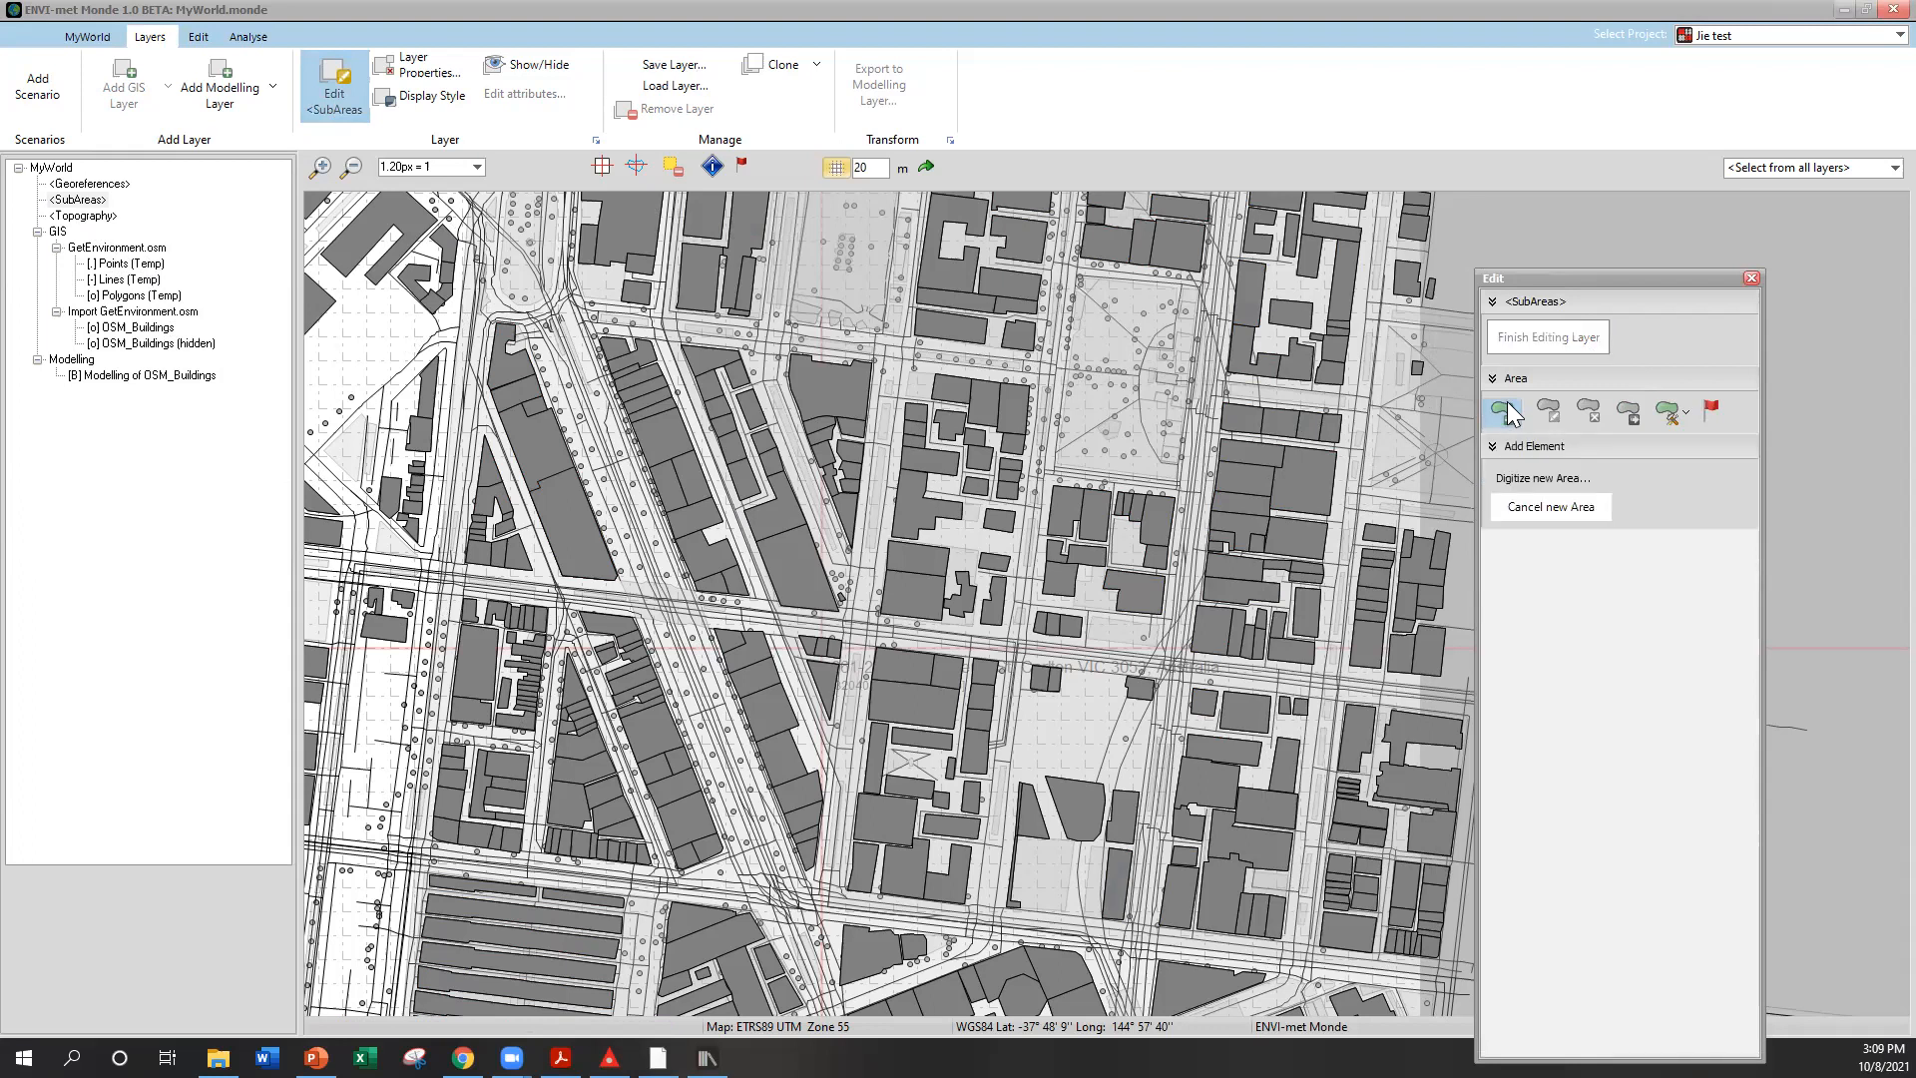
click(464, 297)
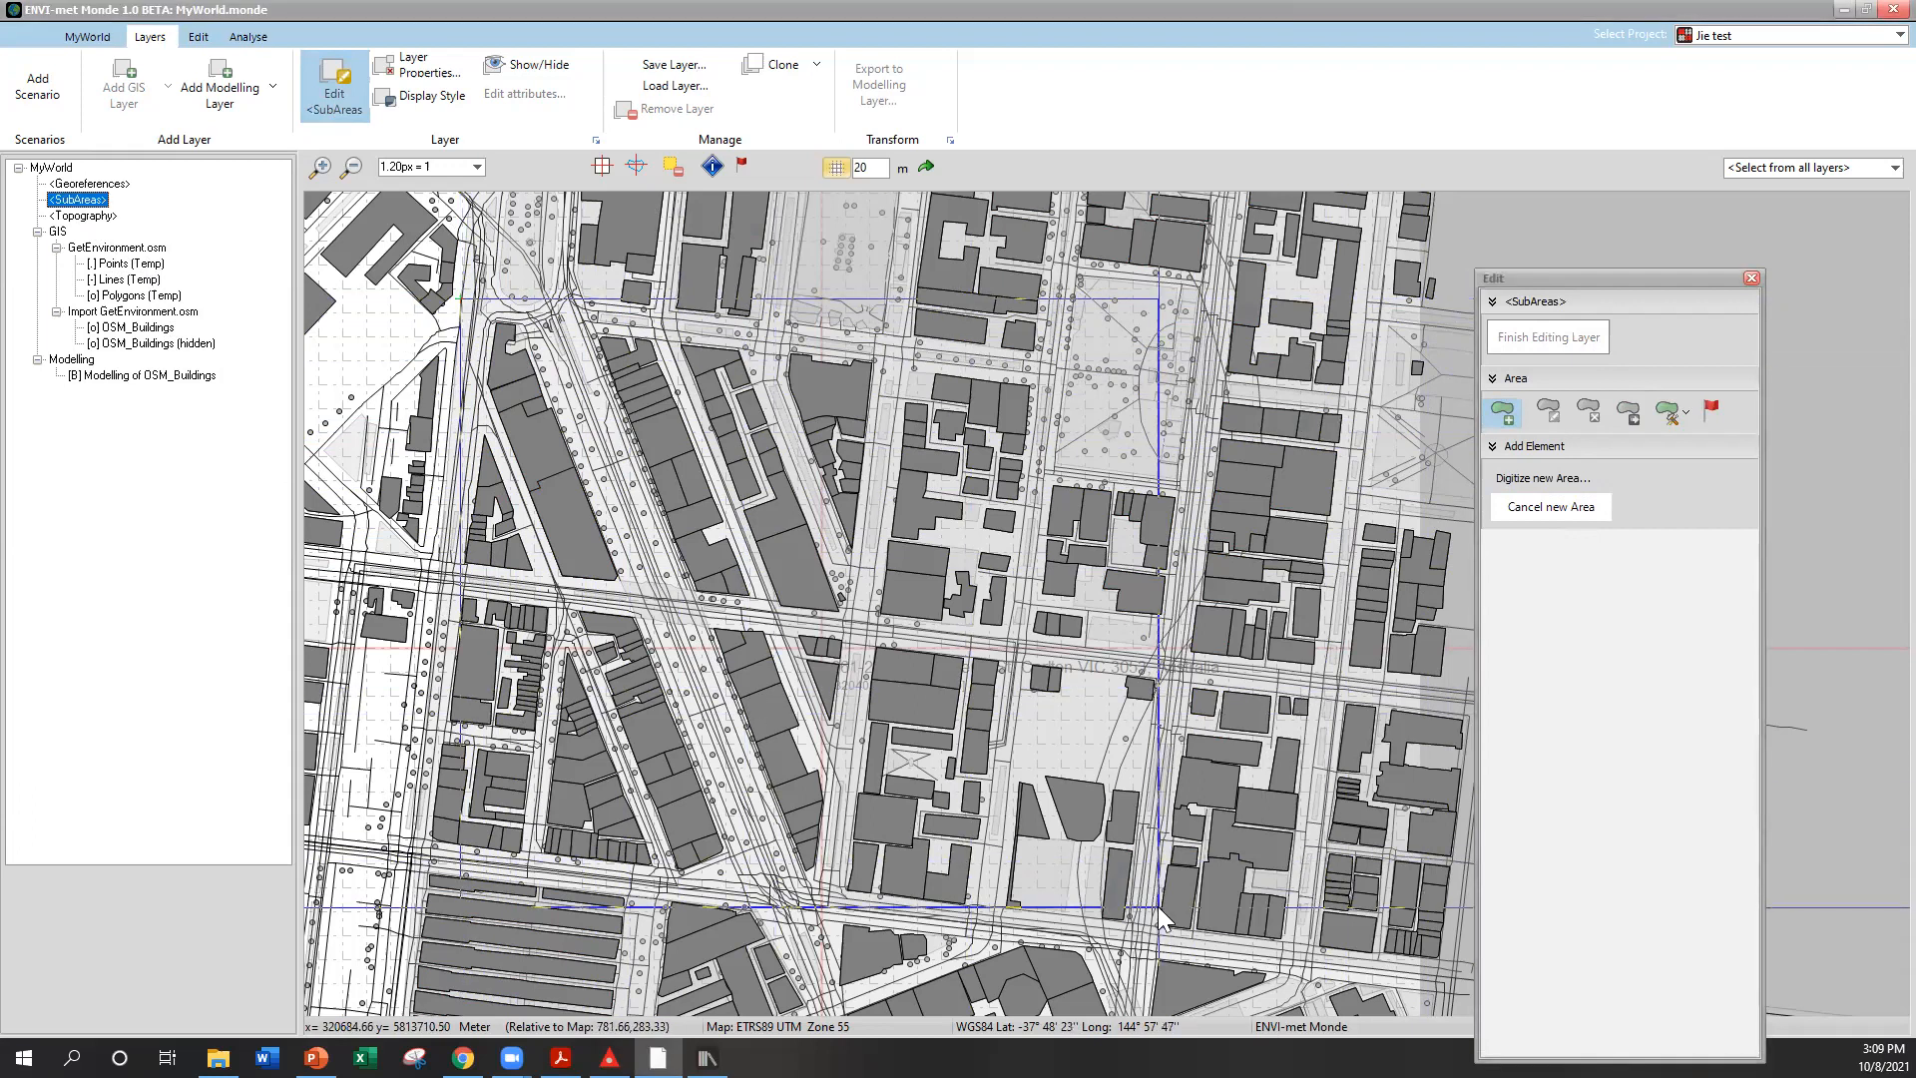
click(1204, 935)
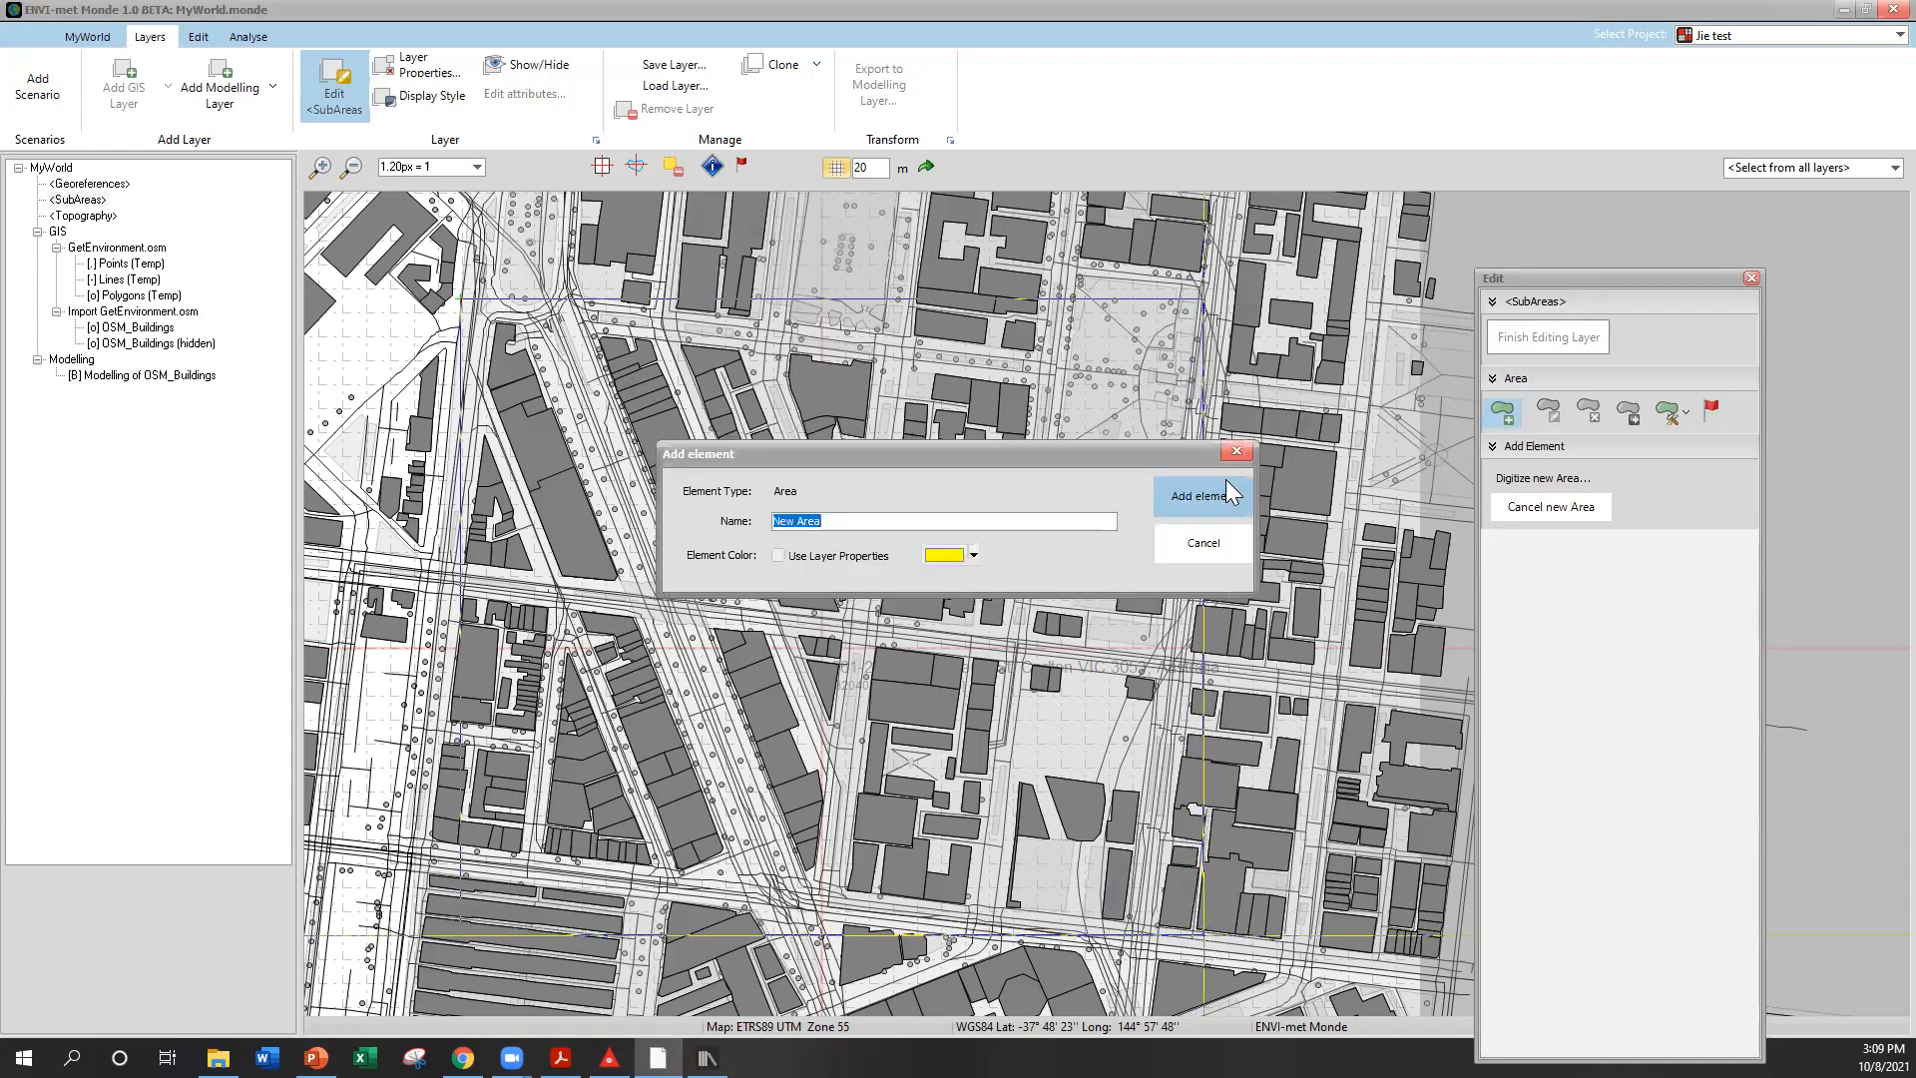
click(1210, 498)
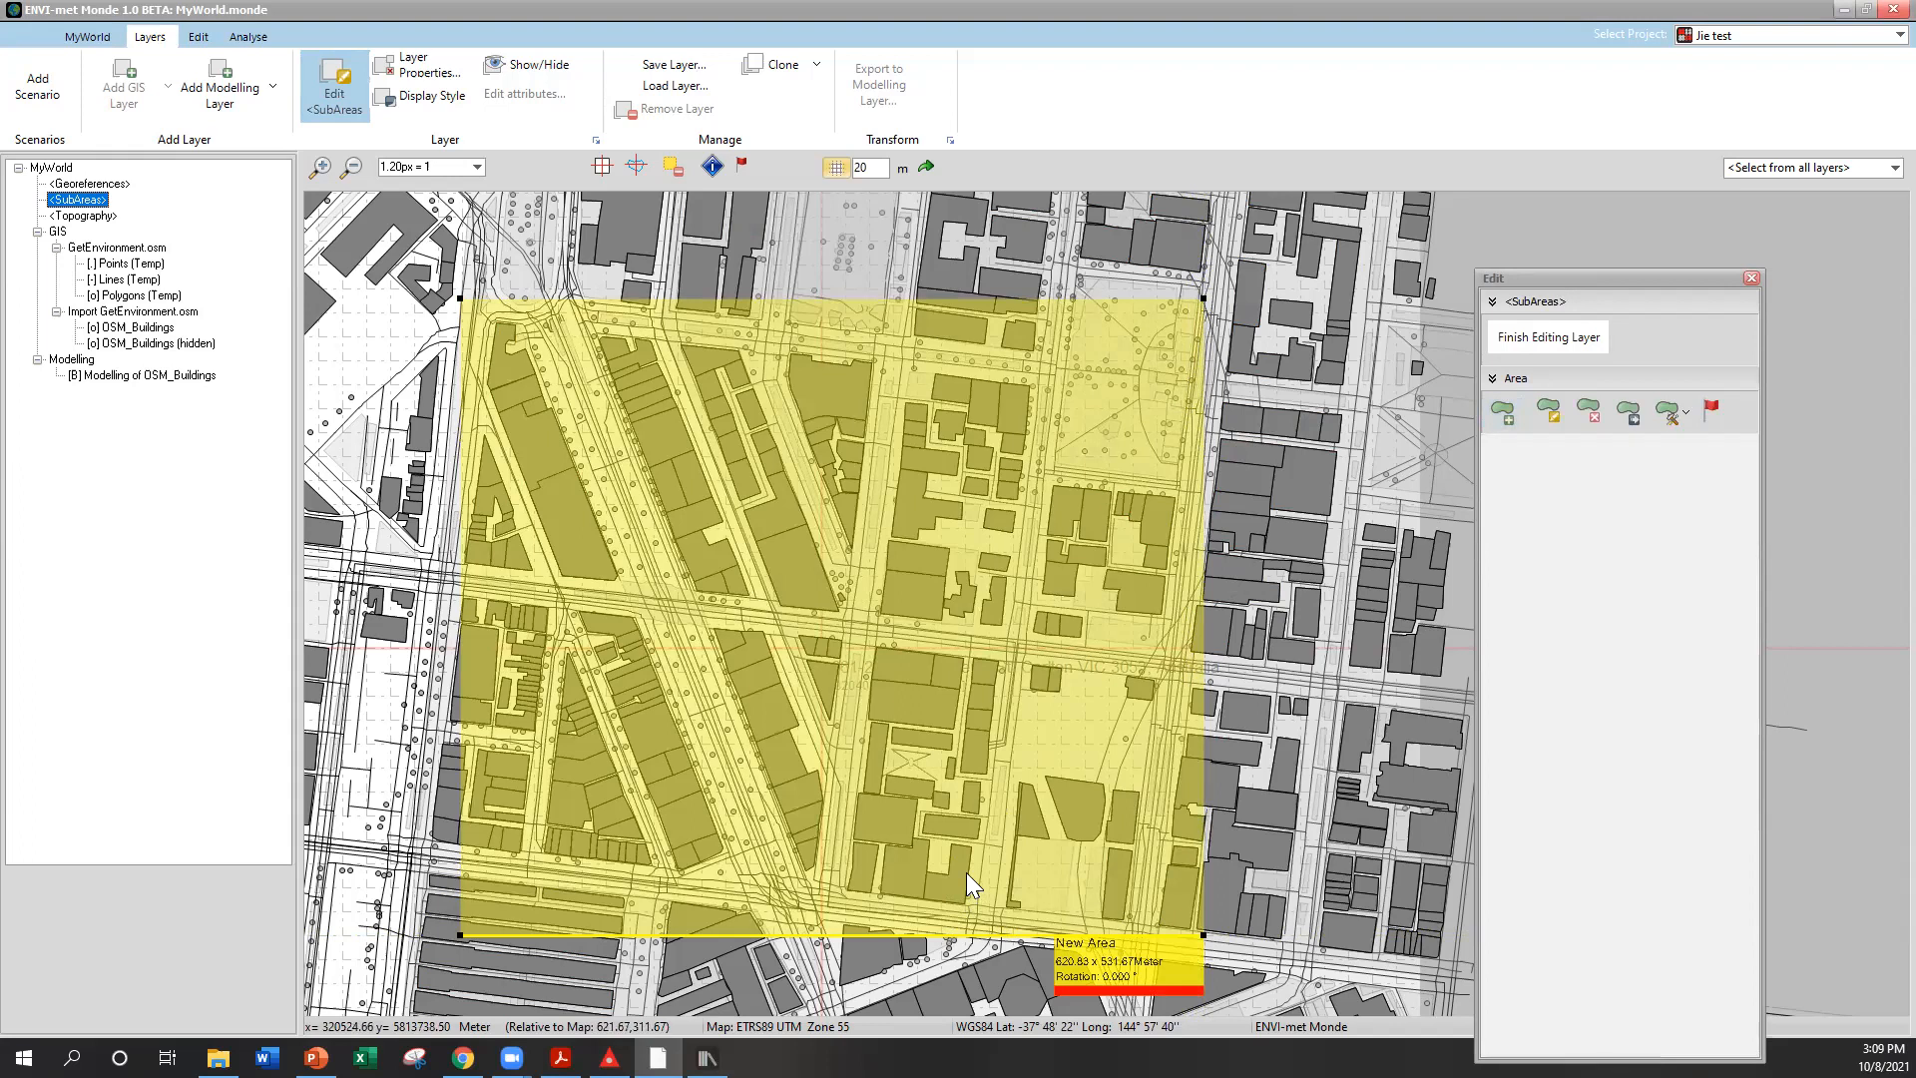
click(1561, 342)
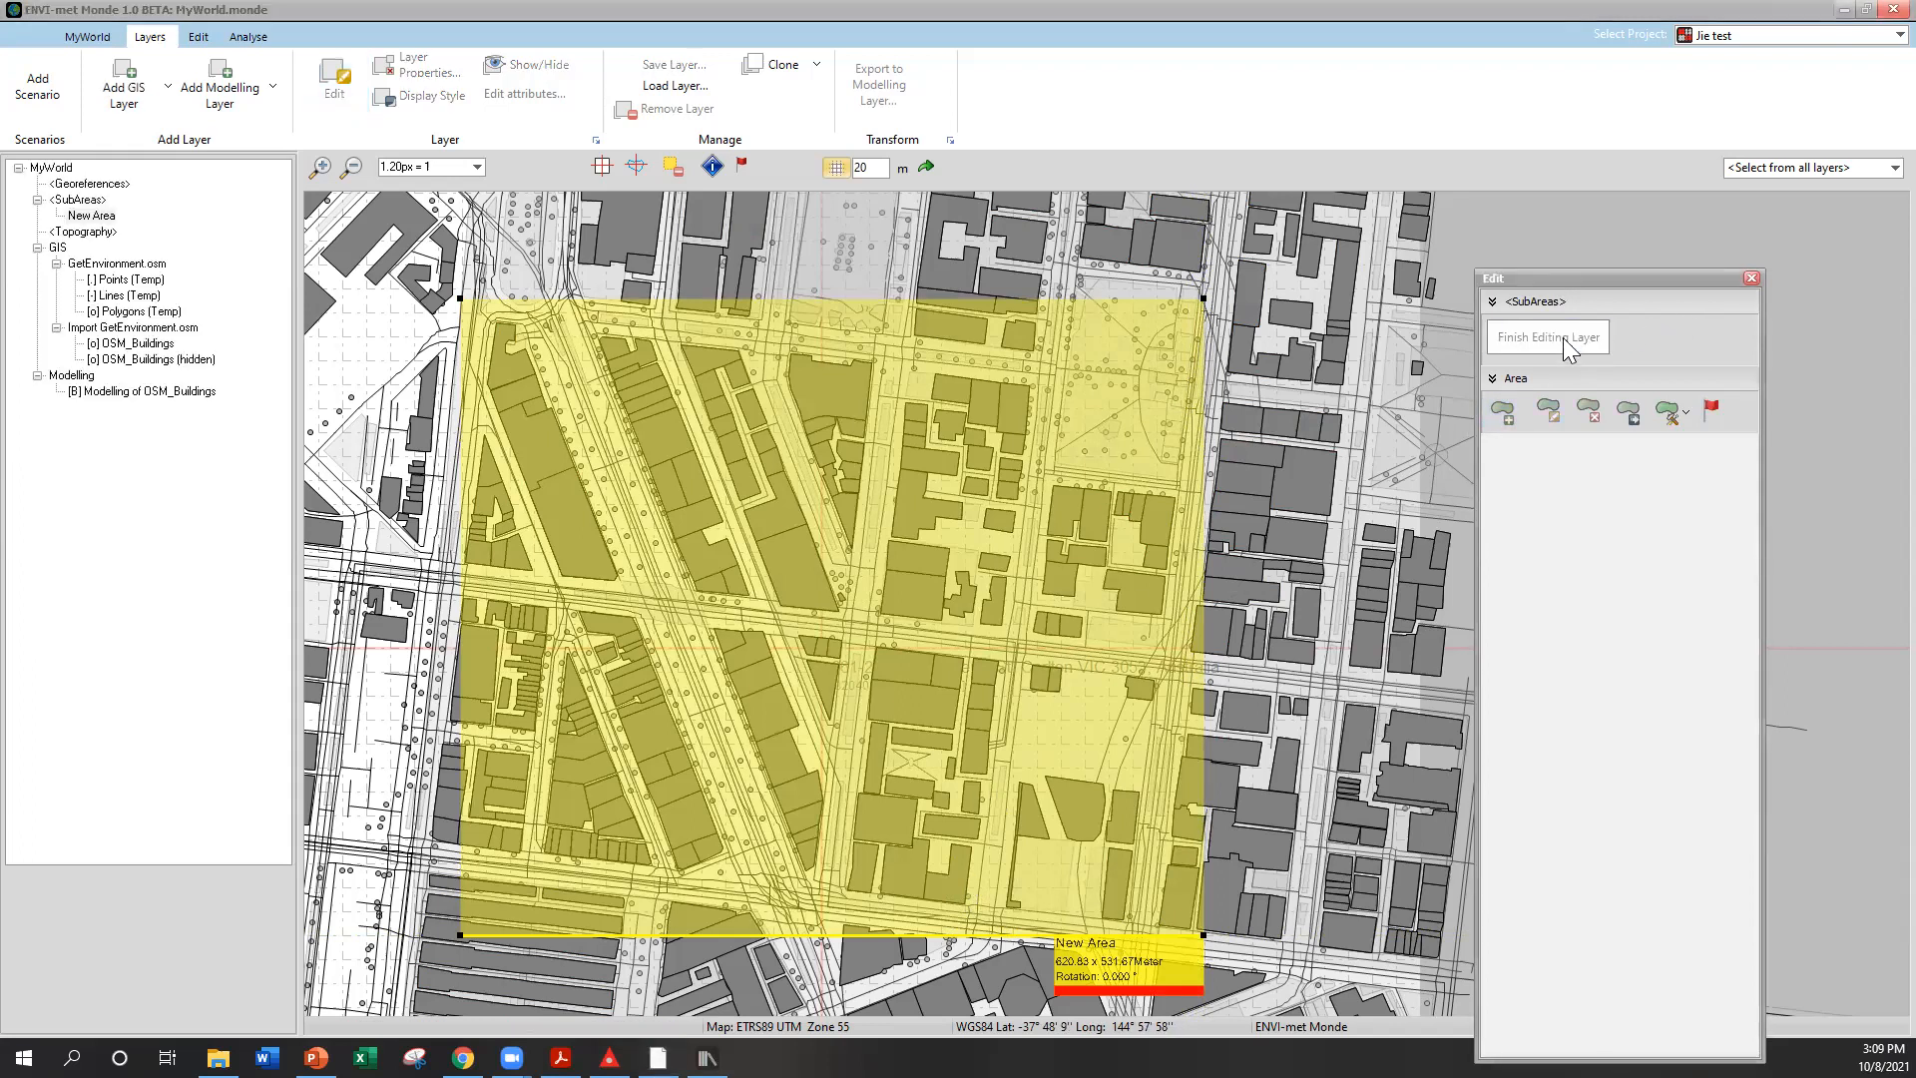
click(1752, 279)
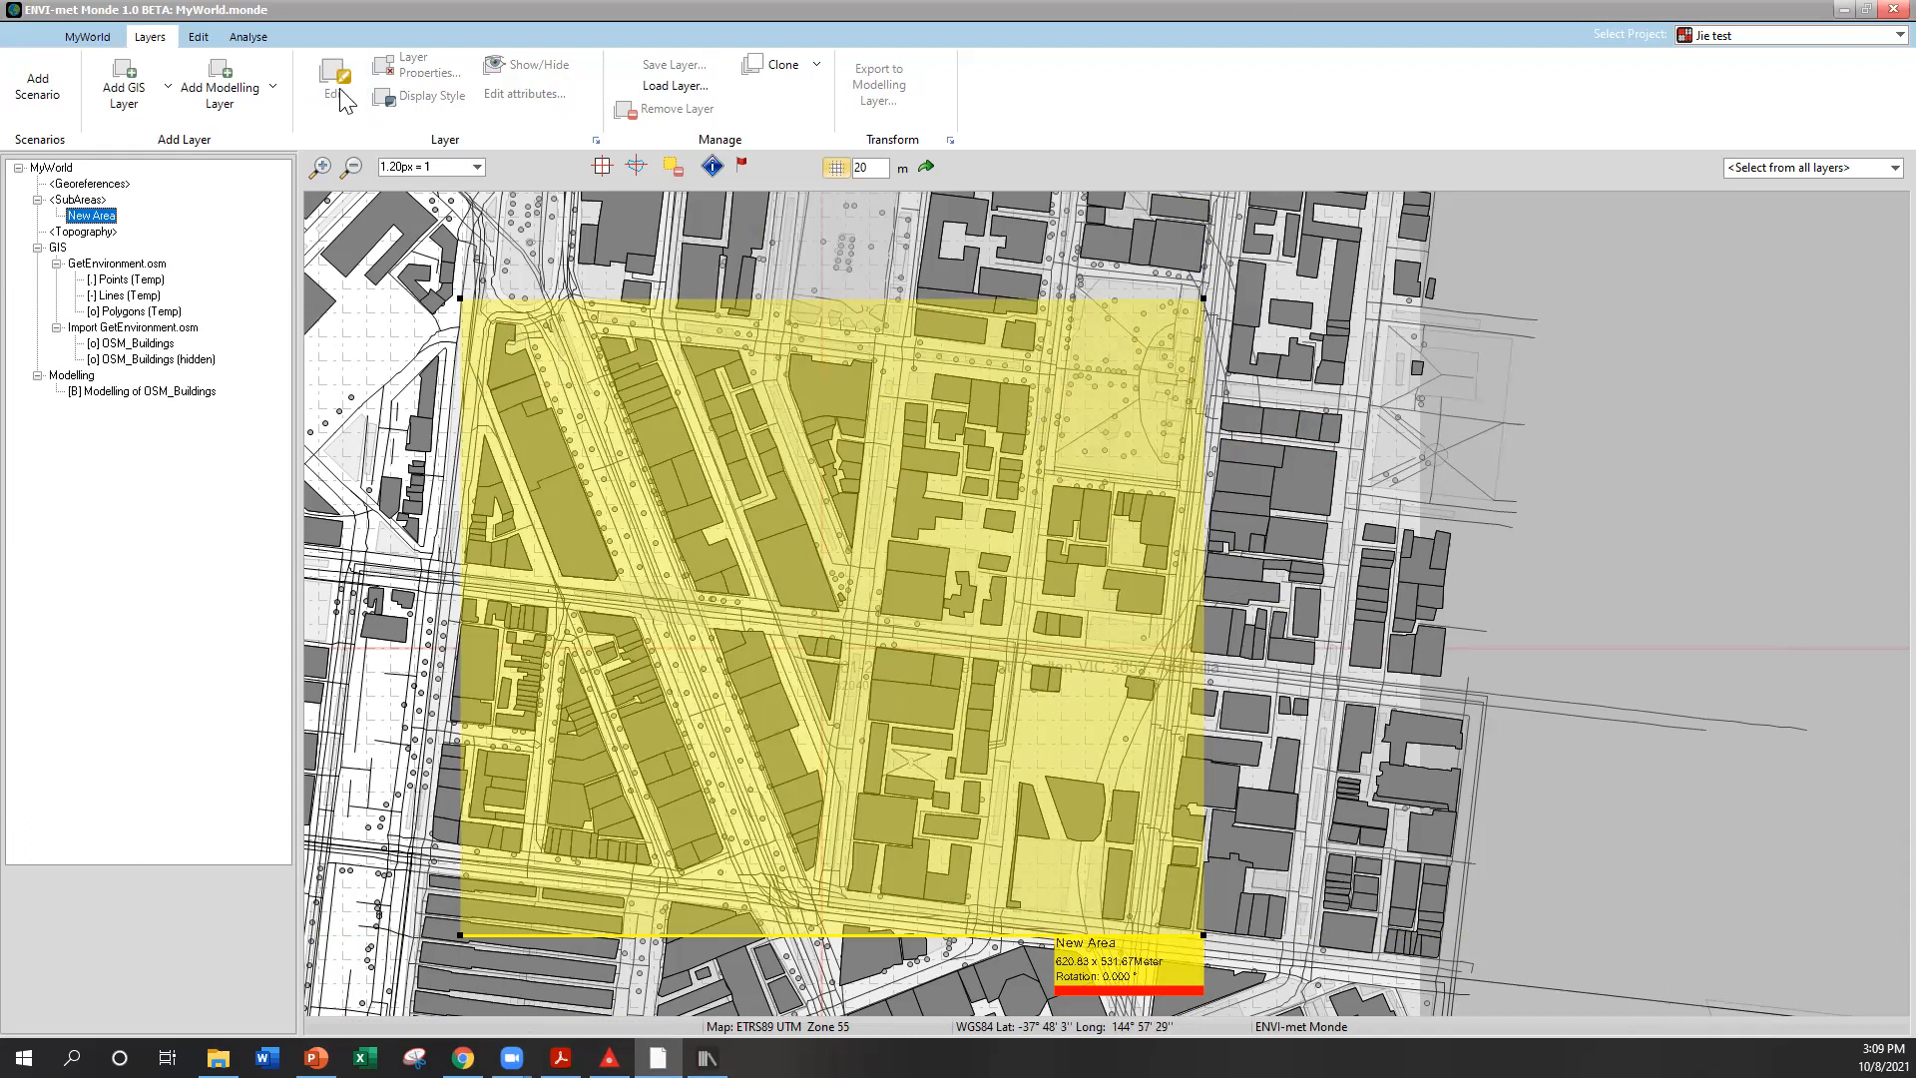
click(257, 37)
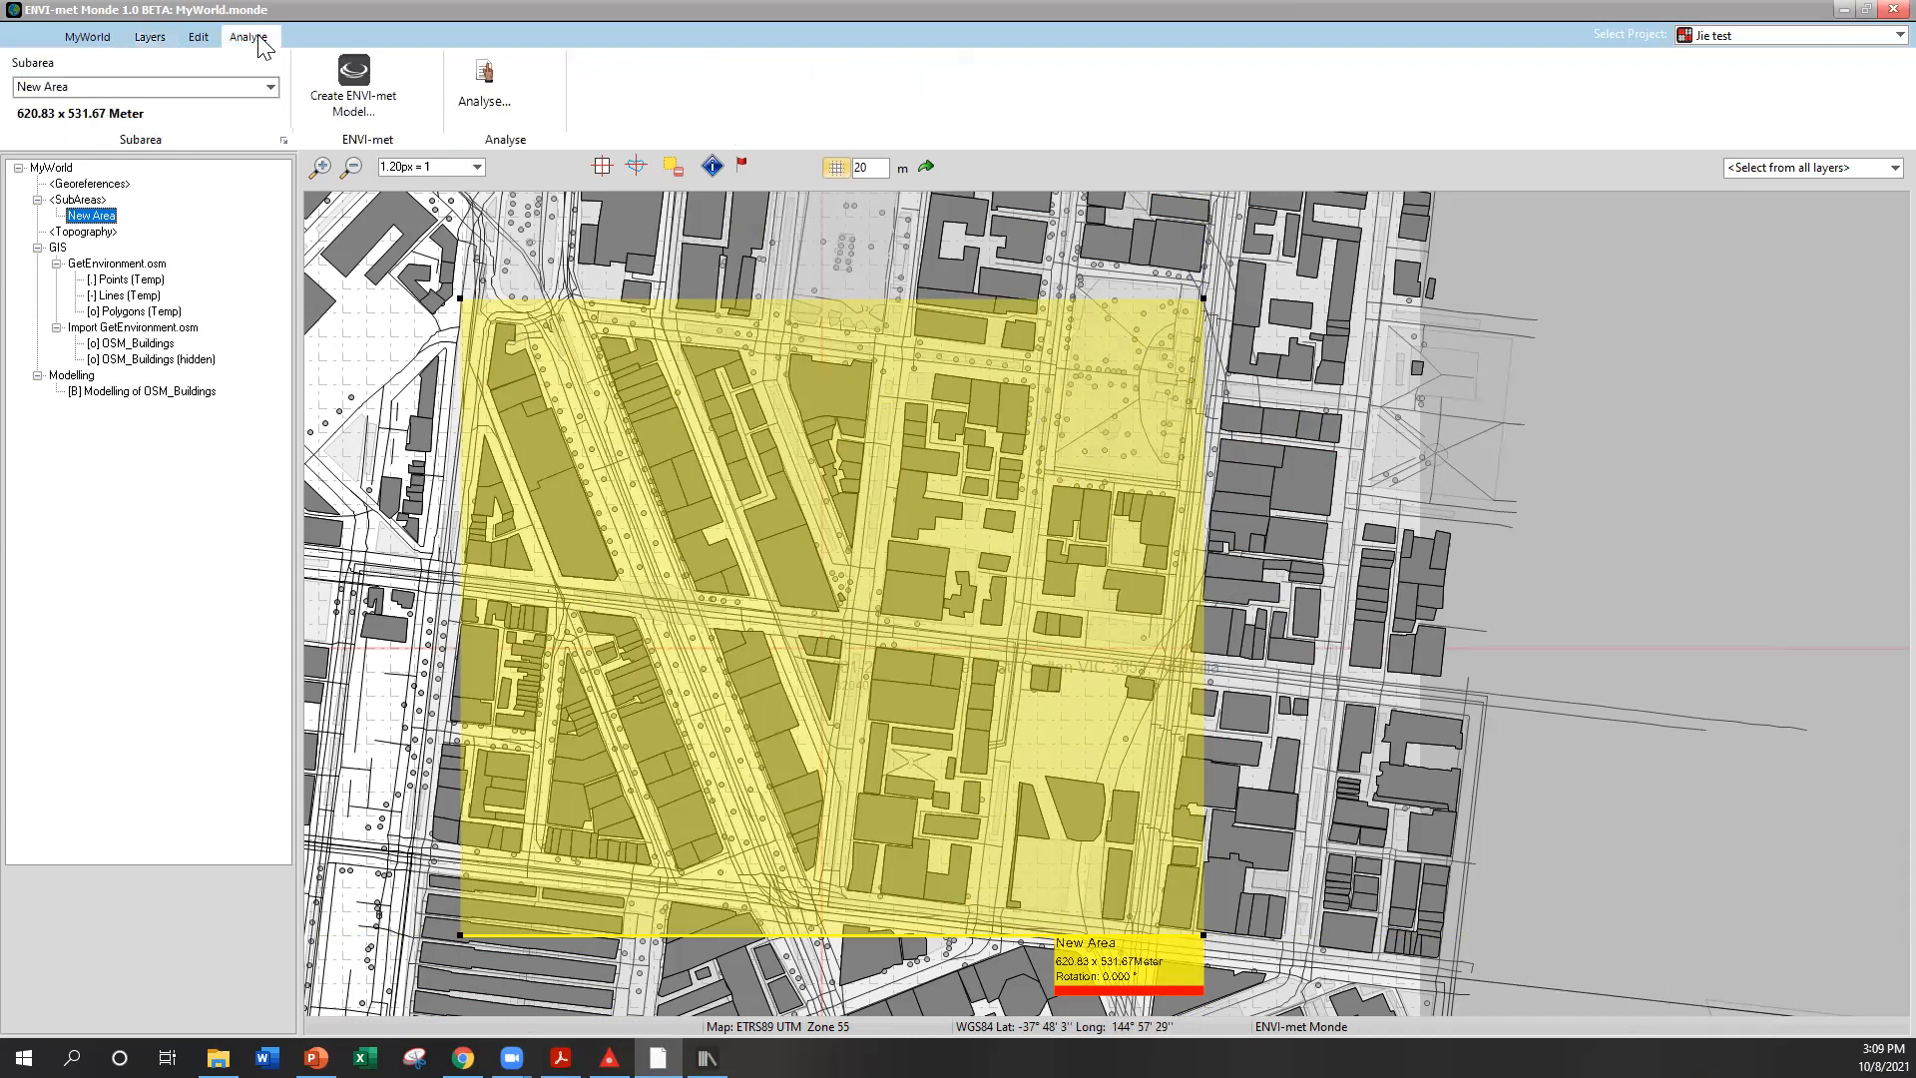
click(335, 86)
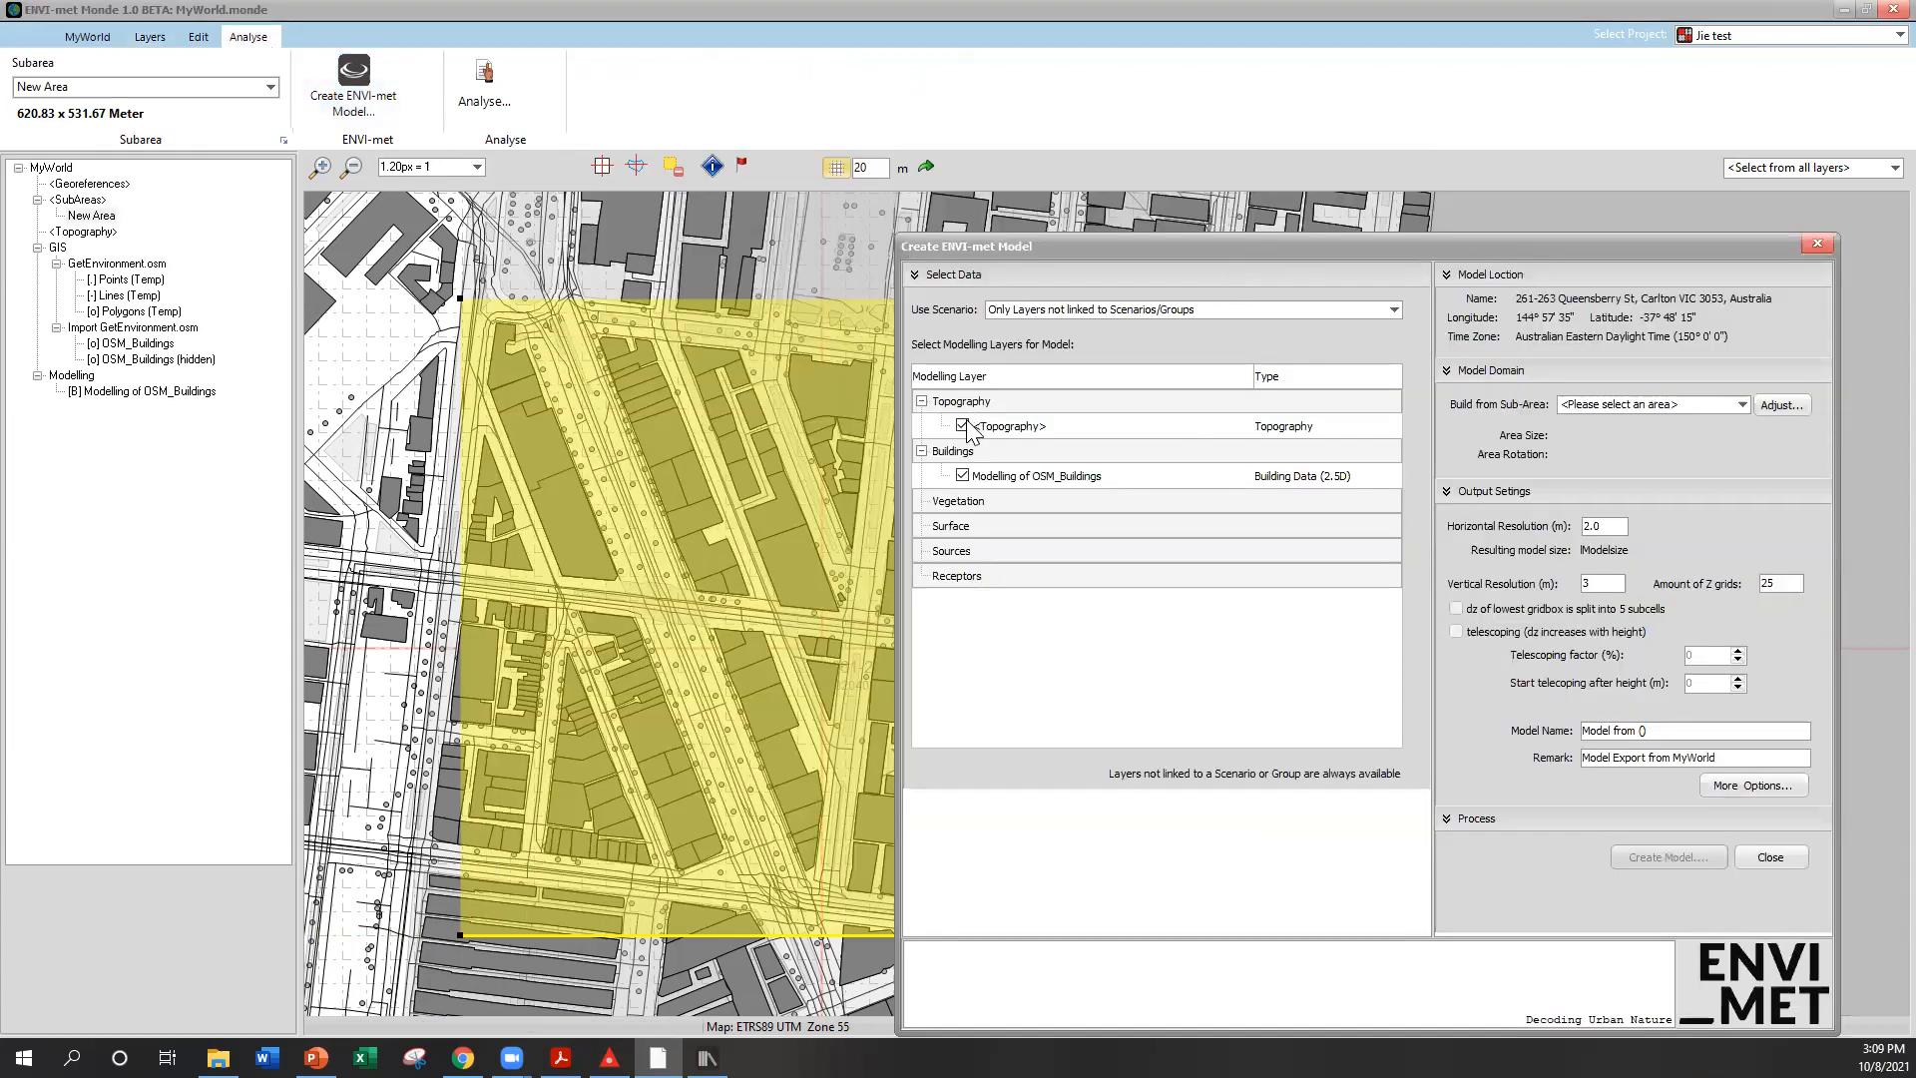
click(962, 427)
drag(1391, 238, 1329, 188)
click(1517, 356)
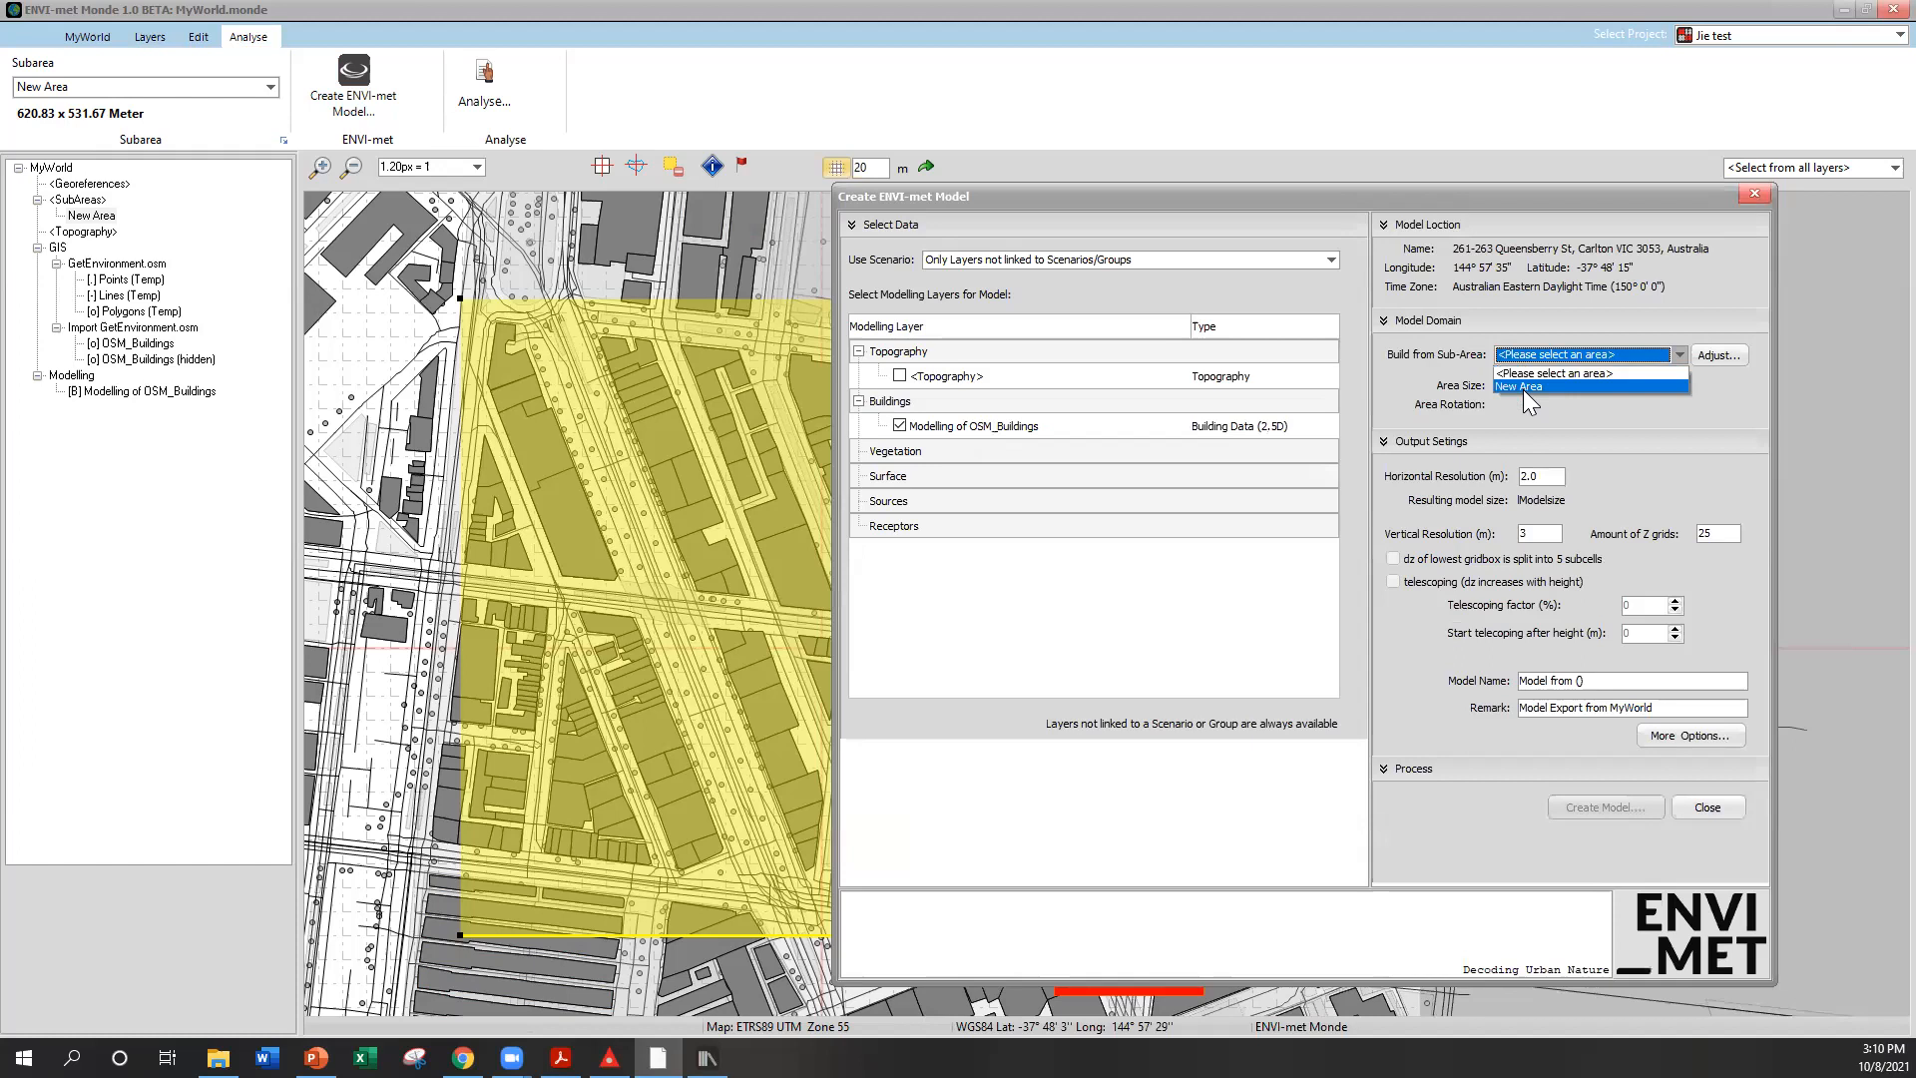
click(1523, 388)
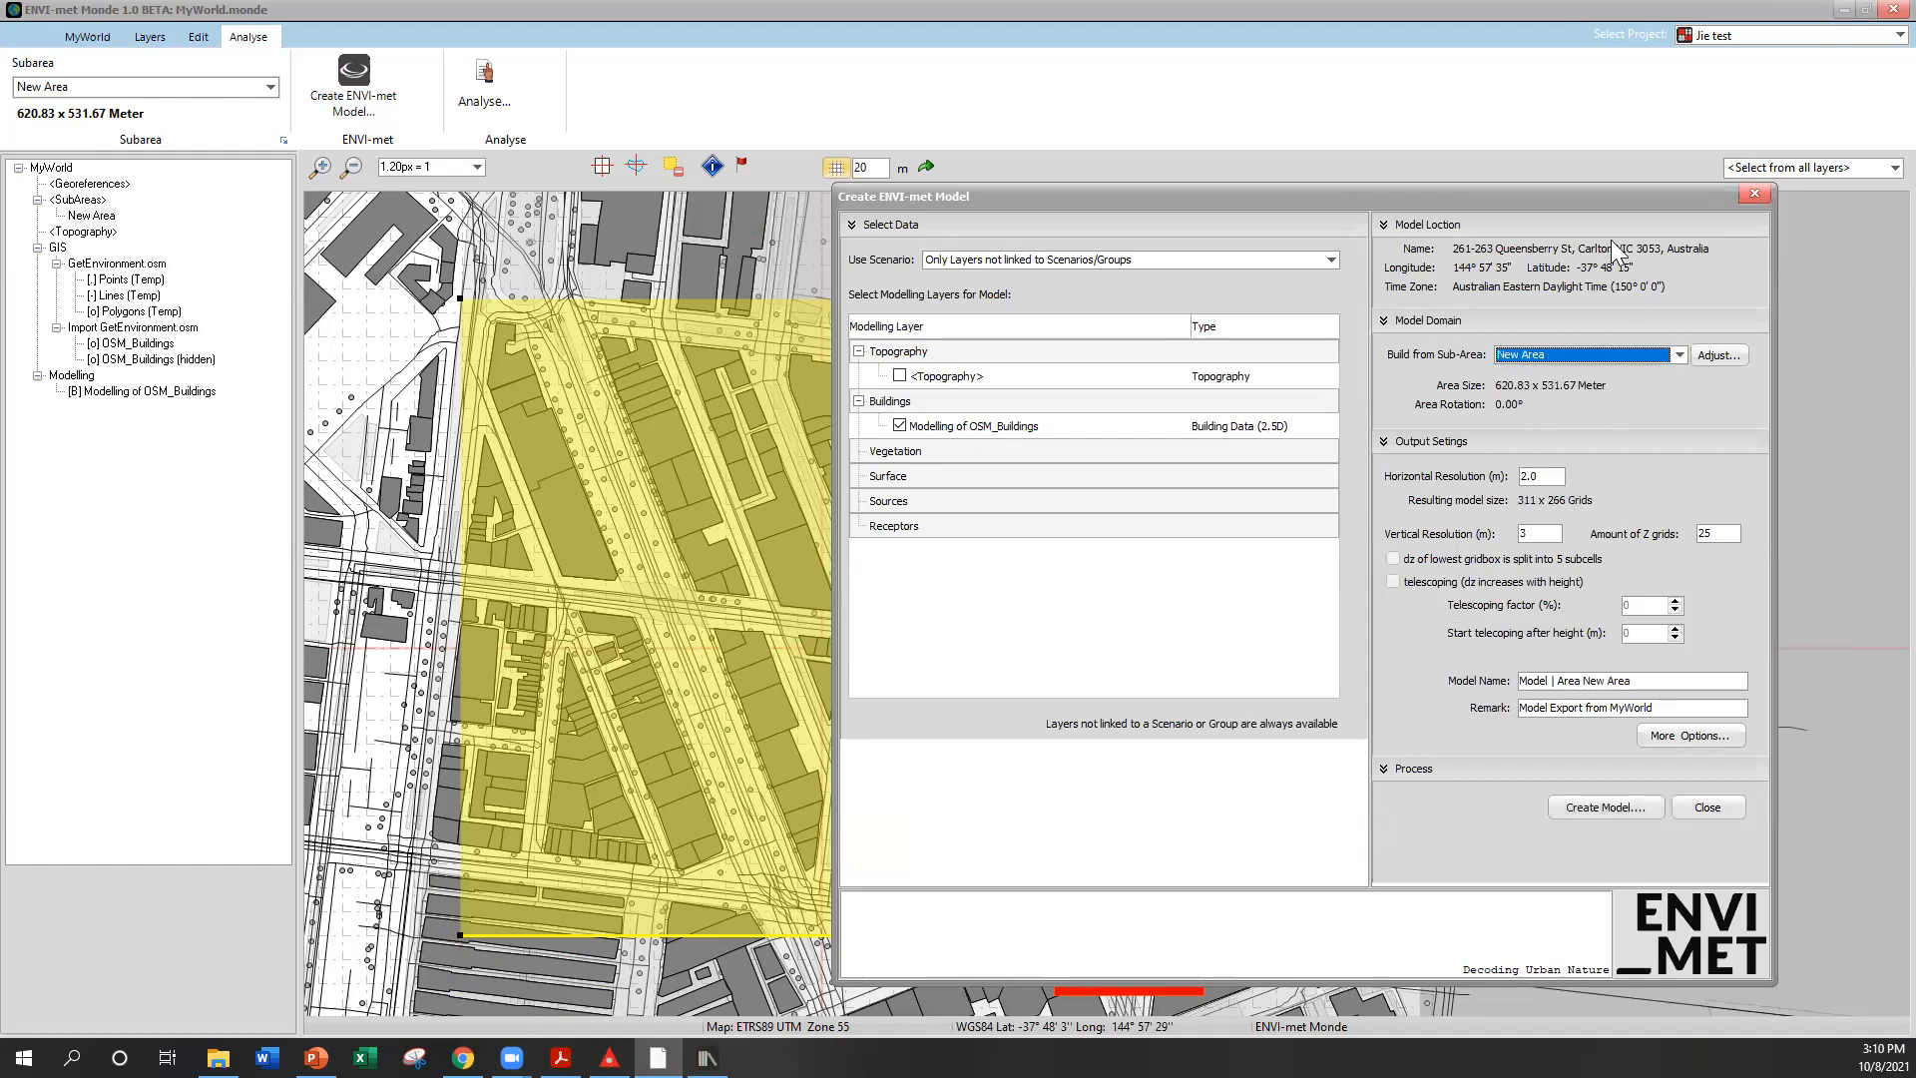
drag(1571, 191, 1578, 141)
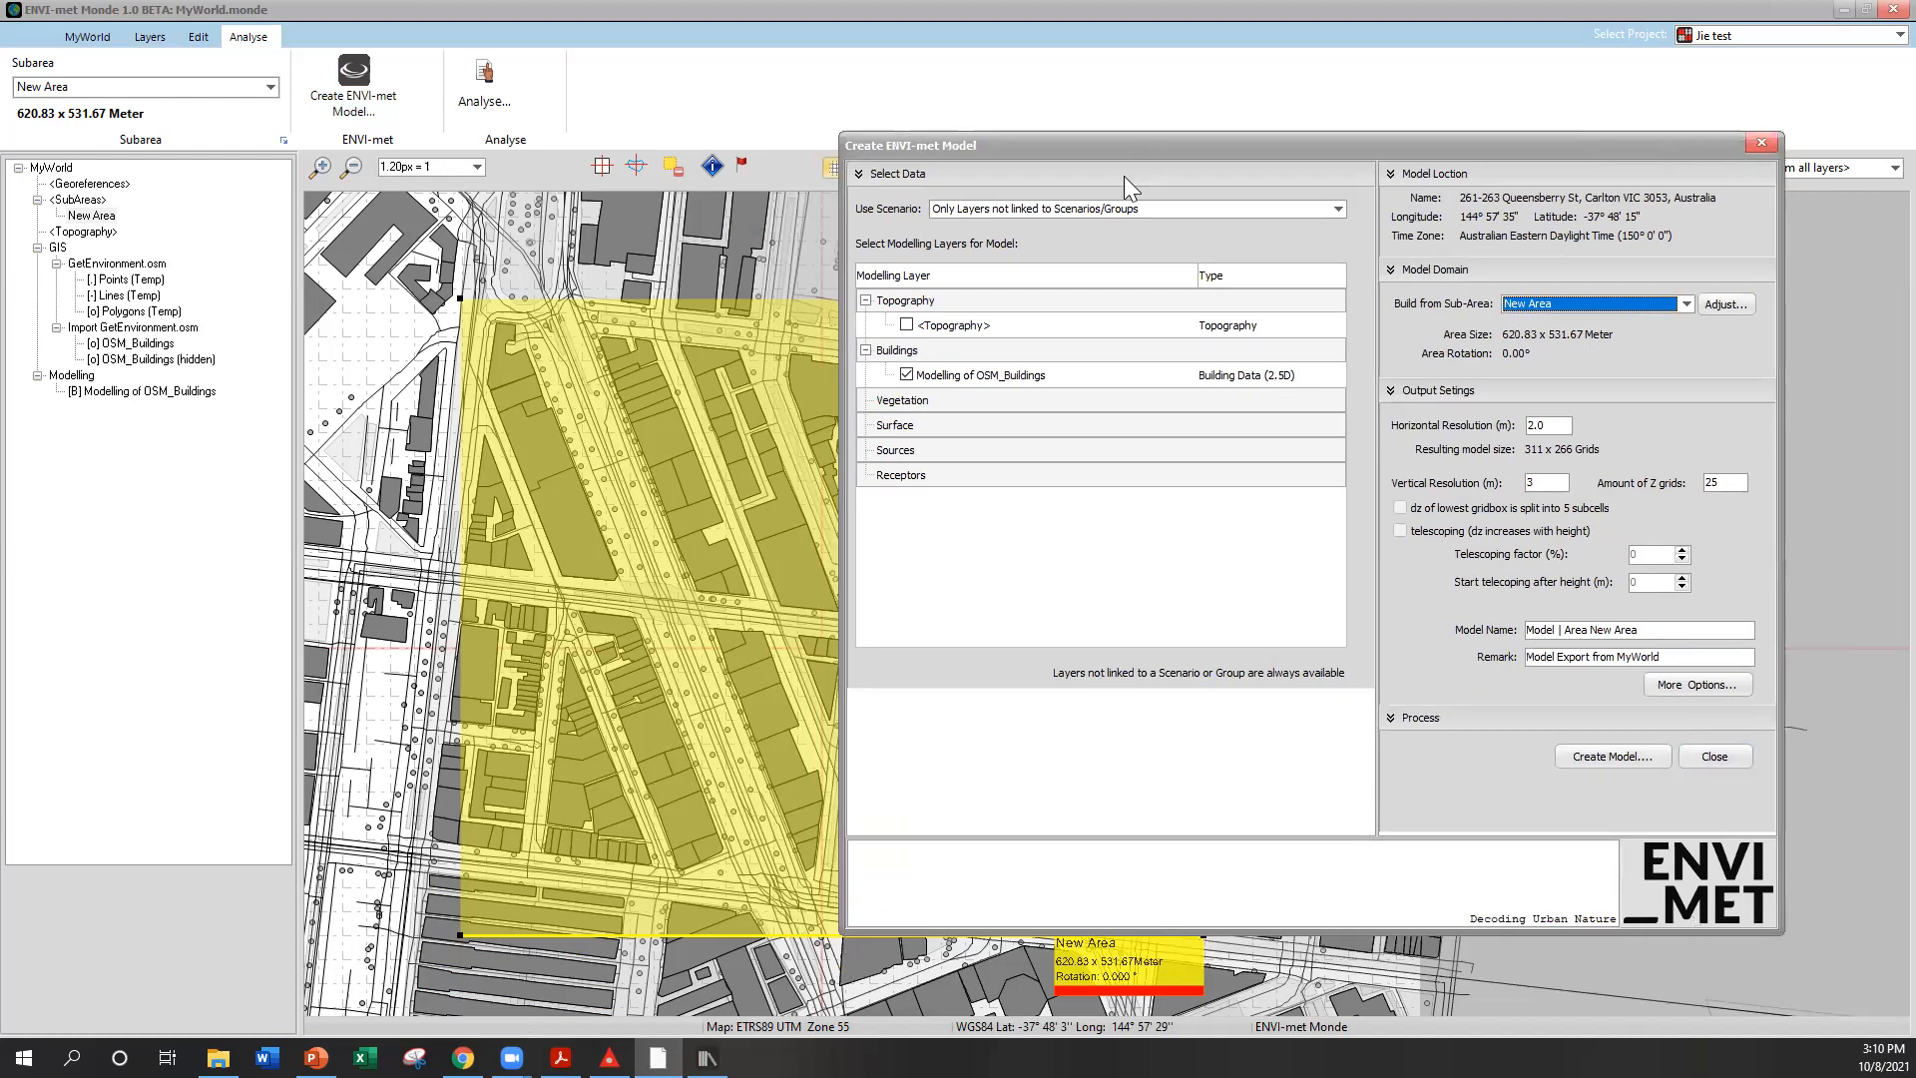
drag(1124, 176, 384, 412)
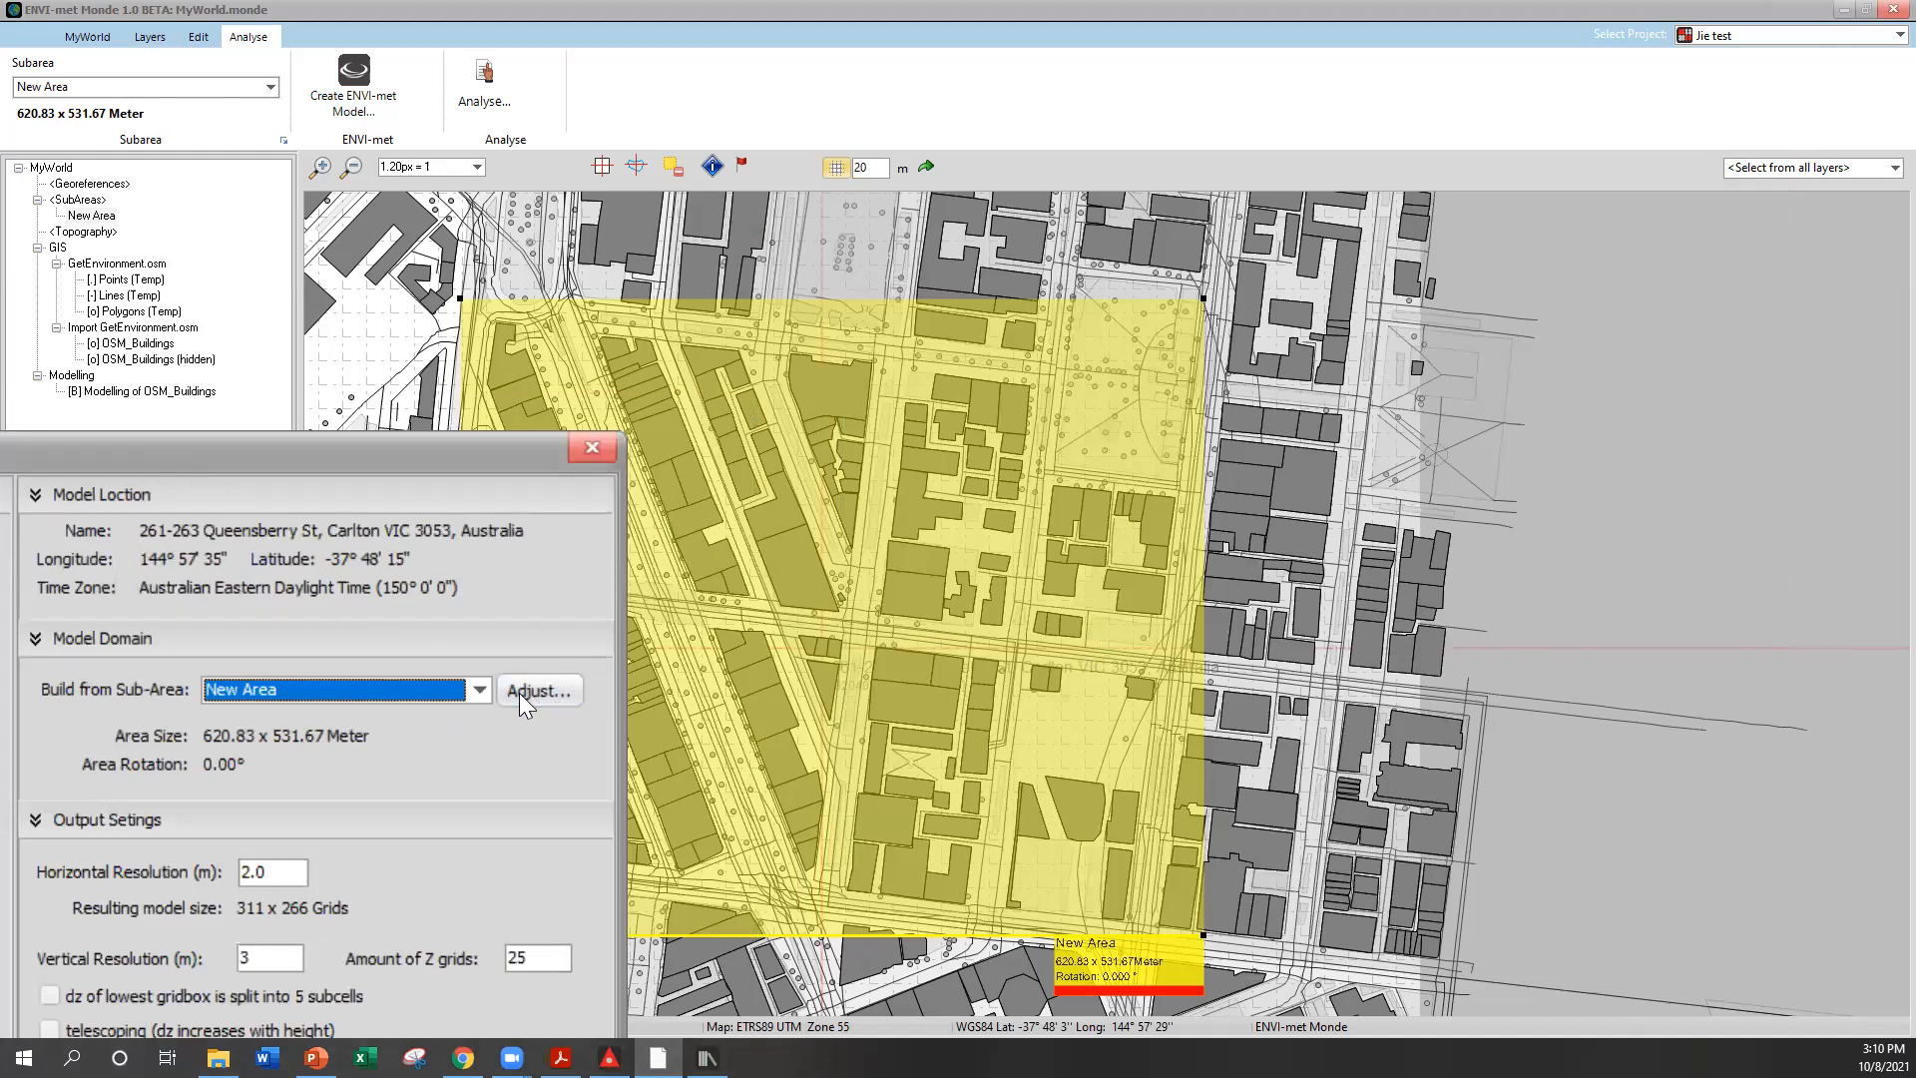
click(519, 692)
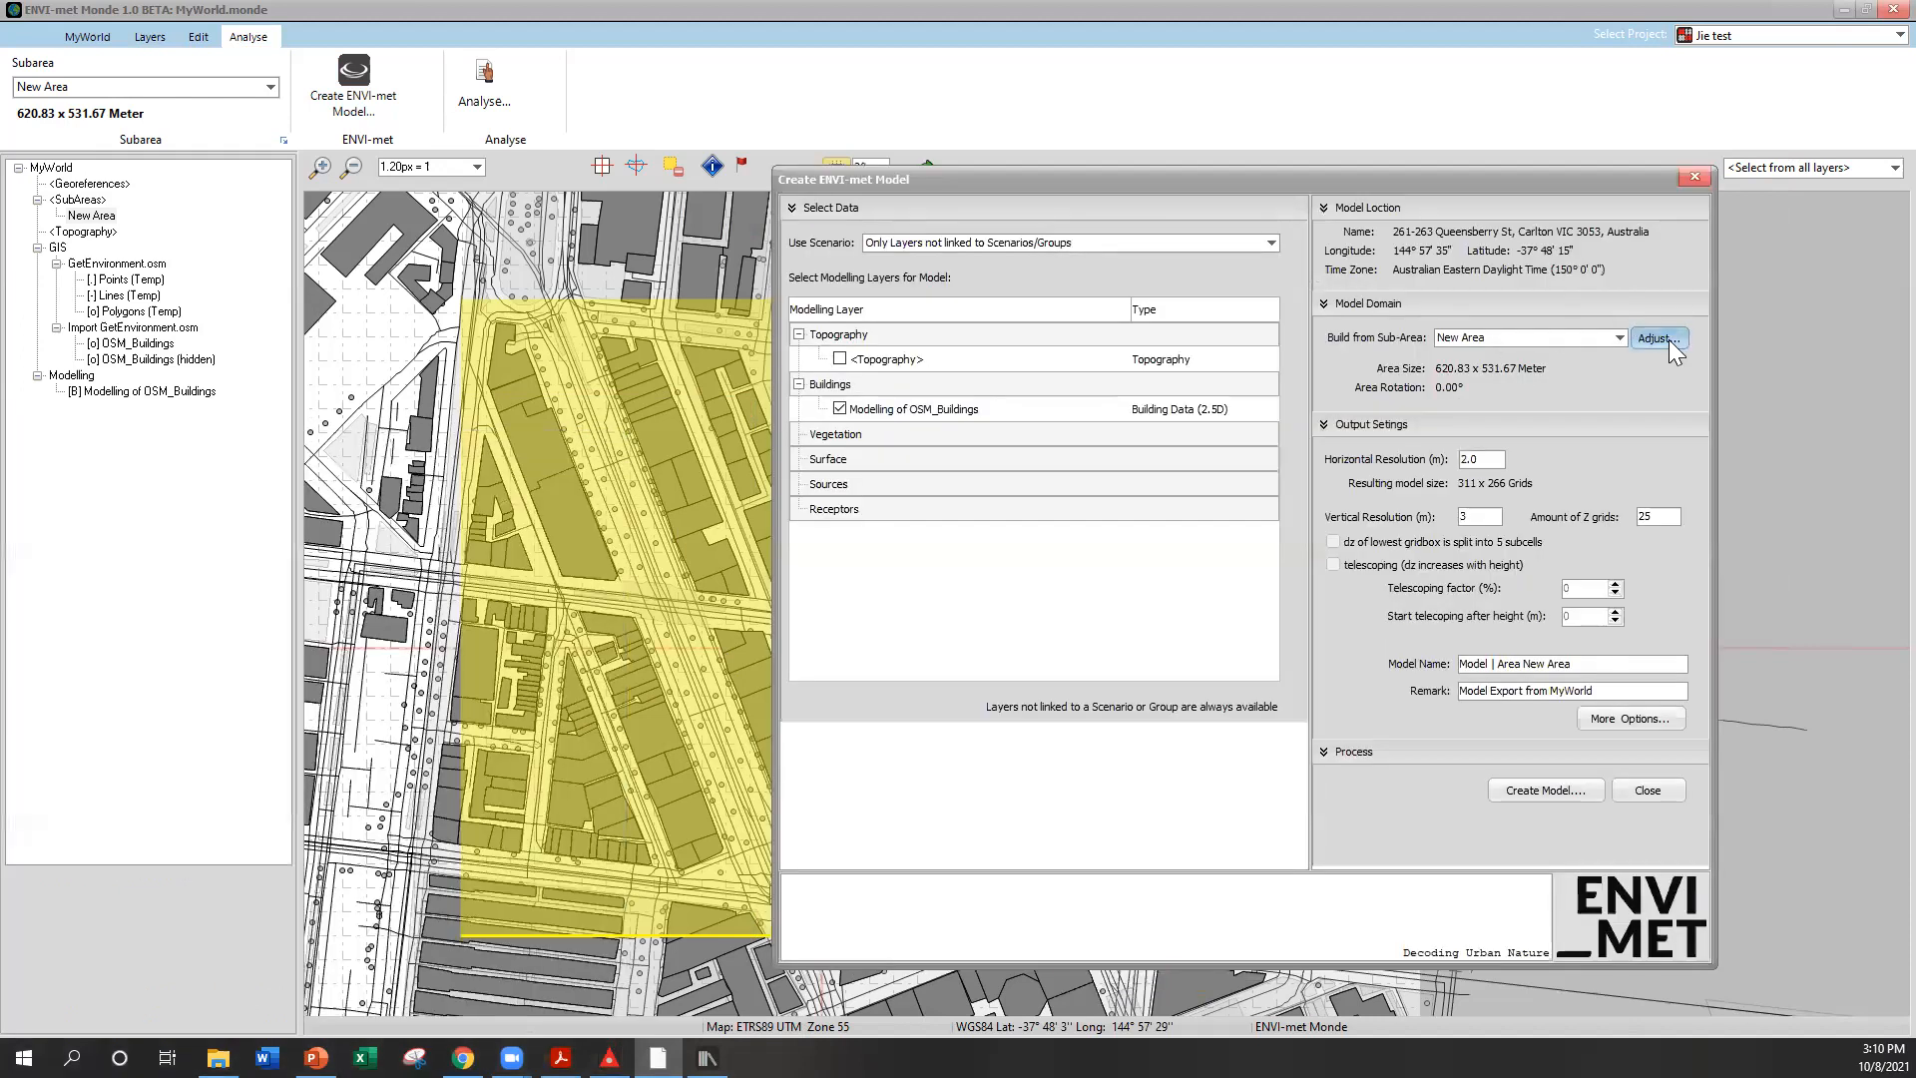
click(1665, 339)
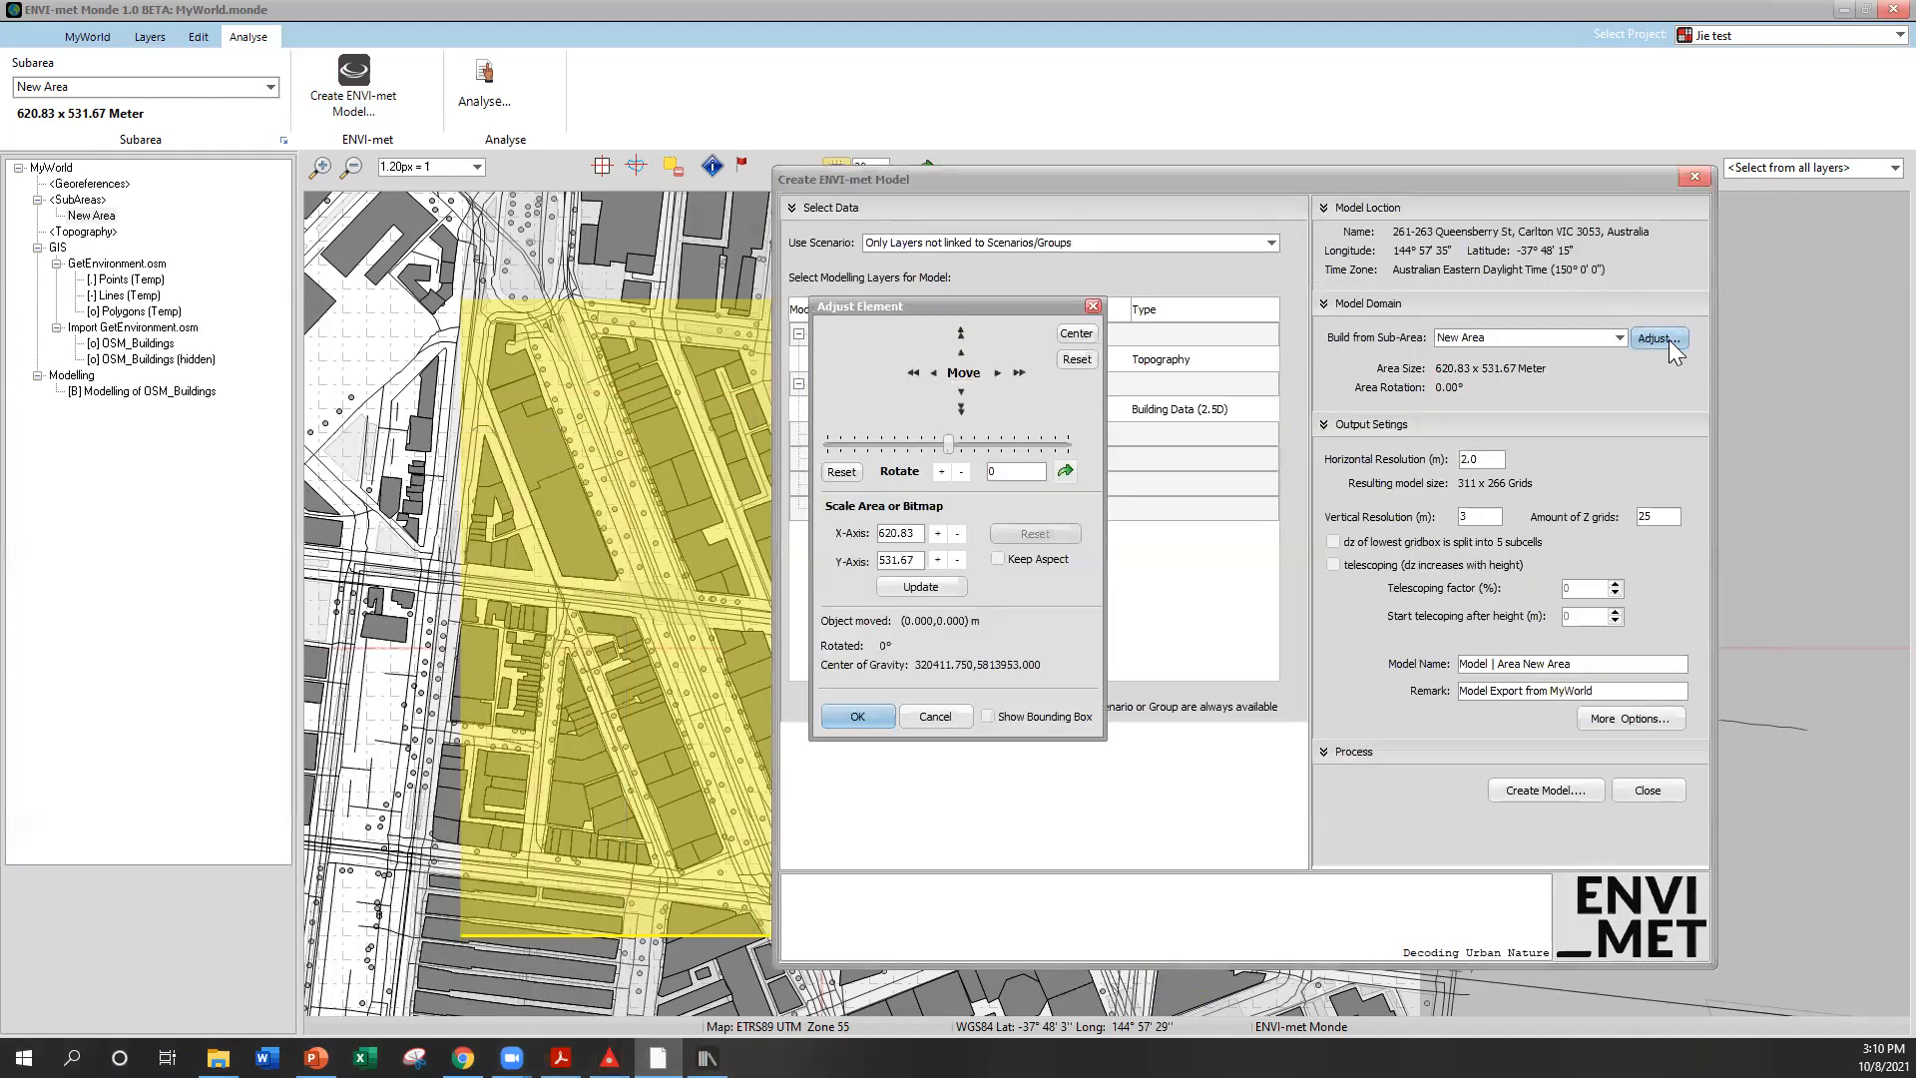
drag(971, 315, 895, 355)
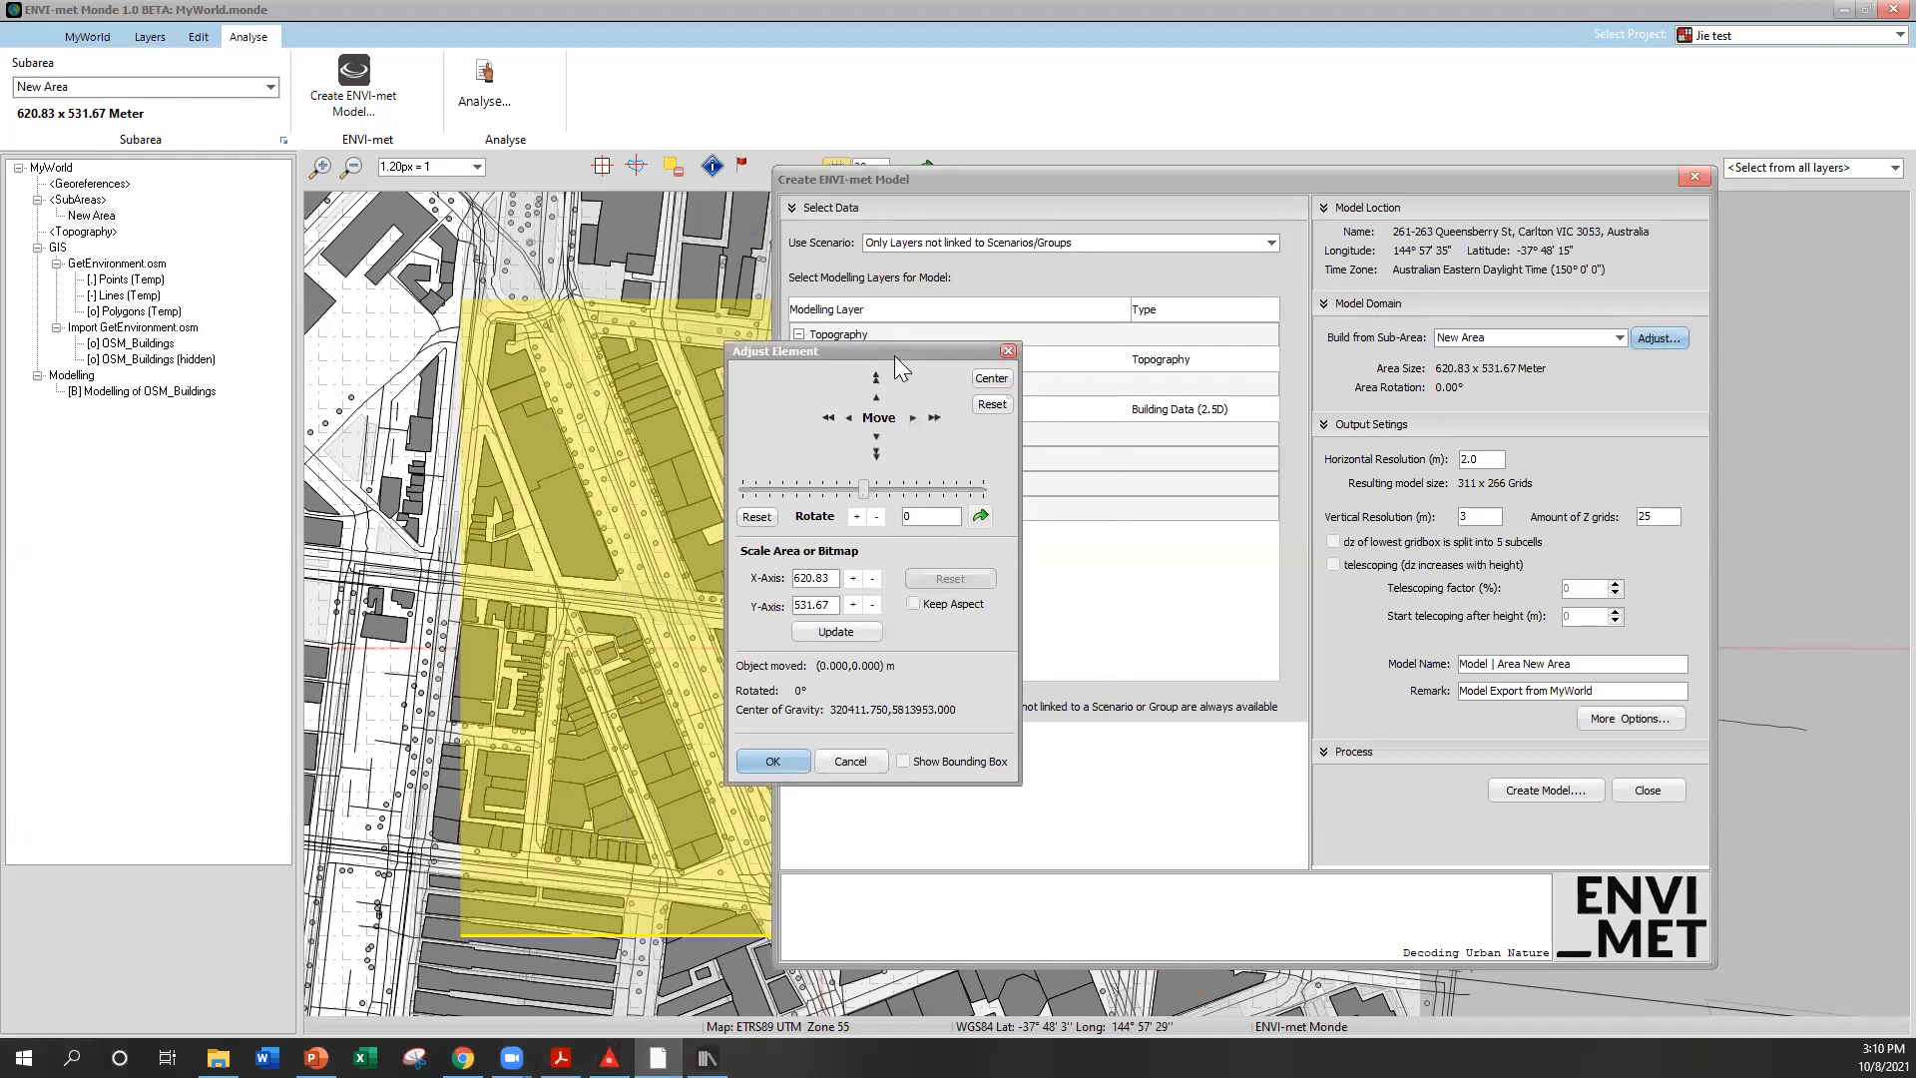
click(1008, 351)
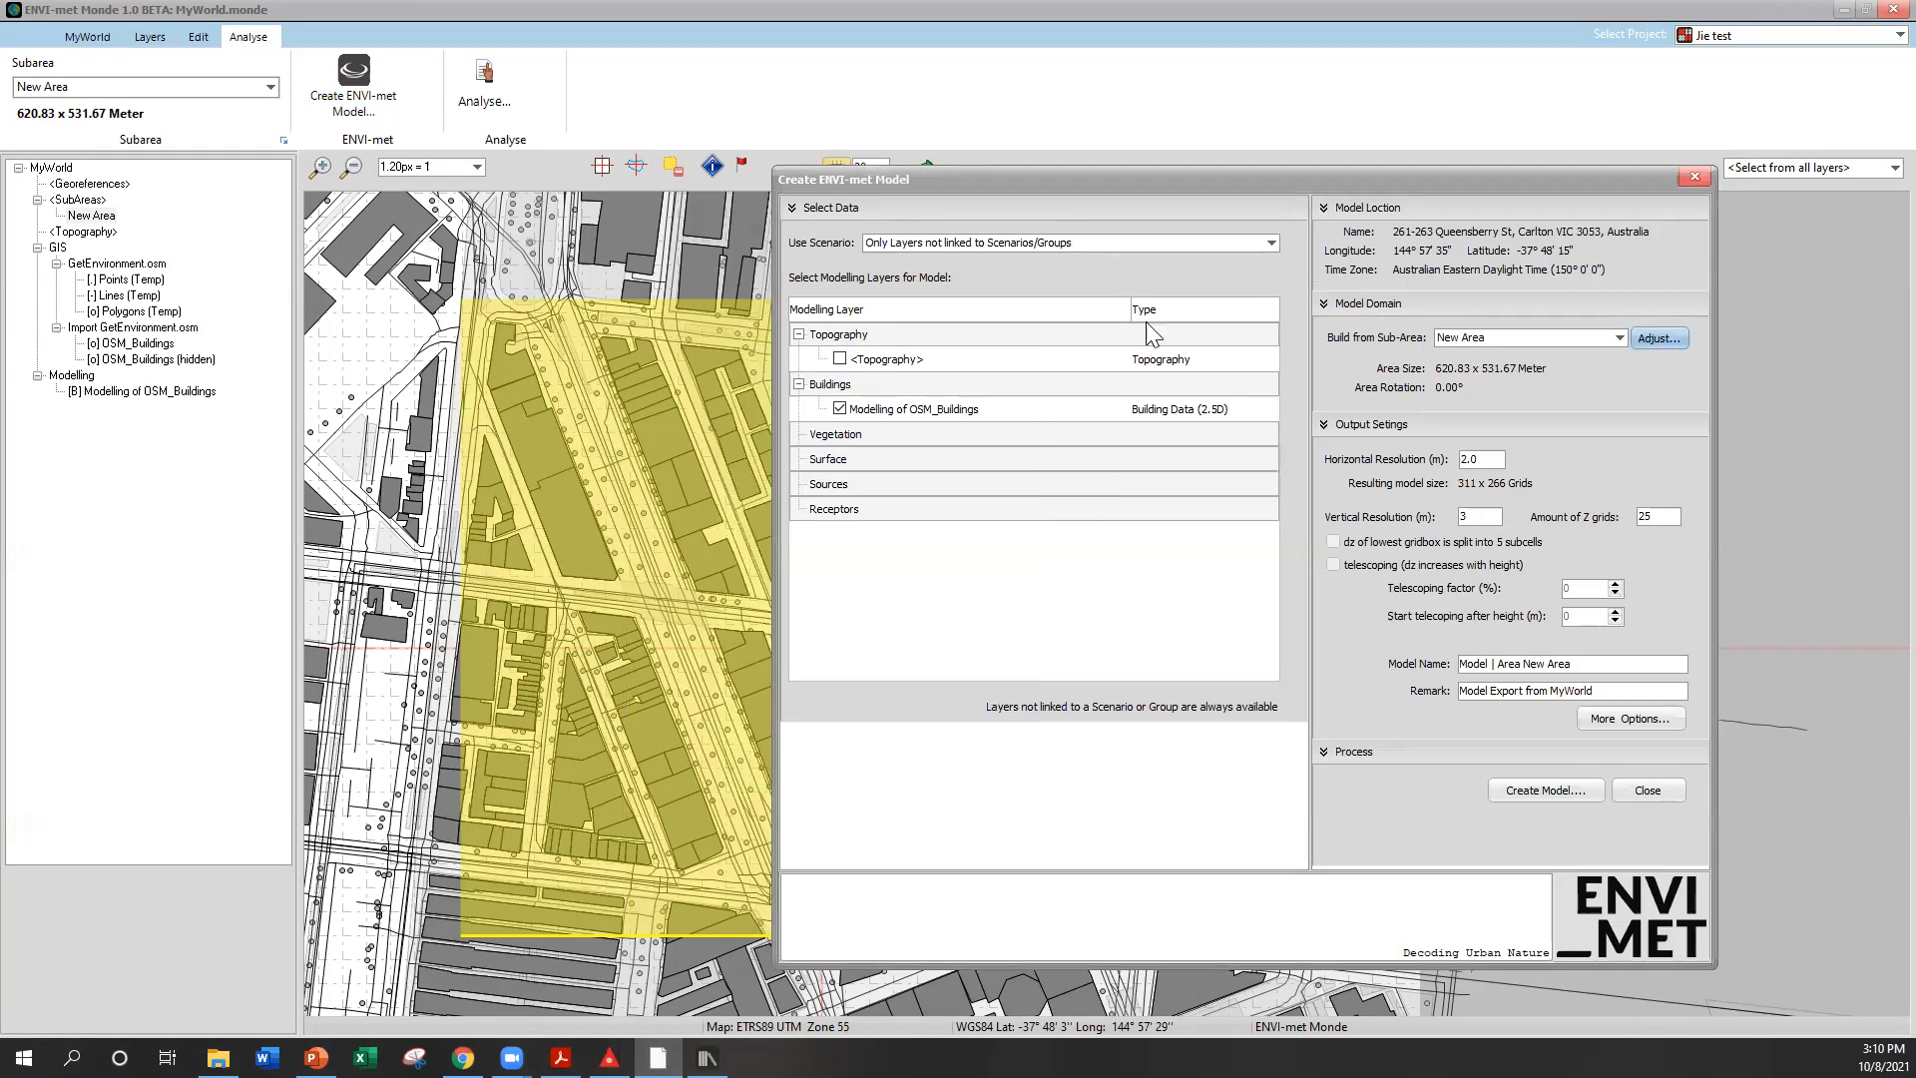
click(1693, 176)
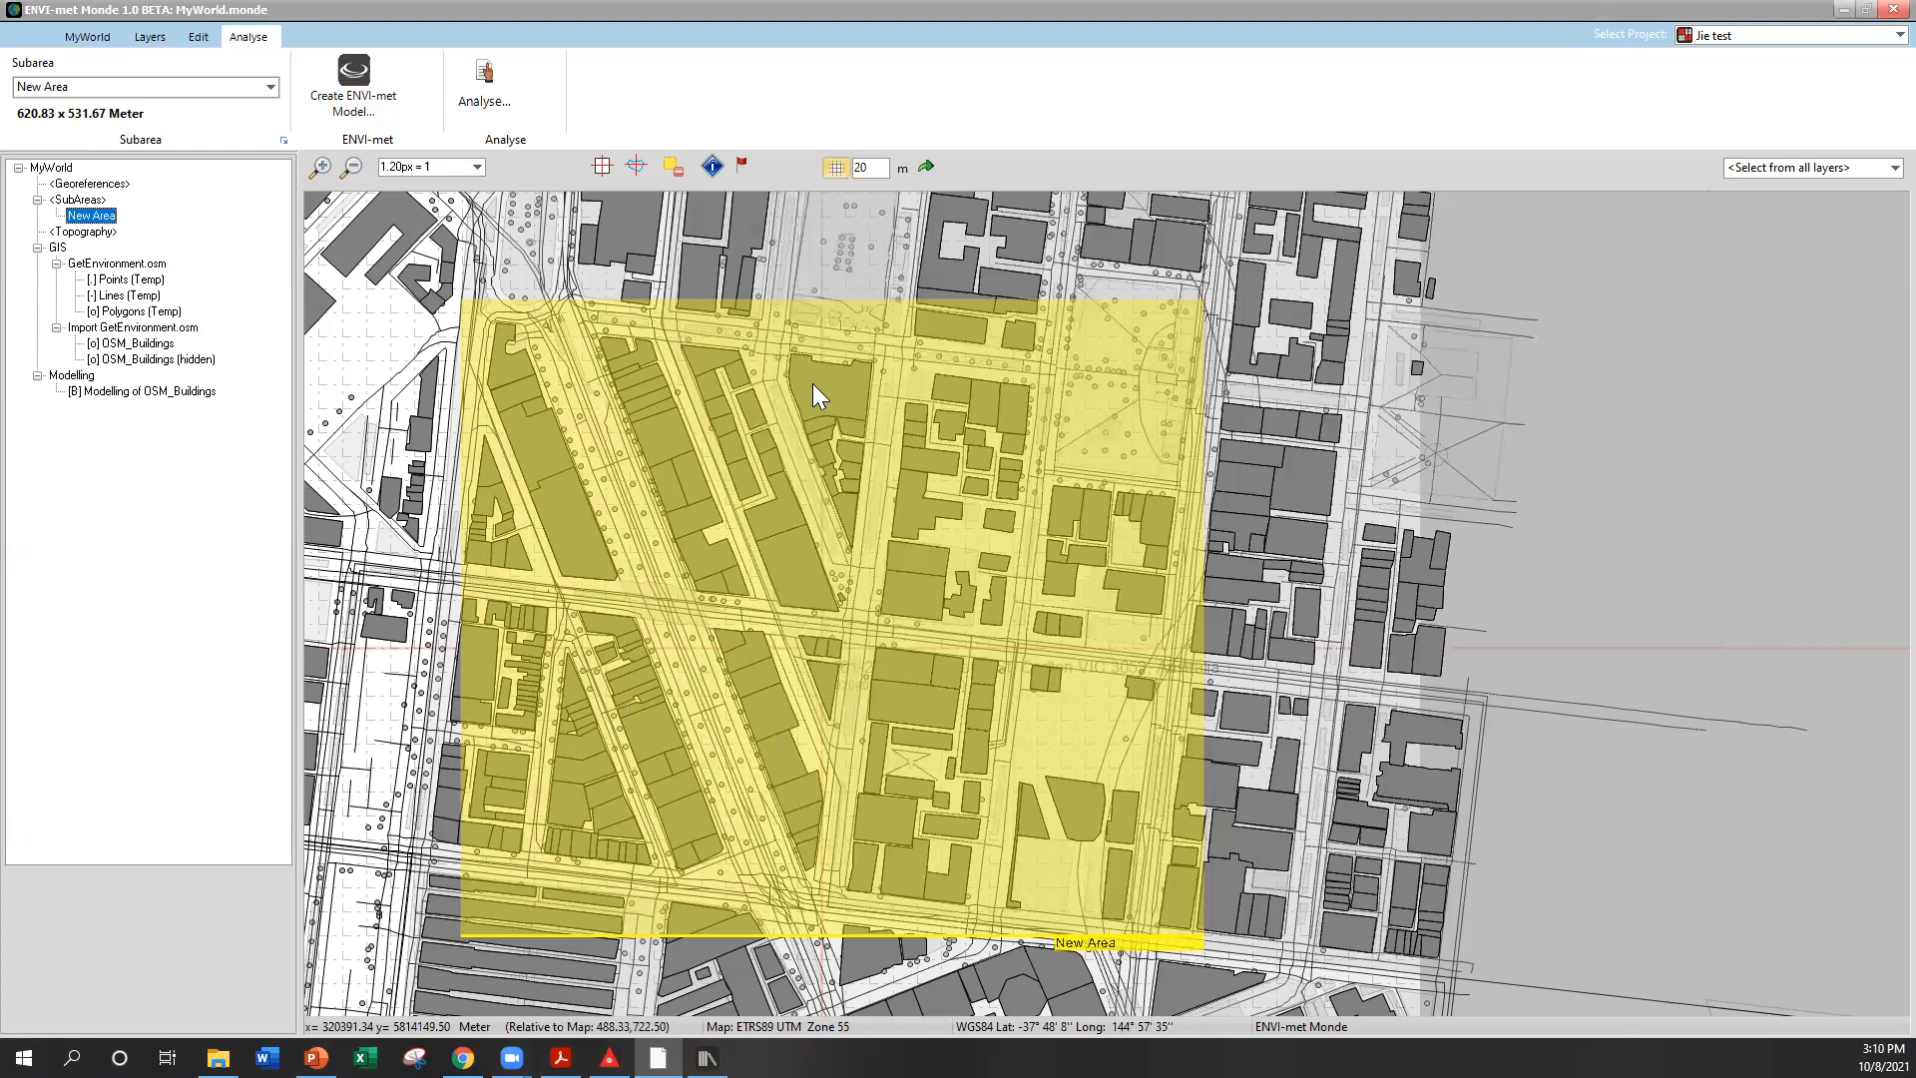
Save the Monde world to the Desktop under the file name "test for tutorial"
click(95, 36)
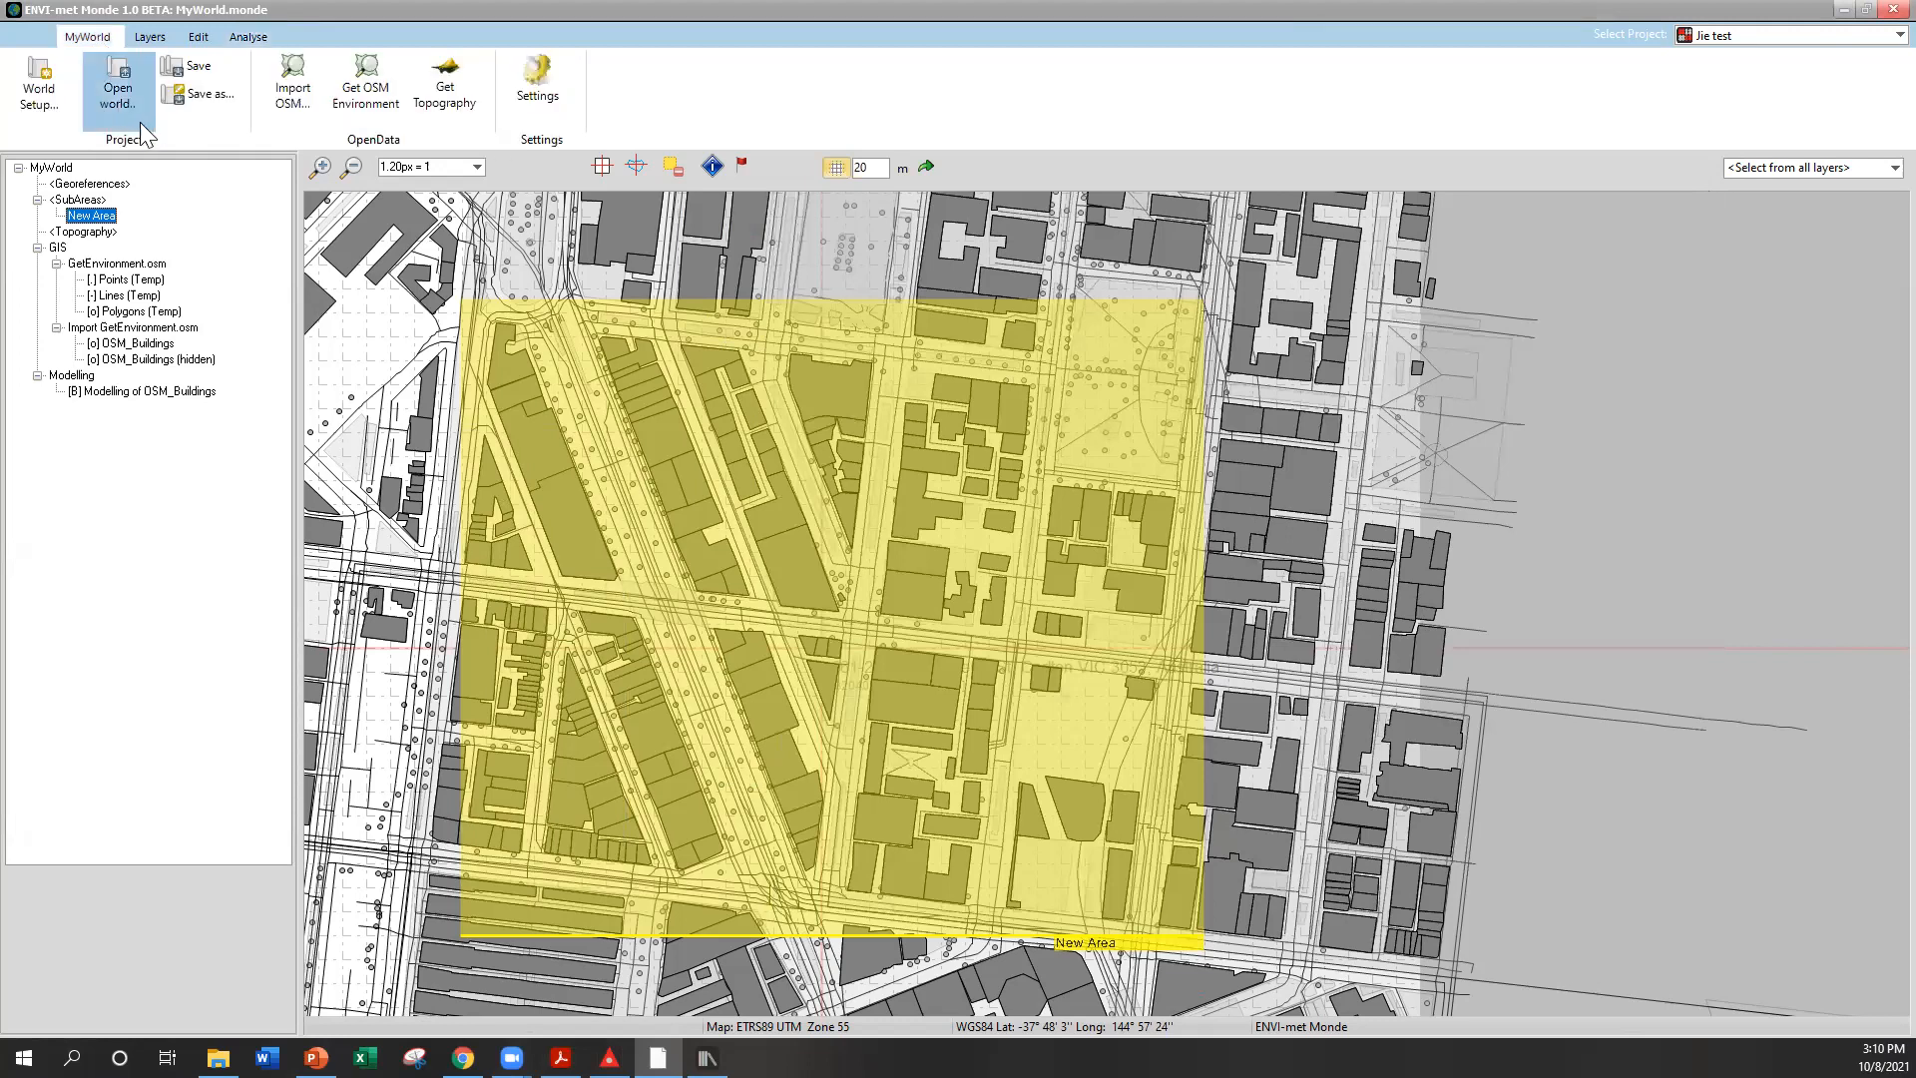
click(196, 93)
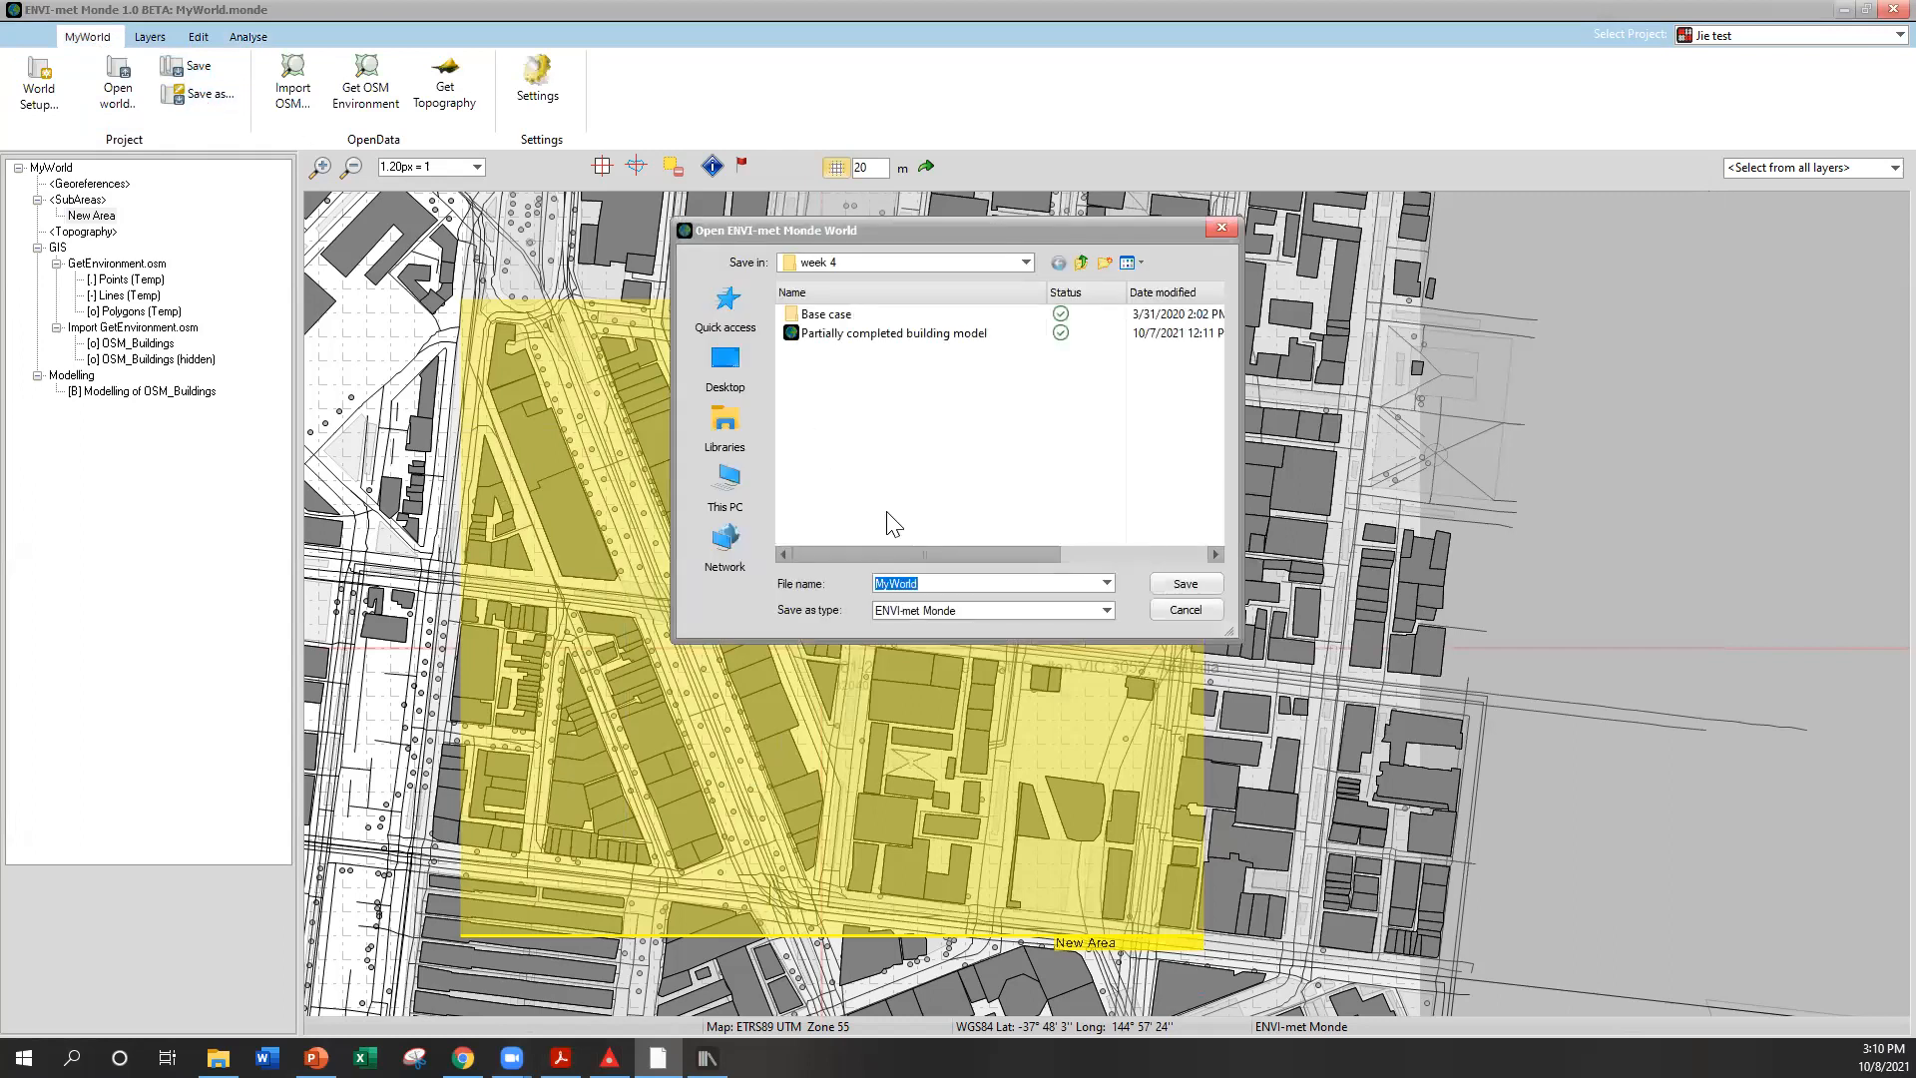
key(BackSpace)
text(test for tutorial)
click(724, 368)
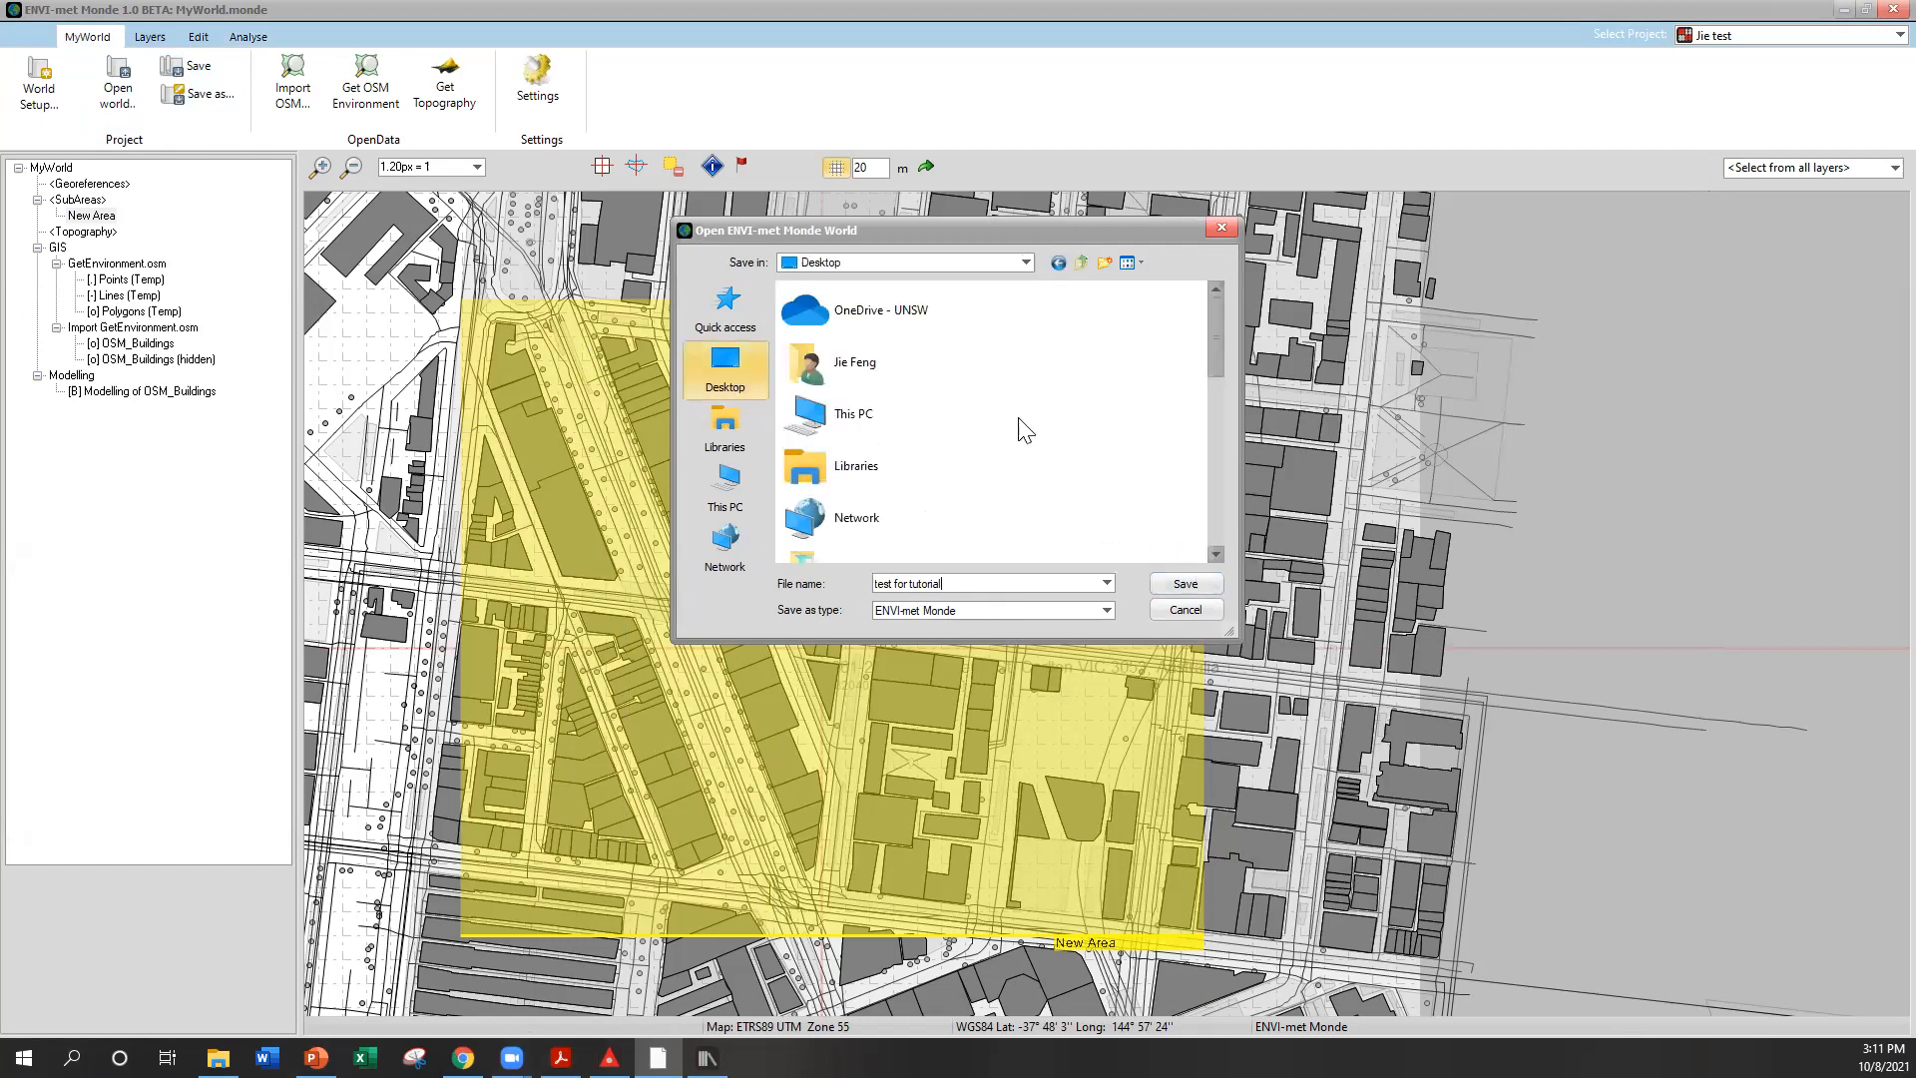
click(1186, 584)
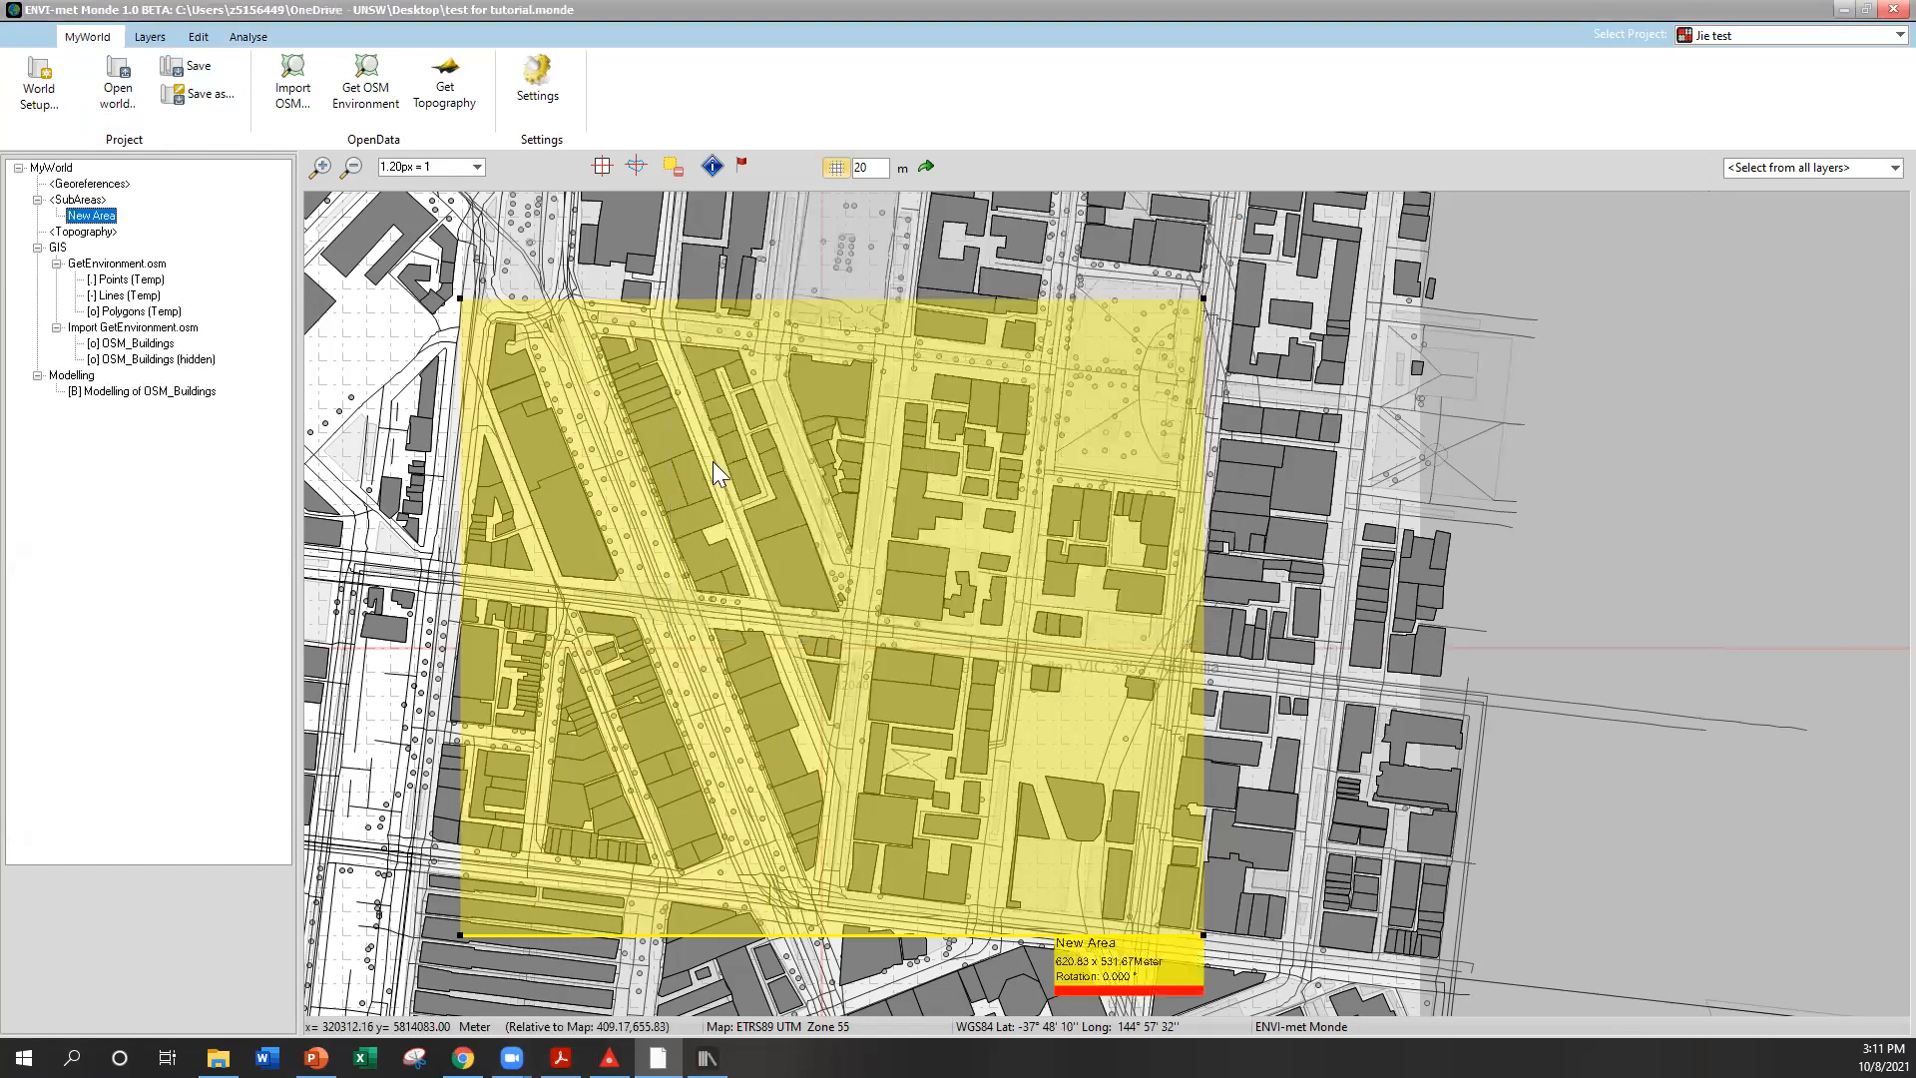
click(1617, 372)
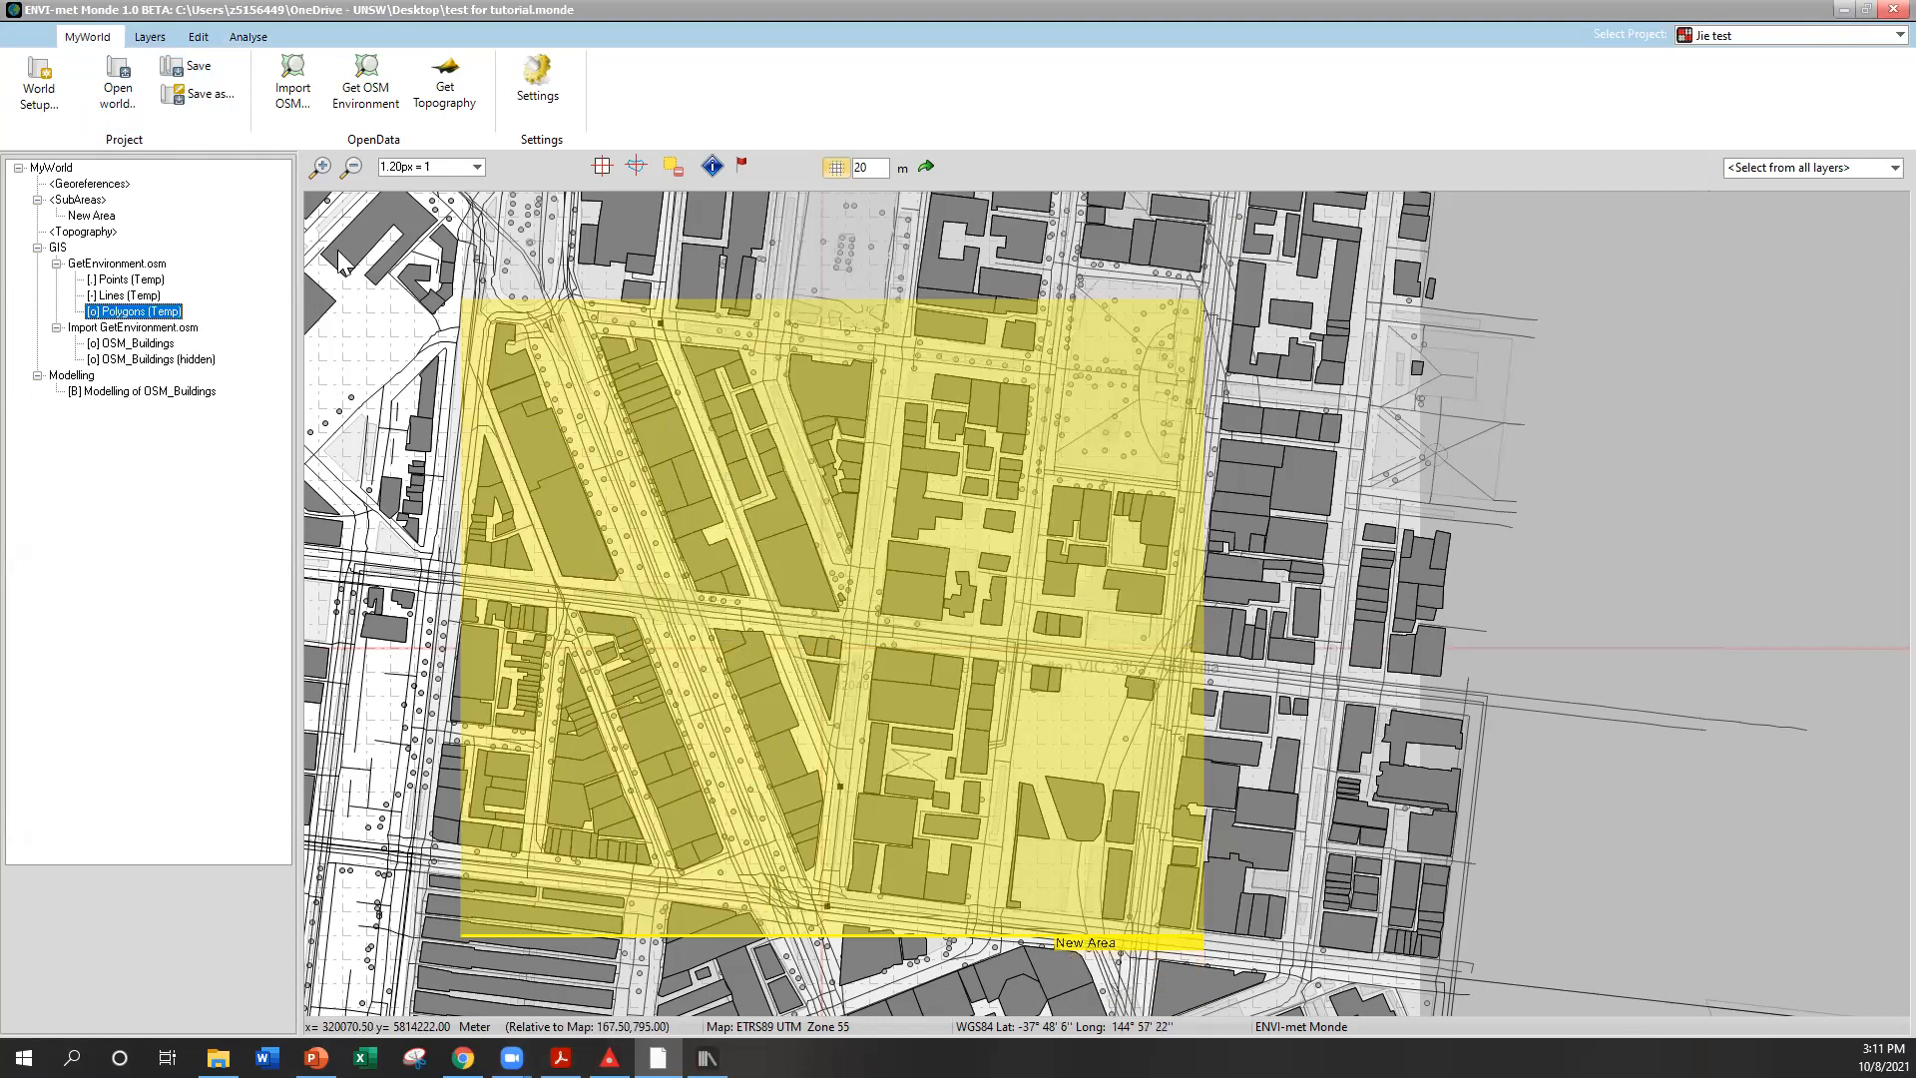
Start creating an ENVI-met model from the sub-area New Area, excluding the Topography layer
click(261, 40)
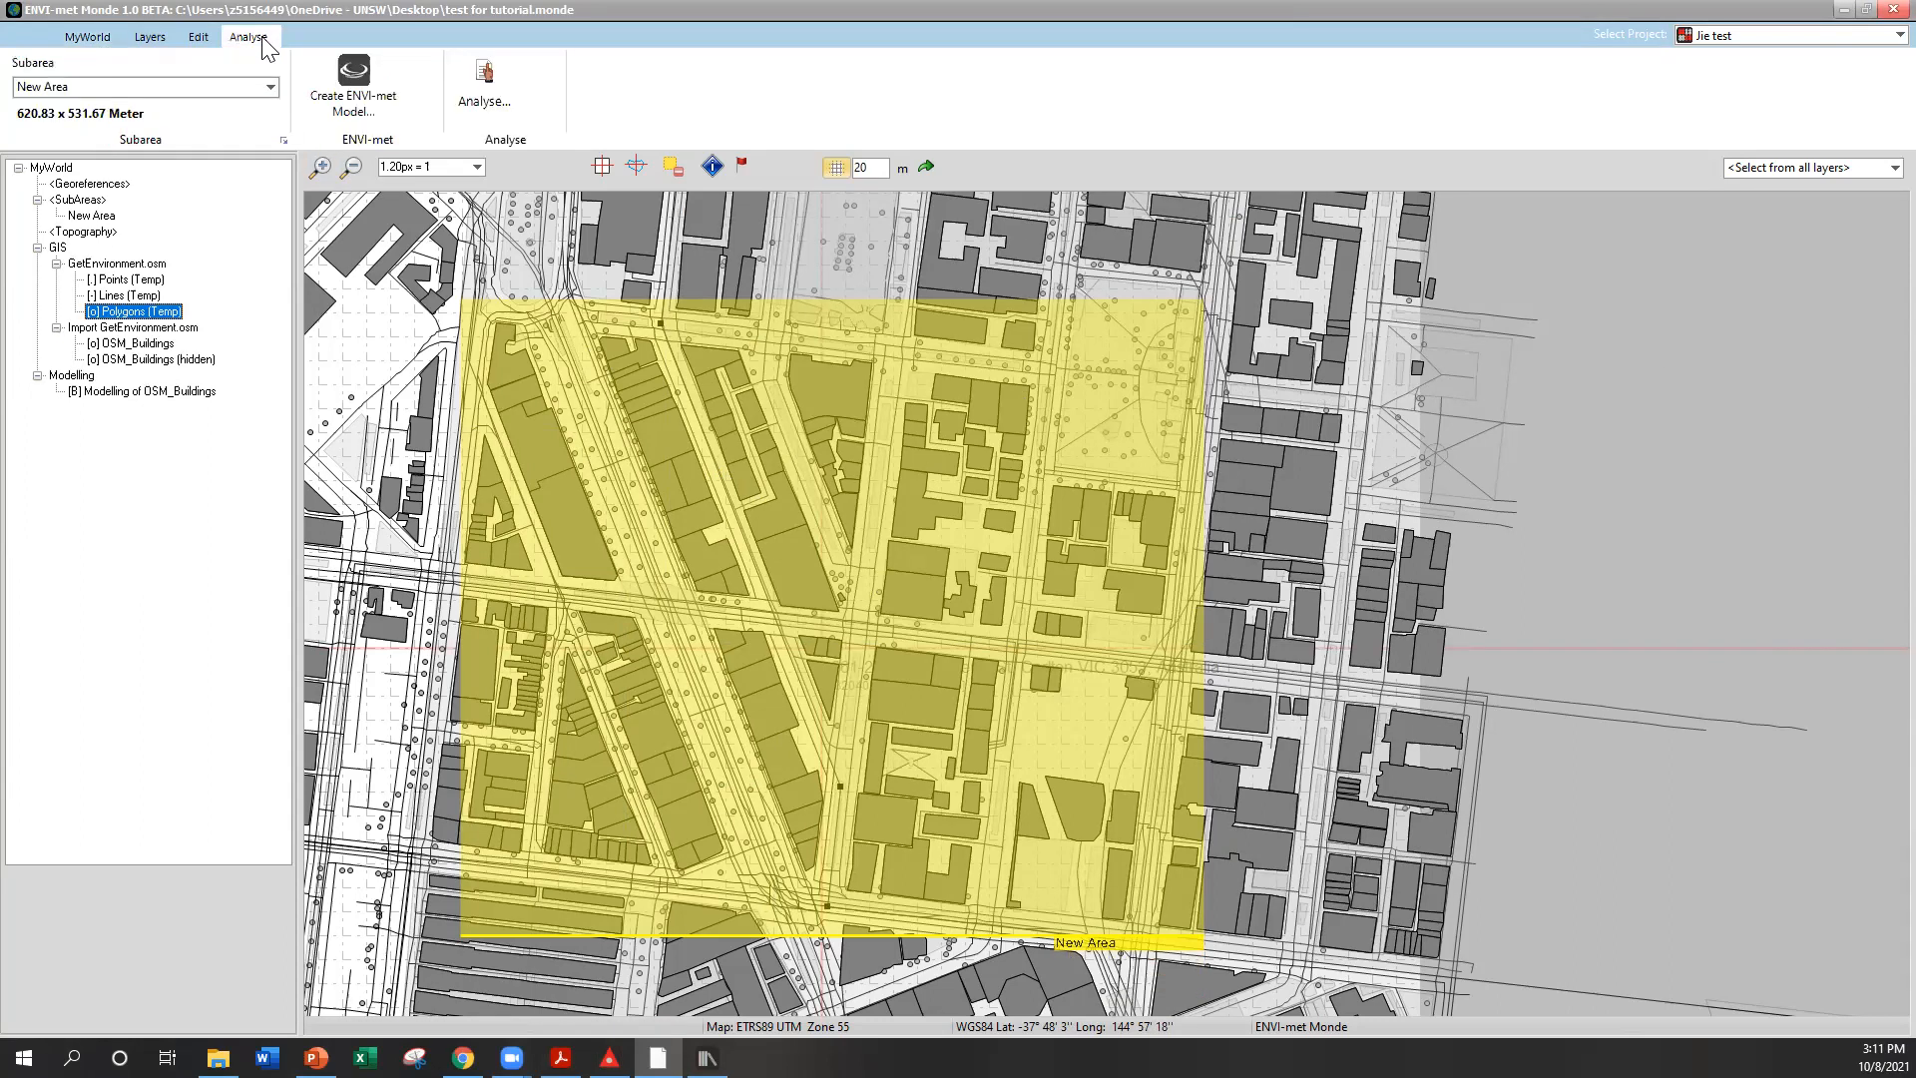
click(339, 88)
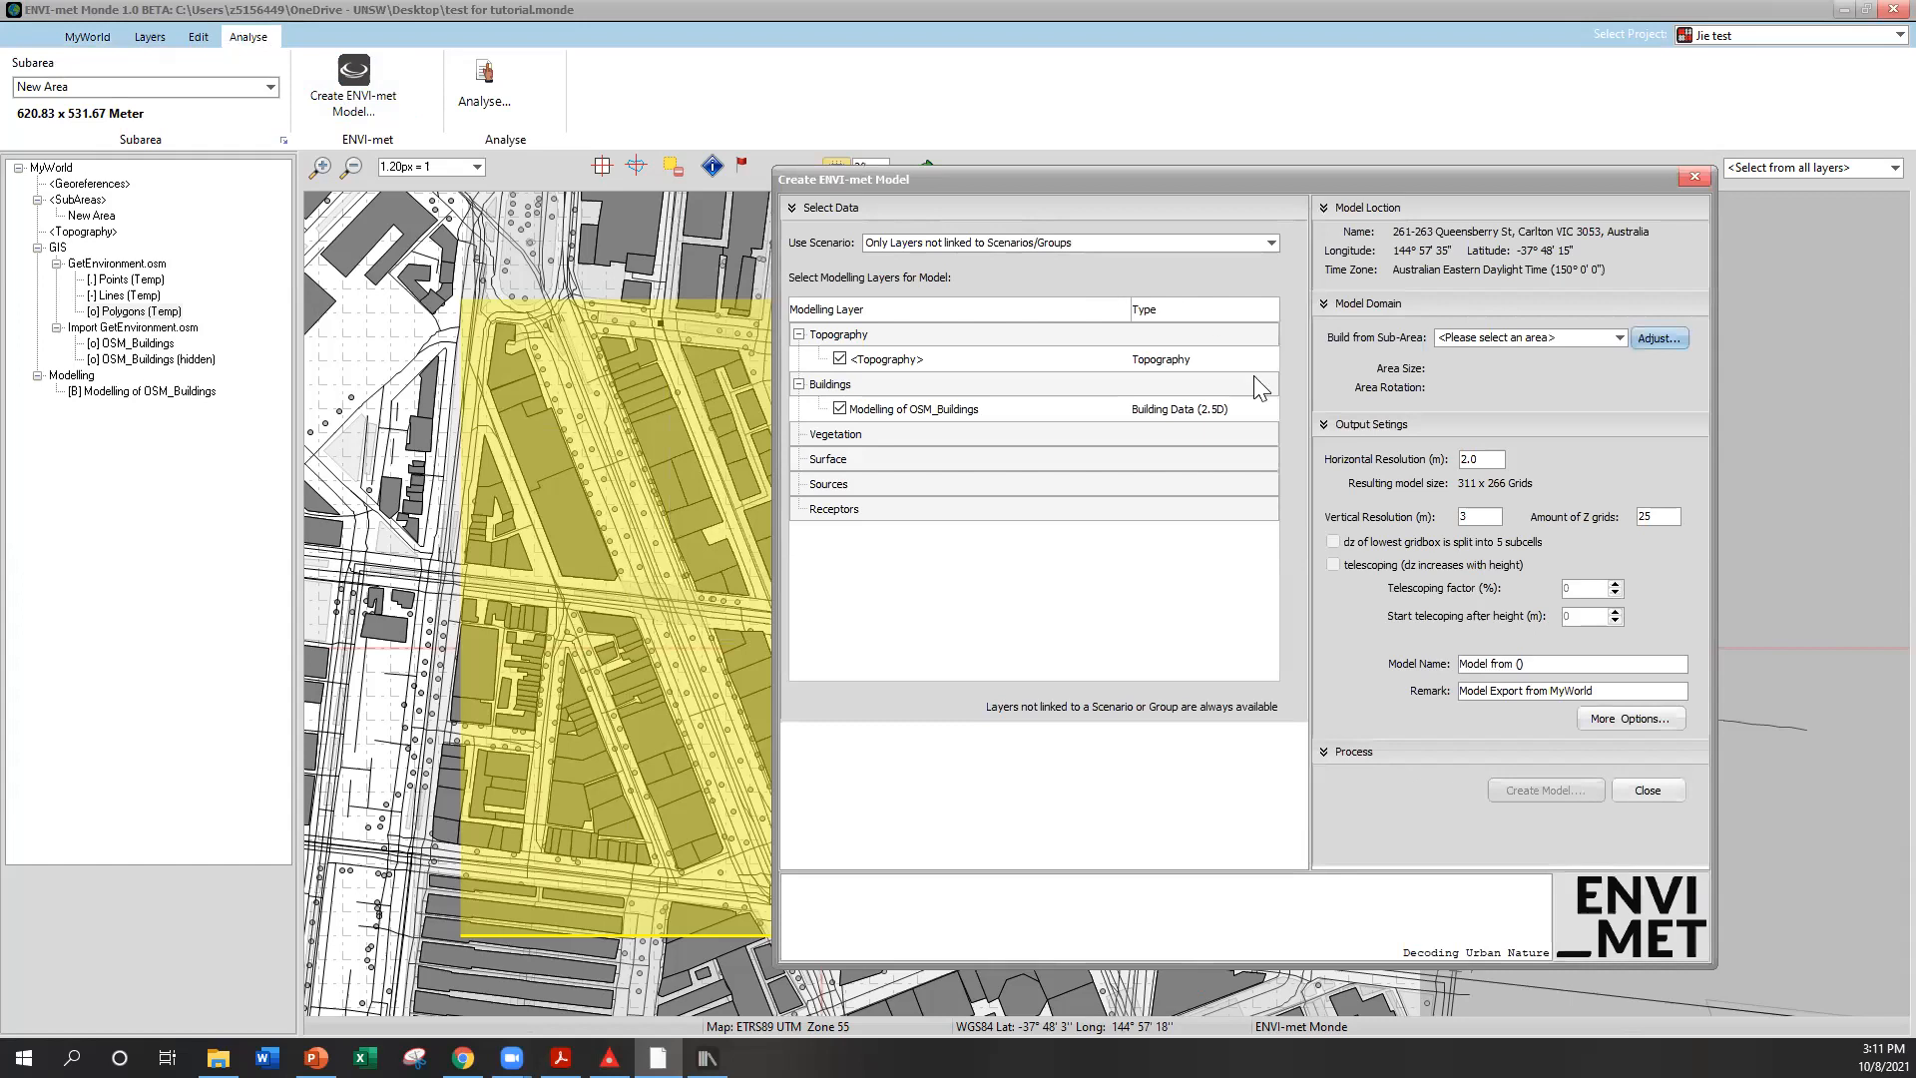
click(840, 361)
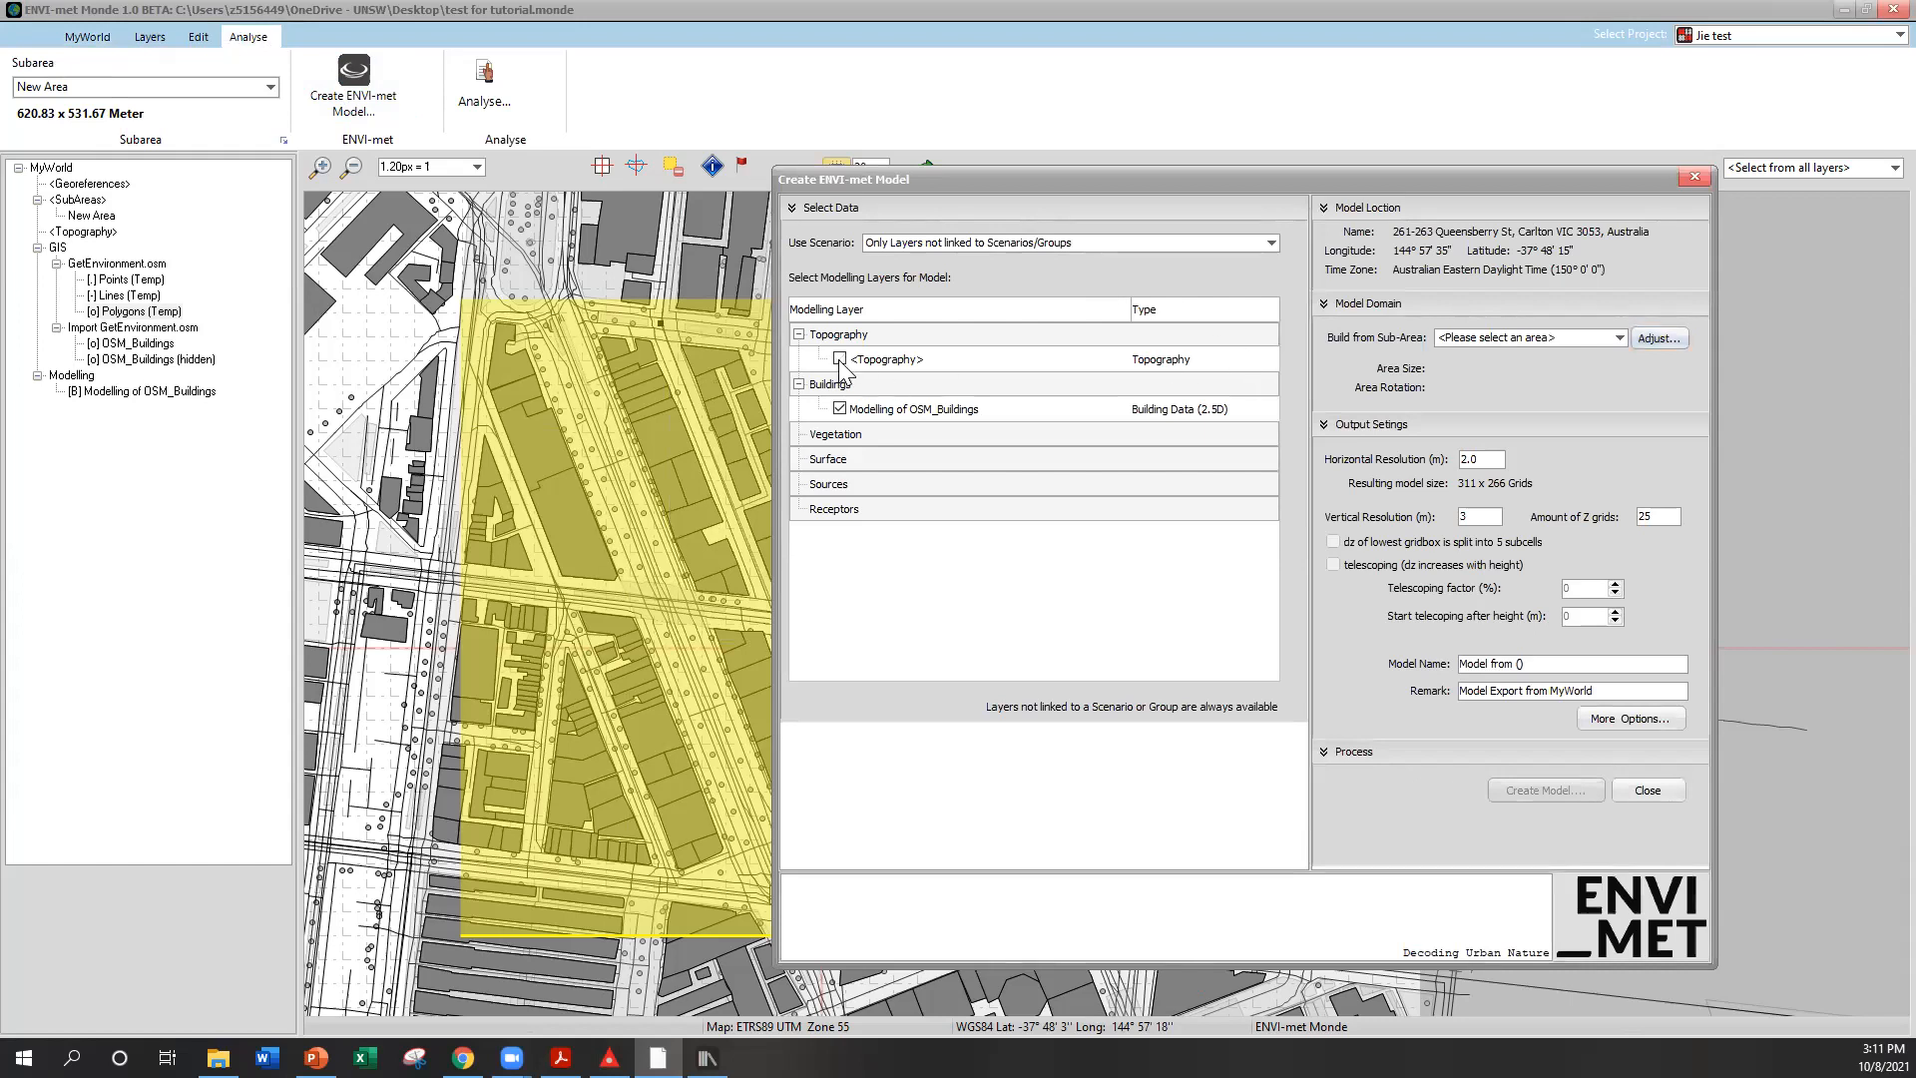
click(1564, 339)
click(1507, 369)
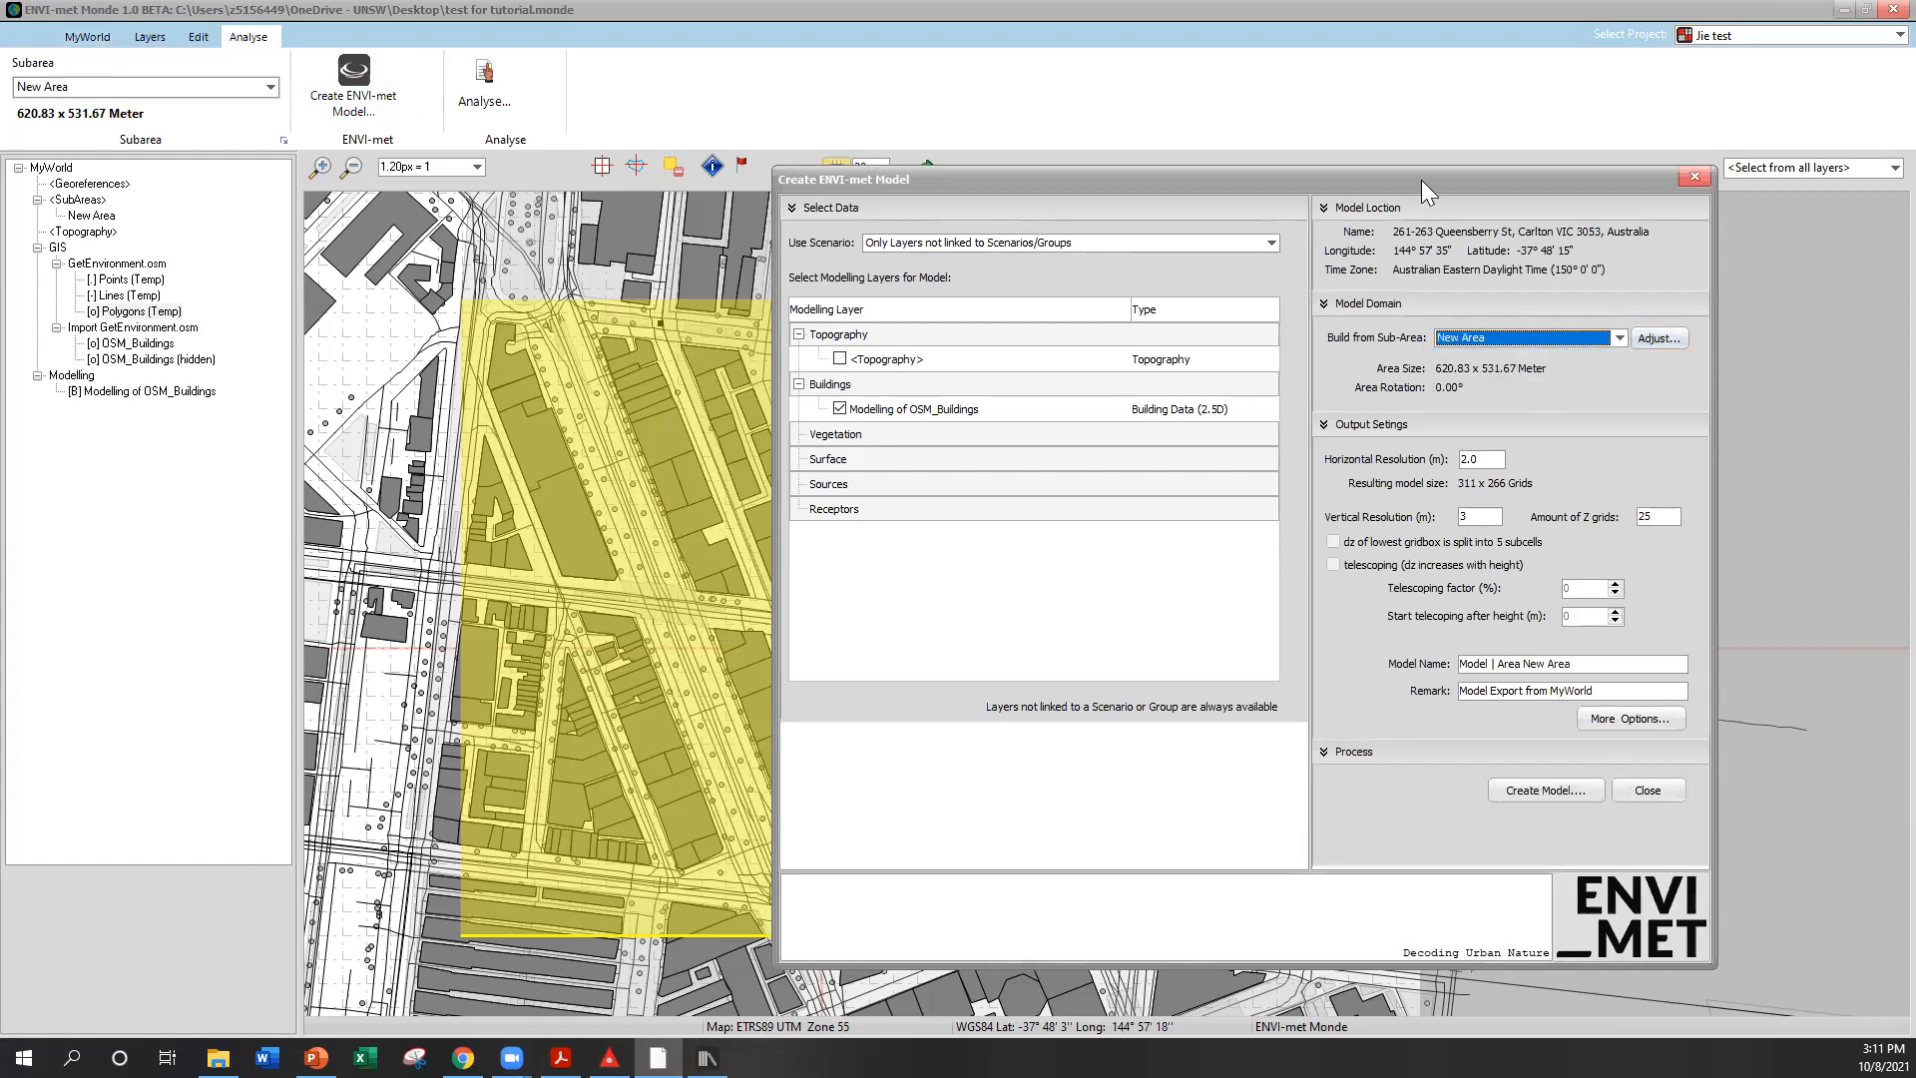
Adjust the New Area sub-area by rotating it 6° and moving it 29 m west
drag(1421, 179, 1559, 171)
click(1799, 329)
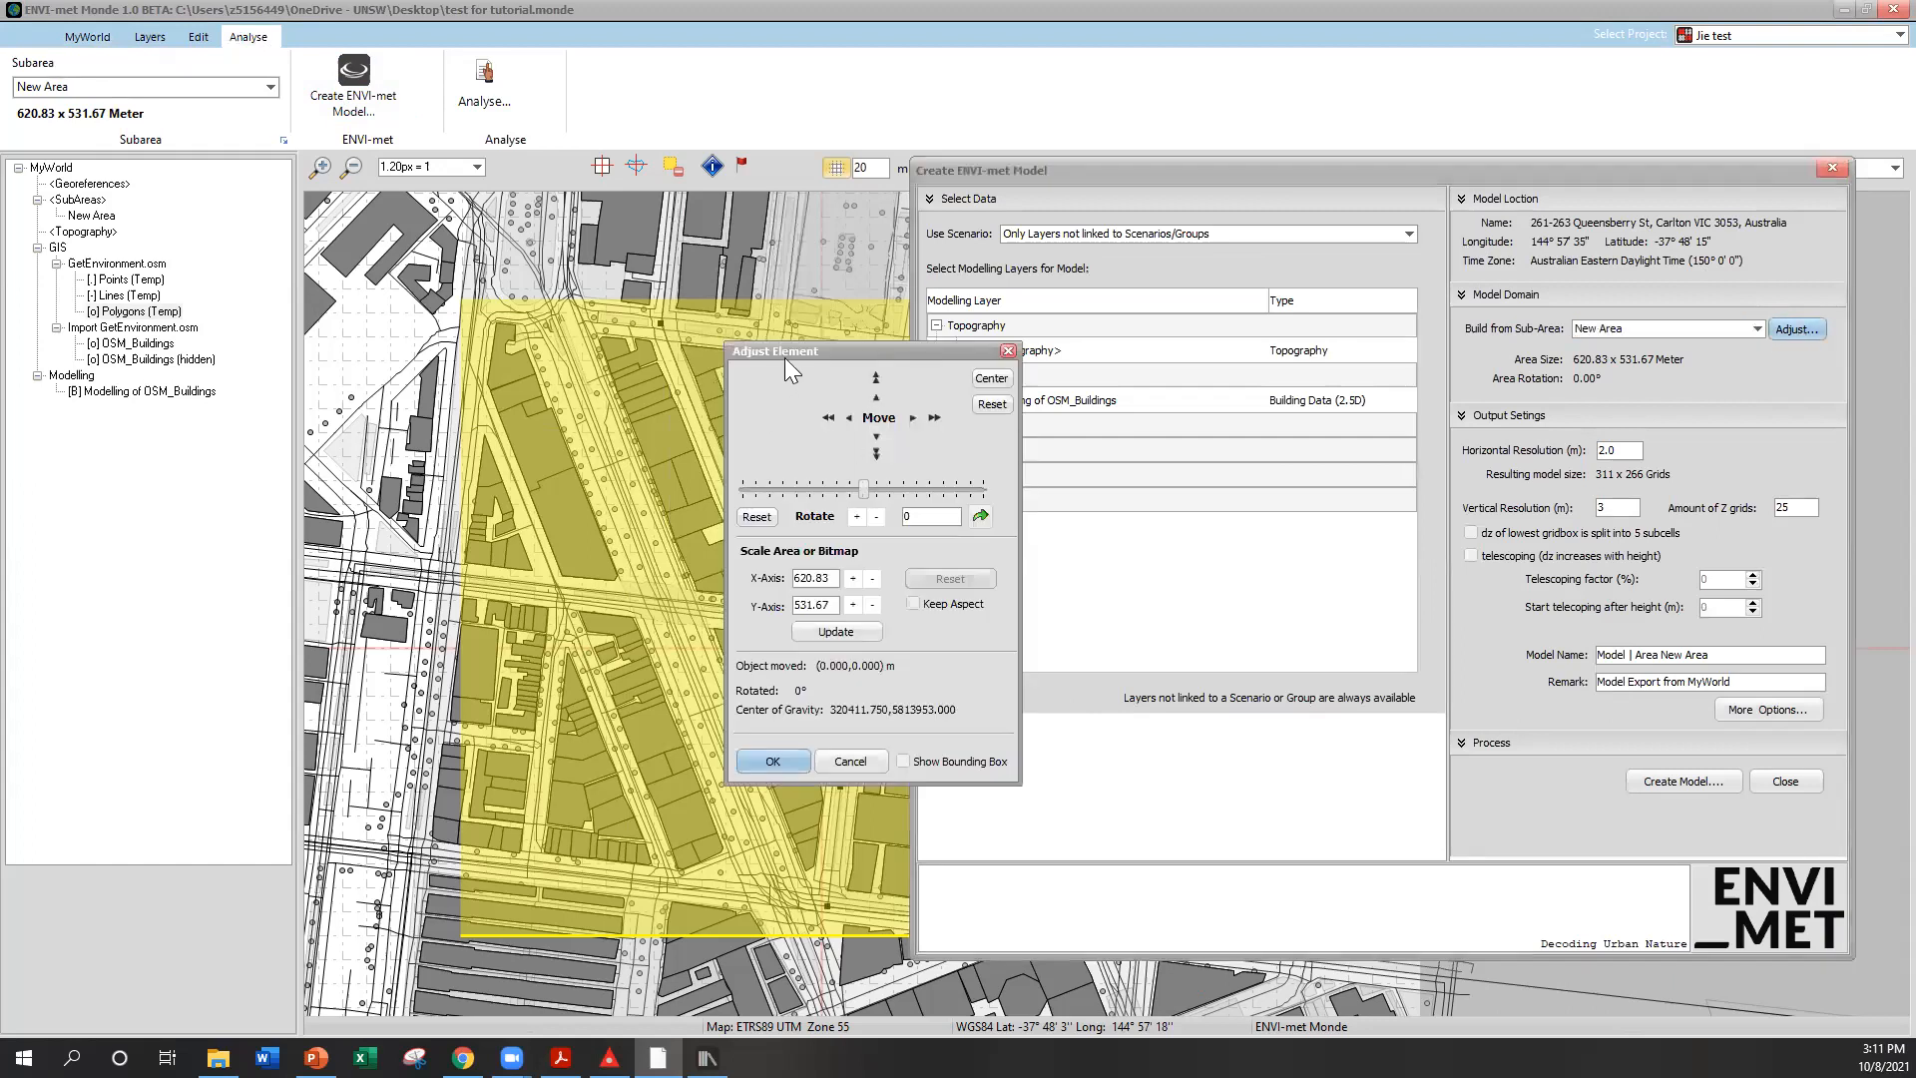
drag(795, 354, 1122, 417)
click(1193, 557)
drag(1192, 557, 1199, 560)
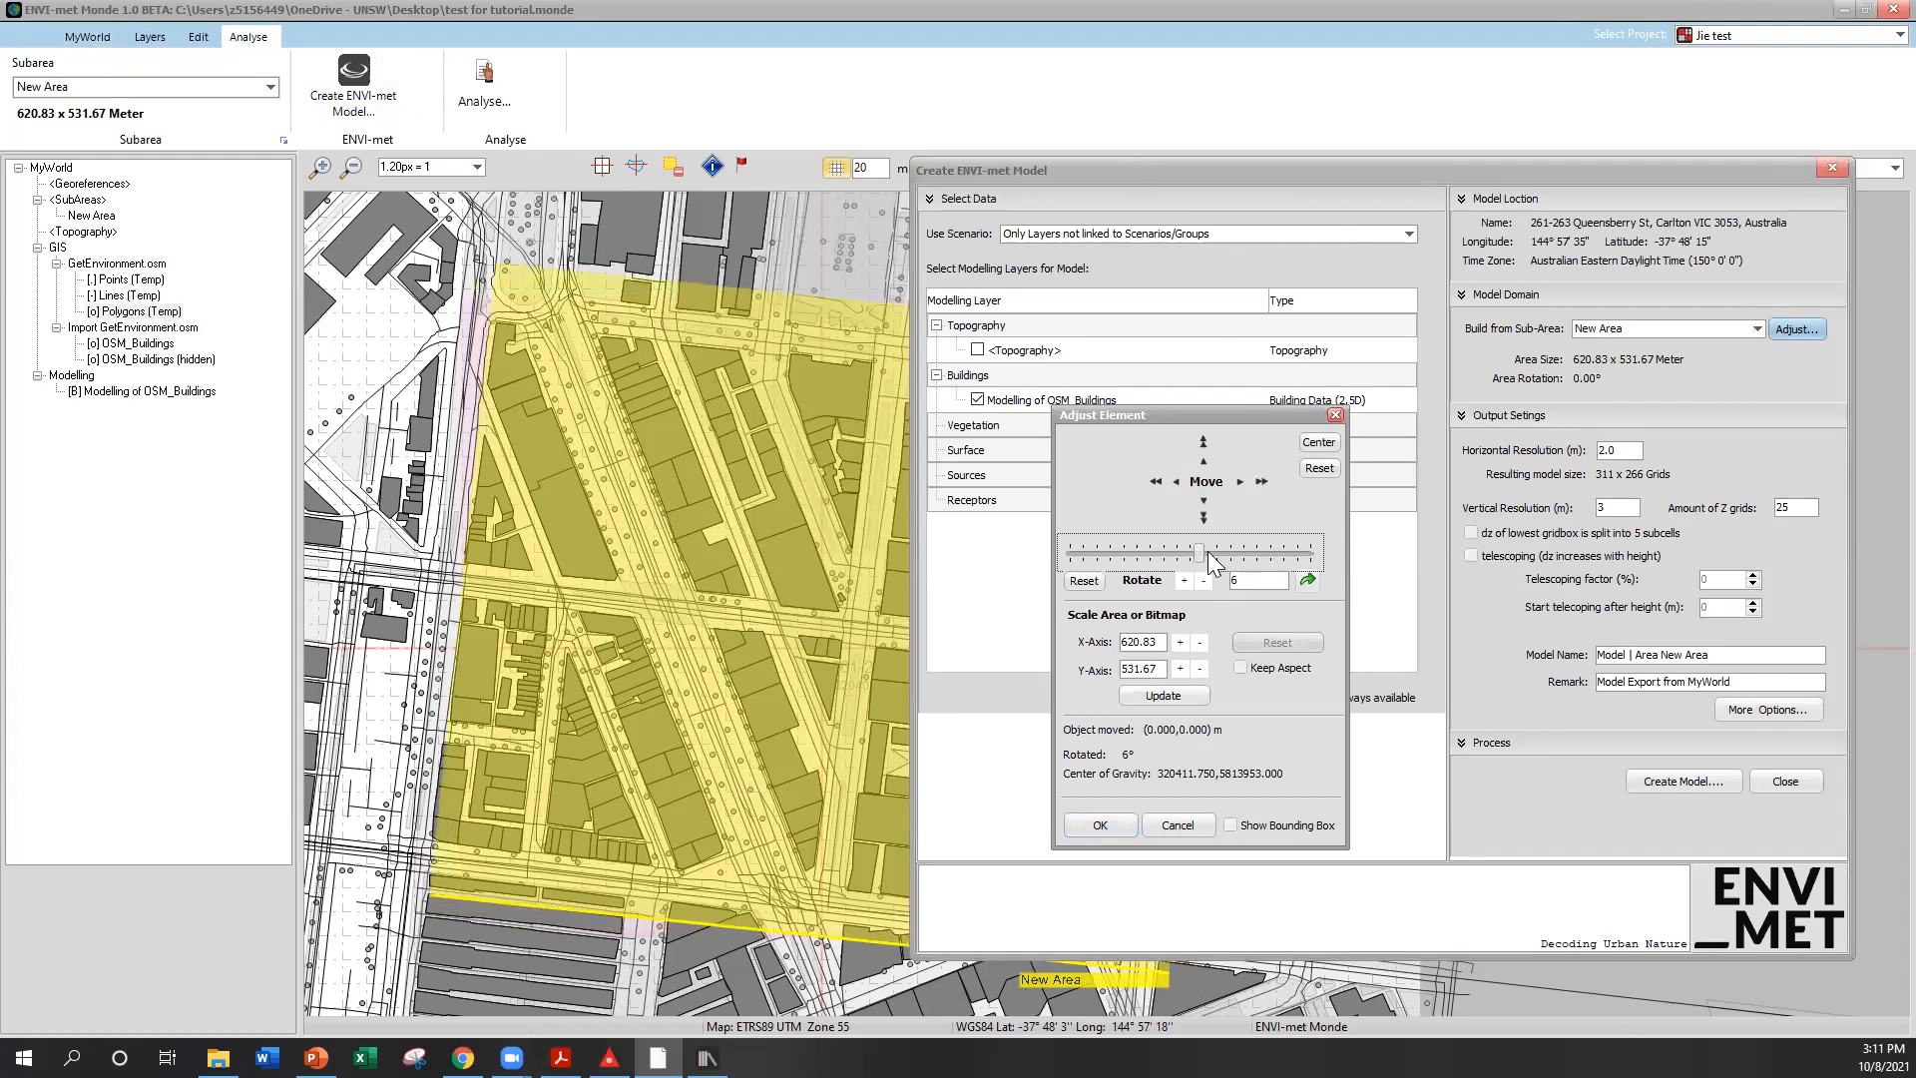
click(1155, 482)
double_click(1155, 482)
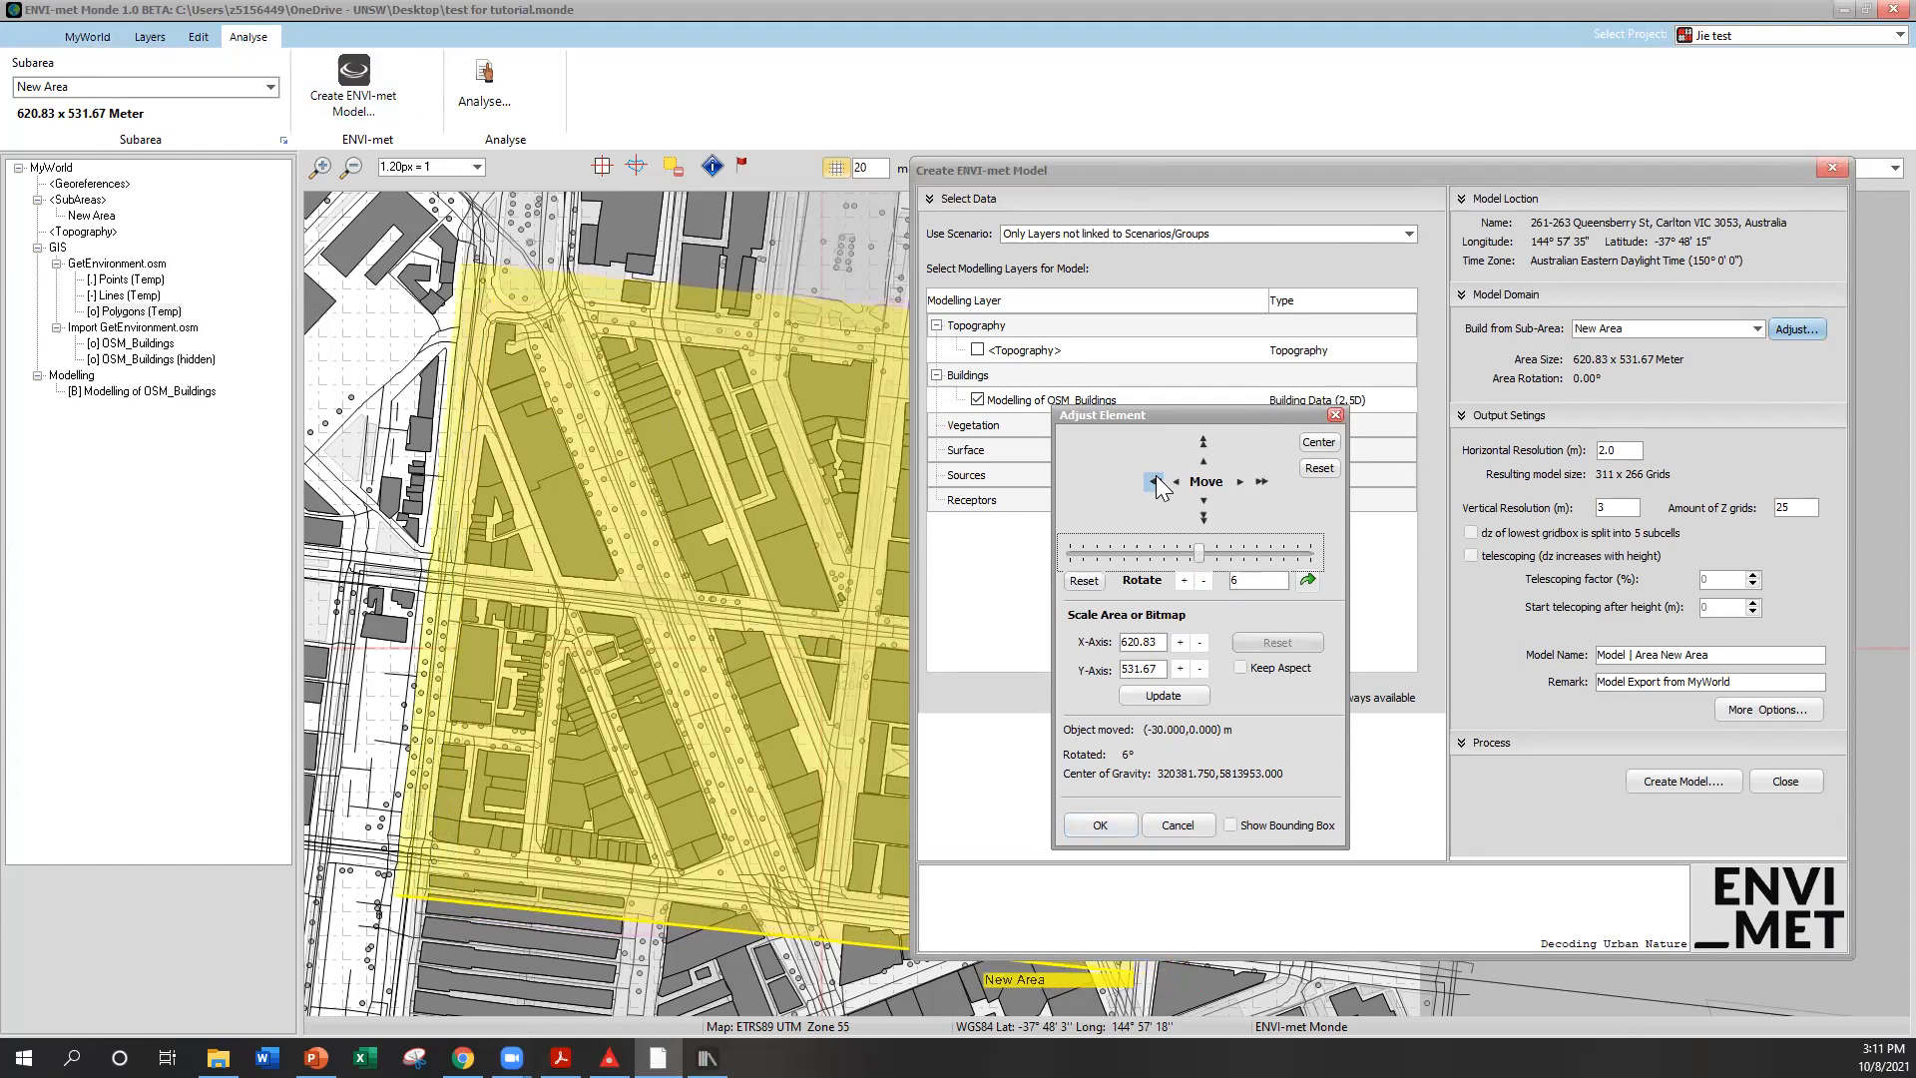
click(1240, 482)
Scale the sub-area to 586.83 m on the X-axis and 460.67 m on the Y-axis, then apply the adjustment
click(1199, 670)
click(1198, 670)
click(1198, 669)
click(1199, 669)
click(1199, 670)
click(1198, 669)
click(1198, 670)
click(1199, 669)
click(1199, 670)
click(1198, 670)
click(1199, 670)
click(1199, 670)
click(1198, 670)
click(1198, 670)
click(1199, 670)
click(1198, 670)
click(1199, 669)
click(1199, 670)
click(1199, 670)
click(1201, 642)
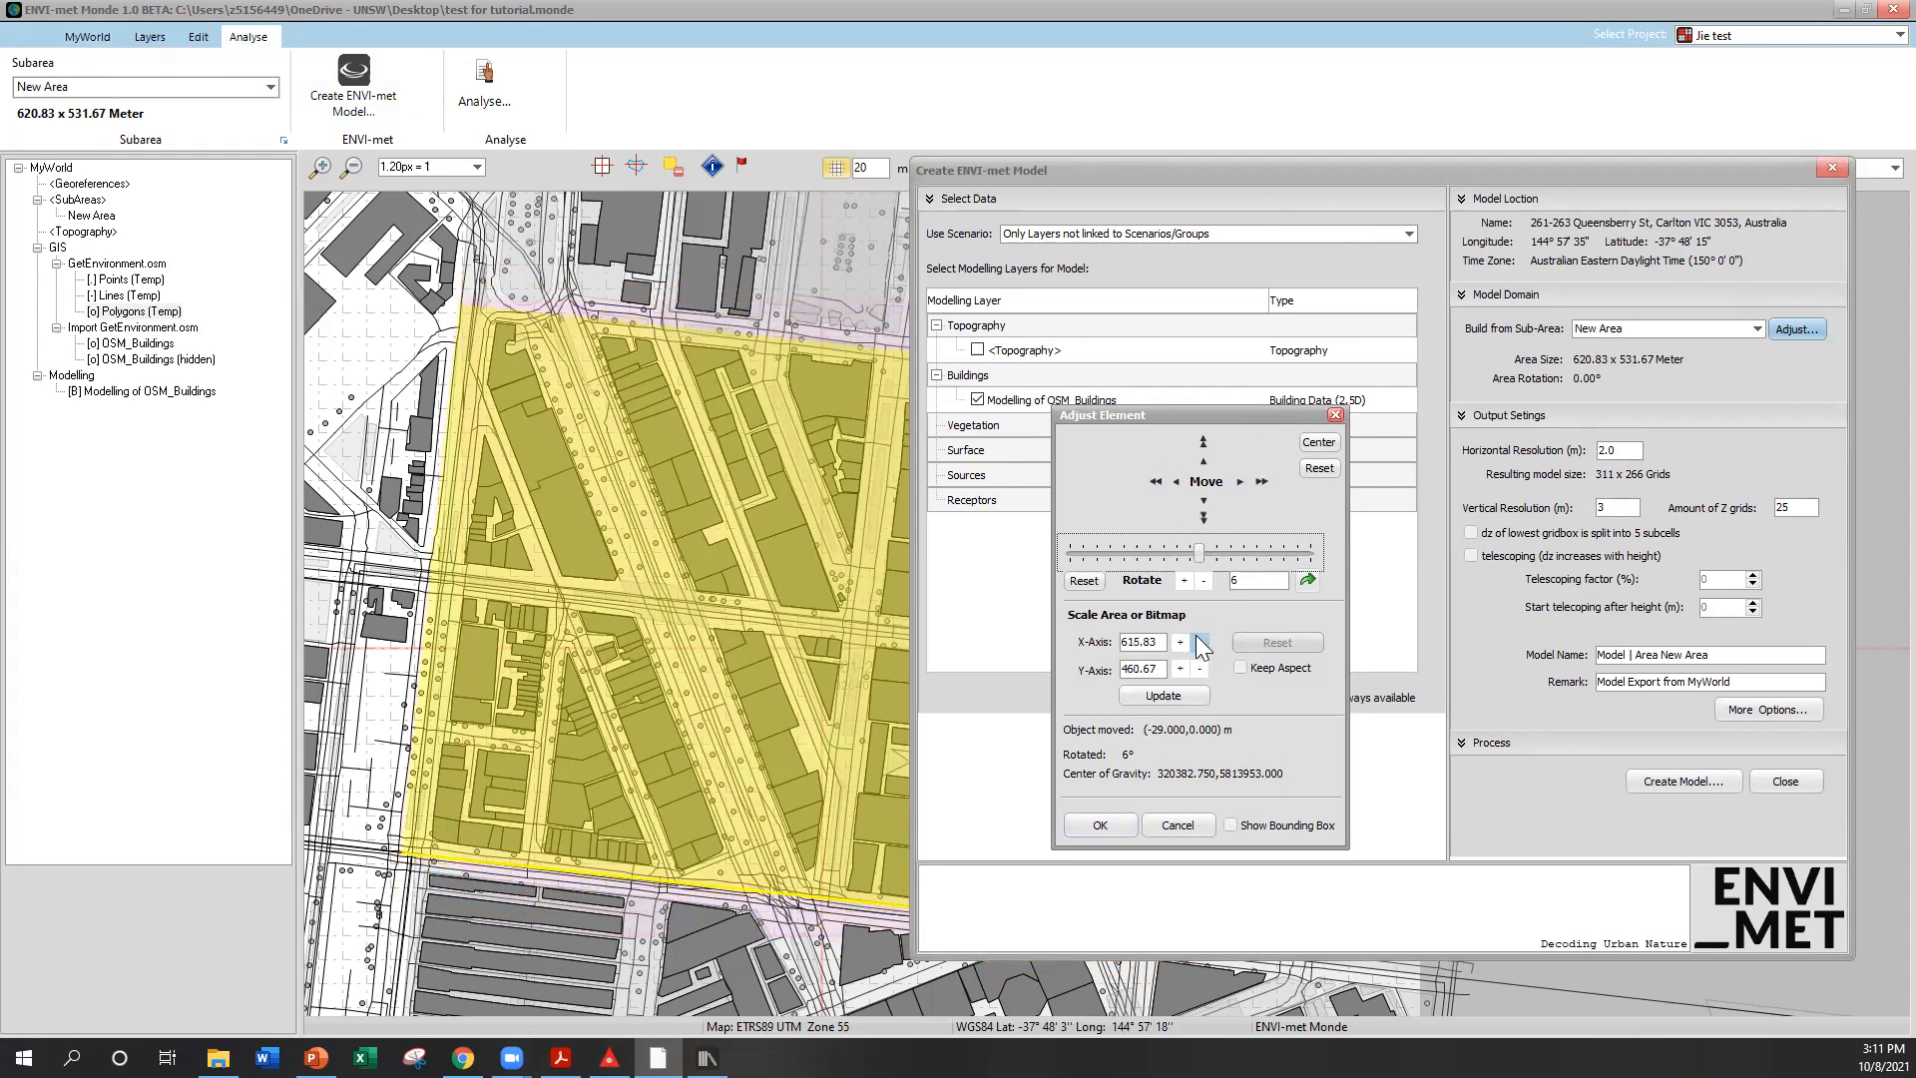
click(1201, 643)
click(1201, 643)
click(1201, 643)
click(1200, 643)
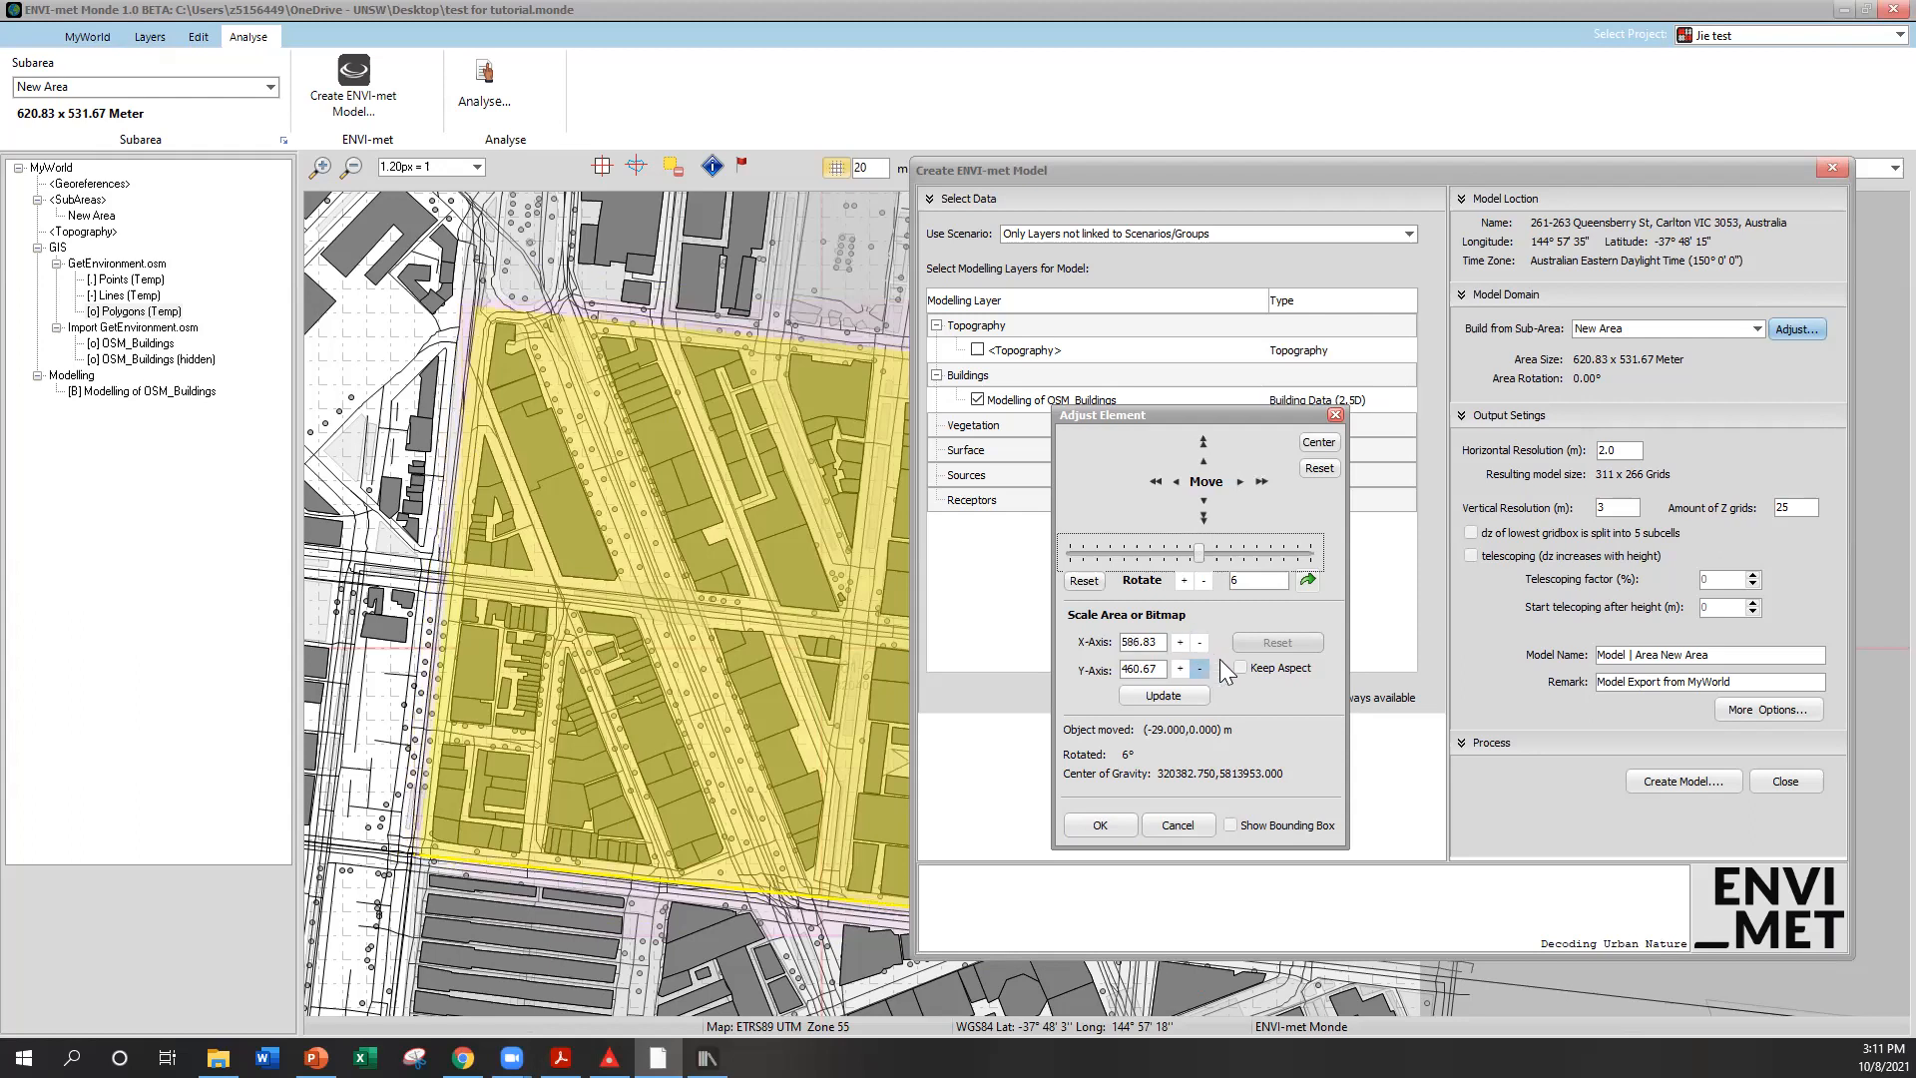
click(1164, 697)
click(1100, 824)
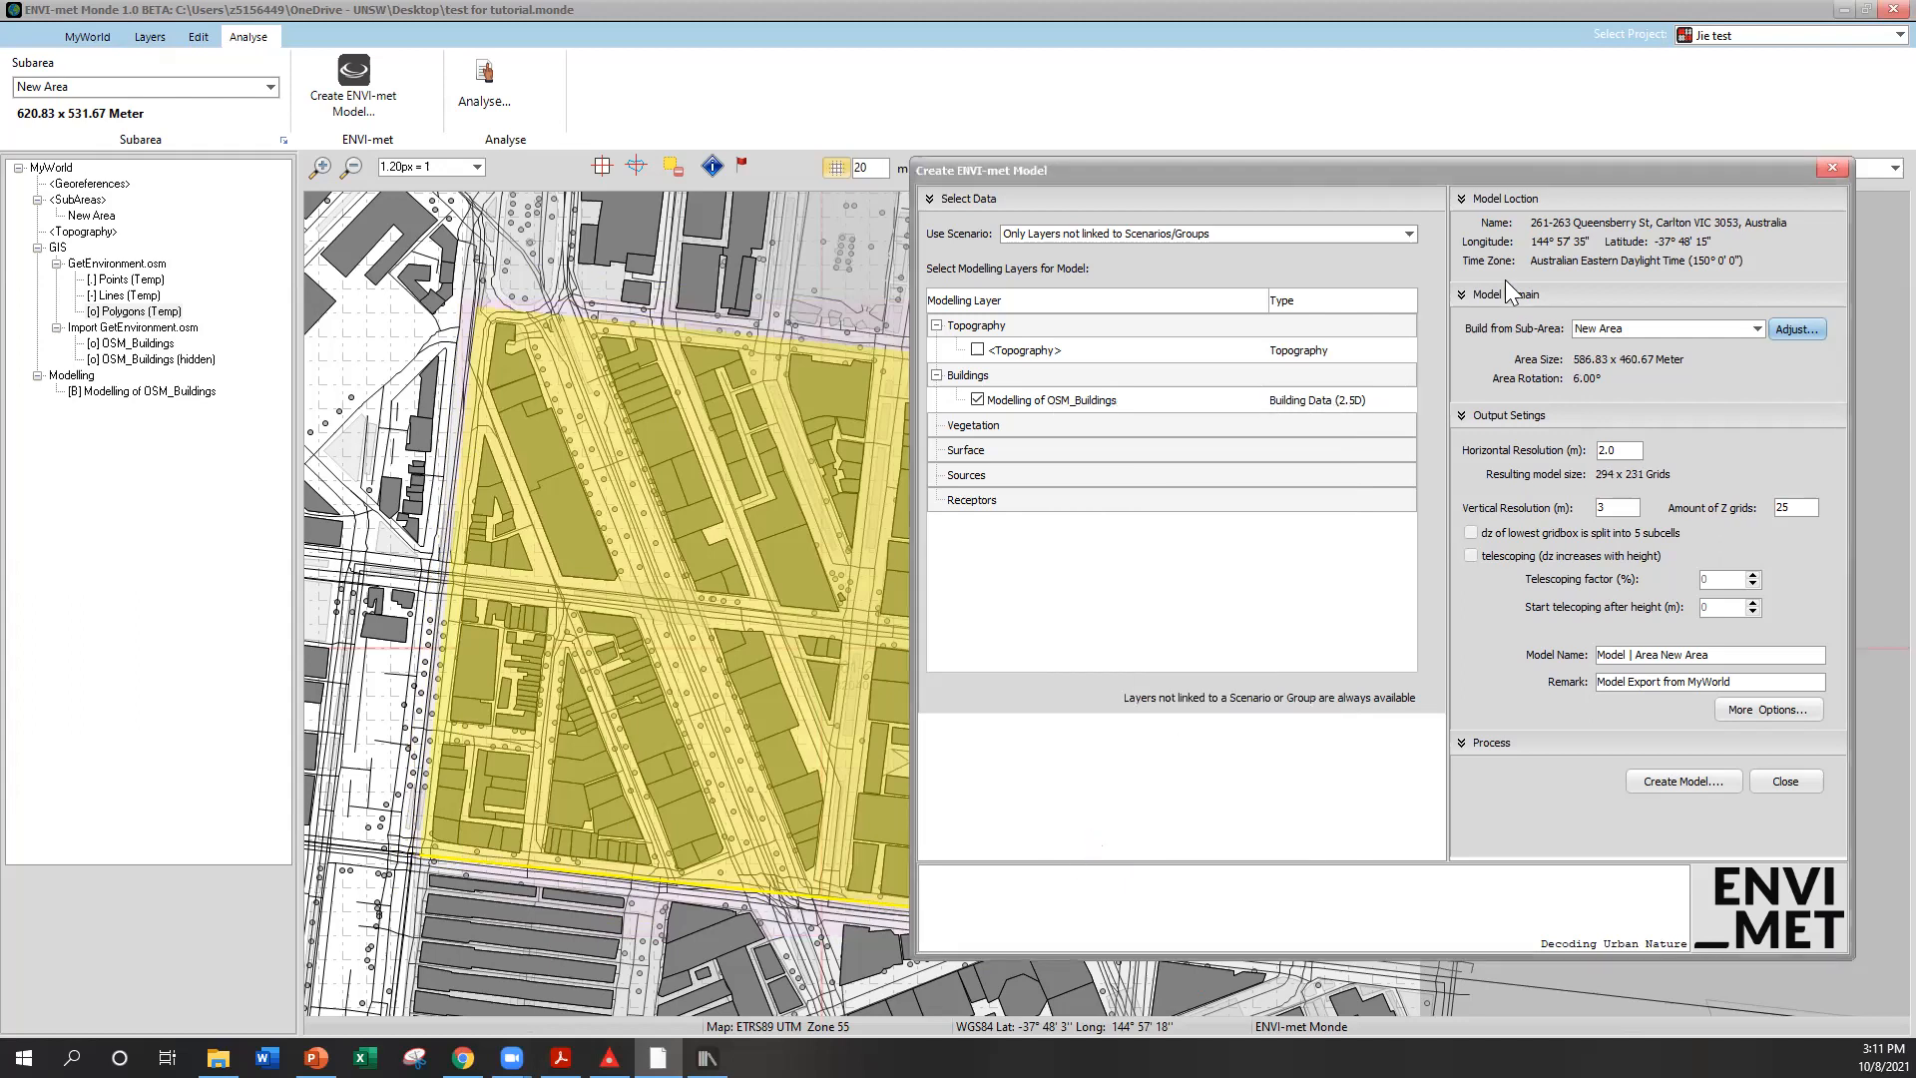
Move the New Area sub-area 8 m east in the model domain adjustment
drag(1561, 169, 1541, 186)
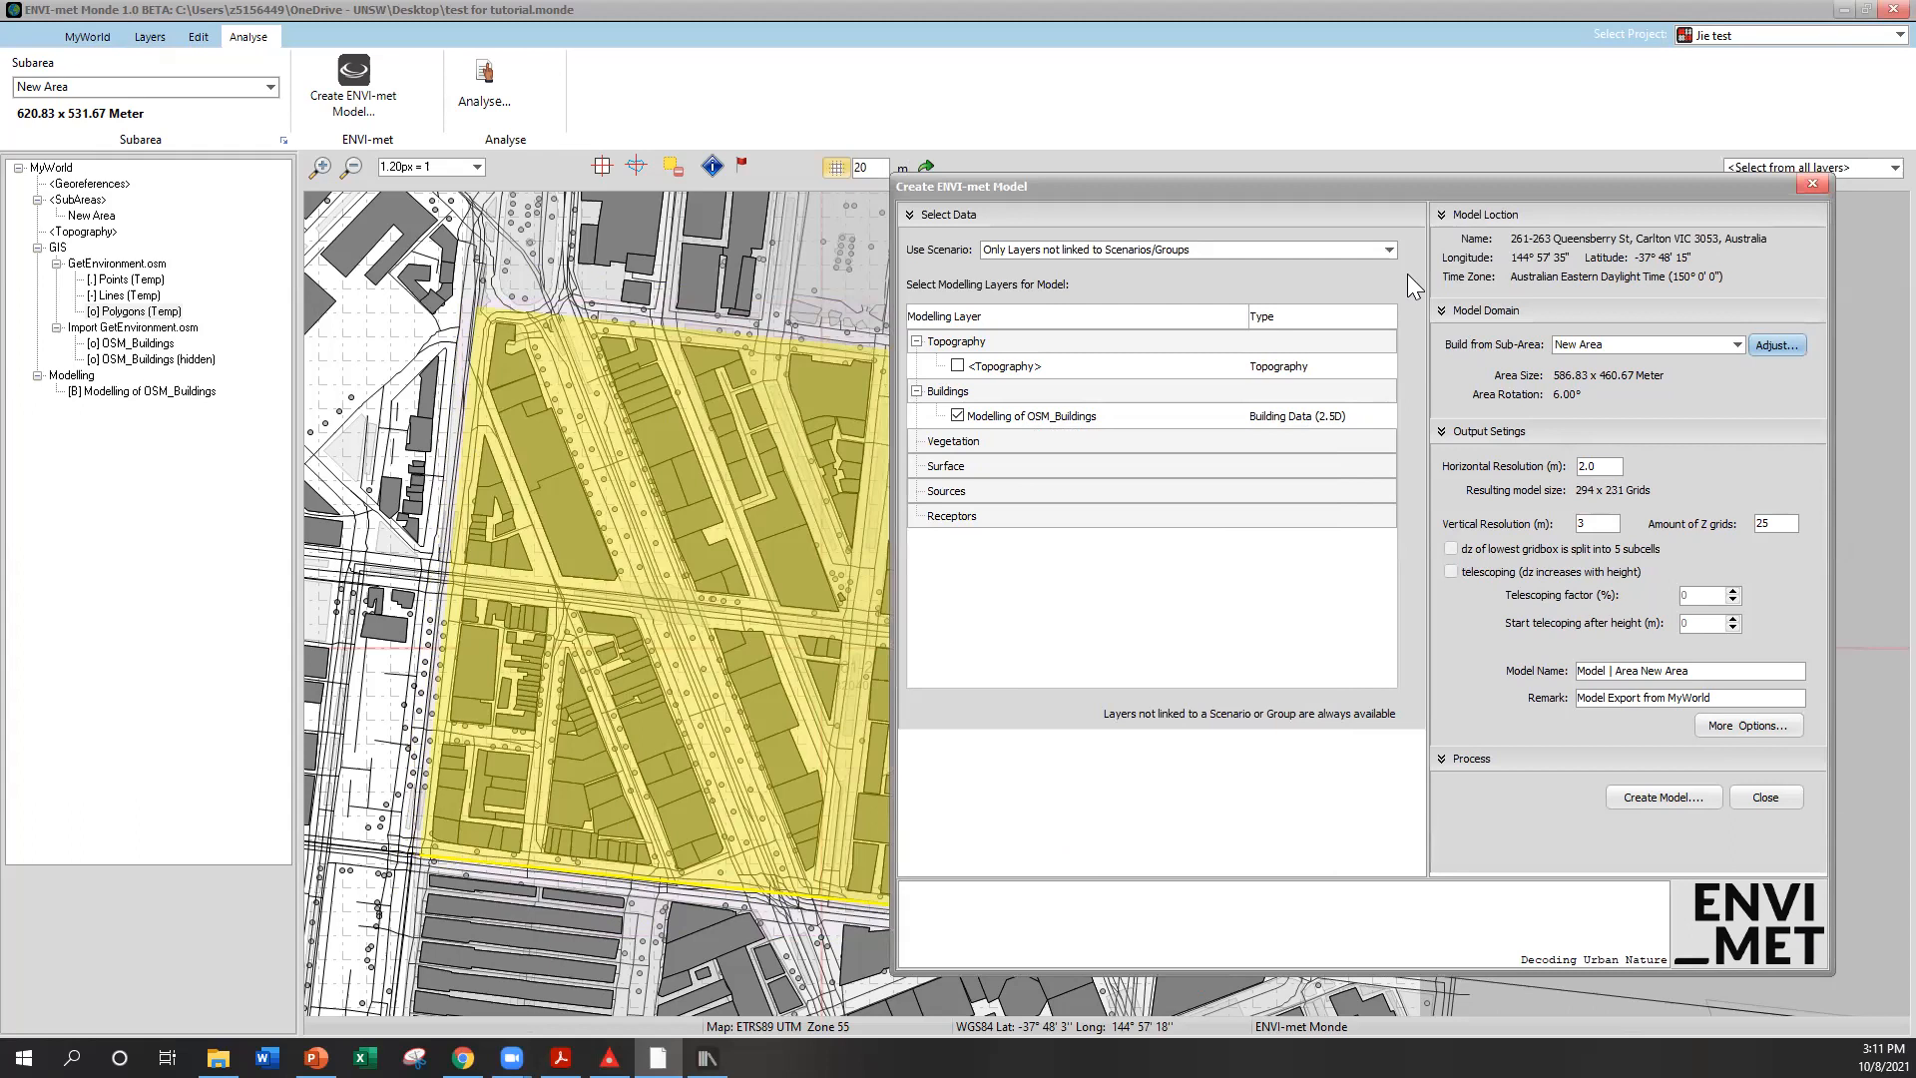
drag(1408, 186, 468, 544)
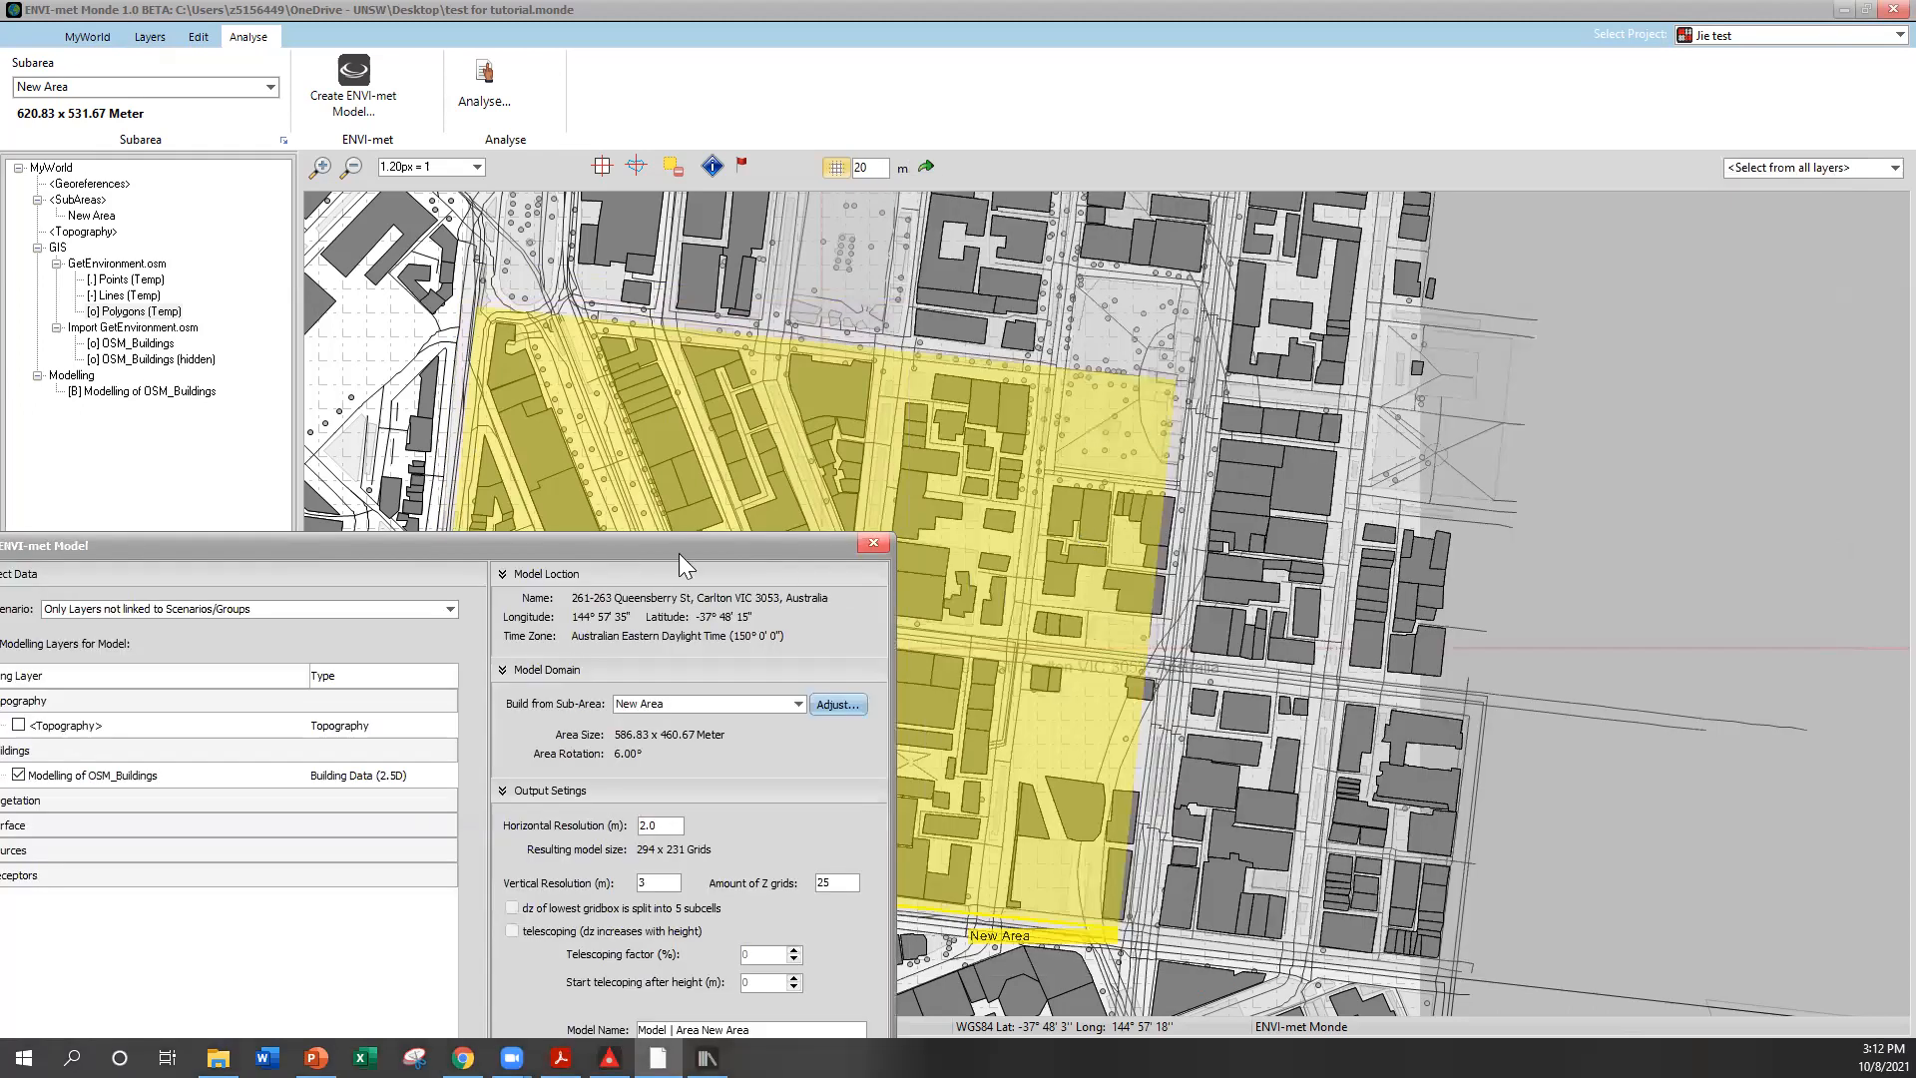
drag(679, 553, 1398, 767)
click(1549, 920)
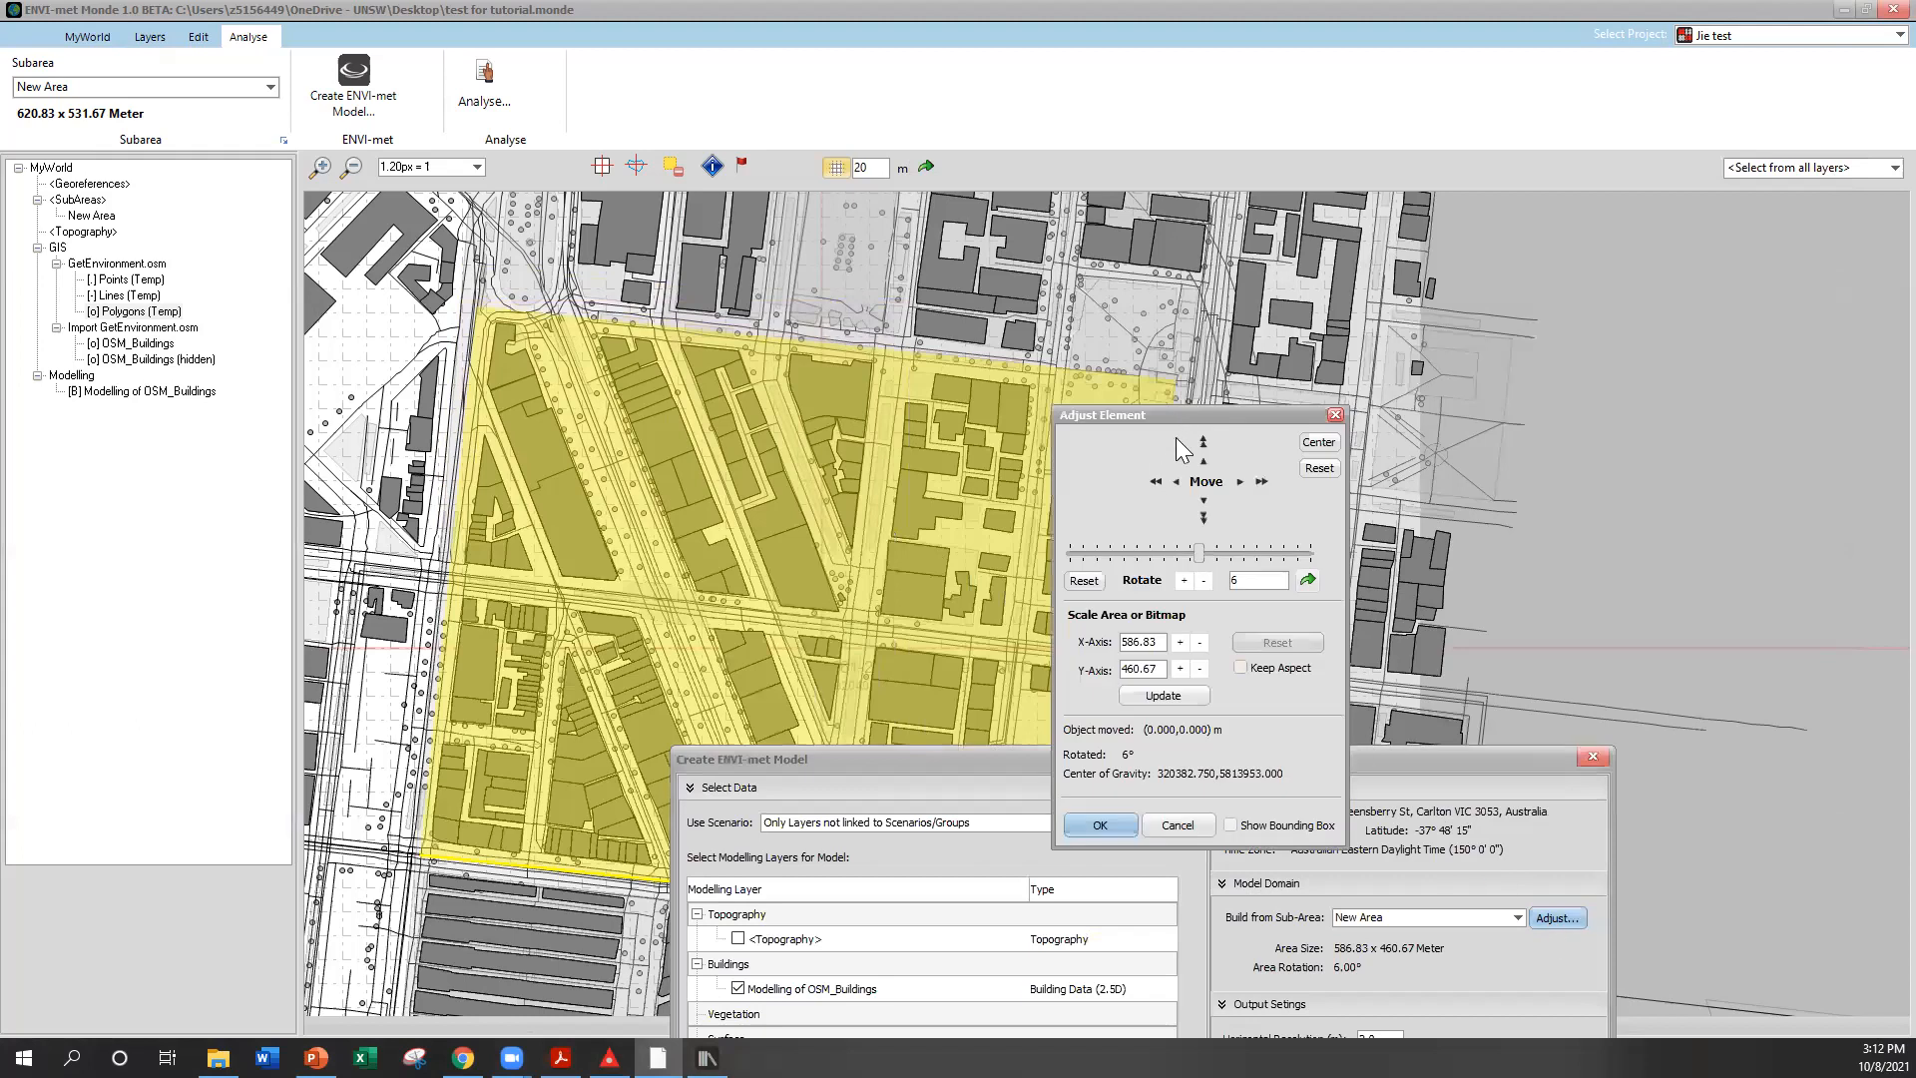
drag(1178, 415, 1484, 523)
click(1550, 589)
click(1549, 589)
click(1549, 589)
click(1549, 589)
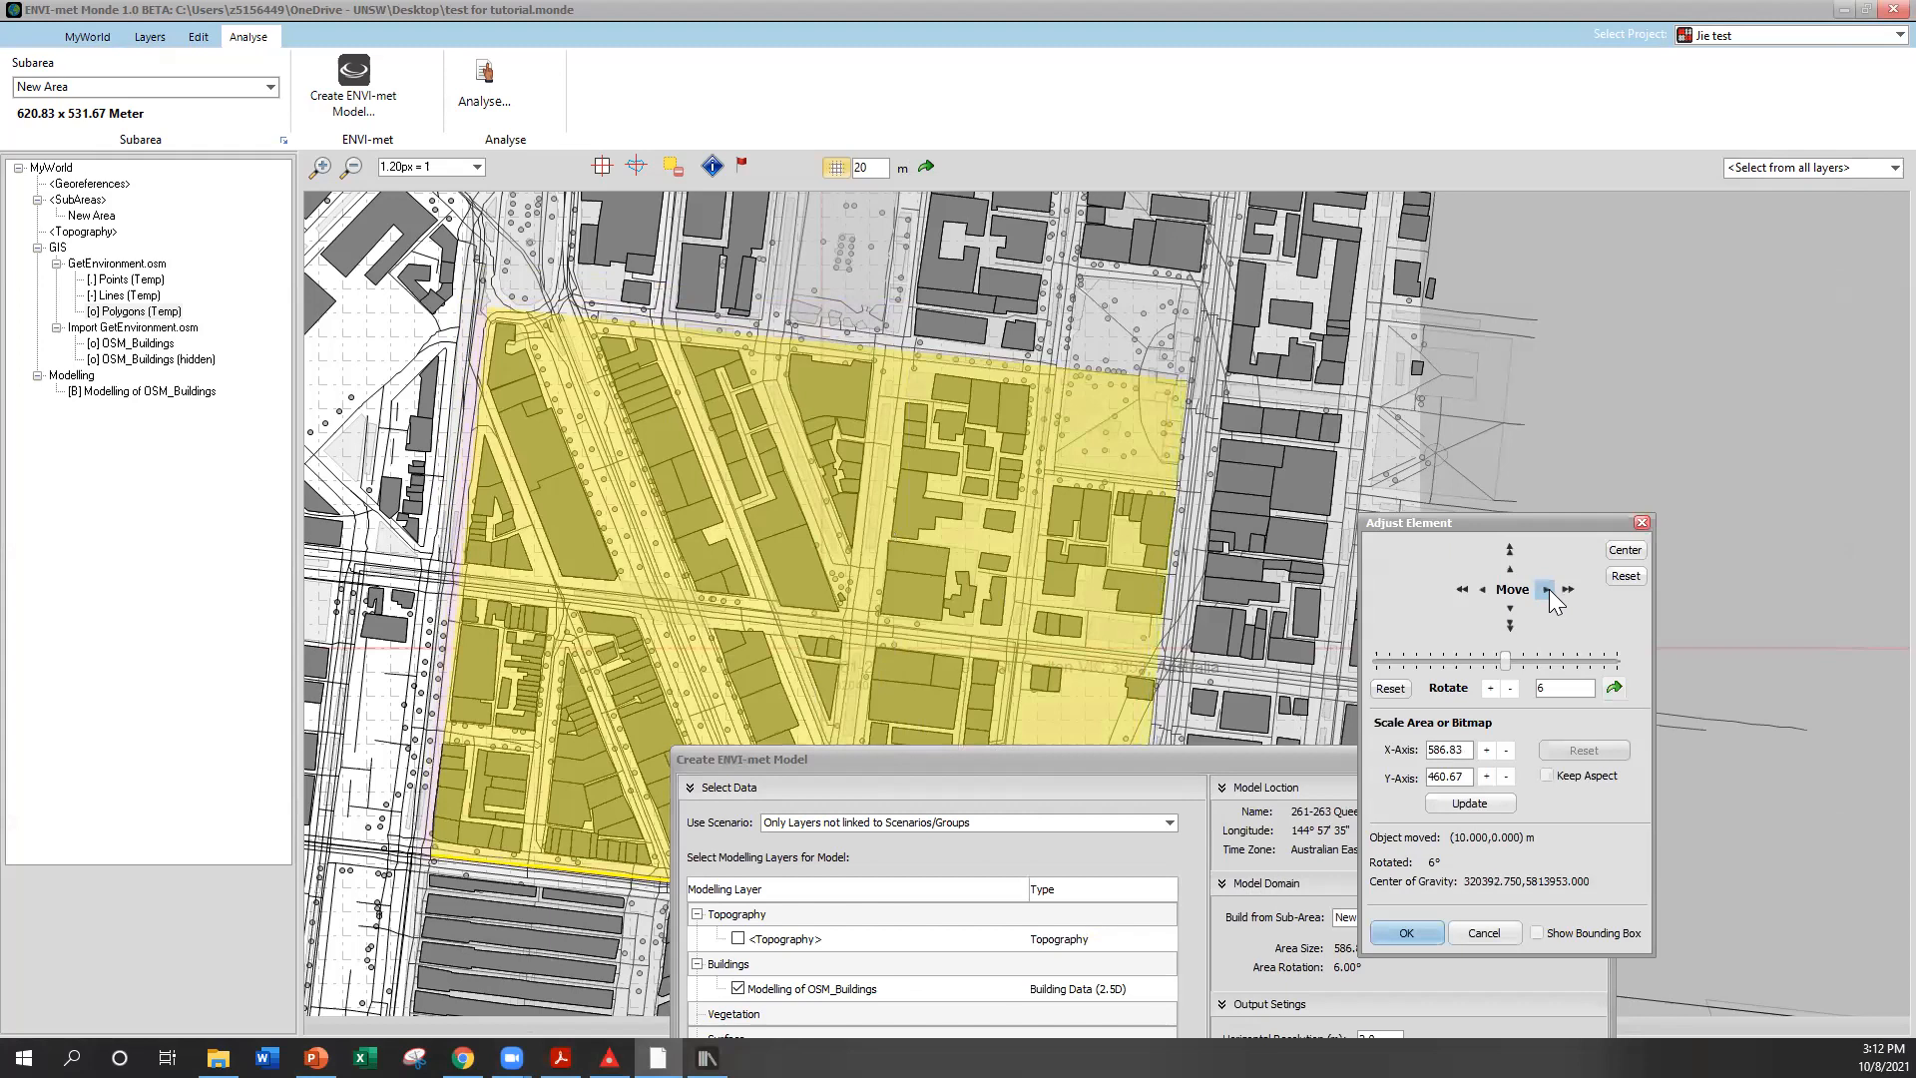
click(1482, 588)
click(1482, 589)
Scale the sub-area to 629.83 m on the X-axis, shift it 10 m west, and apply the adjustment
click(1486, 749)
click(1487, 750)
click(1486, 750)
click(1486, 750)
click(1486, 750)
click(1486, 749)
click(1486, 750)
click(1487, 750)
click(1487, 750)
click(1486, 749)
click(1486, 749)
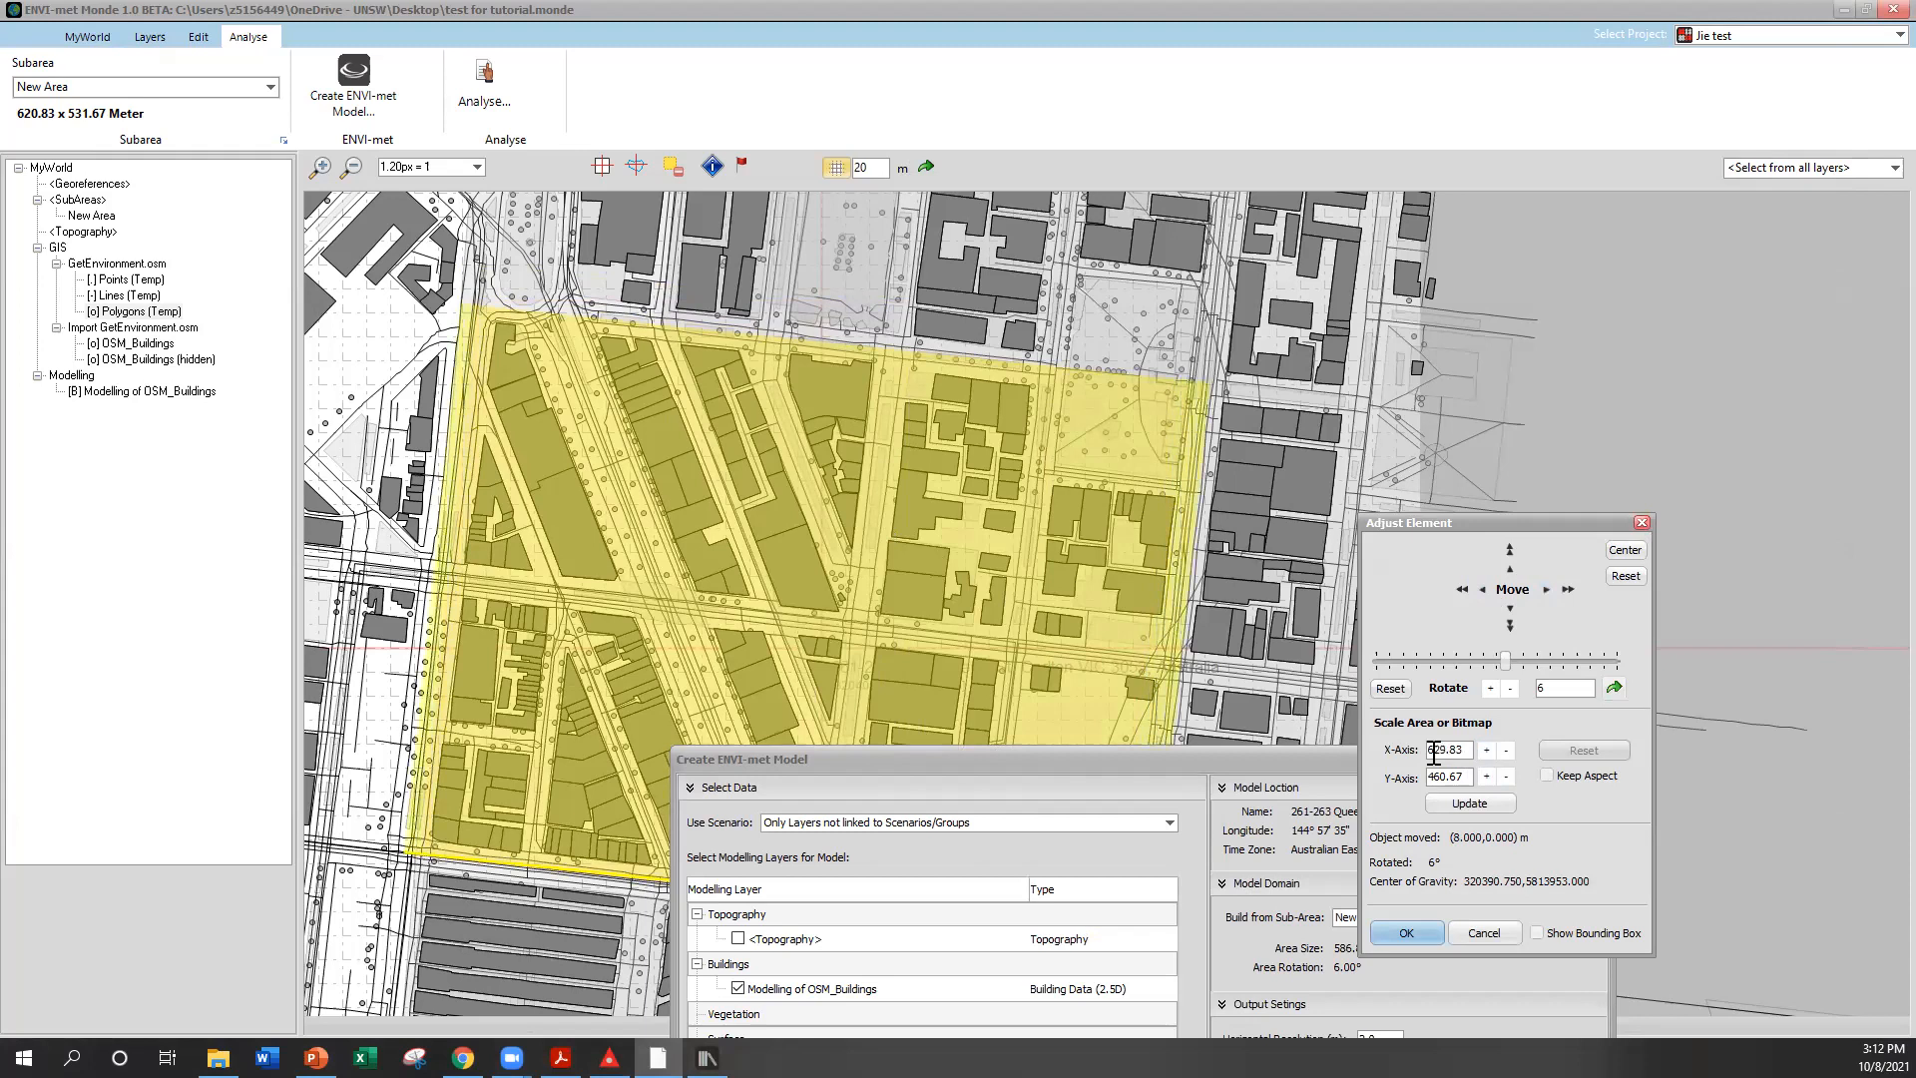
click(1484, 589)
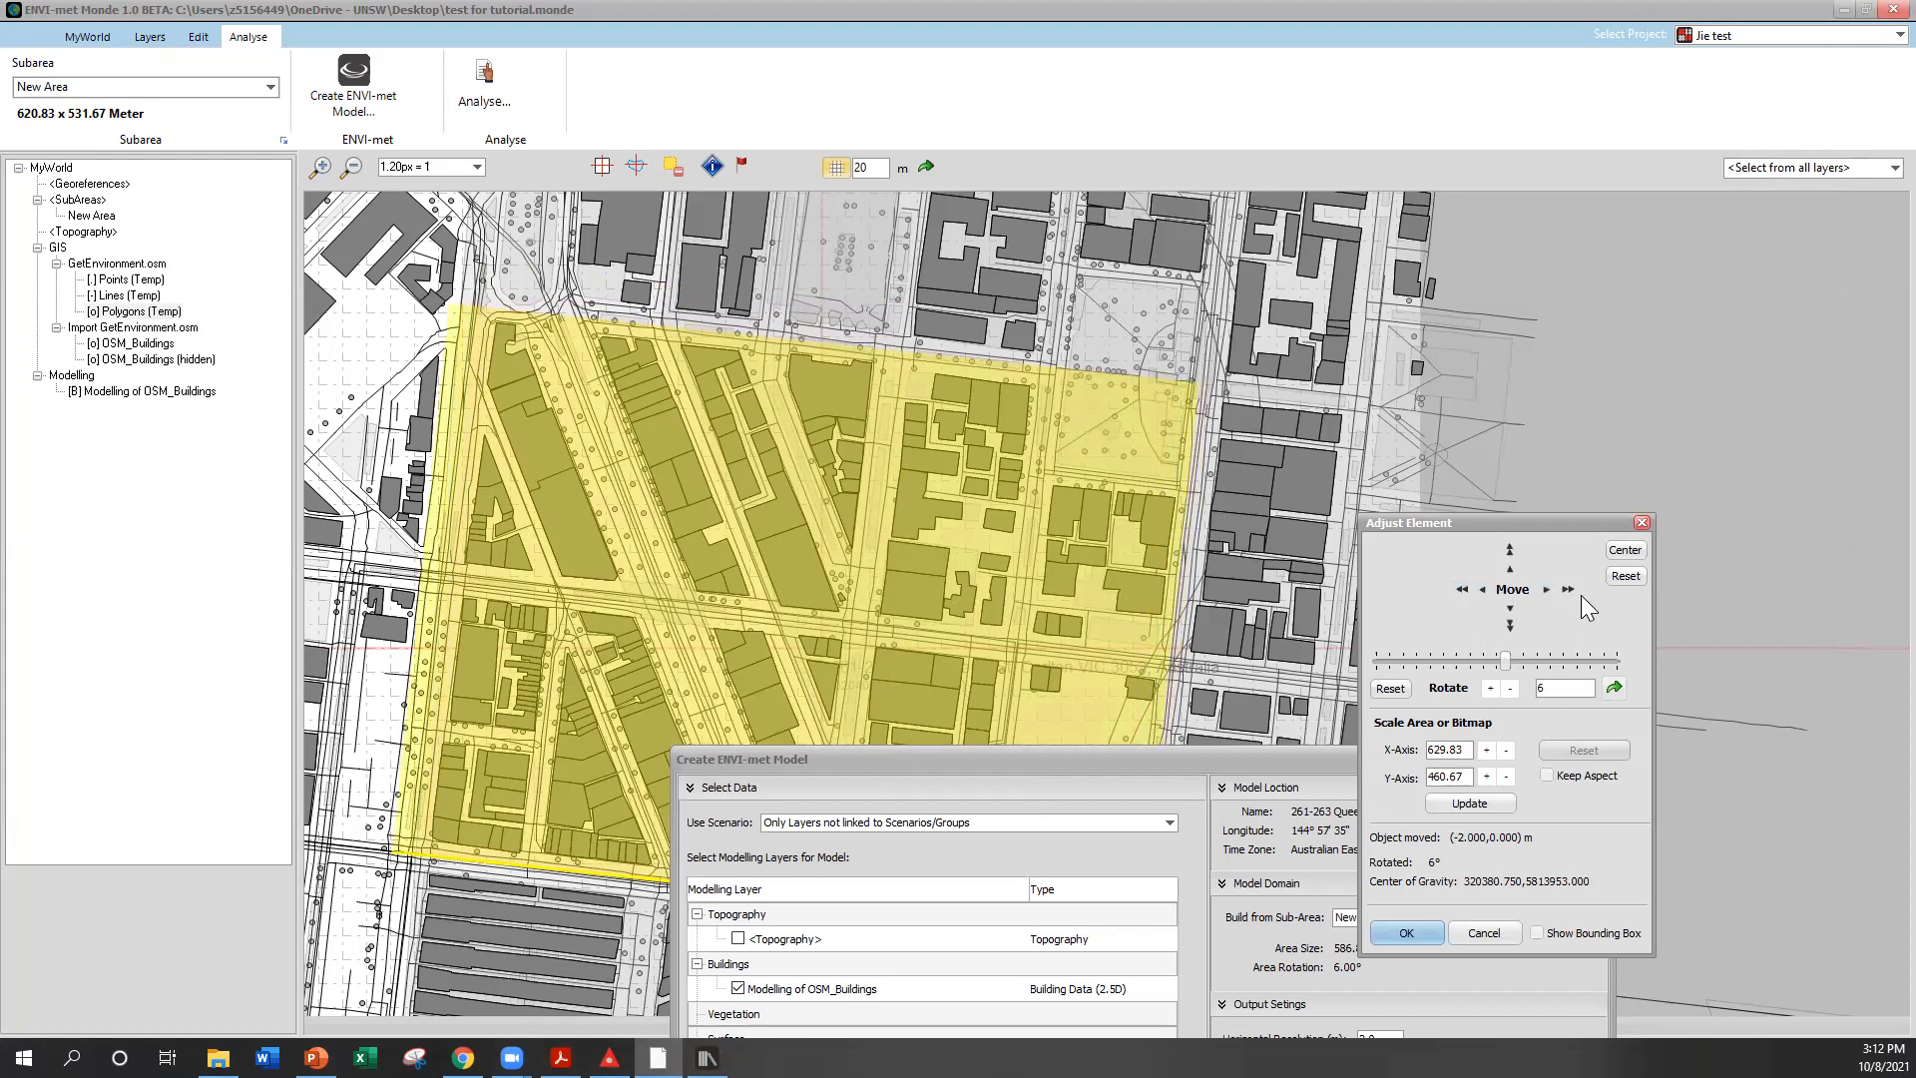
click(1485, 804)
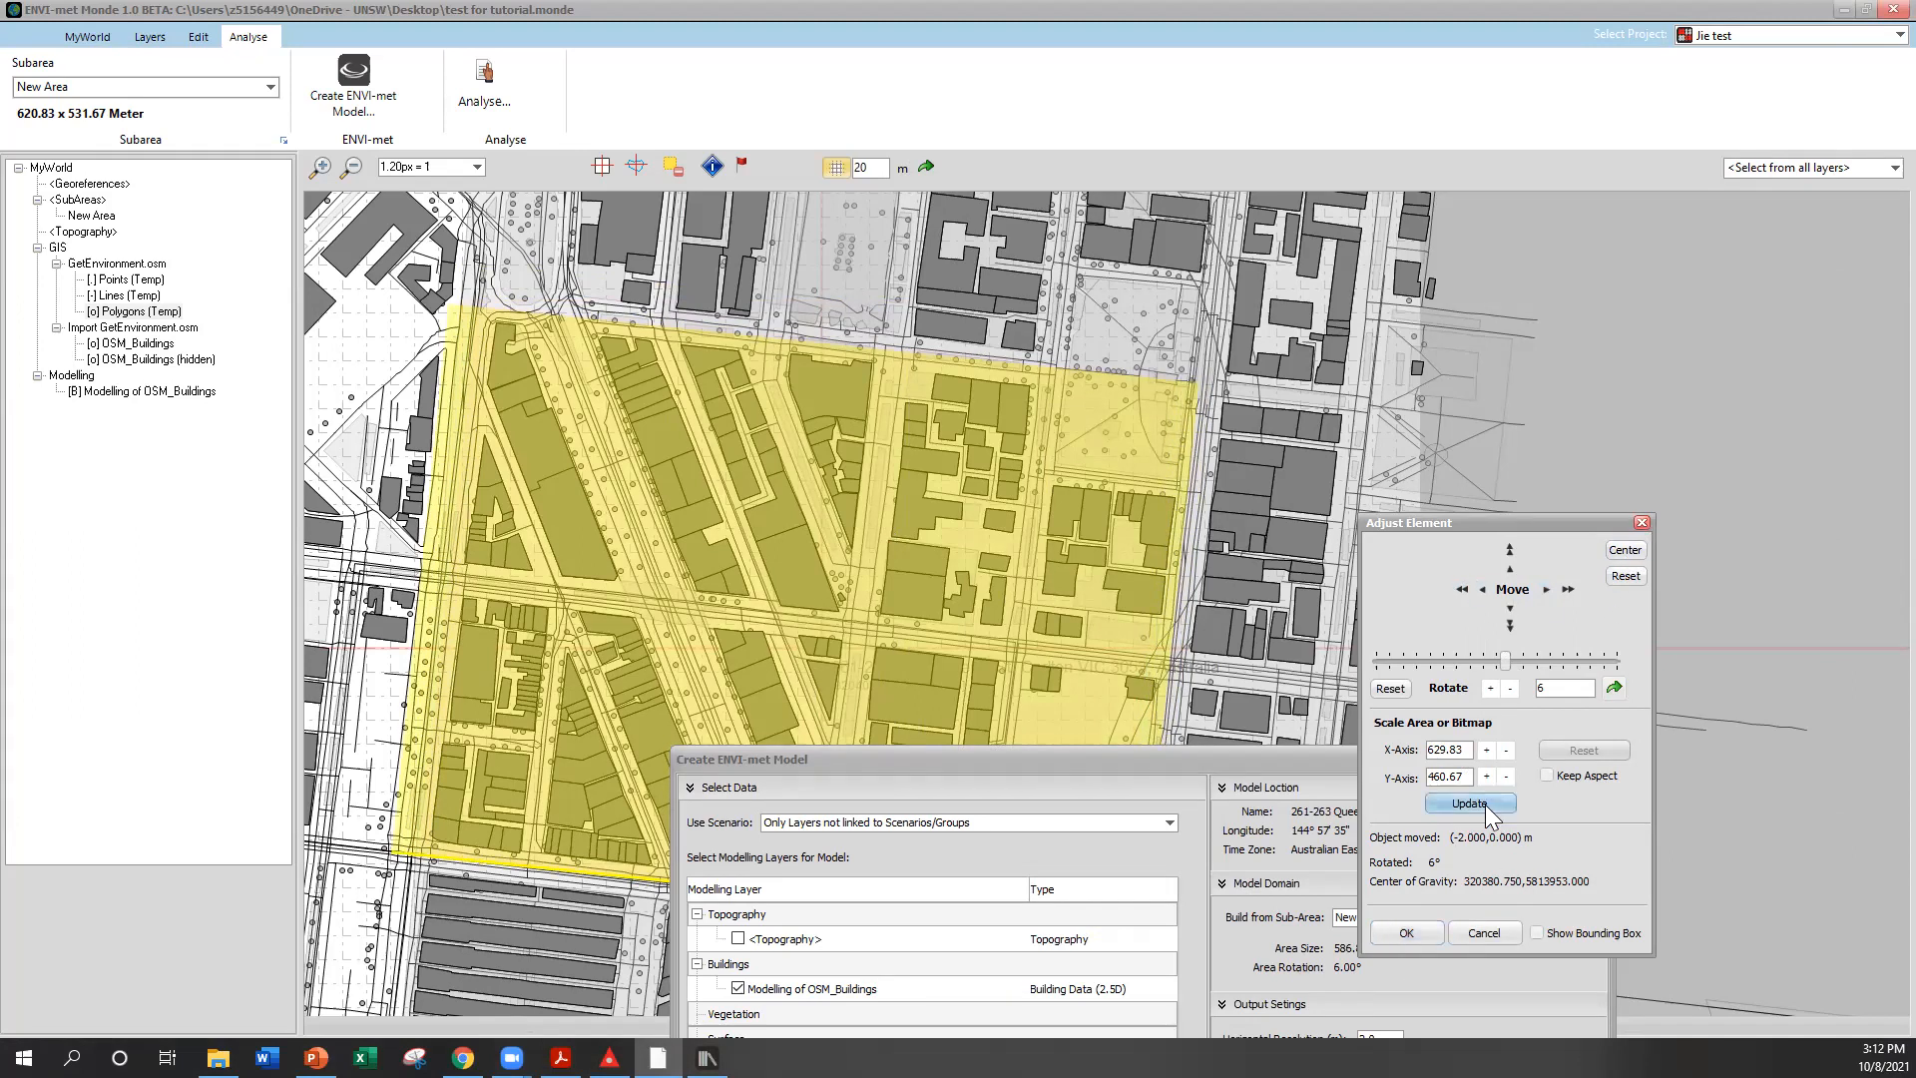
click(1424, 935)
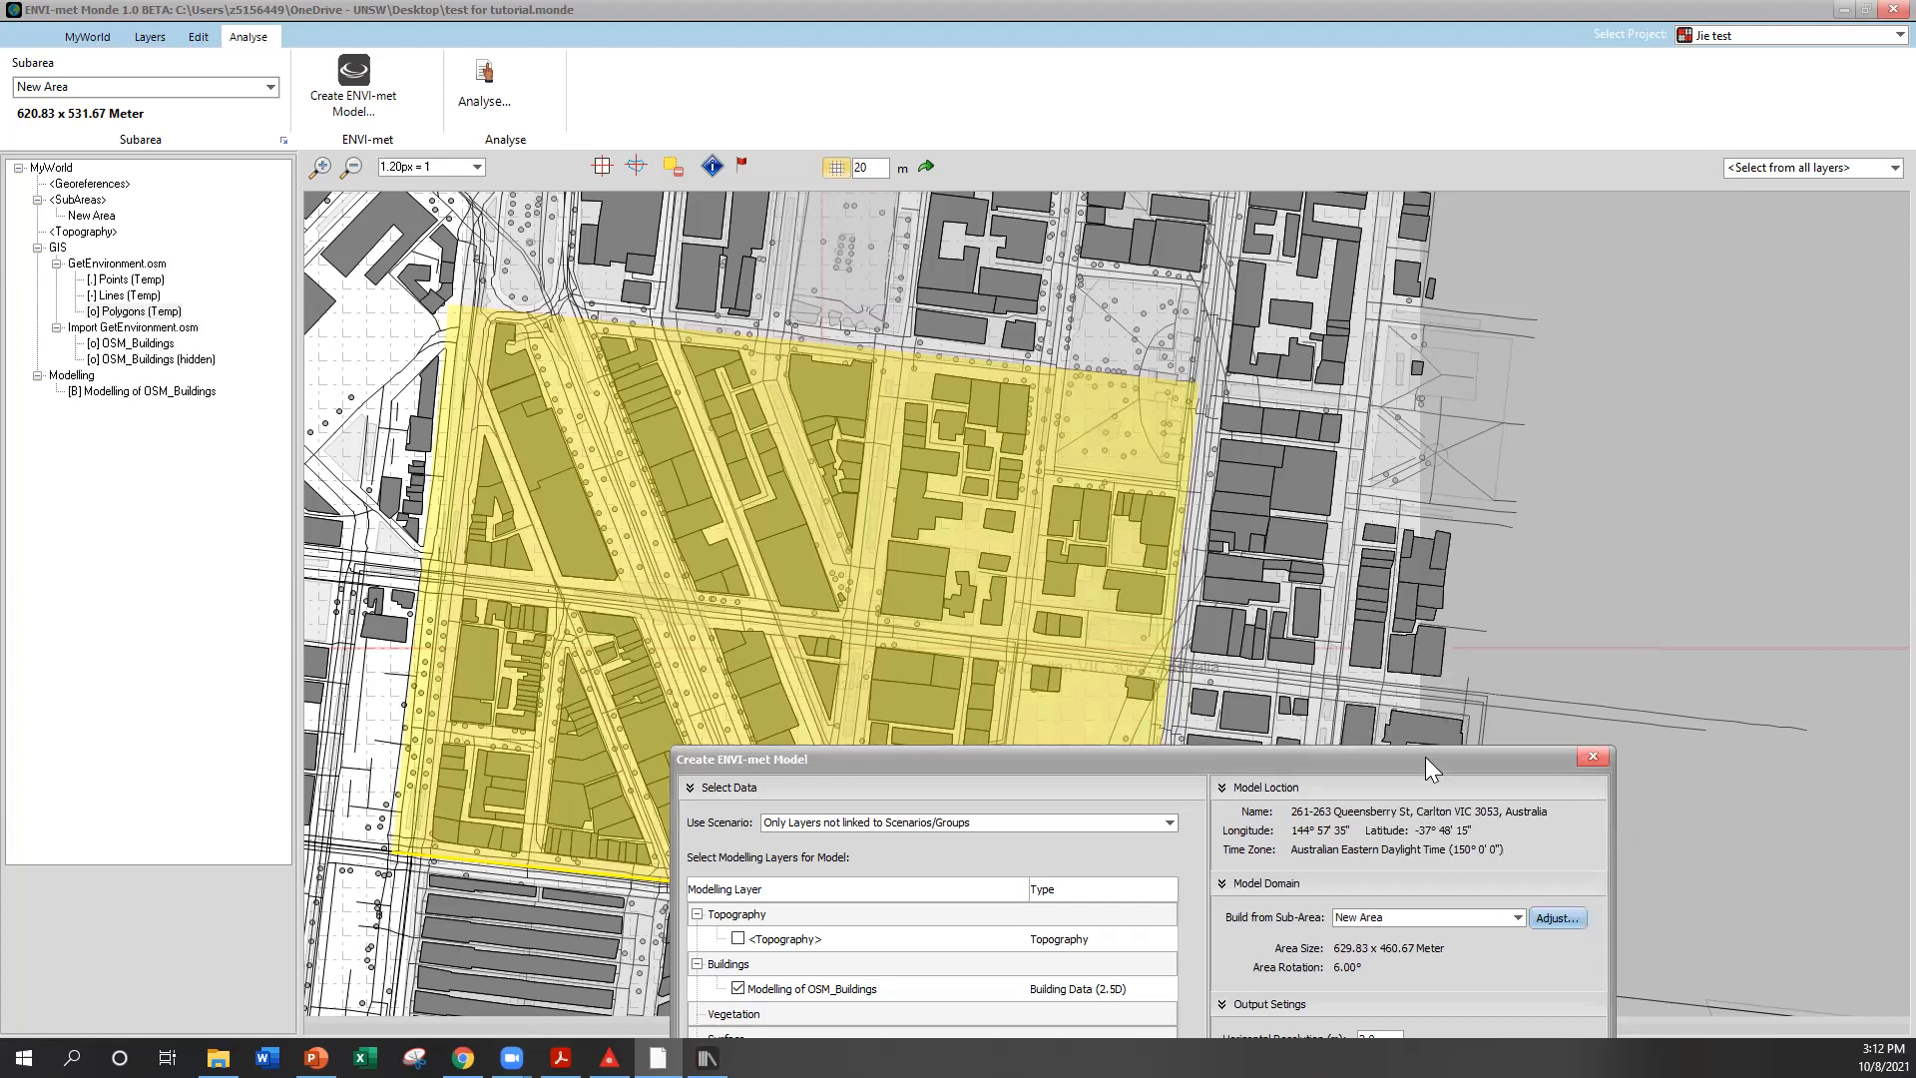
drag(1425, 757, 1272, 234)
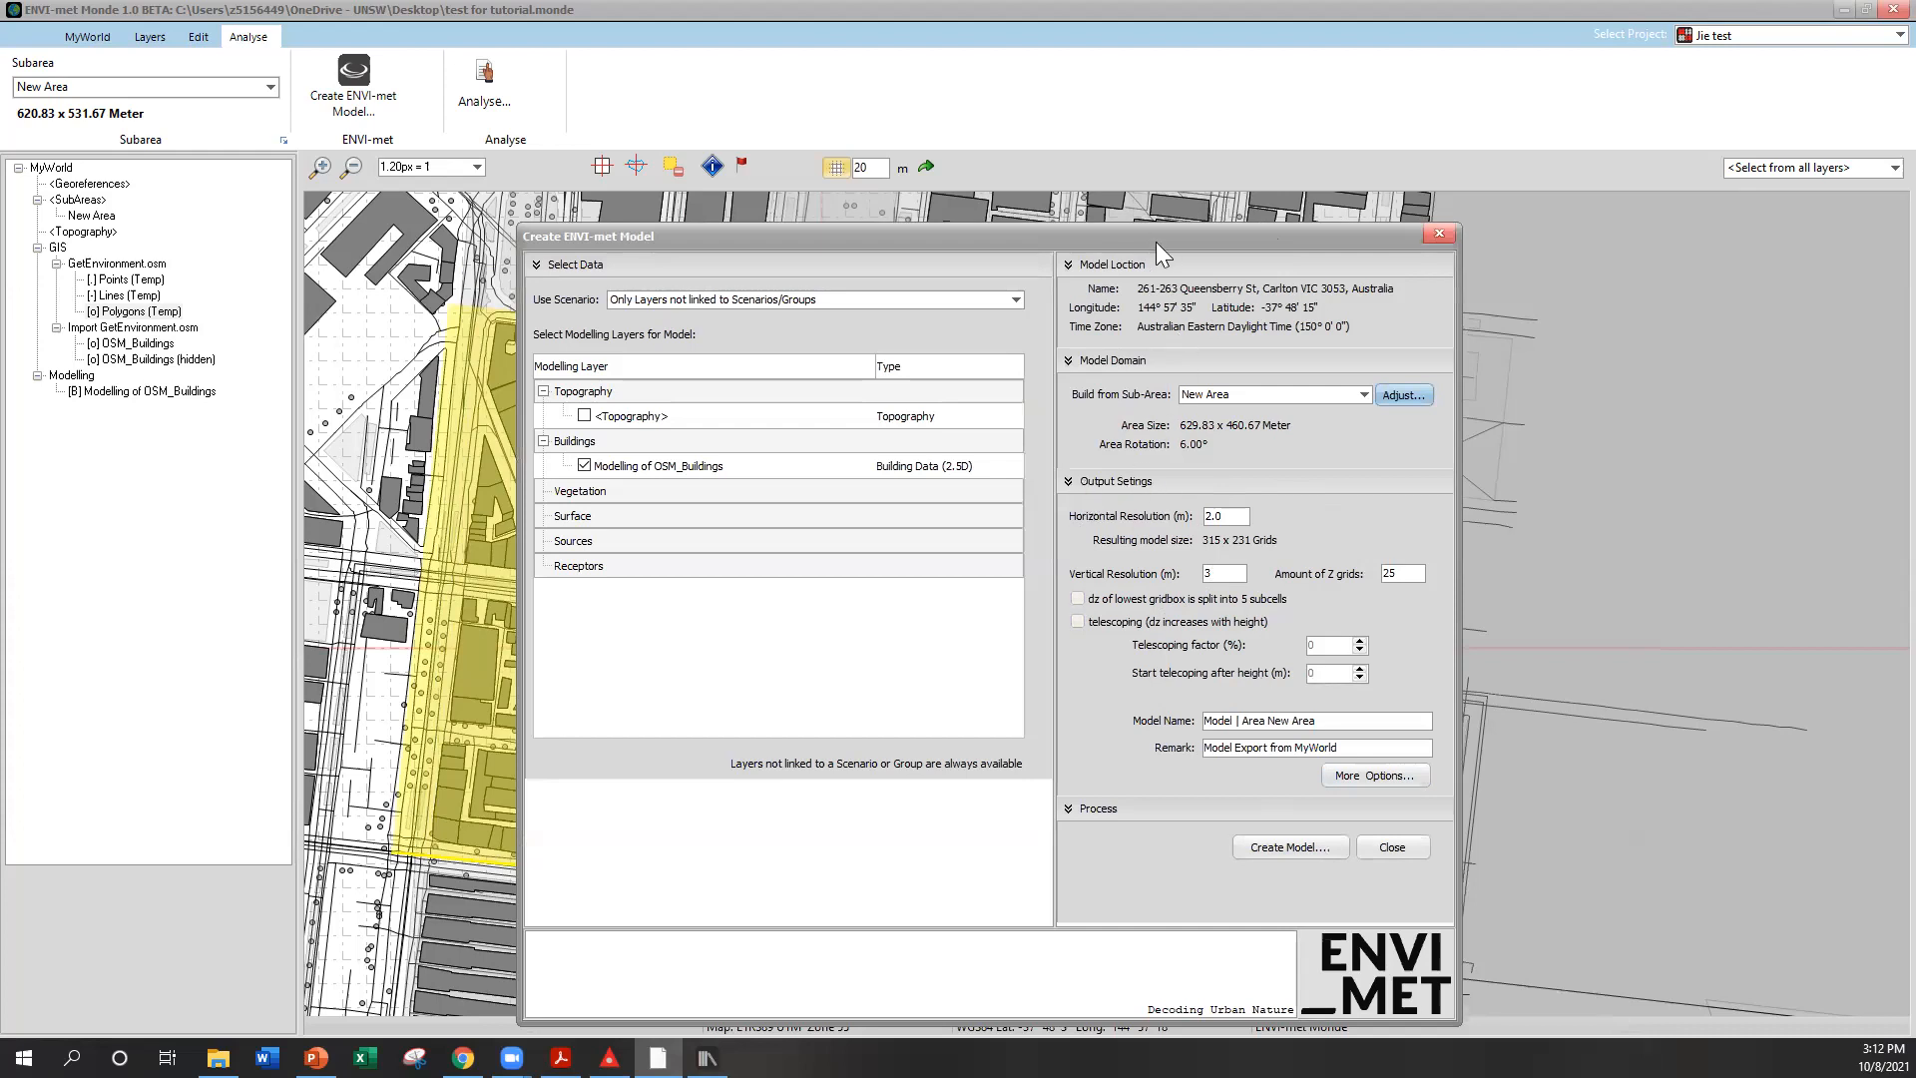
drag(1155, 241, 1526, 617)
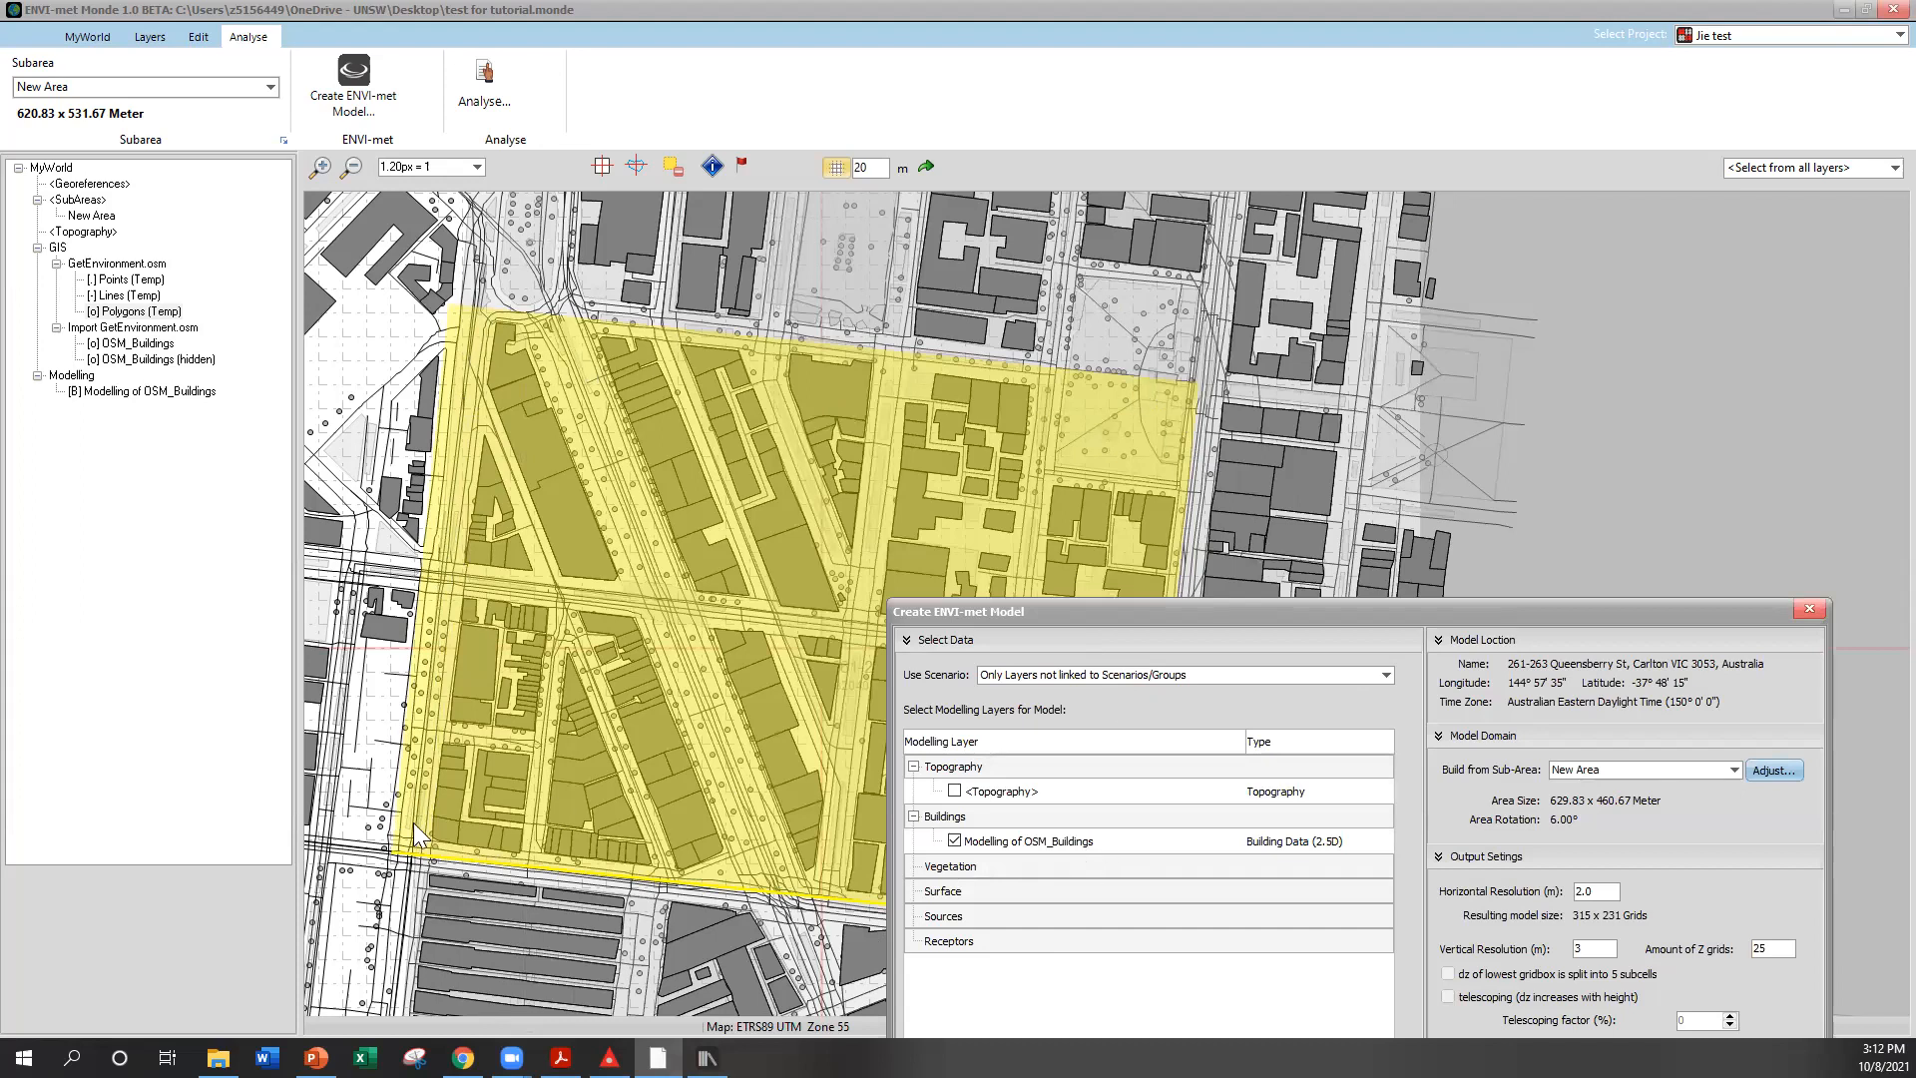
click(1547, 603)
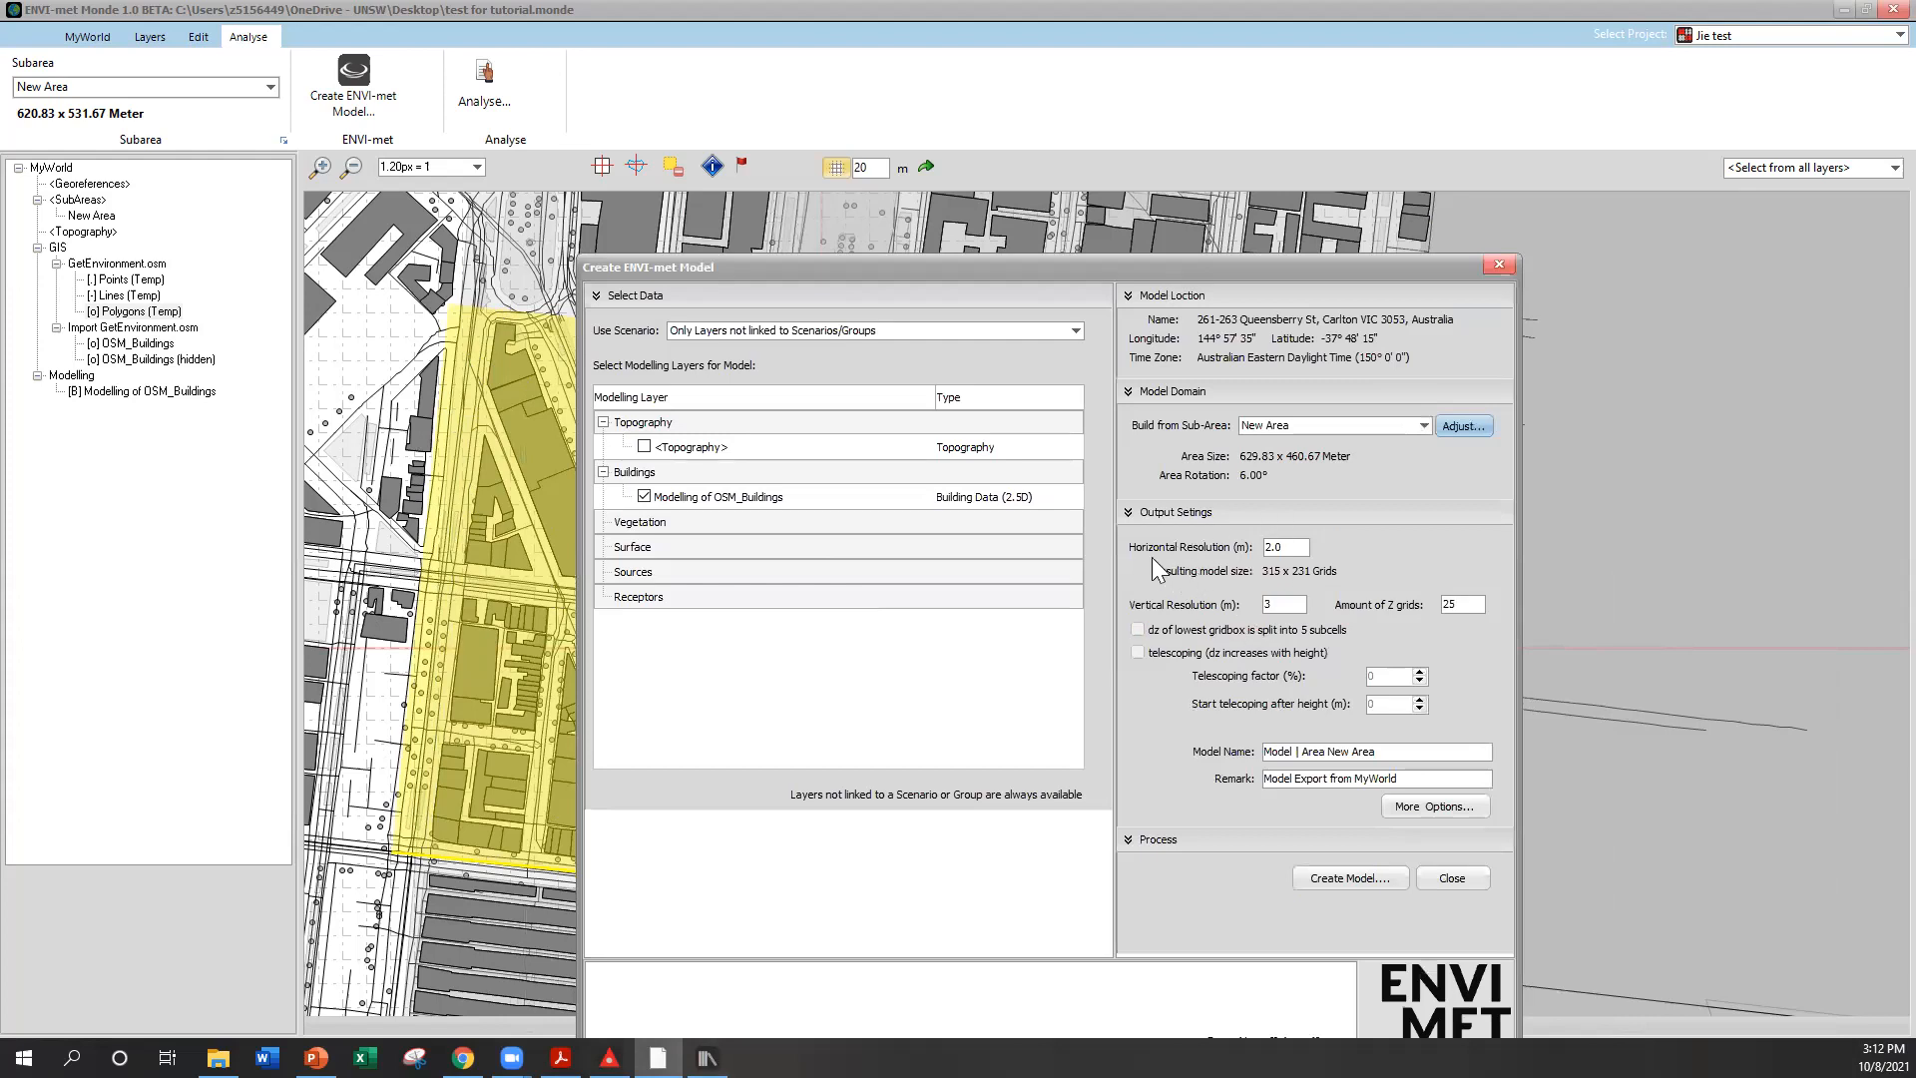
double_click(1280, 547)
drag(1288, 547, 1208, 544)
key(BackSpace)
key(ctrl+z)
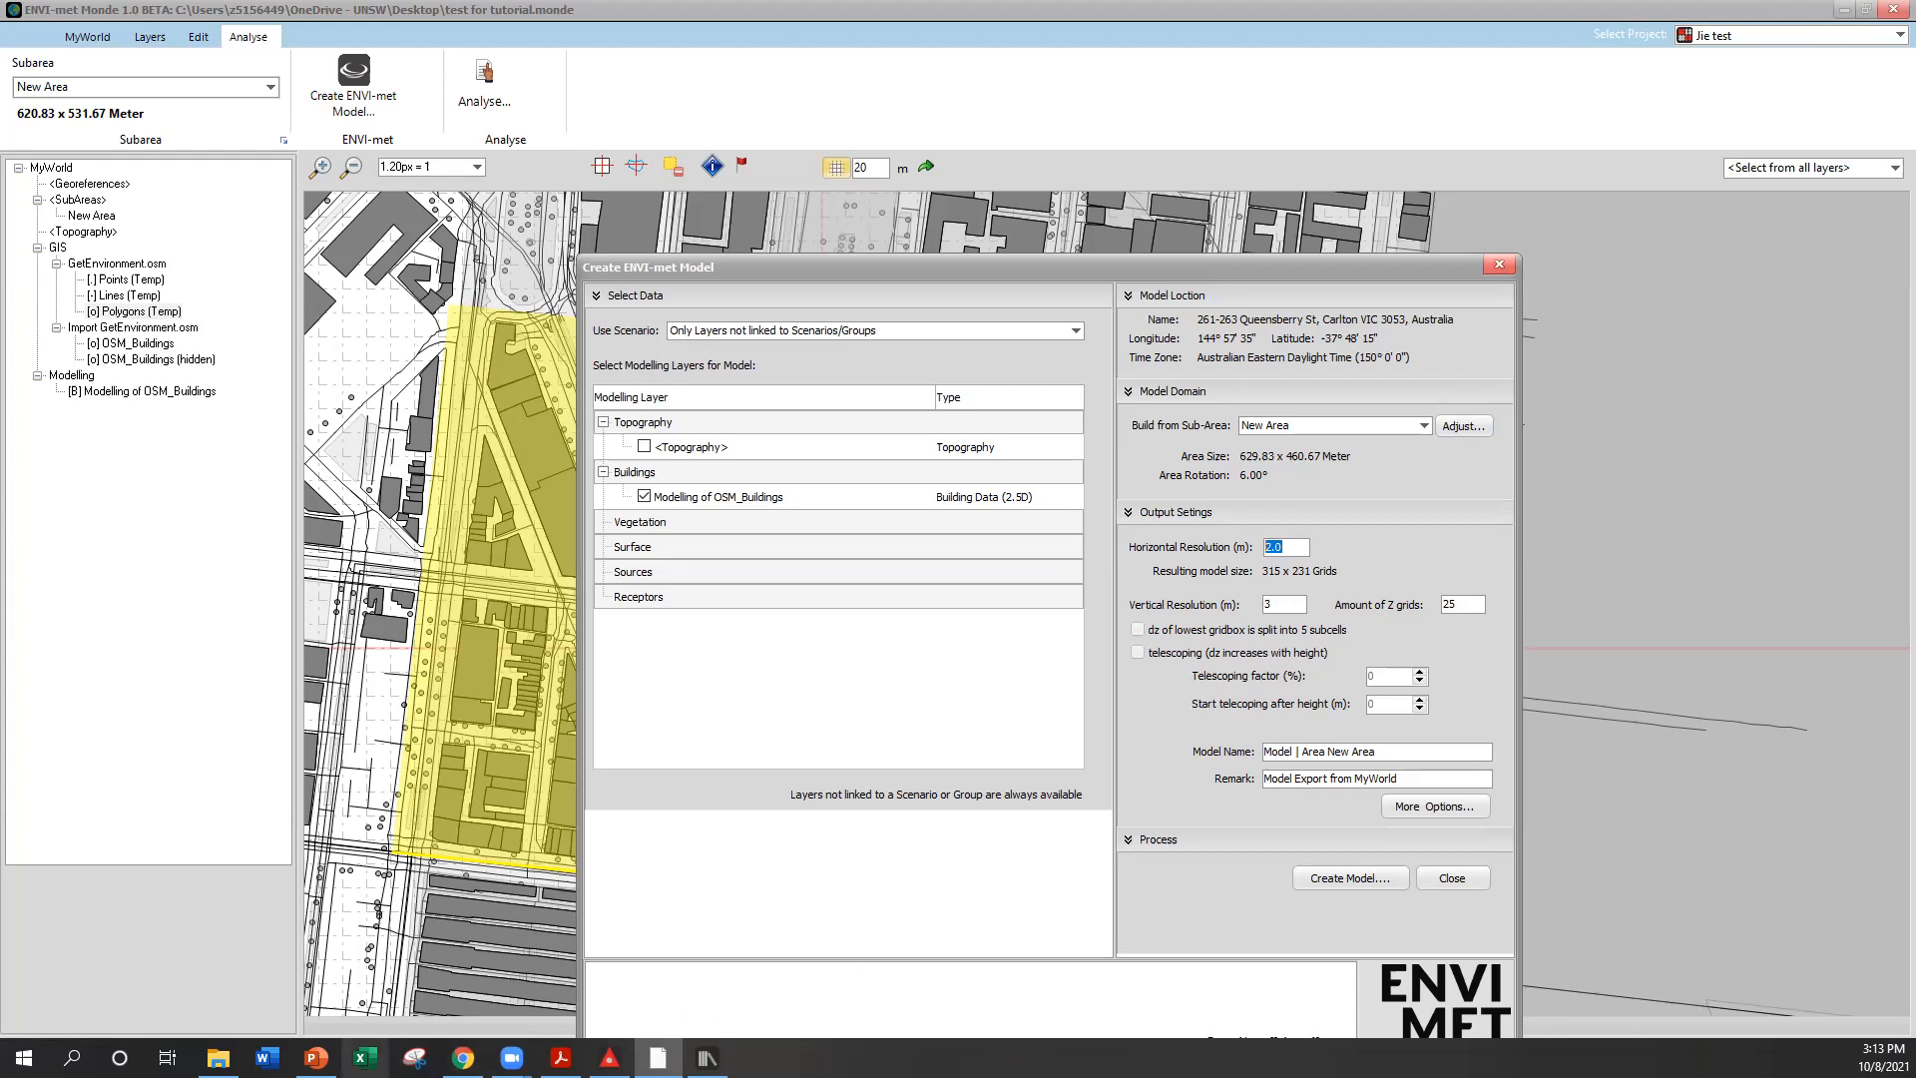
Switch to the Week 4 Monde modelling instruction slides in PowerPoint and compare the 7 m and 5 m resolution model examples
click(315, 1058)
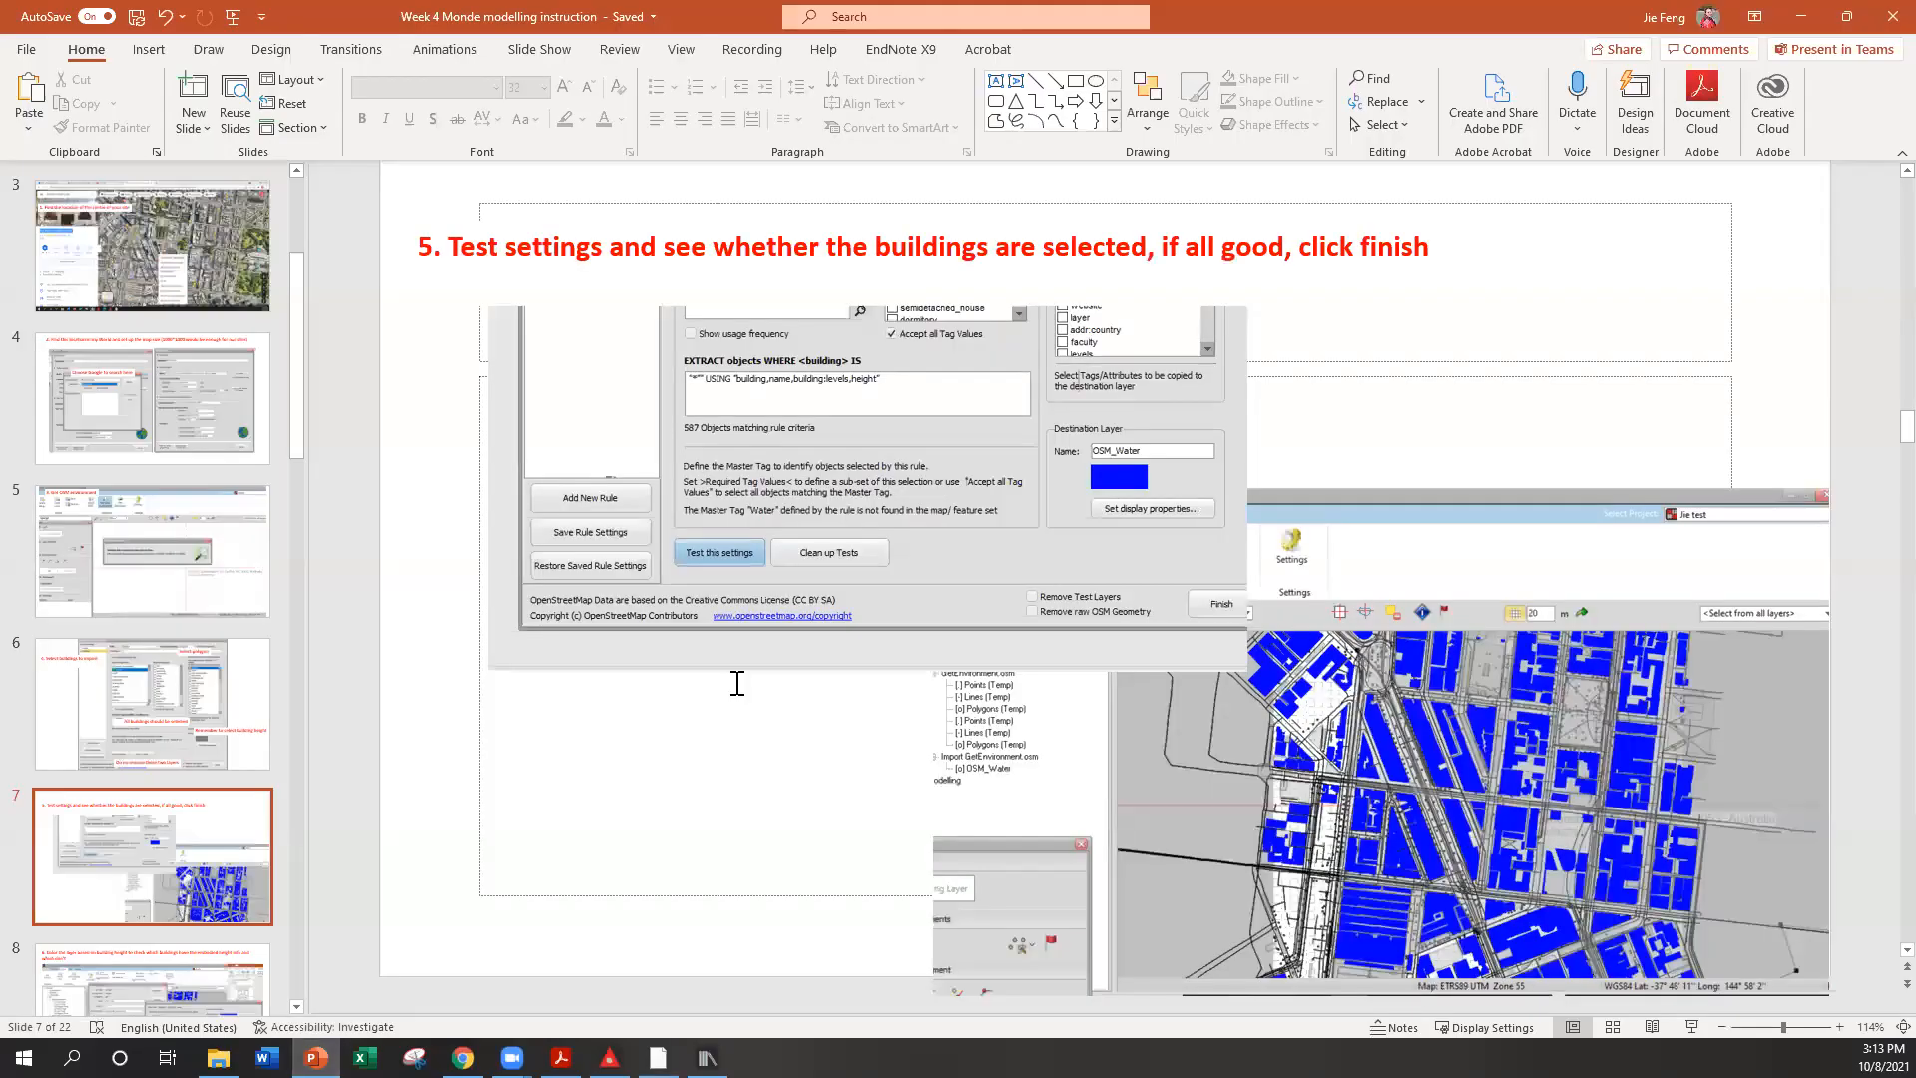
scroll(349, 743, down, 3)
scroll(148, 878, down, 3)
click(205, 629)
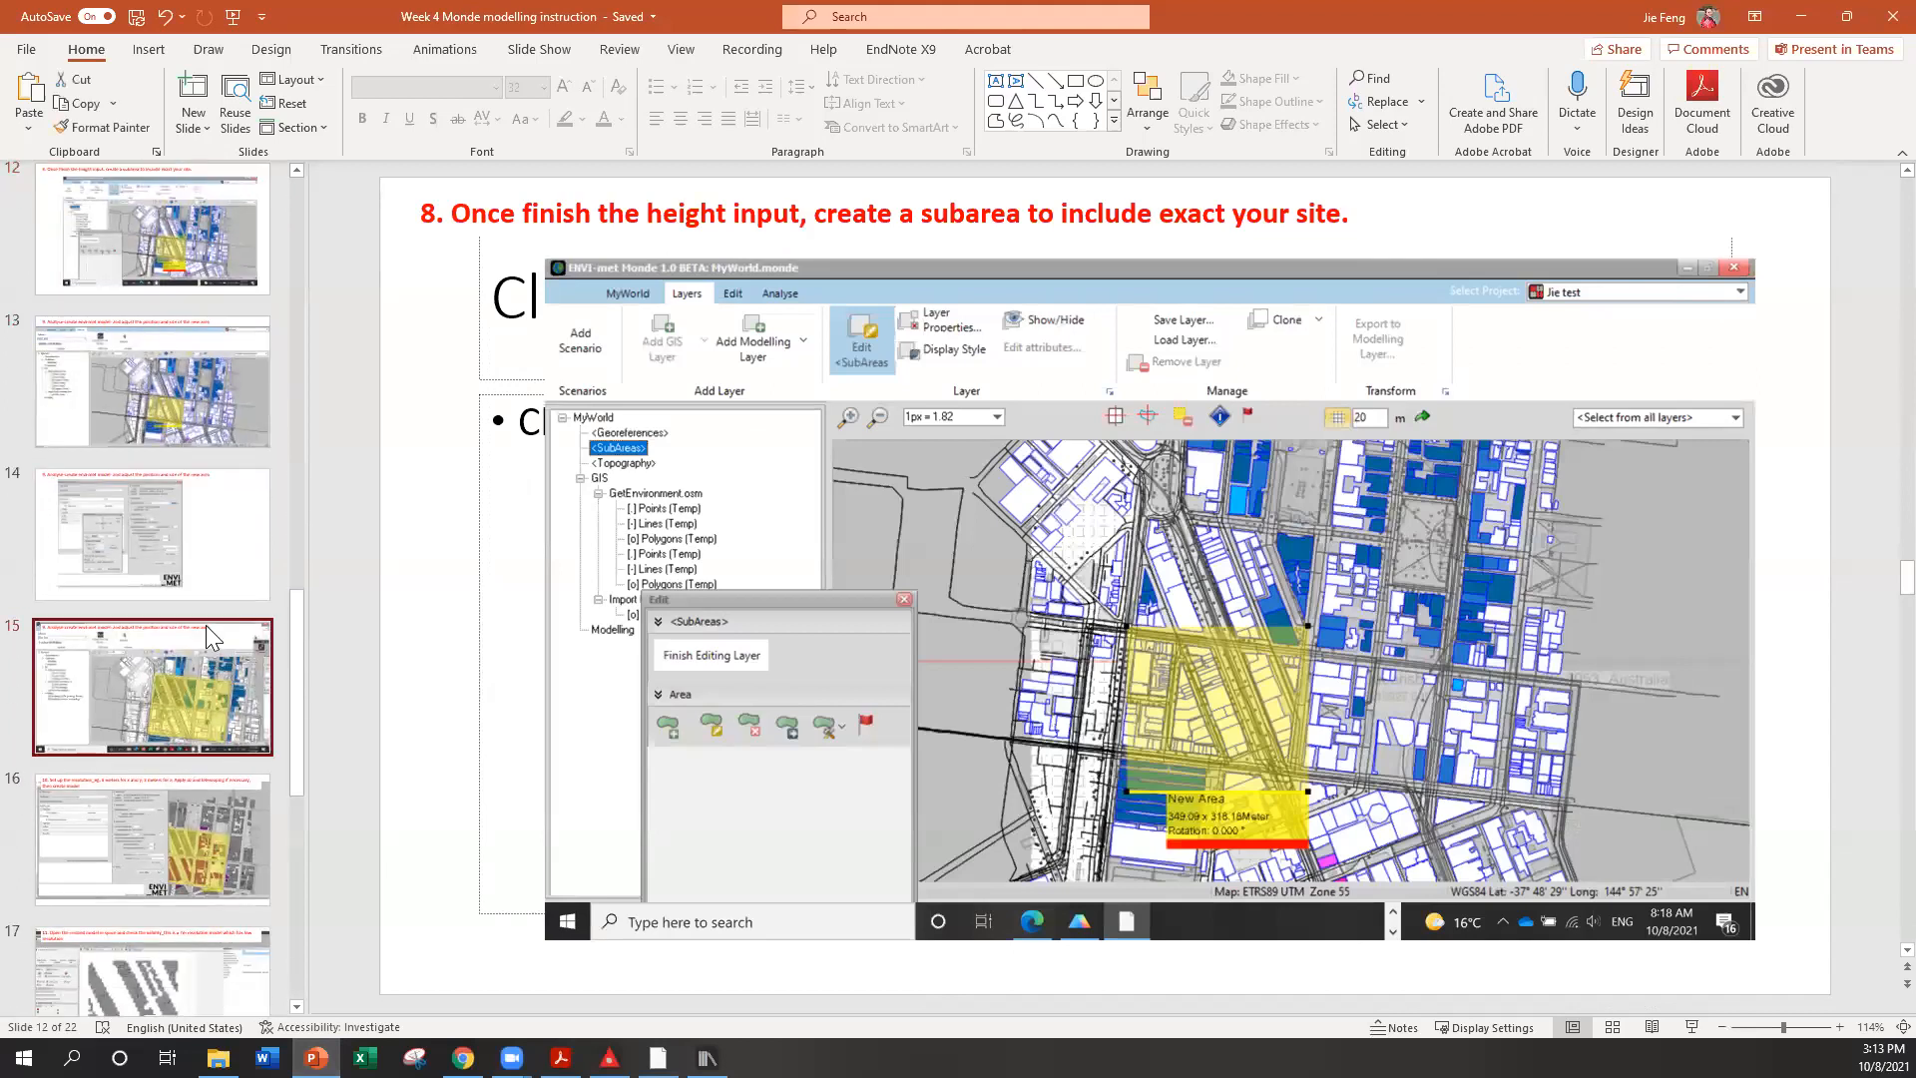
scroll(170, 759, down, 3)
click(202, 549)
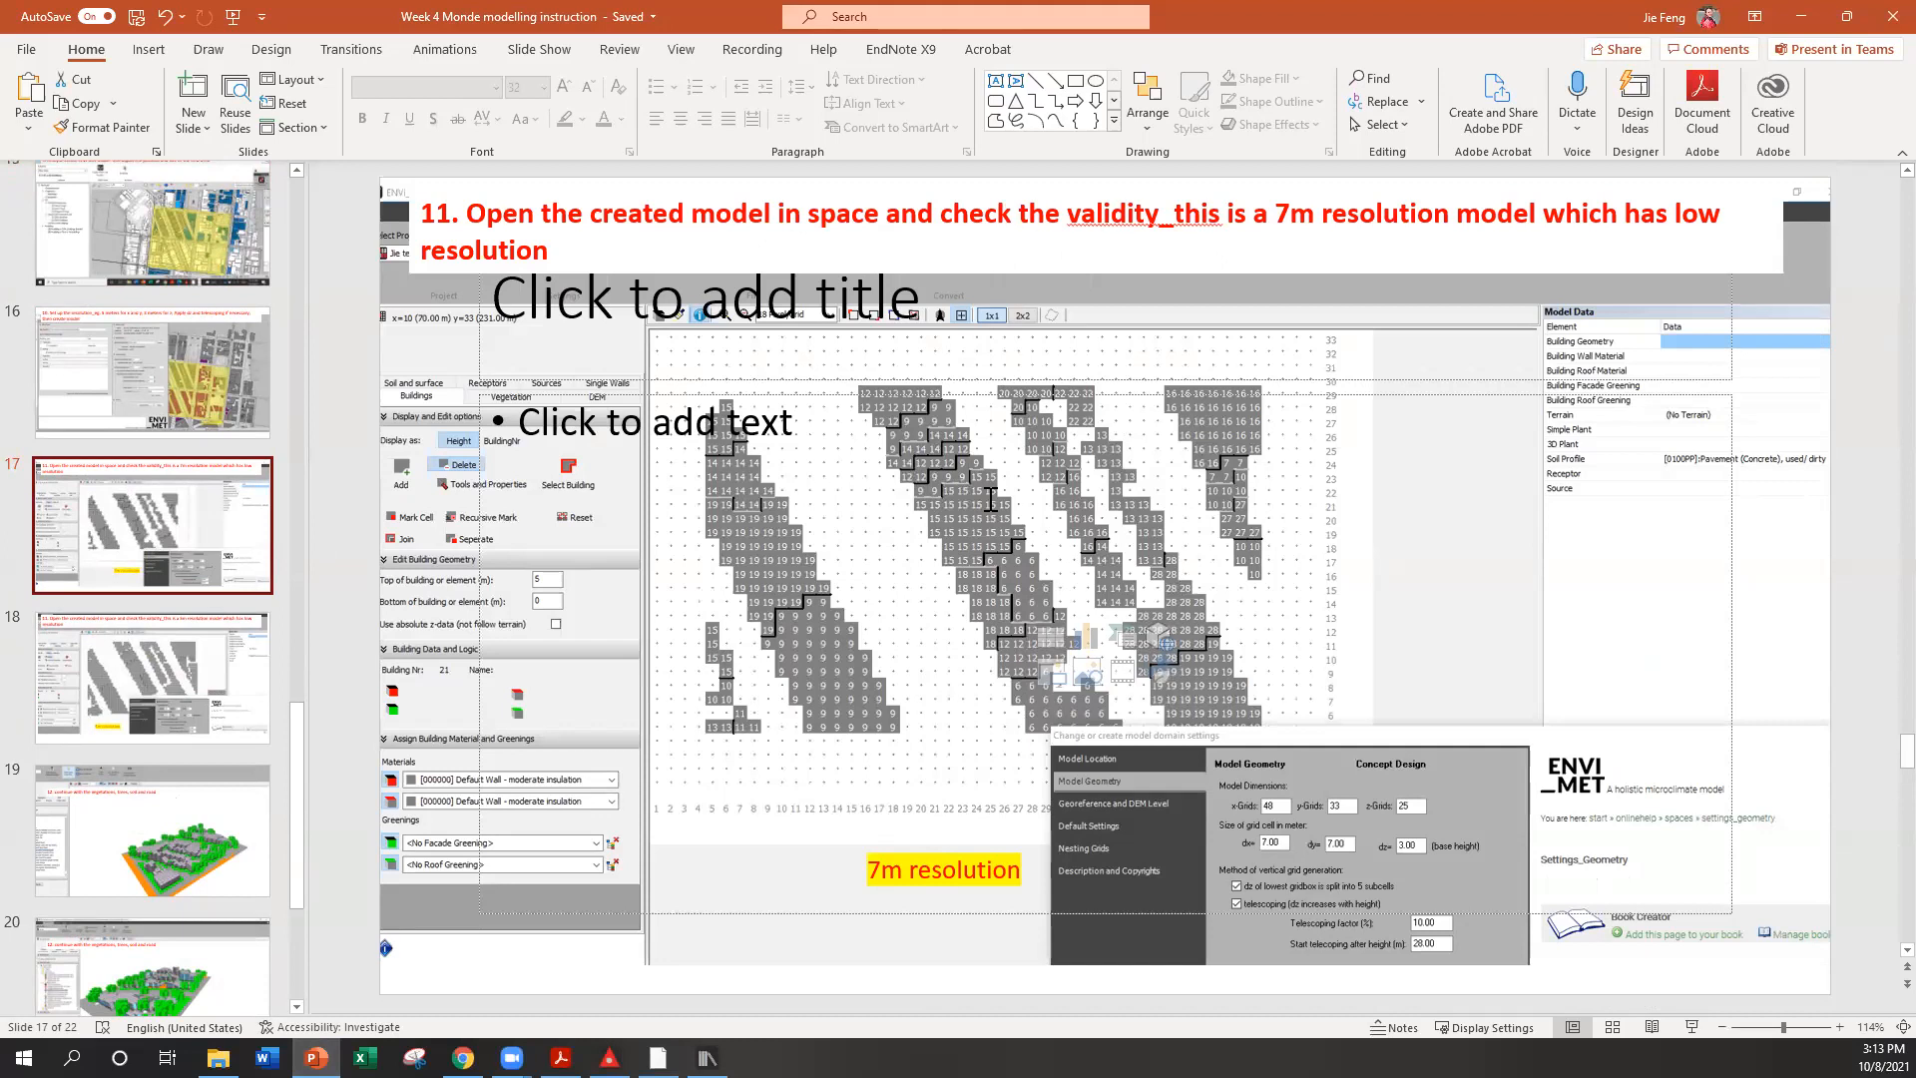
click(188, 700)
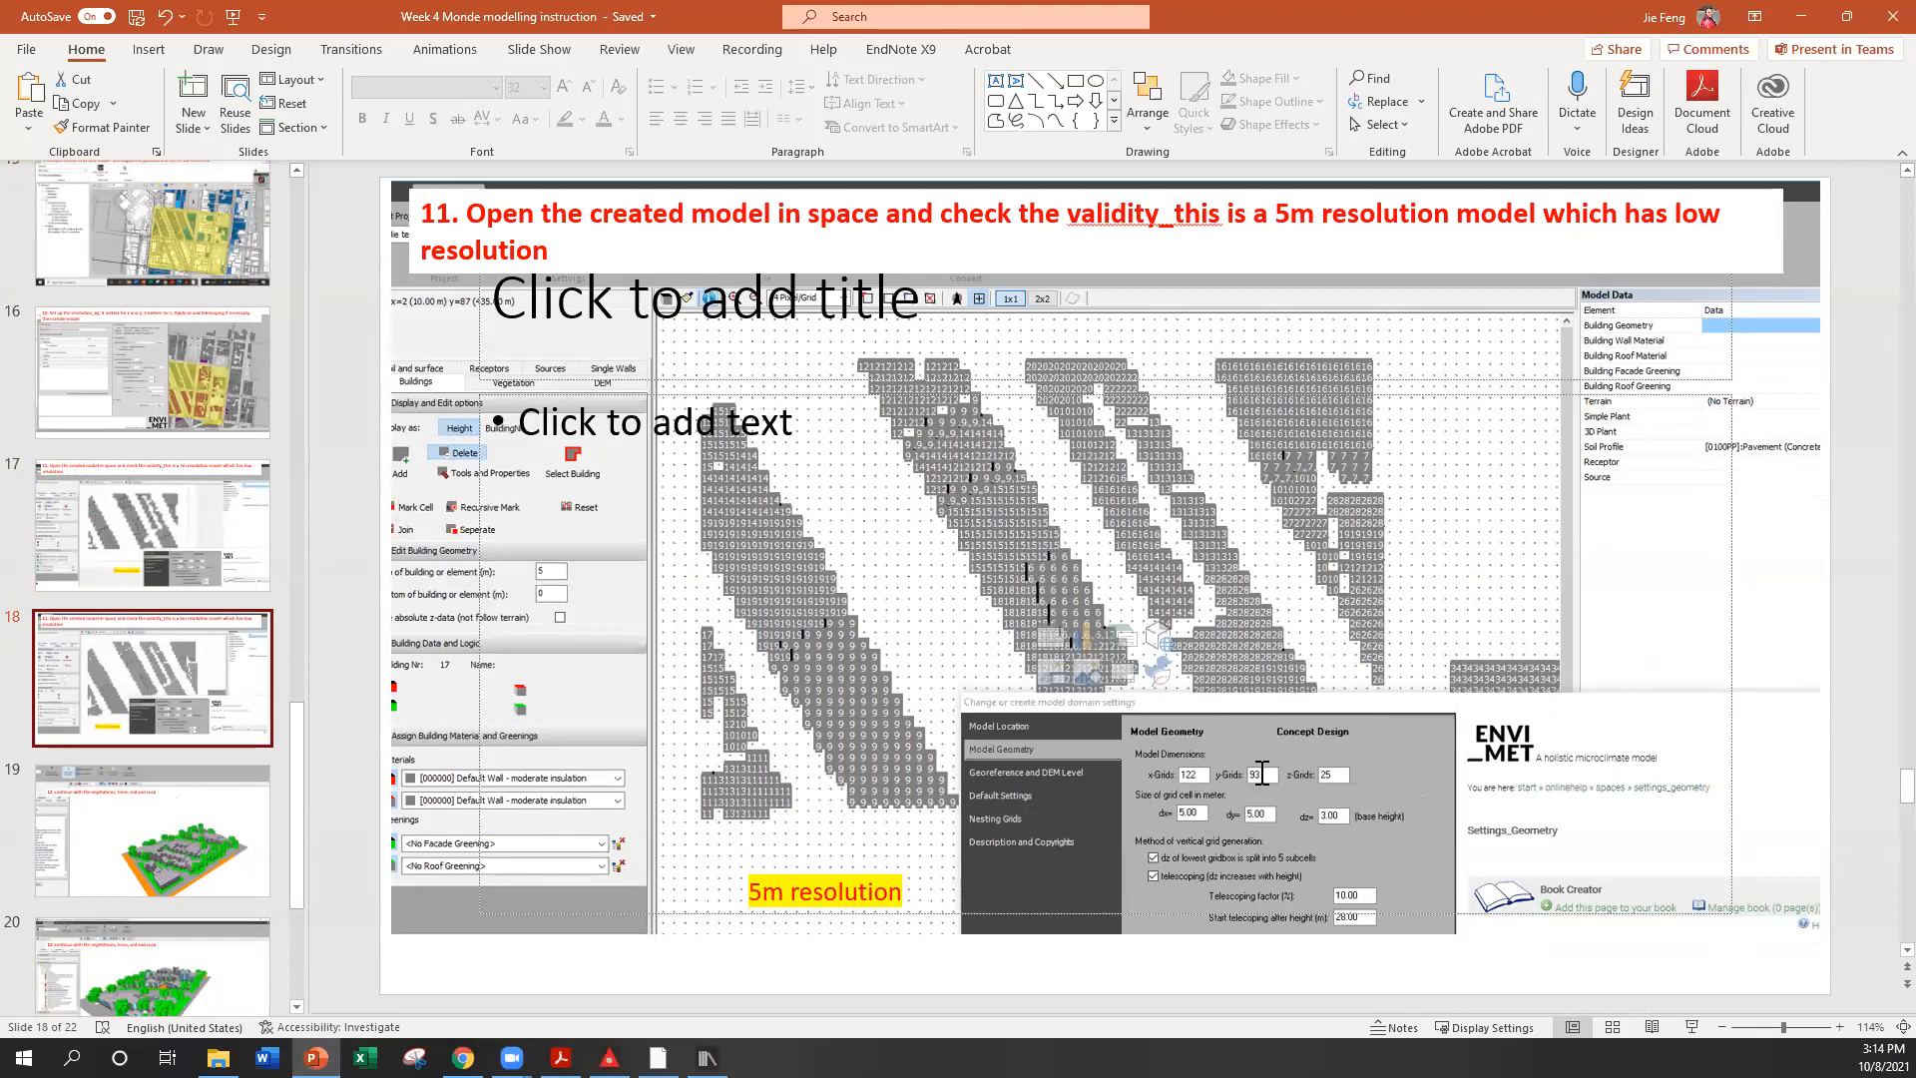
click(197, 561)
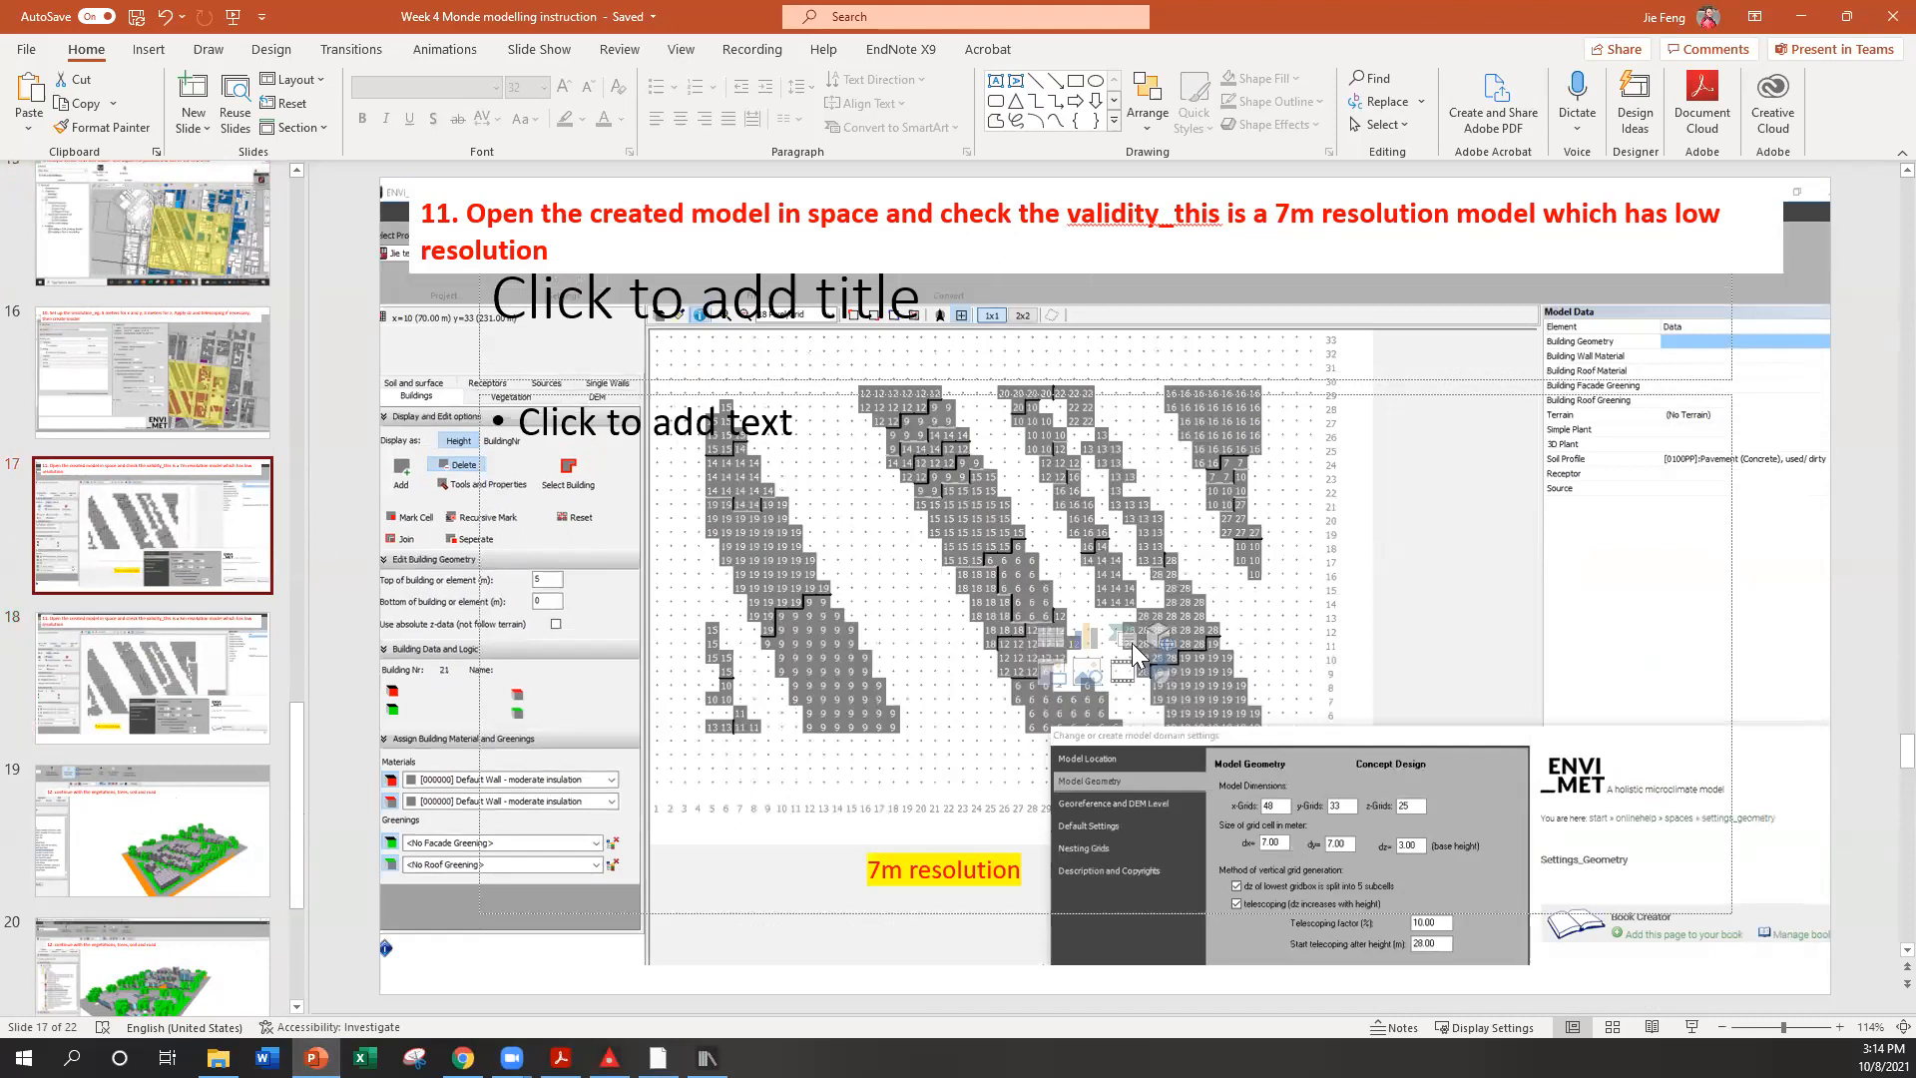
click(215, 702)
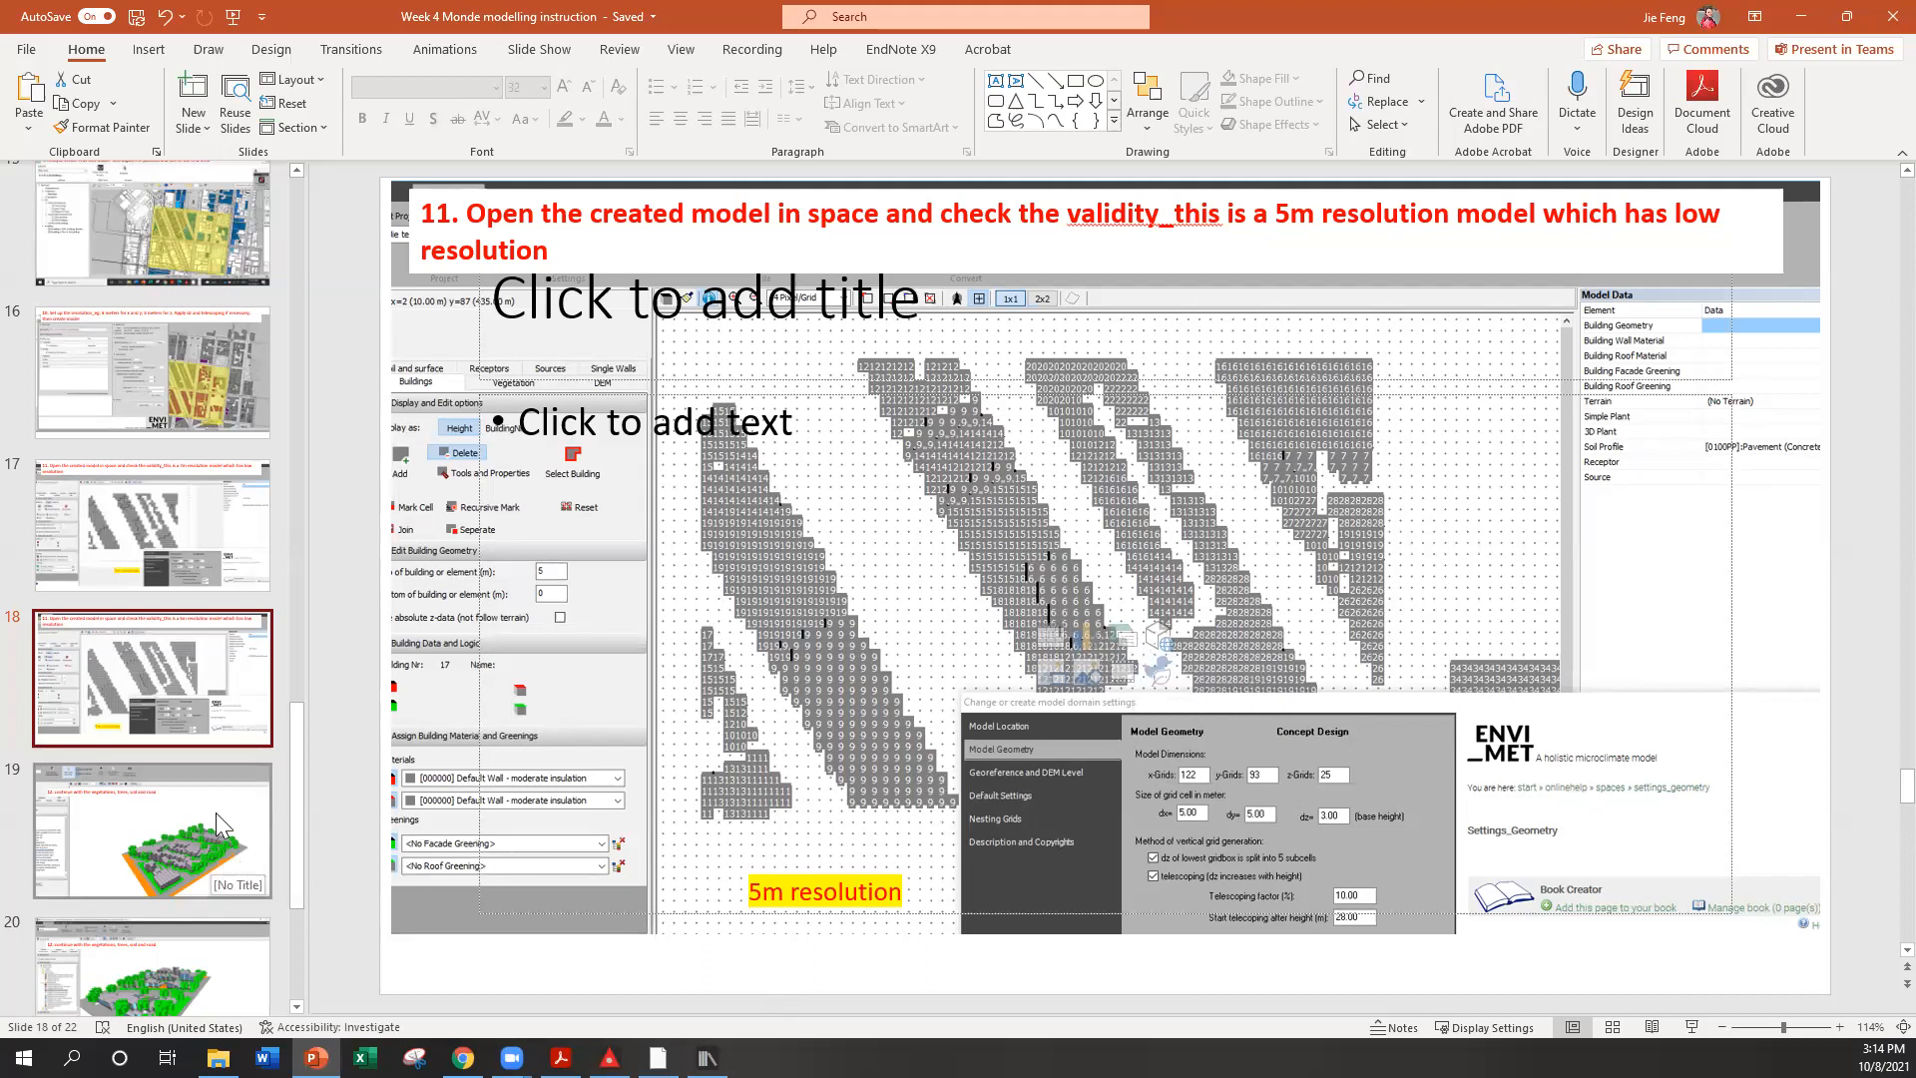
click(204, 533)
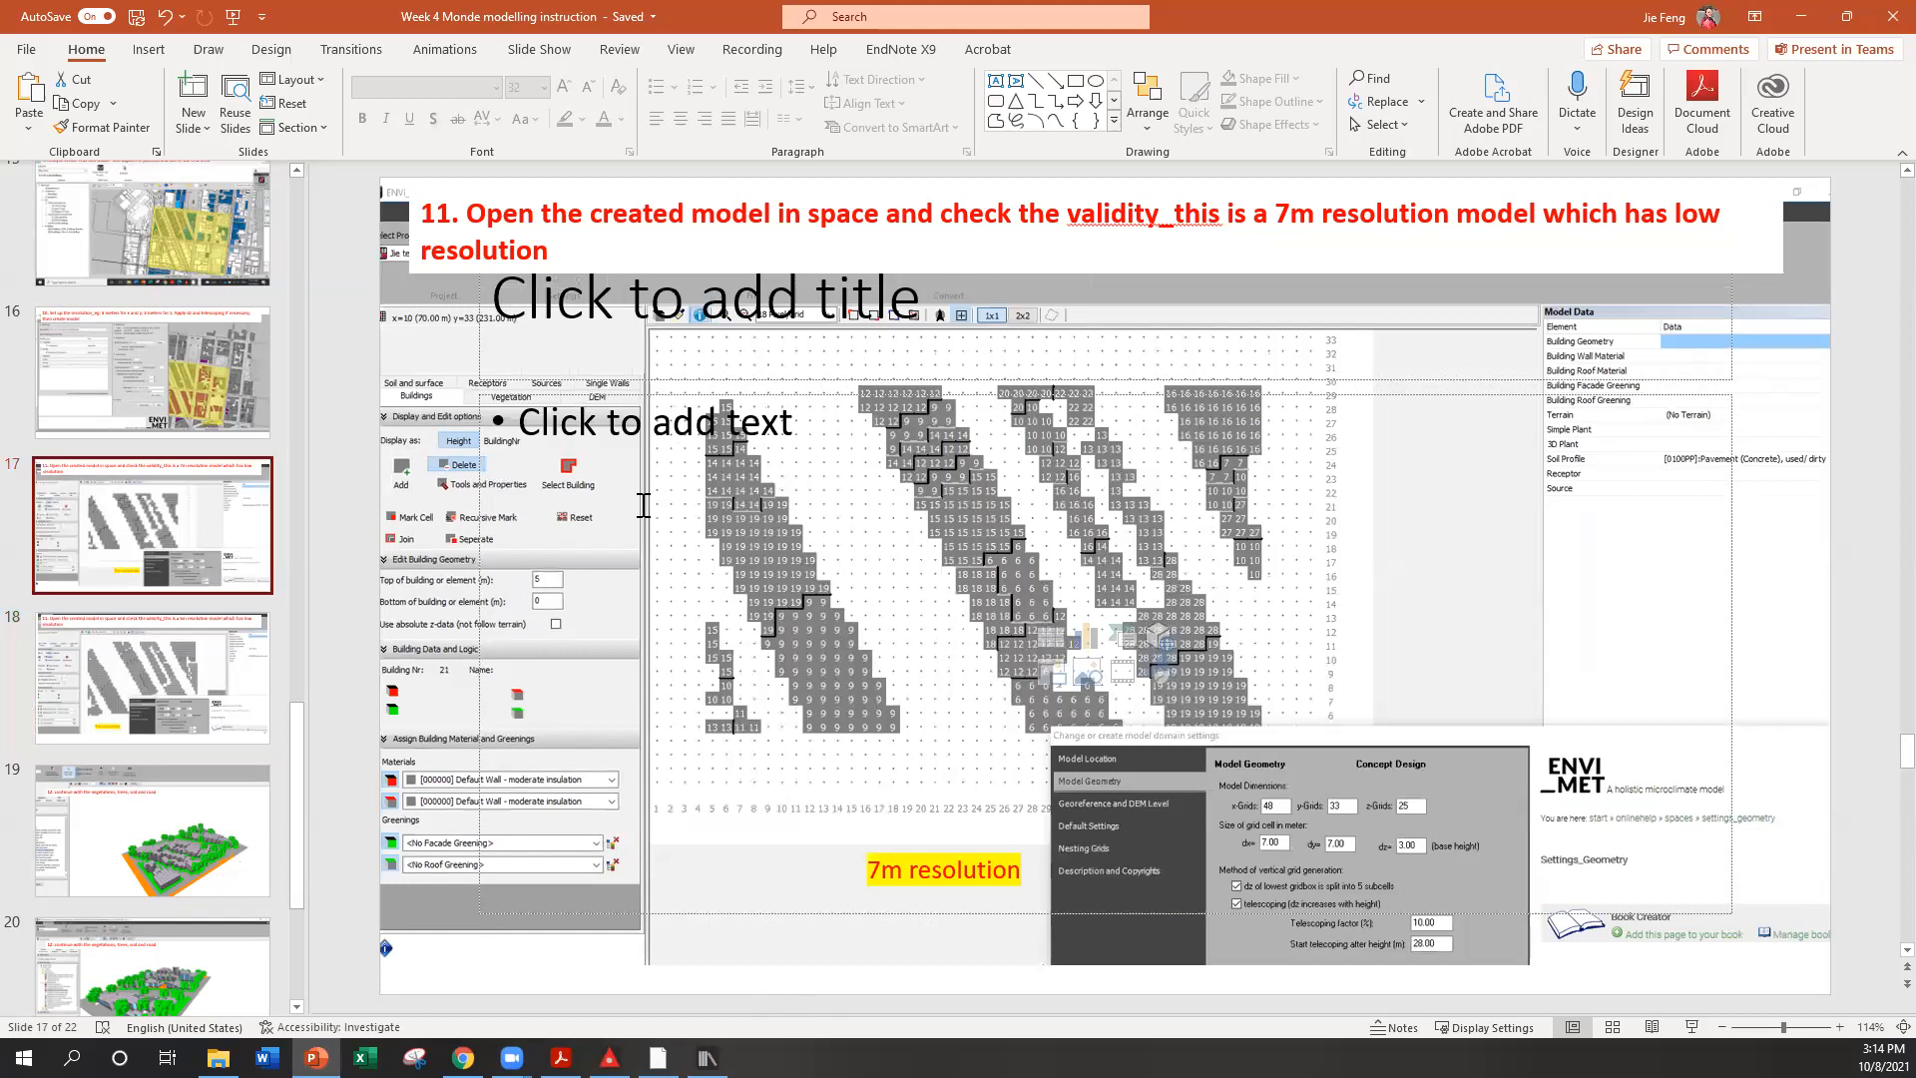
click(1801, 18)
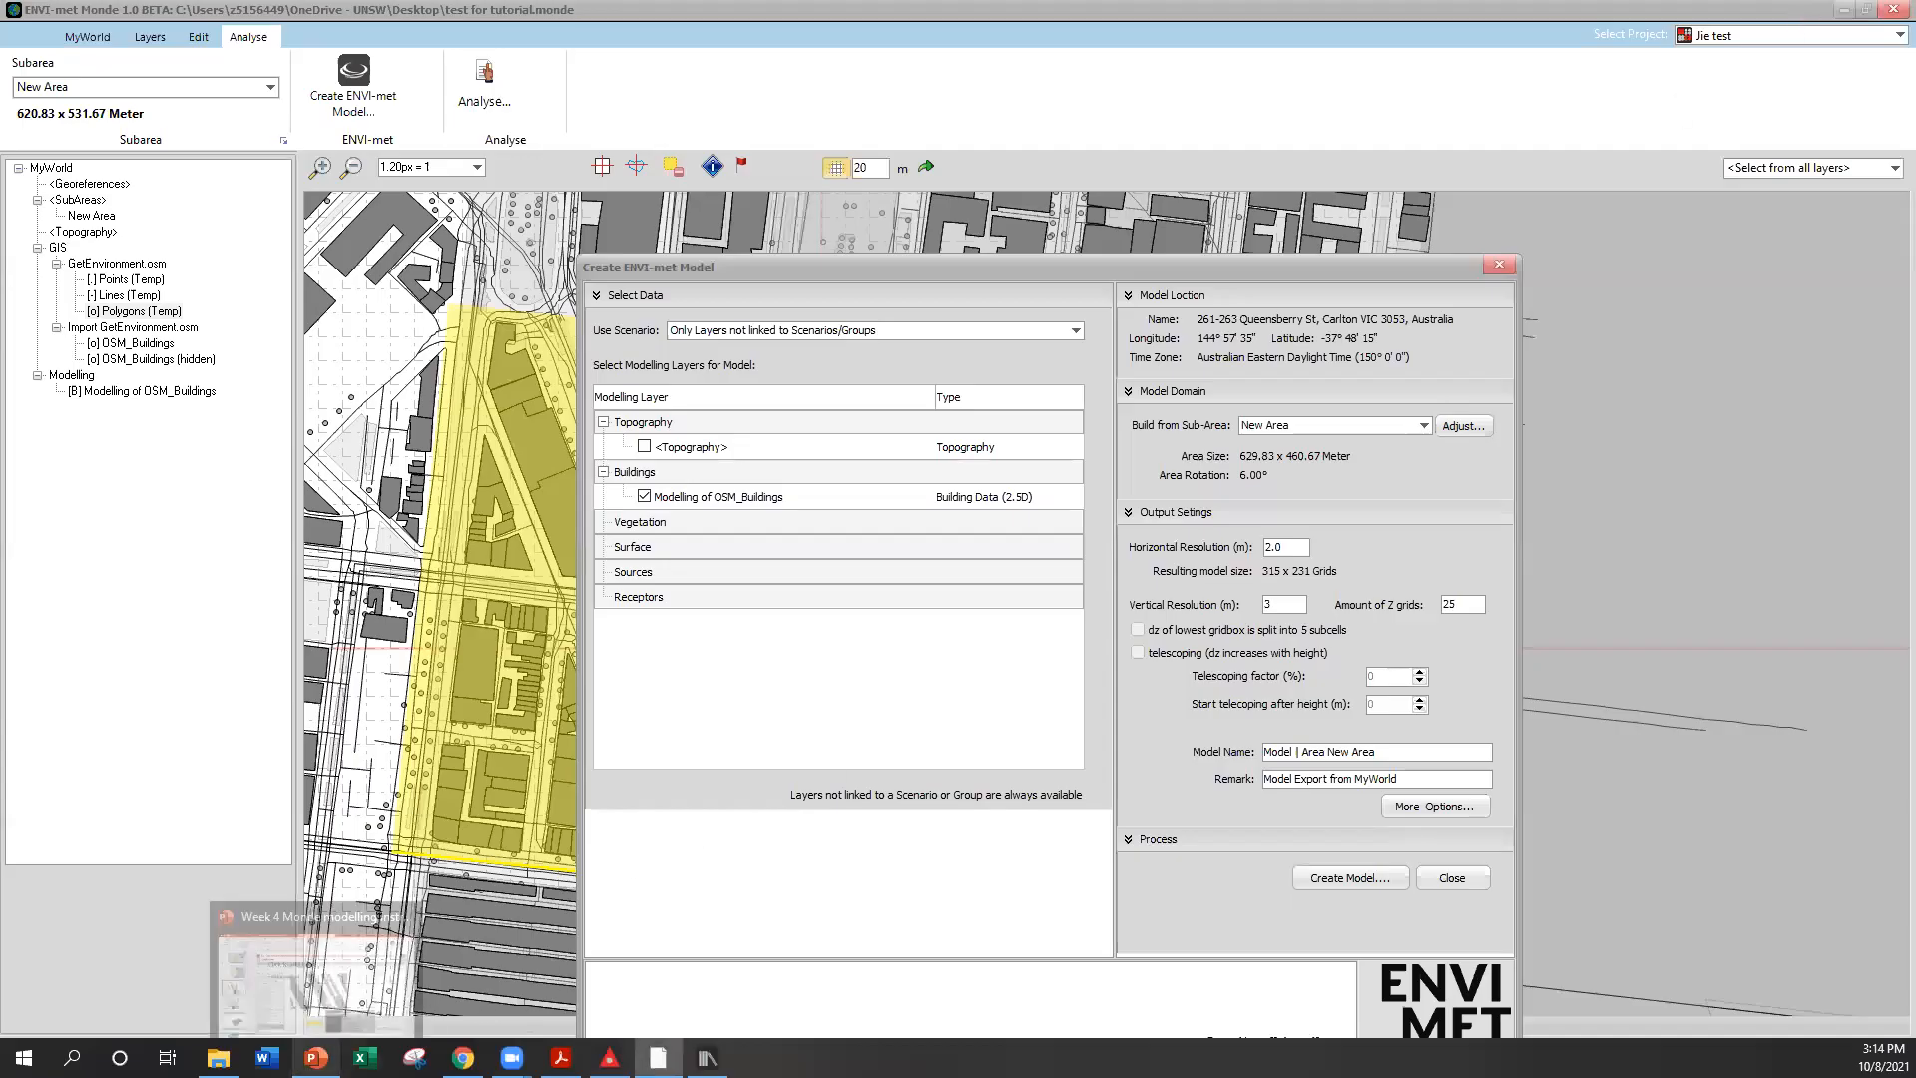
Switch to ARCH7218_A2_updated.pdf in Acrobat and examine the recommended grid resolution for the x, y and z directions
mouse_move(610, 1058)
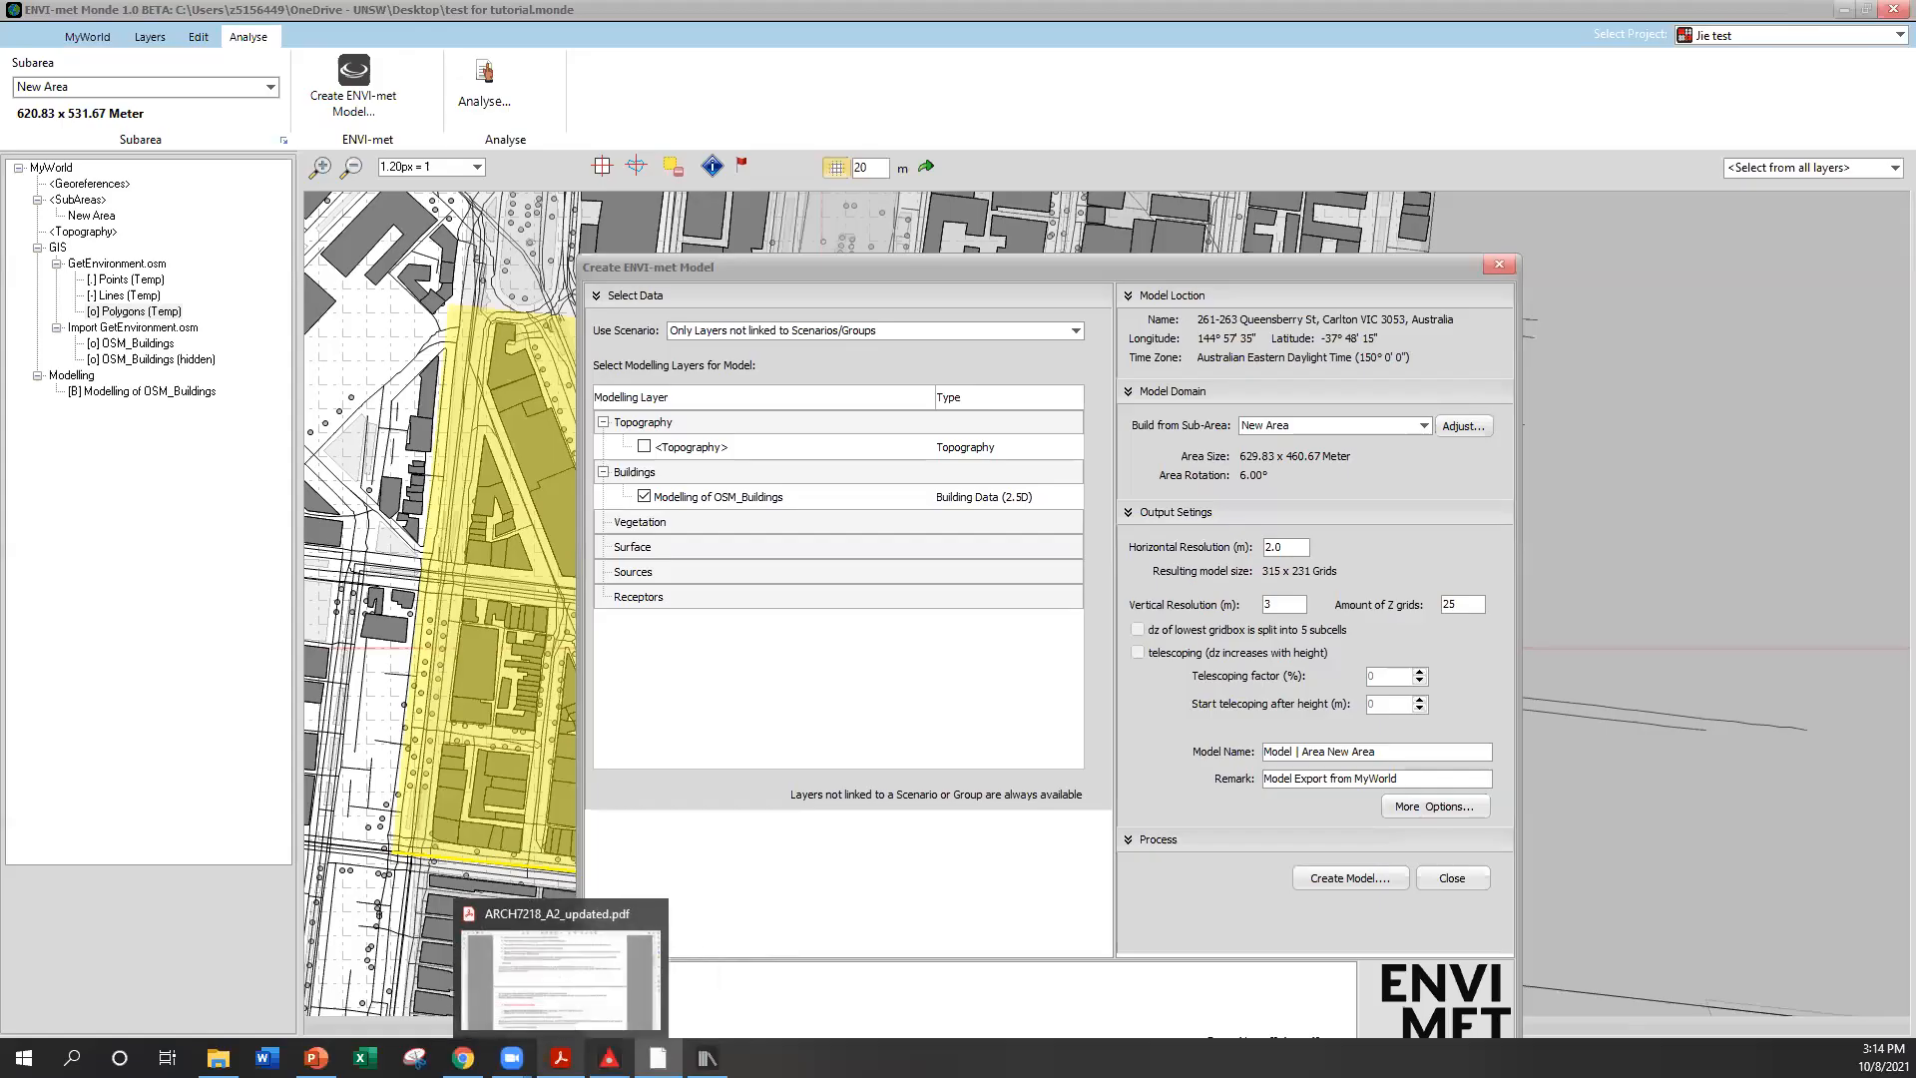
click(560, 1058)
scroll(782, 510, up, 3)
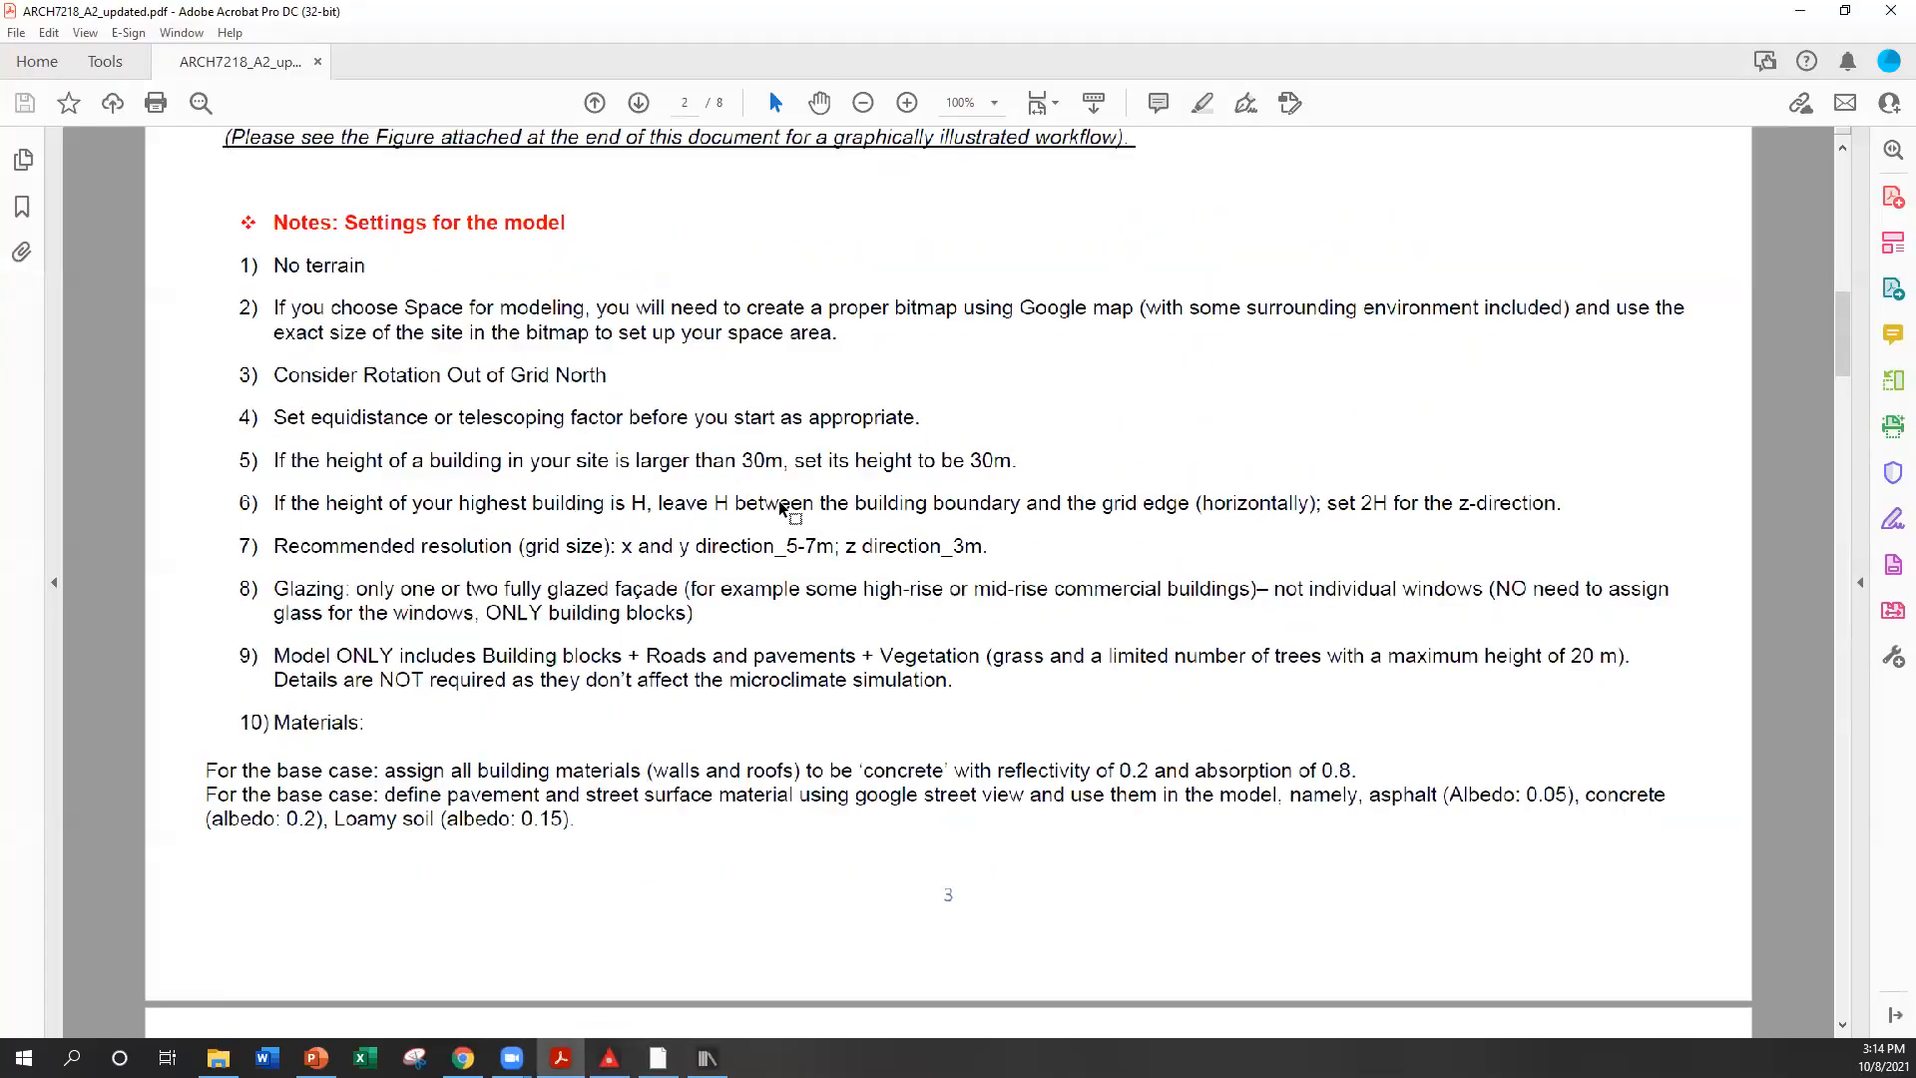
drag(275, 545, 597, 551)
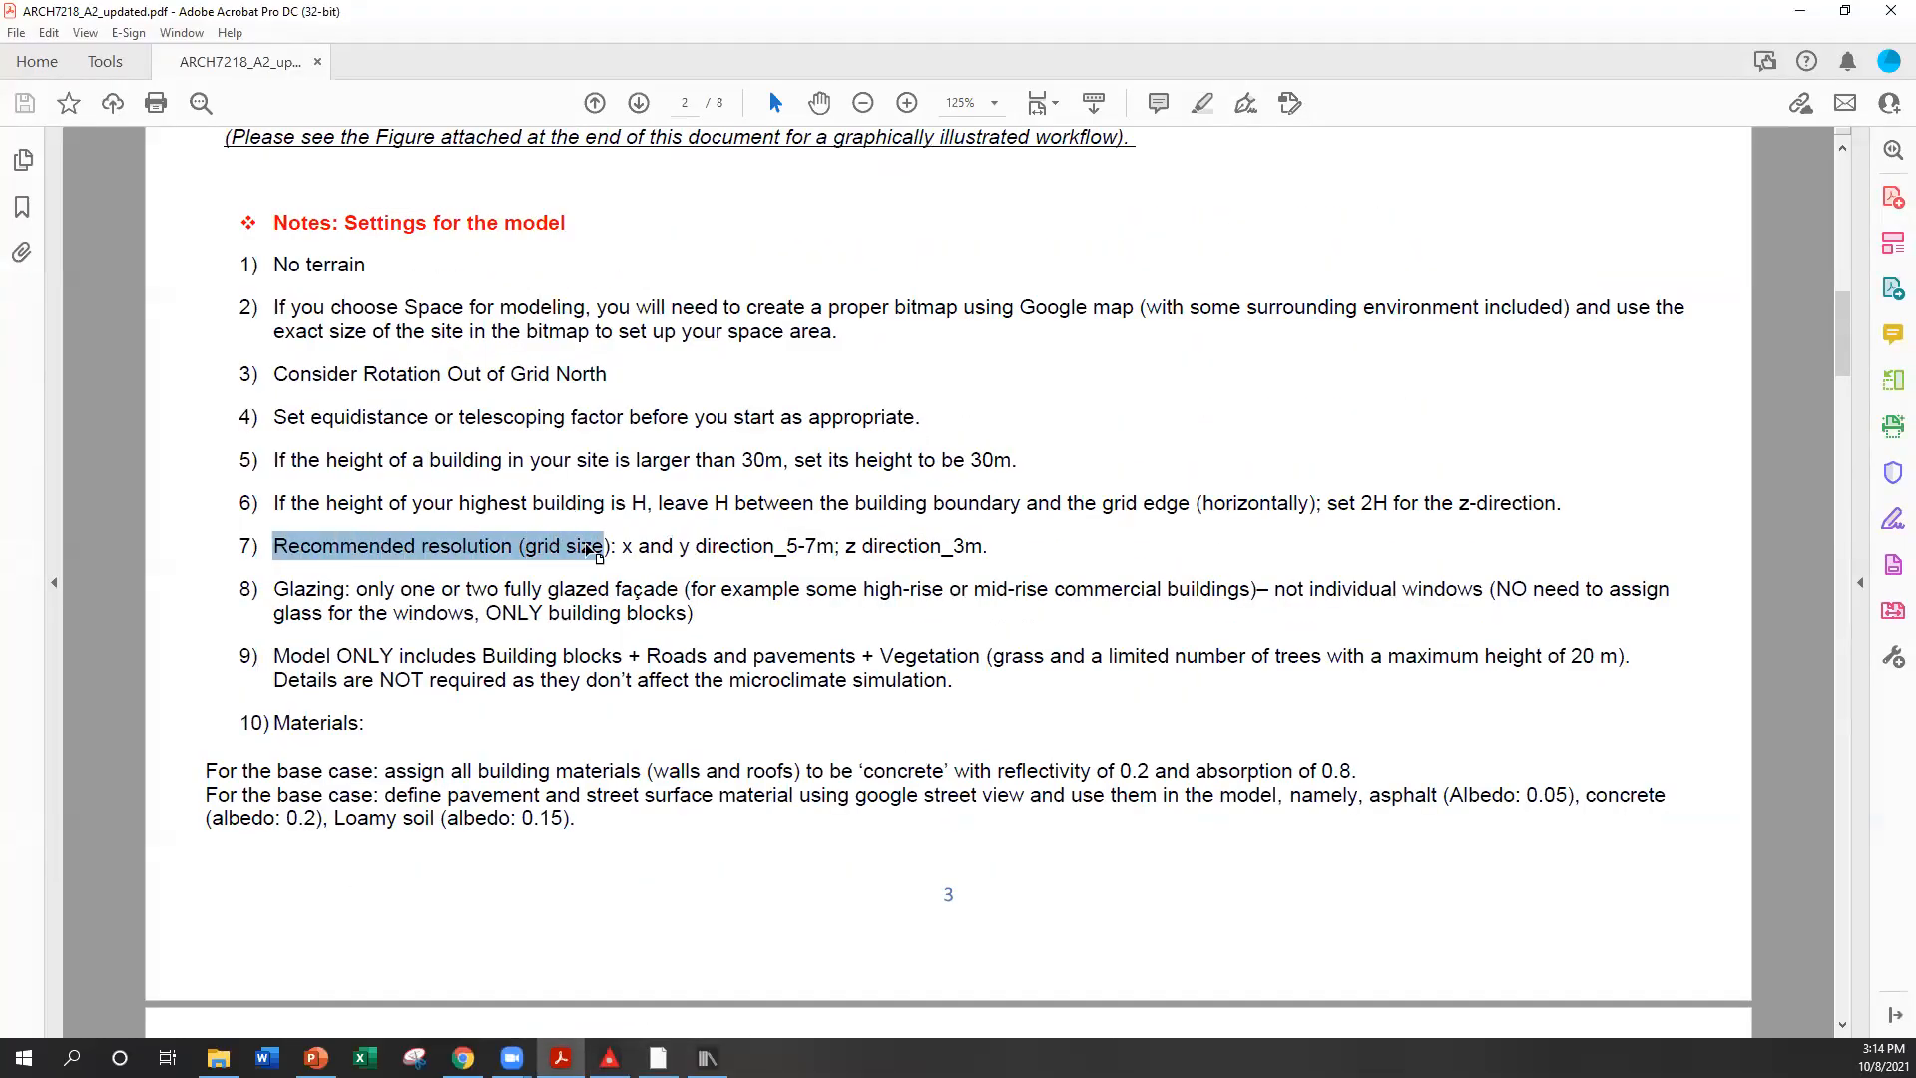
click(639, 546)
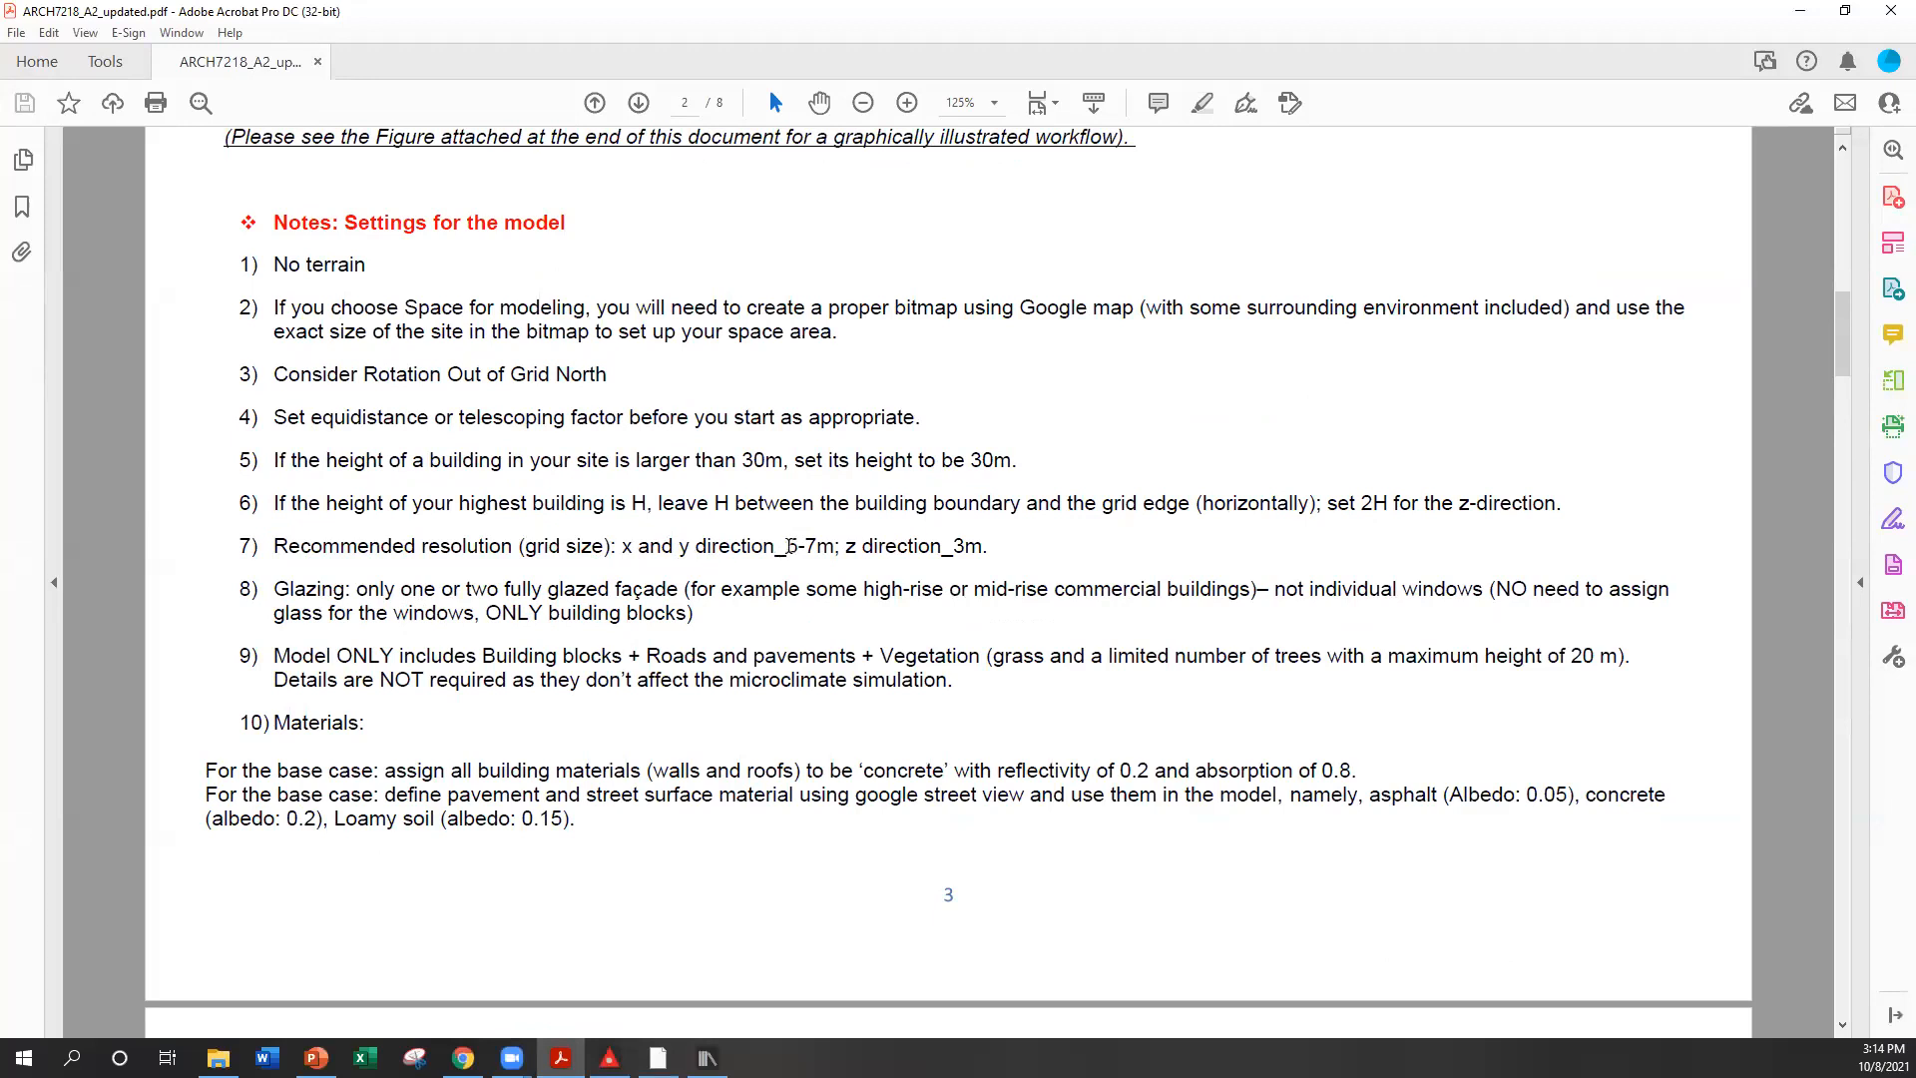
drag(788, 546, 826, 550)
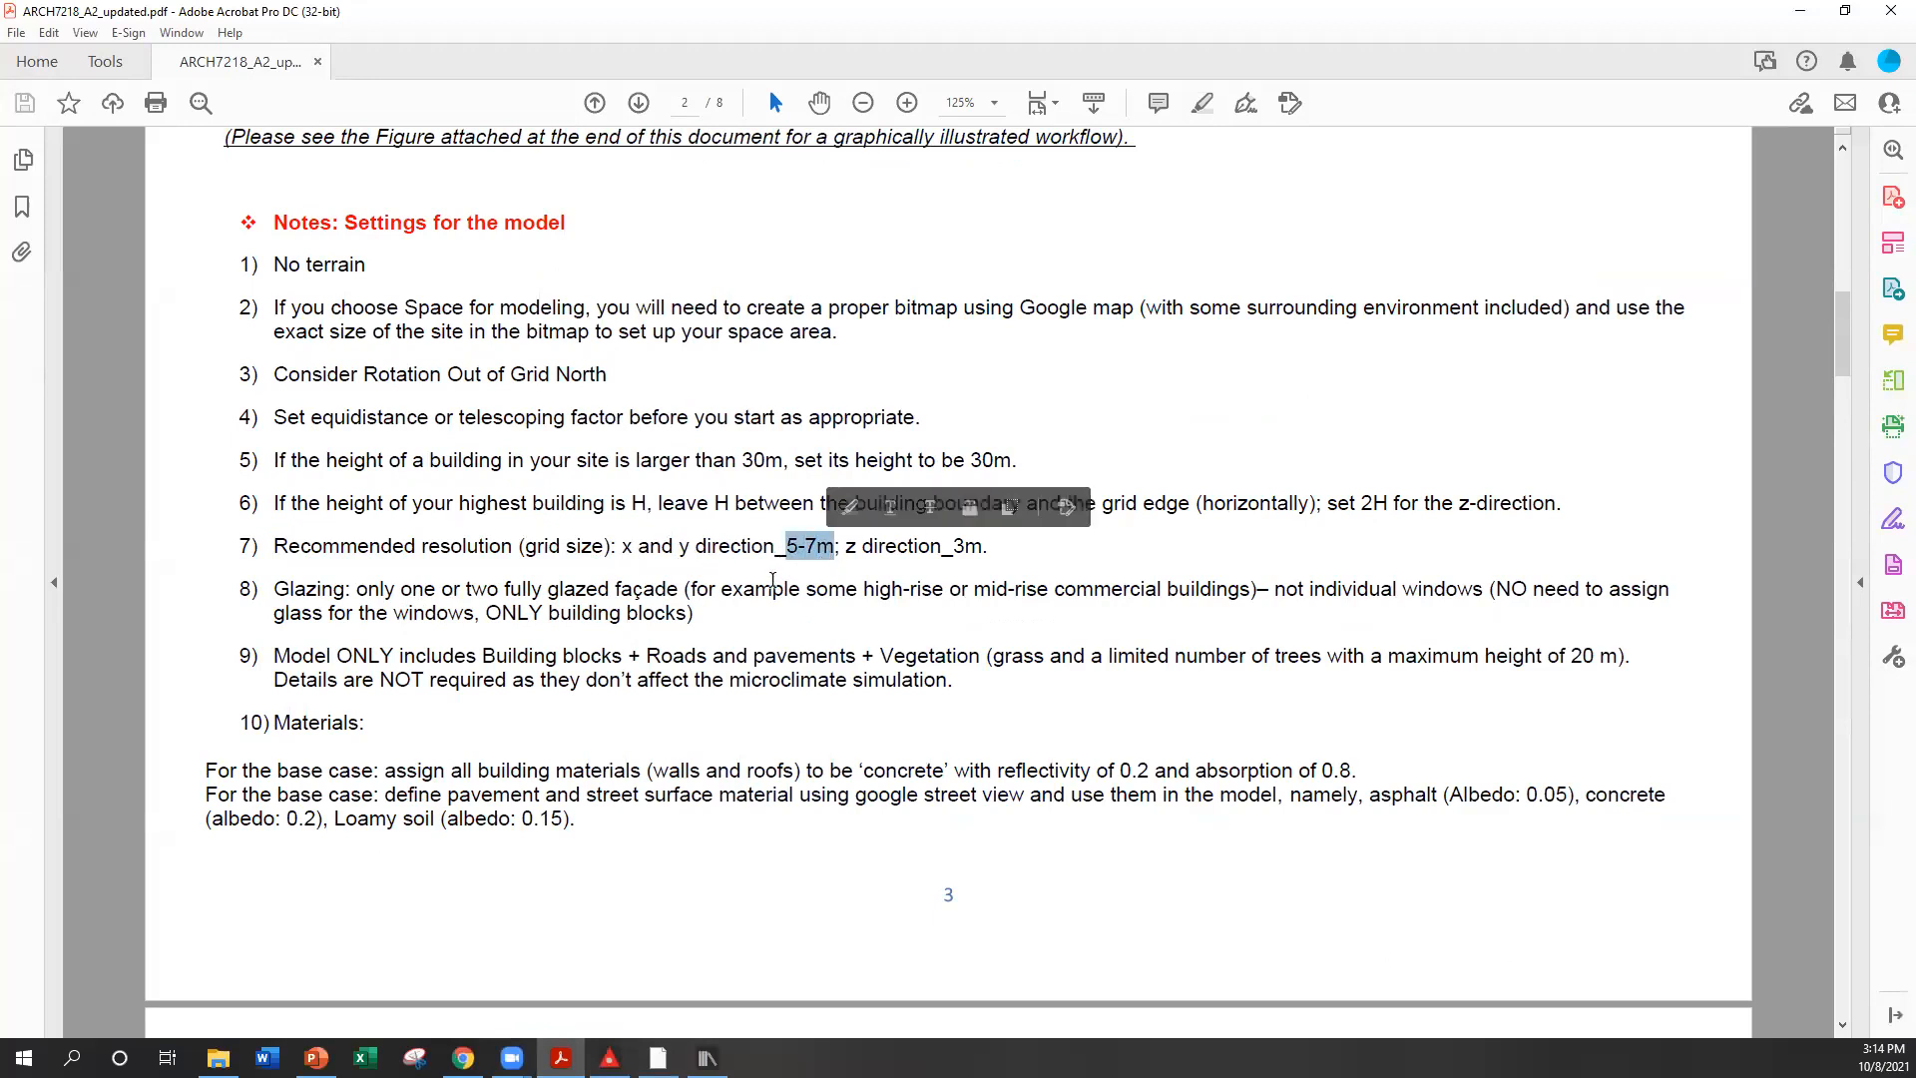
drag(985, 547, 953, 547)
click(976, 587)
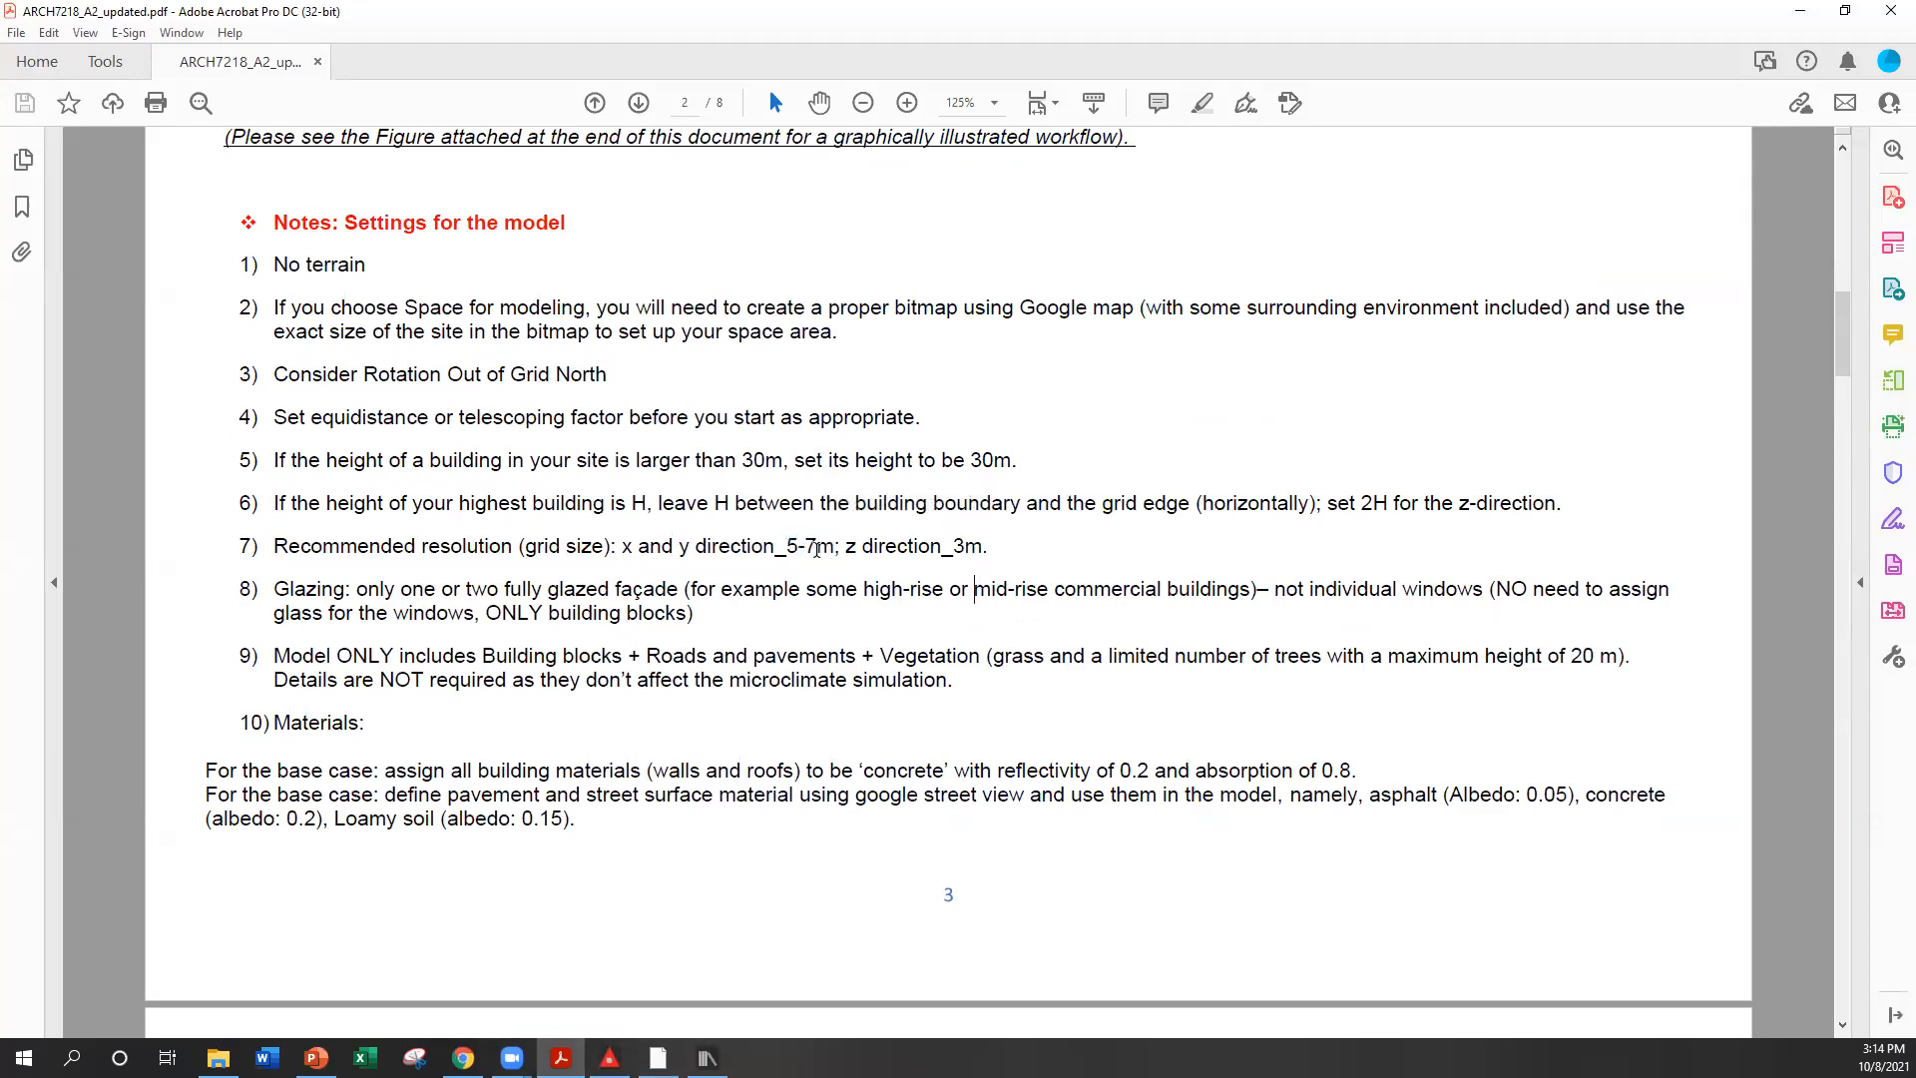
Switch from the PDF to ENVI-met Monde and set the model's horizontal resolution to 7 m
click(1800, 11)
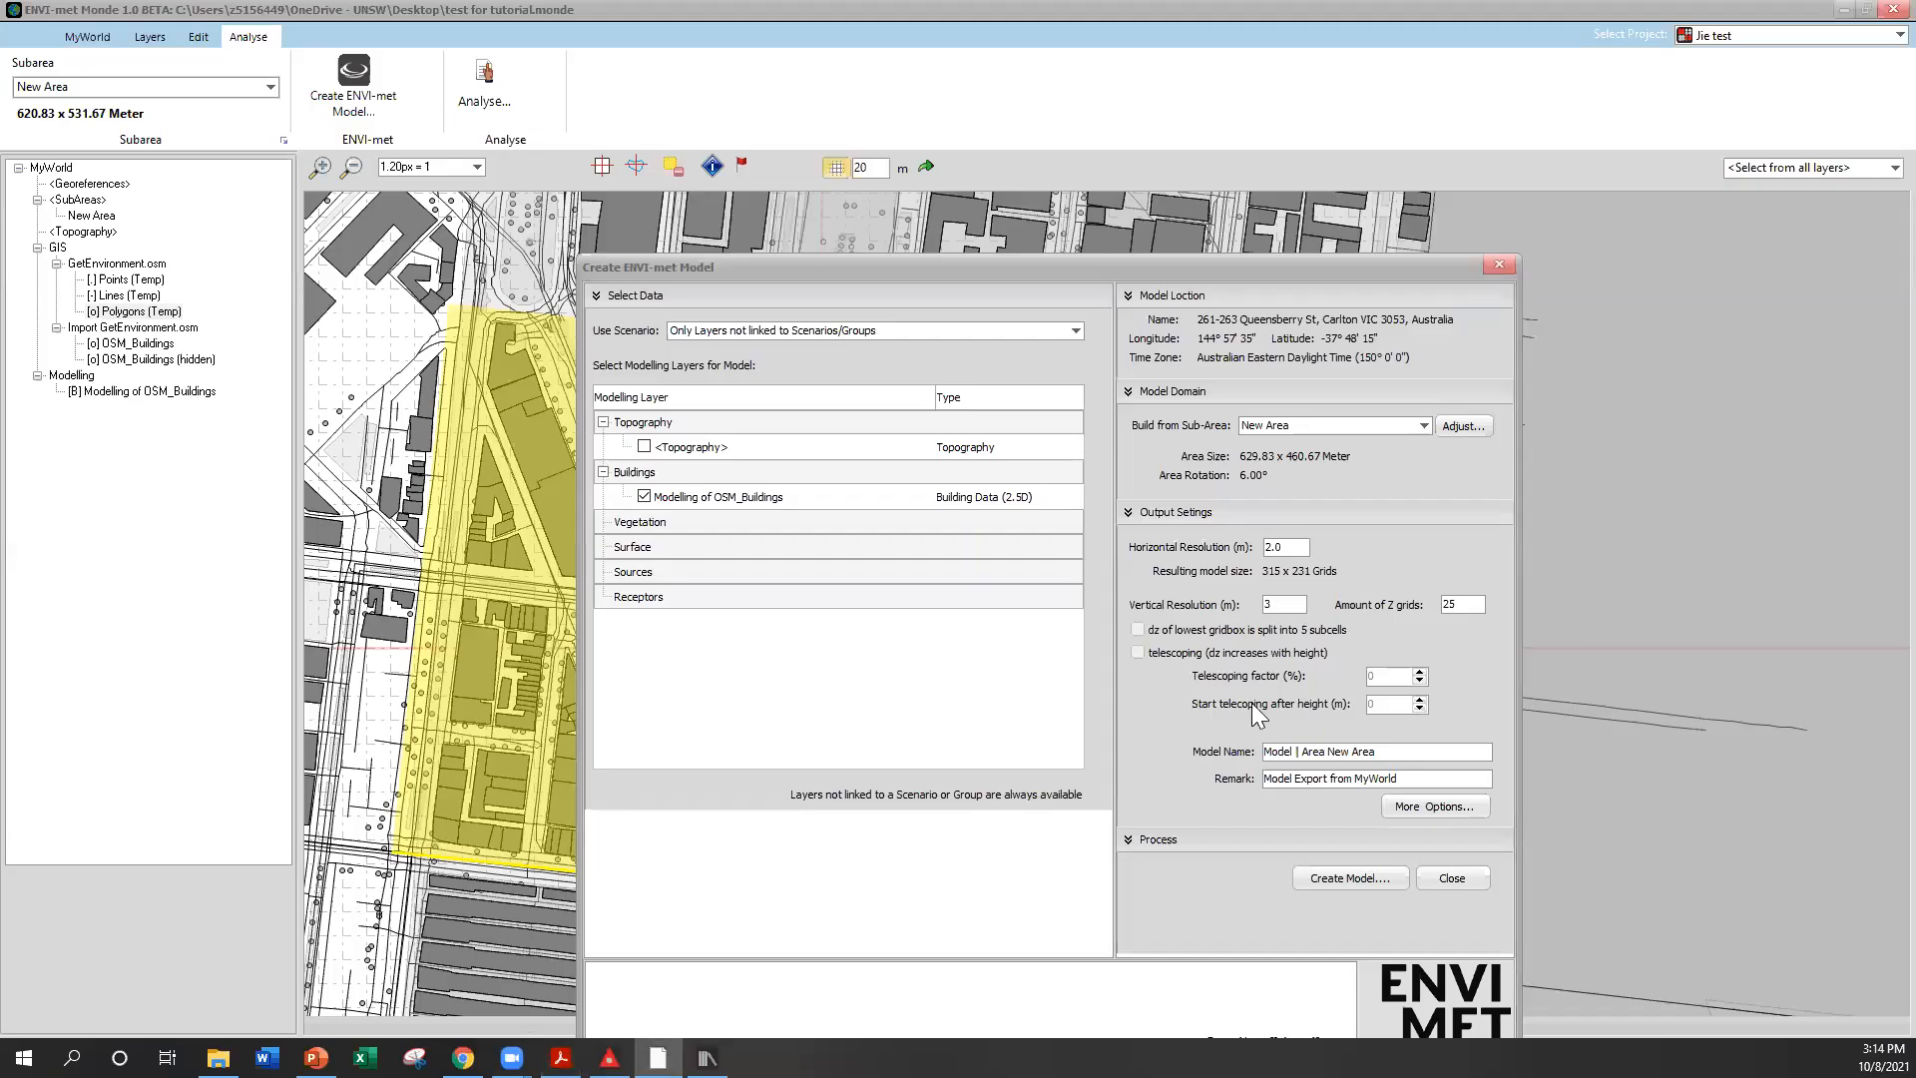
double_click(1282, 547)
text(7)
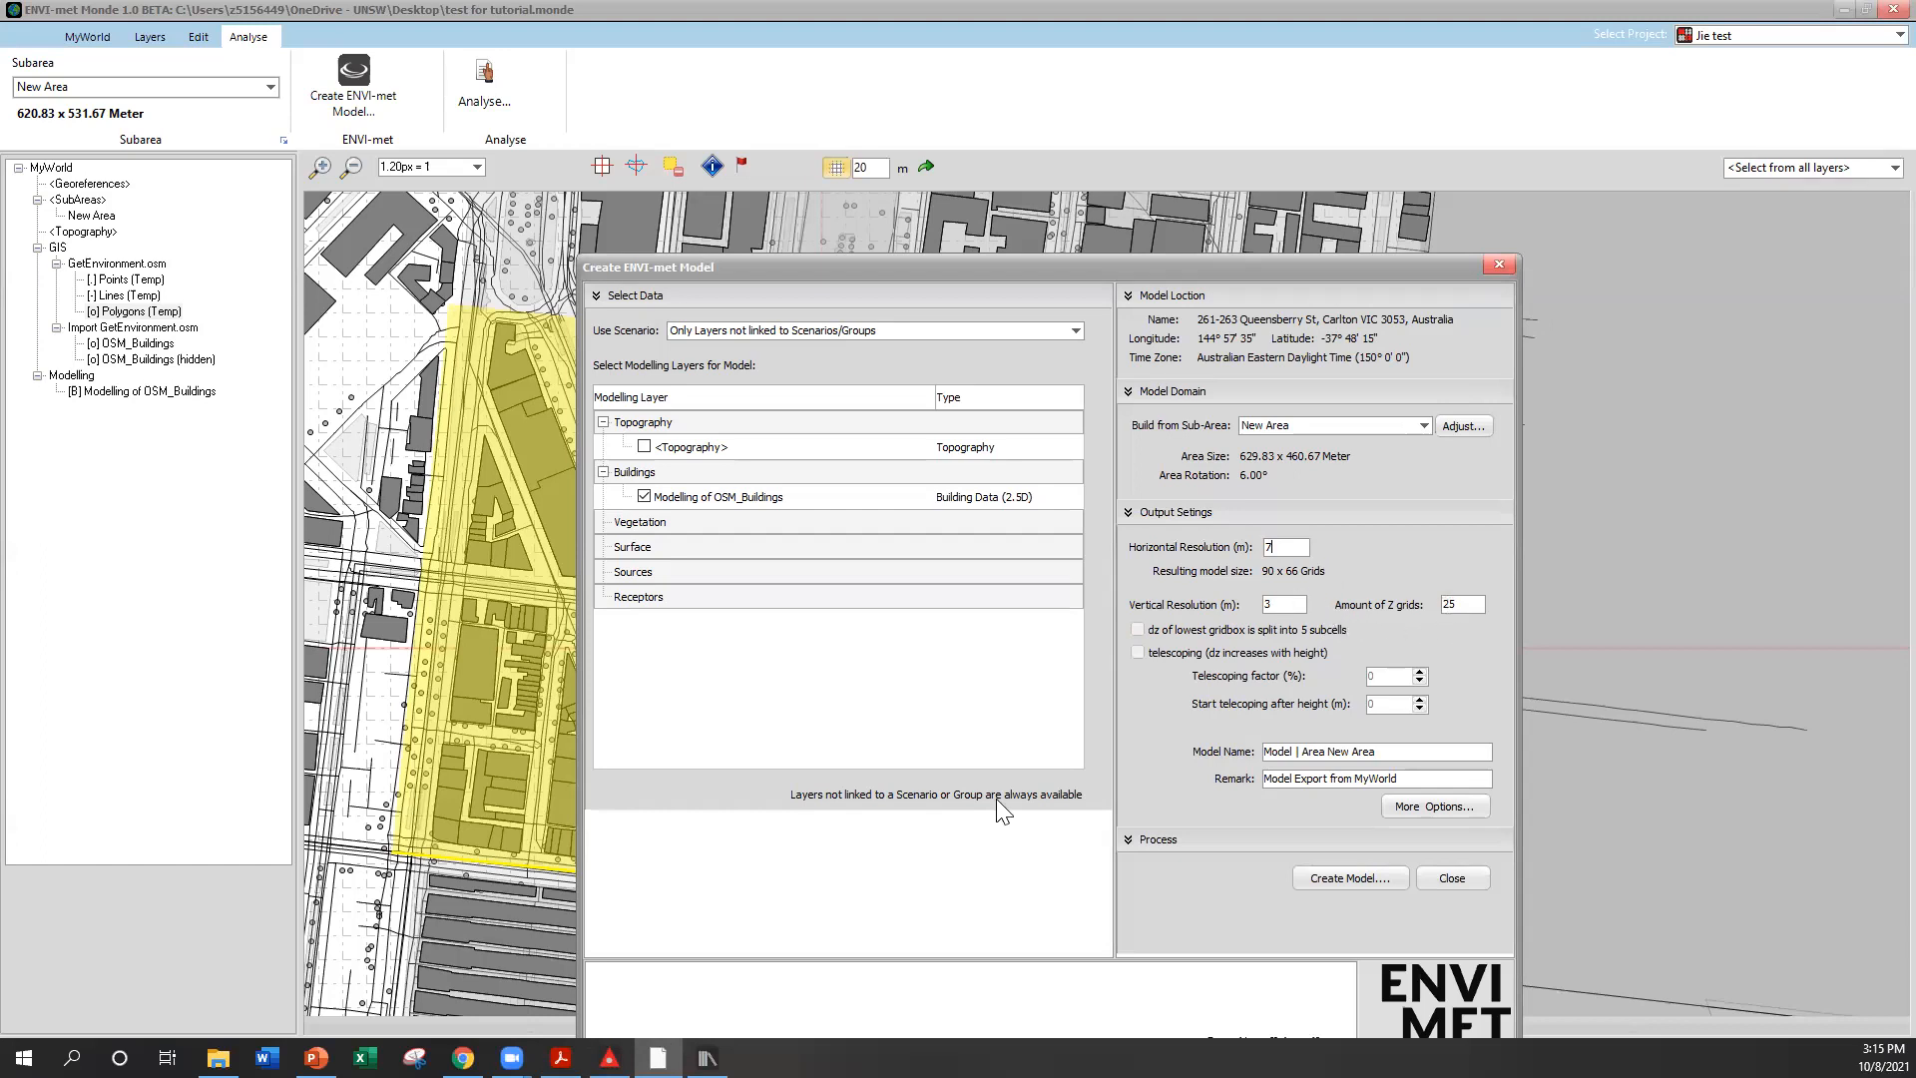
Check the building height rule in the model settings notes of the Acrobat PDF and return to ENVI-met Monde
click(561, 1057)
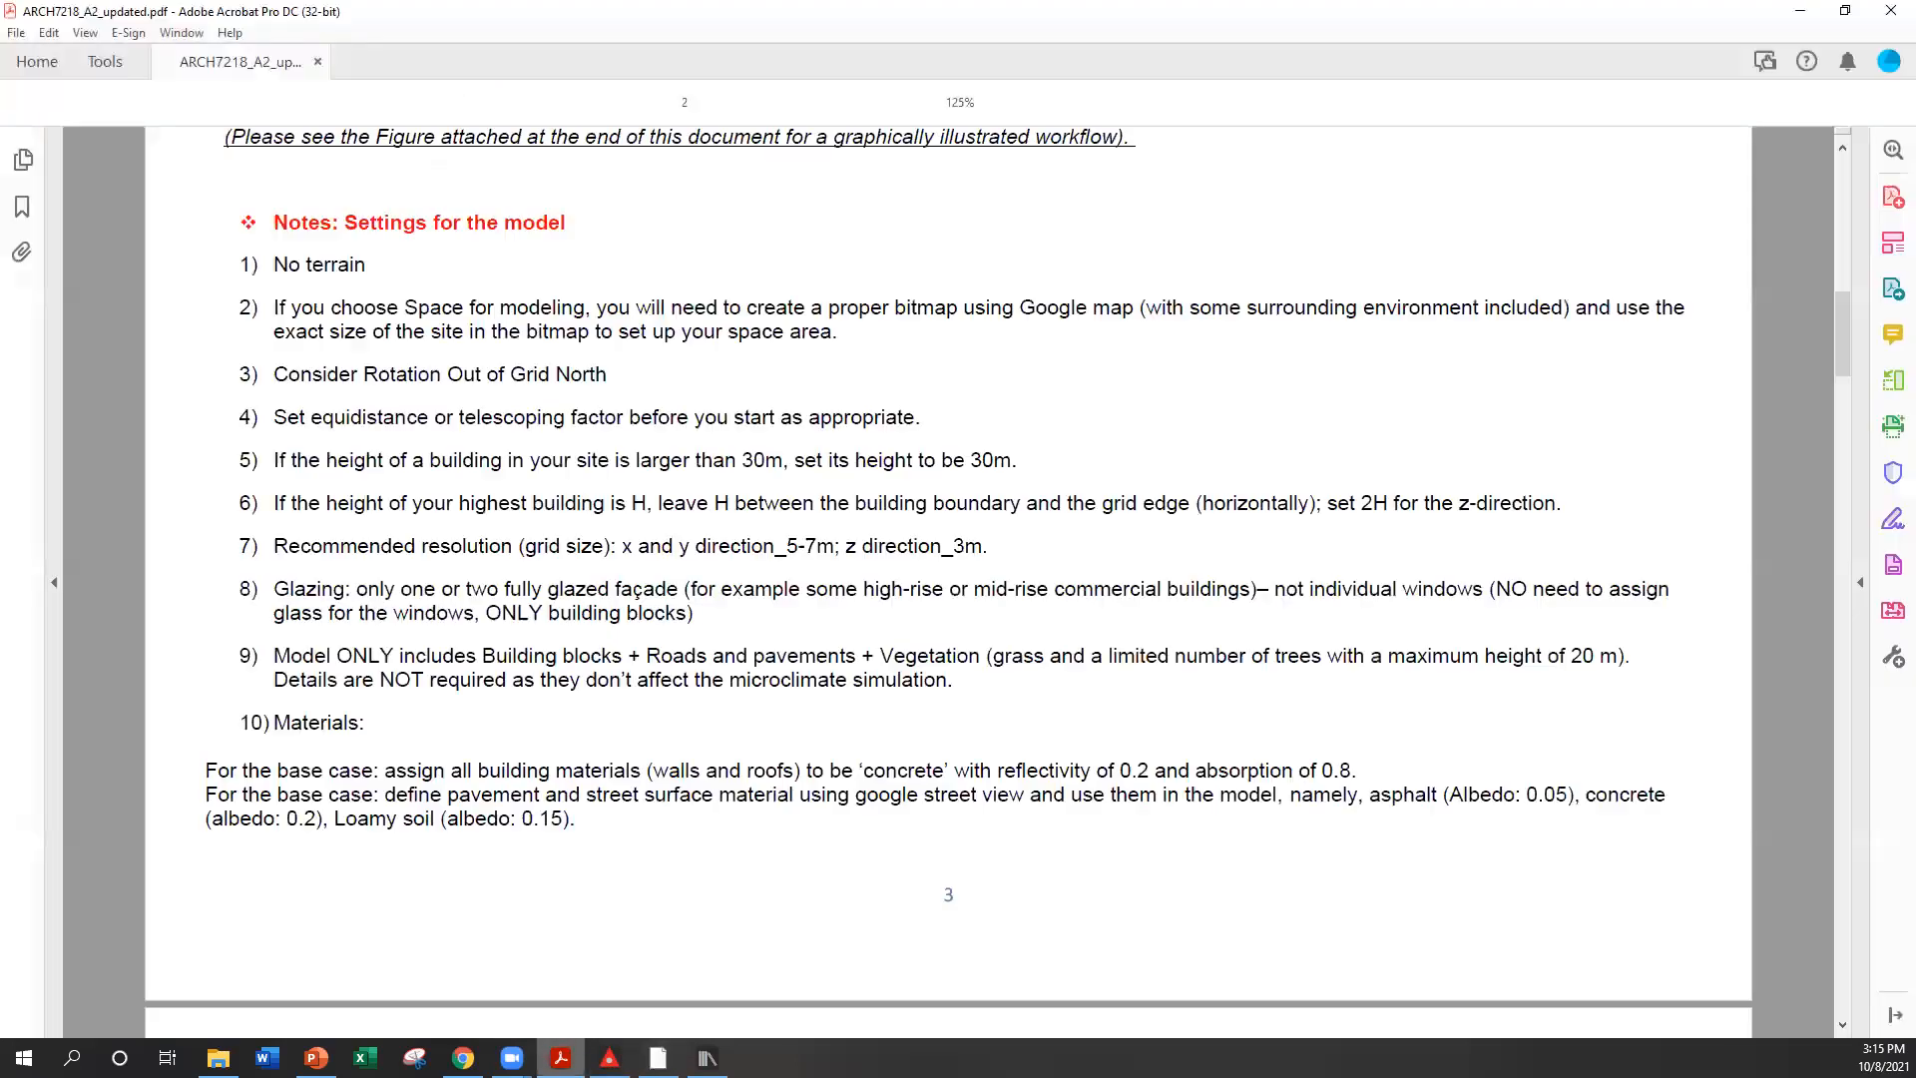
scroll(819, 557, up, 2)
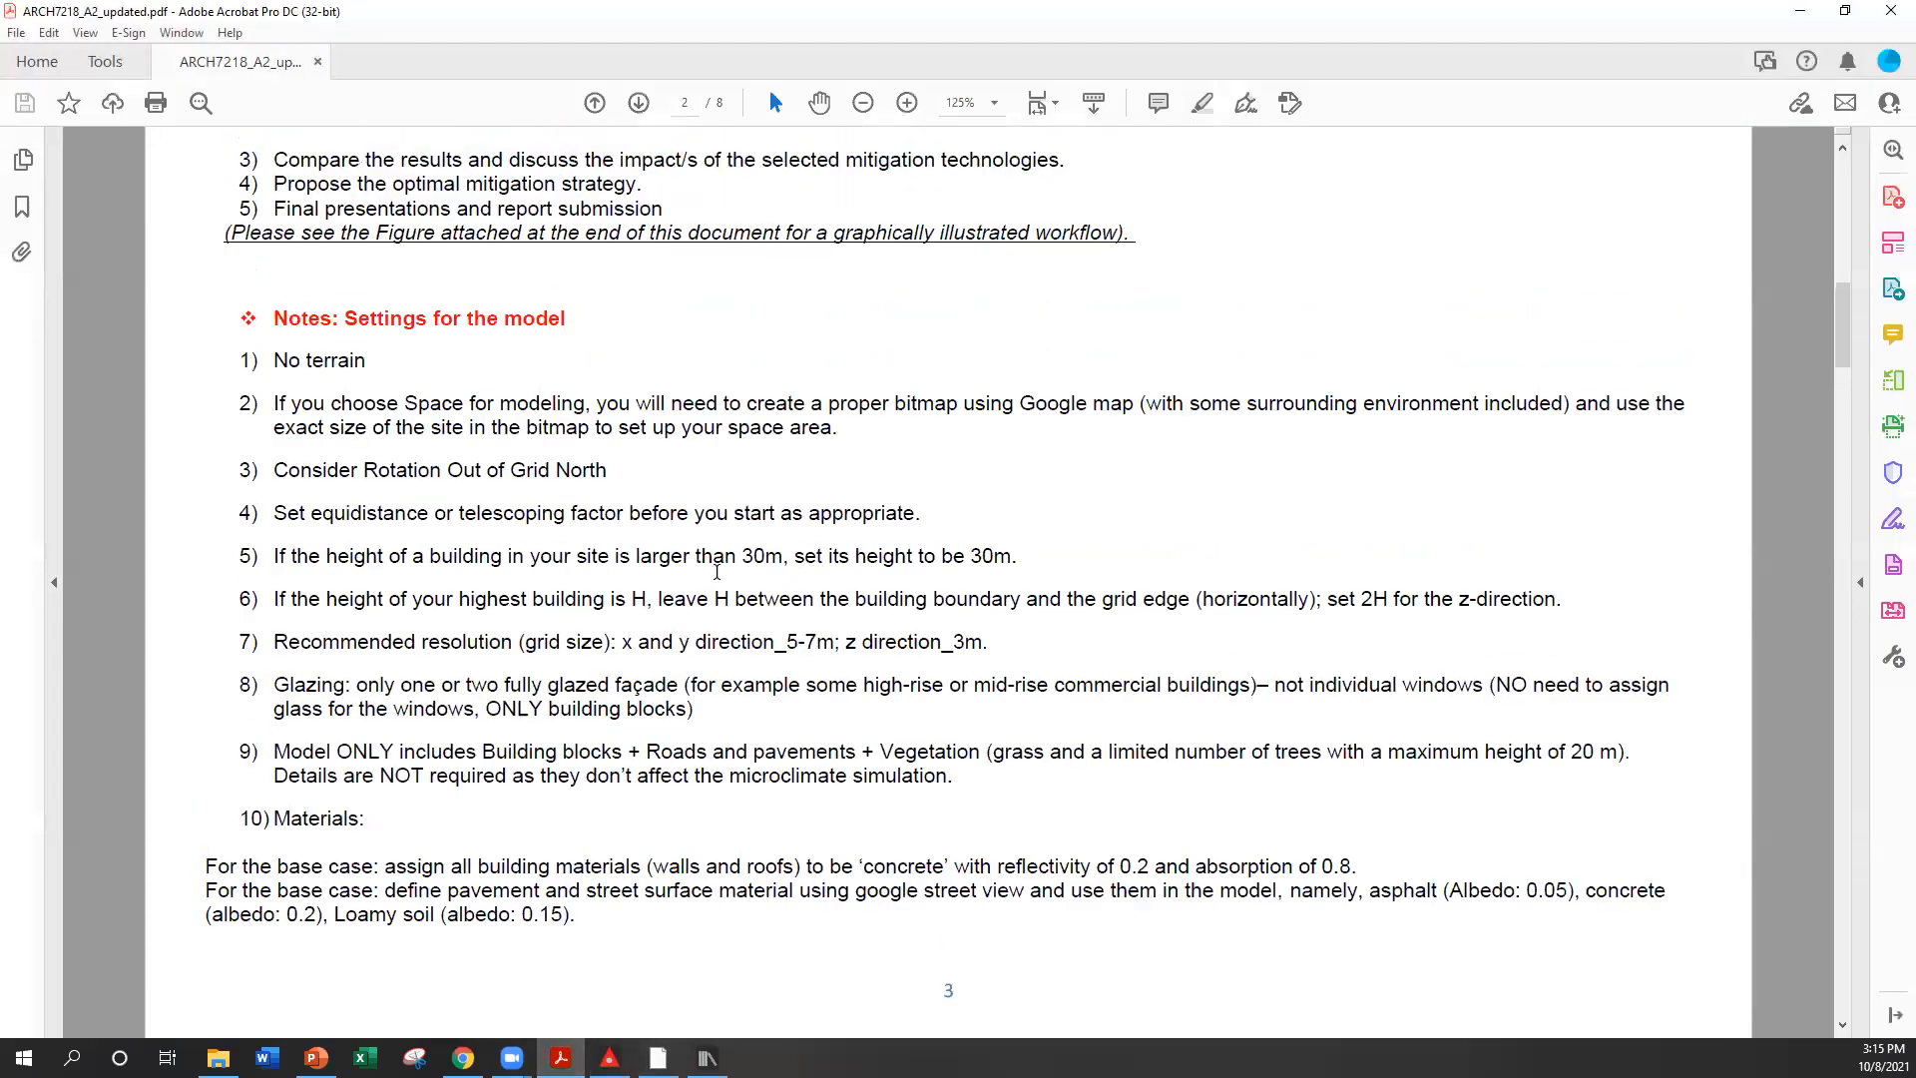
drag(742, 556, 702, 565)
click(1012, 556)
click(706, 559)
click(1801, 12)
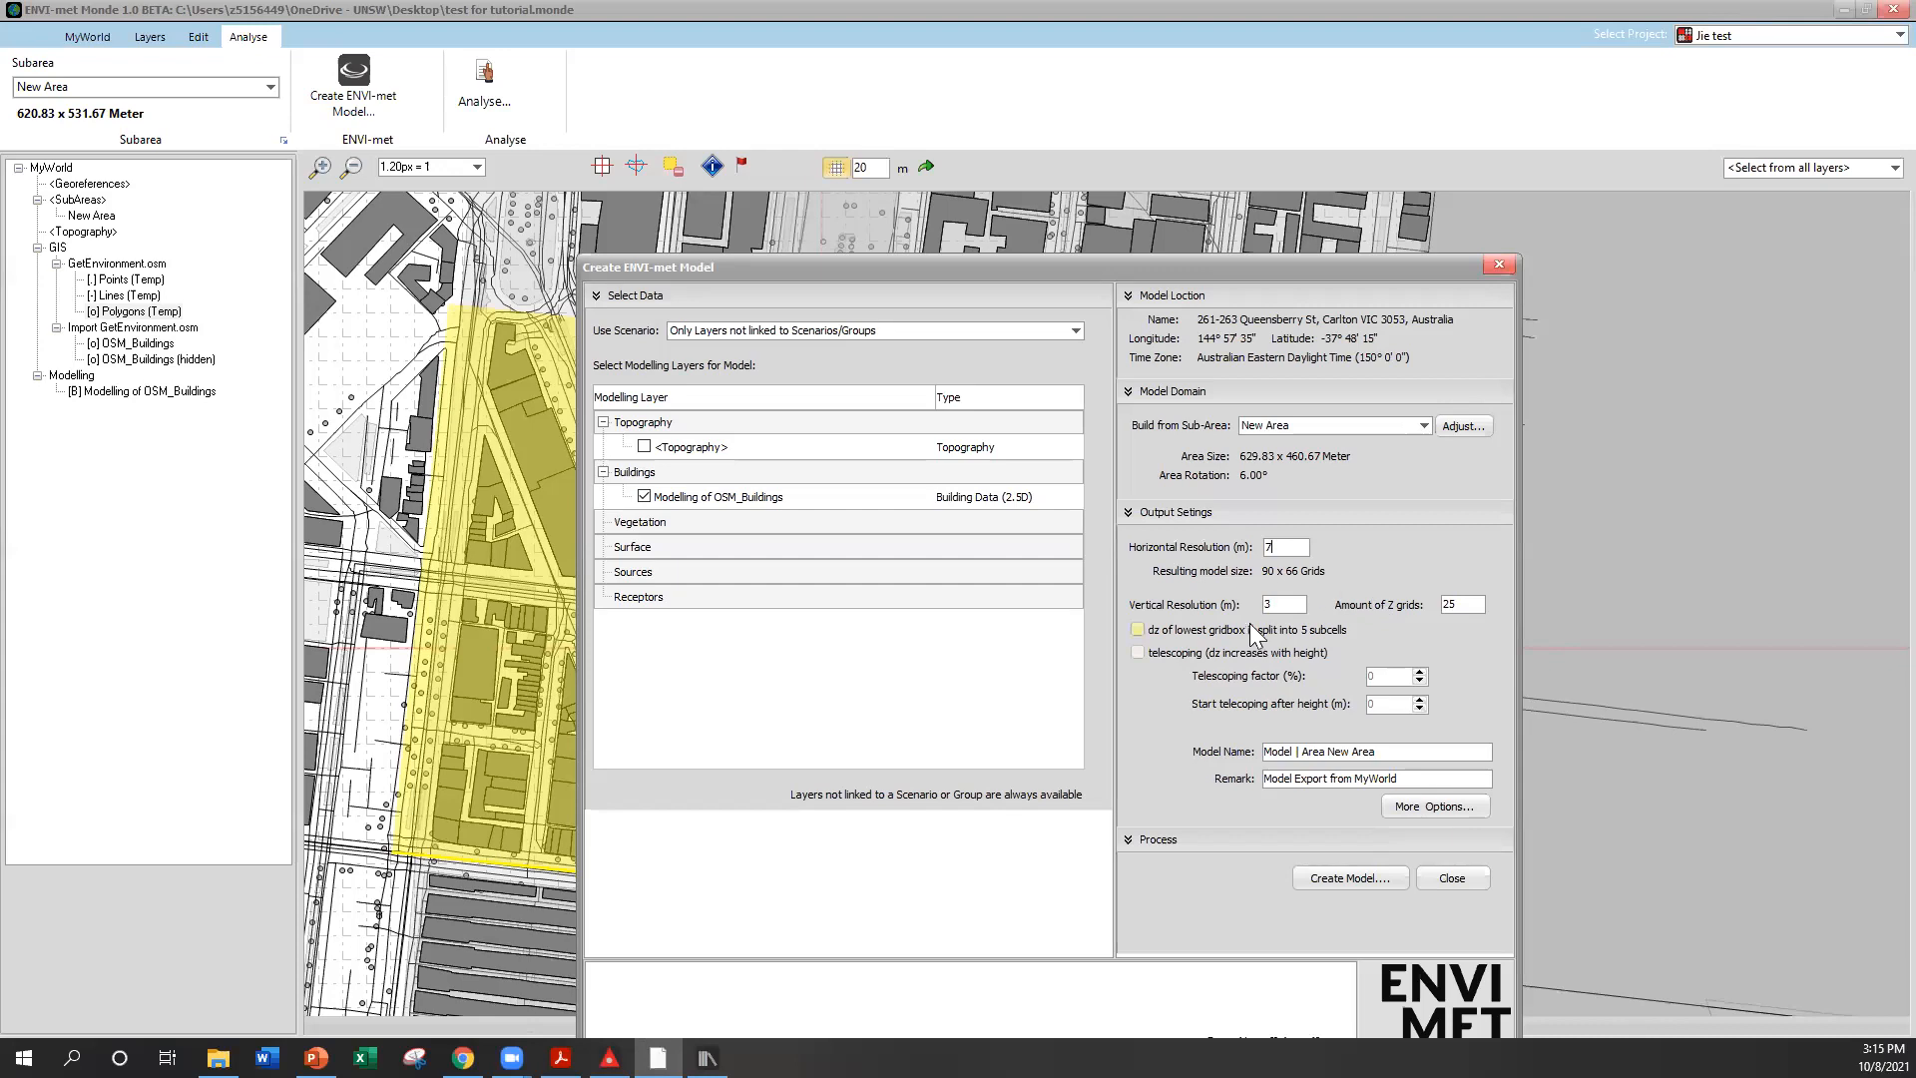
Set the amount of Z grids to 20 and enable both telescoping and splitting the lowest gridbox into 5 subcells
click(1456, 604)
key(BackSpace)
text(0)
click(1137, 652)
click(1138, 629)
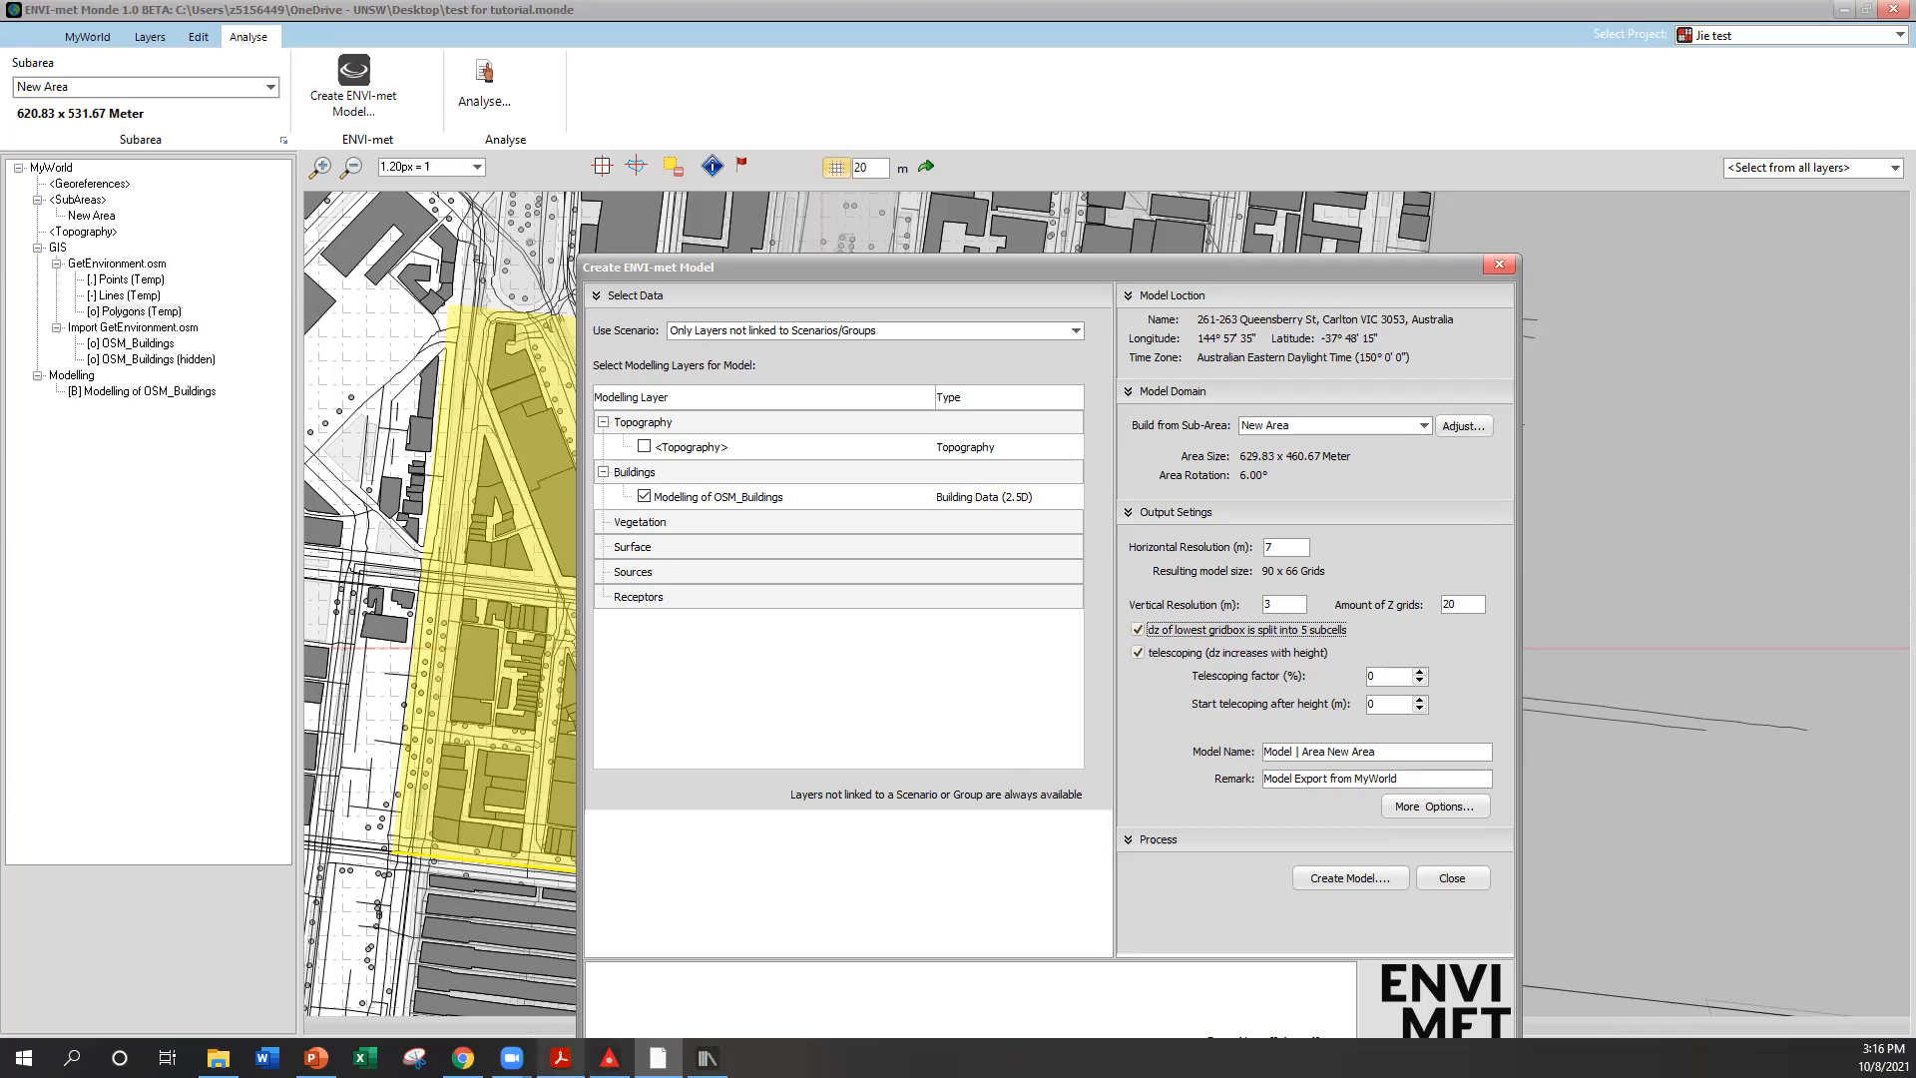
Examine the gridded 3D building model on slide 19 of the PowerPoint instructions up close, and return to ENVI-met Monde
click(316, 1058)
click(150, 828)
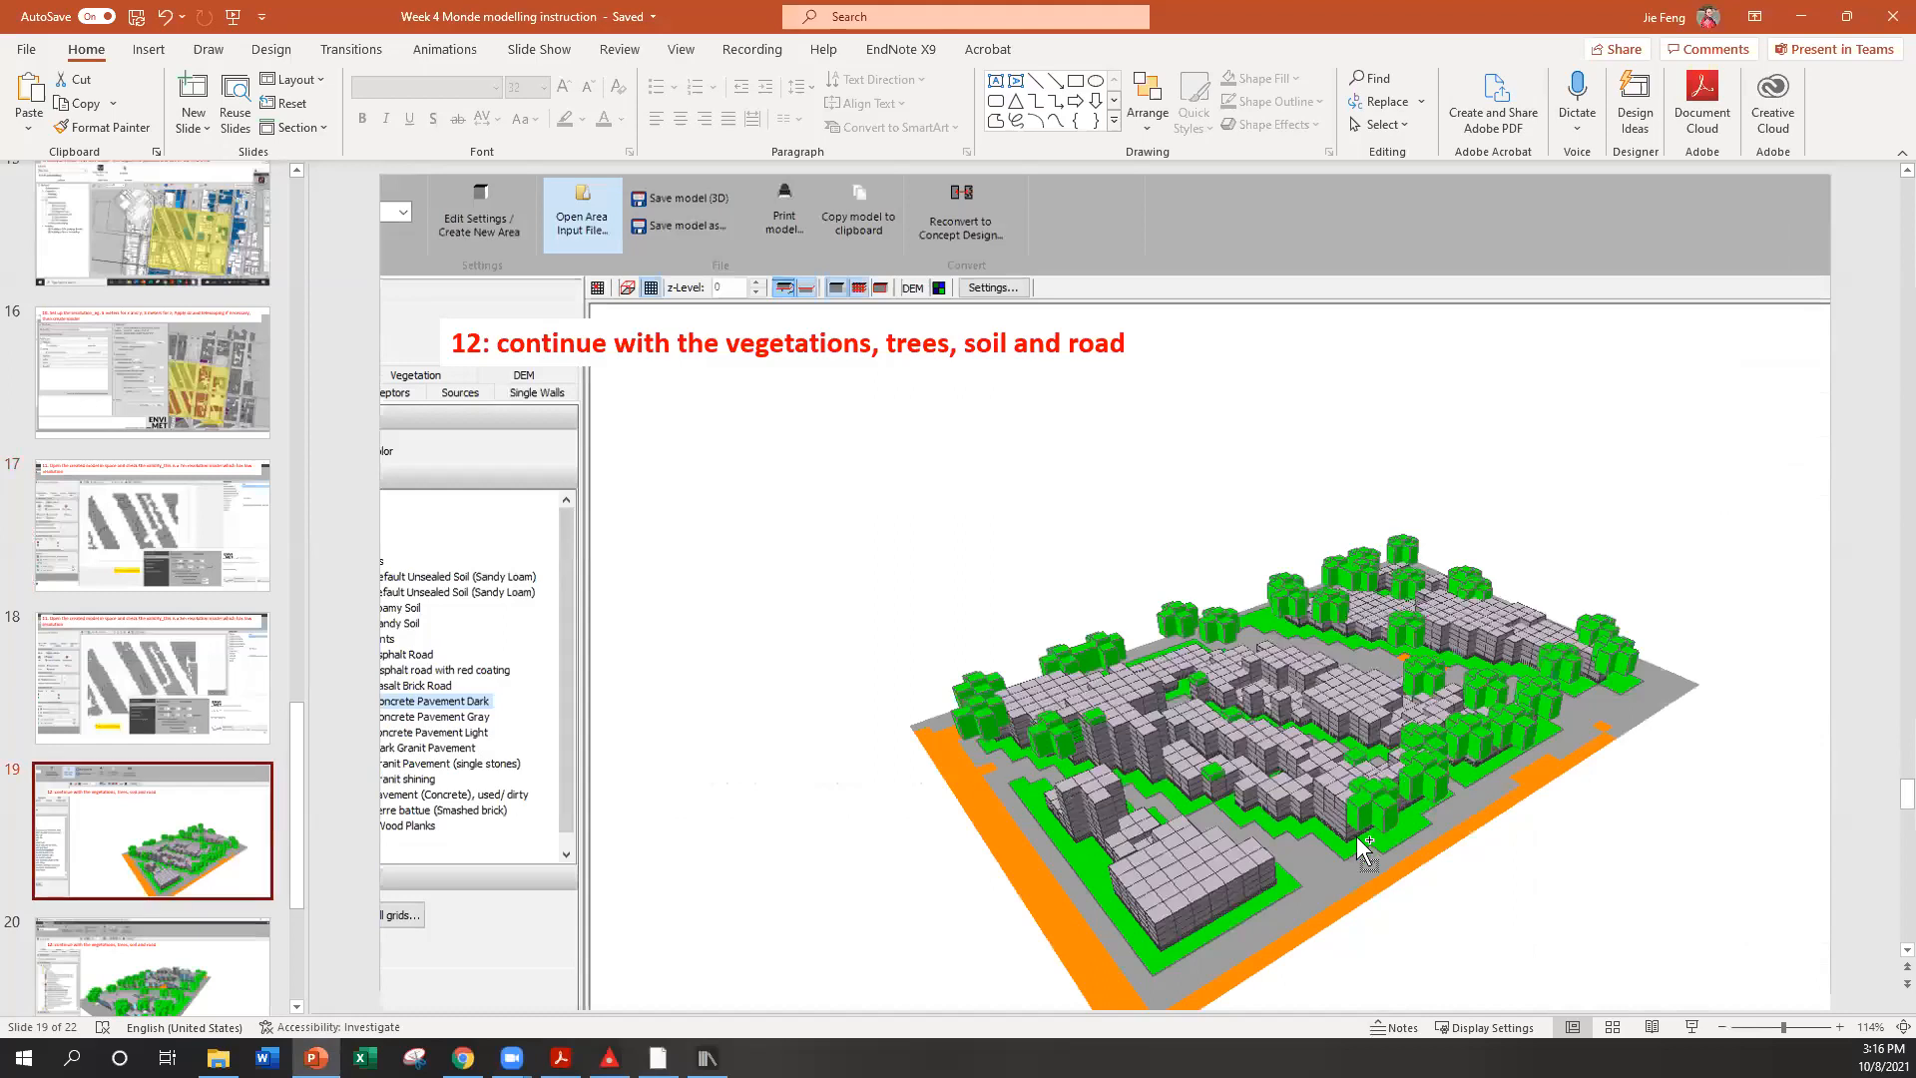
ctrl+scroll(1365, 848, up, 5)
scroll(1236, 560, down, 3)
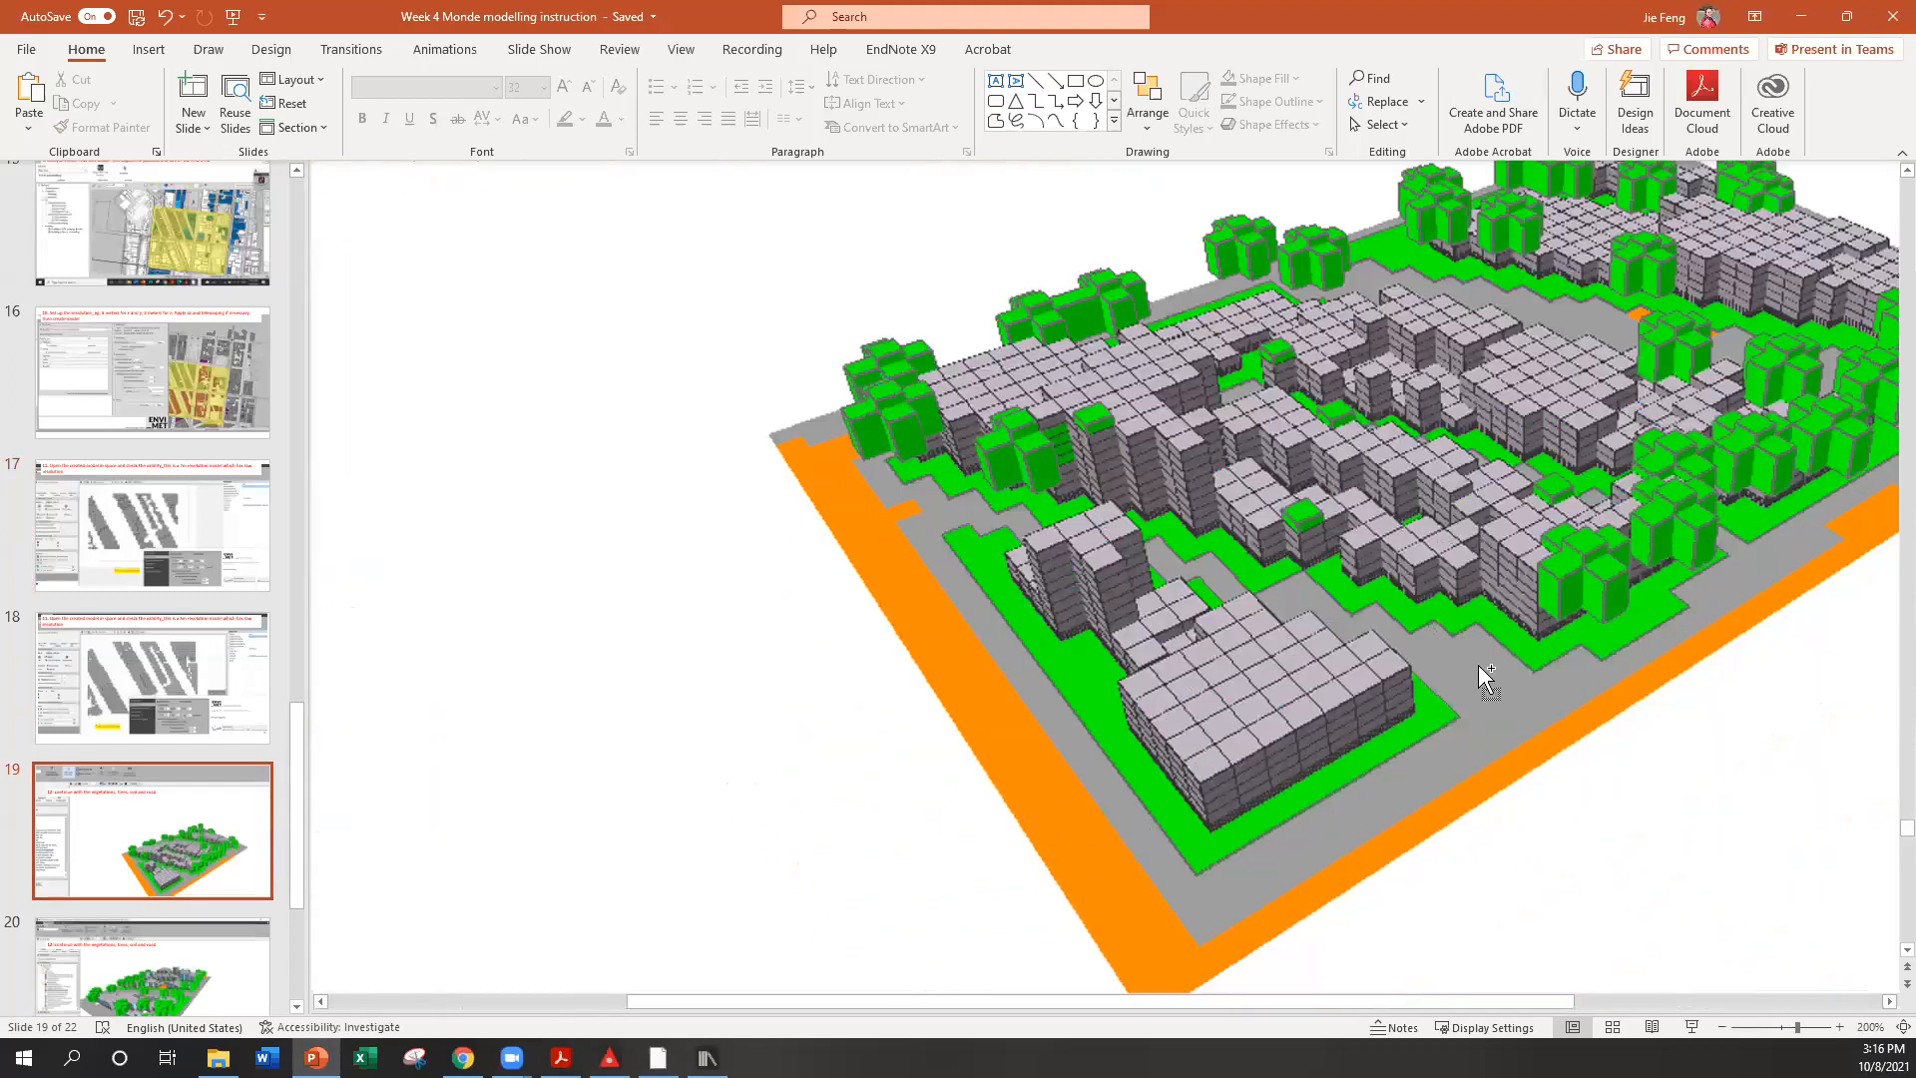
ctrl+scroll(1478, 663, up, 5)
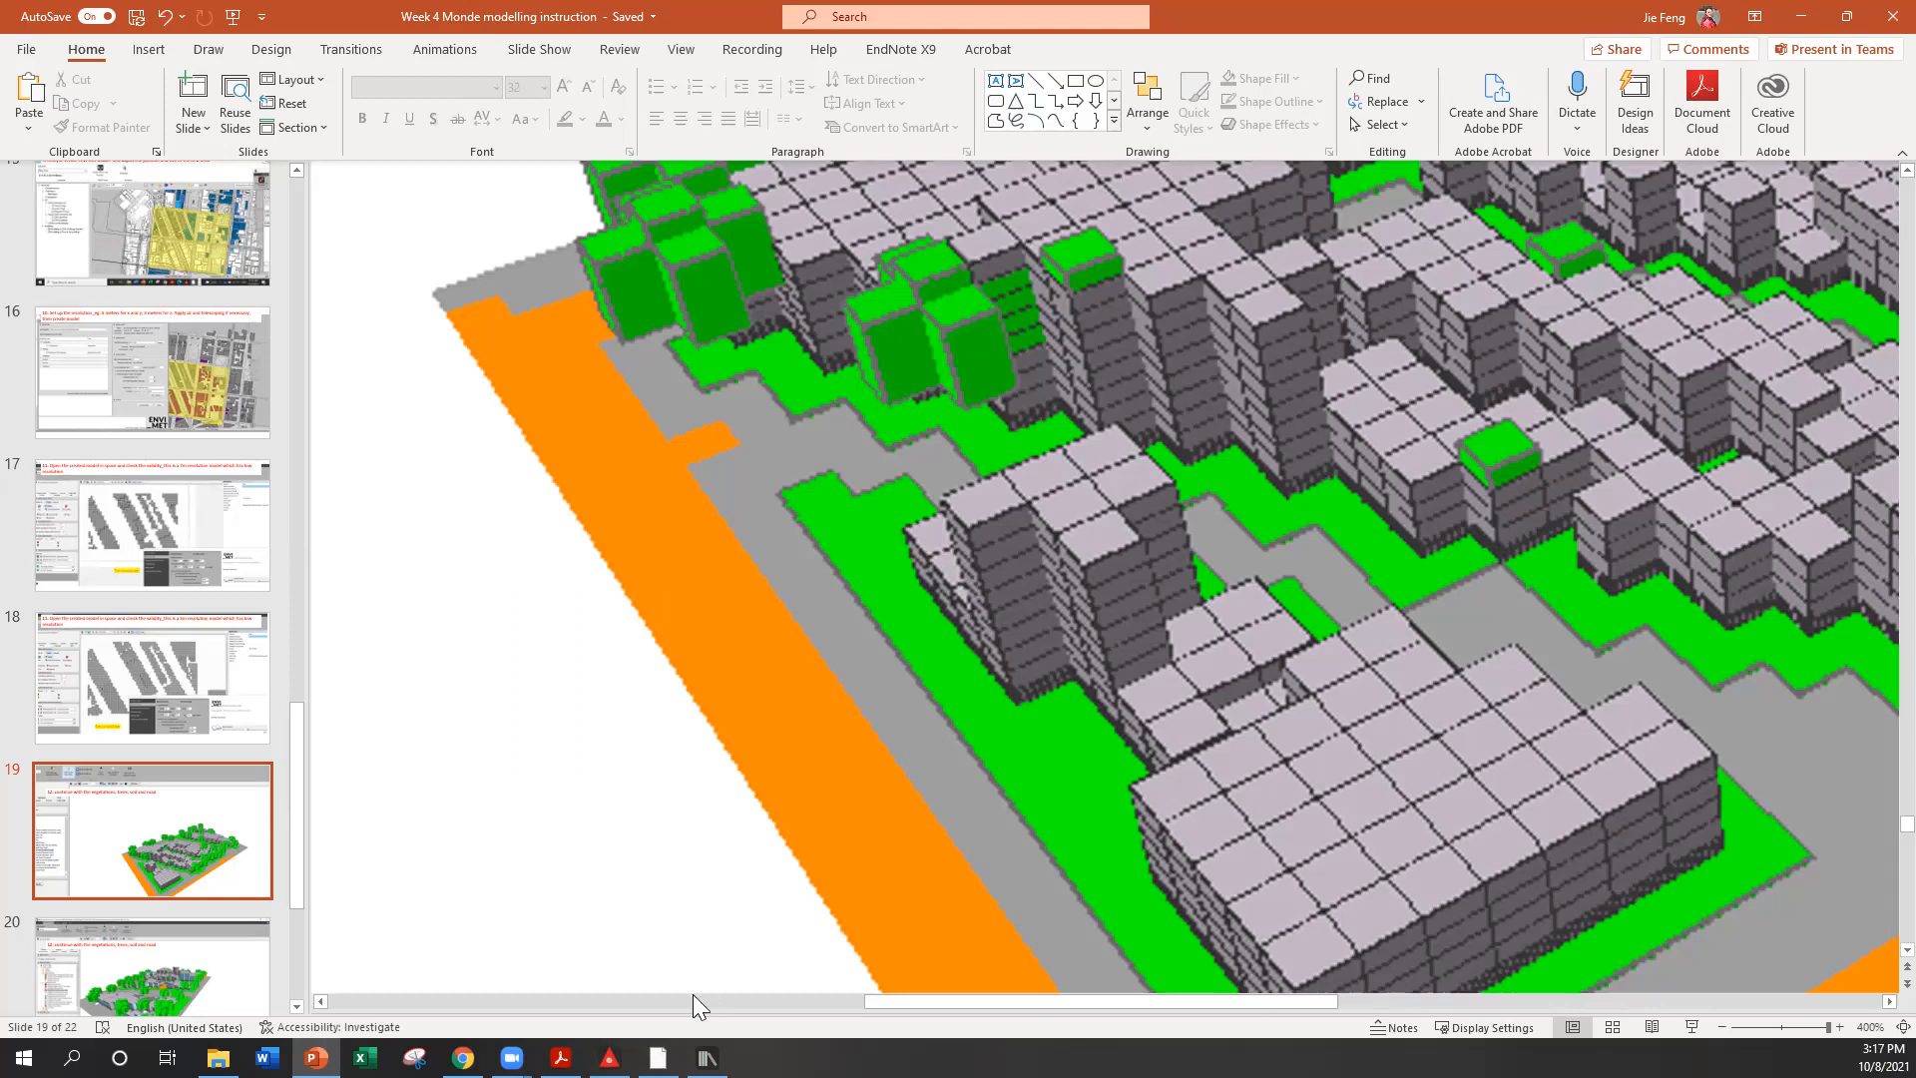
mouse_move(609, 1058)
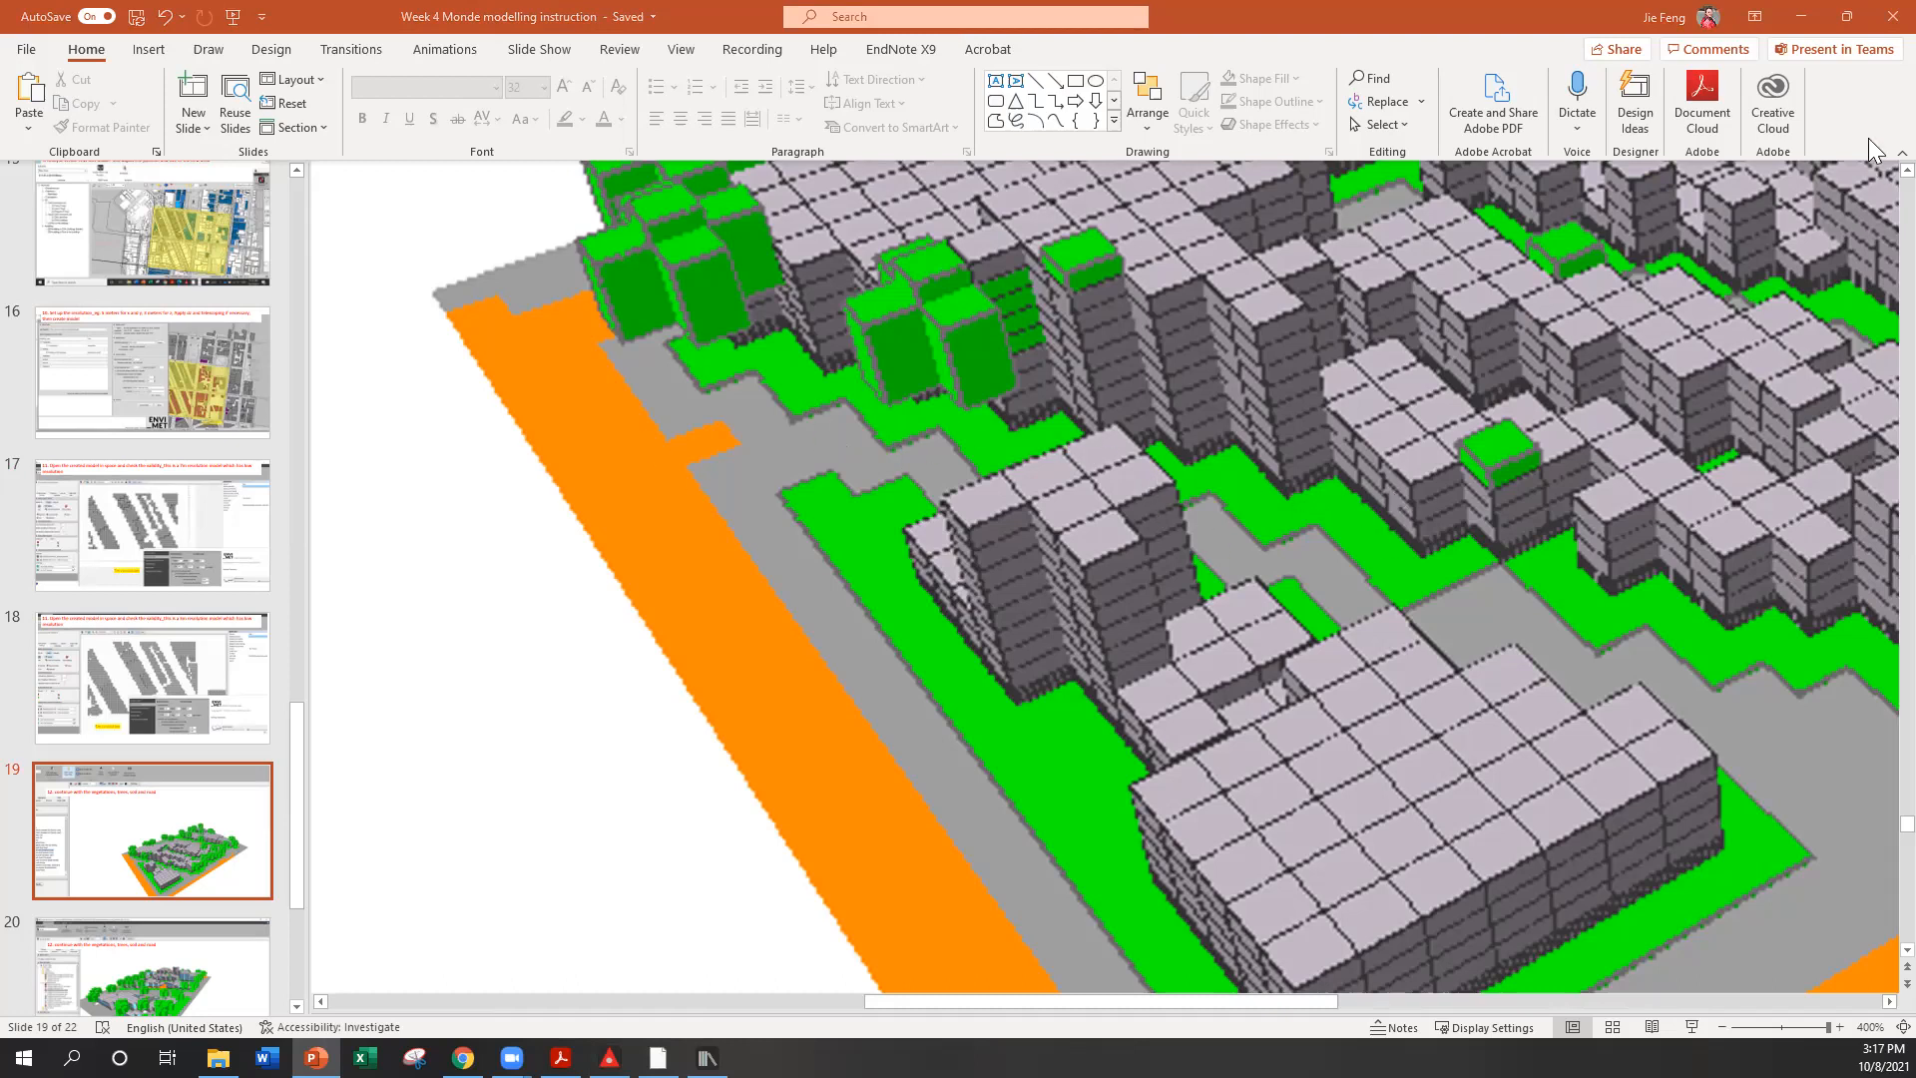
key(alt+Tab)
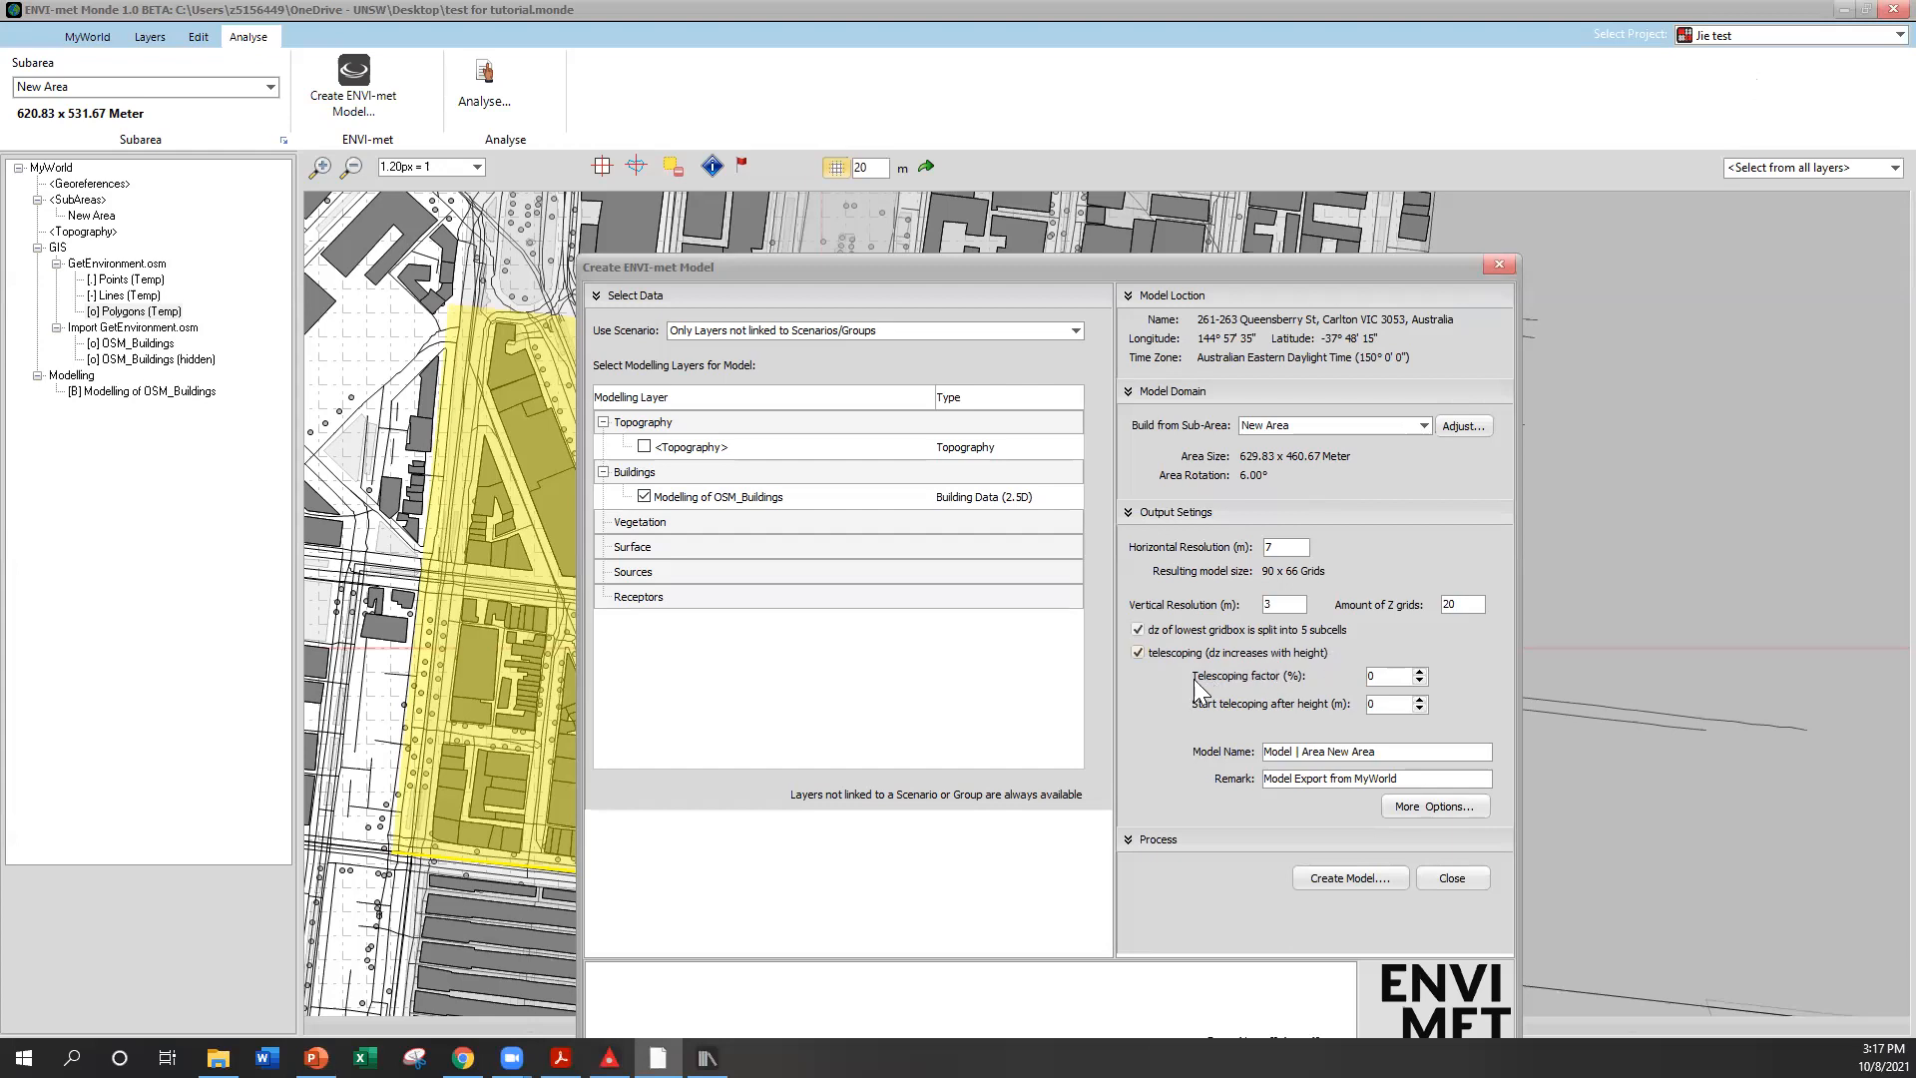
Set the telescoping factor to 10 % and start telescoping after a height of 30 m
double_click(1374, 676)
text(10)
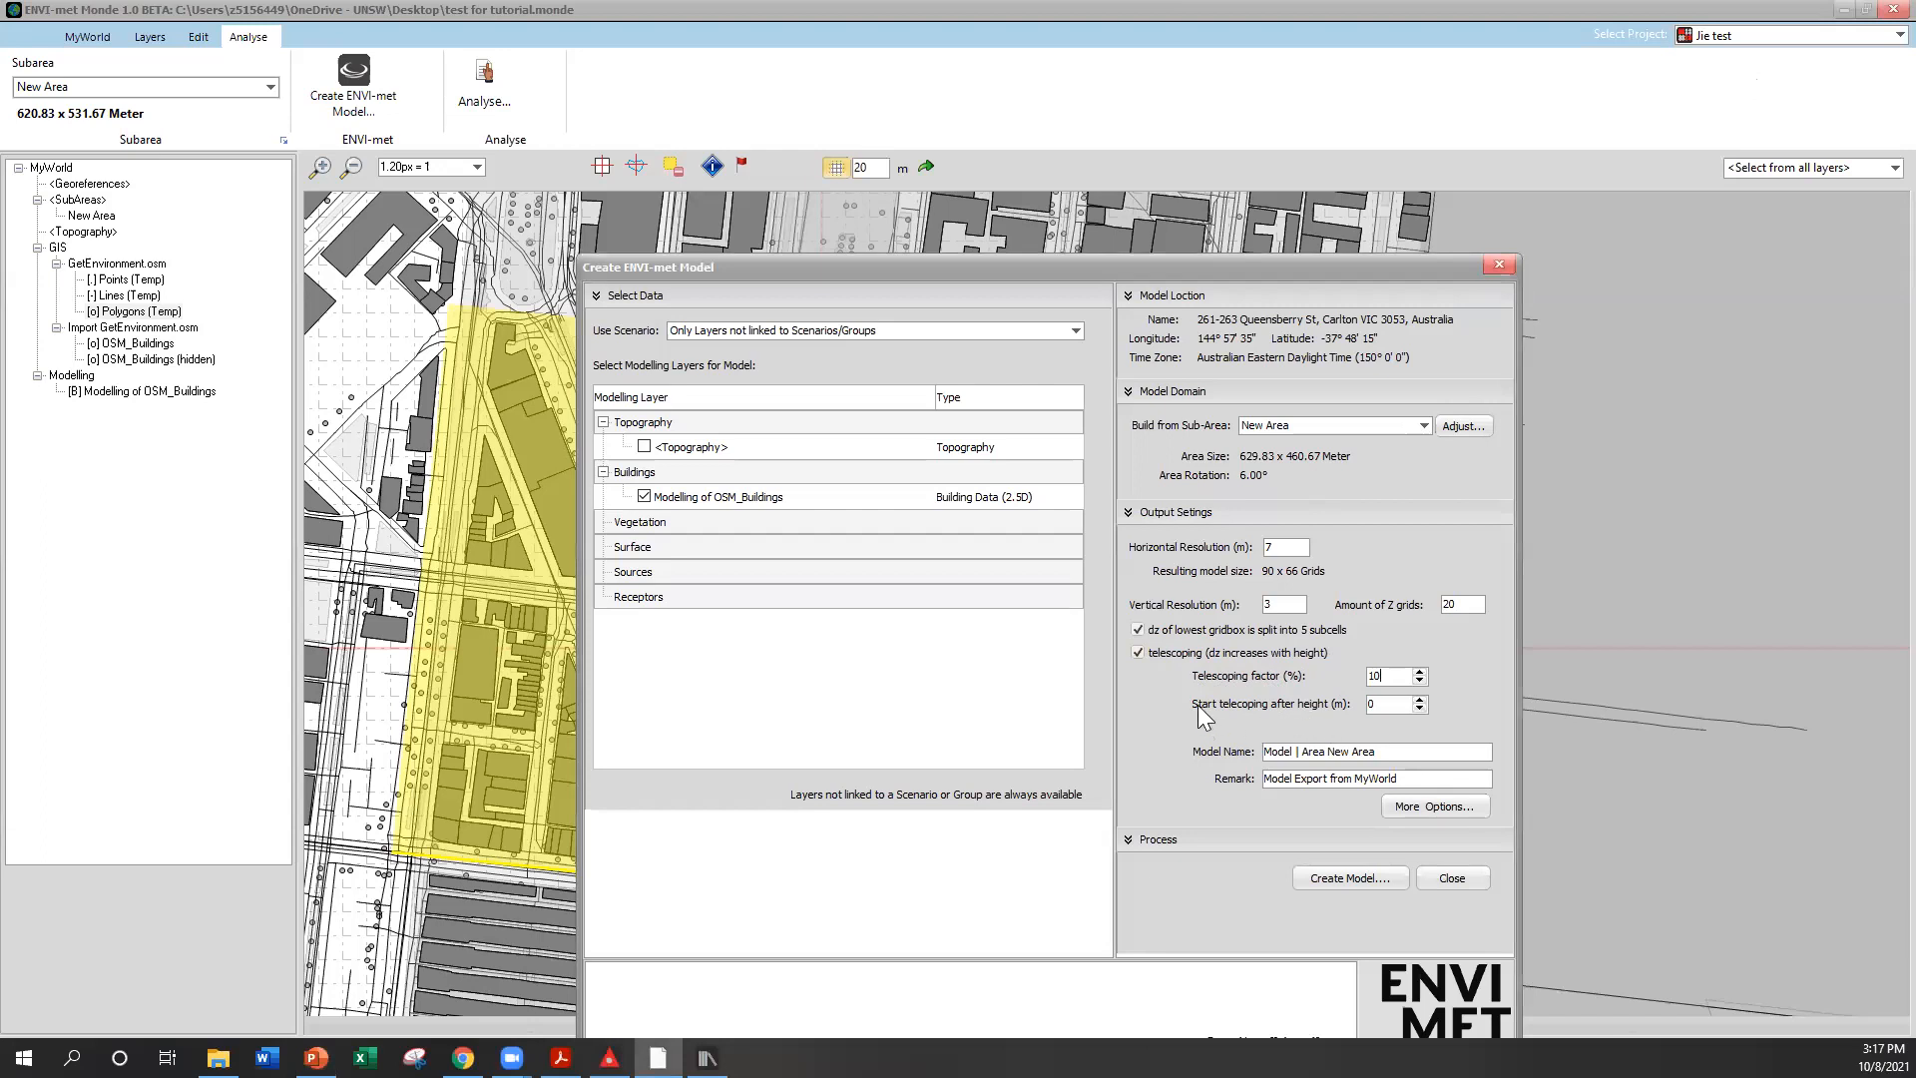
double_click(1373, 704)
text(30)
Create the ENVI-met model of the New Area sub-area with the current output settings
drag(1233, 278, 1008, 294)
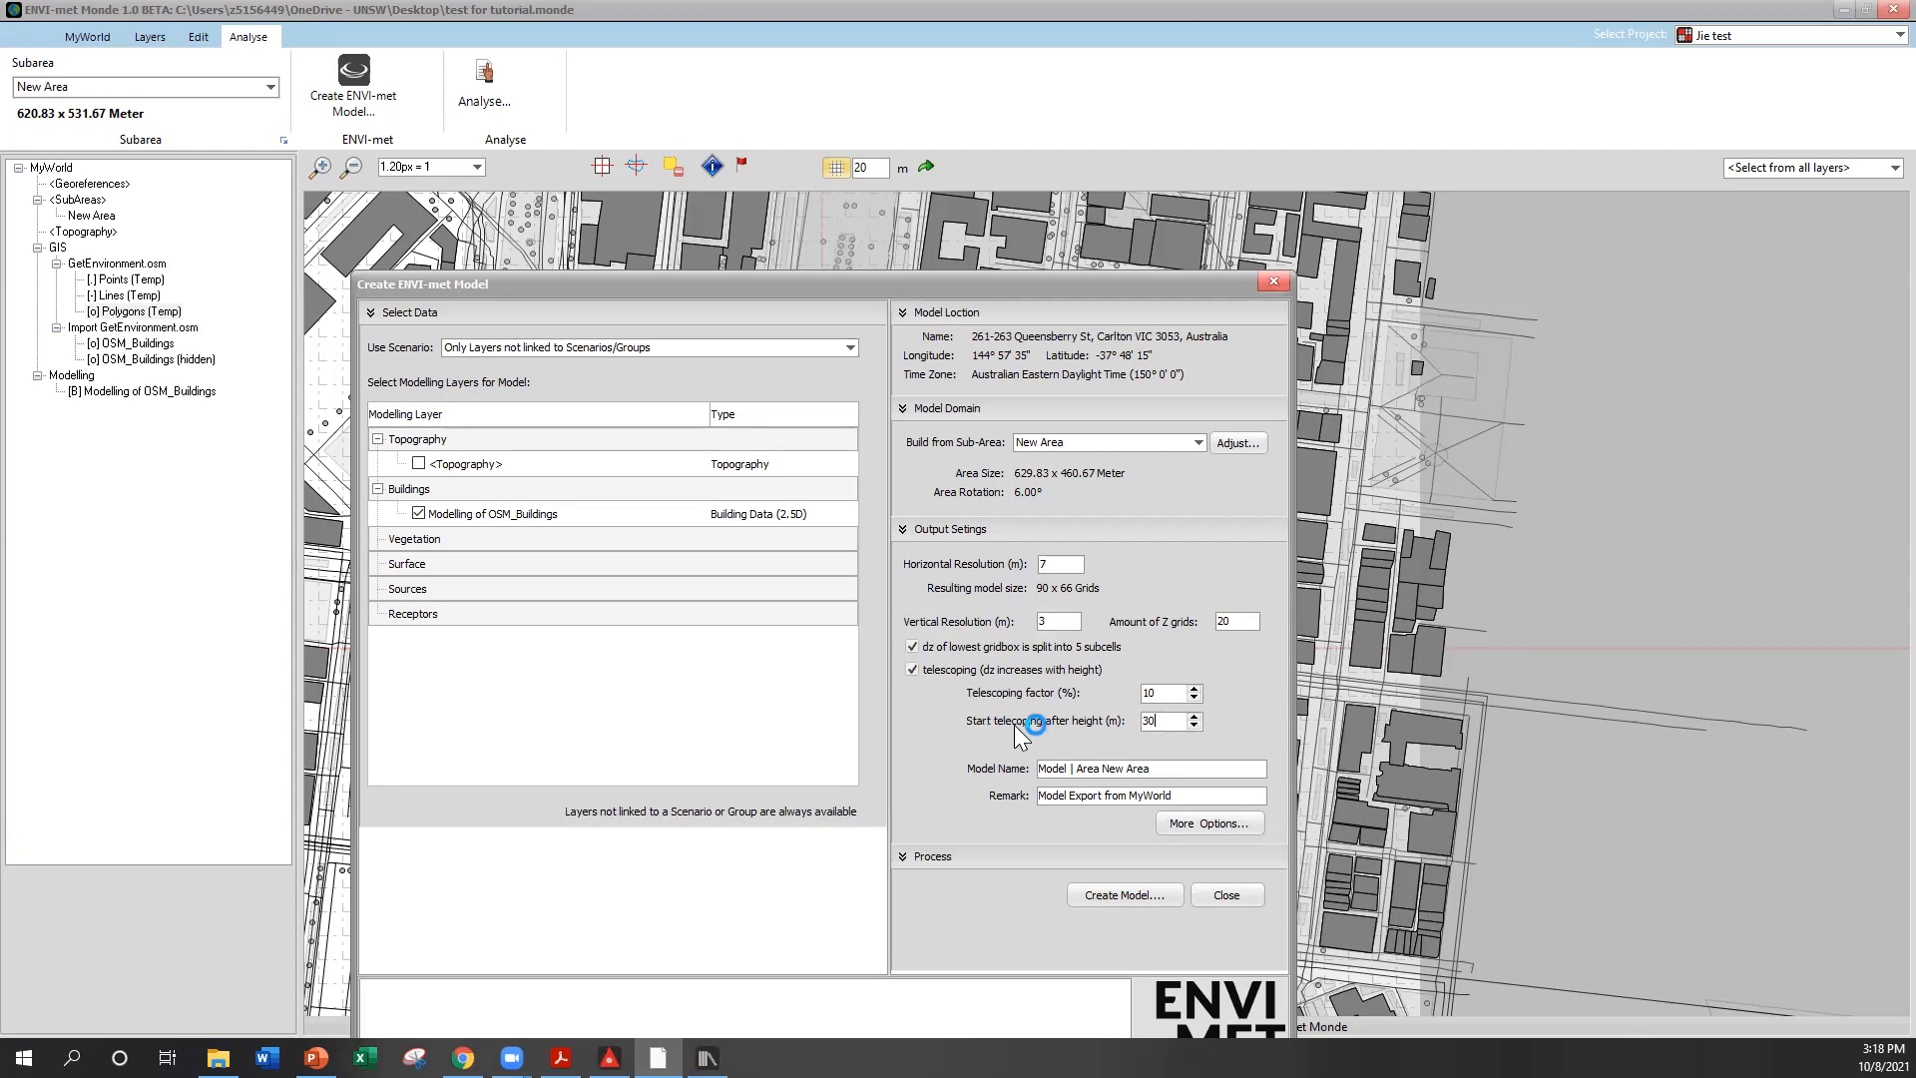
drag(1166, 720, 1146, 723)
double_click(1060, 565)
click(1100, 896)
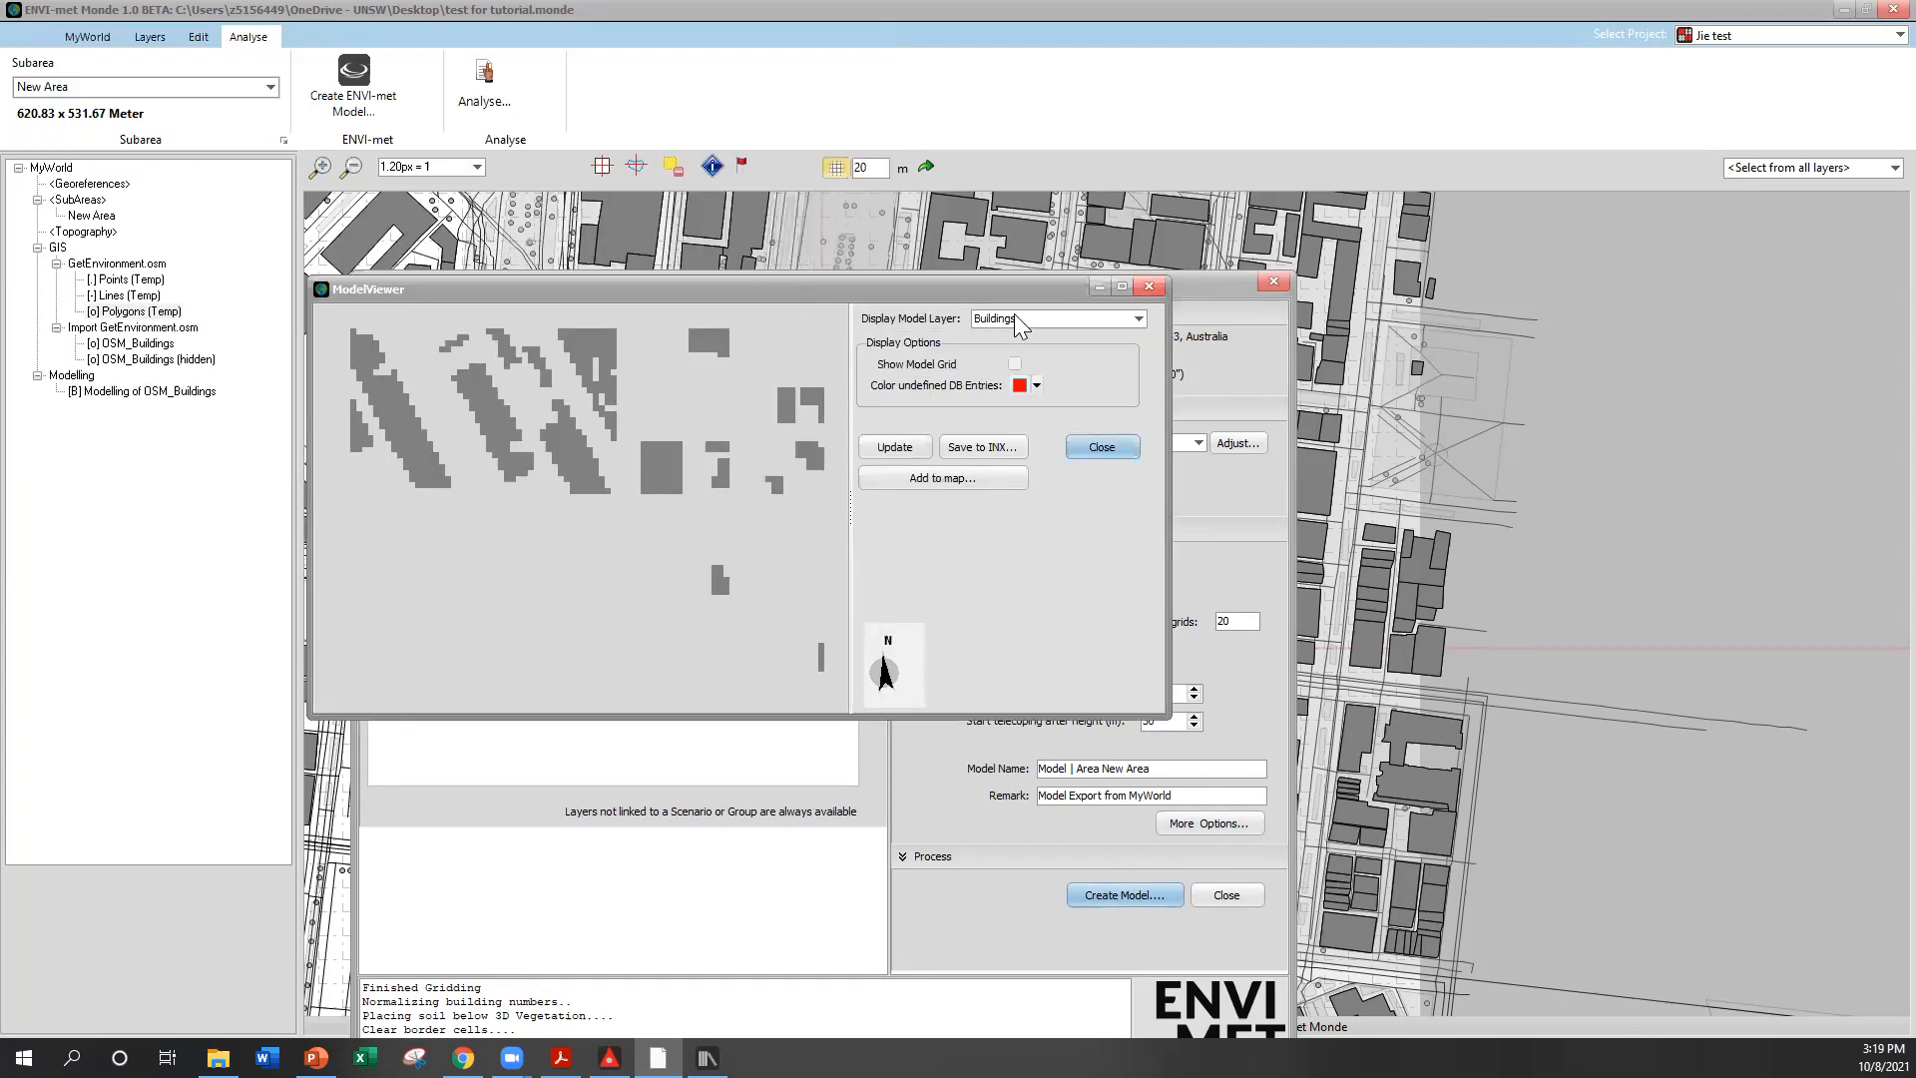
Save the generated model as an INX file named 08 Oct on the Desktop, and close the viewer and model creation dialog
click(980, 449)
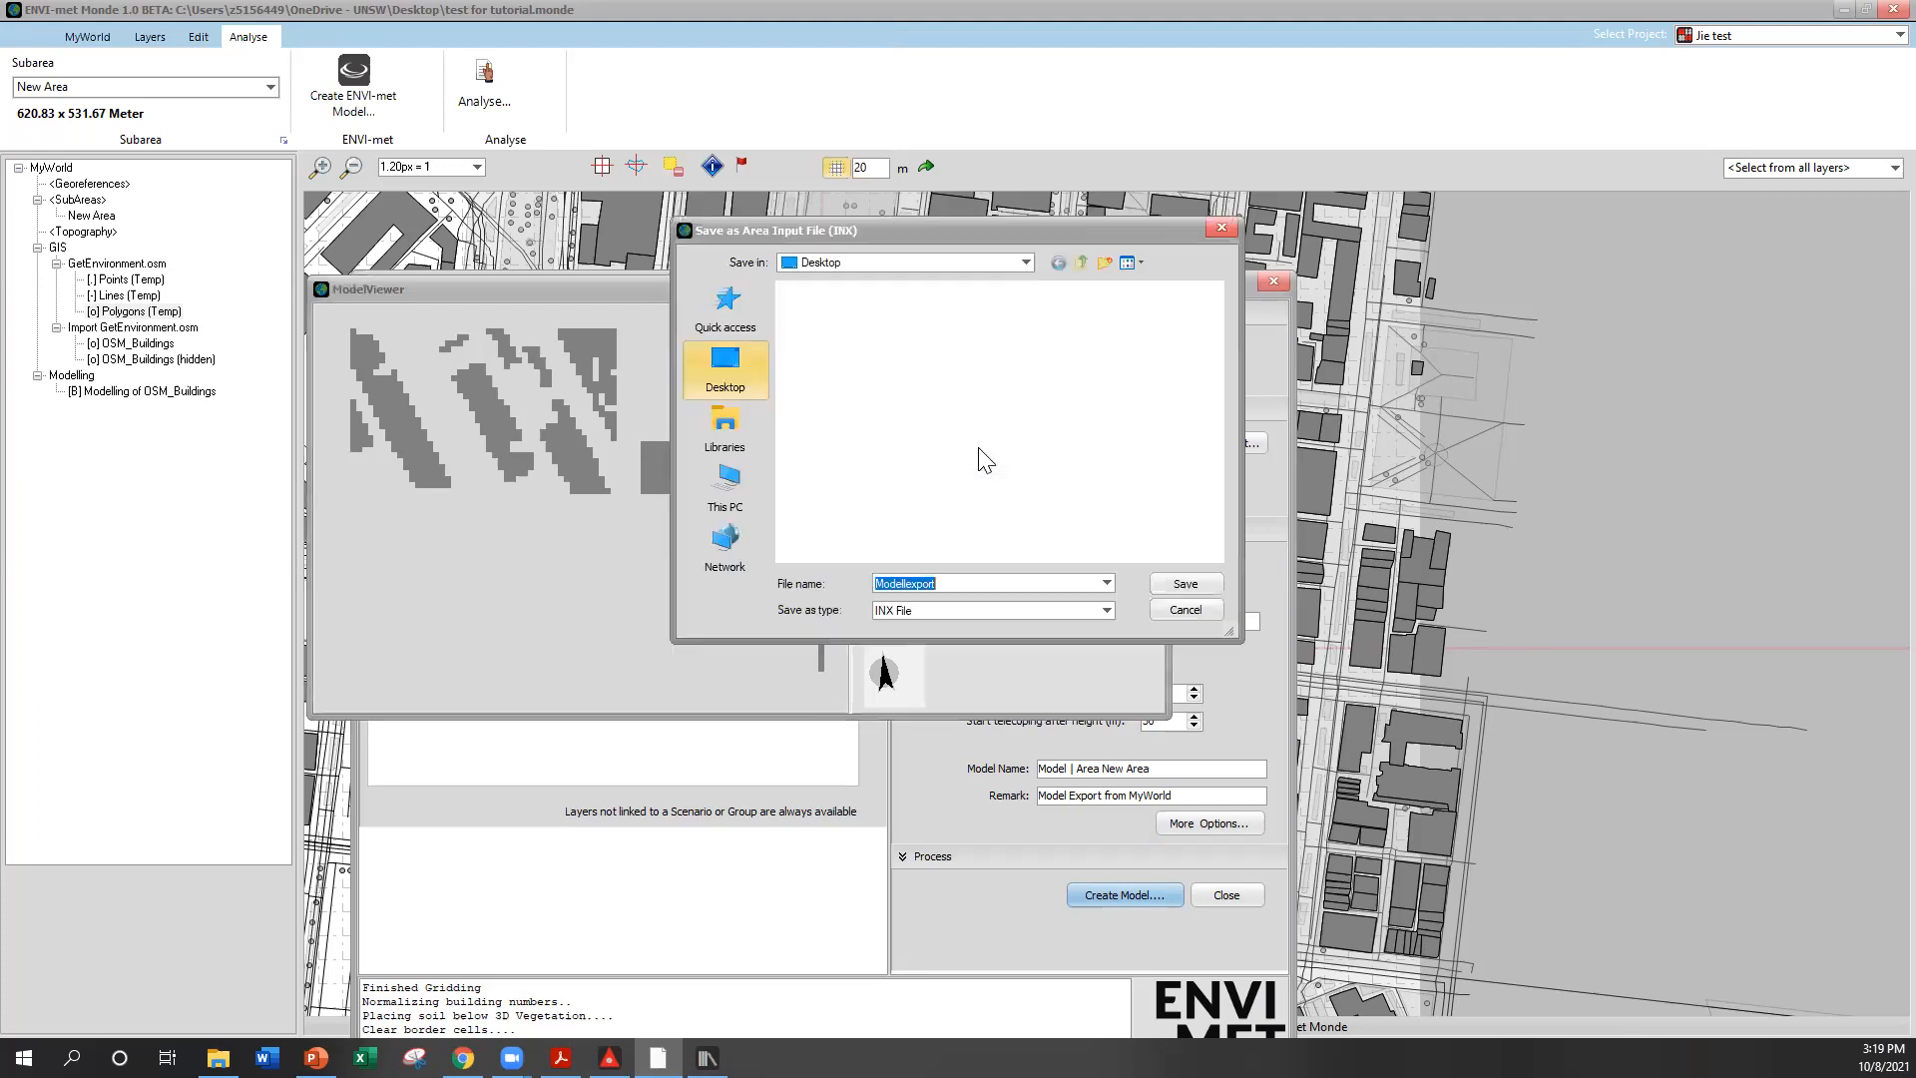
scroll(893, 499, down, 5)
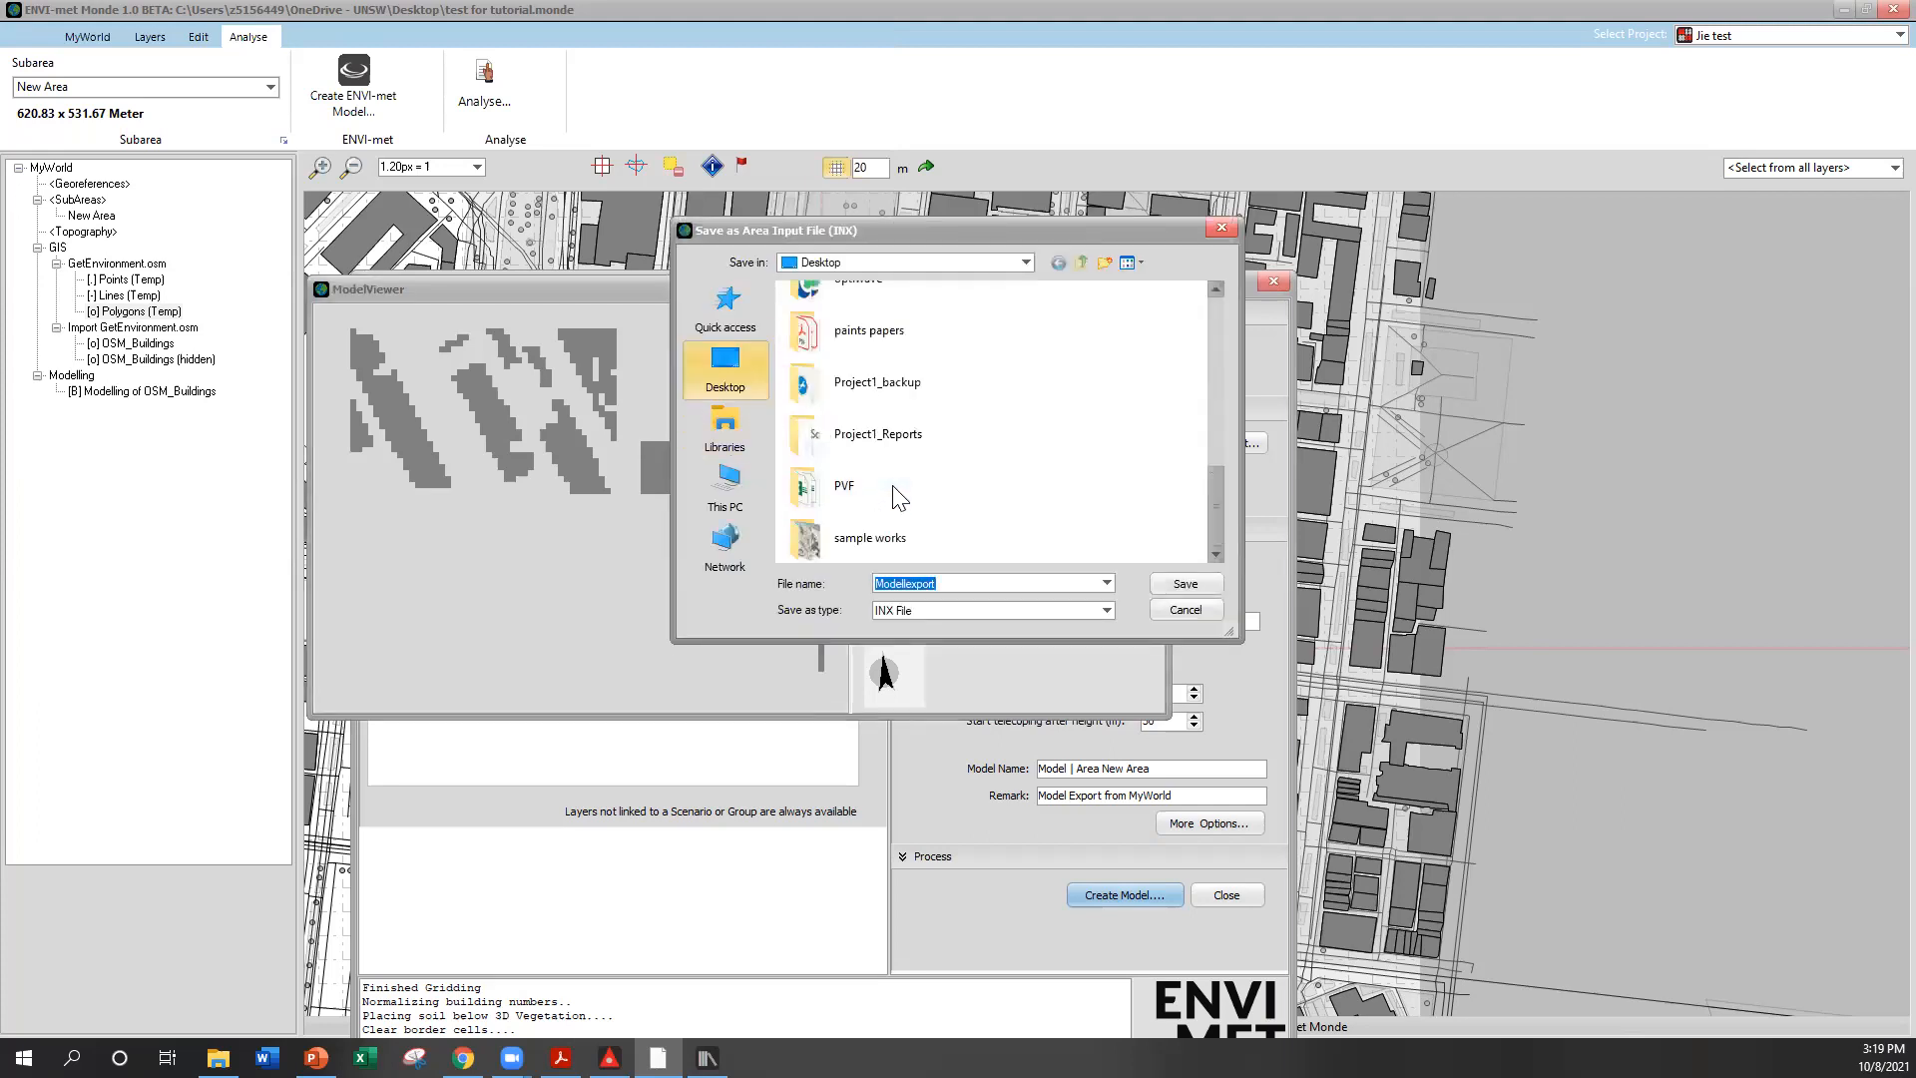
scroll(900, 499, up, 5)
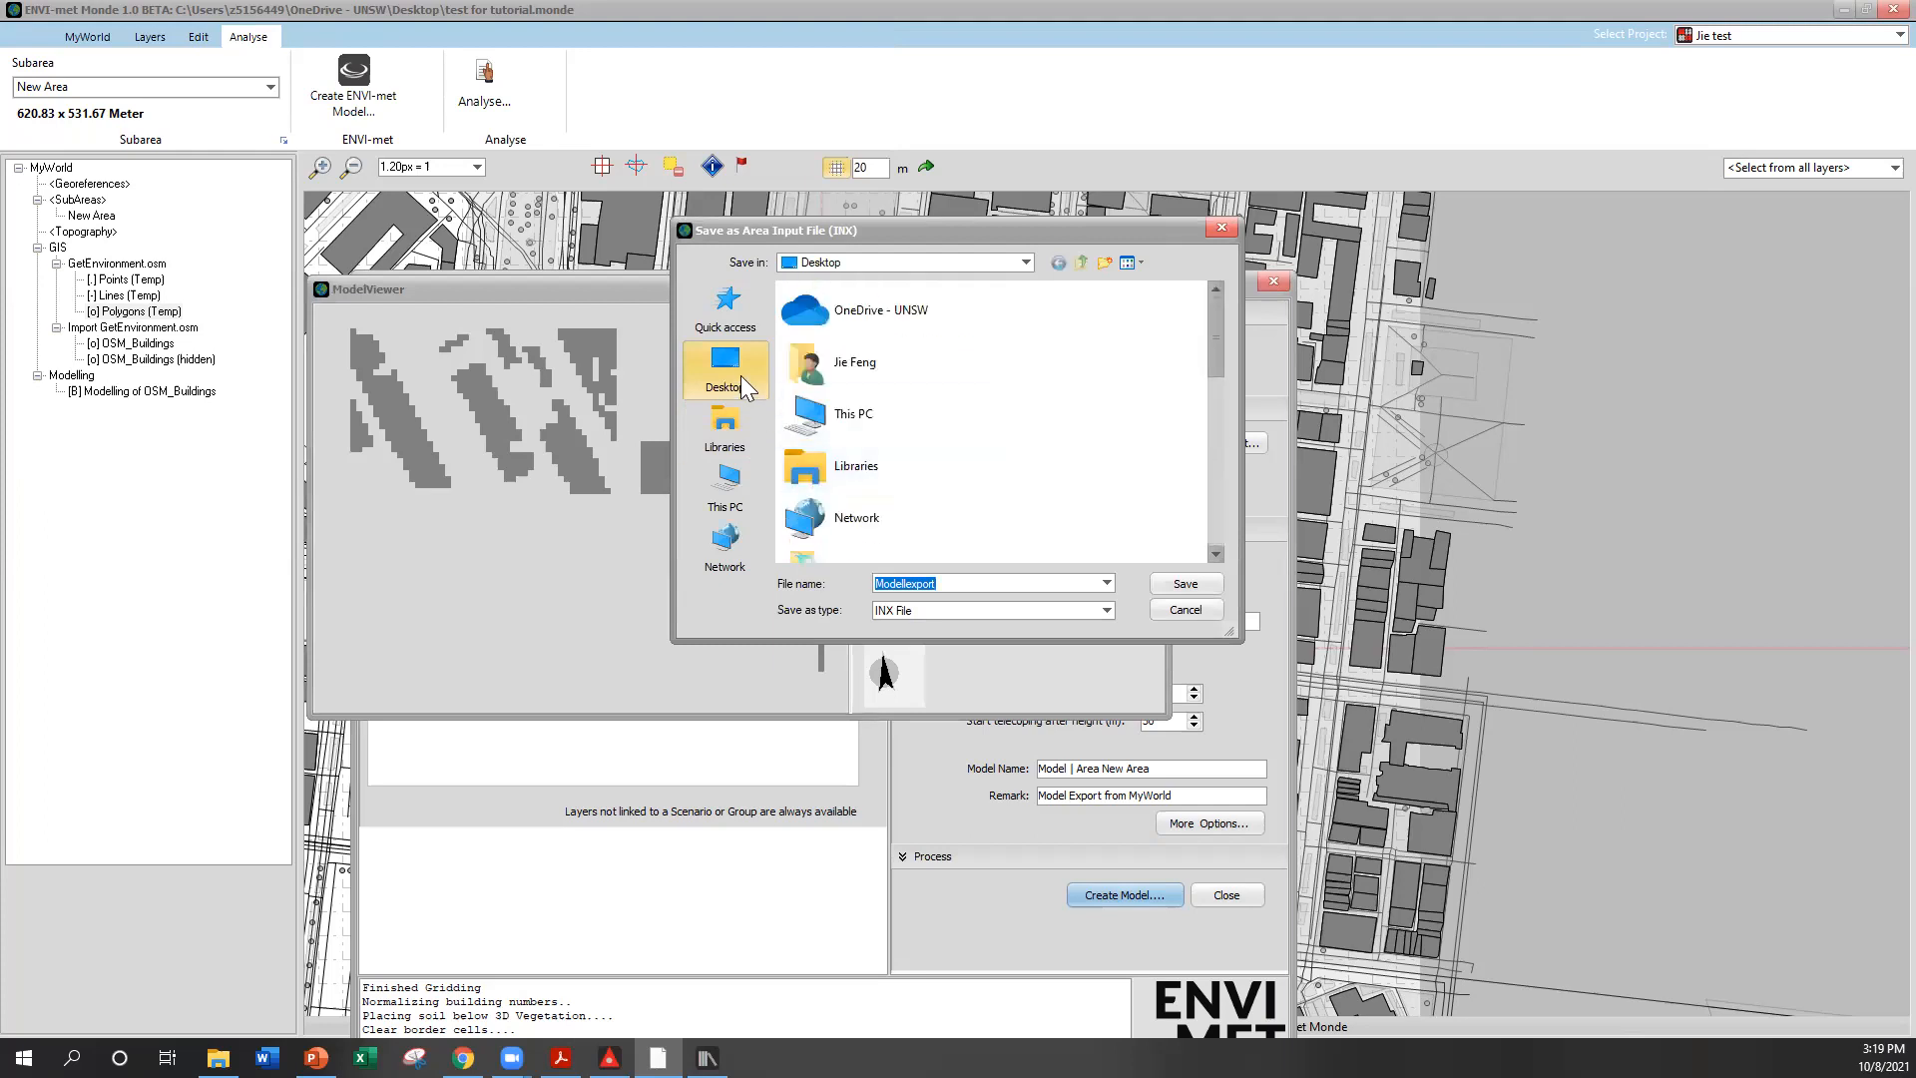
double_click(964, 582)
key(BackSpace)
text(08 Oct)
click(1186, 583)
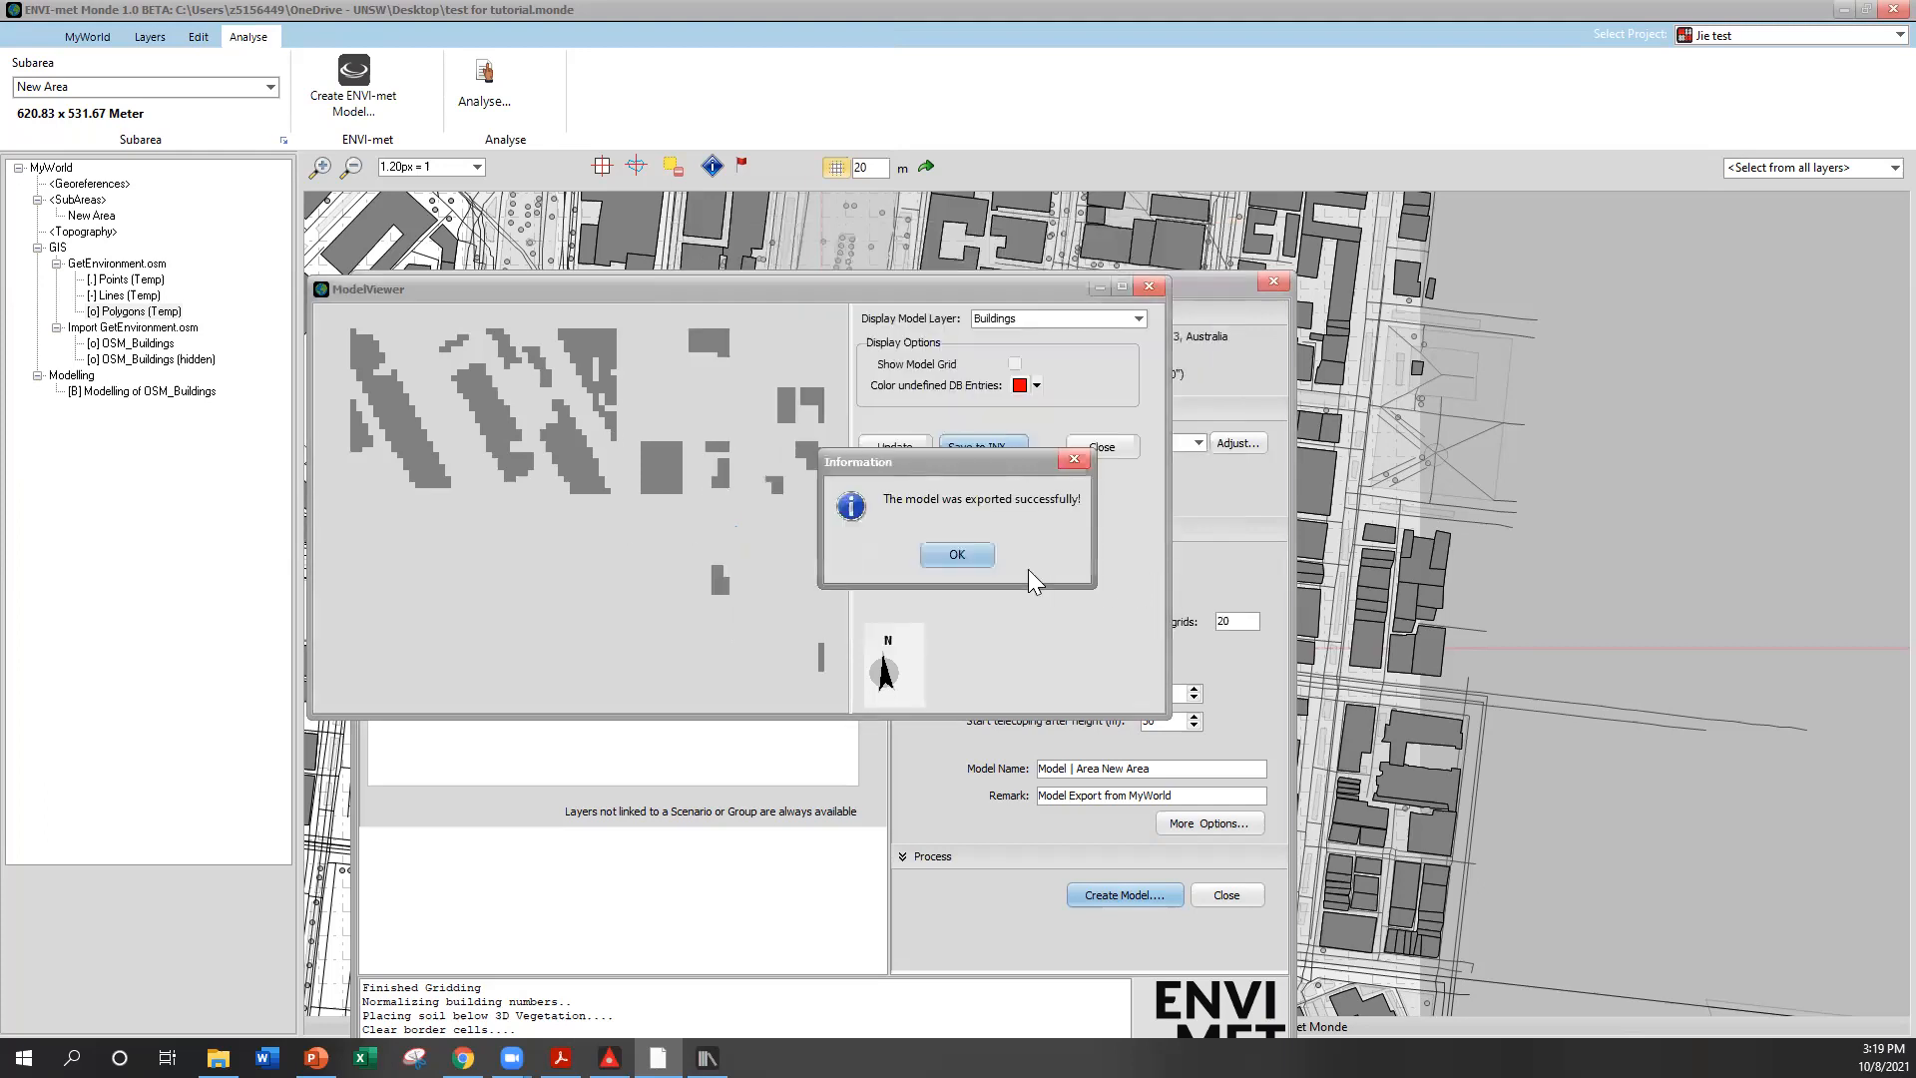
click(964, 561)
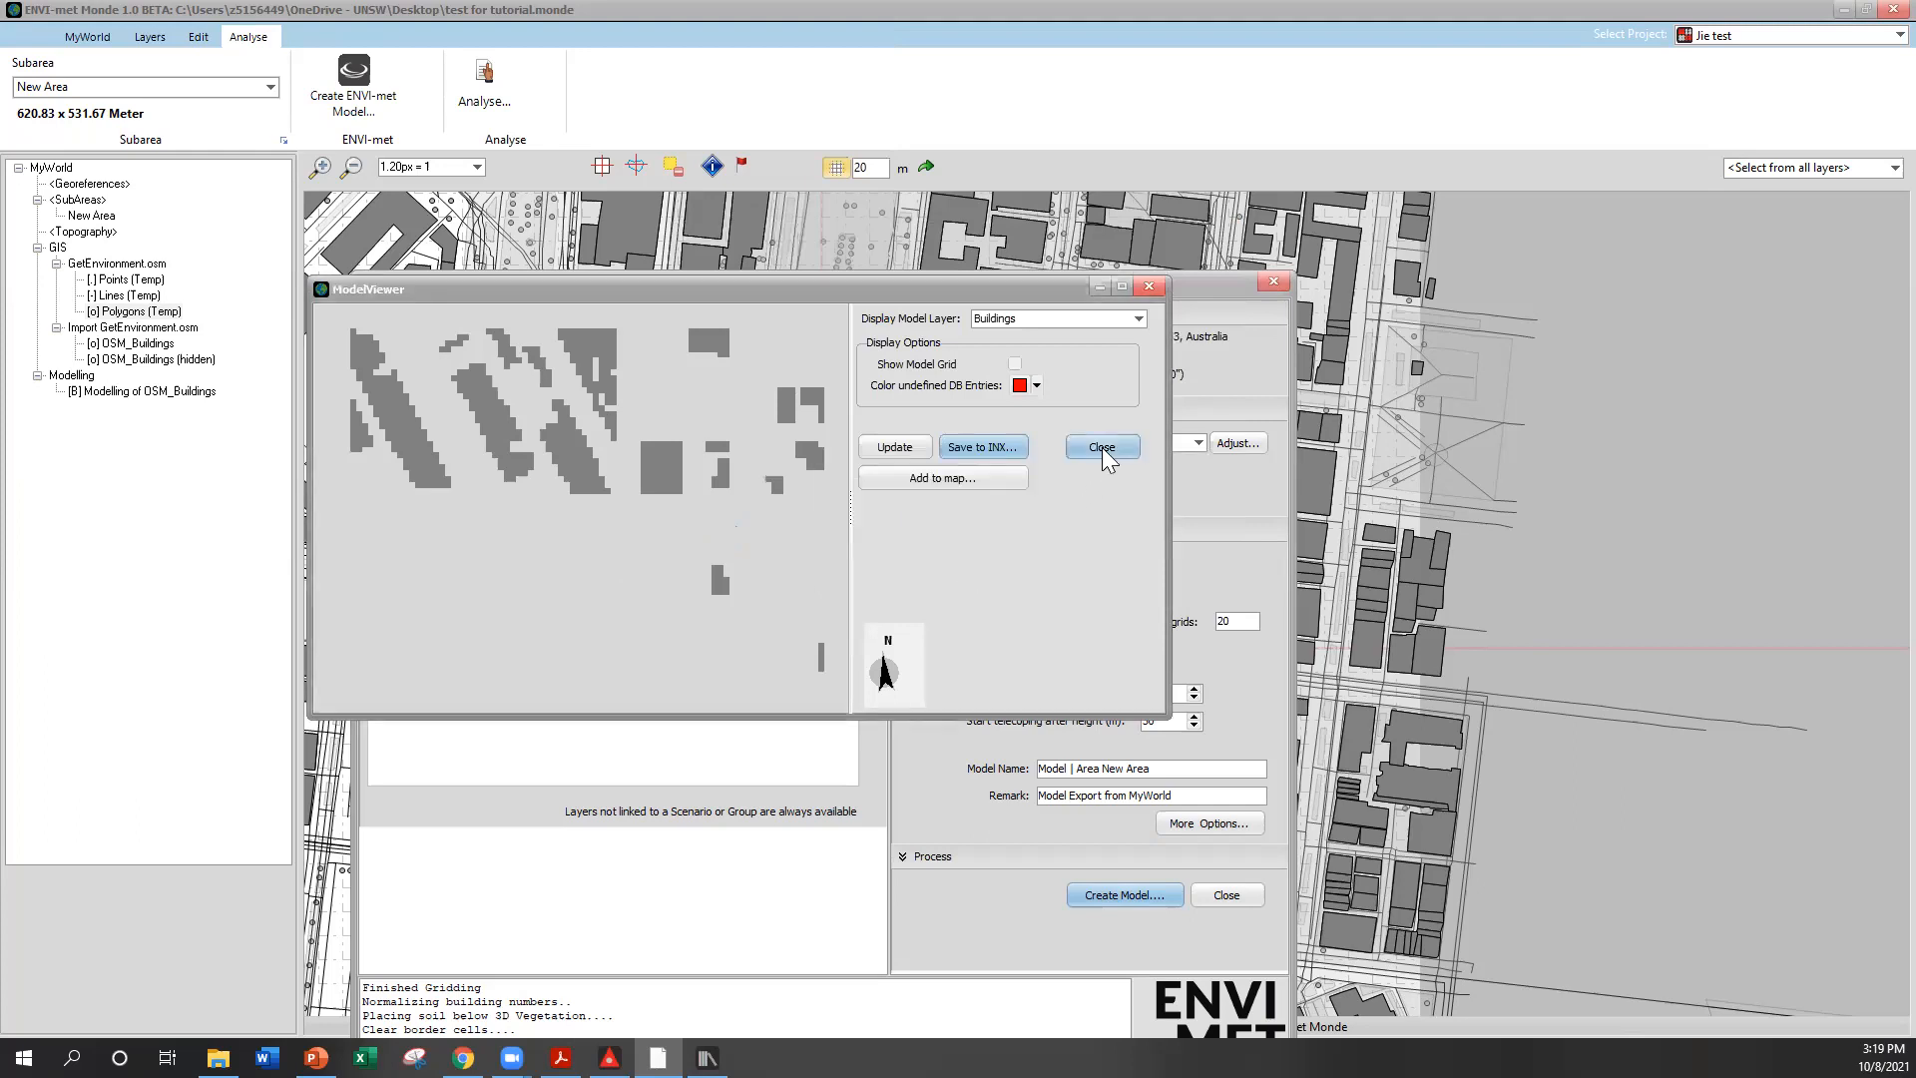
click(1102, 448)
click(1226, 894)
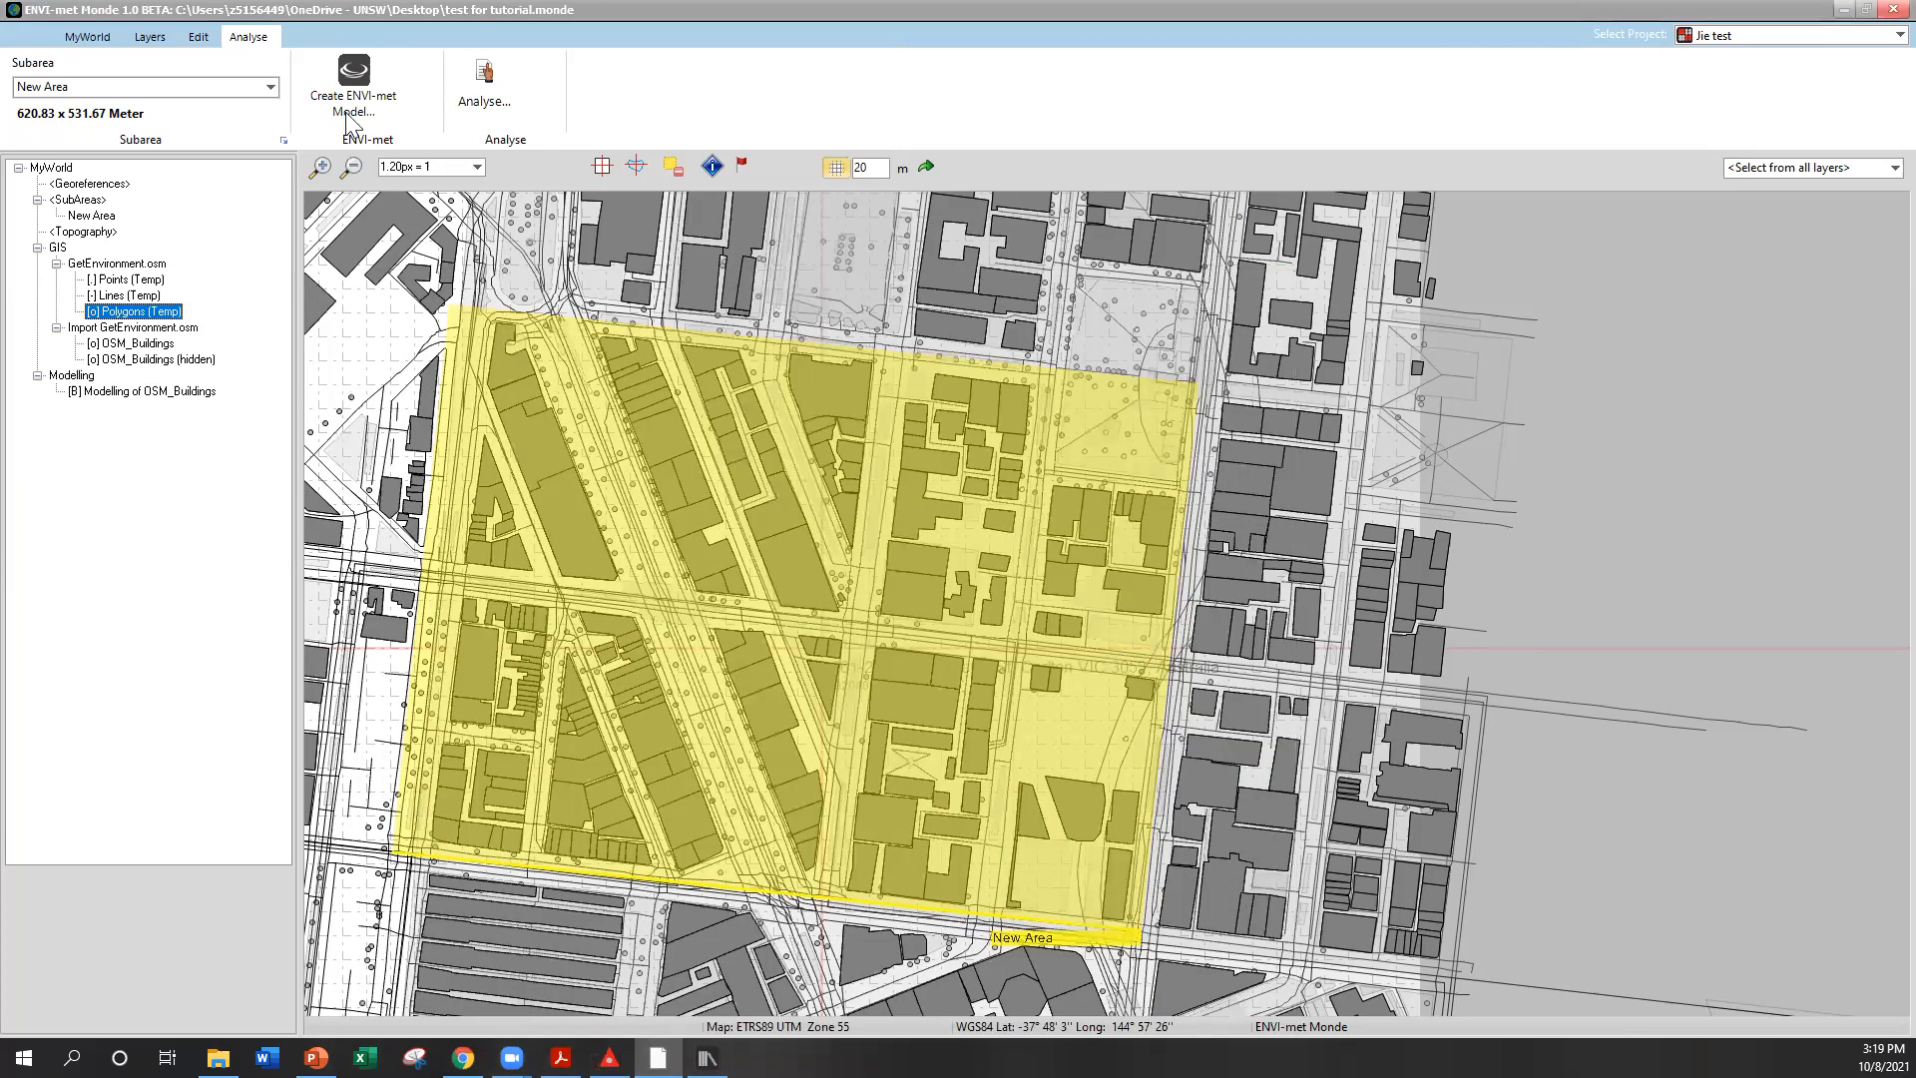
Save the Monde world project and minimize its window
click(87, 37)
click(197, 68)
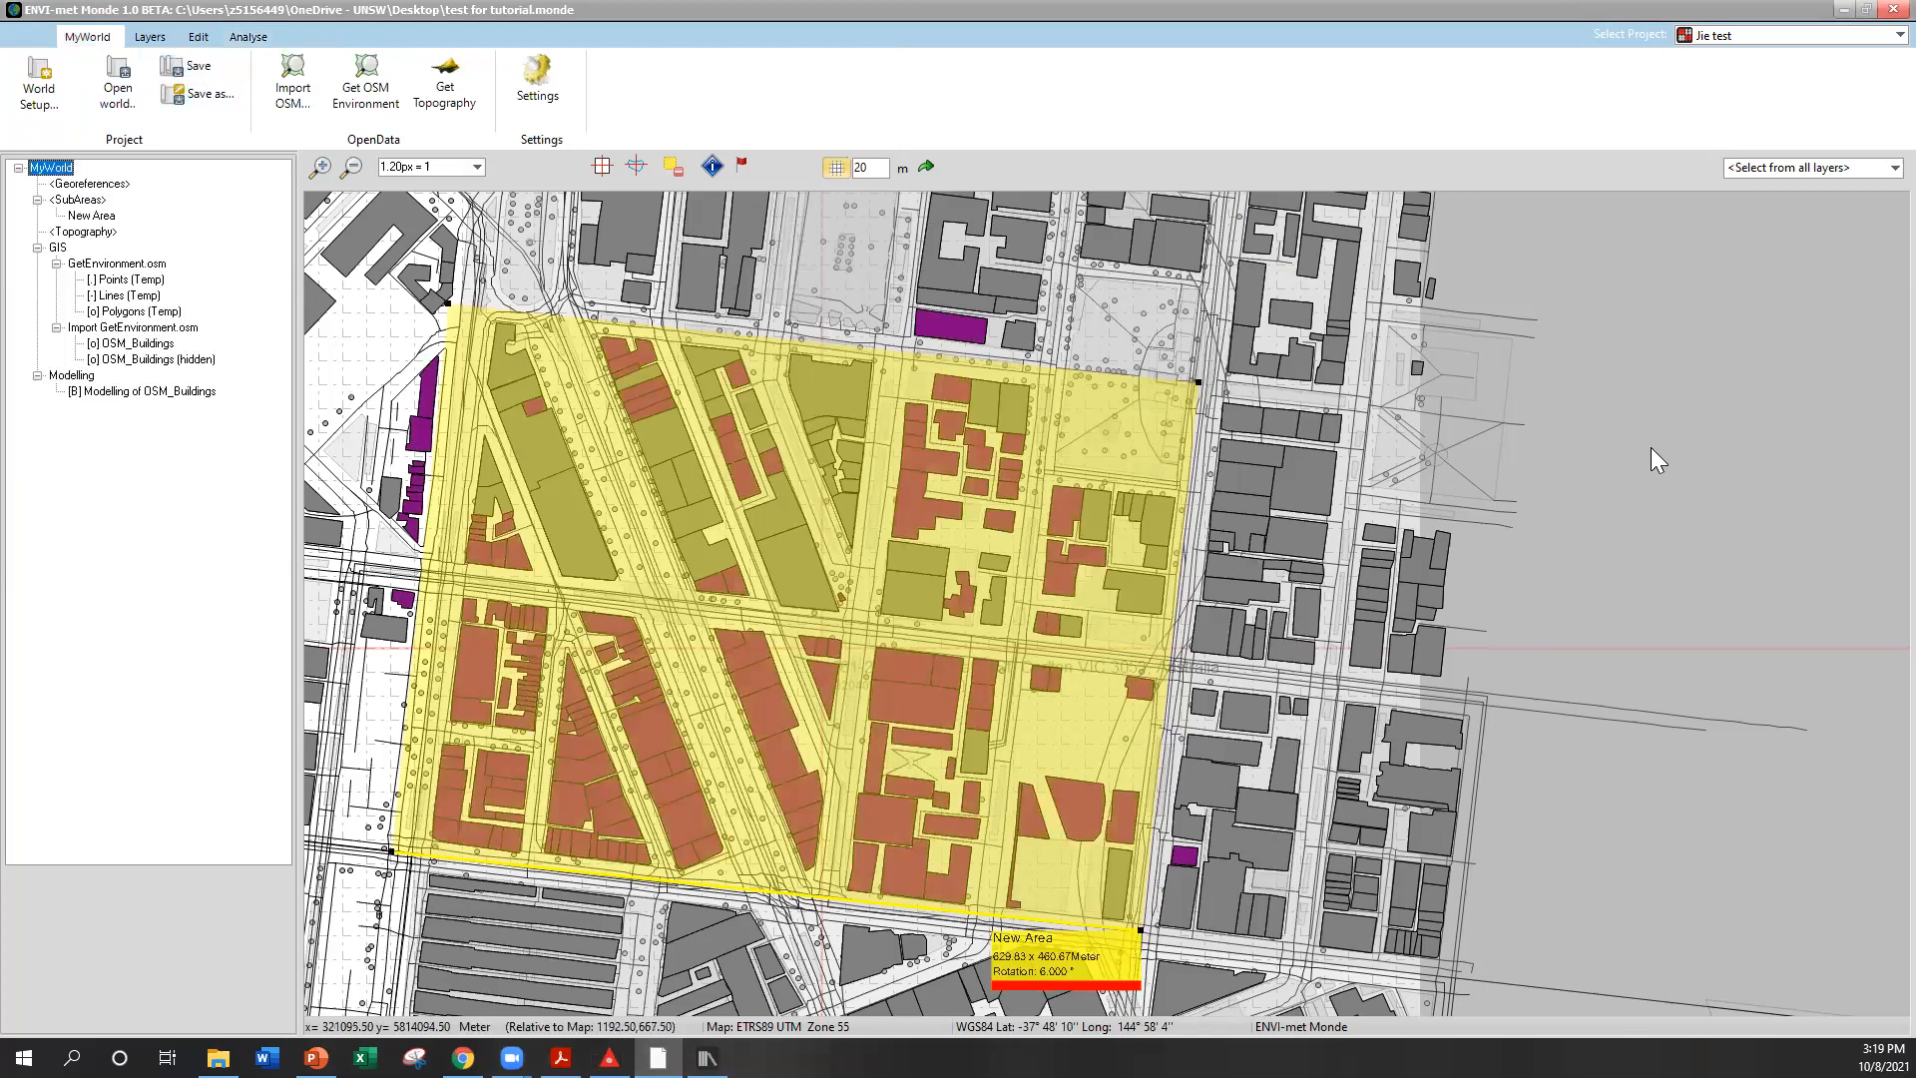
click(1844, 10)
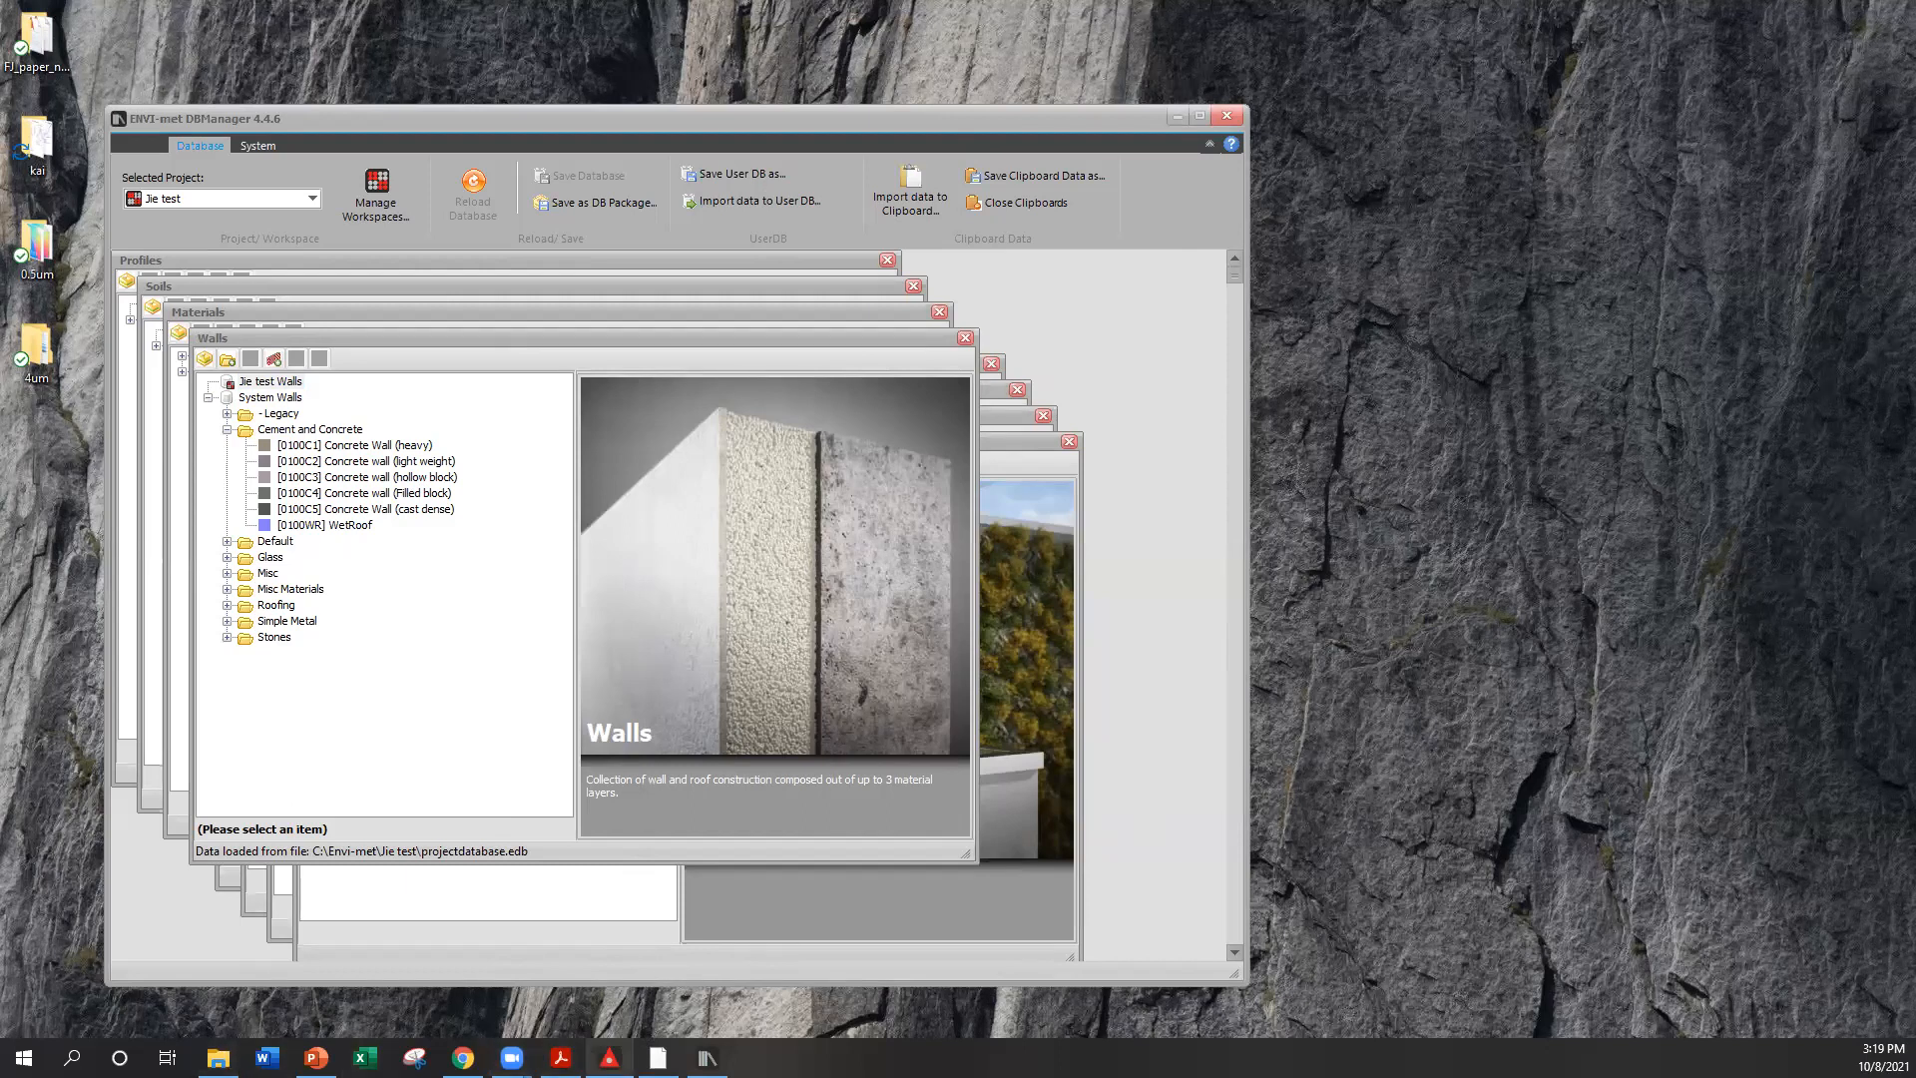
Launch Spaces from ENVI-met Headquarter, minimize the launcher and maximize the Spaces window
click(609, 1058)
click(645, 375)
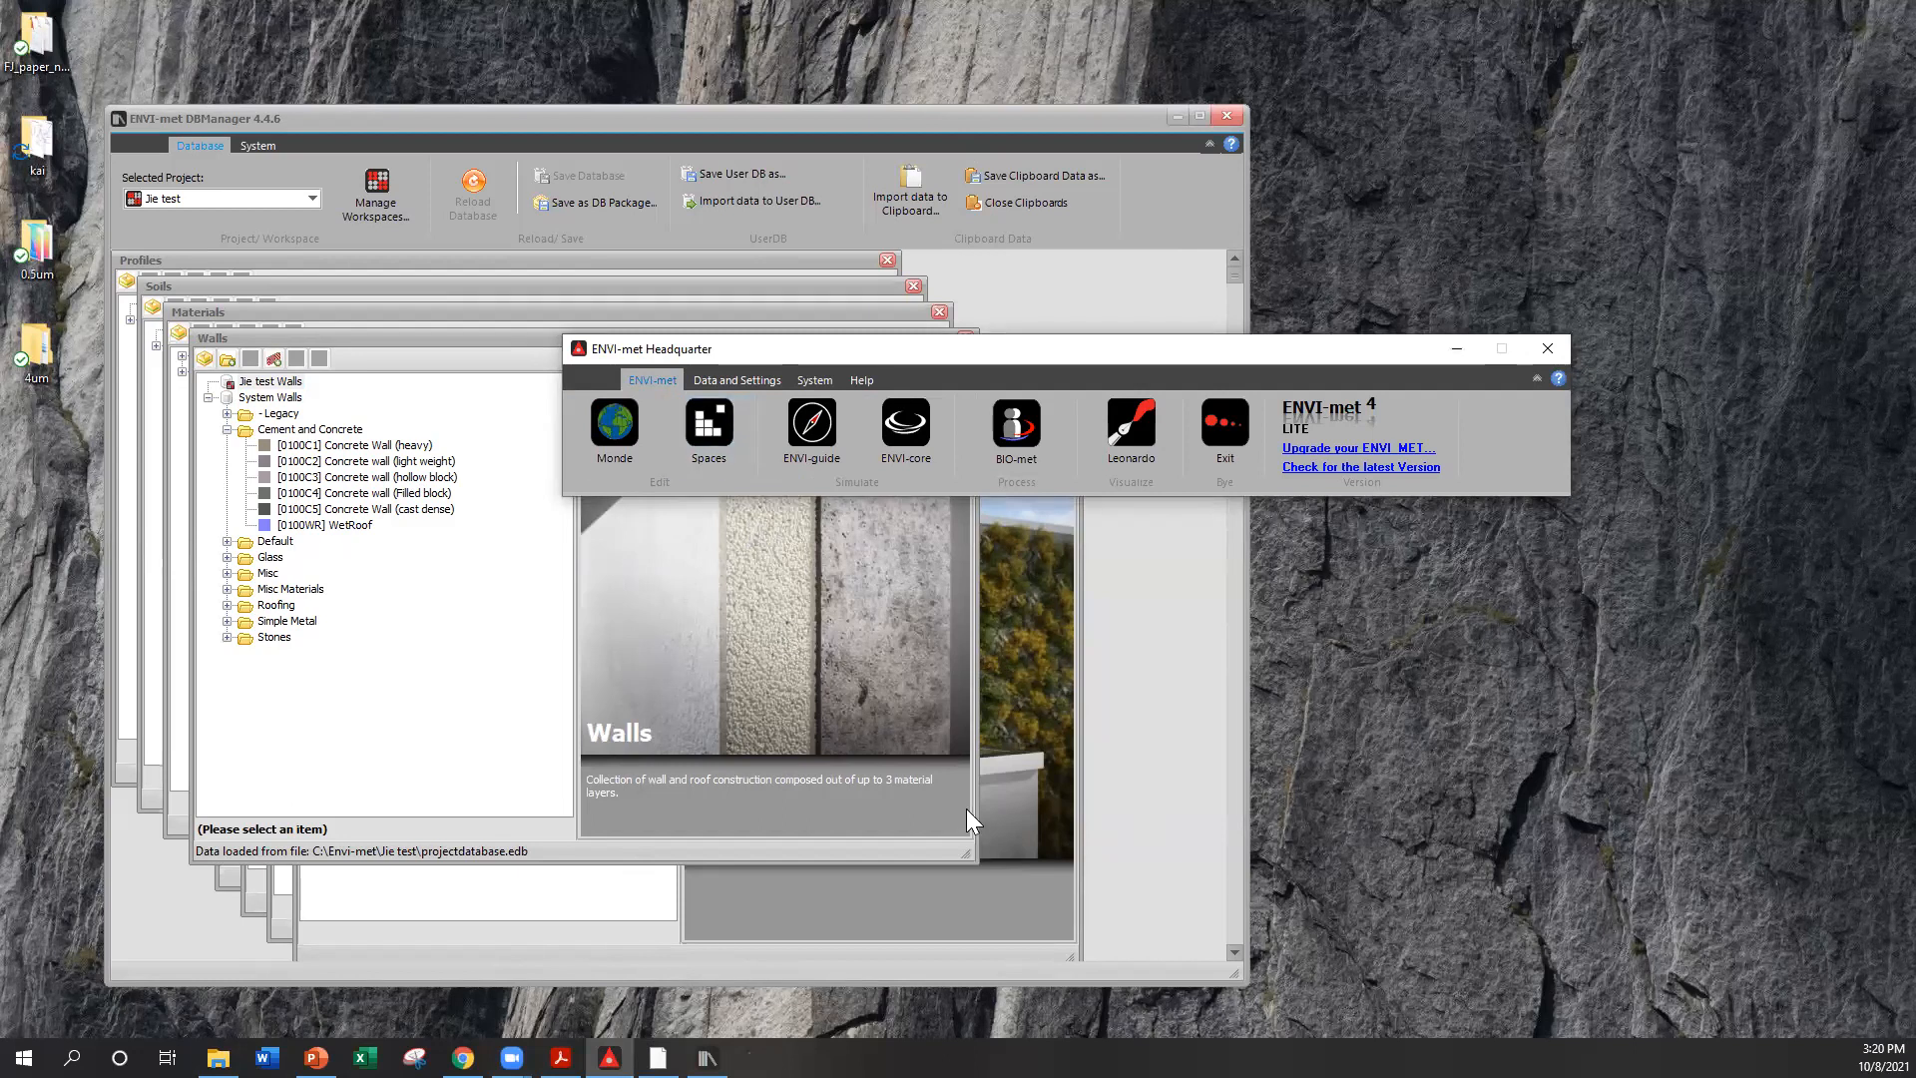
click(633, 444)
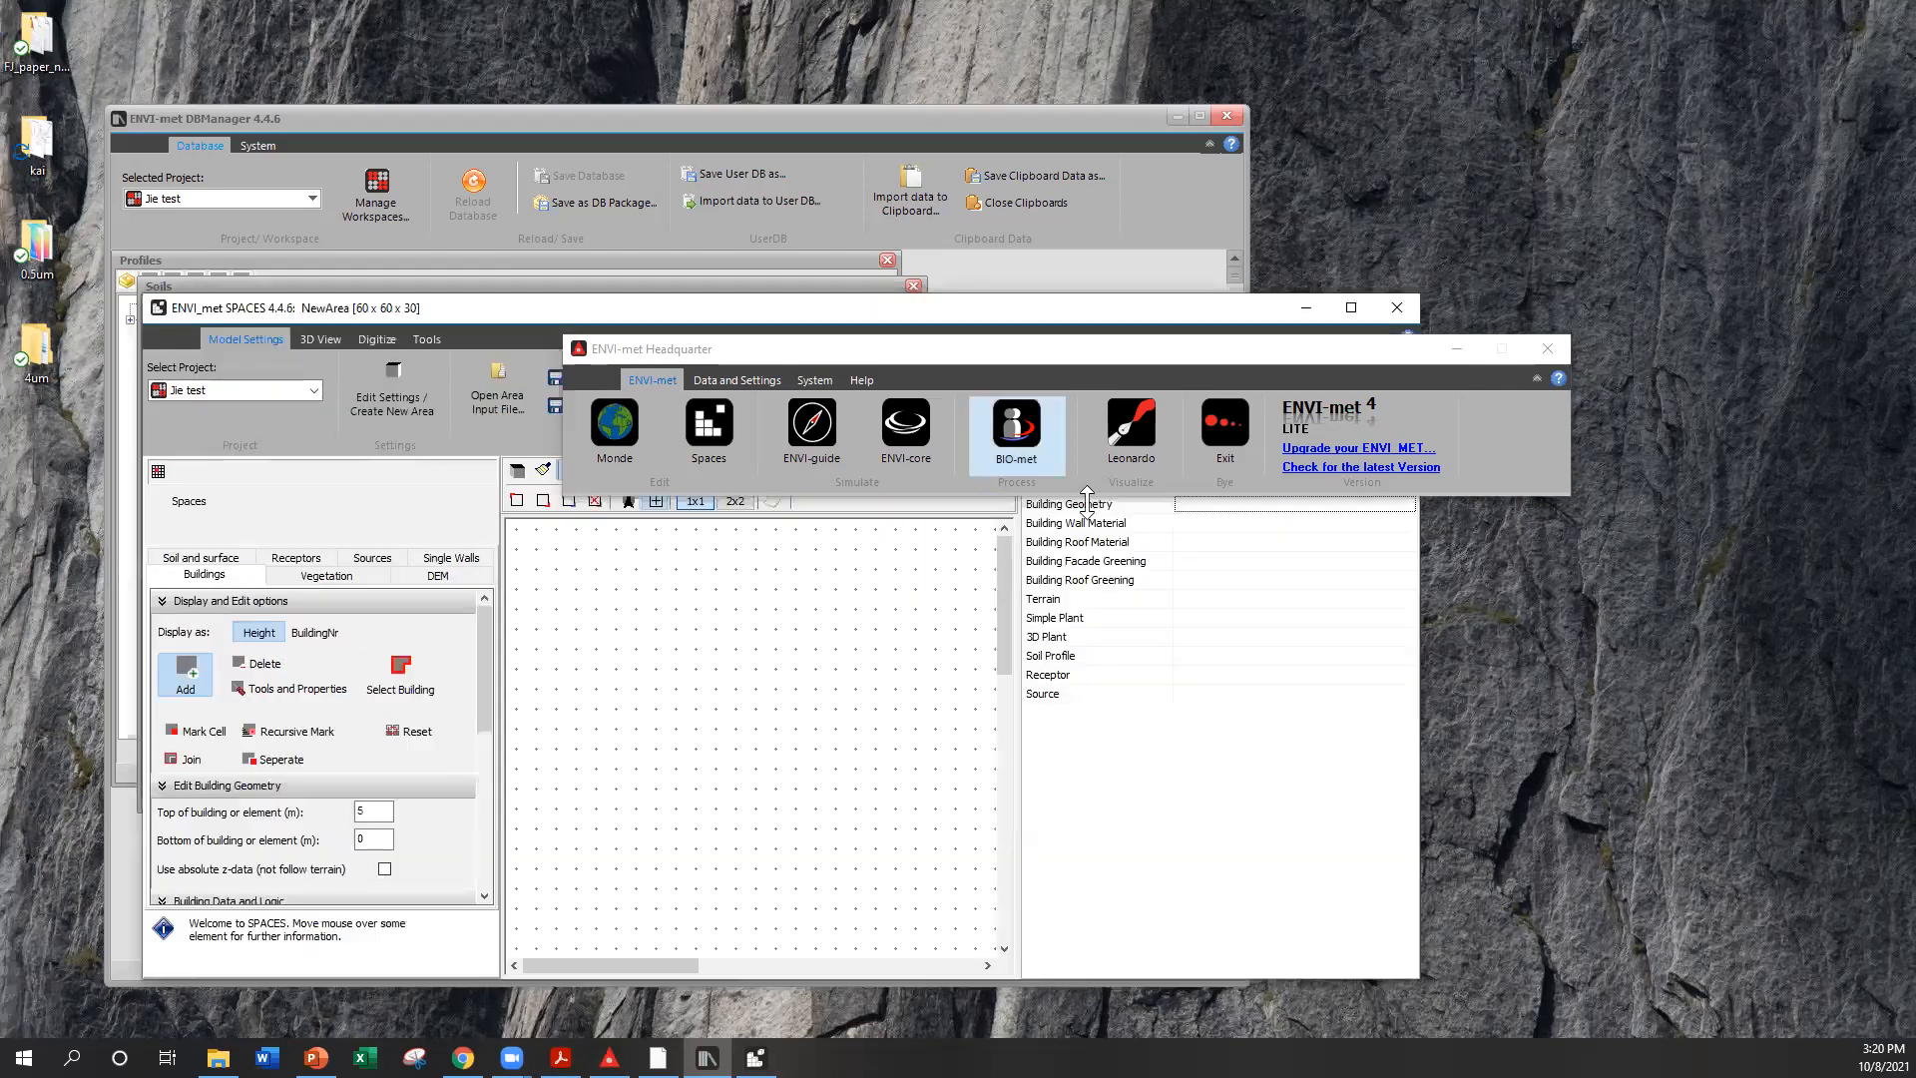
click(1457, 345)
click(1352, 308)
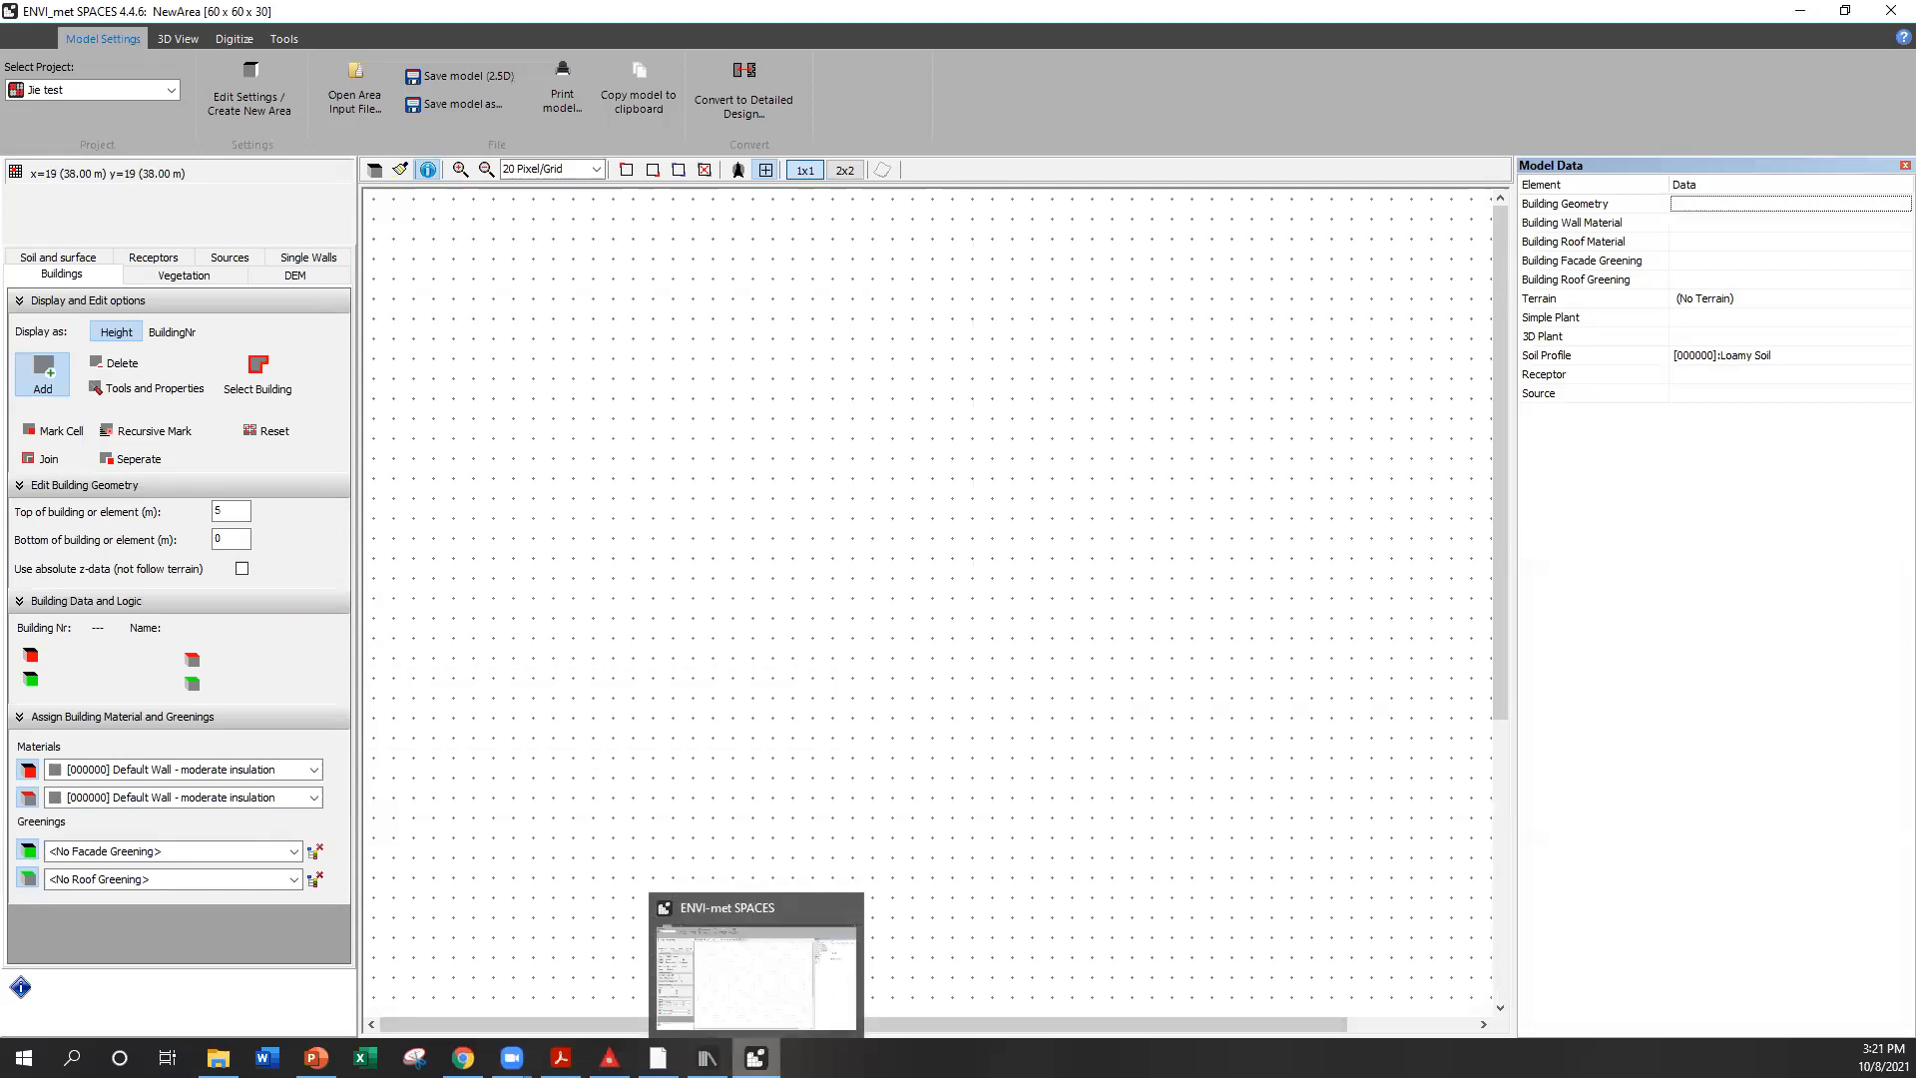
mouse_move(512, 1060)
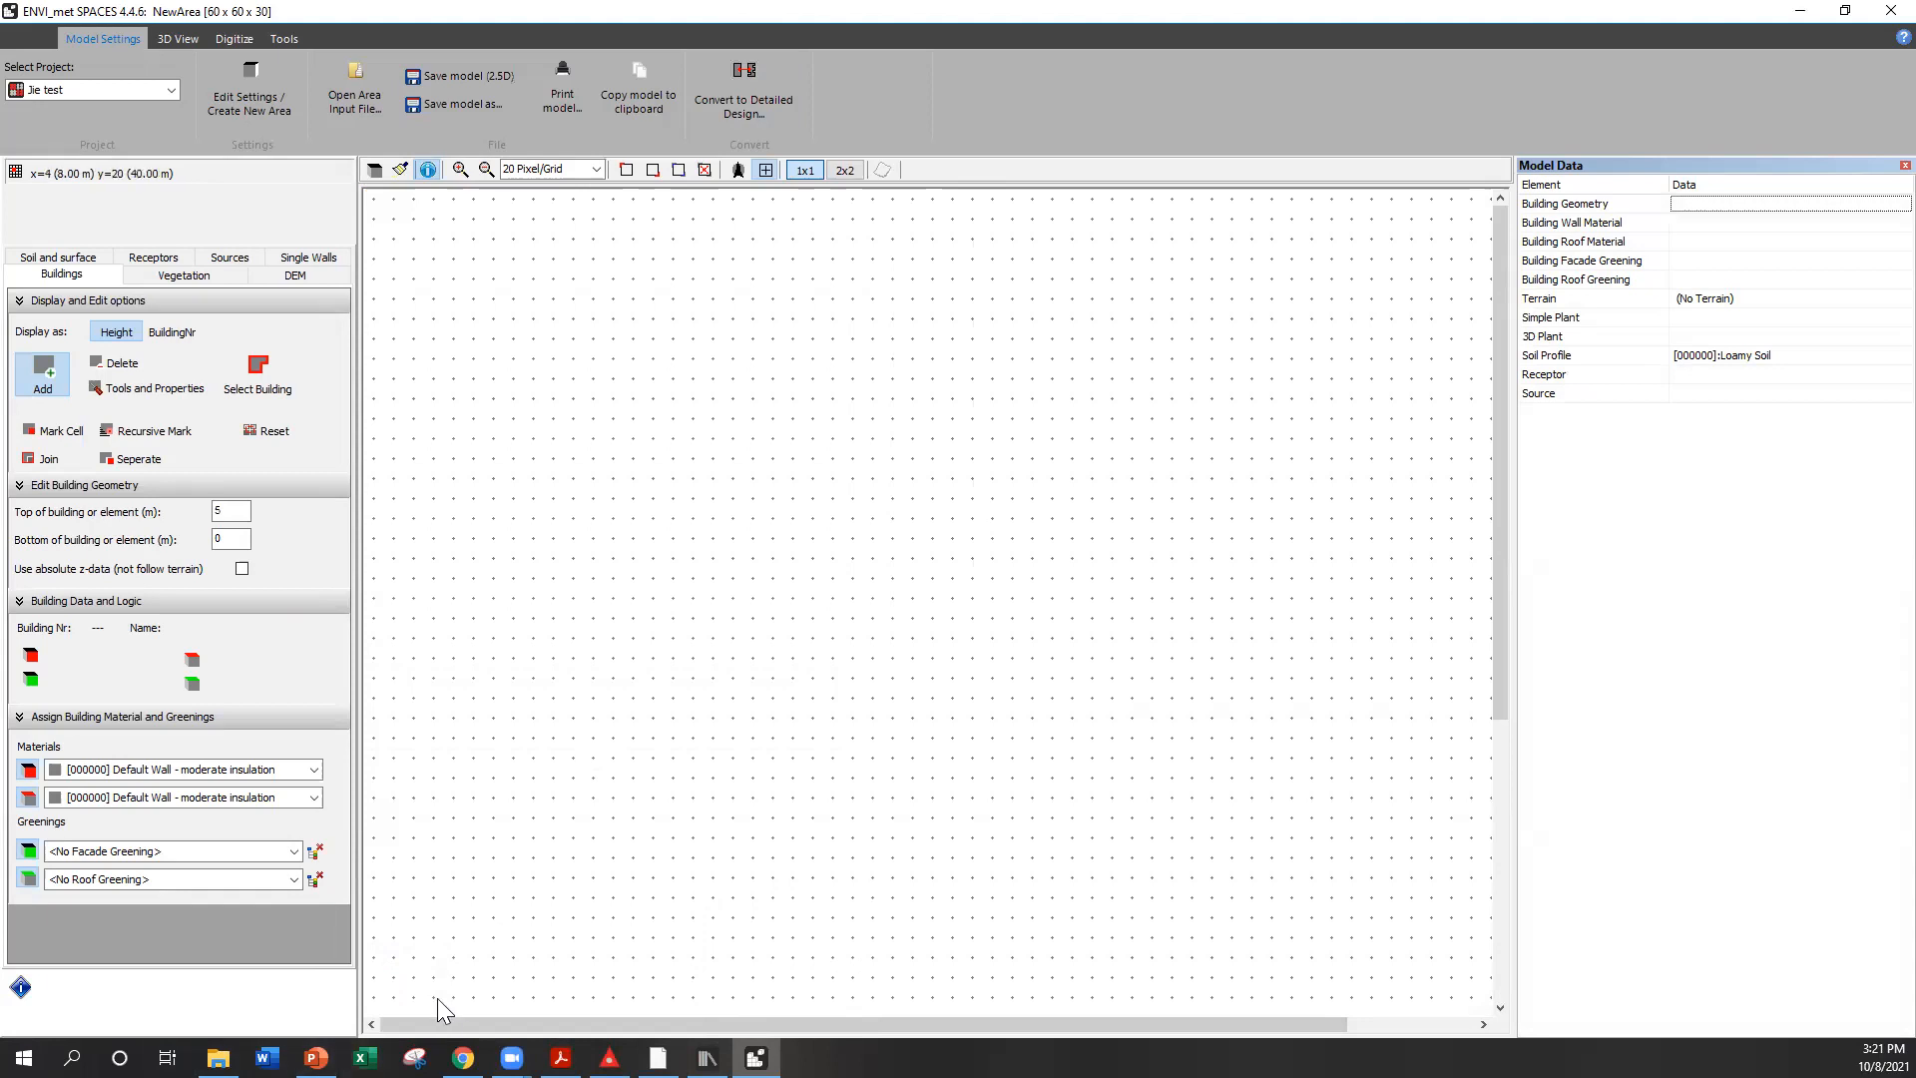
click(581, 993)
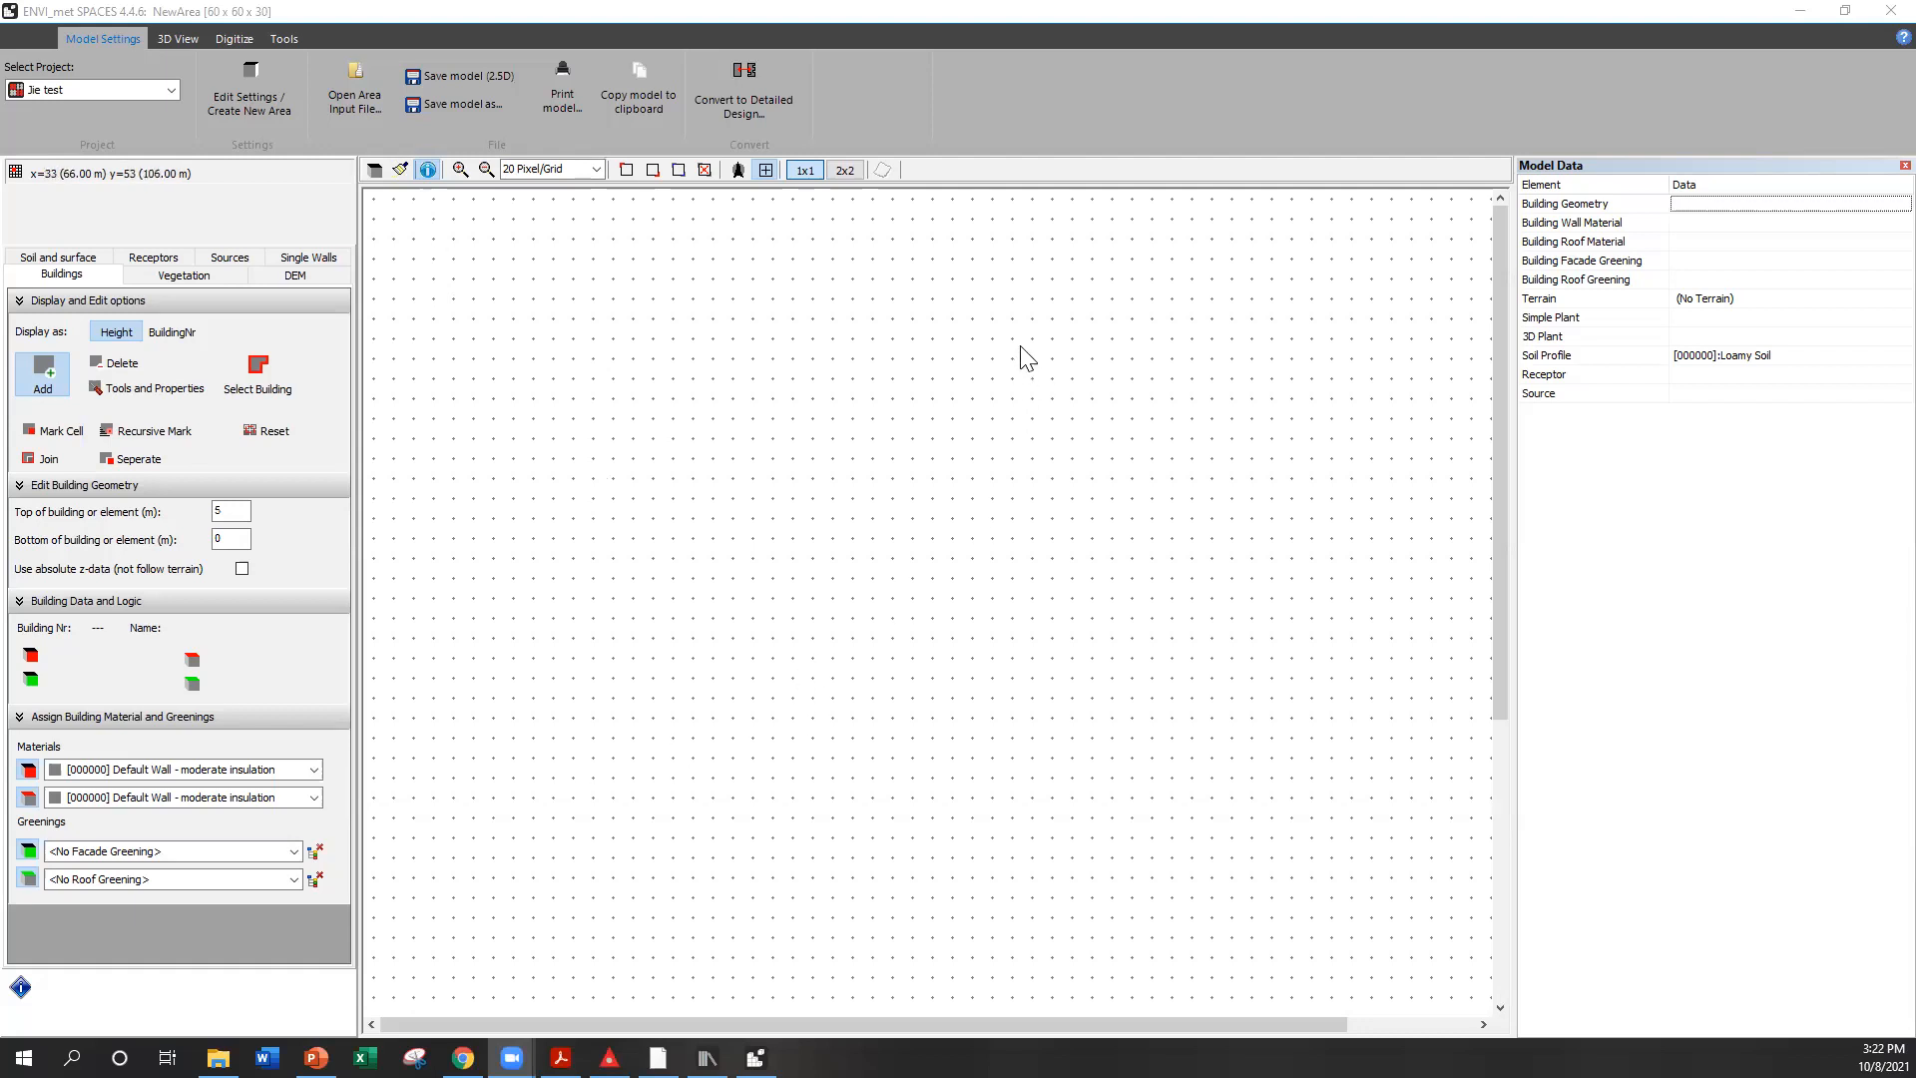
Open the area input file Modellexport_small_space from the project folder
click(365, 101)
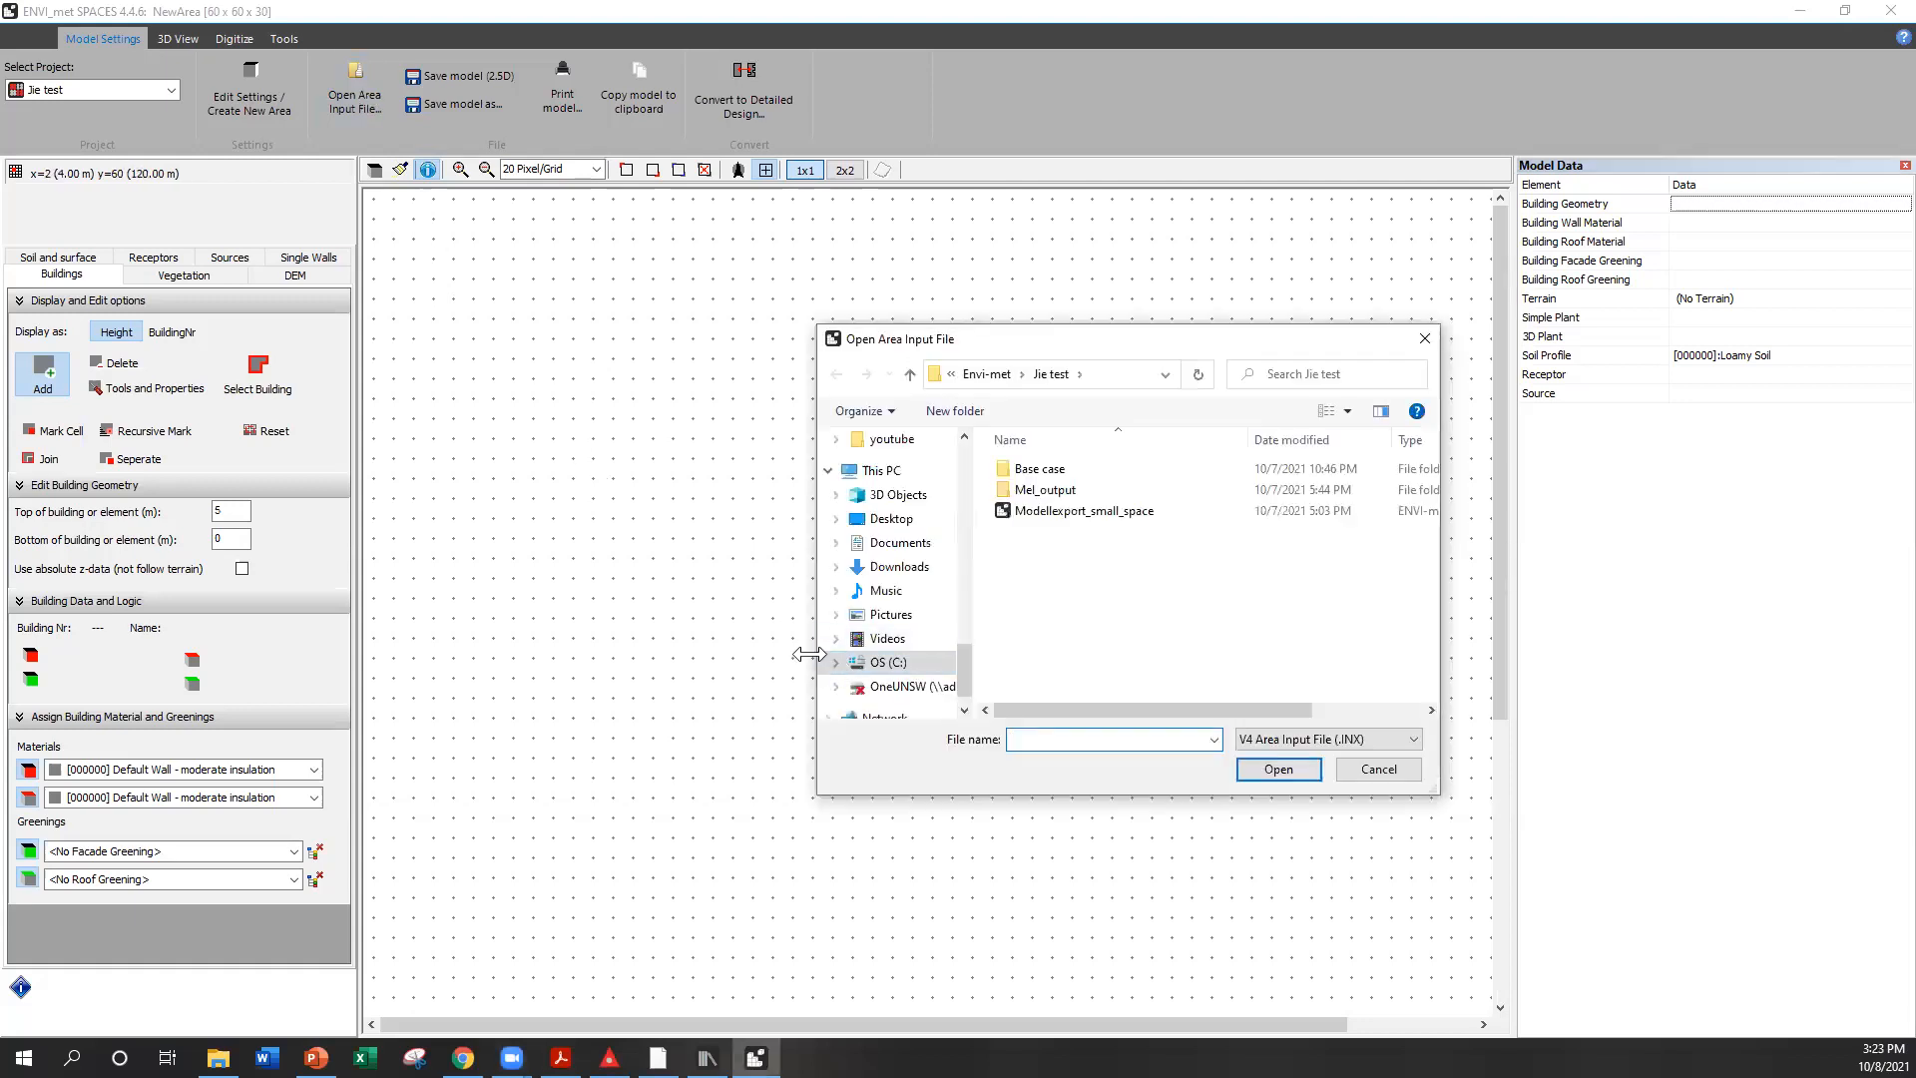
drag(878, 340, 580, 369)
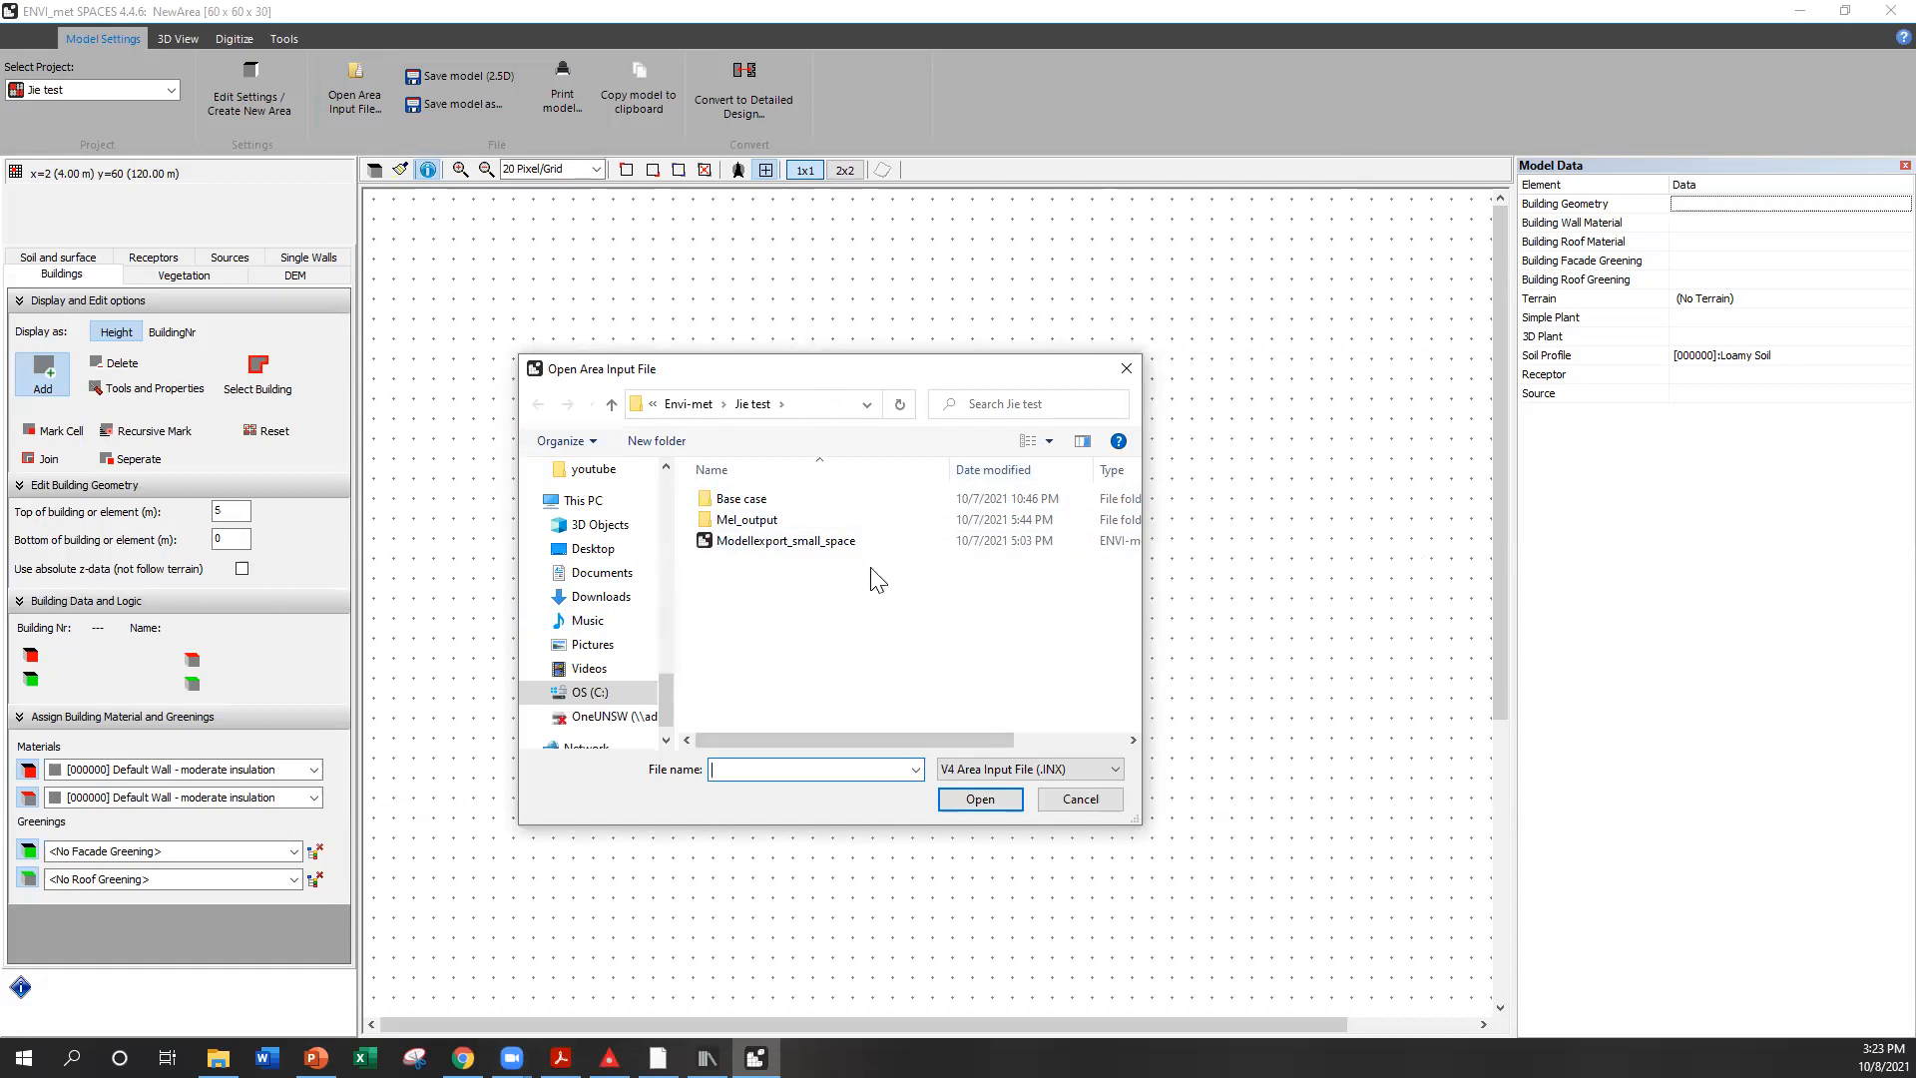
click(844, 541)
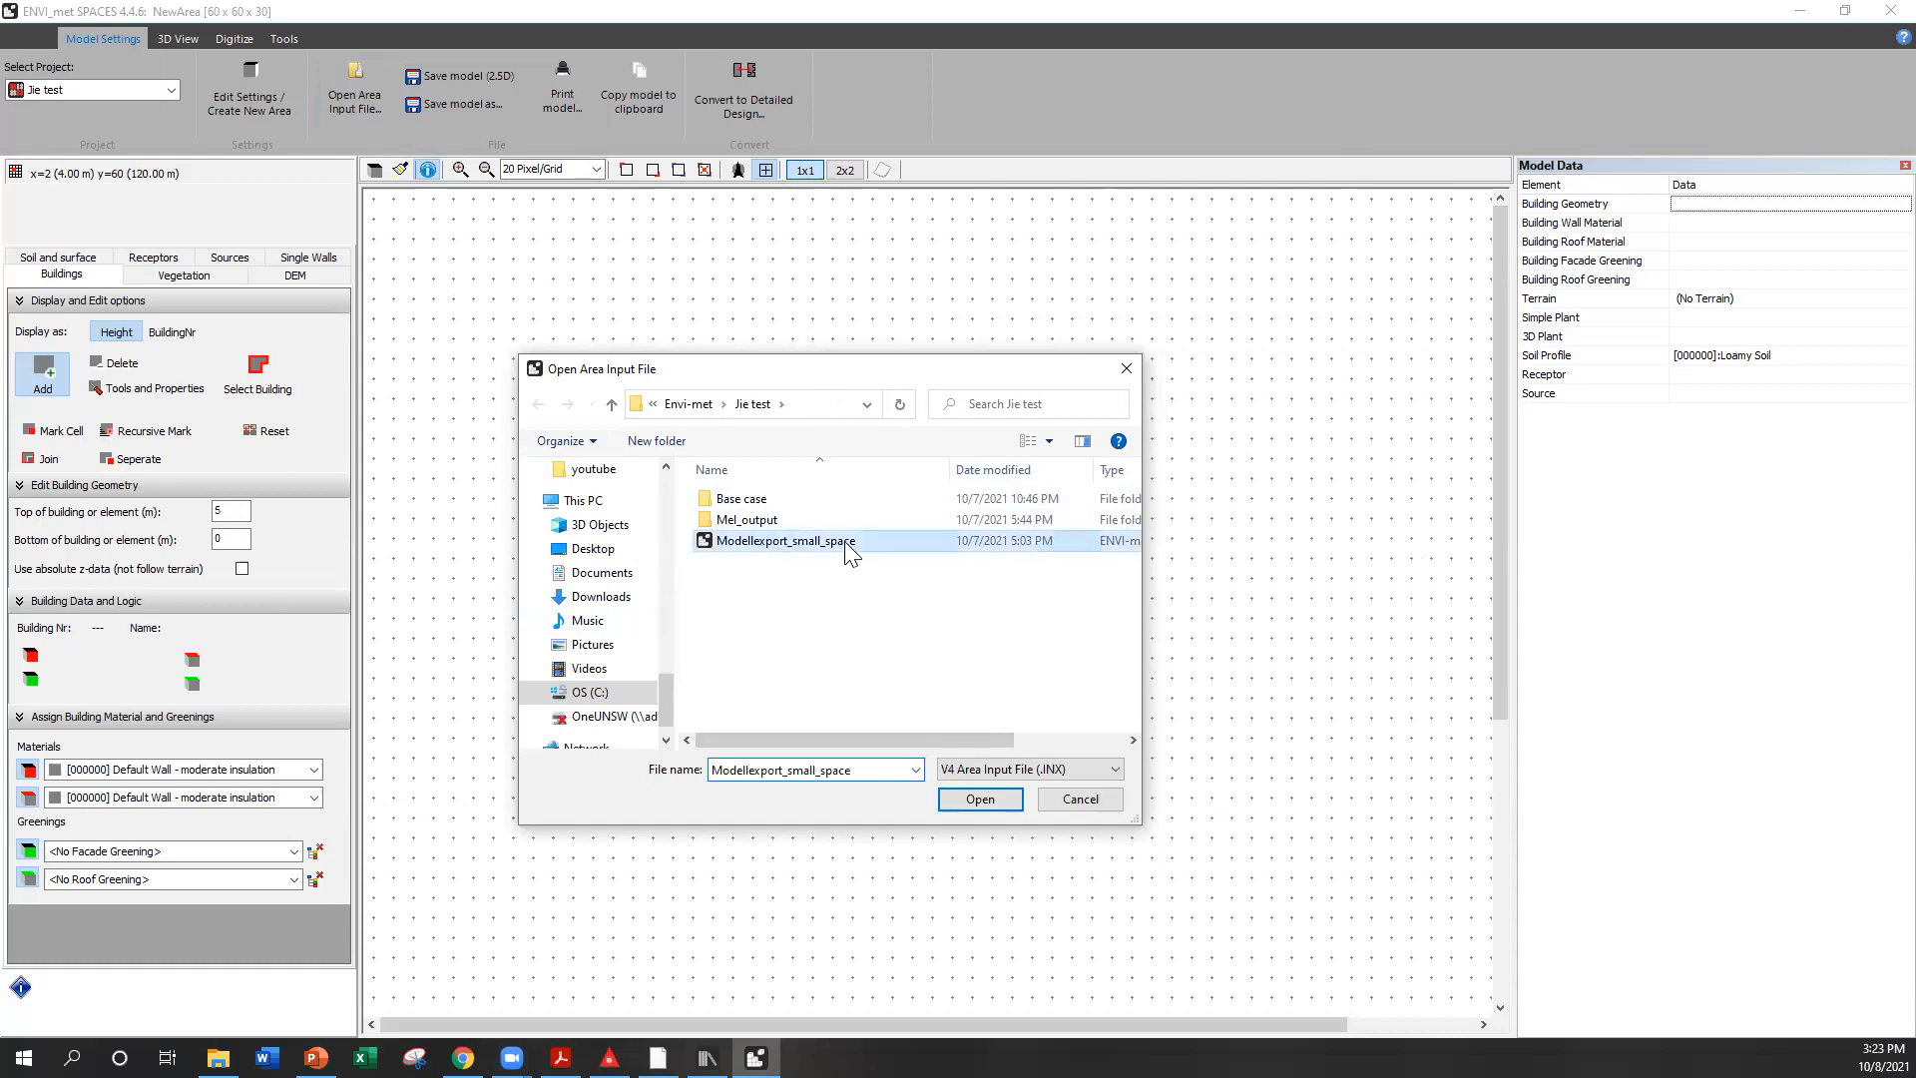
click(966, 803)
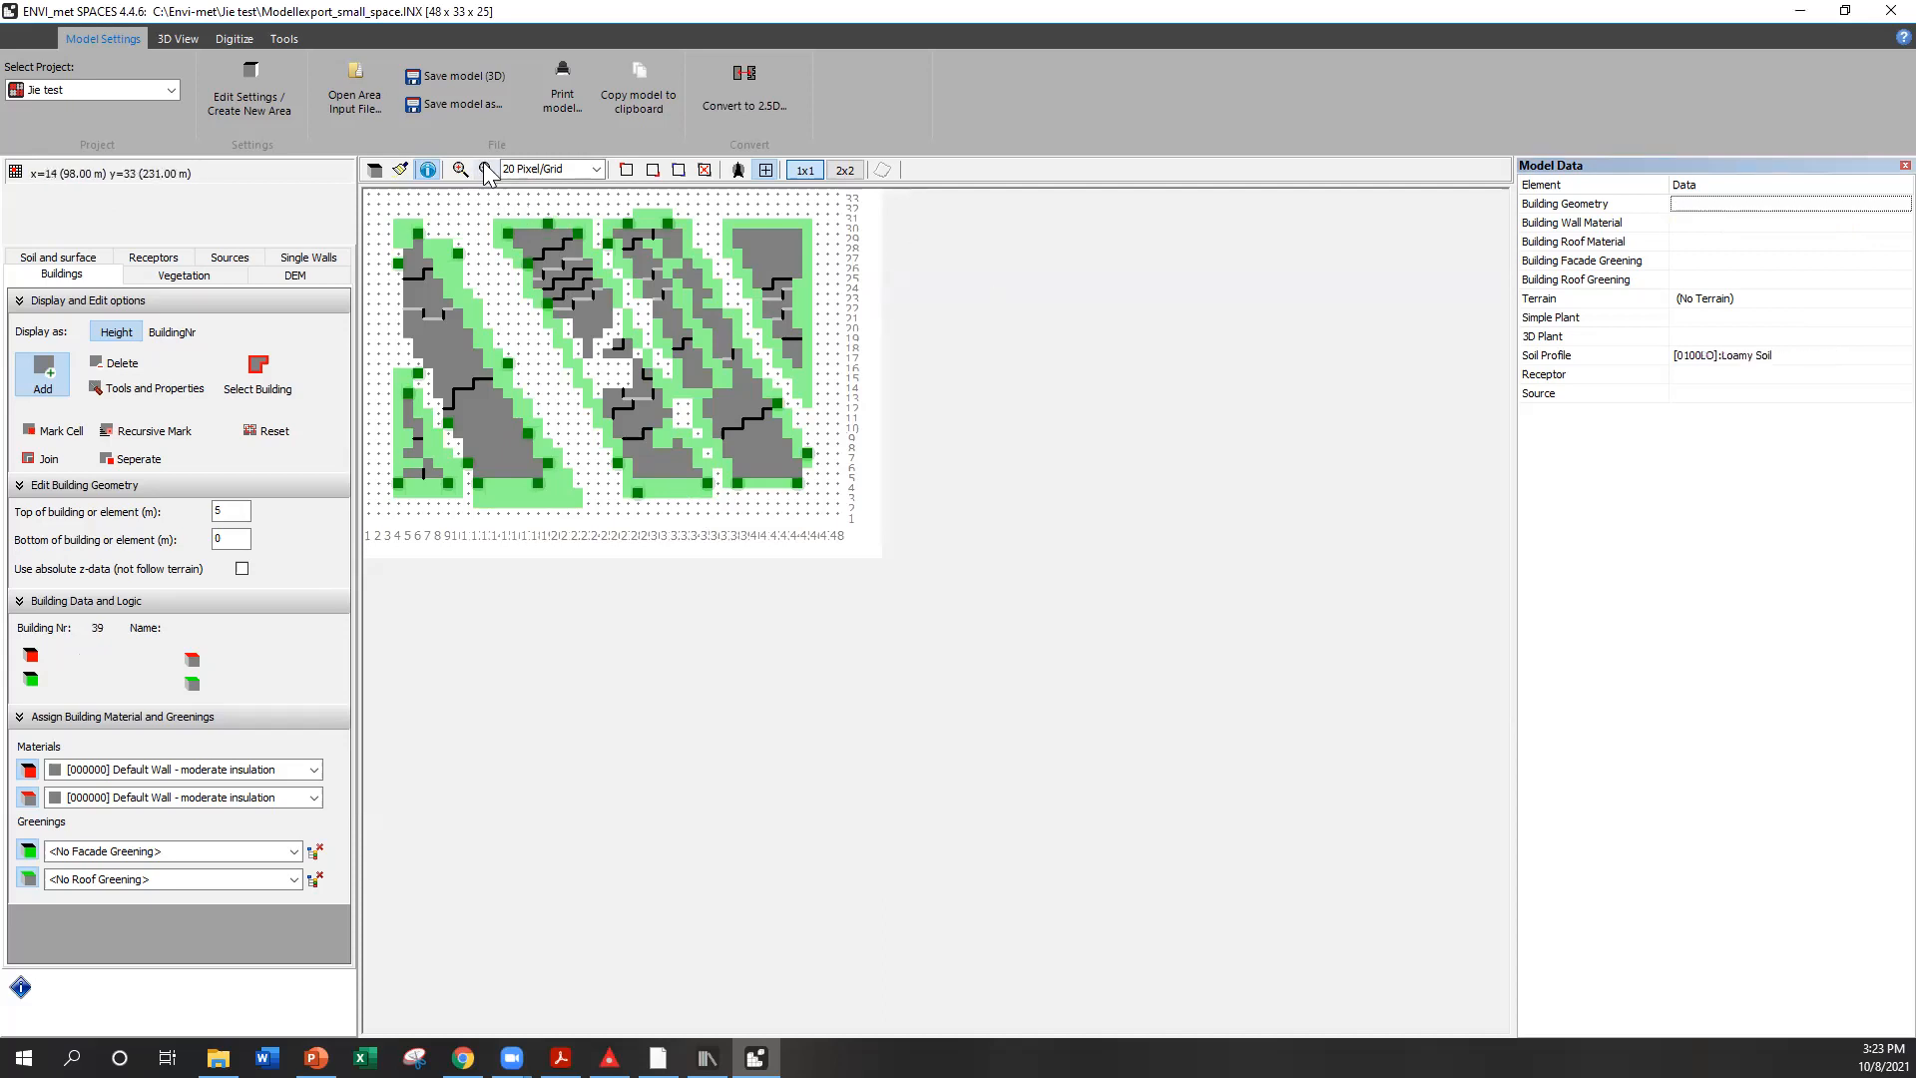
Open the area input file 08 Oct from the Desktop and display its buildings in 3D
click(355, 94)
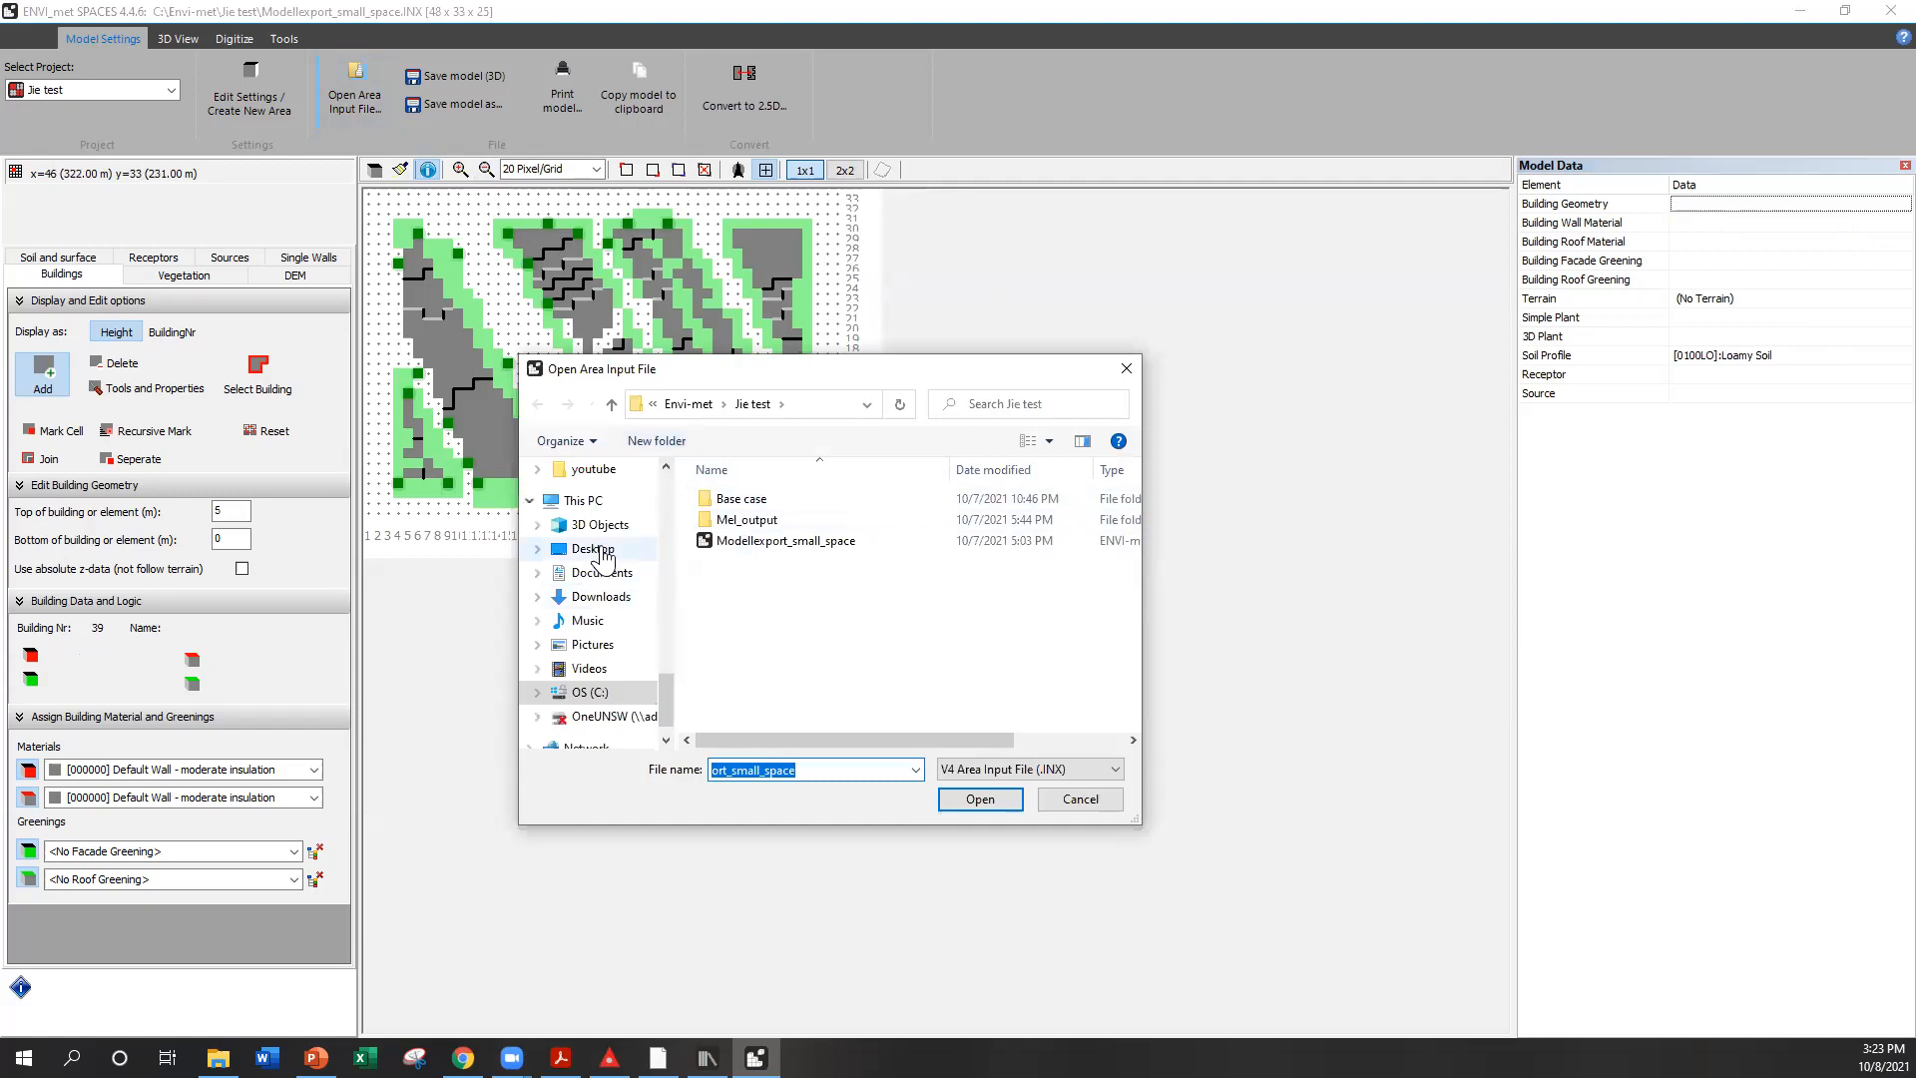
click(599, 548)
scroll(849, 604, down, 5)
click(839, 720)
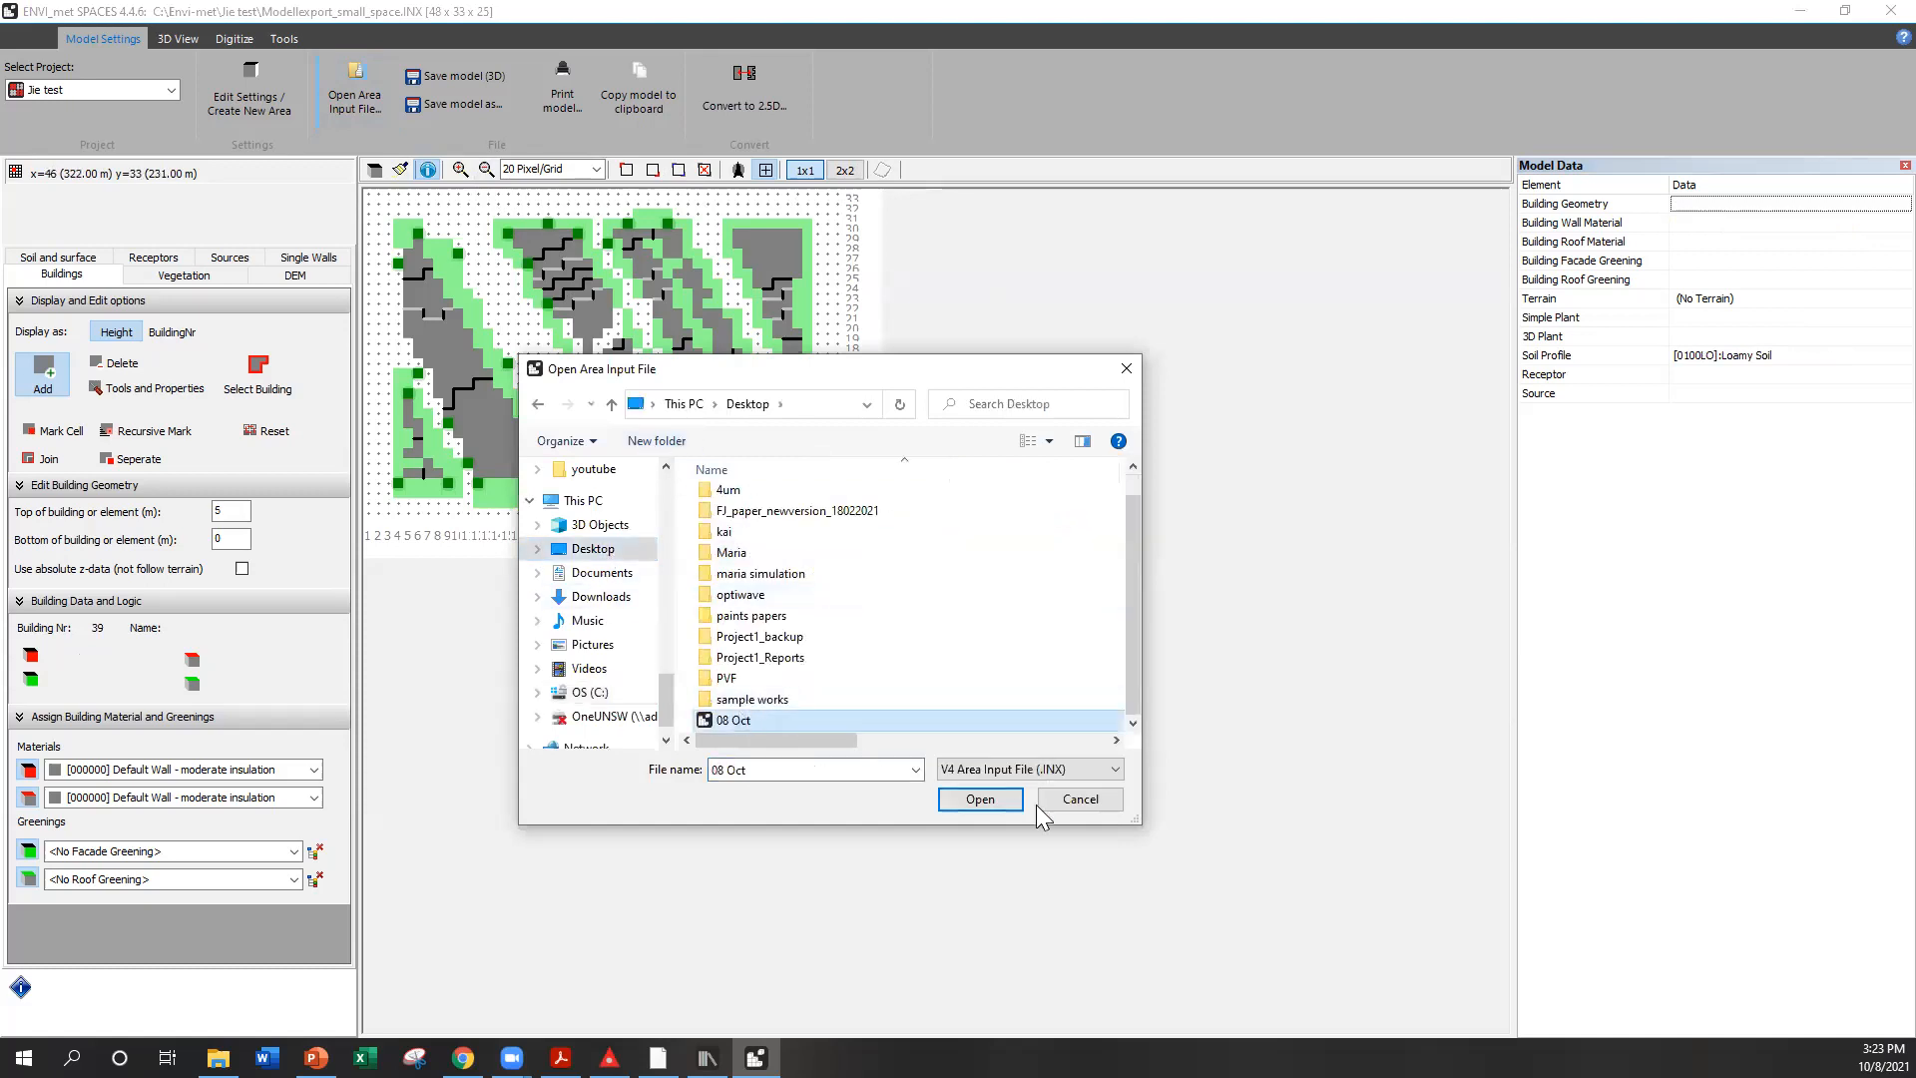
click(1001, 802)
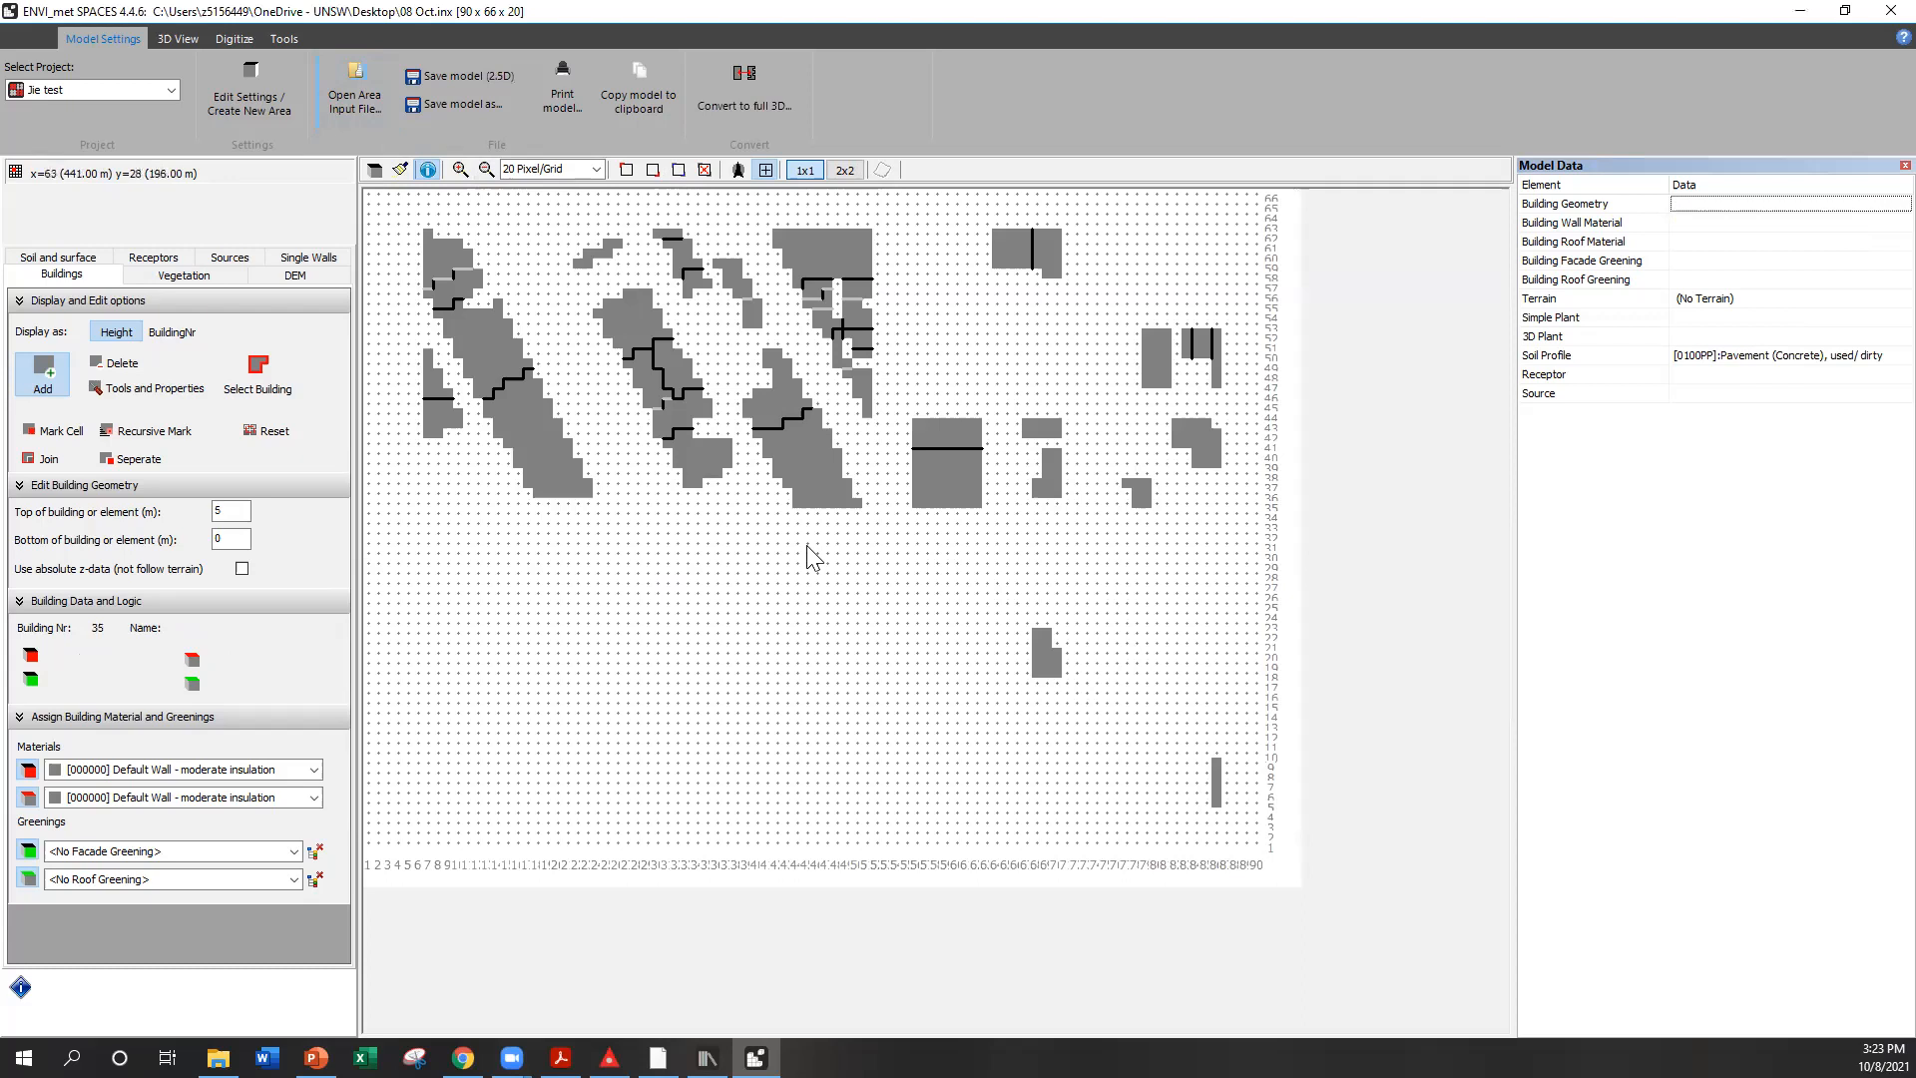
click(382, 174)
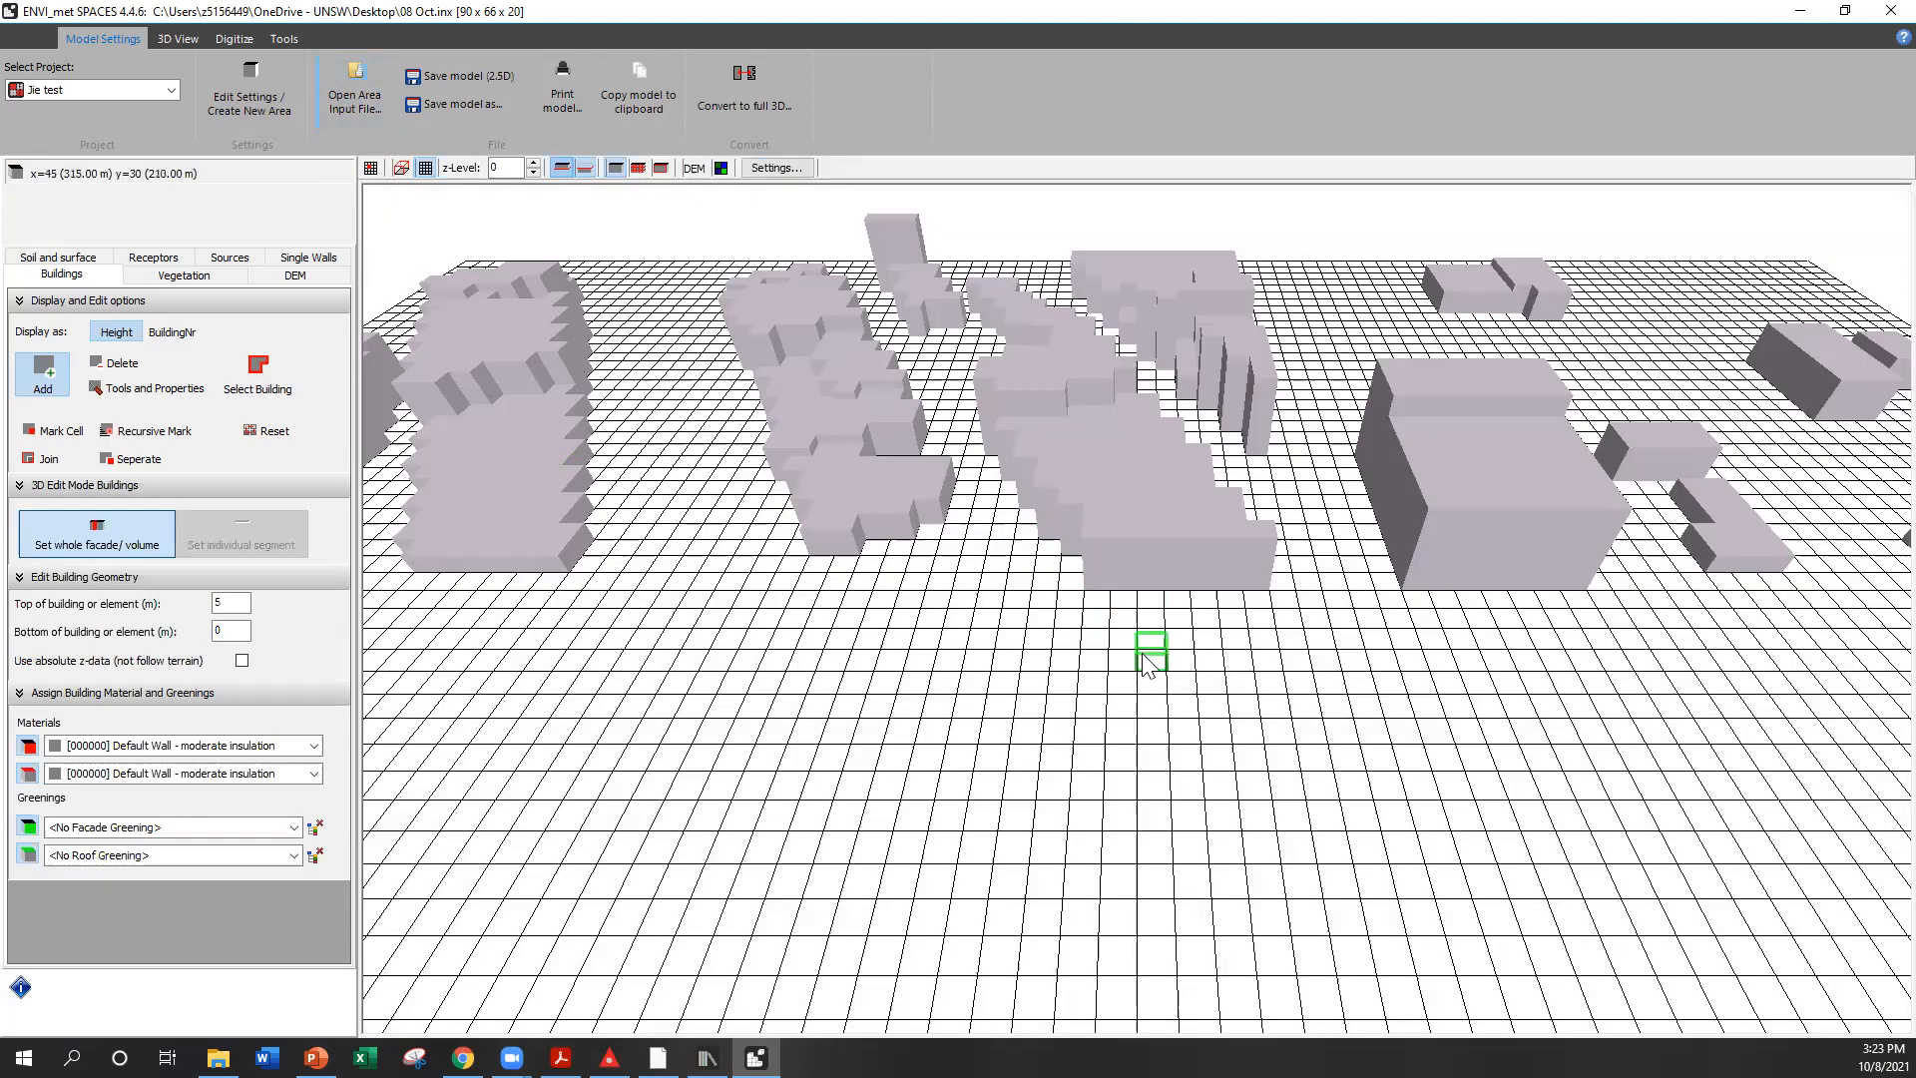
Compare the whole 3D building model with the 3D satellite imagery of the site in Google Maps, and return to Spaces
scroll(1149, 667, down, 5)
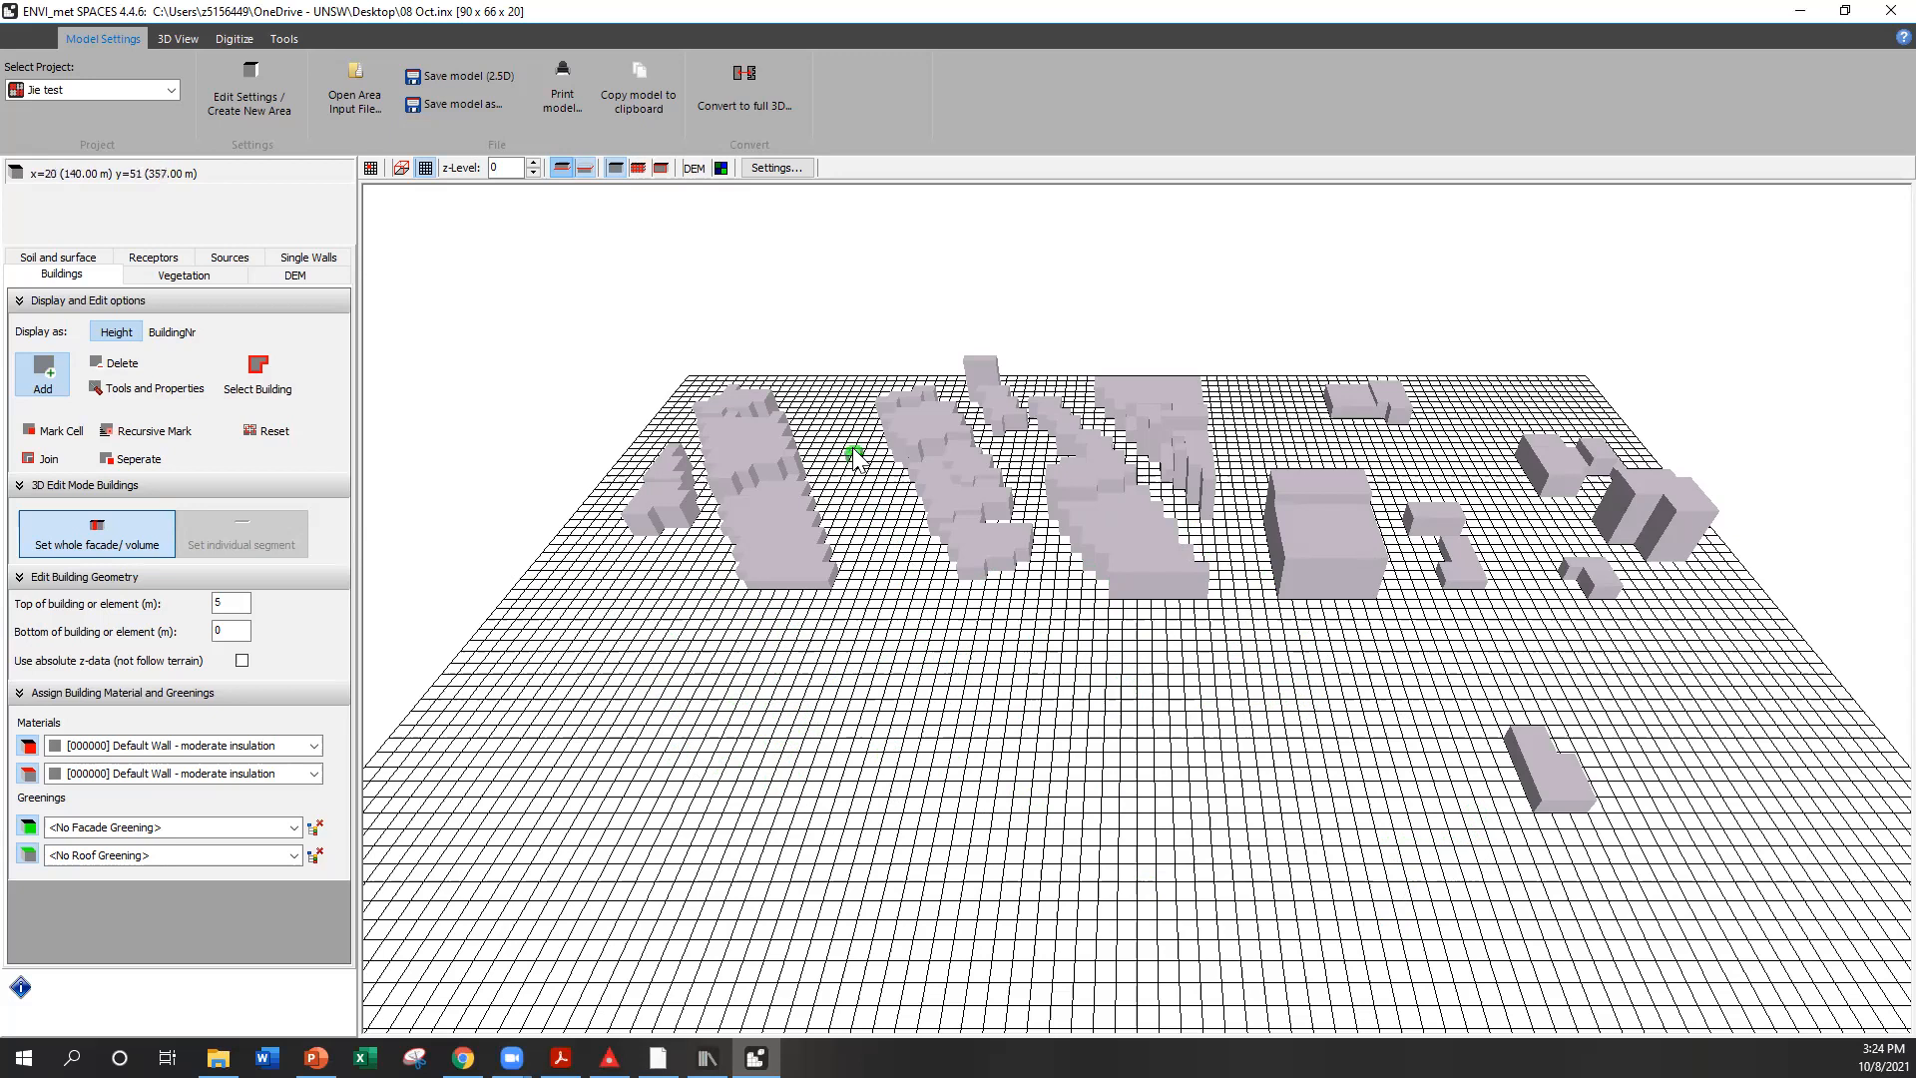
scroll(846, 495, down, 5)
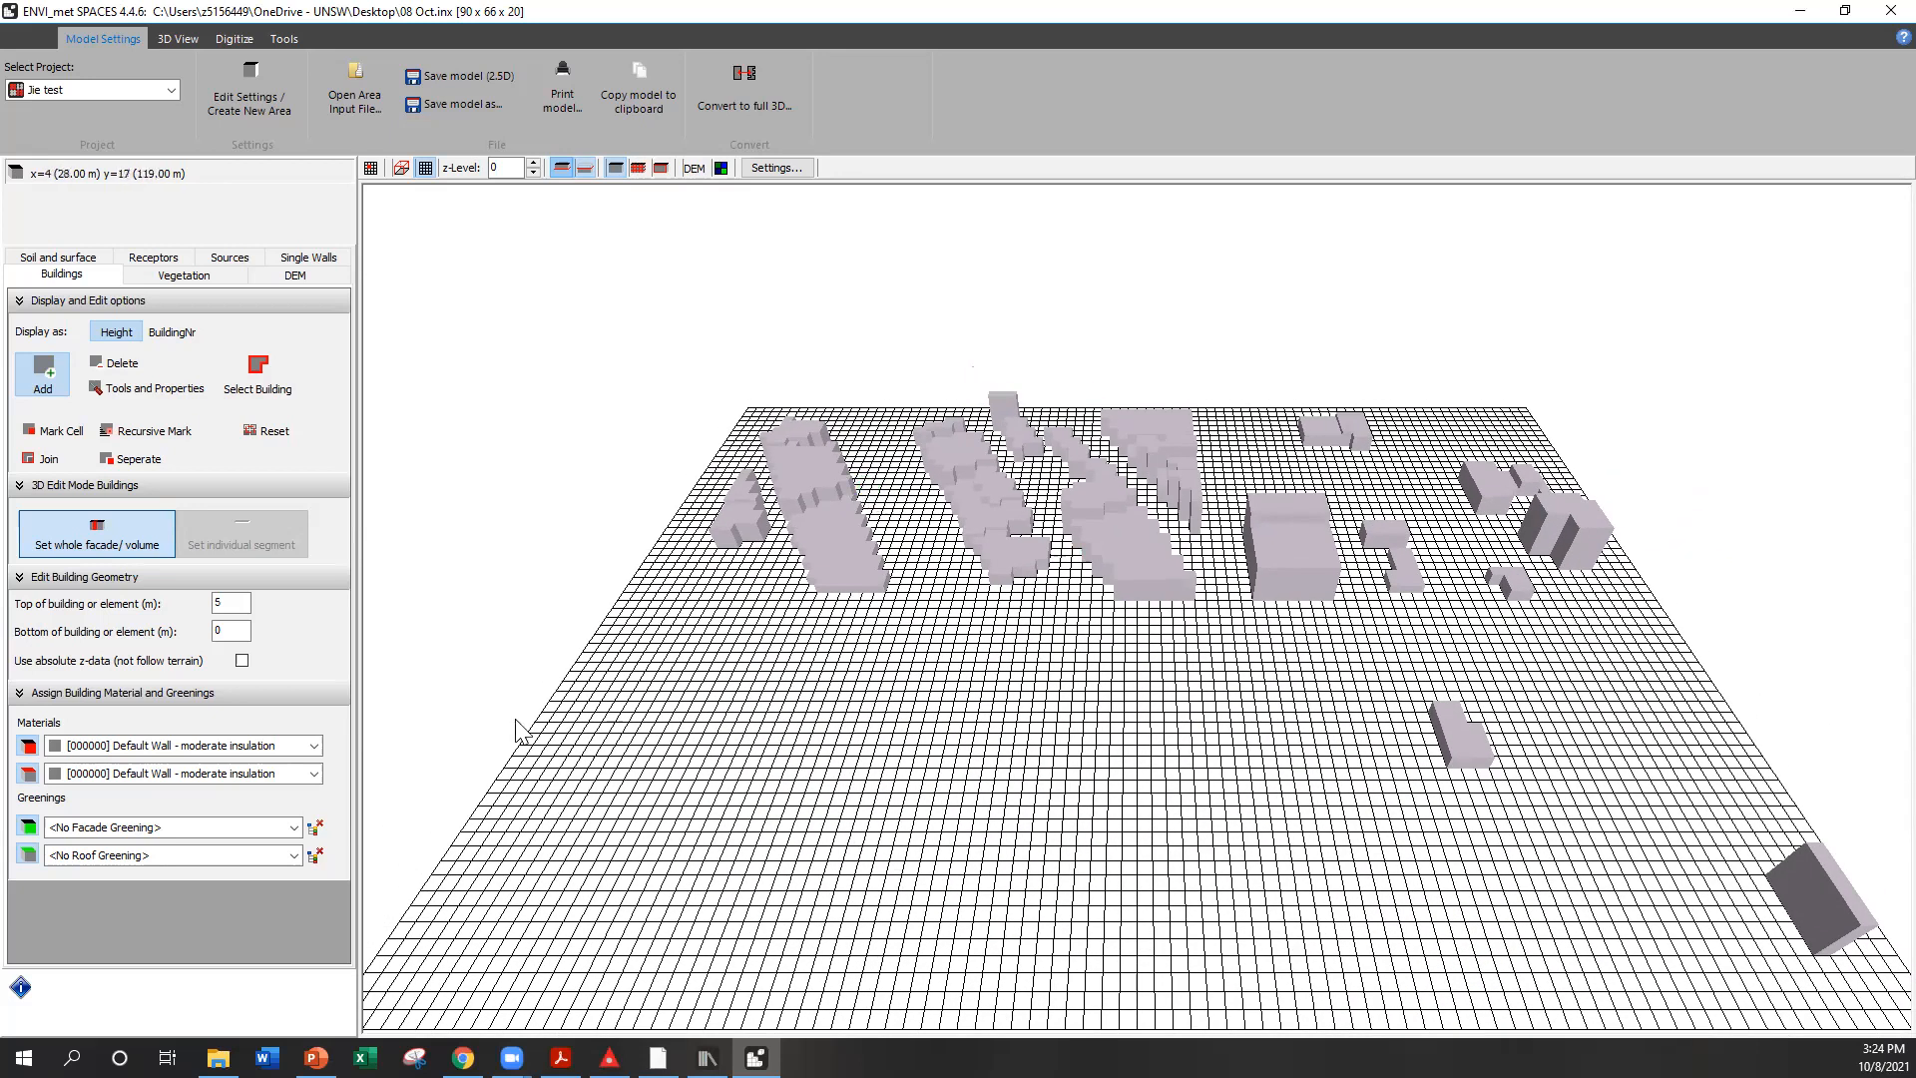
mouse_move(316, 1057)
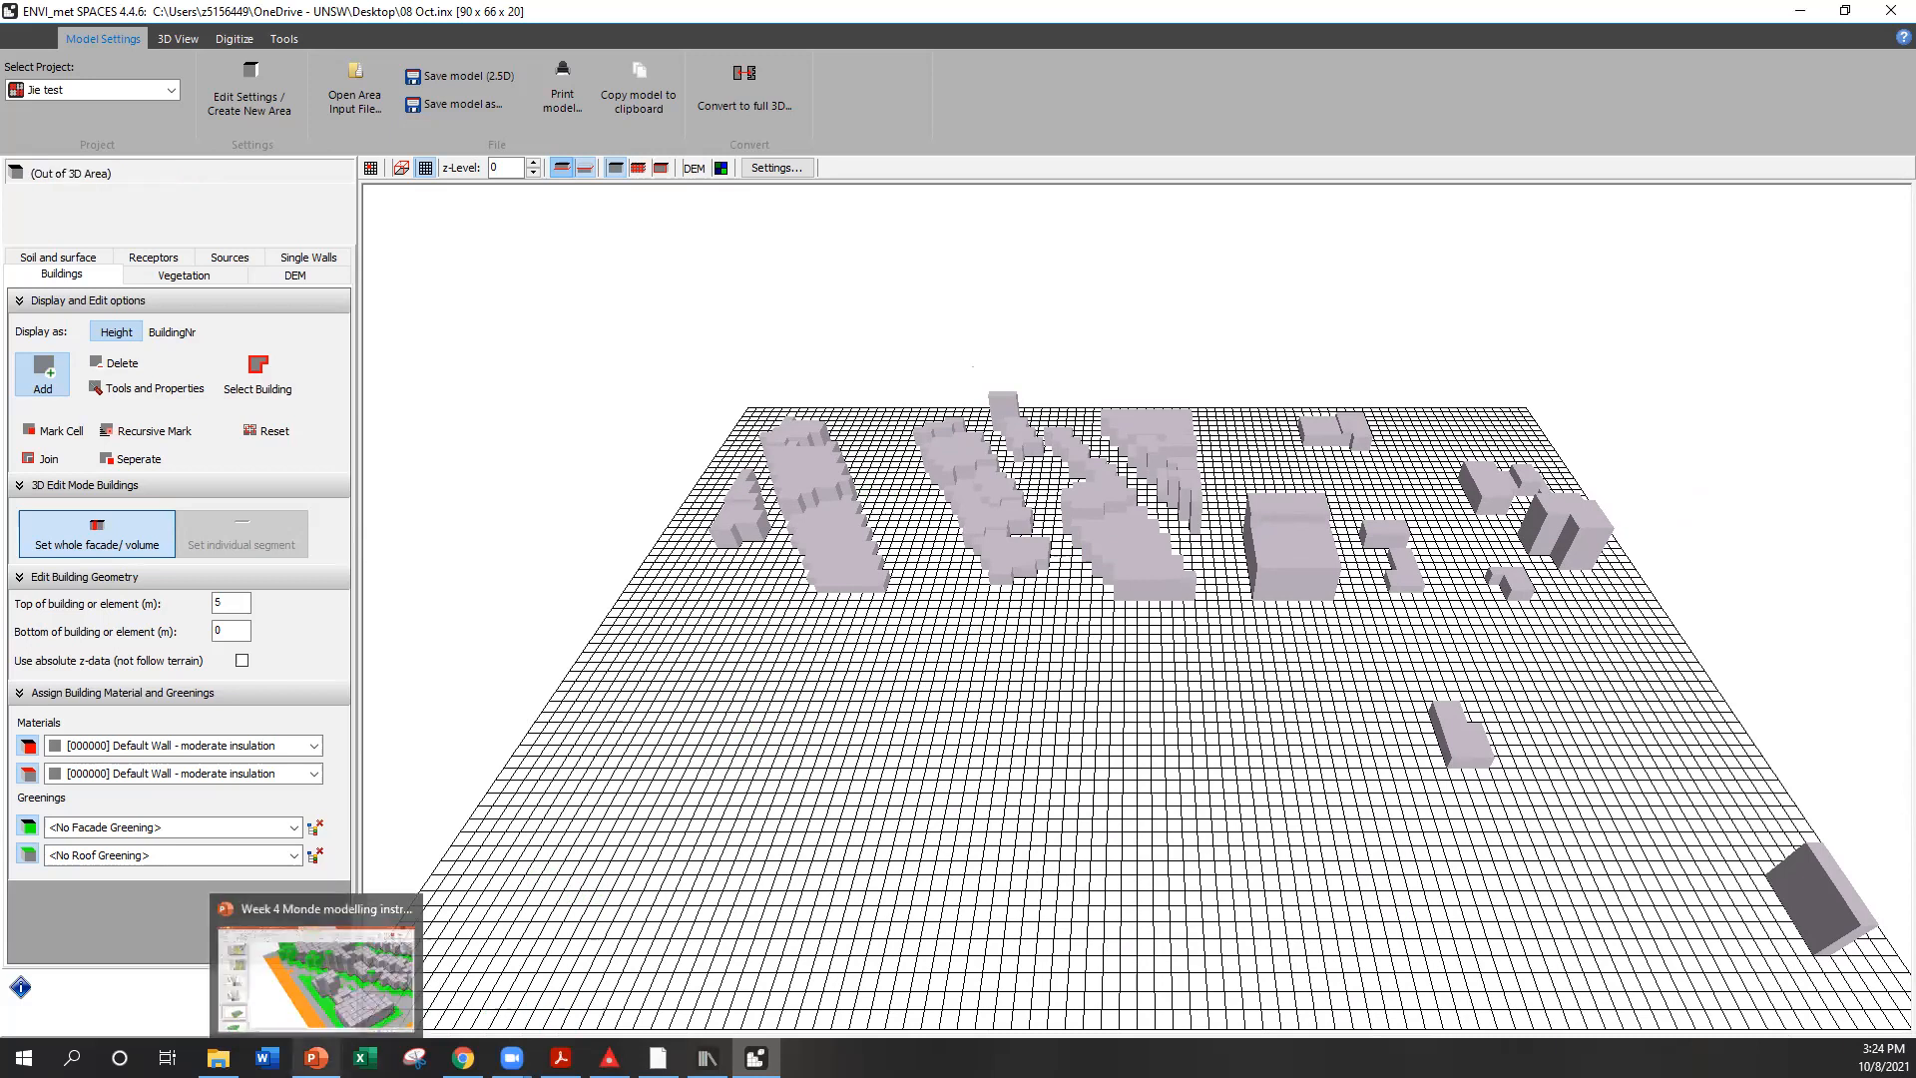
scroll(1038, 431, down, 3)
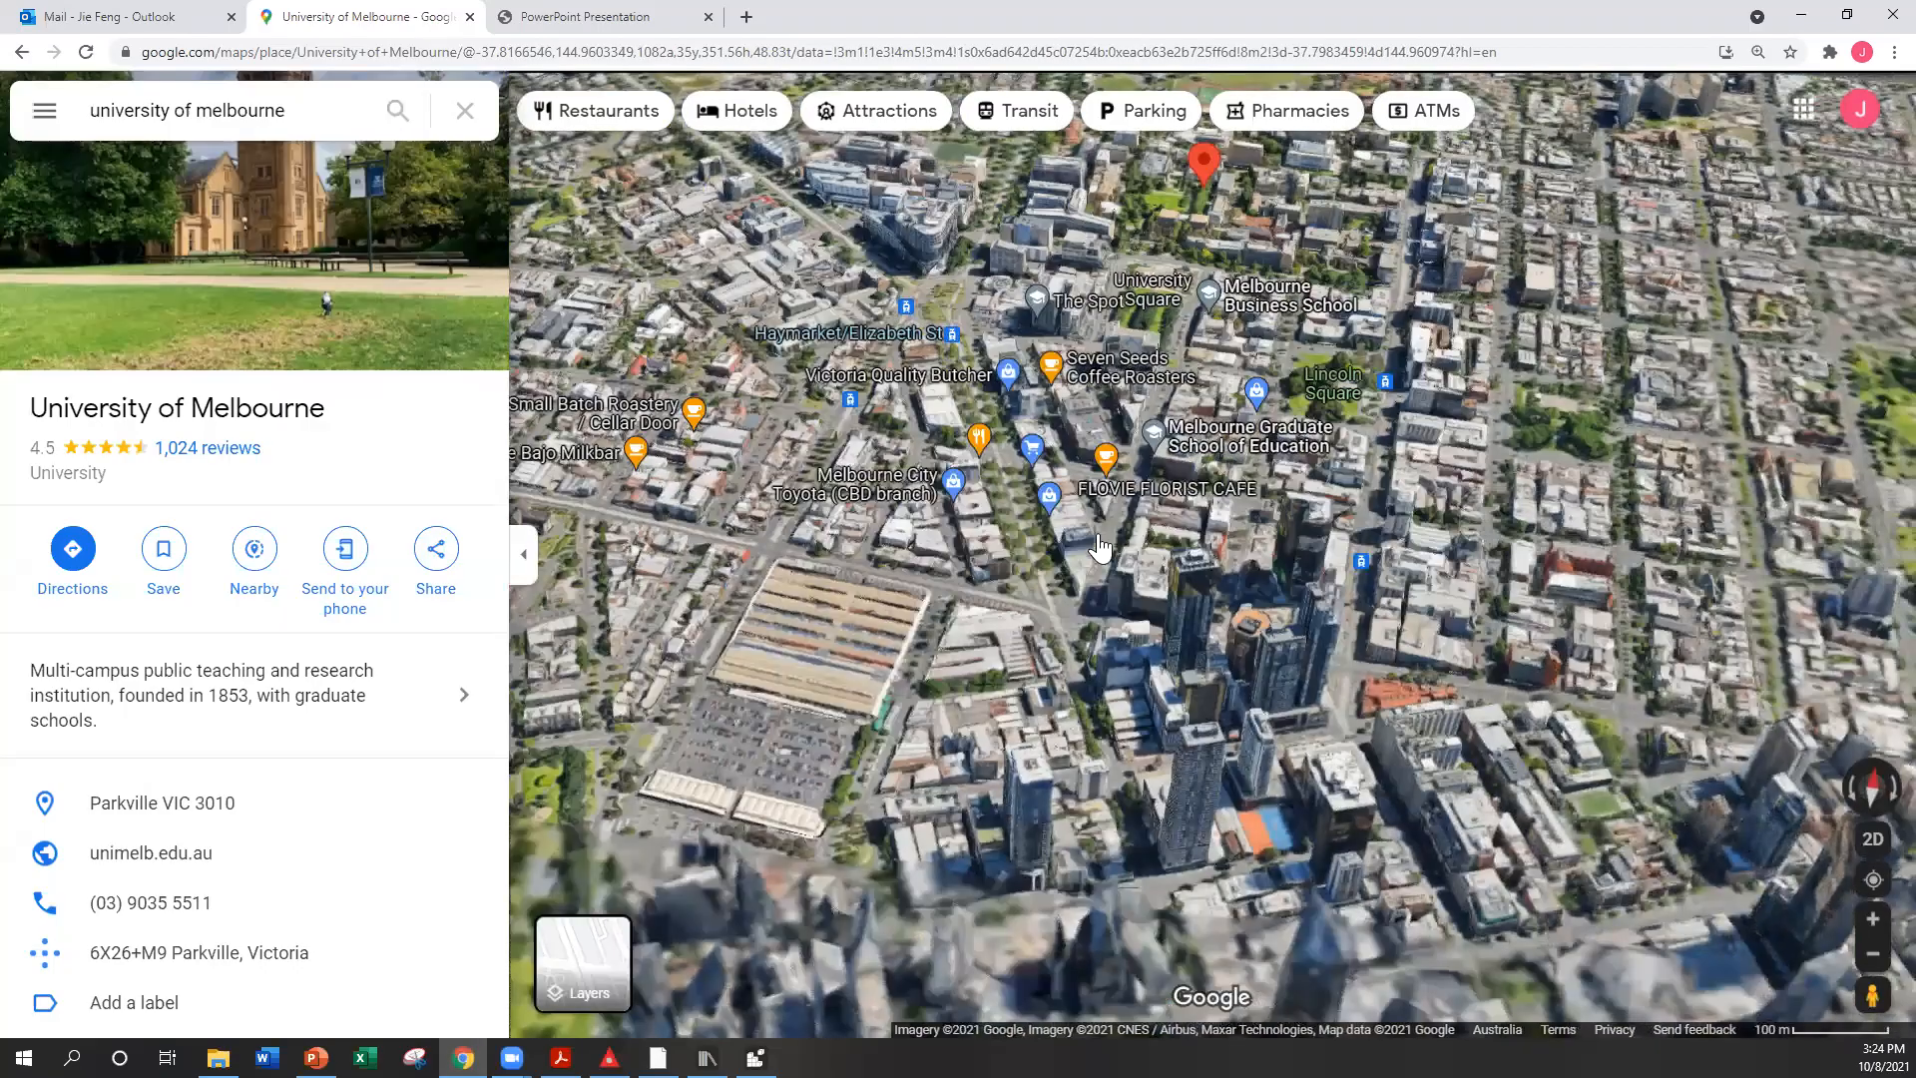
drag(1079, 625, 1124, 699)
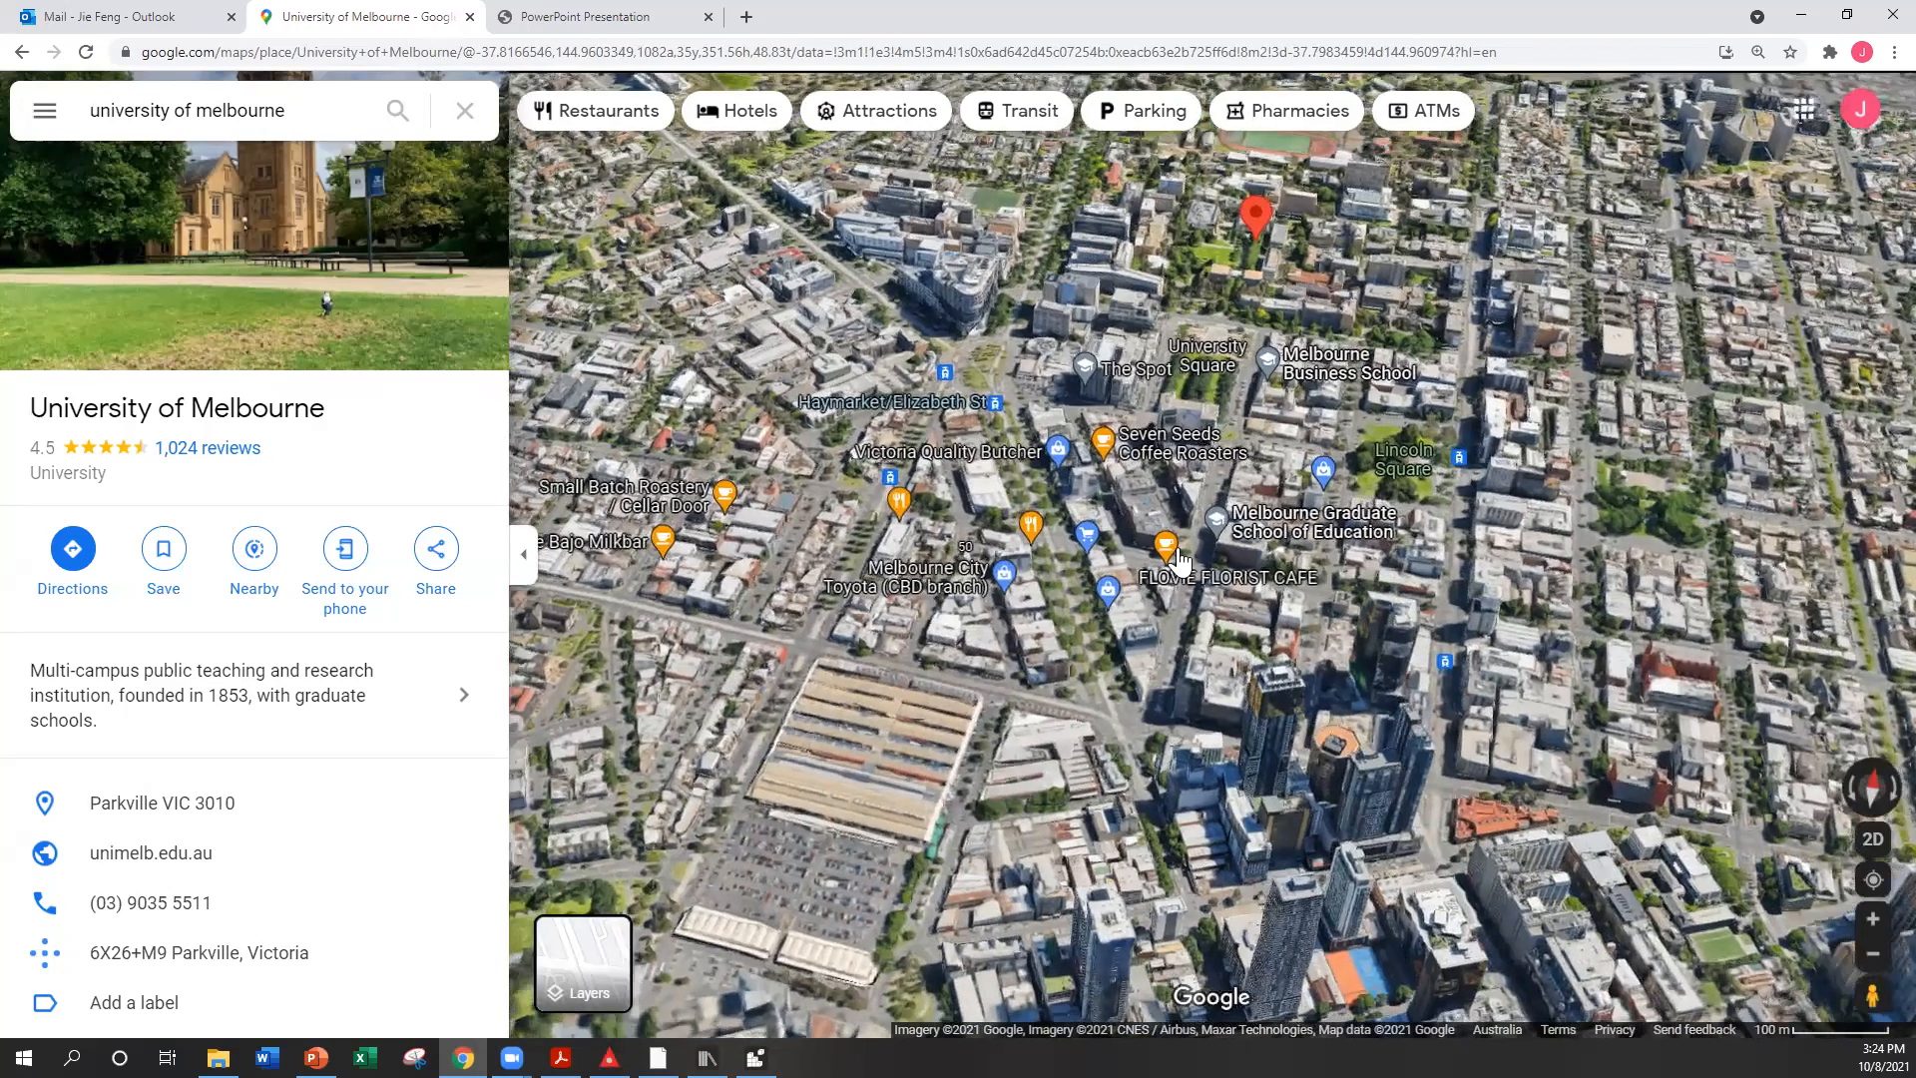
scroll(1004, 485, up, 2)
scroll(1004, 485, up, 1)
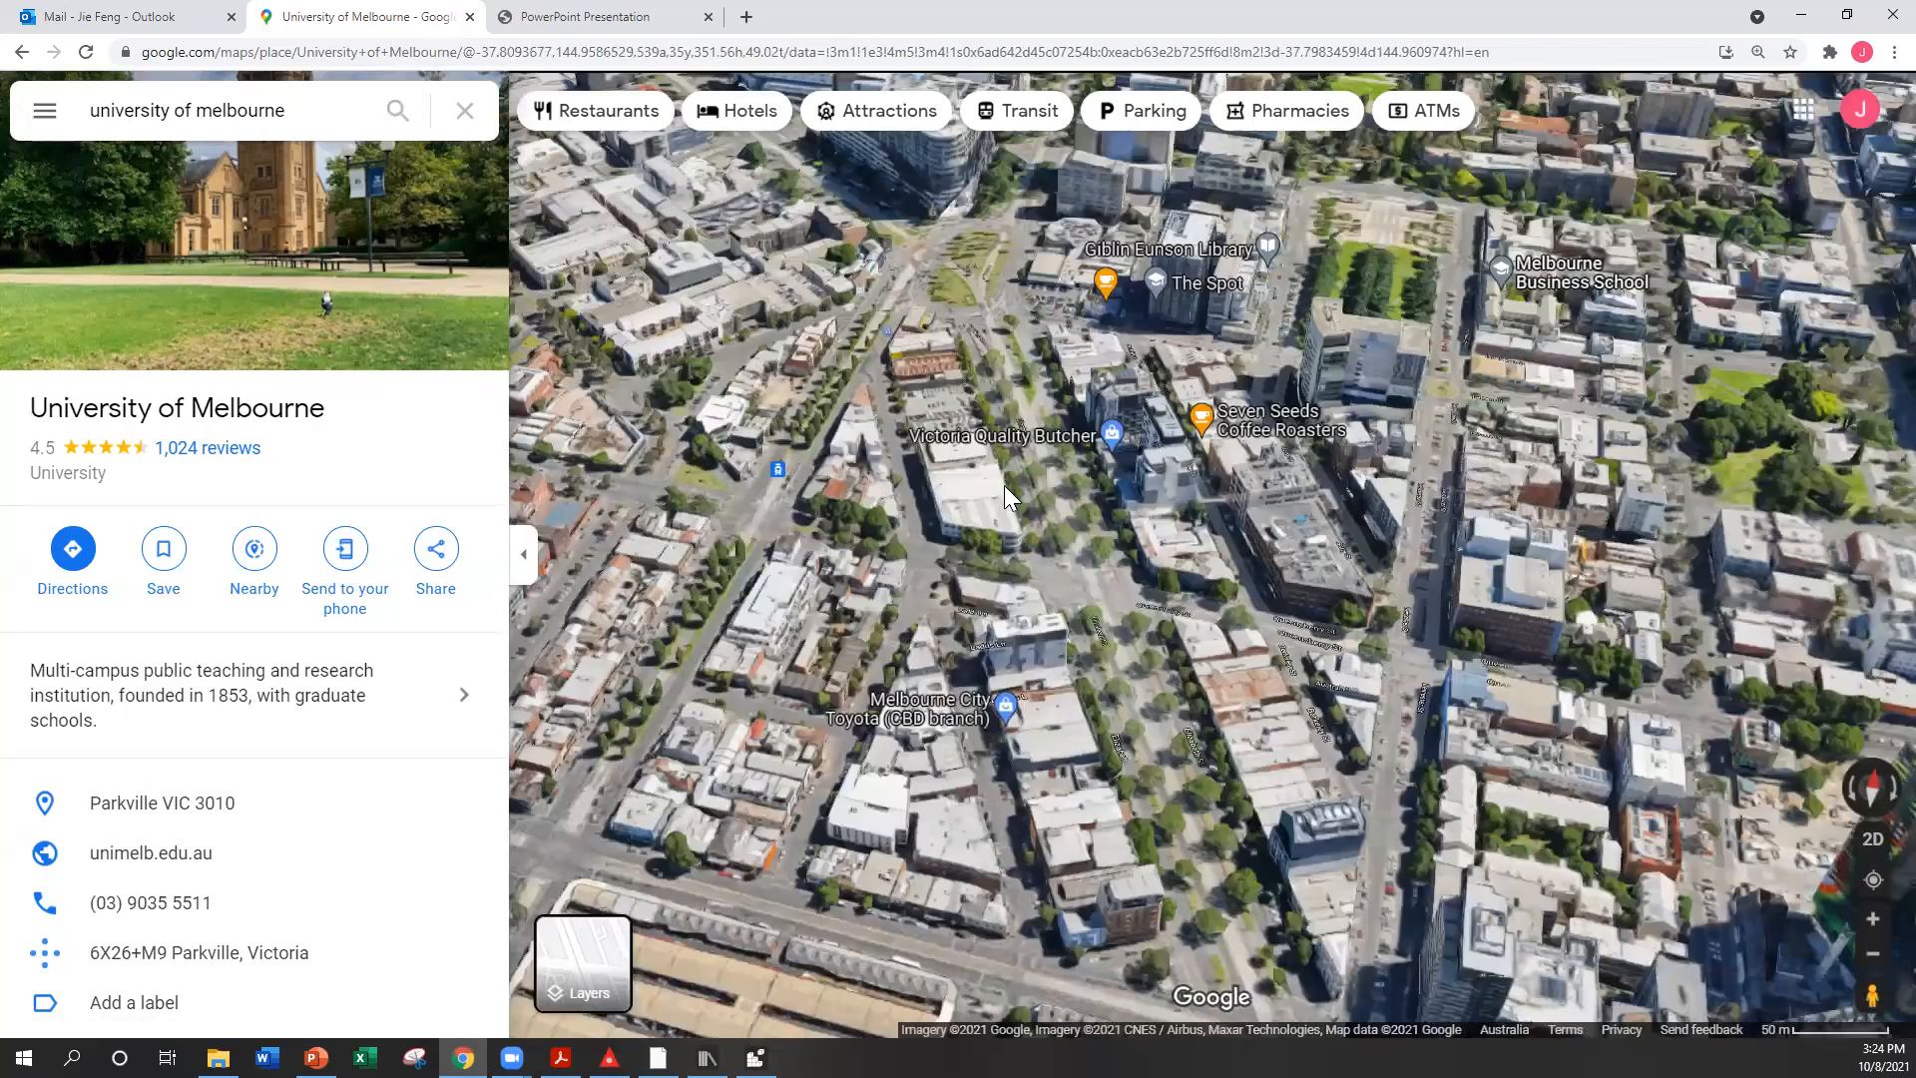
scroll(1004, 485, up, 1)
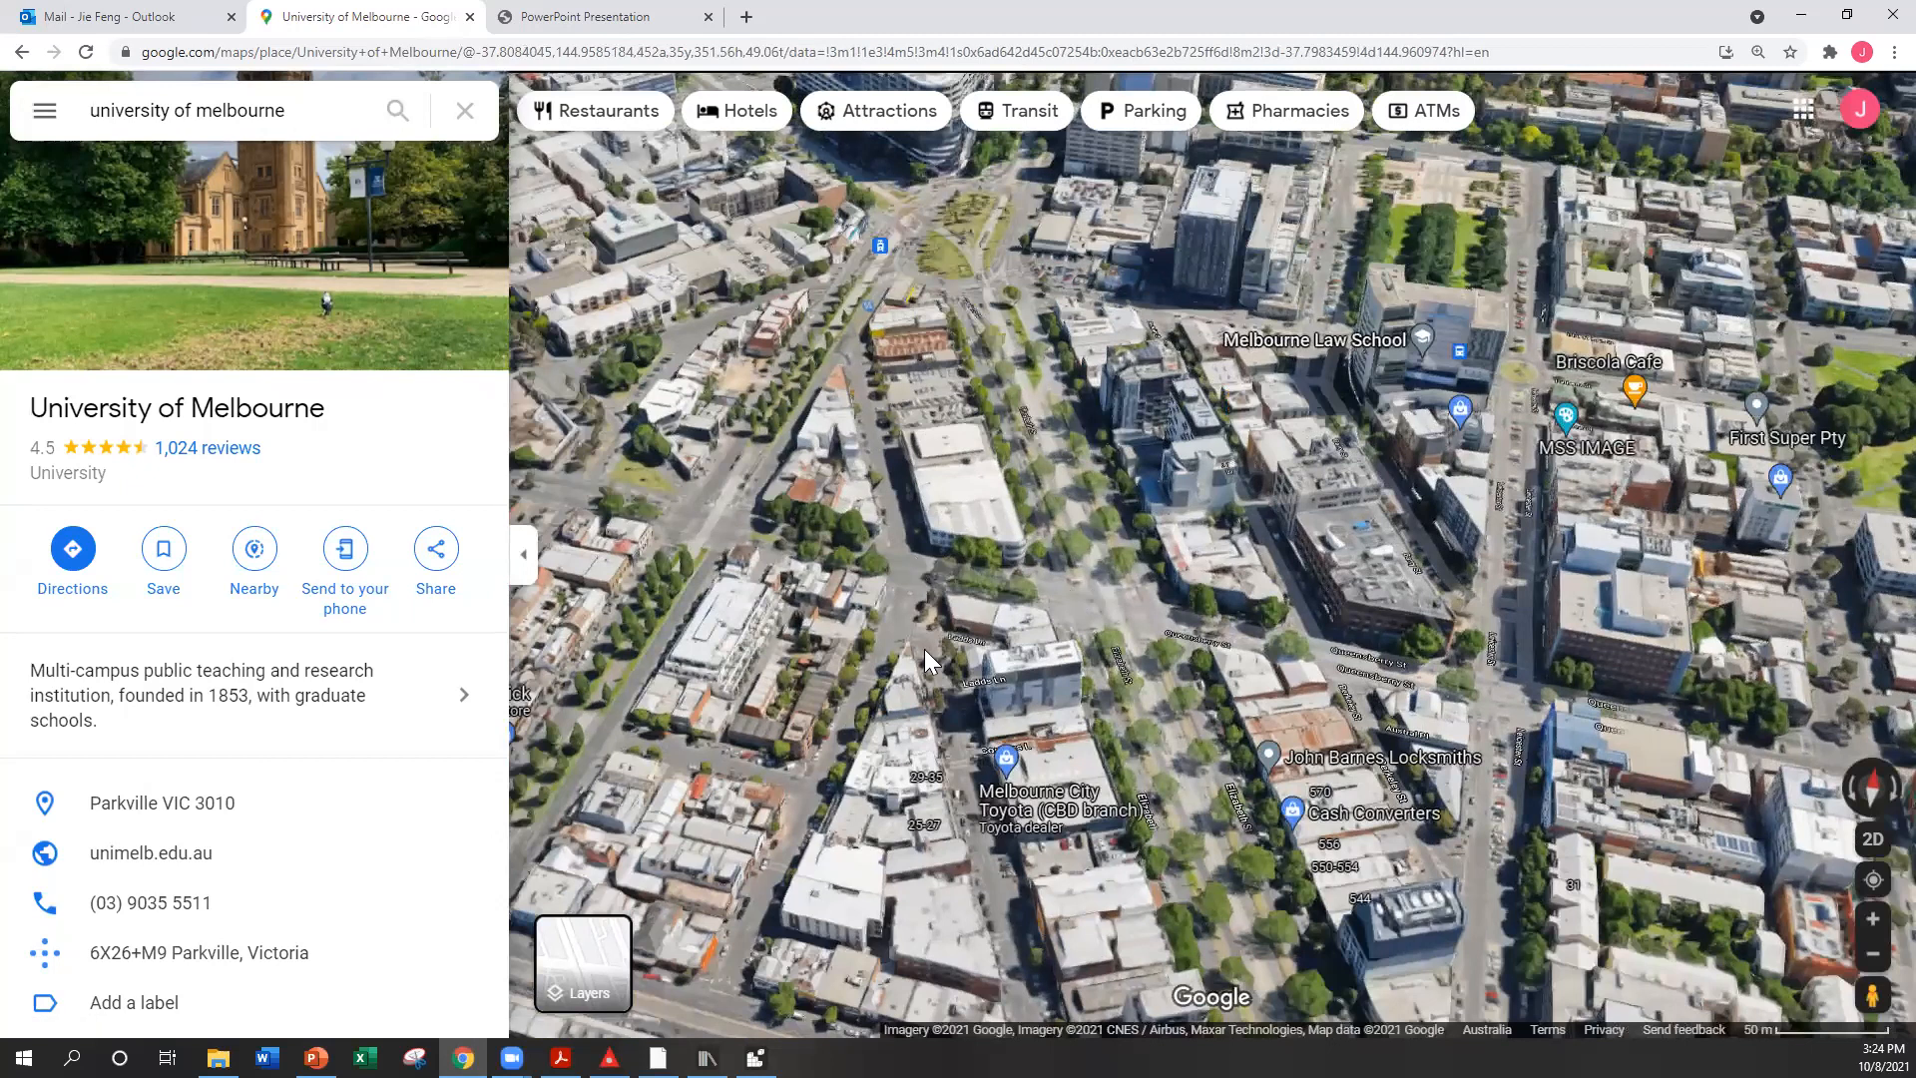
scroll(899, 507, down, 2)
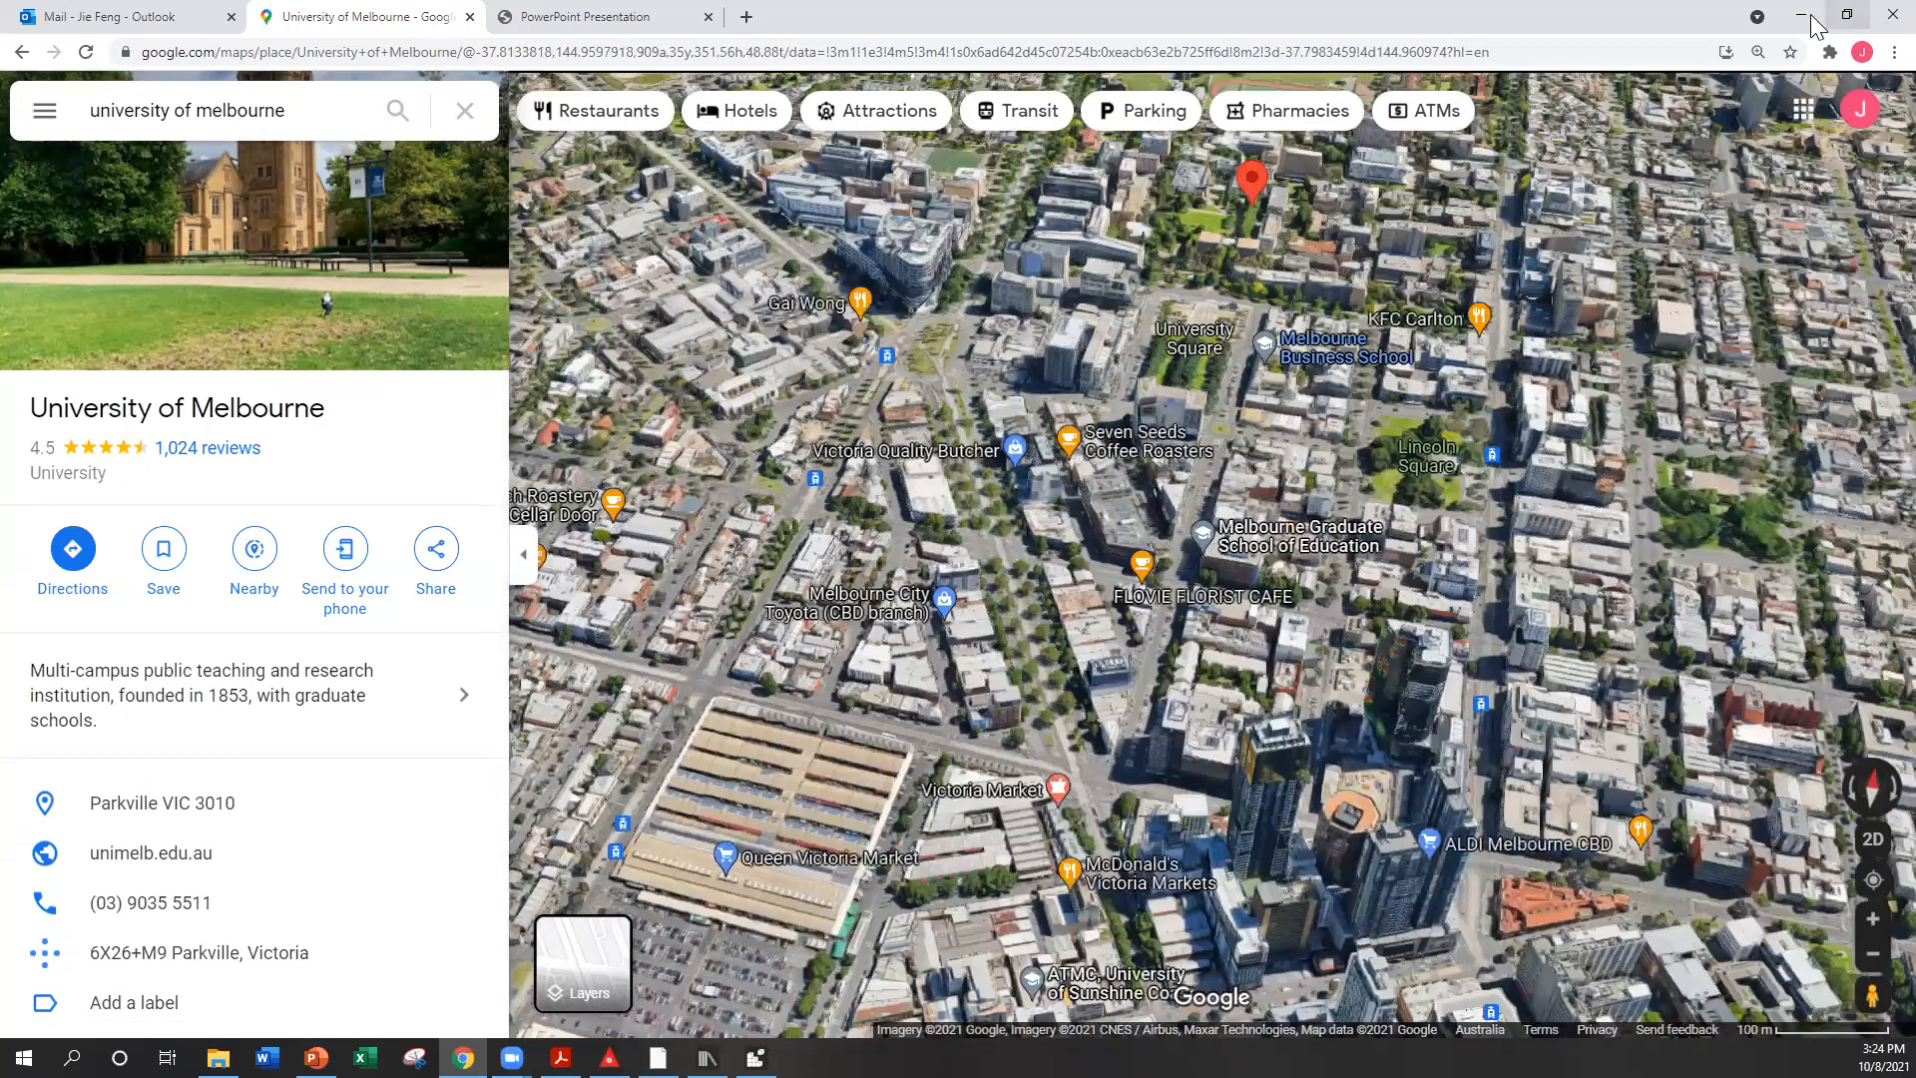
click(1809, 18)
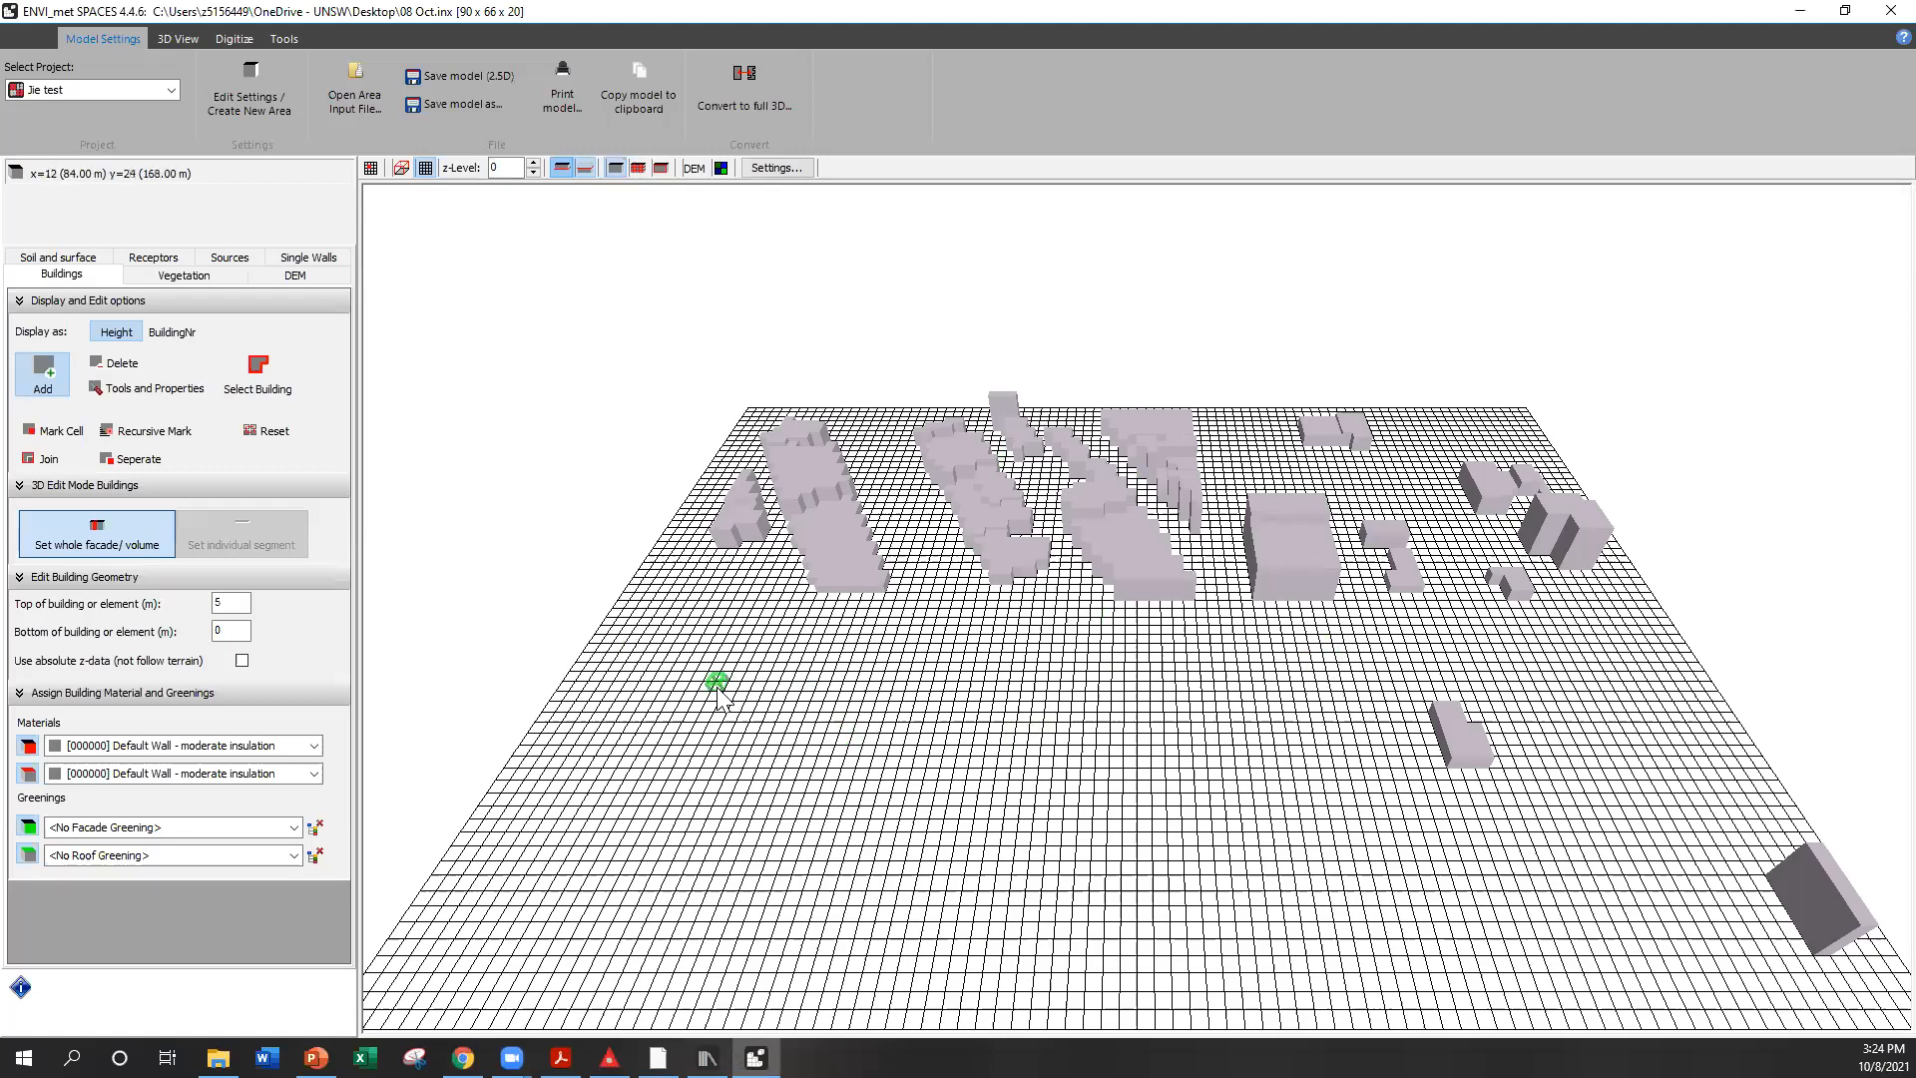
Apply the system soil profile [0100PL] Concrete Pavement Light to all grids of the model area
click(75, 260)
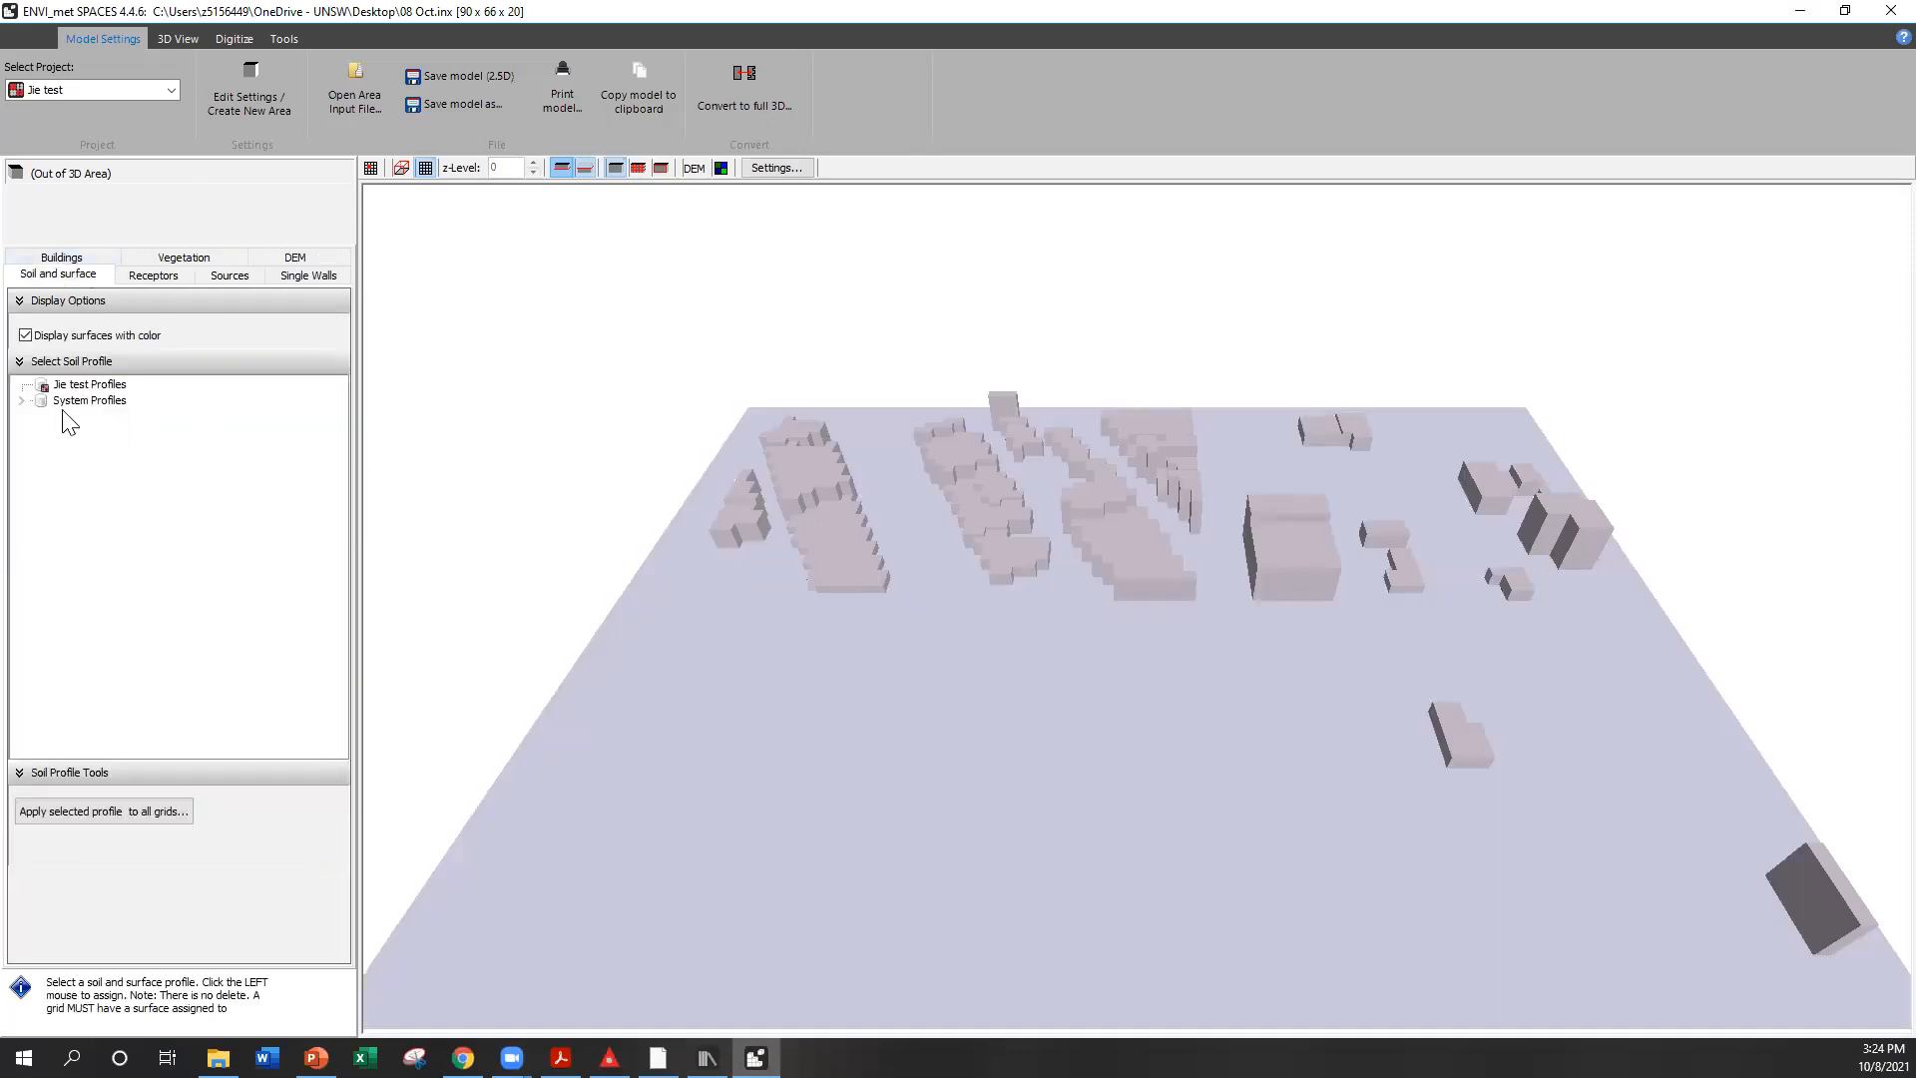
click(22, 401)
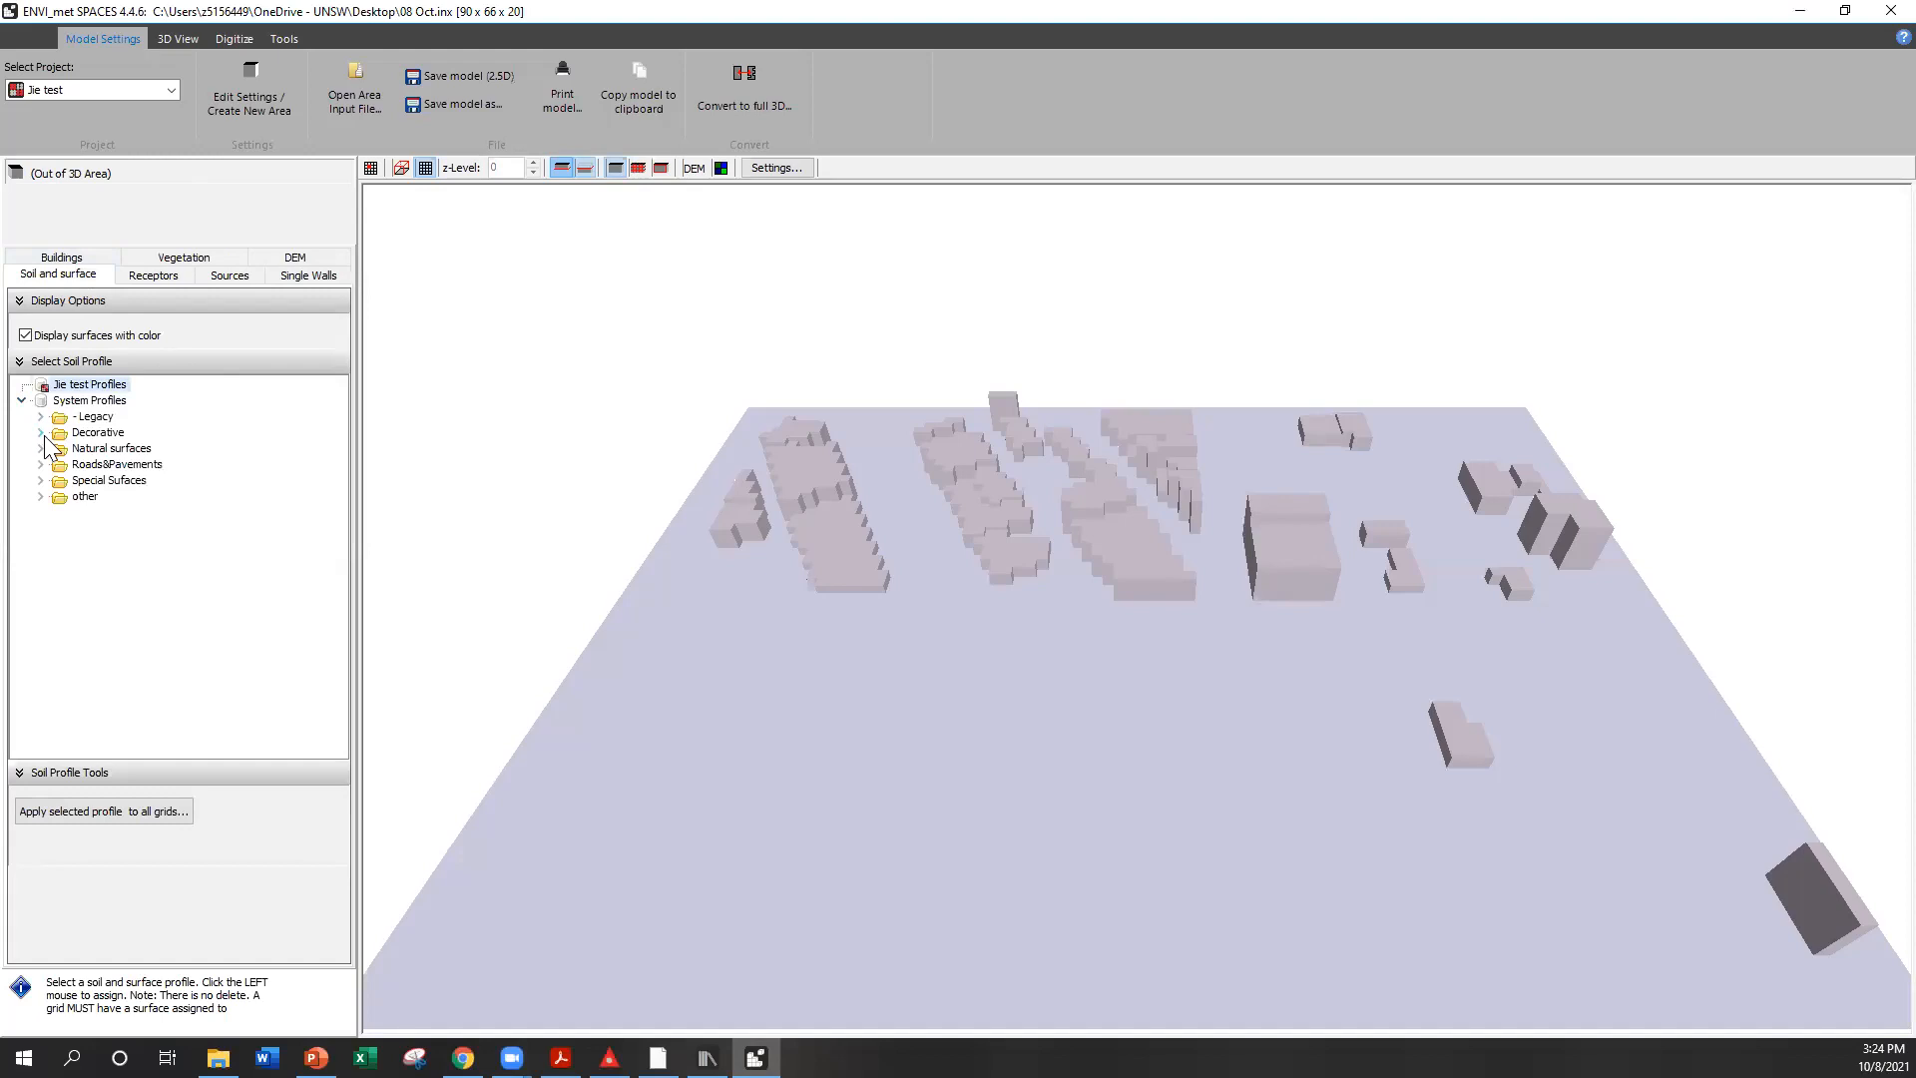
click(41, 433)
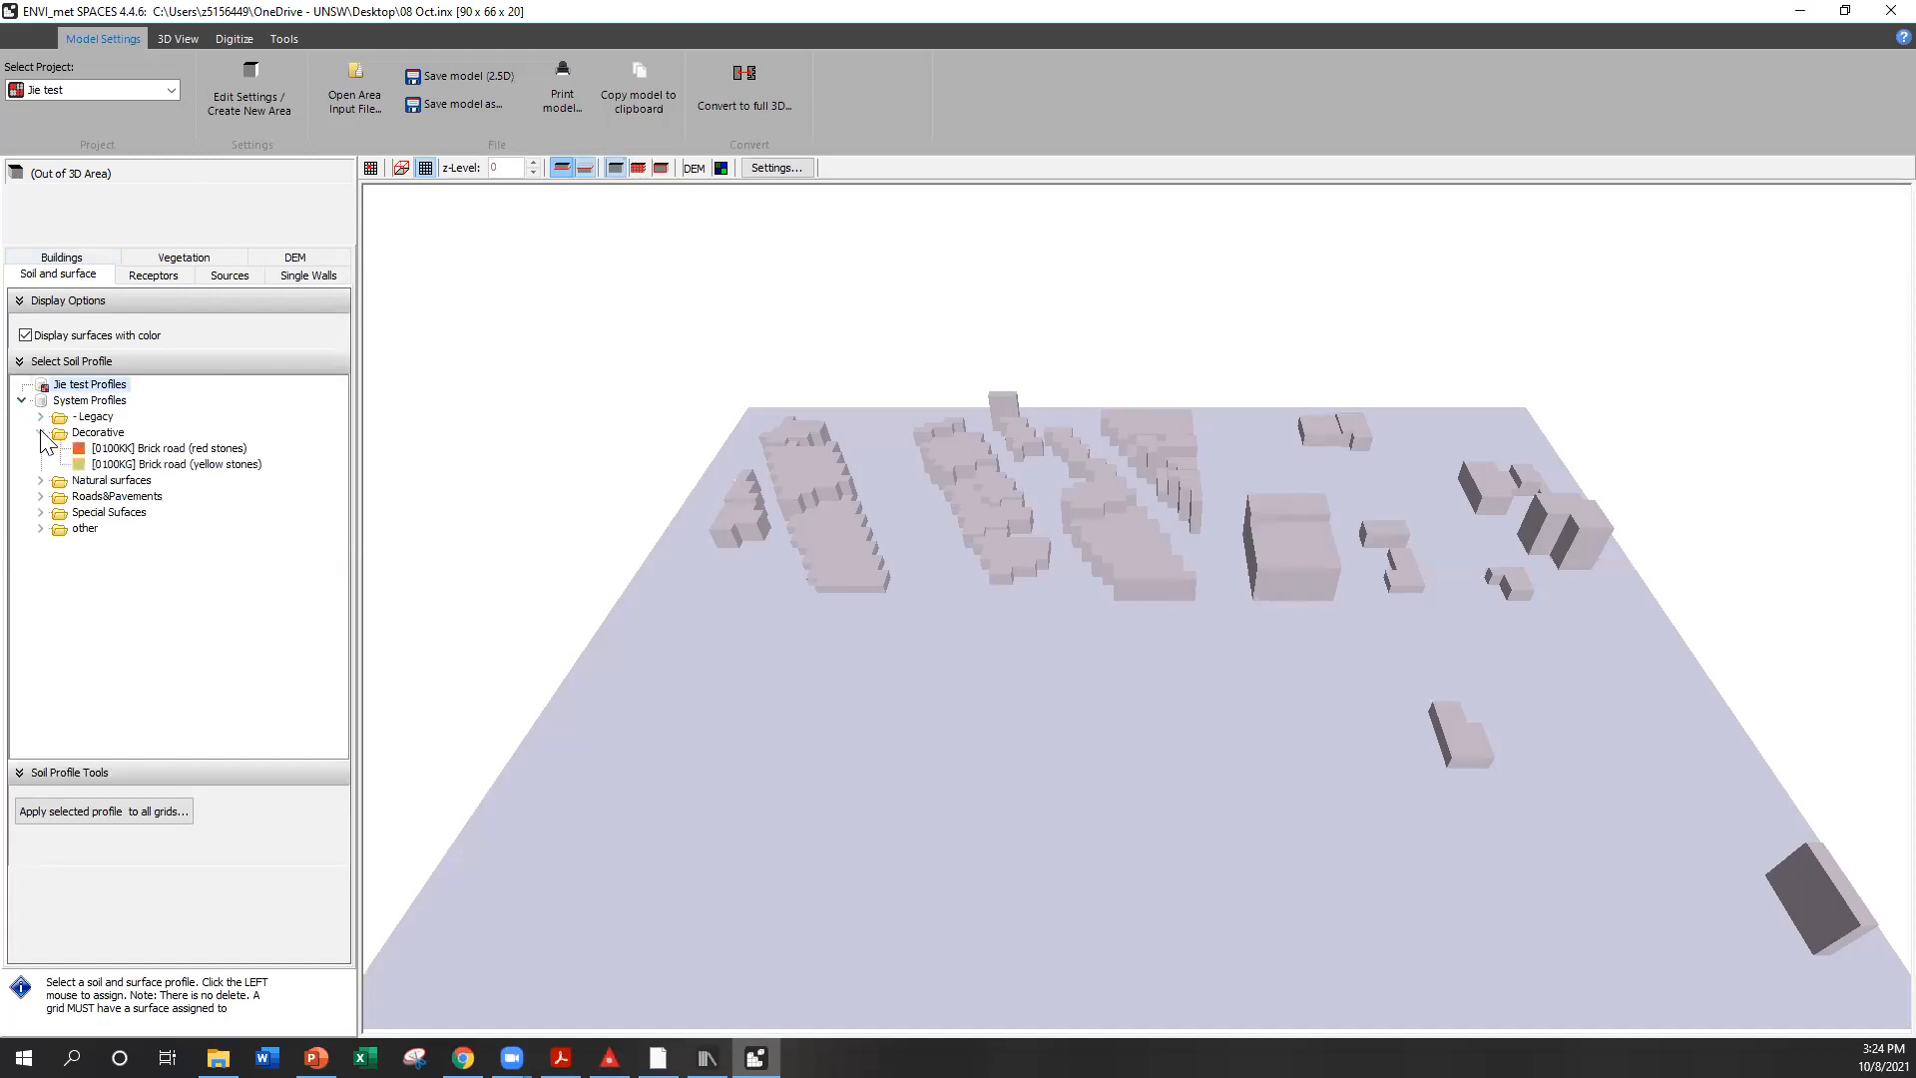
click(40, 481)
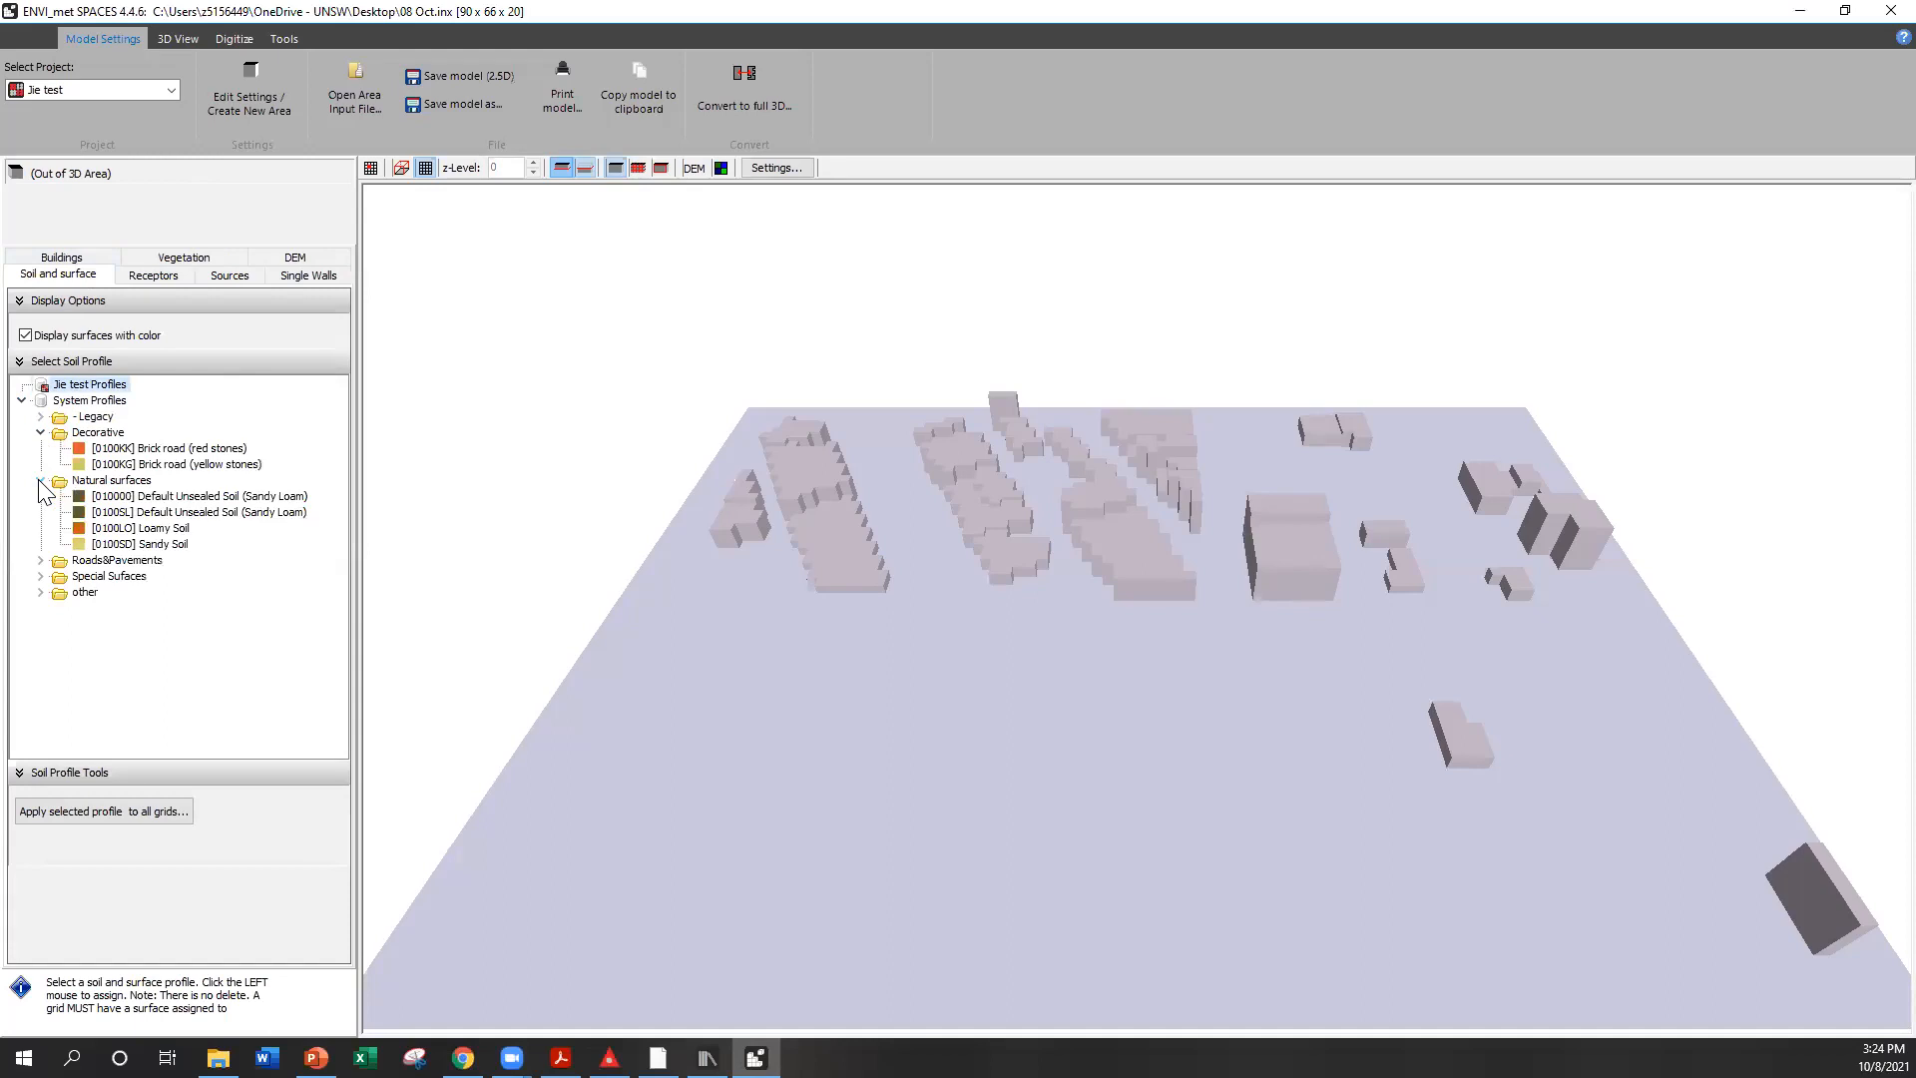
click(39, 560)
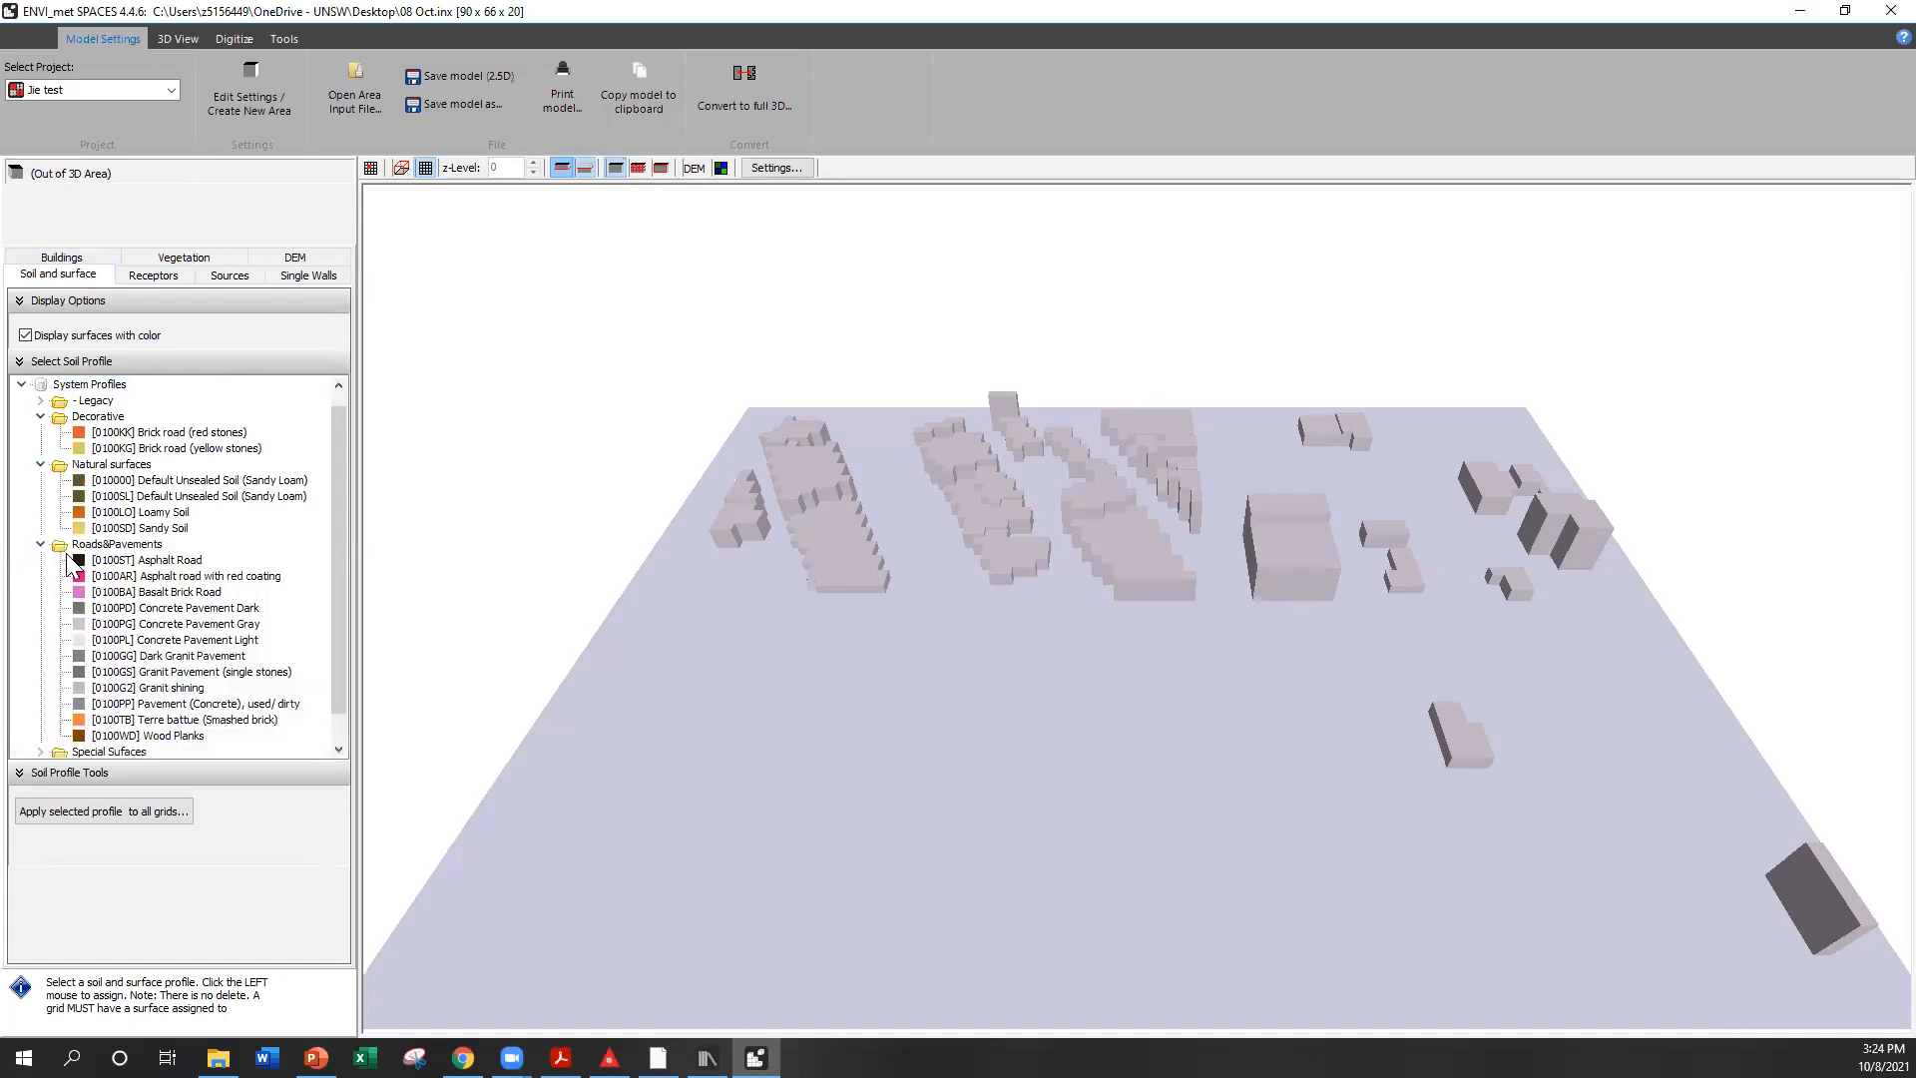
click(198, 641)
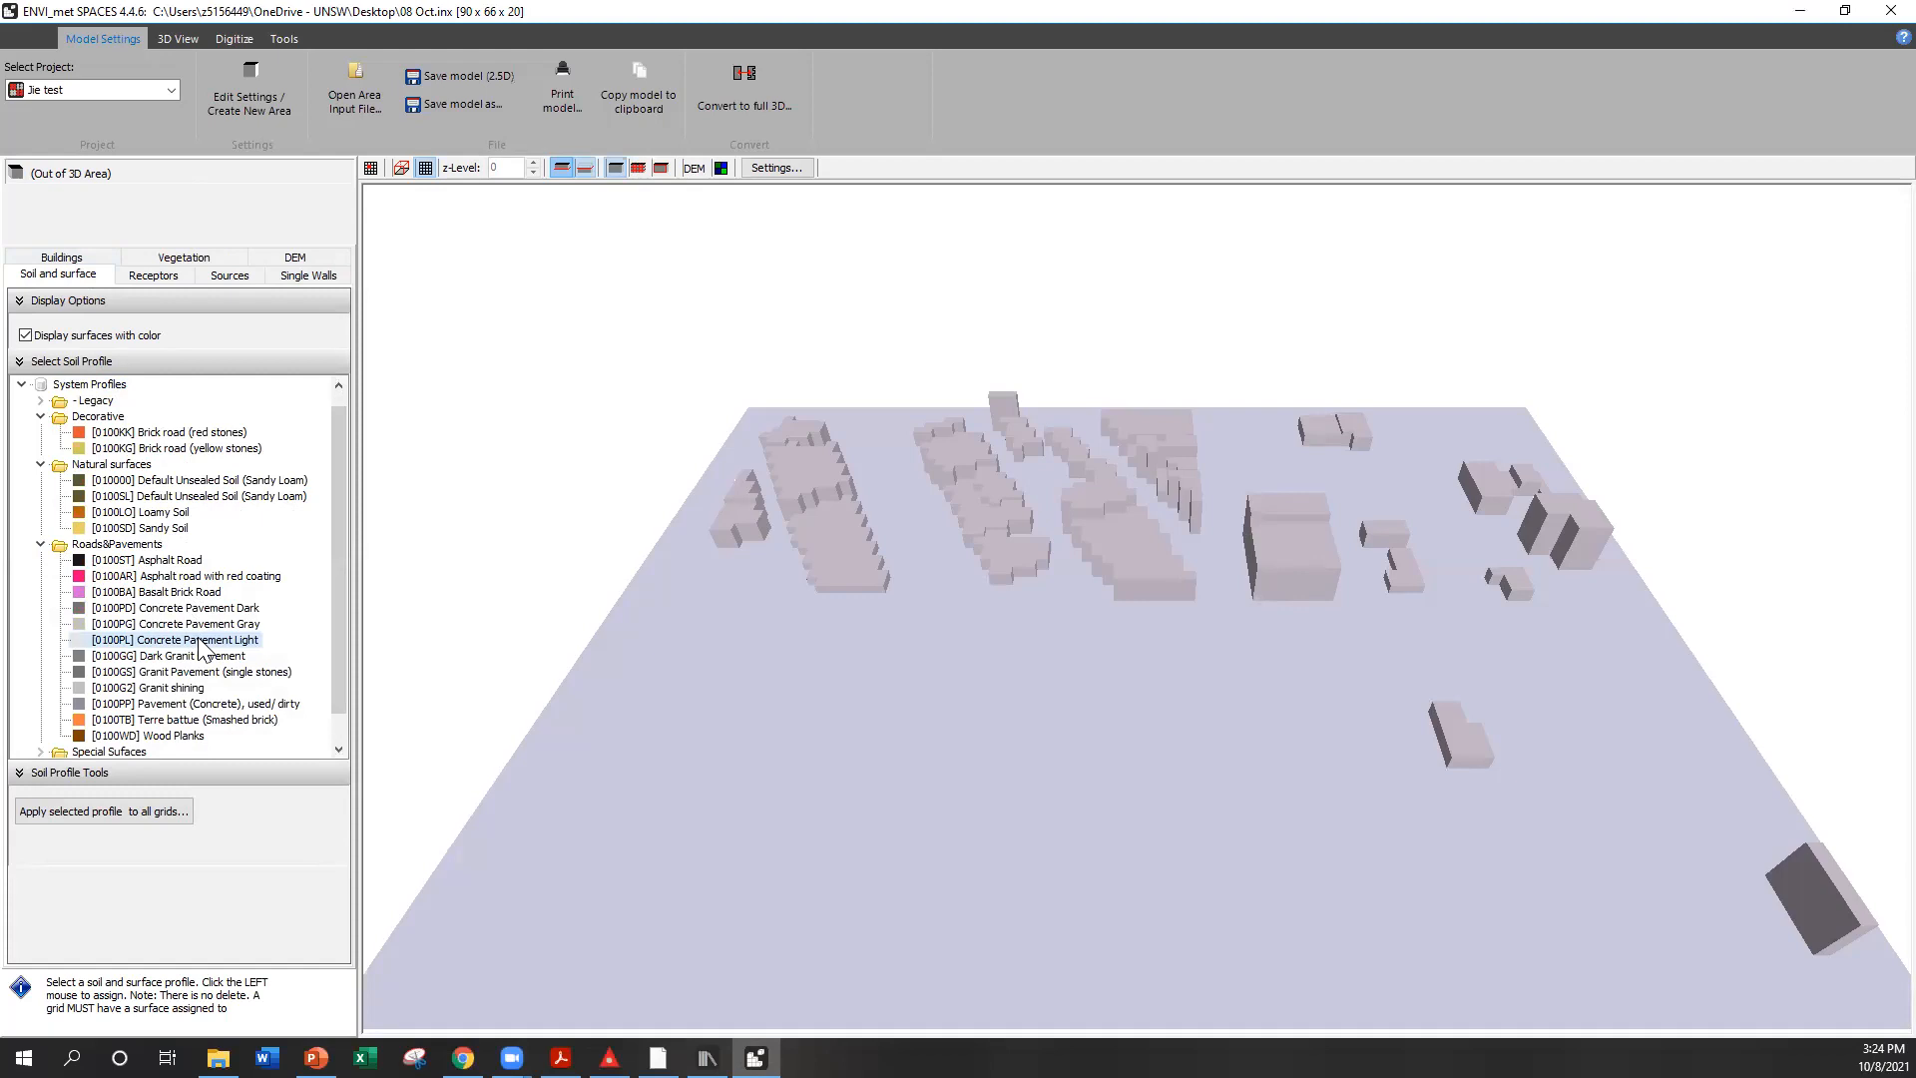
scroll(329, 599, down, 1)
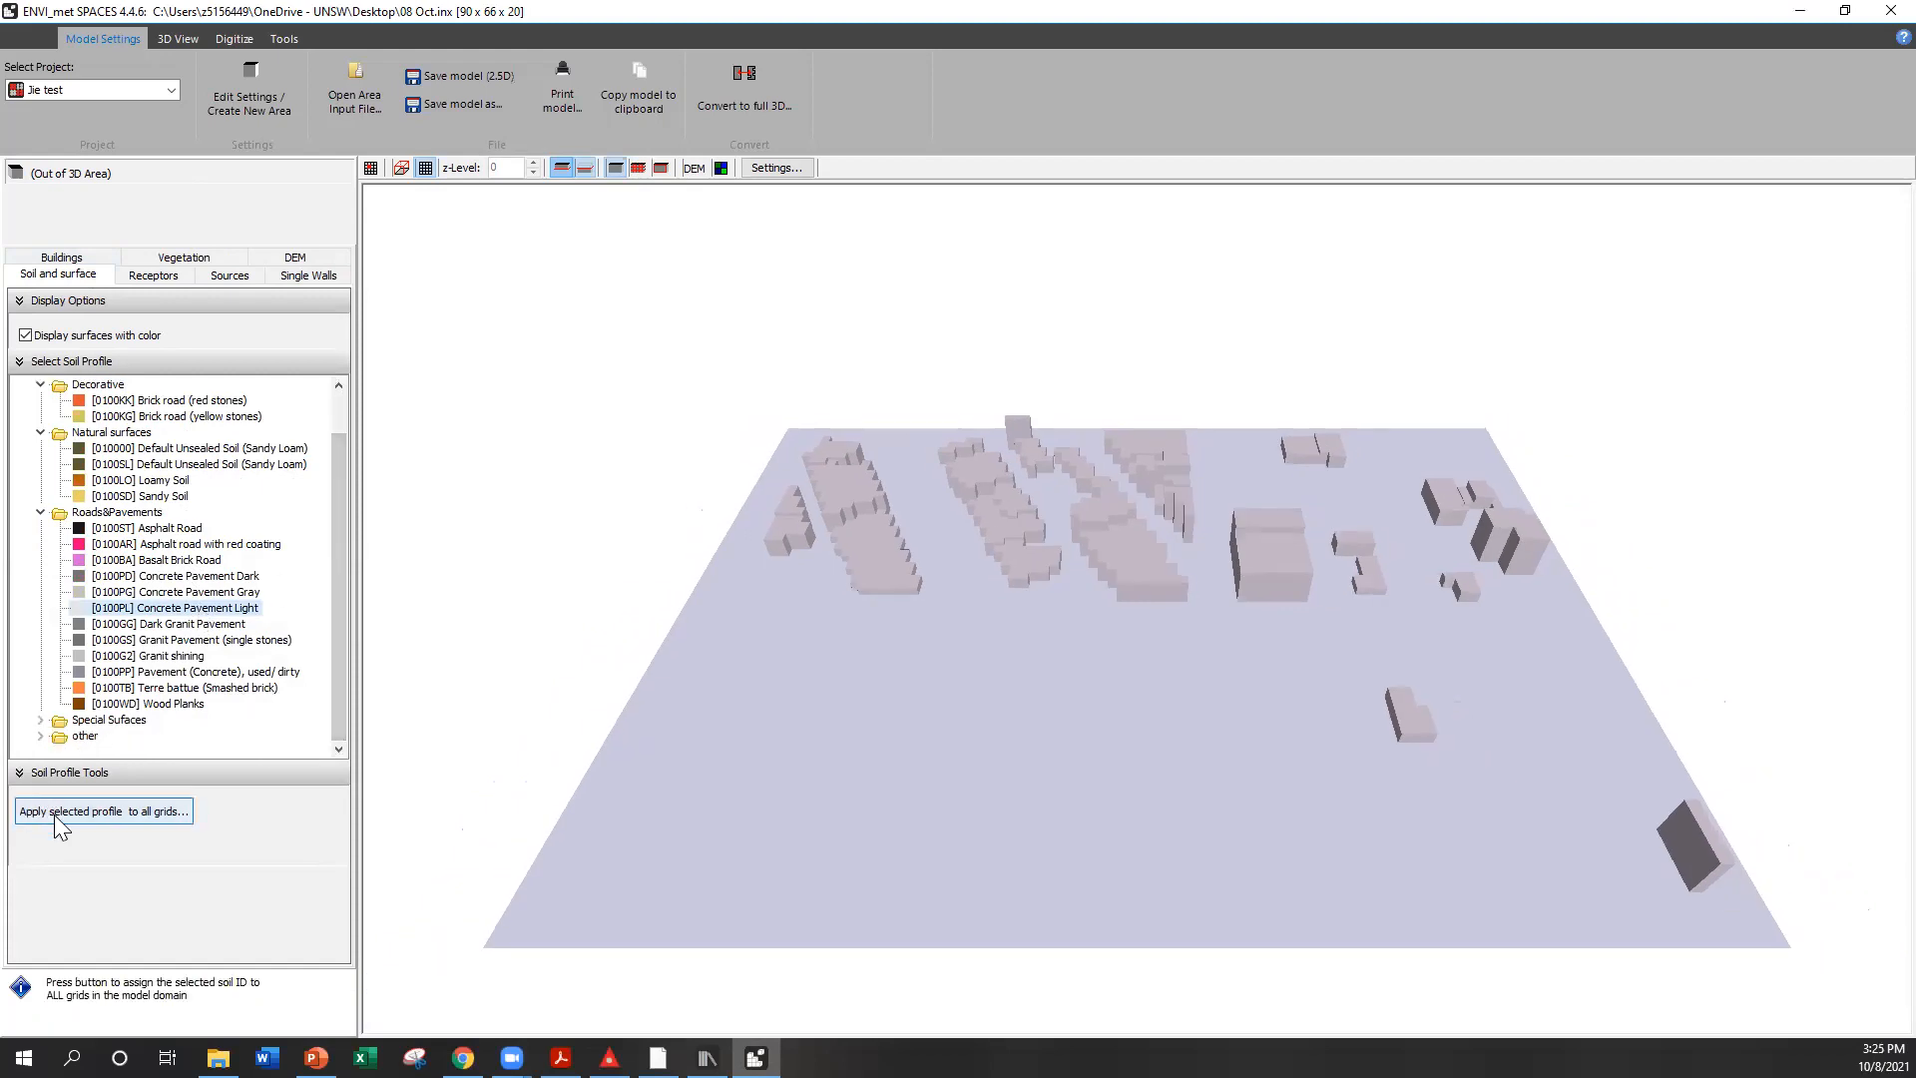
click(104, 811)
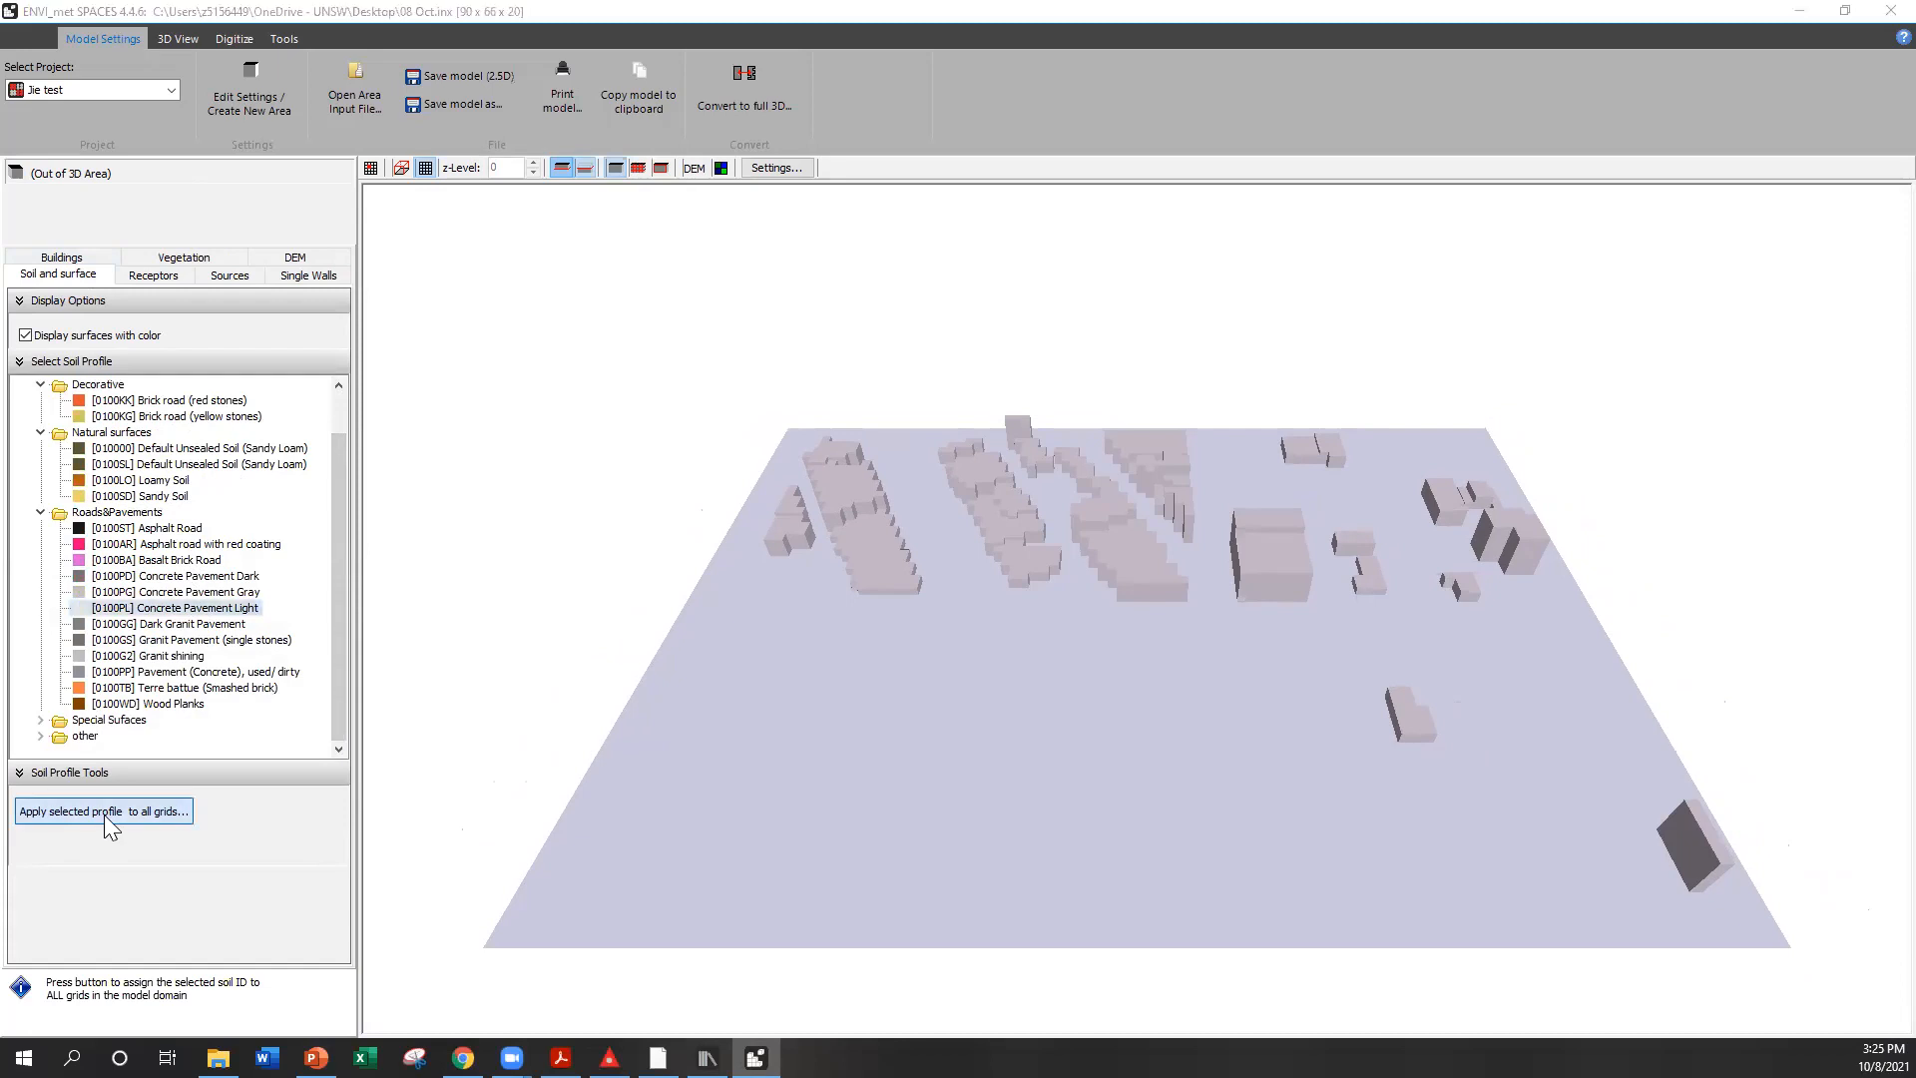
click(1040, 557)
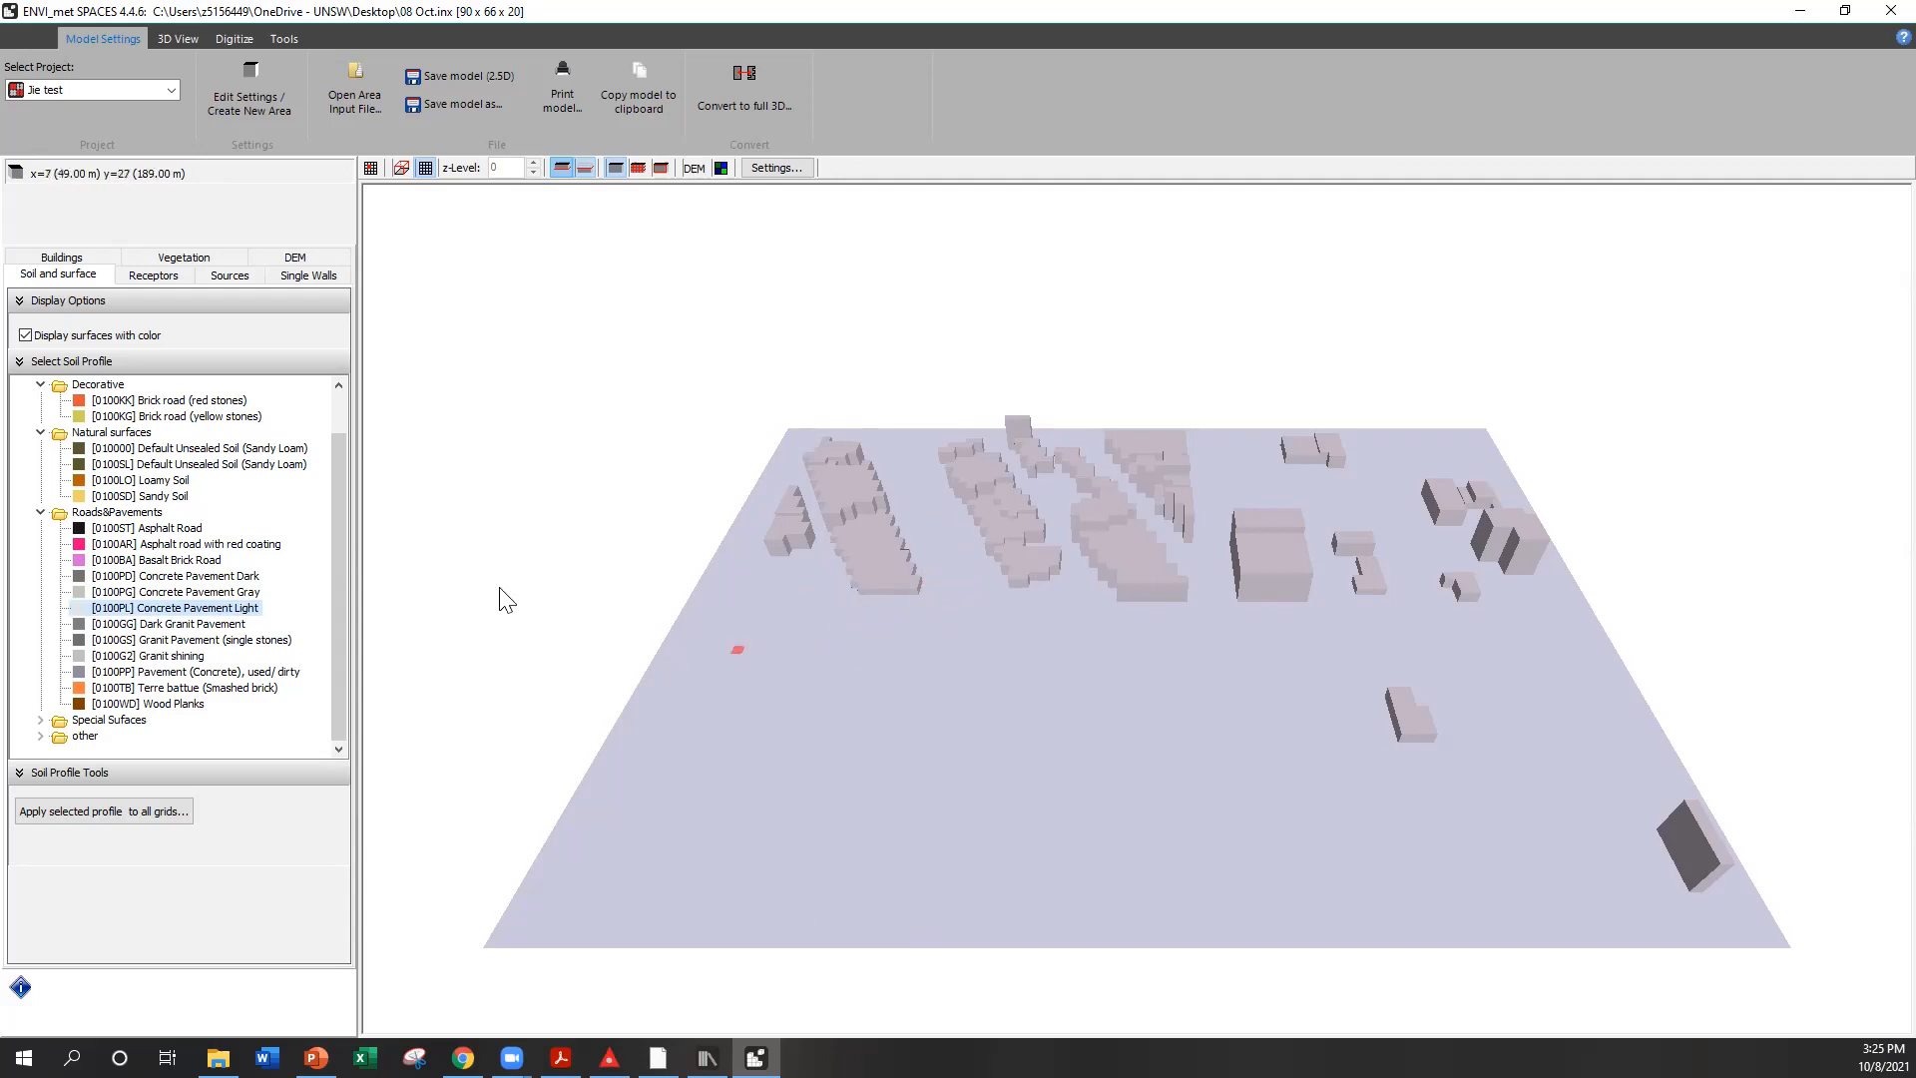
In the 2D grid view, place the simple plant [010000] Grass 25 cm aver. dense on the cells beside the northwestern building, around x=15, y=55
click(171, 262)
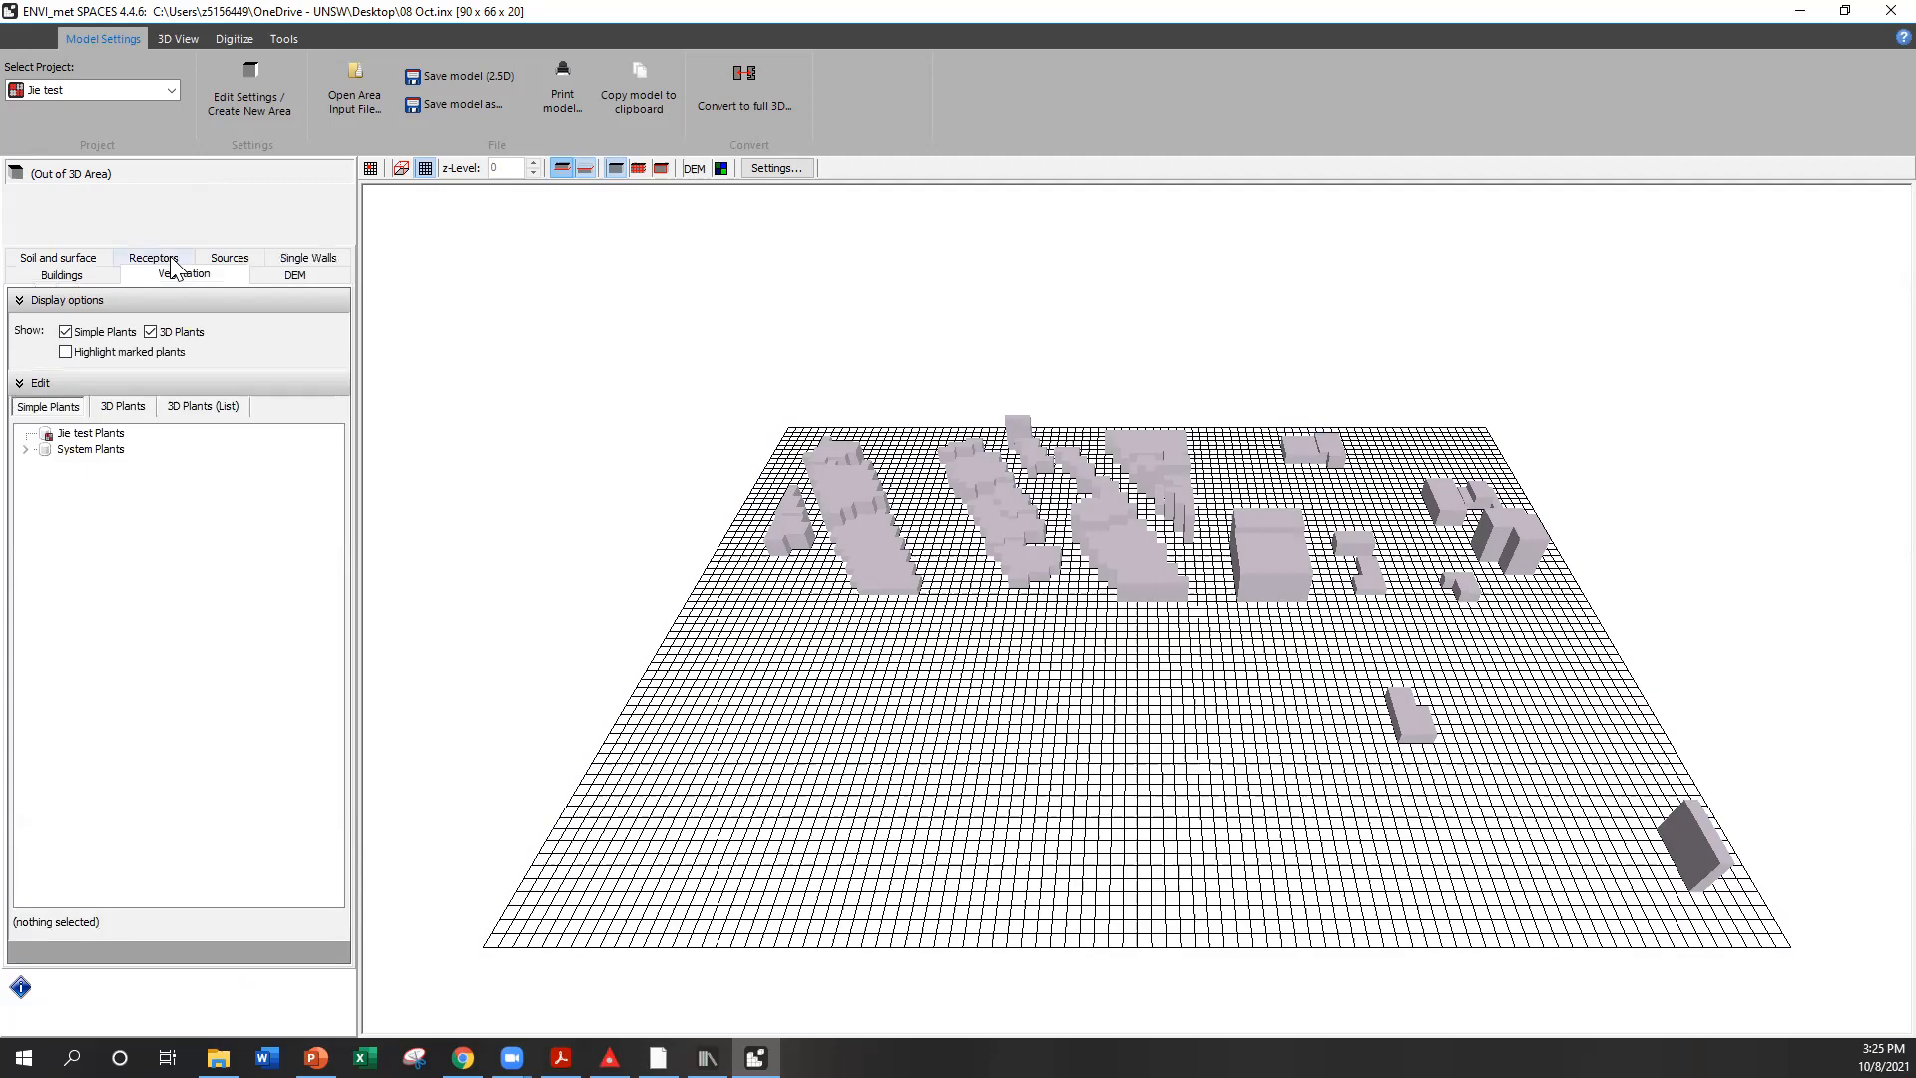
click(371, 168)
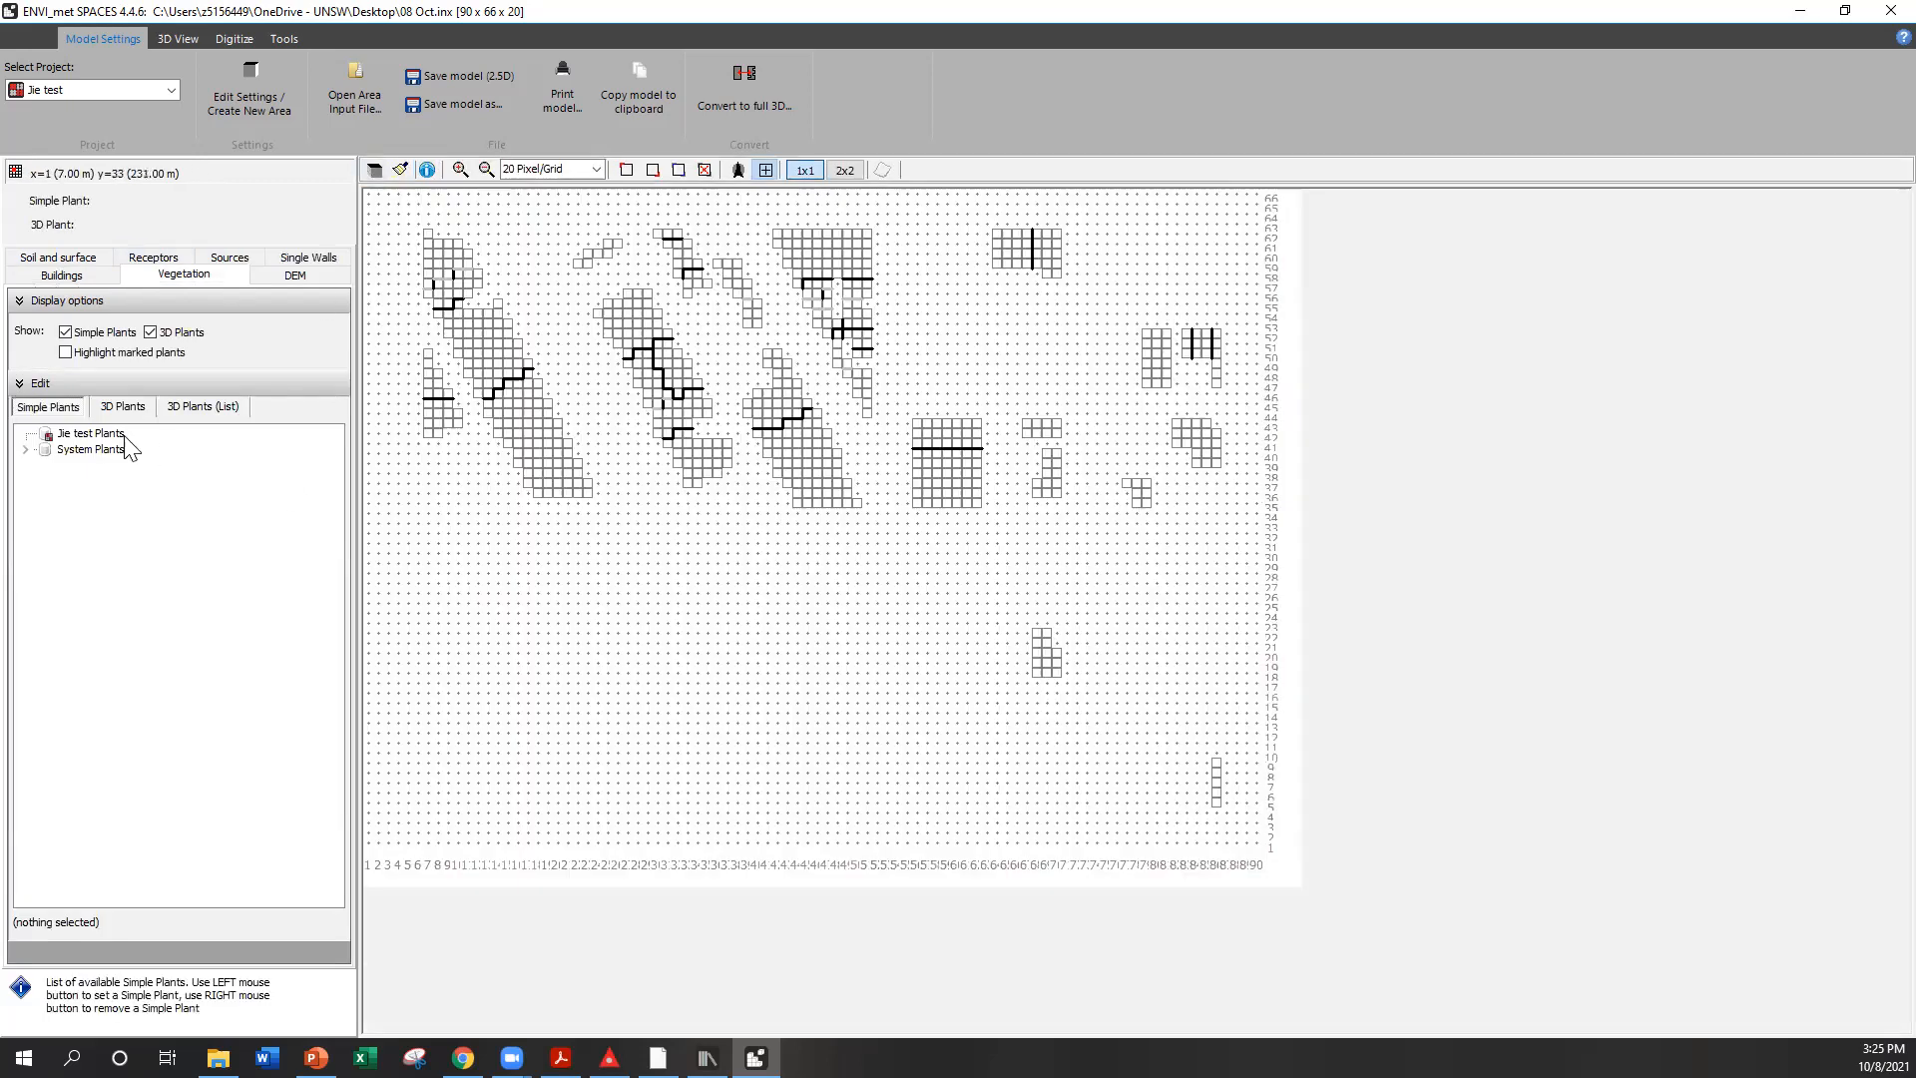
click(460, 170)
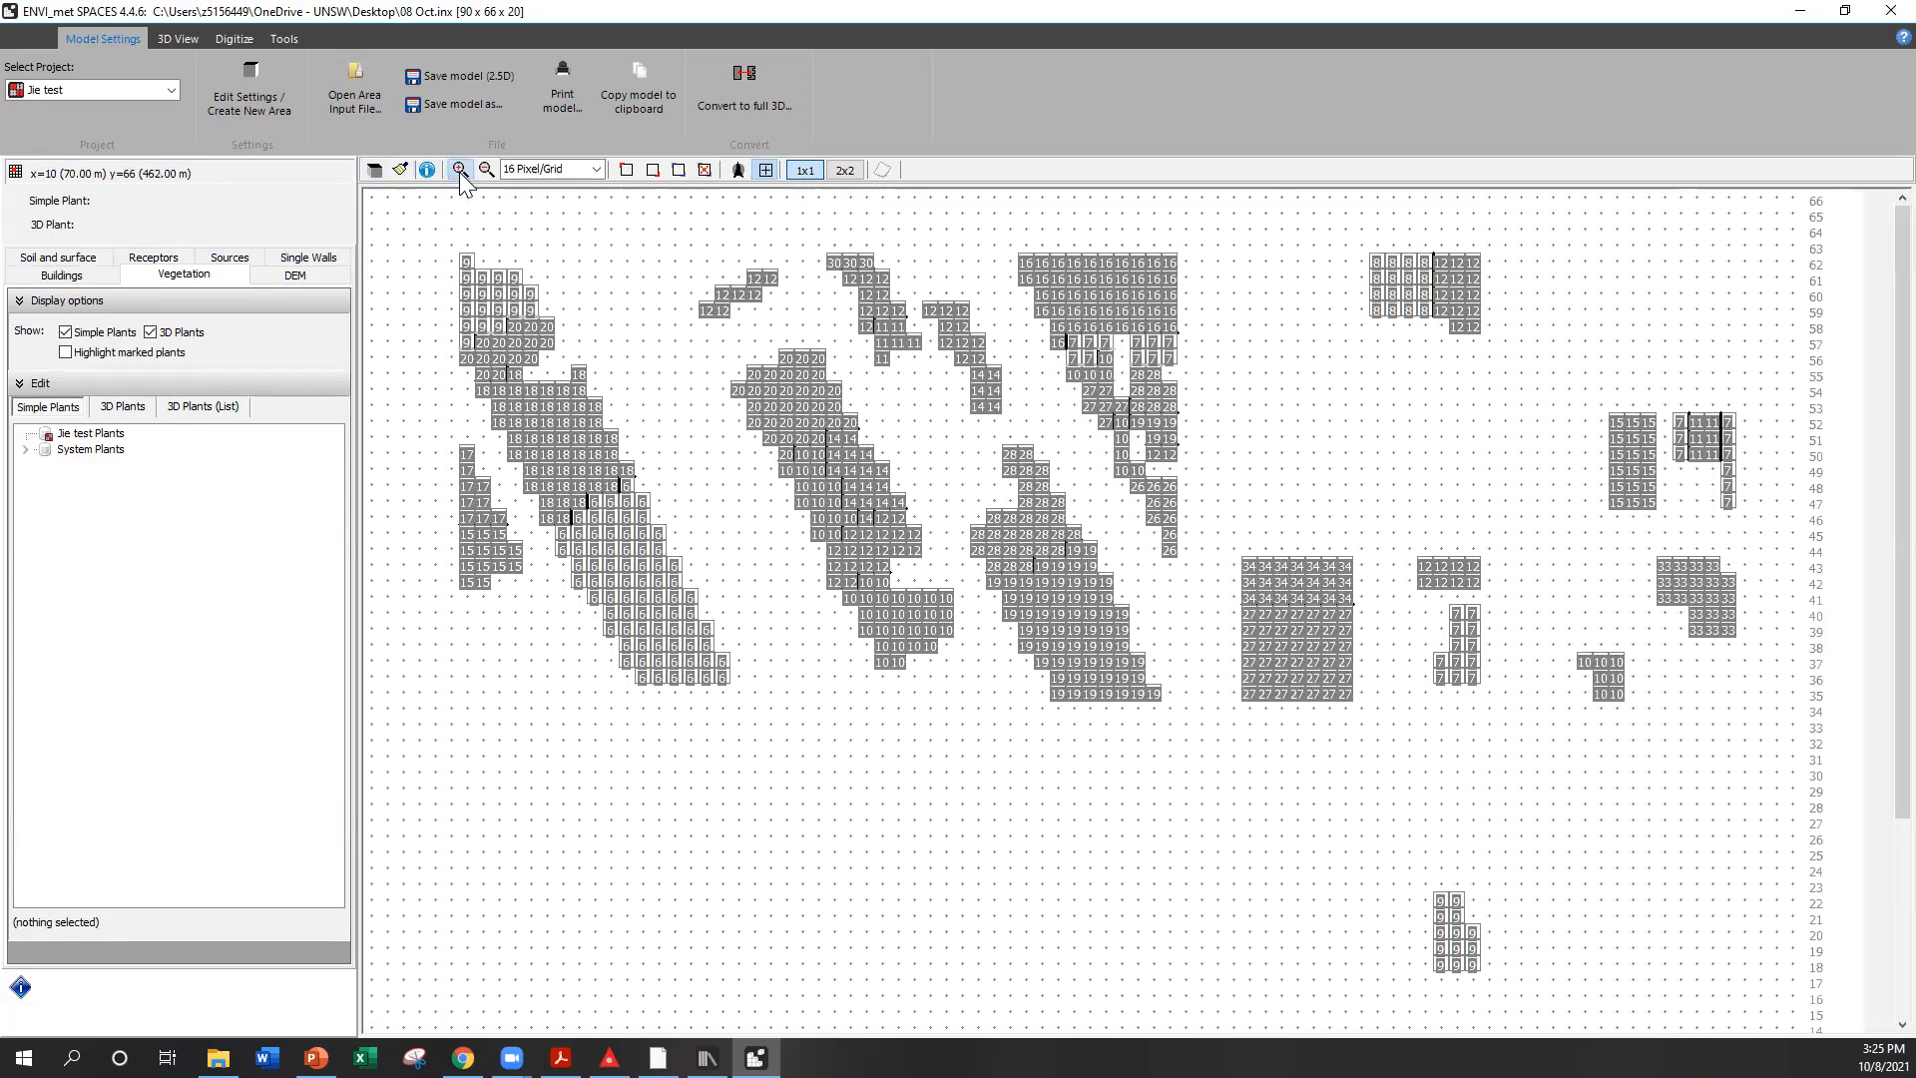
click(459, 170)
click(459, 169)
click(459, 170)
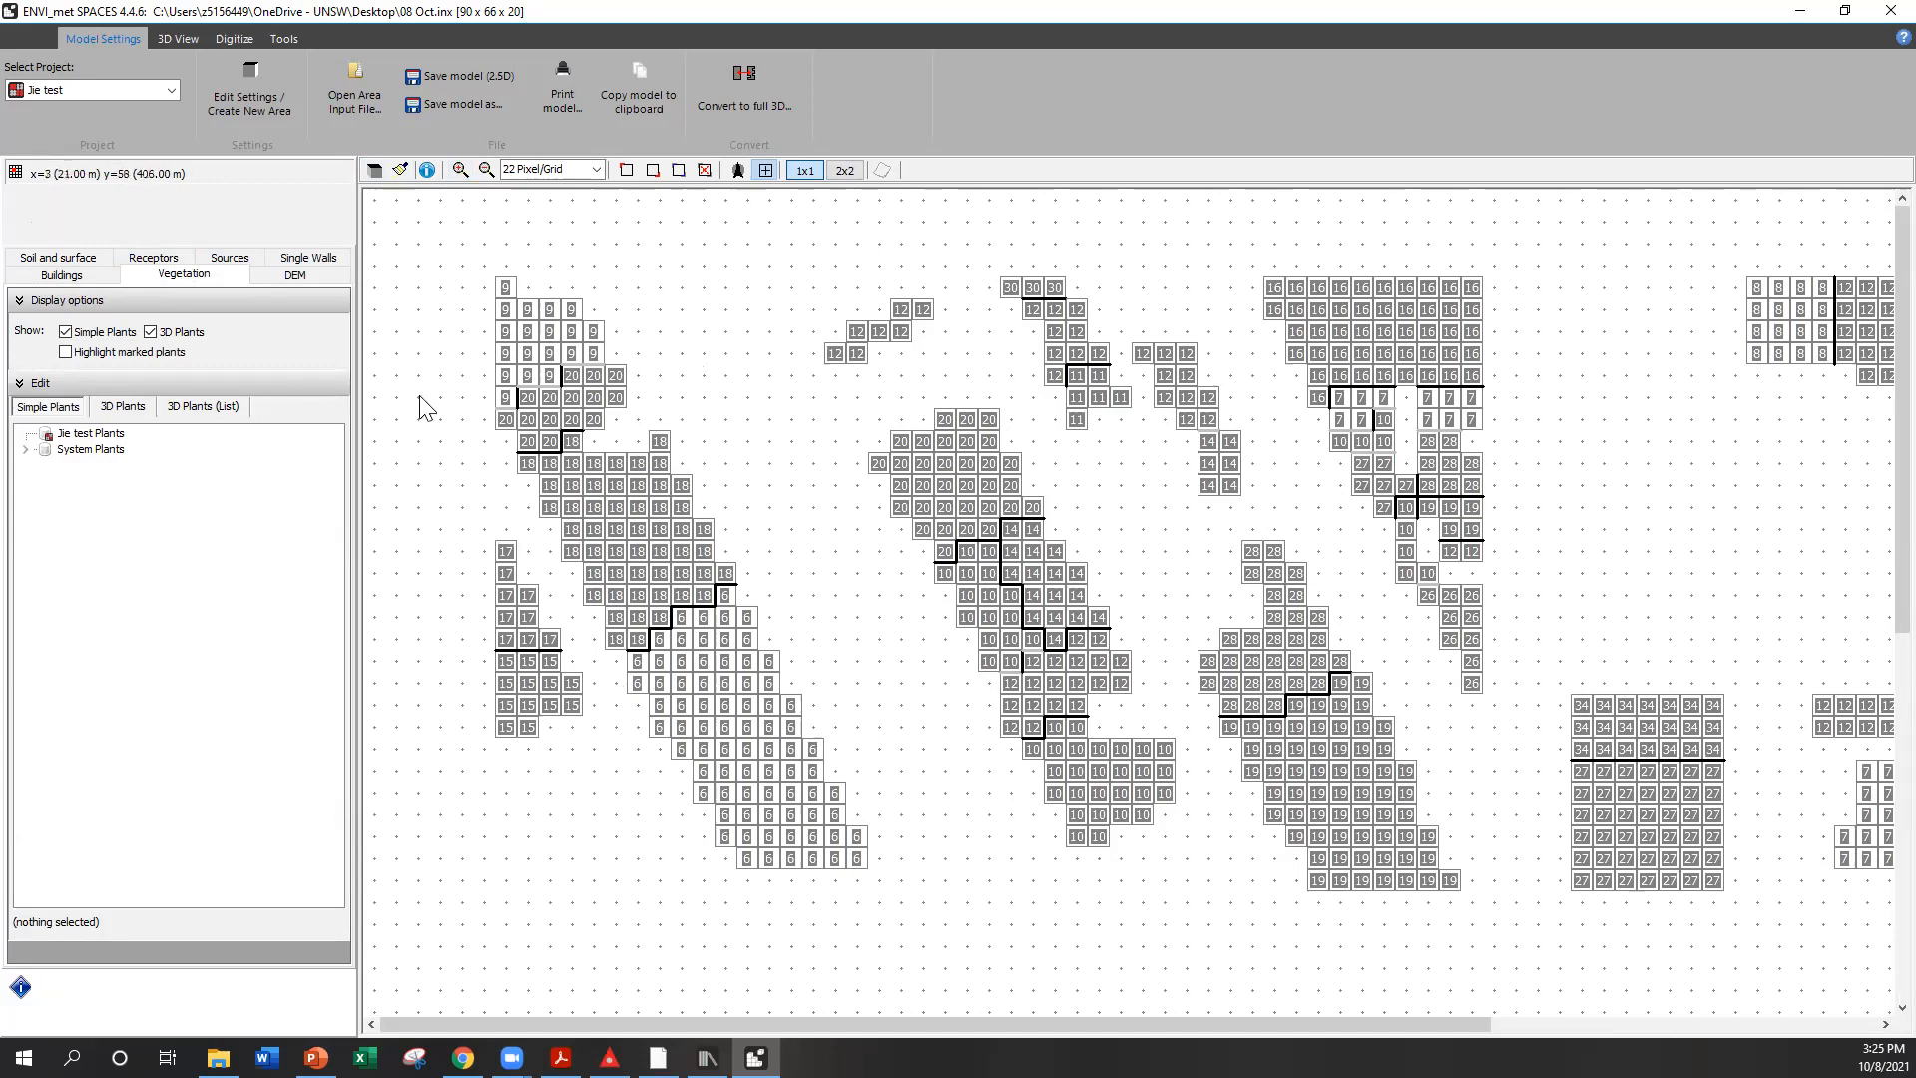
click(25, 449)
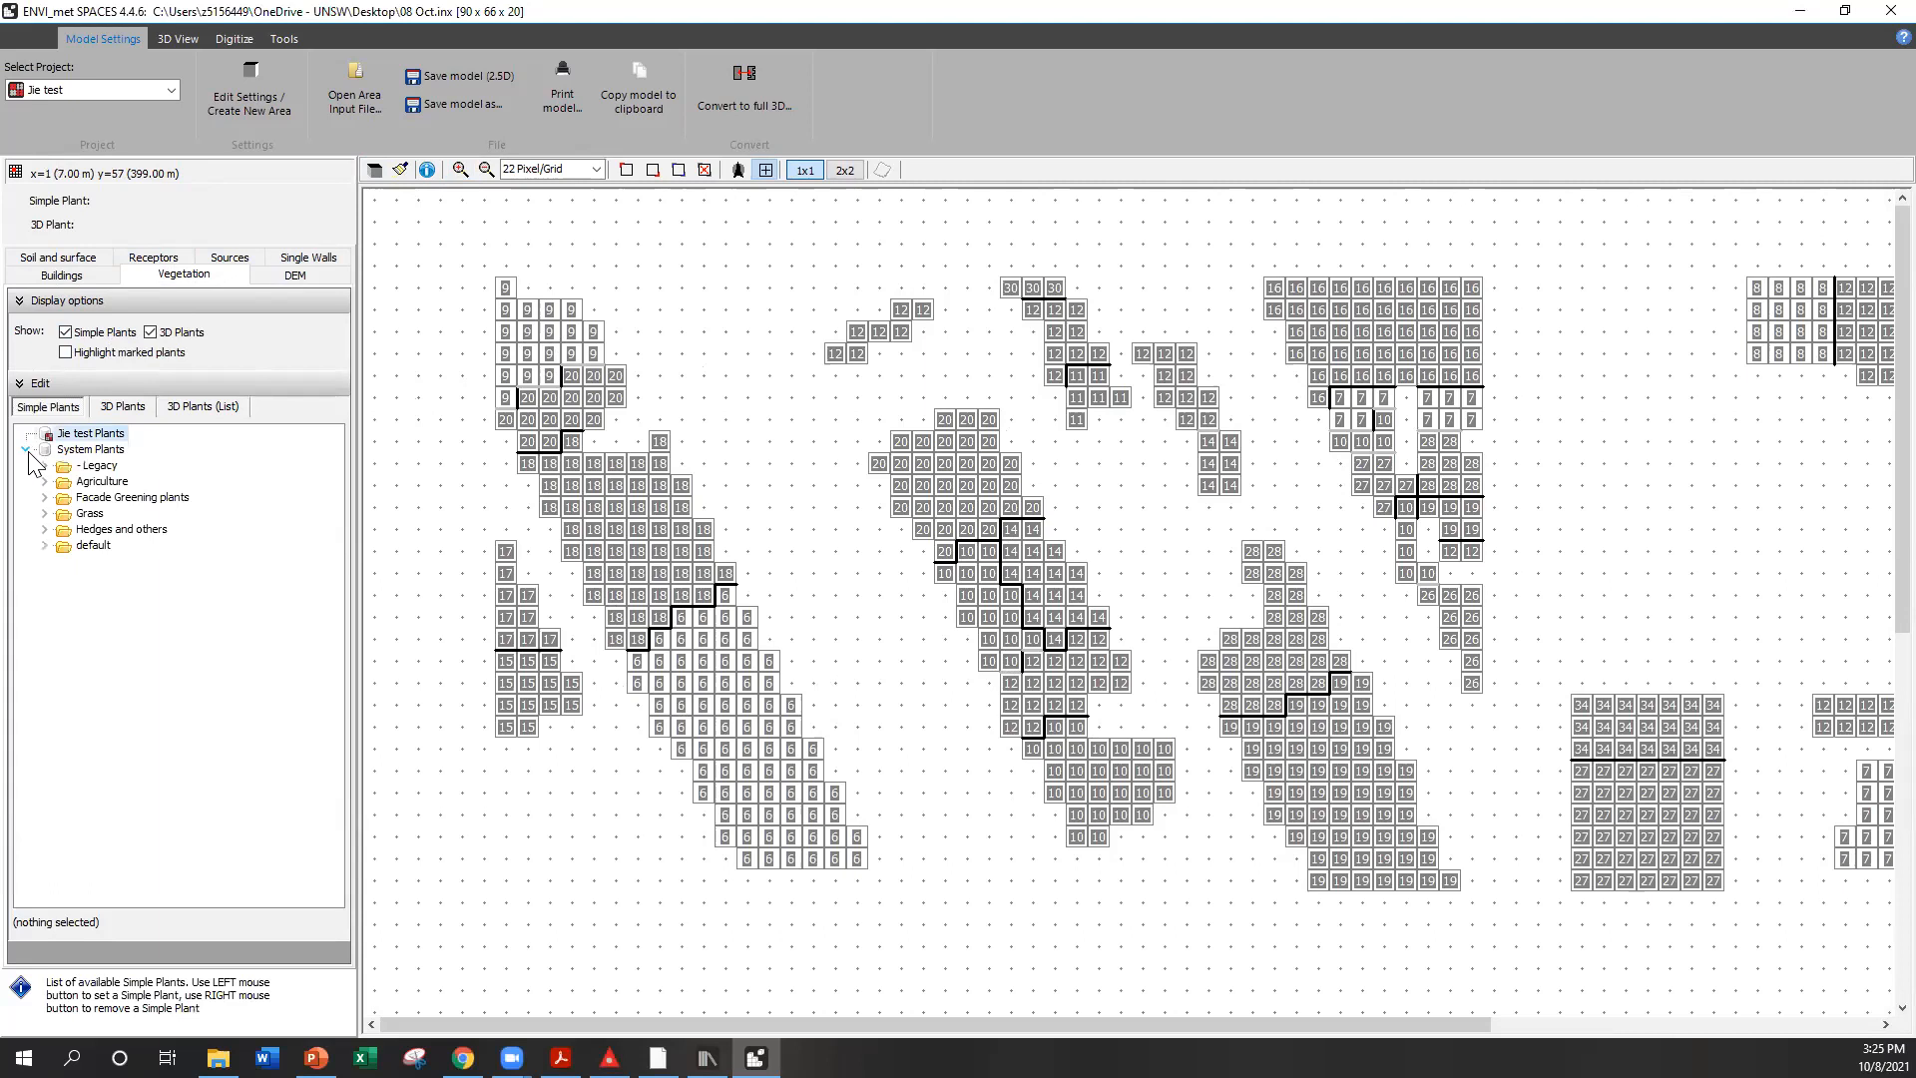
click(53, 517)
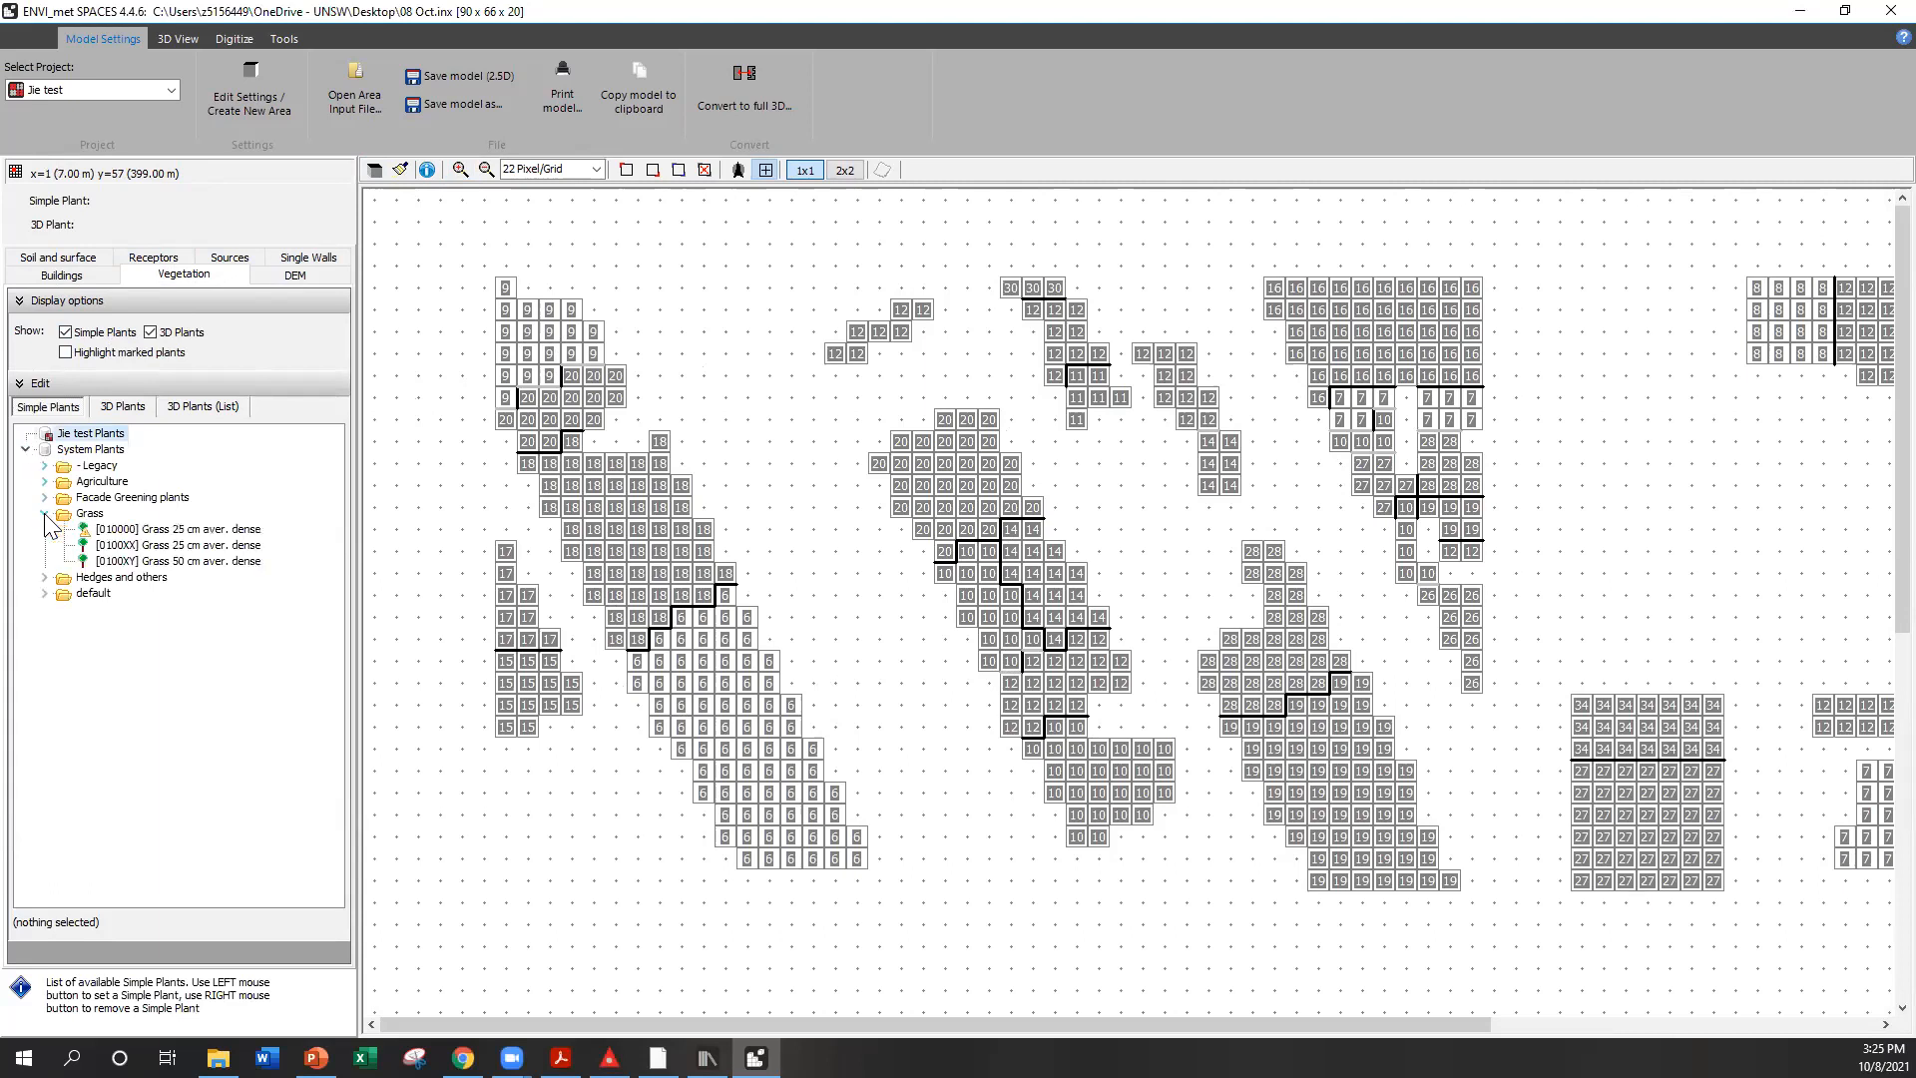
click(200, 530)
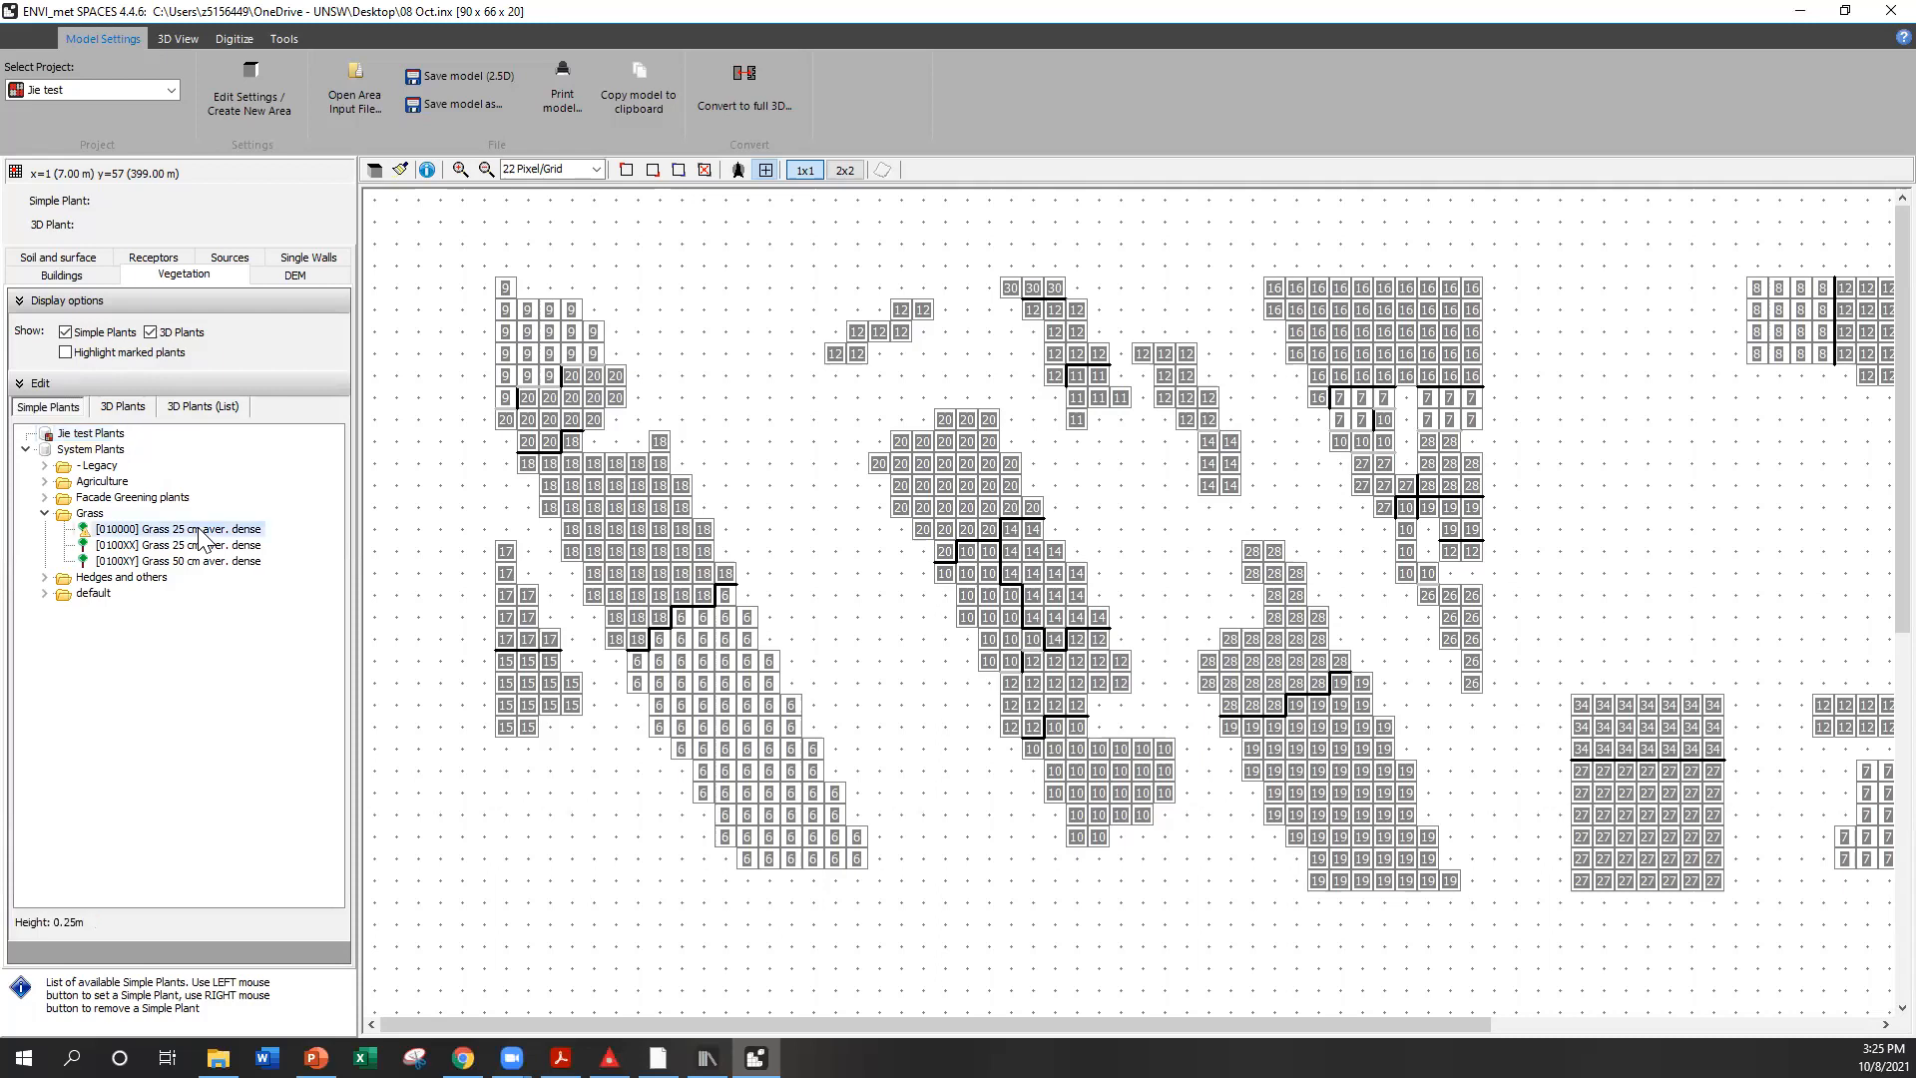
click(615, 421)
mouse_move(612, 439)
mouse_down()
mouse_move(595, 437)
mouse_move(629, 435)
mouse_move(639, 371)
mouse_move(651, 417)
mouse_move(681, 403)
mouse_up()
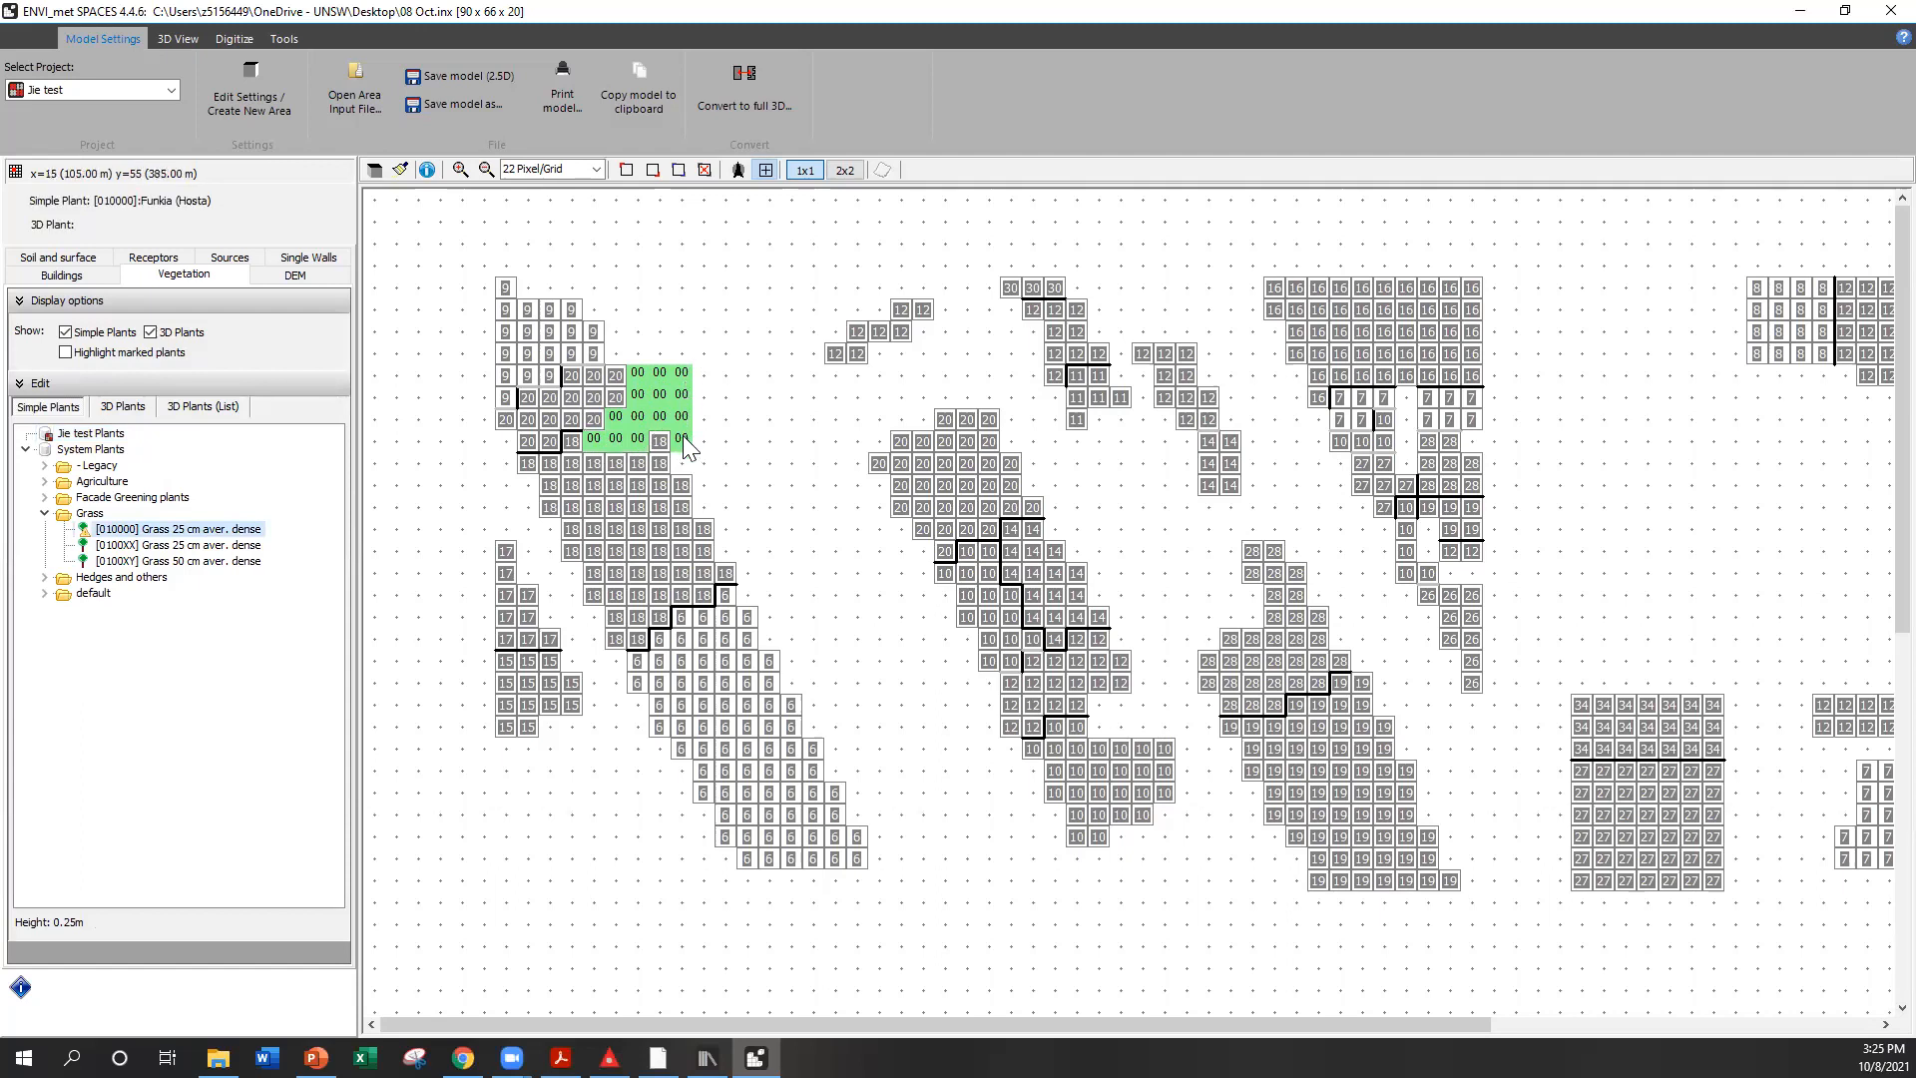
click(662, 439)
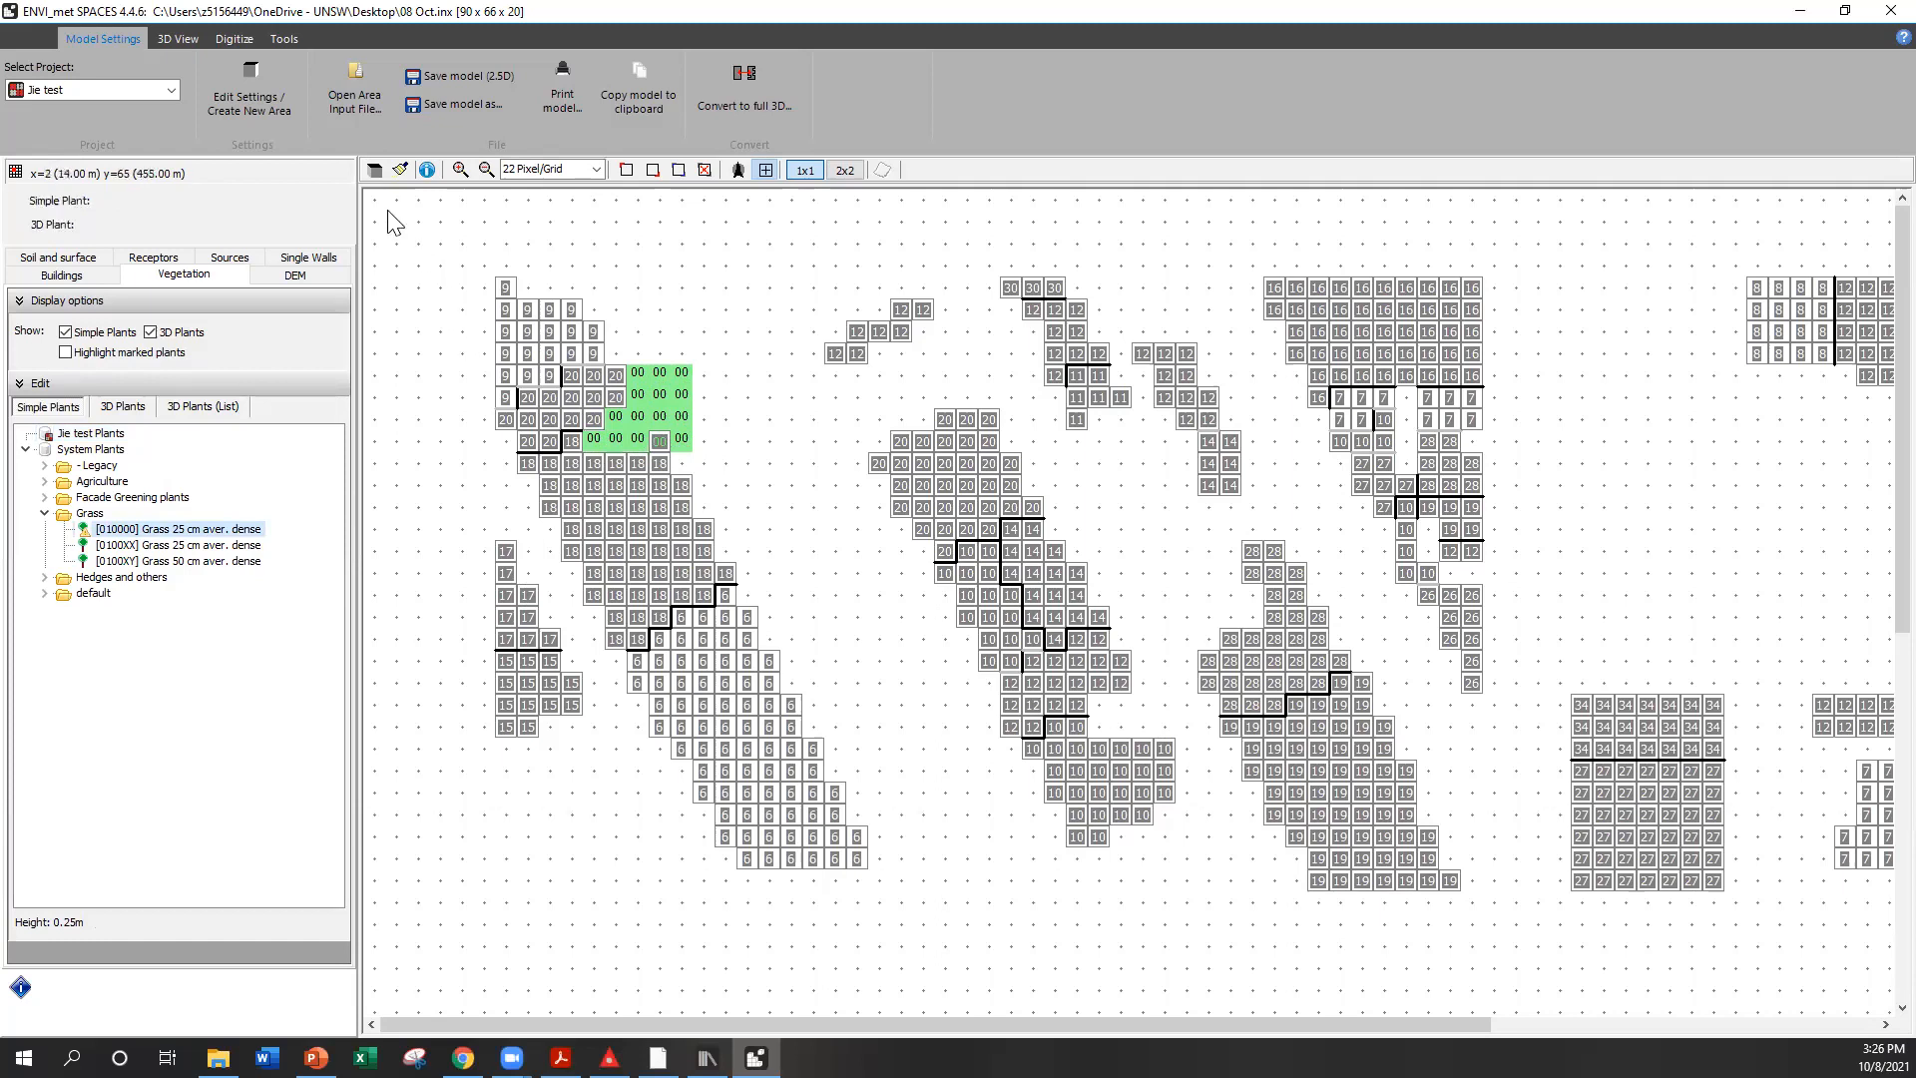
Inspect the placed grass and its overlap with the building in the 3D view, and return to the 2D grid view
click(371, 170)
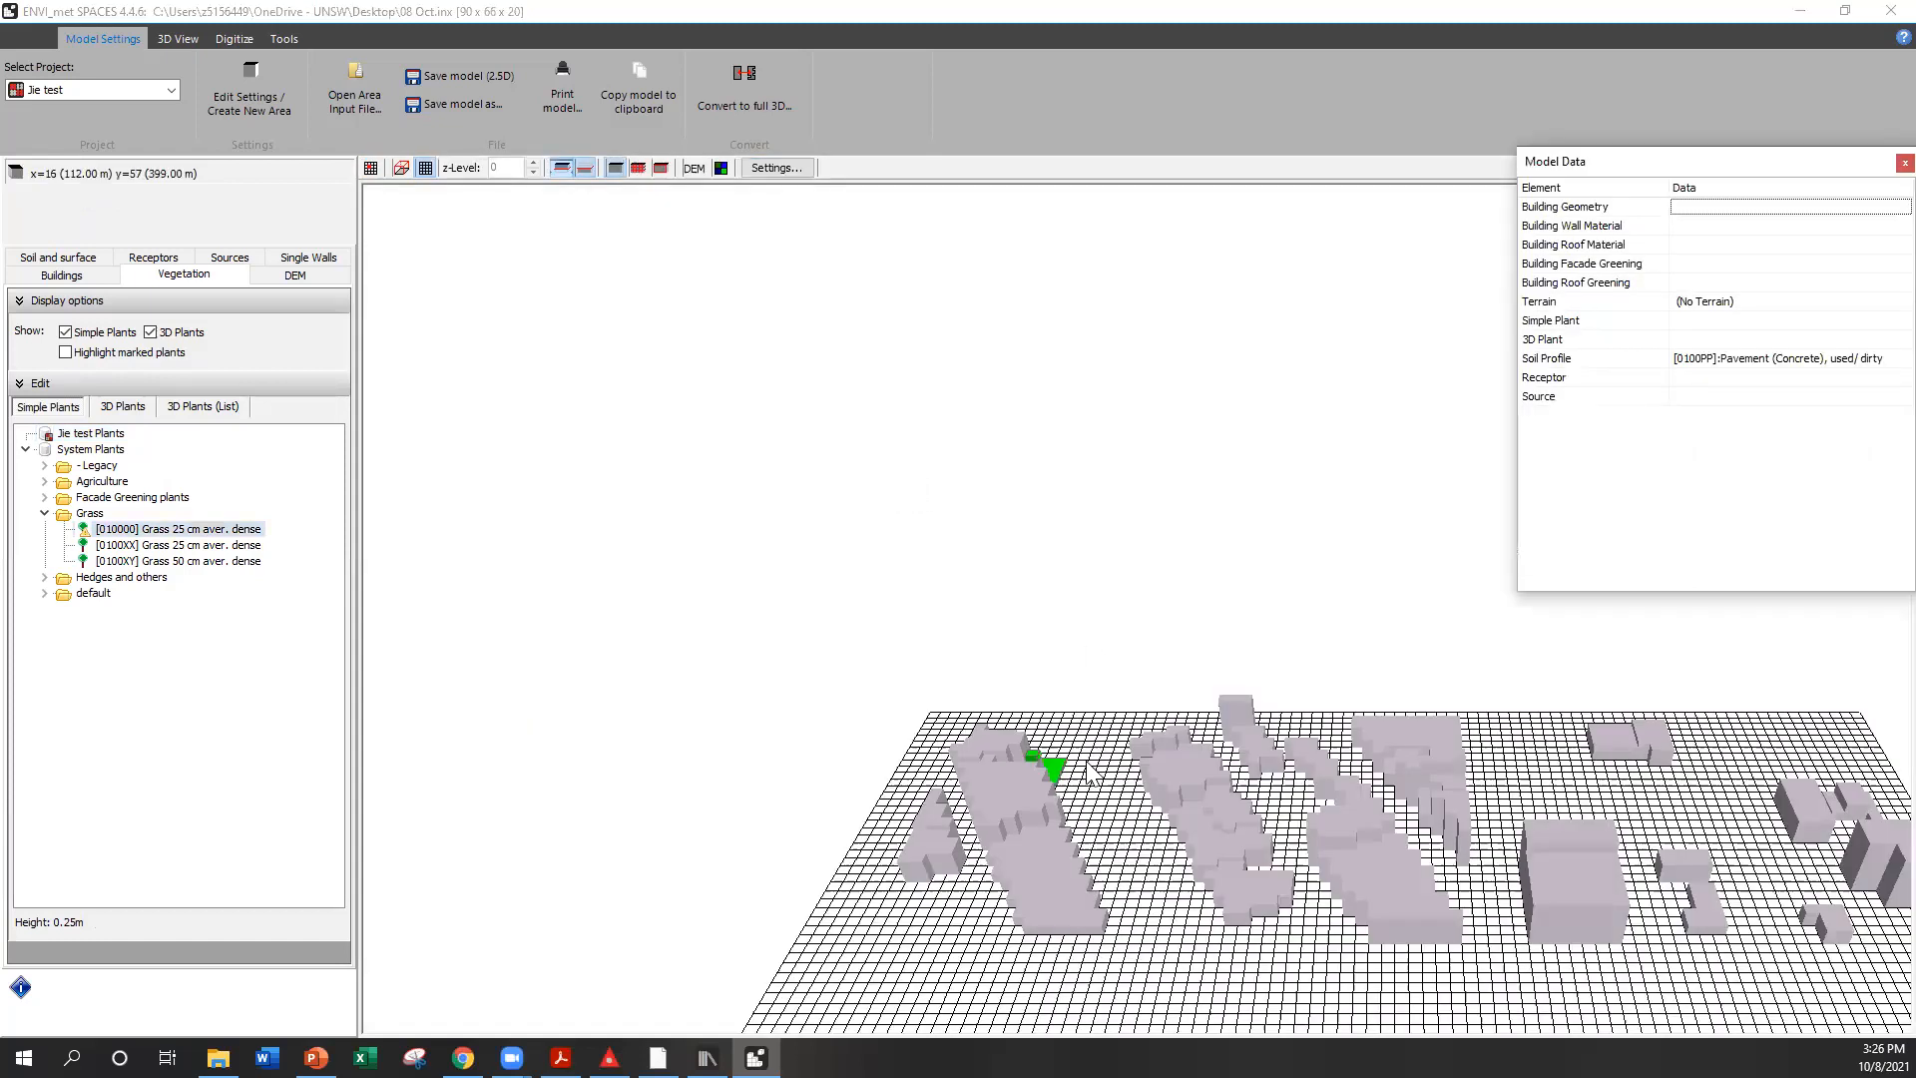
scroll(1056, 731, up, 5)
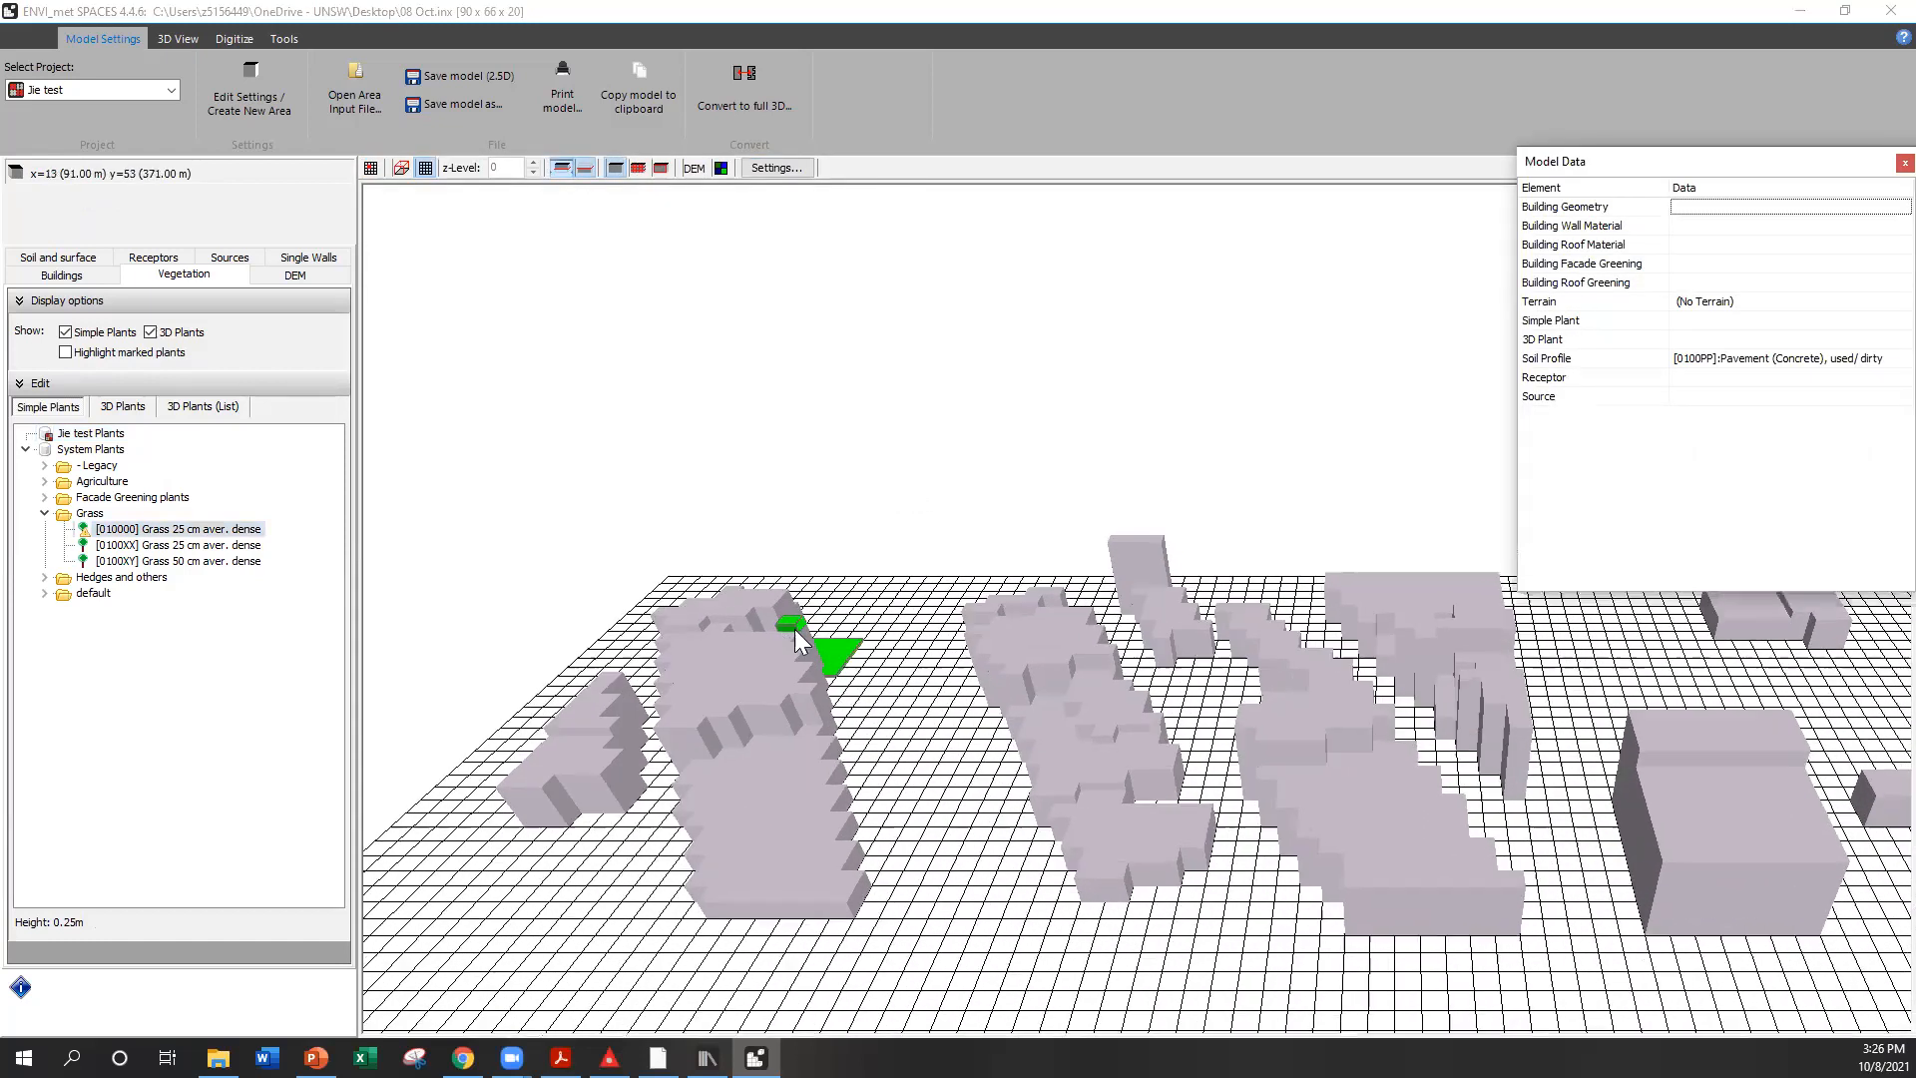
scroll(868, 669, up, 2)
scroll(682, 524, up, 2)
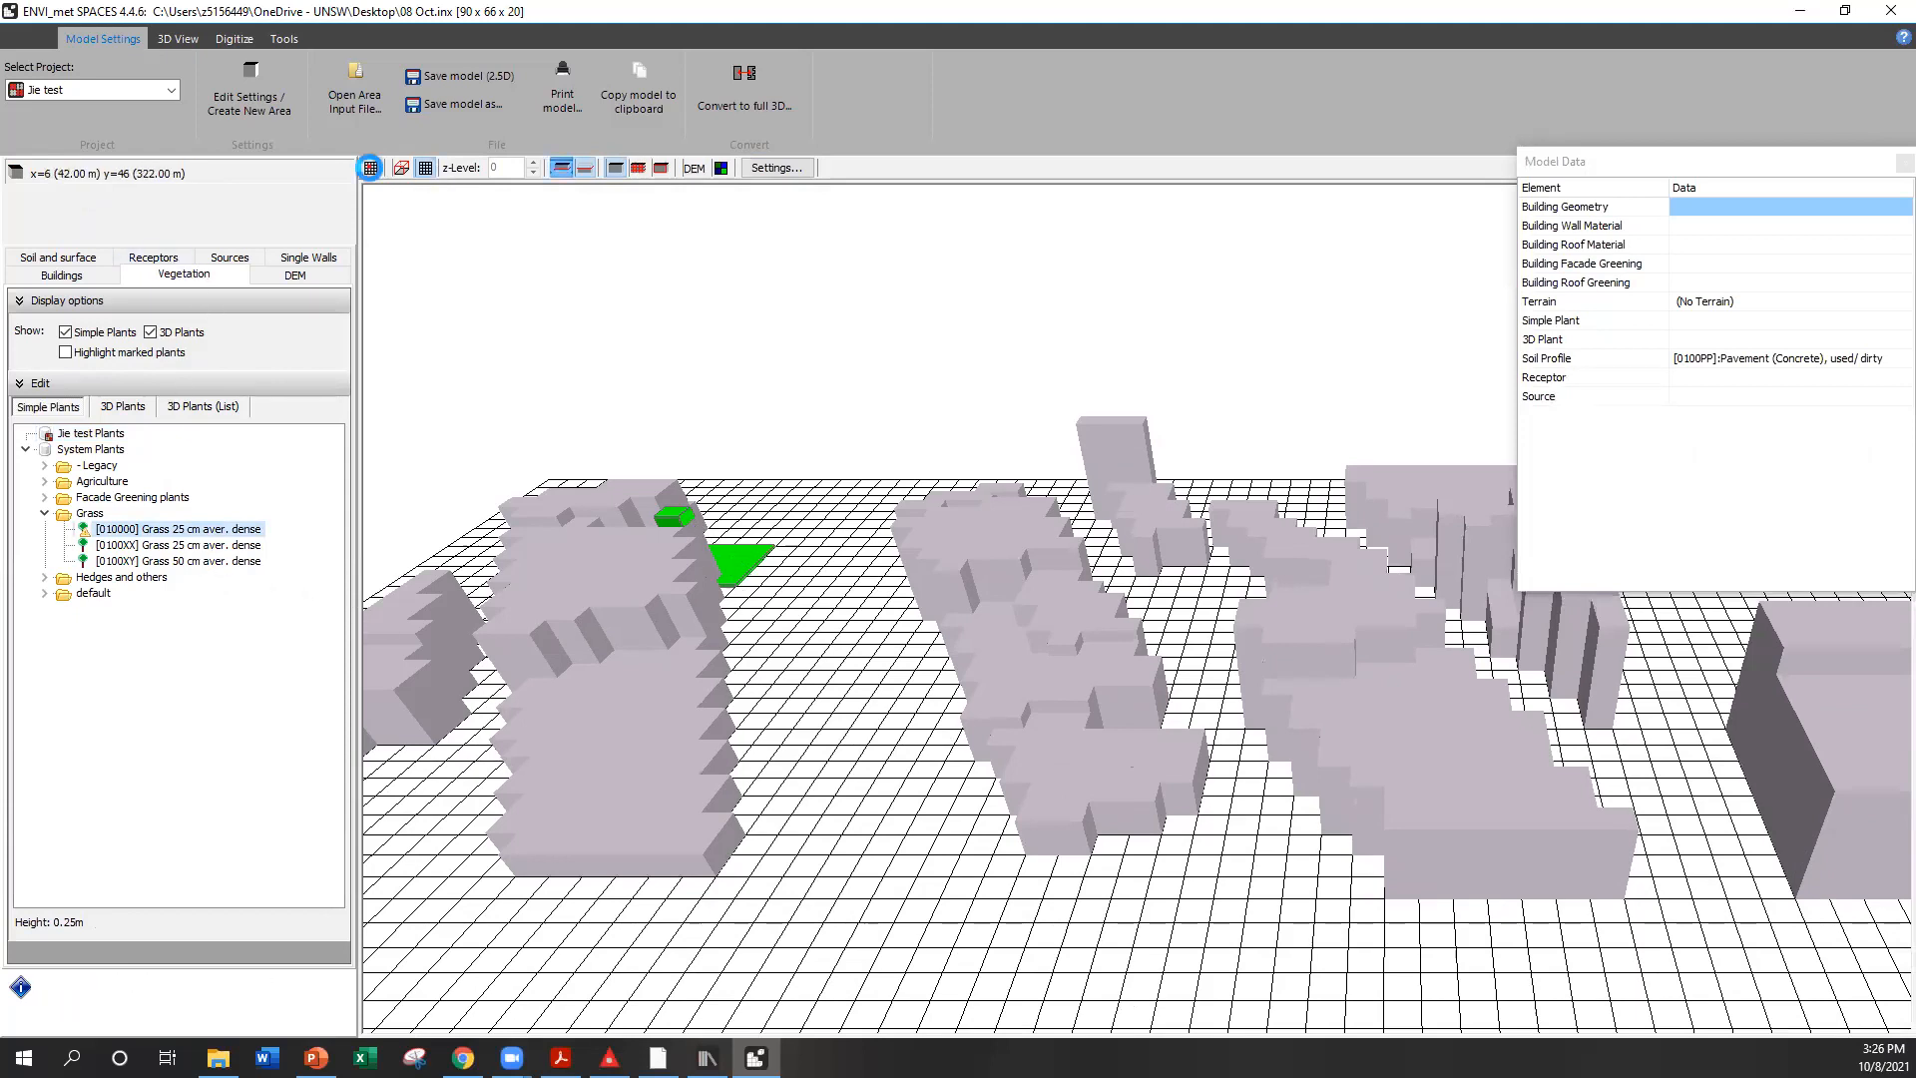
click(370, 168)
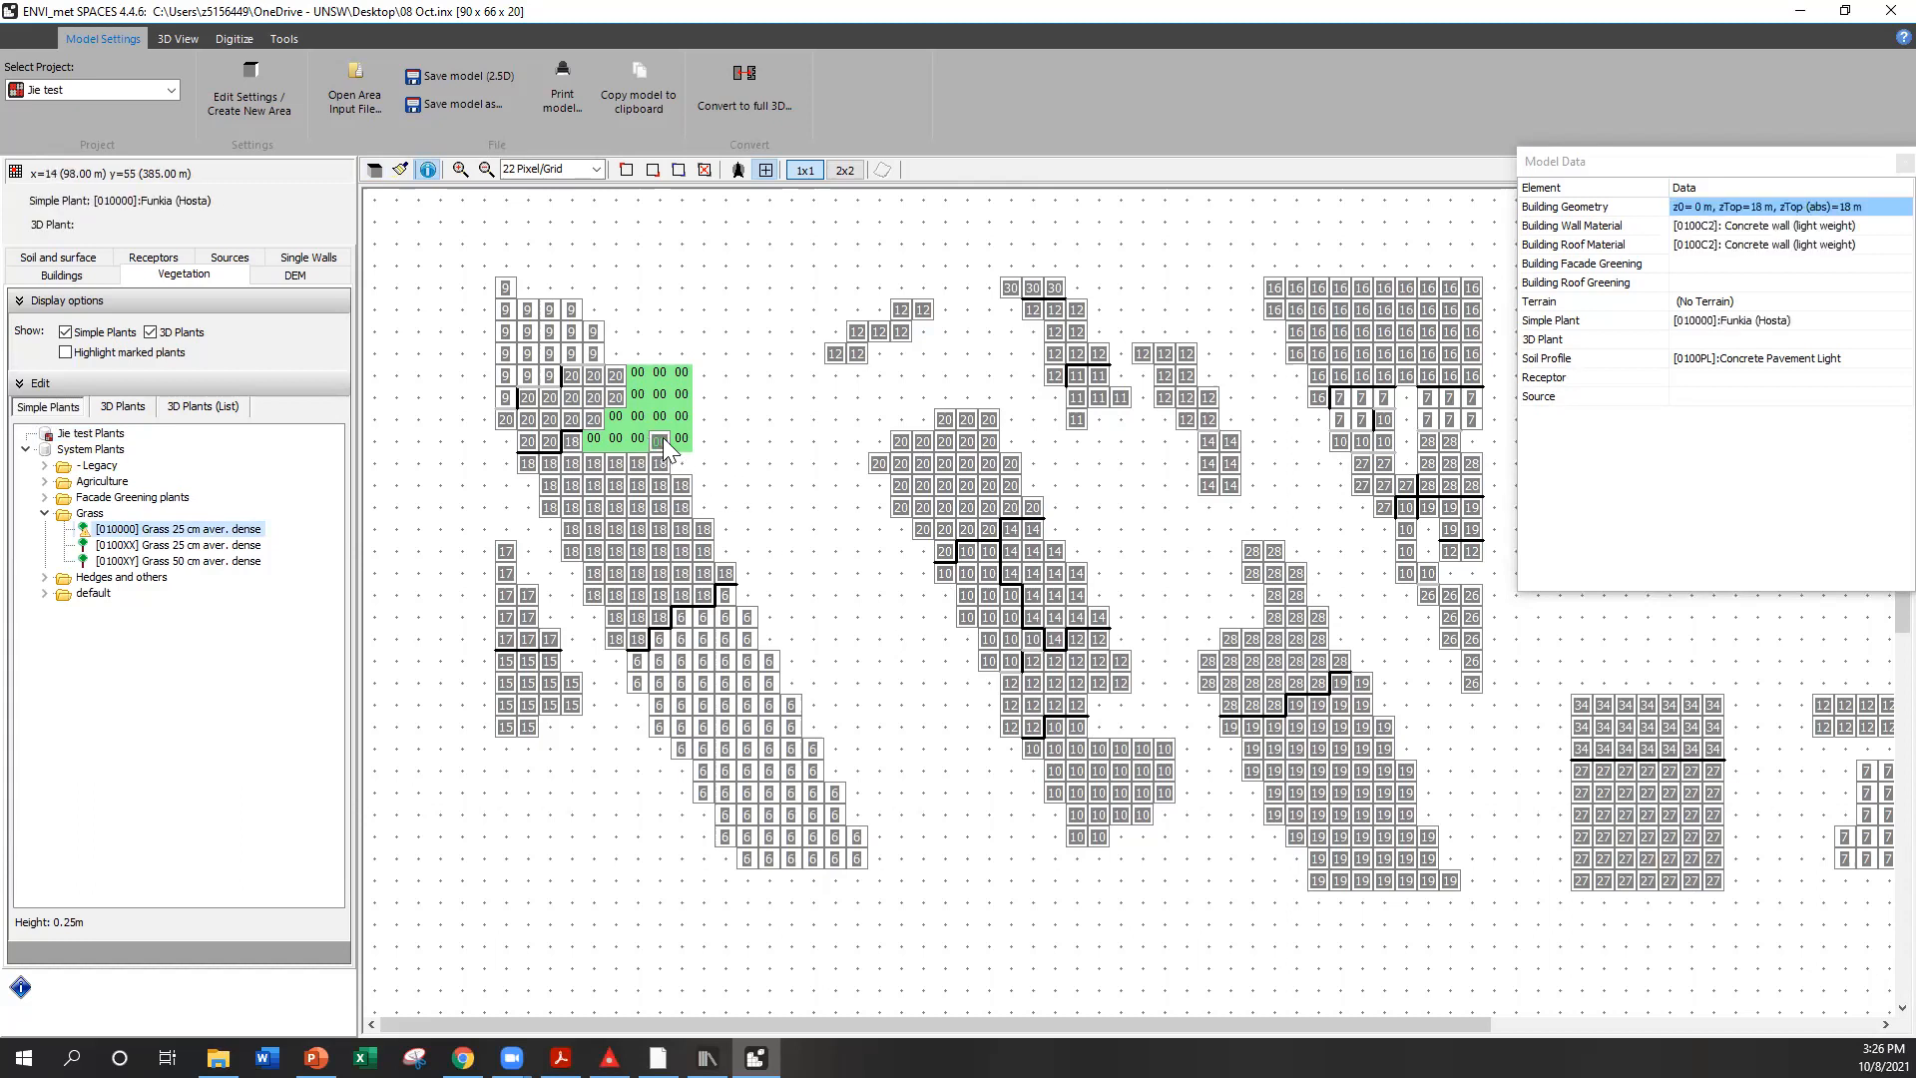
Select the building cell at x=14, y=55, clear its simple vegetation and remove the area selection
click(627, 172)
click(654, 436)
click(652, 170)
click(665, 449)
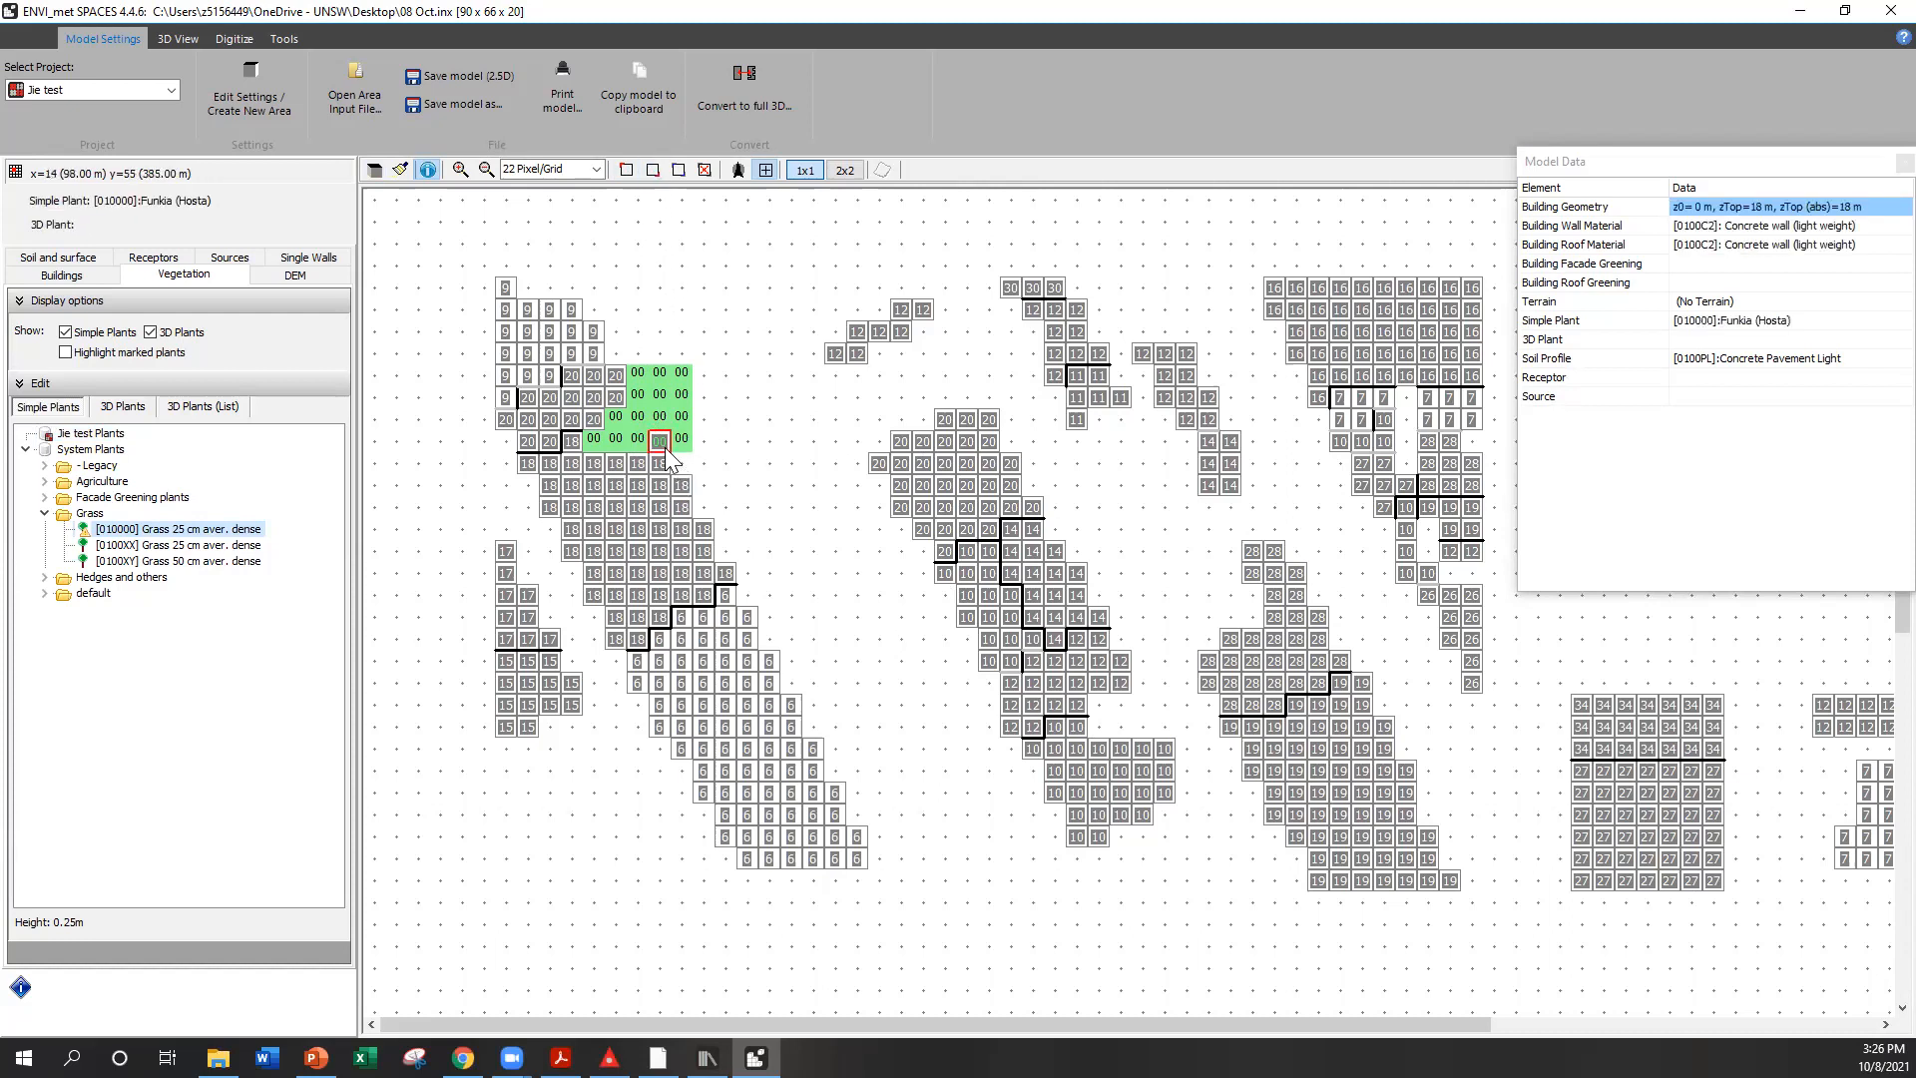
click(705, 170)
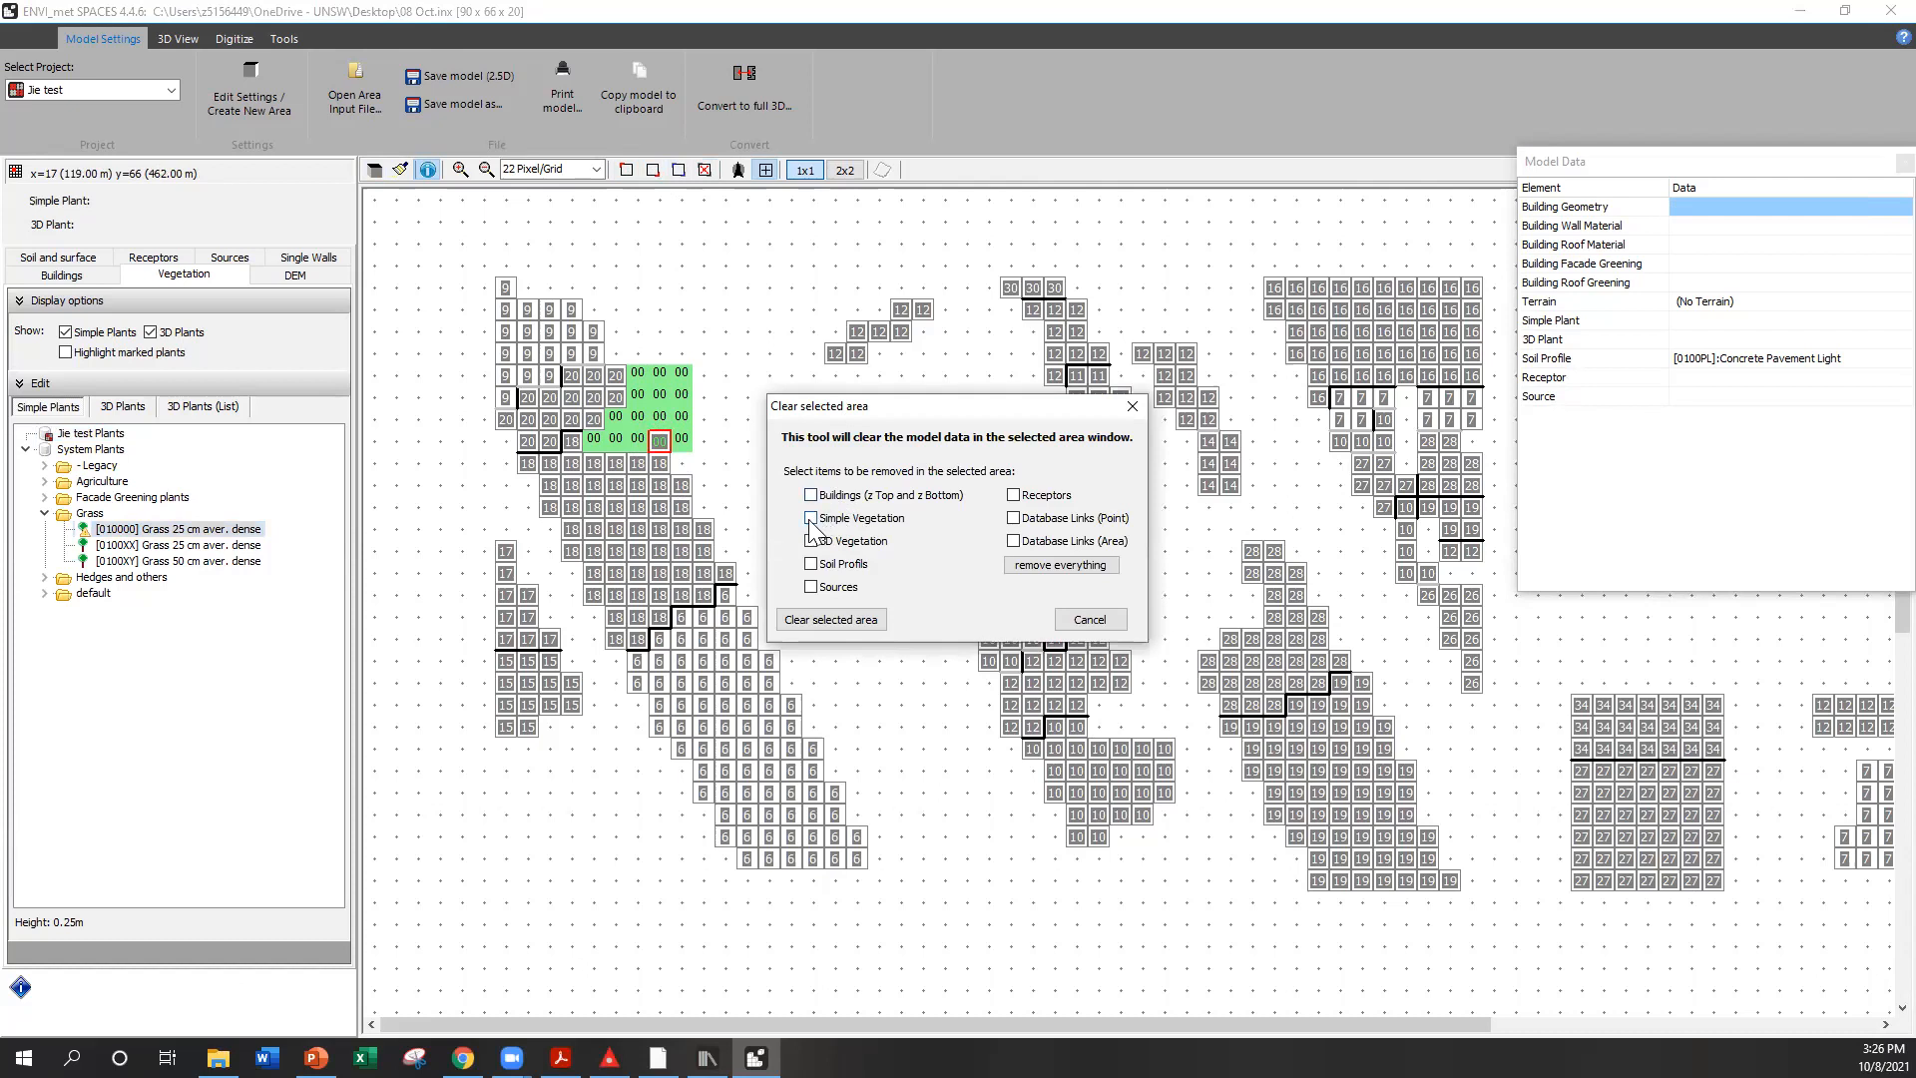
click(842, 619)
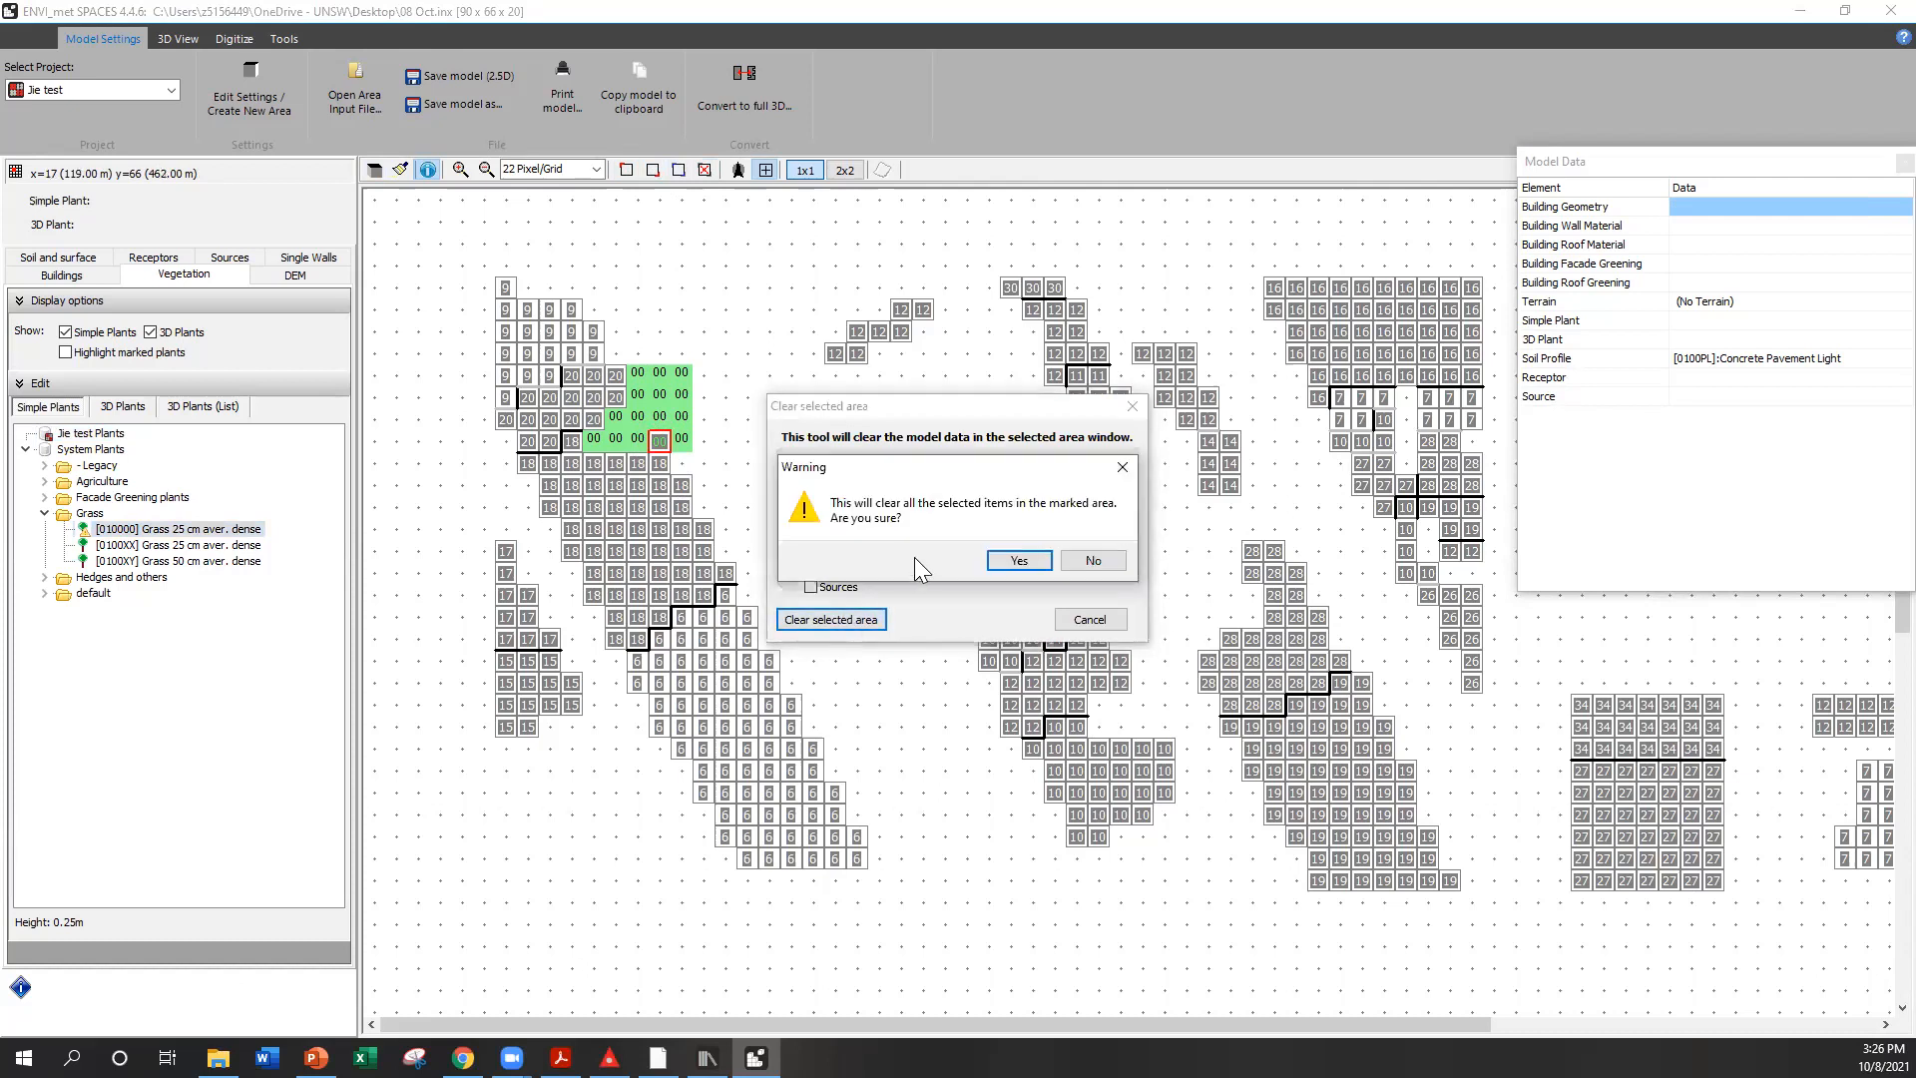
click(1003, 562)
click(681, 171)
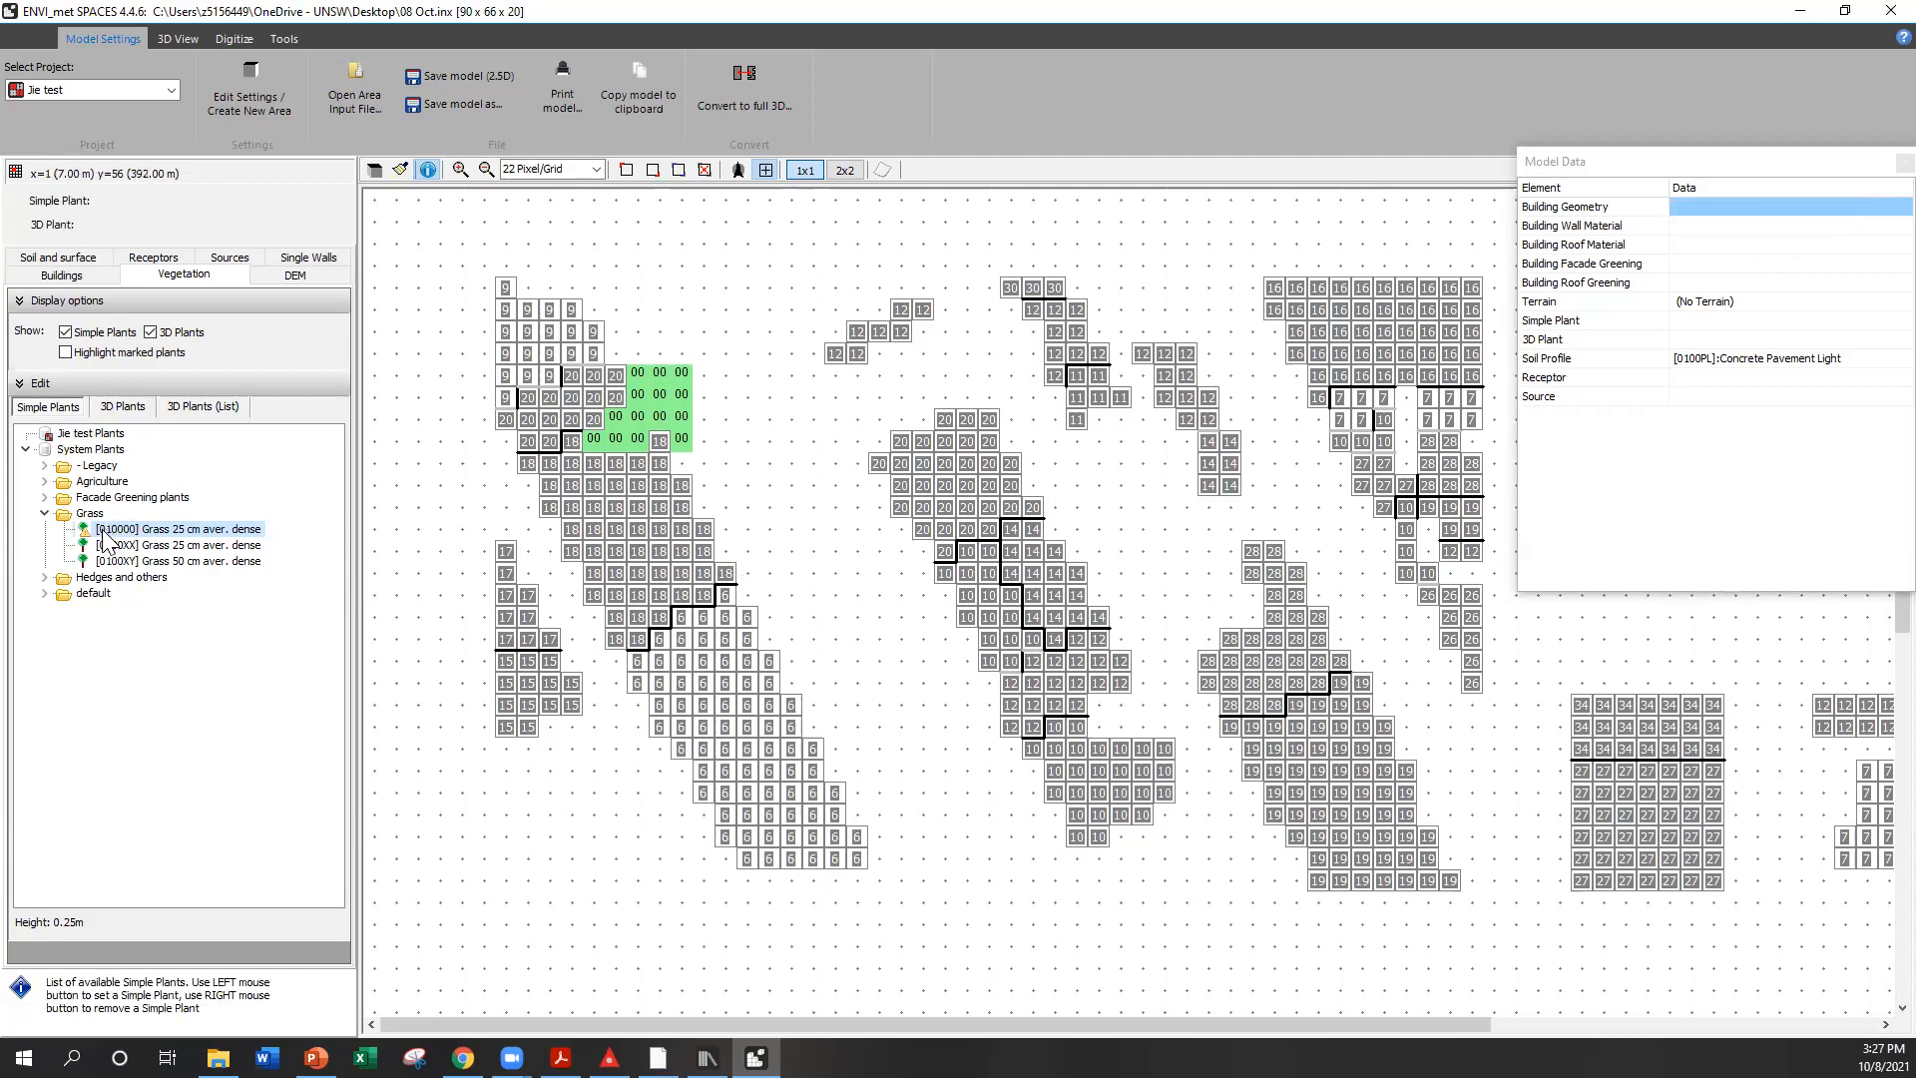
Extend the [010000] Grass 25 cm aver. dense planting down the entire eastern edge of the western building as a strip two to three cells wide
click(700, 465)
mouse_move(700, 494)
mouse_down()
mouse_move(856, 770)
mouse_move(880, 856)
mouse_up()
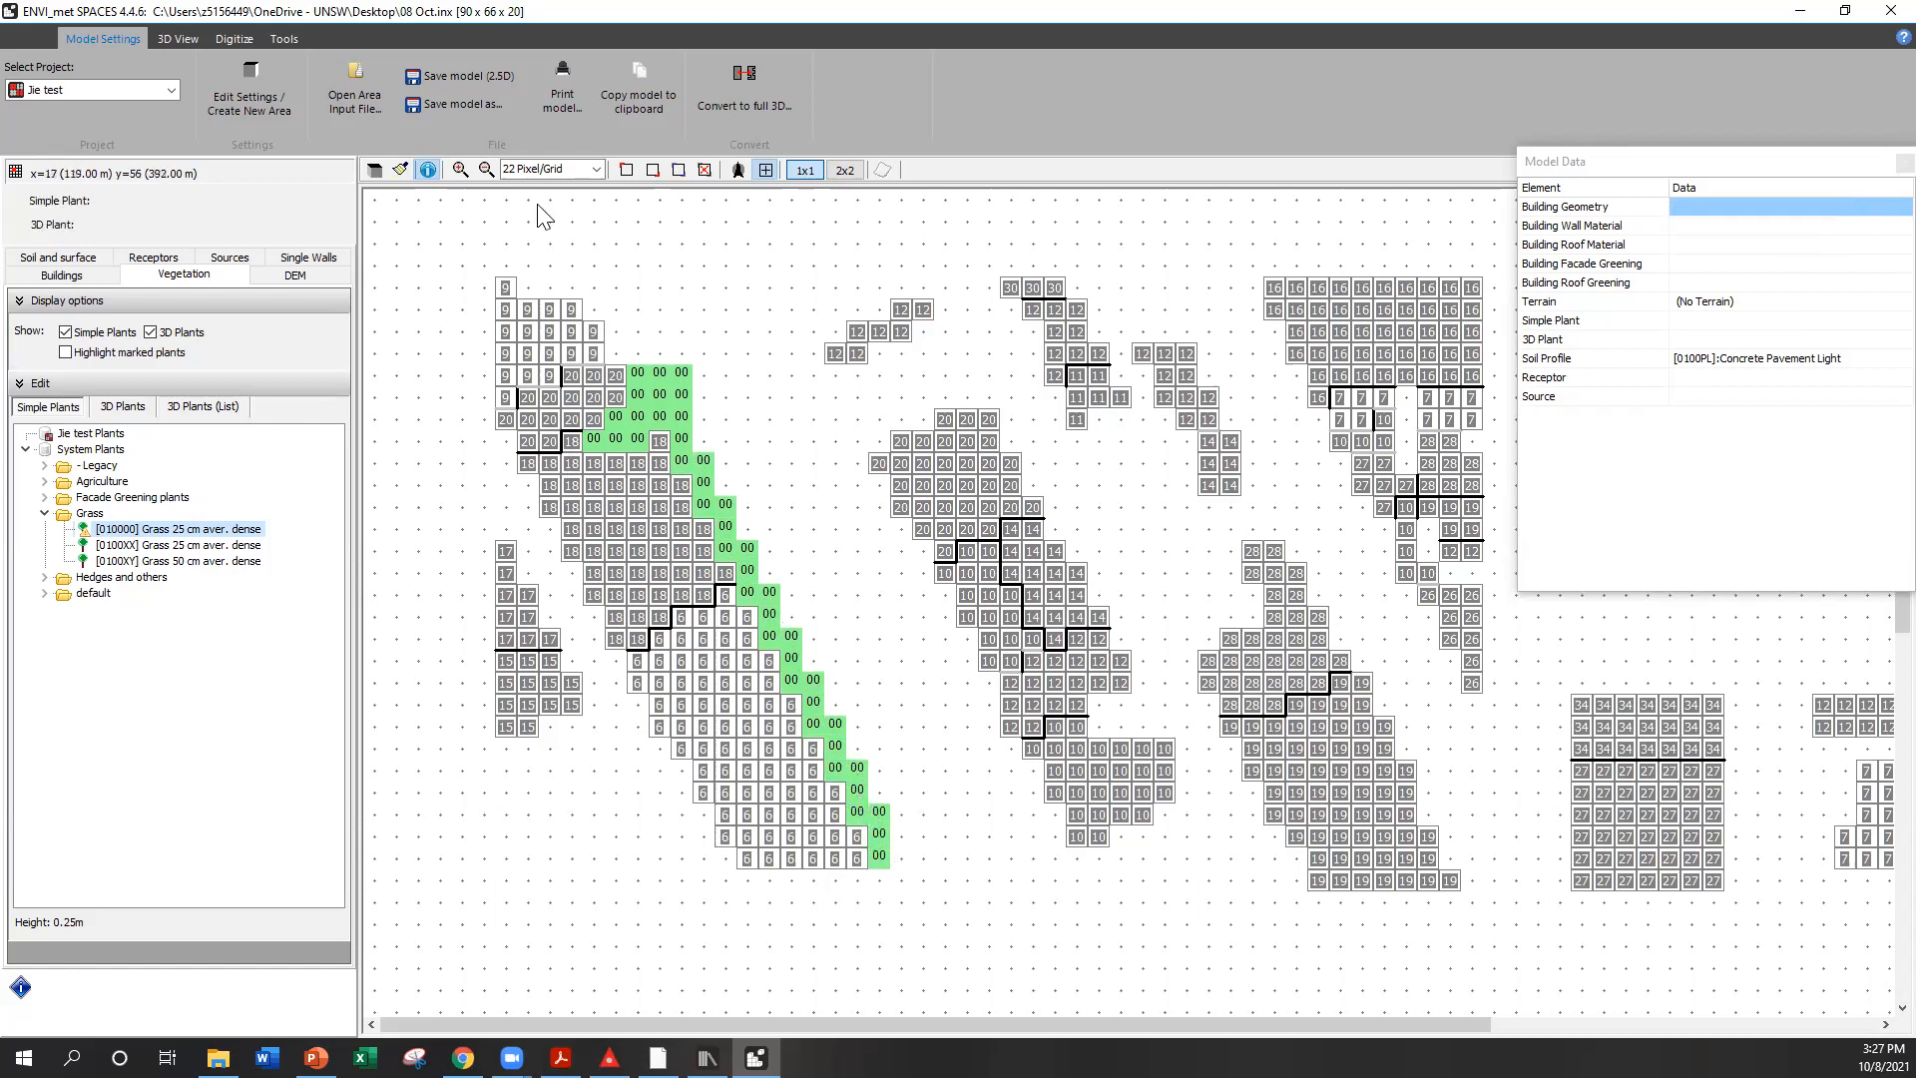
mouse_move(703, 371)
mouse_down()
mouse_move(719, 483)
mouse_move(902, 869)
mouse_up()
mouse_move(777, 461)
mouse_down()
mouse_move(739, 478)
mouse_move(777, 577)
mouse_up()
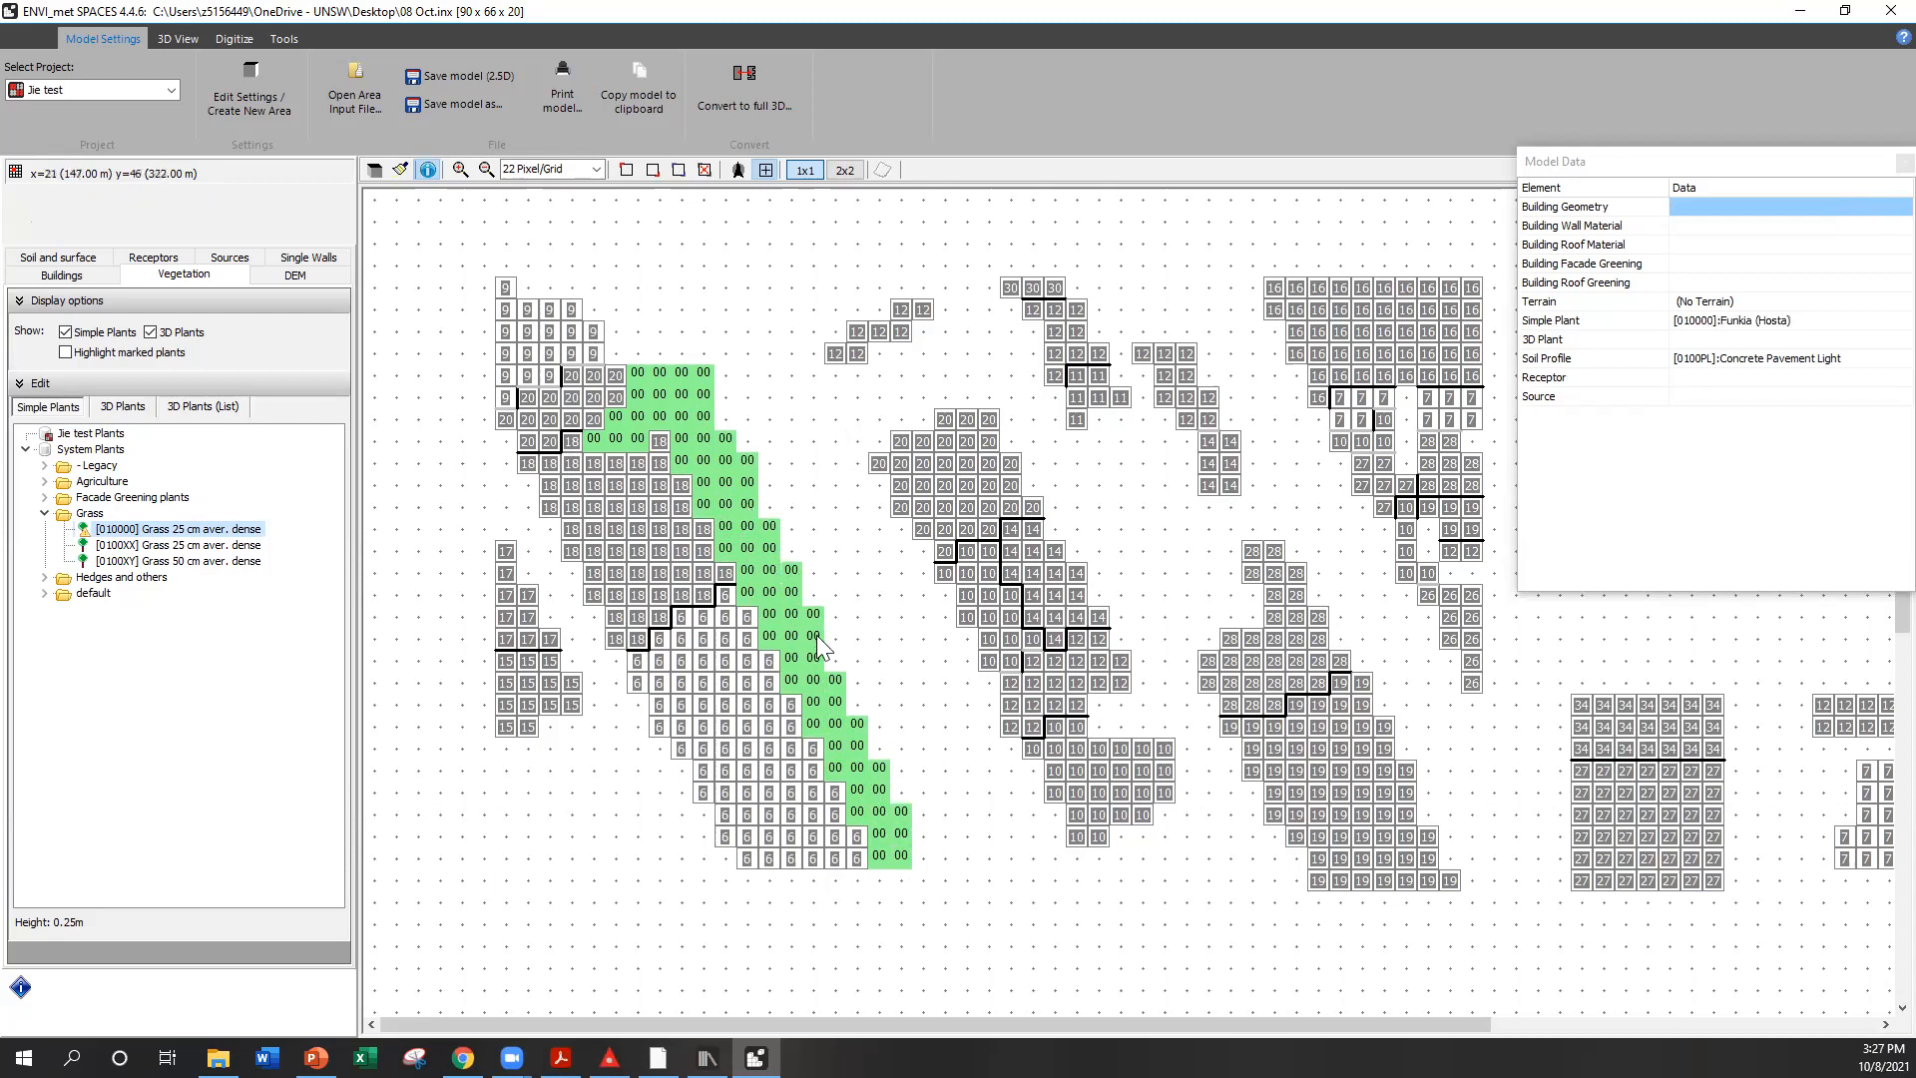
drag(881, 755, 897, 803)
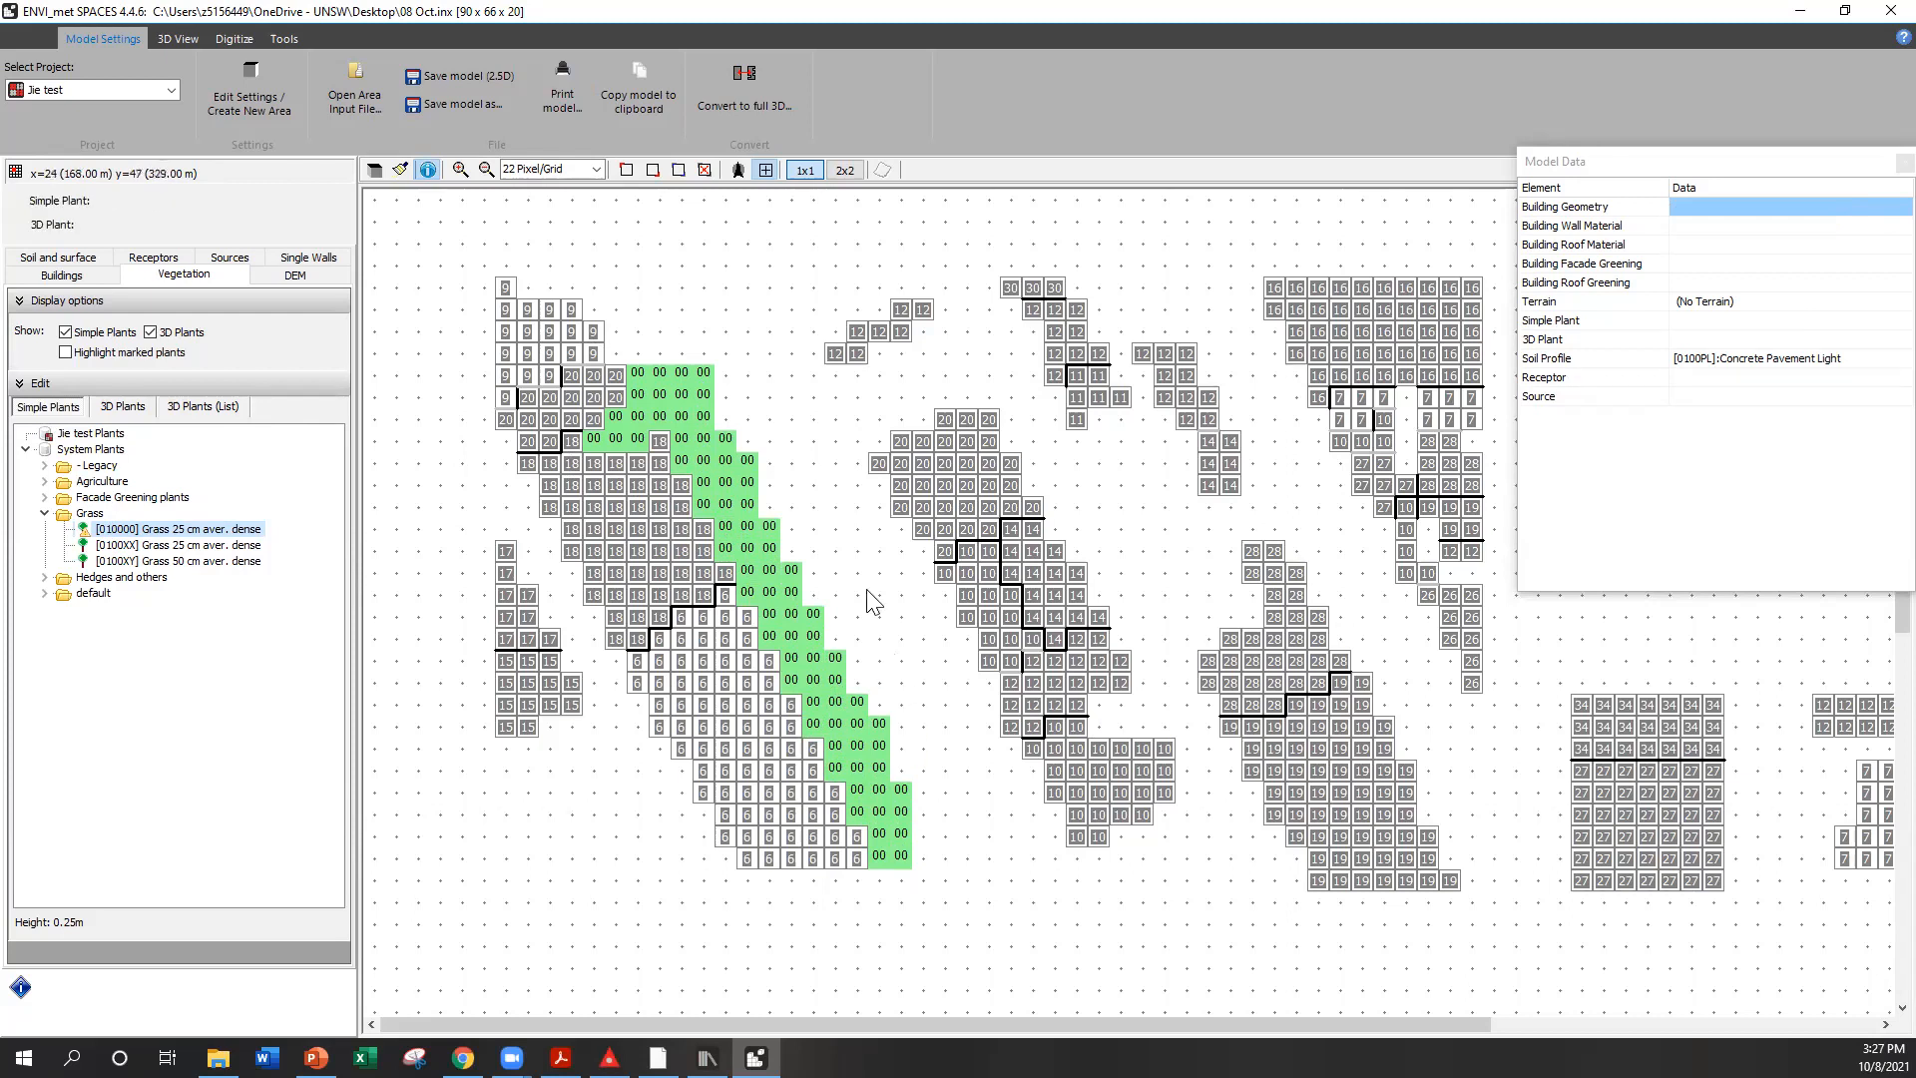
Place the same 25 cm grass as a narrow strip along the western edge of the central building, from its northwest corner to its southern end
click(857, 463)
drag(856, 467, 861, 481)
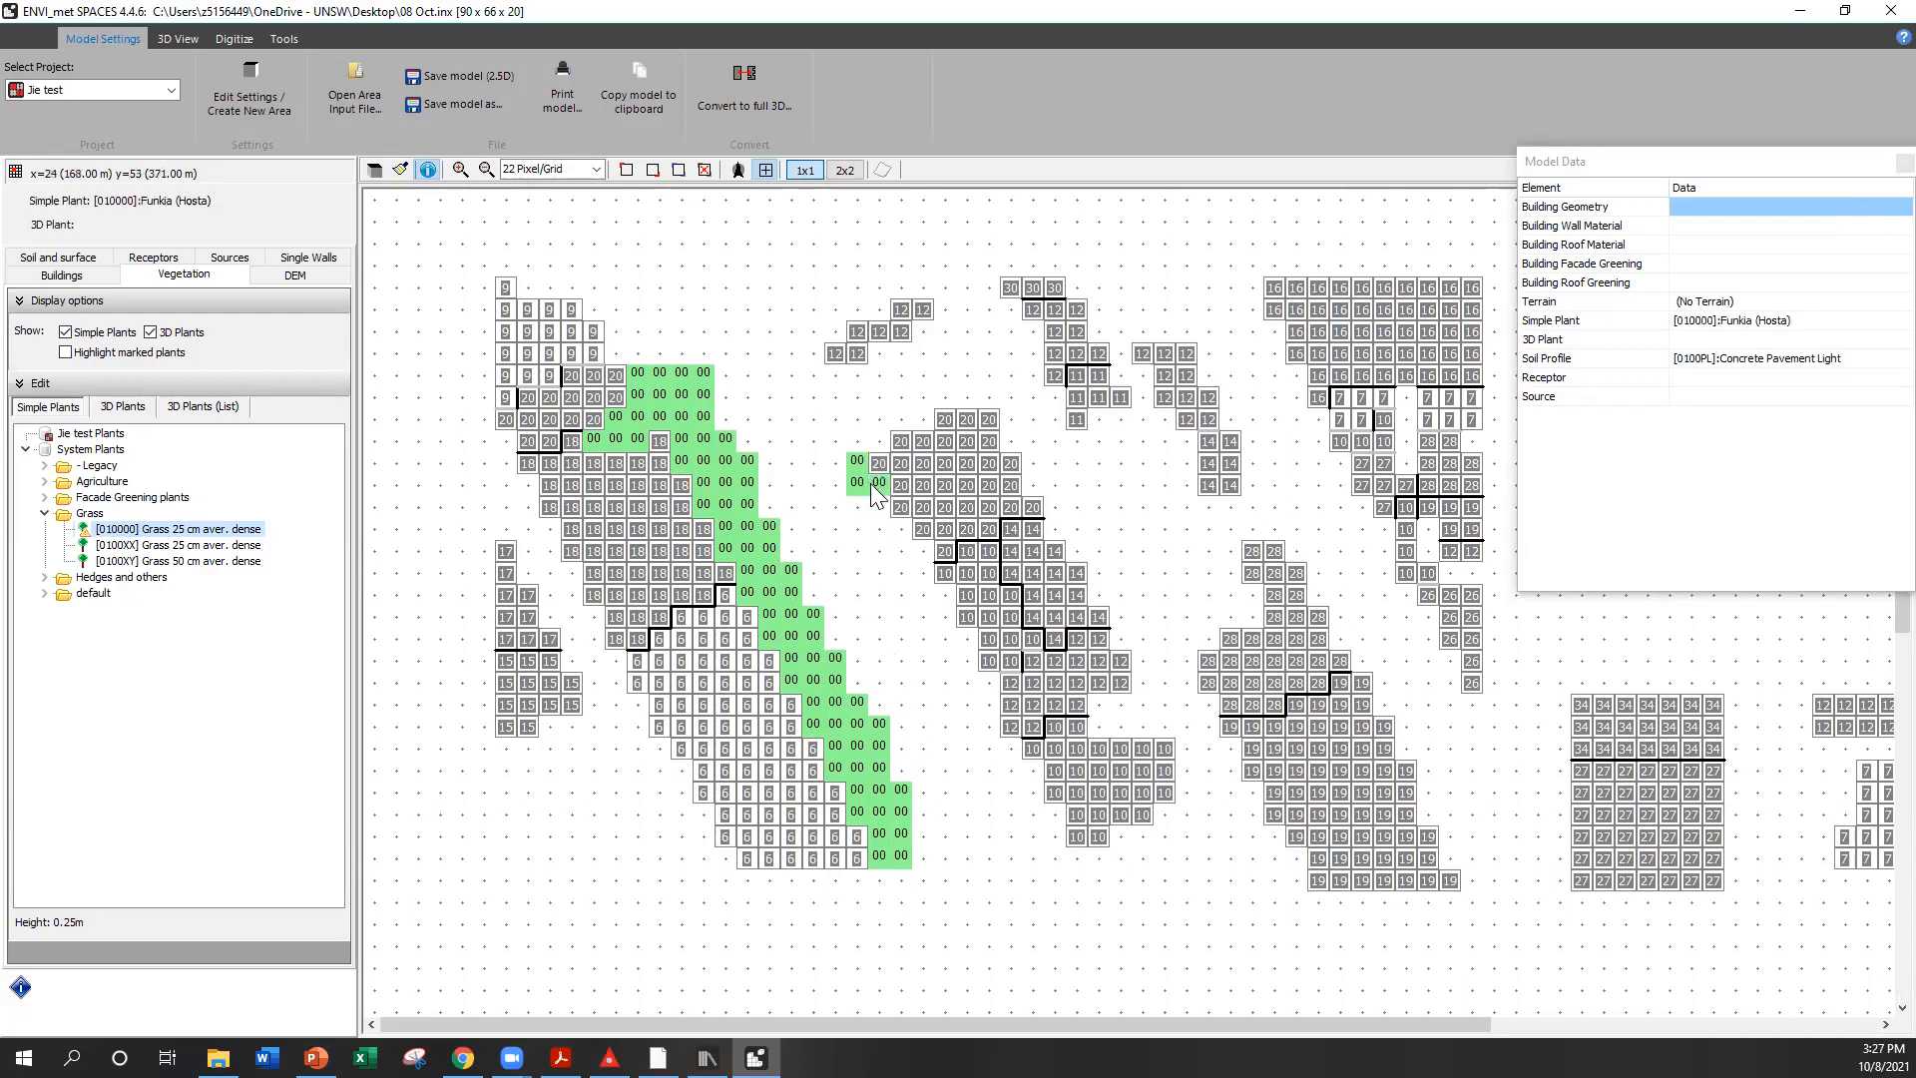
drag(894, 531, 940, 631)
drag(951, 639, 1052, 833)
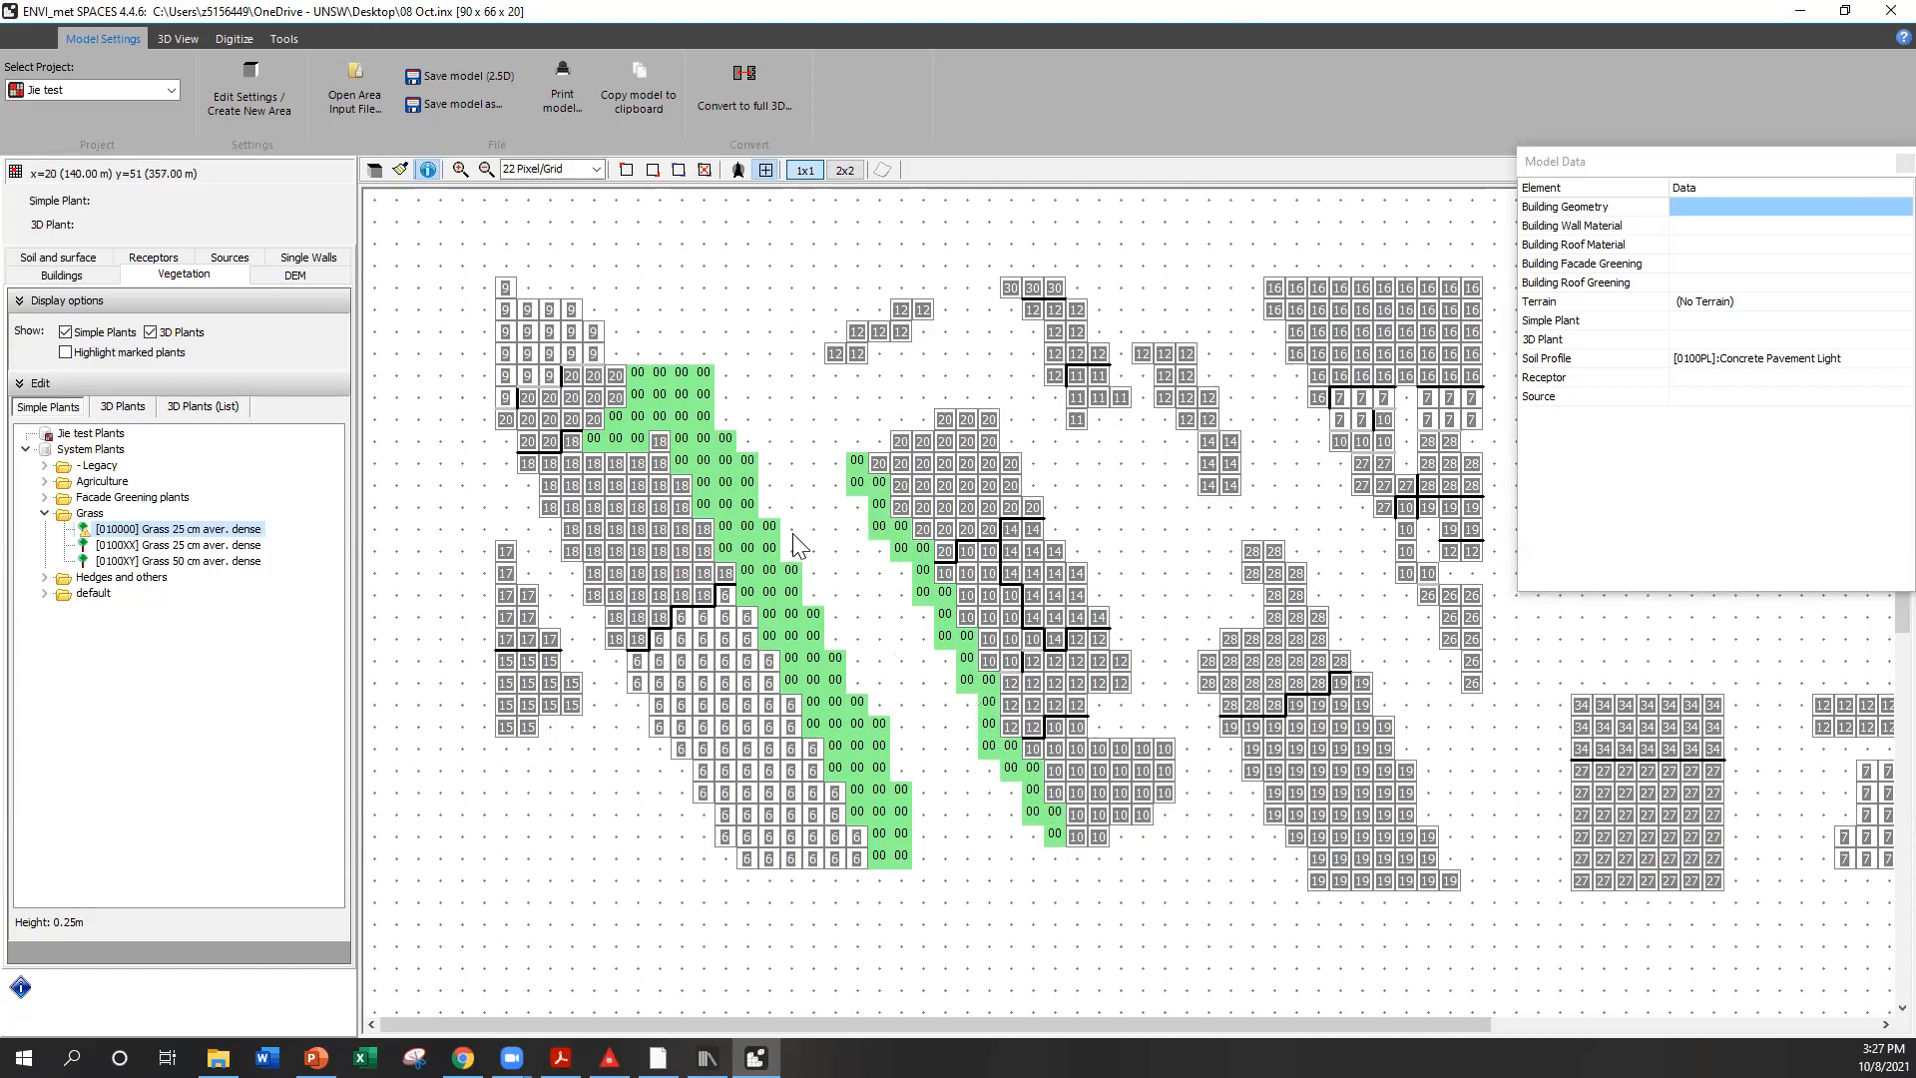
Place the system 3D plant [01PLDL] Palm, large trunk, dense, large (25m) at intervals along both grass strips, four on the western and three on the central one
click(124, 407)
click(26, 449)
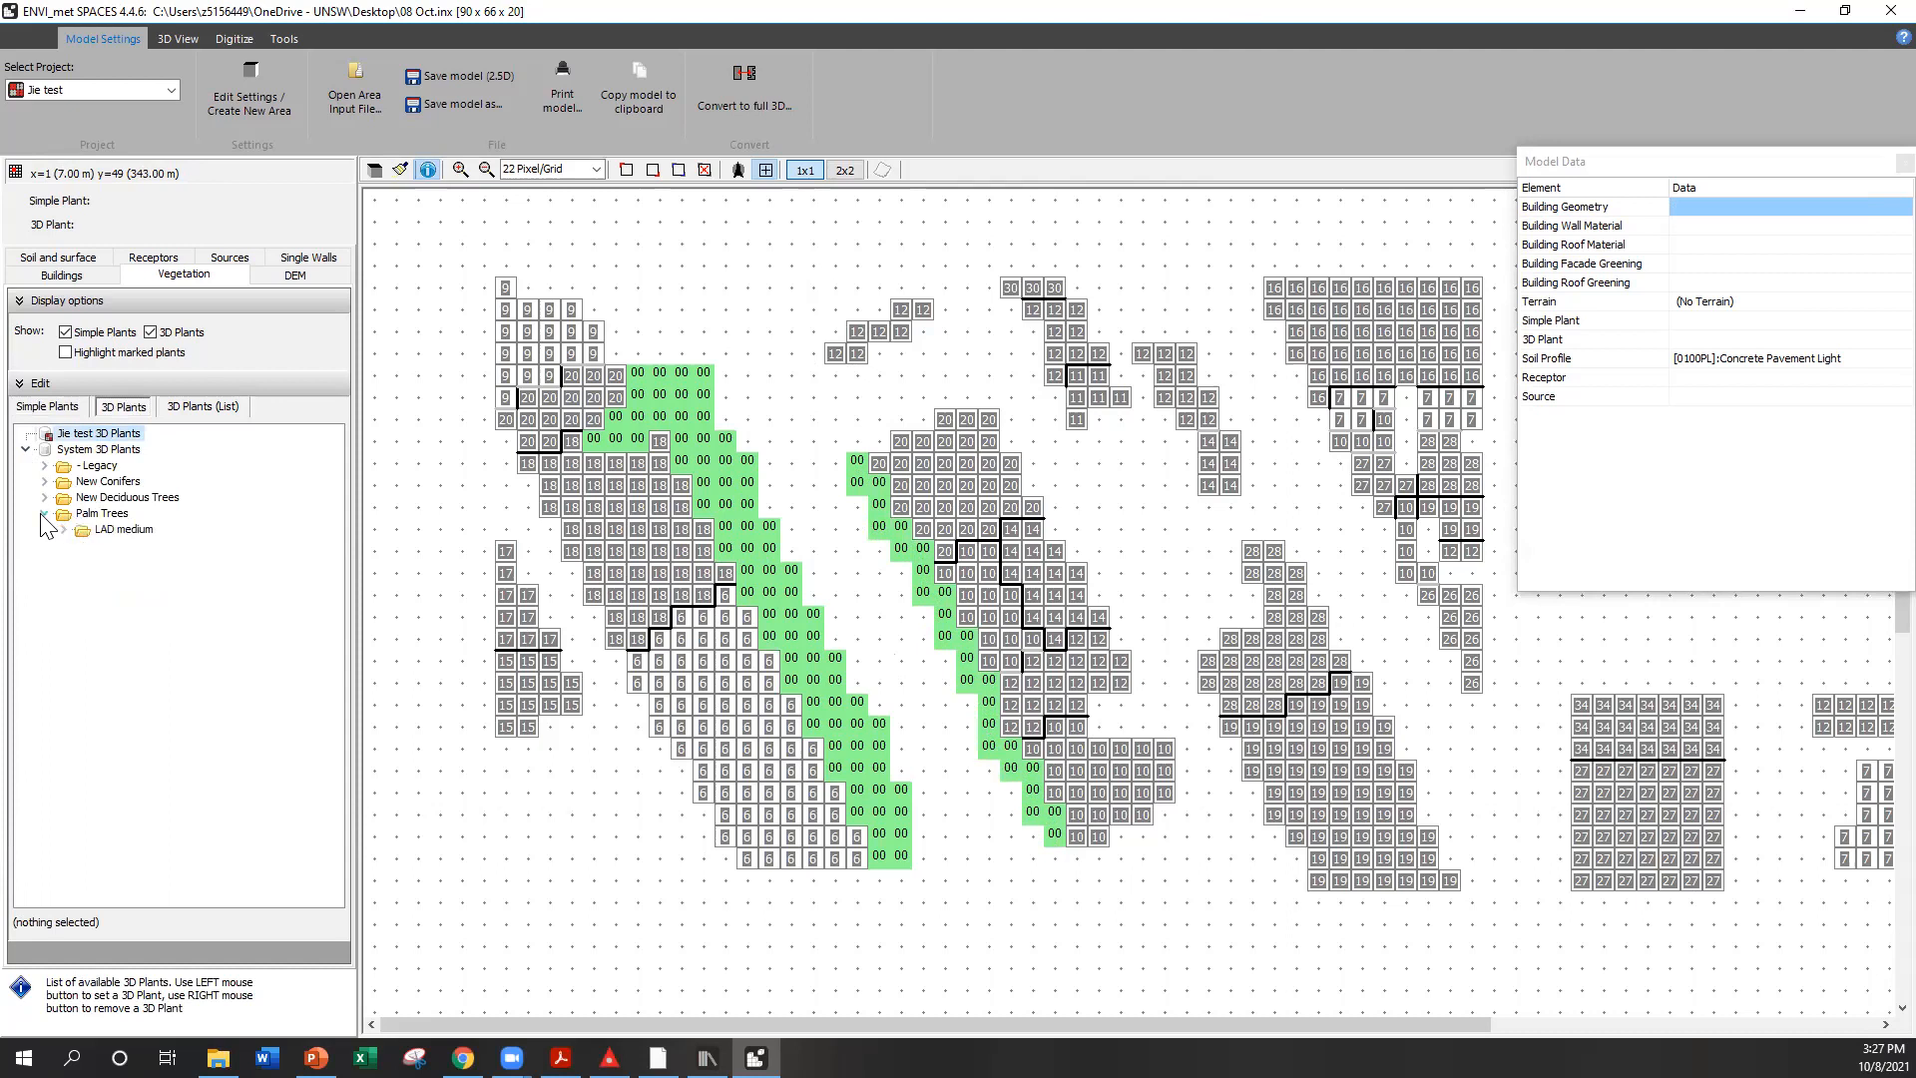
click(63, 529)
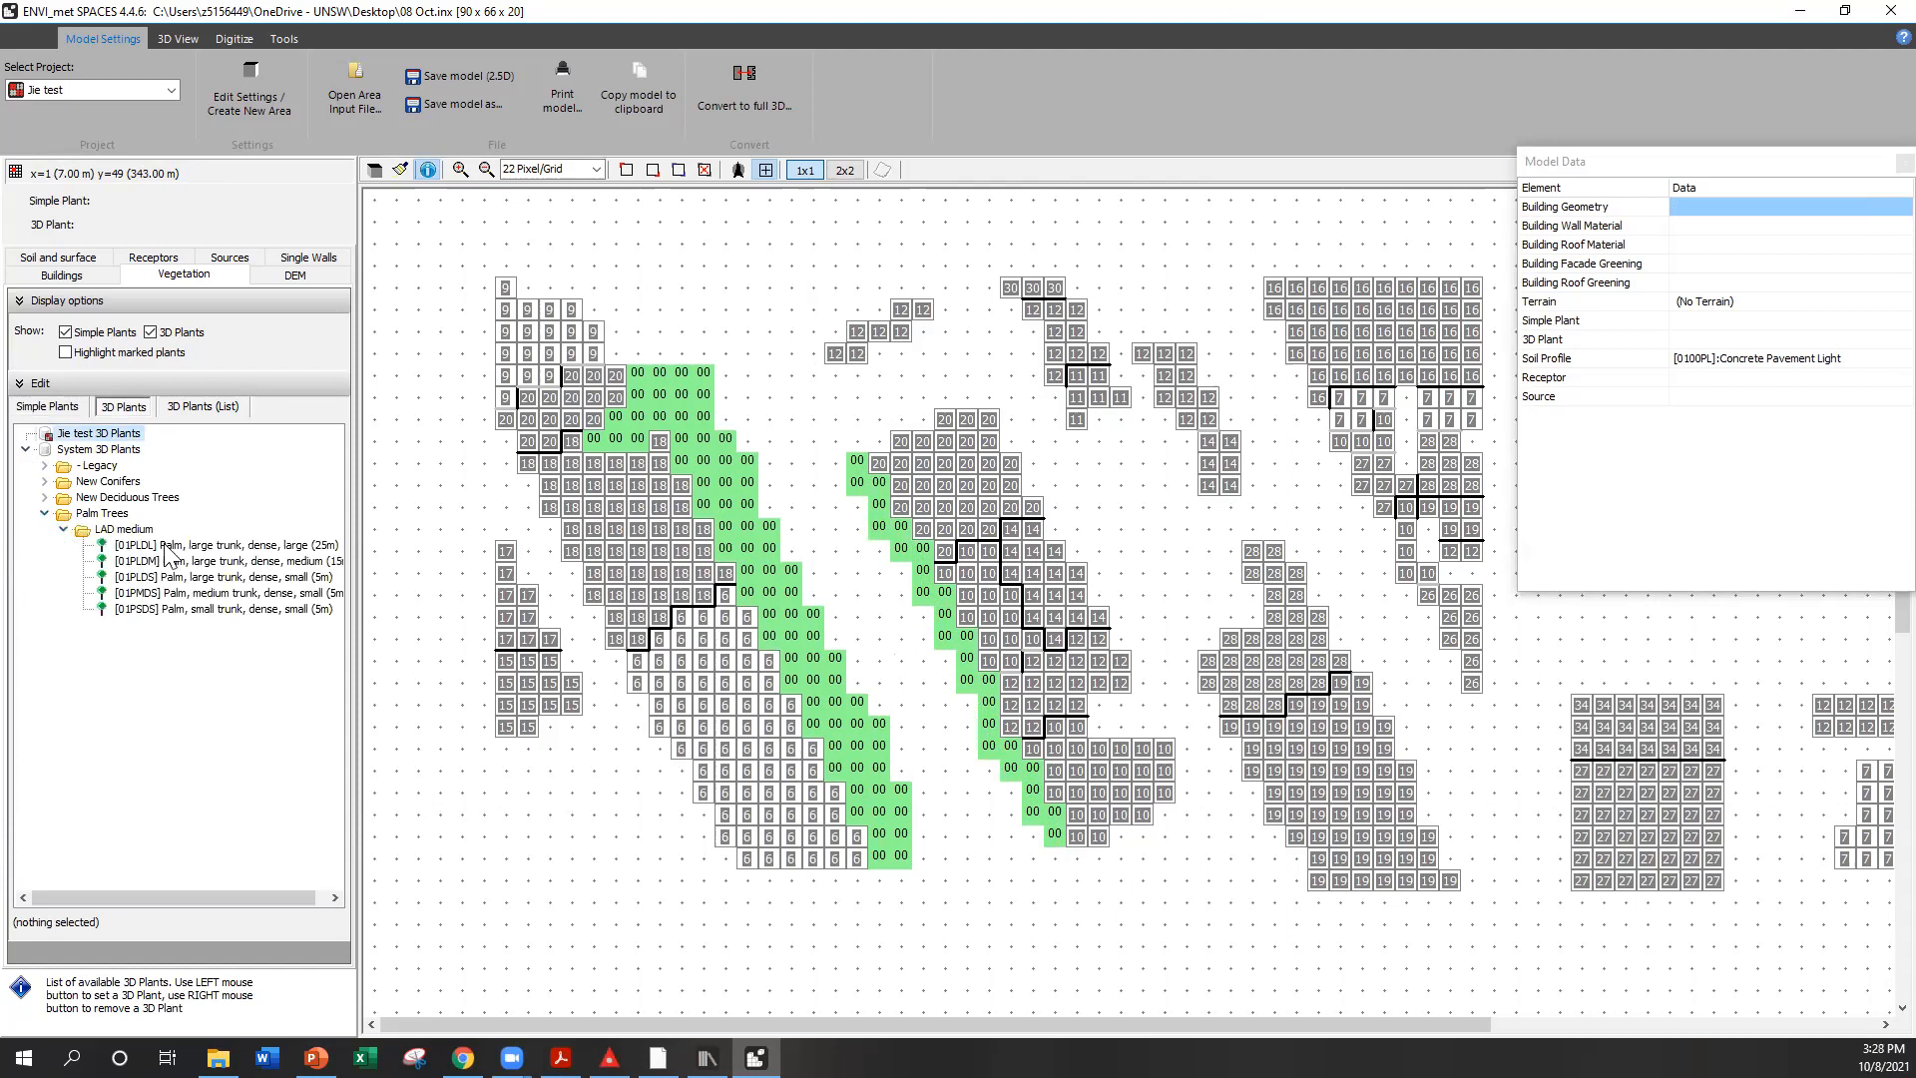
click(170, 551)
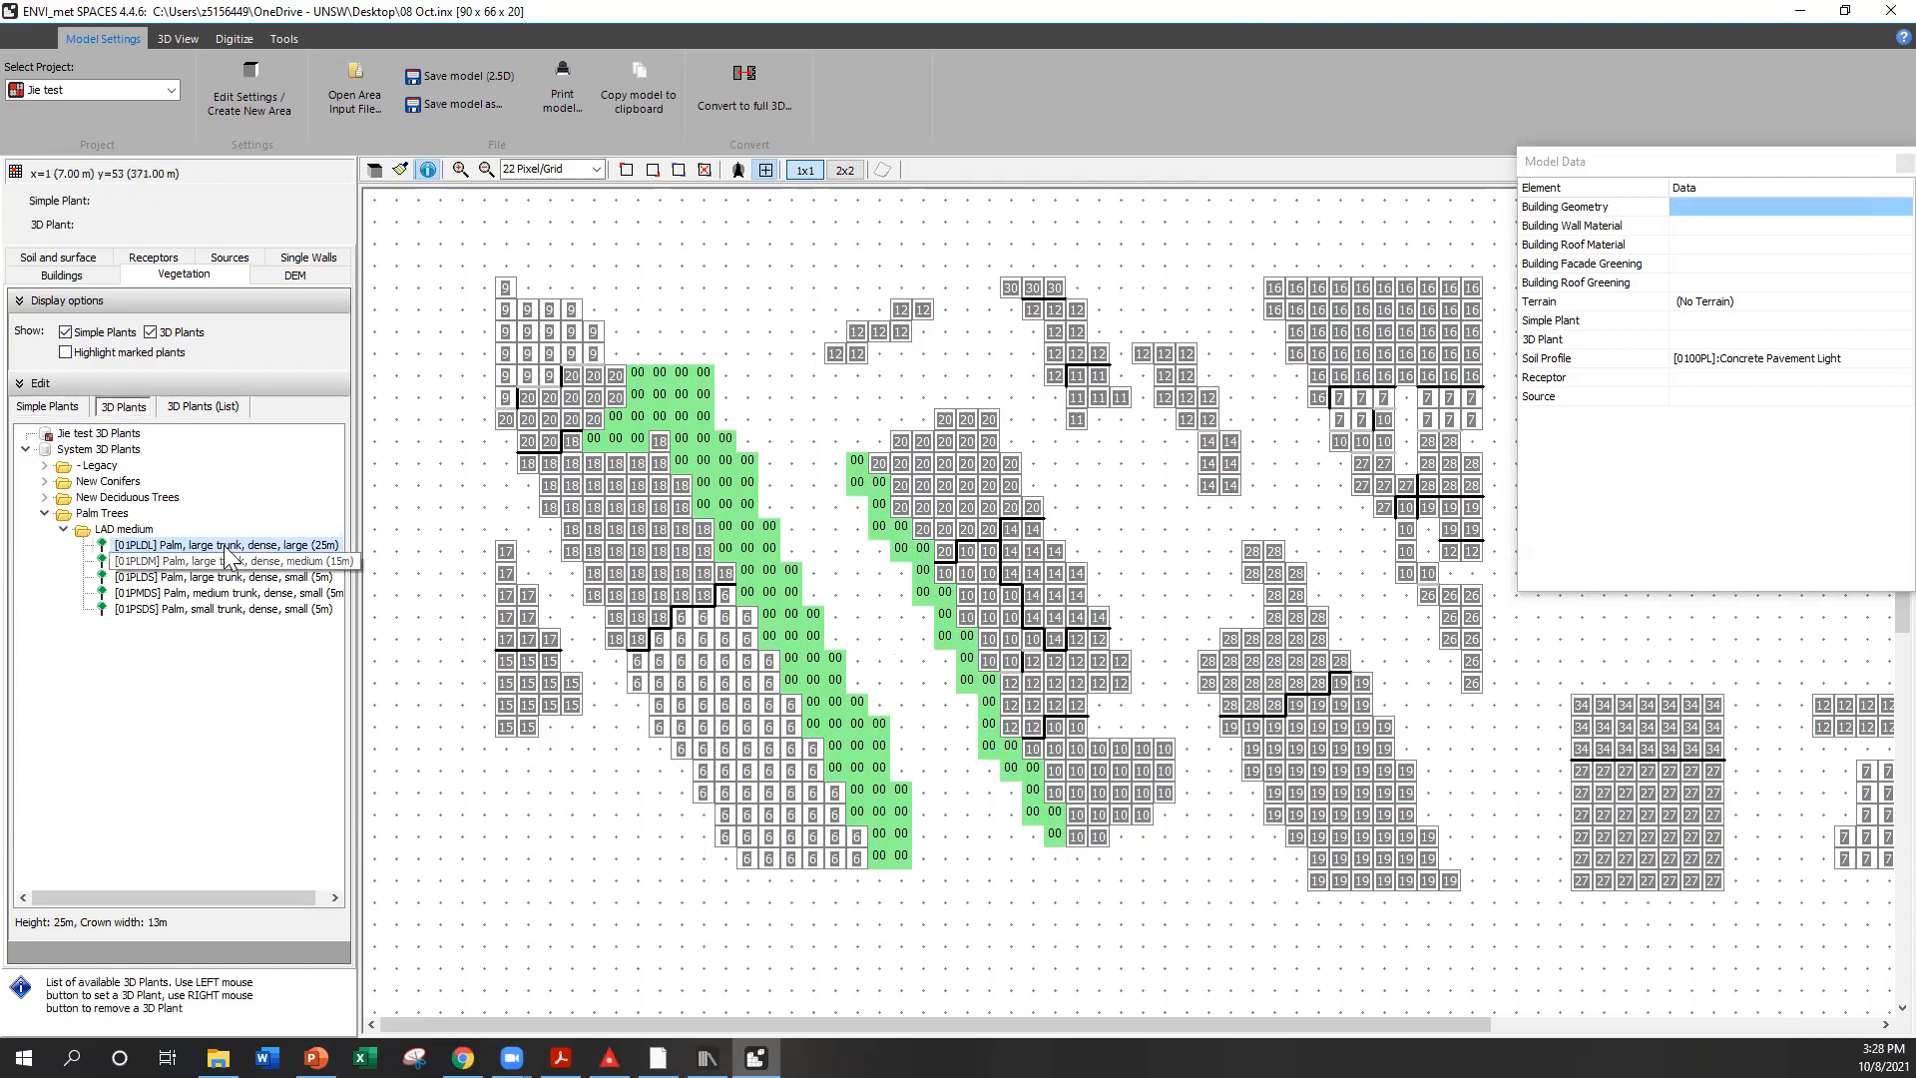
click(660, 397)
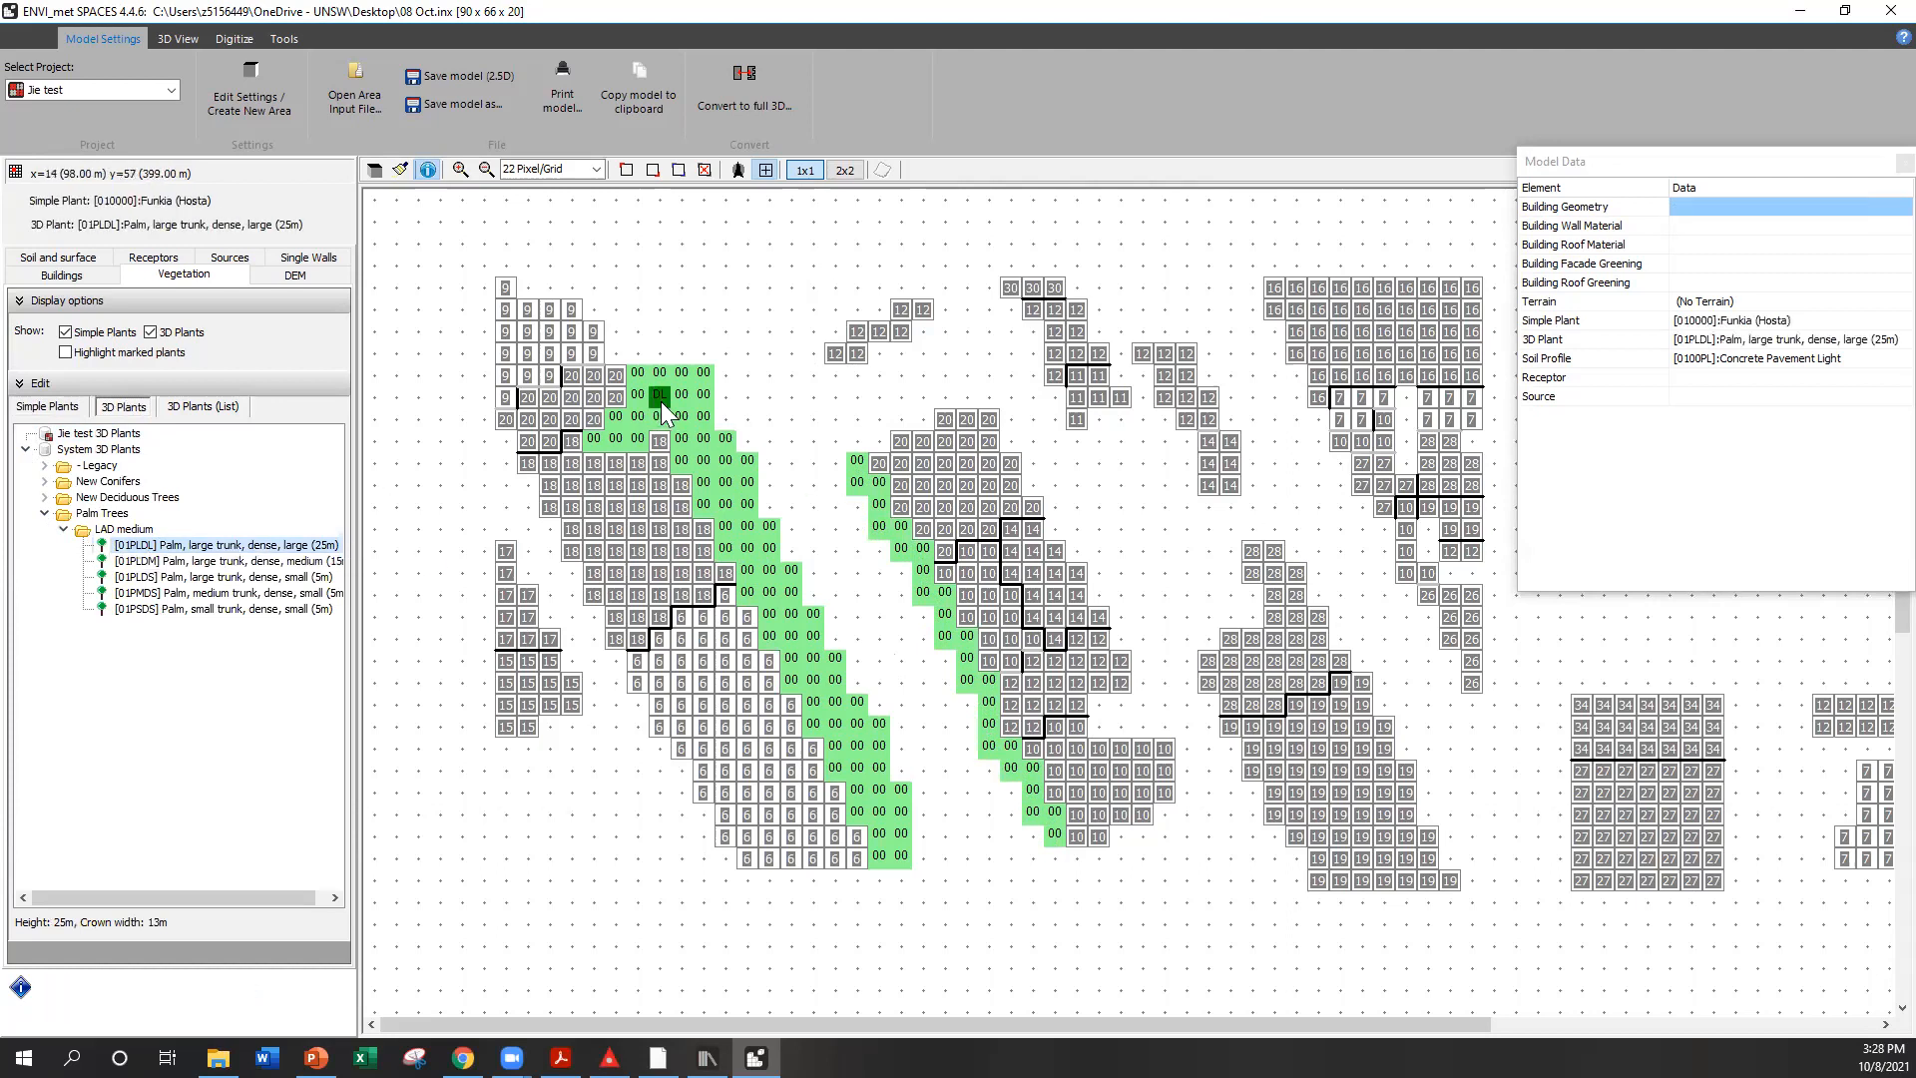
click(727, 525)
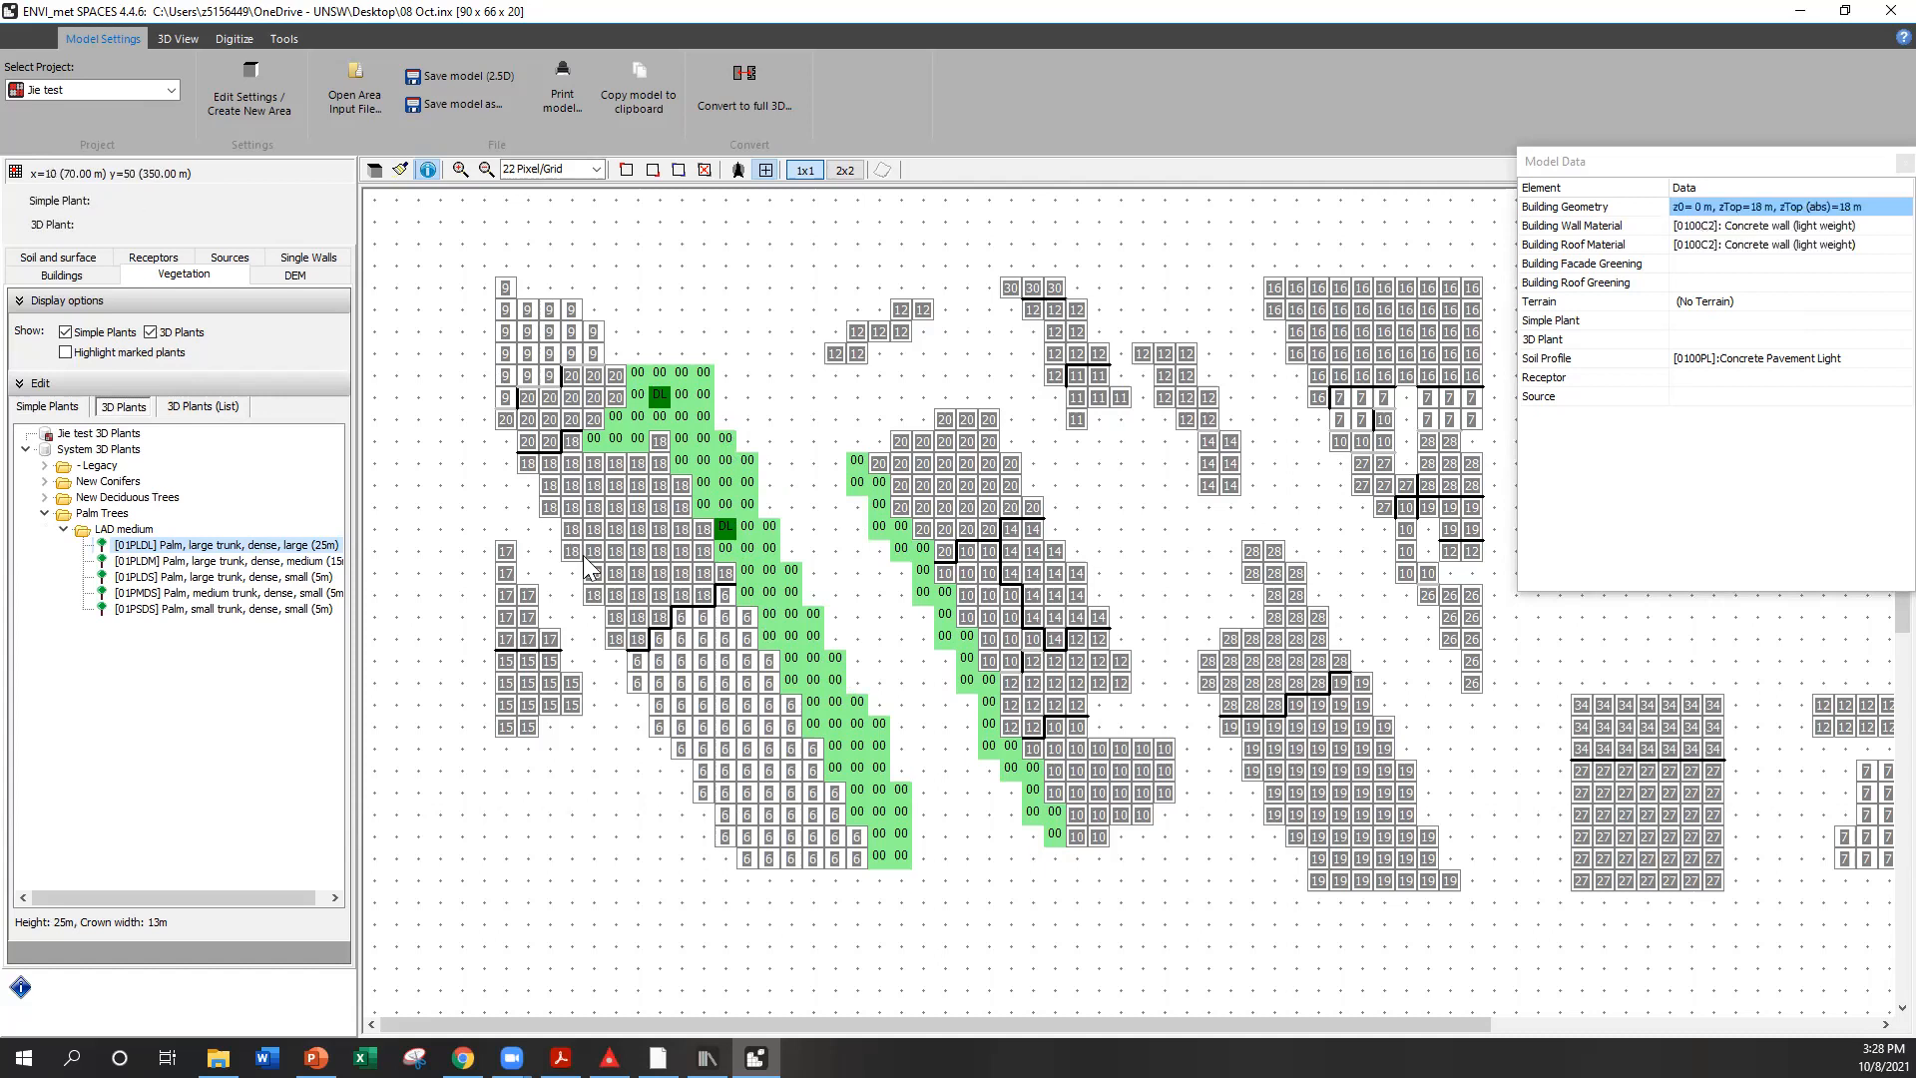
click(789, 659)
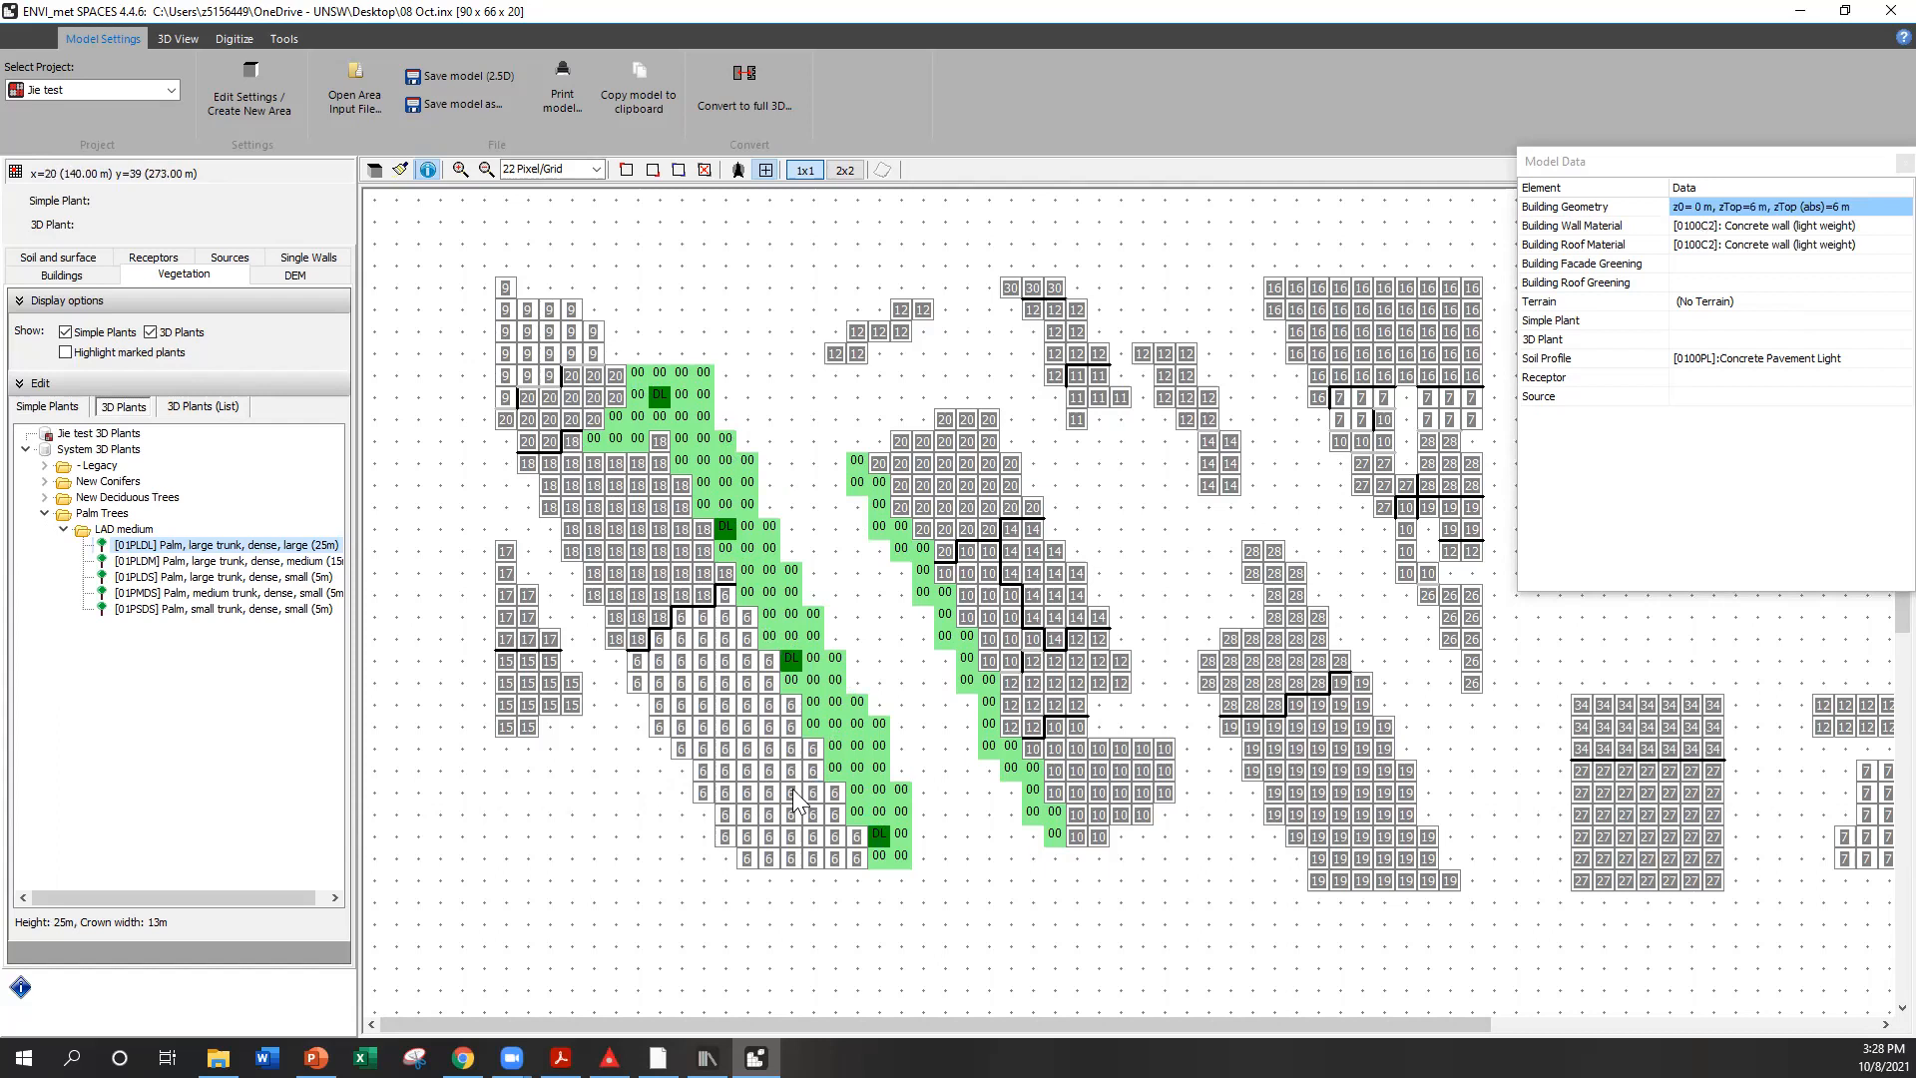
click(855, 460)
click(944, 637)
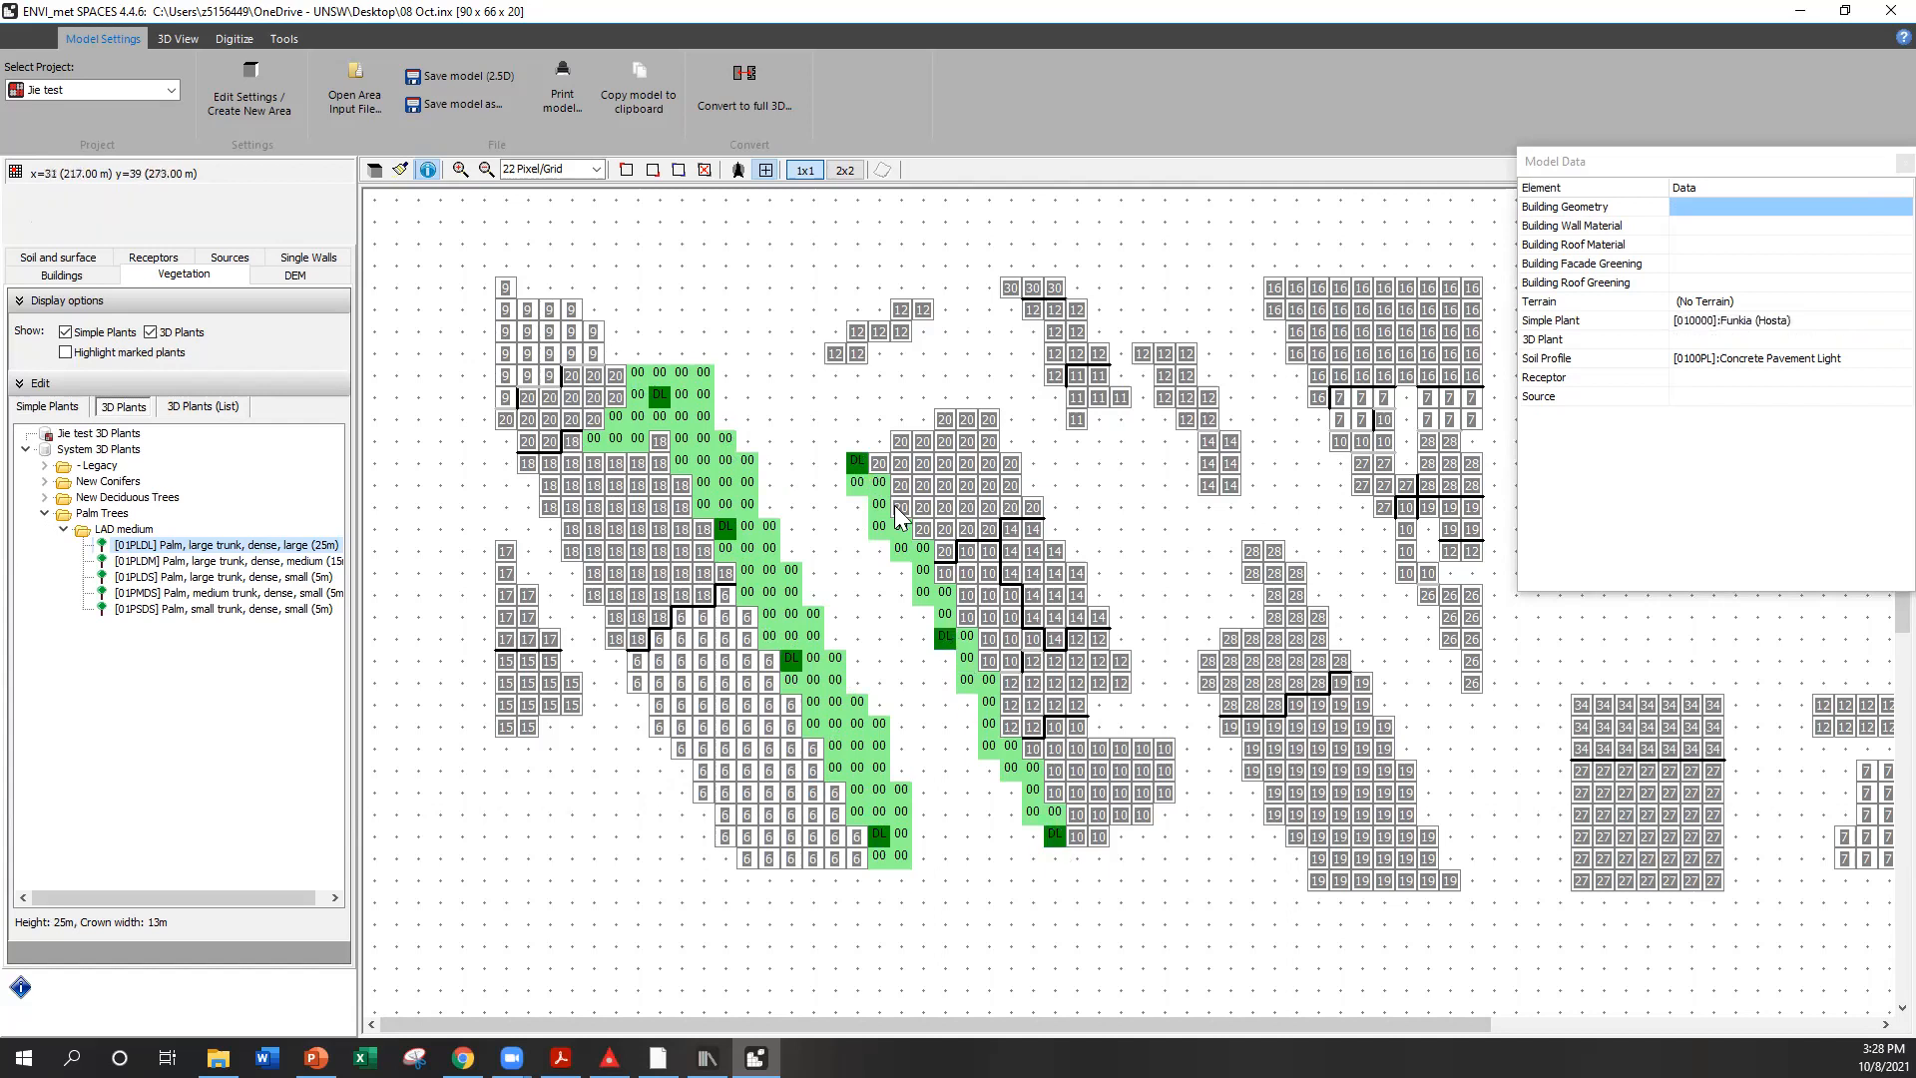
Inspect the placed palms and grass strips among the buildings in the 3D view from several angles
click(375, 171)
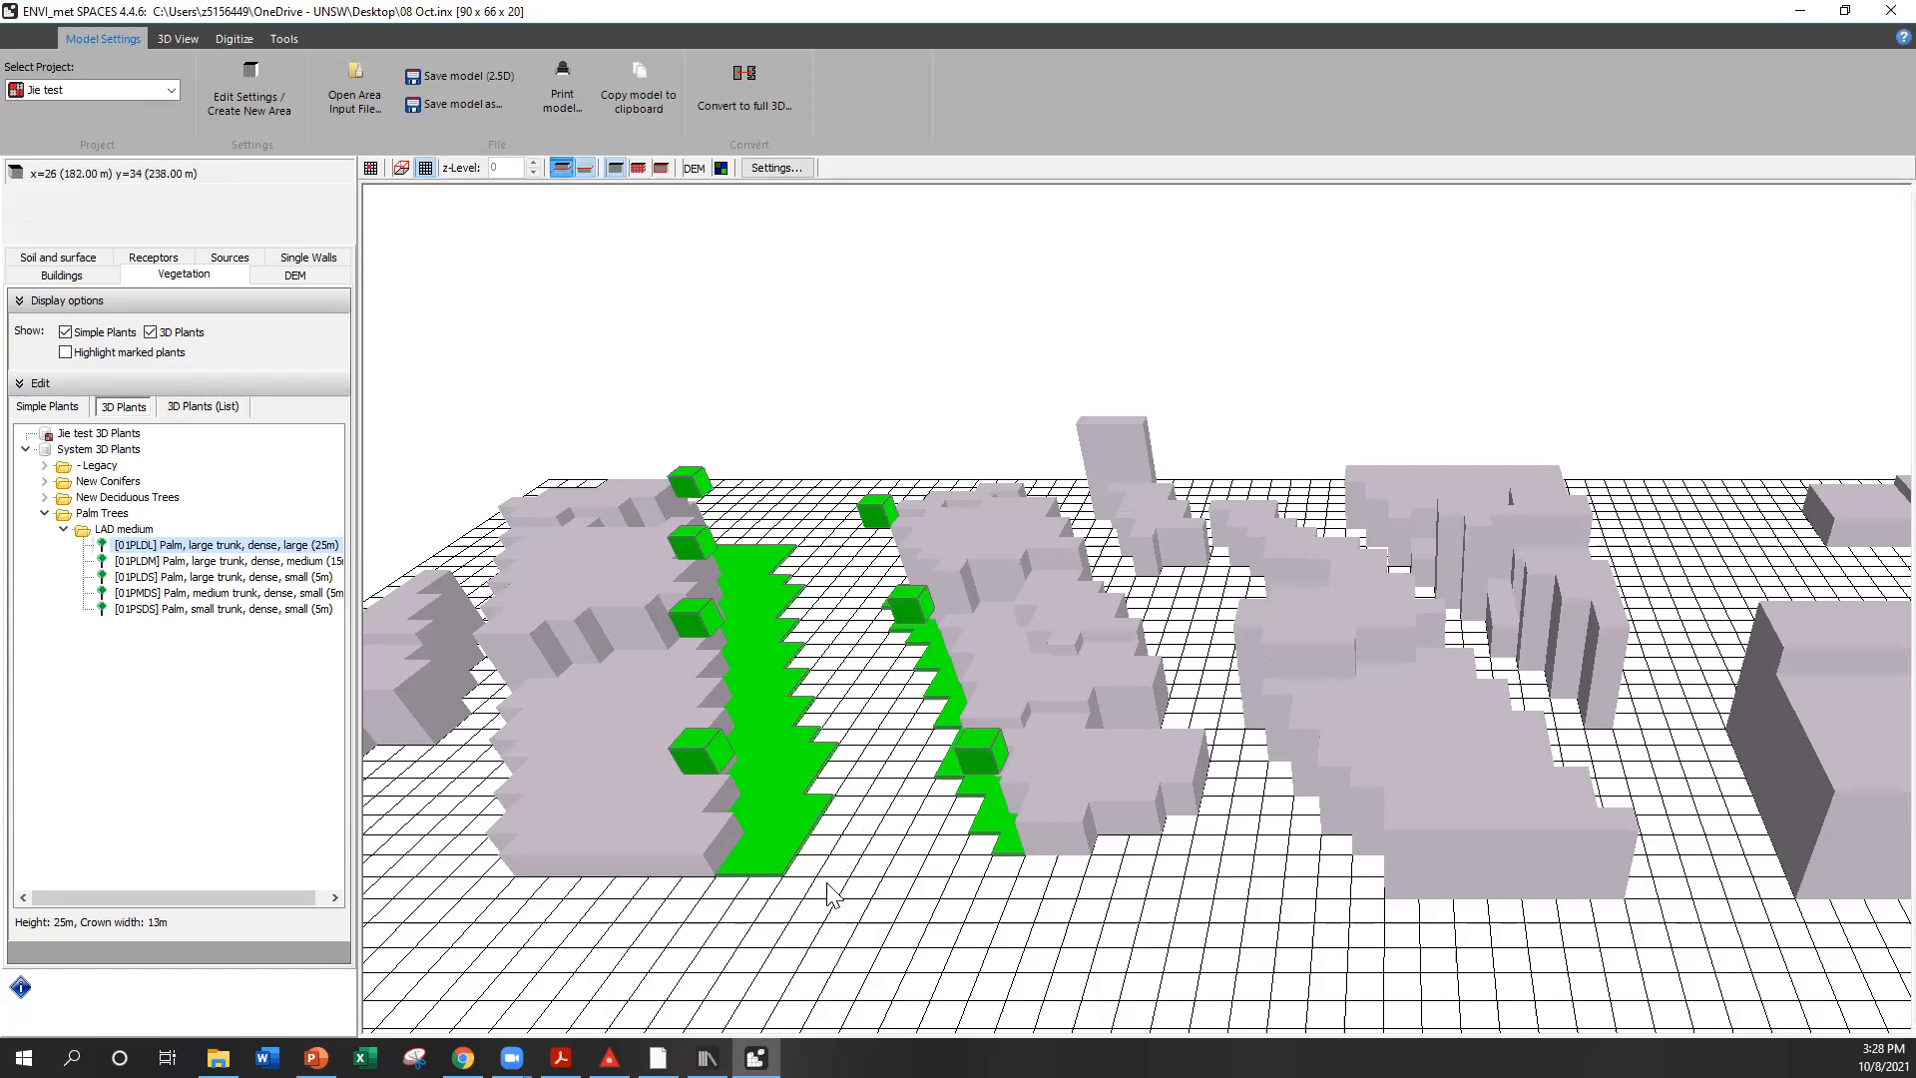
key(Right)
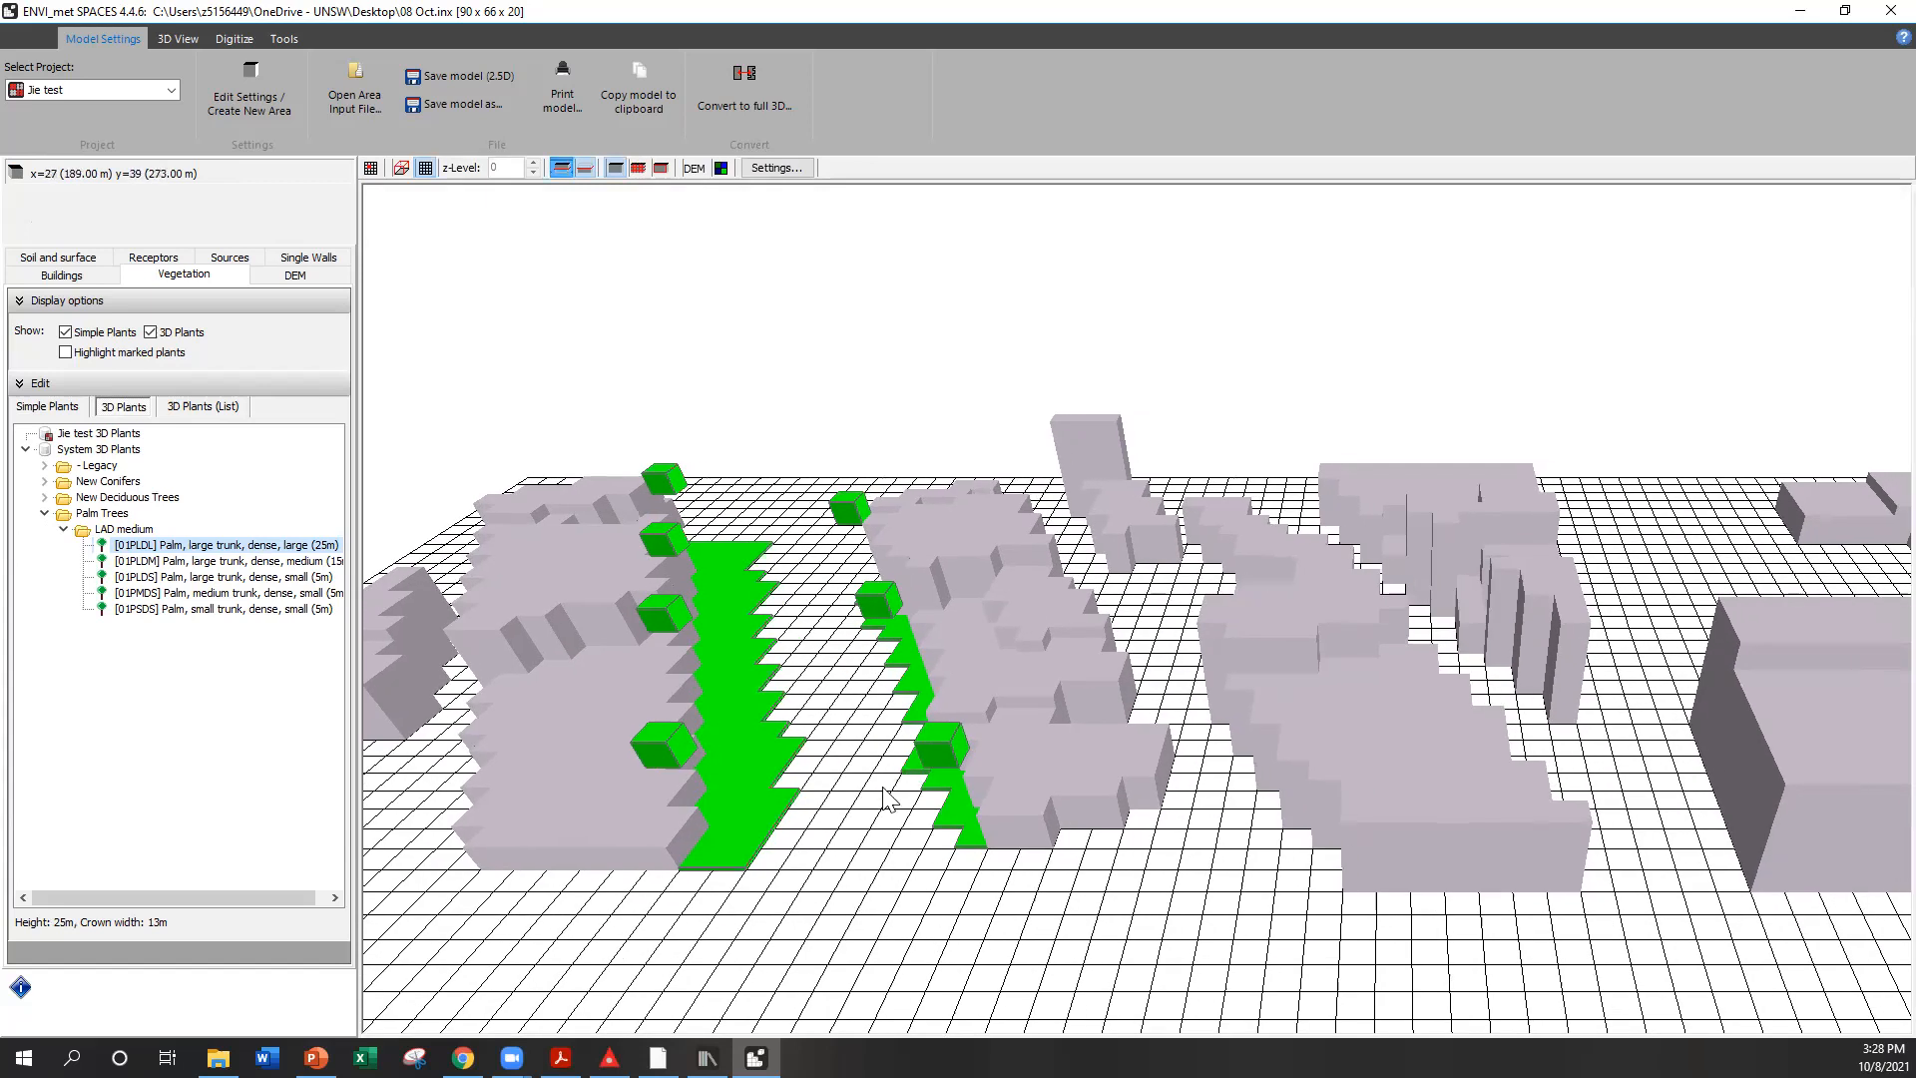
drag(885, 798, 816, 704)
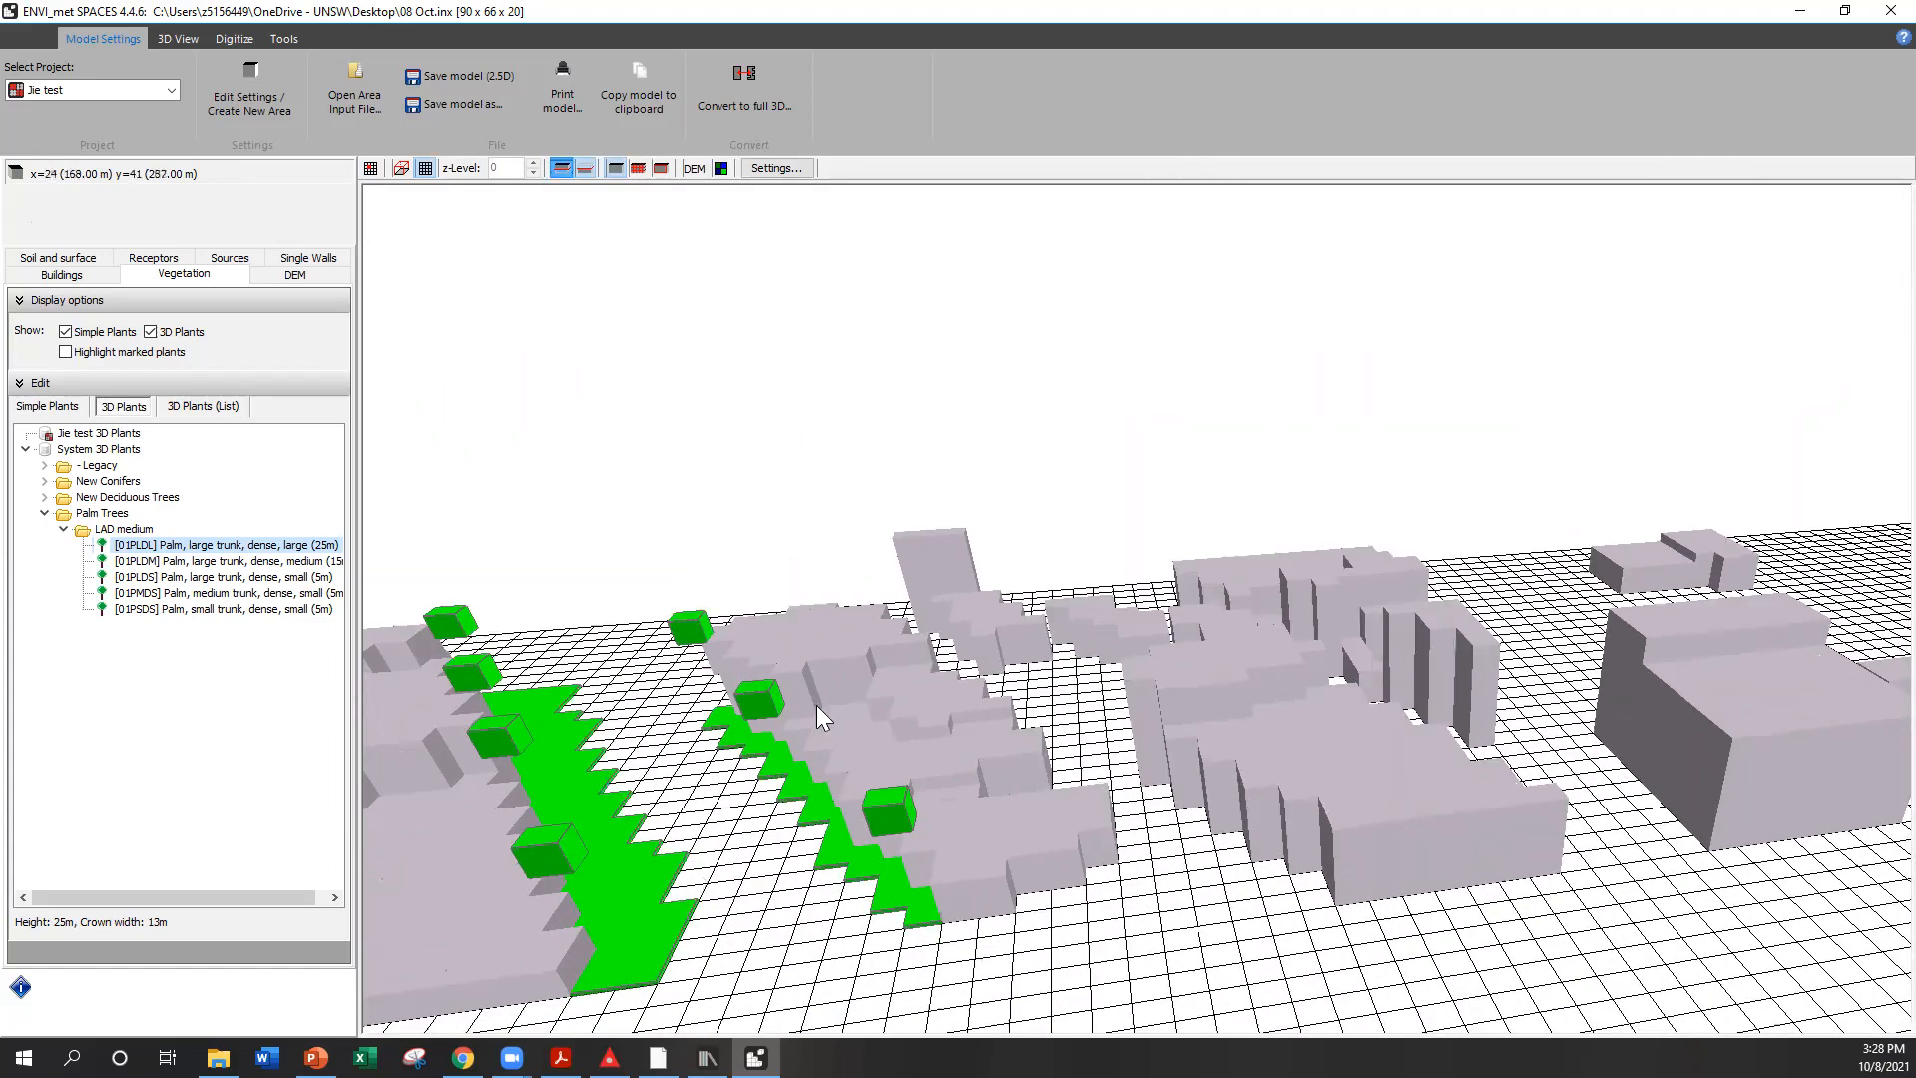
drag(920, 424, 1219, 496)
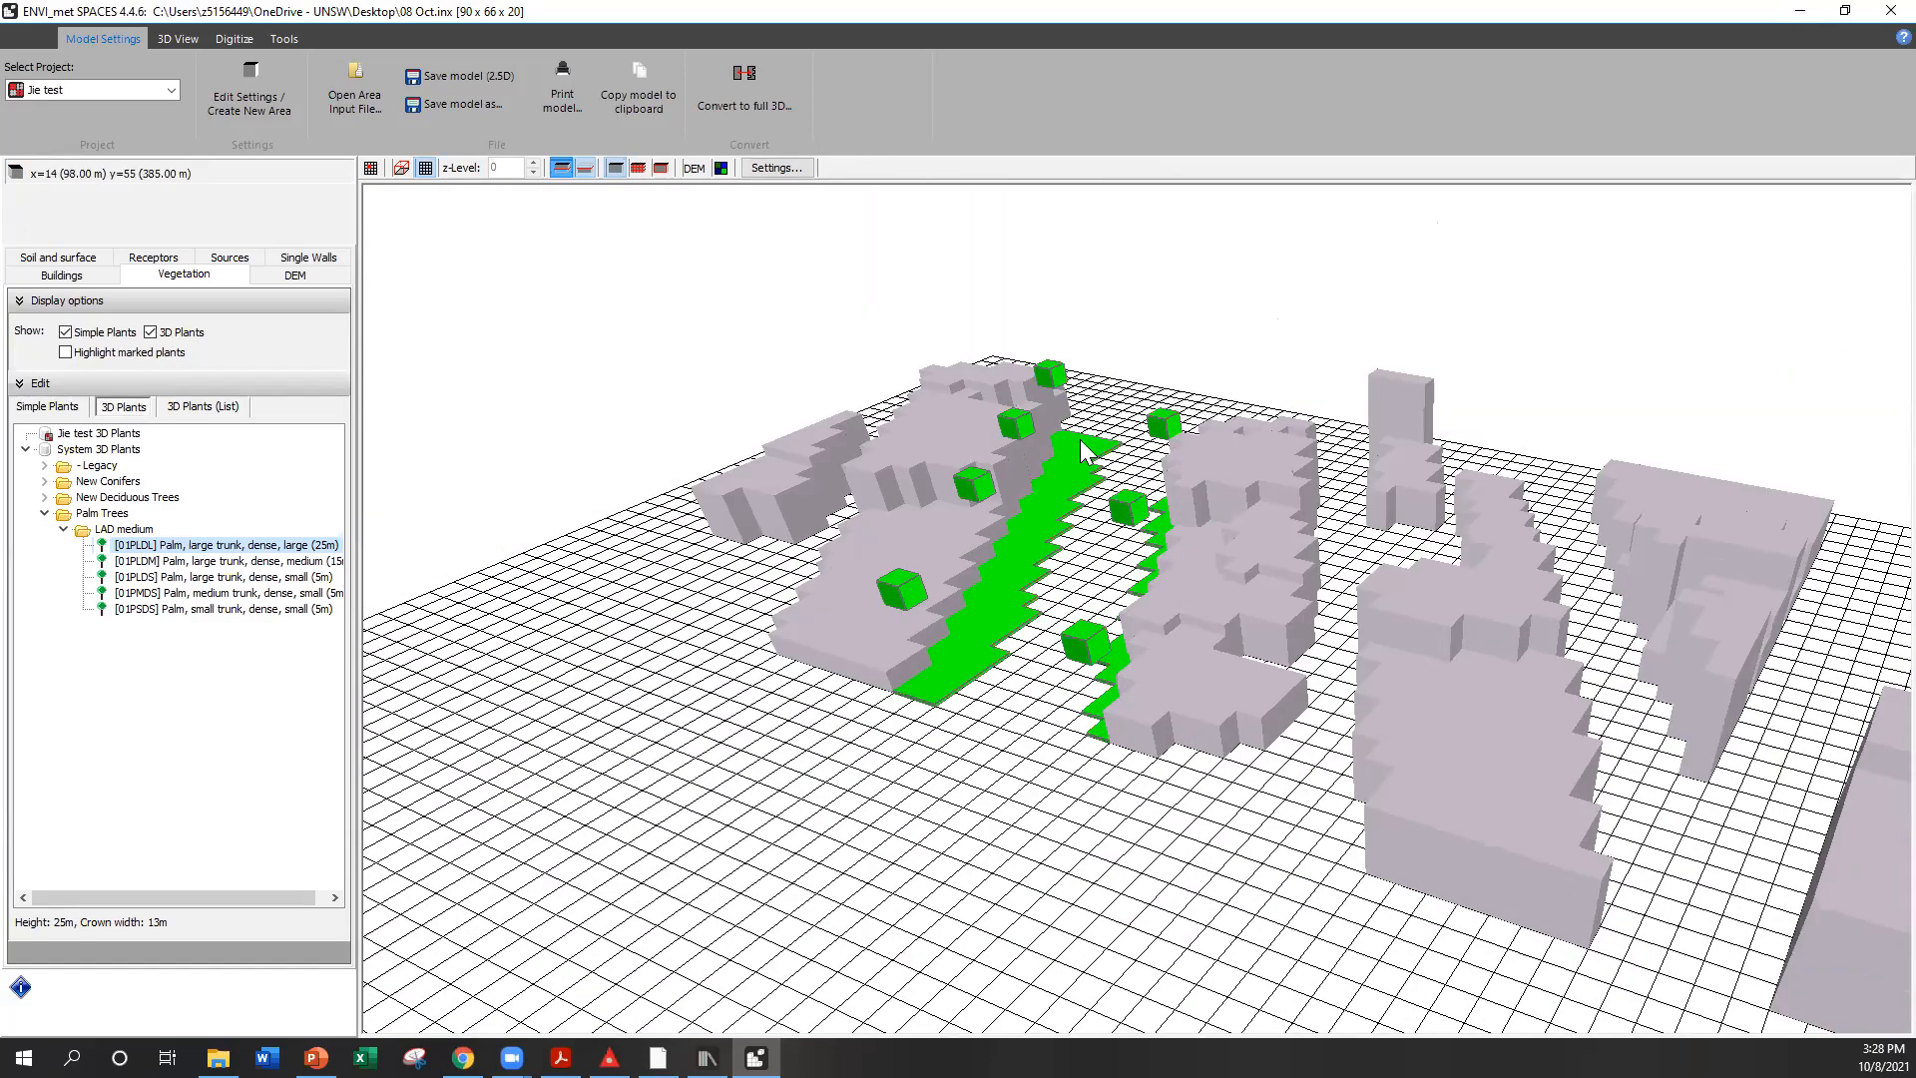
drag(1088, 444, 1093, 423)
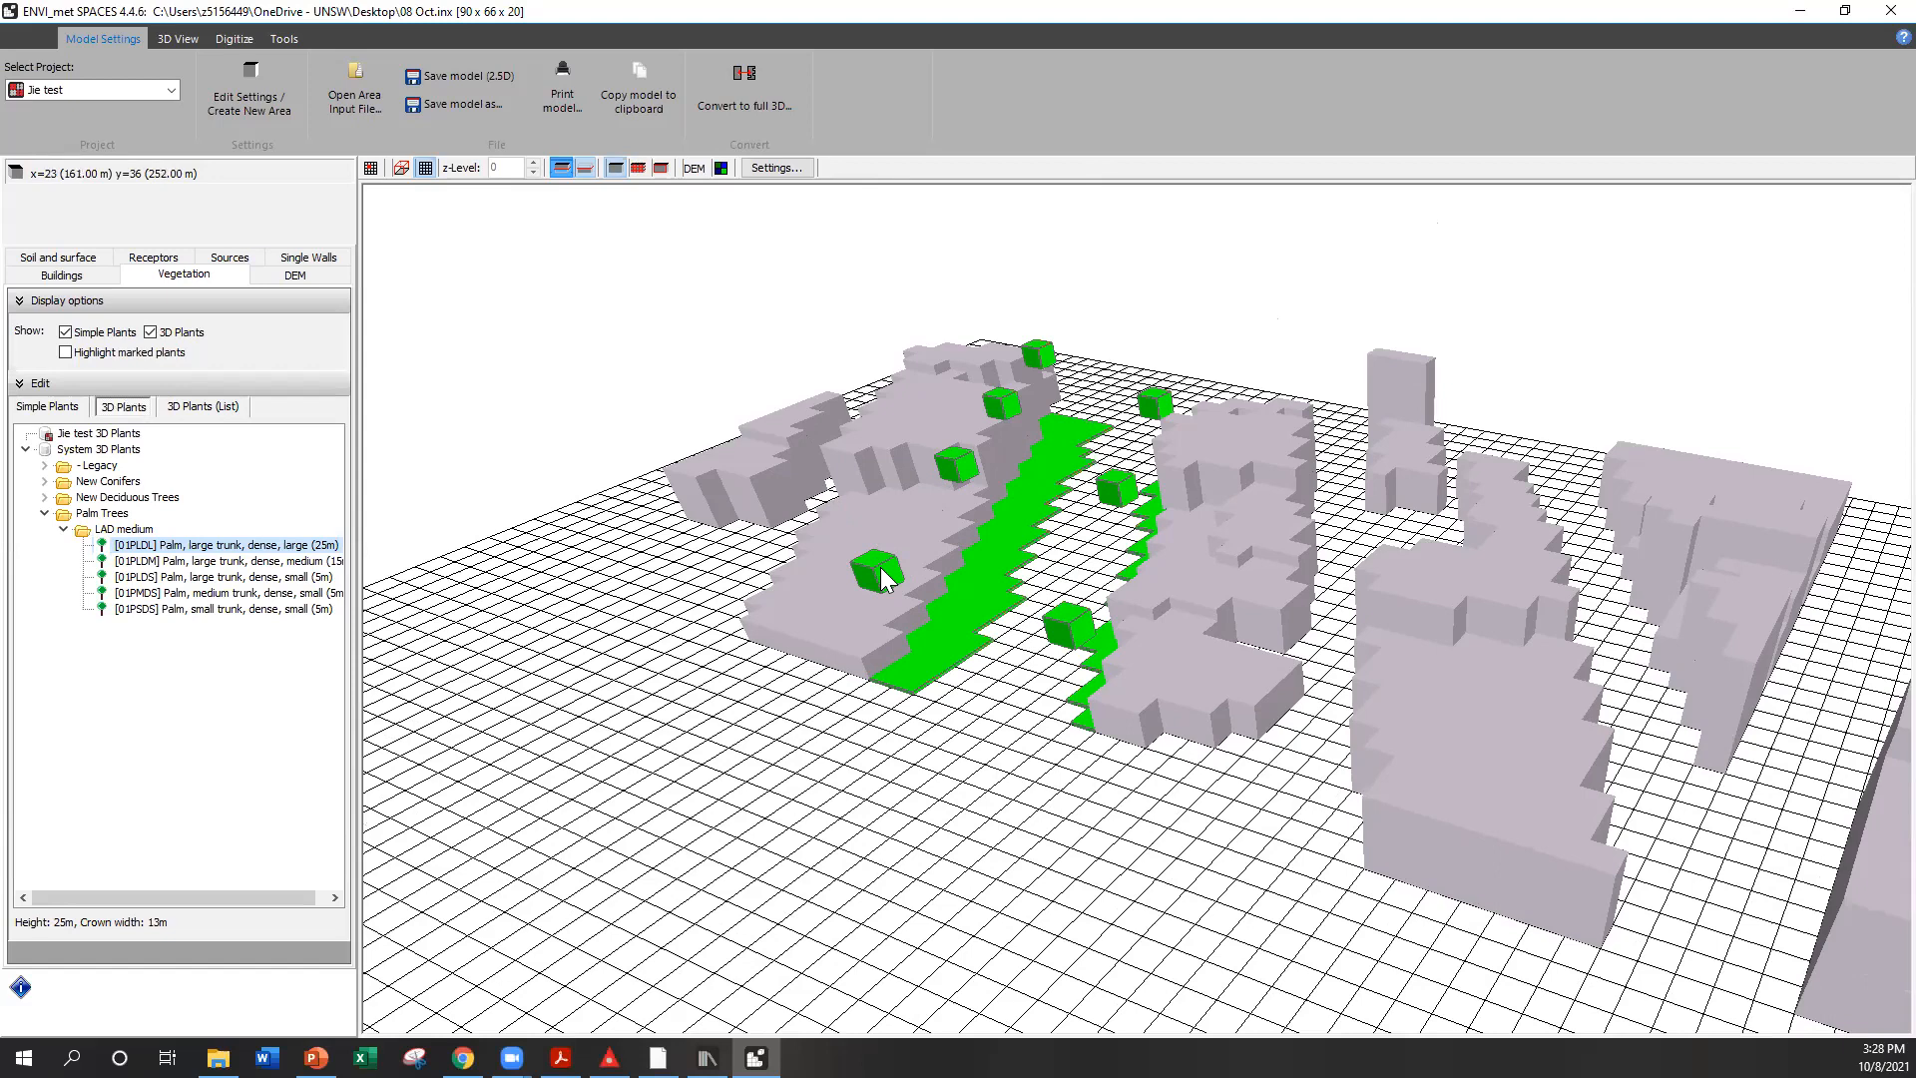
drag(1251, 357, 1241, 193)
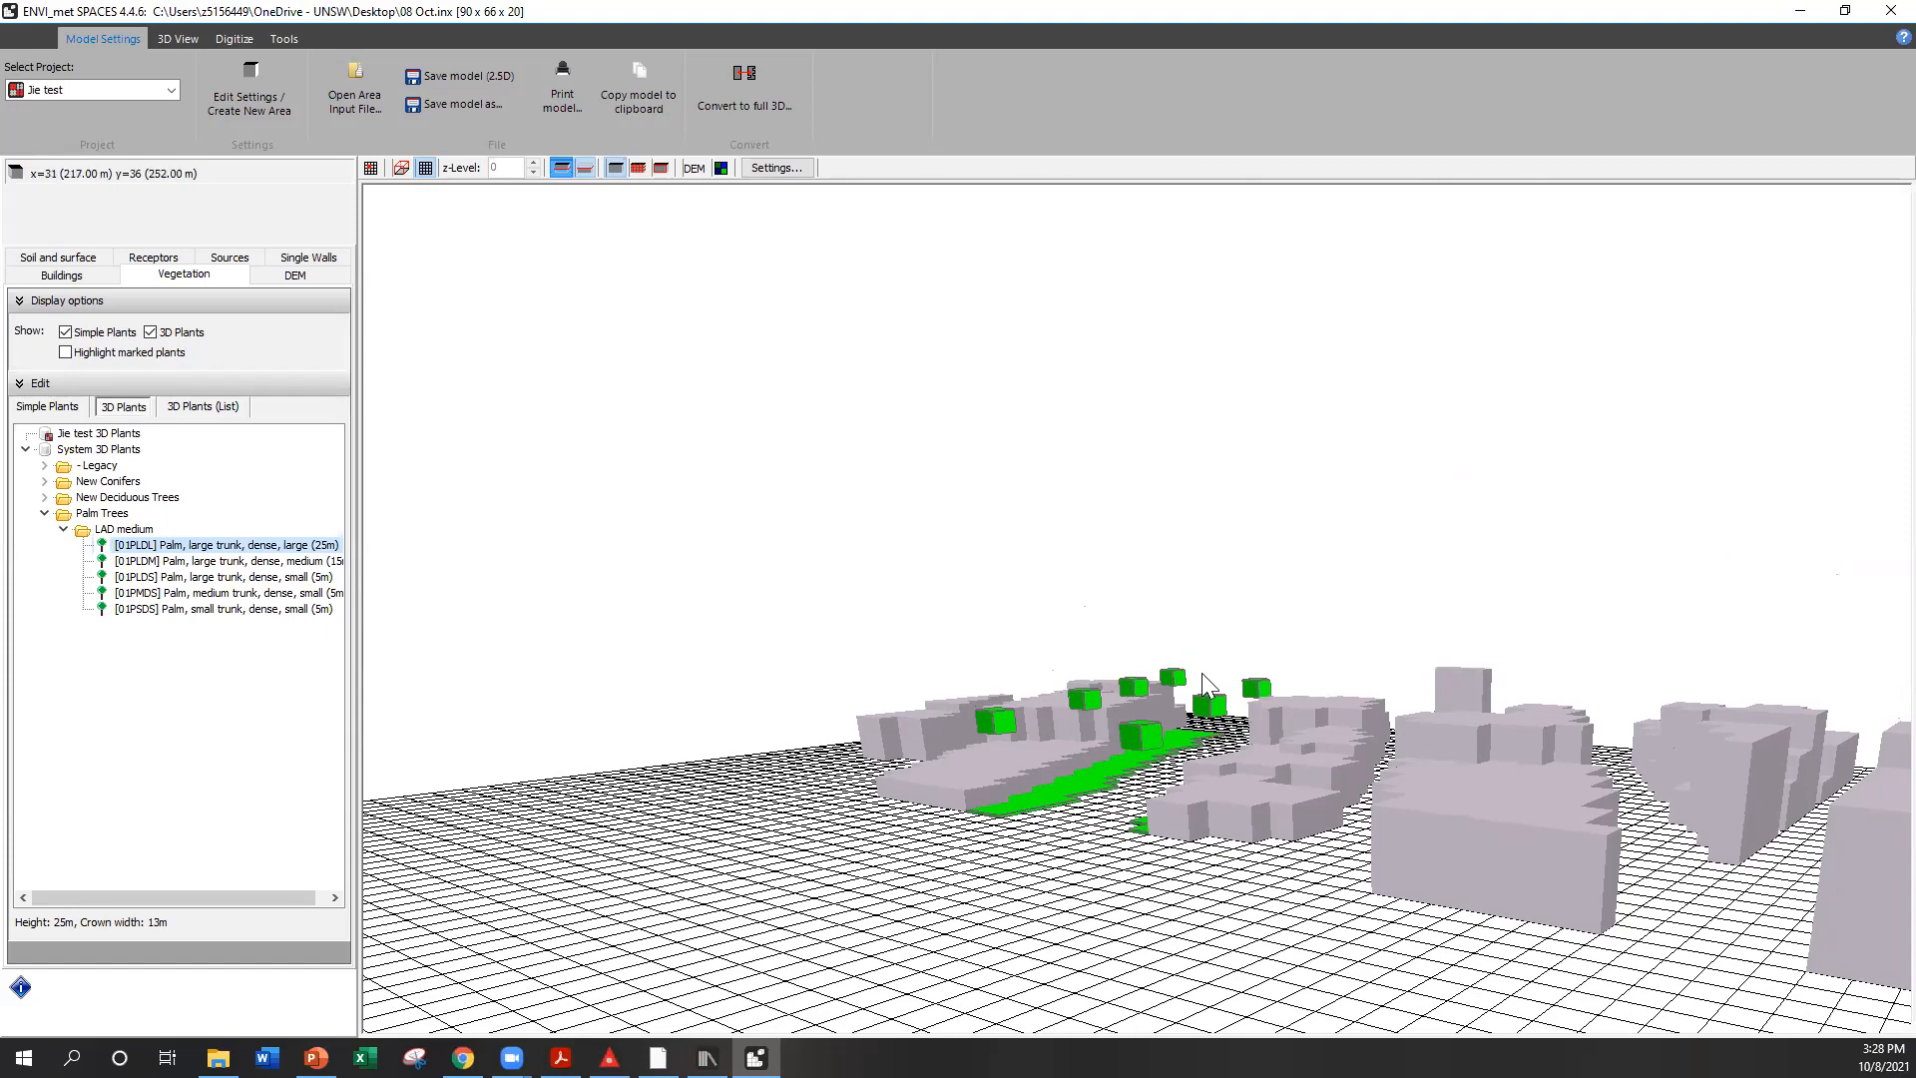
drag(1377, 586, 1453, 767)
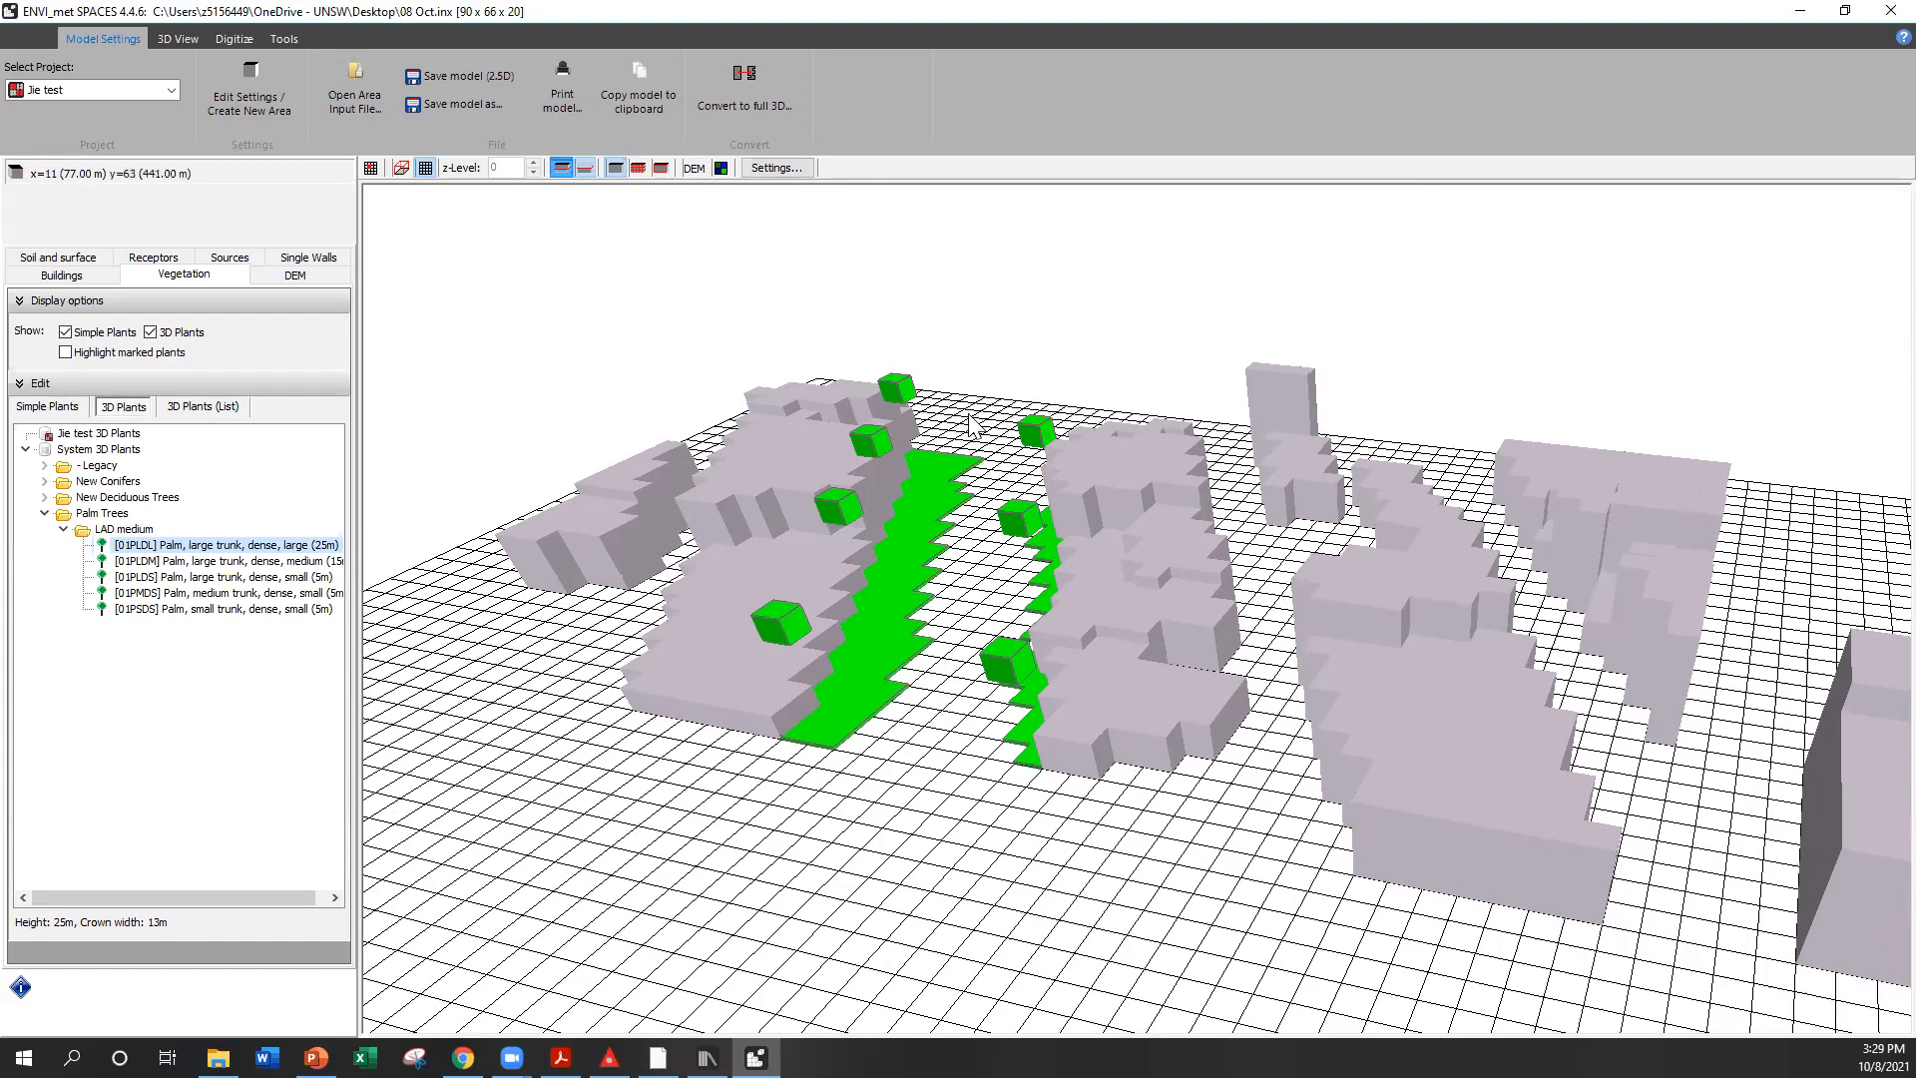
scroll(970, 424, up, 2)
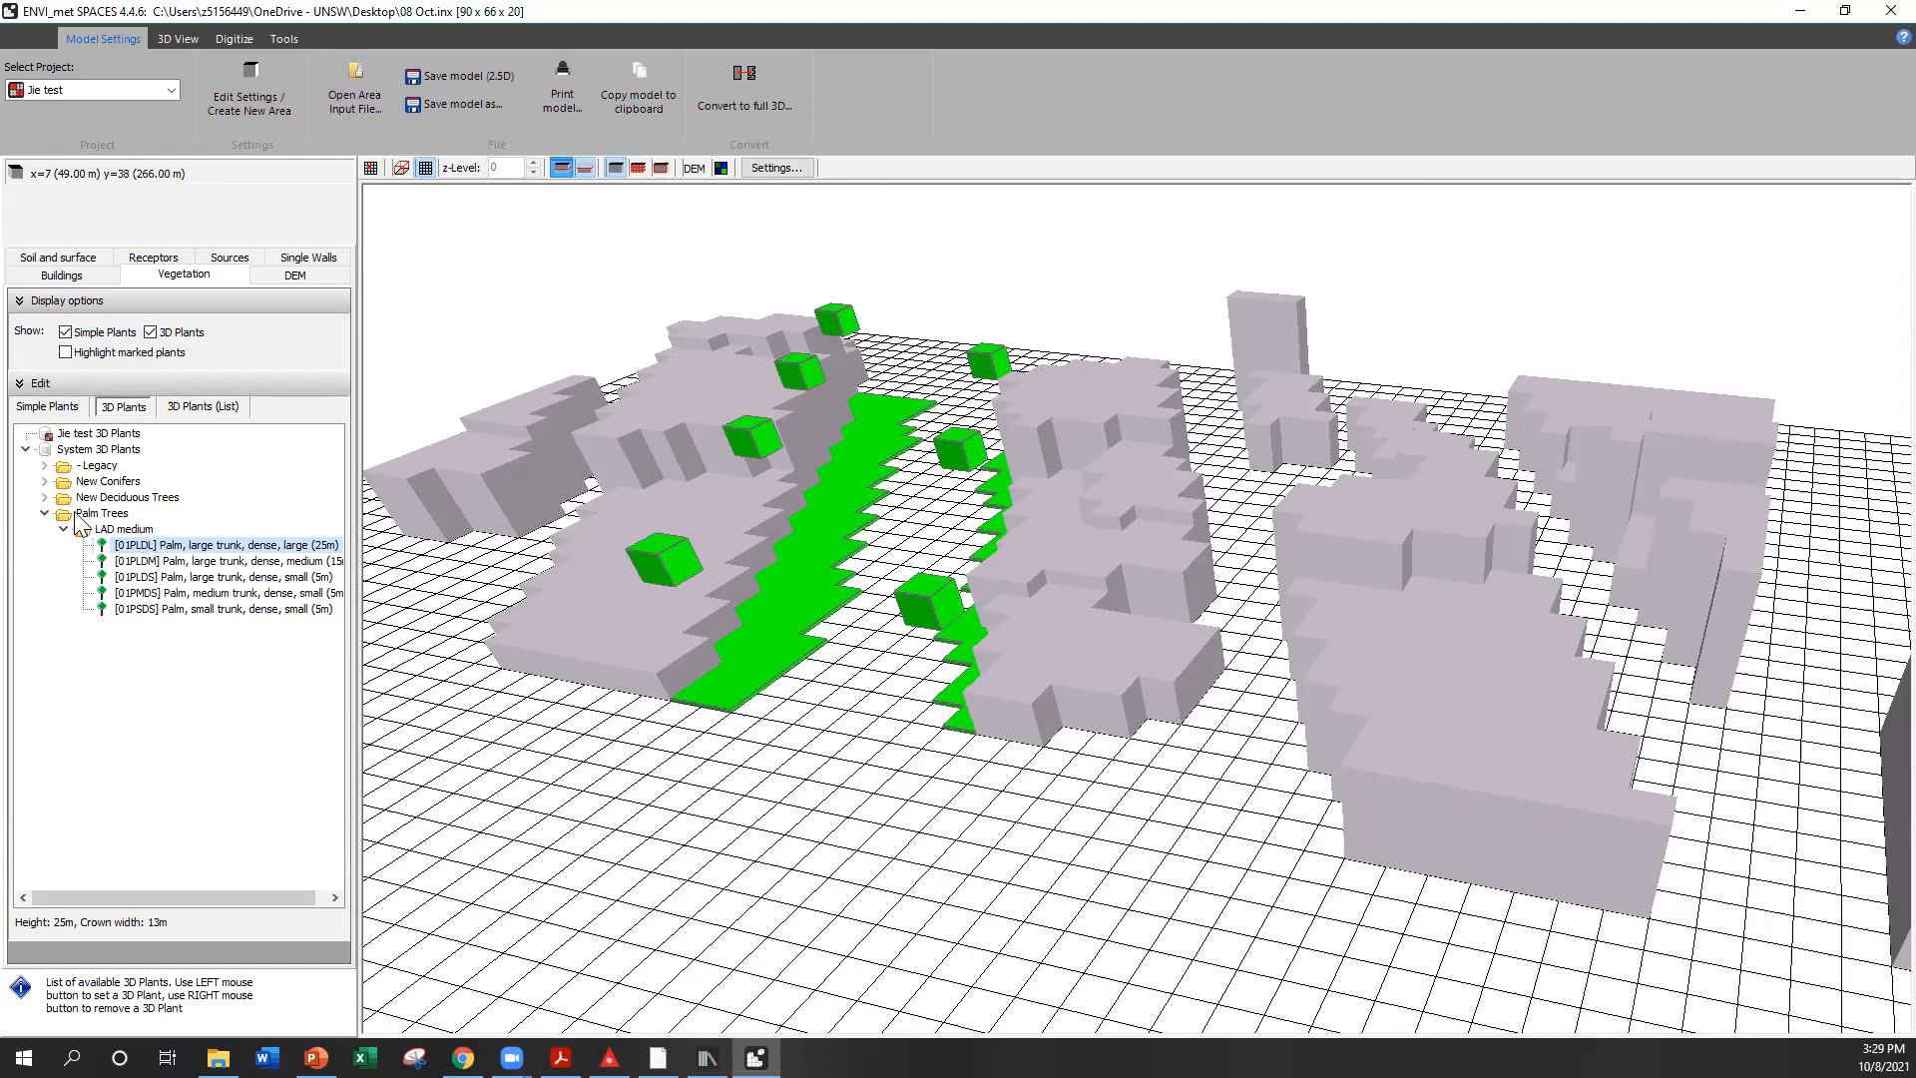
In the 2D grid view, place three [01OLDS] Cylindric, large trunk, dense, small deciduous trees along the eastern sides of the central building and its eastern neighbour
click(43, 497)
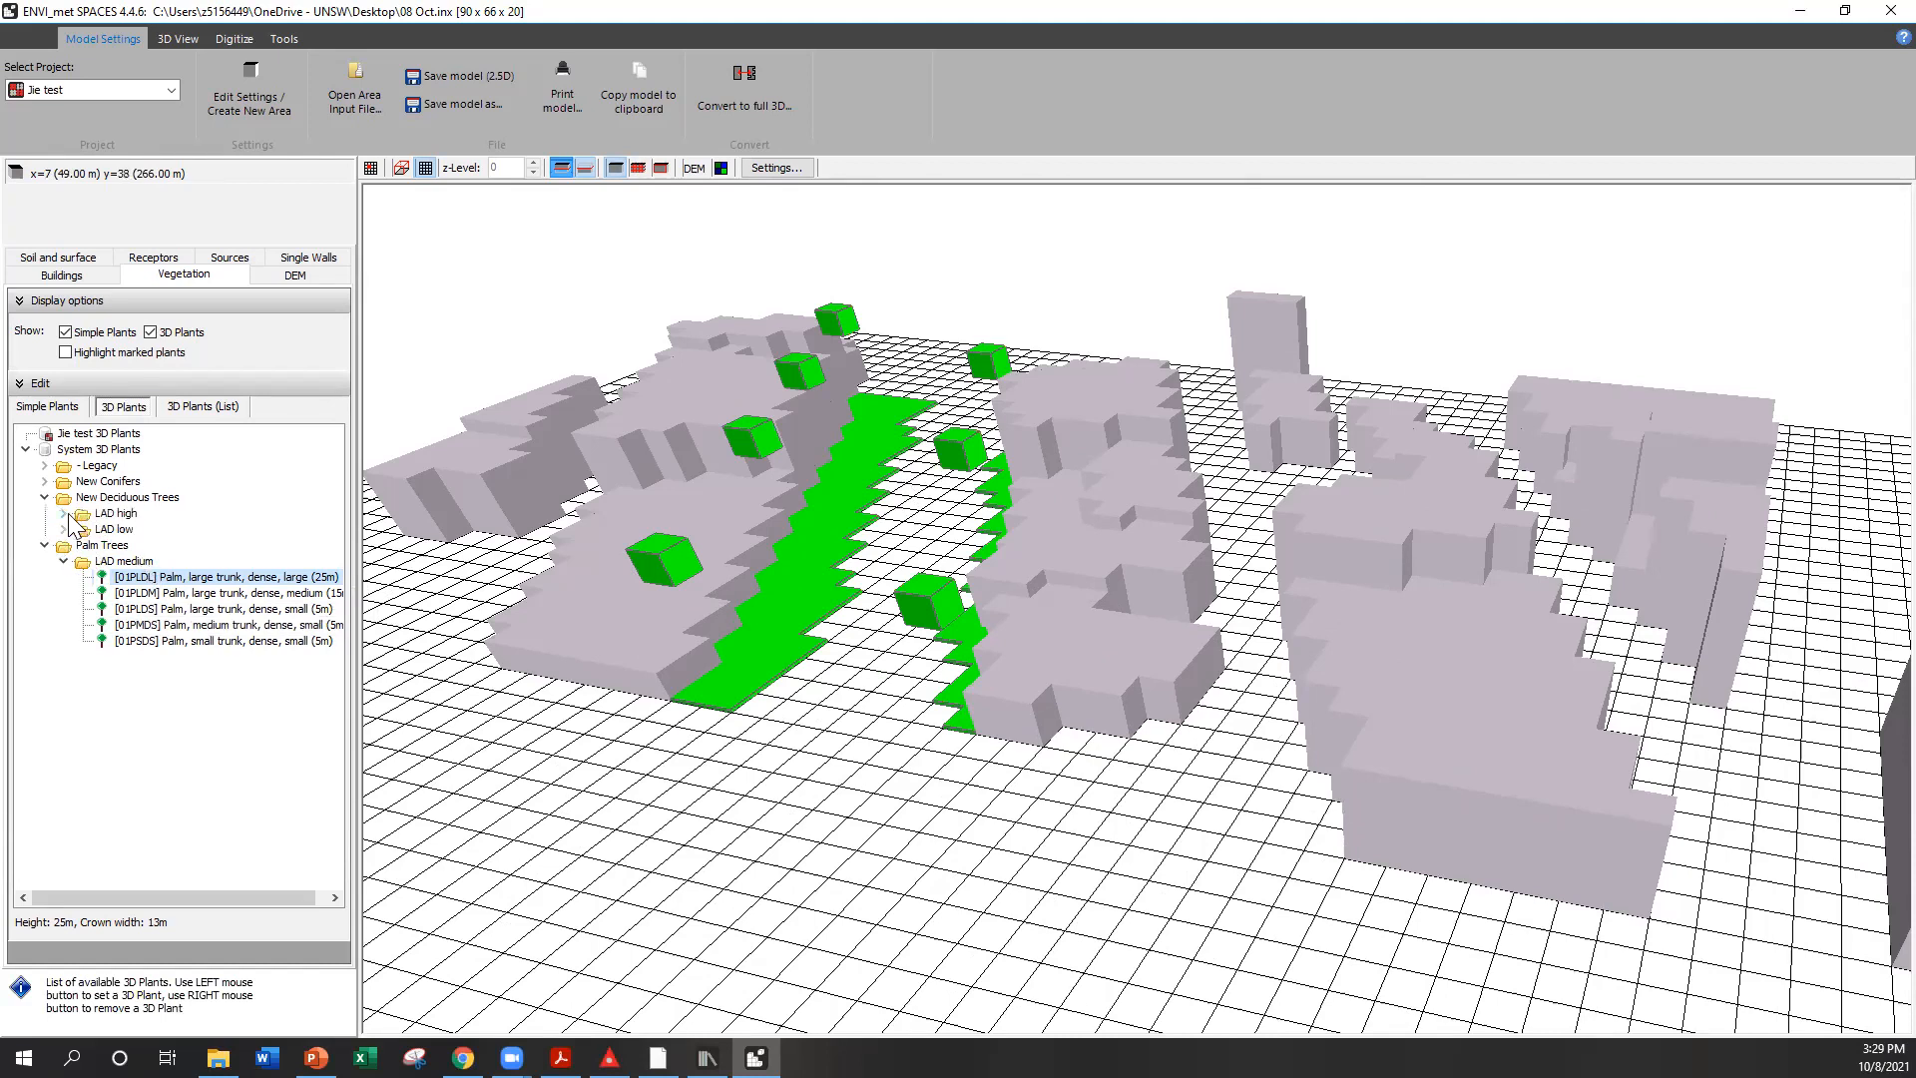
click(63, 513)
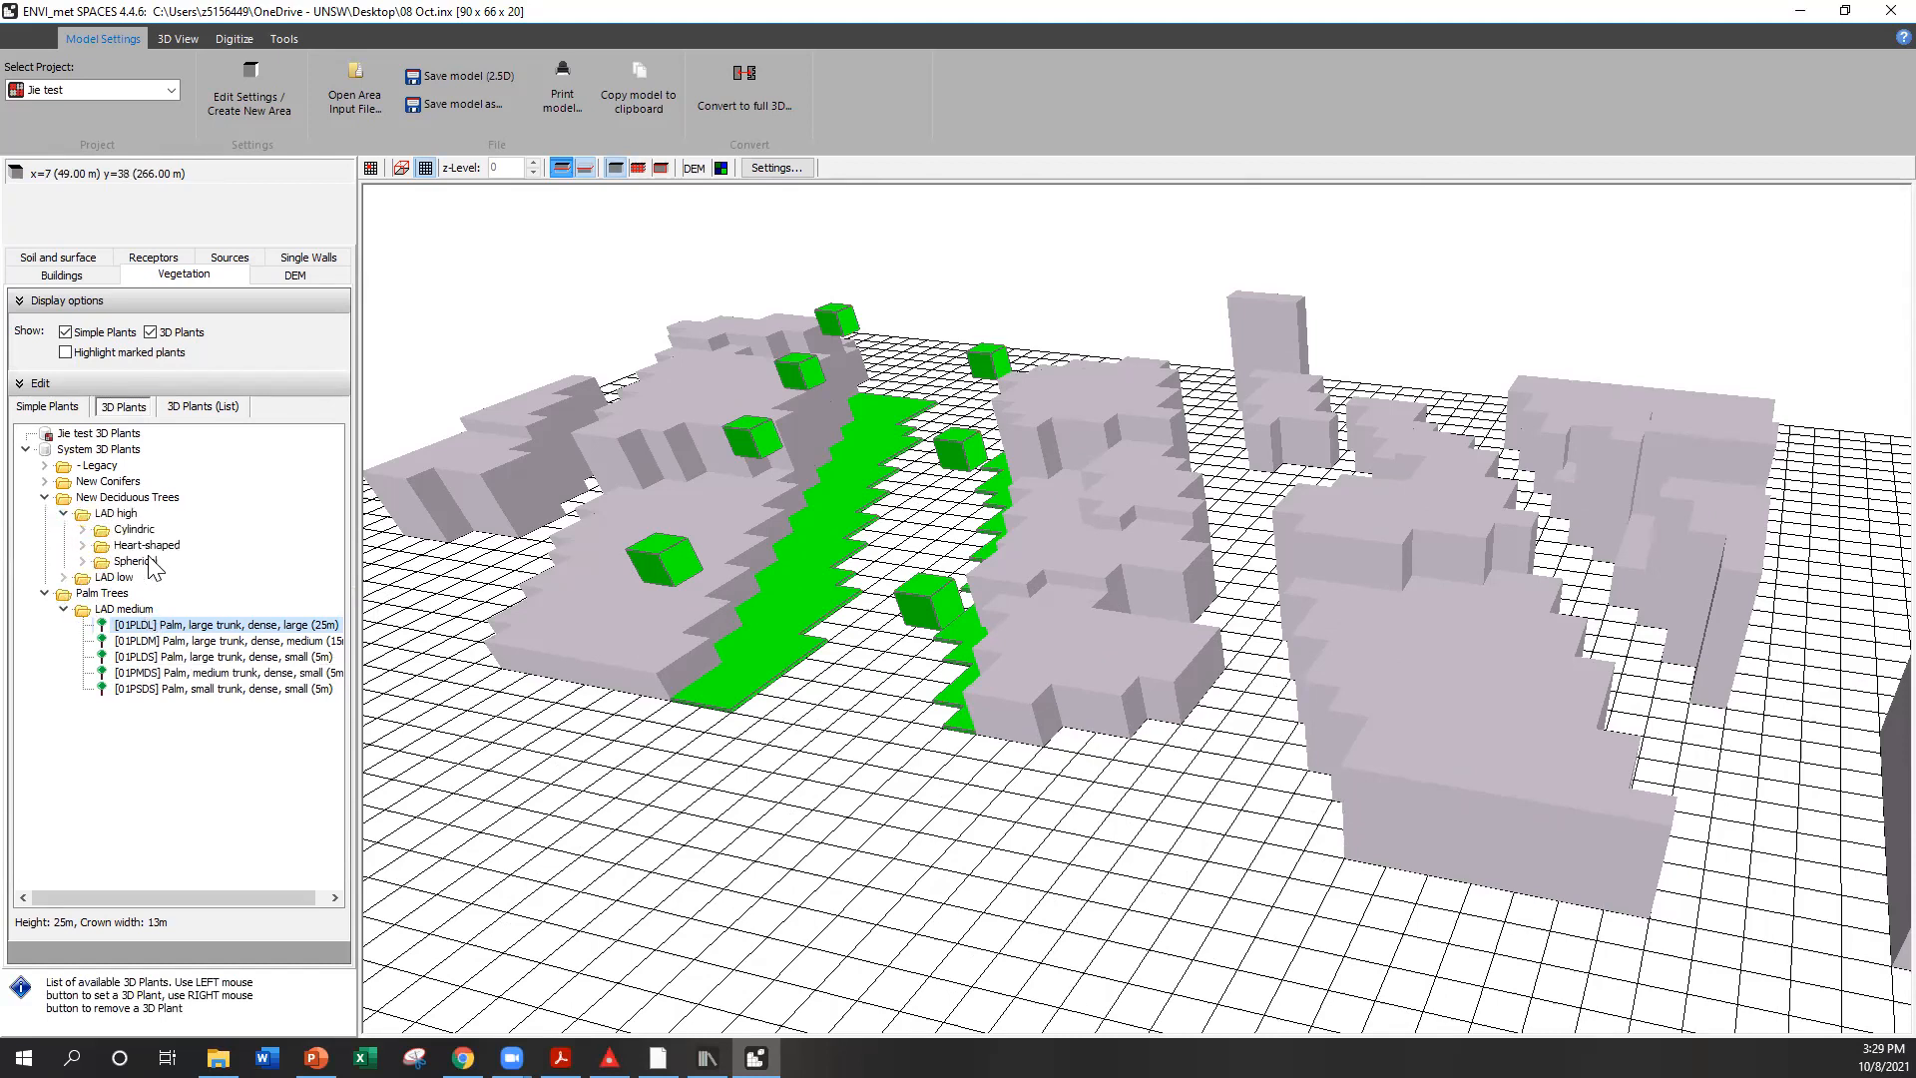
click(83, 529)
click(219, 577)
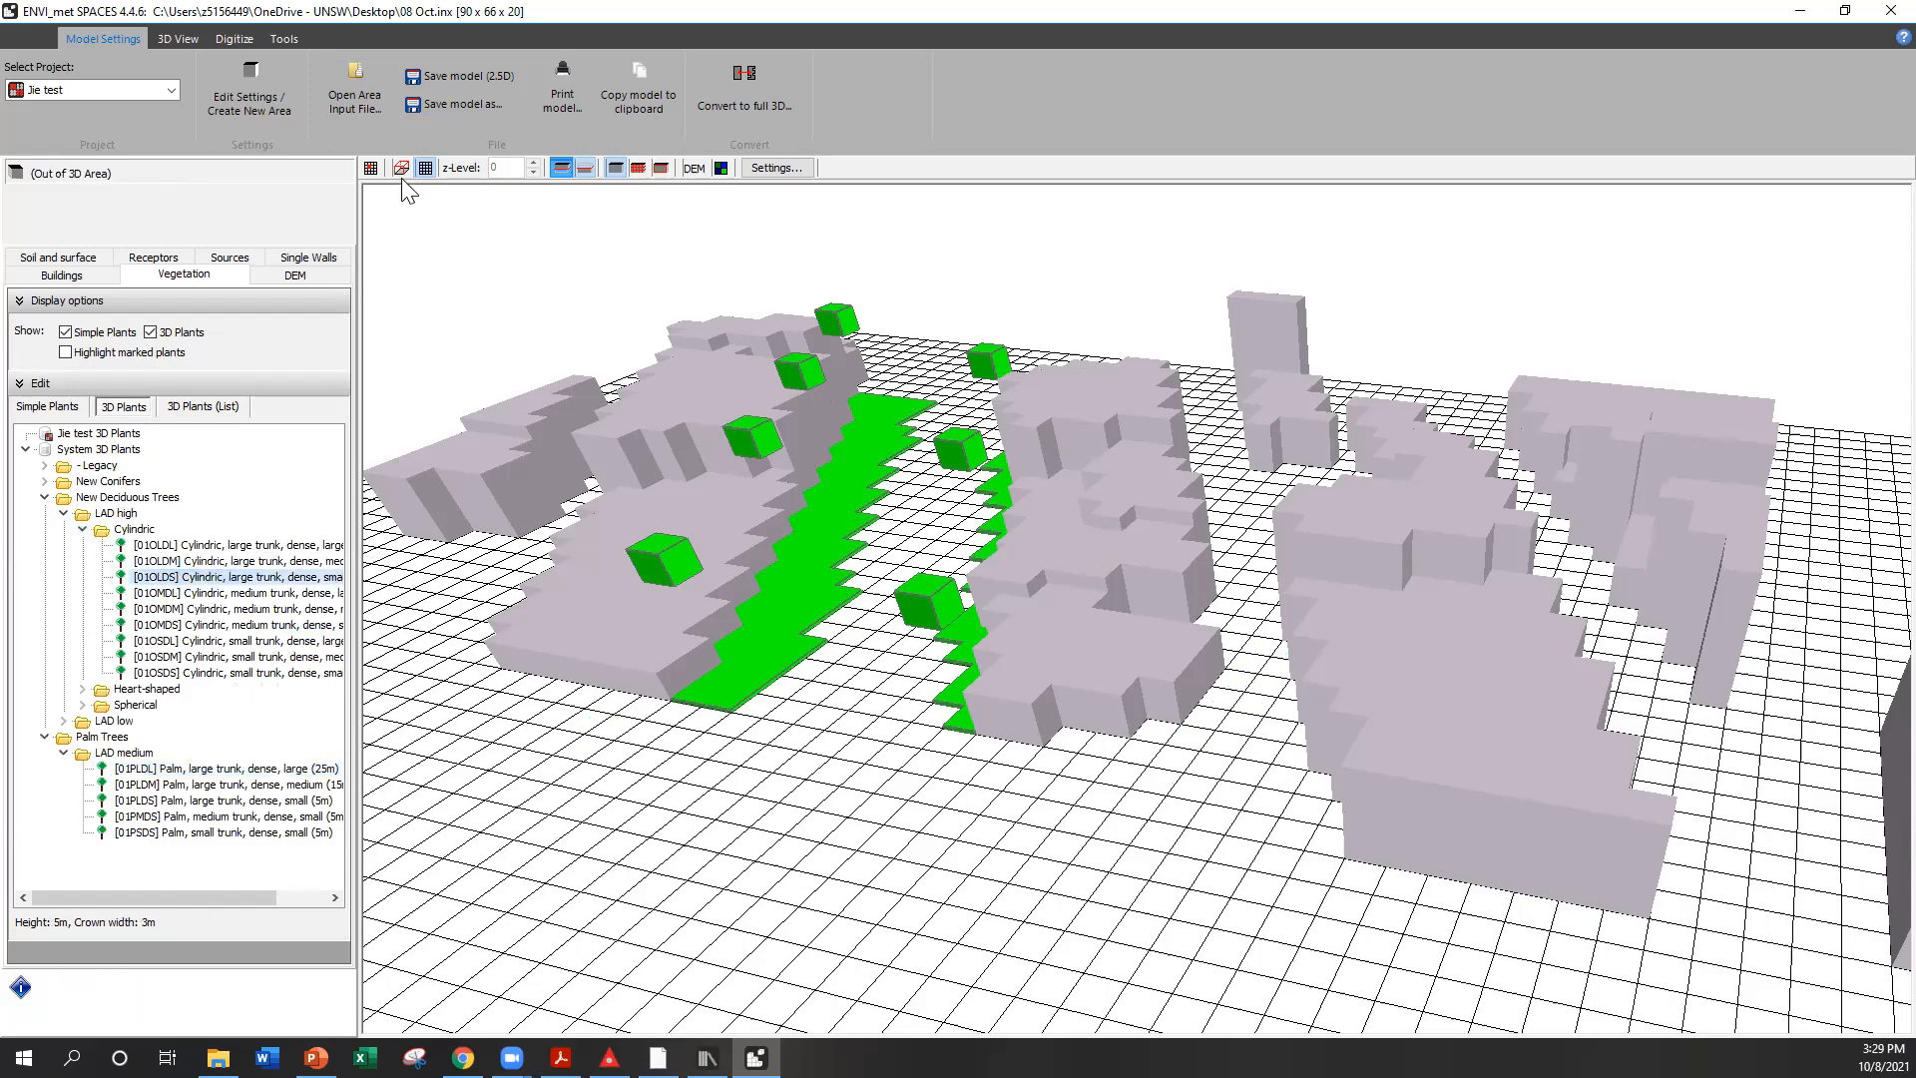
click(371, 167)
click(1072, 529)
click(1146, 726)
click(1427, 776)
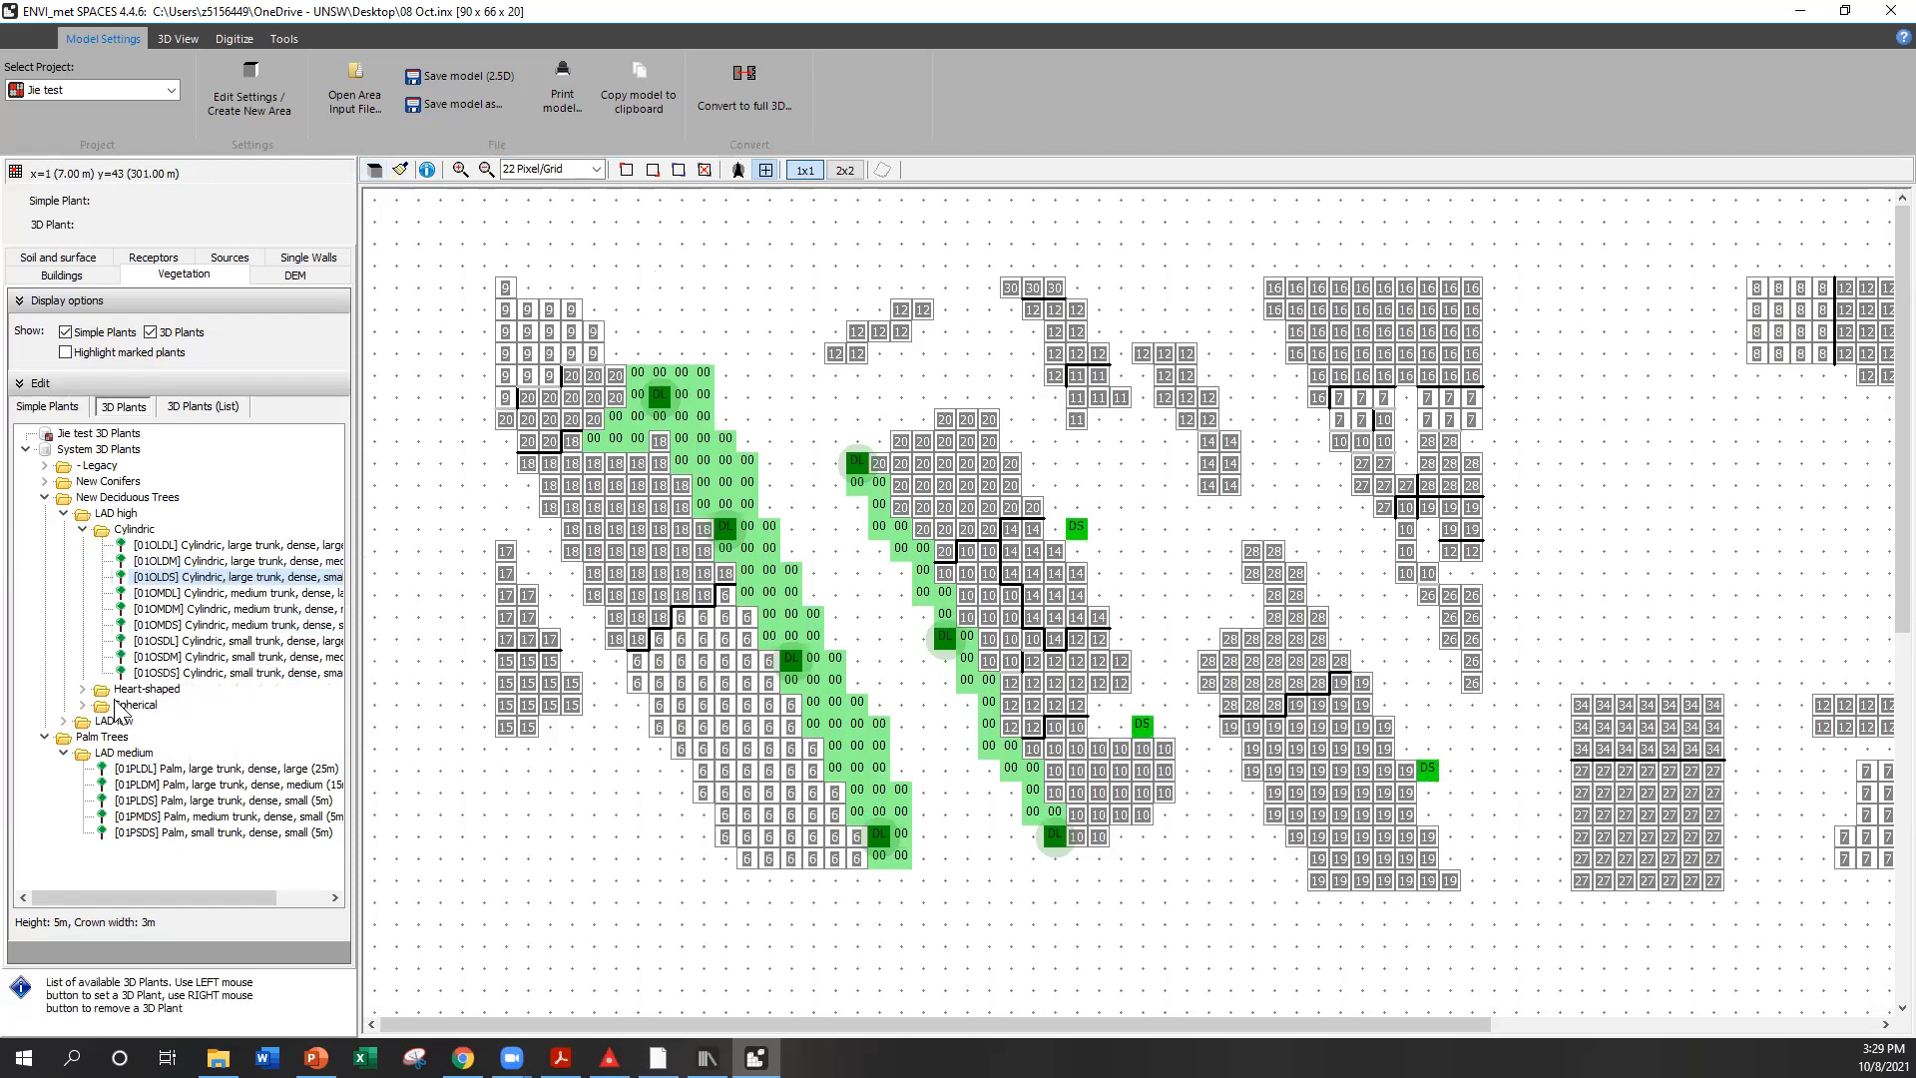
Place two [01OLSM] Cylindric, large trunk, sparse deciduous trees from LAD low east of the northeastern building cluster, and show the model in 3D
click(63, 720)
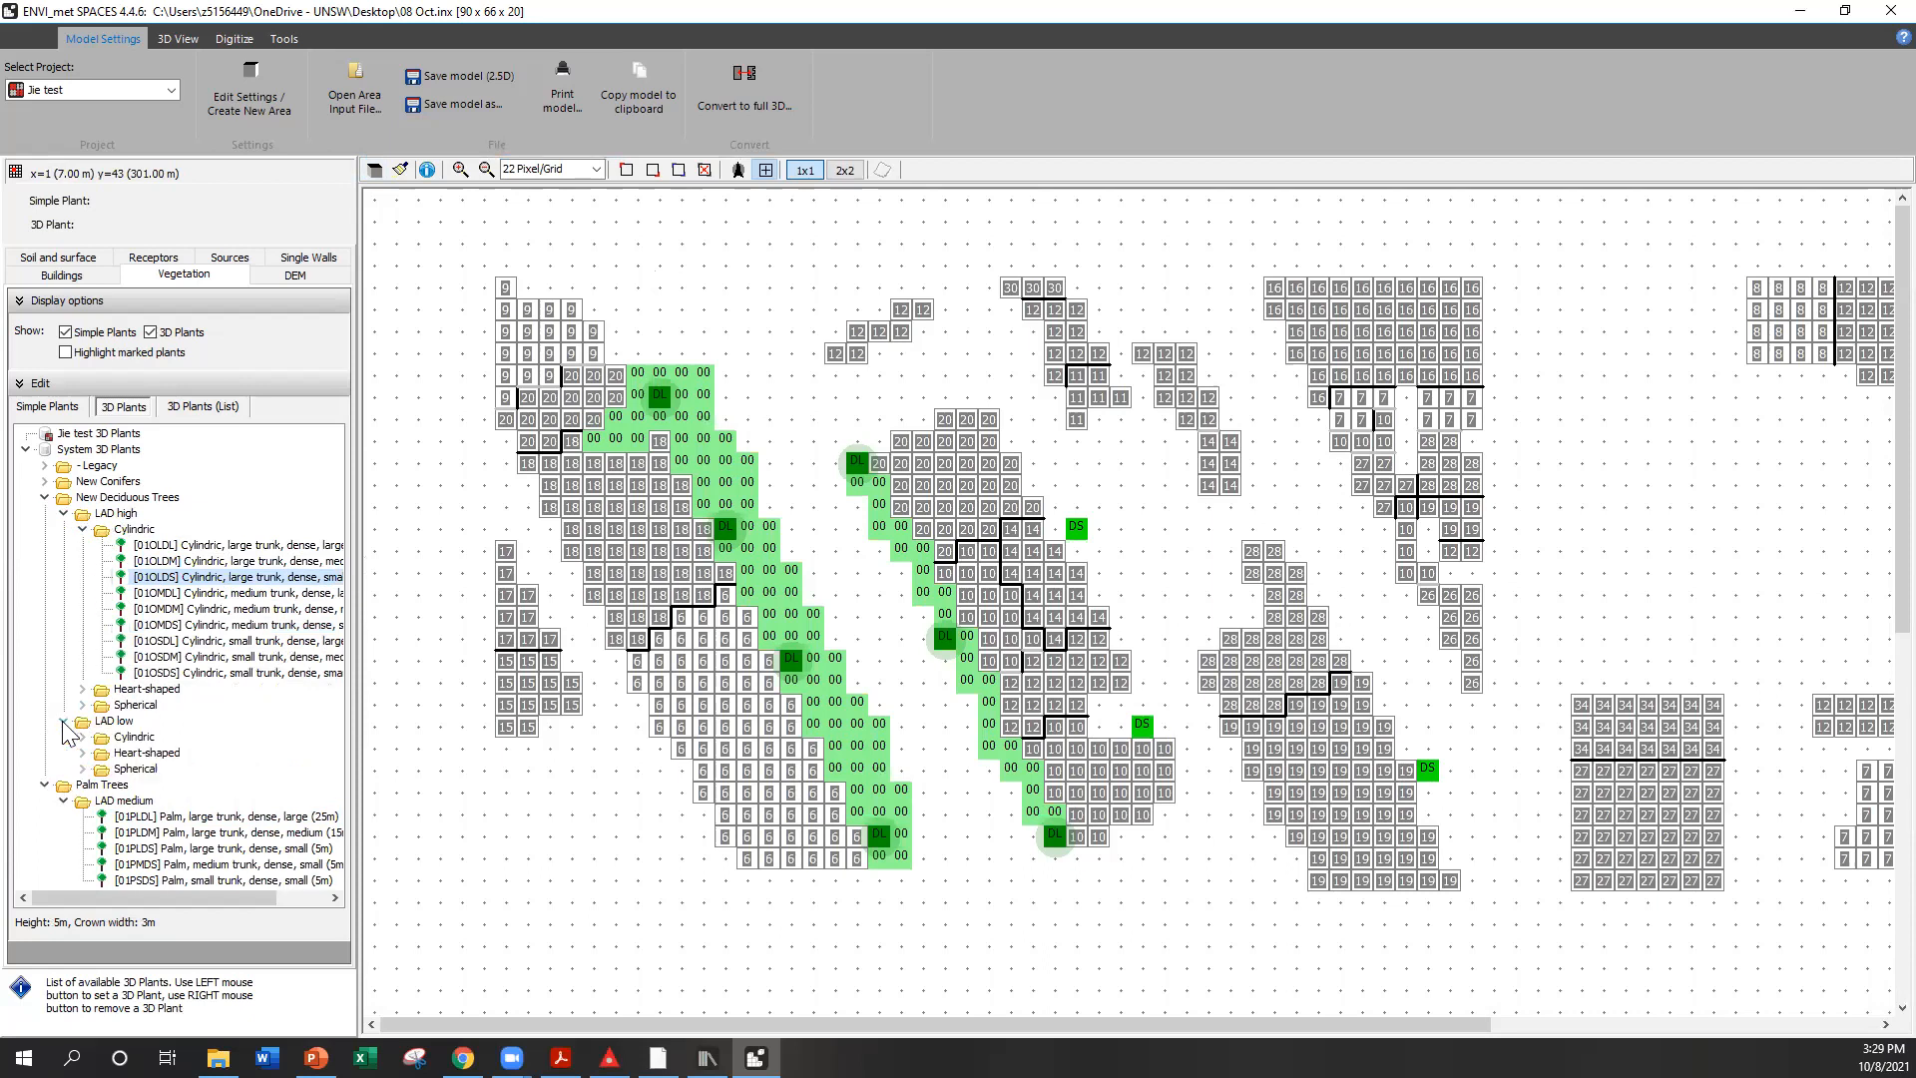
click(83, 737)
click(178, 769)
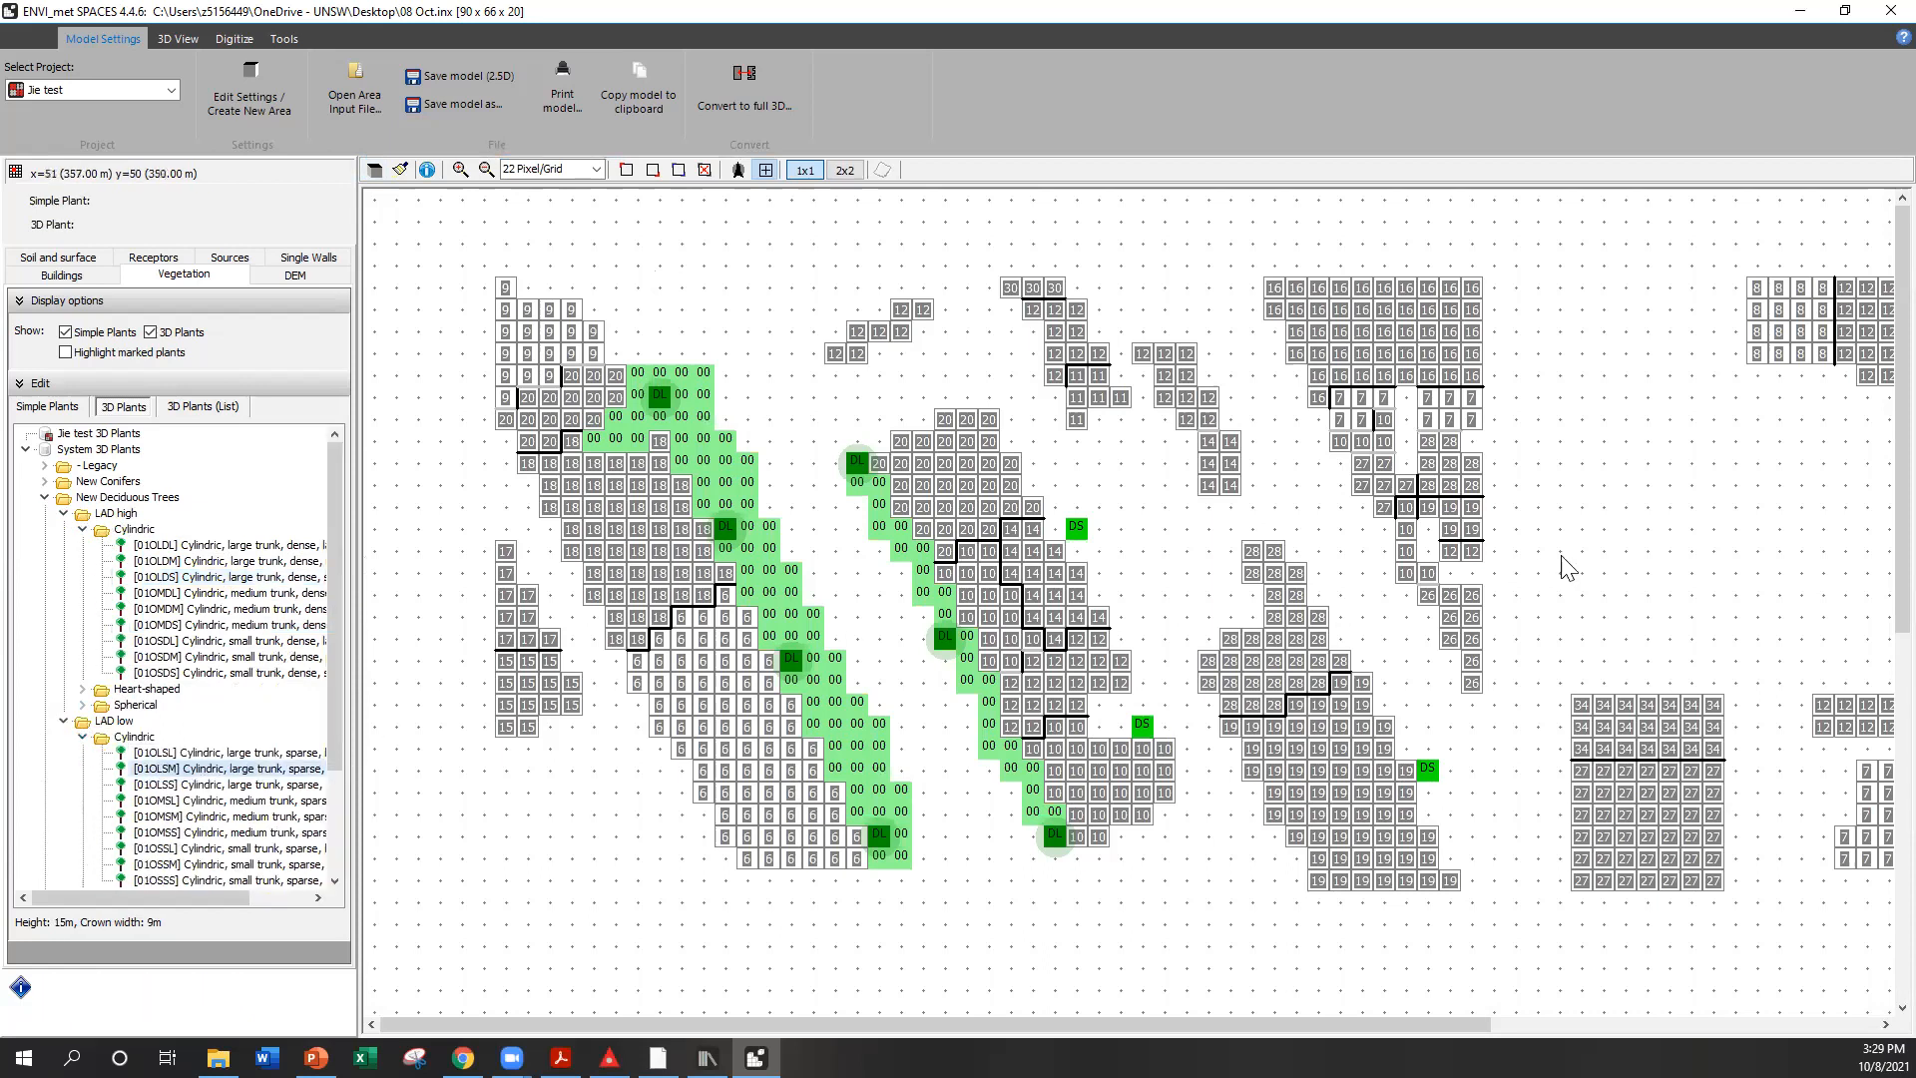
click(1514, 552)
click(1502, 289)
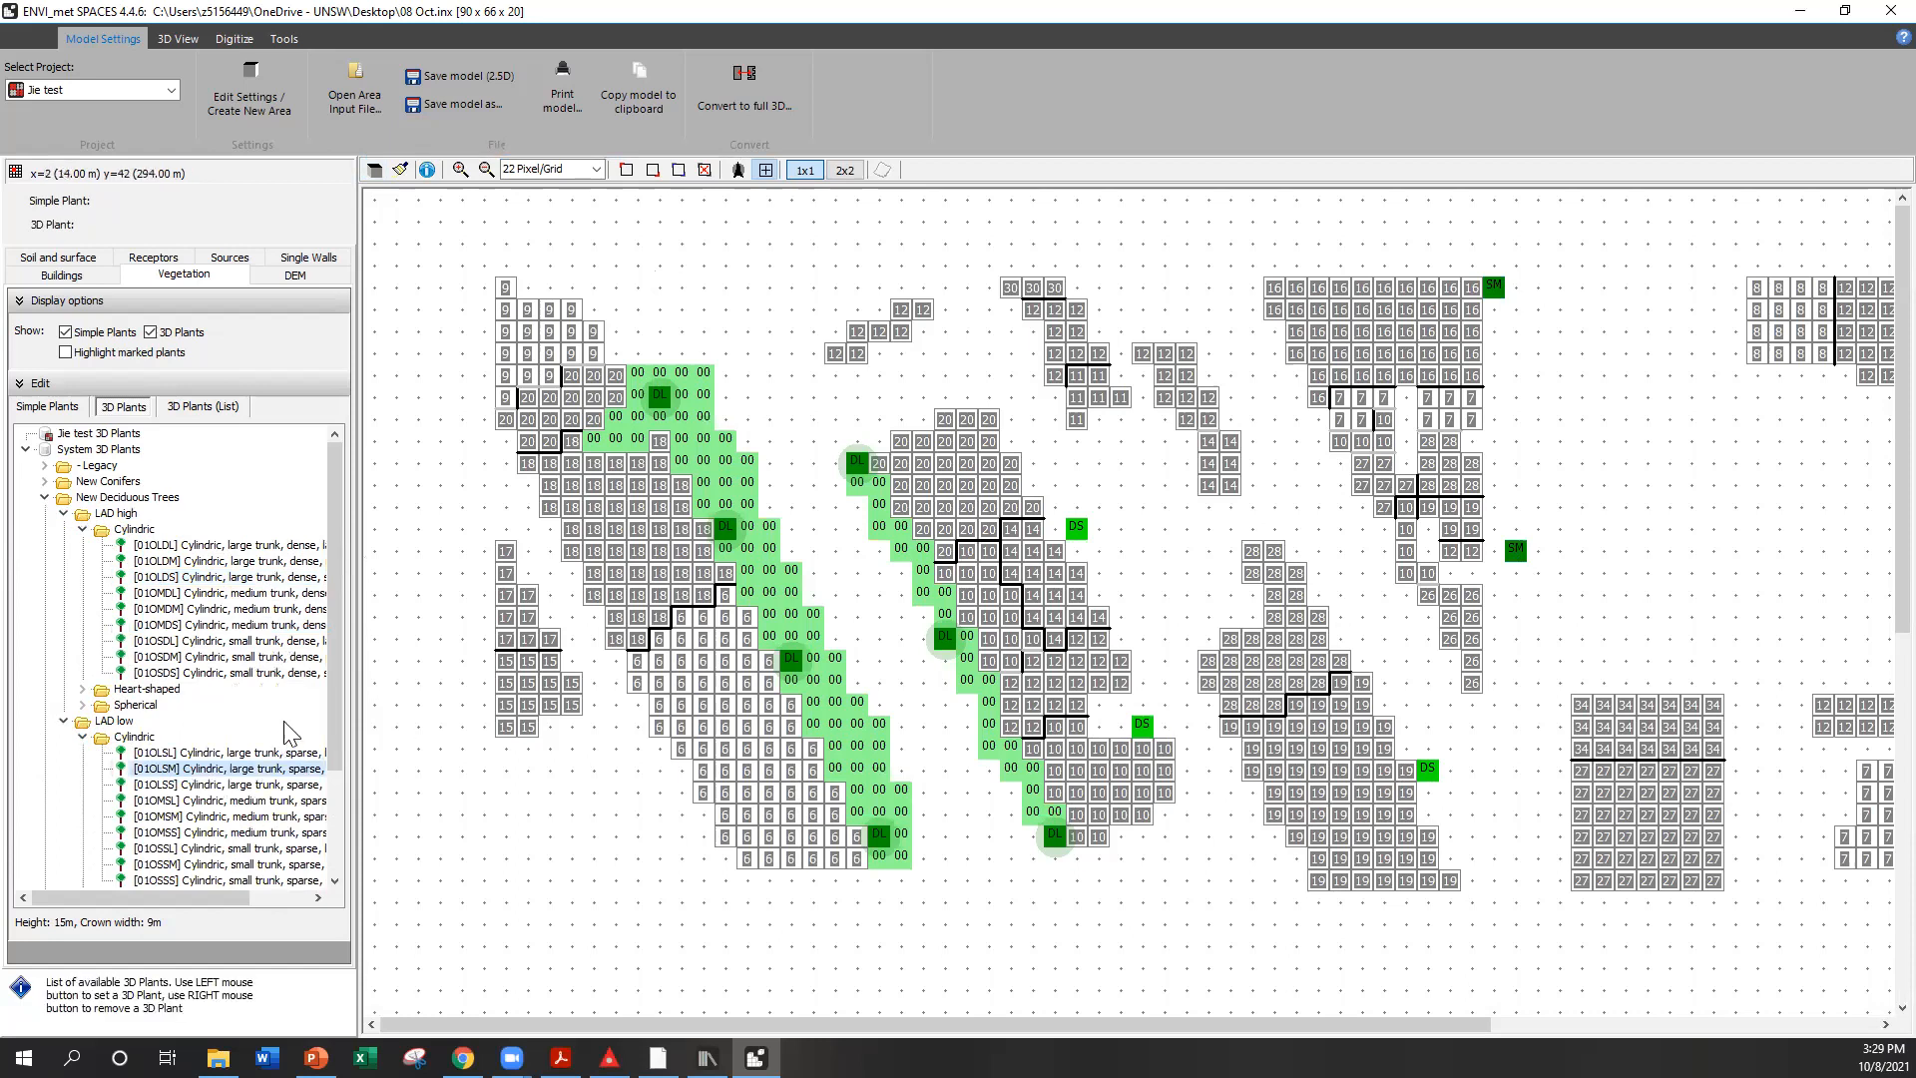
click(375, 170)
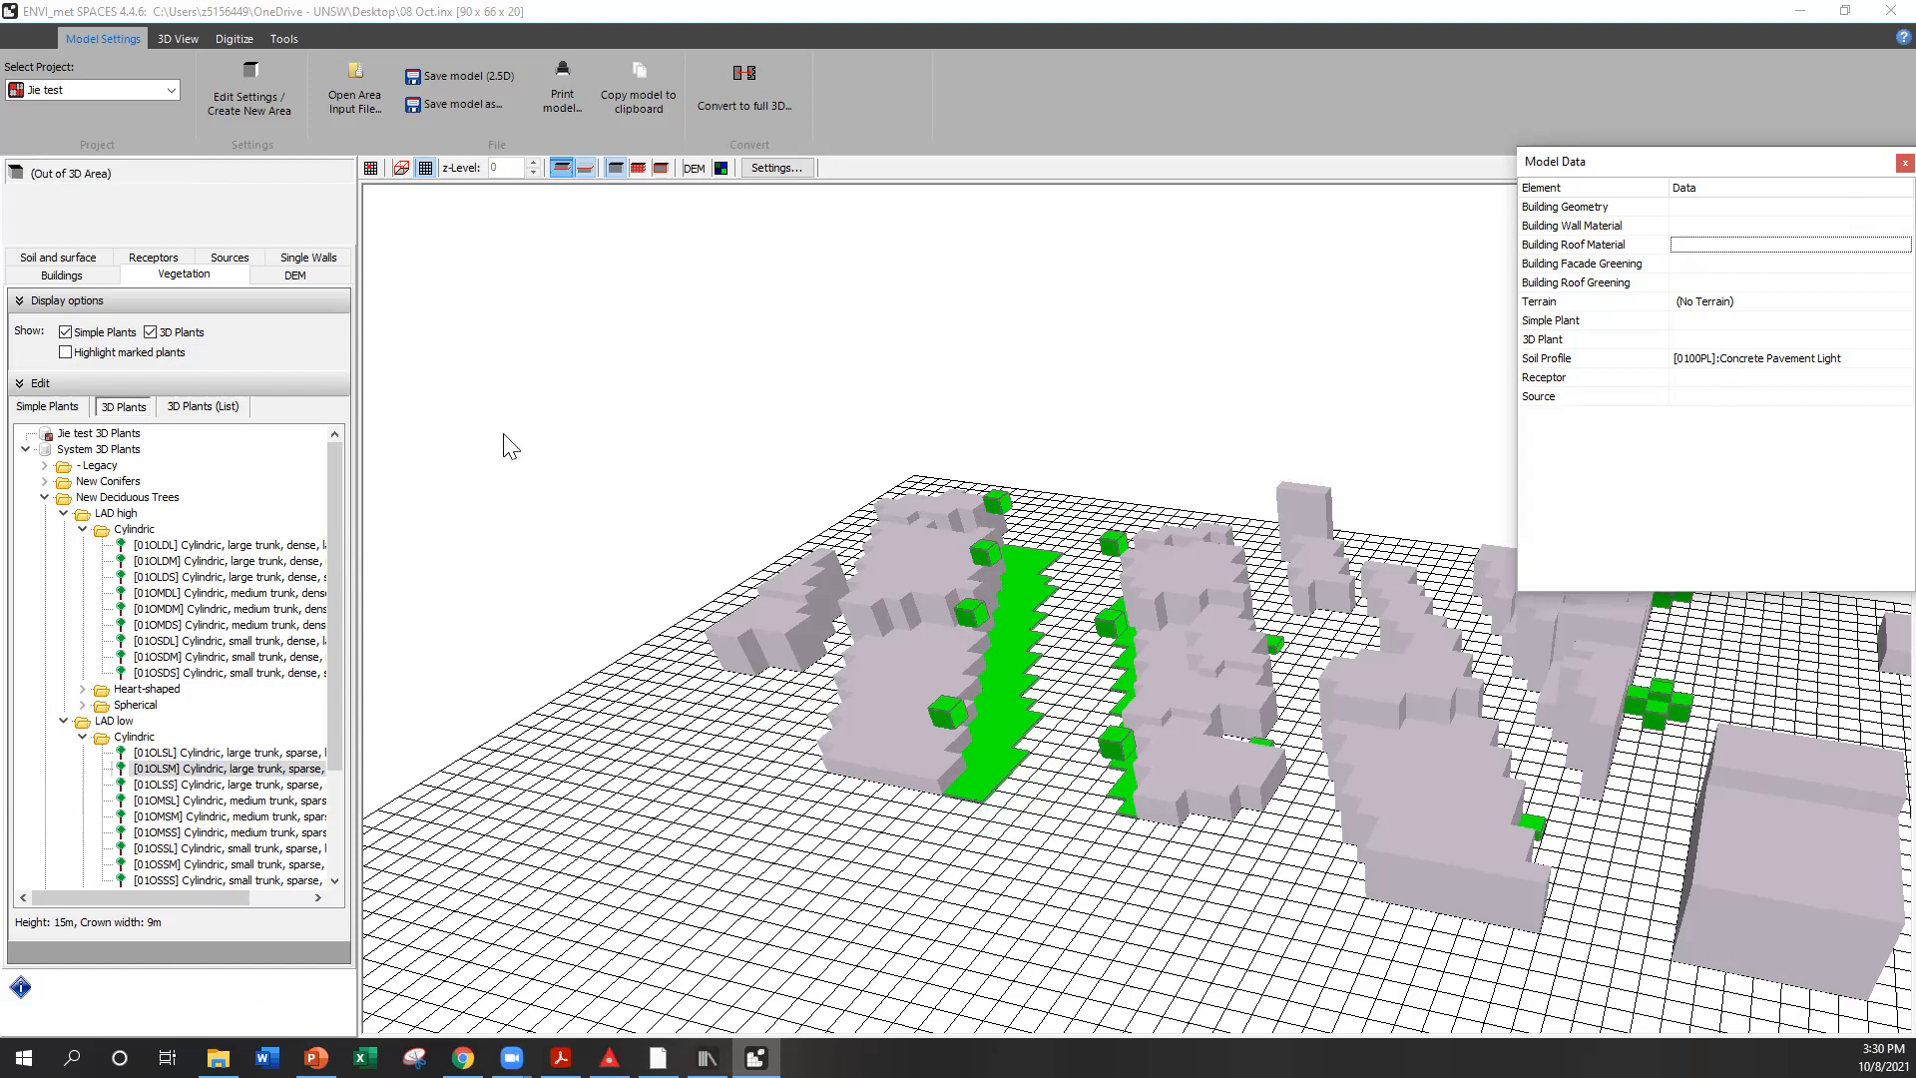
Switch to Google Maps in the browser and examine the street trees along Elizabeth St and around the Queensberry St intersection
key(alt+Tab)
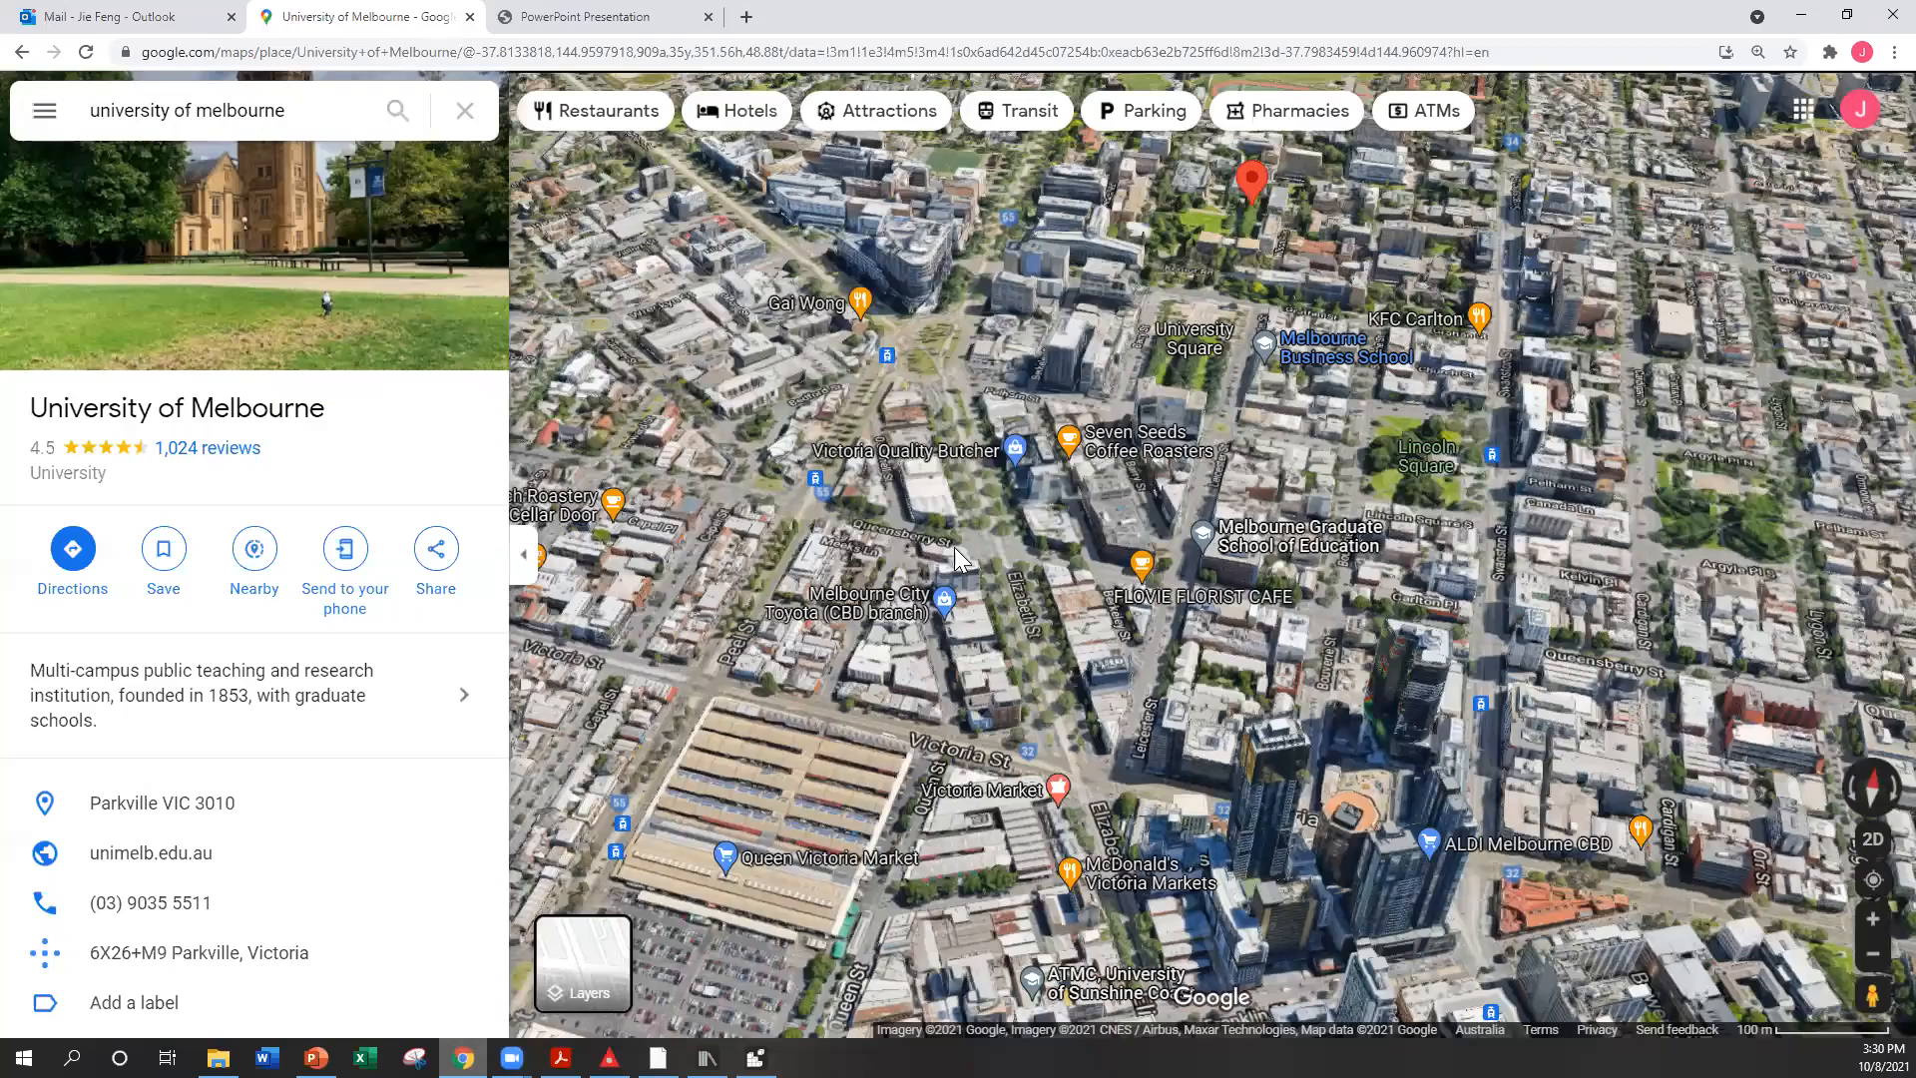
scroll(952, 537, up, 3)
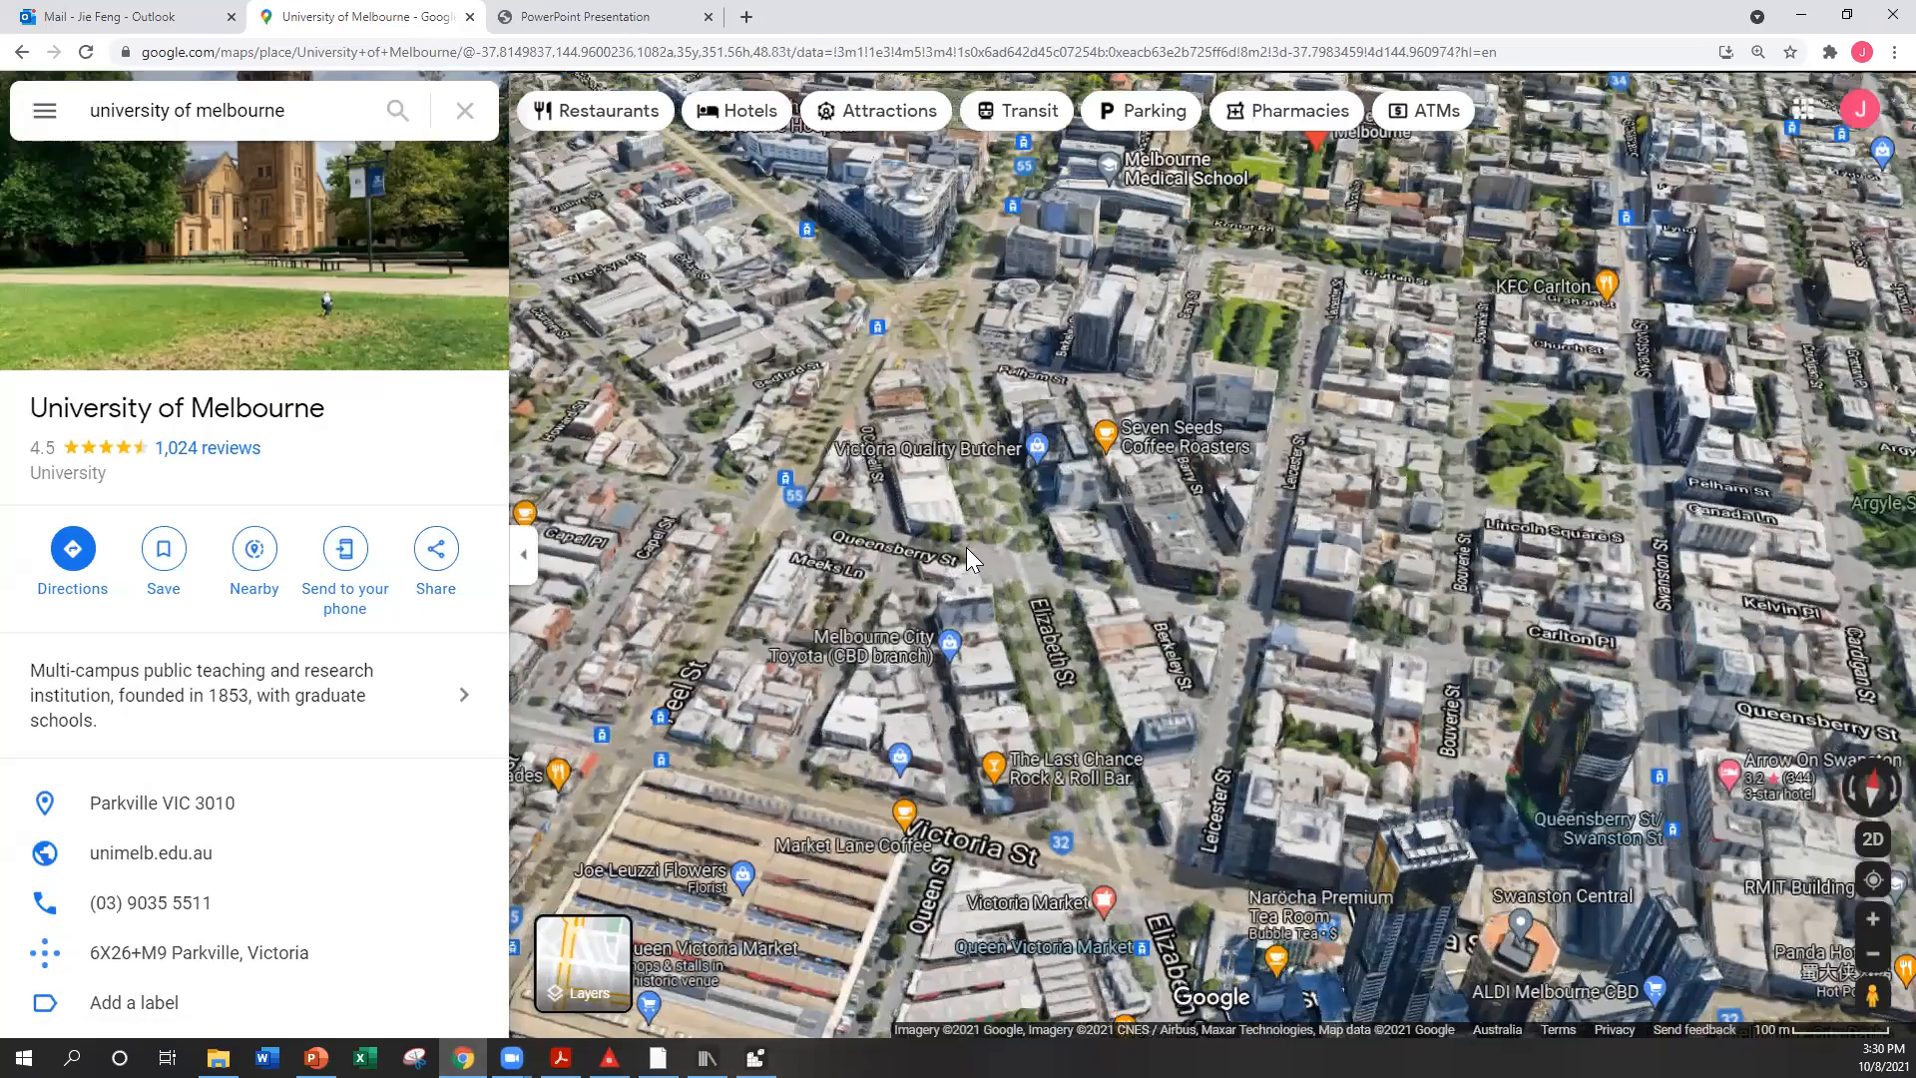
scroll(966, 549, up, 3)
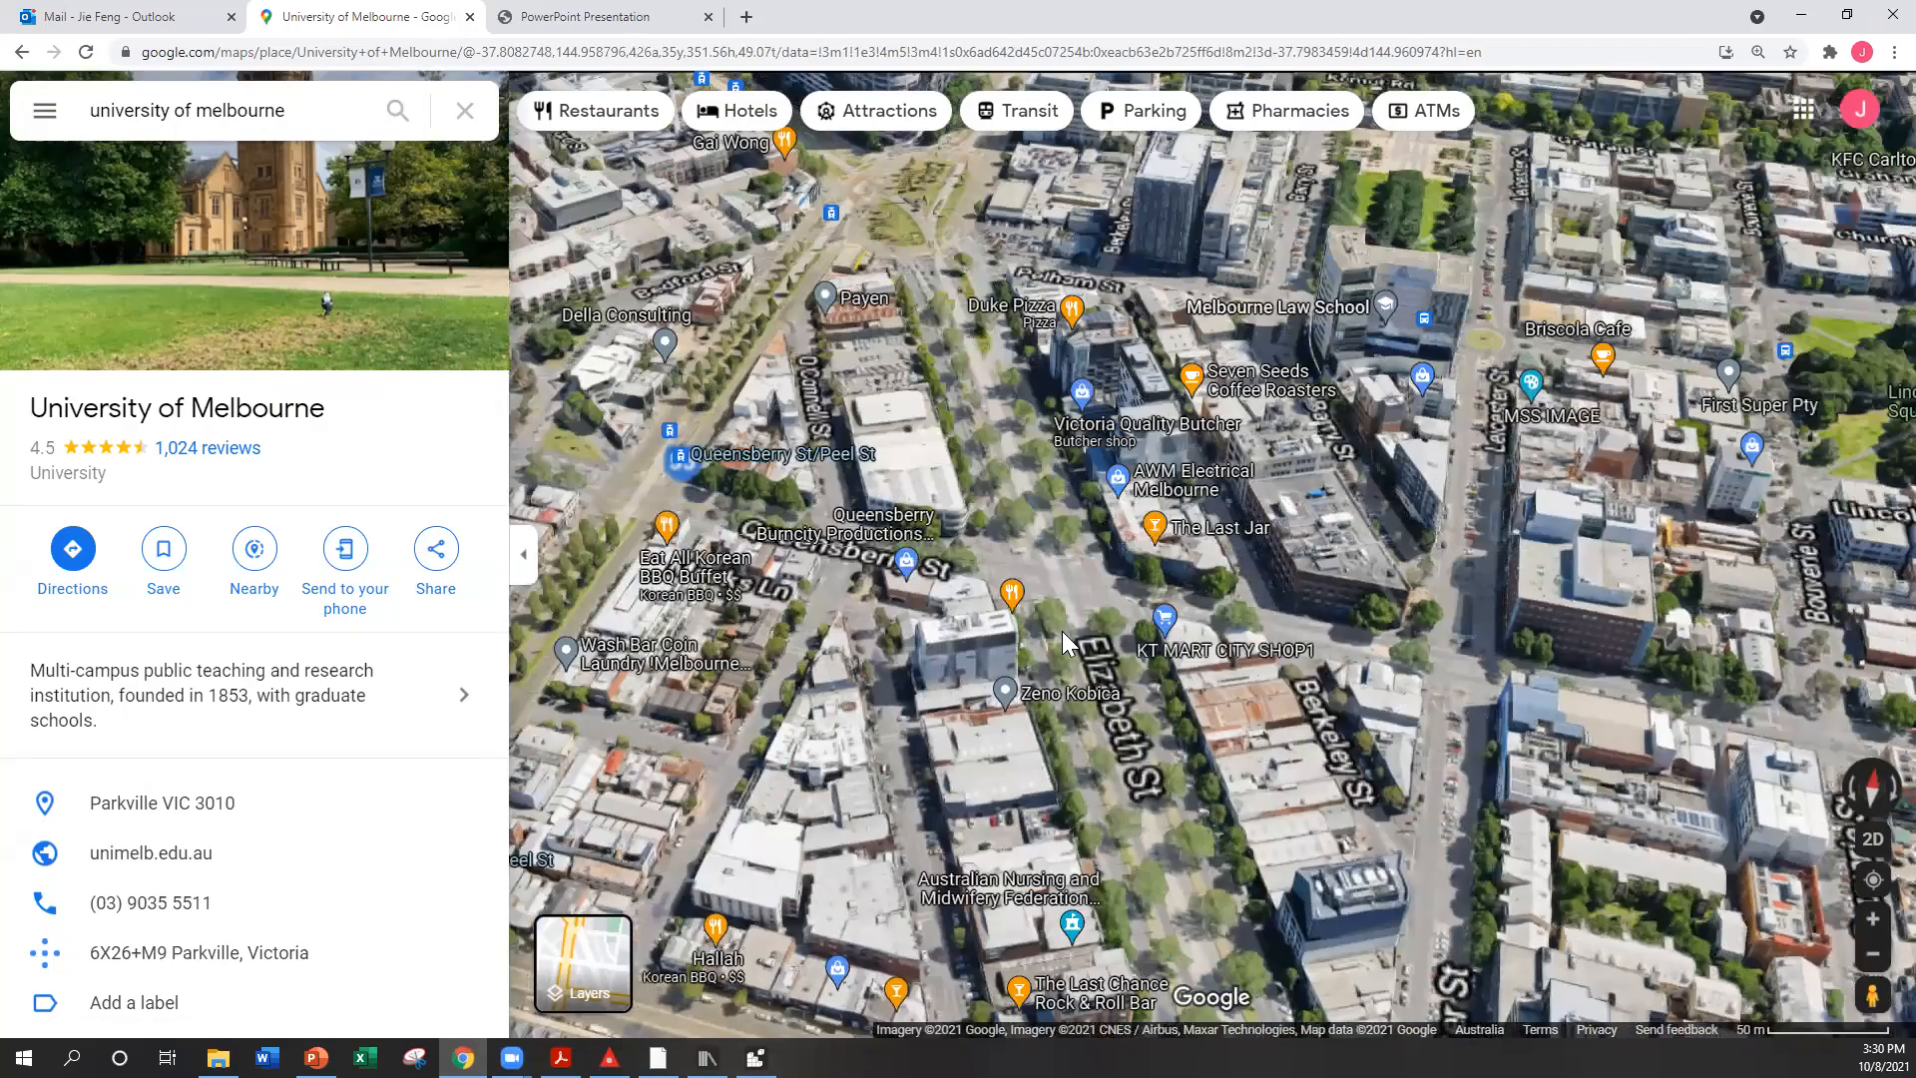
scroll(1050, 615, up, 3)
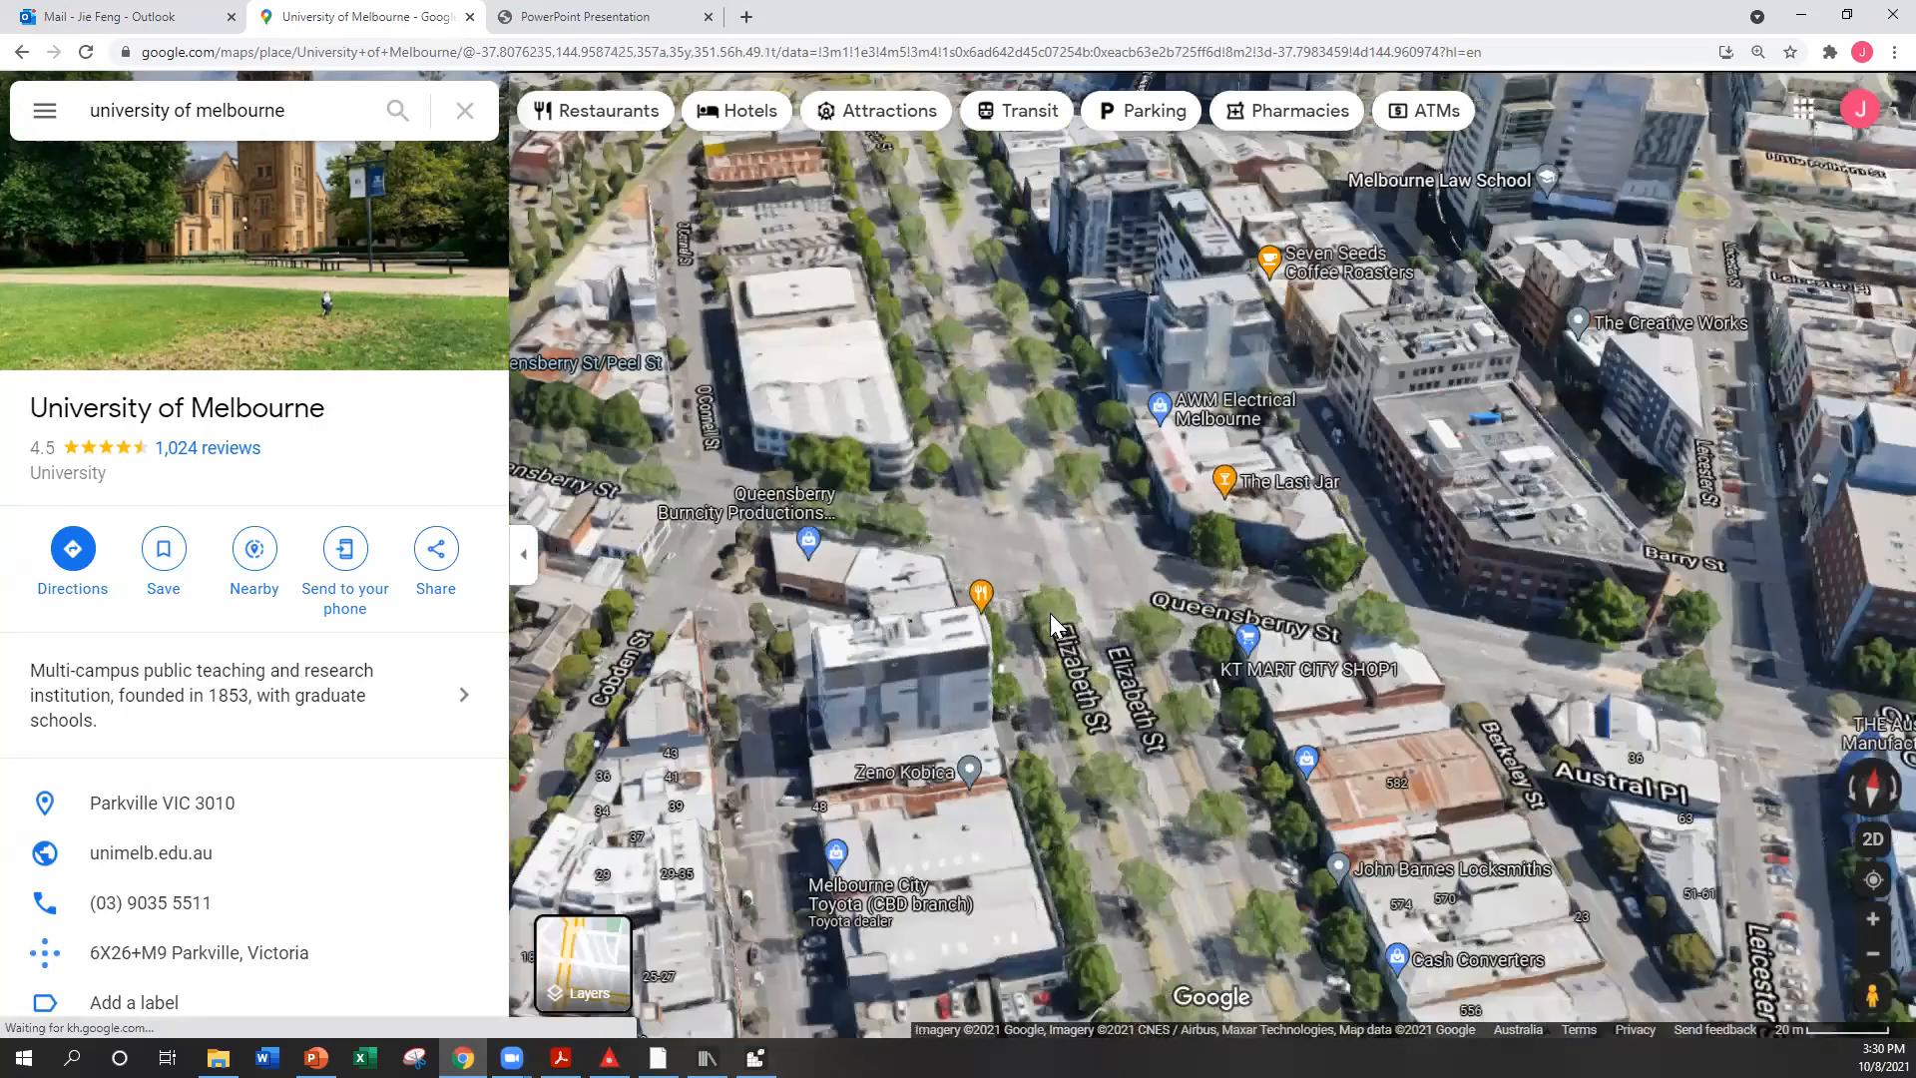
scroll(1050, 613, up, 3)
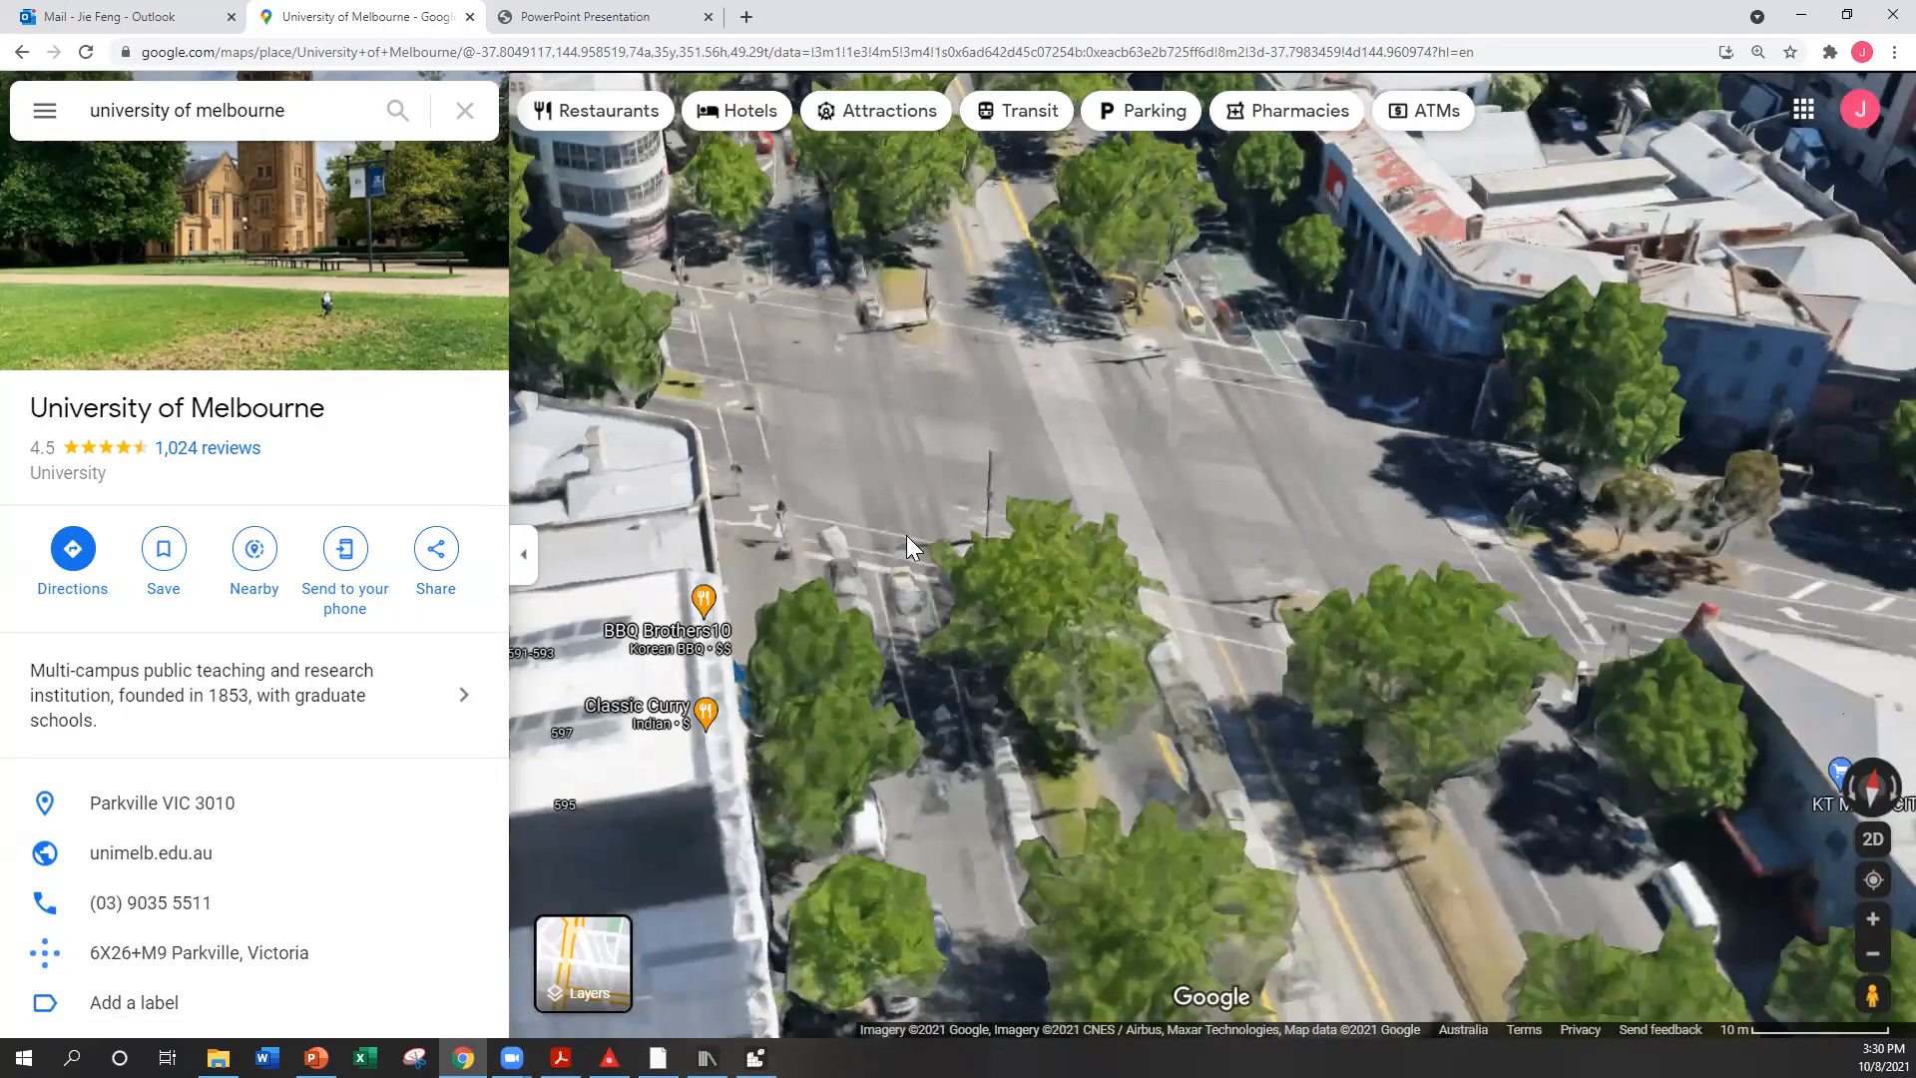
scroll(876, 512, down, 1)
scroll(876, 511, down, 2)
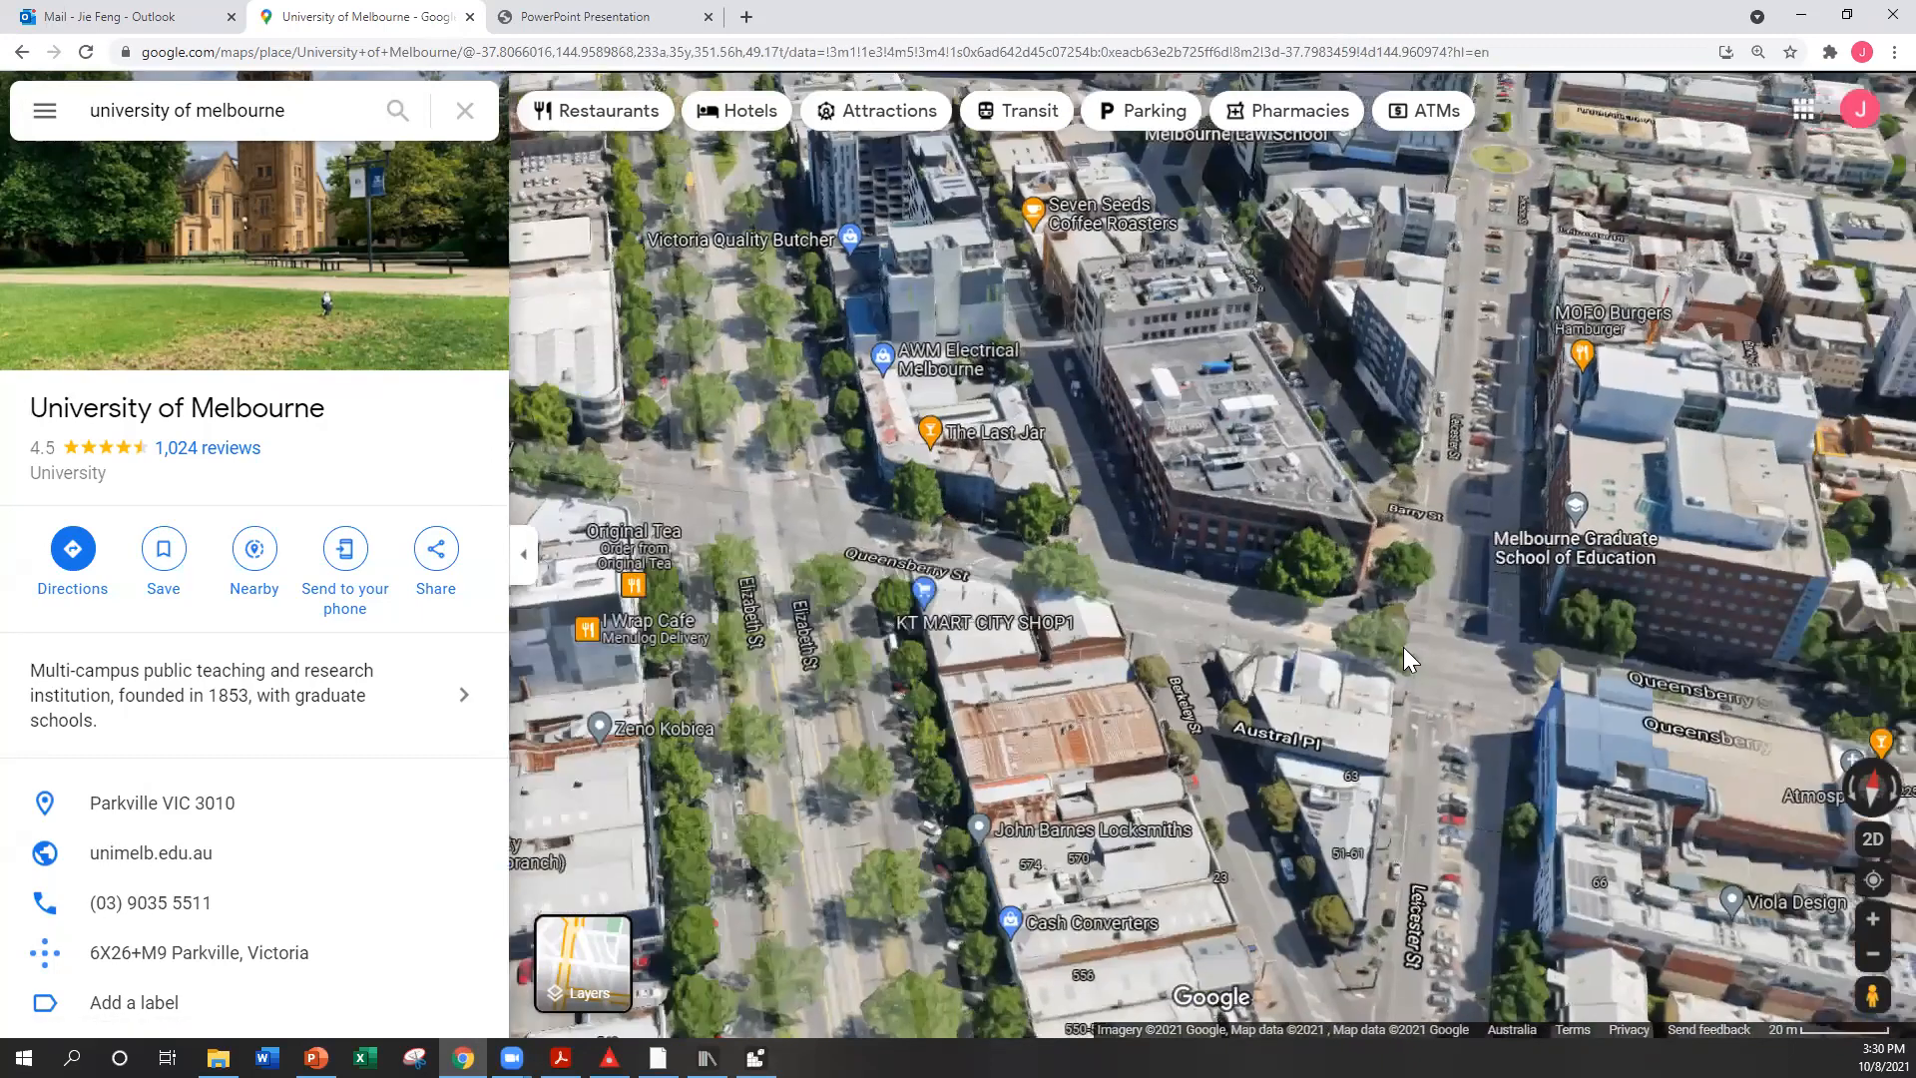
drag(1404, 647, 1370, 421)
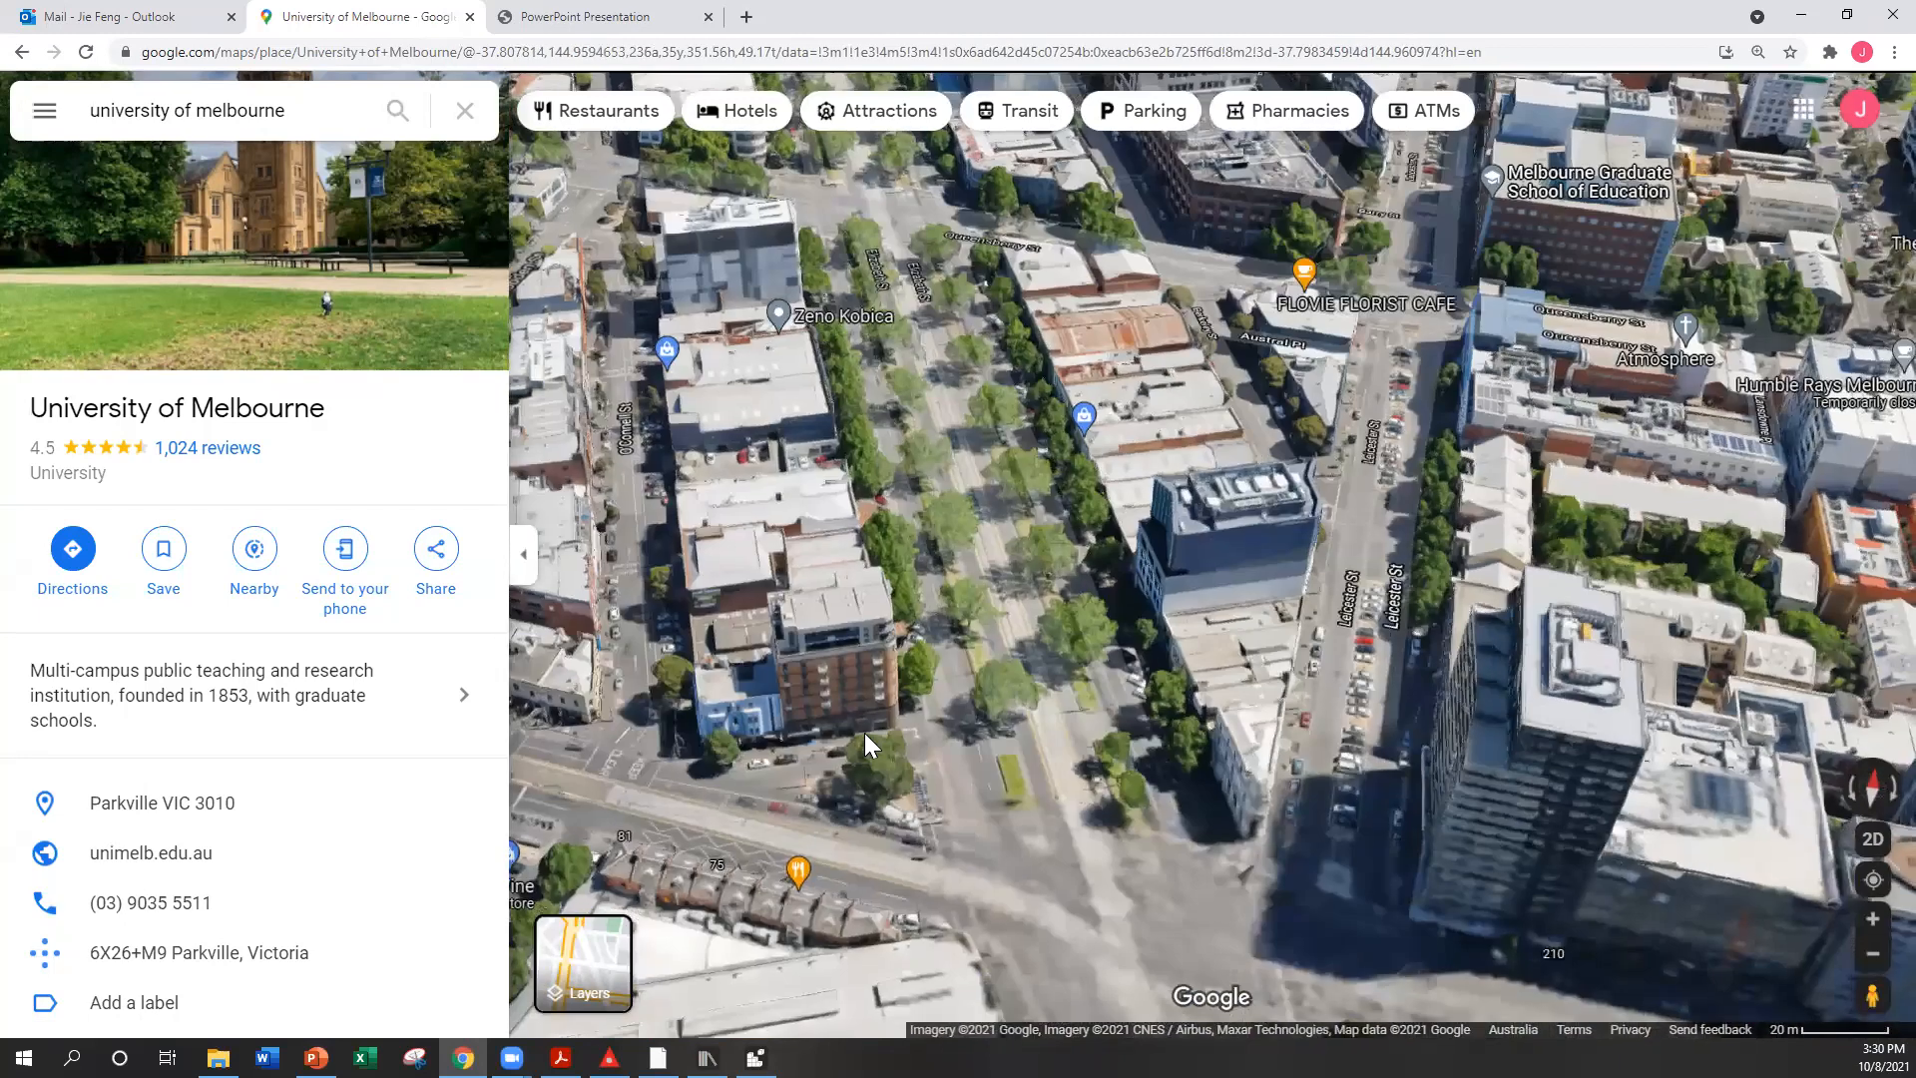
Examine the buildings and trees around Elizabeth St and Queensberry St in Google Maps, and return to the ENVI-met Spaces model
scroll(896, 741, up, 2)
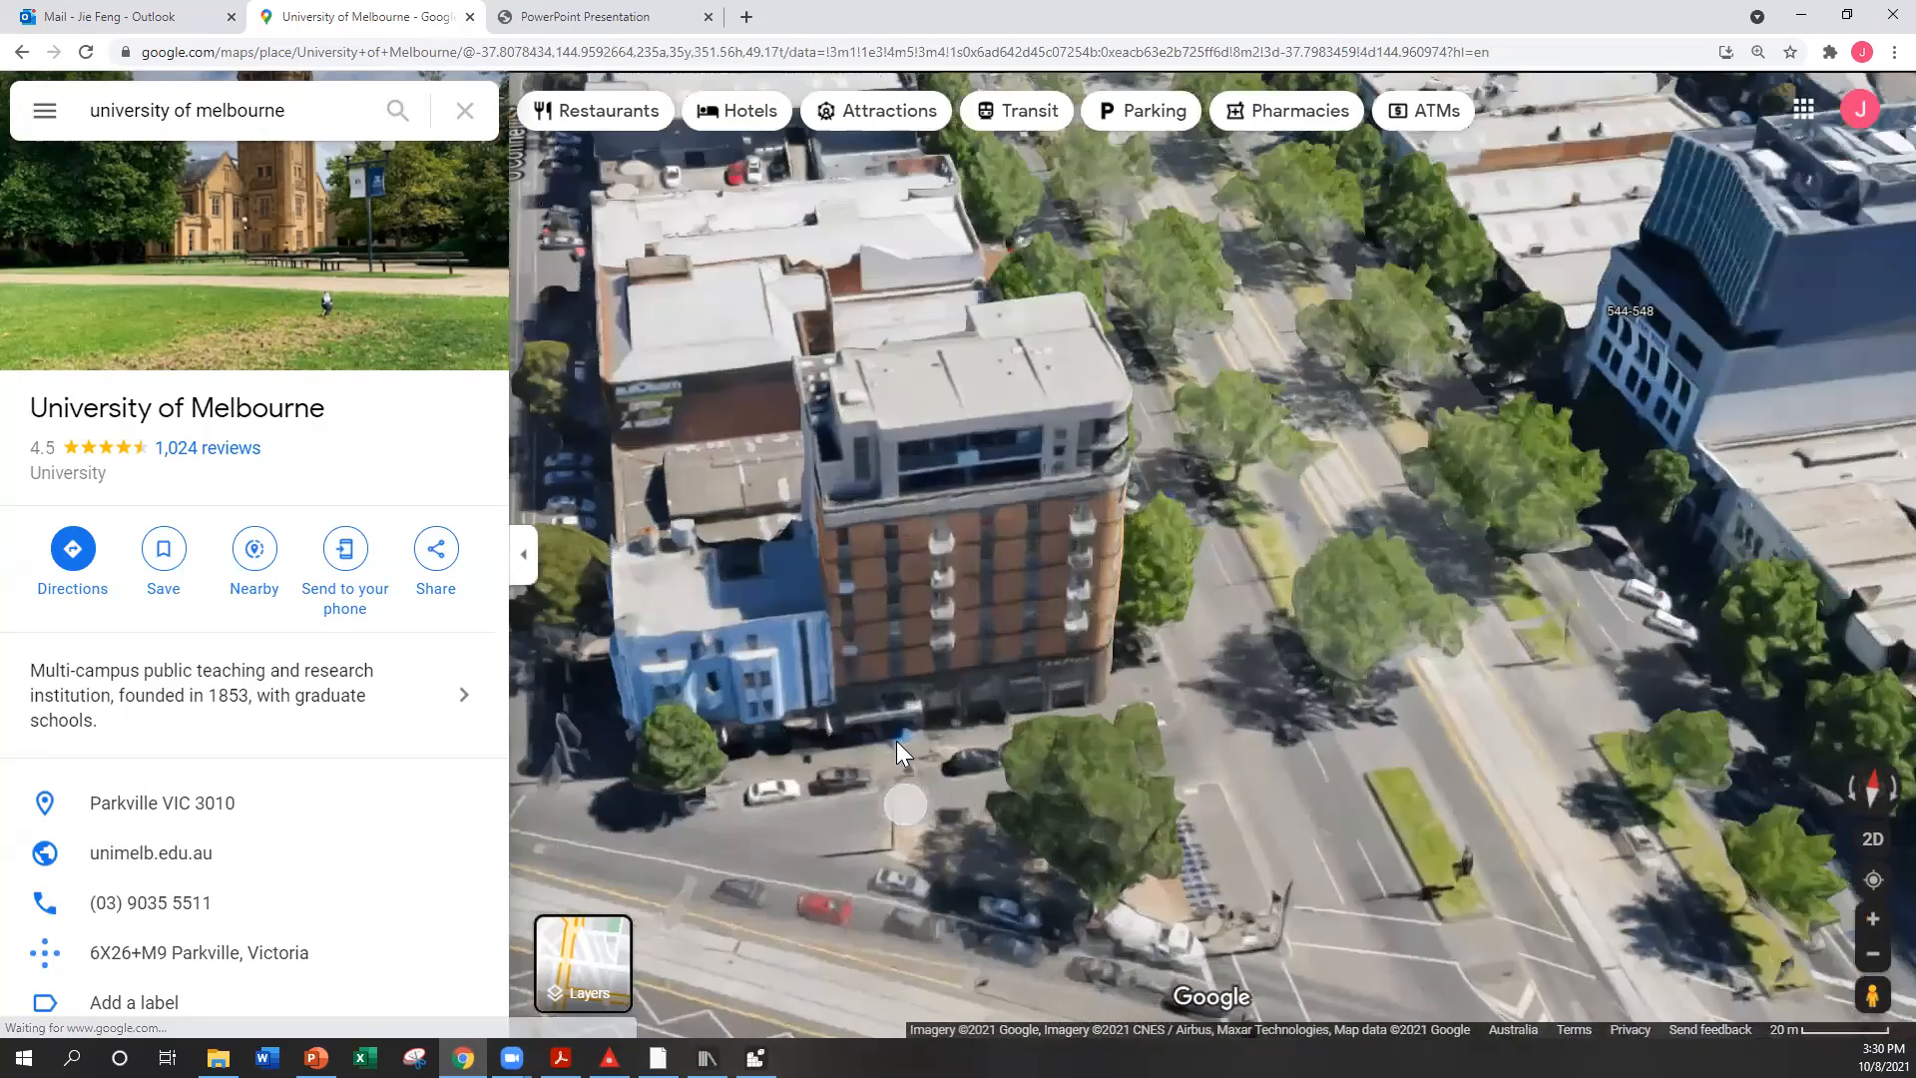
scroll(896, 740, down, 2)
drag(815, 430, 975, 627)
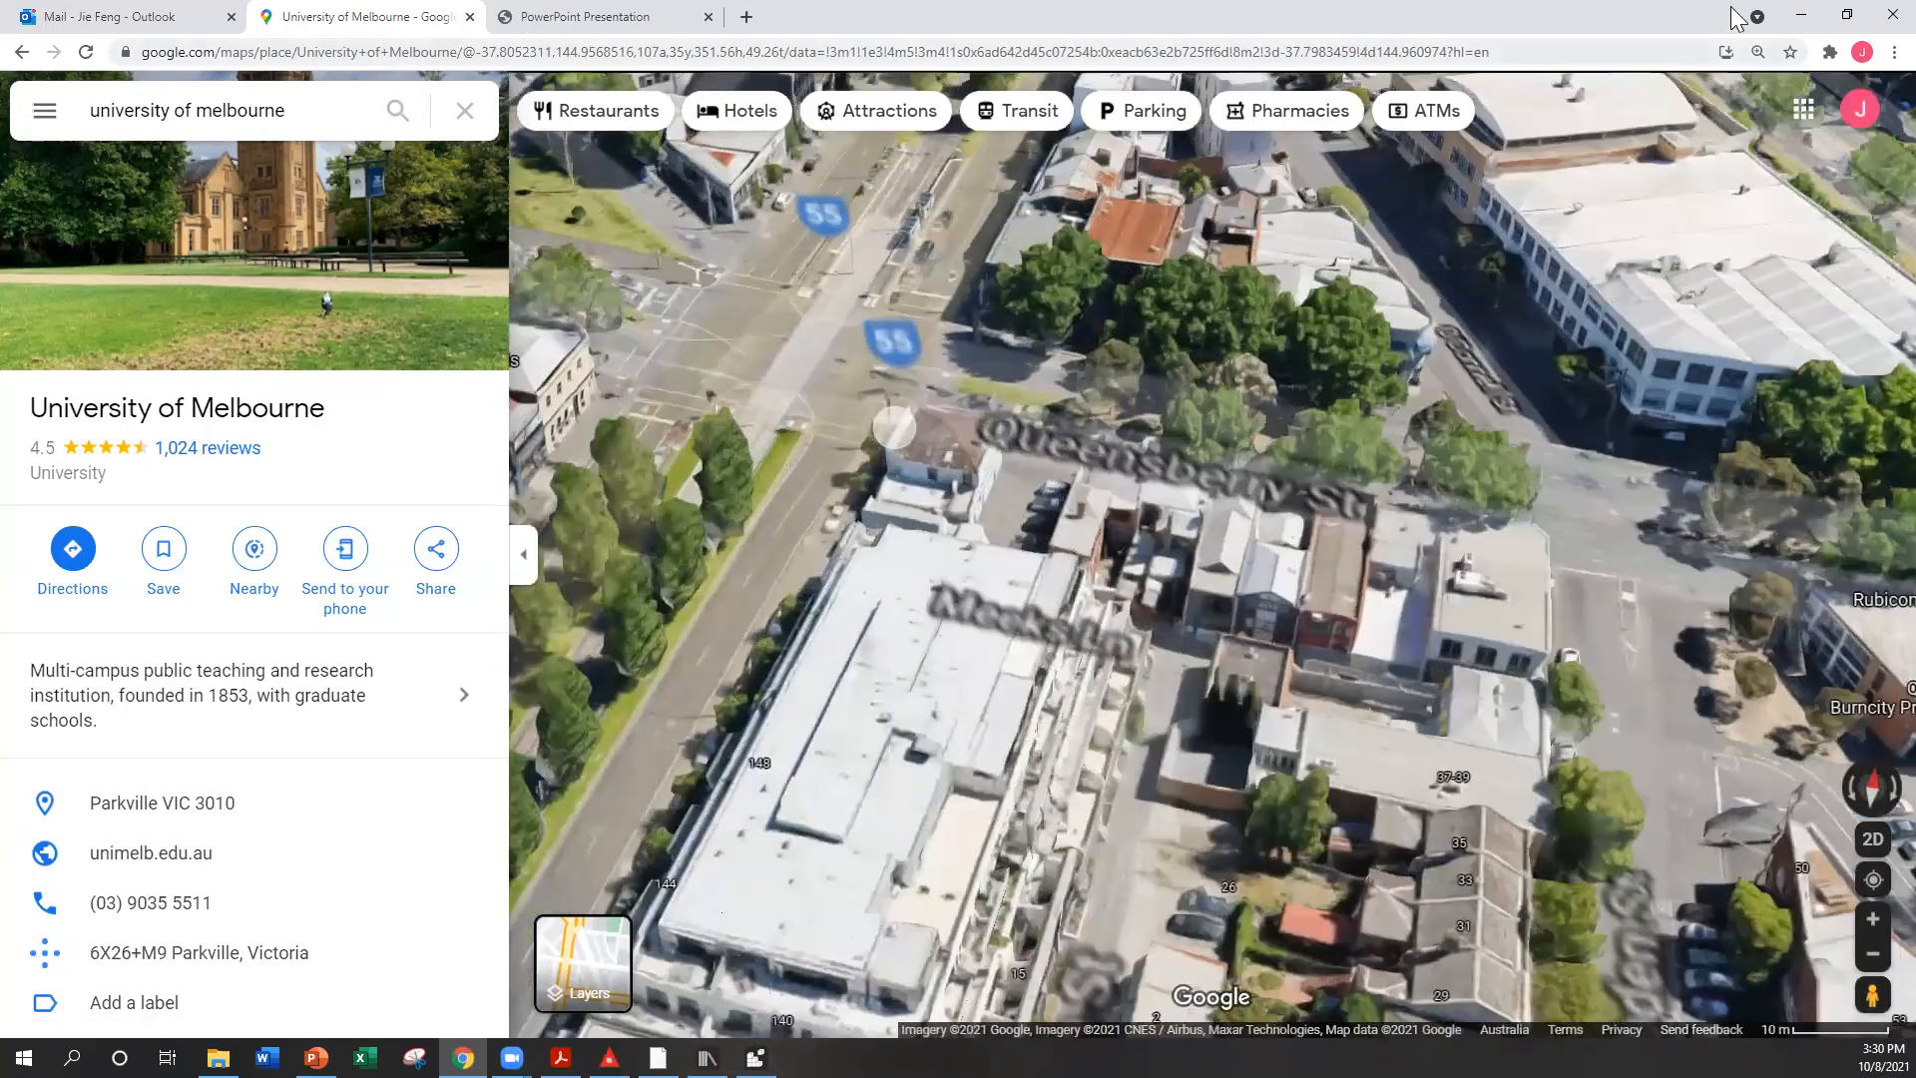
click(1804, 16)
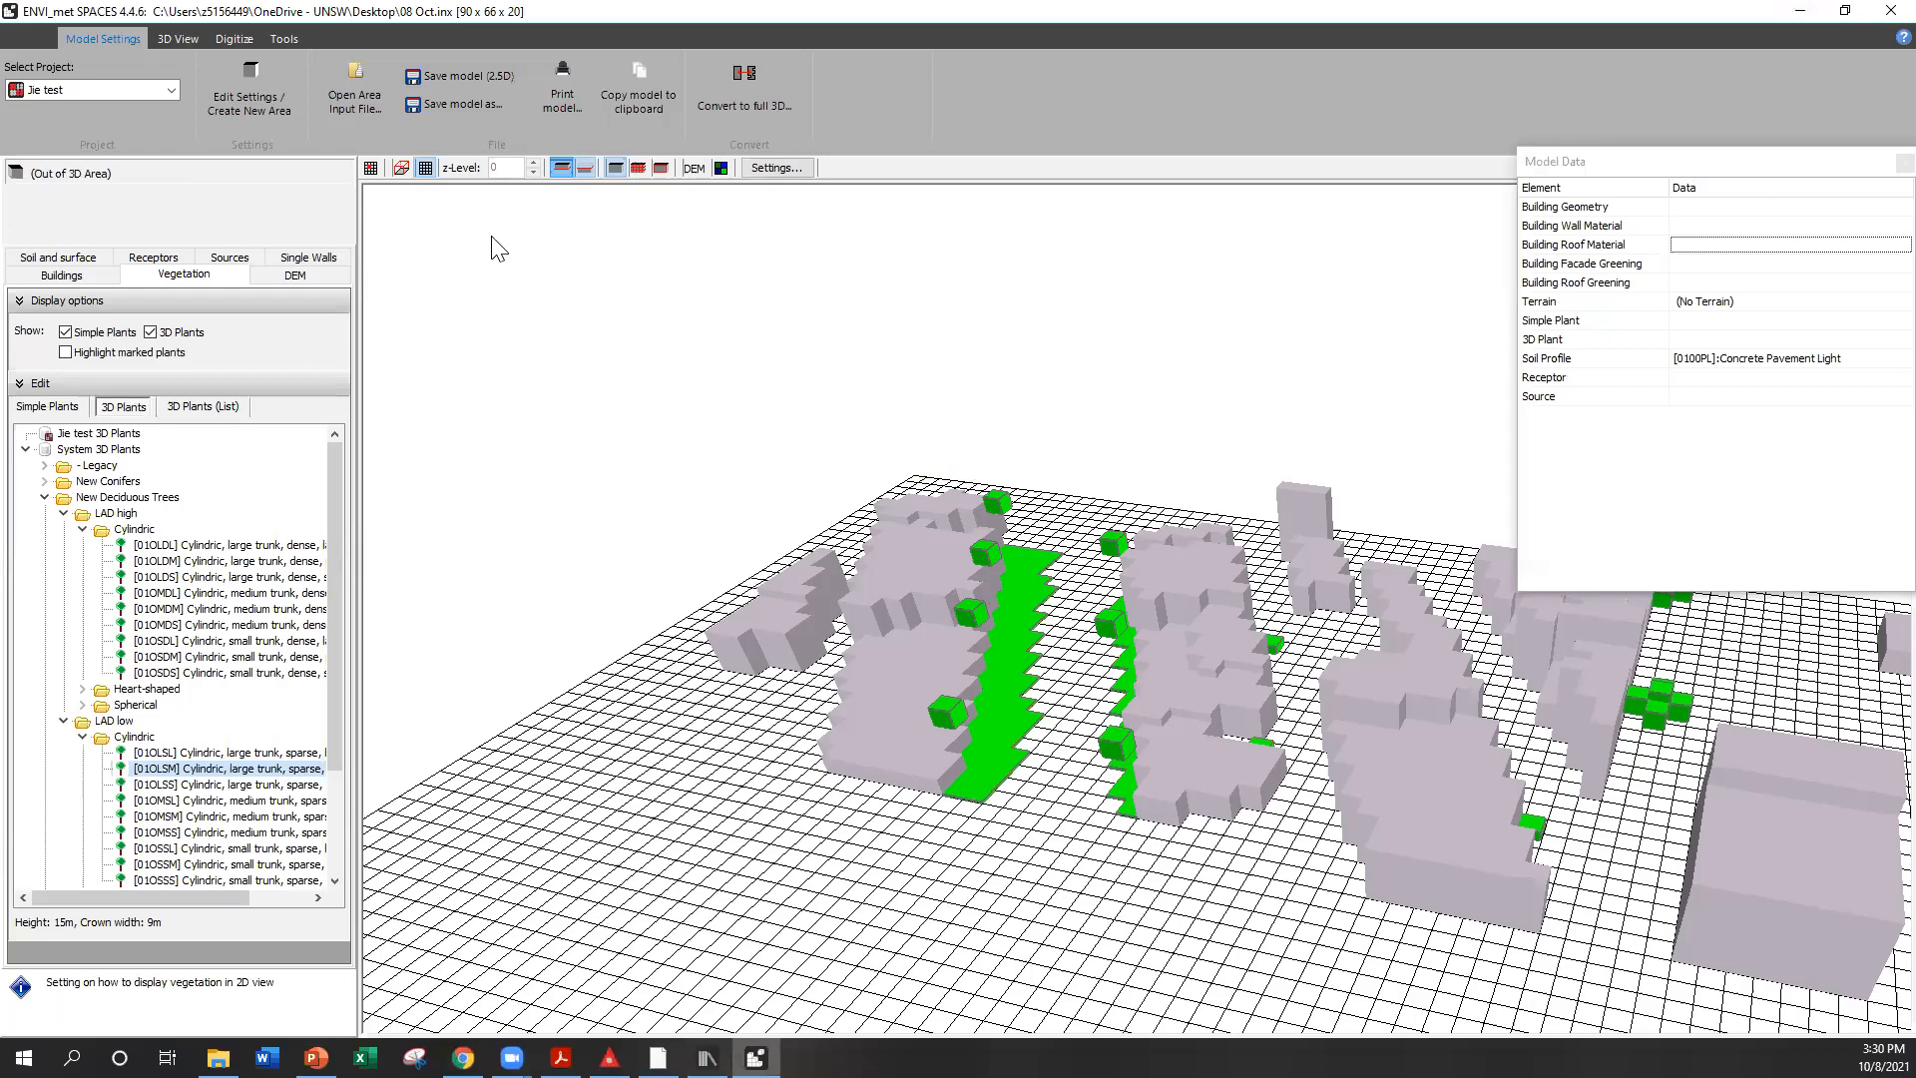
In the 2D grid, paint a [0100LO] Loamy Soil patch about 14 cells wide south of the western building, extending it up to the building with surface colours hidden
click(371, 168)
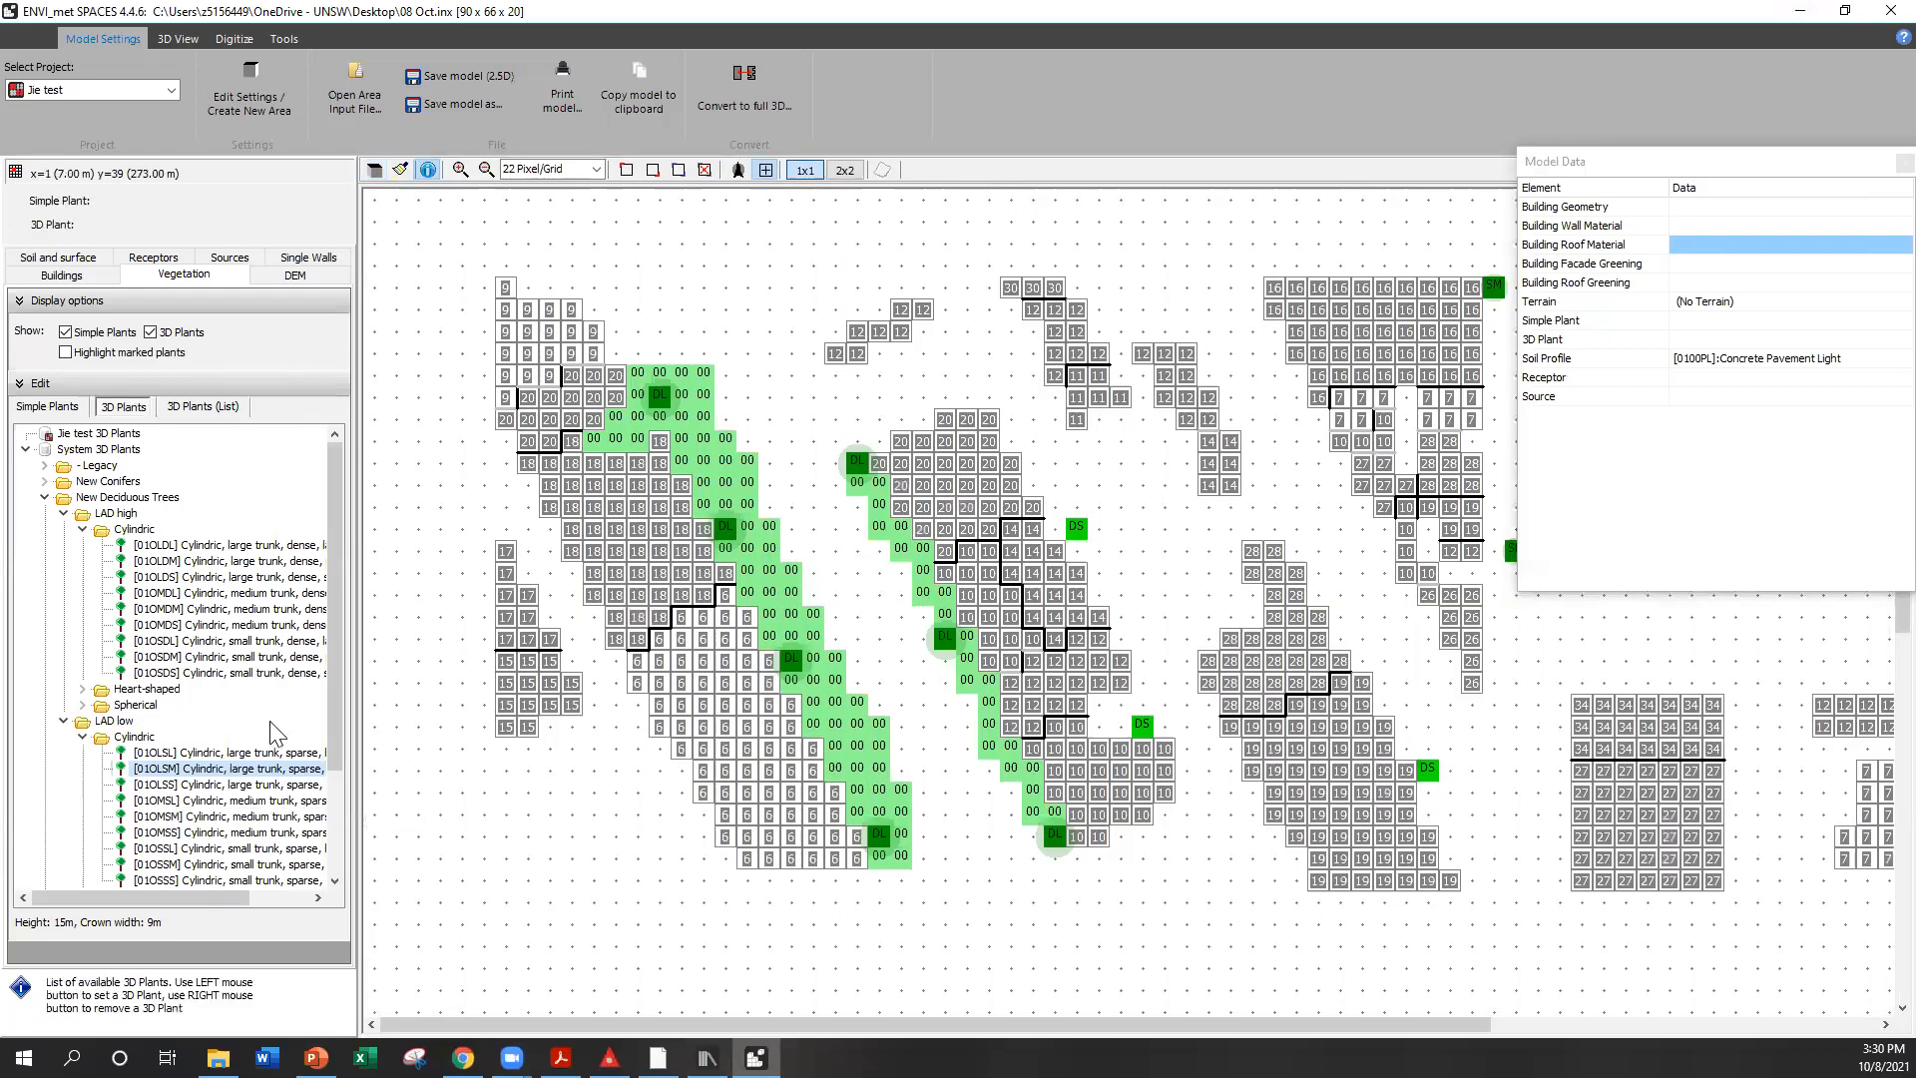
click(58, 262)
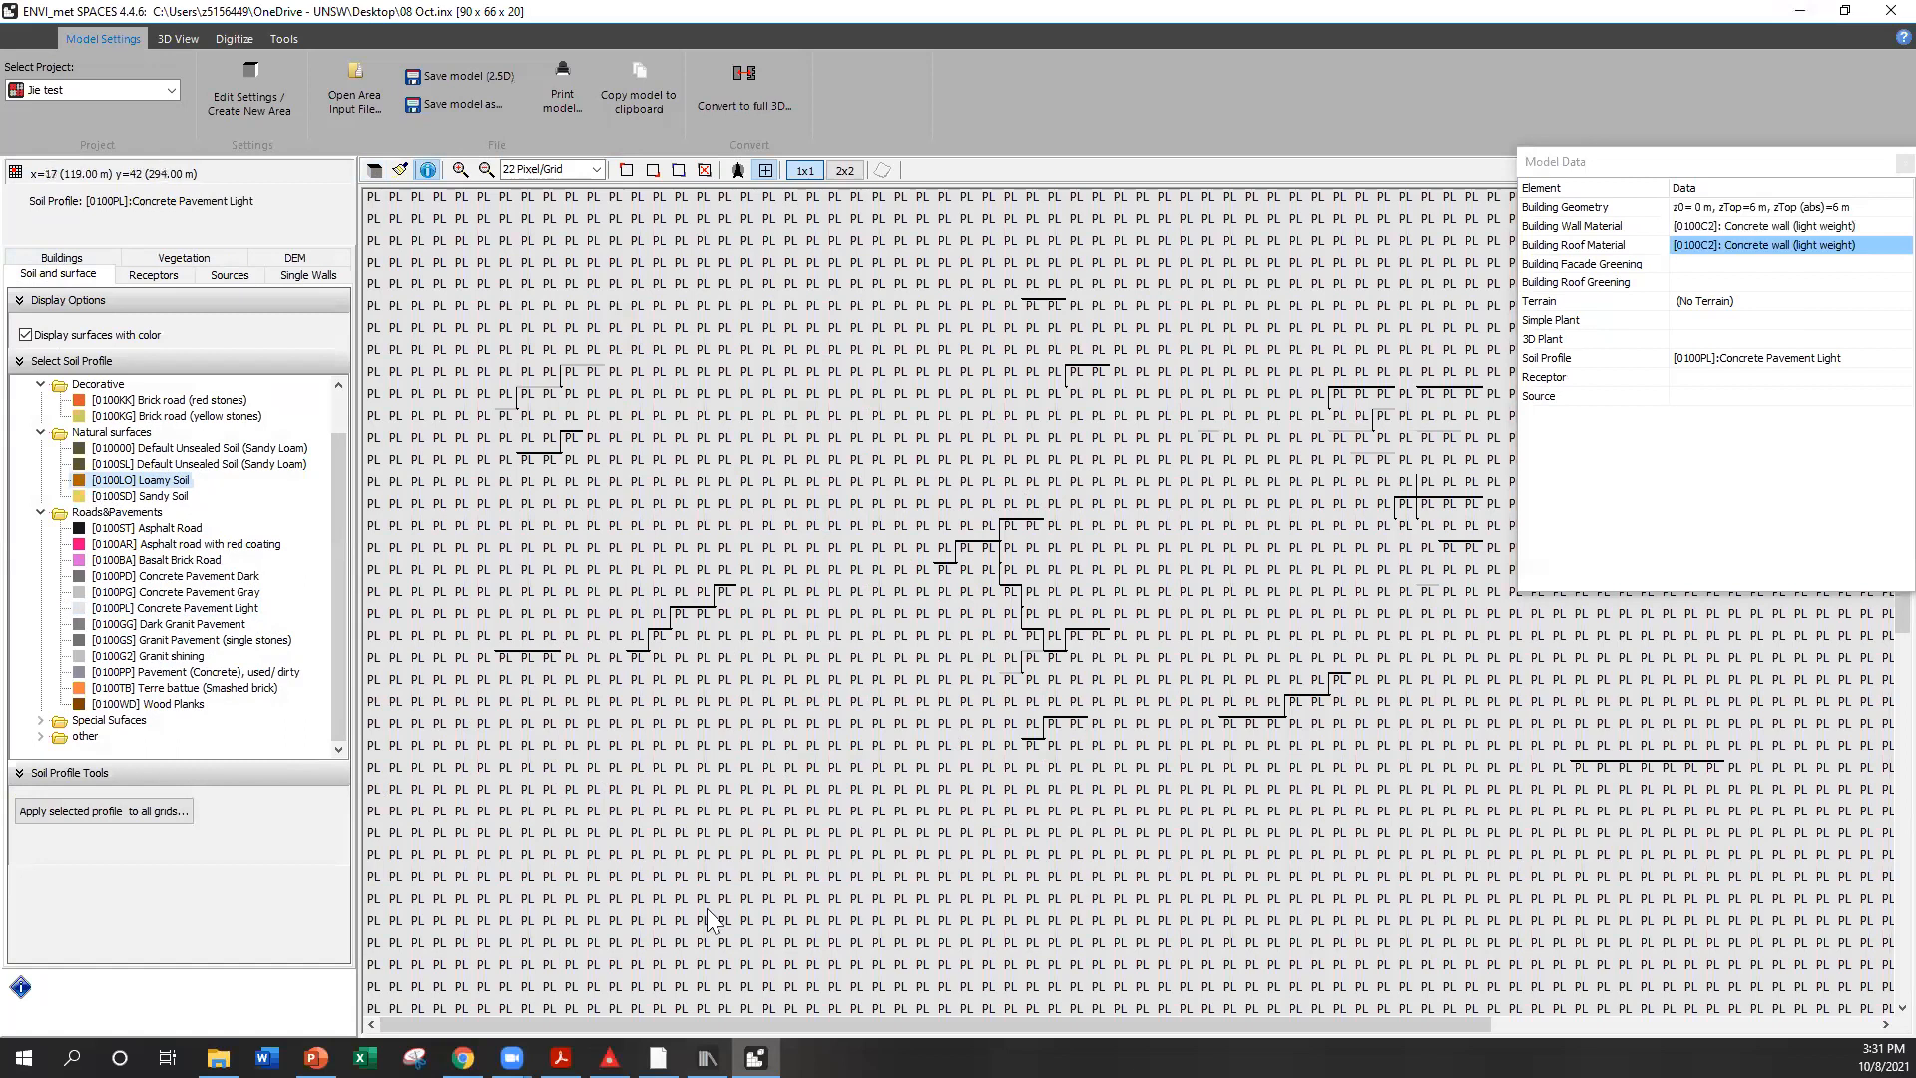
click(617, 1006)
drag(627, 1006, 694, 1004)
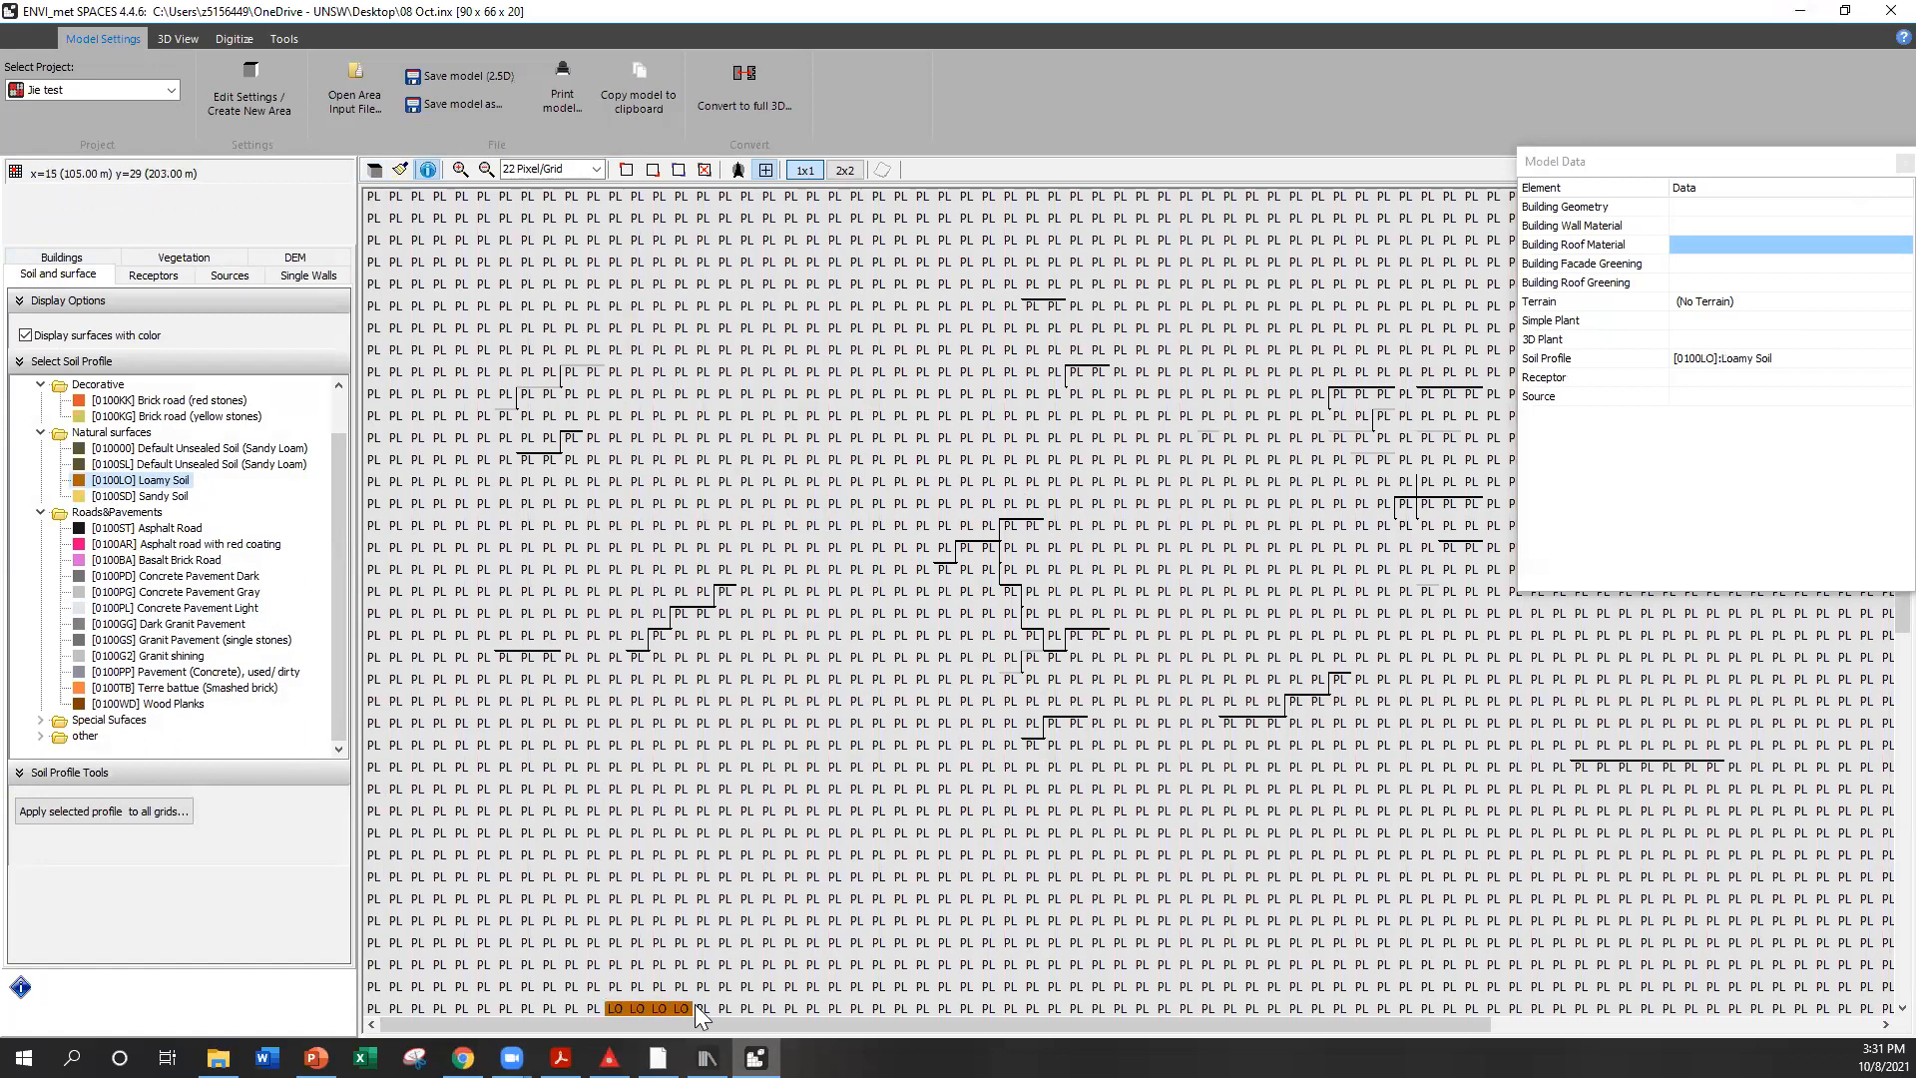
mouse_move(873, 1003)
mouse_down()
mouse_move(892, 992)
mouse_move(613, 990)
mouse_move(729, 970)
mouse_up()
drag(890, 961, 898, 962)
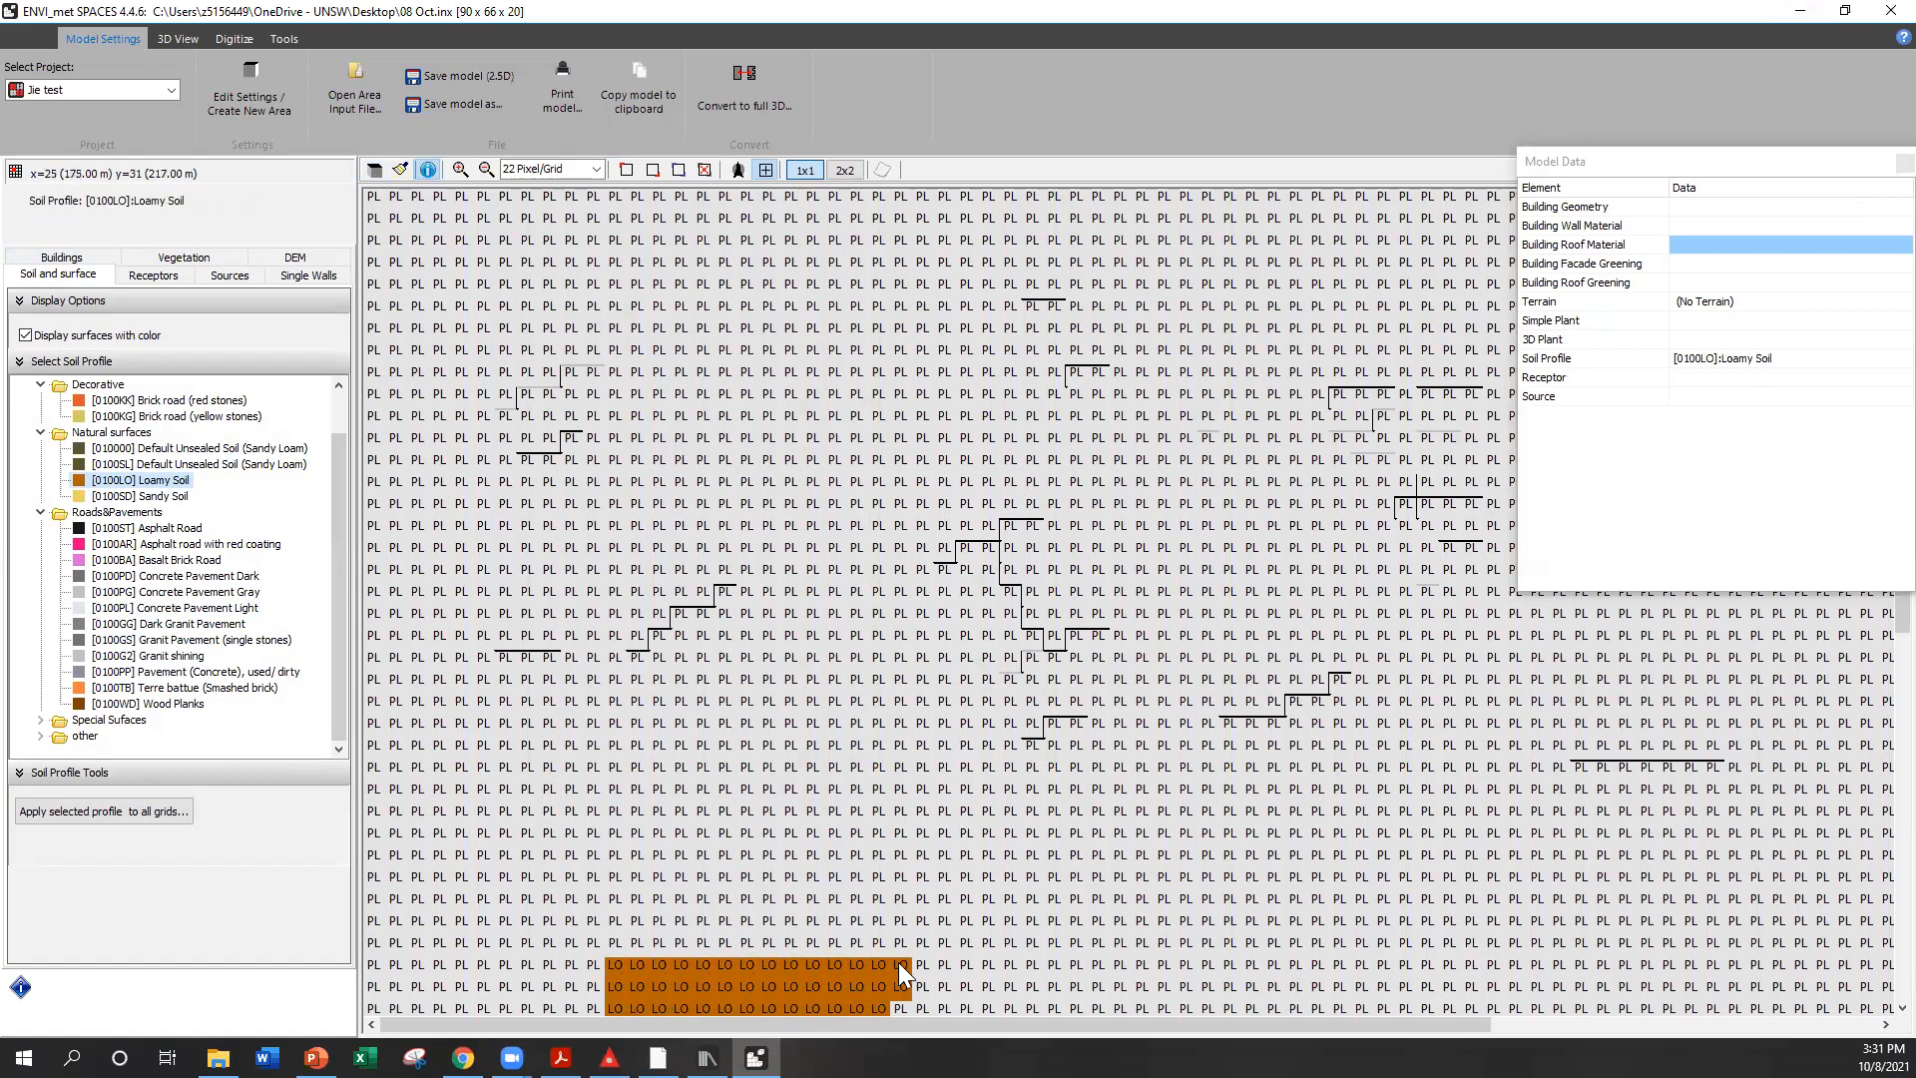
click(26, 336)
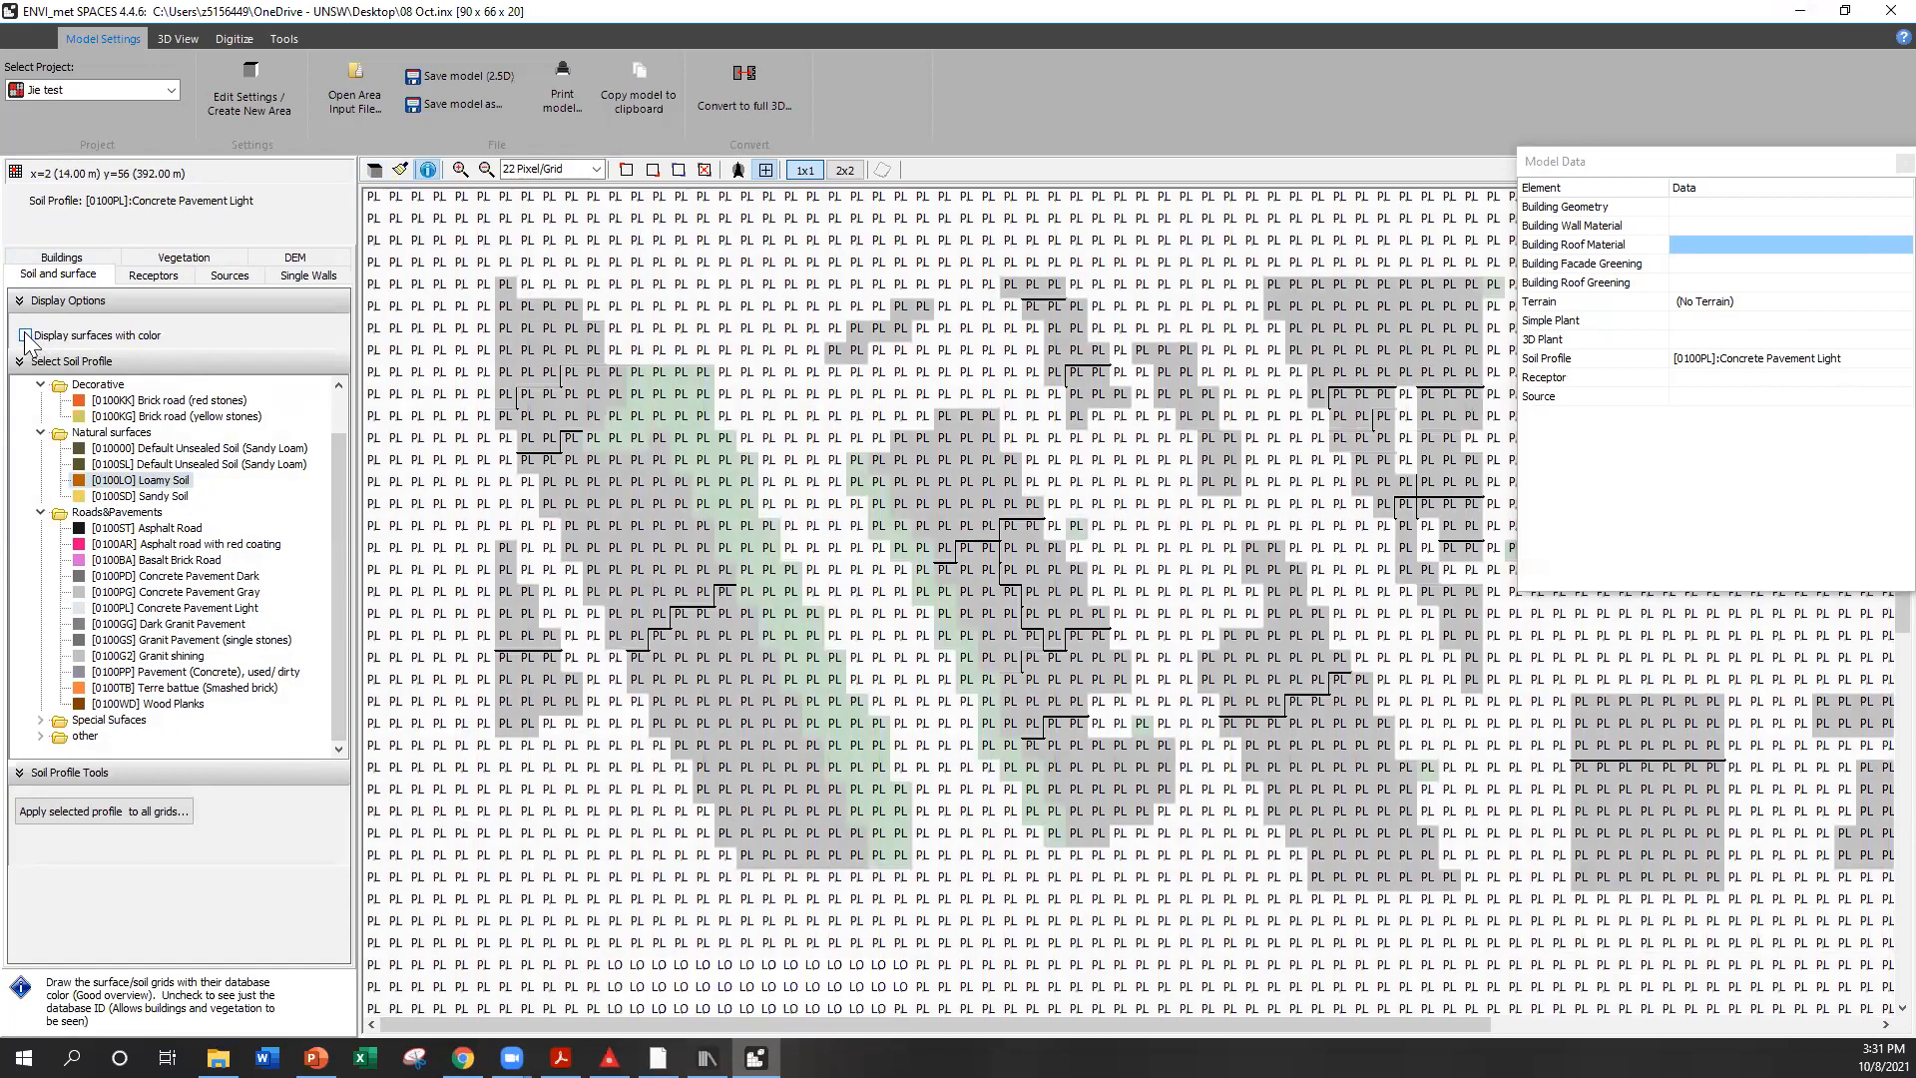
mouse_move(659, 955)
mouse_down()
mouse_move(893, 948)
mouse_move(631, 934)
mouse_move(626, 910)
mouse_move(898, 908)
mouse_move(898, 890)
mouse_move(622, 889)
mouse_up()
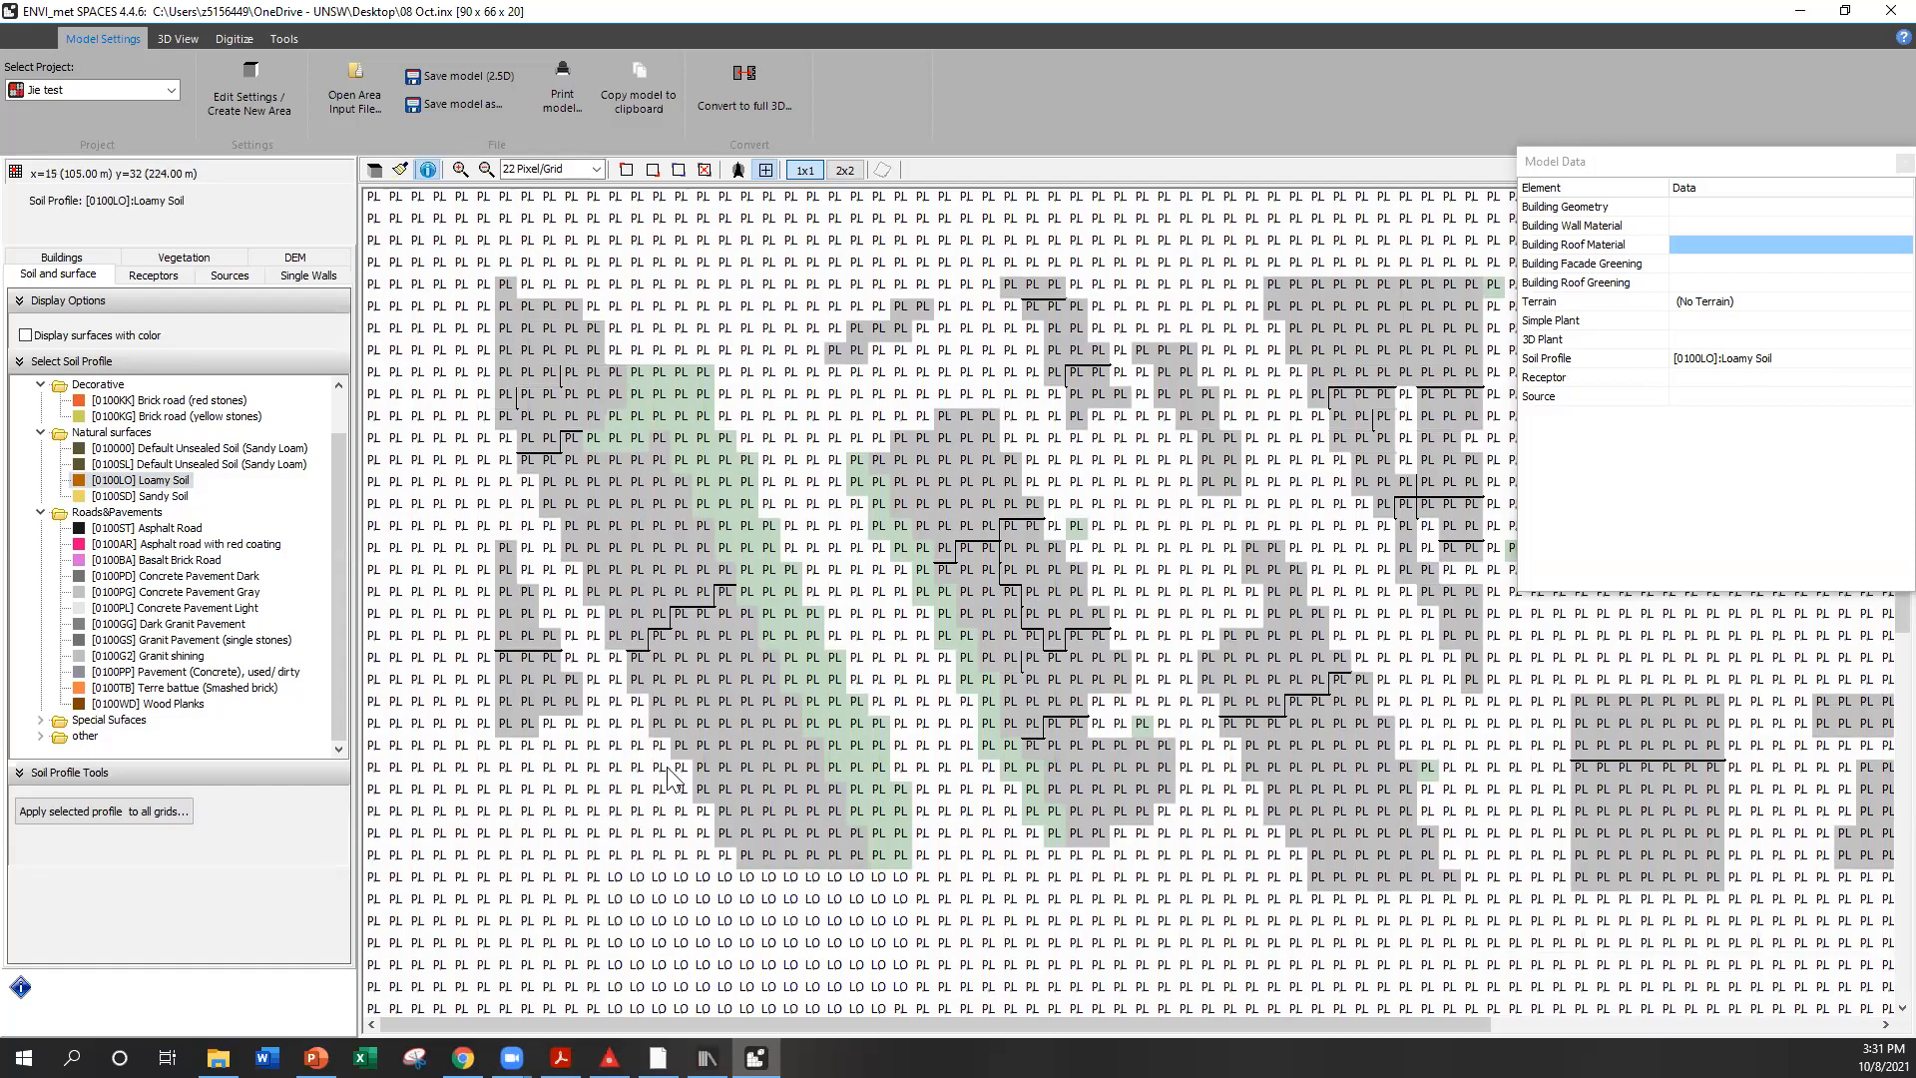
Show the model in 3D and inspect the loamy soil patch beside the buildings and grass strips
click(376, 169)
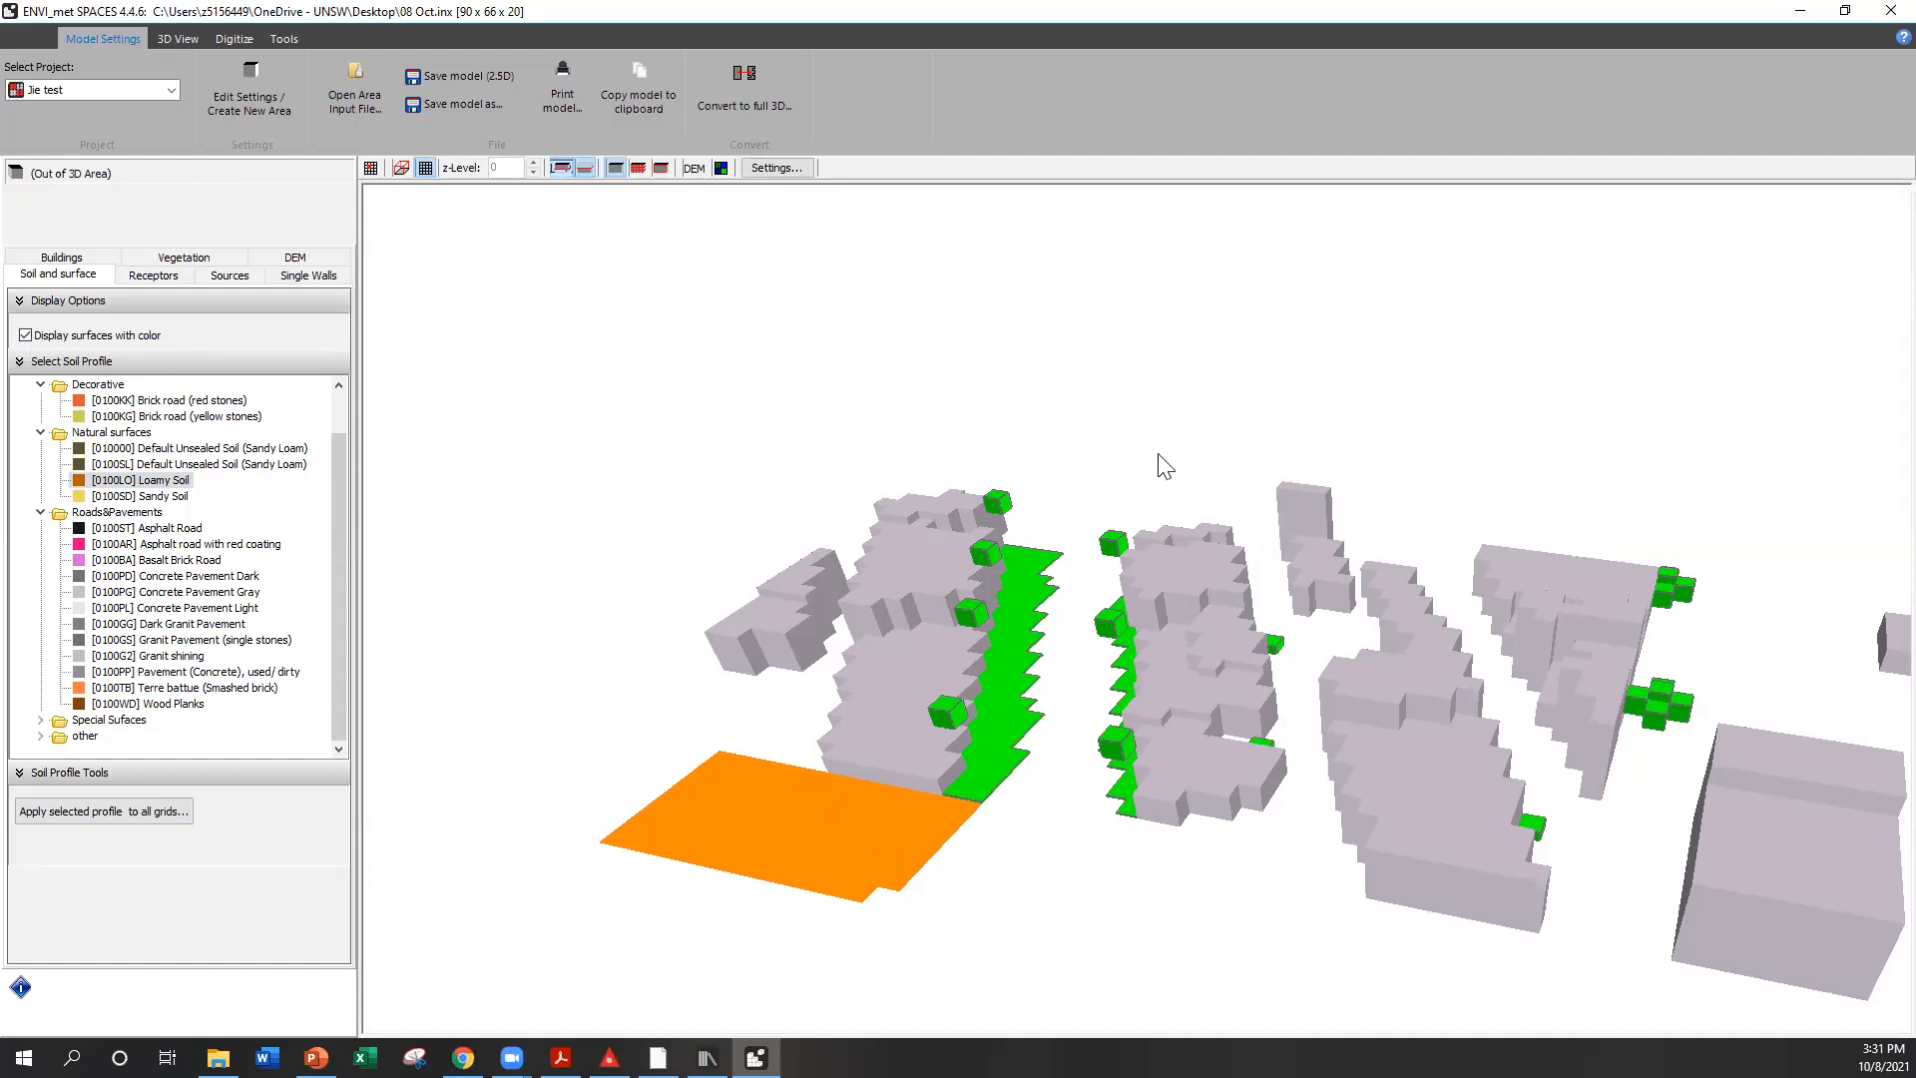
drag(918, 454, 1321, 599)
scroll(877, 450, down, 3)
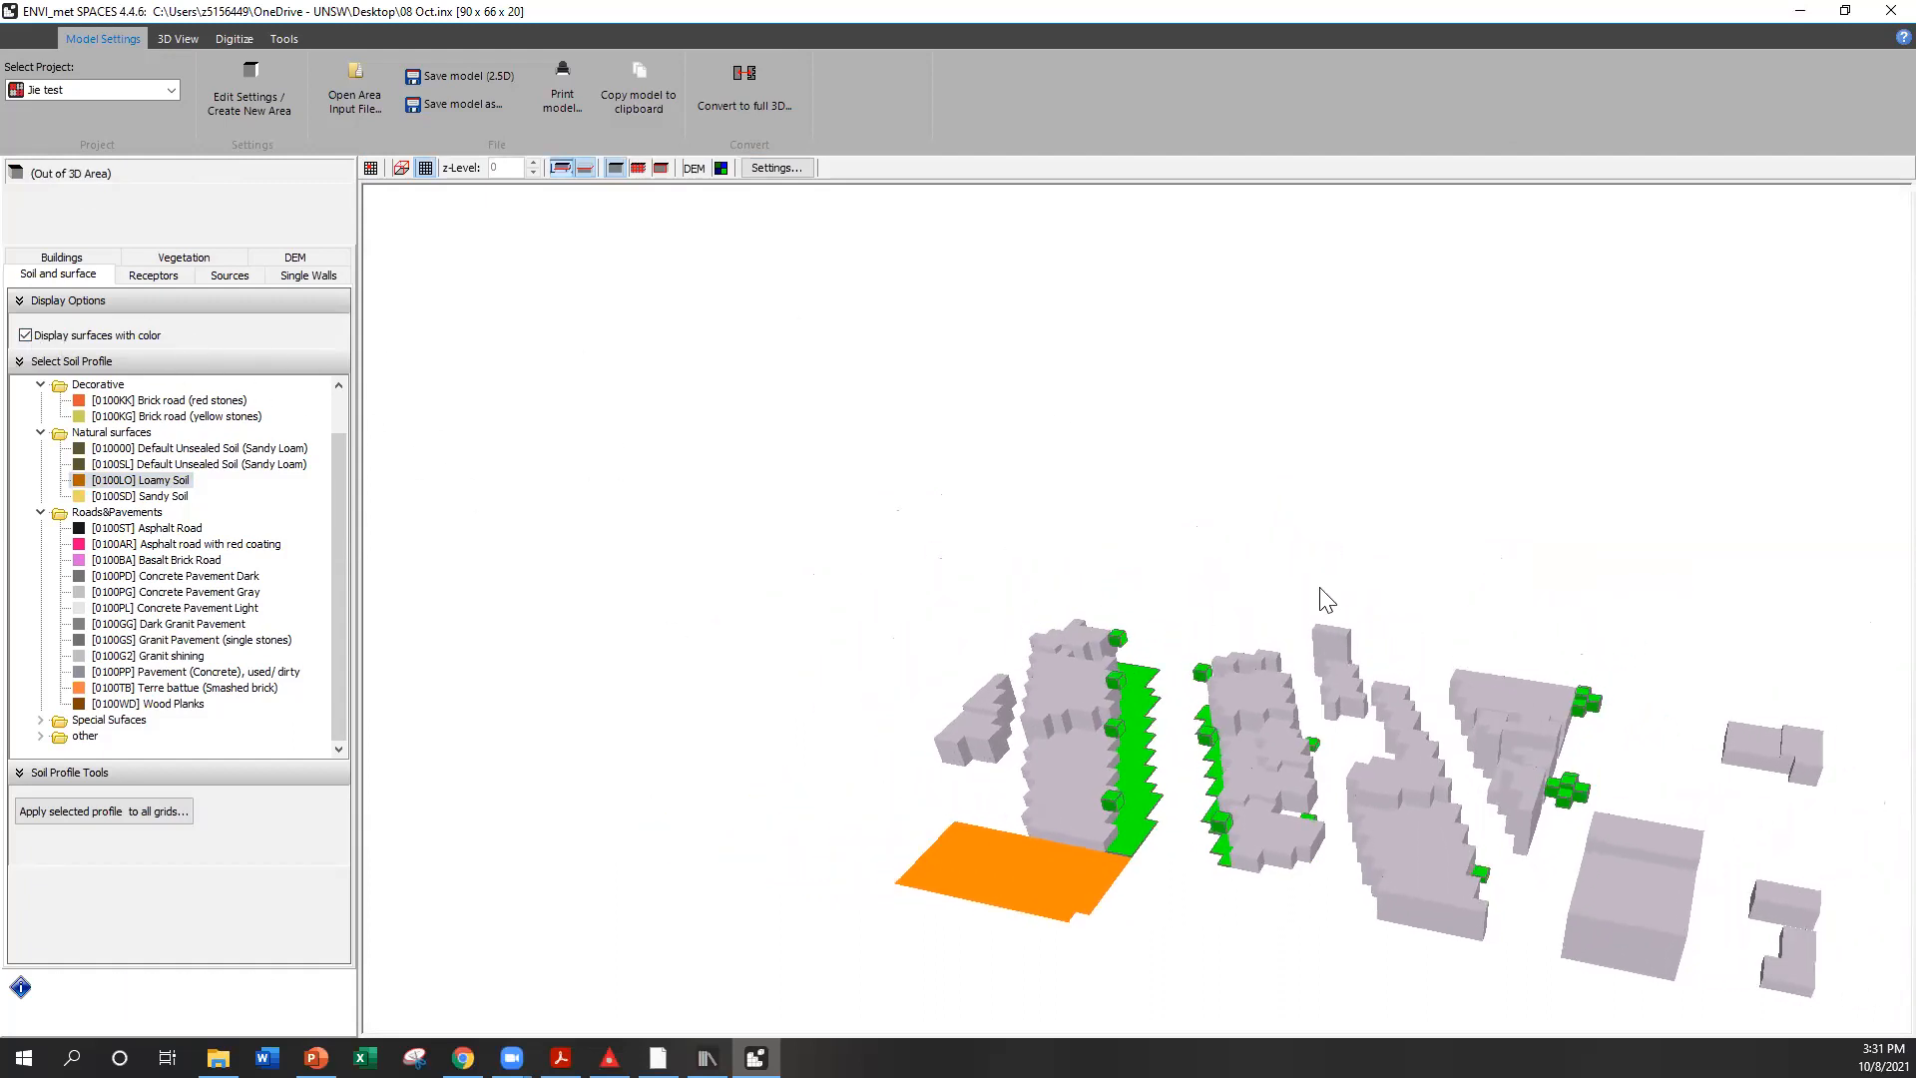
drag(941, 603, 1502, 683)
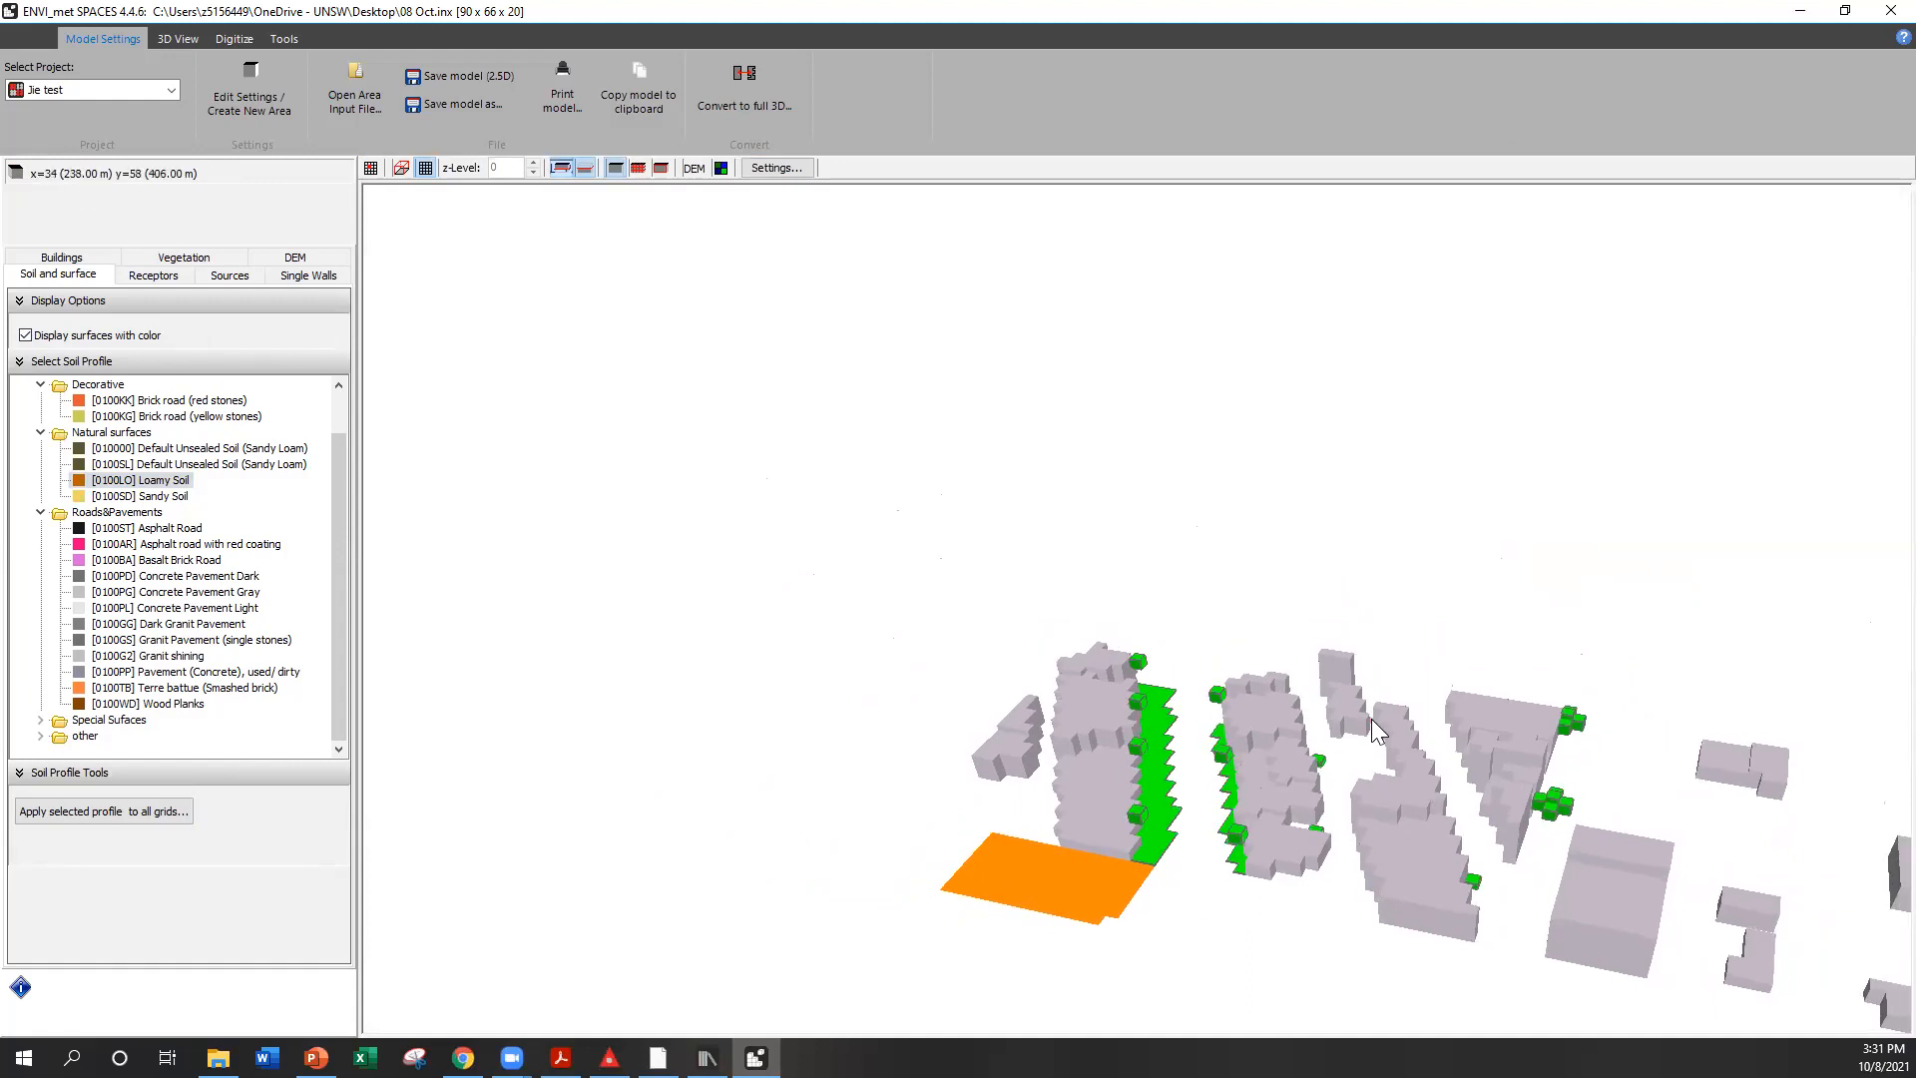
scroll(1371, 719, up, 5)
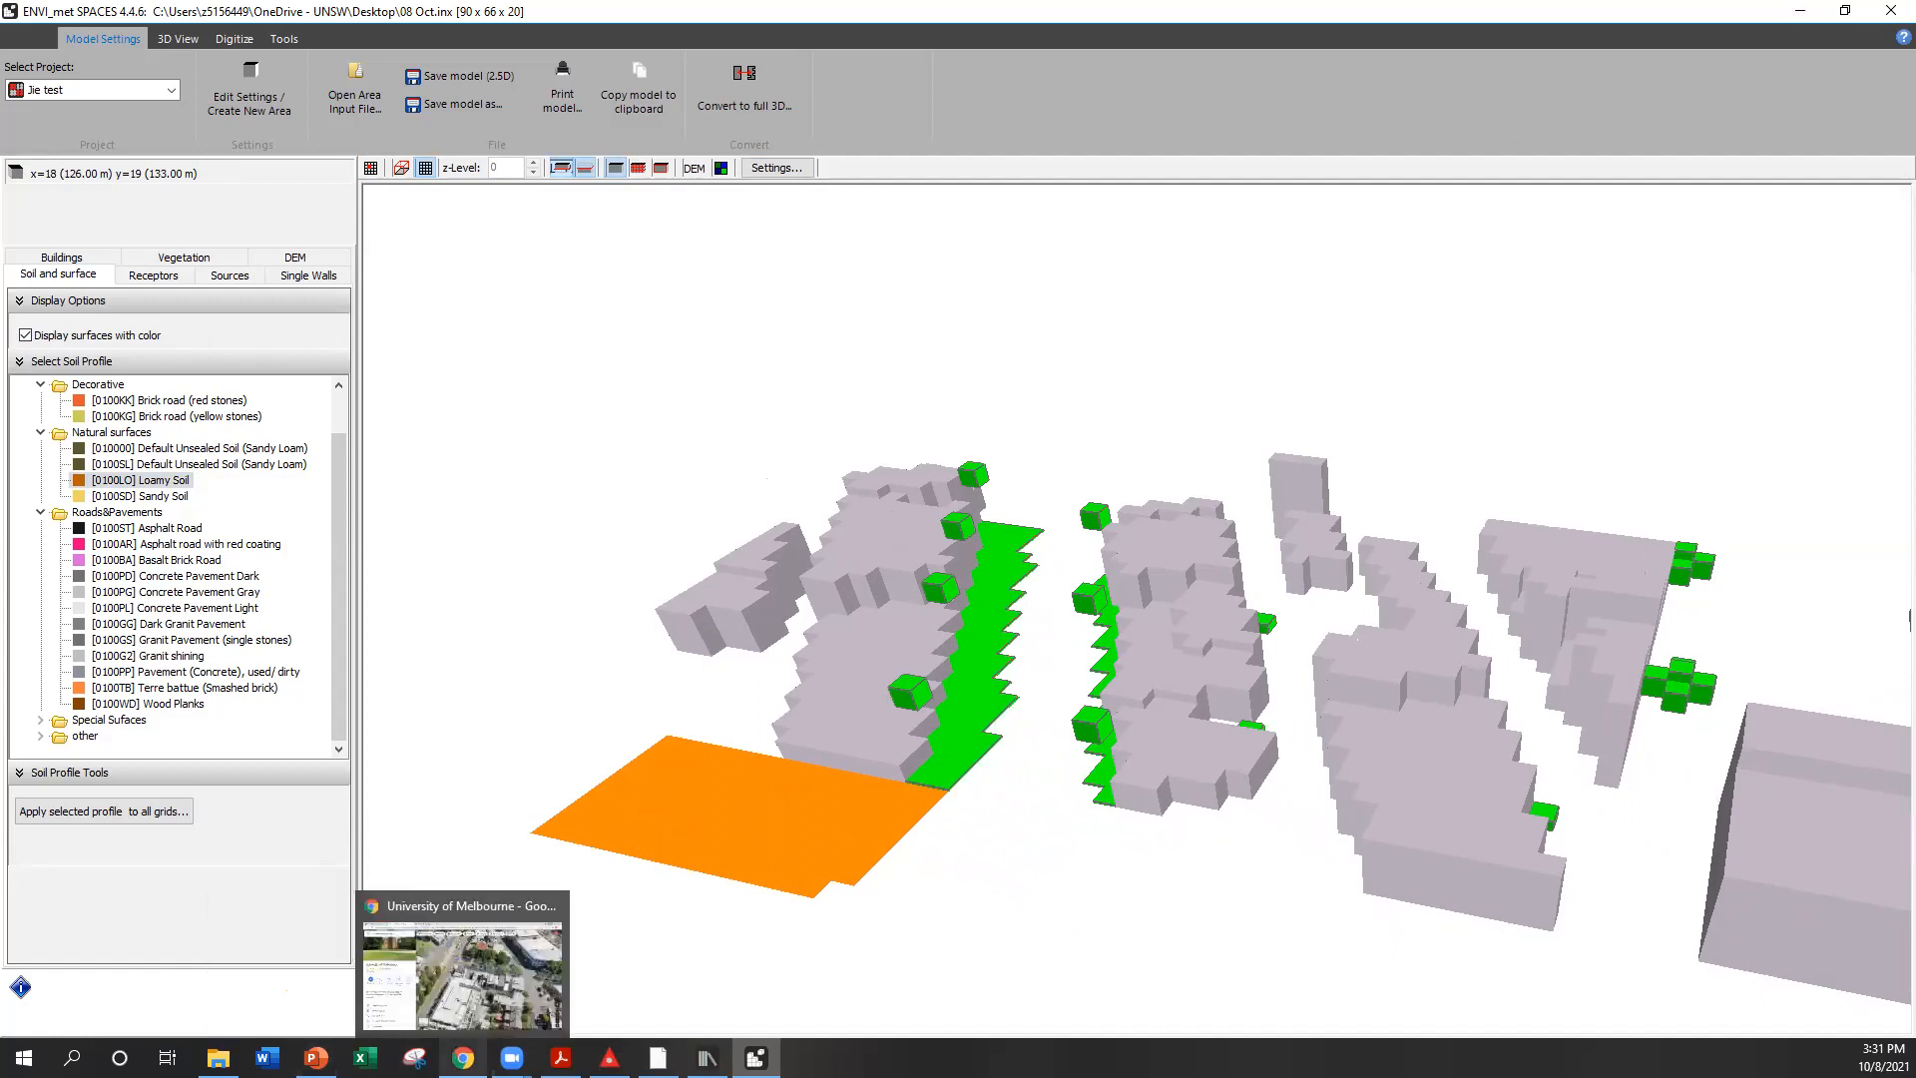
Switch to the ARCH7218_A2 assignment PDF in Acrobat, read the glazing note on fully glazed façades, and return to the model
click(561, 1058)
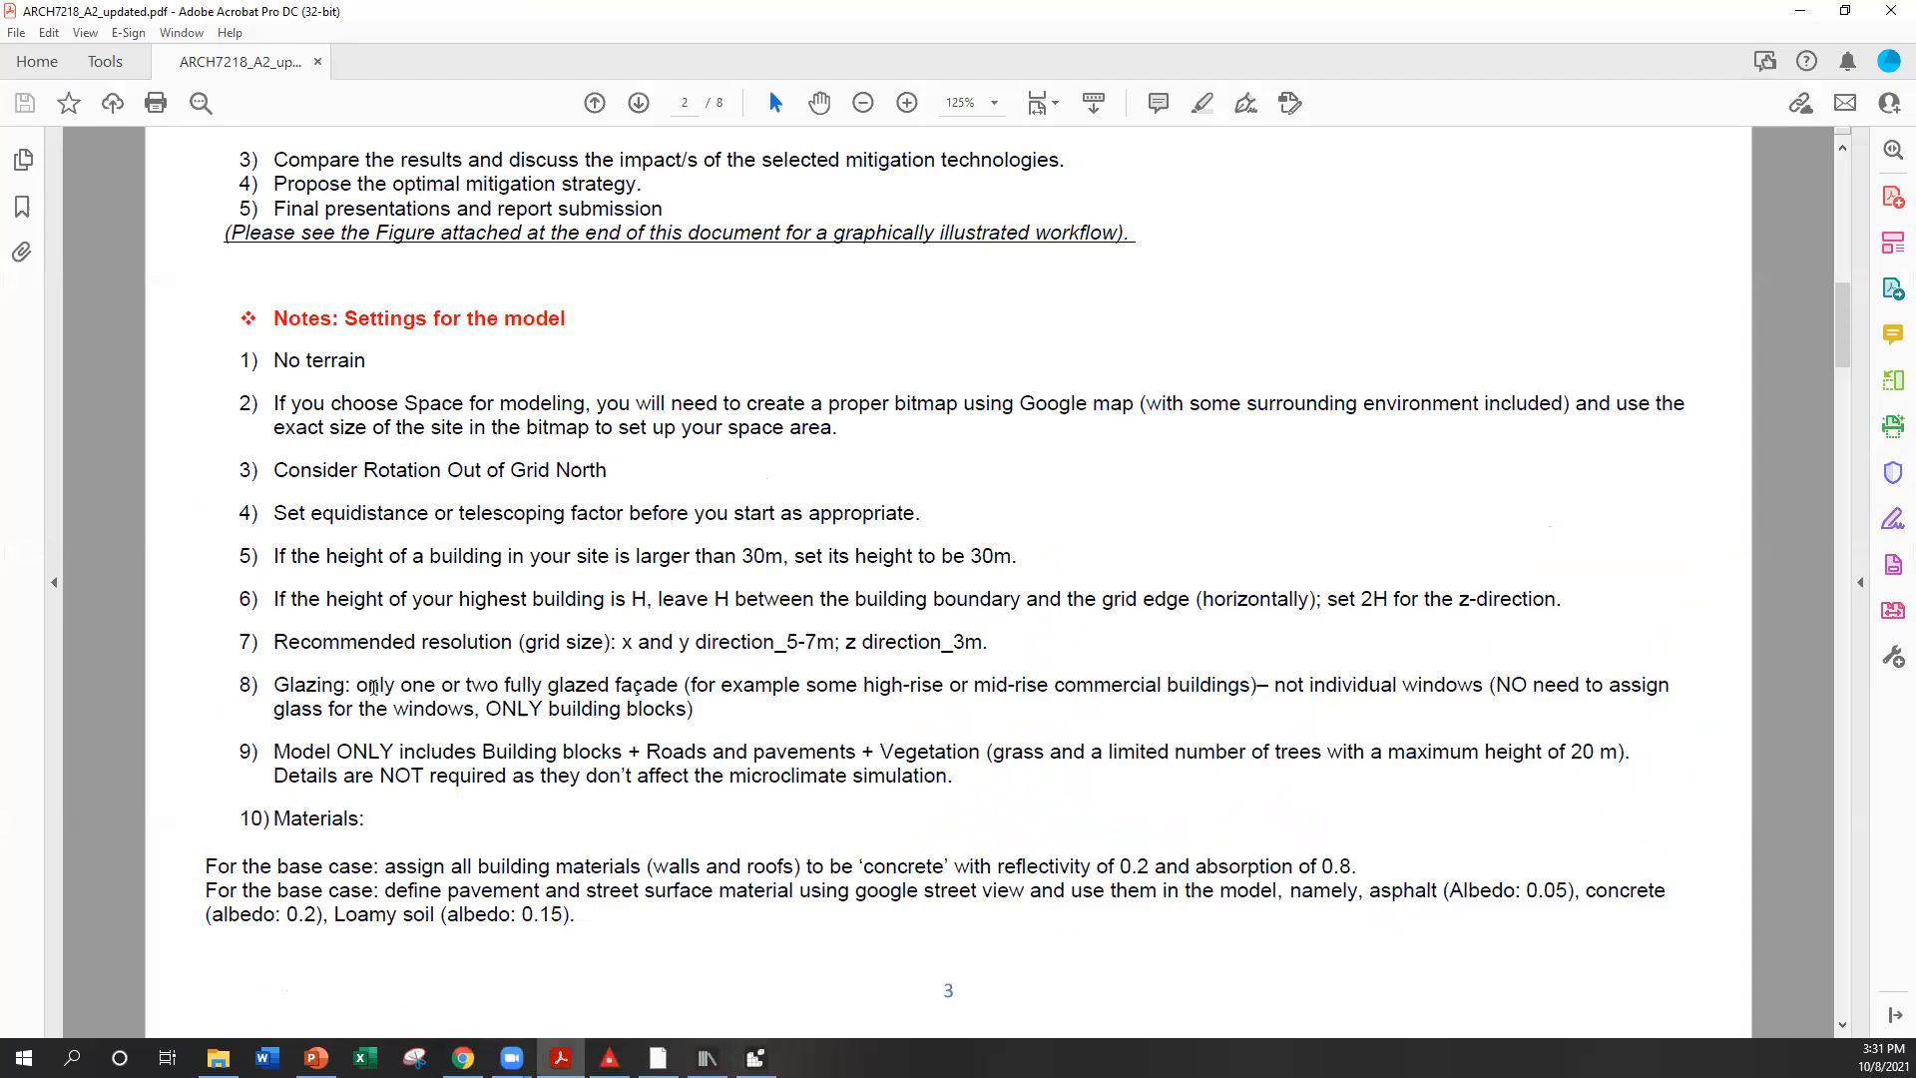
drag(357, 687, 679, 687)
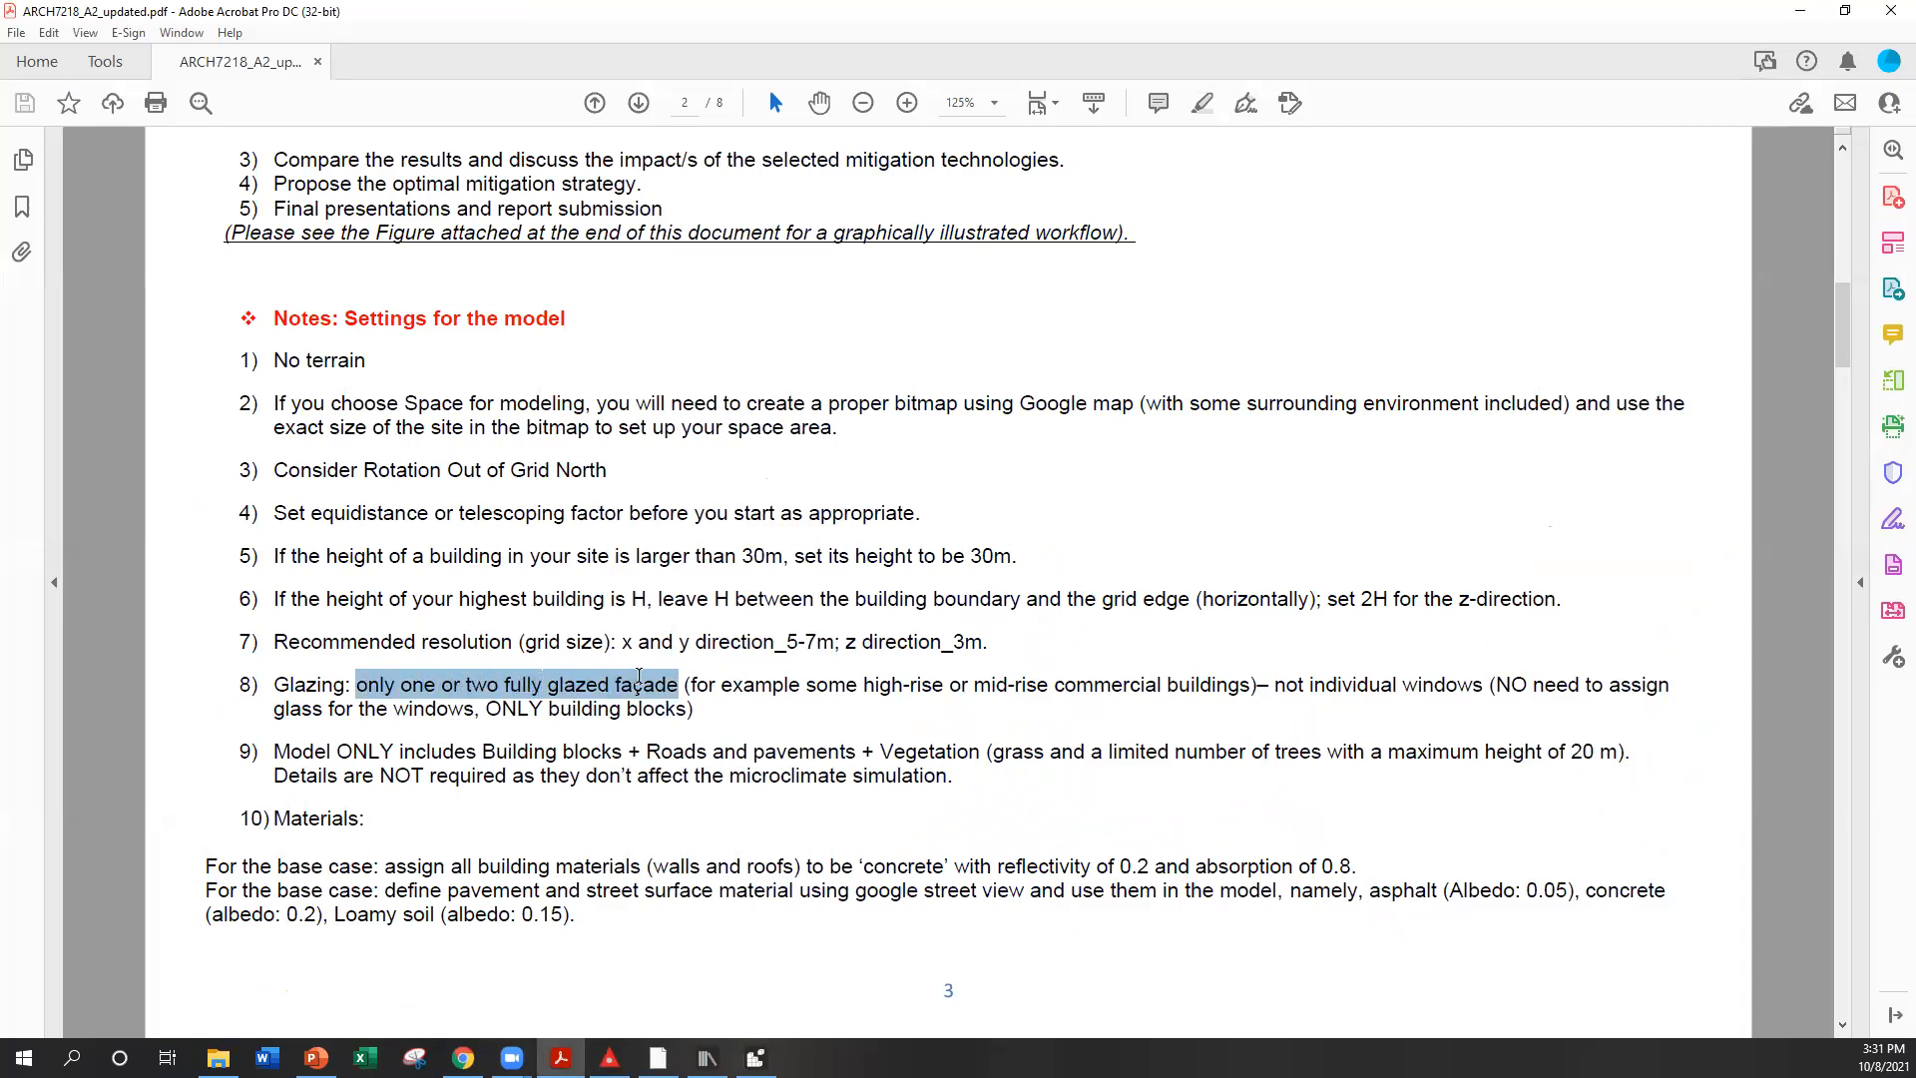
click(671, 719)
drag(400, 687, 638, 689)
click(574, 695)
drag(357, 689, 542, 689)
click(593, 698)
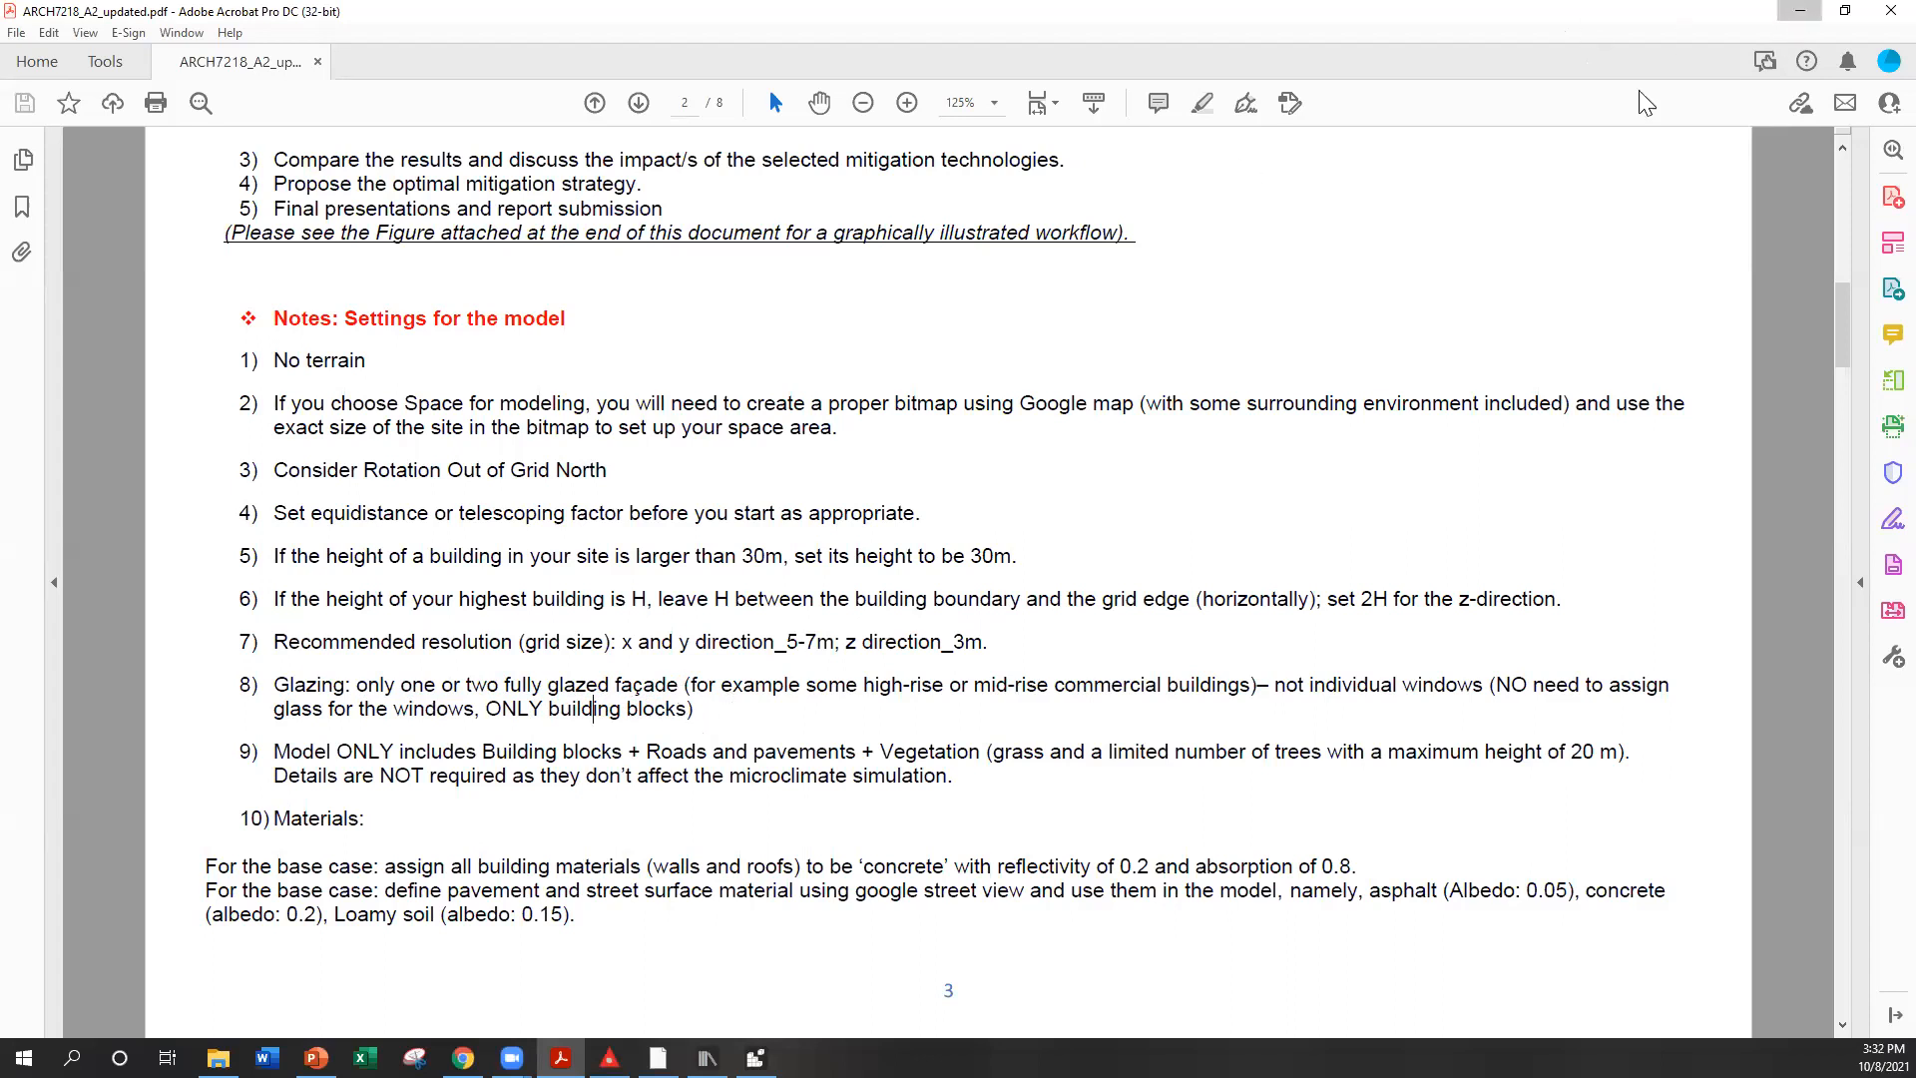
click(1799, 11)
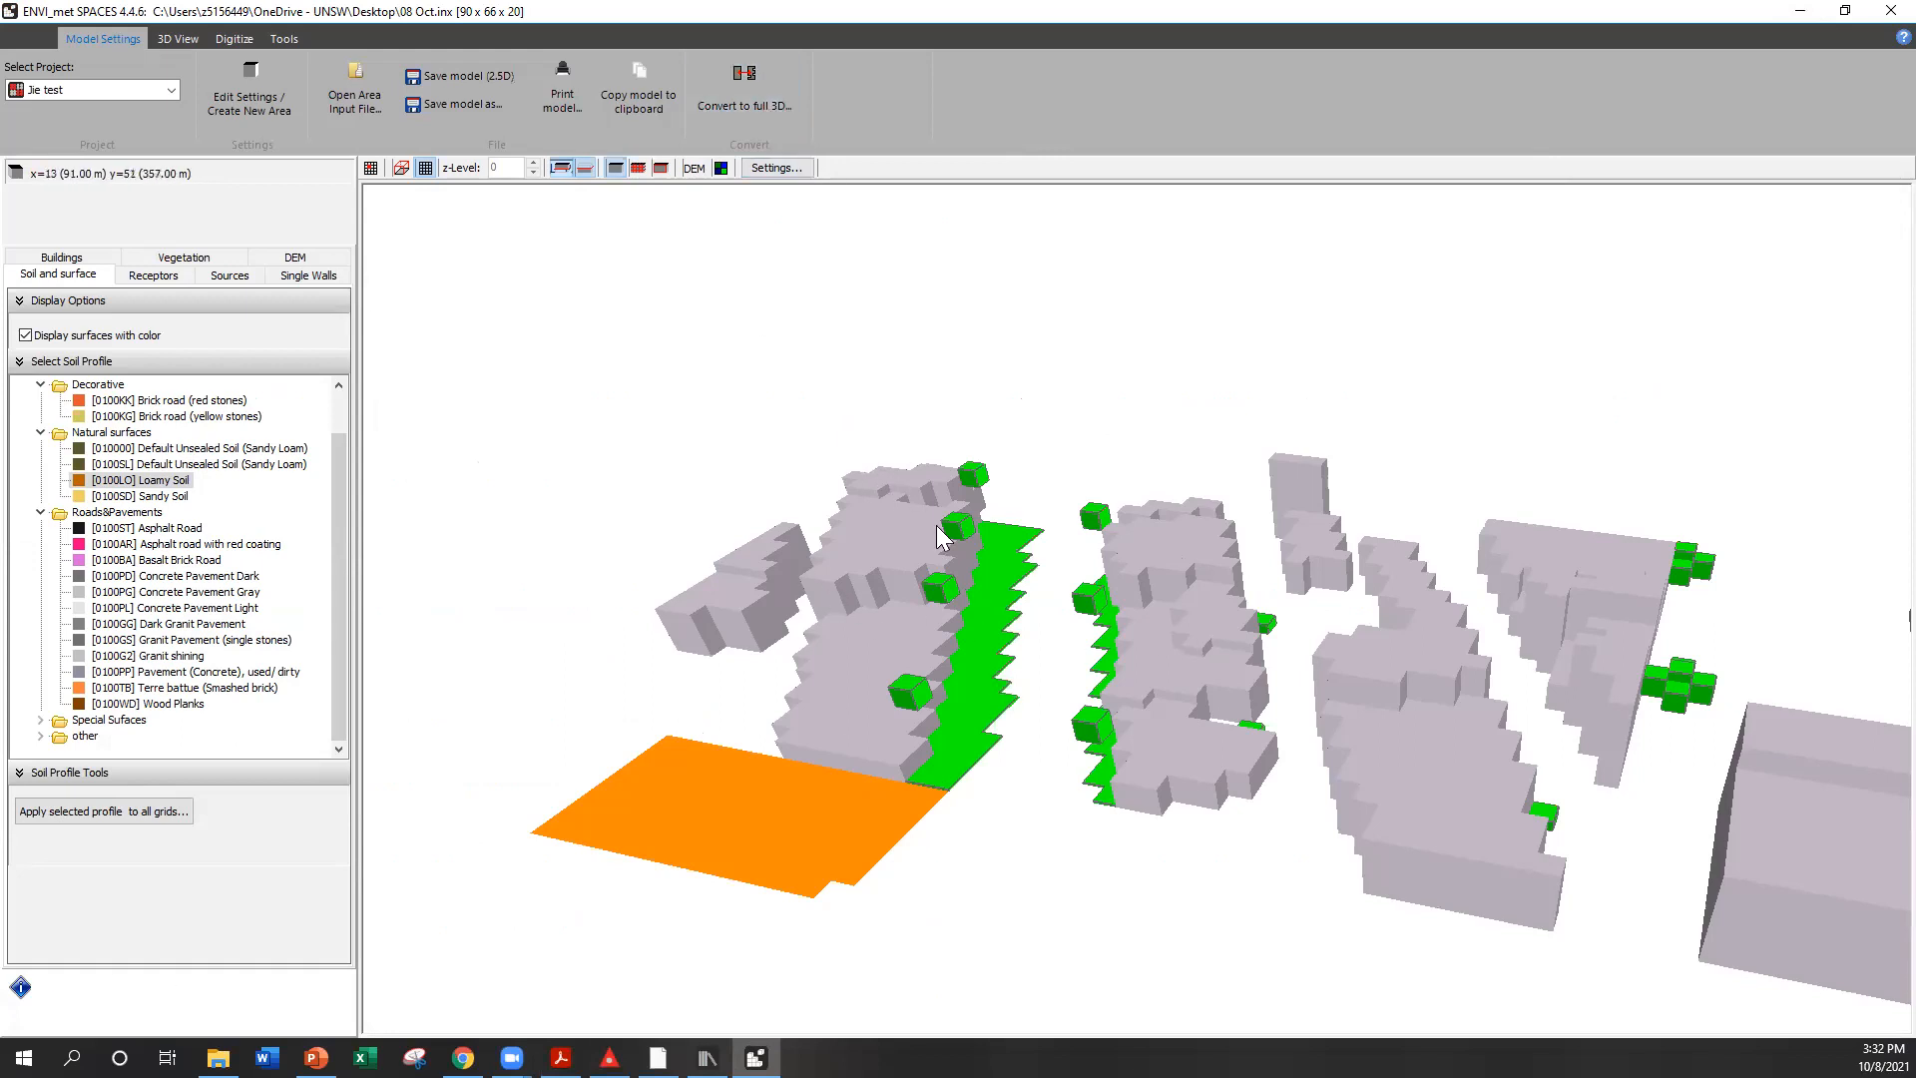
Convert the model to full 3D Detailed Design Mode and view the buildings' southern façades
click(753, 101)
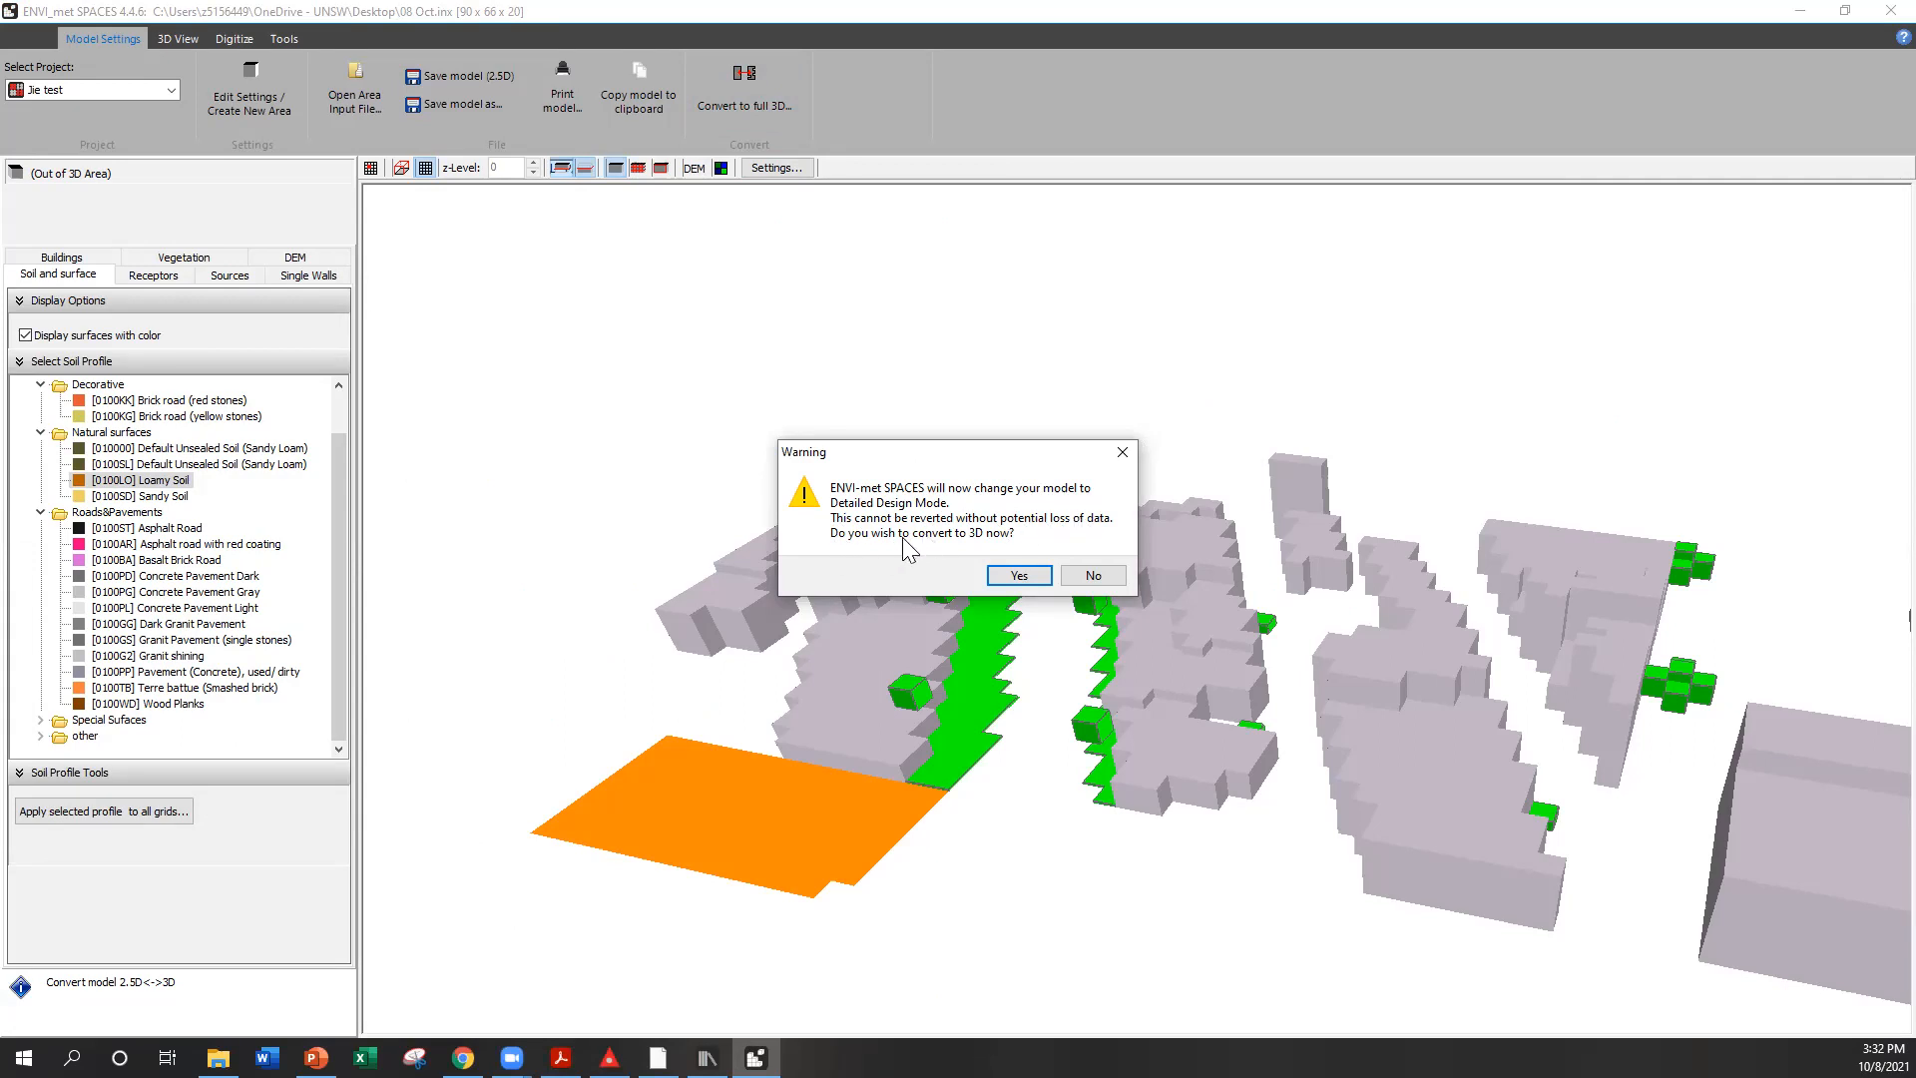
click(1019, 576)
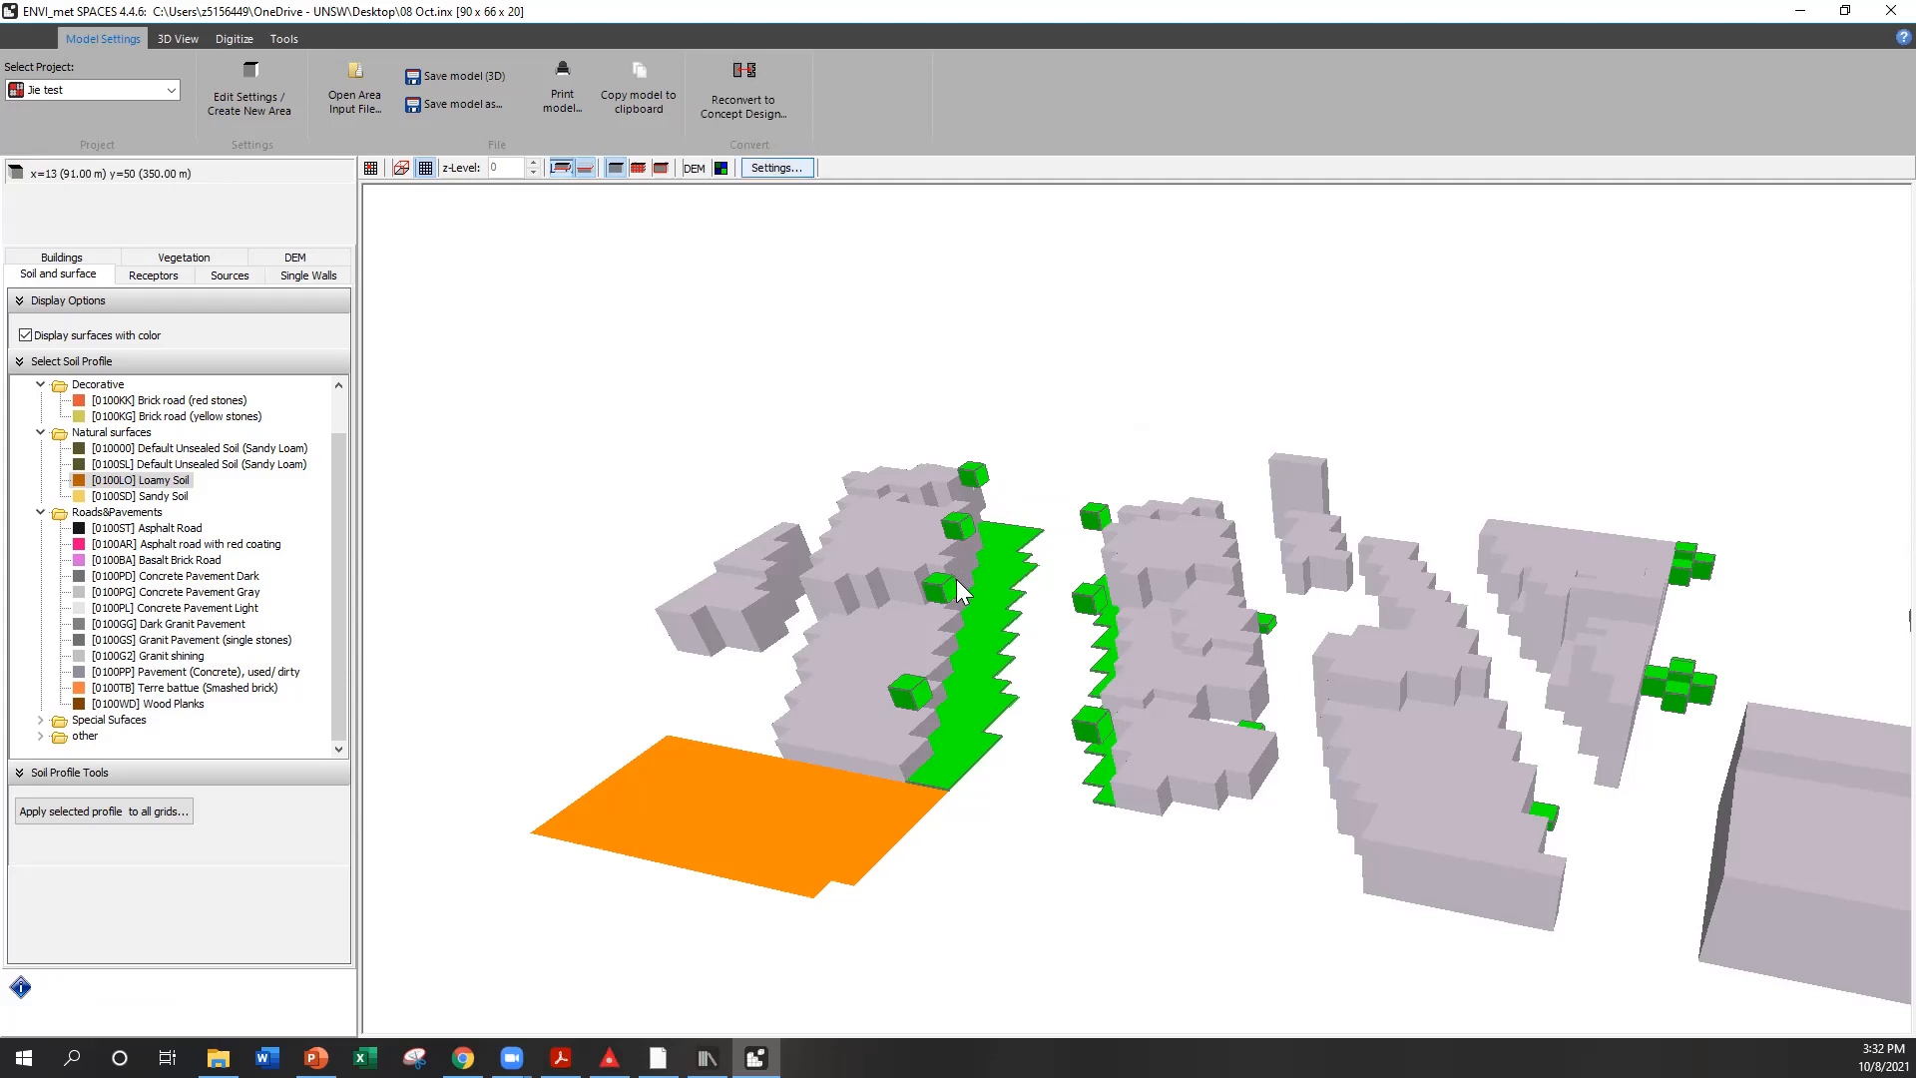
drag(764, 659, 1095, 548)
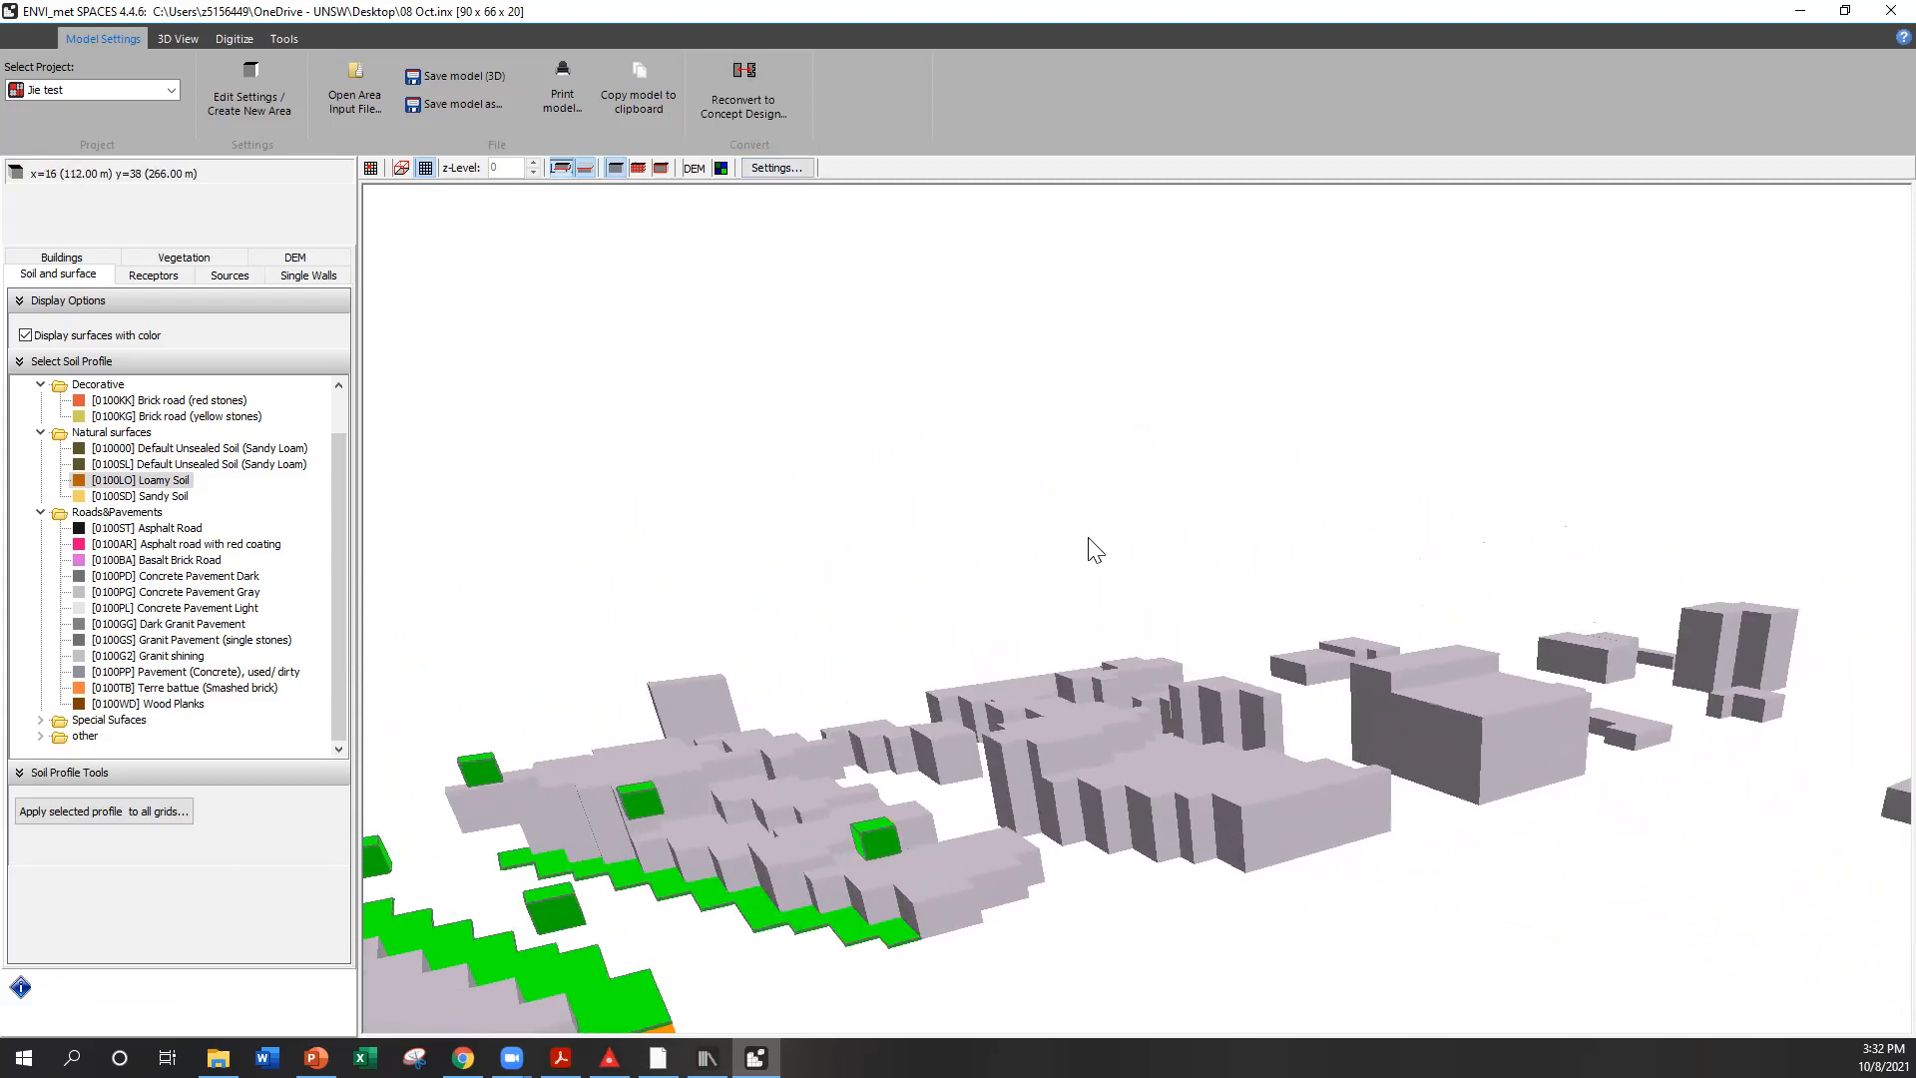
drag(1001, 354, 559, 779)
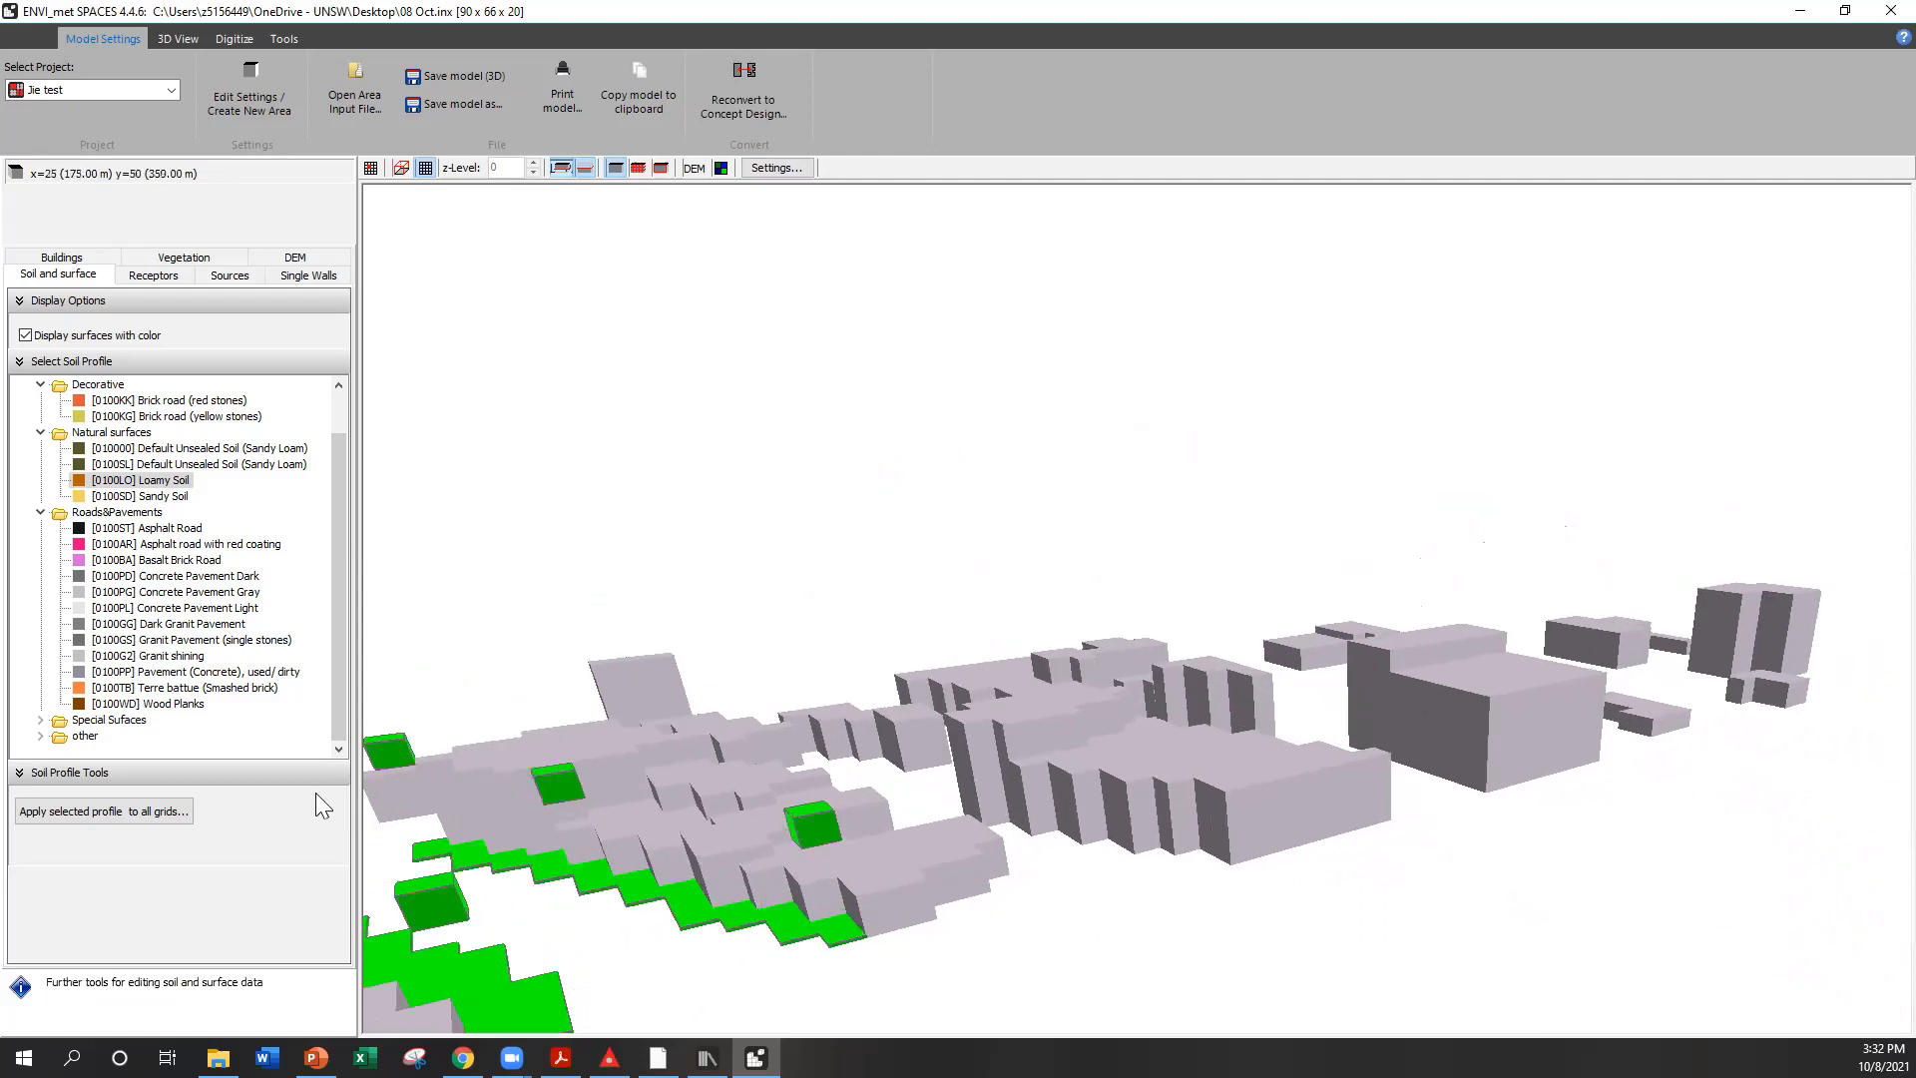
Set building editing to individual segments and choose Clear Float glass (one layered) from the Glass group as the wall material
click(97, 262)
click(265, 537)
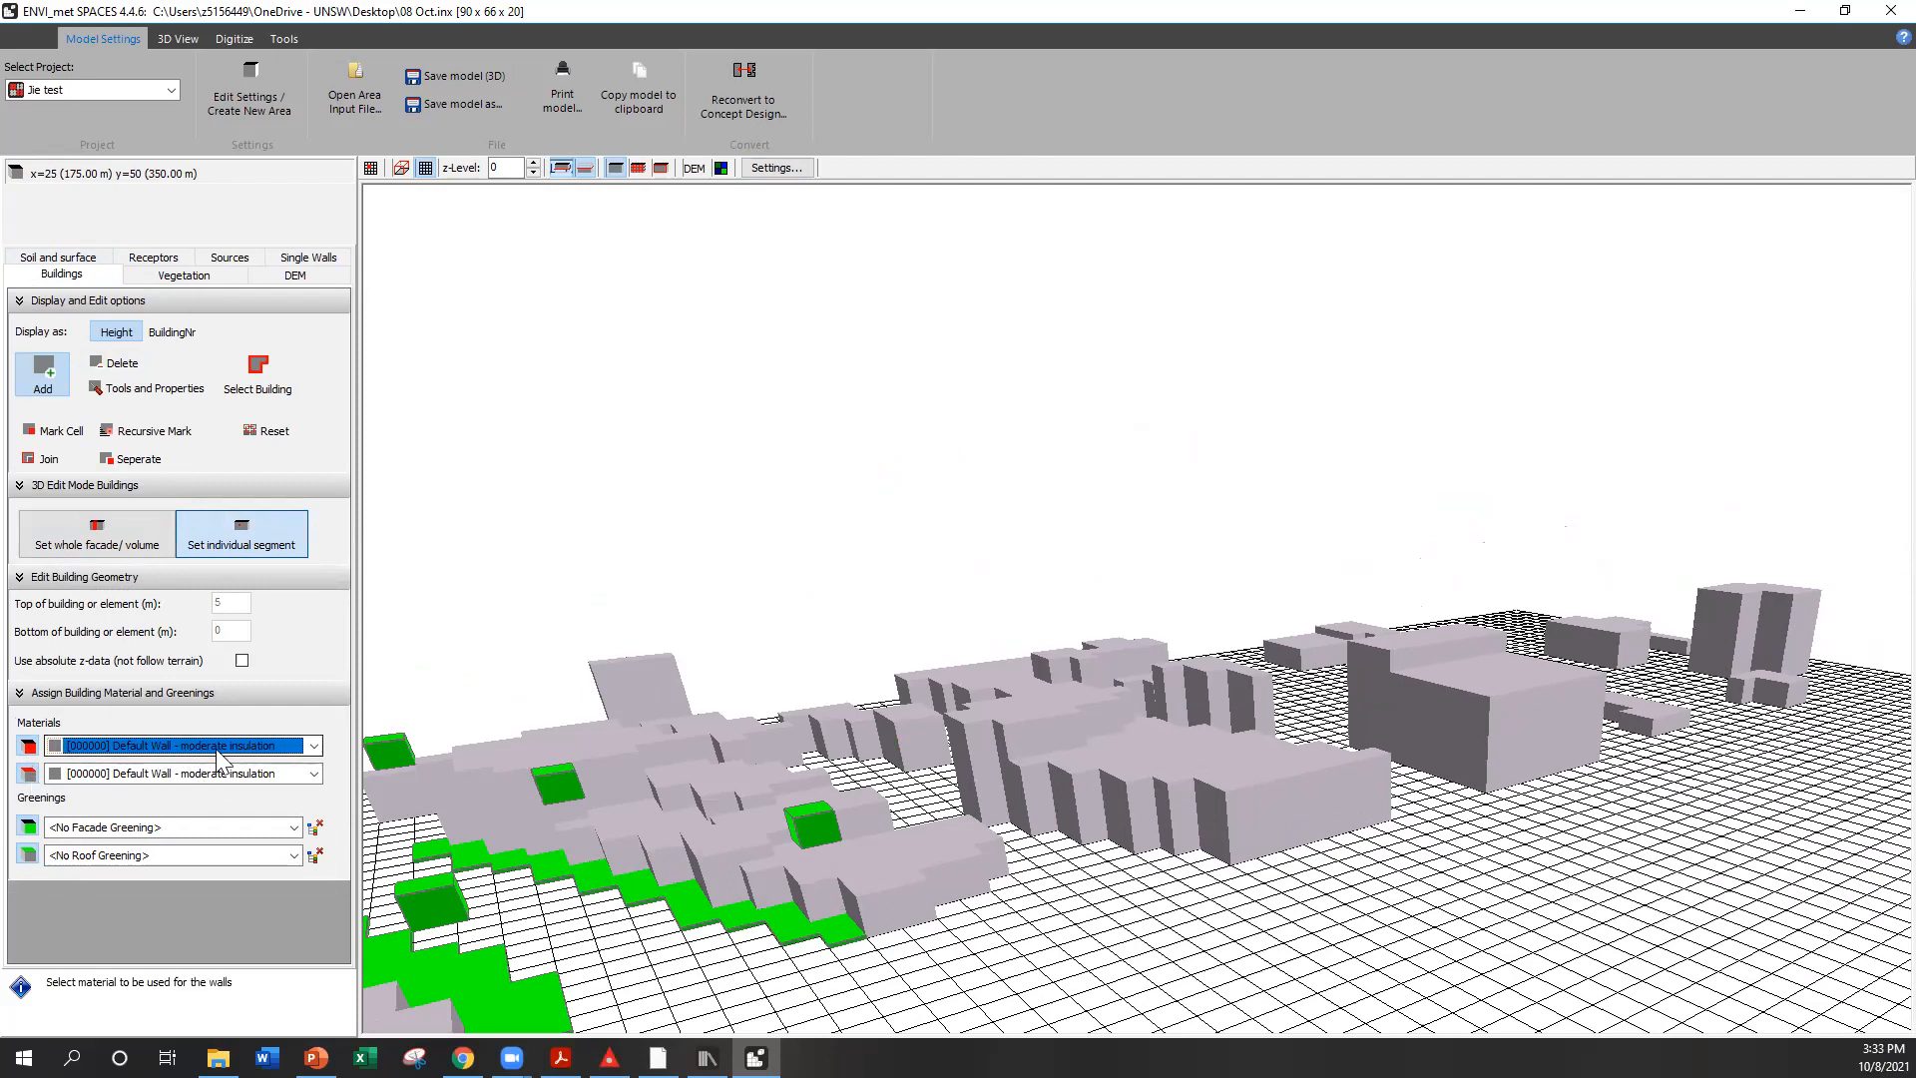
click(314, 746)
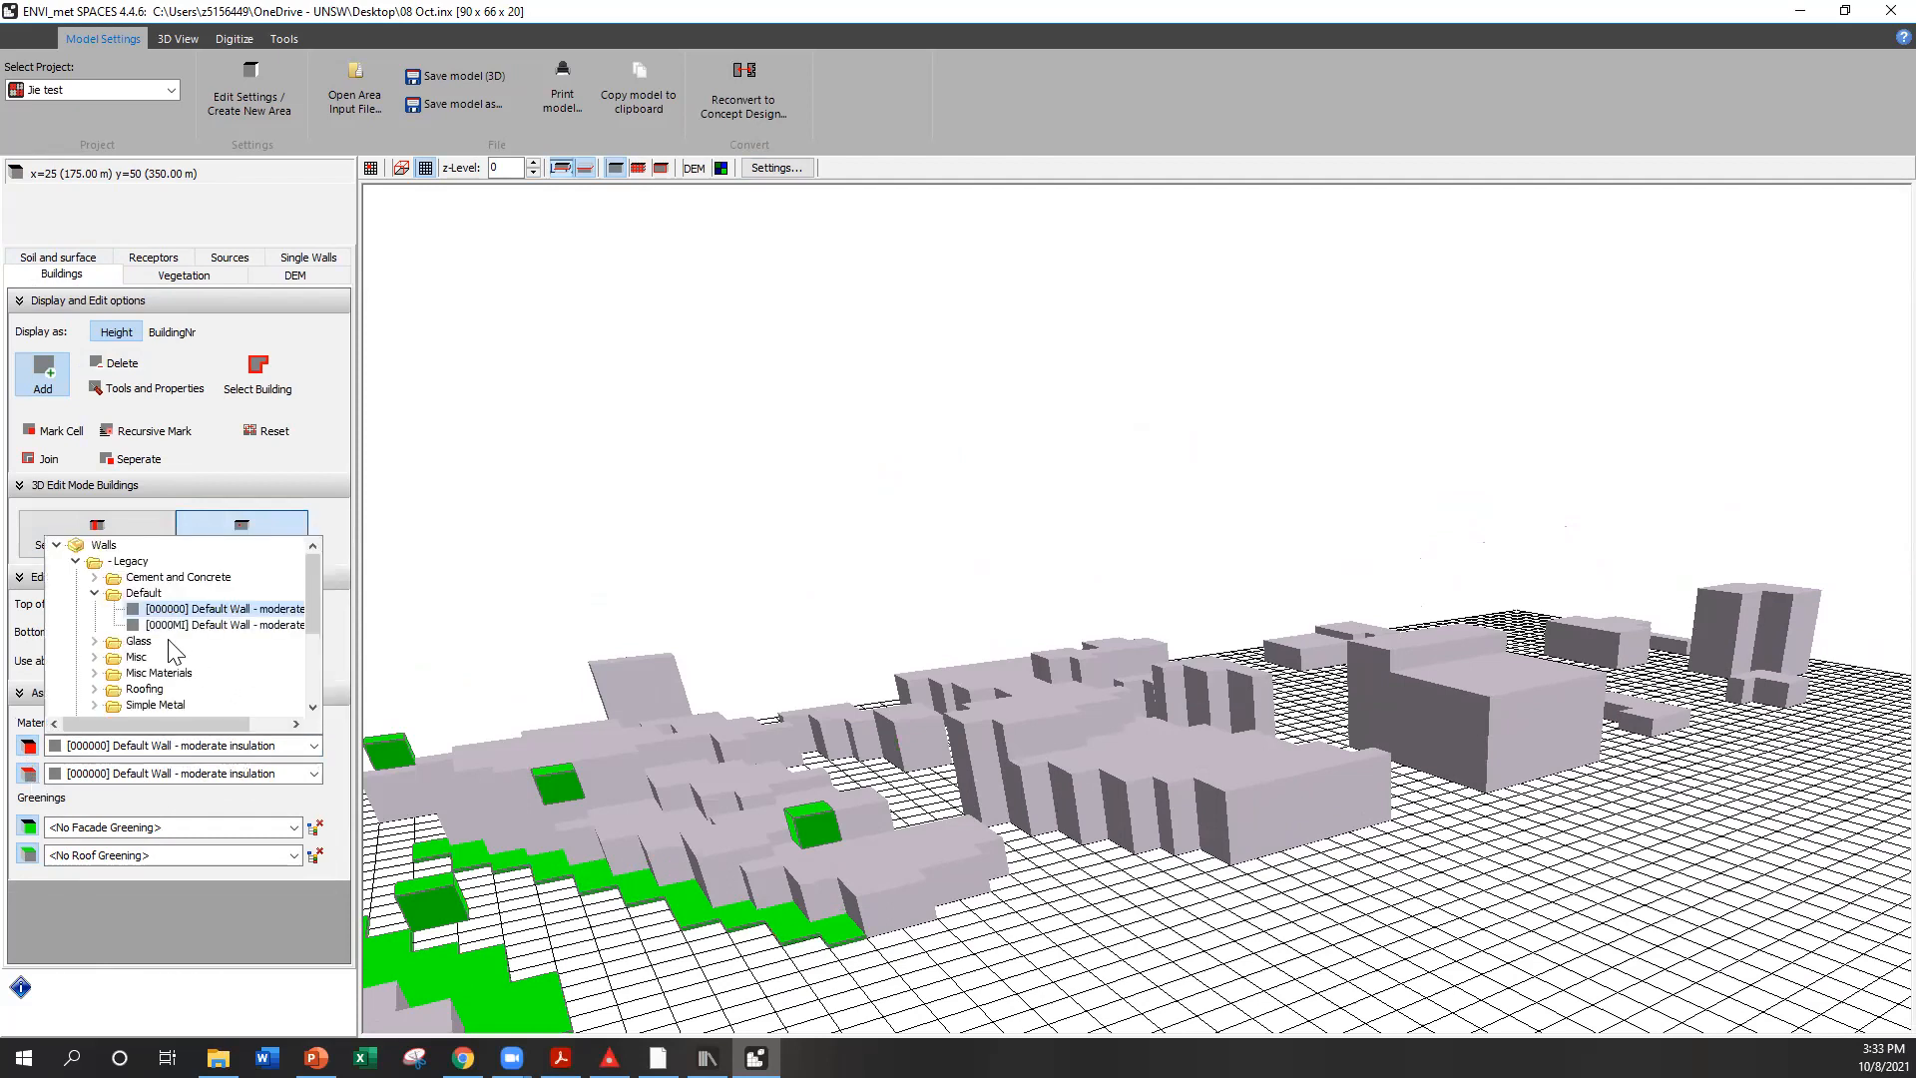
scroll(148, 650, down, 1)
click(95, 593)
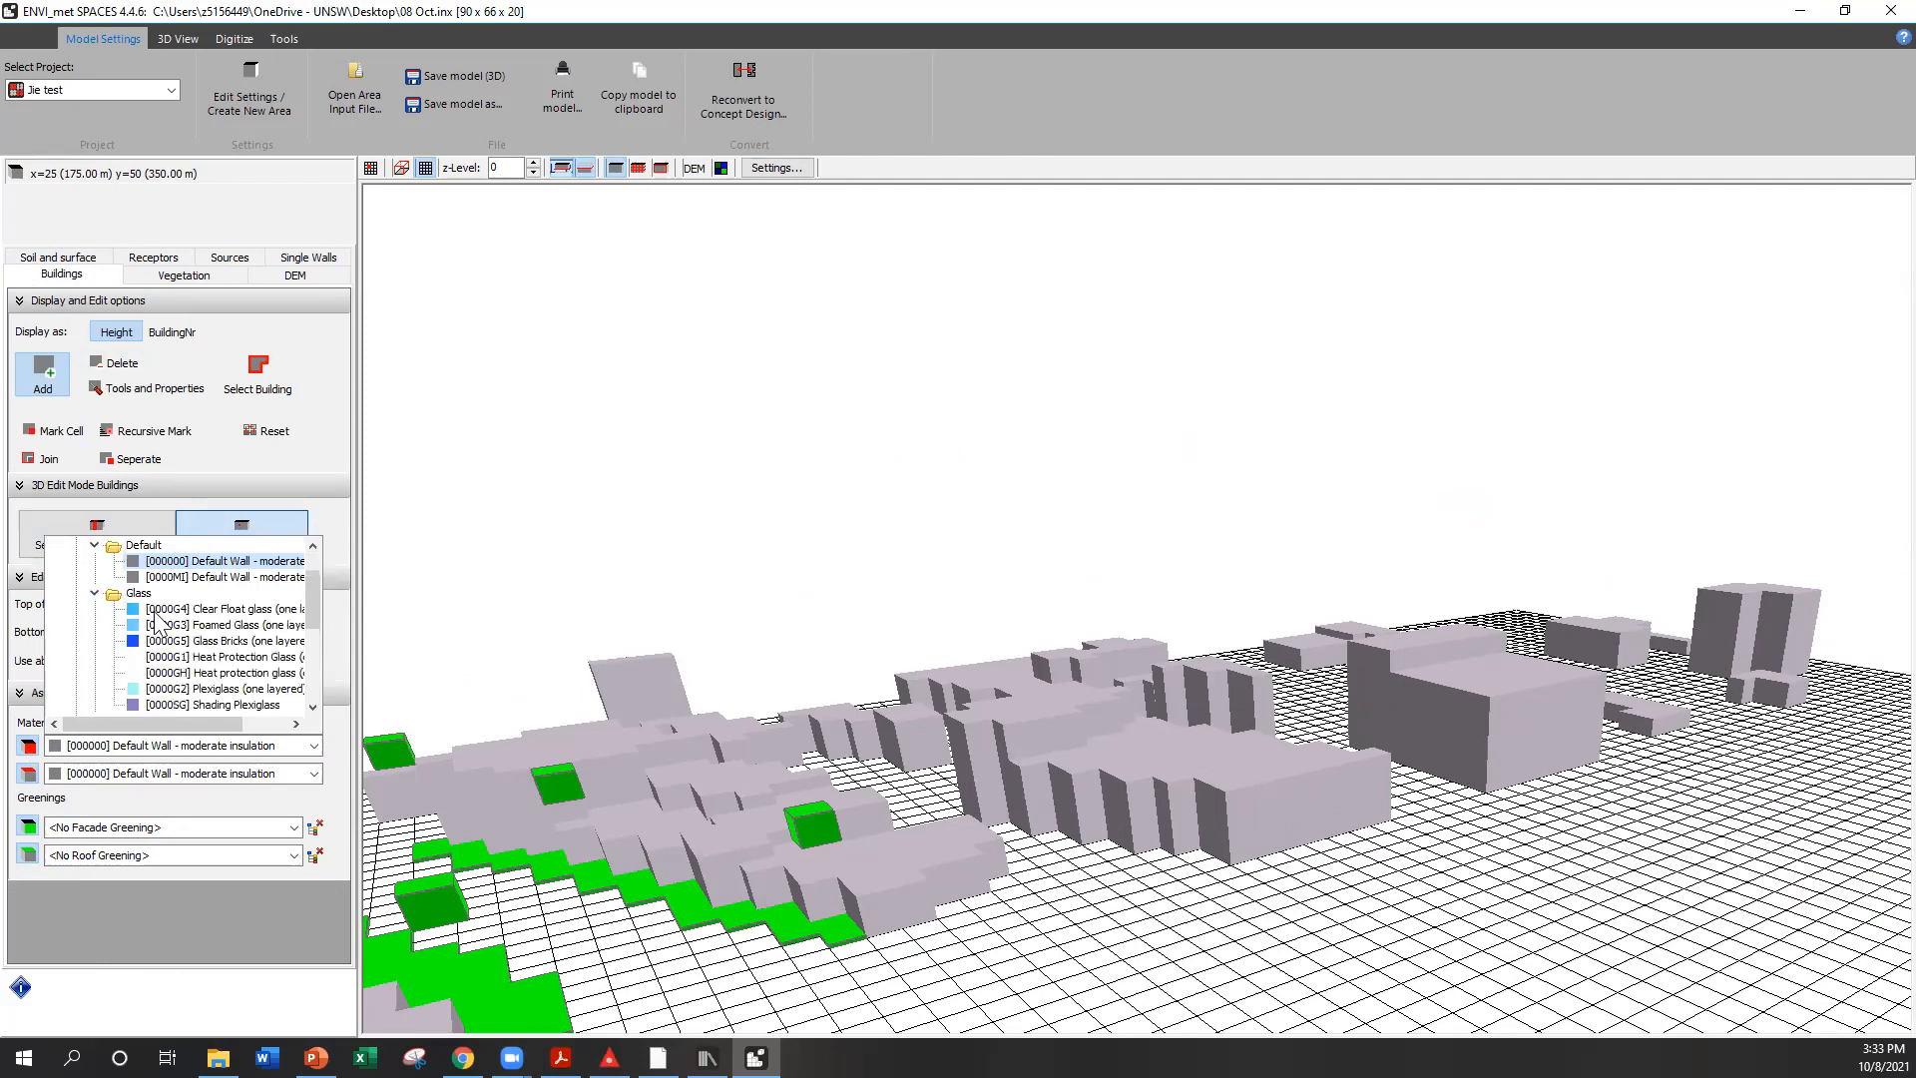
click(184, 611)
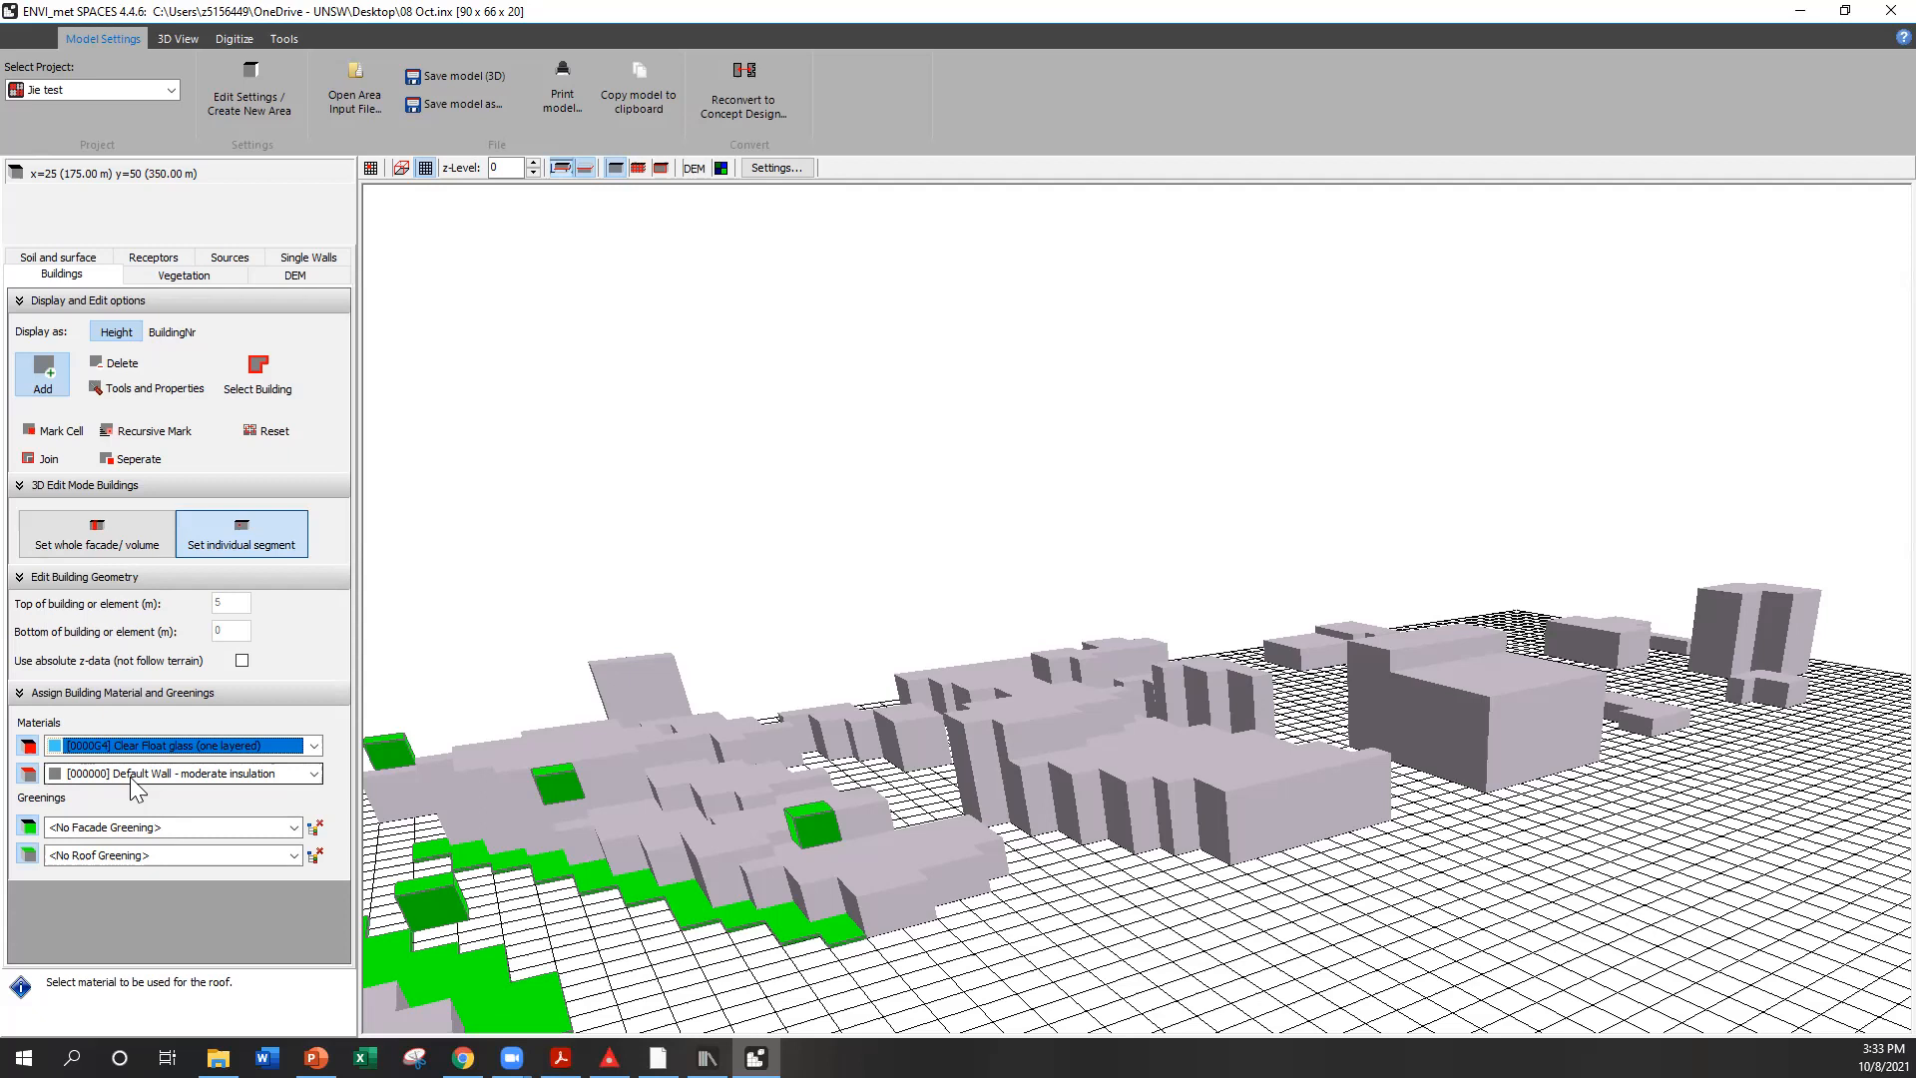
Apply the Clear Float glass to individual wall segments at the western end of the central stepped building's southern façade
scroll(1054, 731, up, 5)
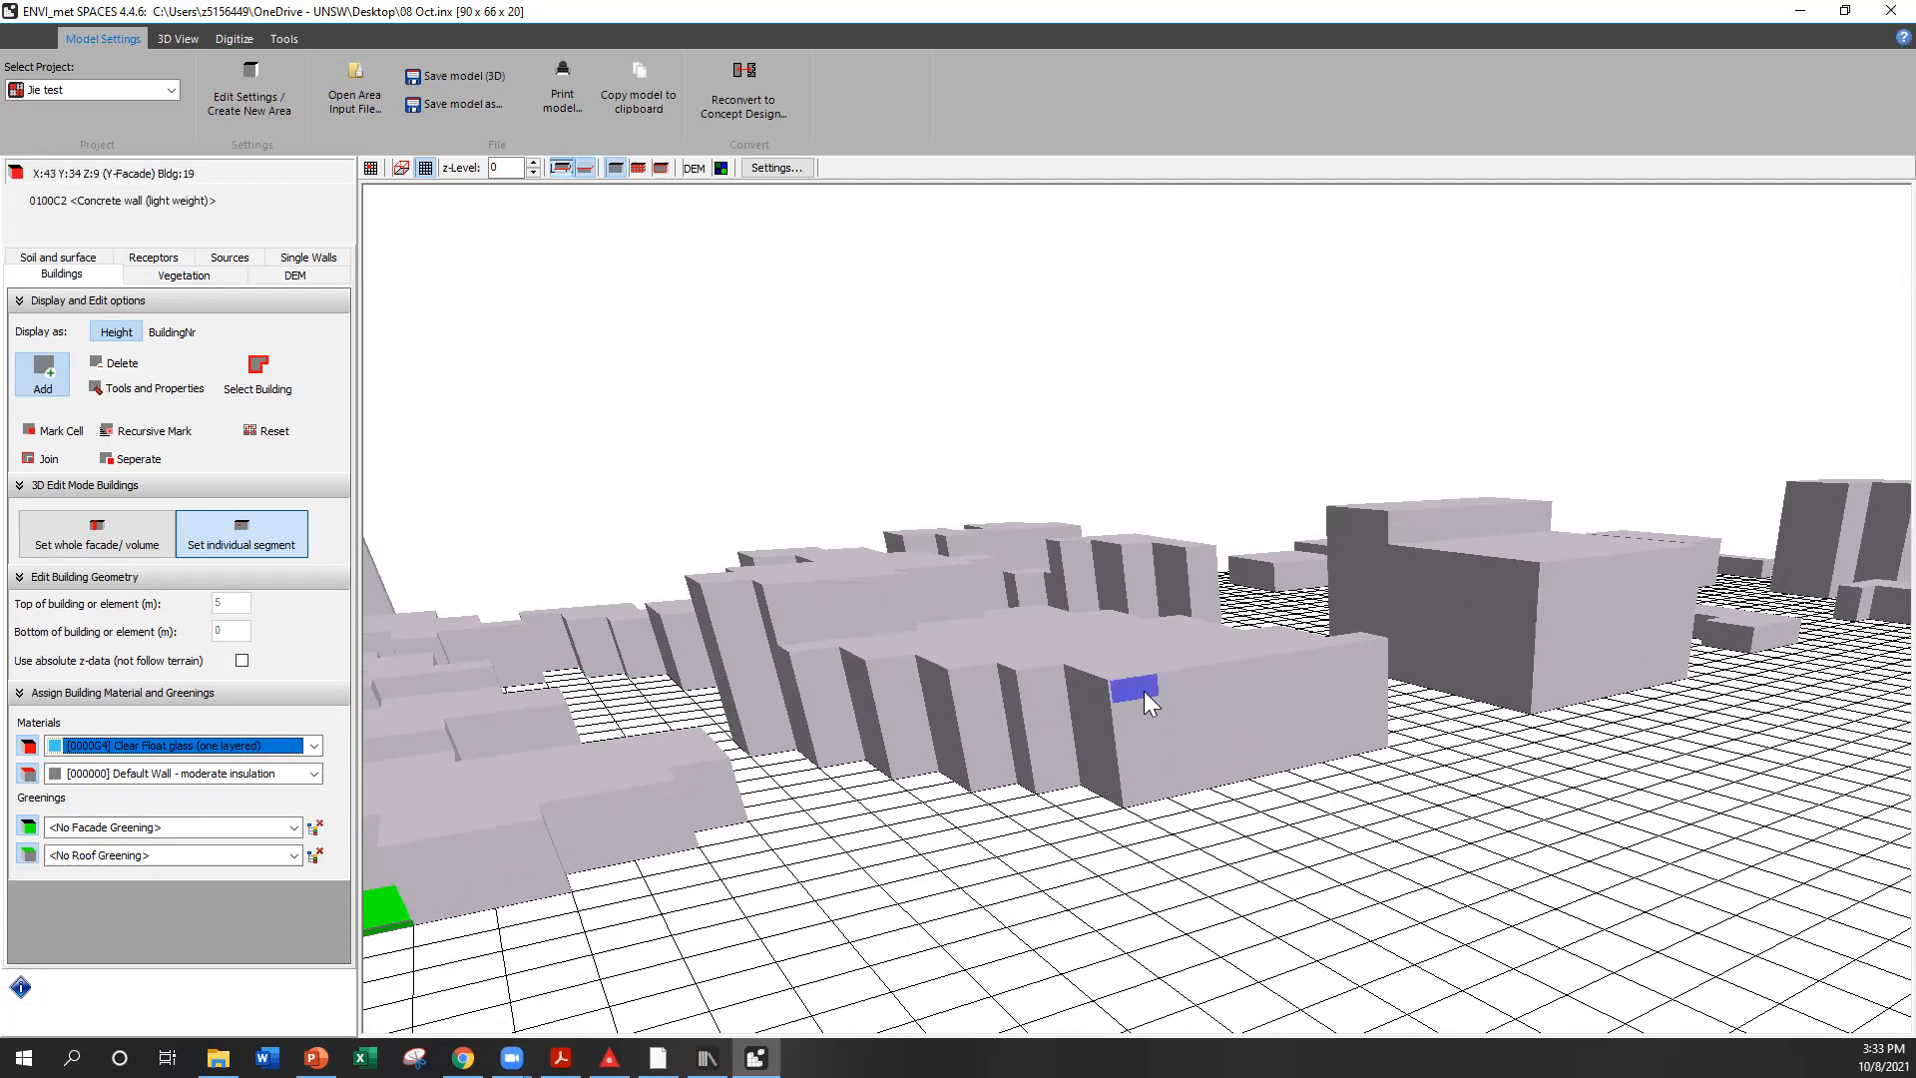
click(1145, 695)
mouse_move(1141, 734)
mouse_down()
mouse_move(1142, 789)
mouse_move(1170, 707)
mouse_move(1174, 761)
mouse_up()
click(1205, 717)
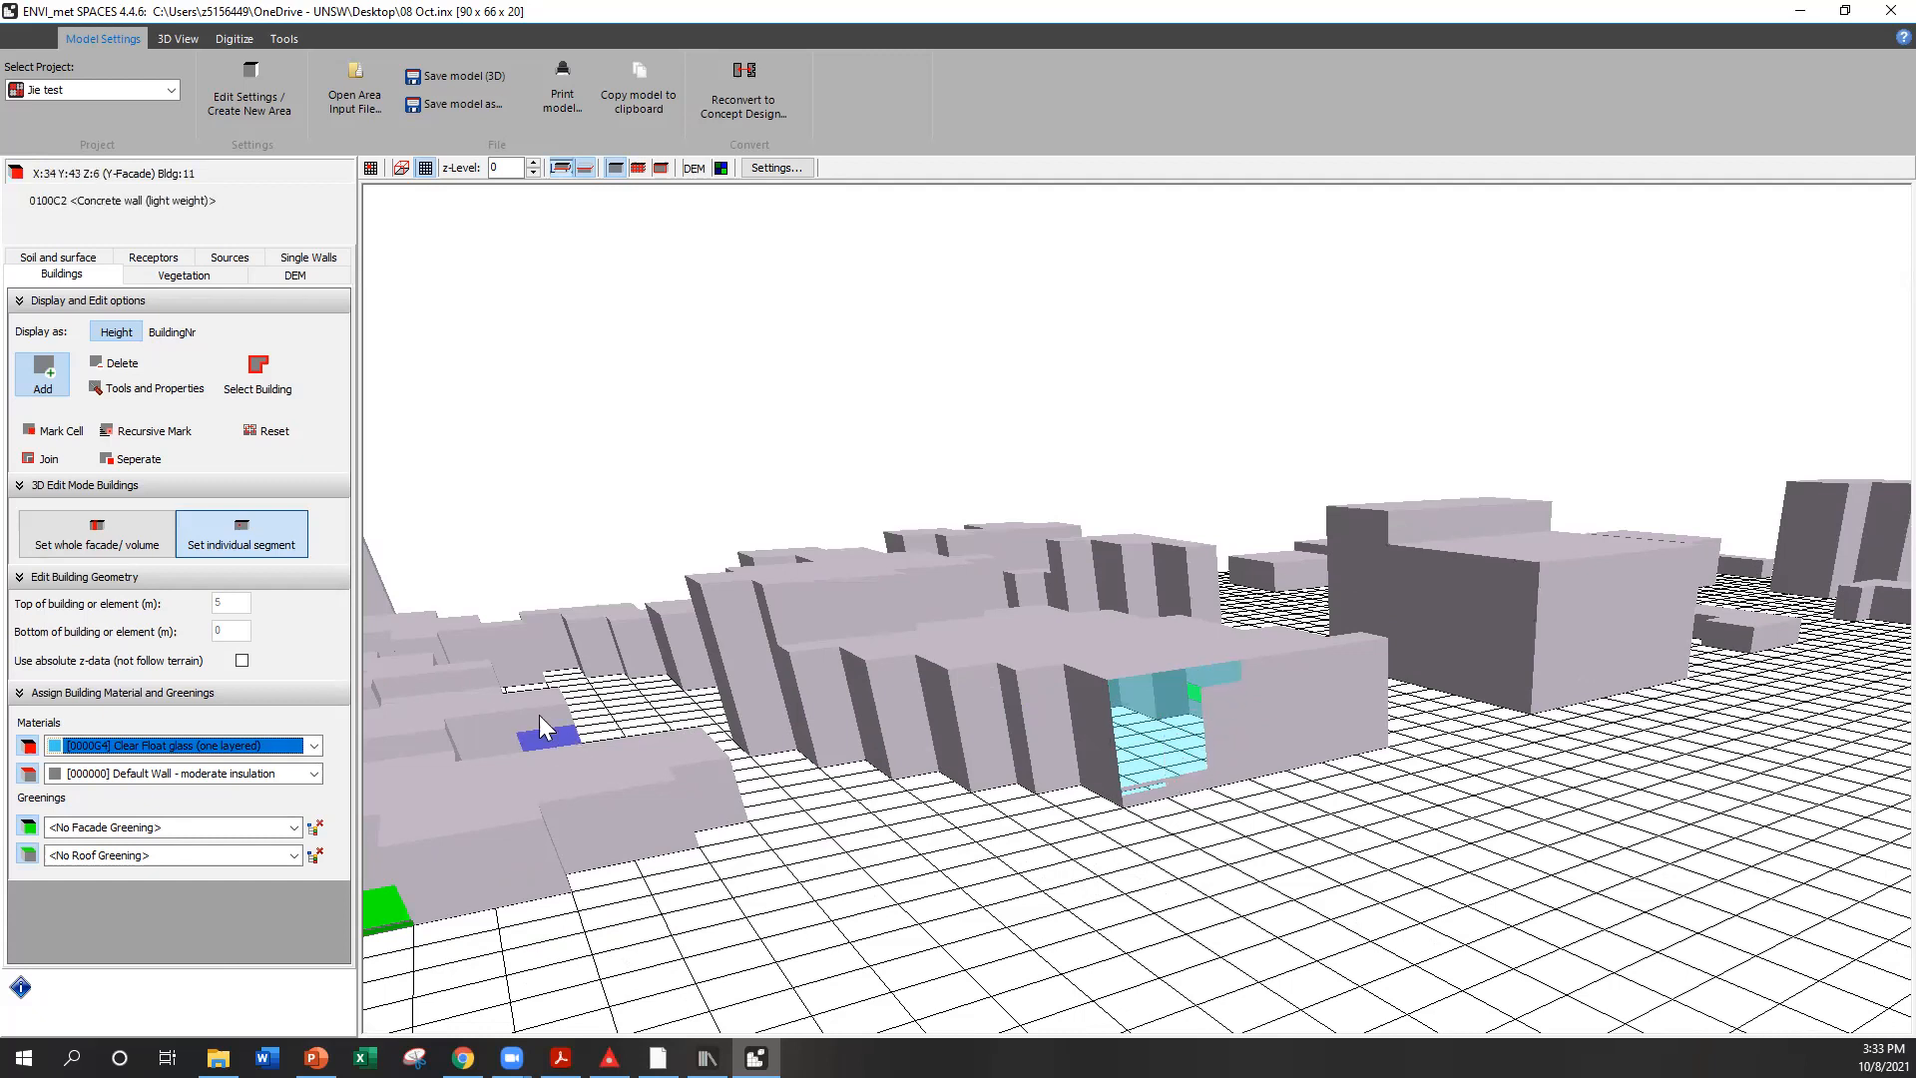
In whole facade/volume mode, try to apply Clear Float glass to the stepped building's eastern corner and the large block east of it
click(137, 548)
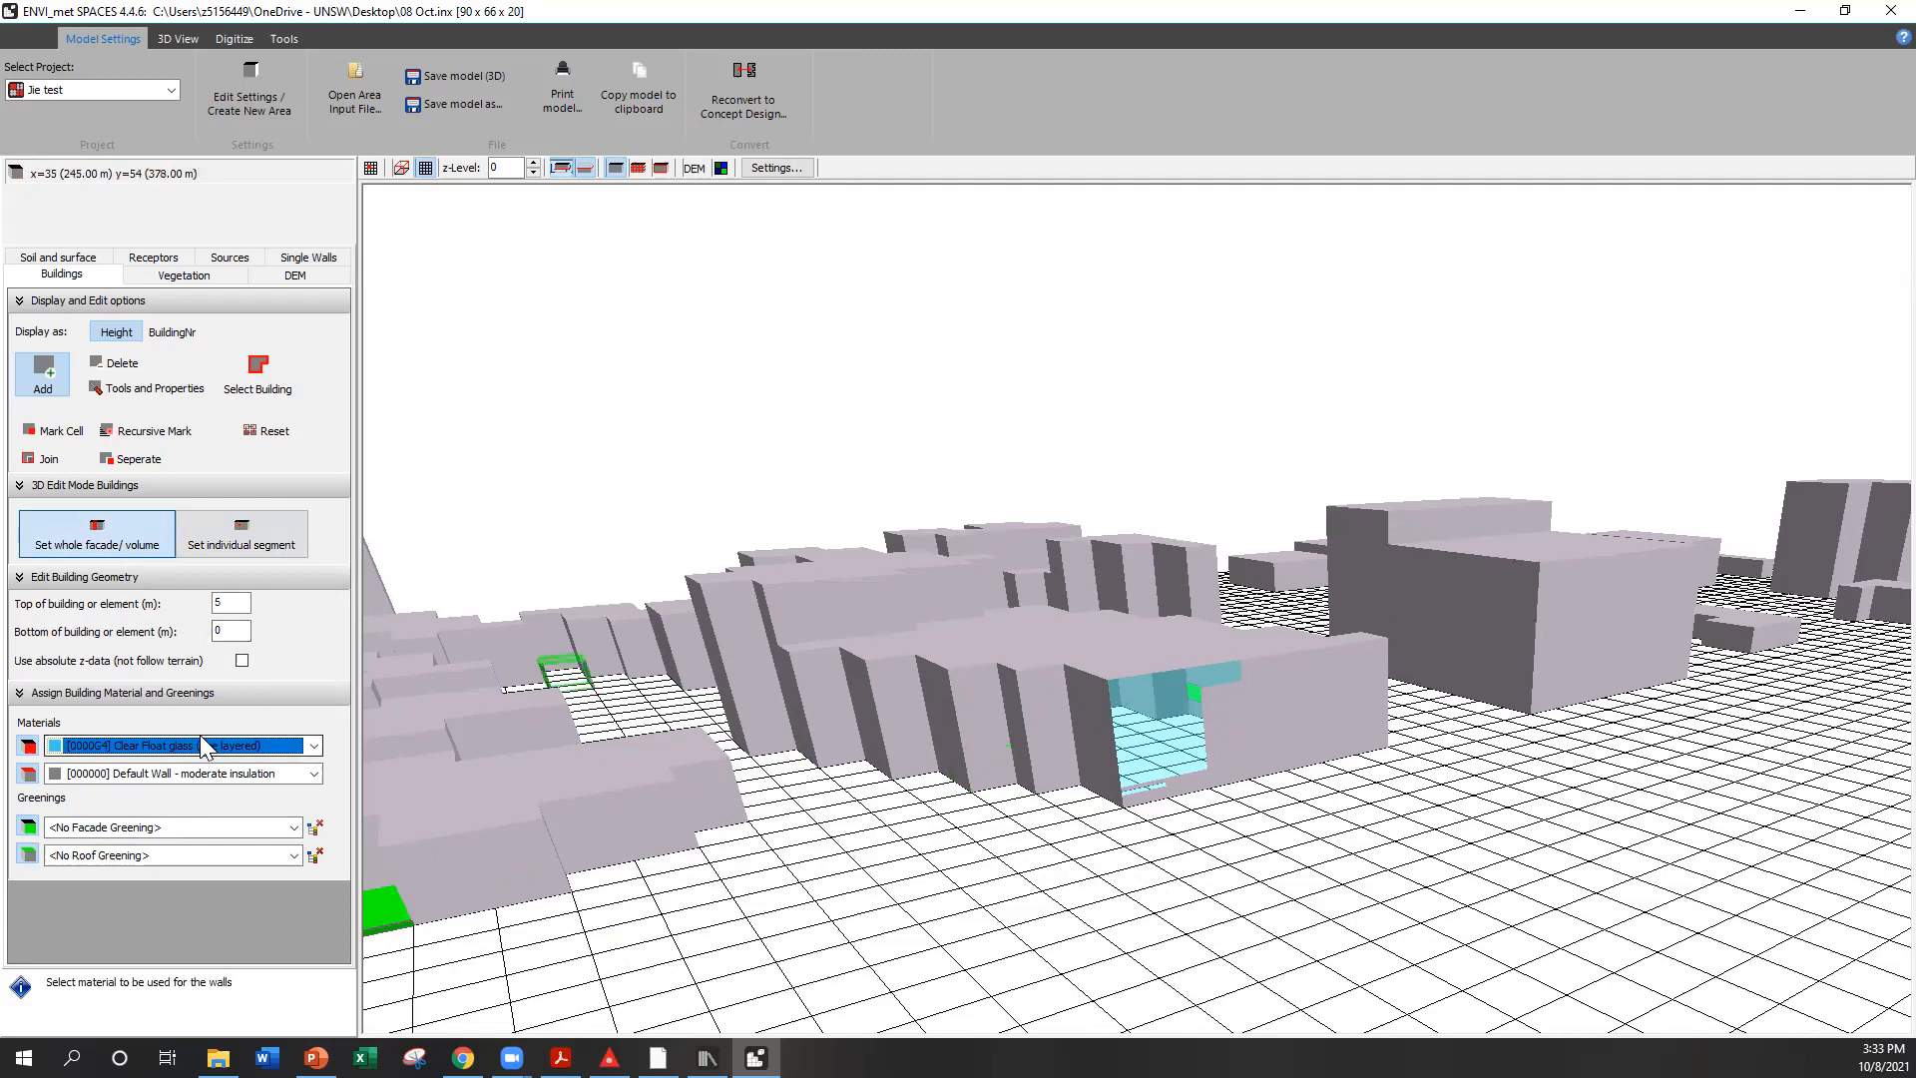
click(1385, 651)
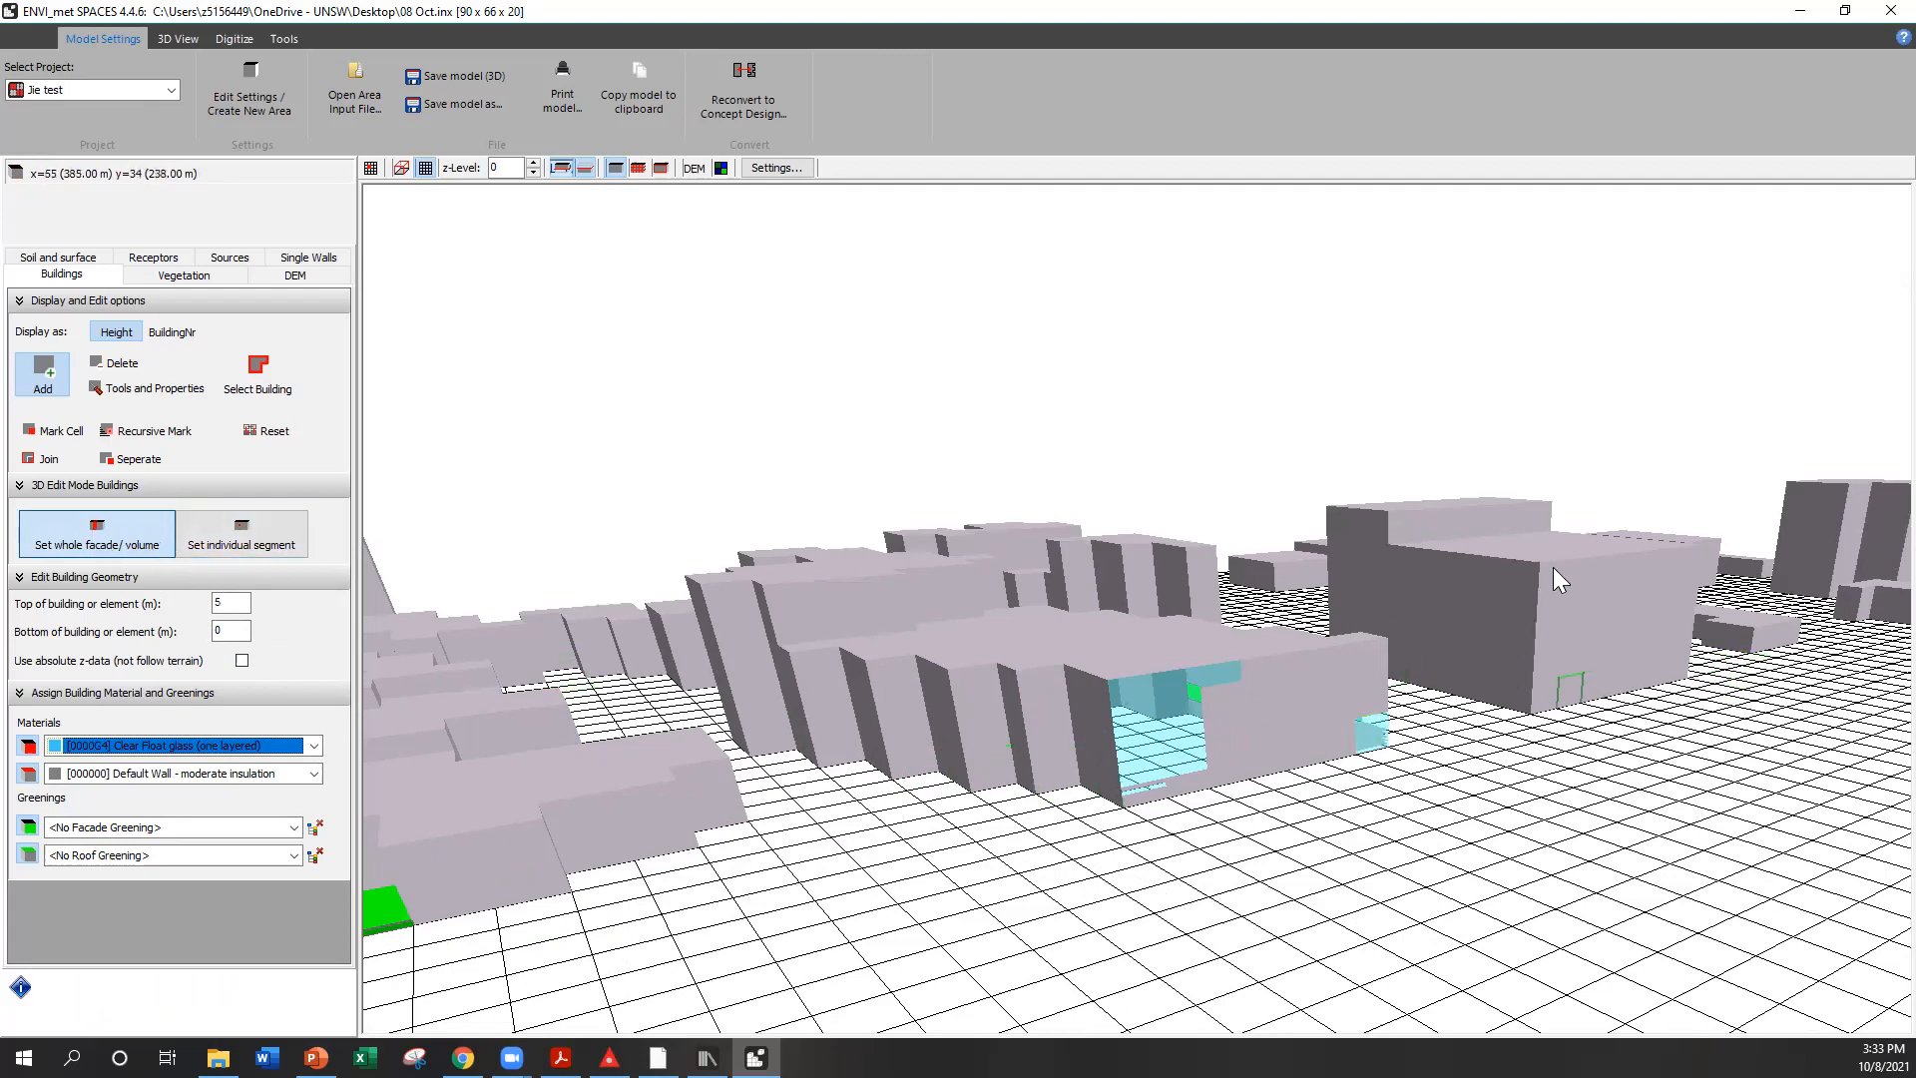
click(1531, 685)
click(1505, 594)
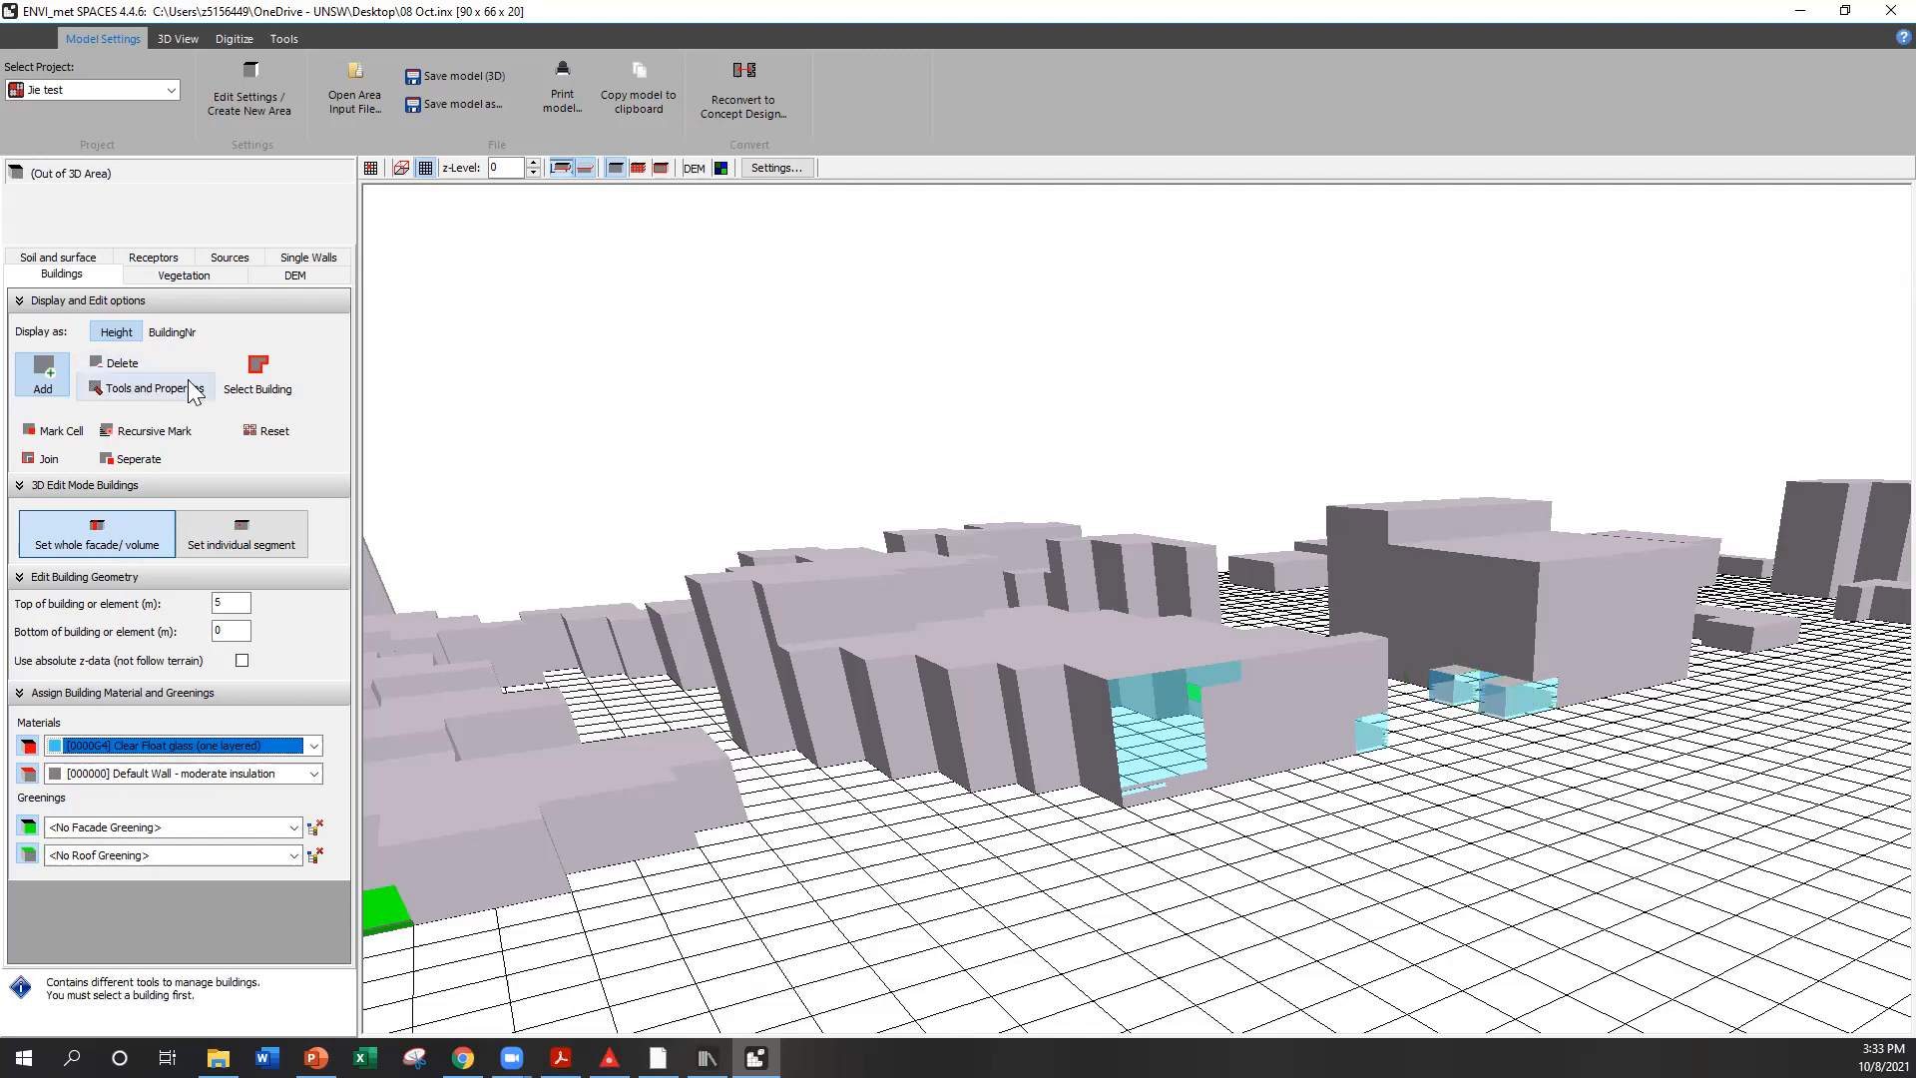
Activate building selection and select the southern building between the grass strip and the partly glazed building
click(257, 375)
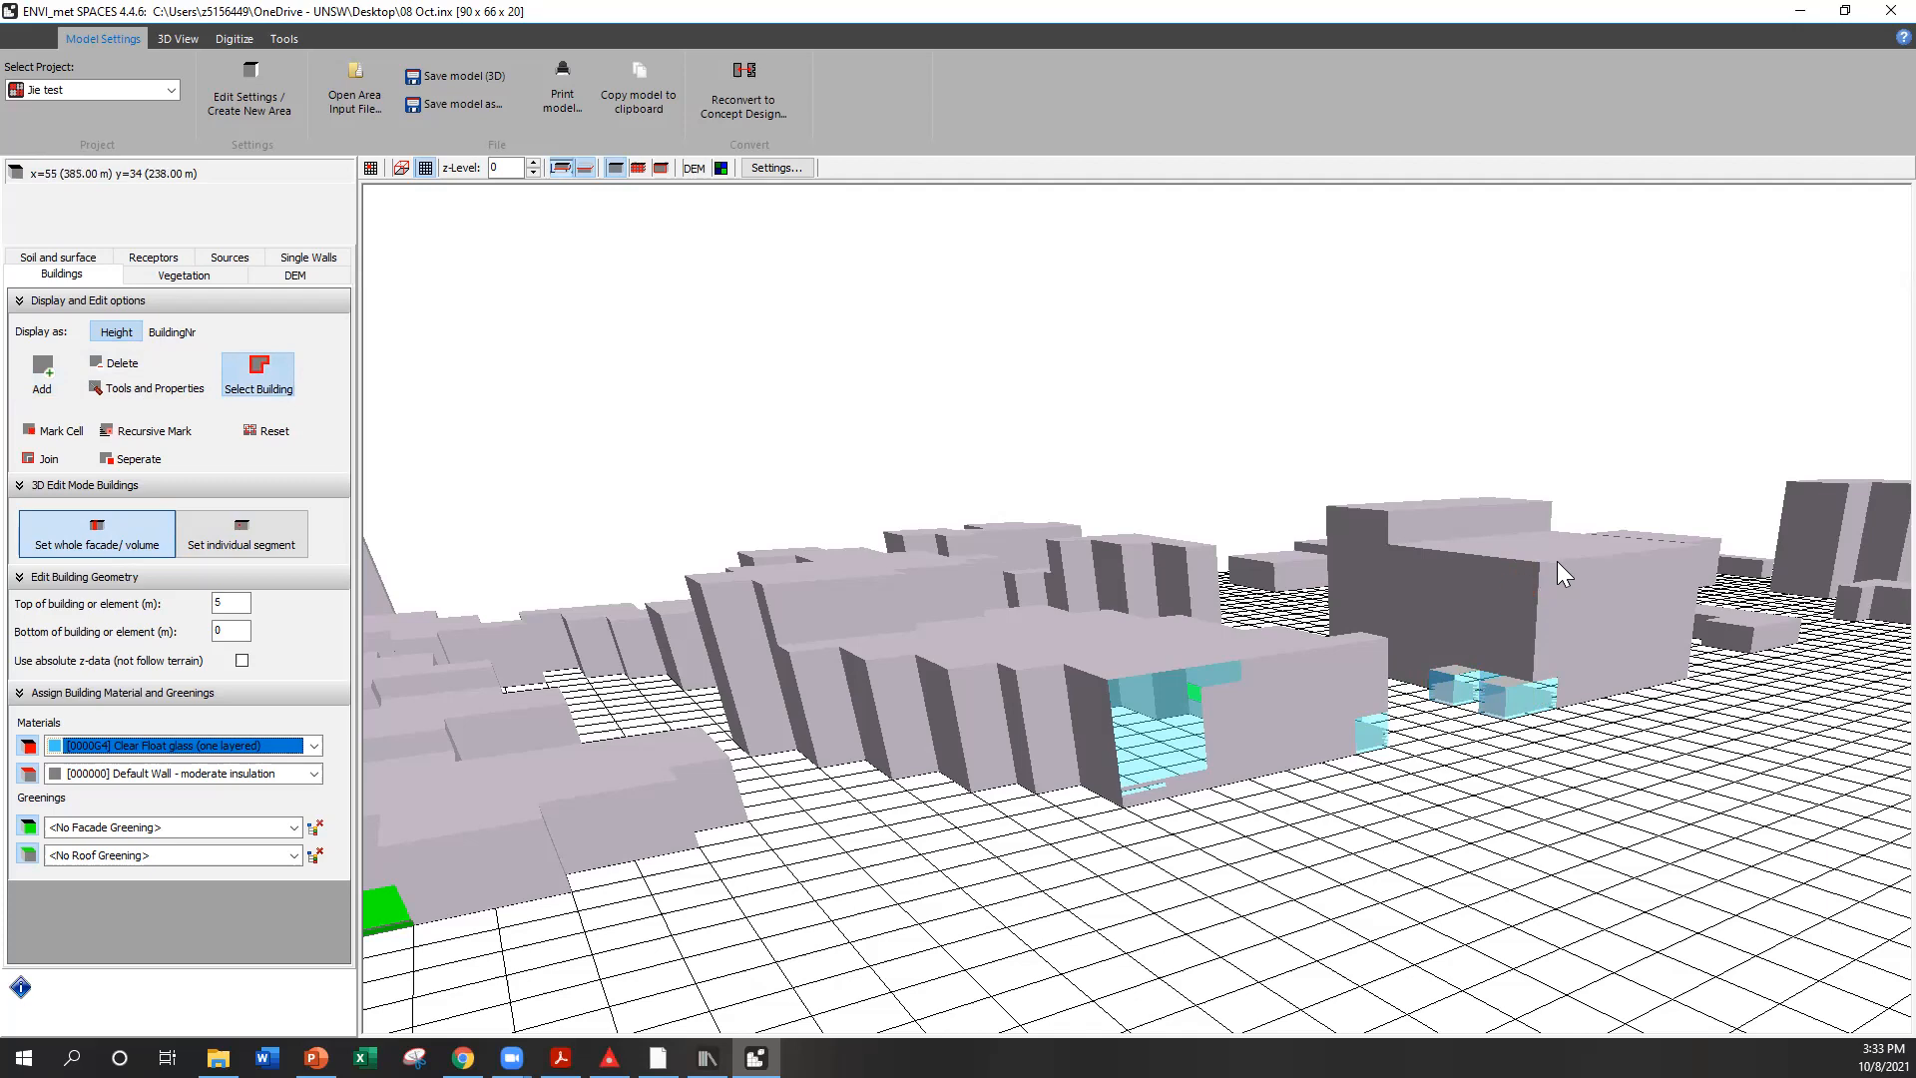
scroll(1541, 563, up, 2)
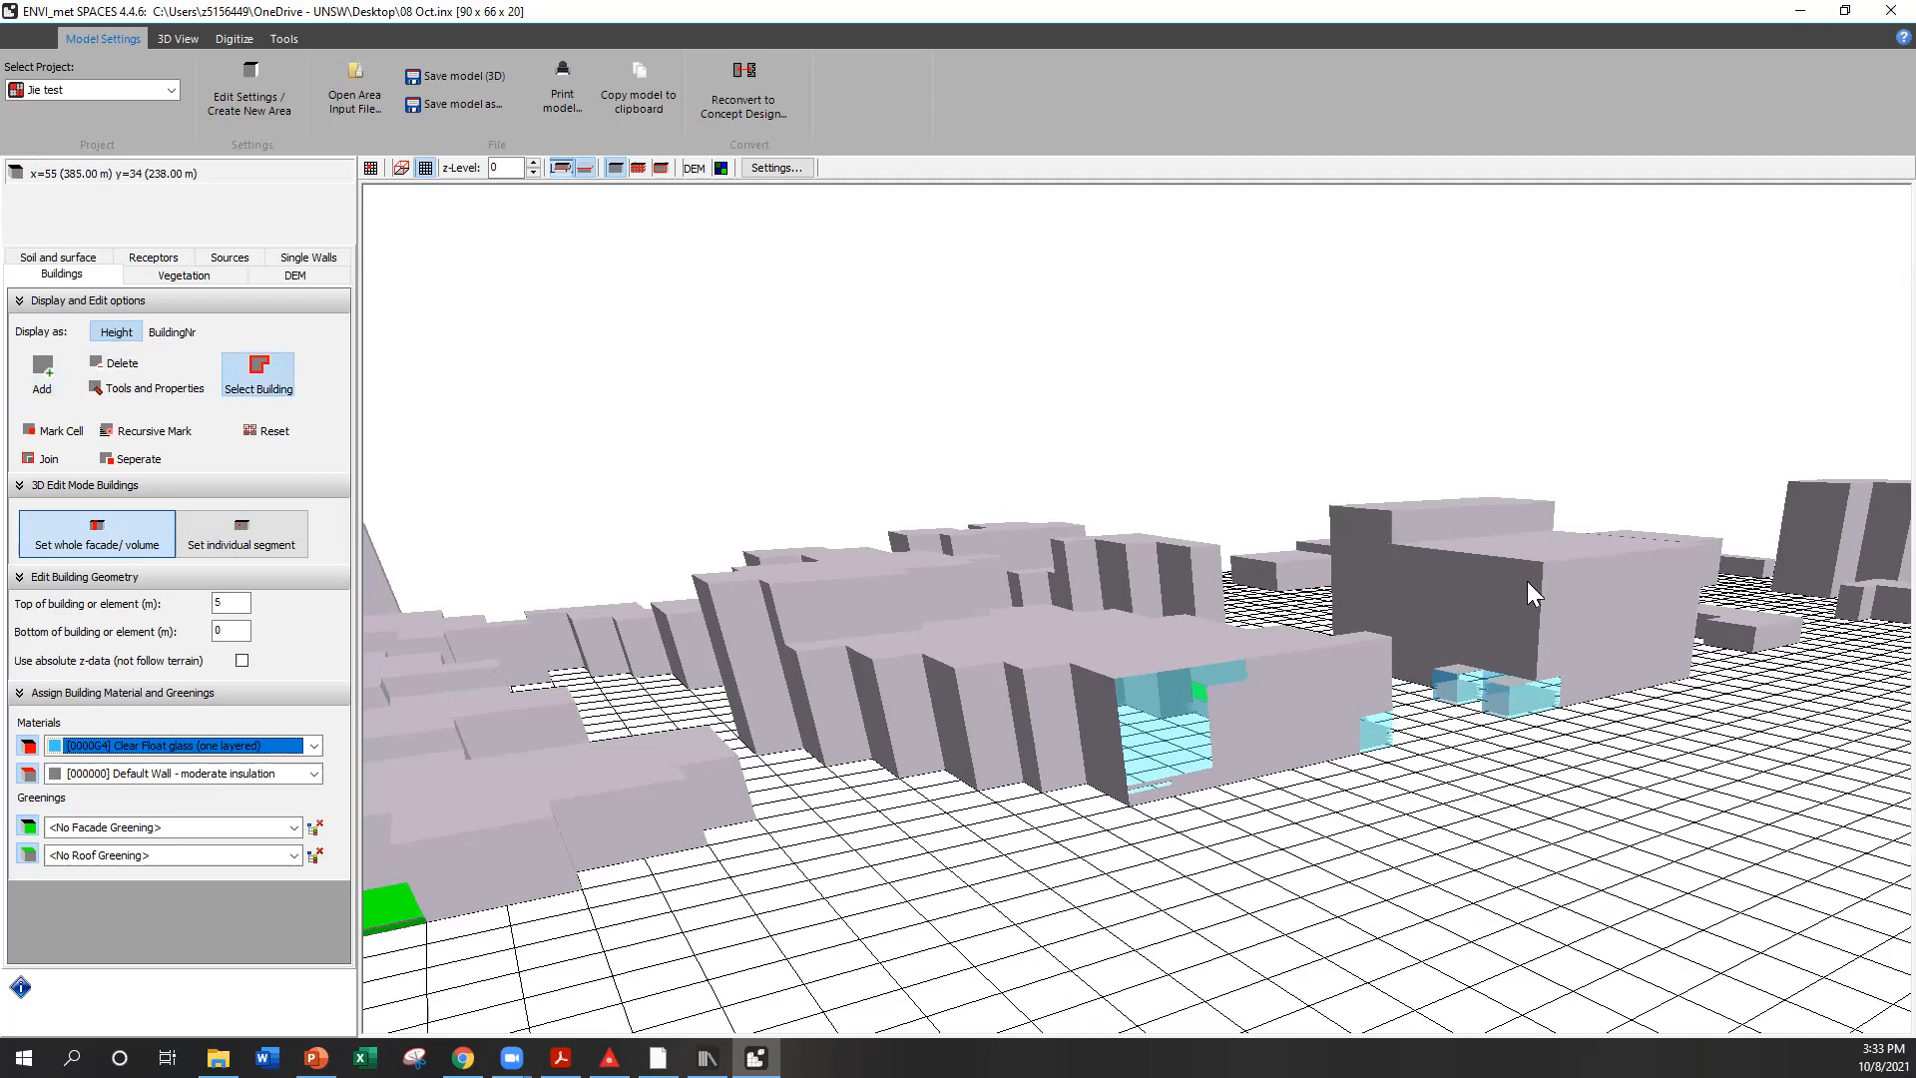
scroll(1587, 575, up, 5)
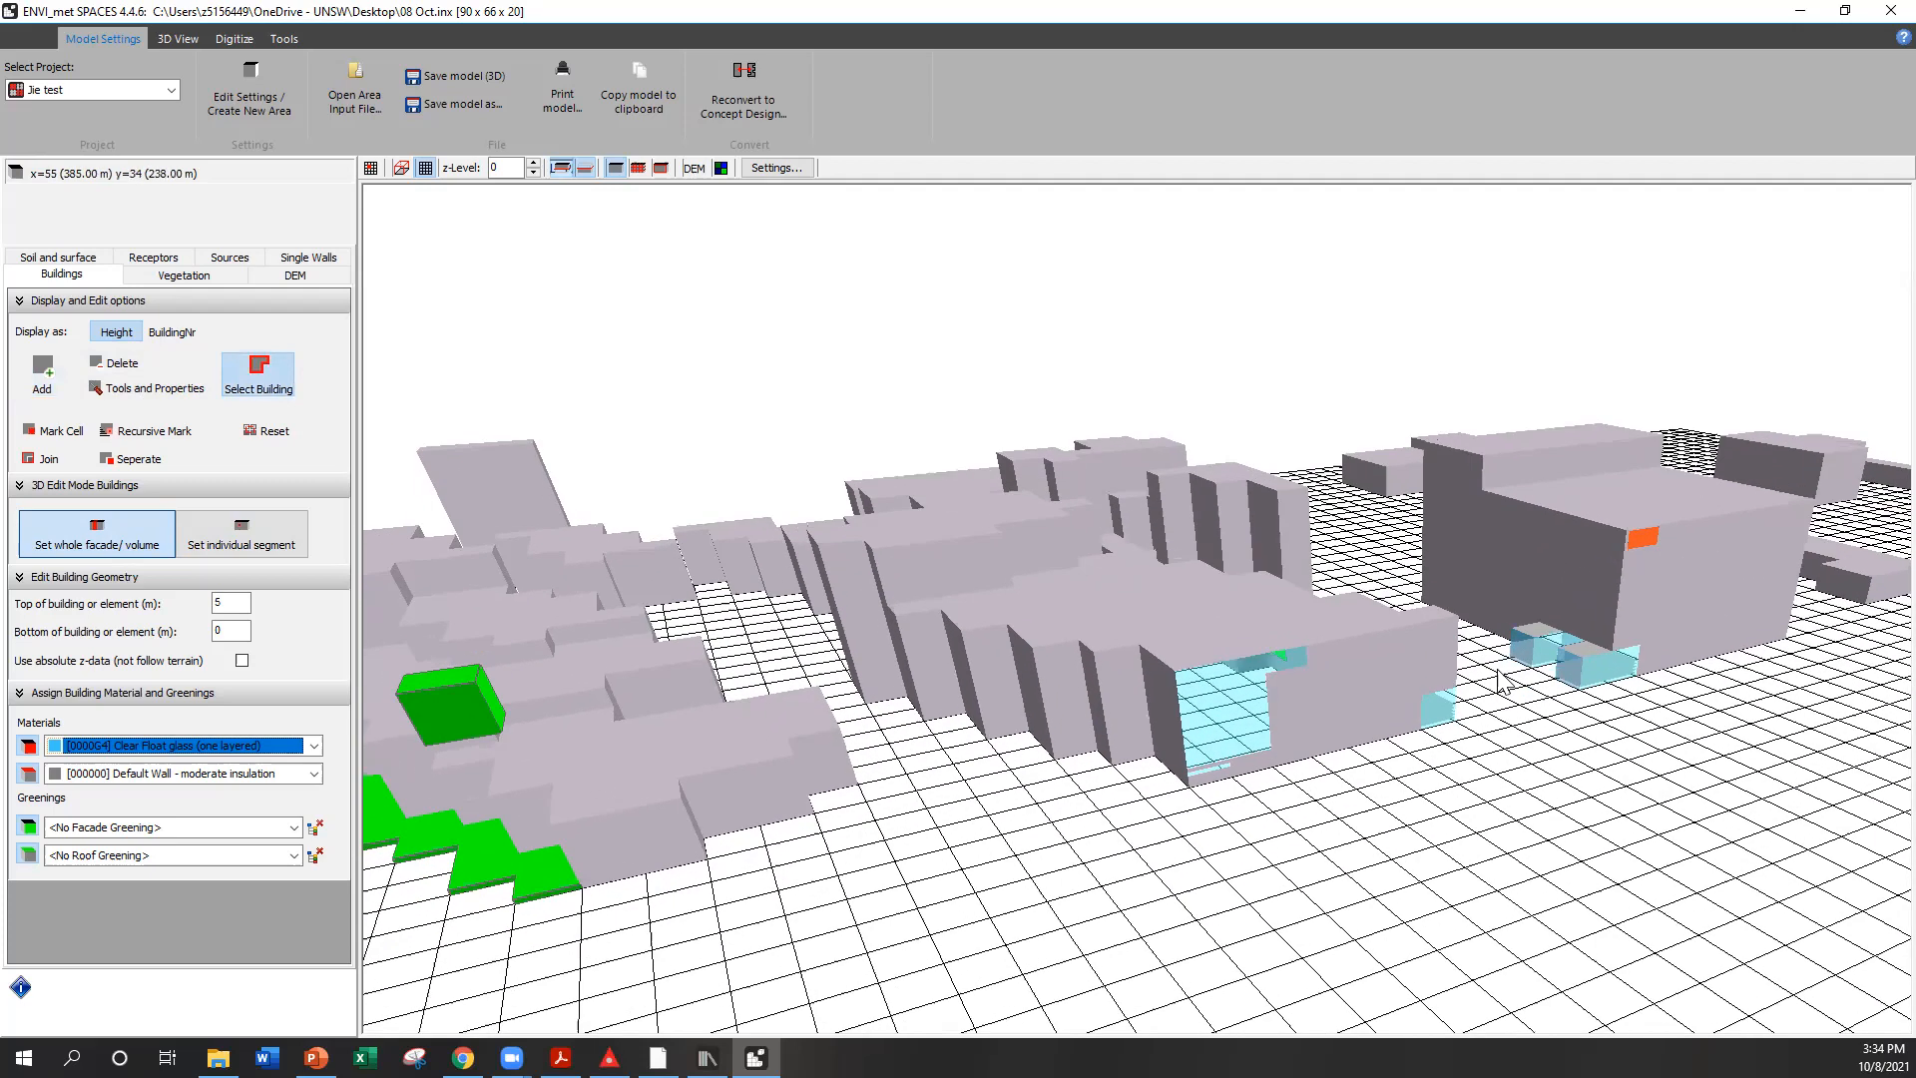
scroll(1763, 453, up, 3)
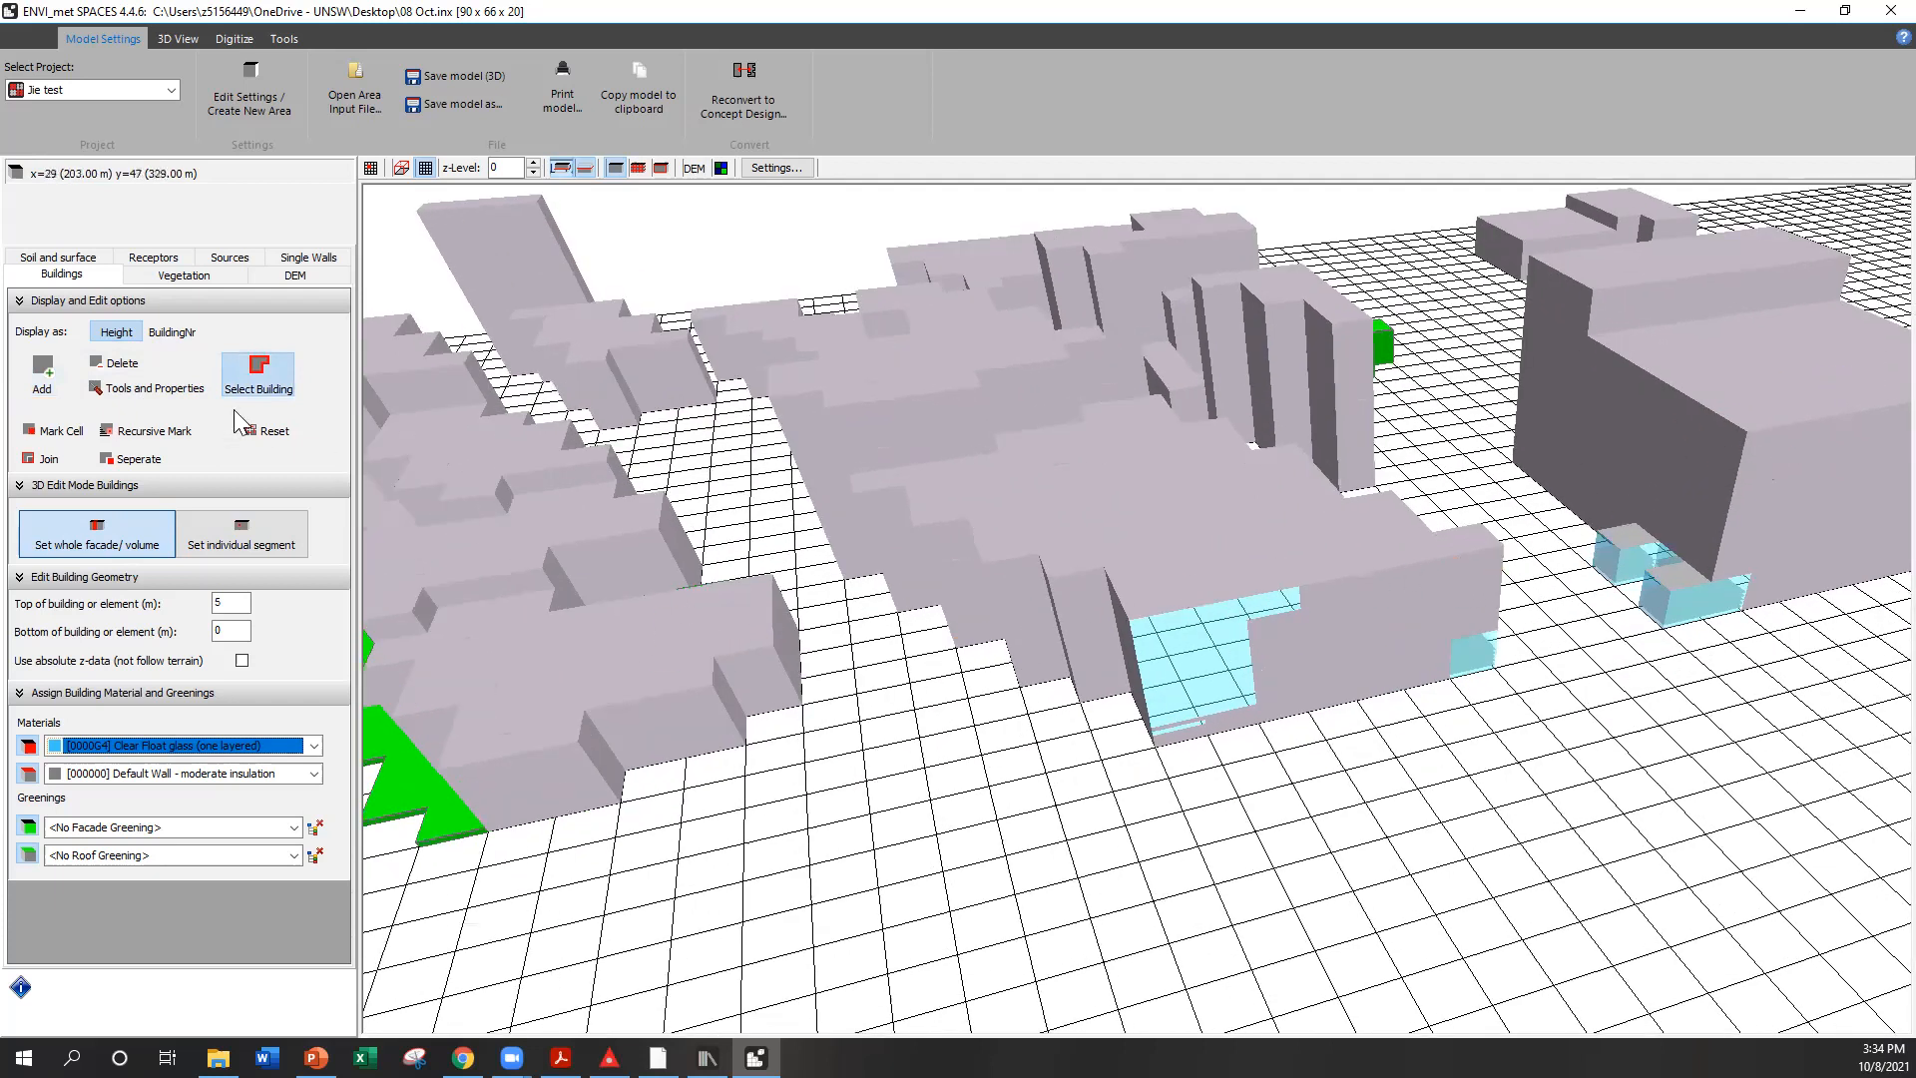
click(760, 653)
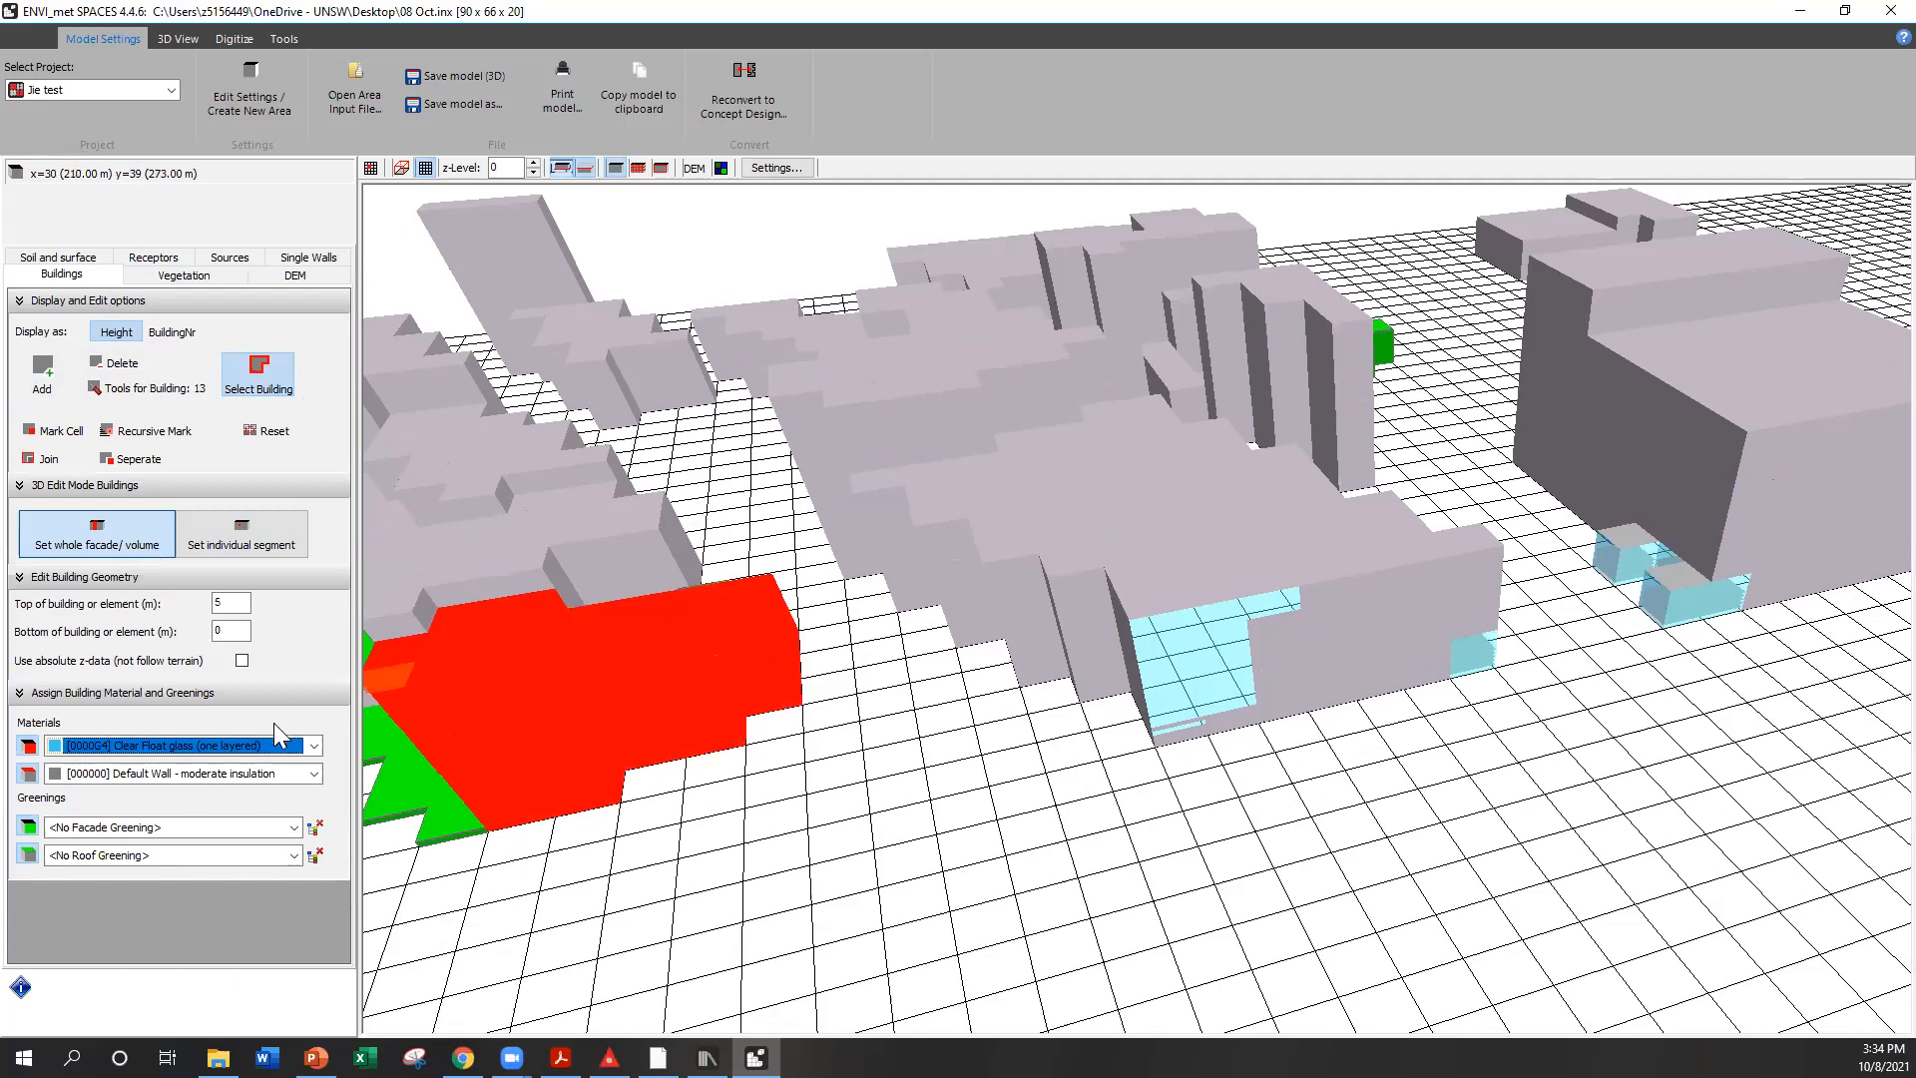
click(314, 745)
click(199, 611)
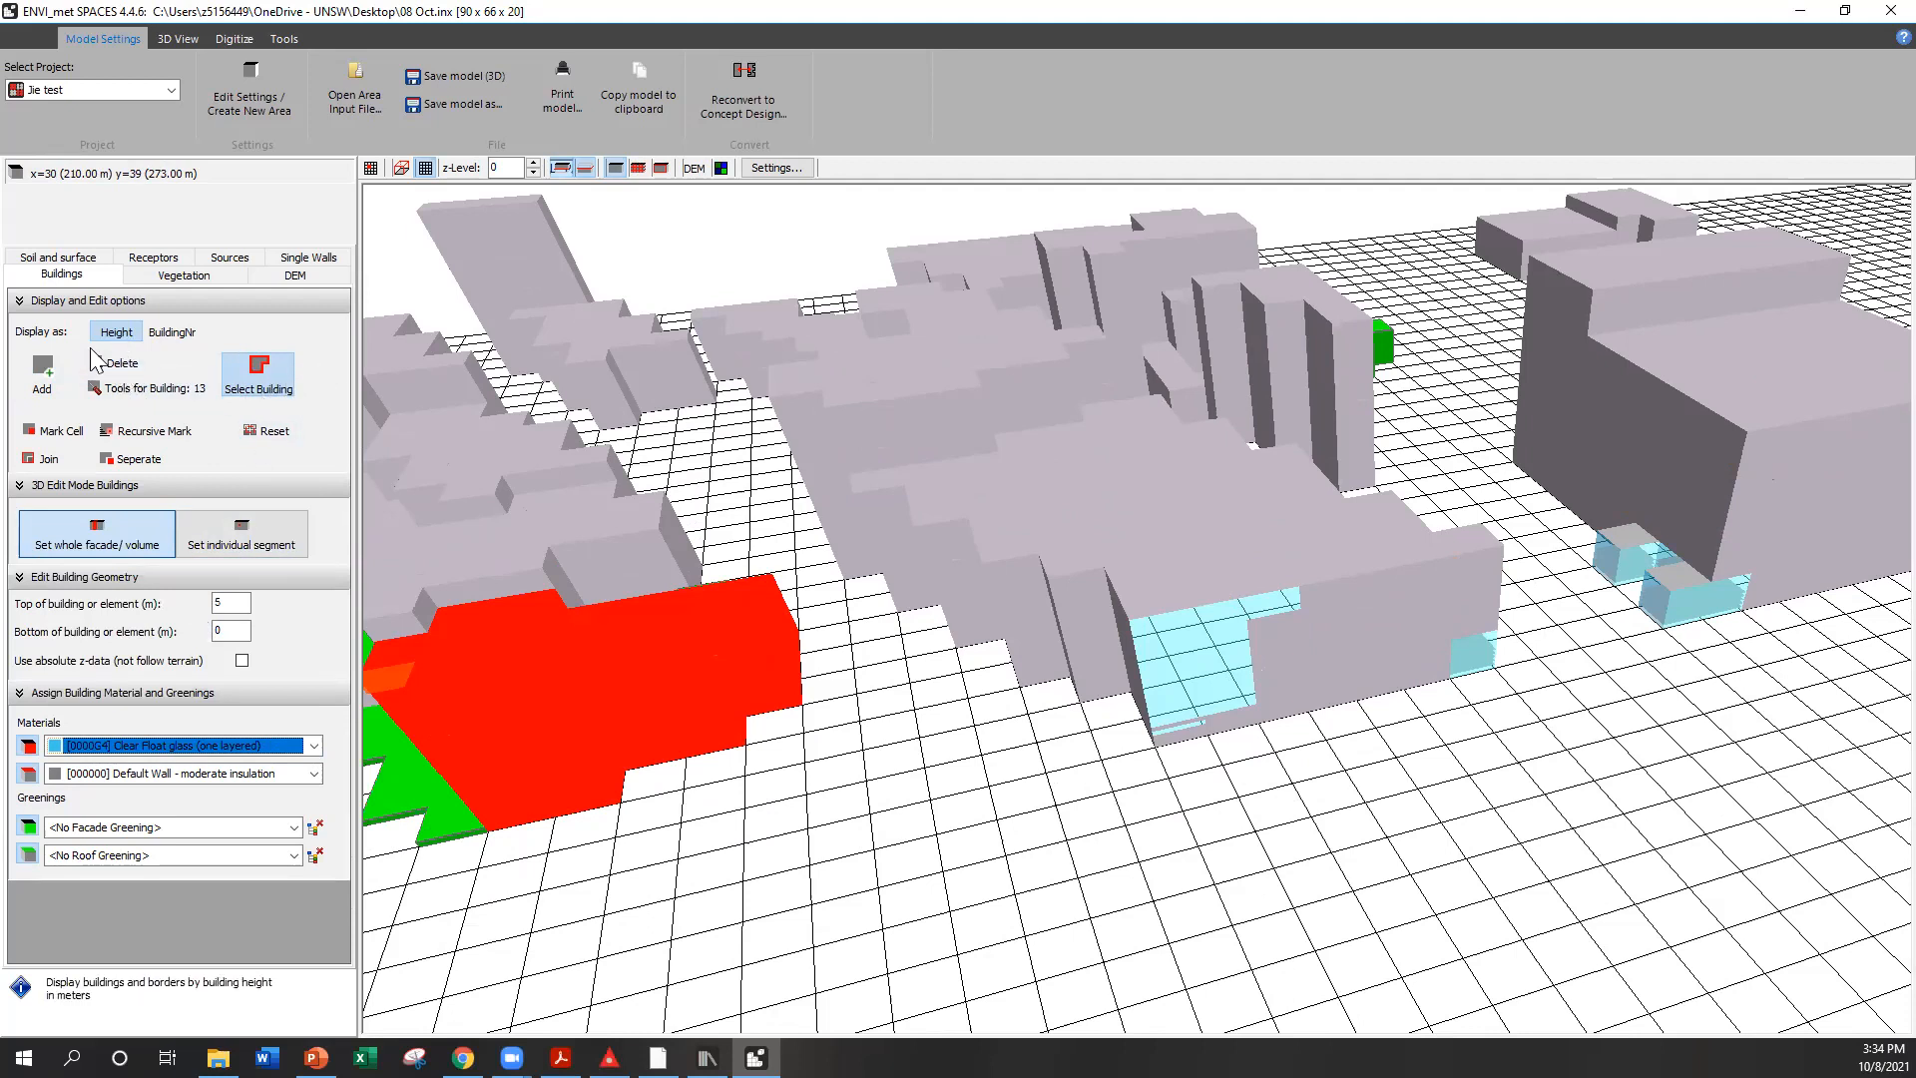
click(42, 369)
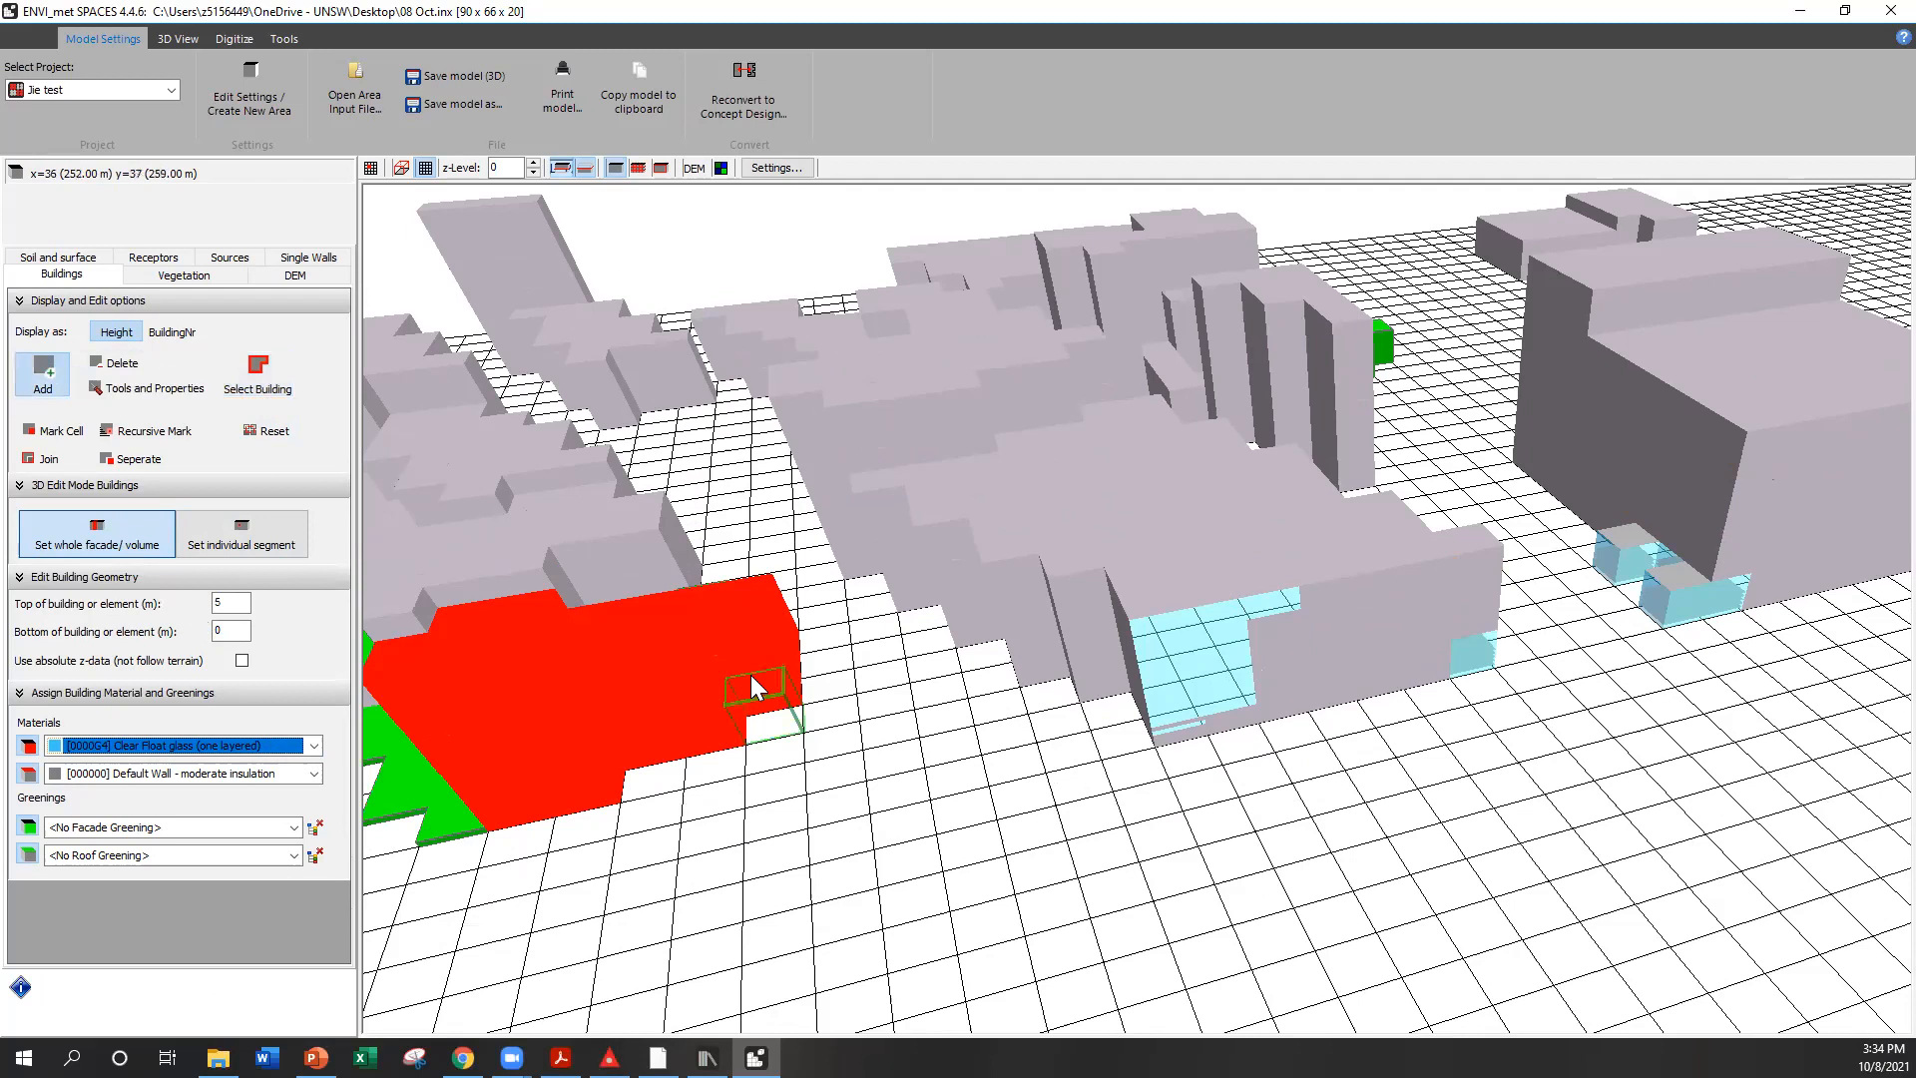
click(258, 374)
click(741, 639)
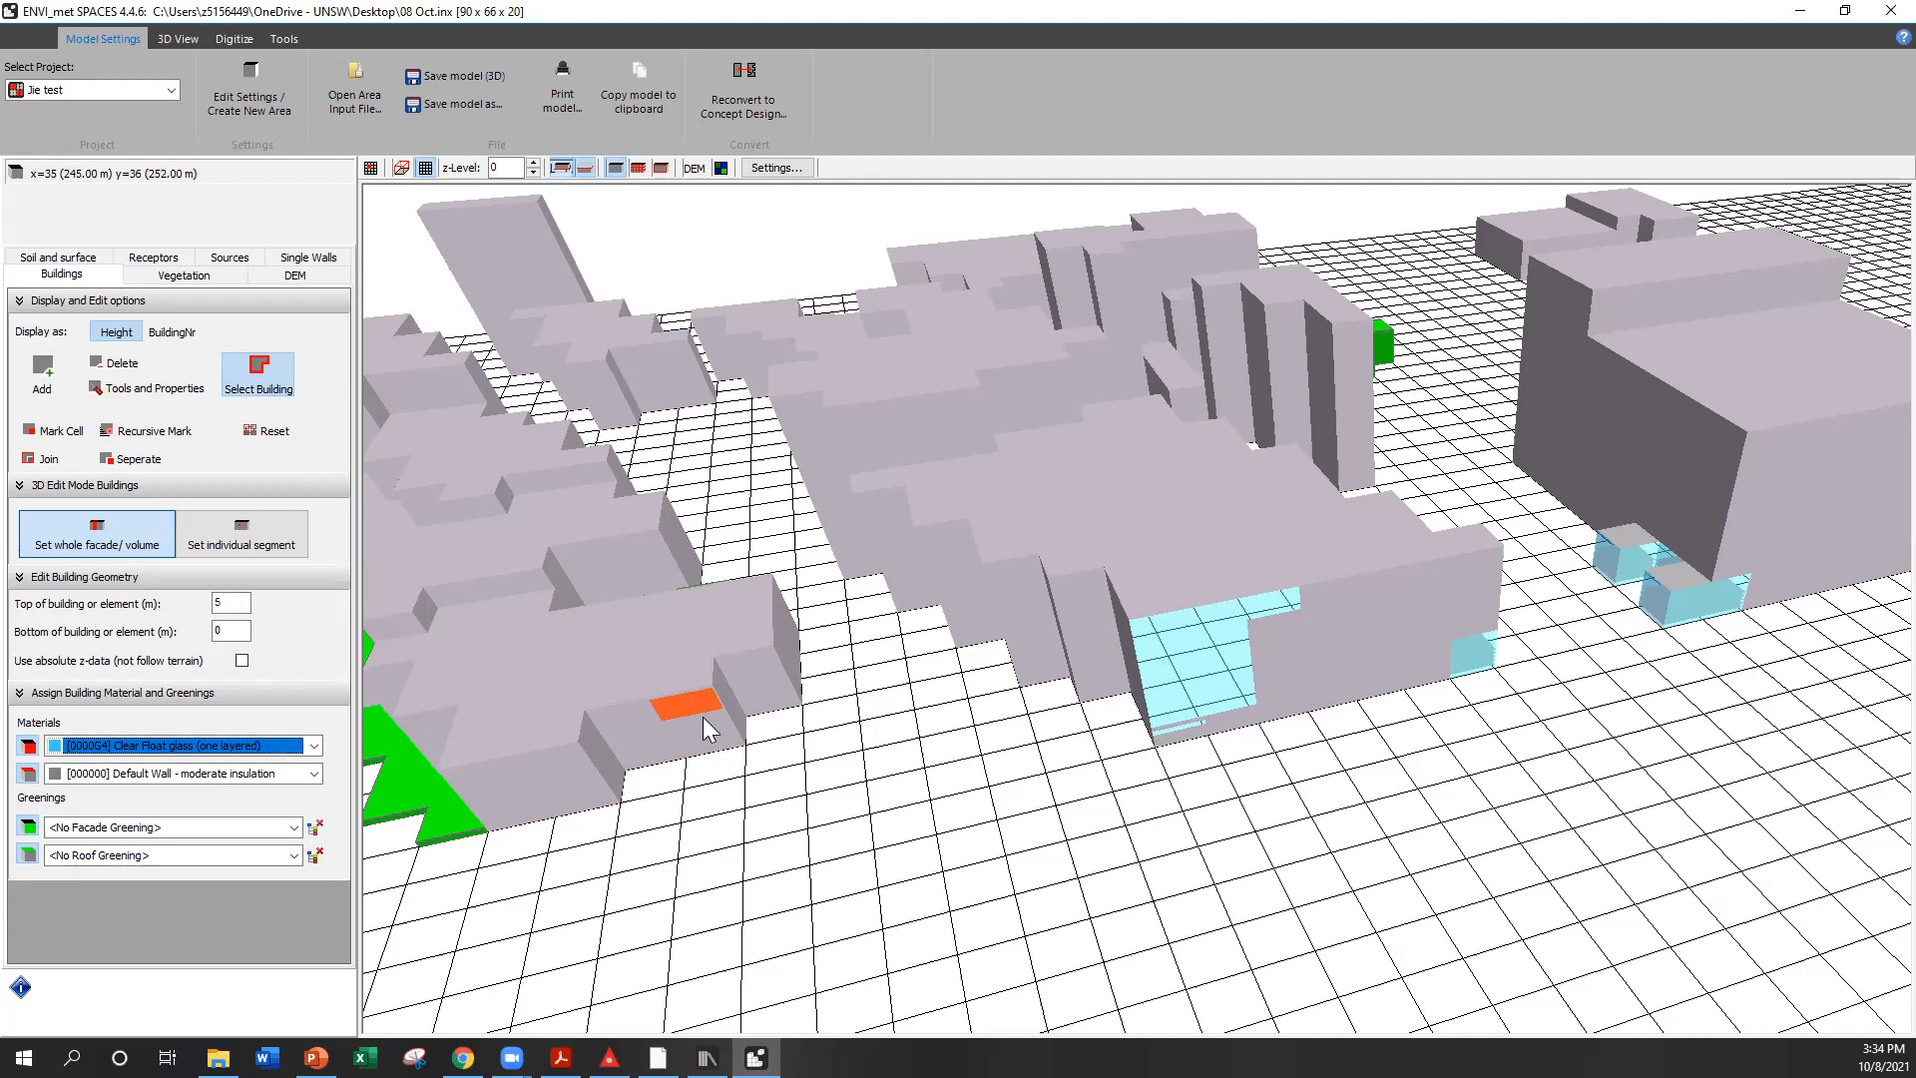
click(703, 717)
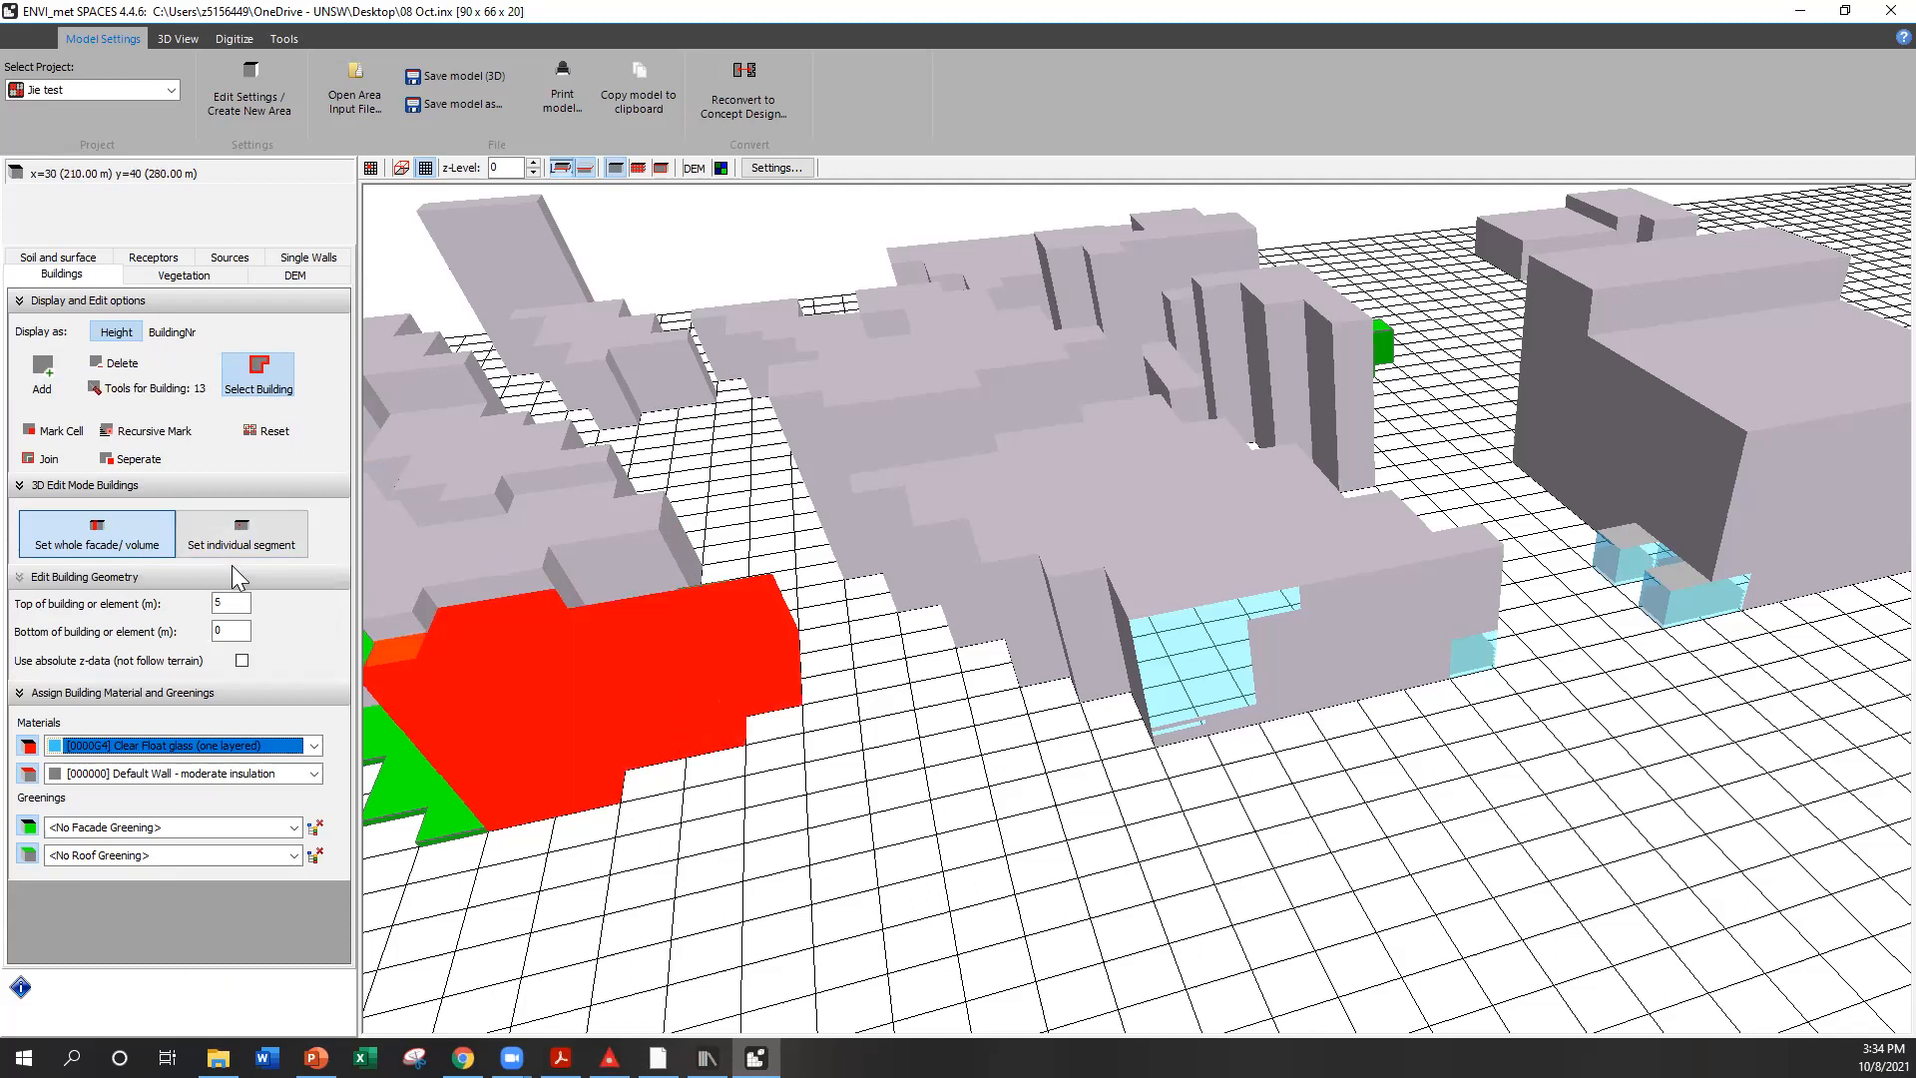
click(834, 736)
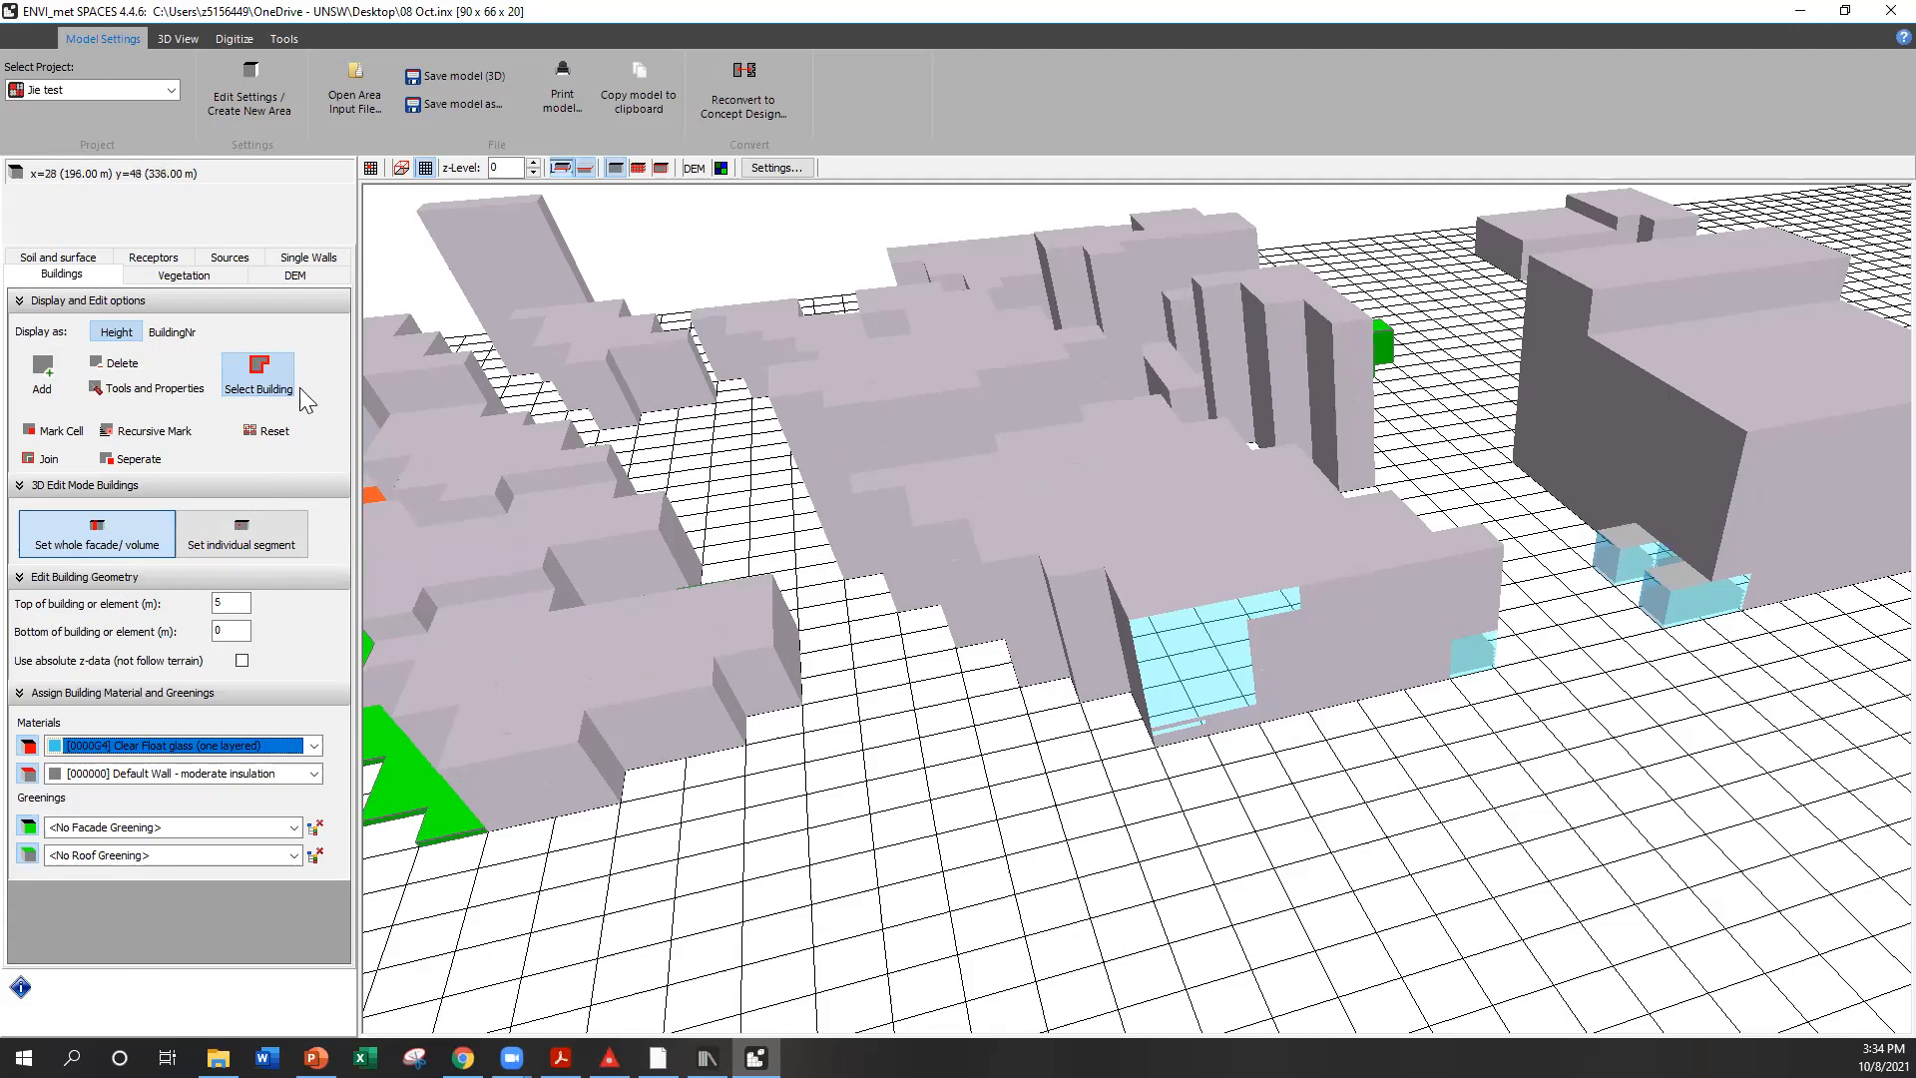
In individual segment mode, apply Clear Float glass to more southern façade segments of the central stepped building and one on its western side
click(250, 537)
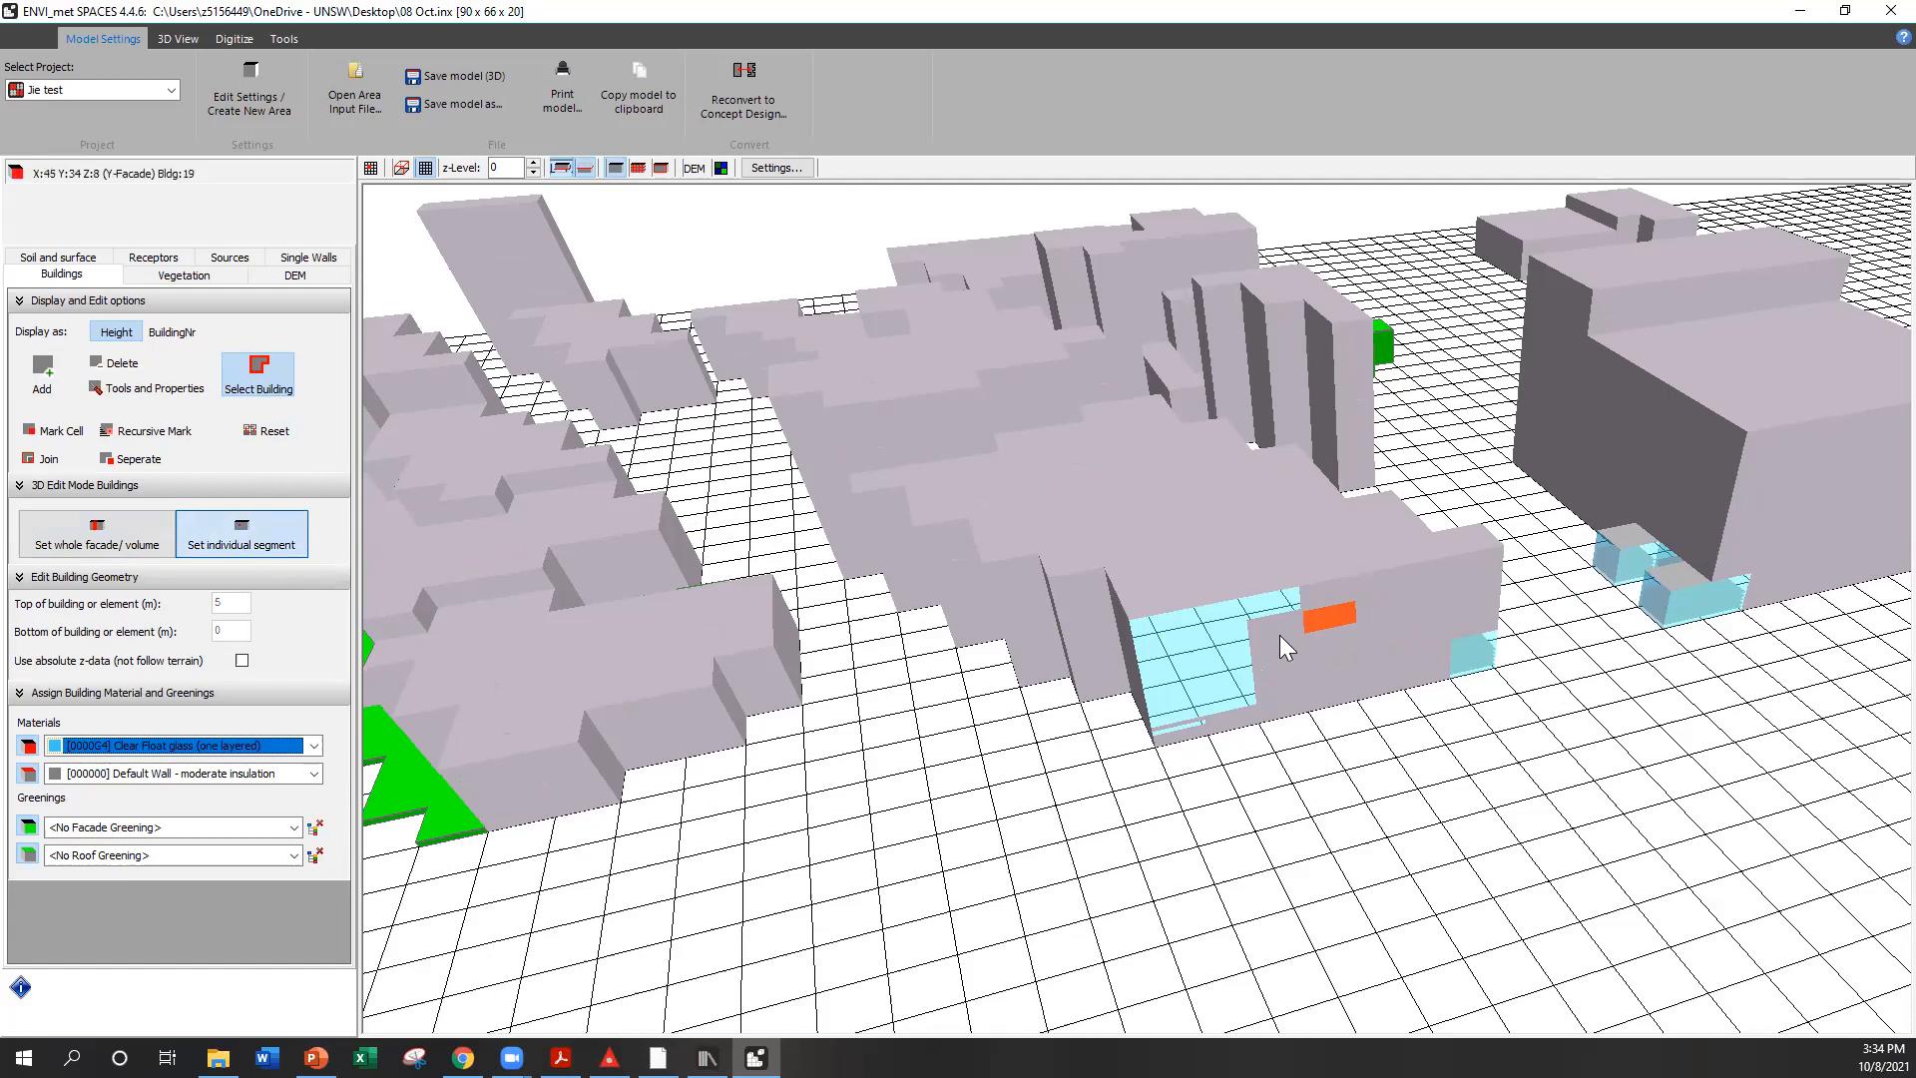
click(1268, 657)
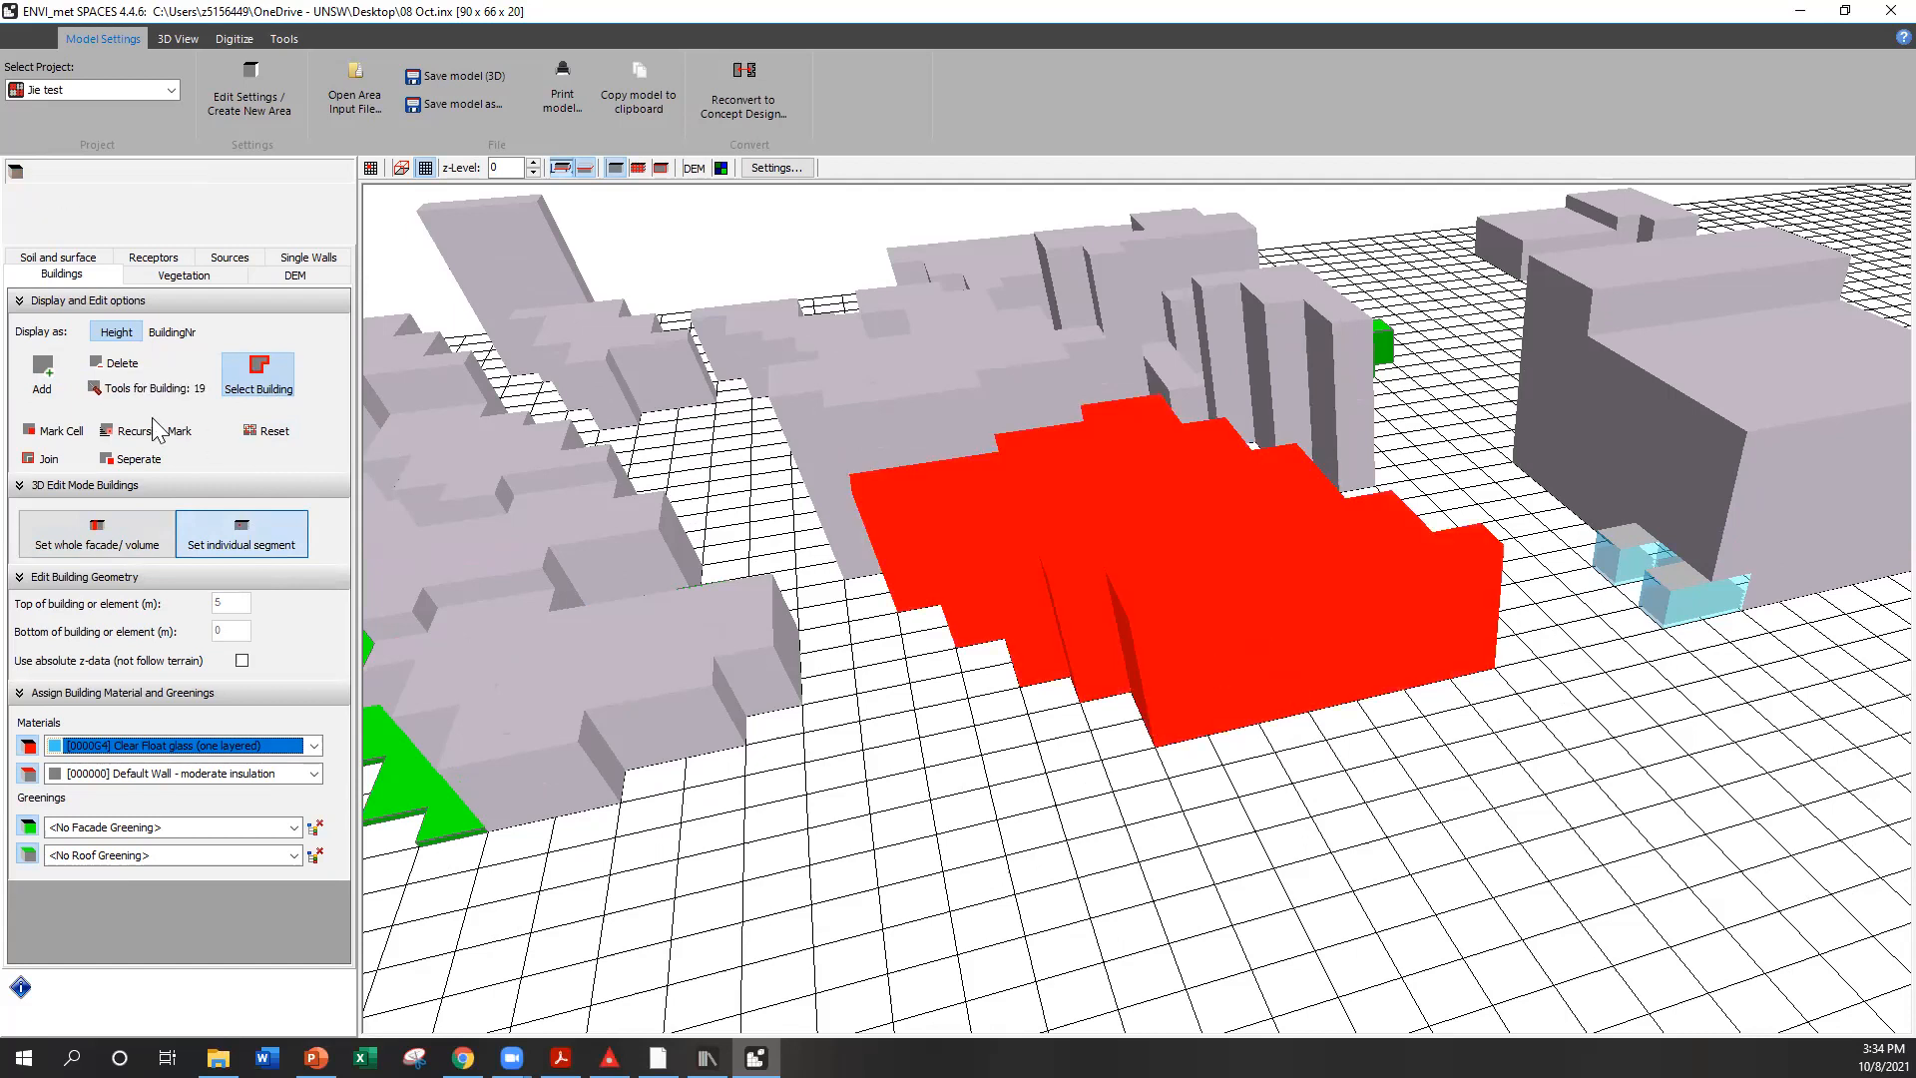
click(42, 374)
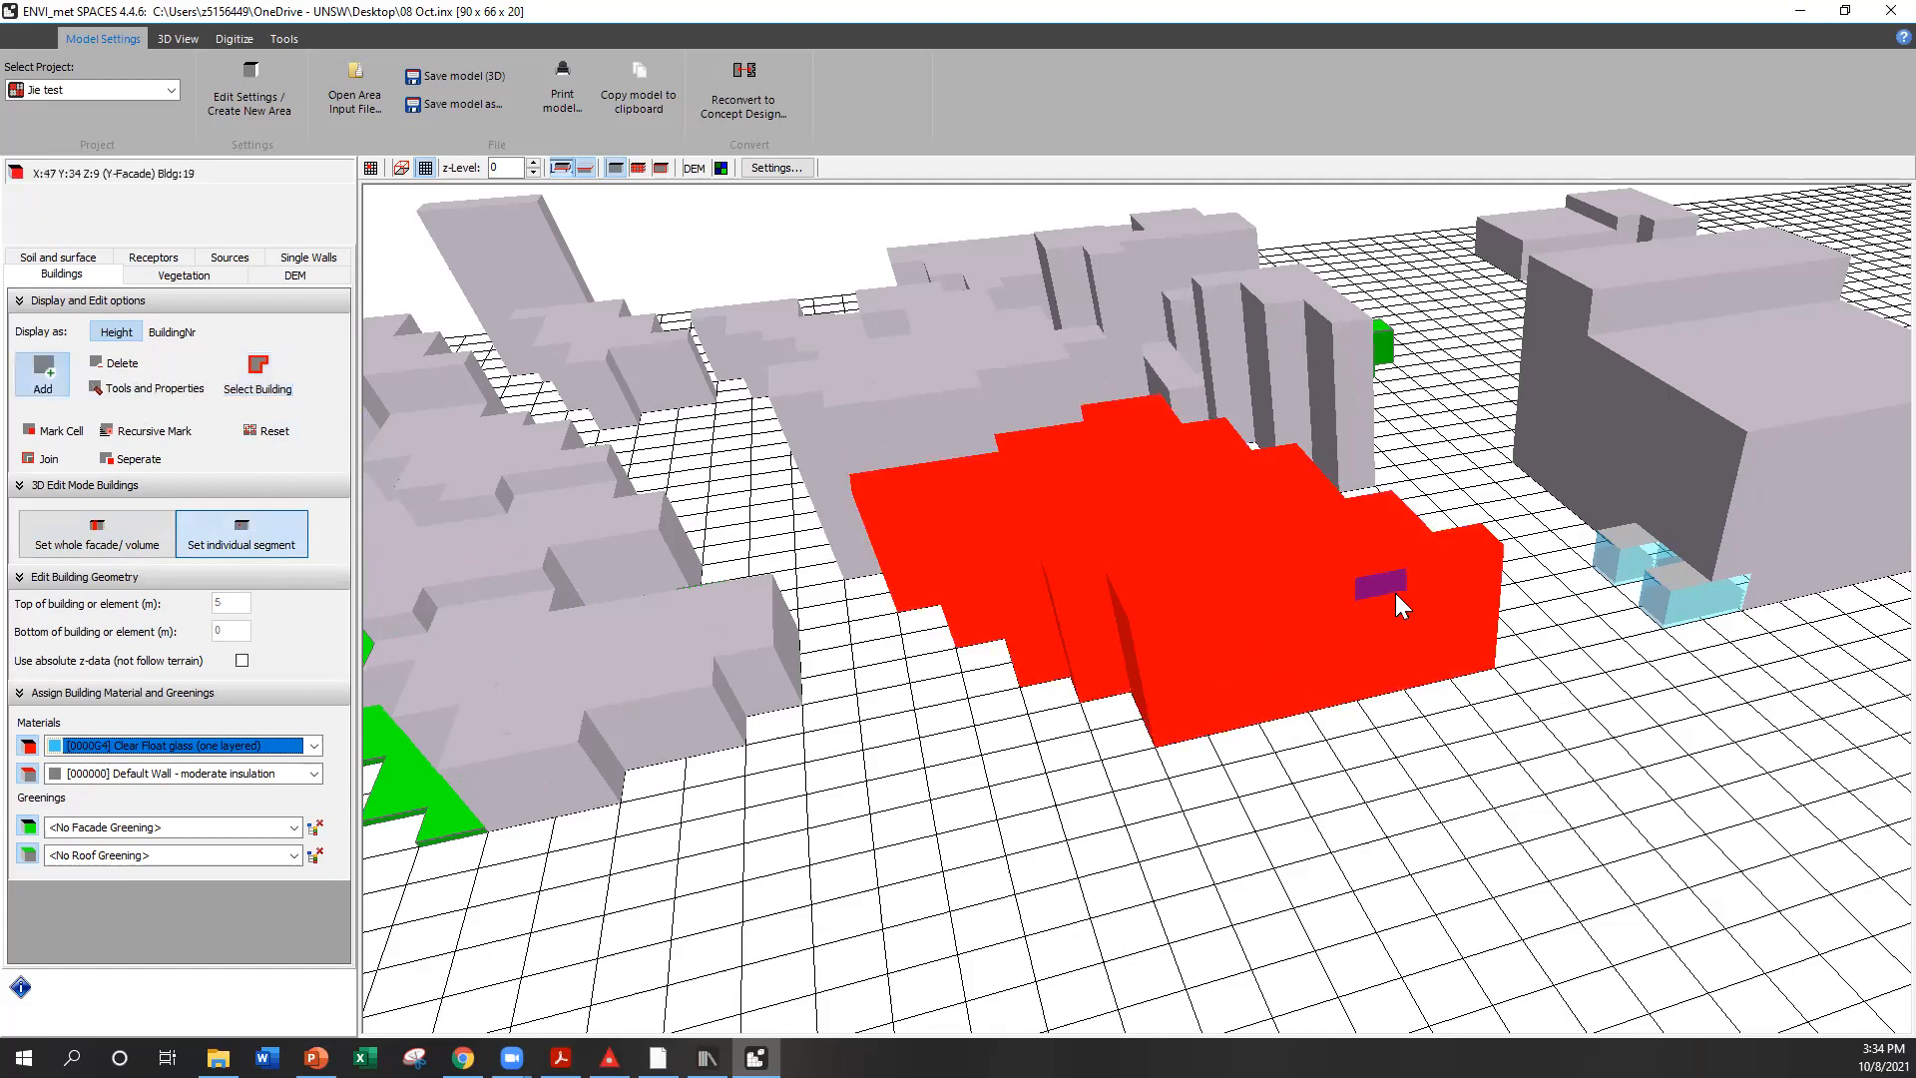
click(1223, 639)
click(1266, 655)
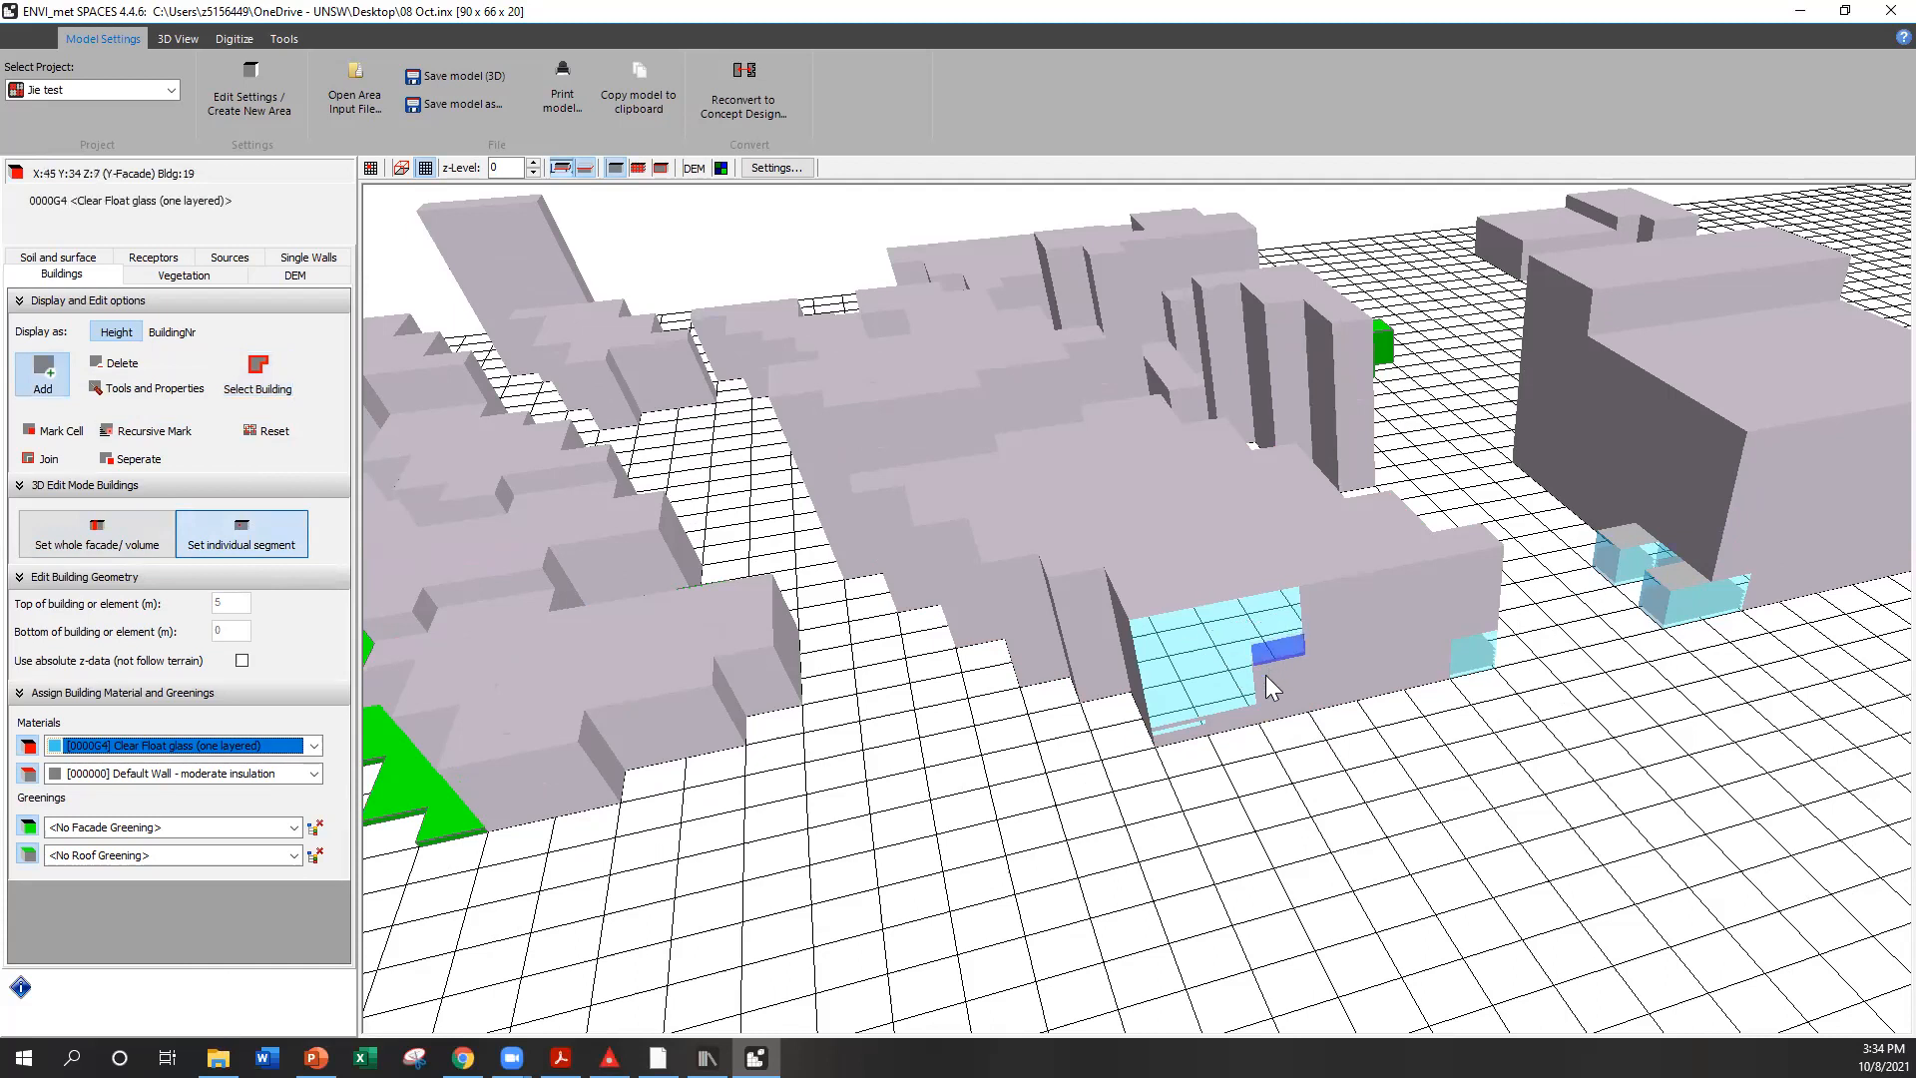
click(1270, 688)
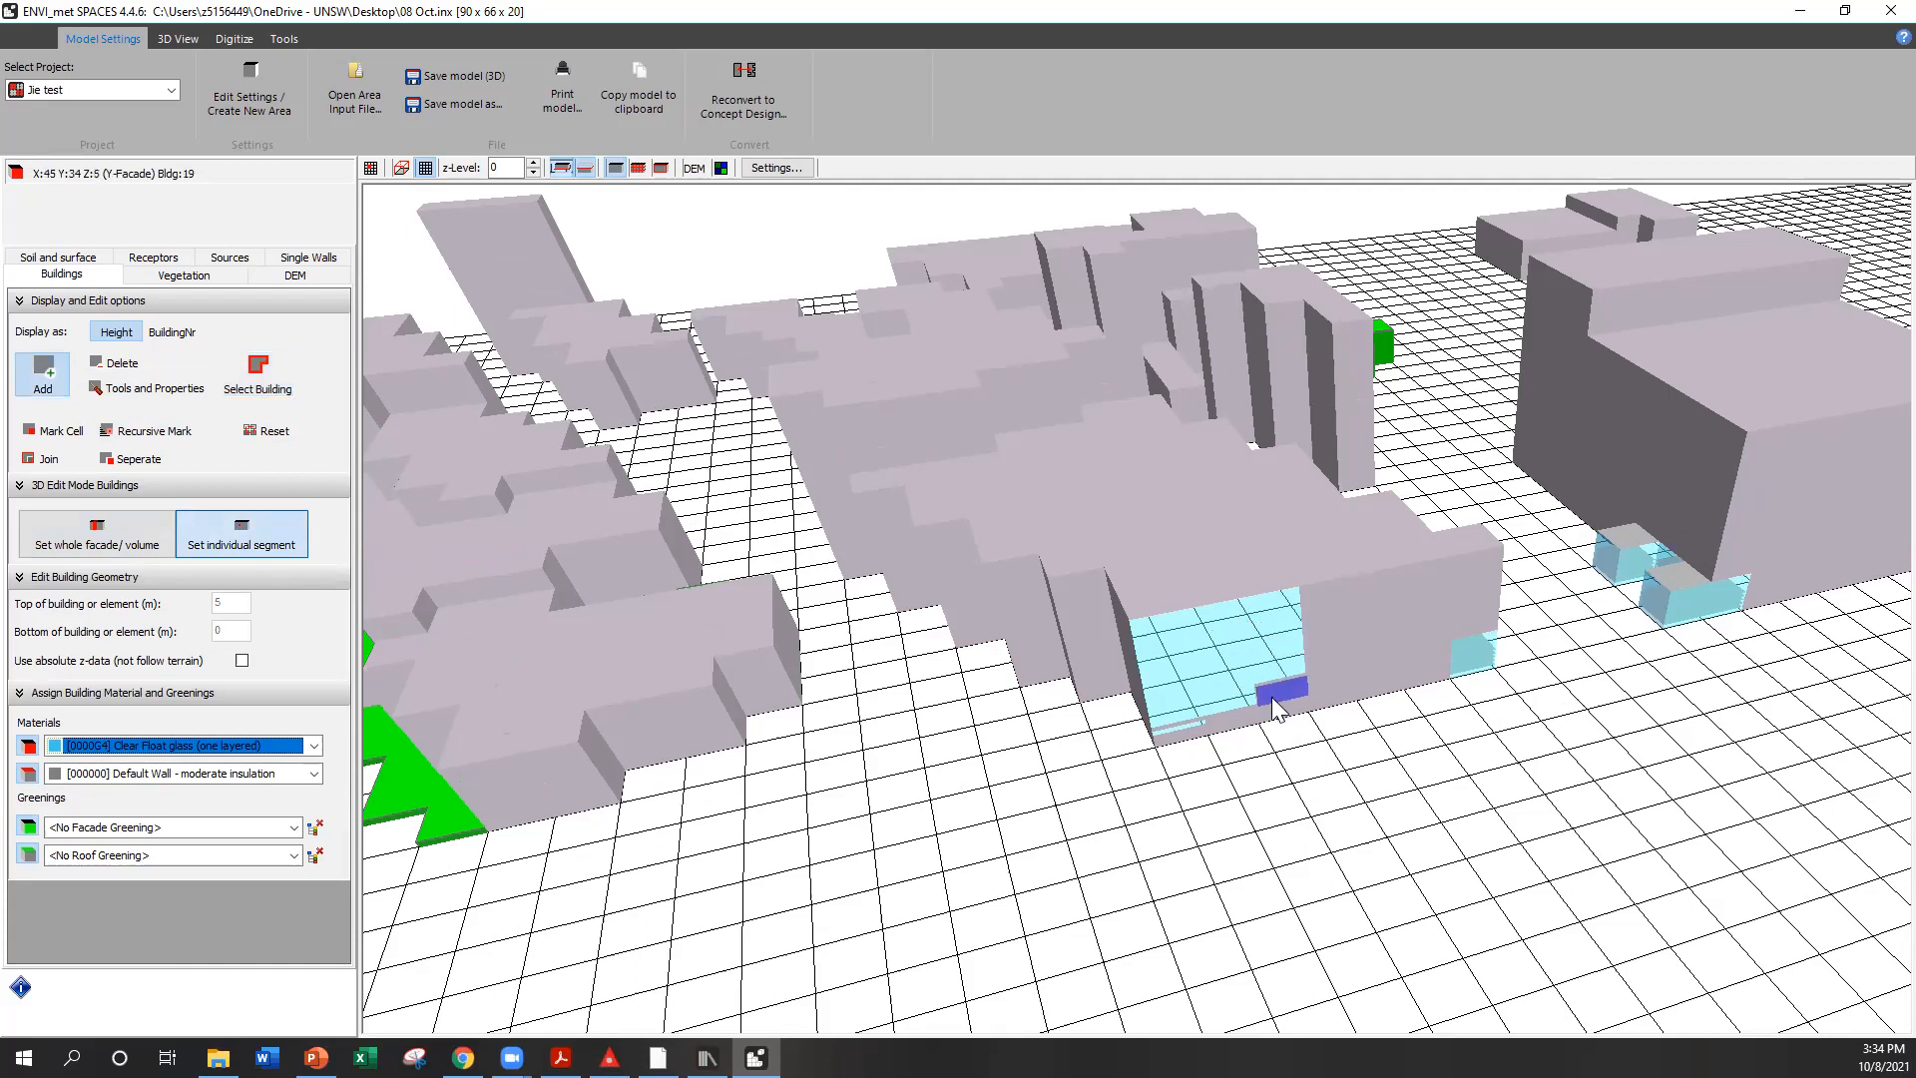
click(1314, 614)
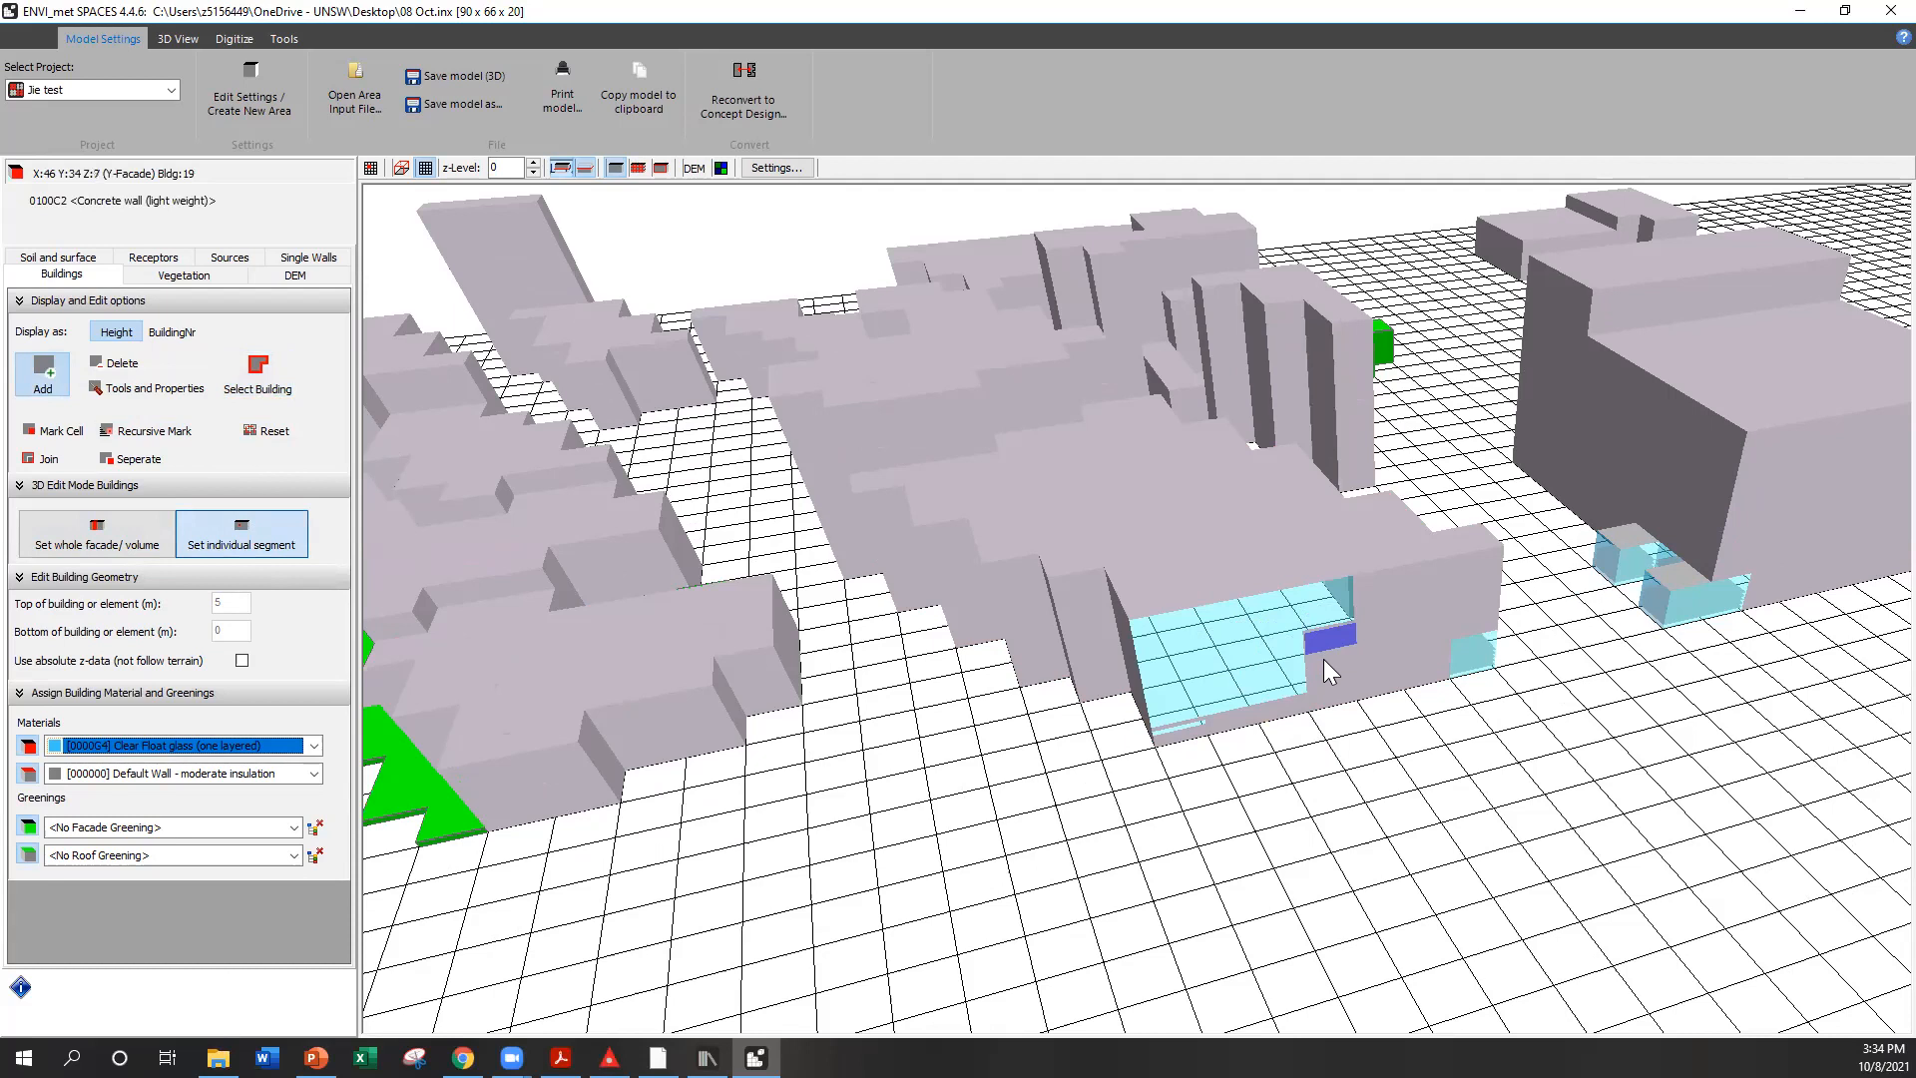
click(1321, 685)
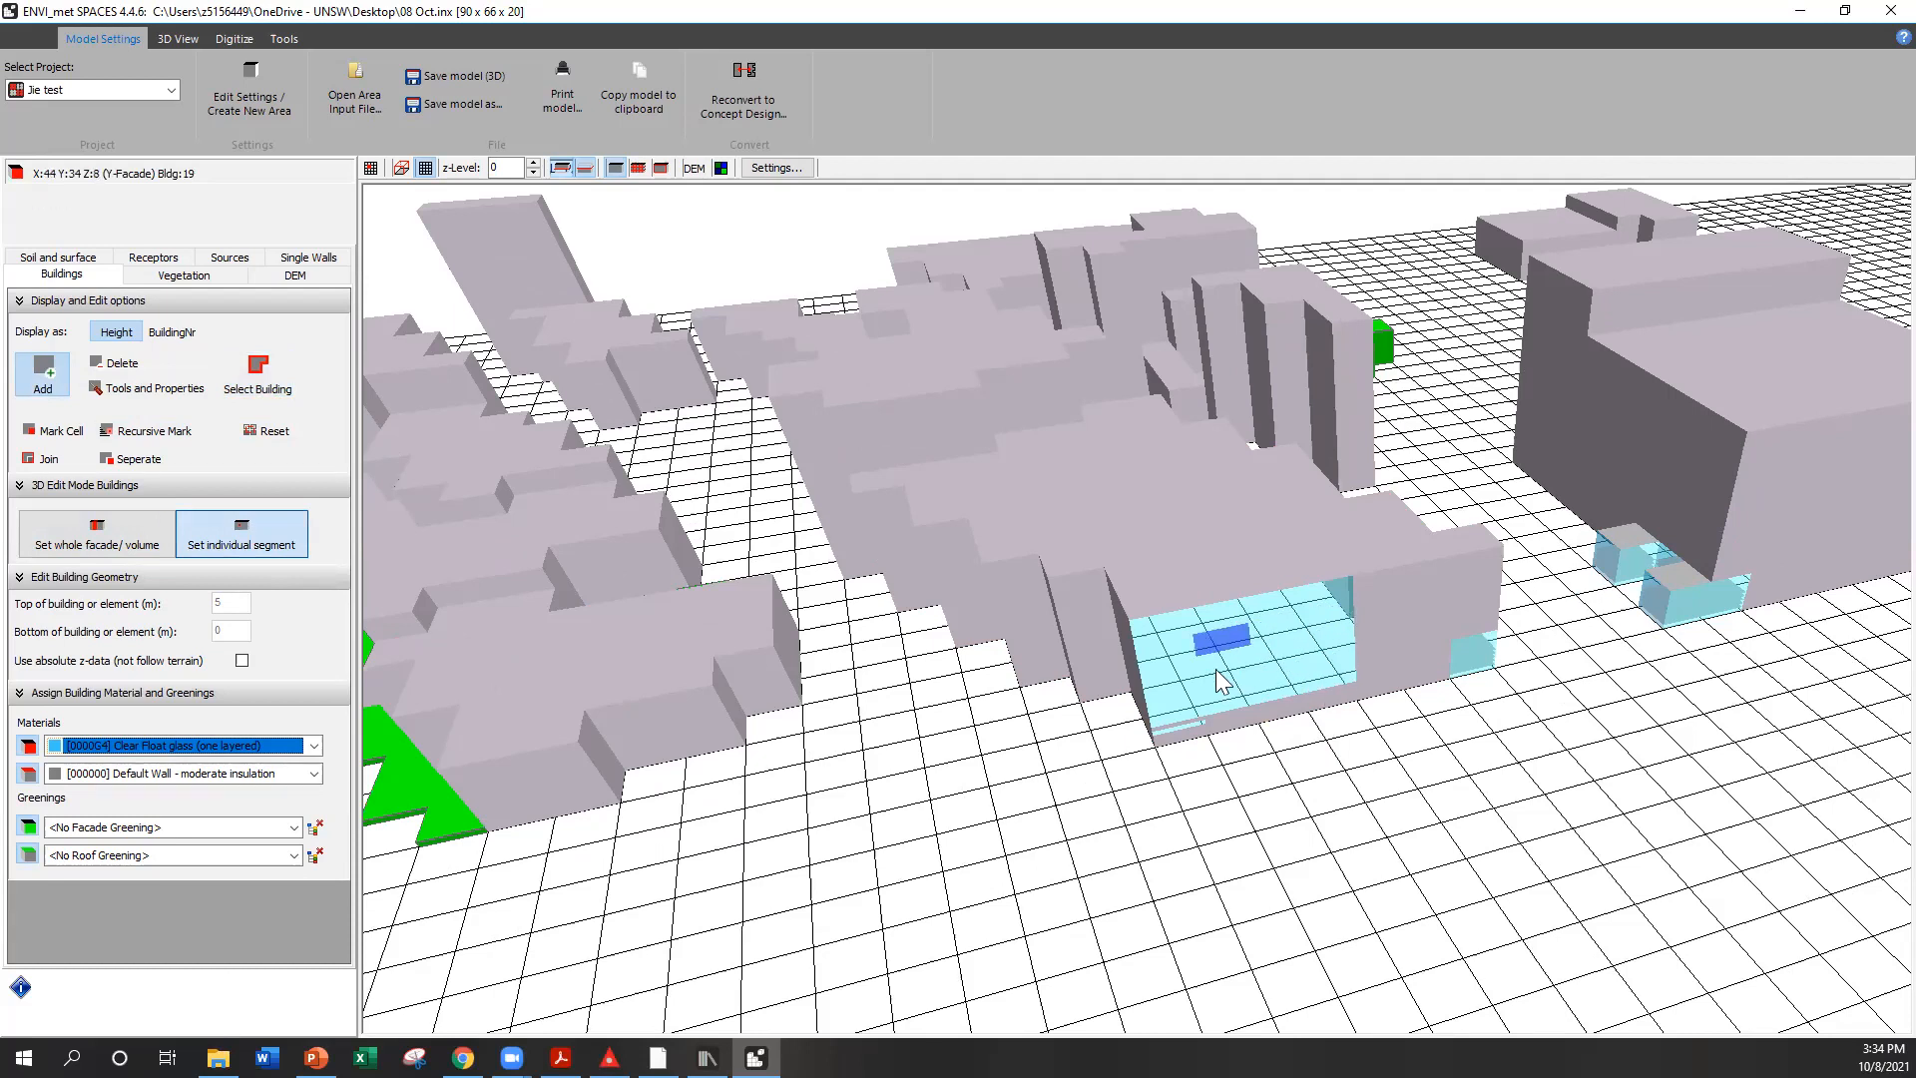
click(899, 549)
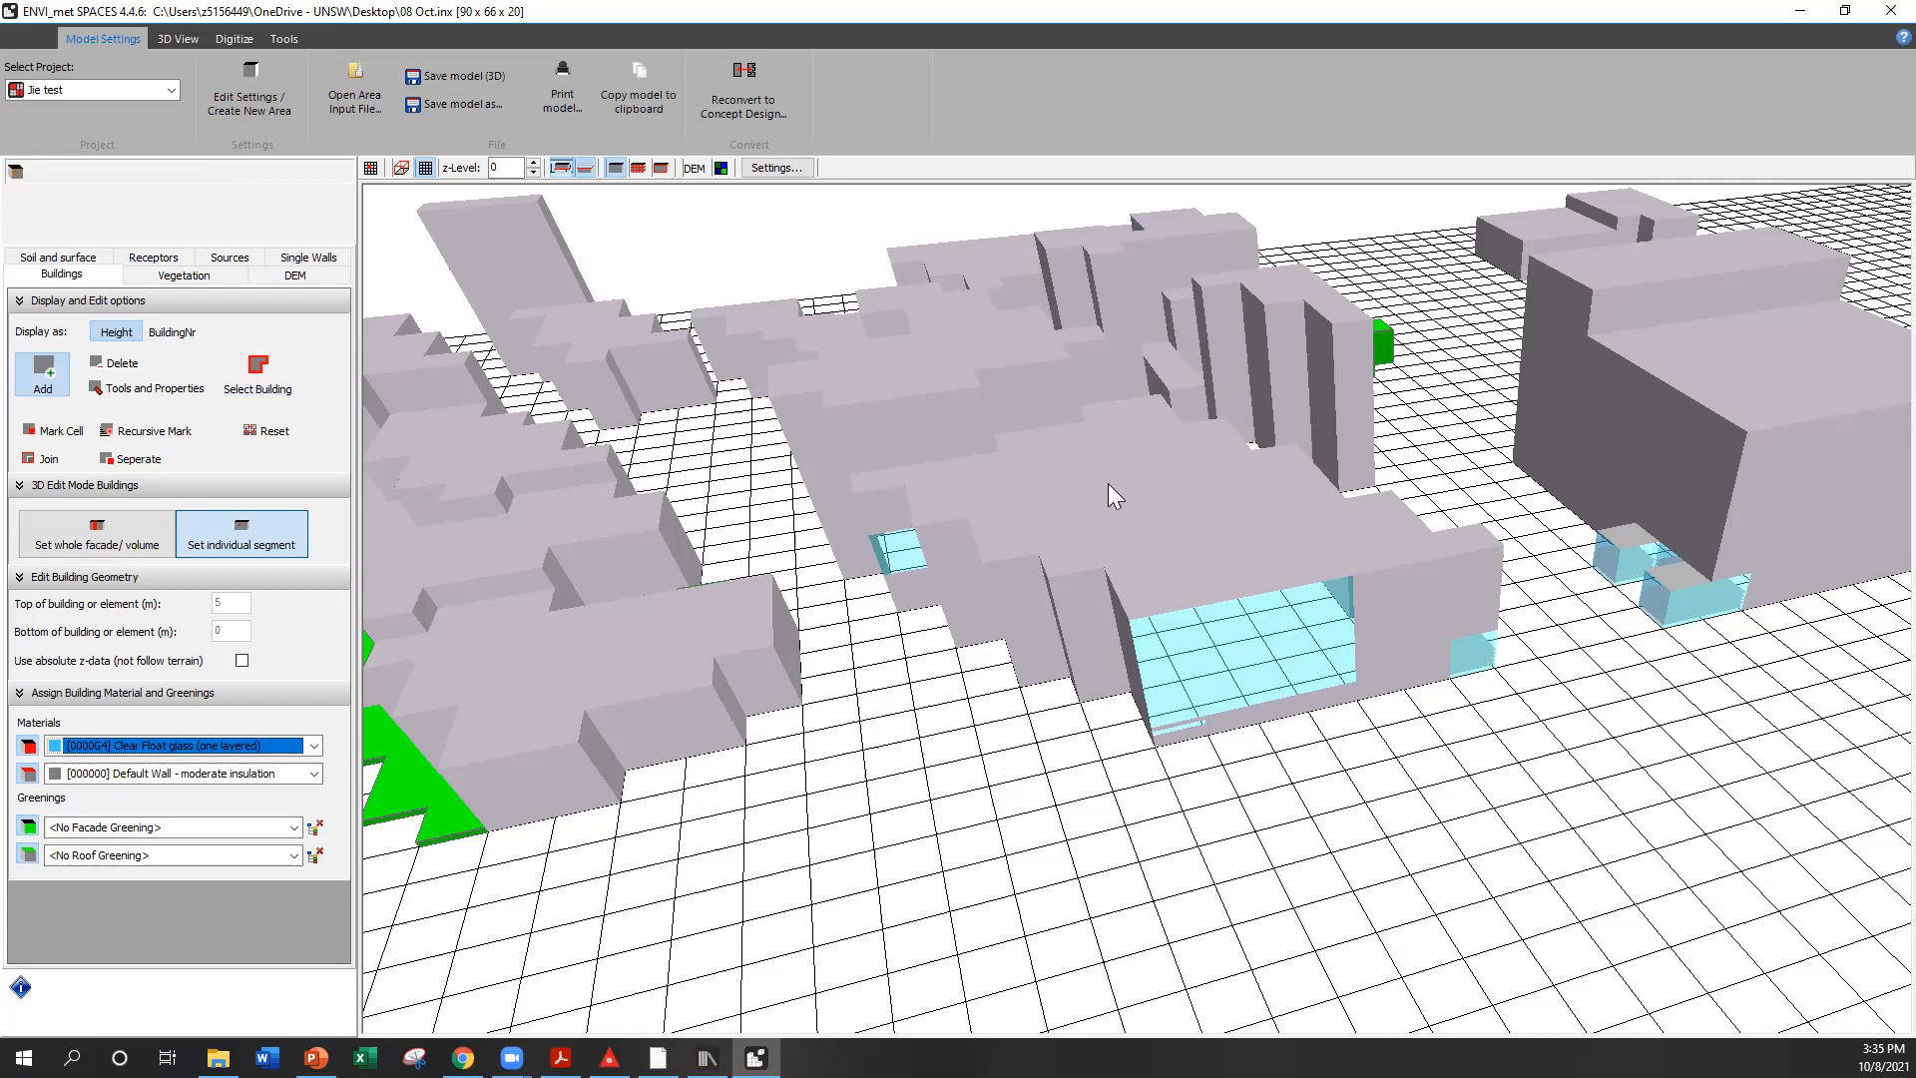
Examine the whole site model with its glazed segments and vegetation in the plan view and in 3D
scroll(1101, 639, down, 6)
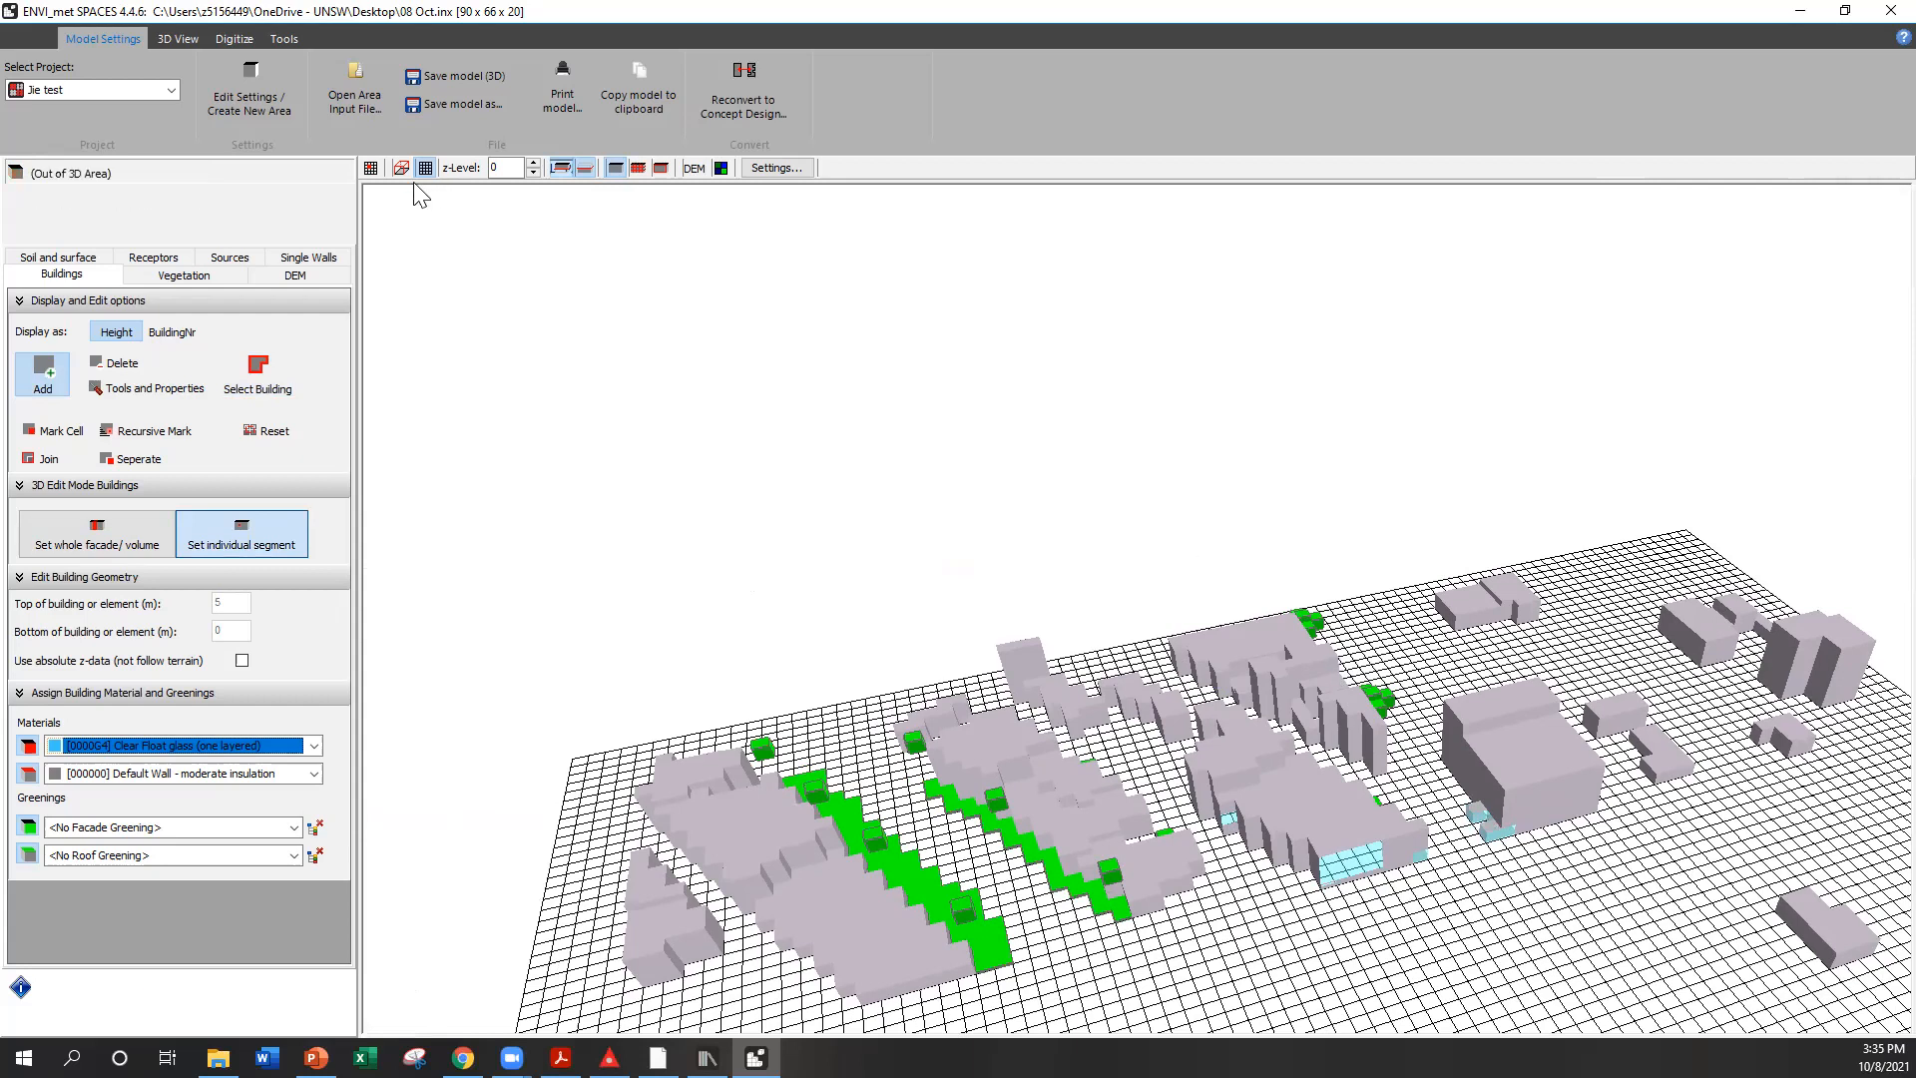
click(373, 169)
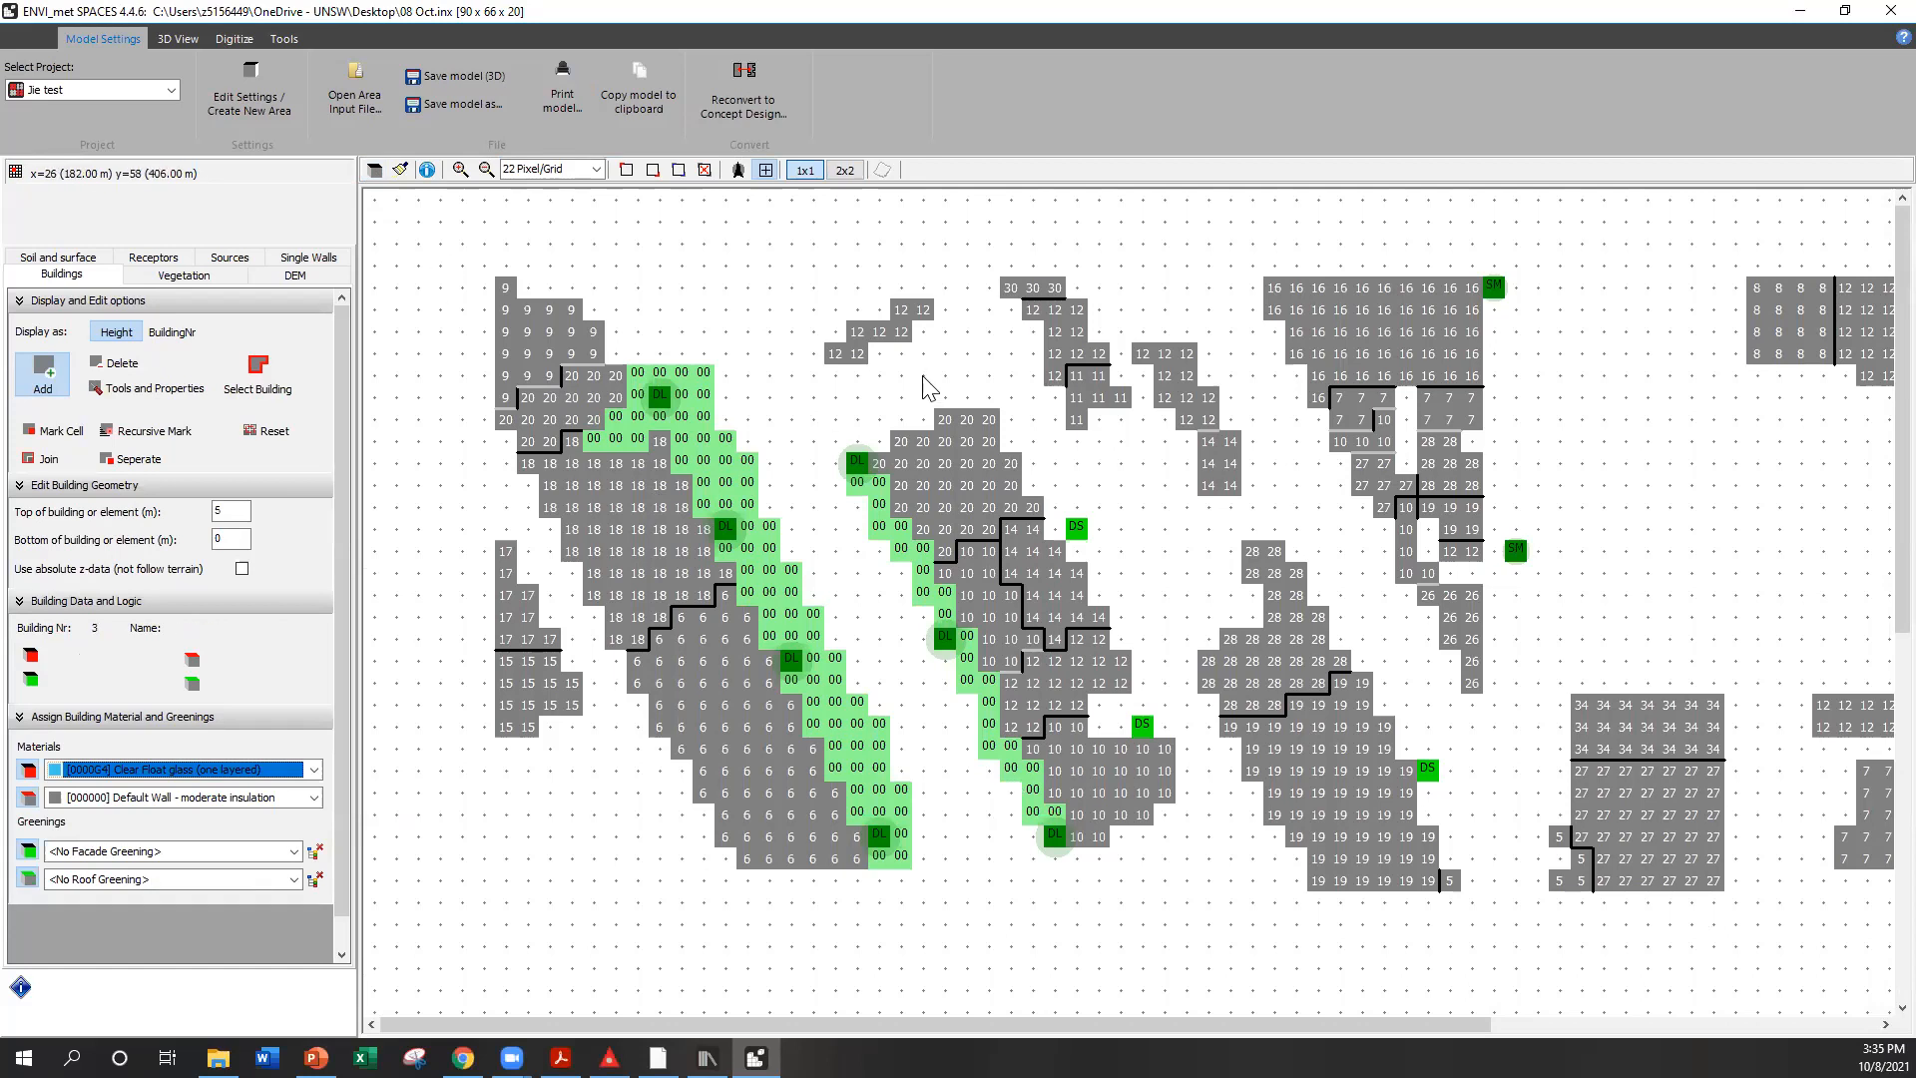
click(375, 169)
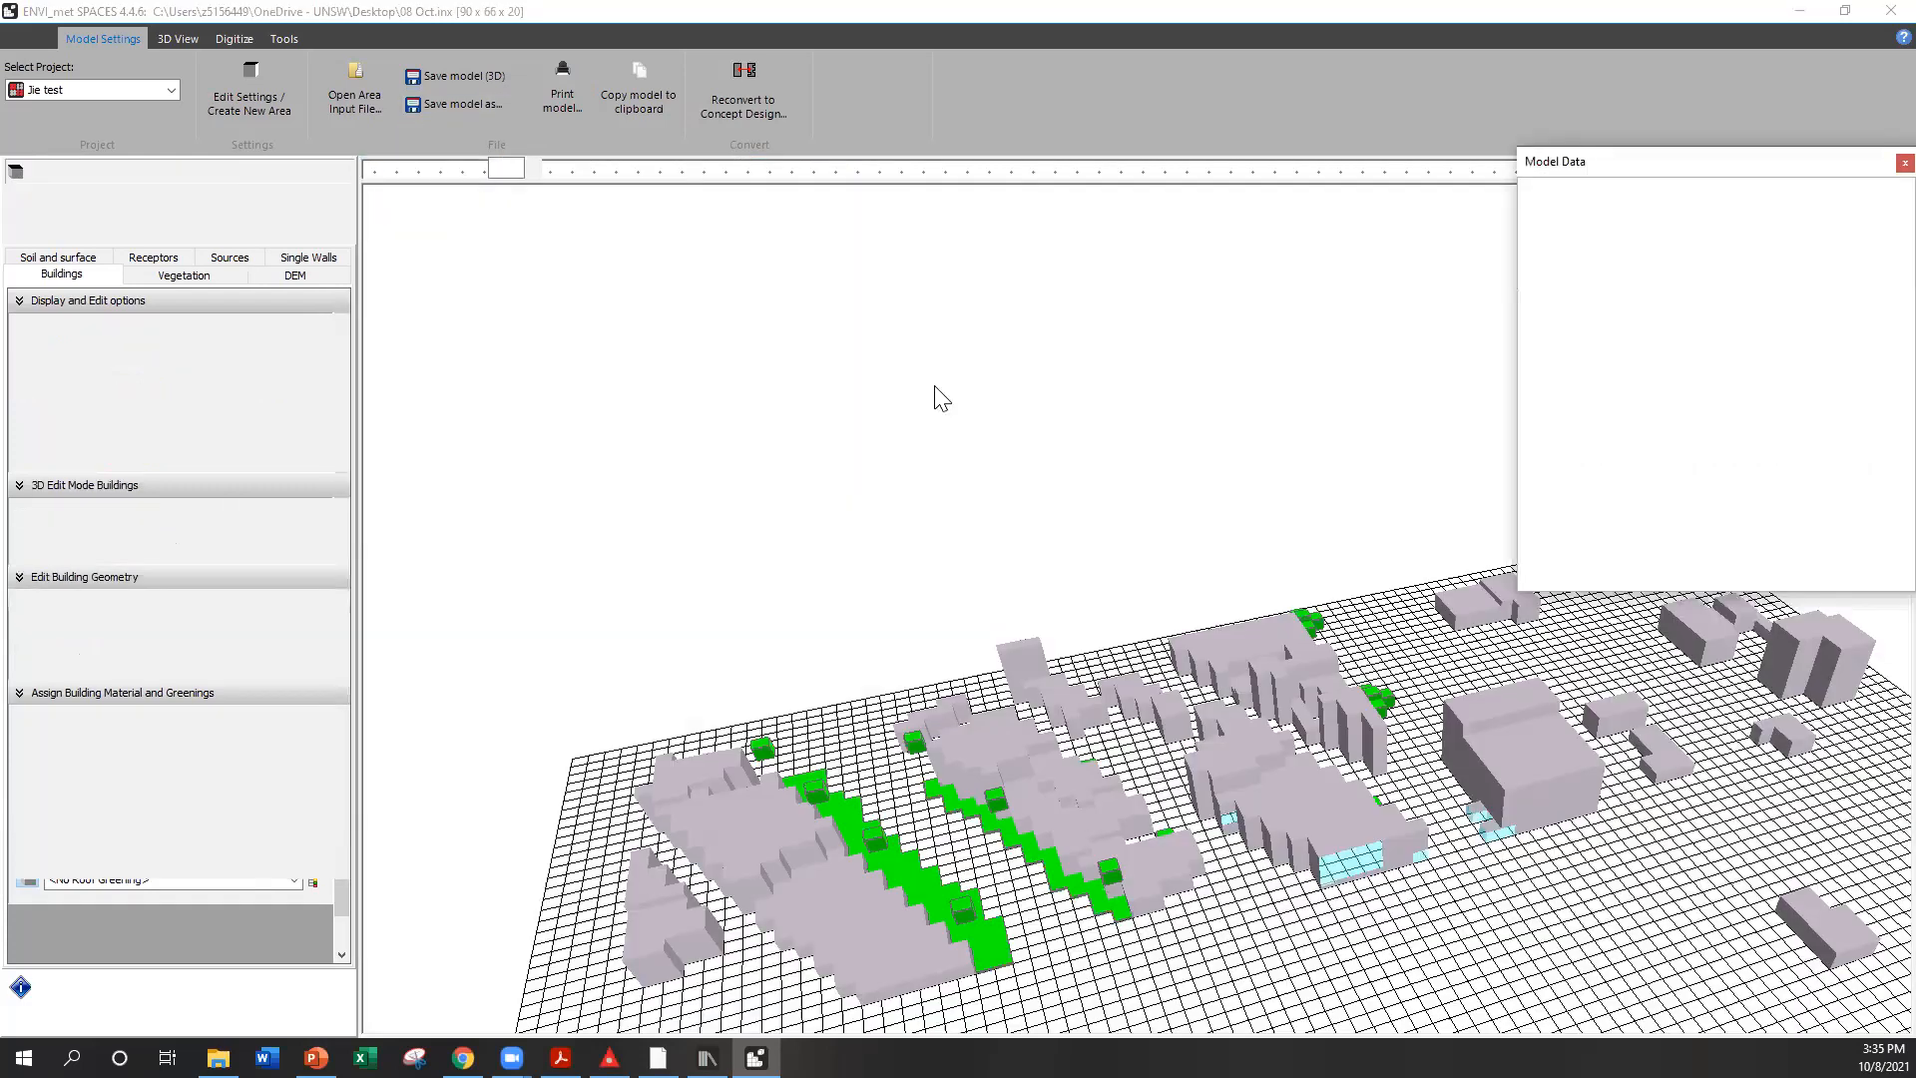
click(1906, 163)
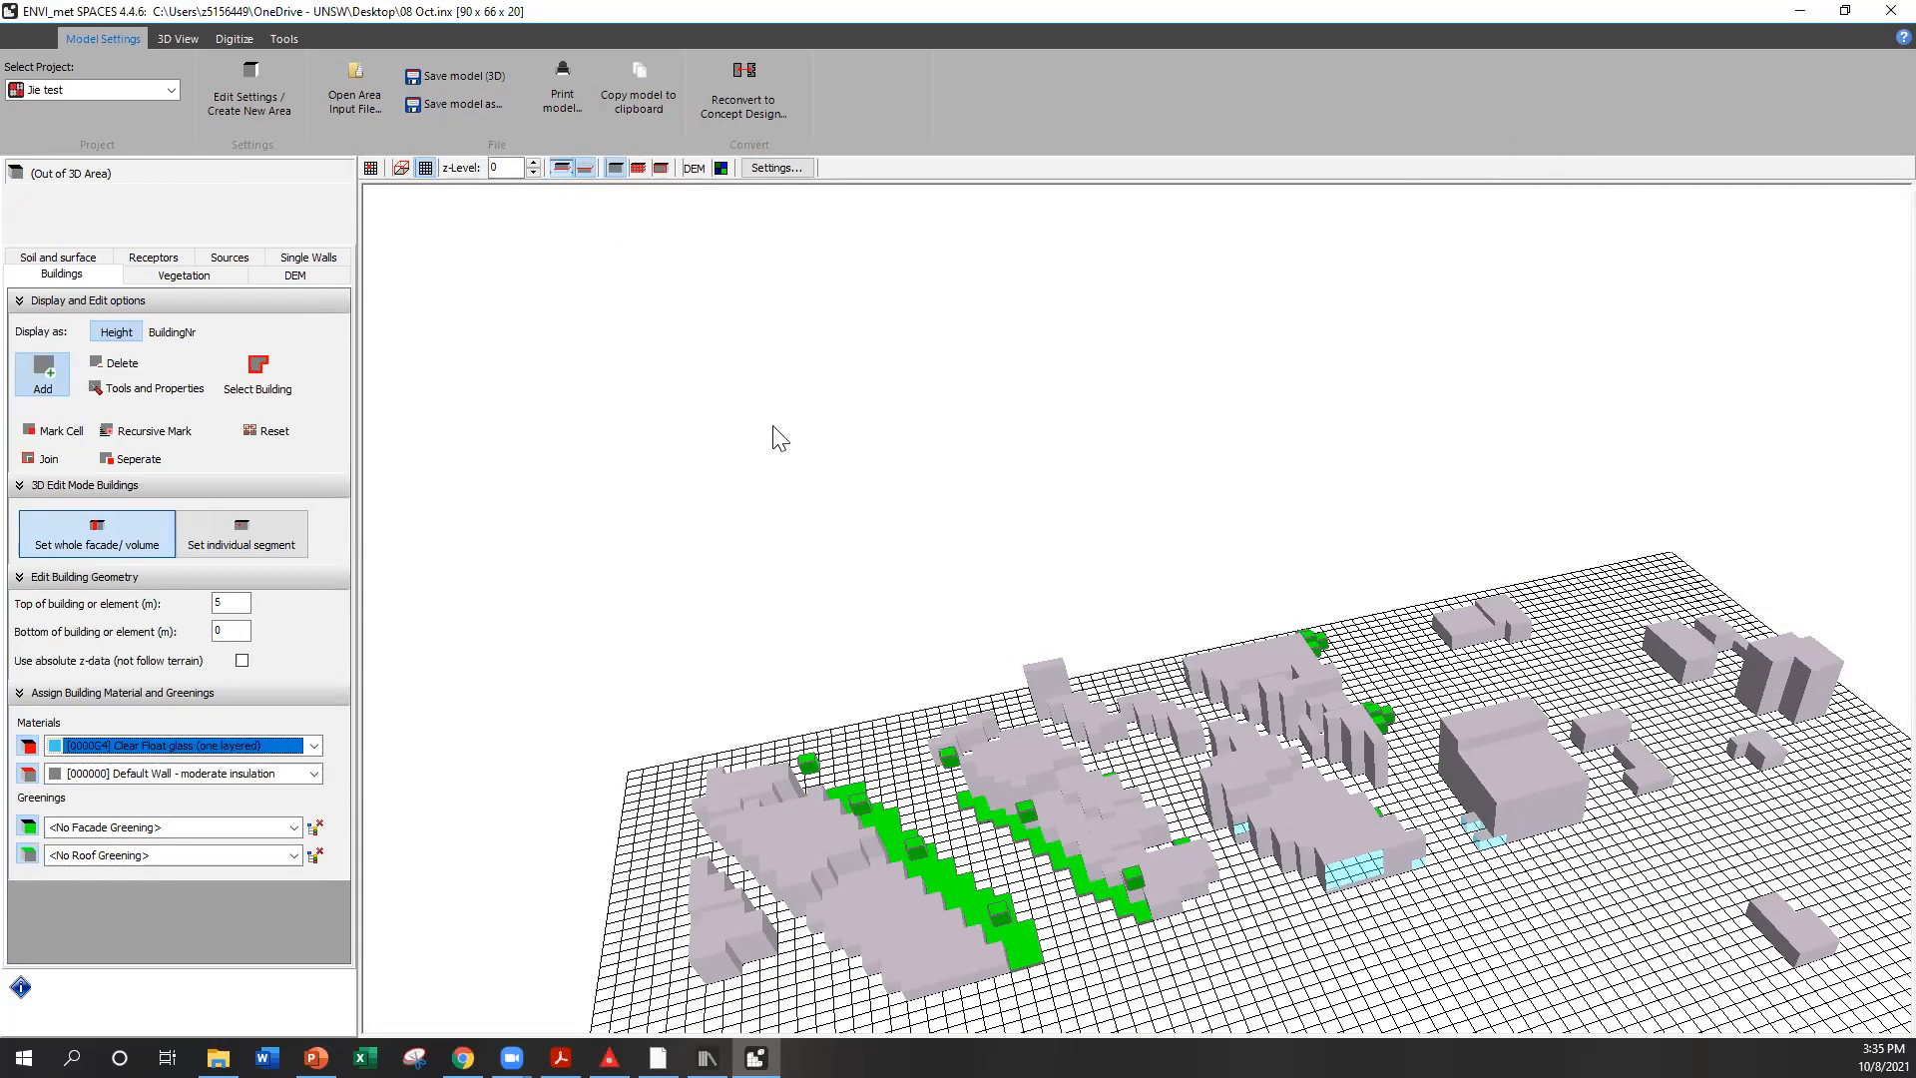
scroll(779, 439, down, 5)
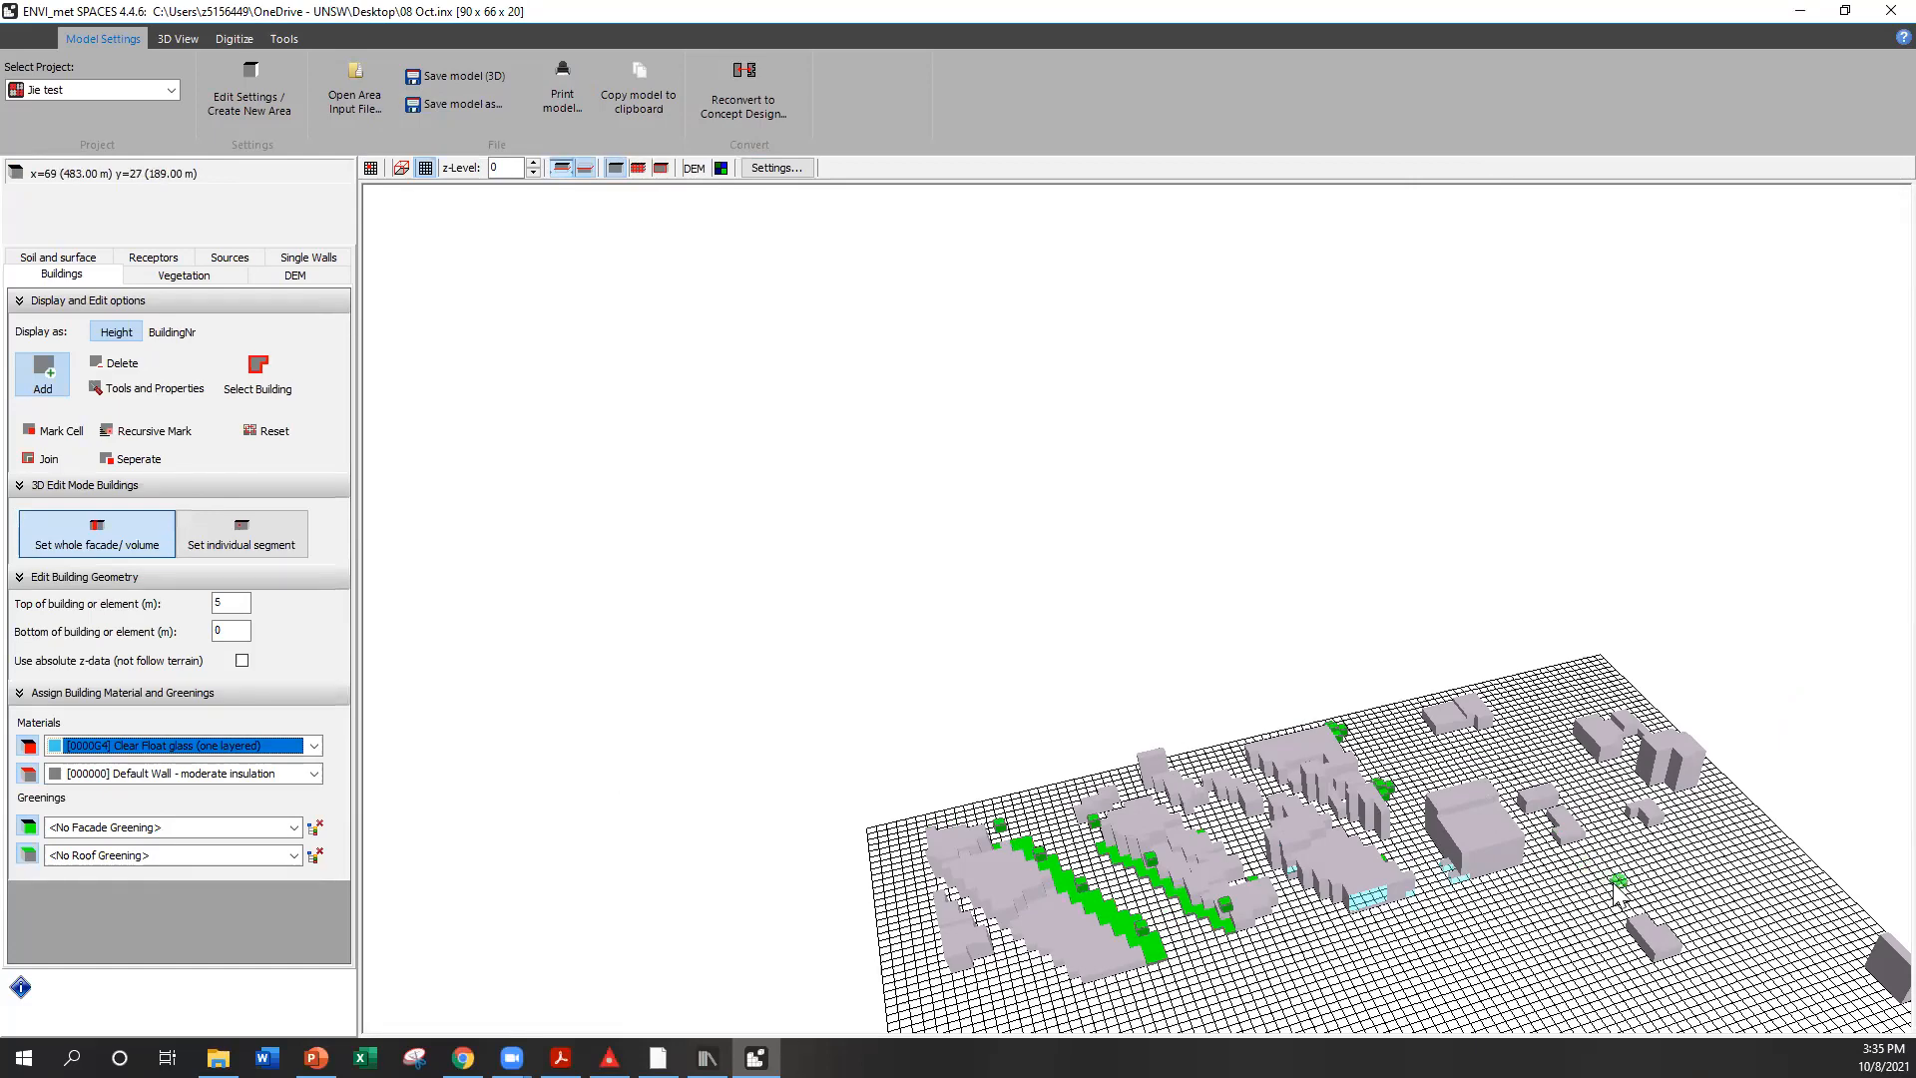
scroll(1617, 893, down, 3)
scroll(1249, 513, down, 2)
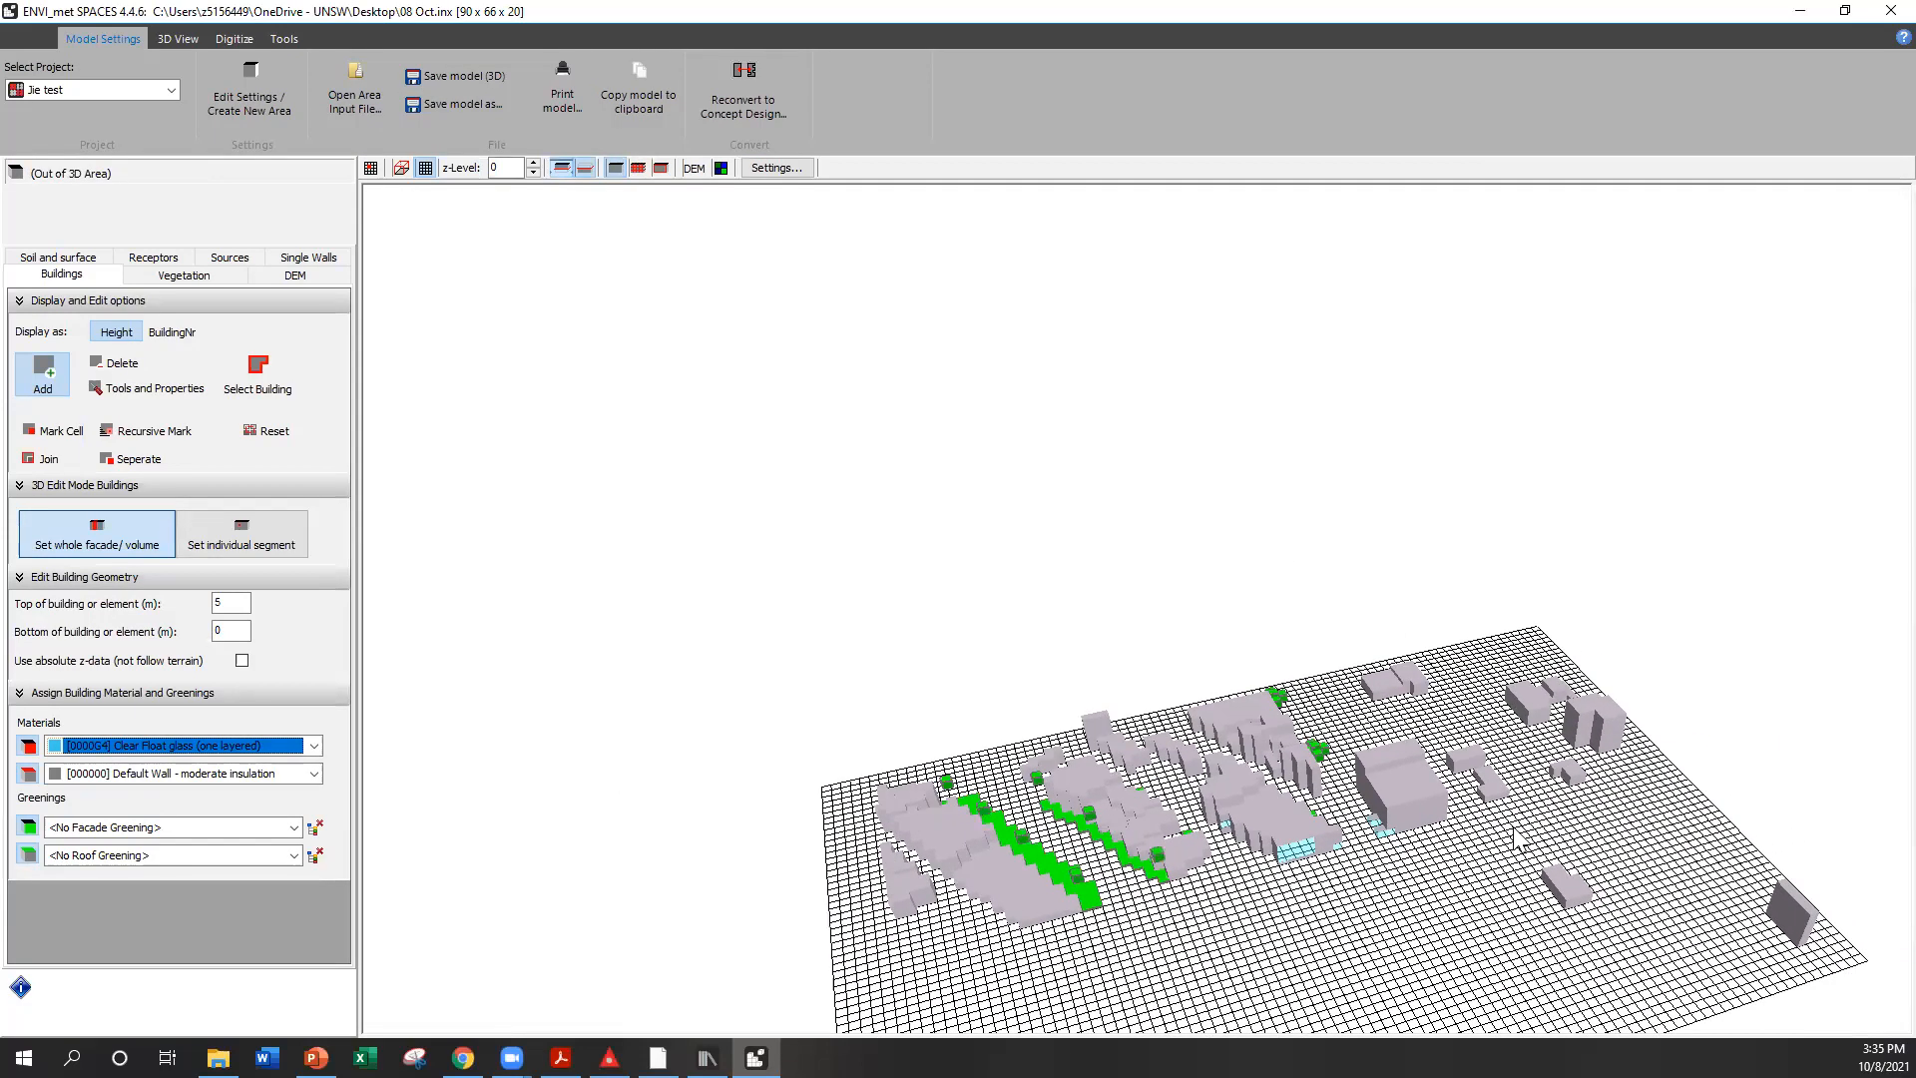
scroll(1622, 991, down, 2)
scroll(1543, 554, down, 2)
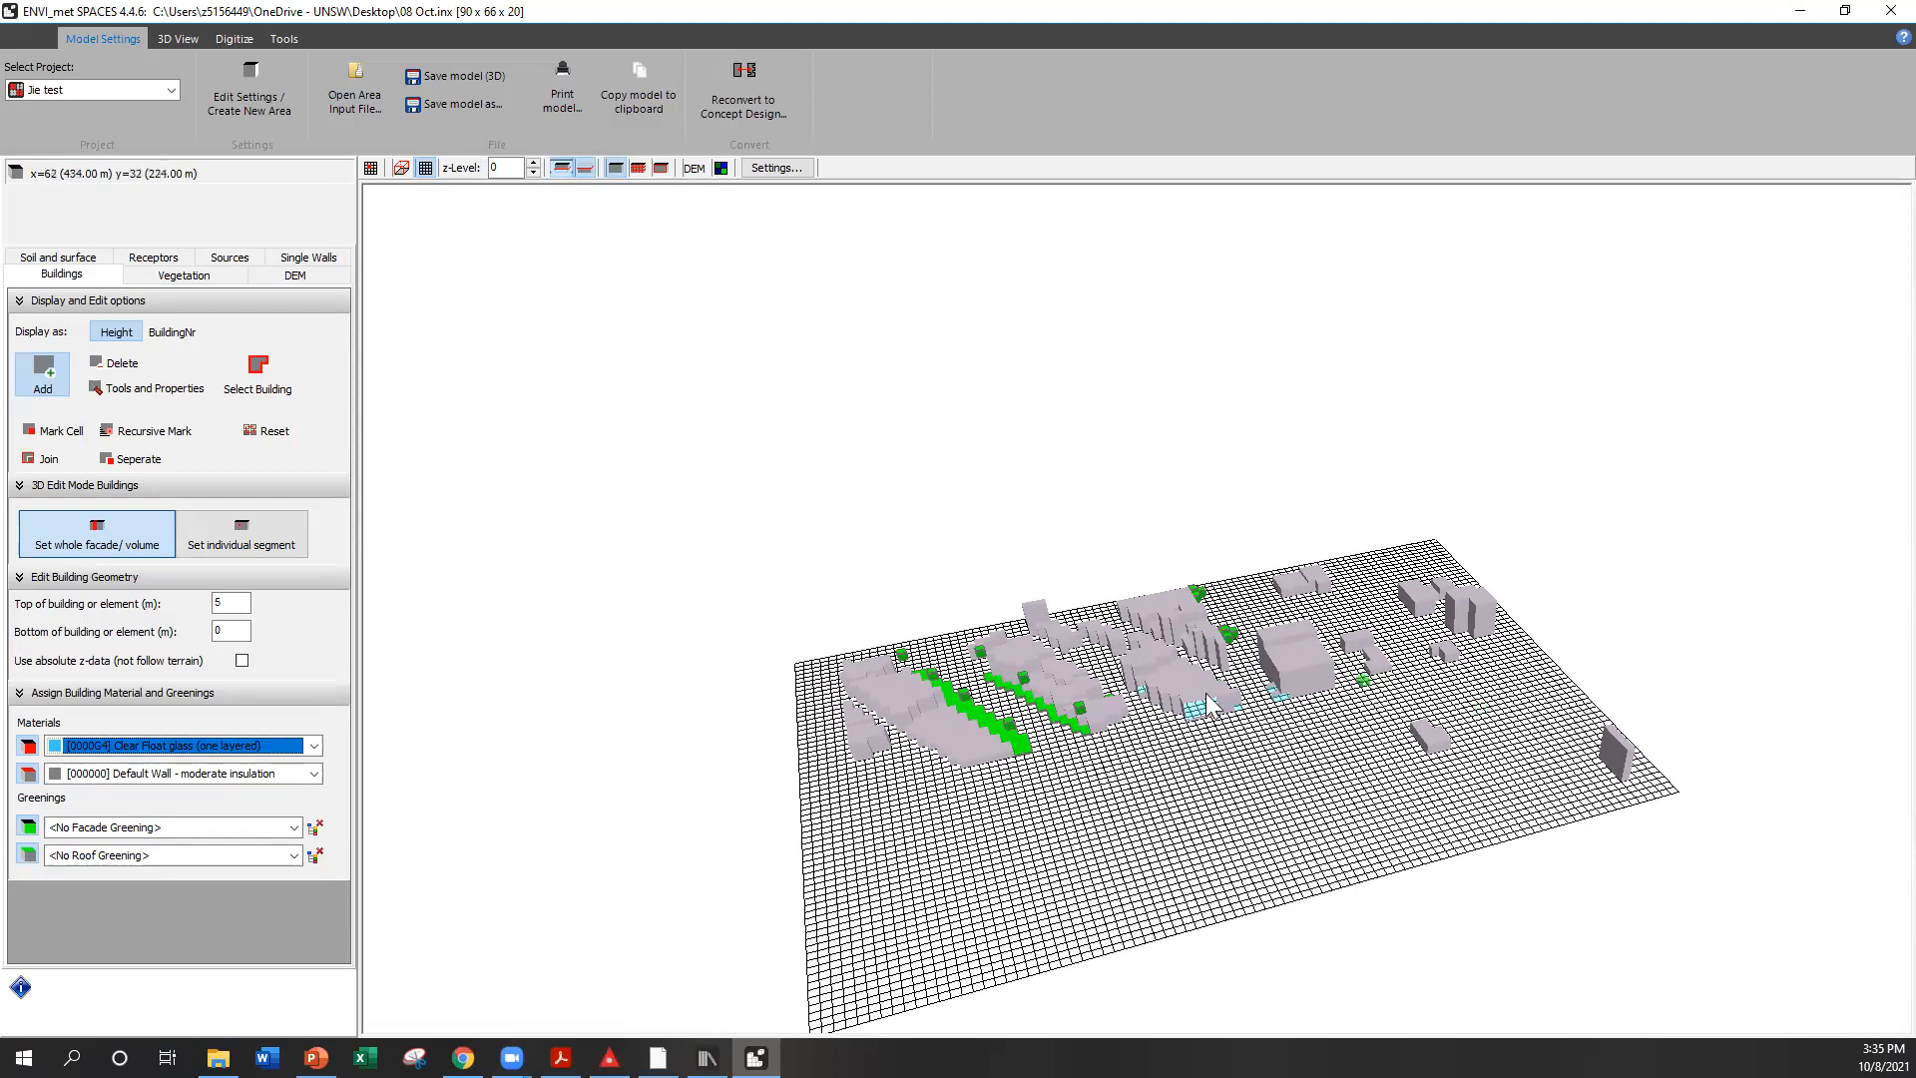
scroll(1208, 702, up, 4)
scroll(910, 584, up, 2)
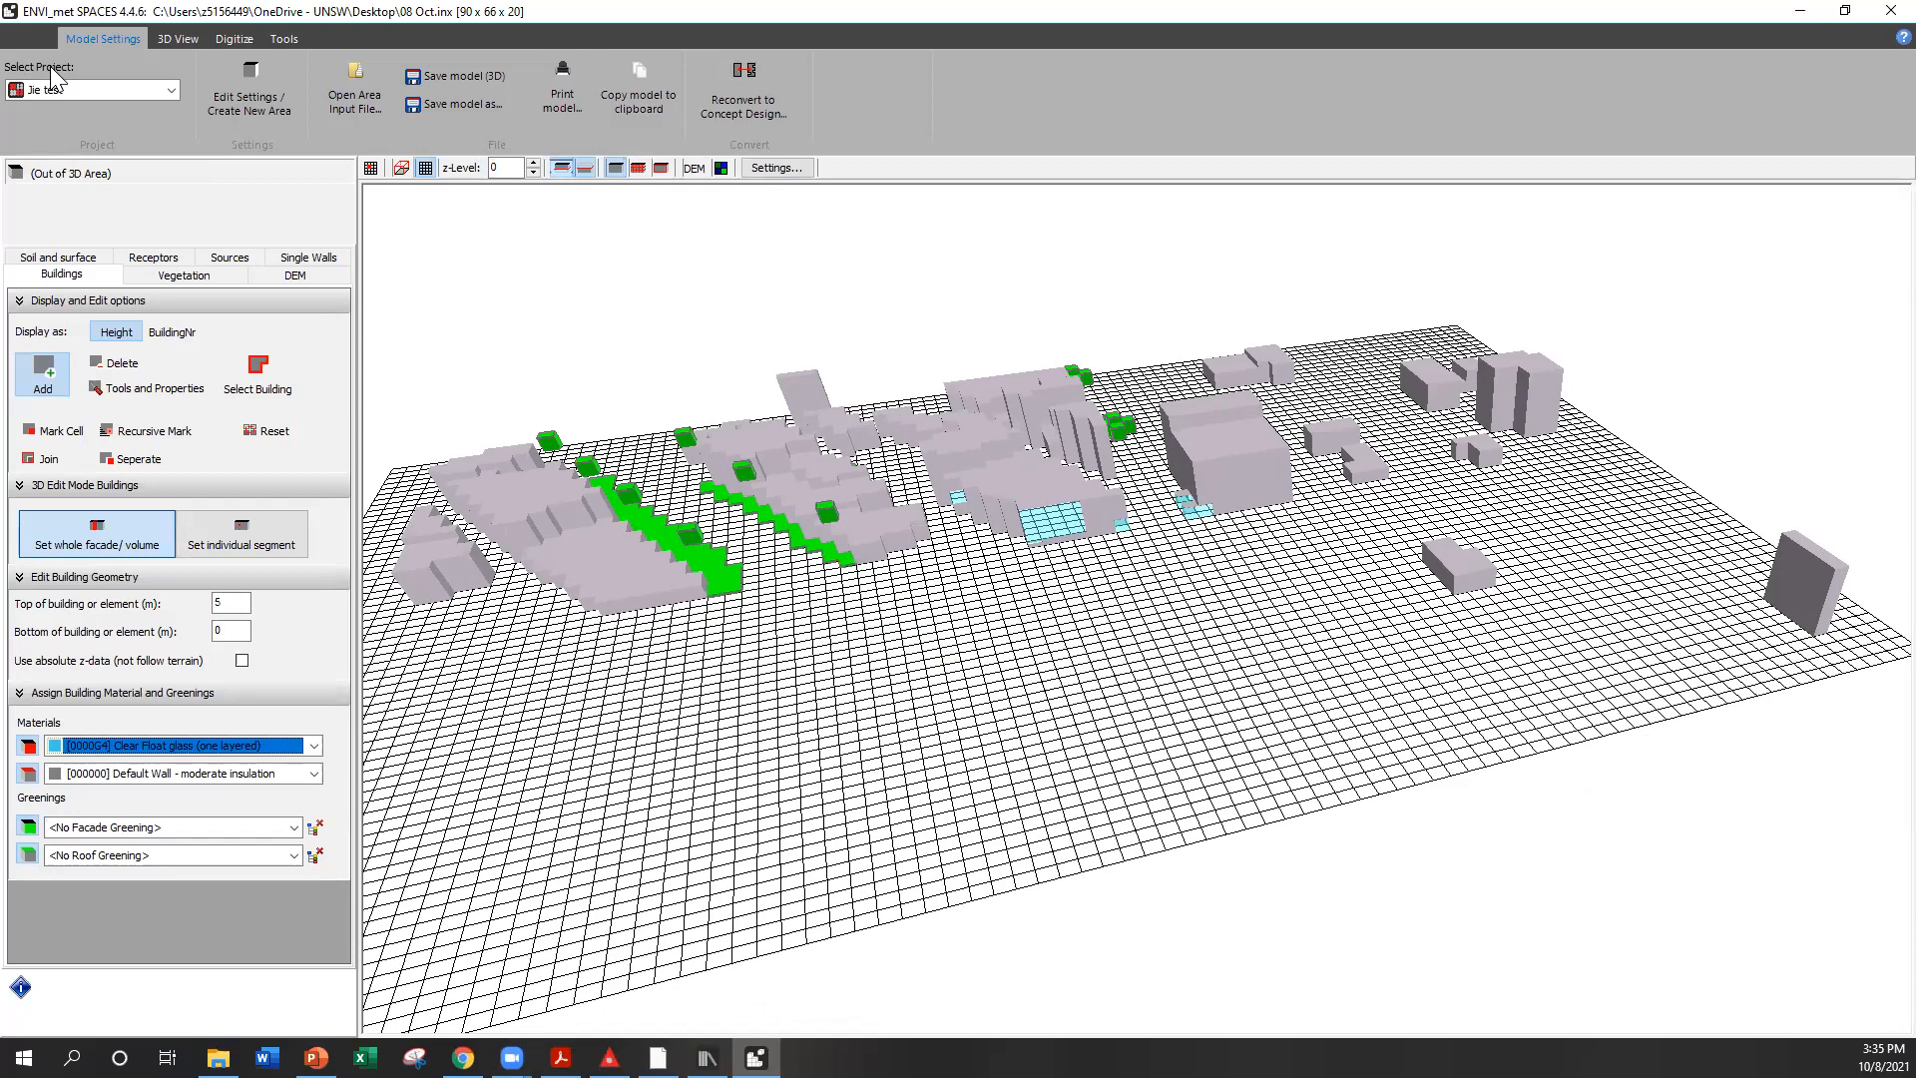
Save the model to the Desktop as an ENVI-met area input file named "space file"
click(467, 104)
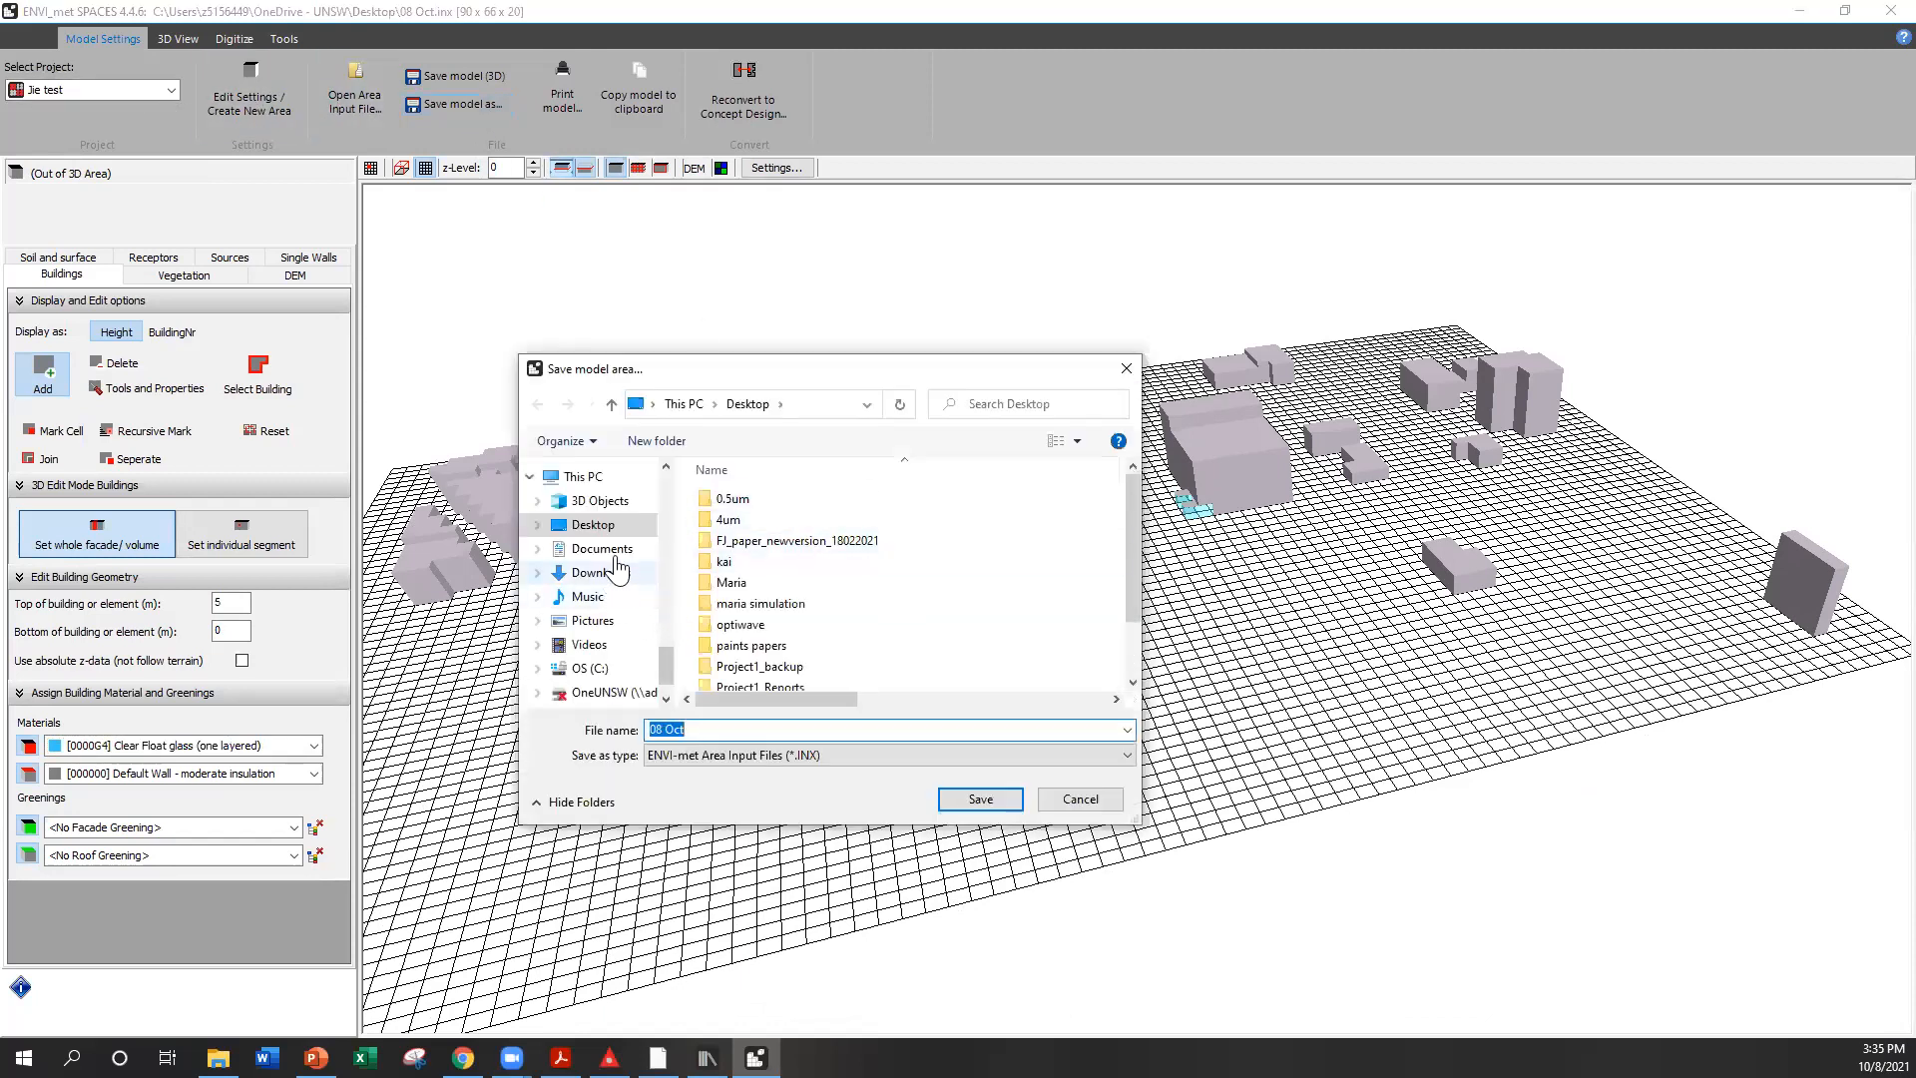
key(BackSpace)
text(spa)
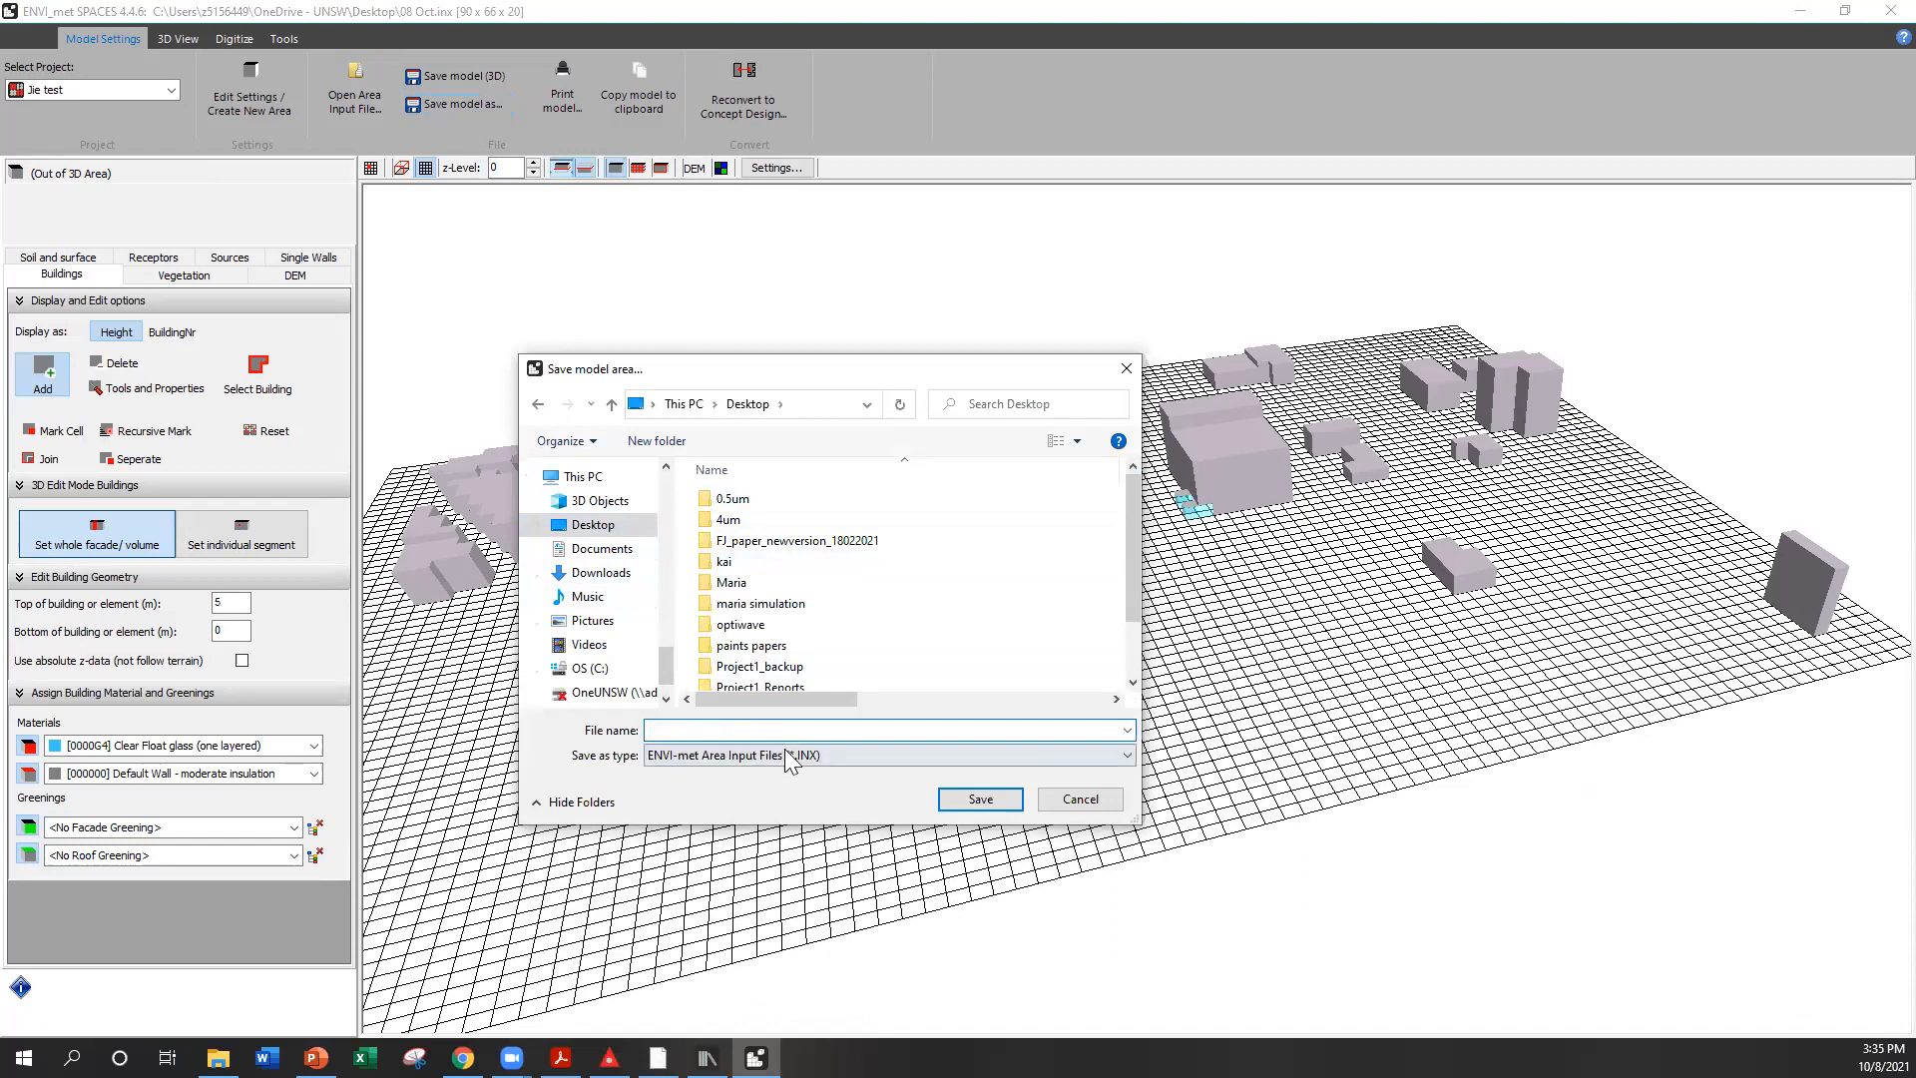
text(ce file)
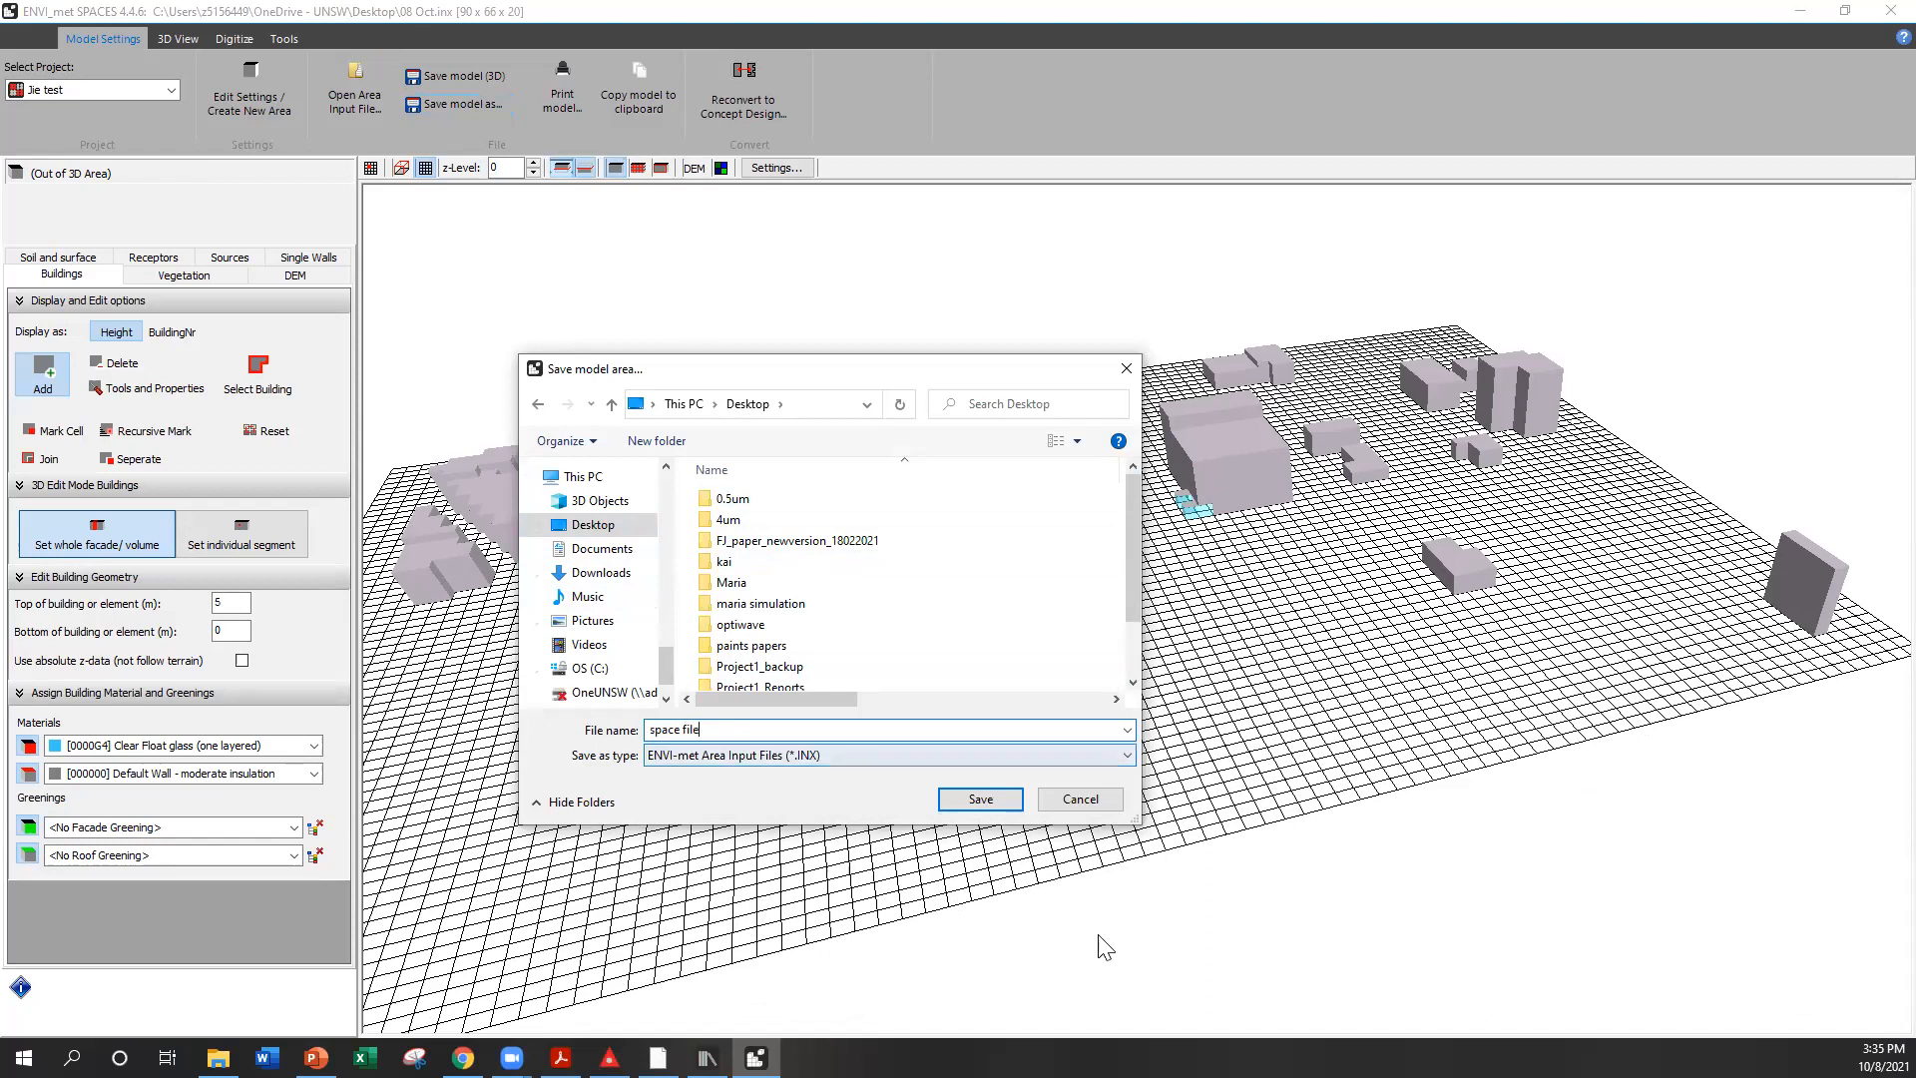
click(1006, 803)
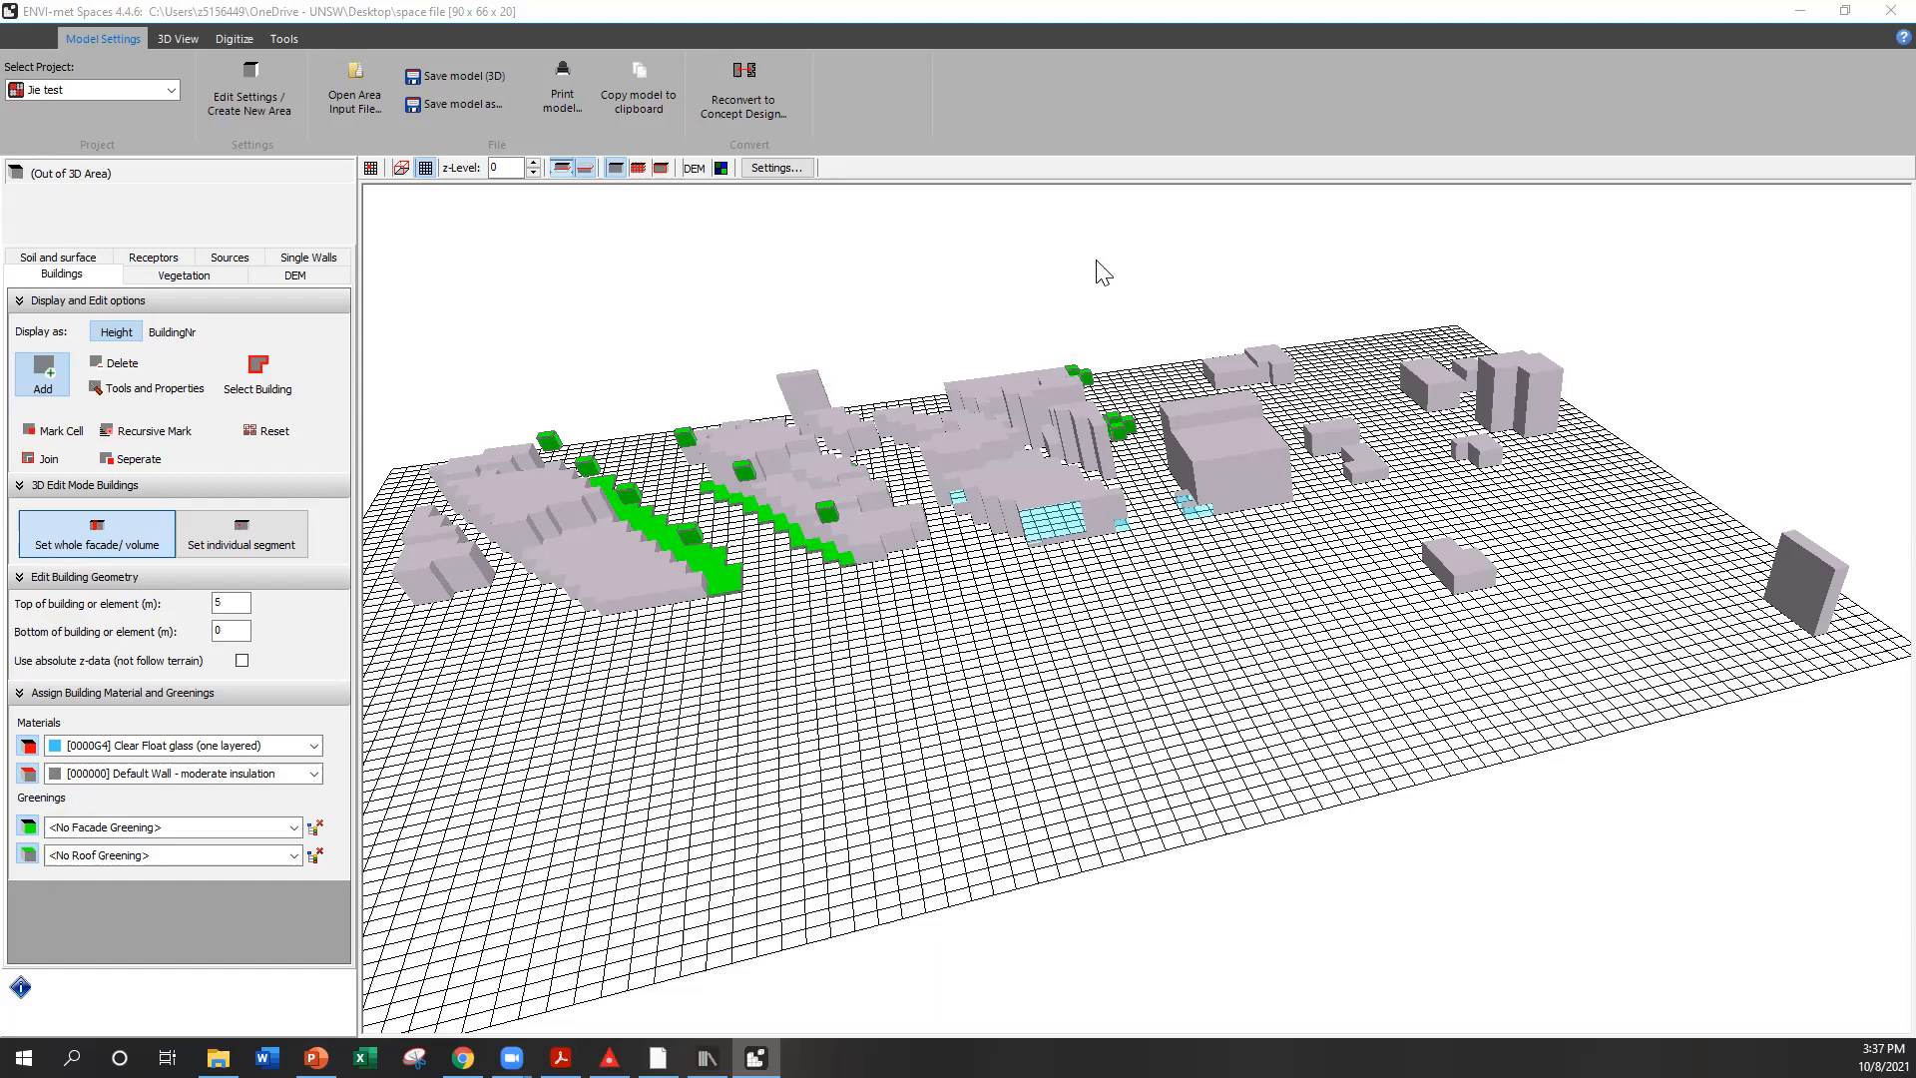
Examine the site's coloured soil surfaces in 3D and in the plan view
click(66, 260)
click(26, 336)
click(26, 336)
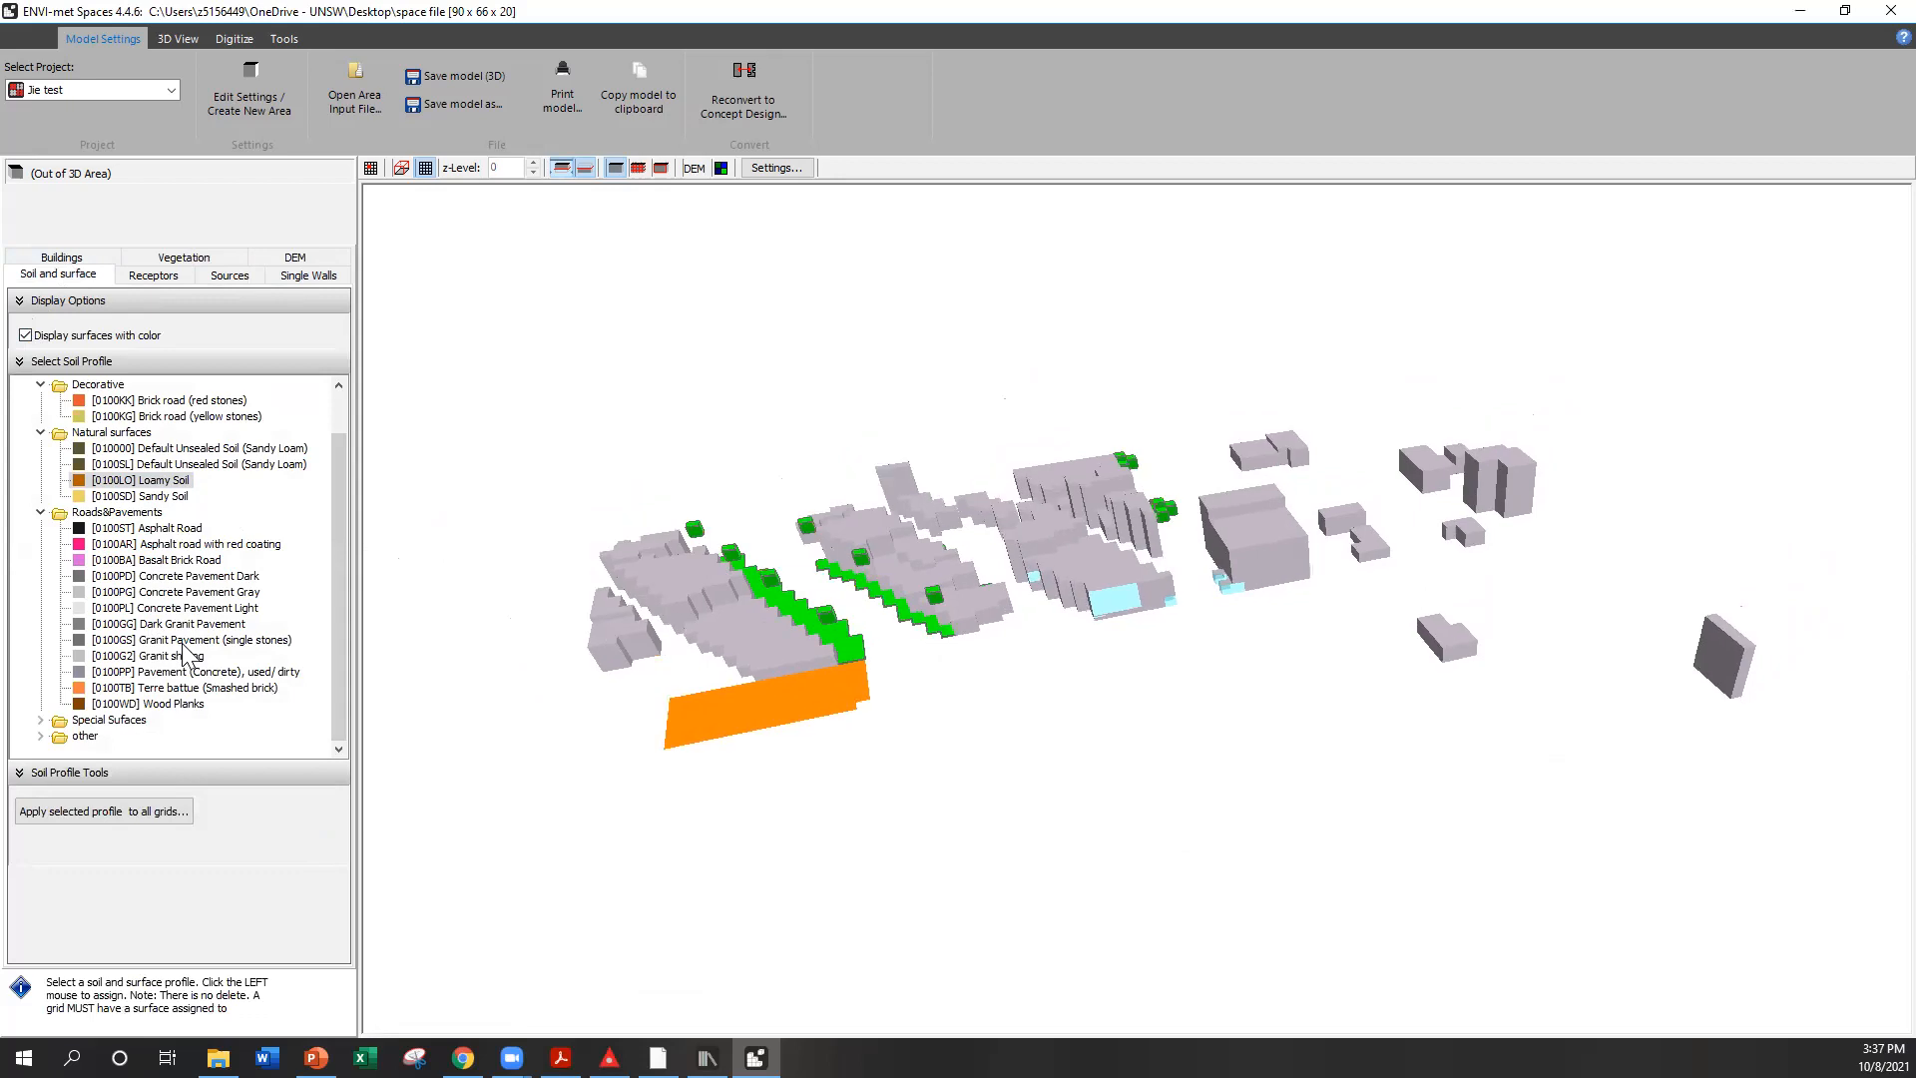
click(370, 168)
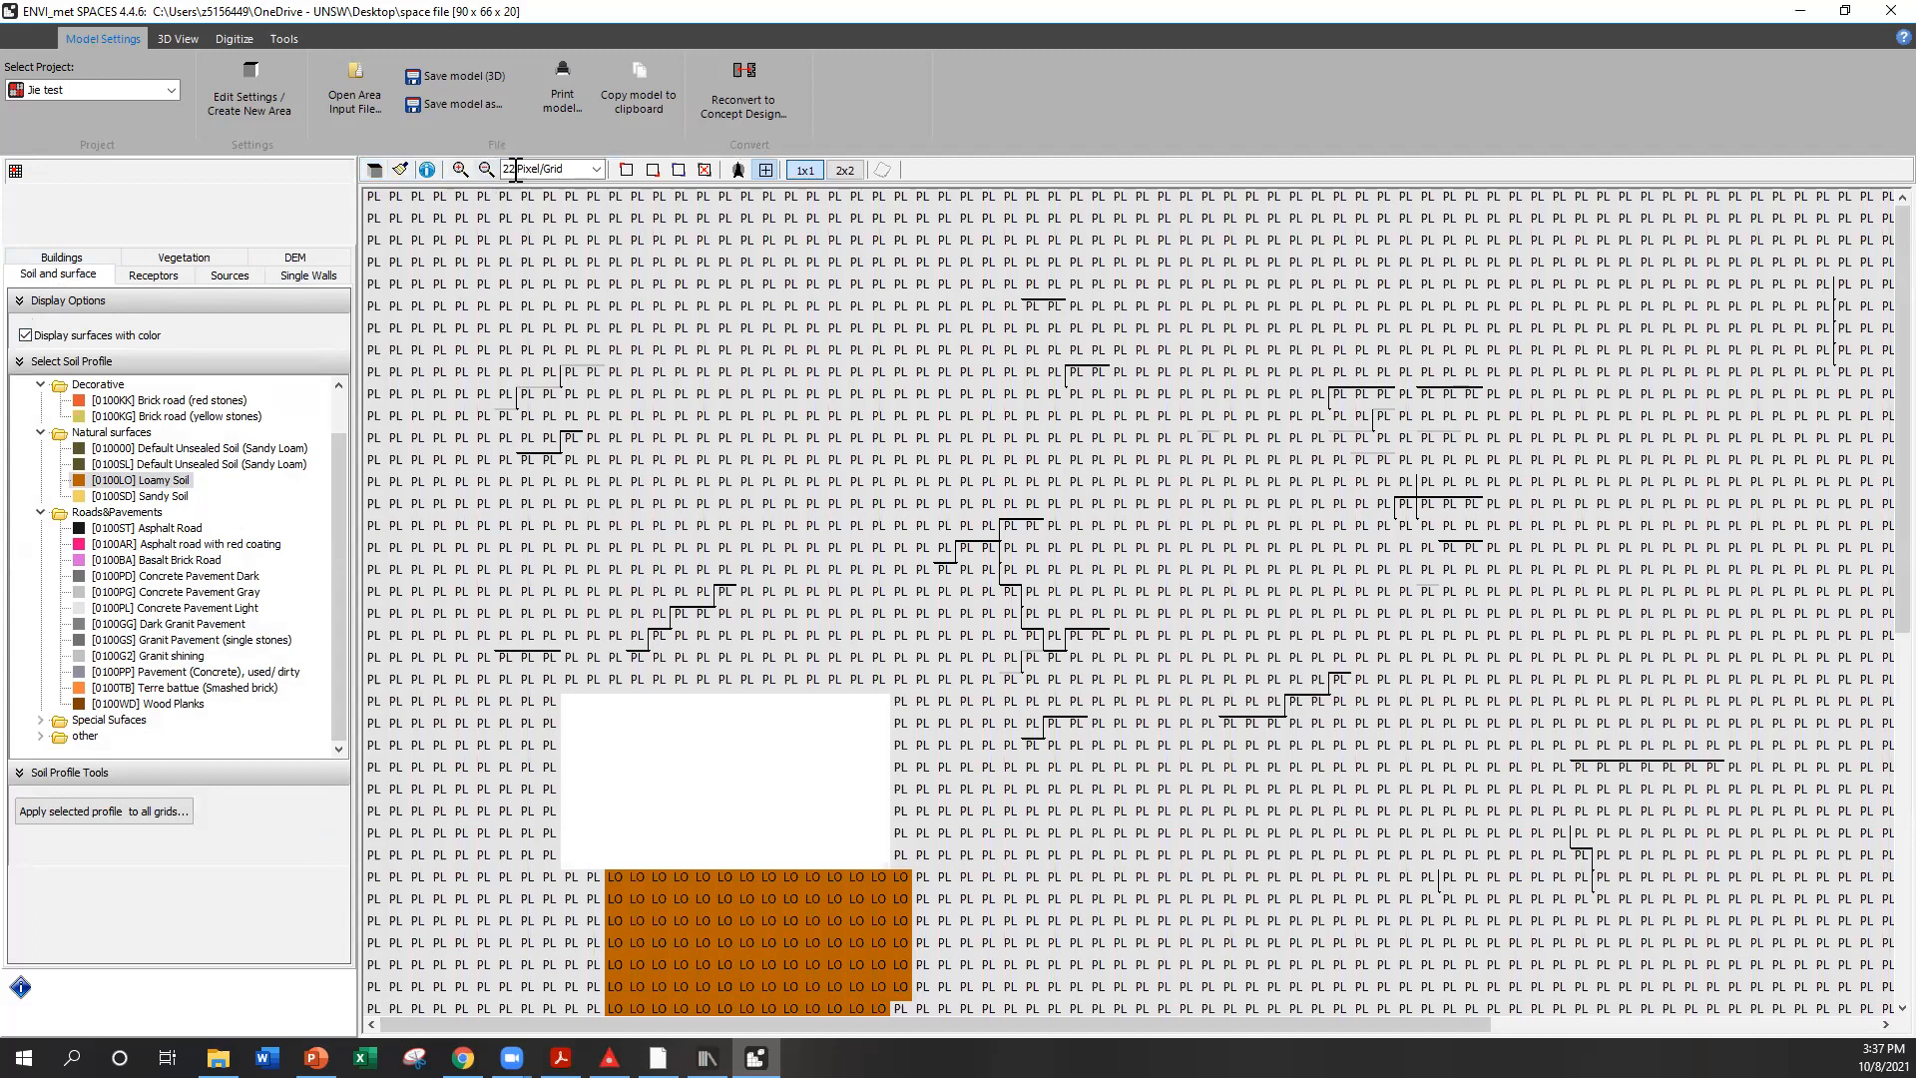
Return to the 3D view, hide the ground grid and show the model domain's bounding box
click(379, 169)
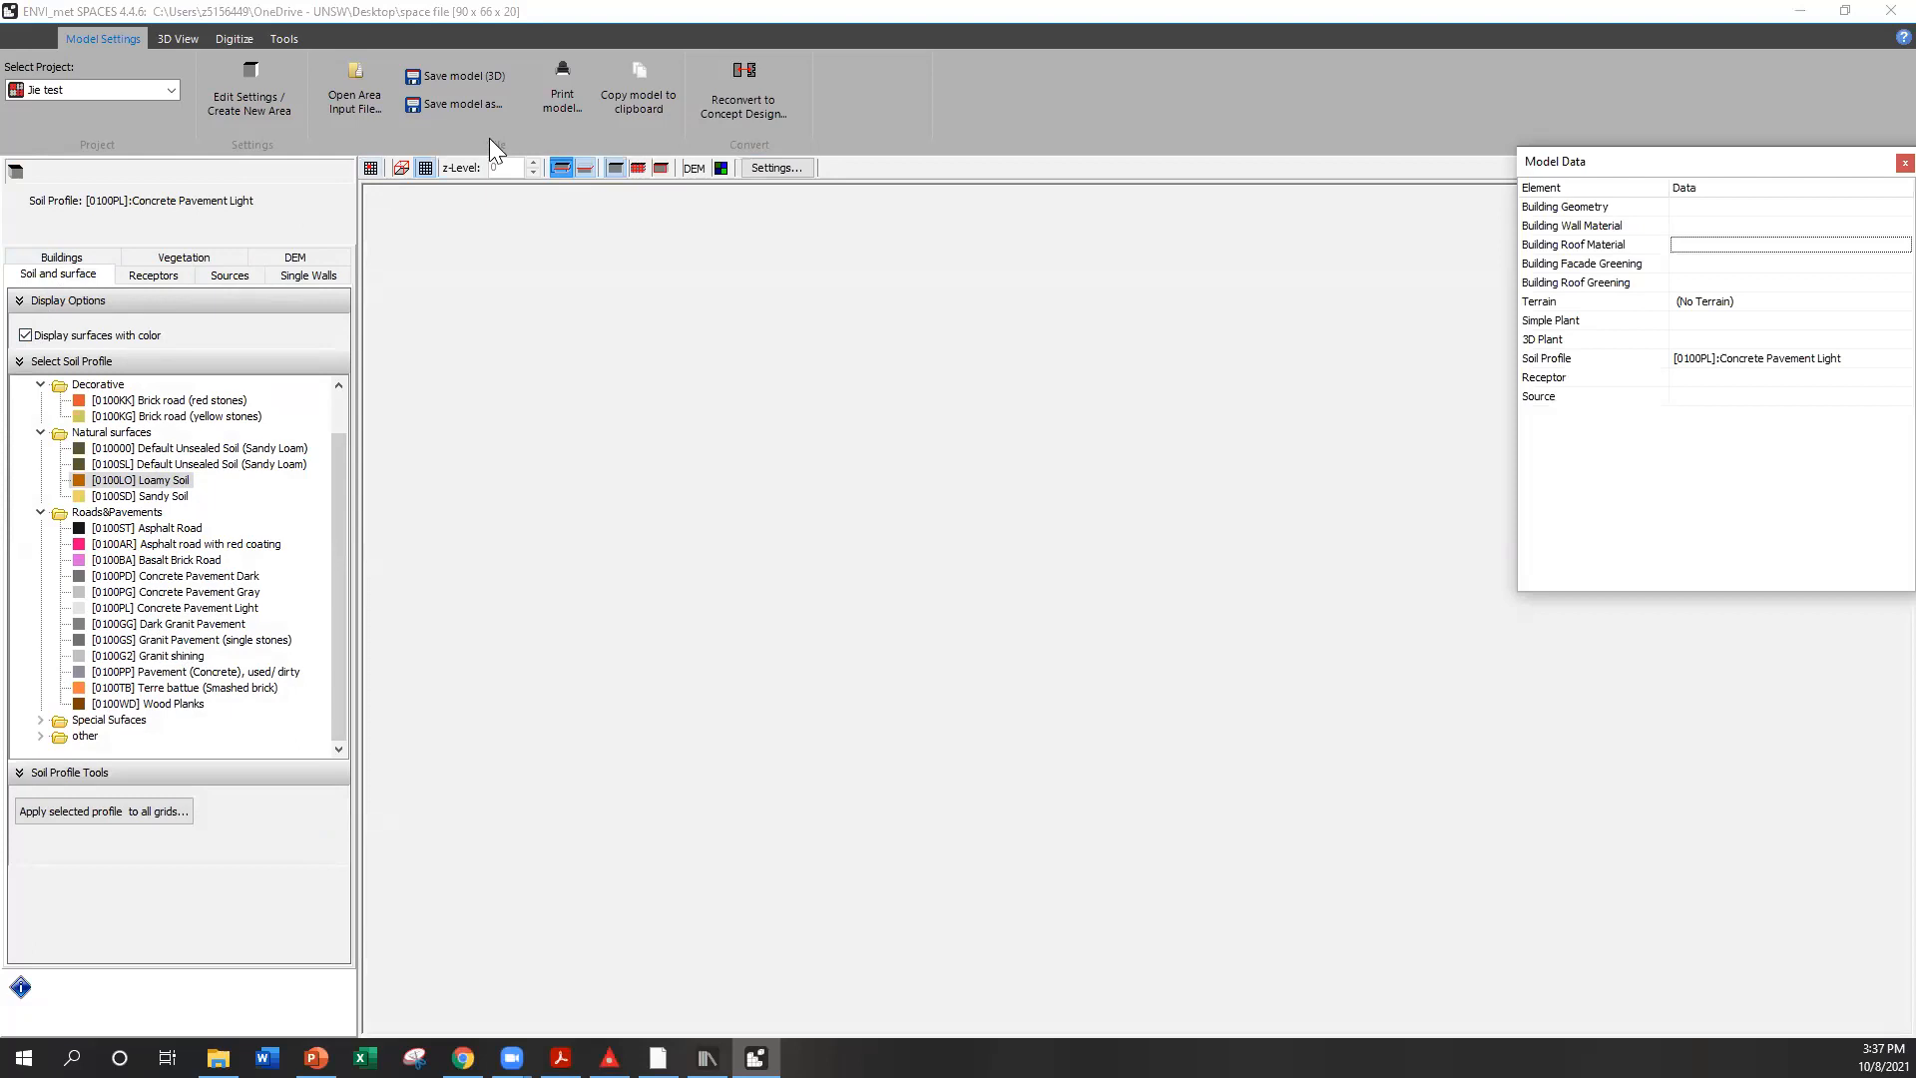
click(425, 169)
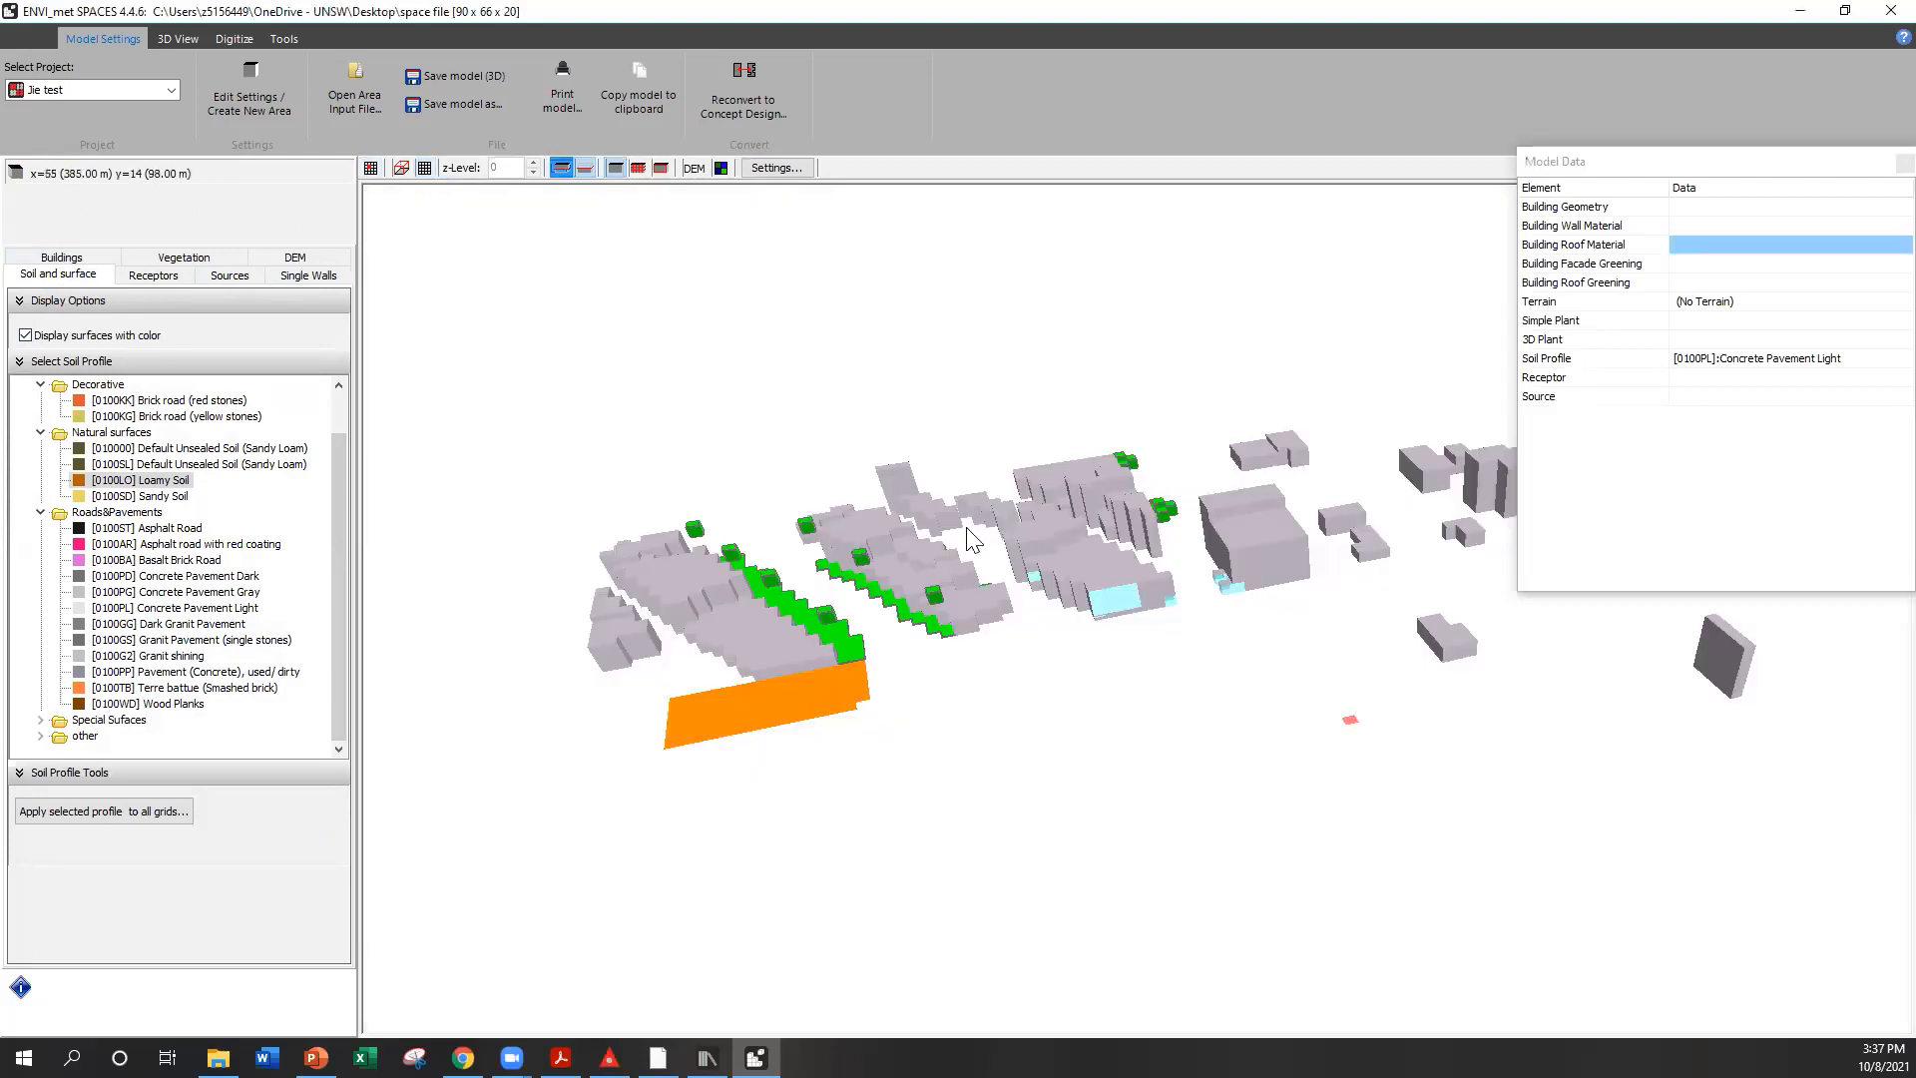
click(402, 167)
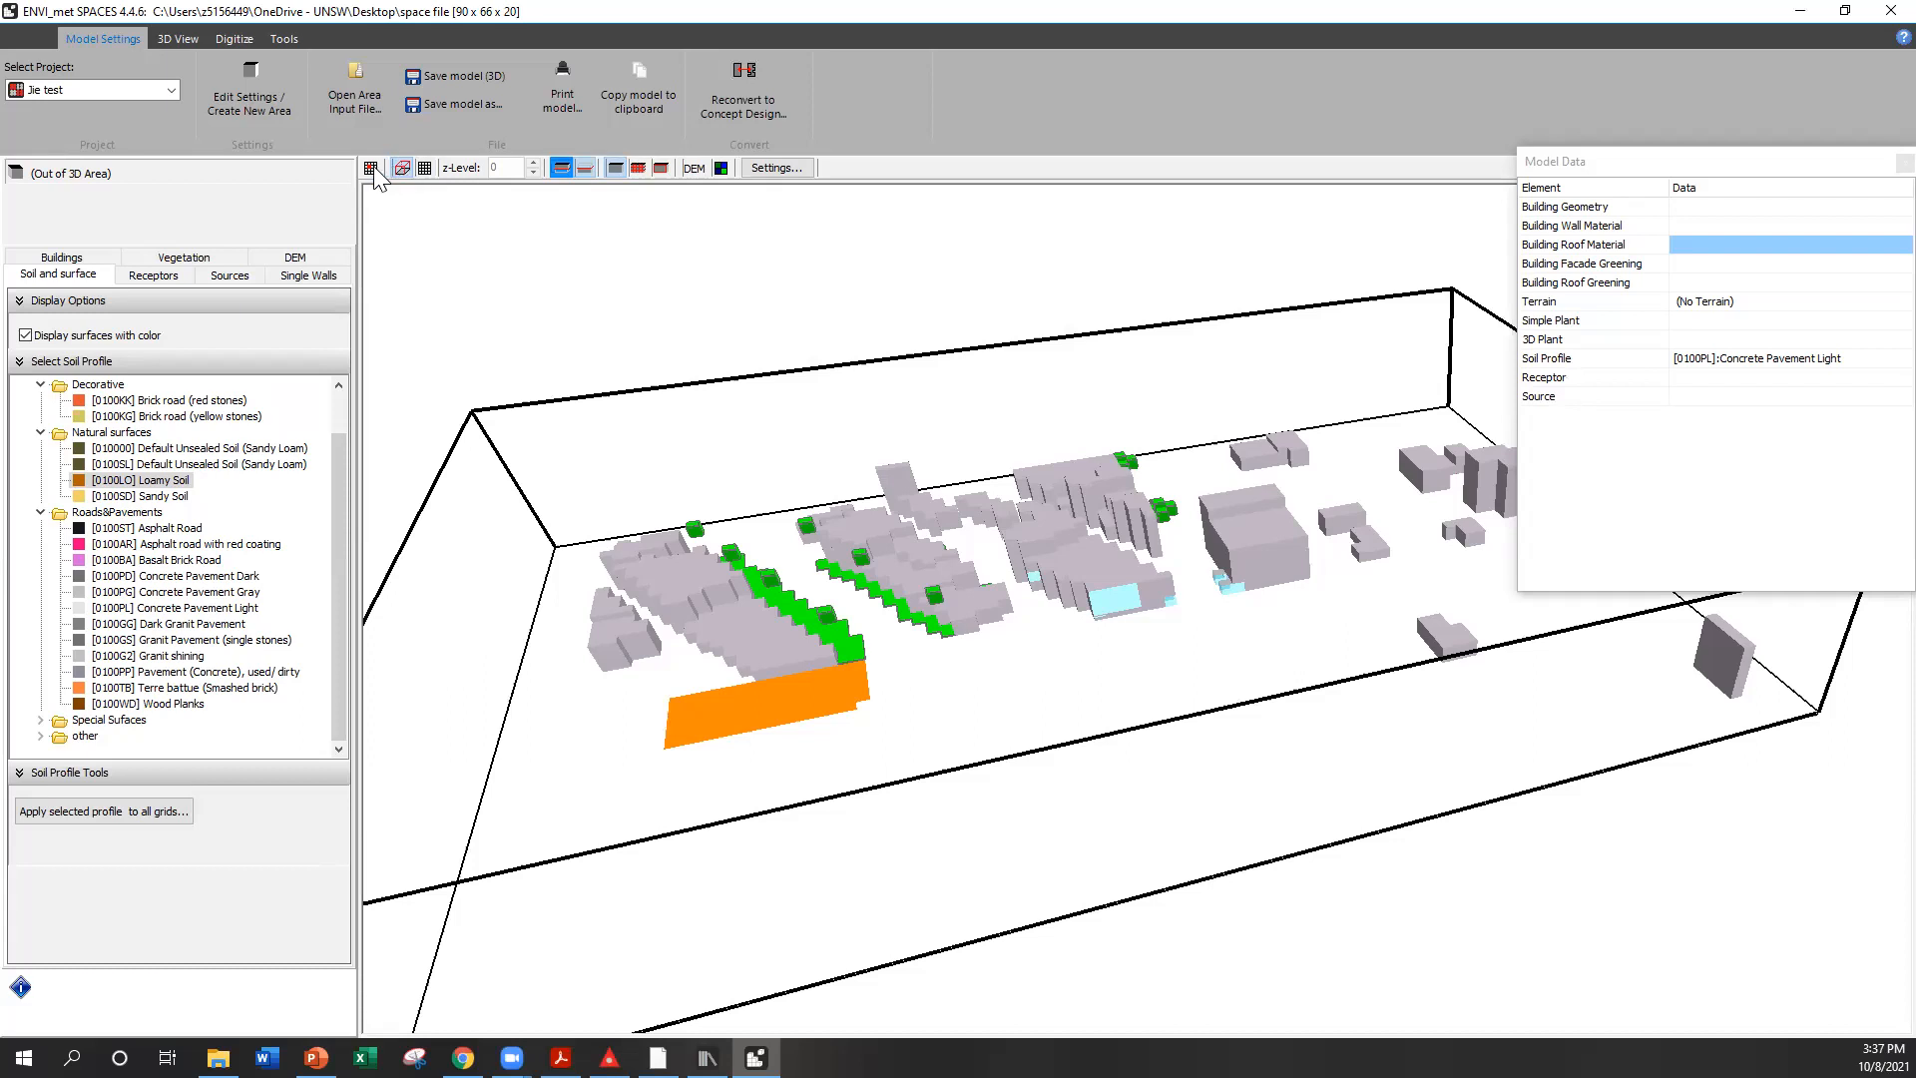
Examine the soil surfaces of the full site in plan at 10 Pixel/Grid, and return to the building settings in 3D
click(372, 168)
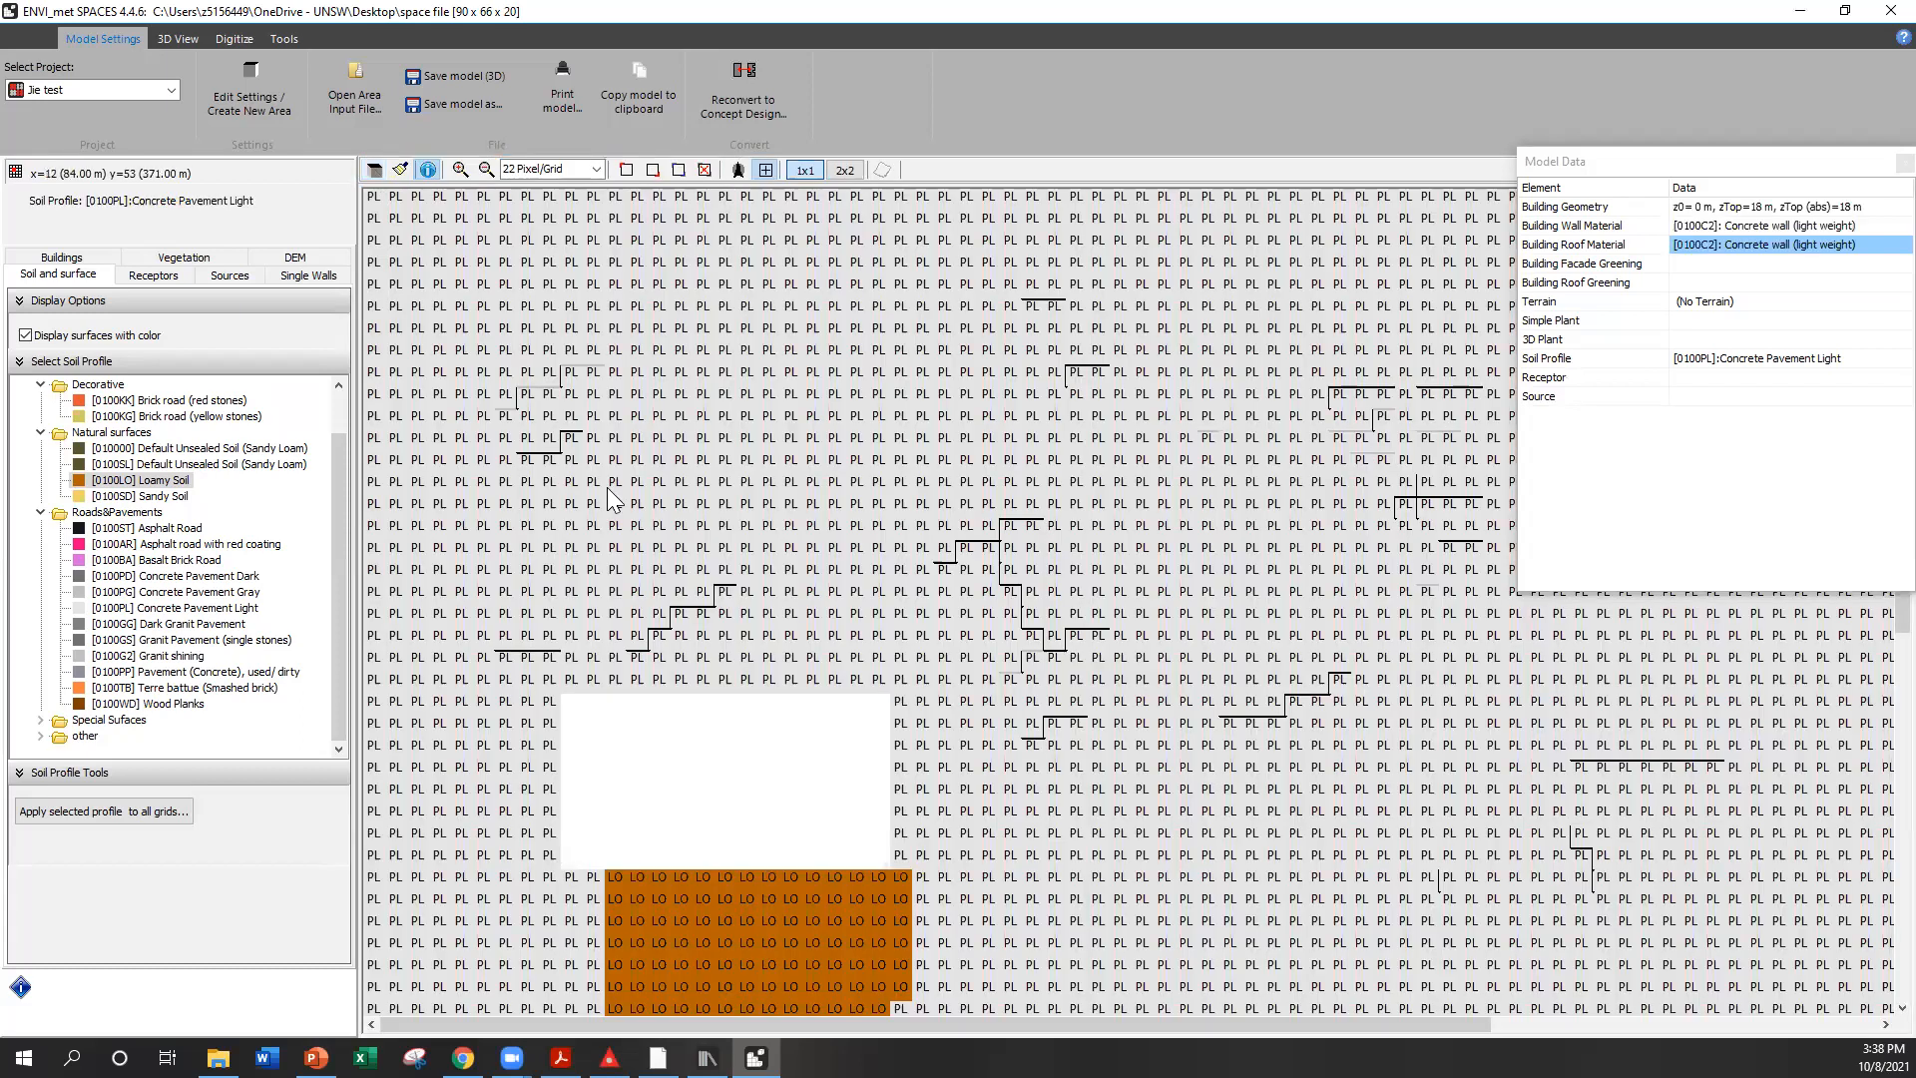
click(486, 168)
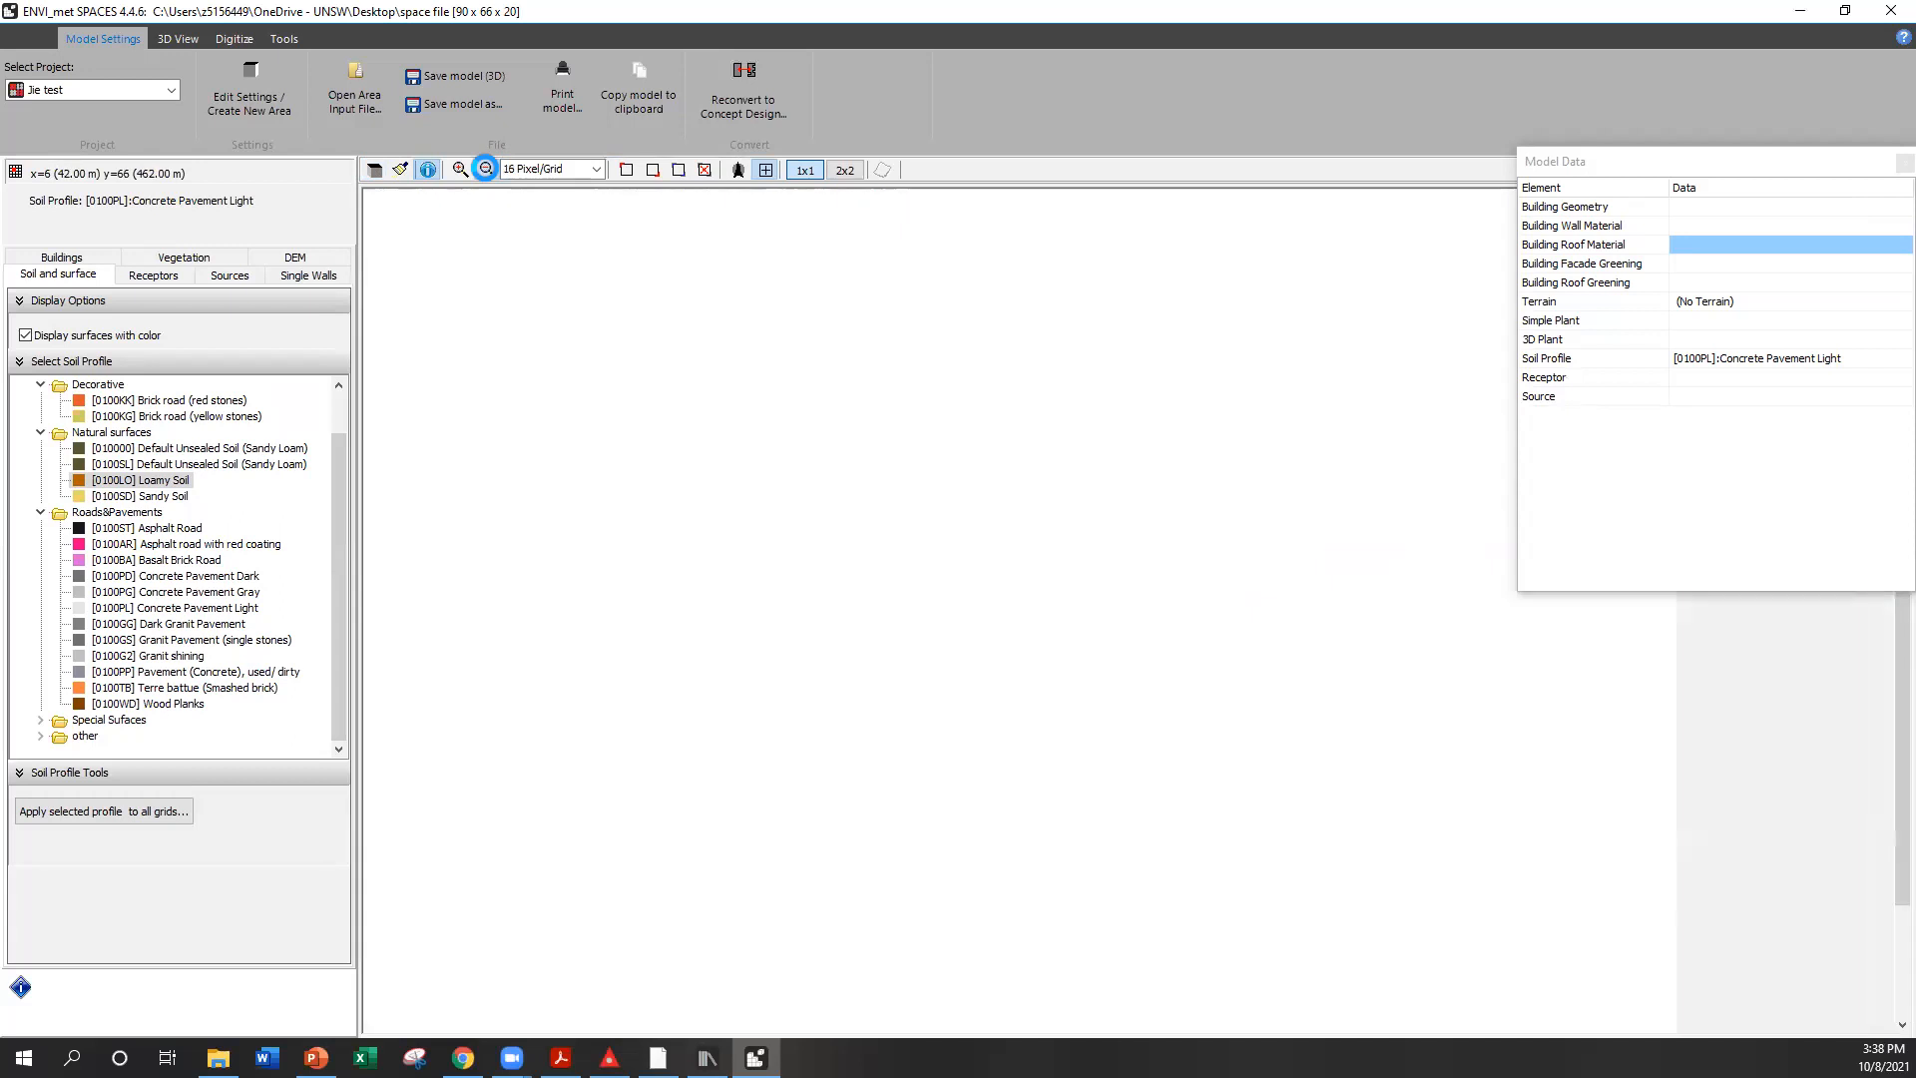
click(486, 167)
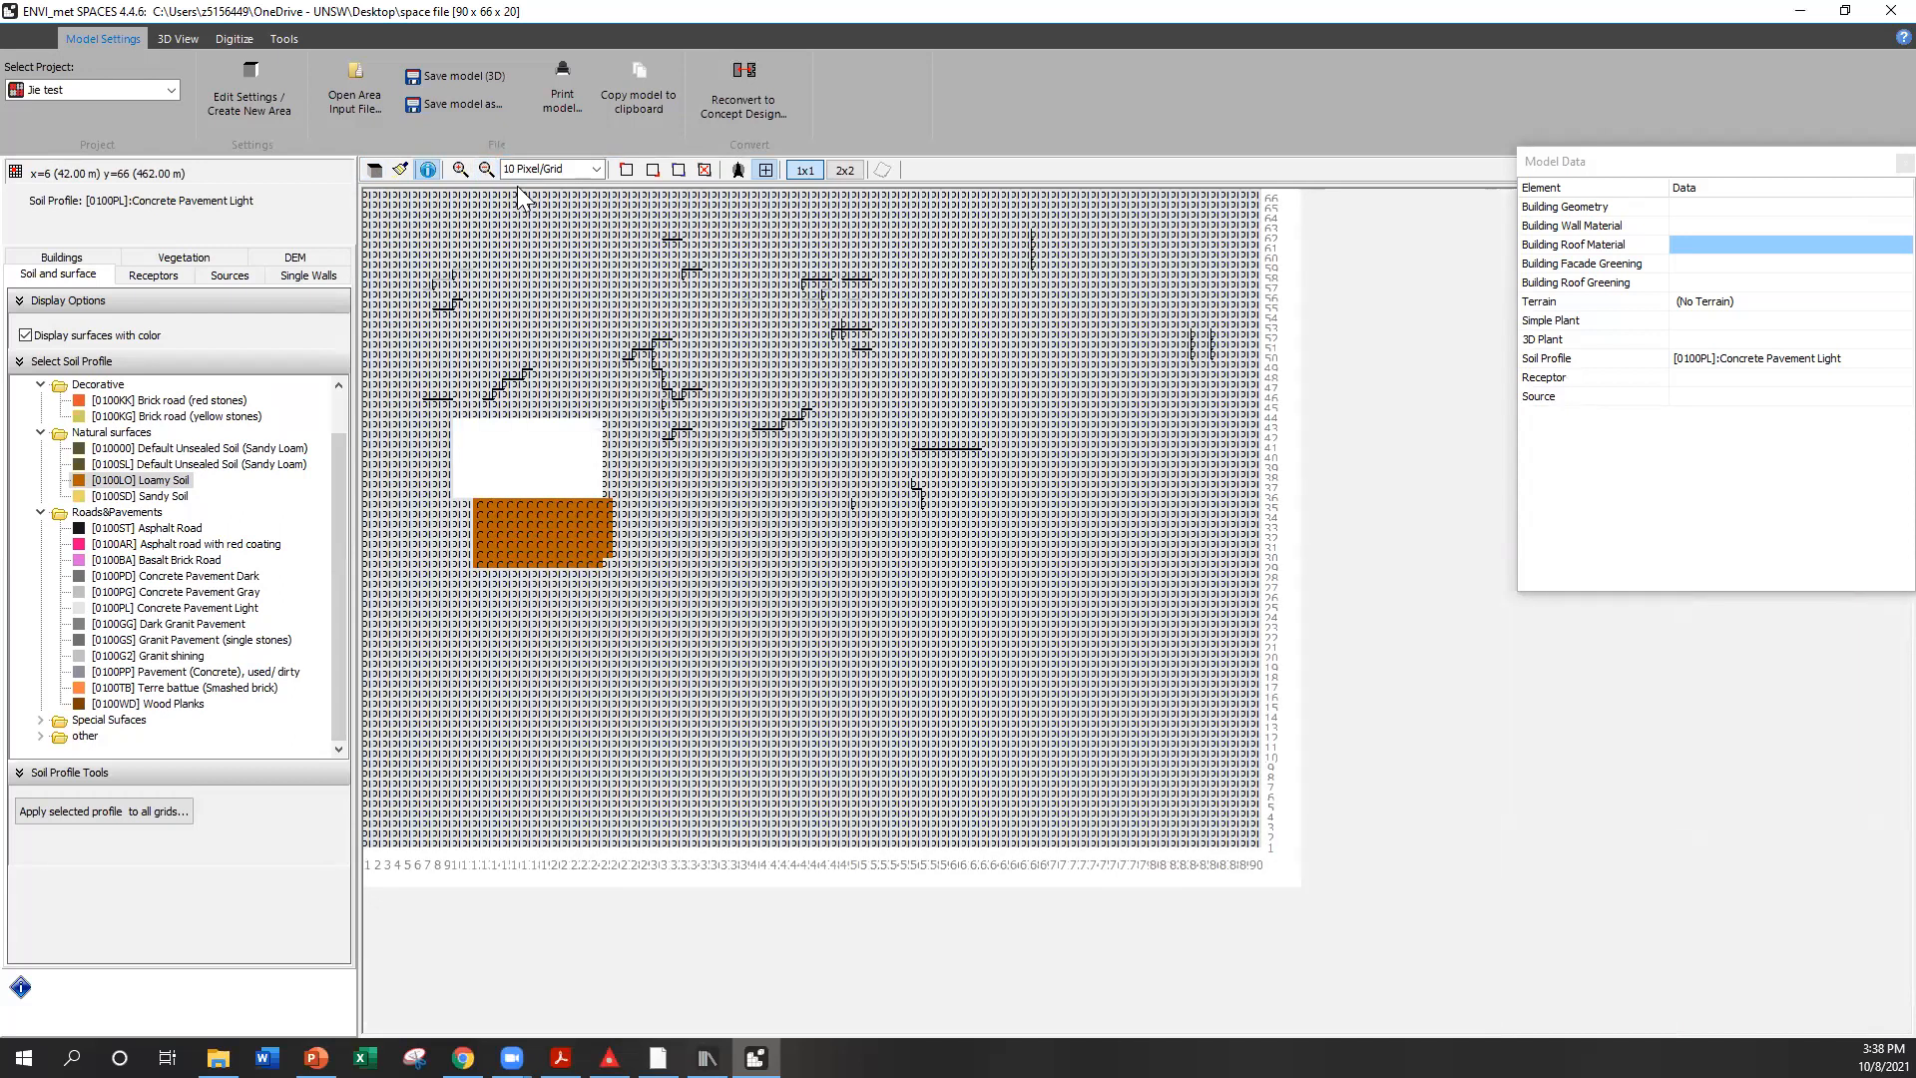
click(373, 170)
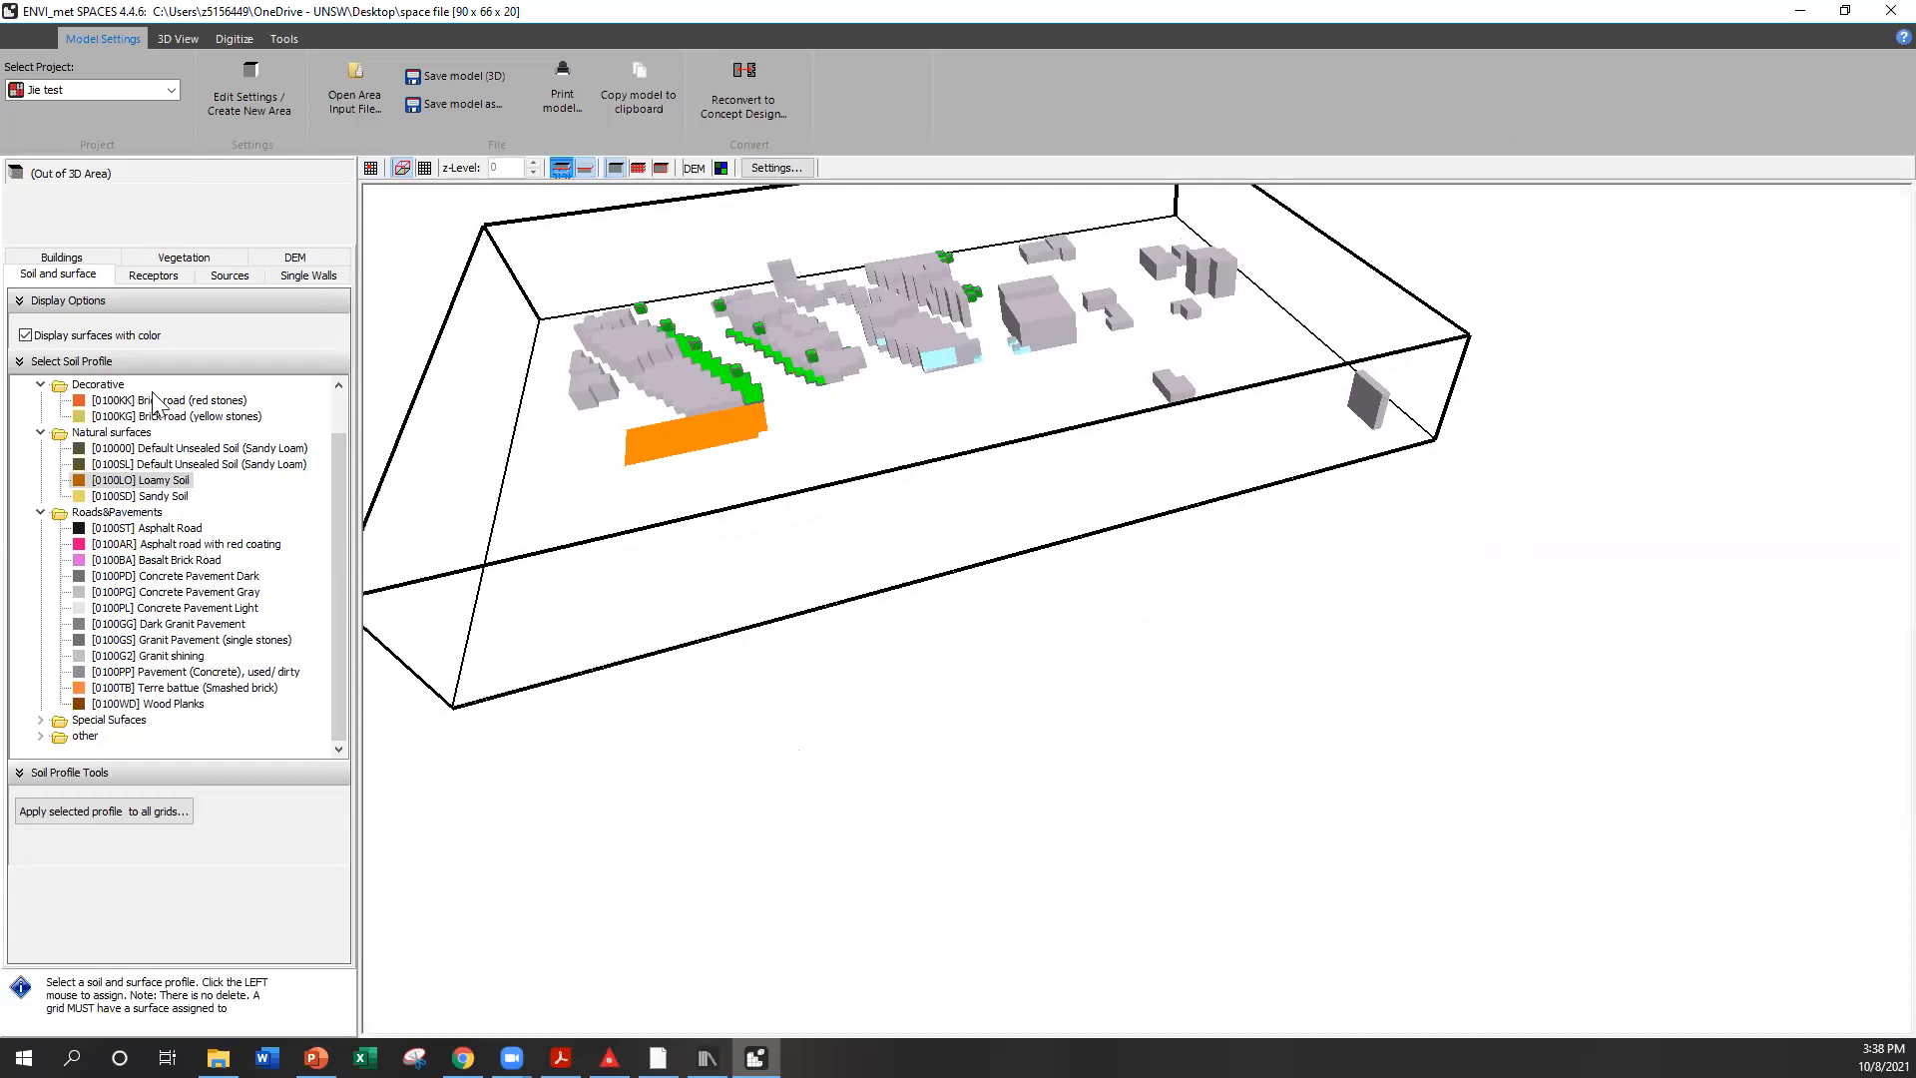
click(73, 259)
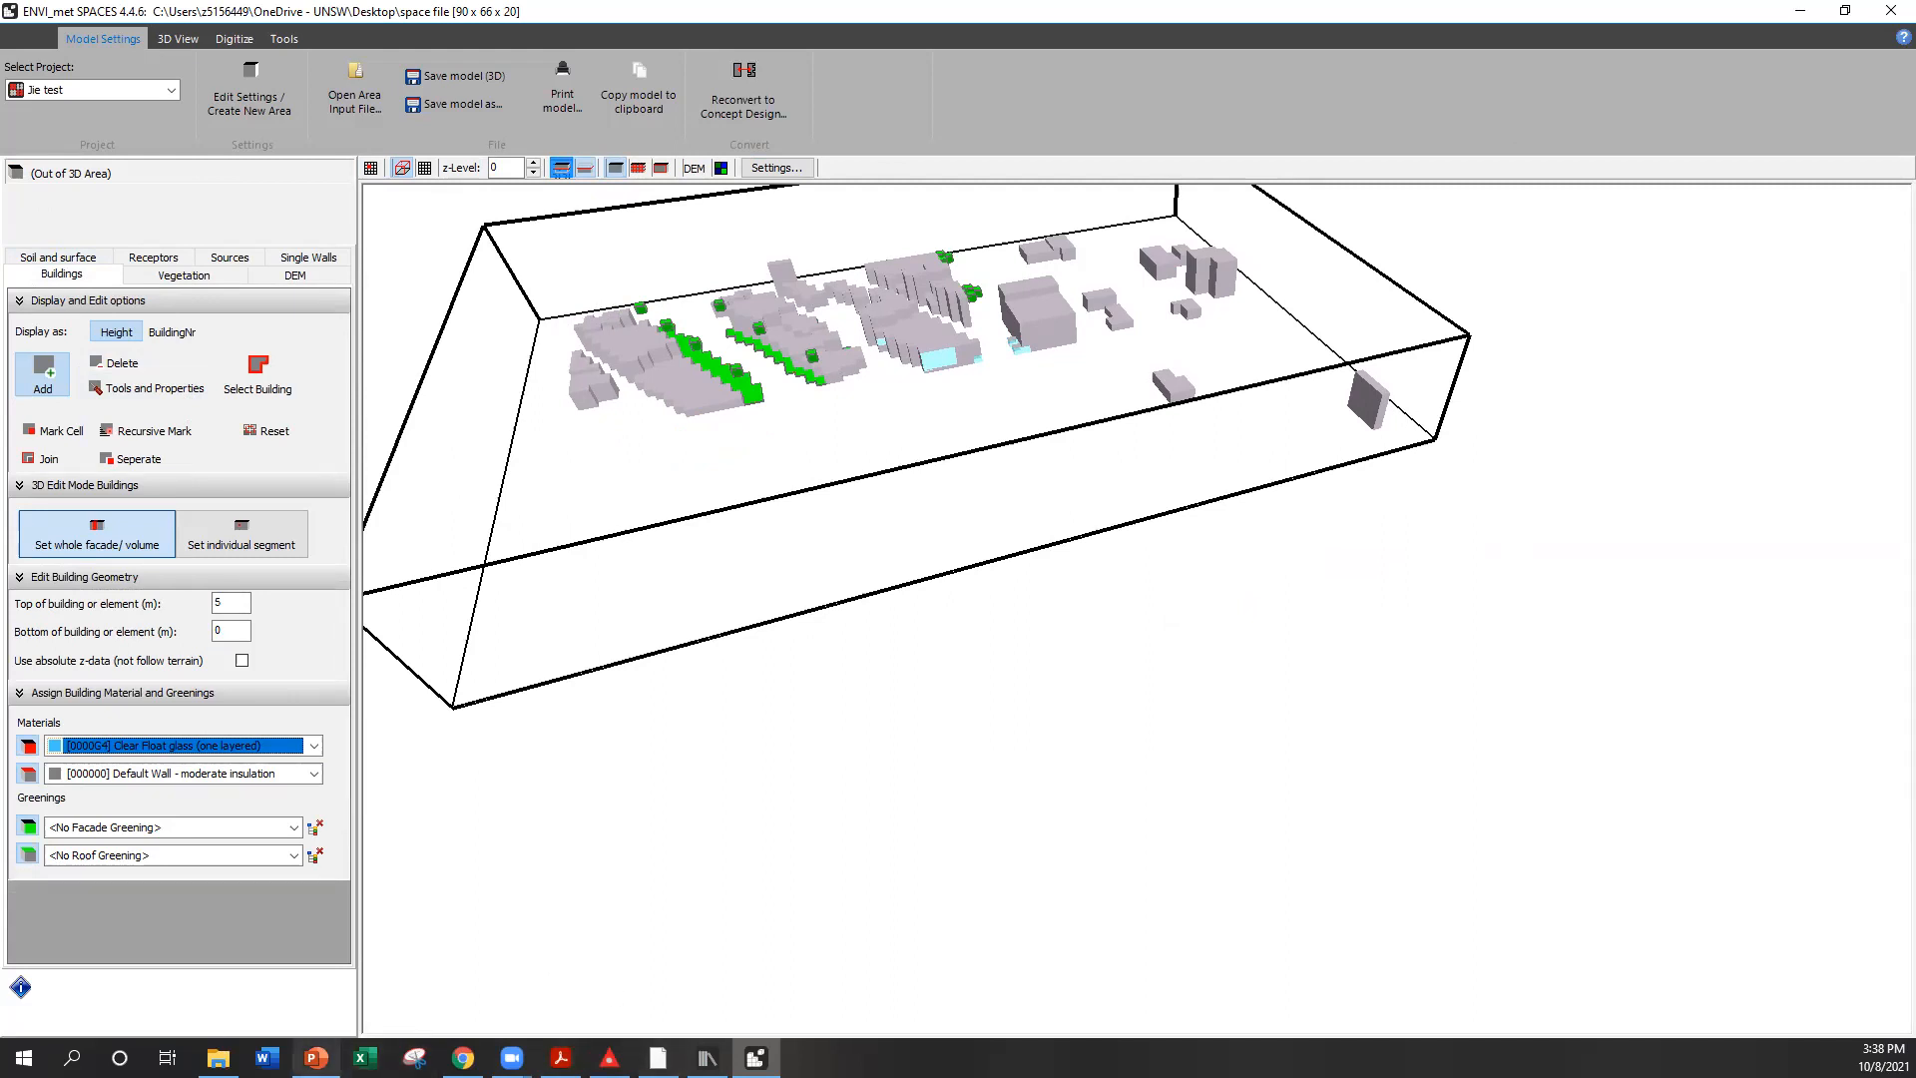
Switch to the PowerPoint instructions and review slide 19 on vegetation, trees, soil and road
click(315, 1058)
scroll(628, 791, down, 2)
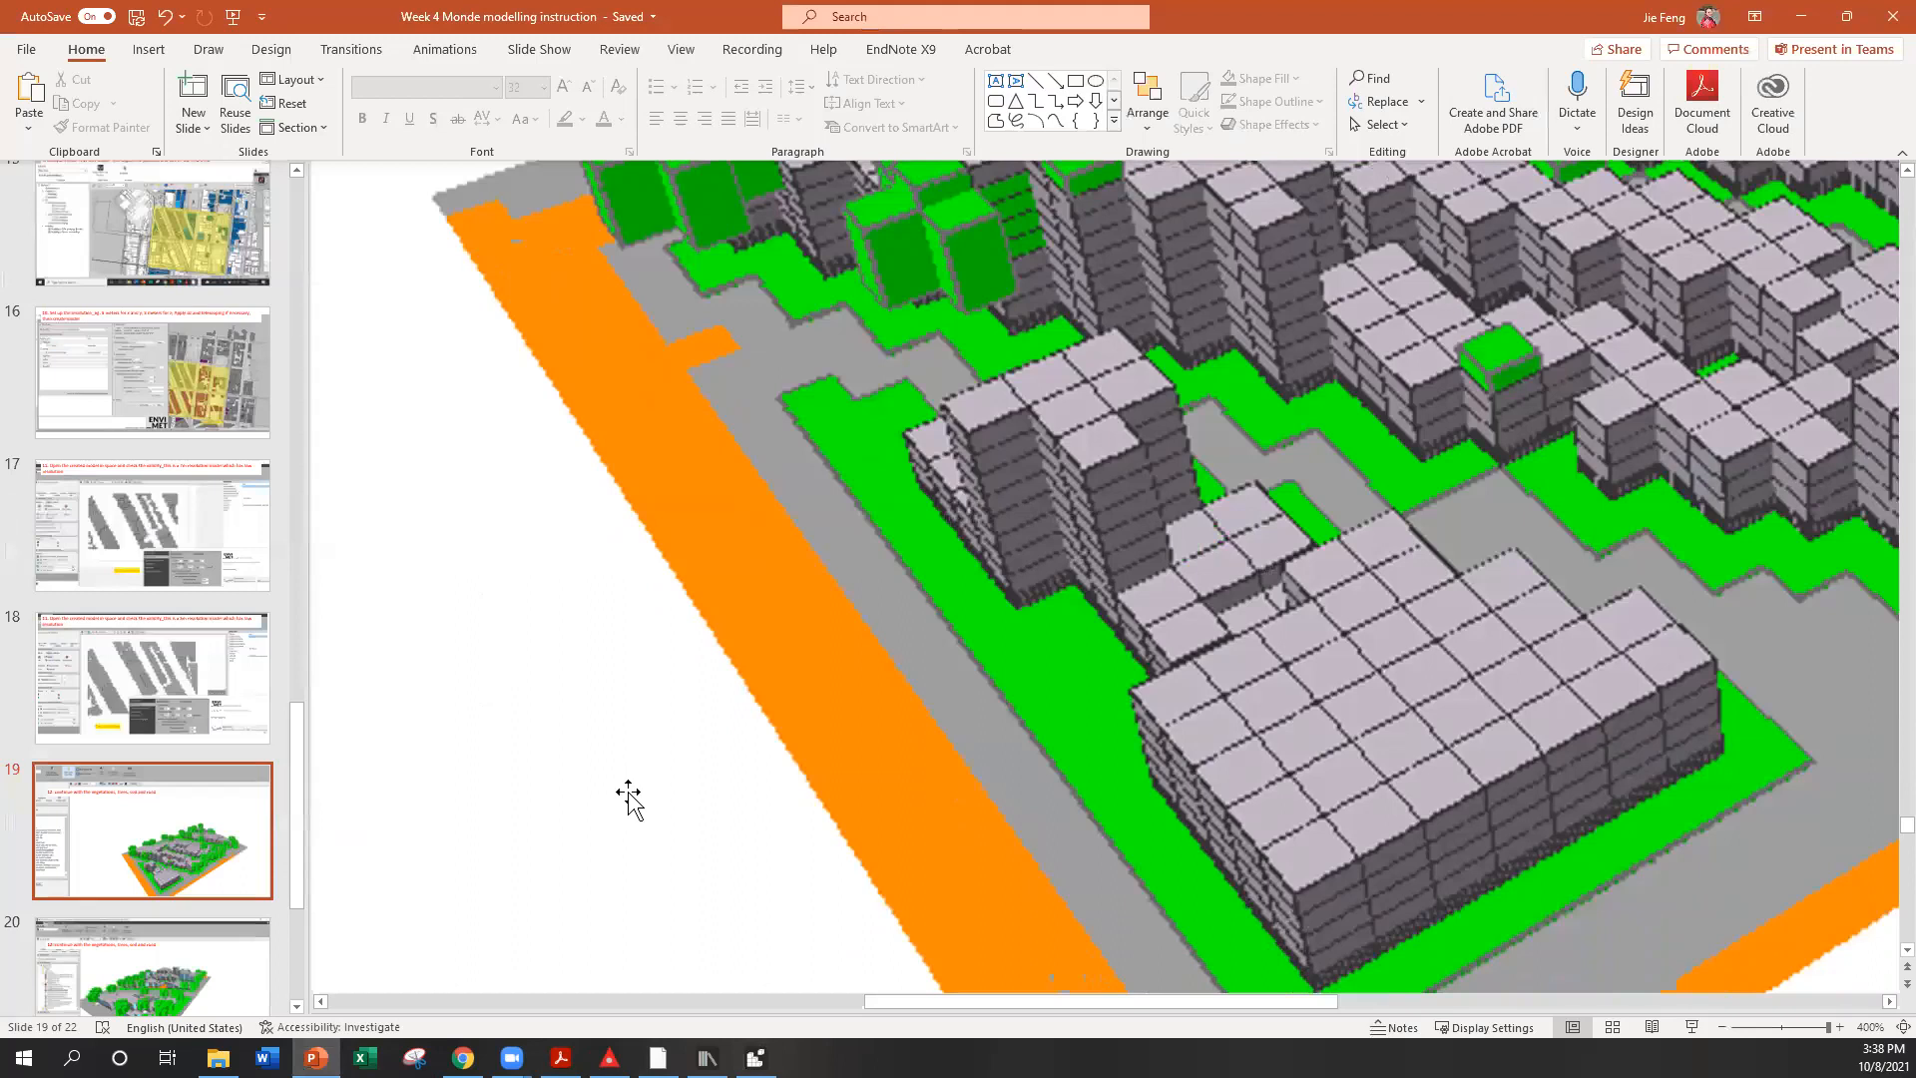
ctrl+scroll(628, 791, down, 10)
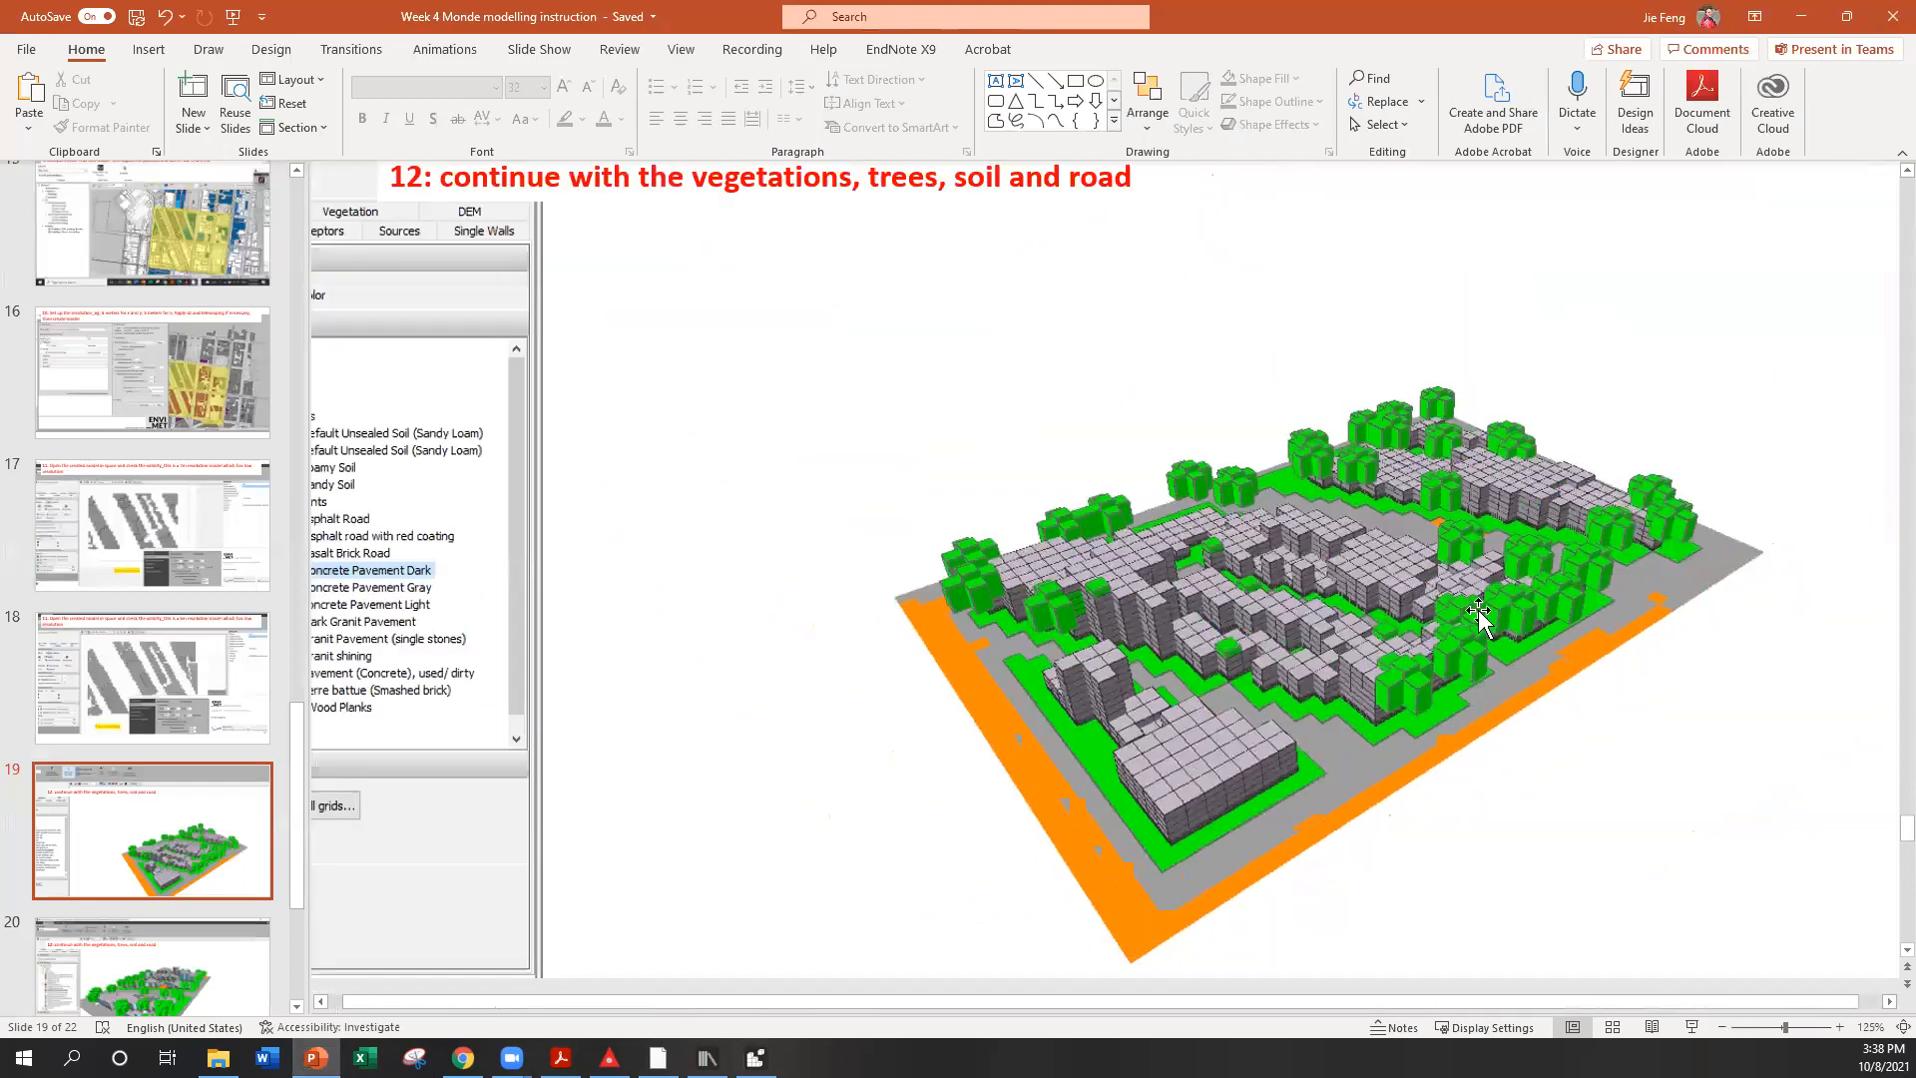
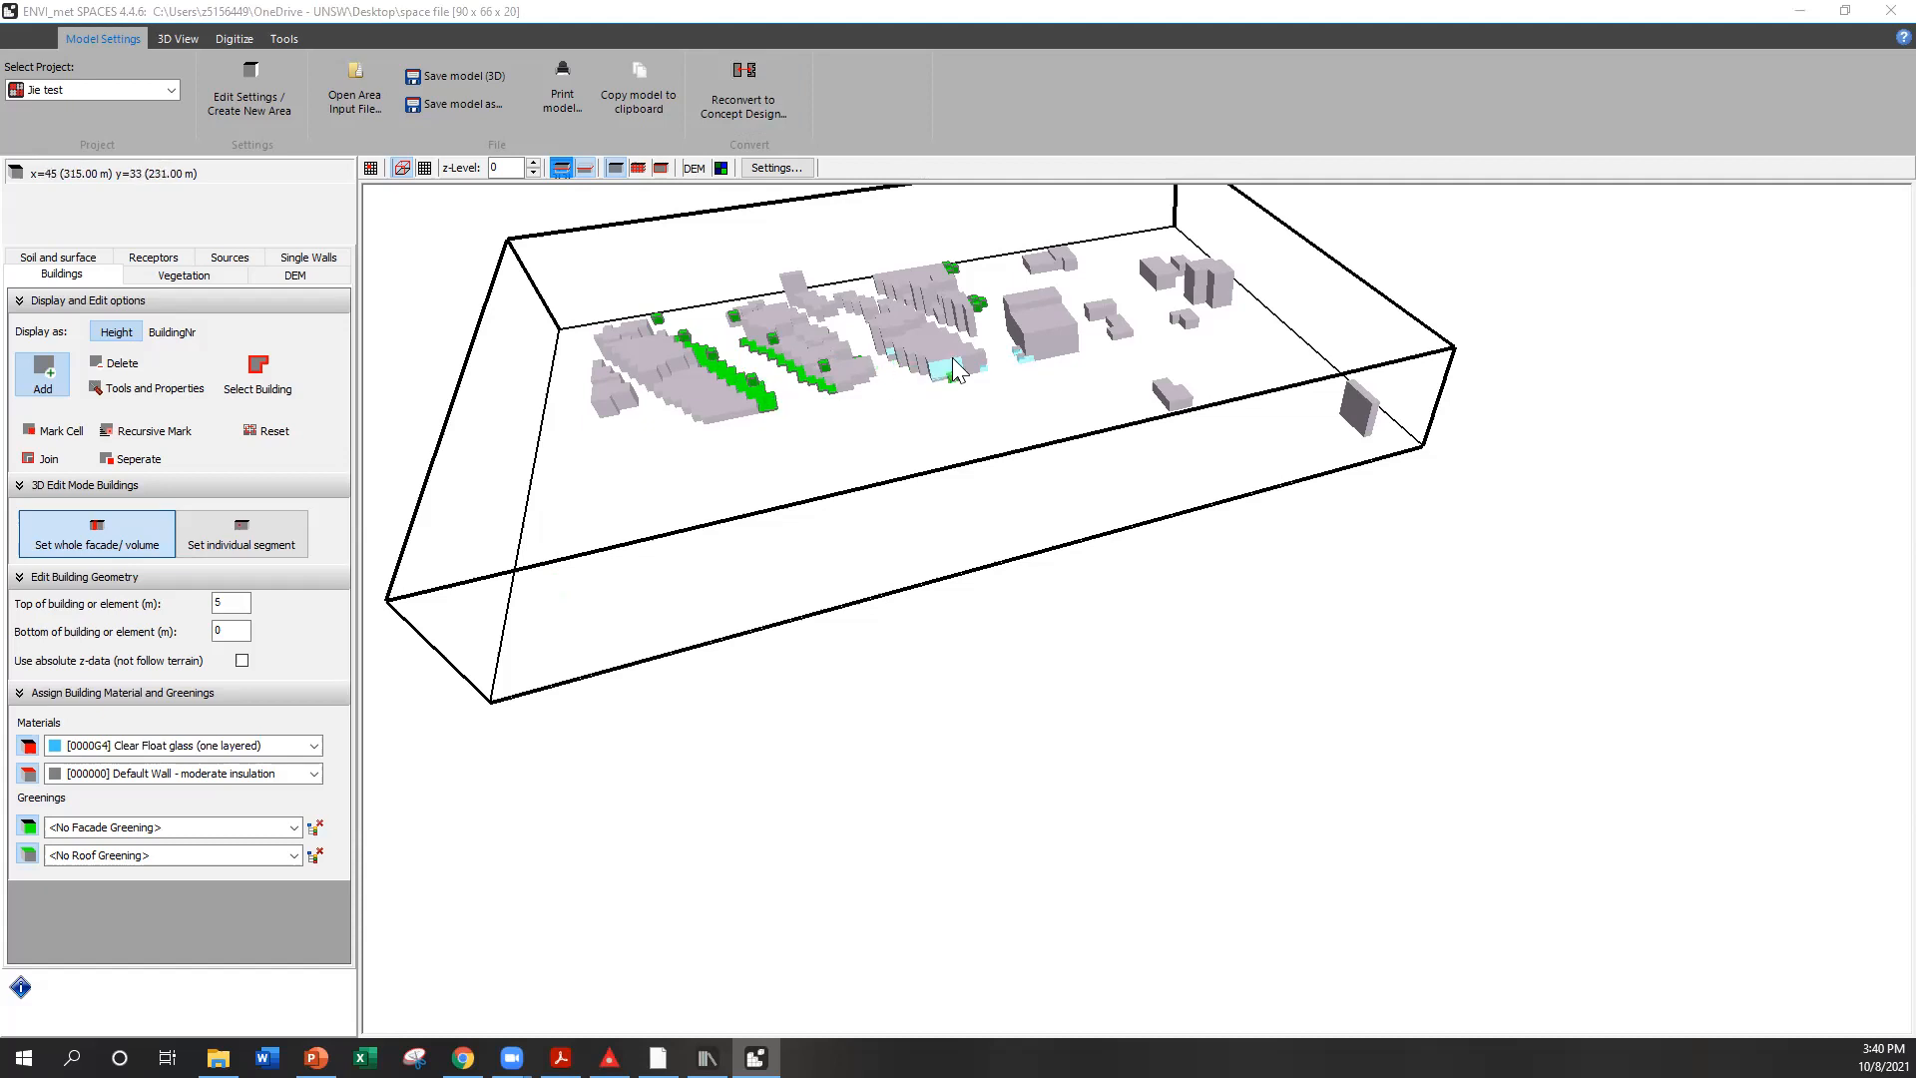
Reconvert the model to Concept Design and convert it back to Detailed Design
click(762, 114)
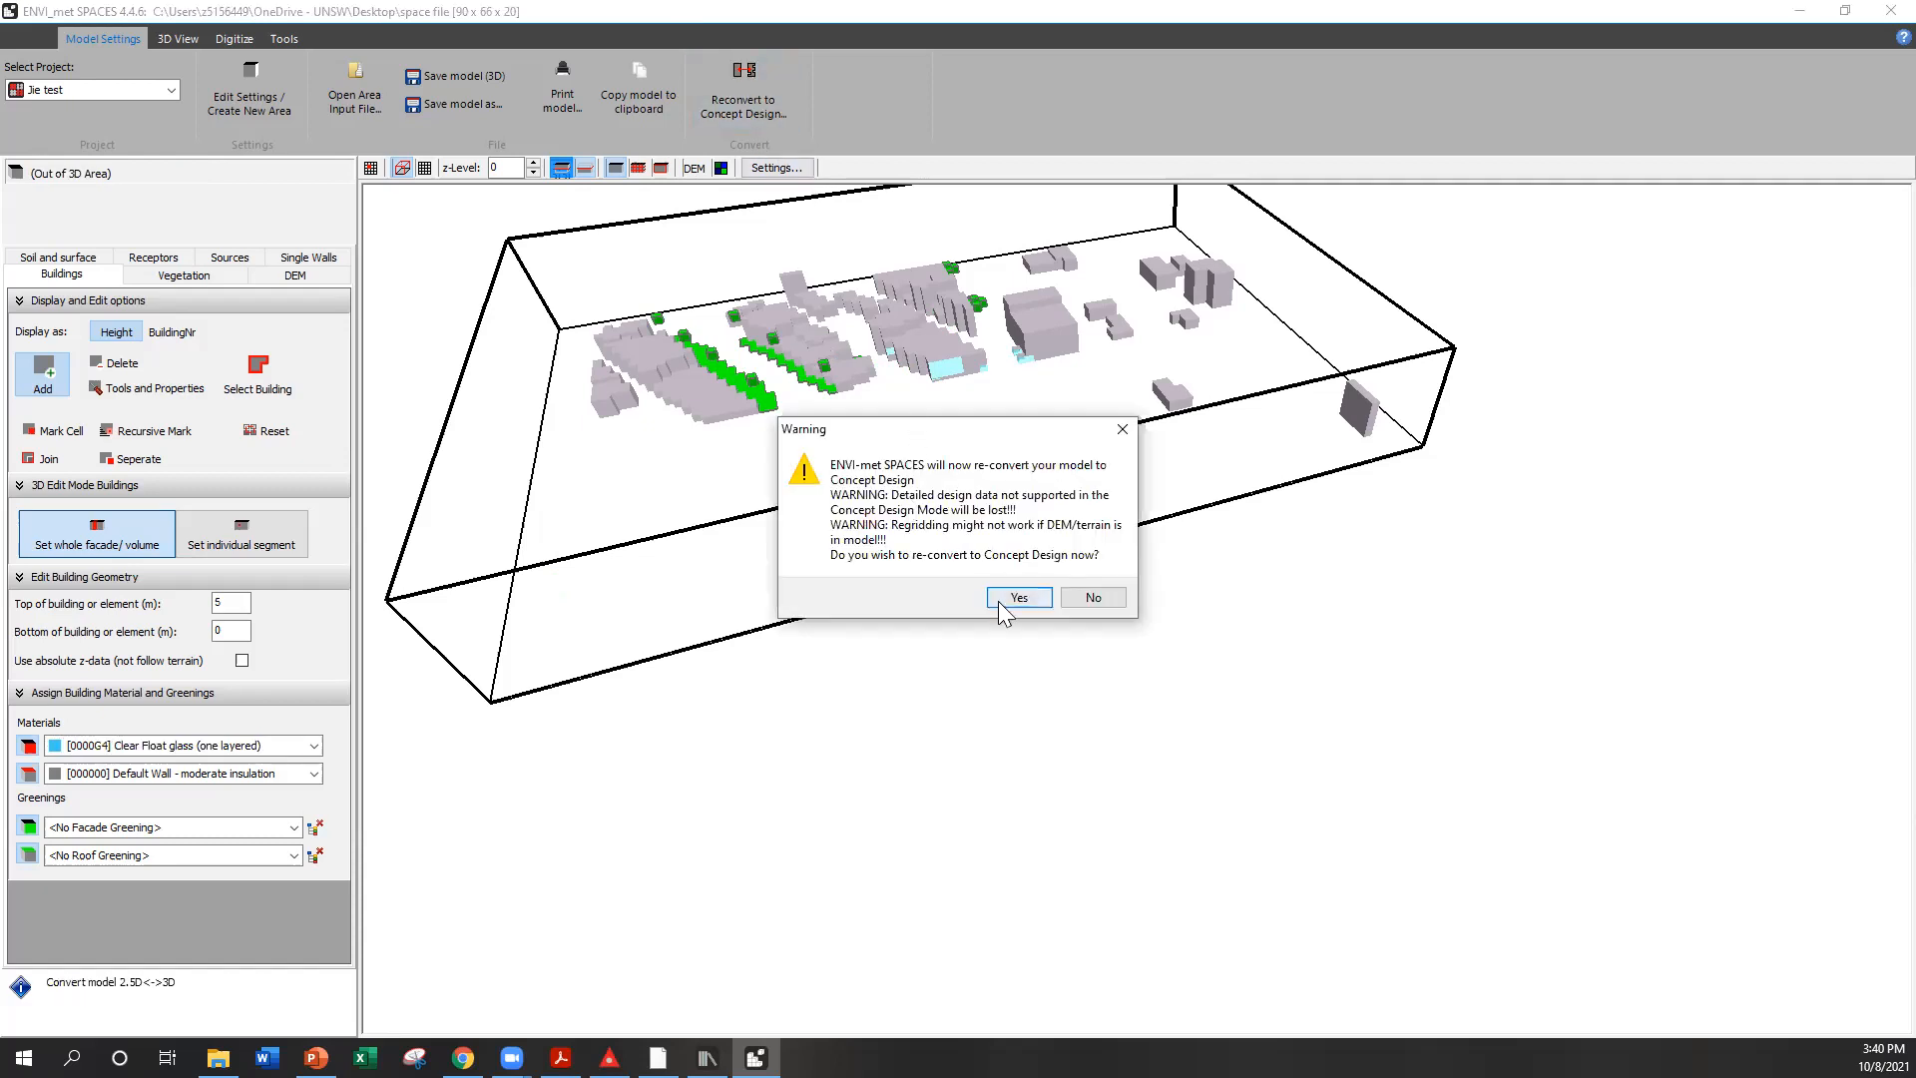
click(1043, 599)
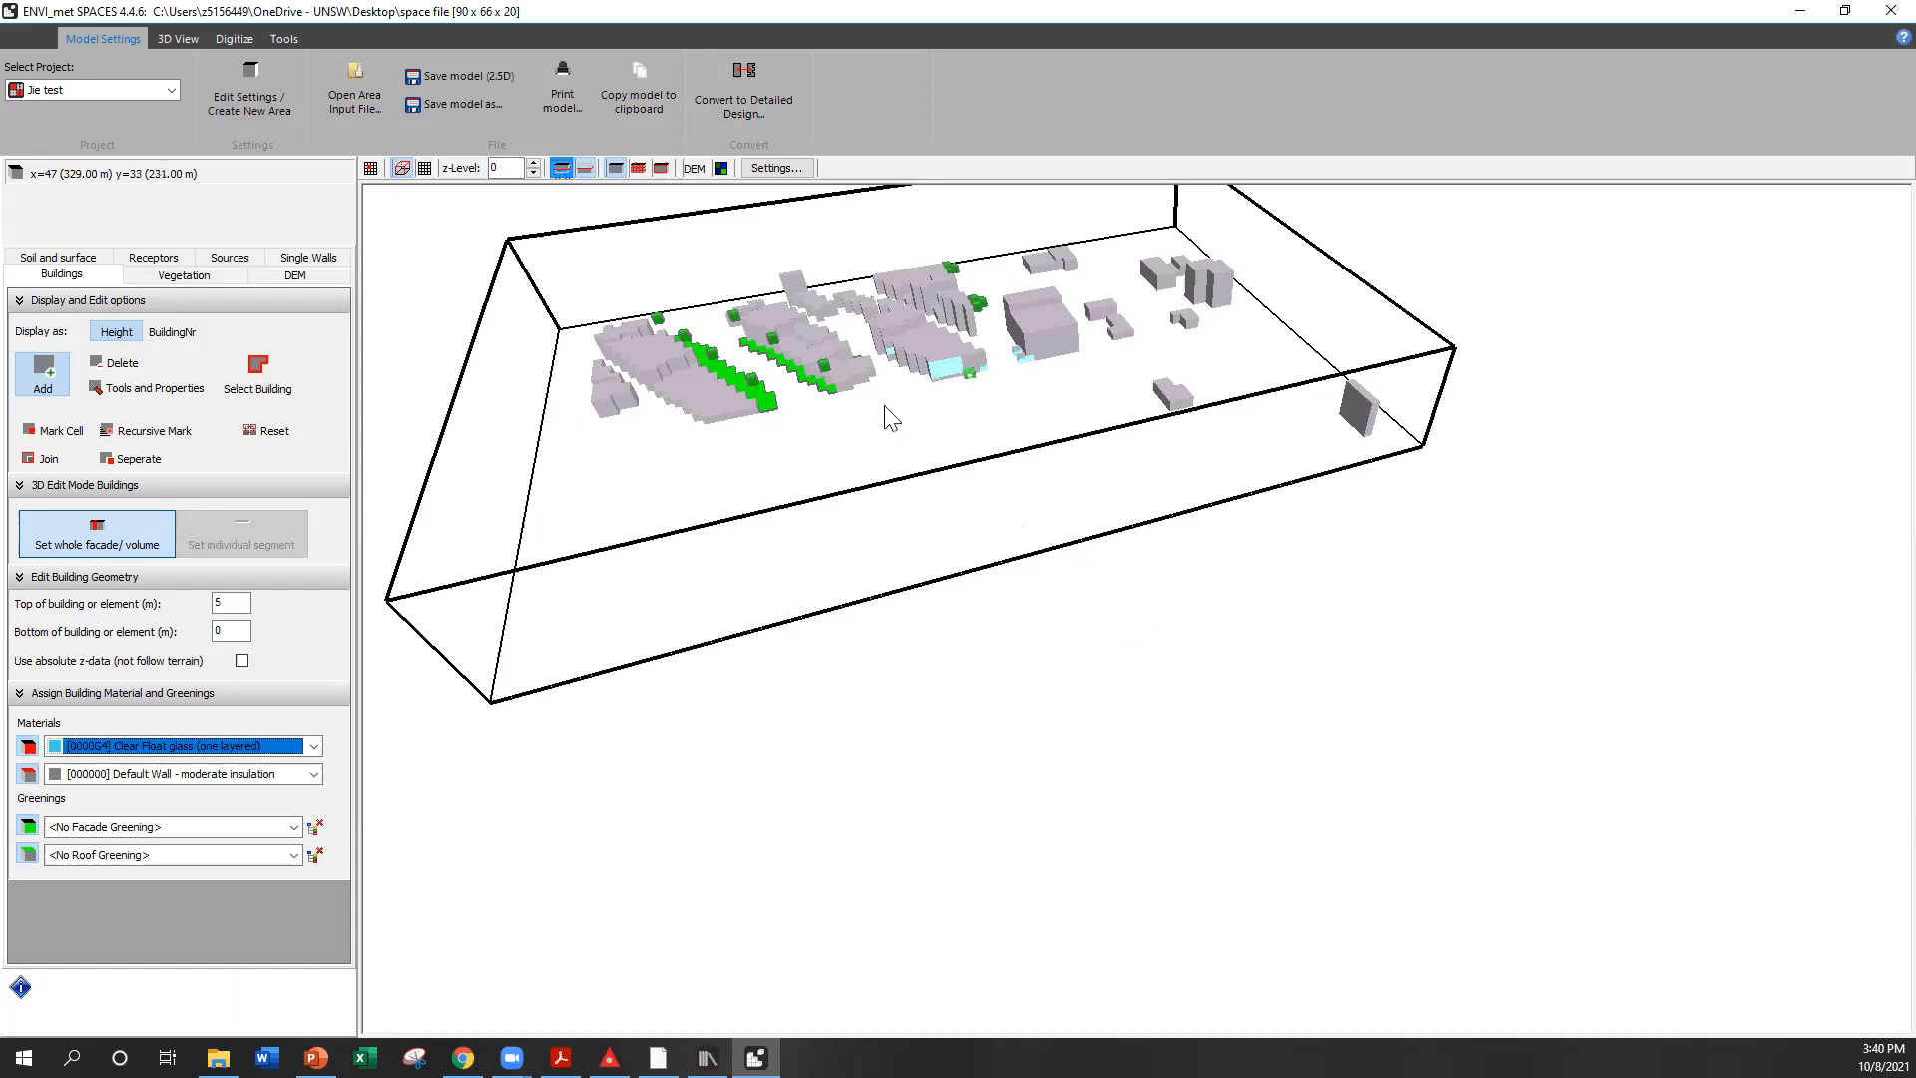
click(762, 90)
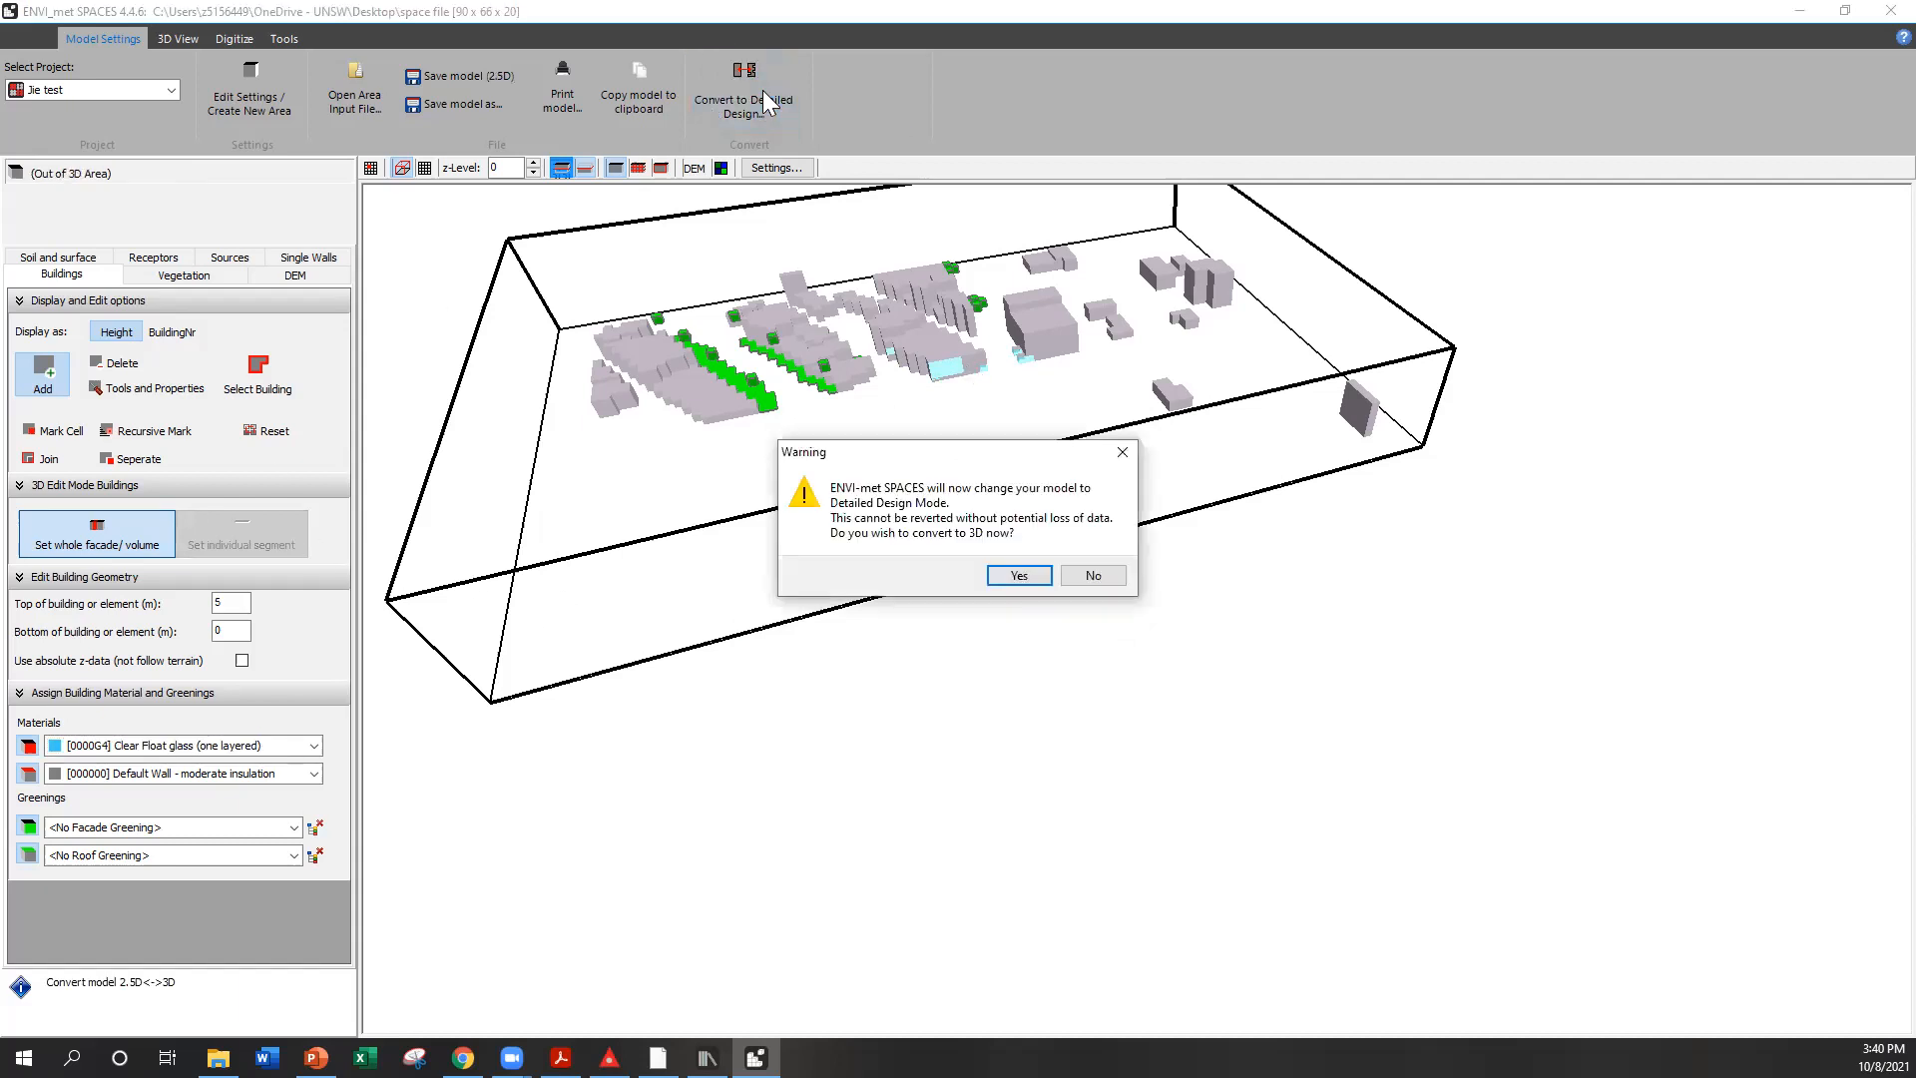
click(1018, 576)
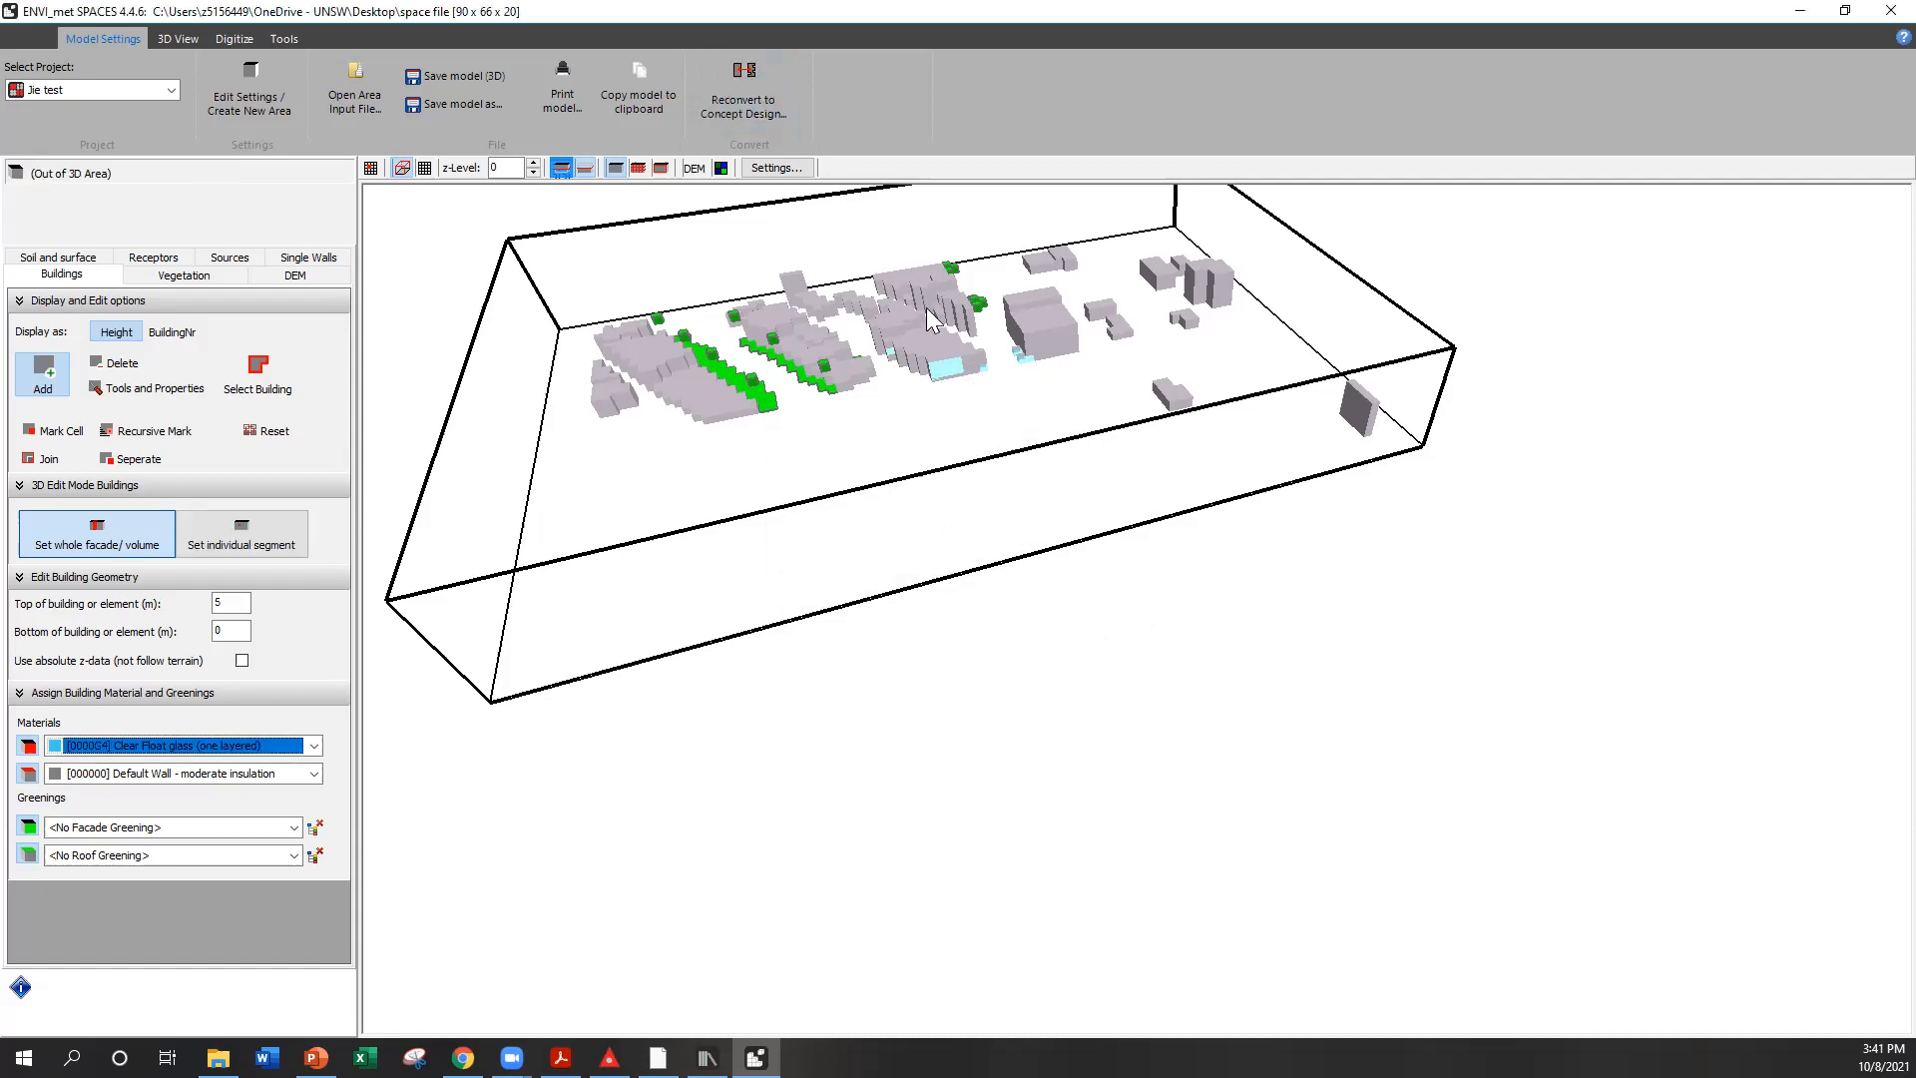
Reconvert the 3D site model to Concept Design, accepting the loss of detailed design data
scroll(747, 224, up, 4)
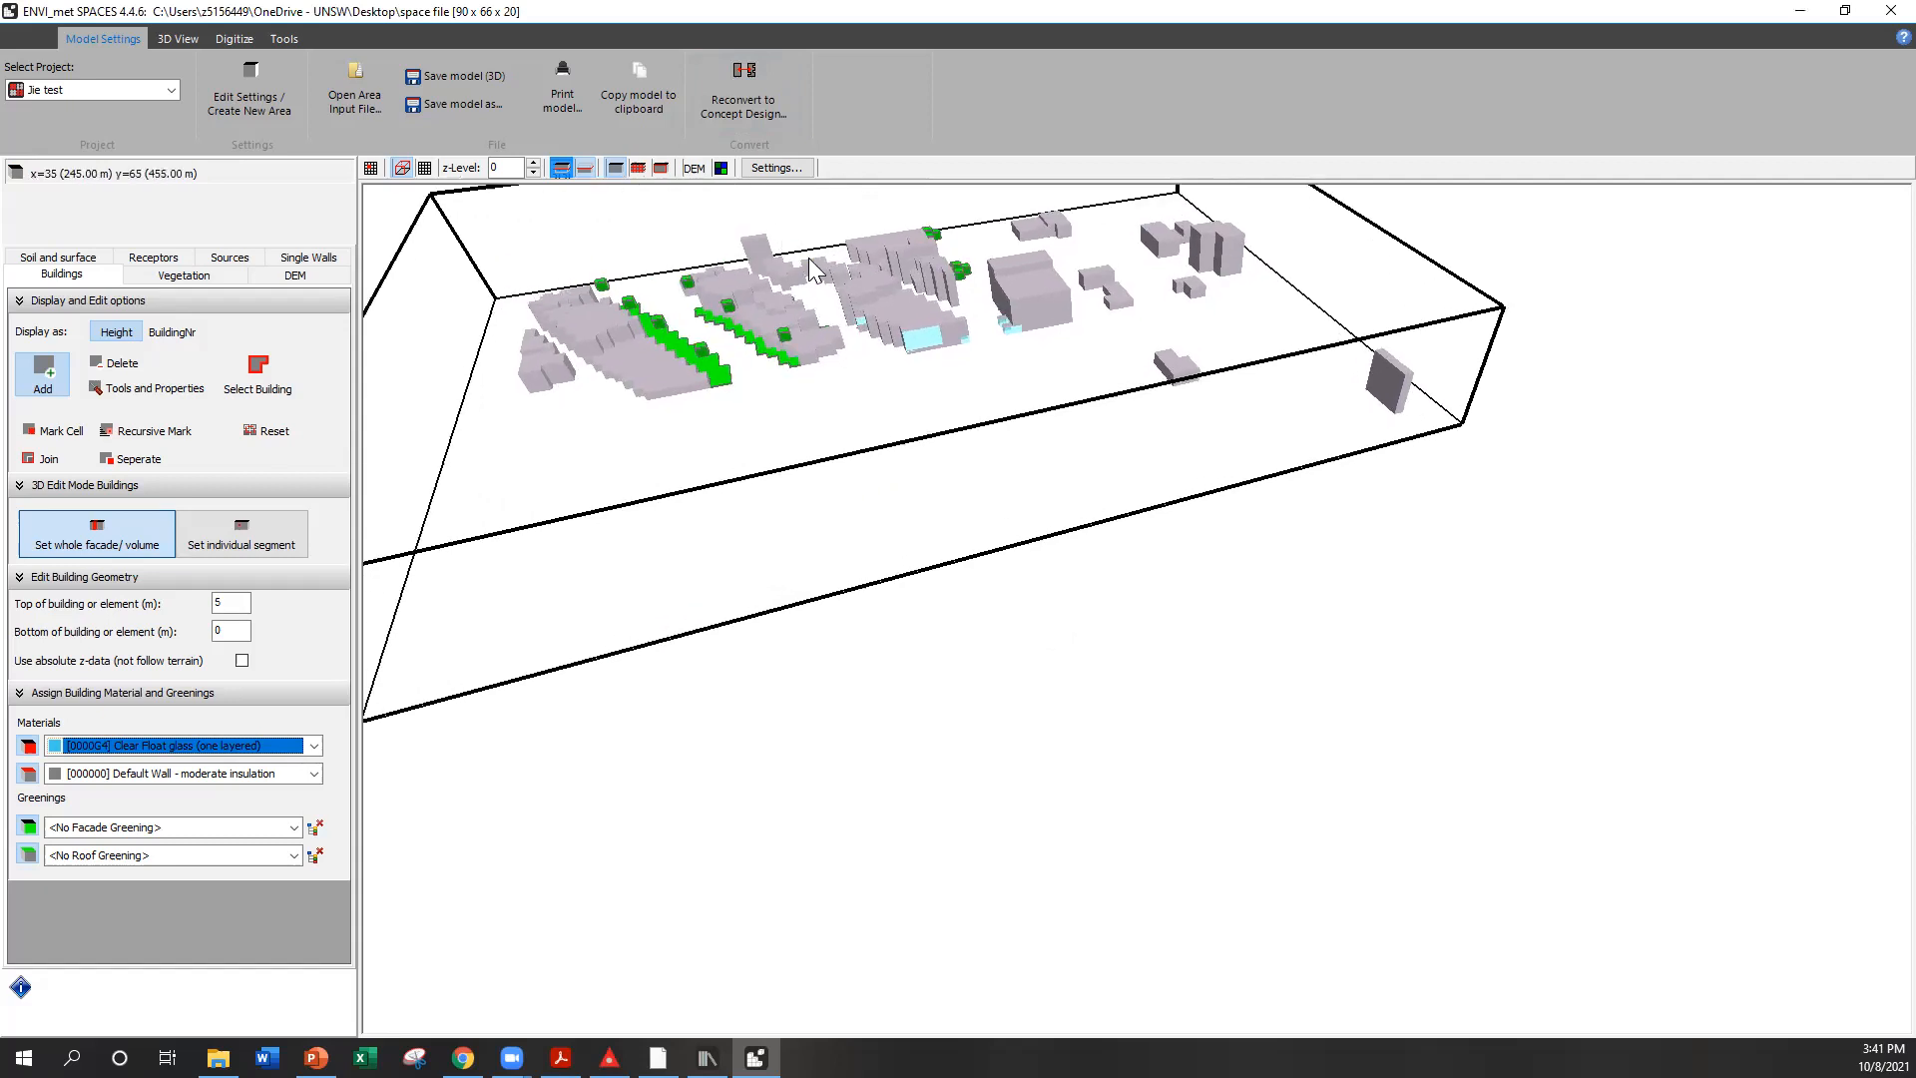
drag(856, 332, 1033, 491)
scroll(1033, 491, up, 3)
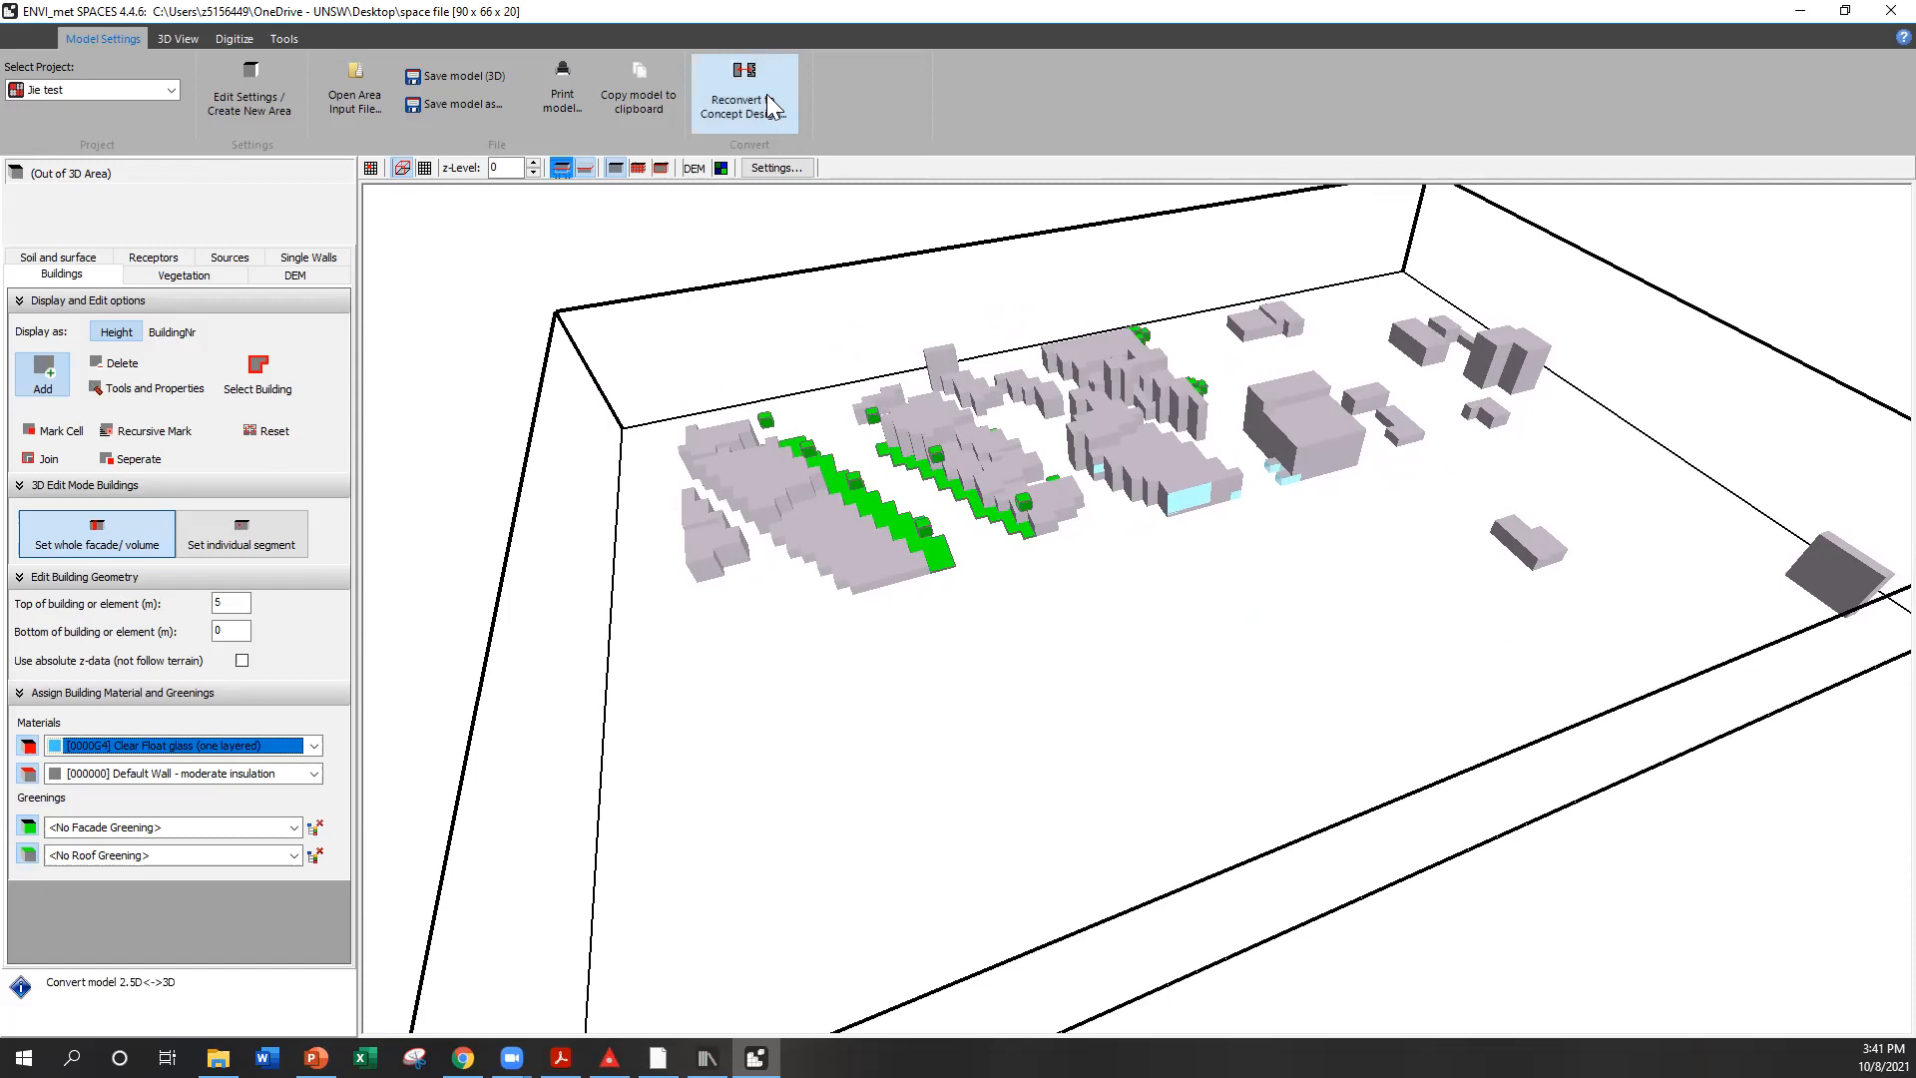
click(771, 105)
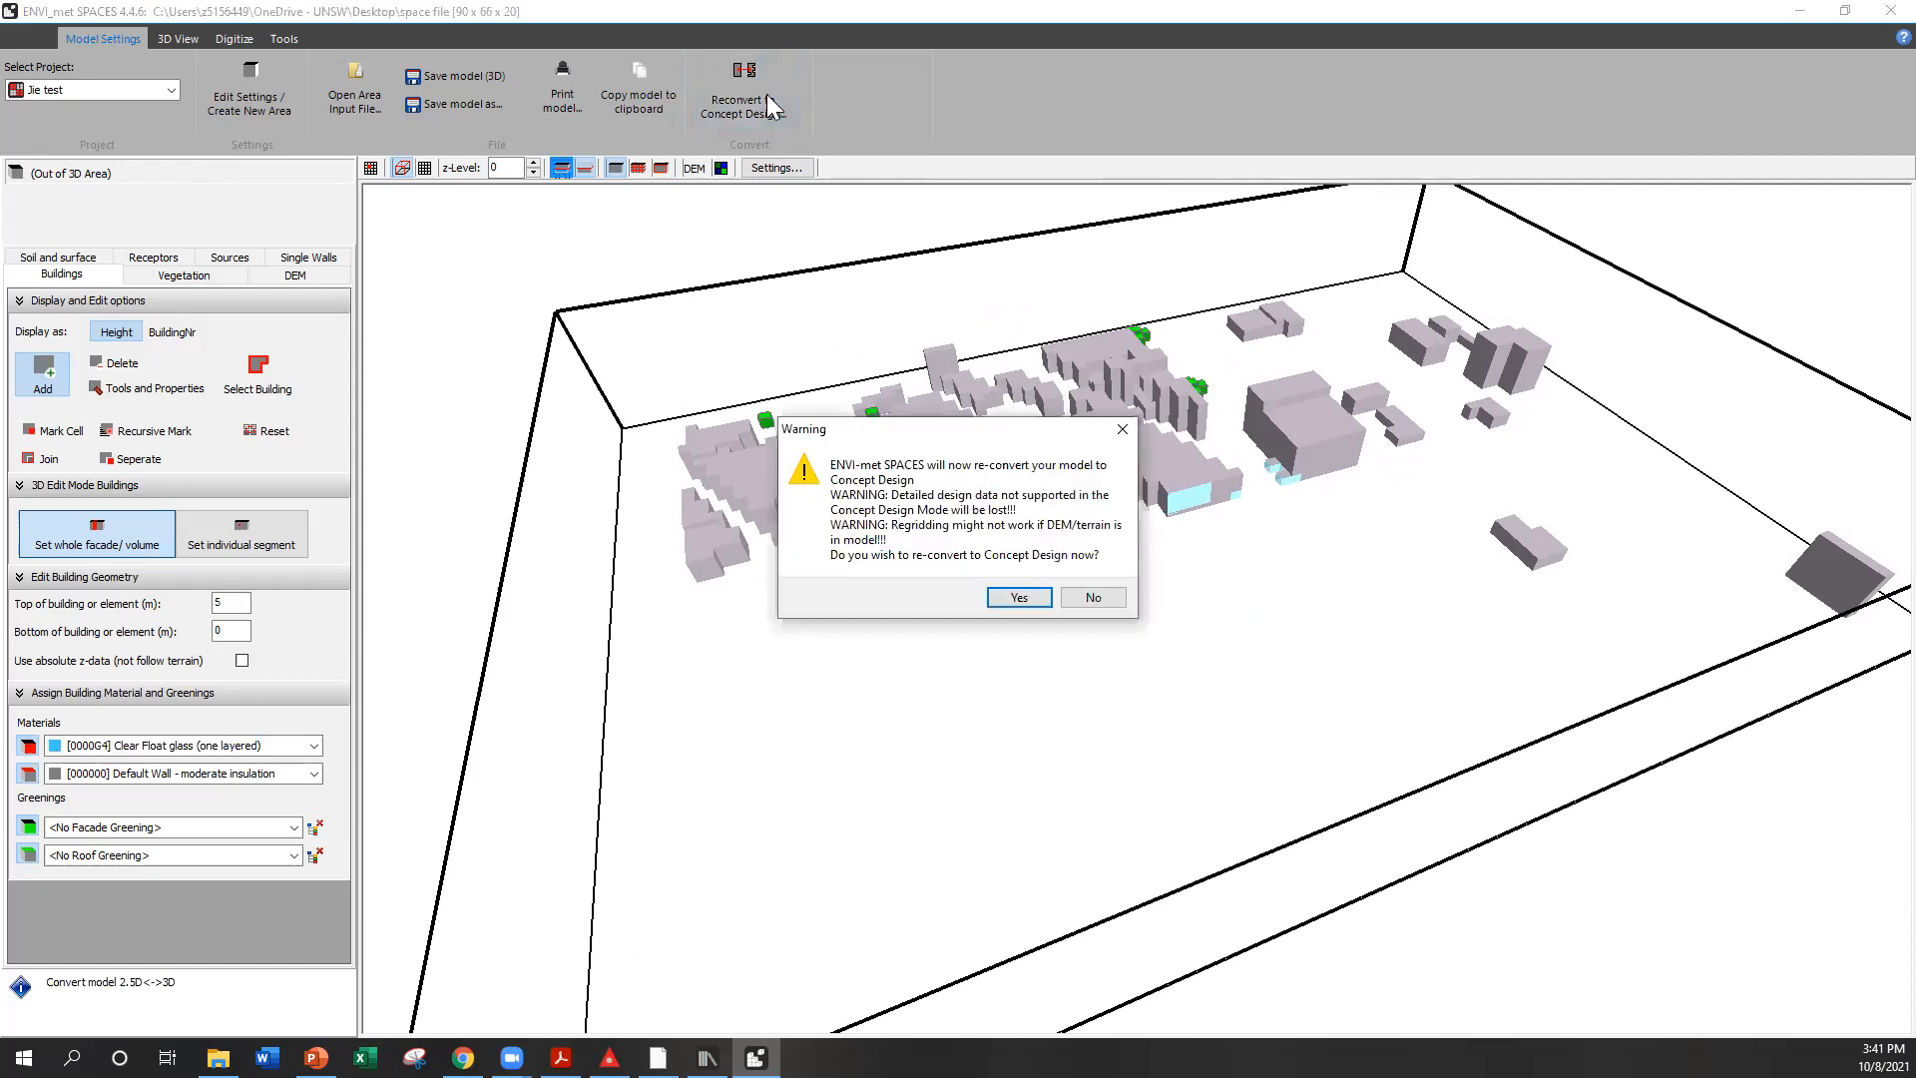
click(1009, 601)
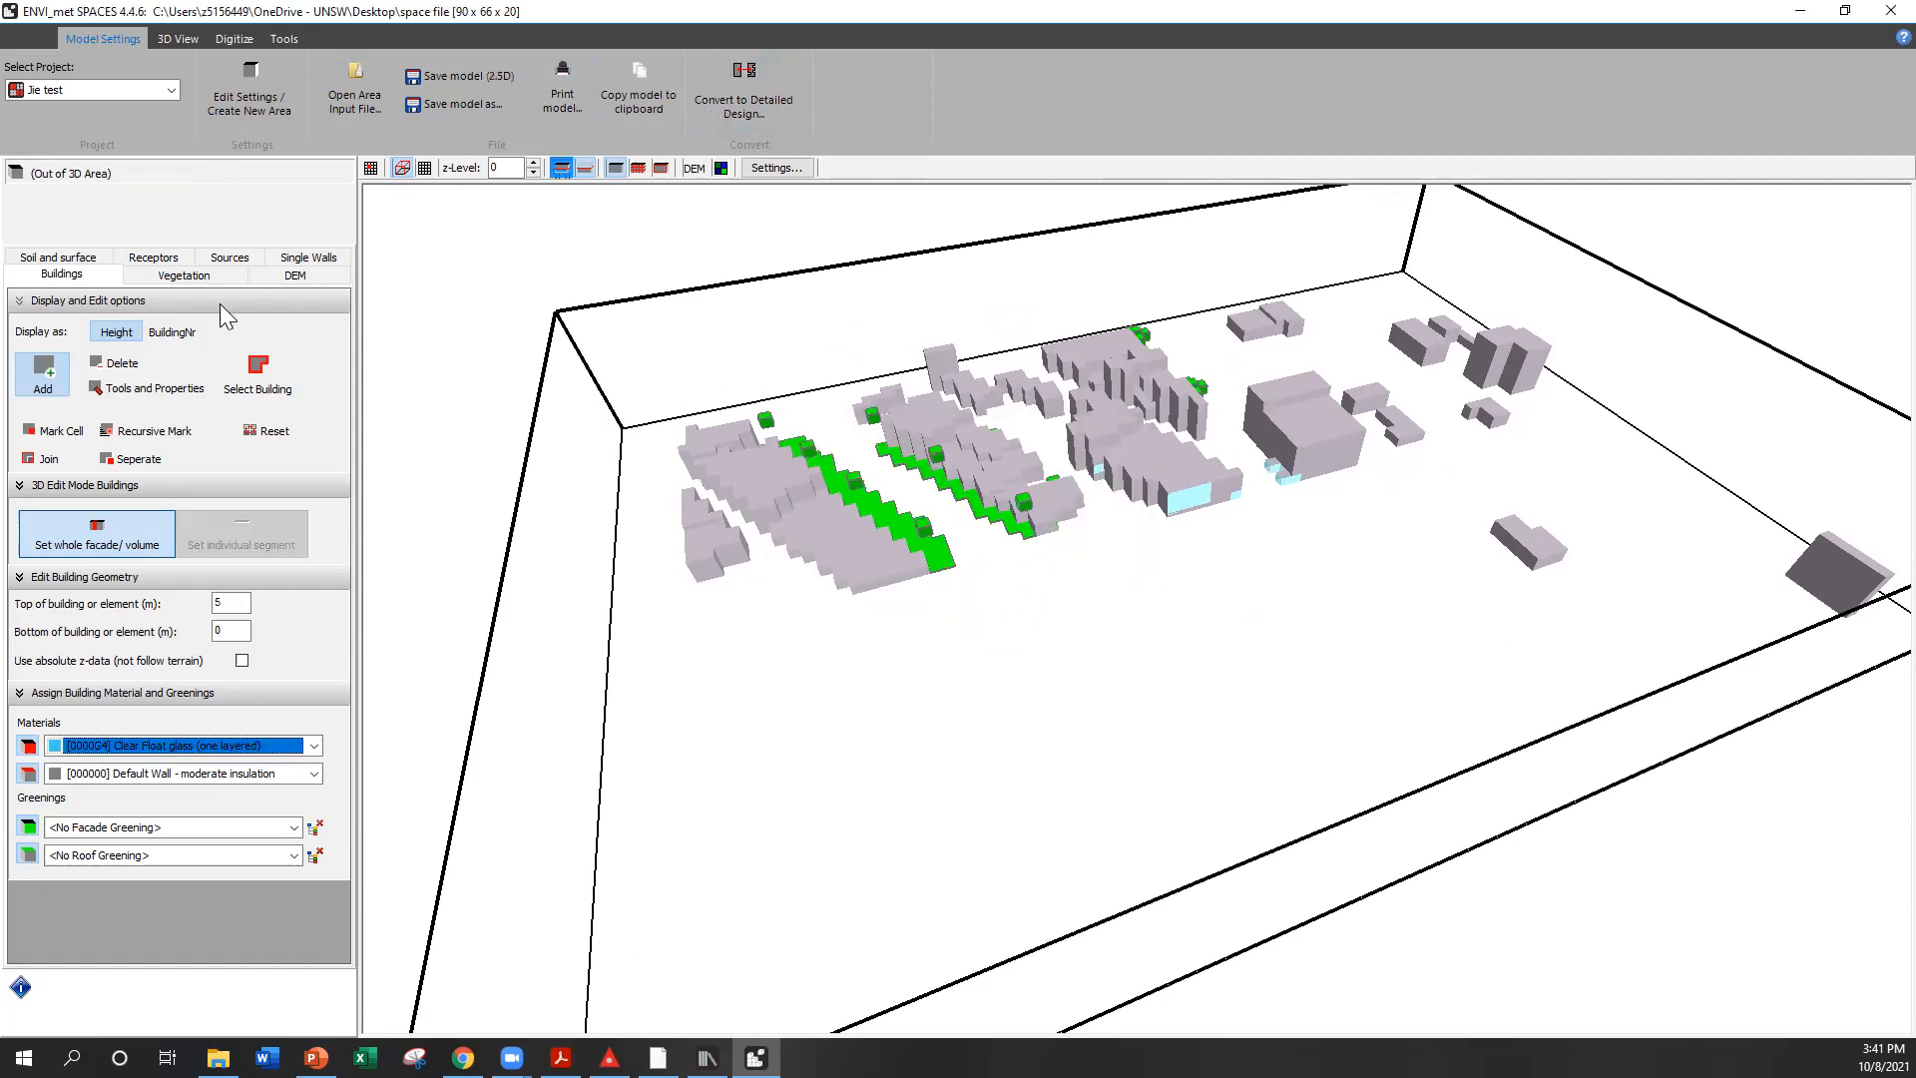
Examine the reconverted buildings in the plan view and in 3D
click(375, 170)
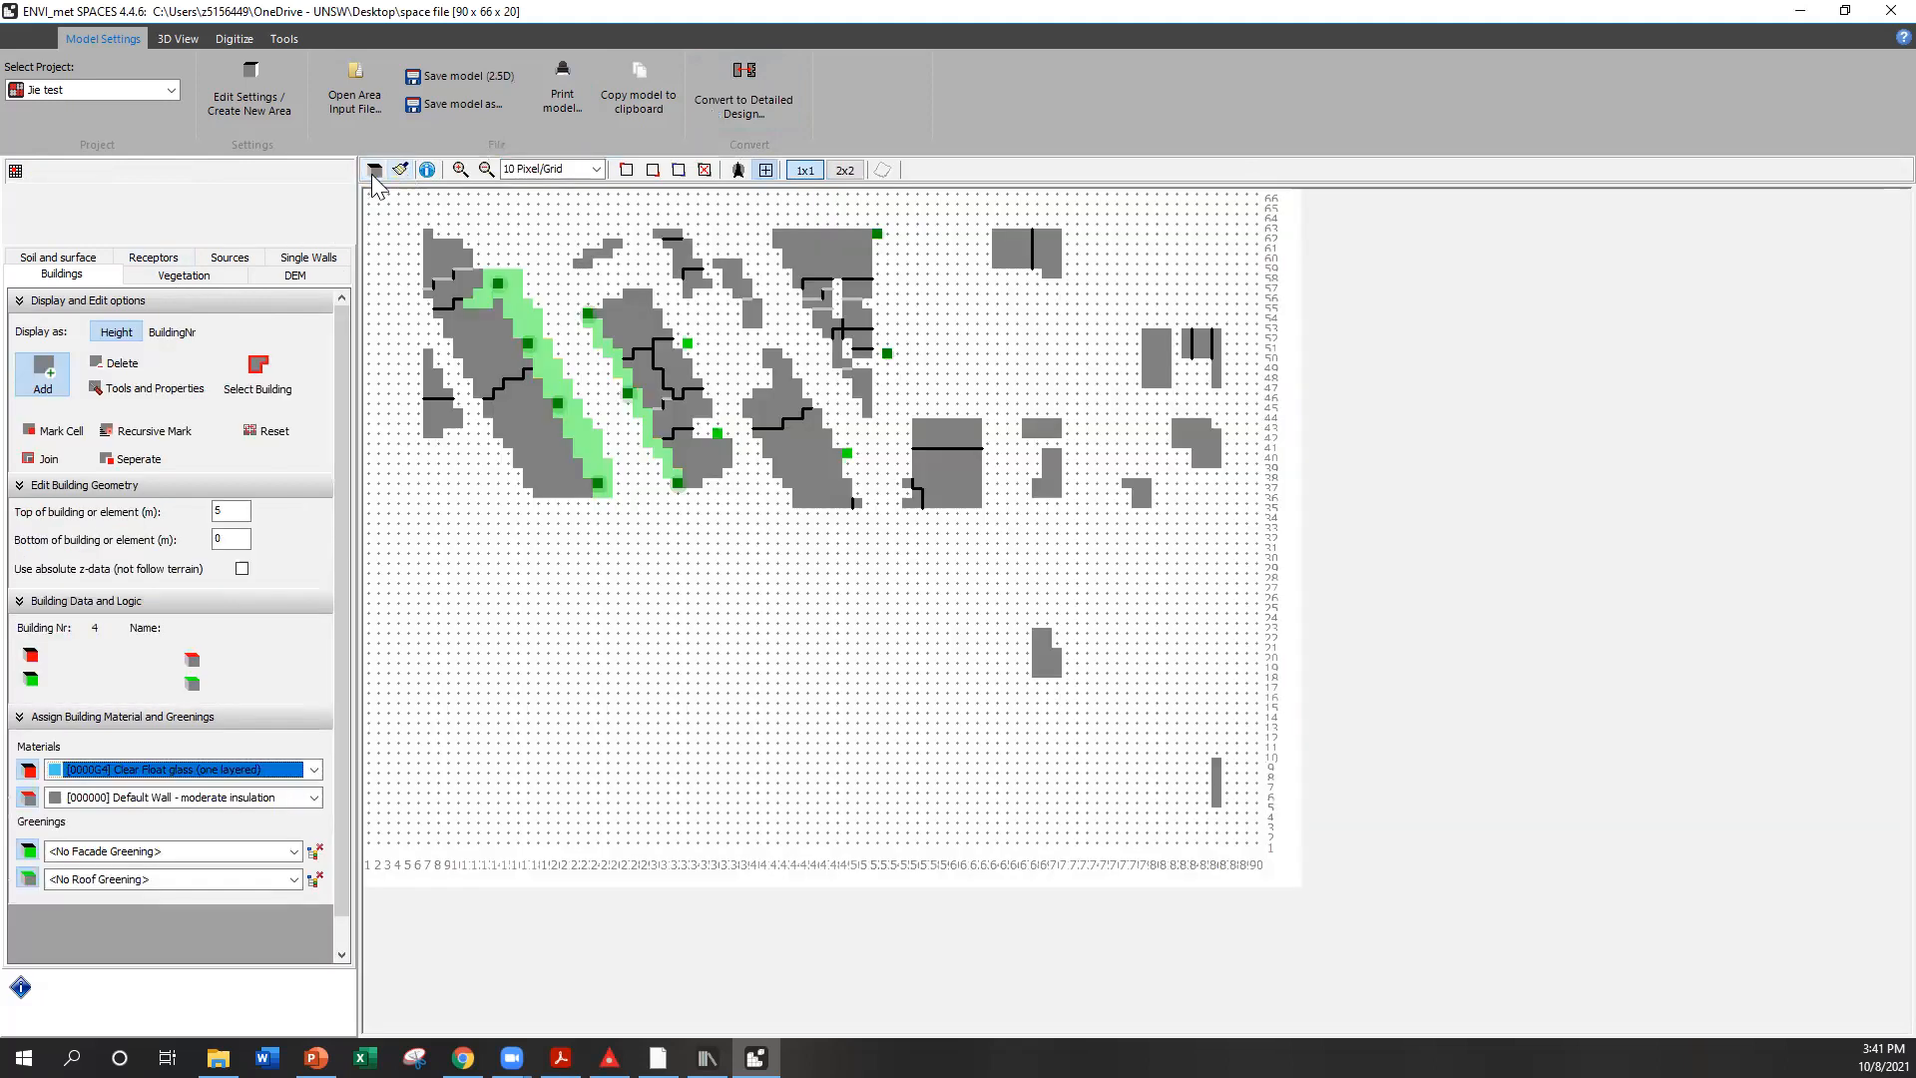
click(373, 172)
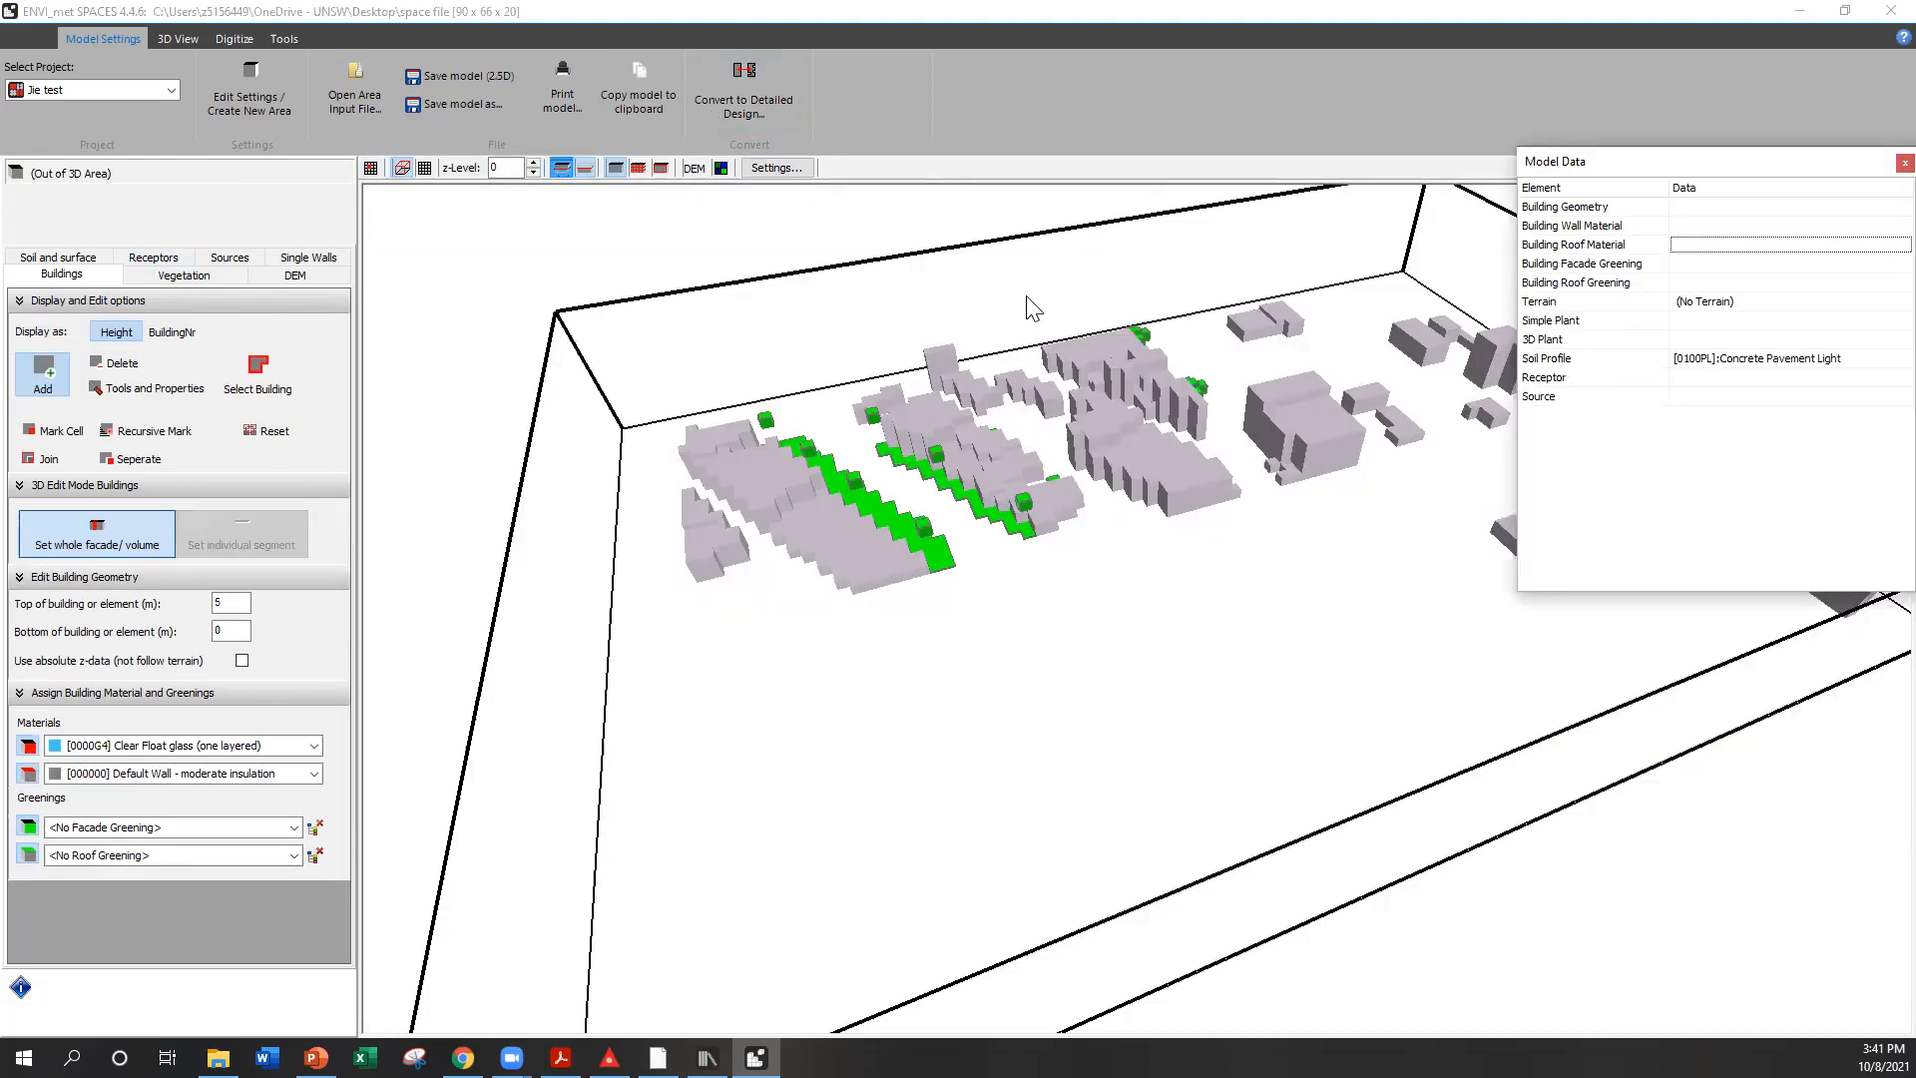
drag(1148, 384, 1141, 374)
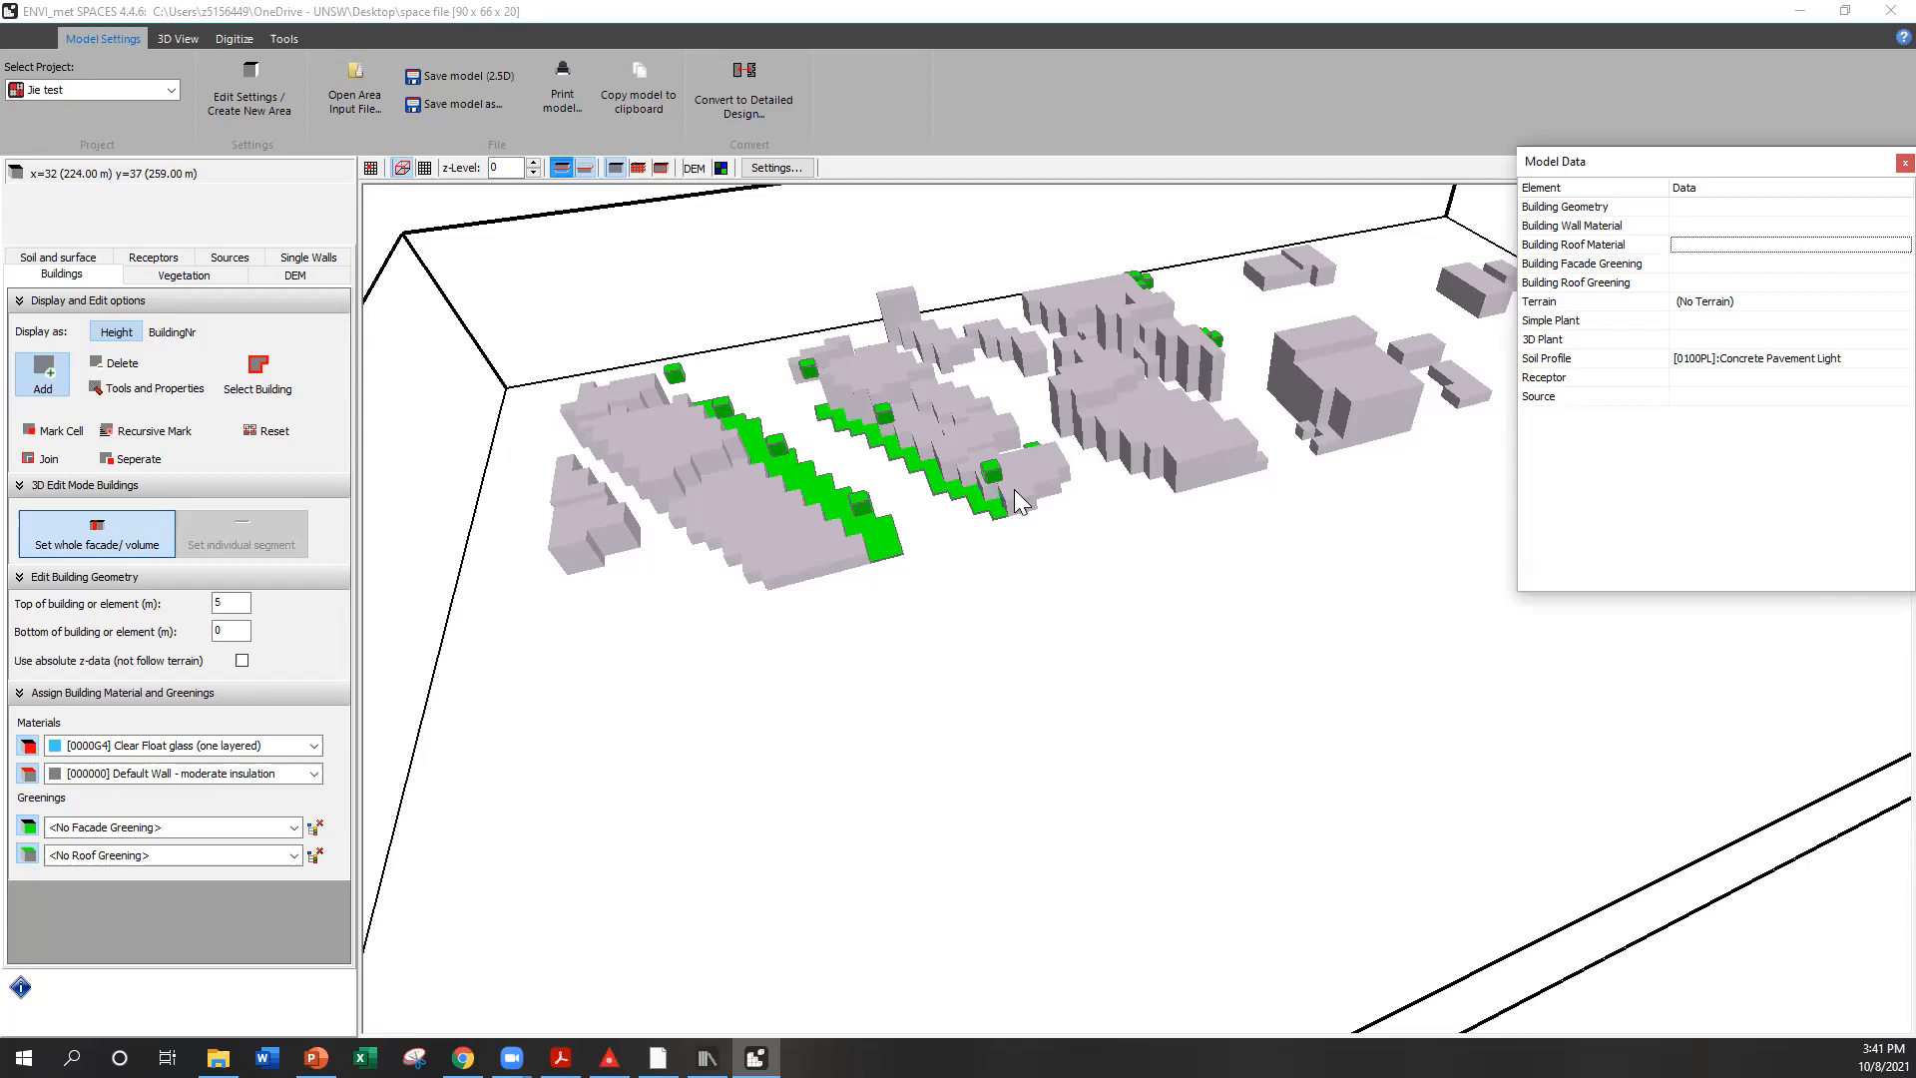
Close the Spaces model editor and the ENVI-met Database Manager
click(983, 12)
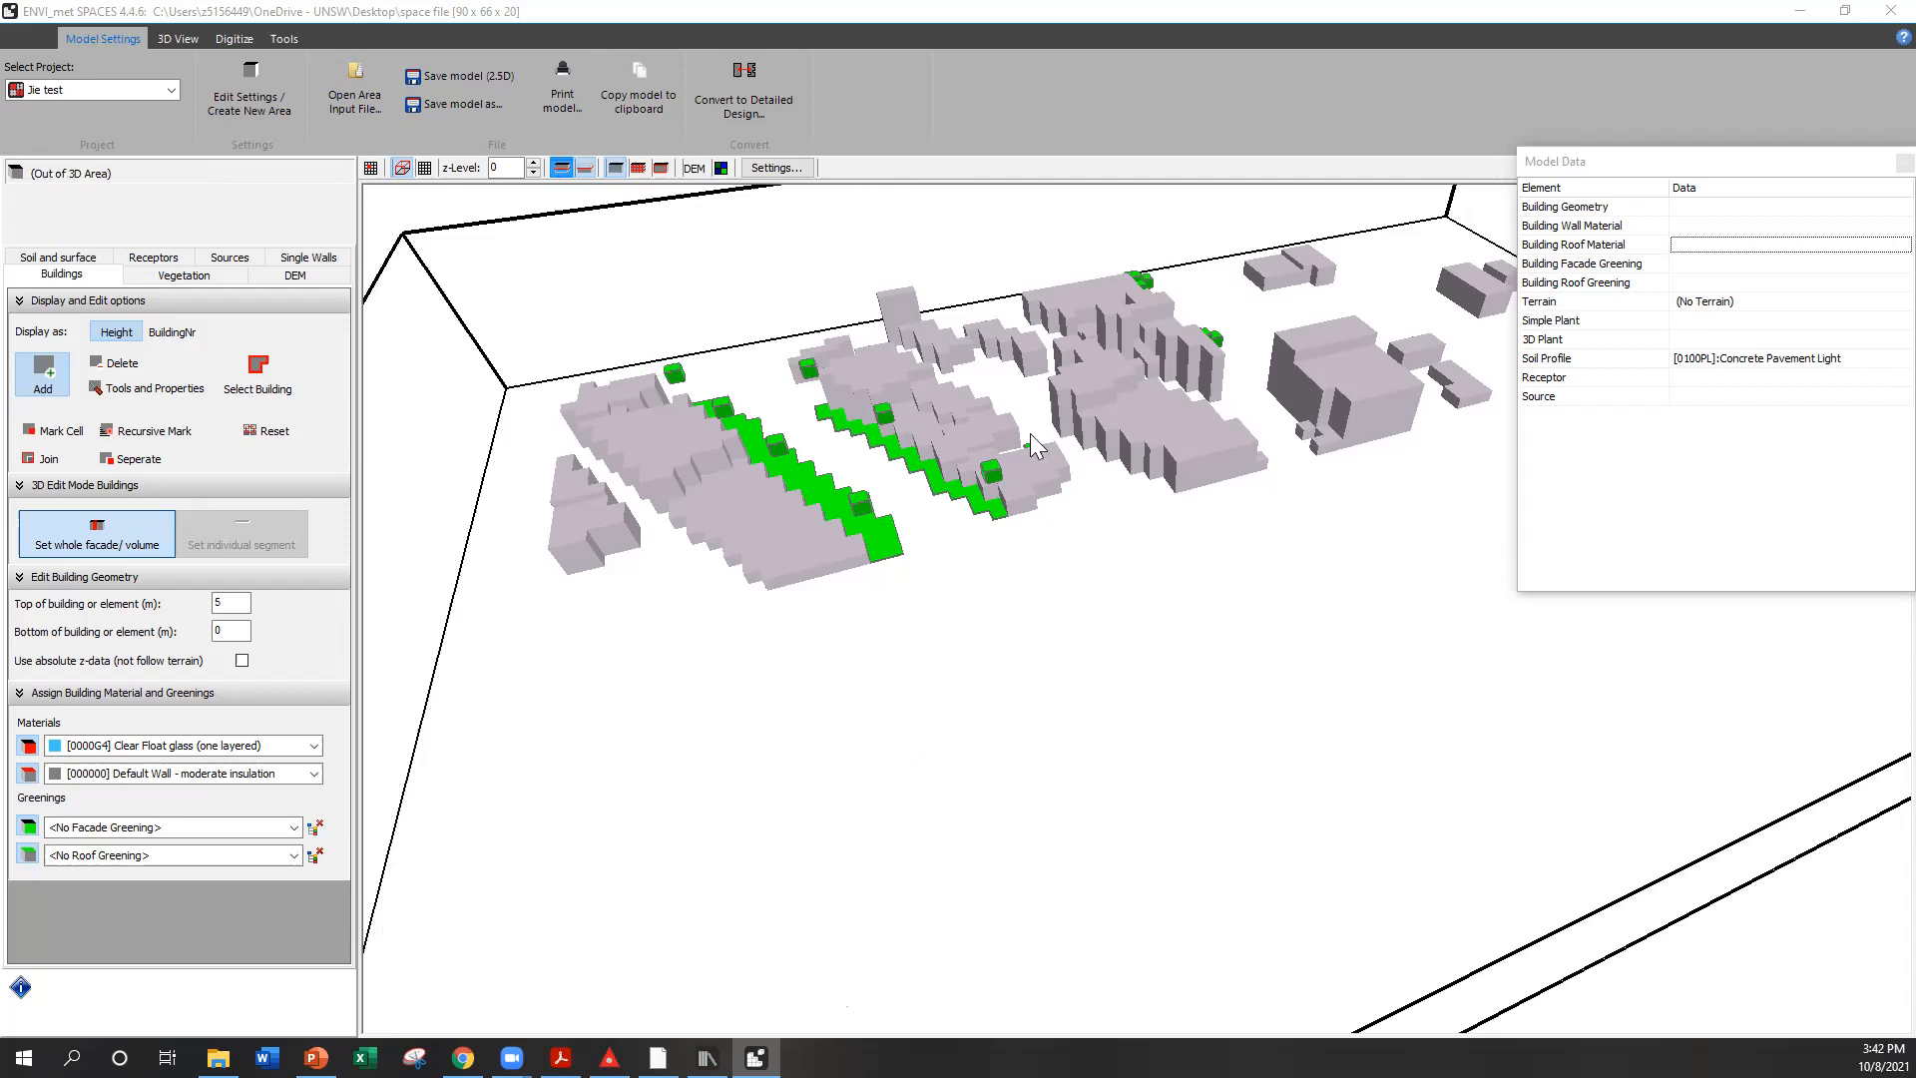
click(1877, 14)
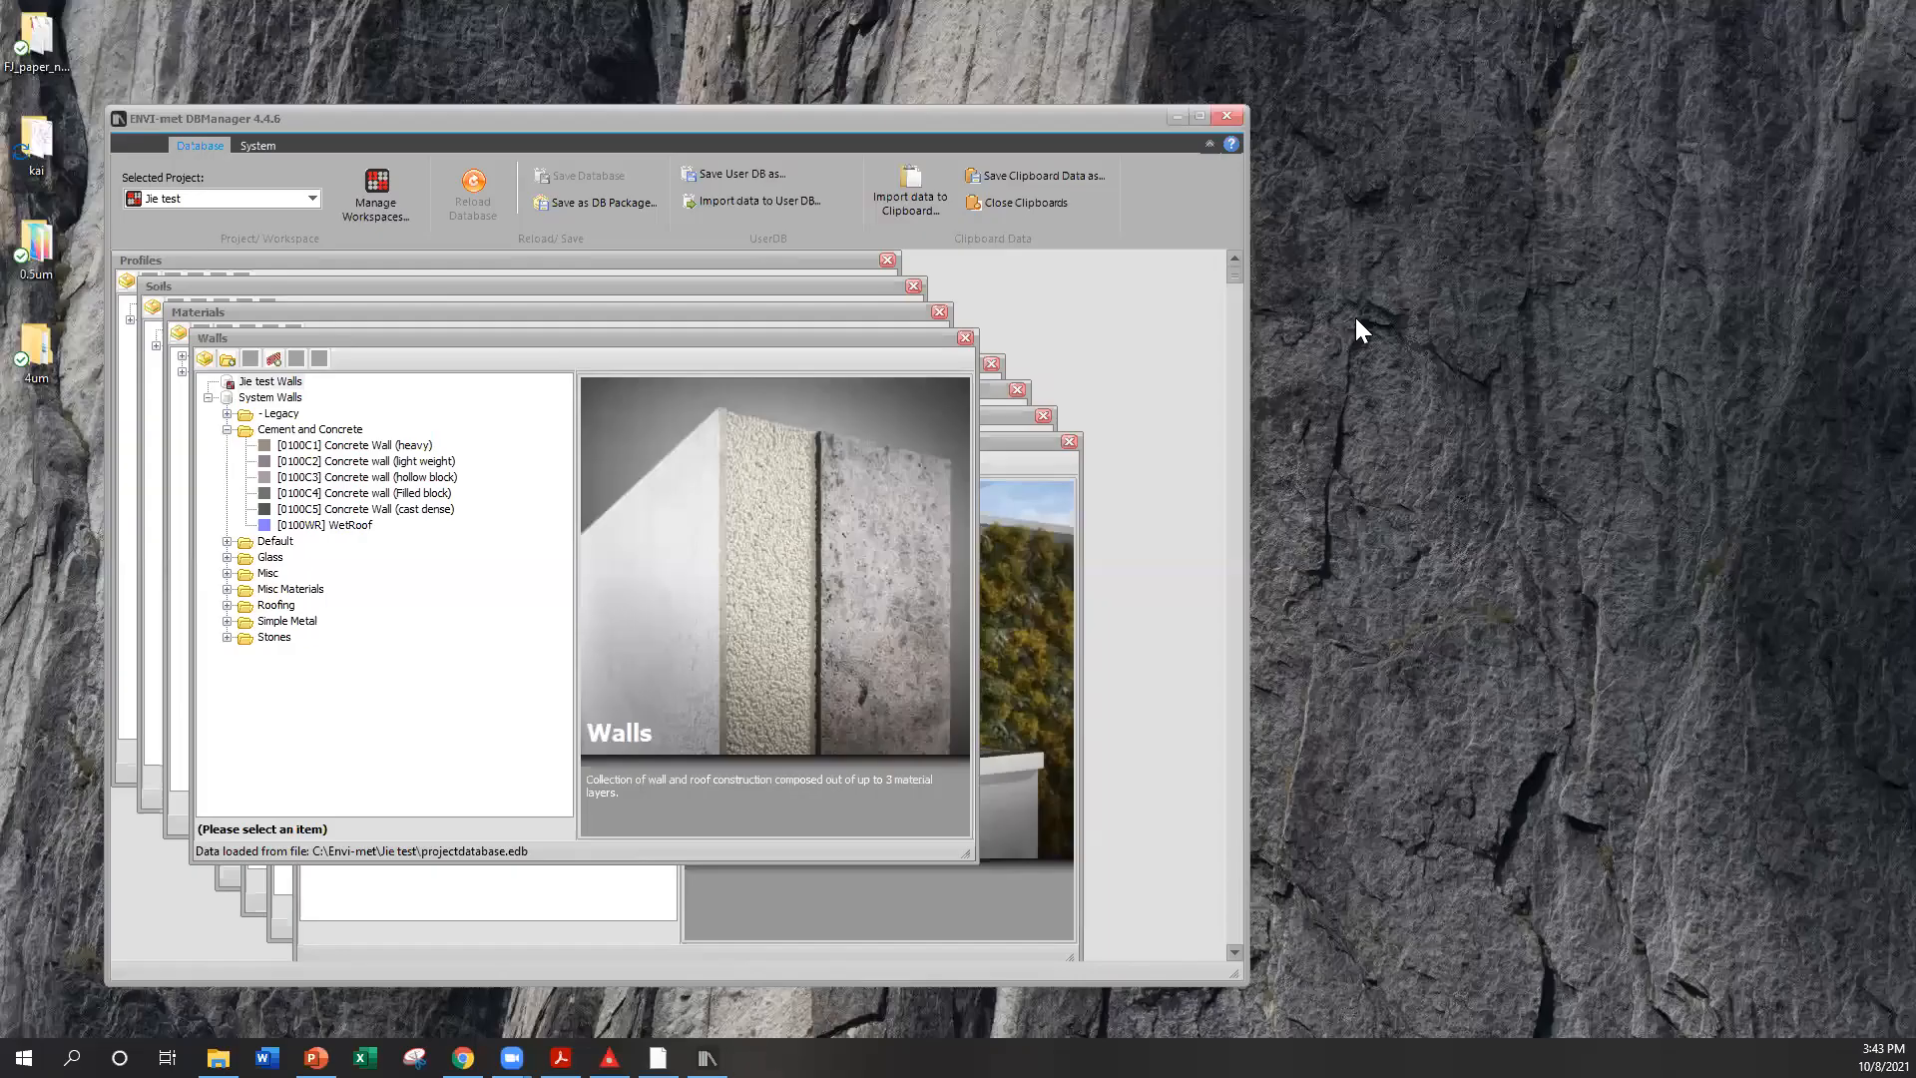
click(1230, 116)
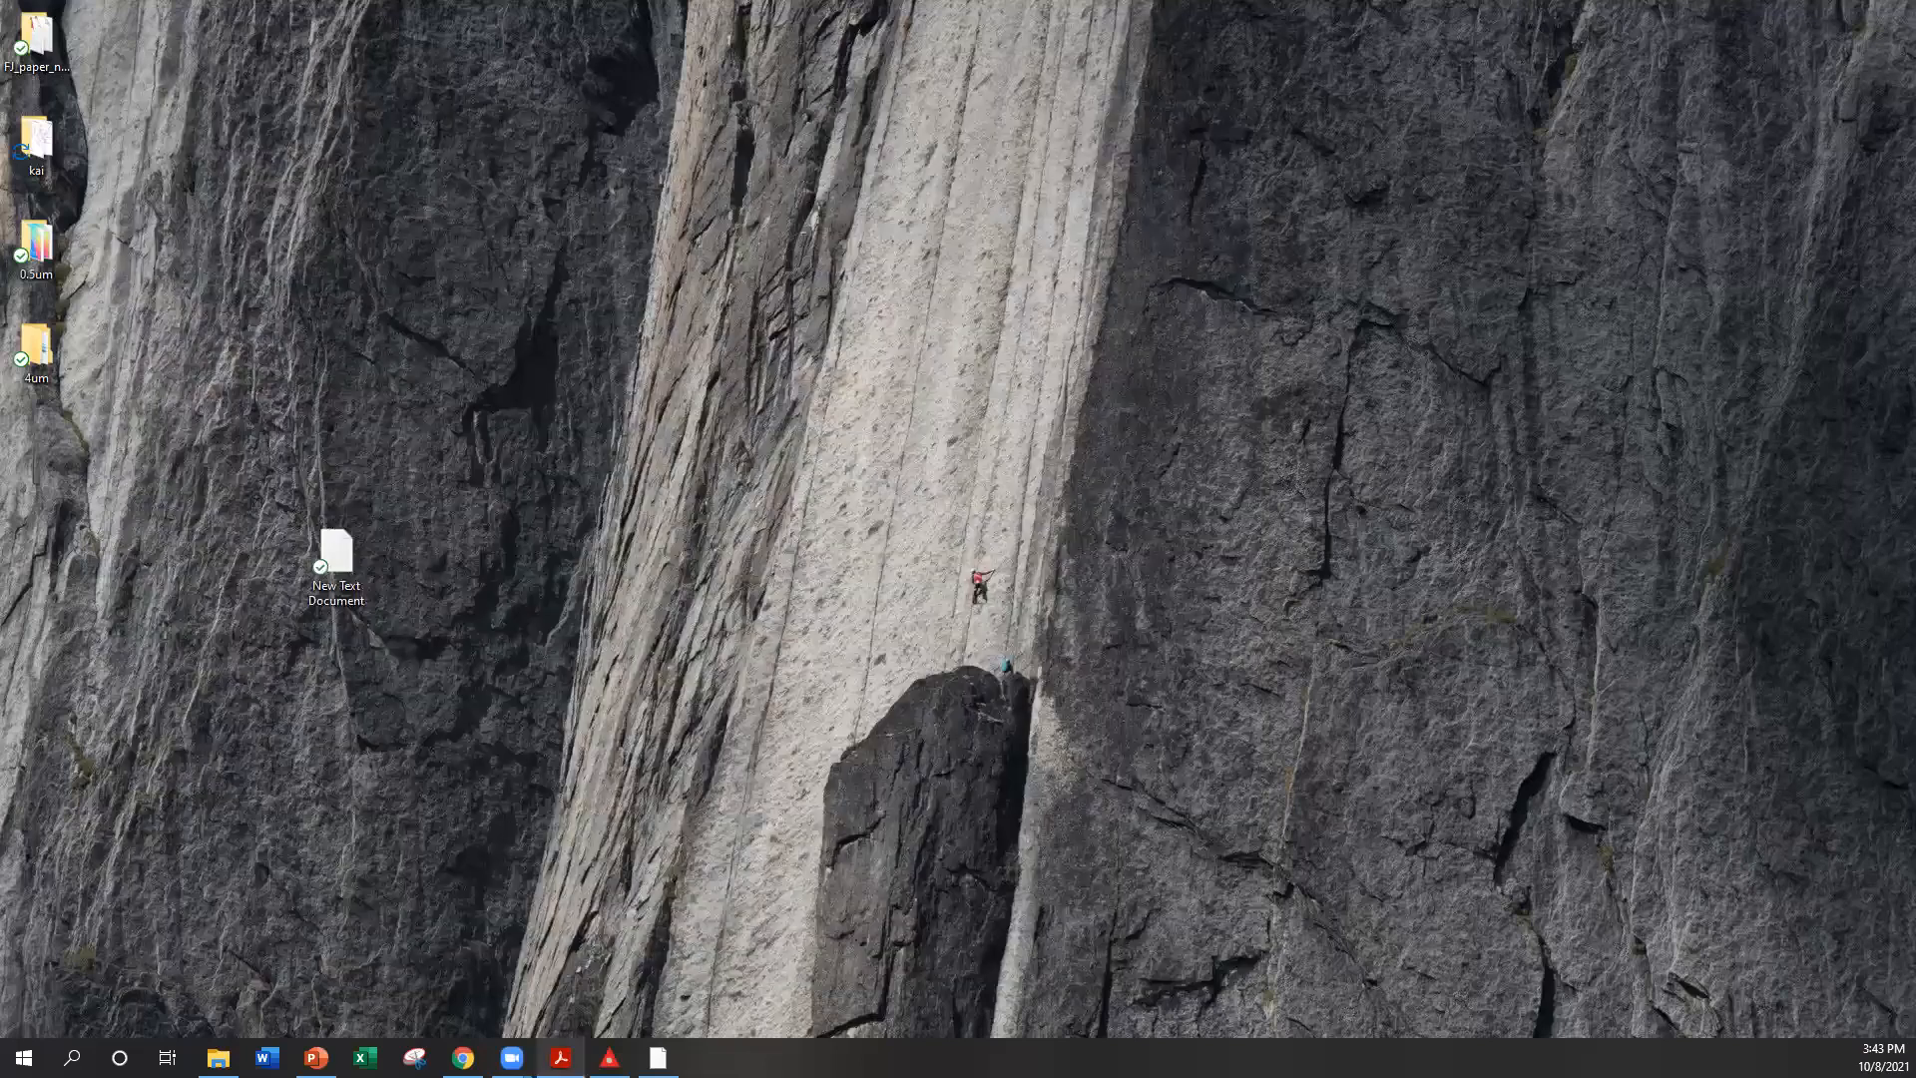
Launch ENVI-guide from ENVI-met Headquarter, minimize the Monde and Headquarter windows and reposition the guide window
mouse_move(610, 1057)
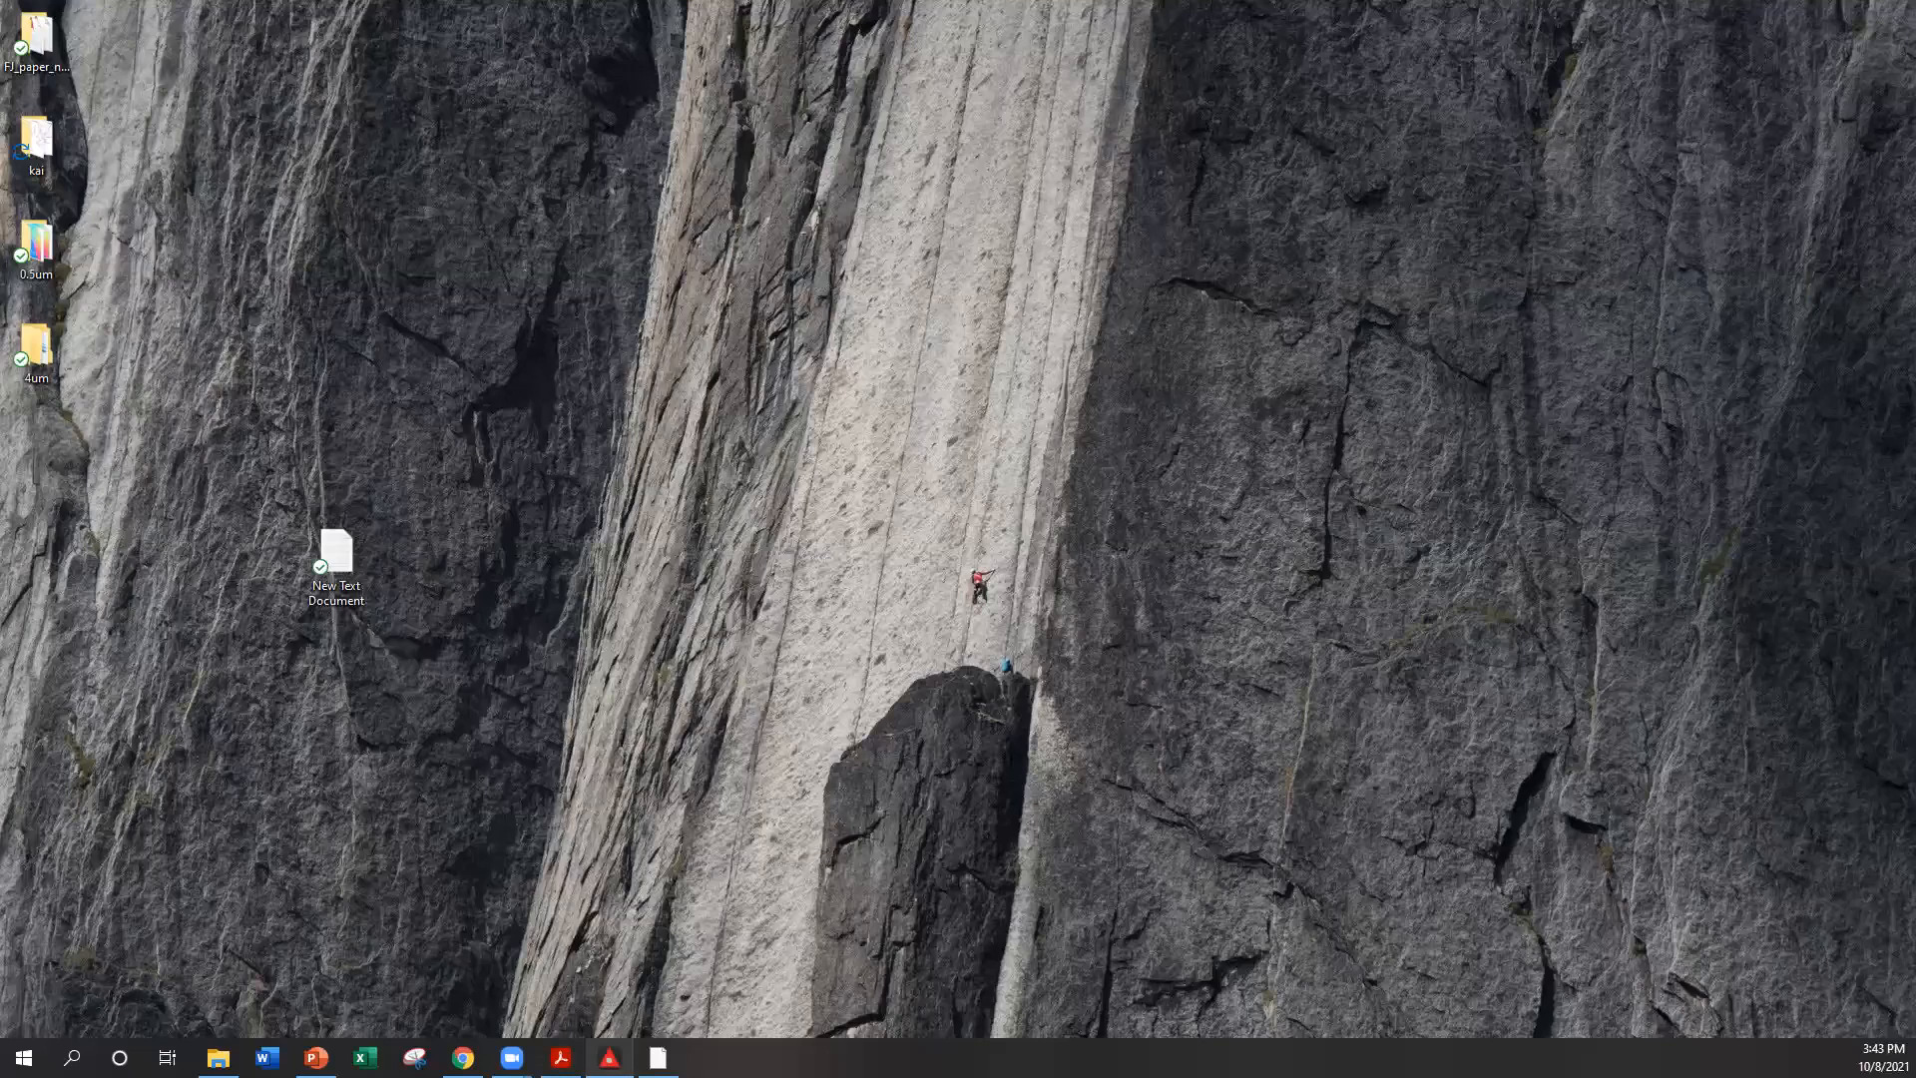
click(609, 1058)
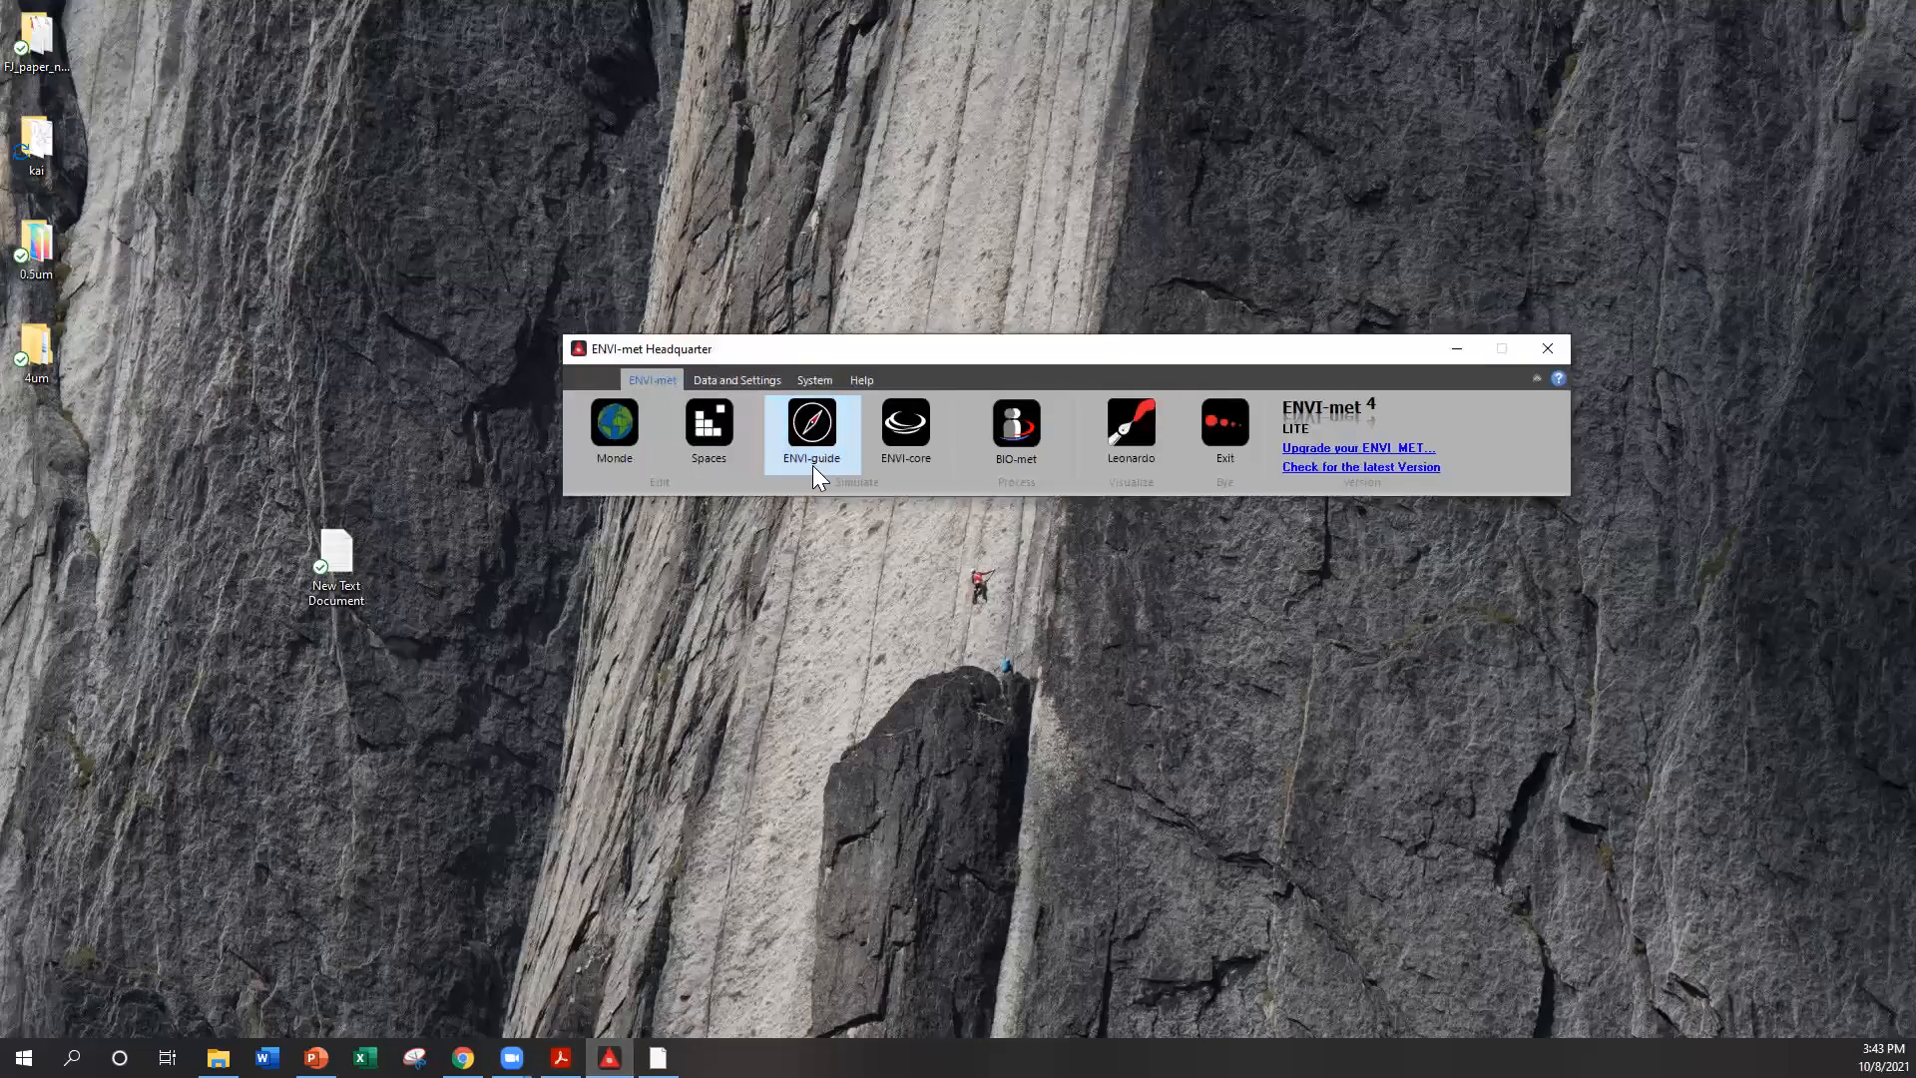
click(817, 439)
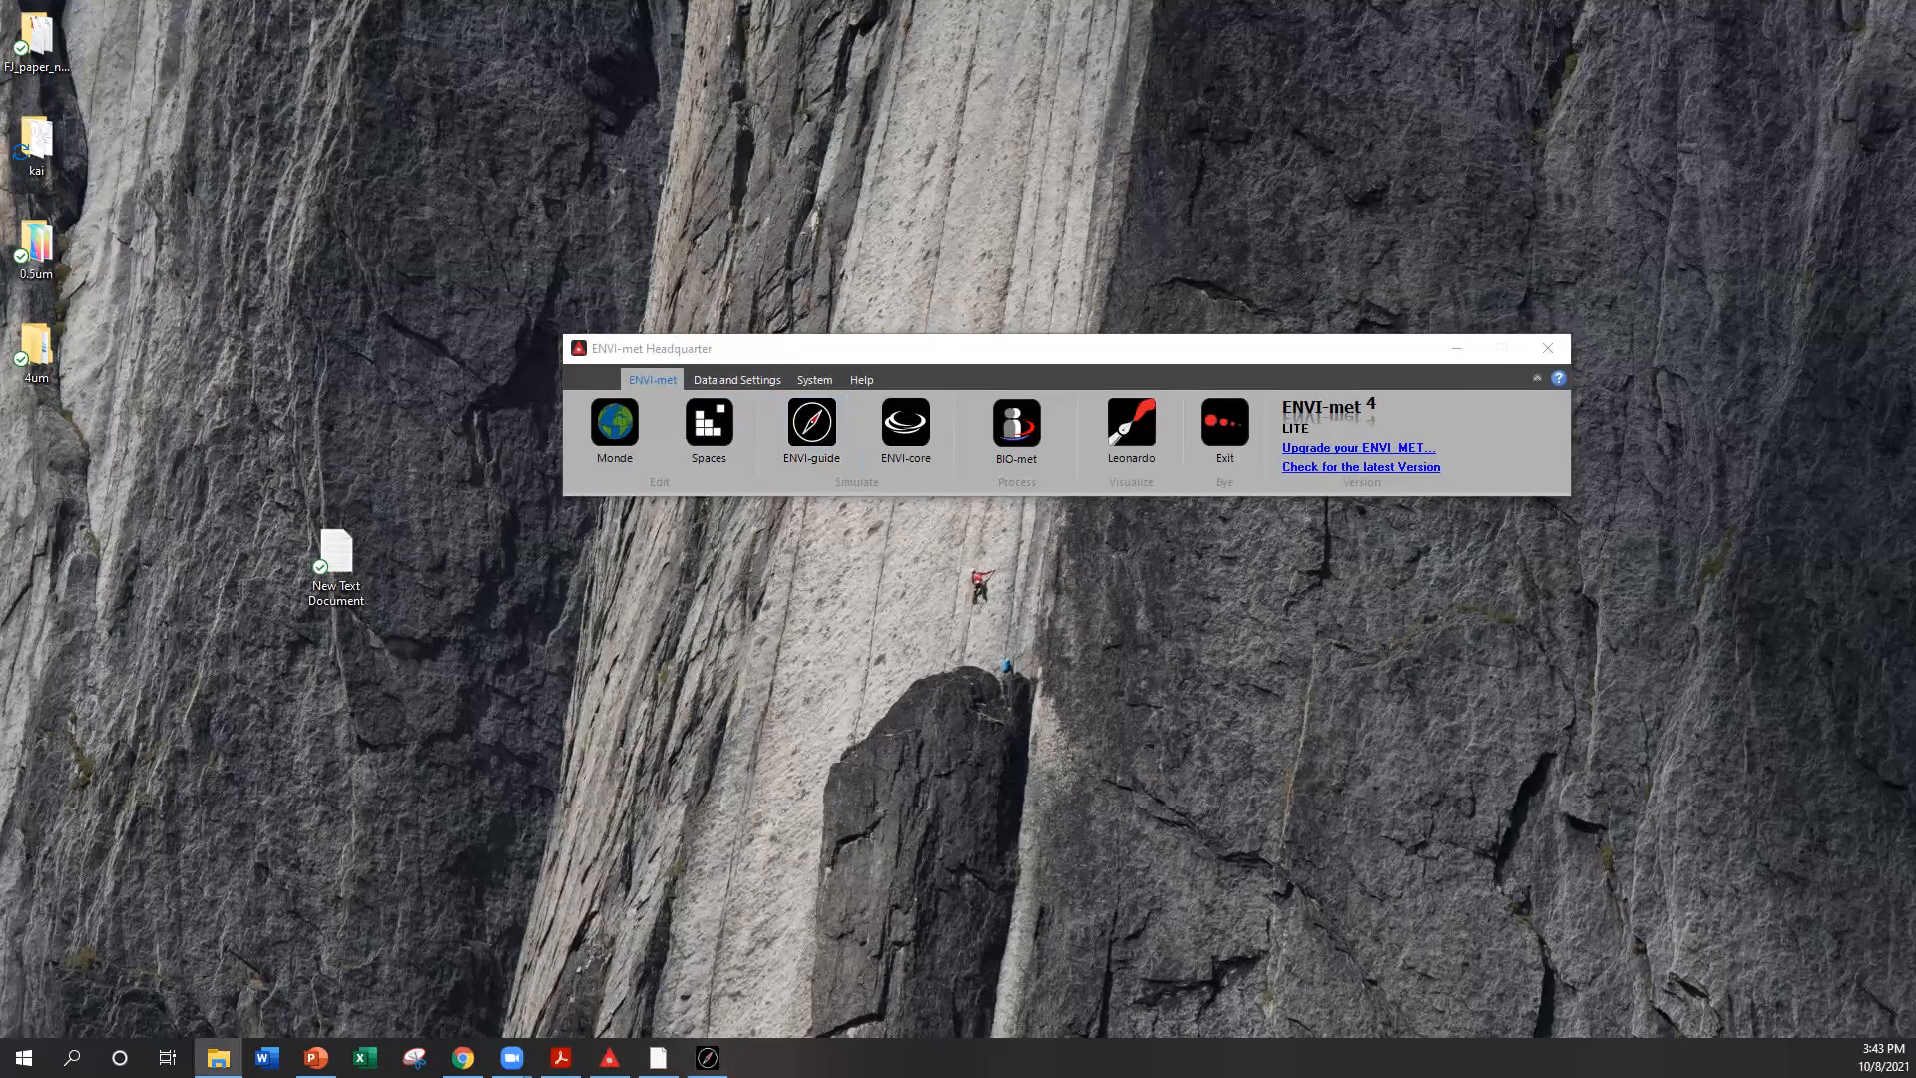
click(812, 424)
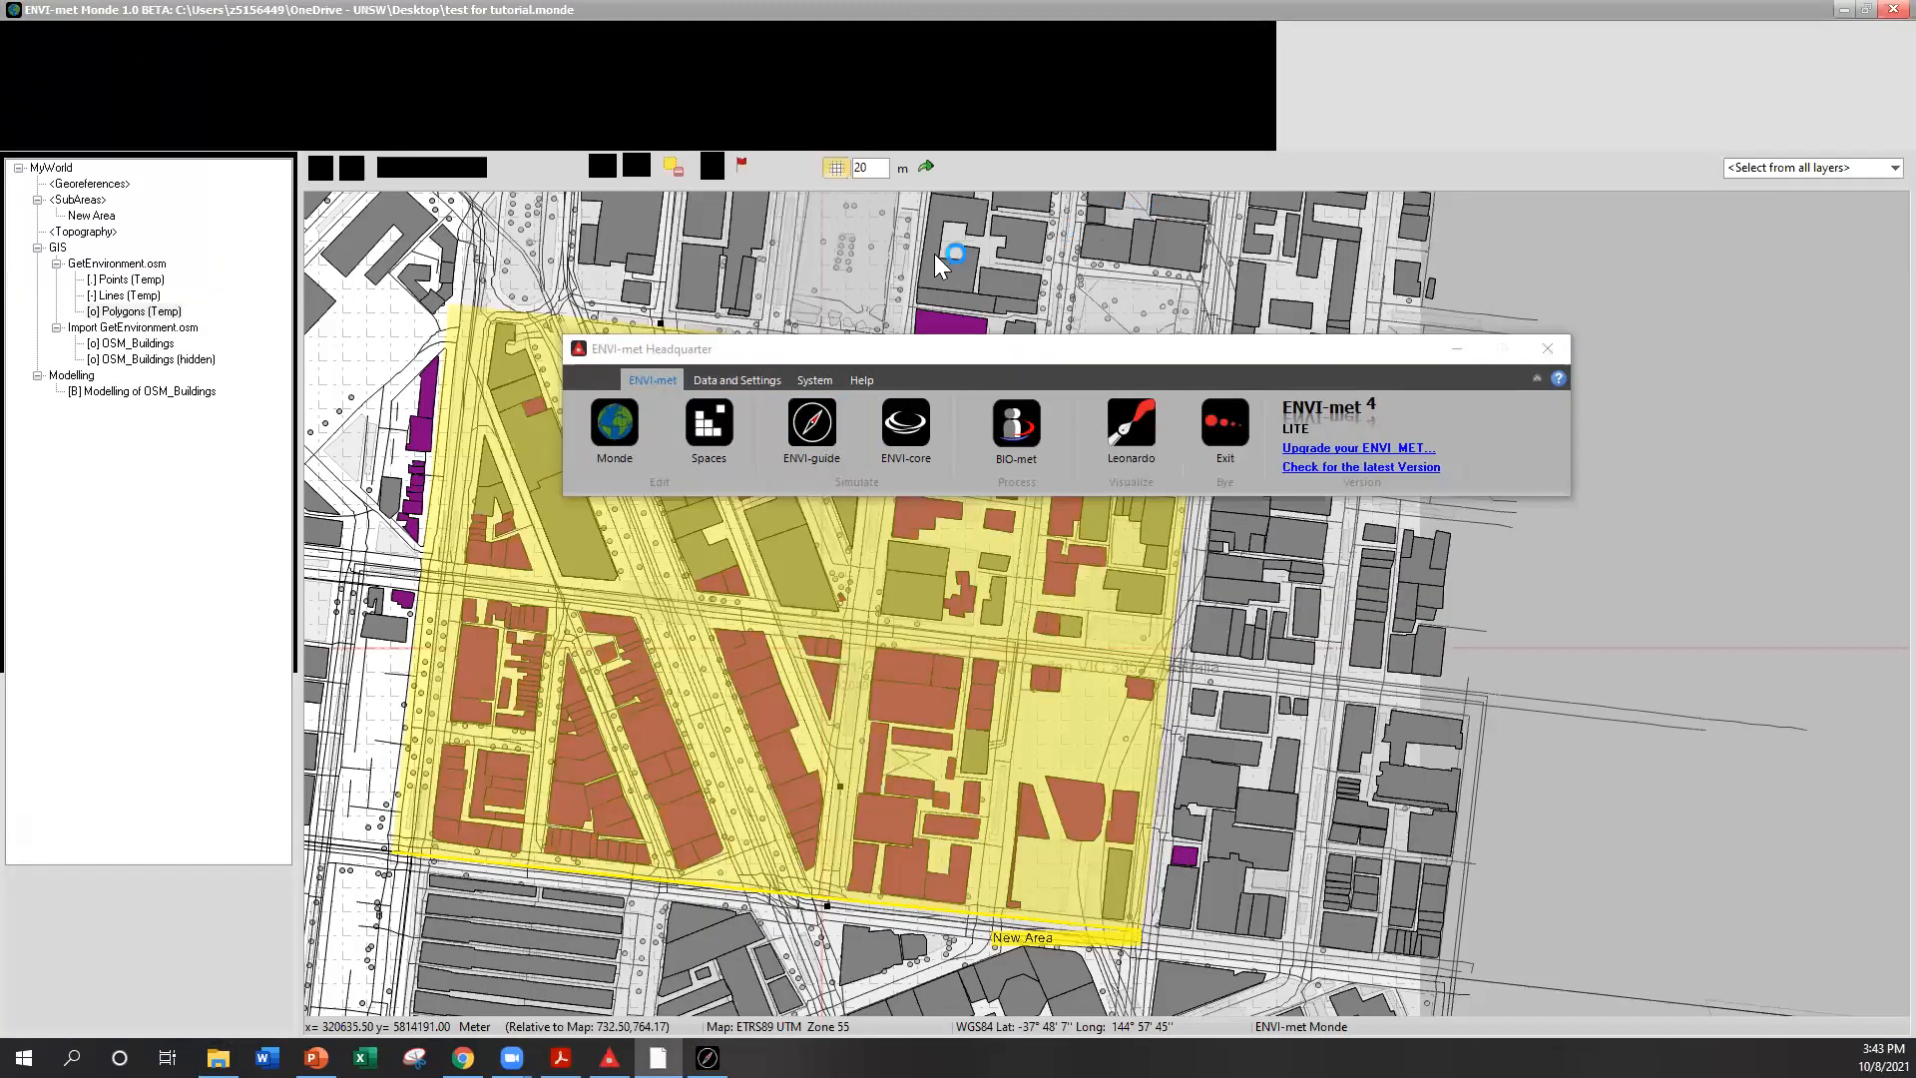
click(1844, 9)
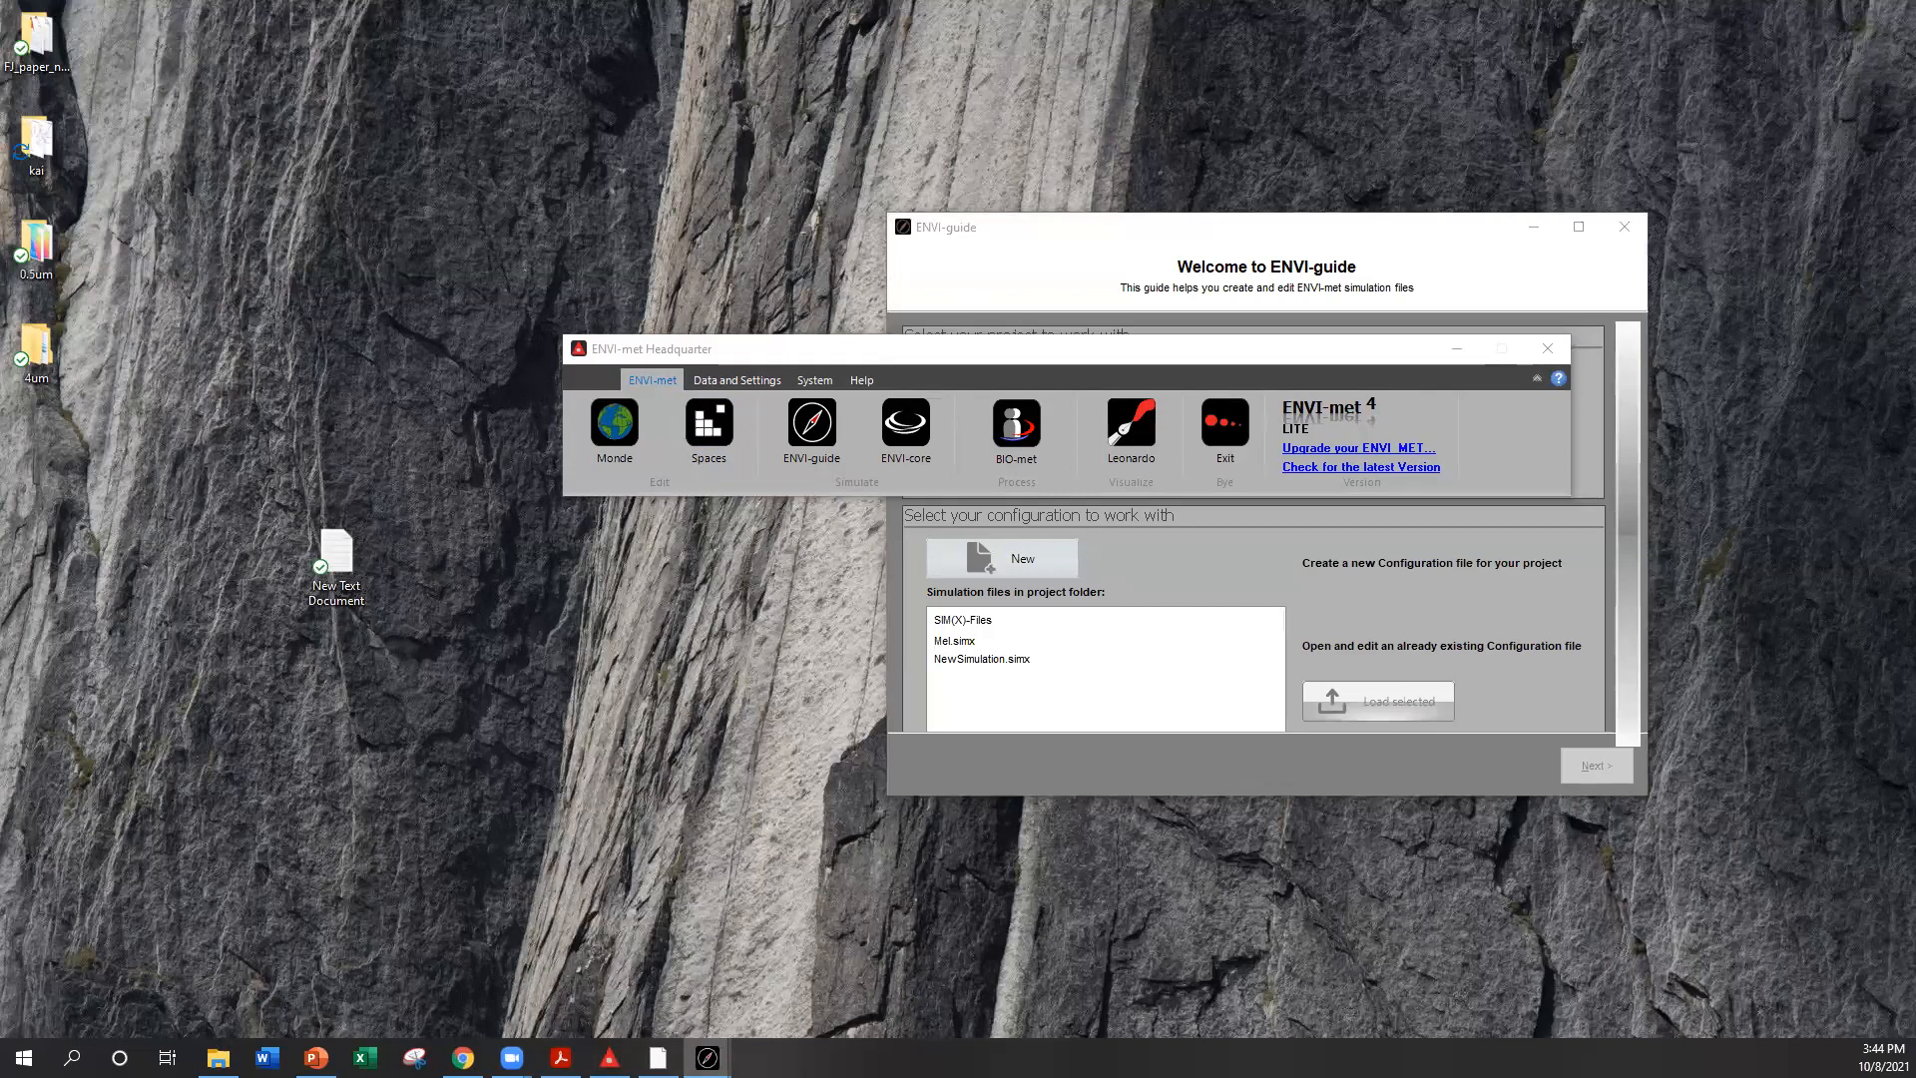
click(1455, 347)
drag(1412, 235, 1077, 258)
Review the test project's name, home folder and workspace directory in the project manager, and close it without changes
click(745, 506)
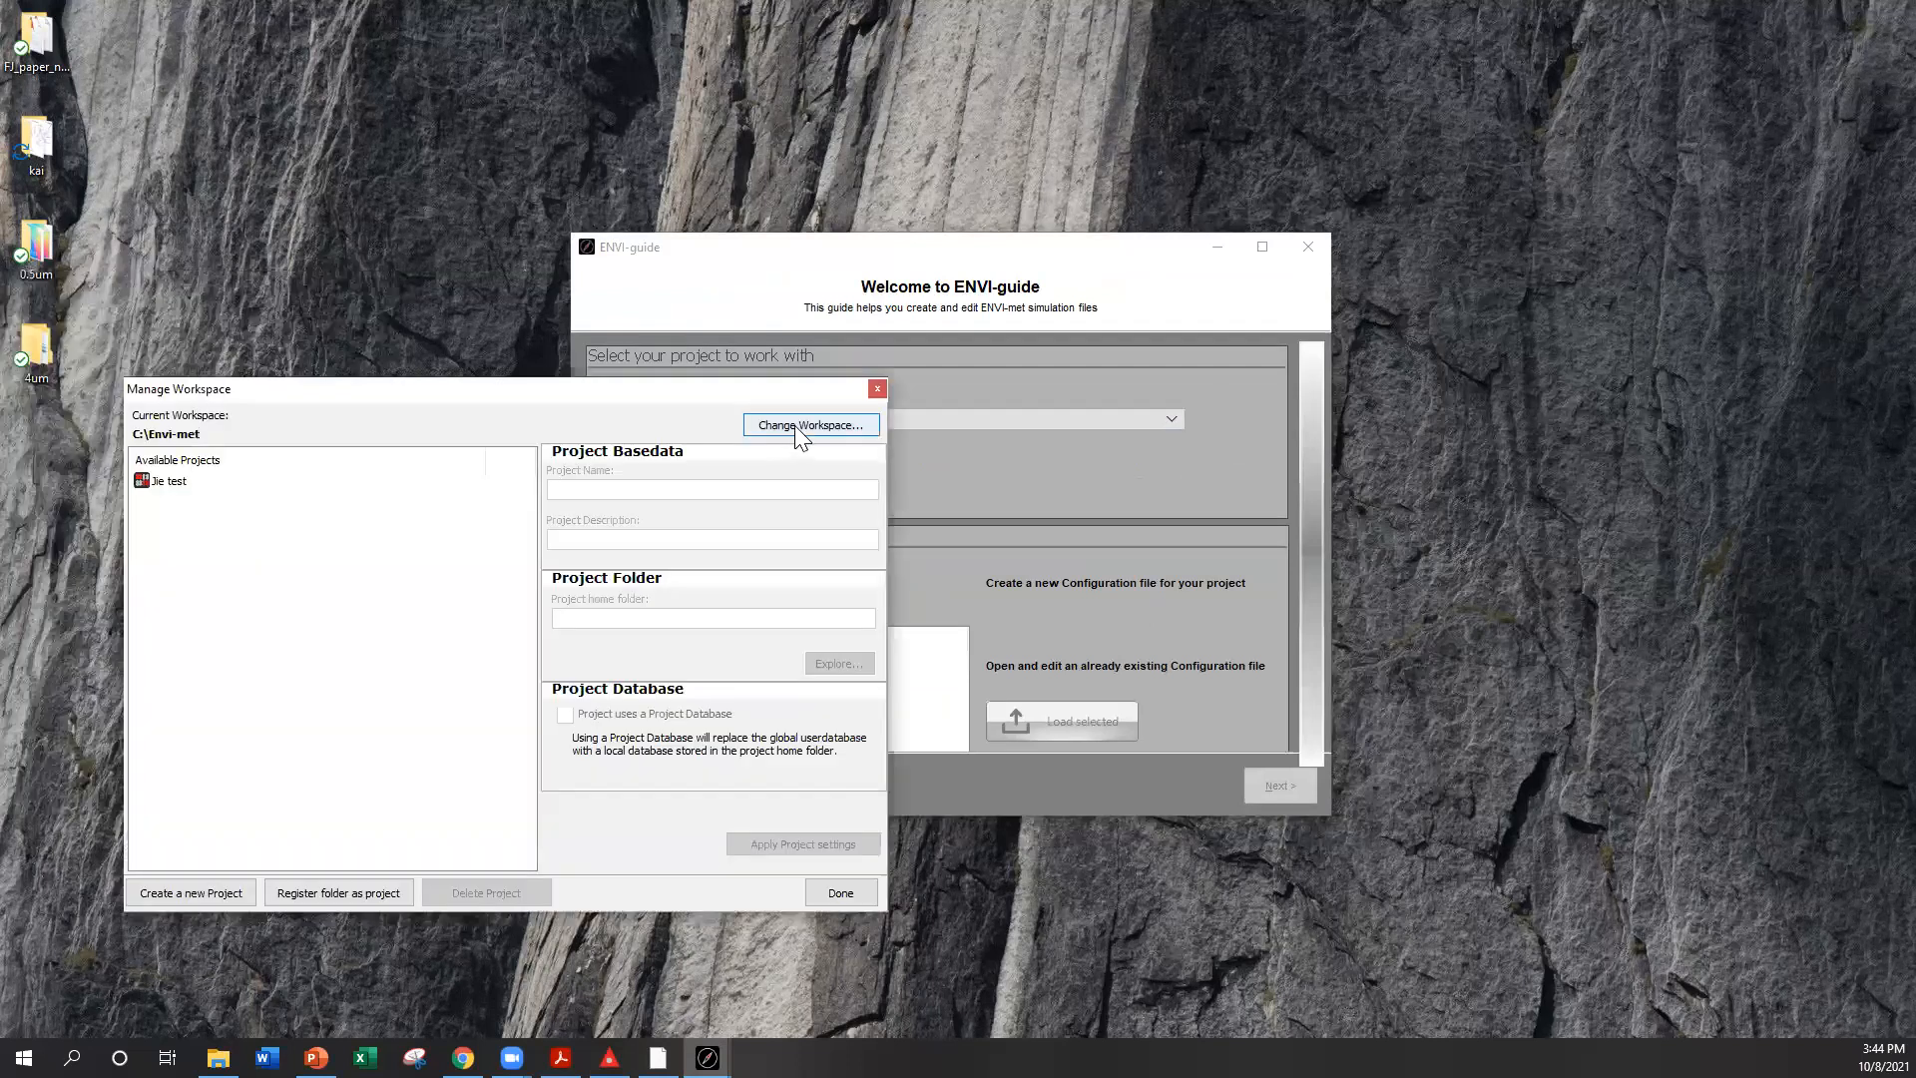
click(169, 486)
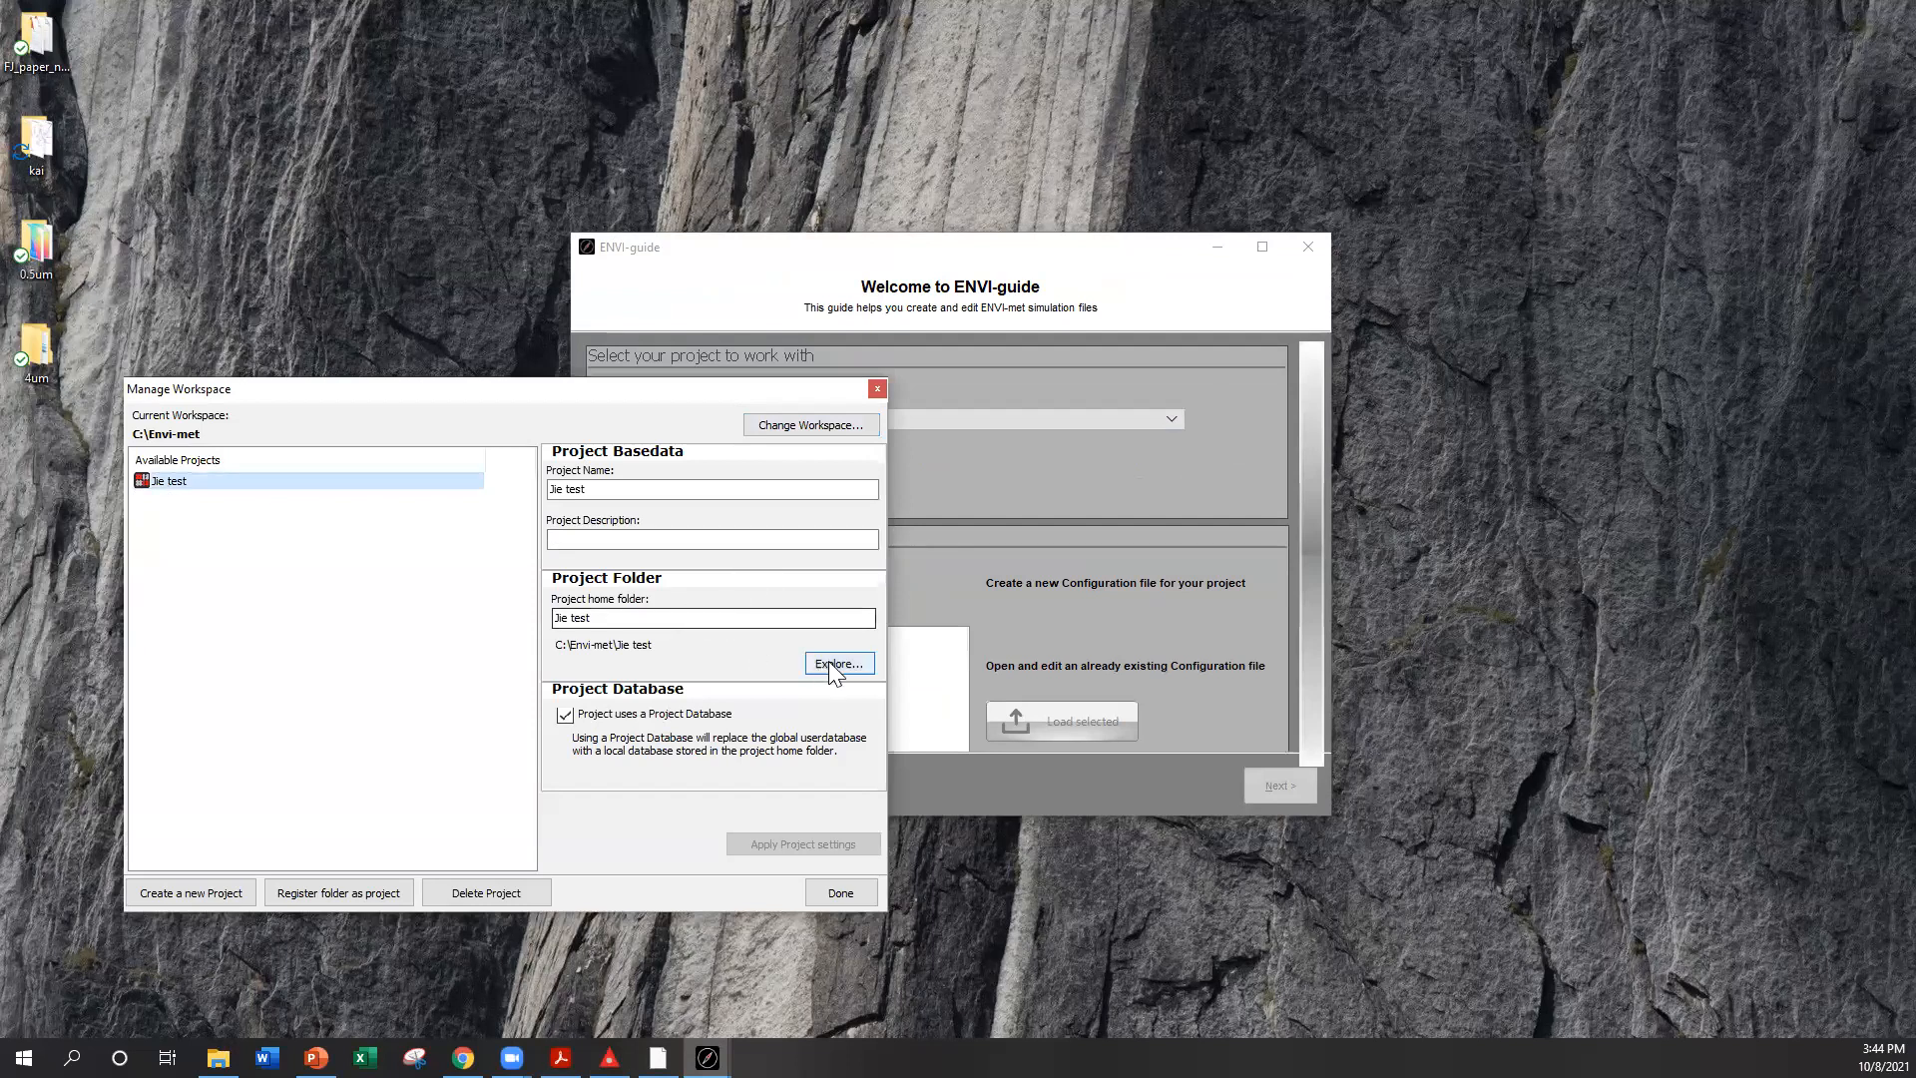
click(834, 425)
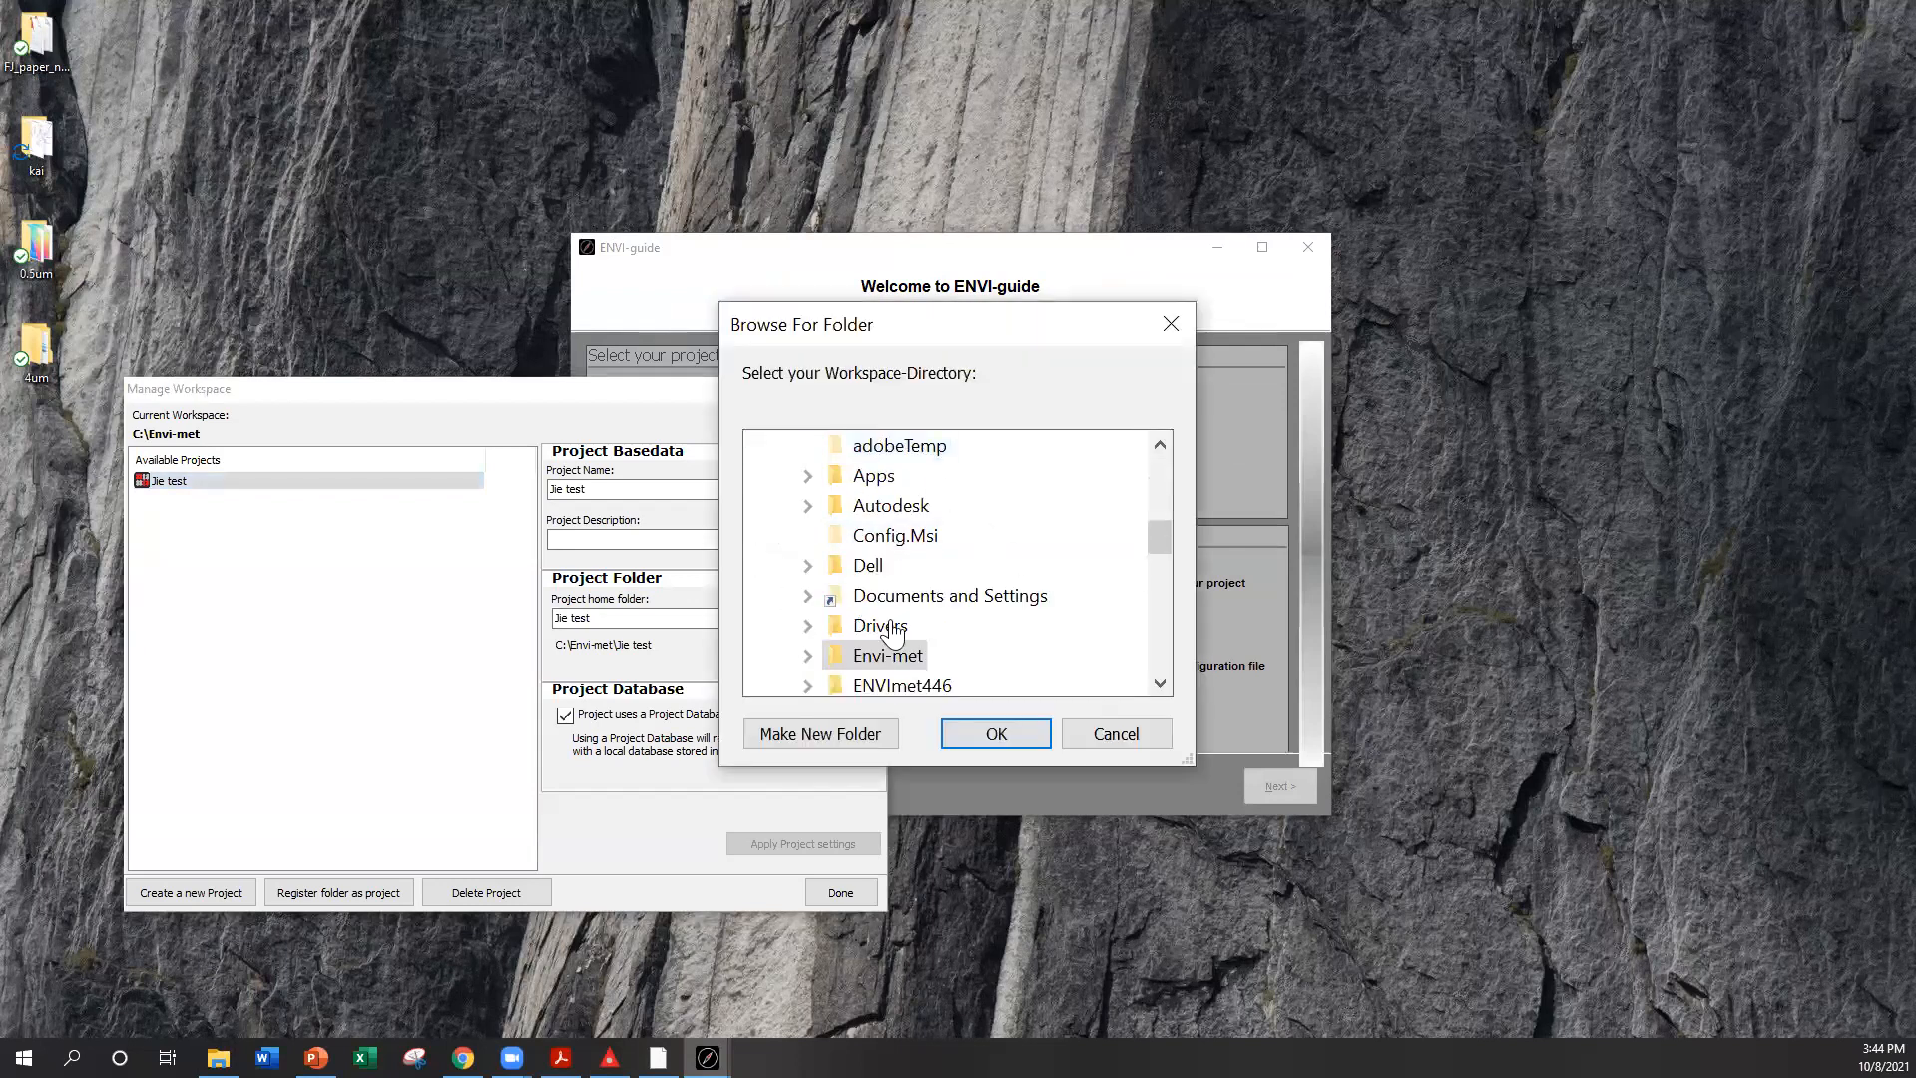
click(1184, 328)
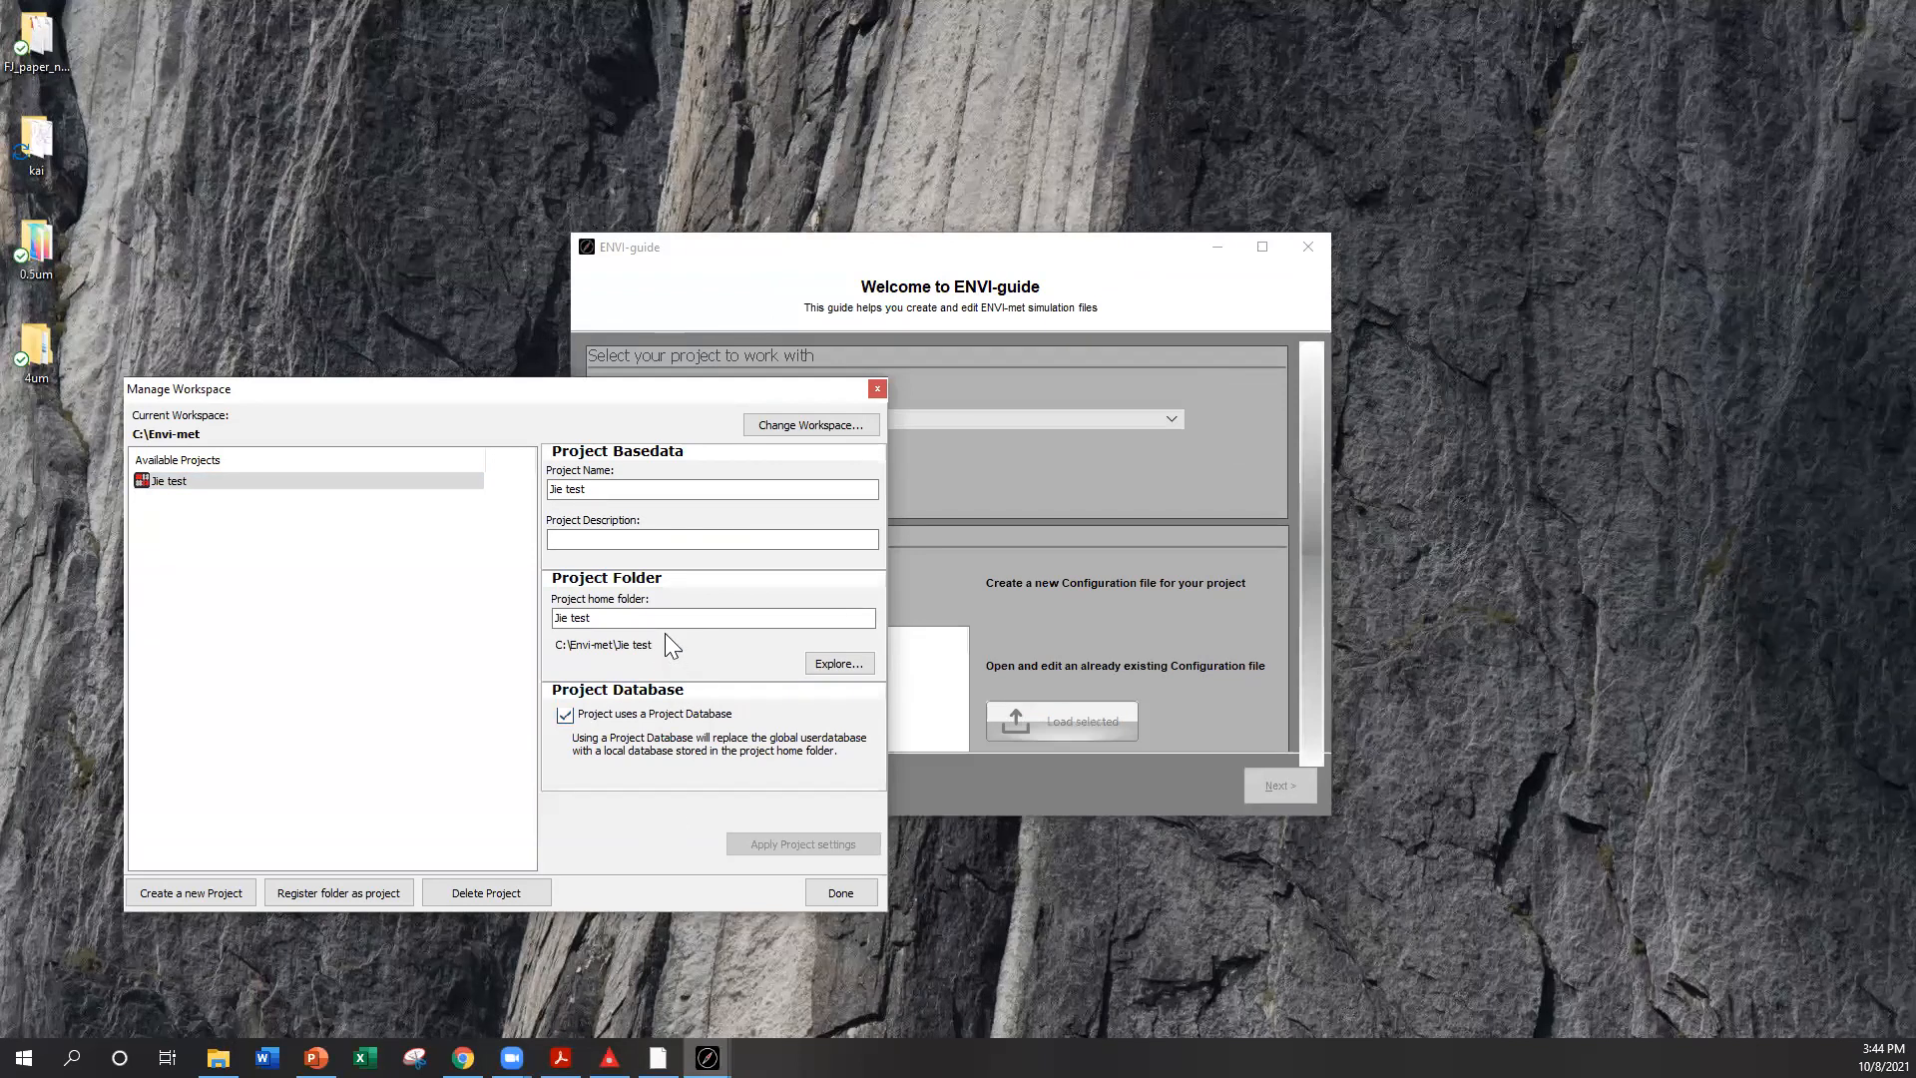
click(200, 483)
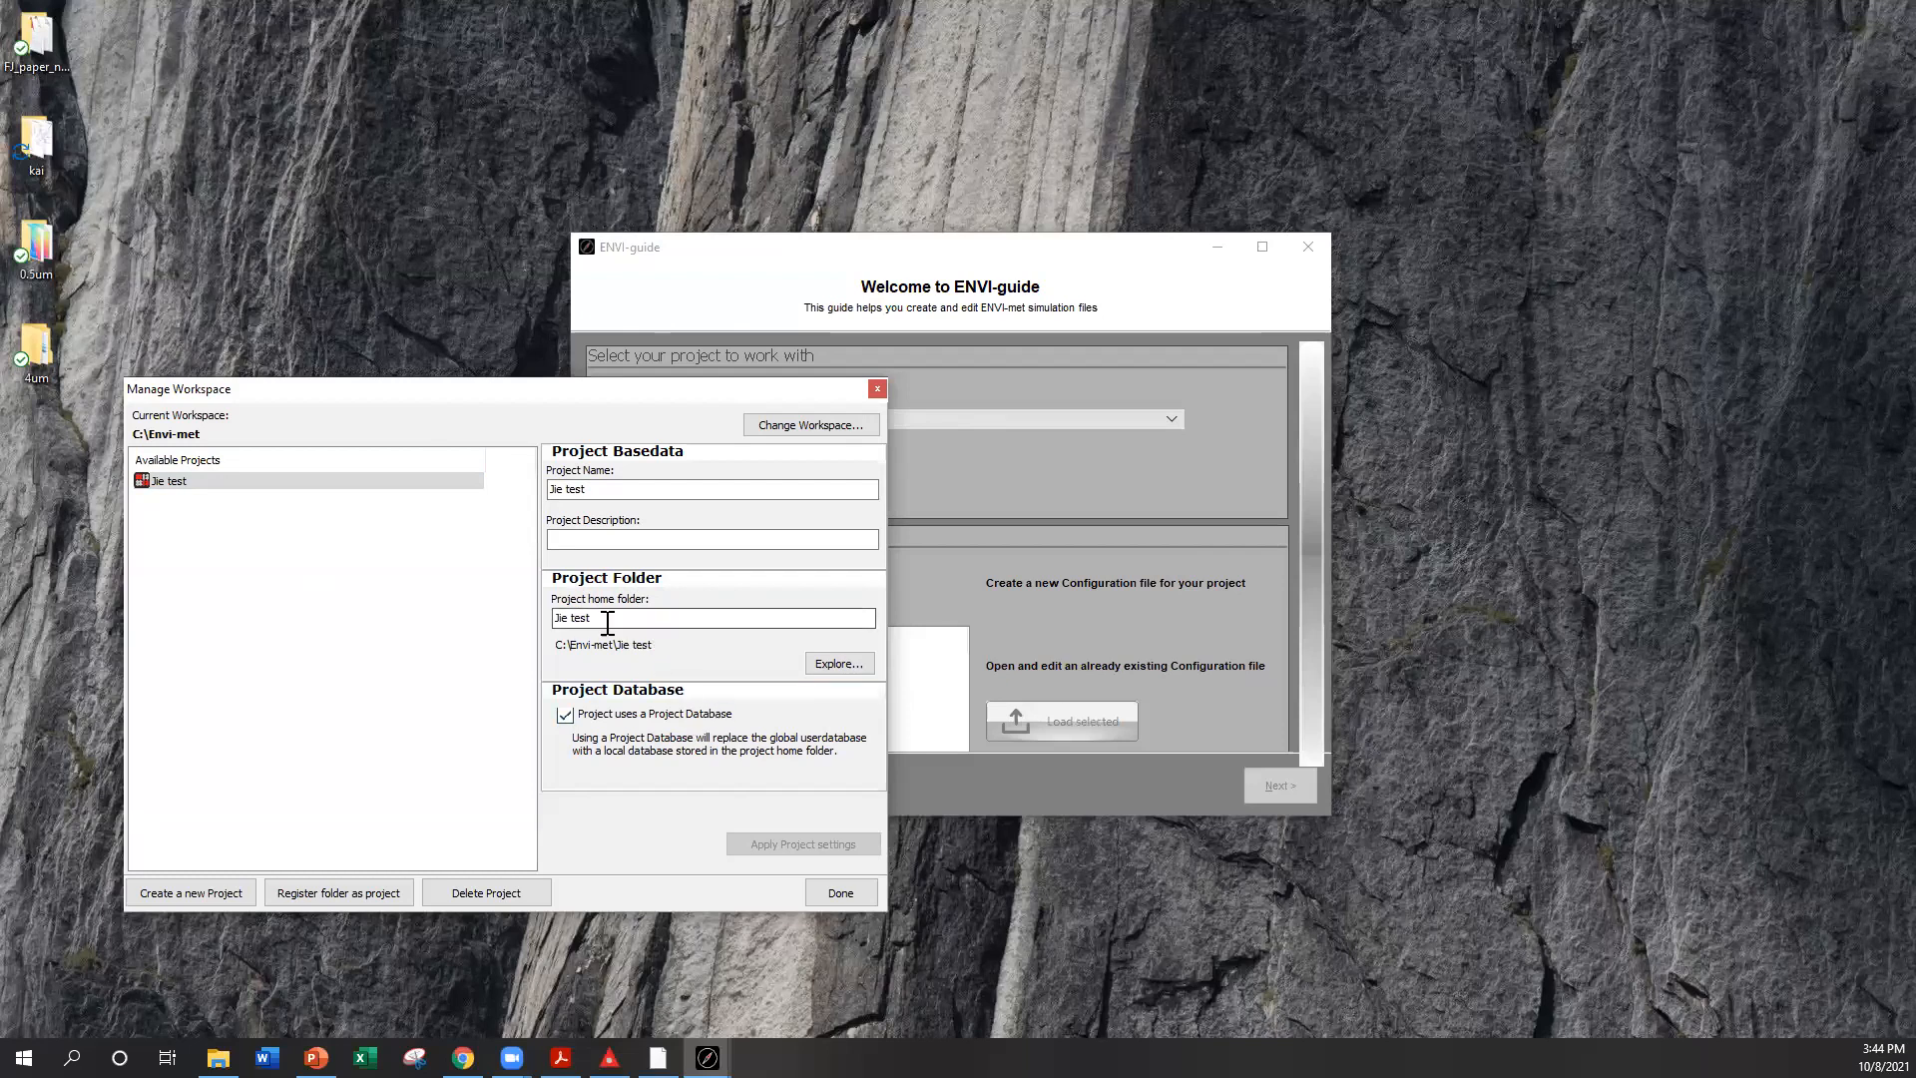
click(183, 483)
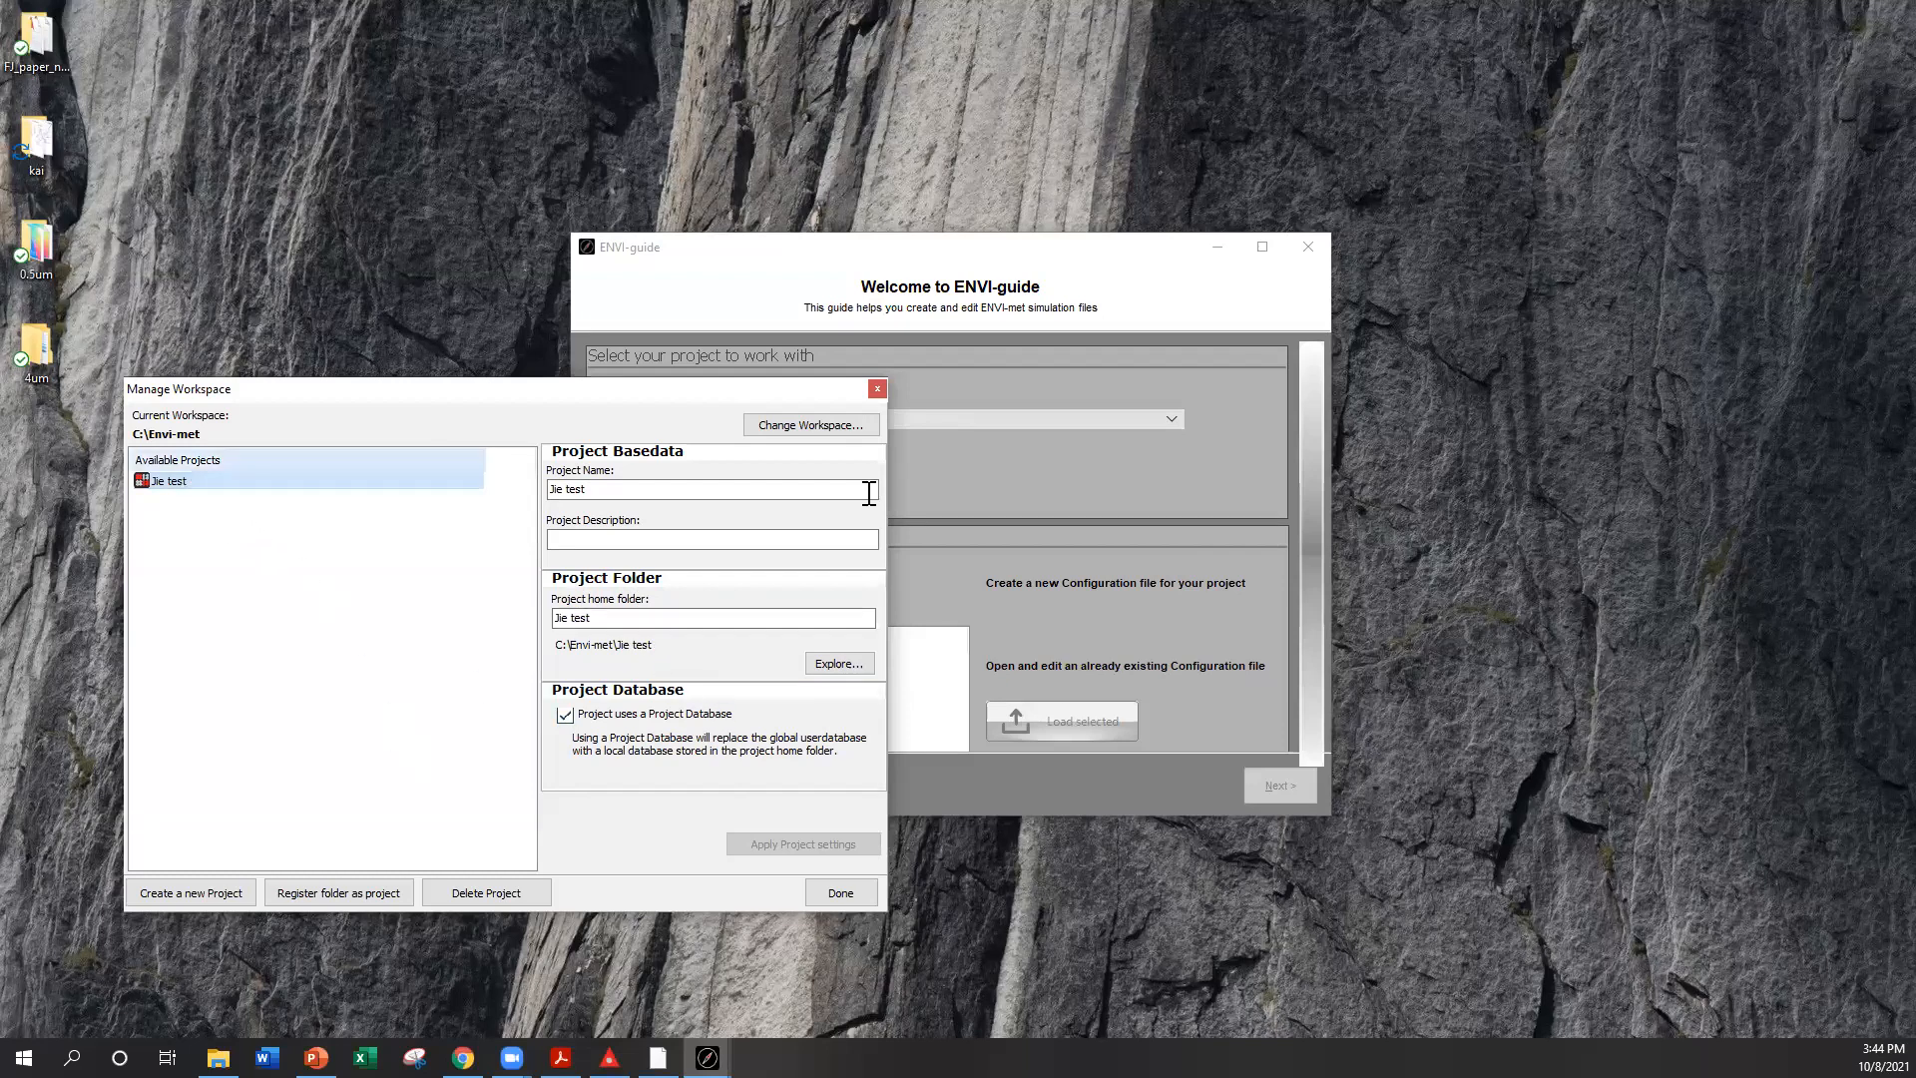
click(834, 893)
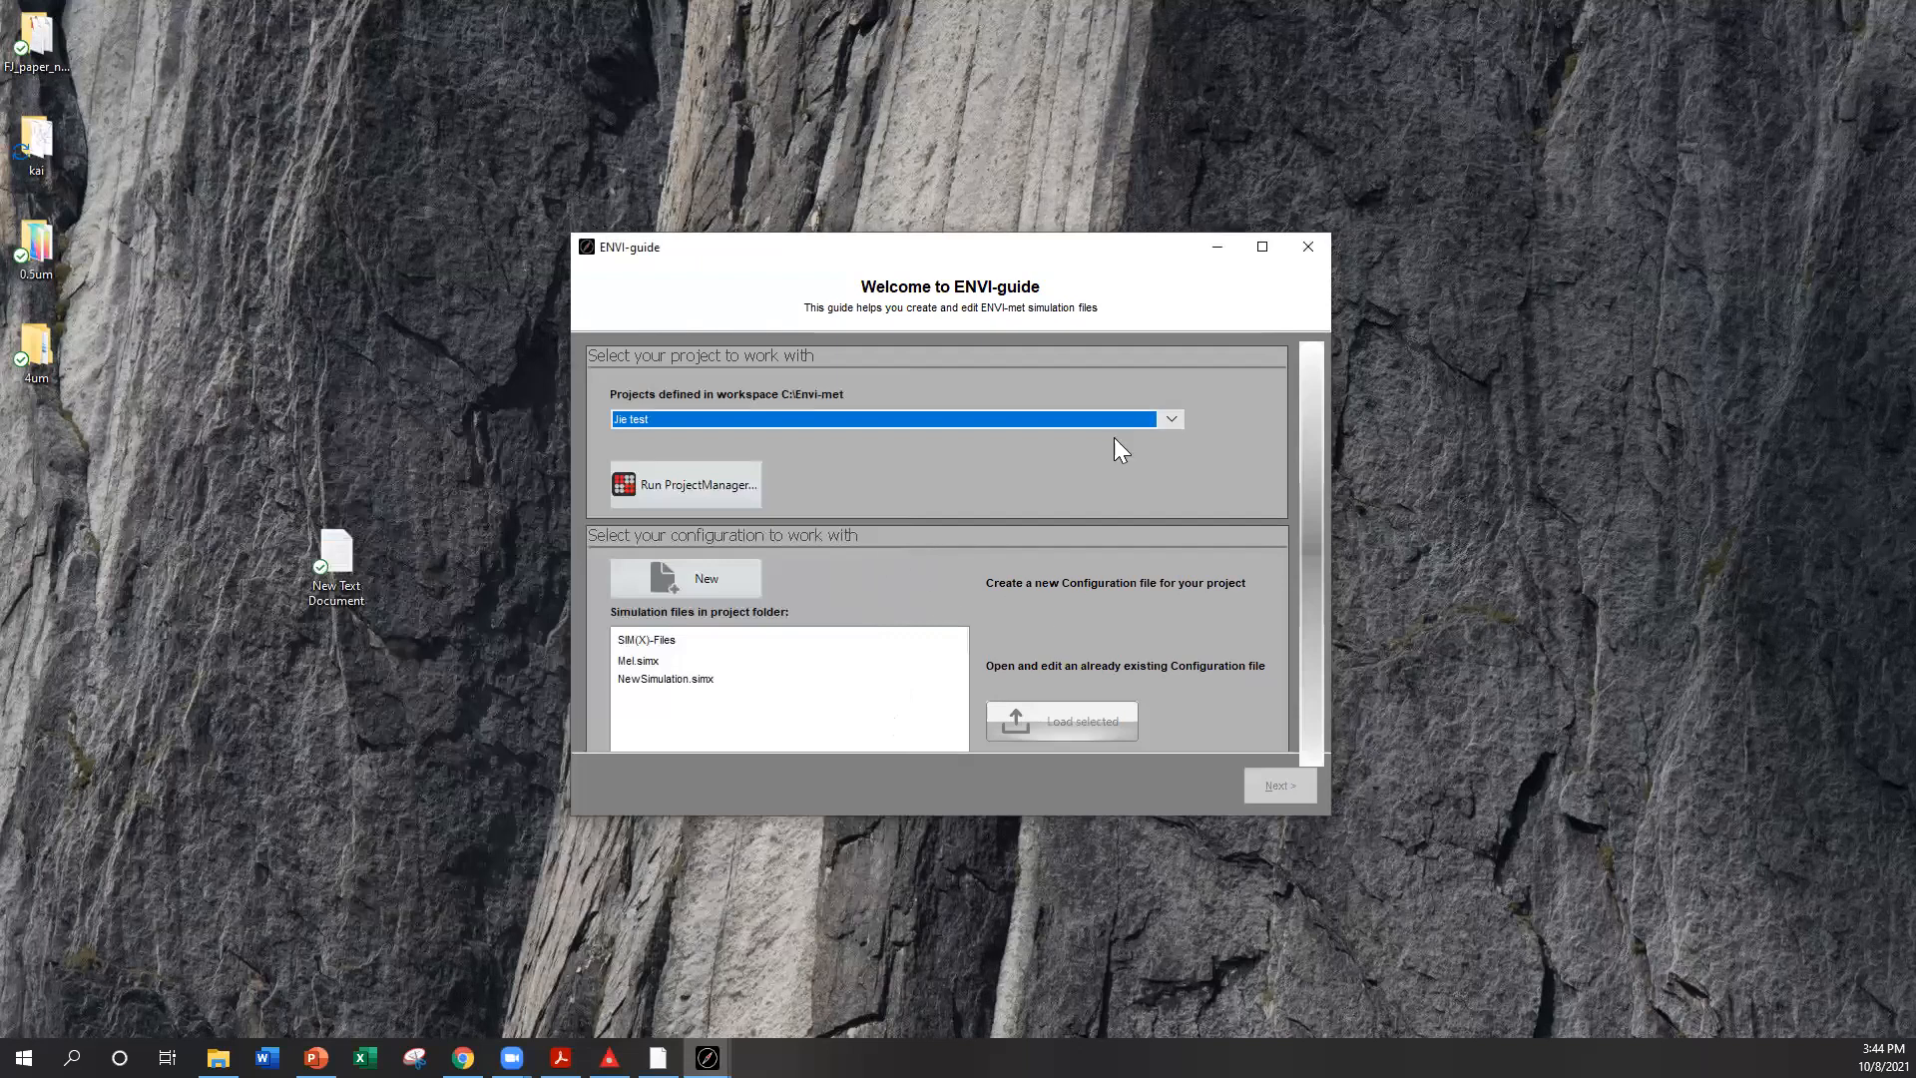
Enlarge the ENVI-guide window and create a new simulation configuration file for the project
drag(1058, 244, 1034, 218)
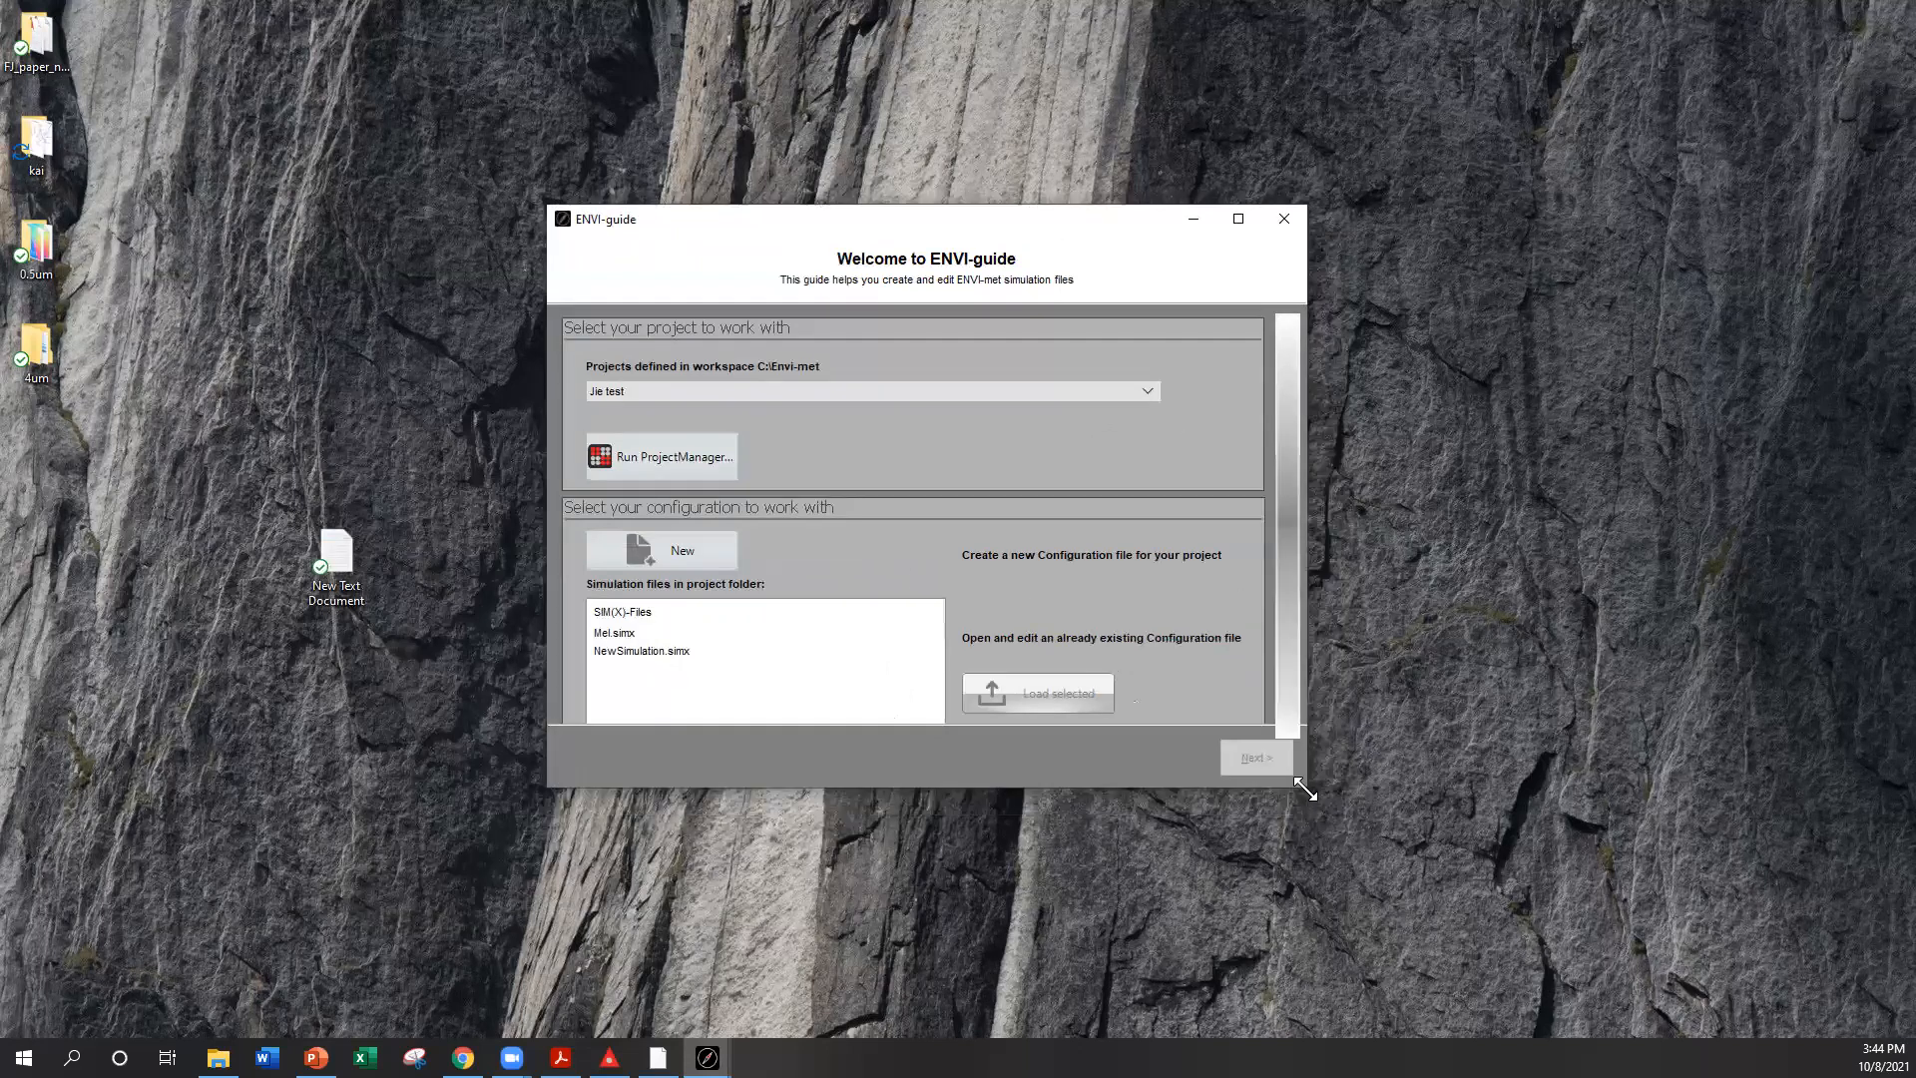
drag(1311, 793, 1415, 913)
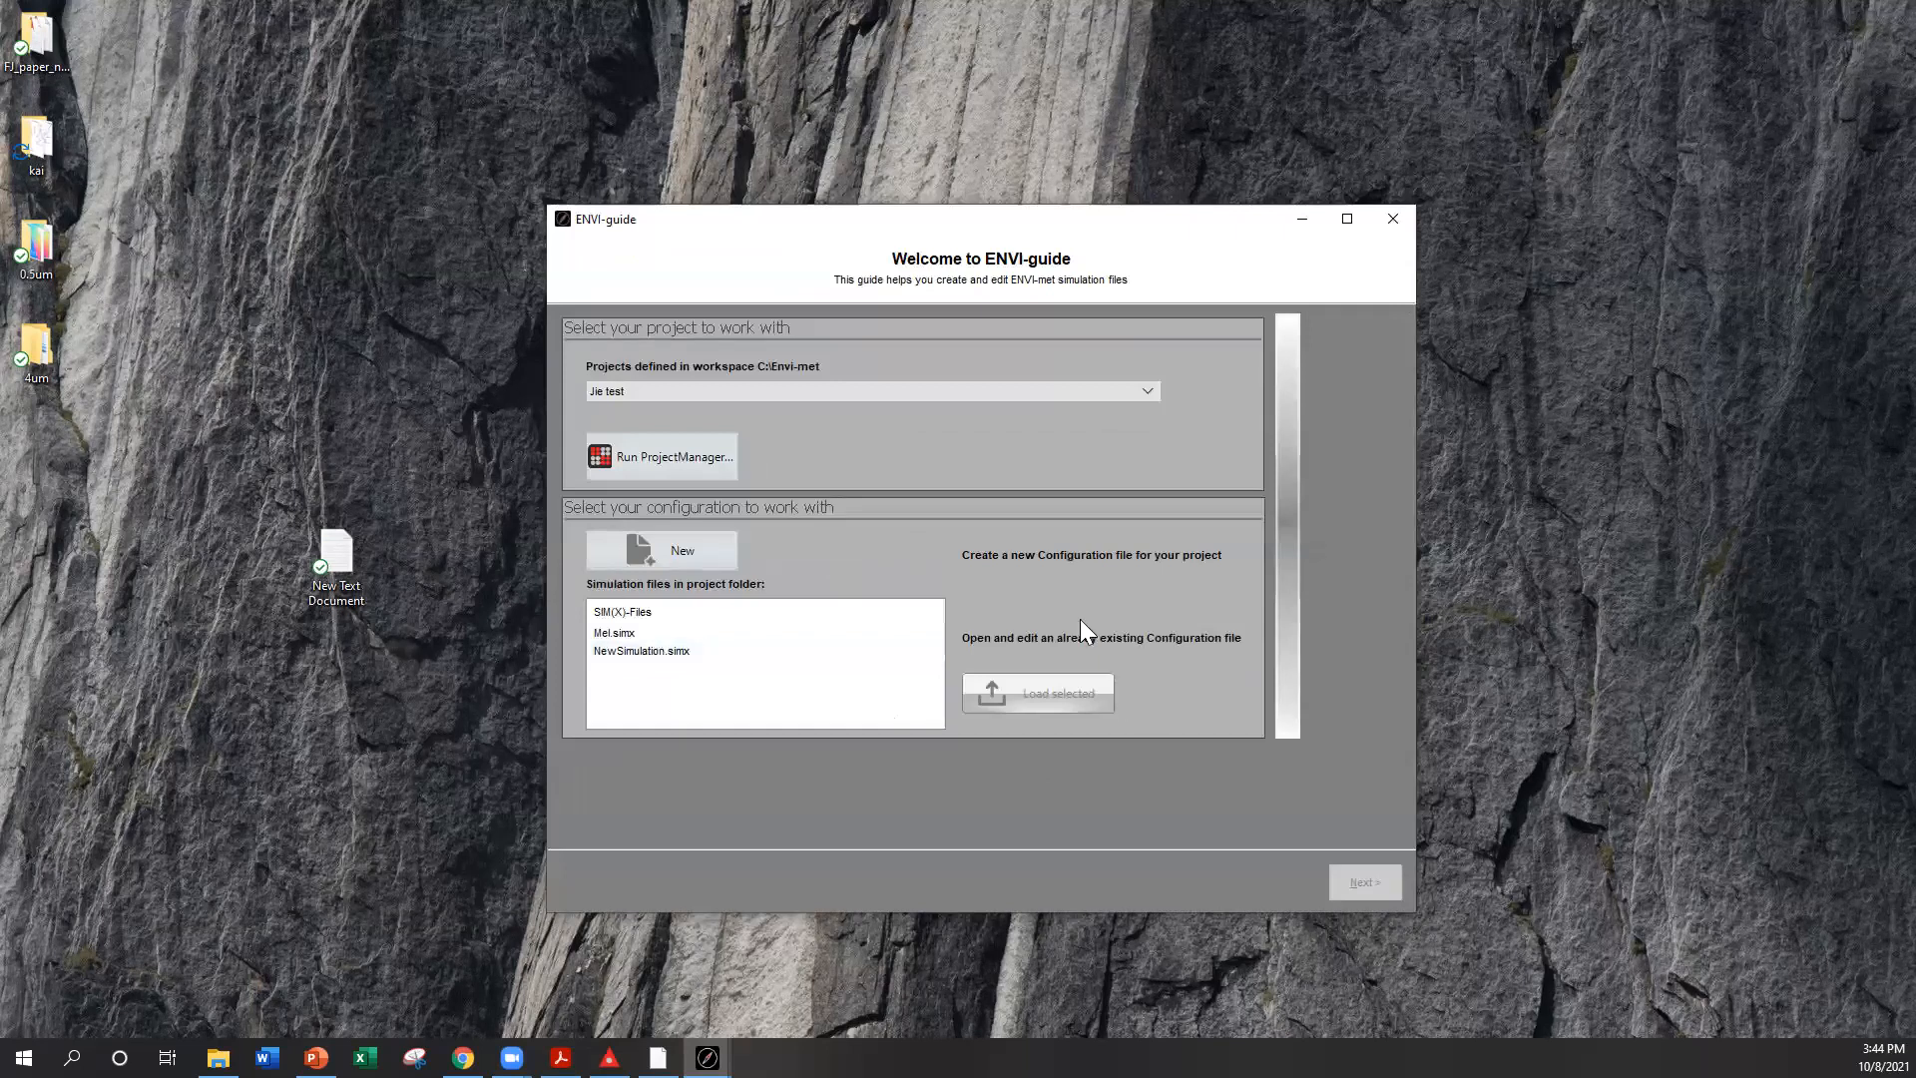
click(662, 550)
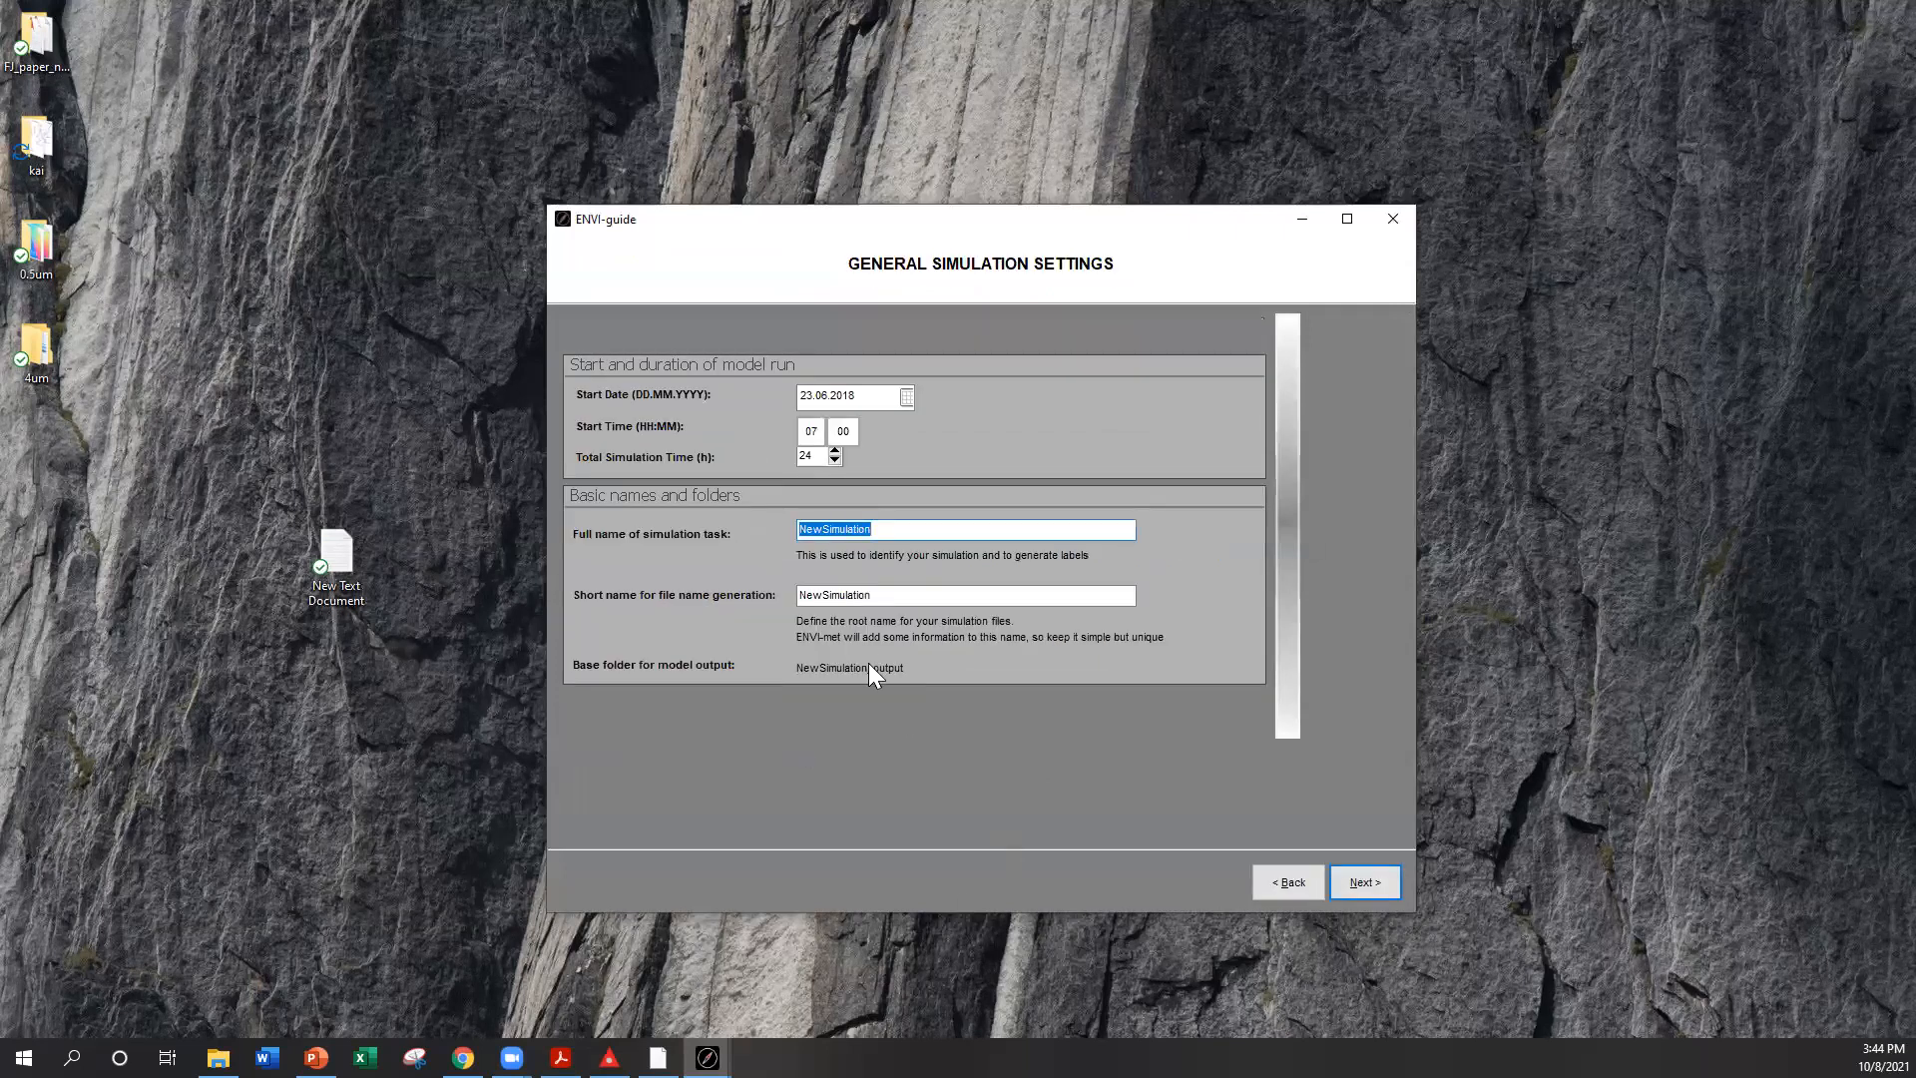
Set the model run's start date to 06.03.1989 using the calendar picker
click(905, 397)
click(811, 433)
click(811, 433)
click(812, 433)
click(812, 433)
click(812, 433)
click(812, 433)
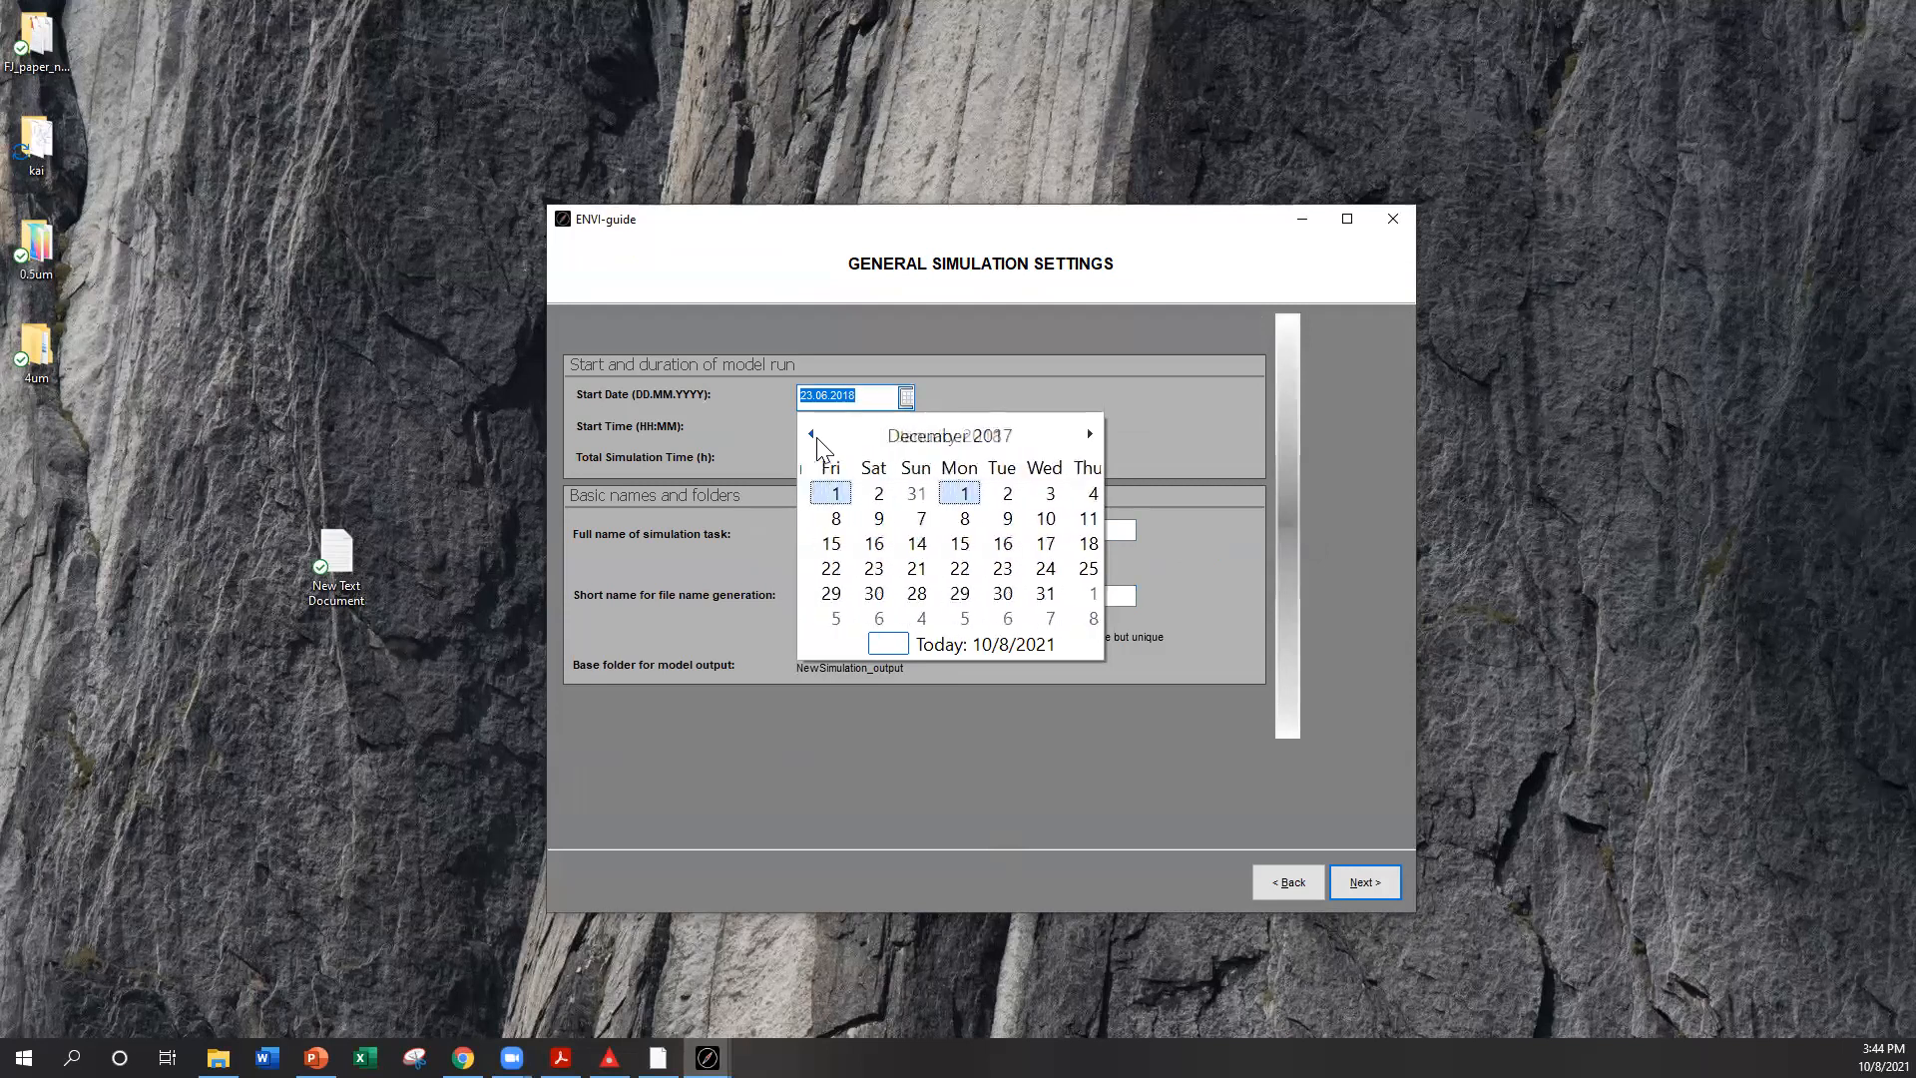
click(953, 436)
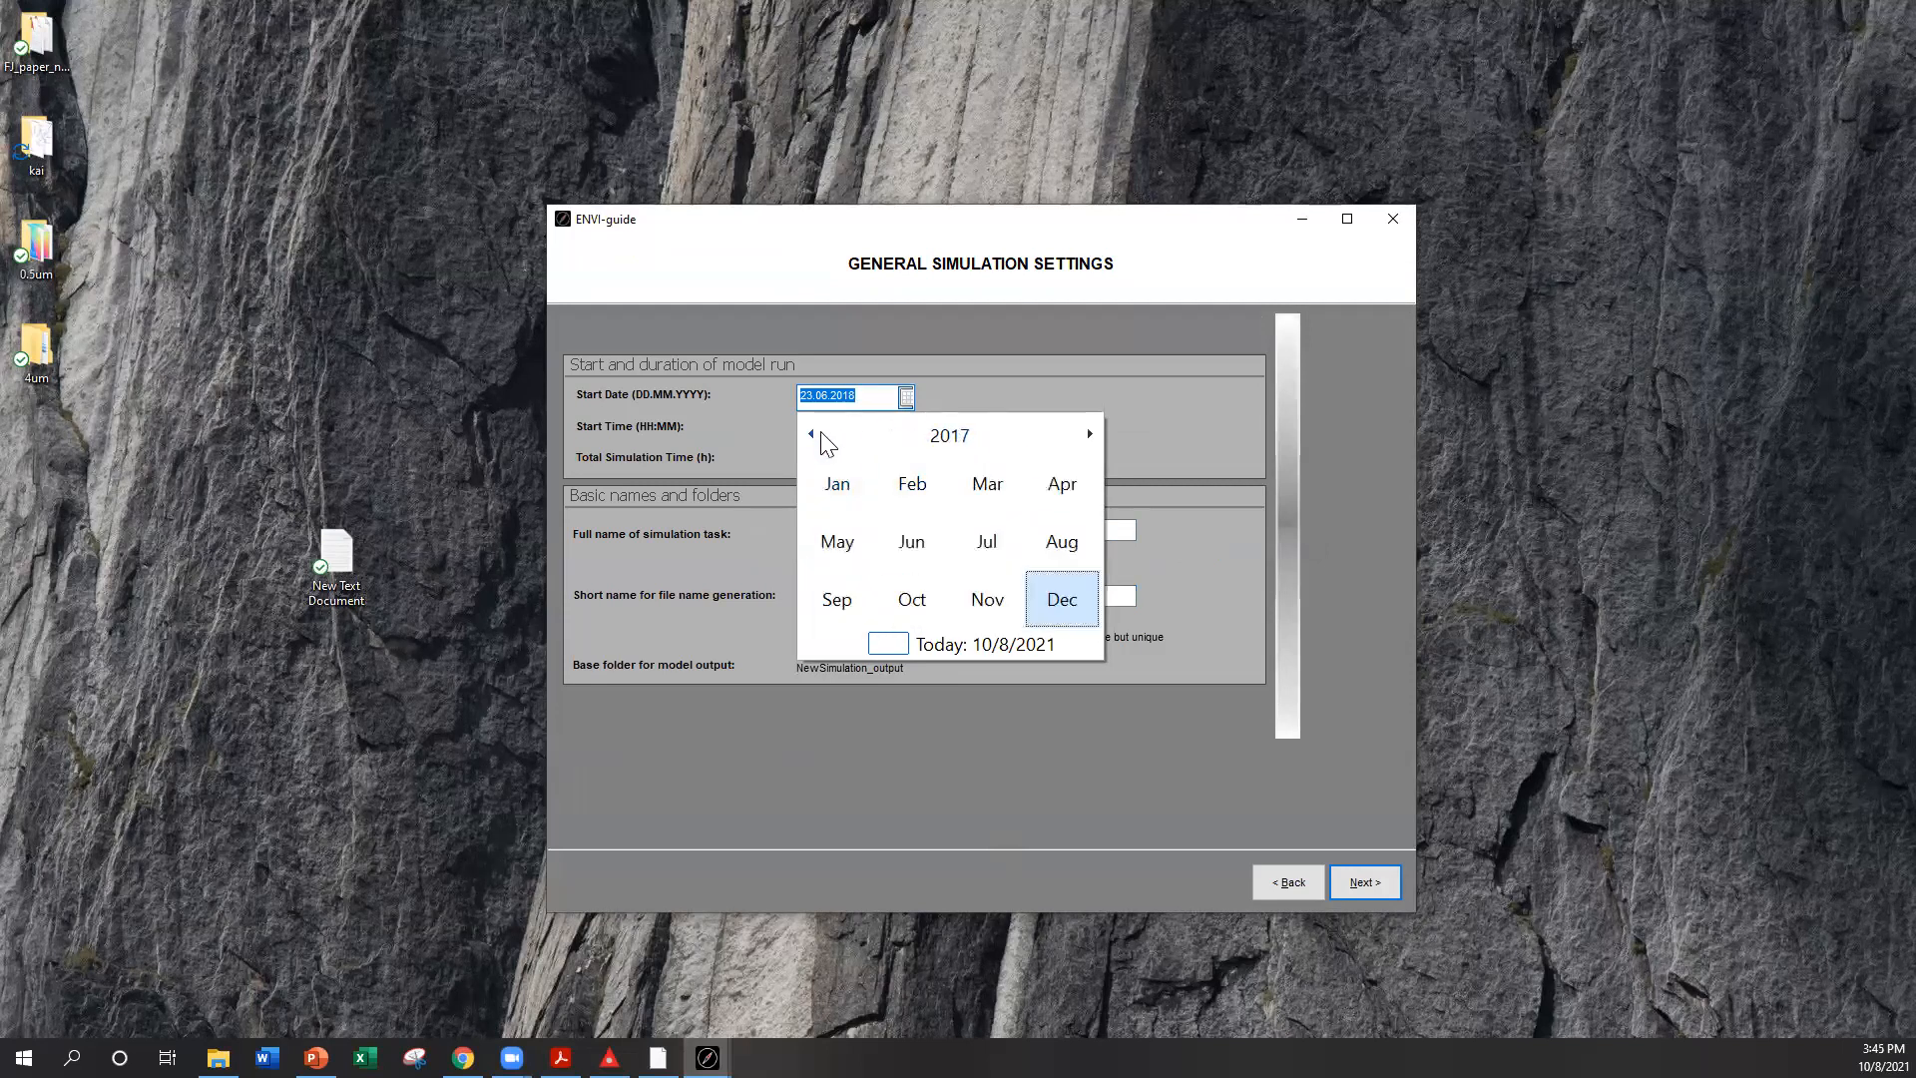
click(814, 433)
click(813, 433)
click(813, 433)
click(811, 433)
click(949, 437)
scroll(914, 489, up, 4)
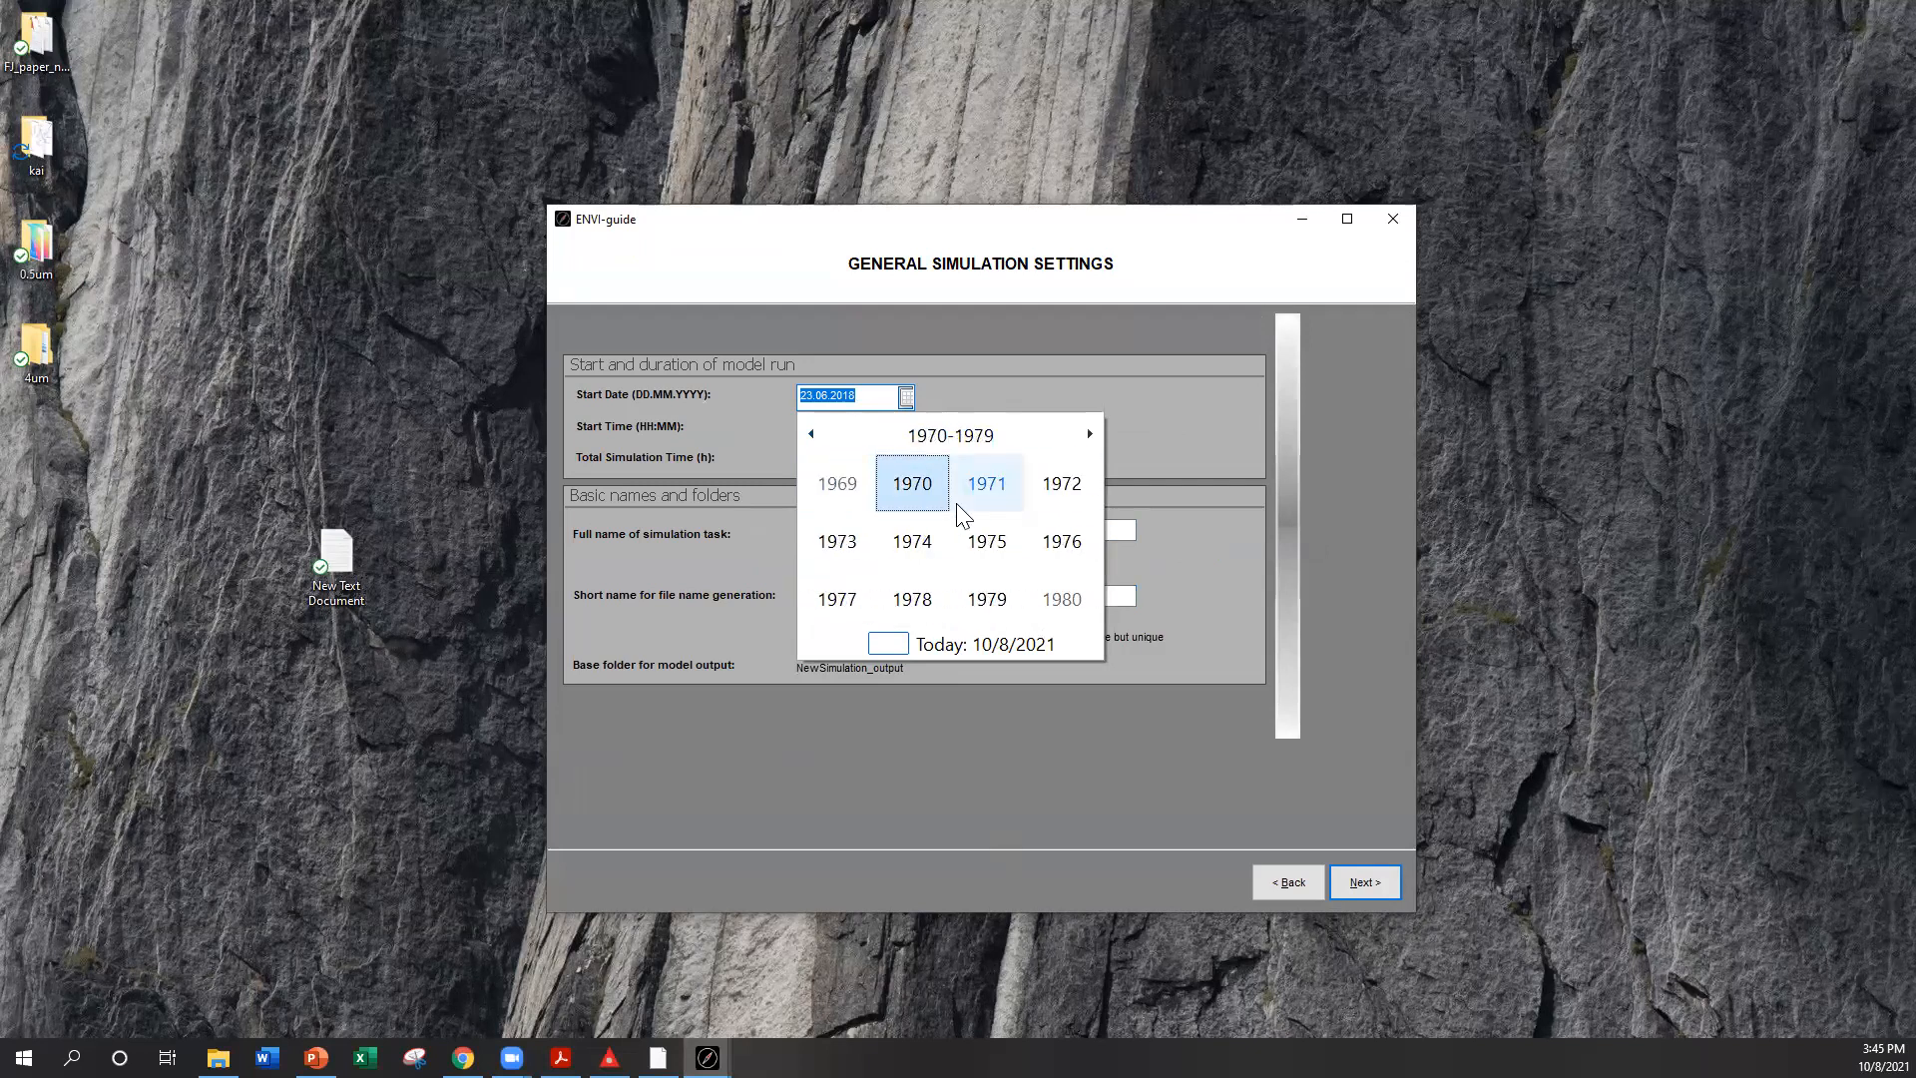
click(1089, 432)
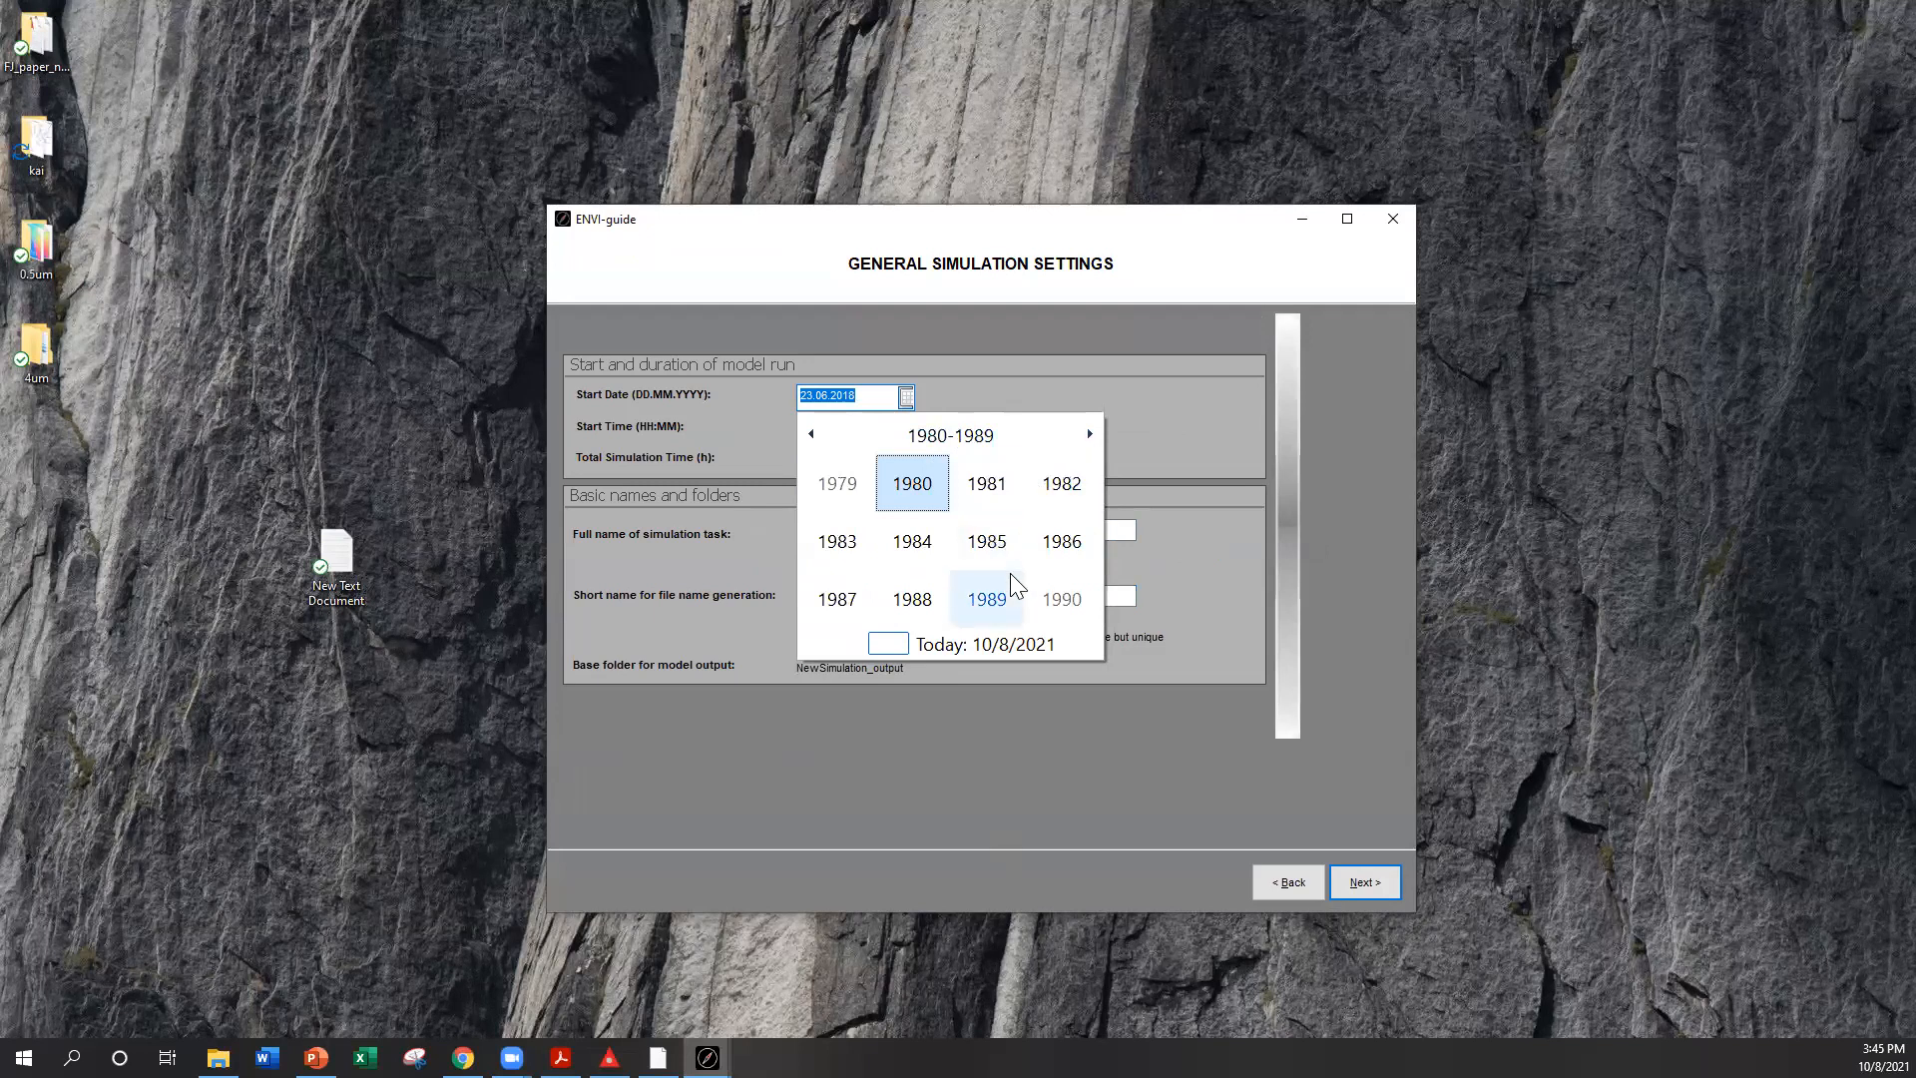
click(993, 599)
click(1004, 485)
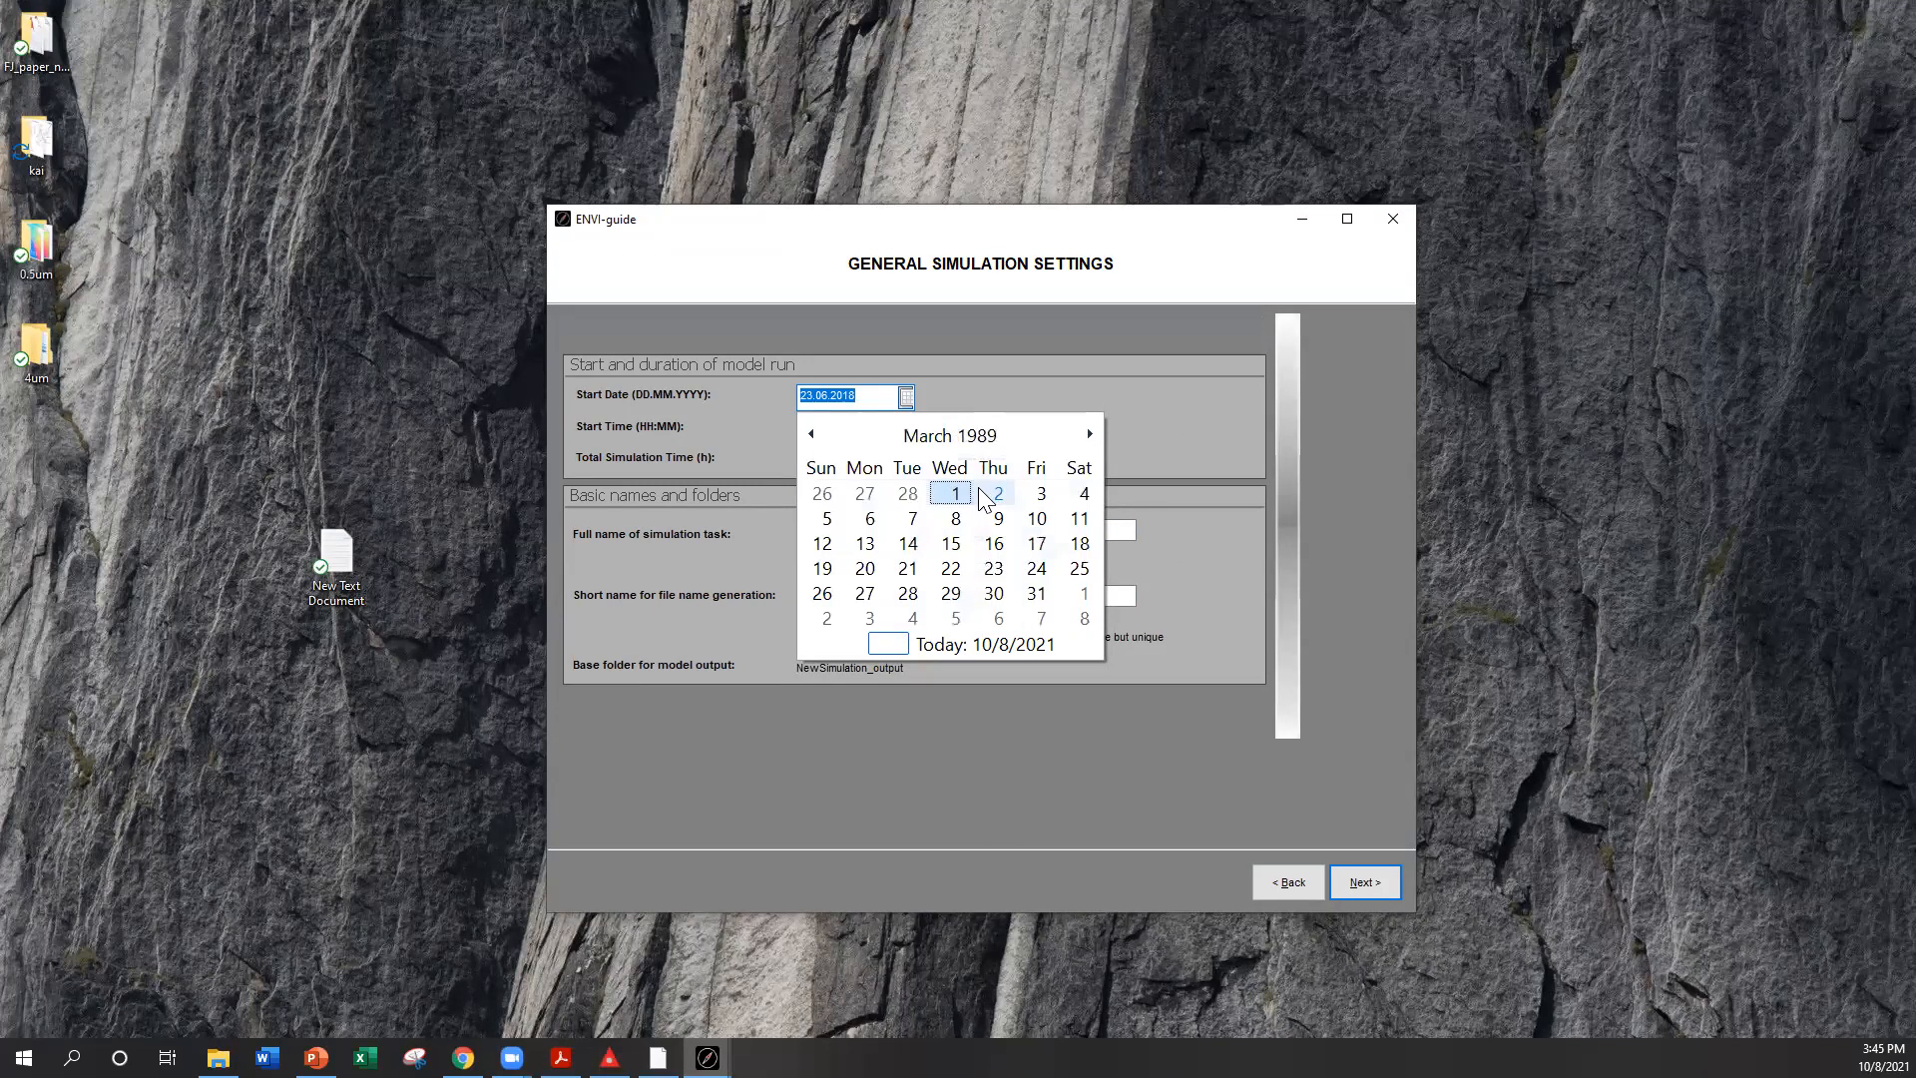
click(868, 517)
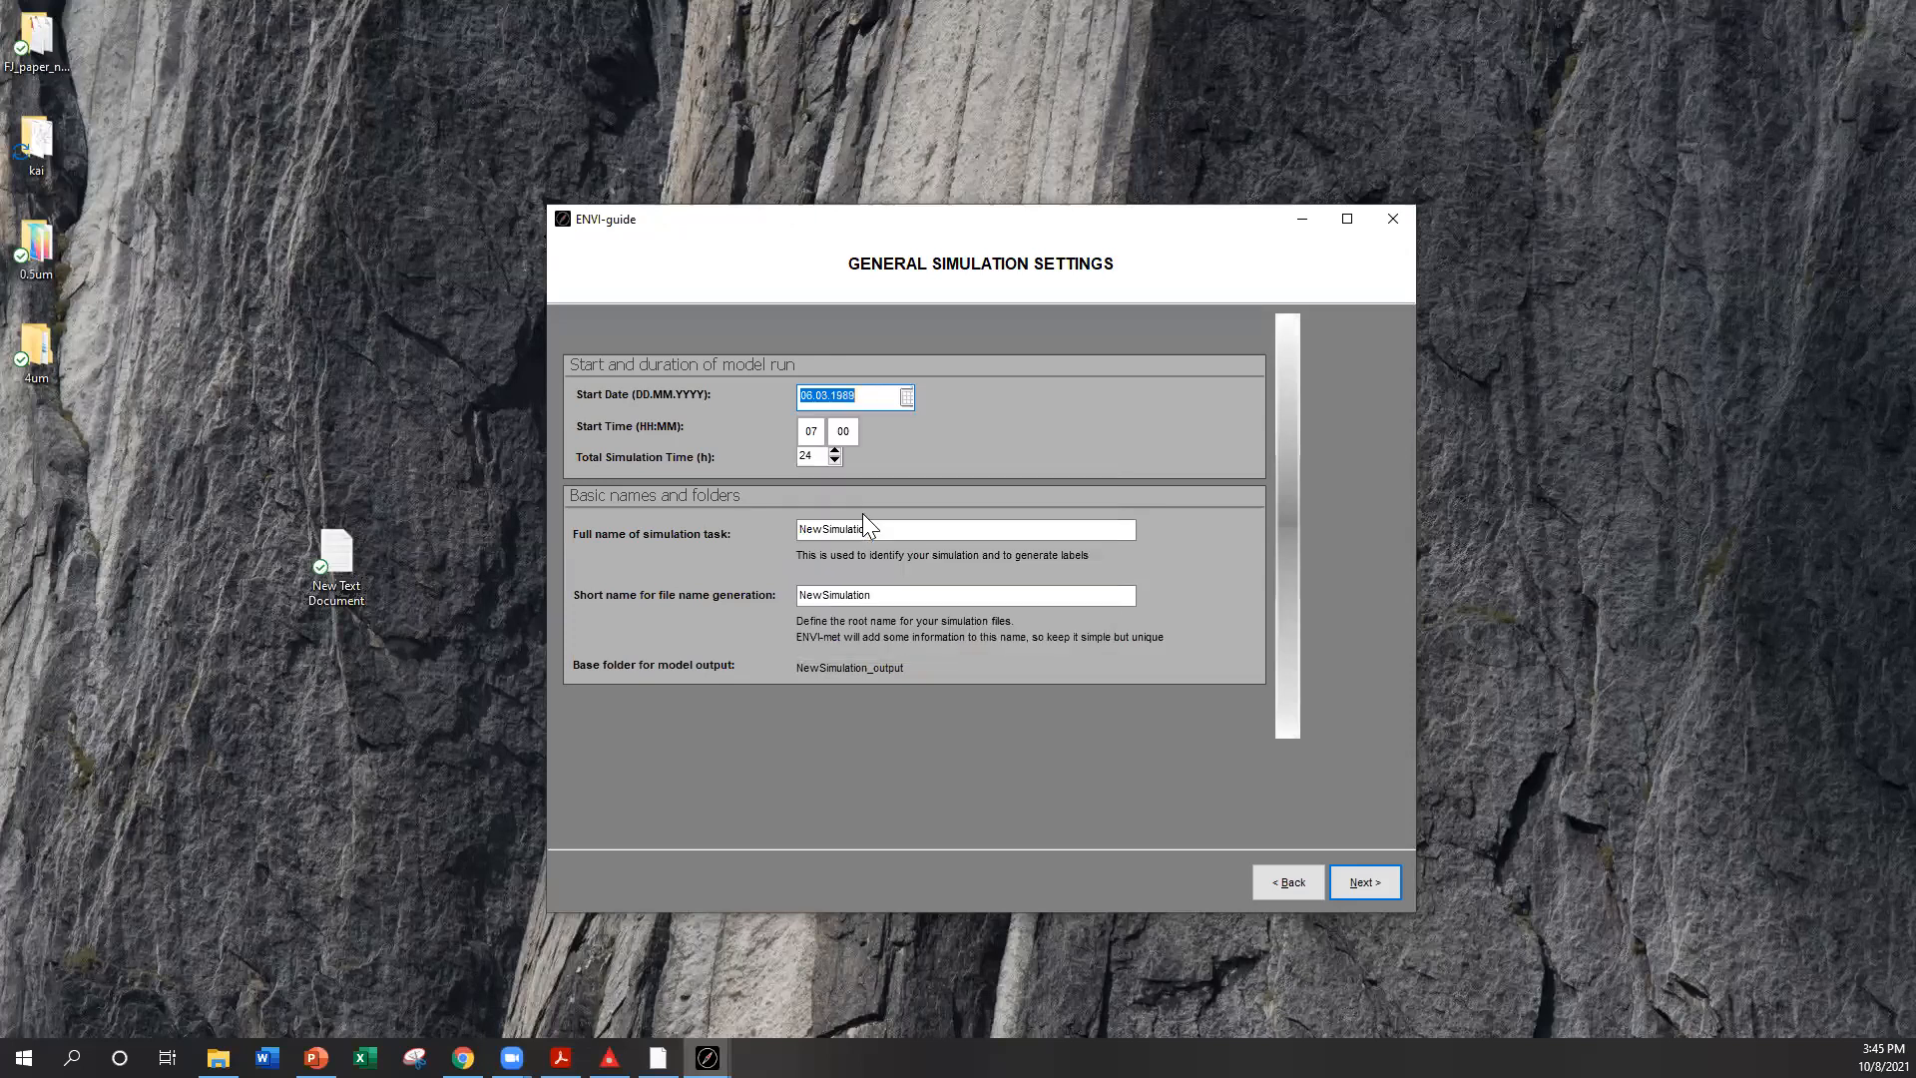
Set the simulation's start time to 13:00 and the total simulation time to 2 hours
click(818, 439)
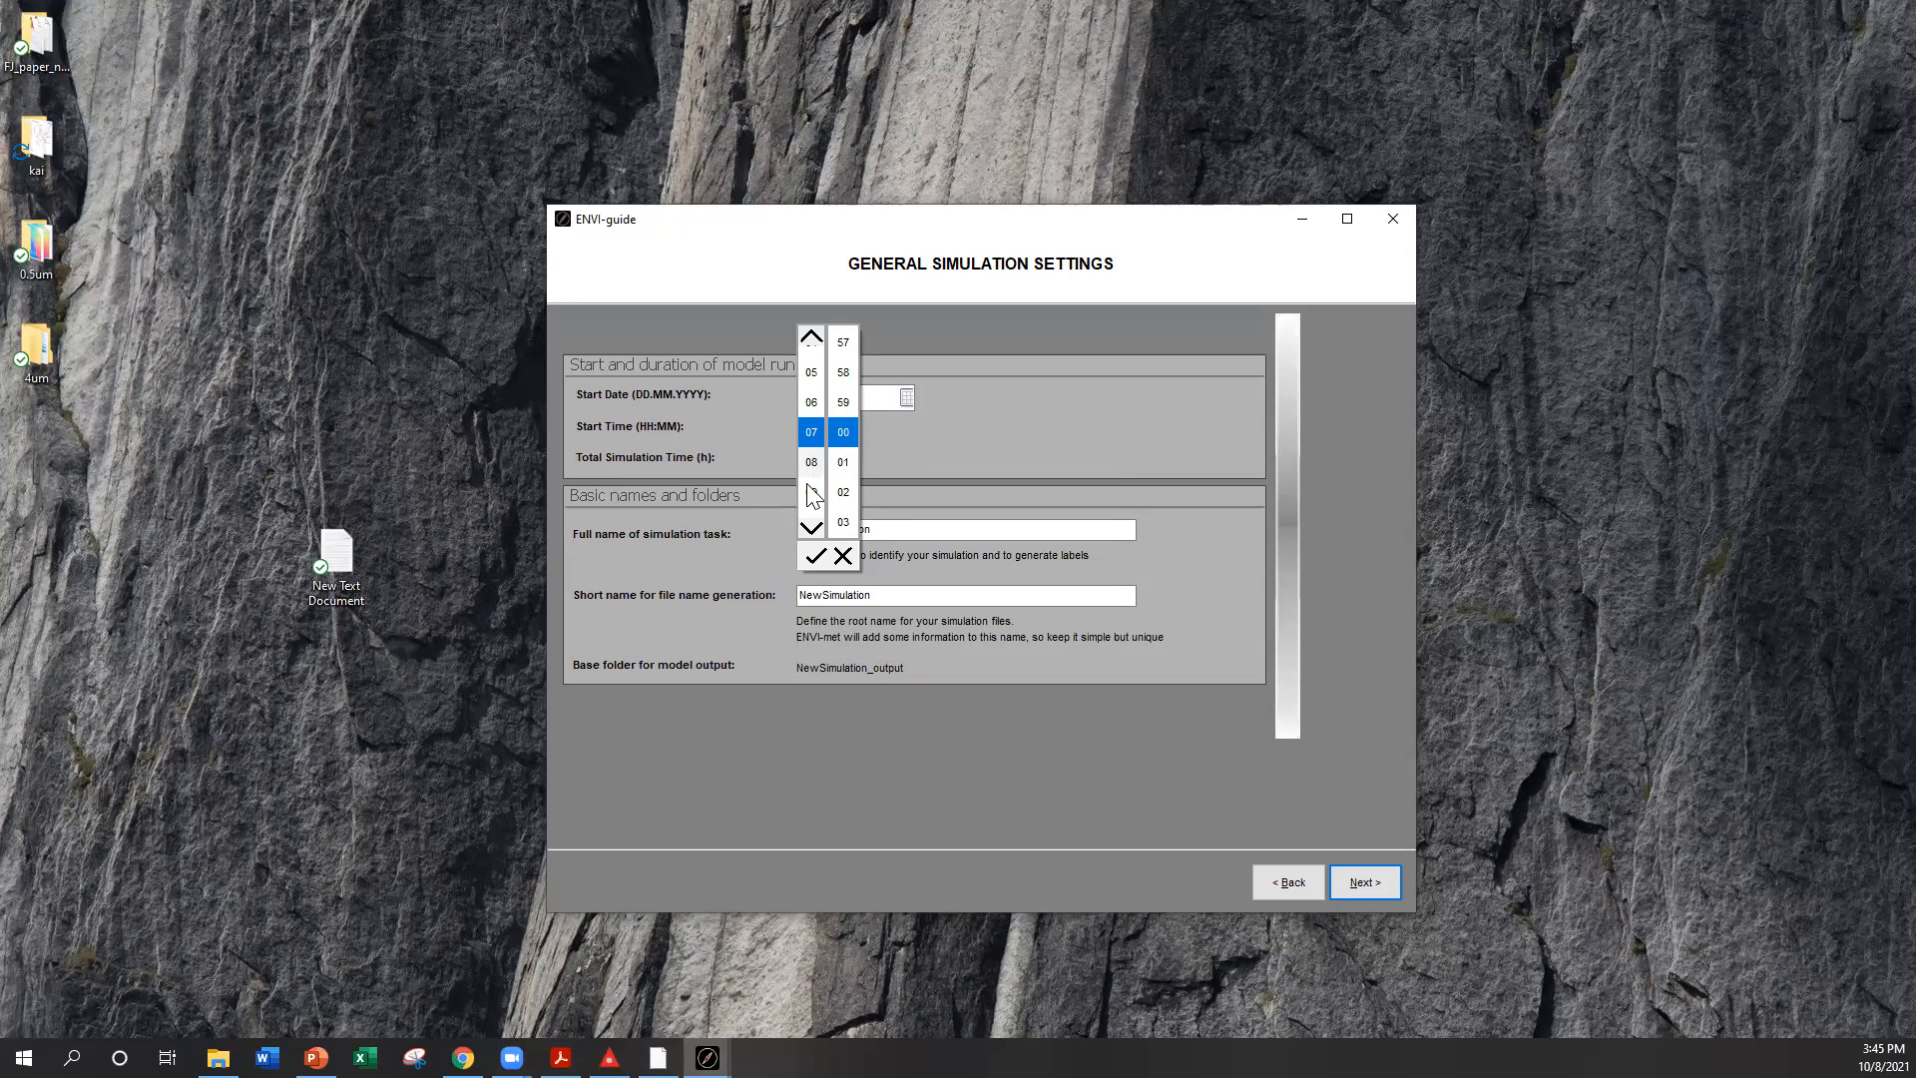
click(814, 529)
click(813, 529)
click(814, 529)
click(814, 529)
click(814, 529)
click(814, 529)
click(816, 556)
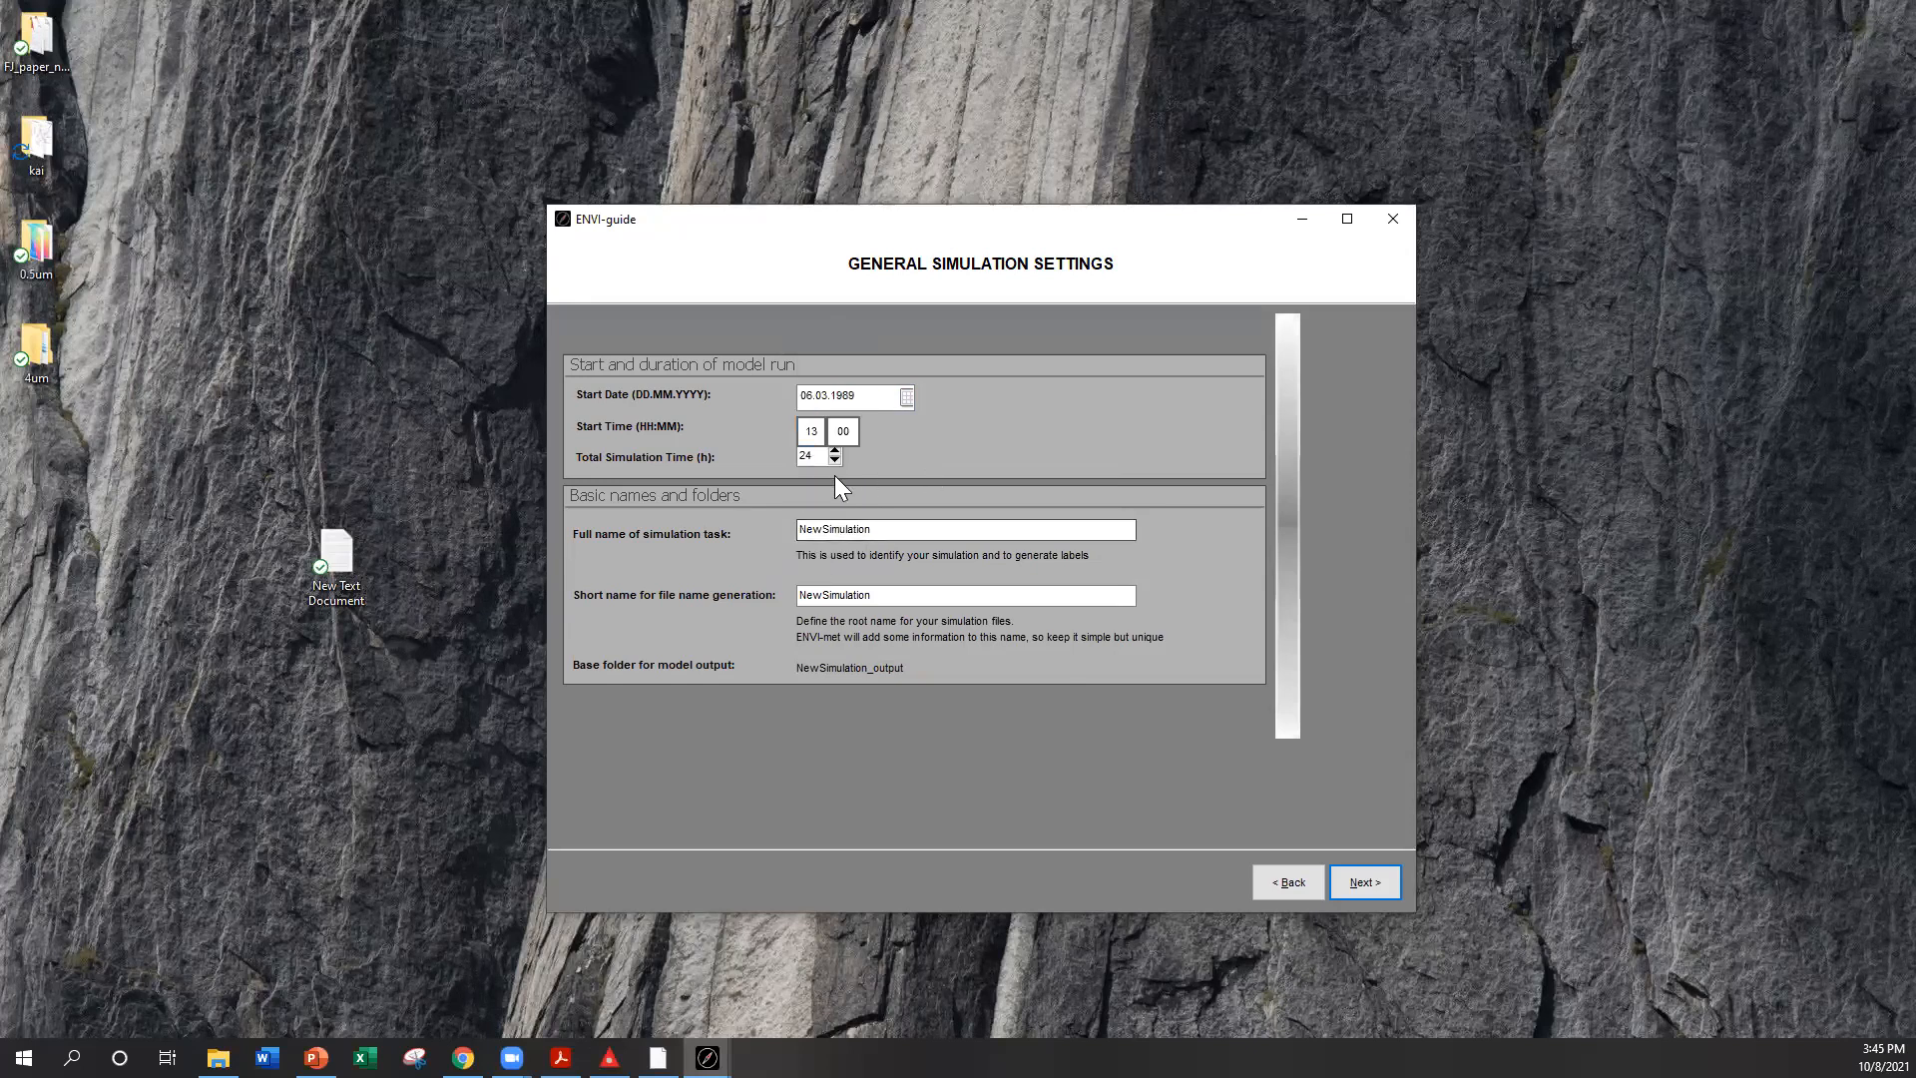
double_click(806, 456)
text(2)
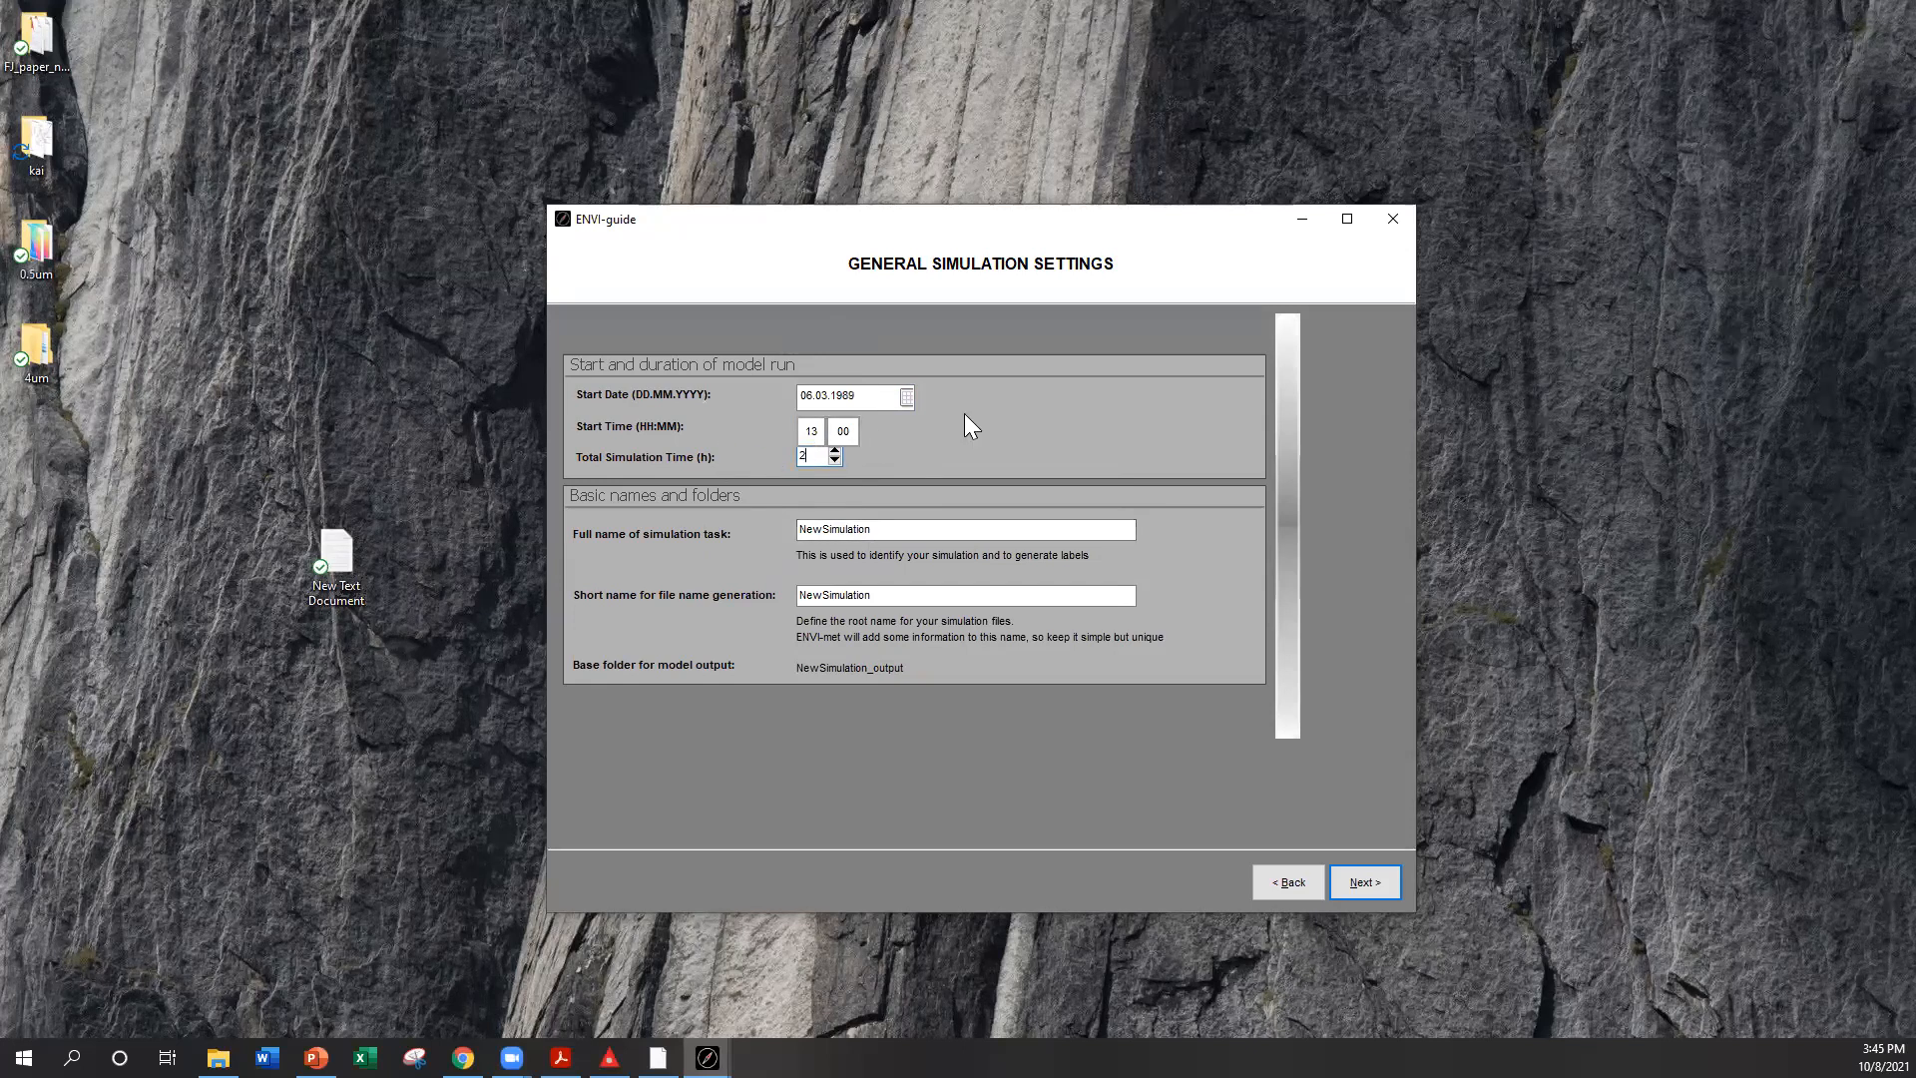
Name the simulation task 08 Oct, use the same text as the short file name, and continue to the area file choice
key(Tab)
key(BackSpace)
text(08 Oct)
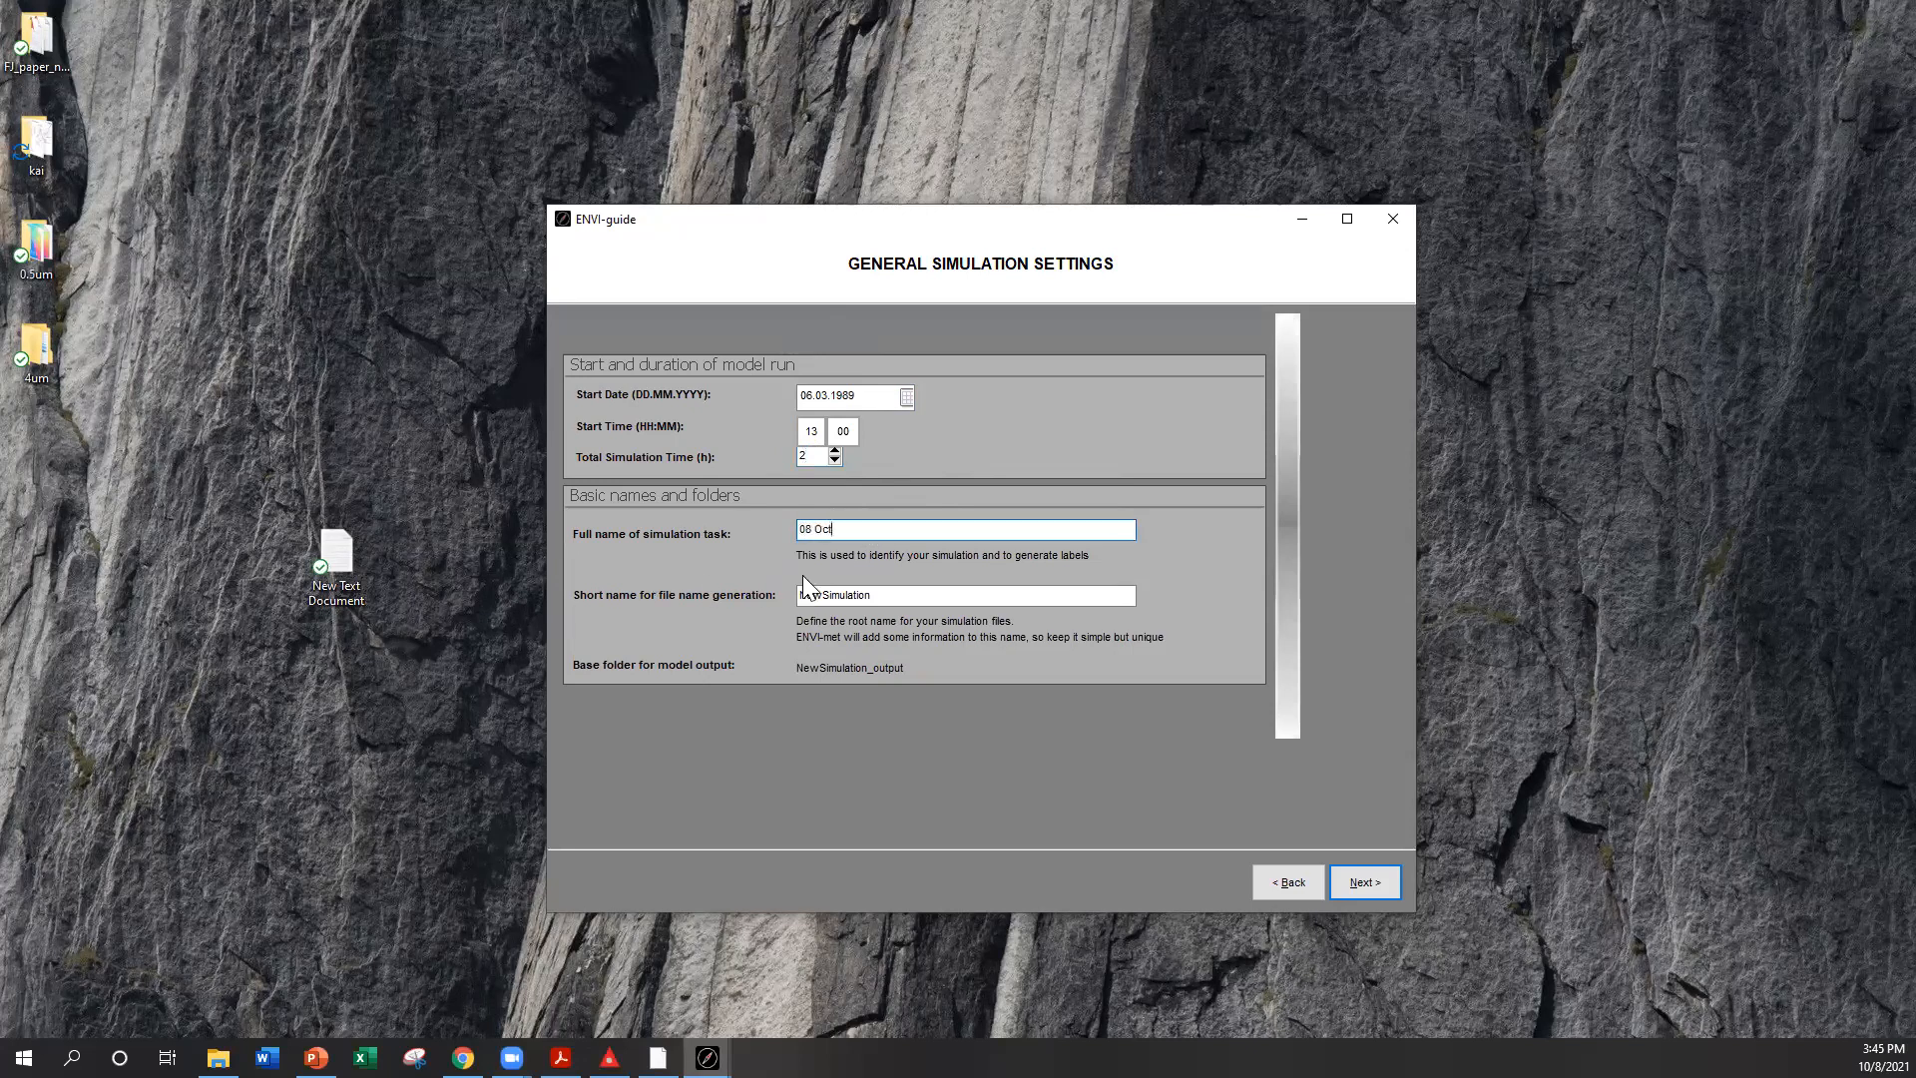
drag(836, 529, 692, 519)
key(ctrl+c)
key(Tab)
key(ctrl+v)
click(1355, 883)
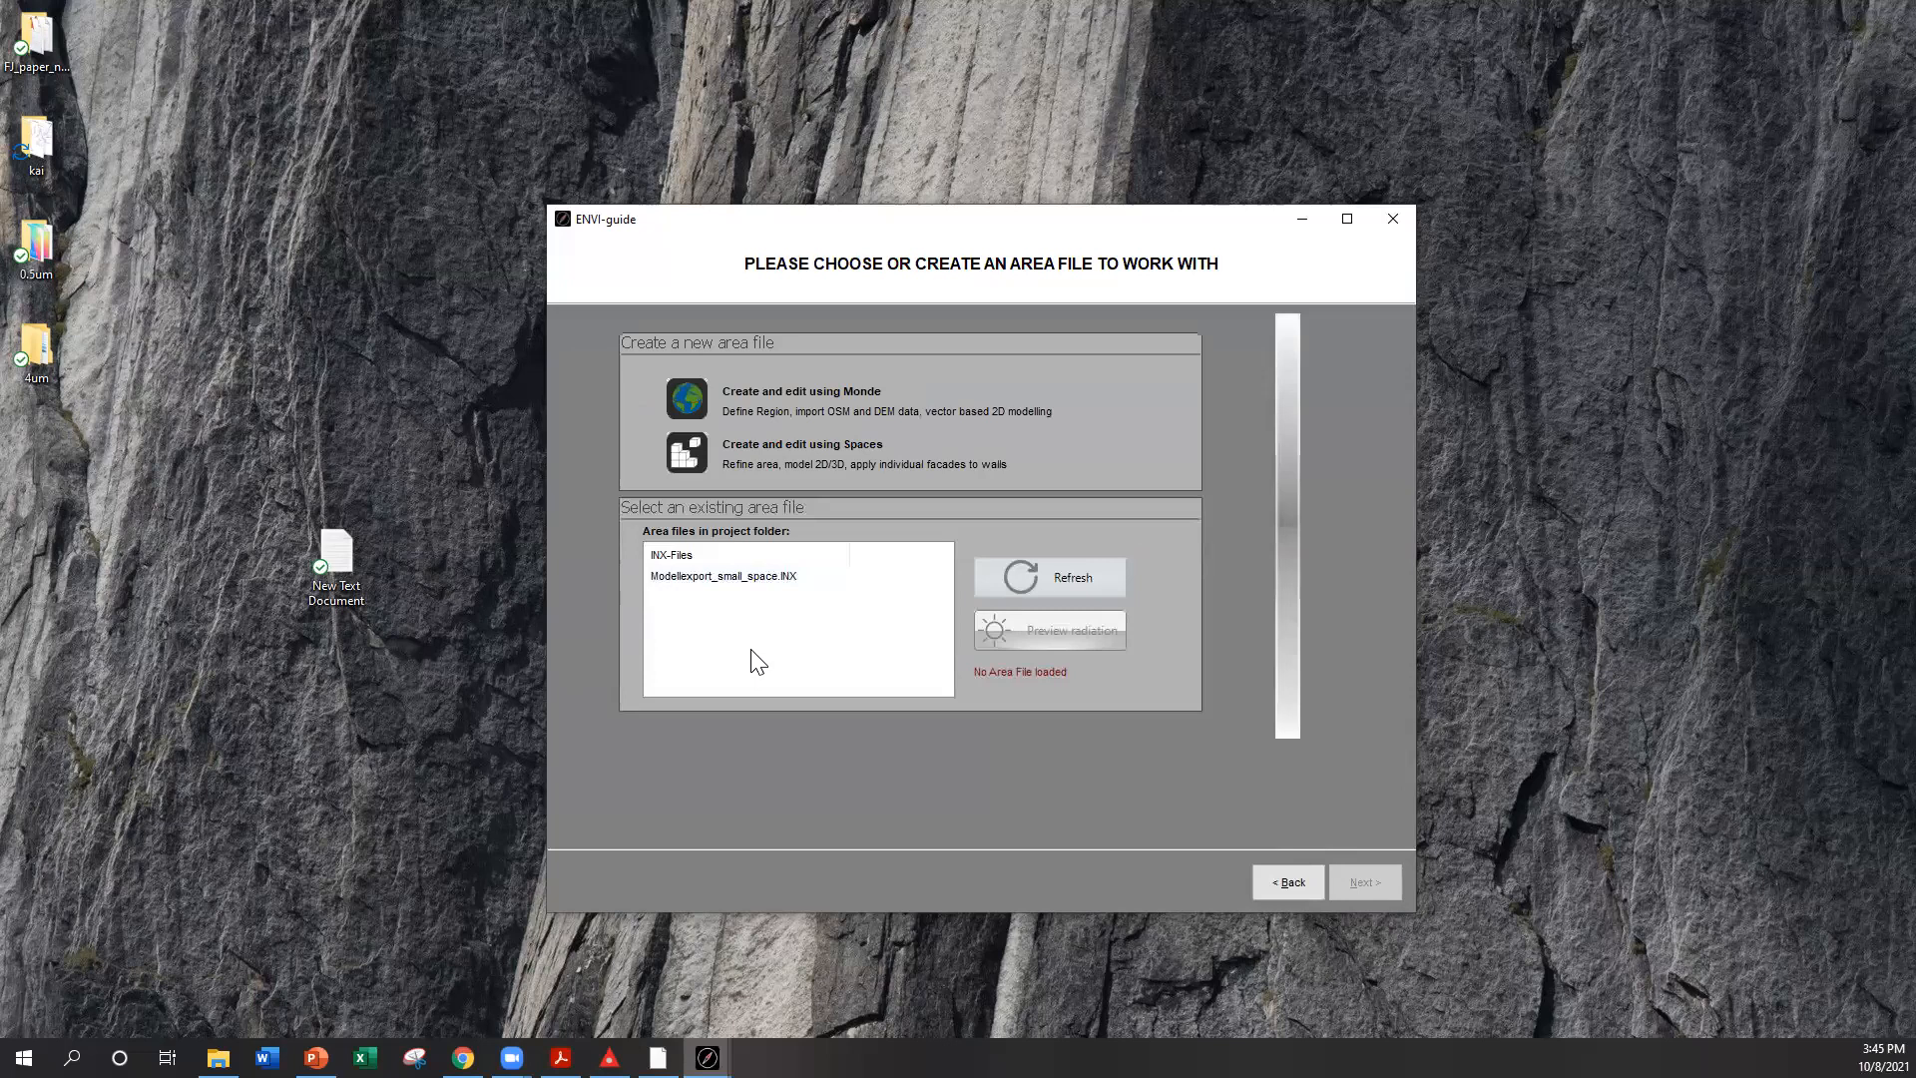
Load the existing area file Modellexport_small_space.INX and choose the Intermediate level for the guide
click(739, 576)
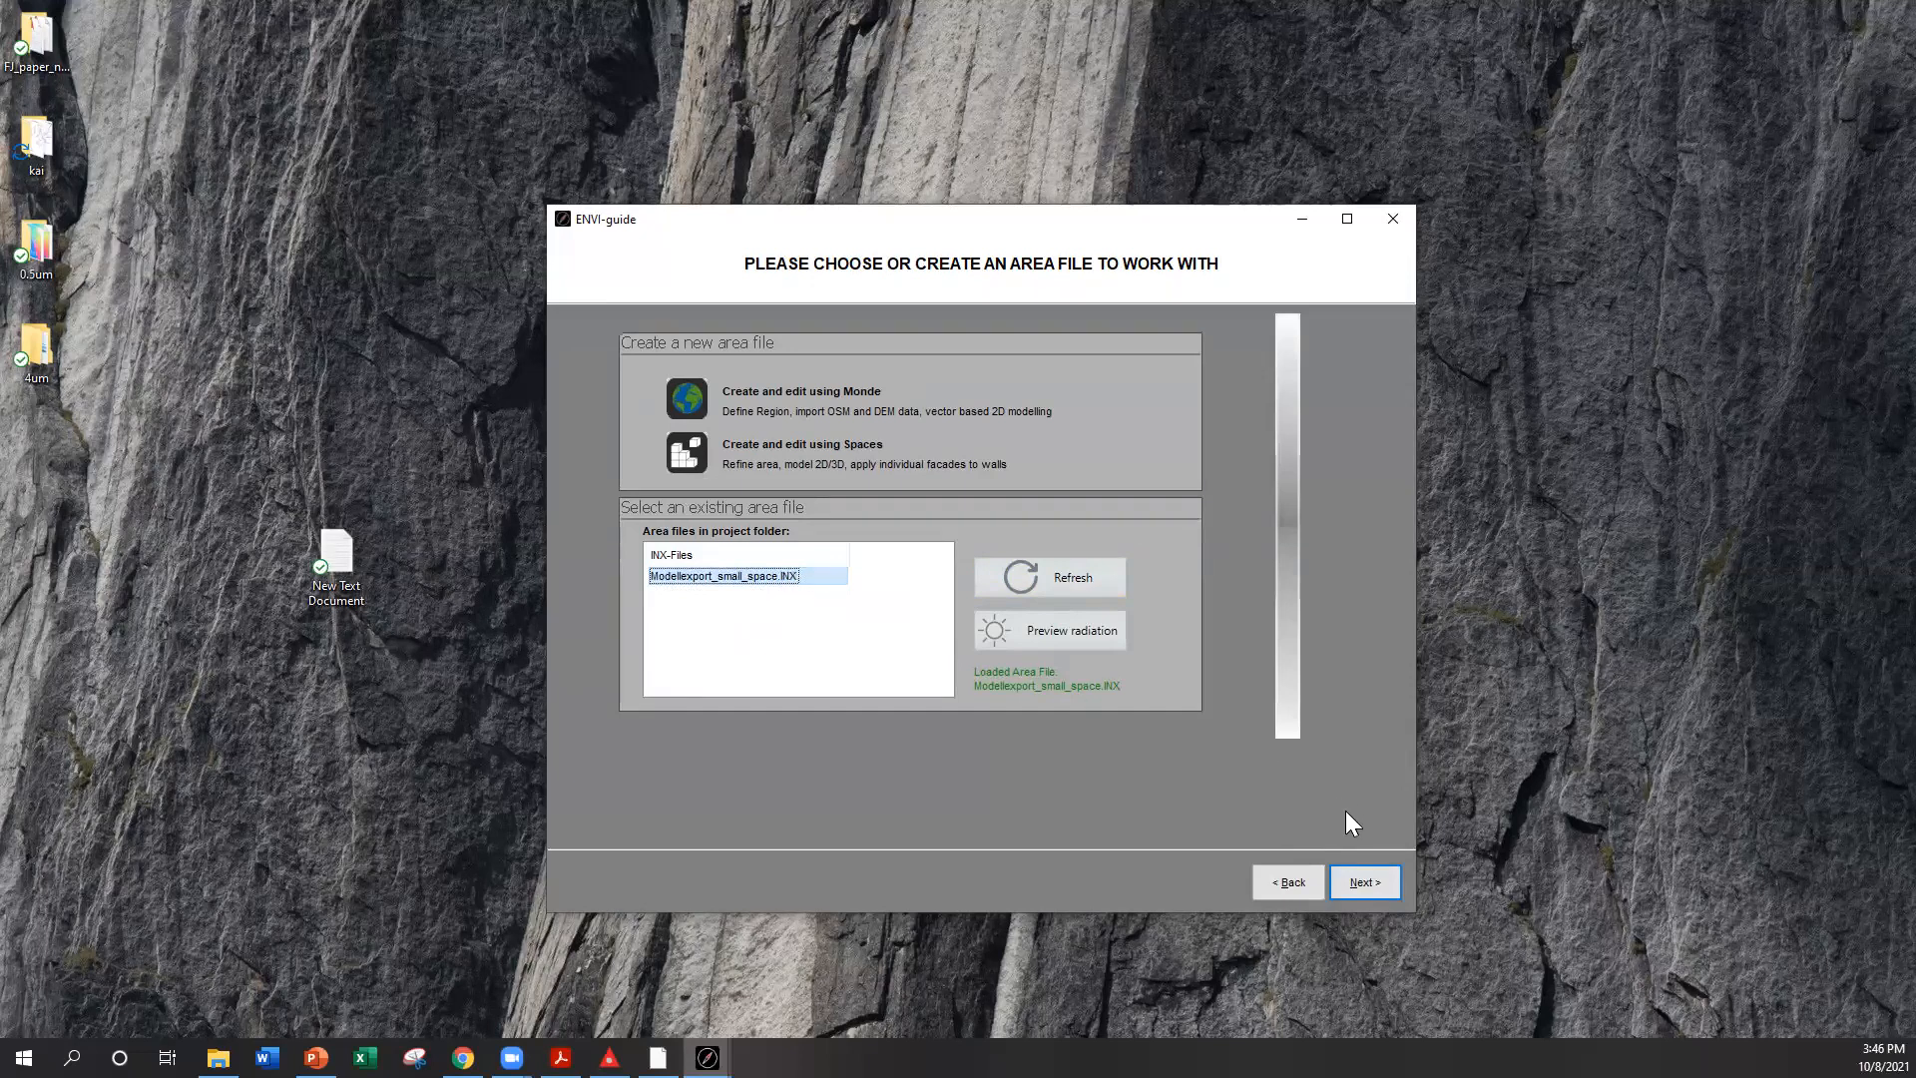
click(1357, 884)
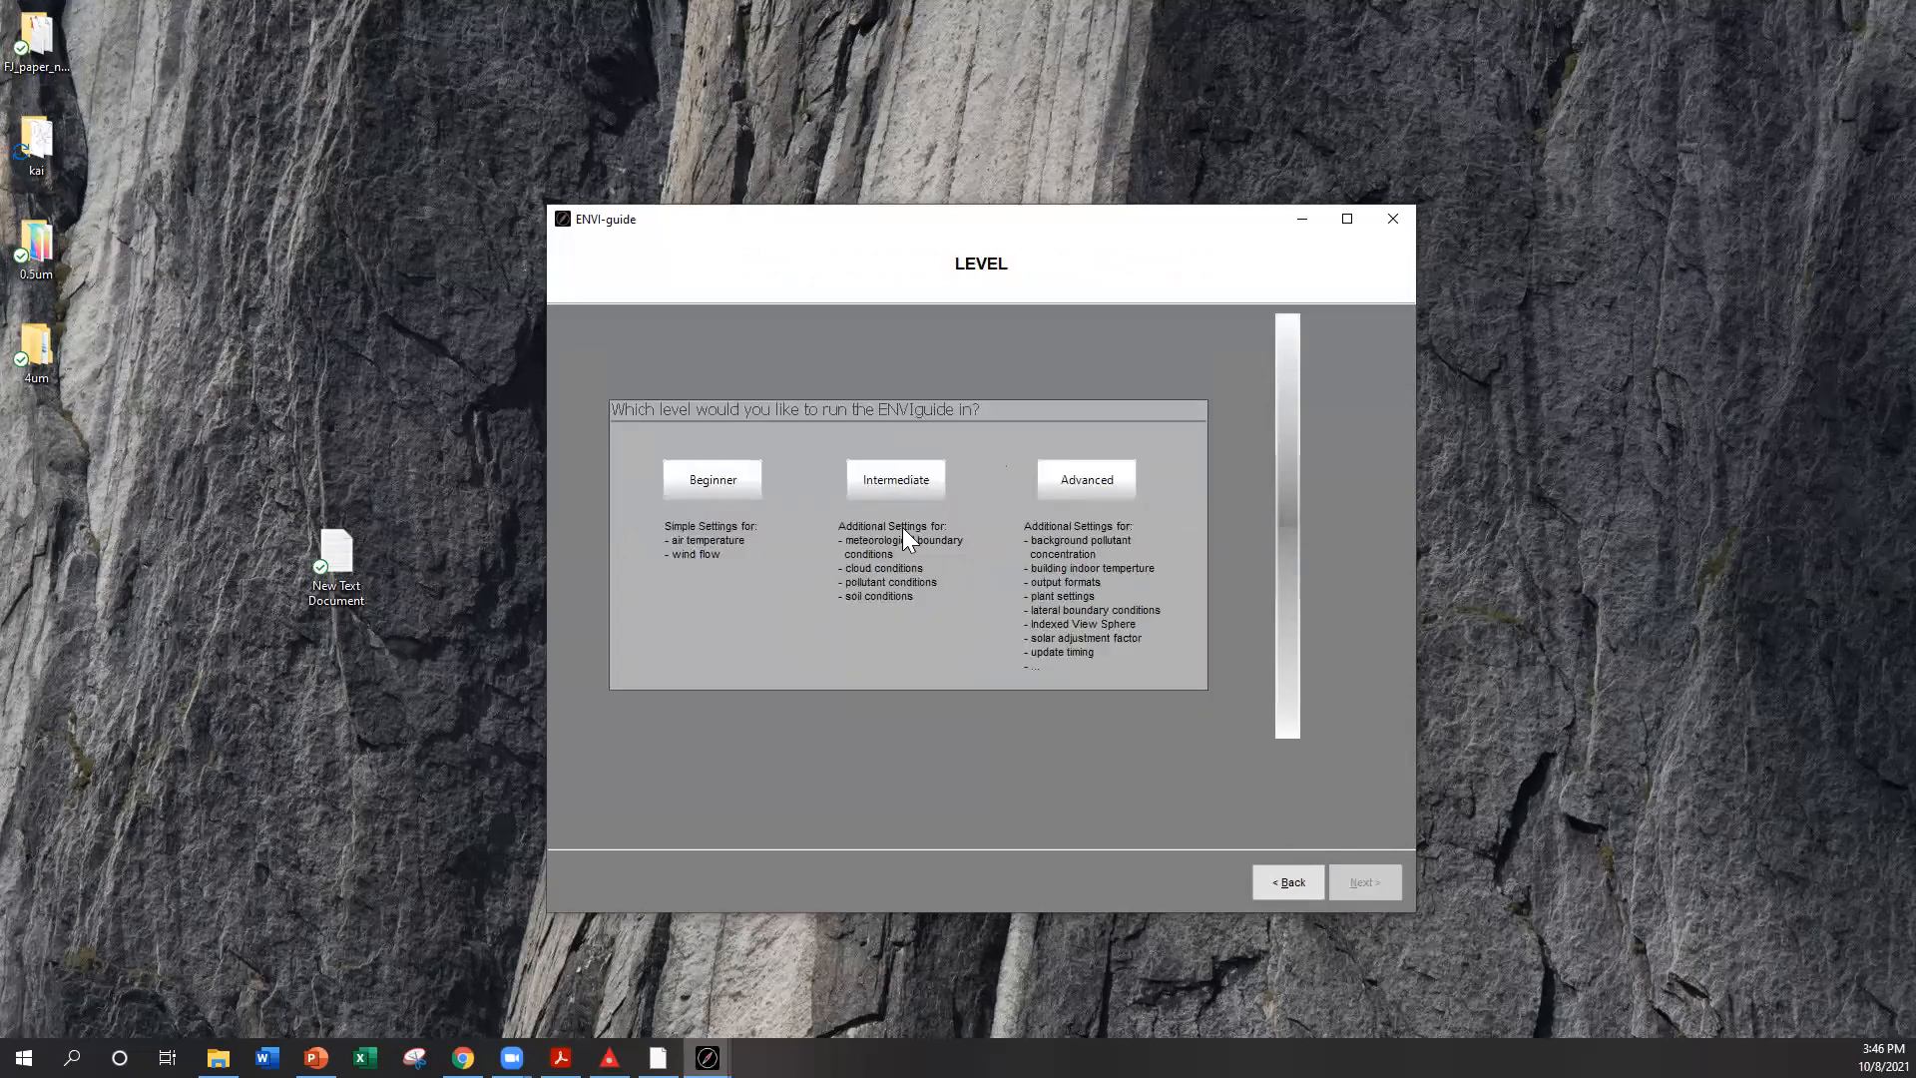
click(910, 499)
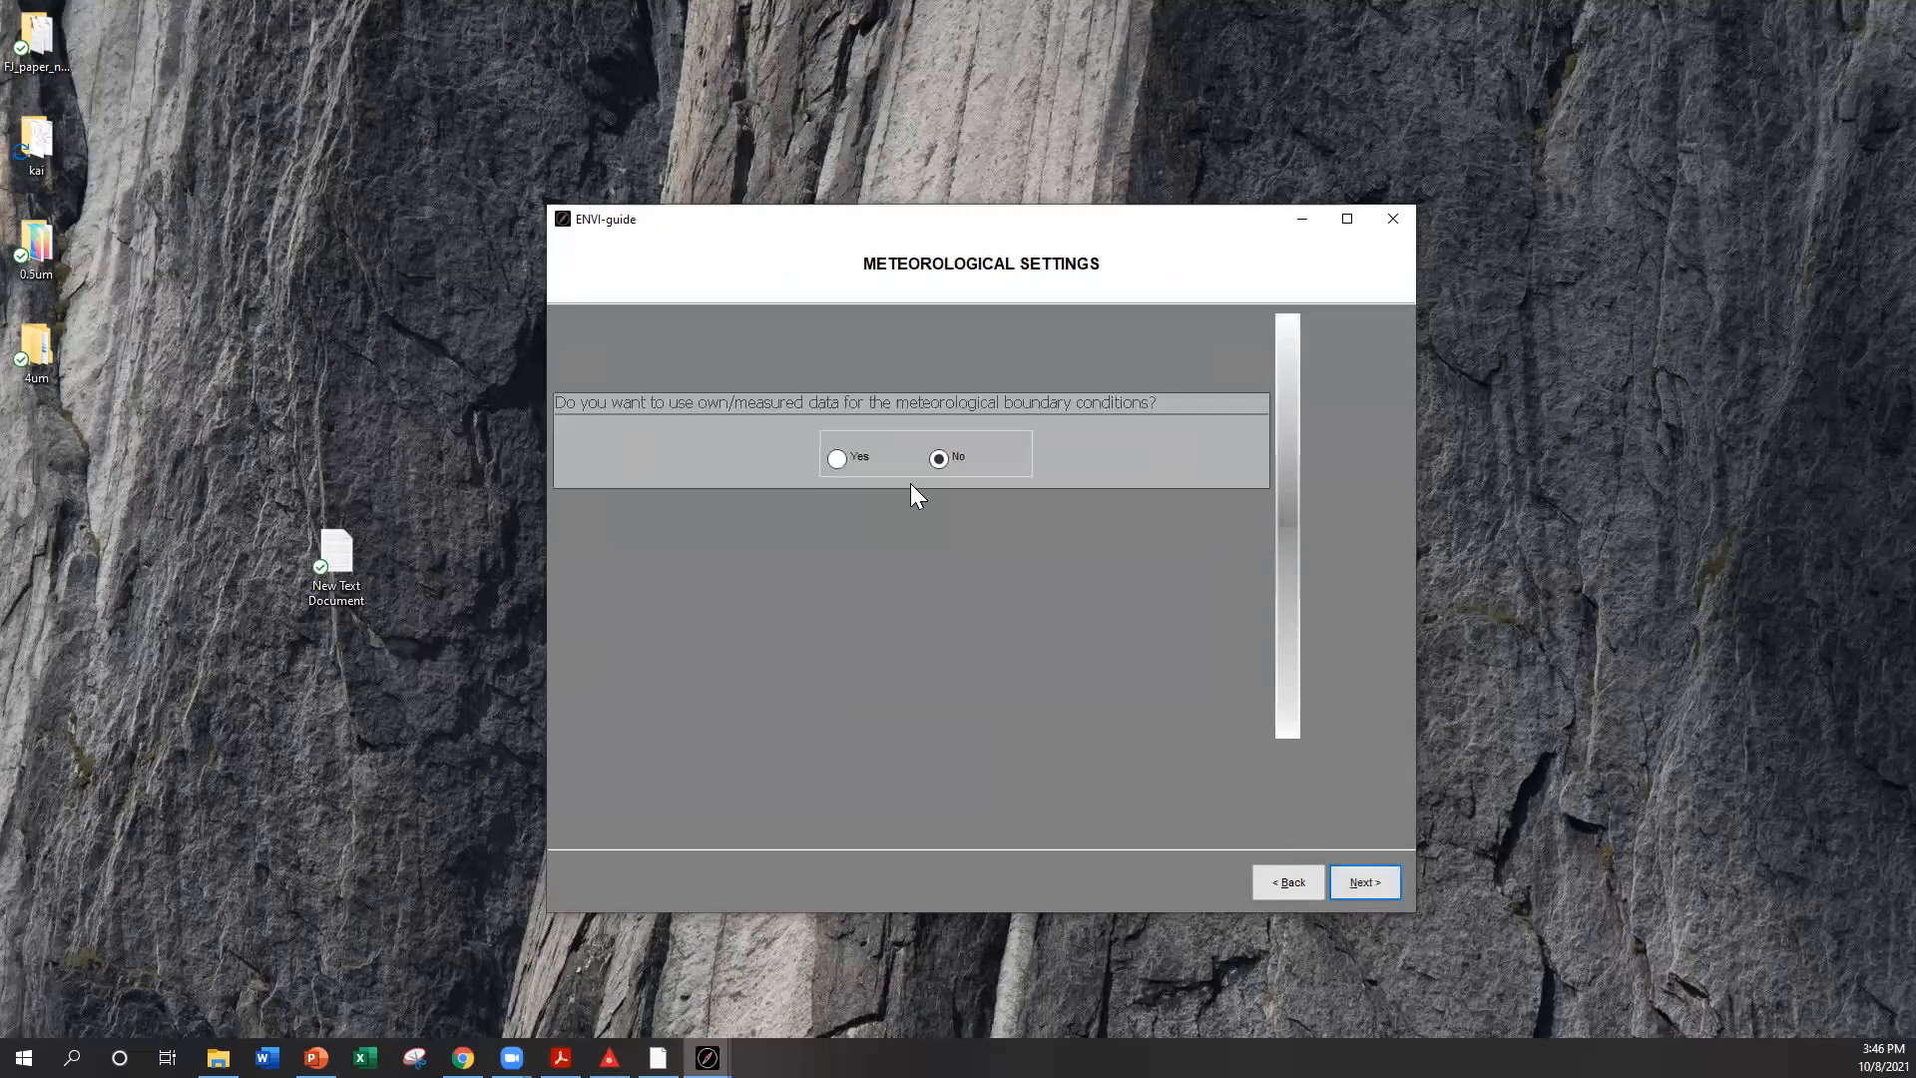
Choose own meteorological boundary data with Simple Forcing and accept the default basic meteorological settings
click(846, 459)
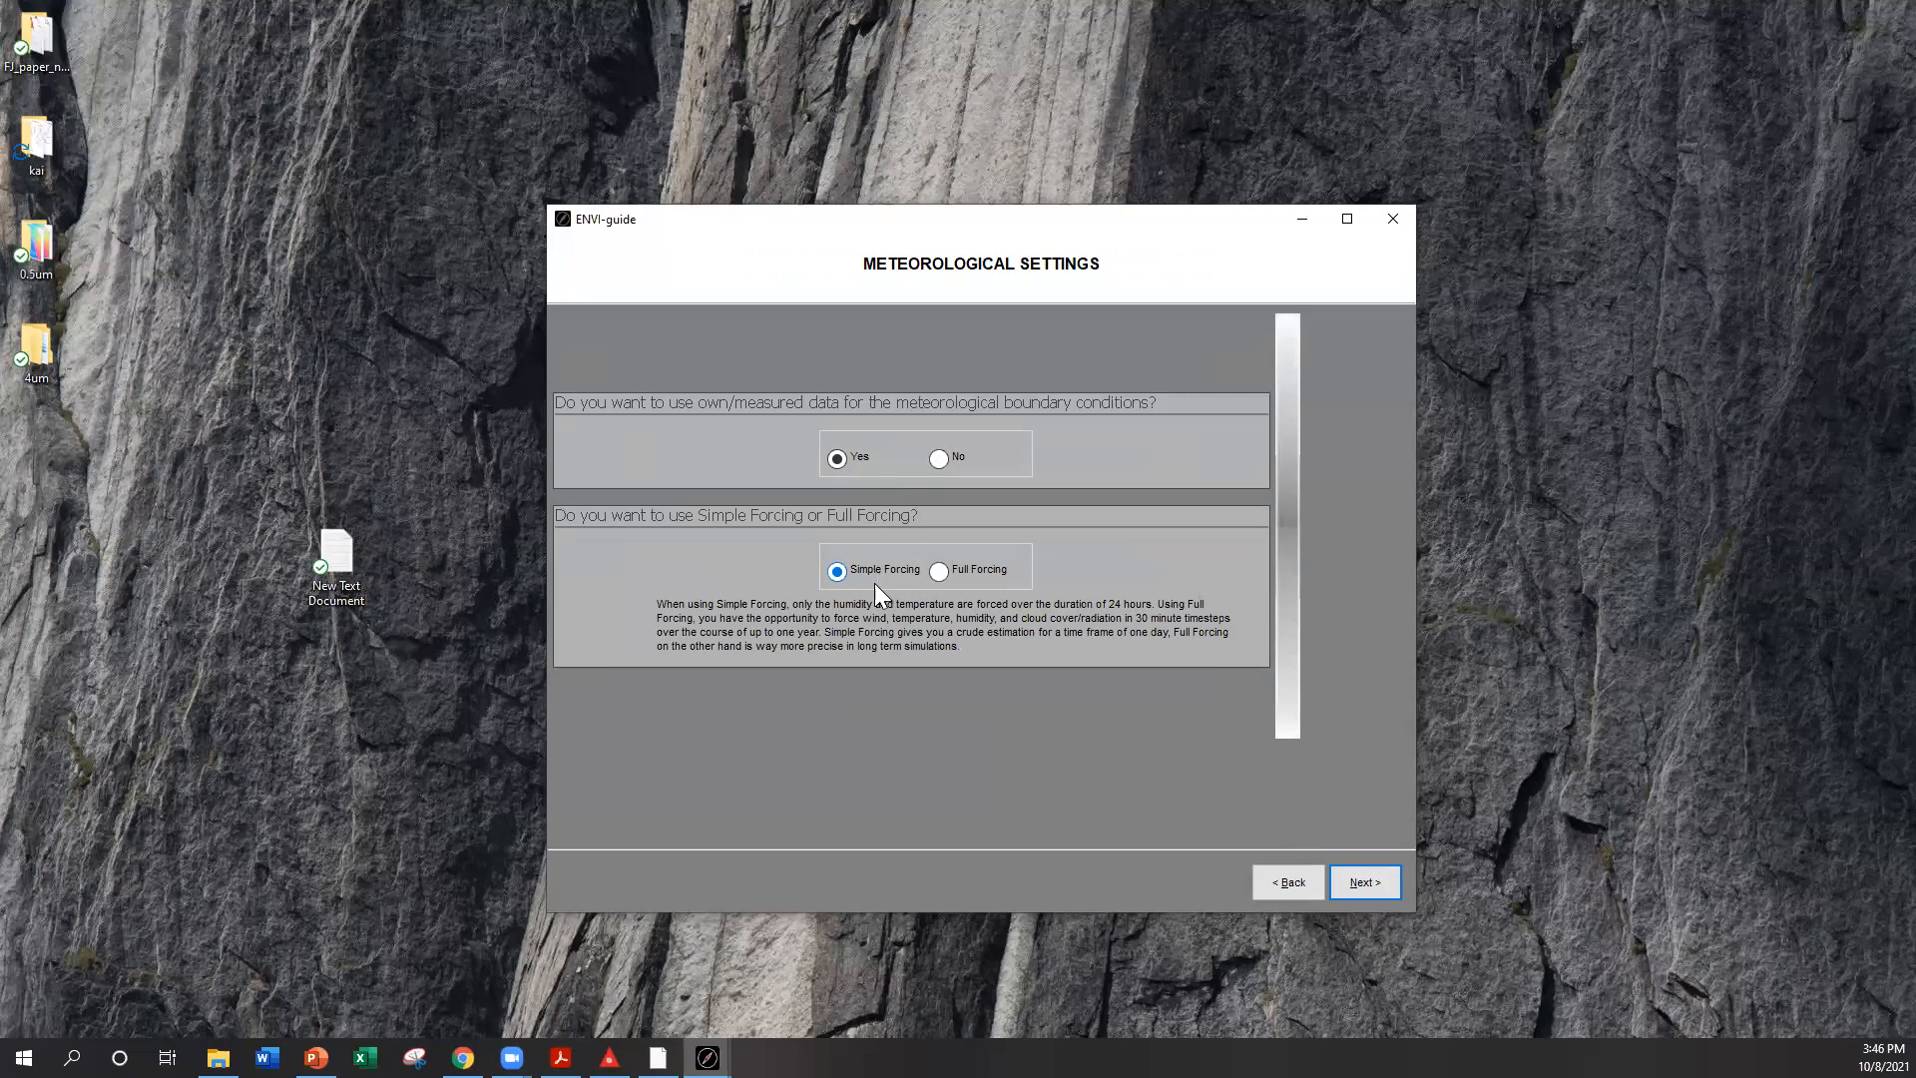
click(1365, 882)
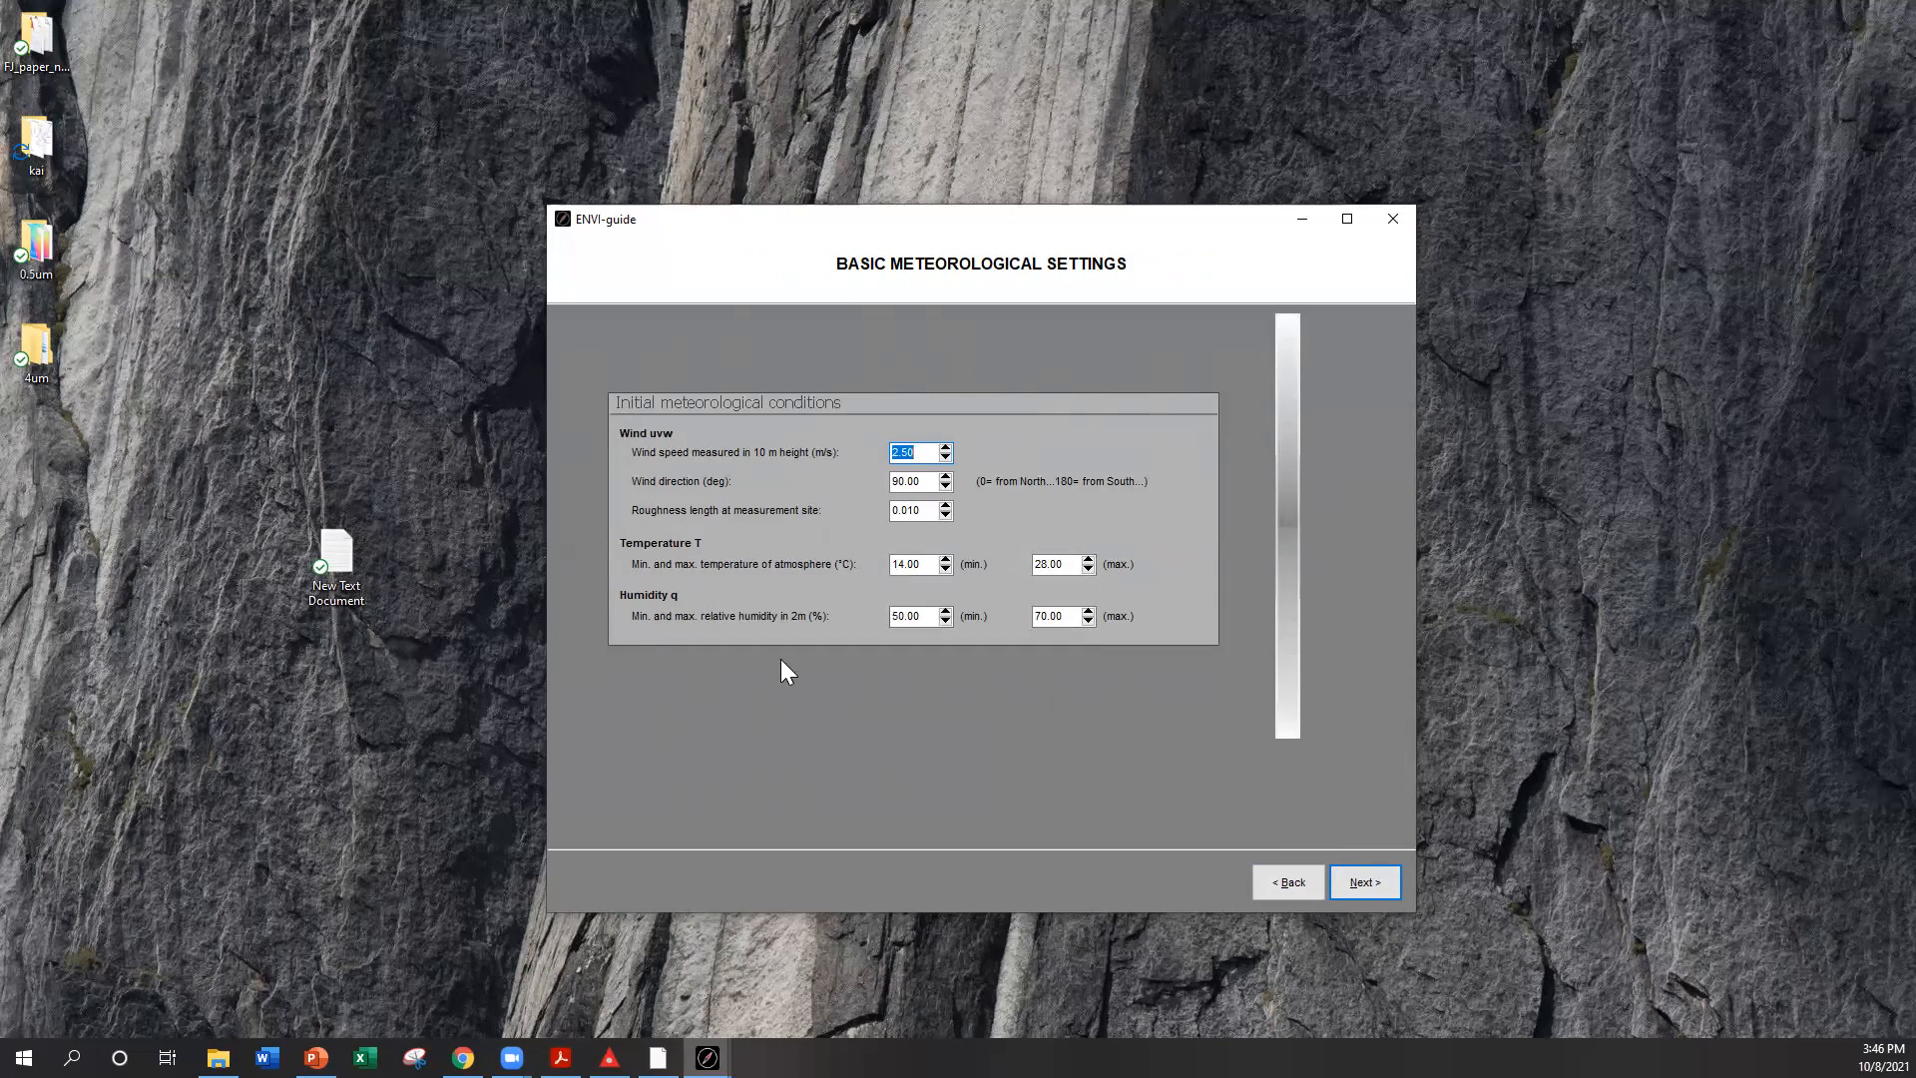
click(1388, 886)
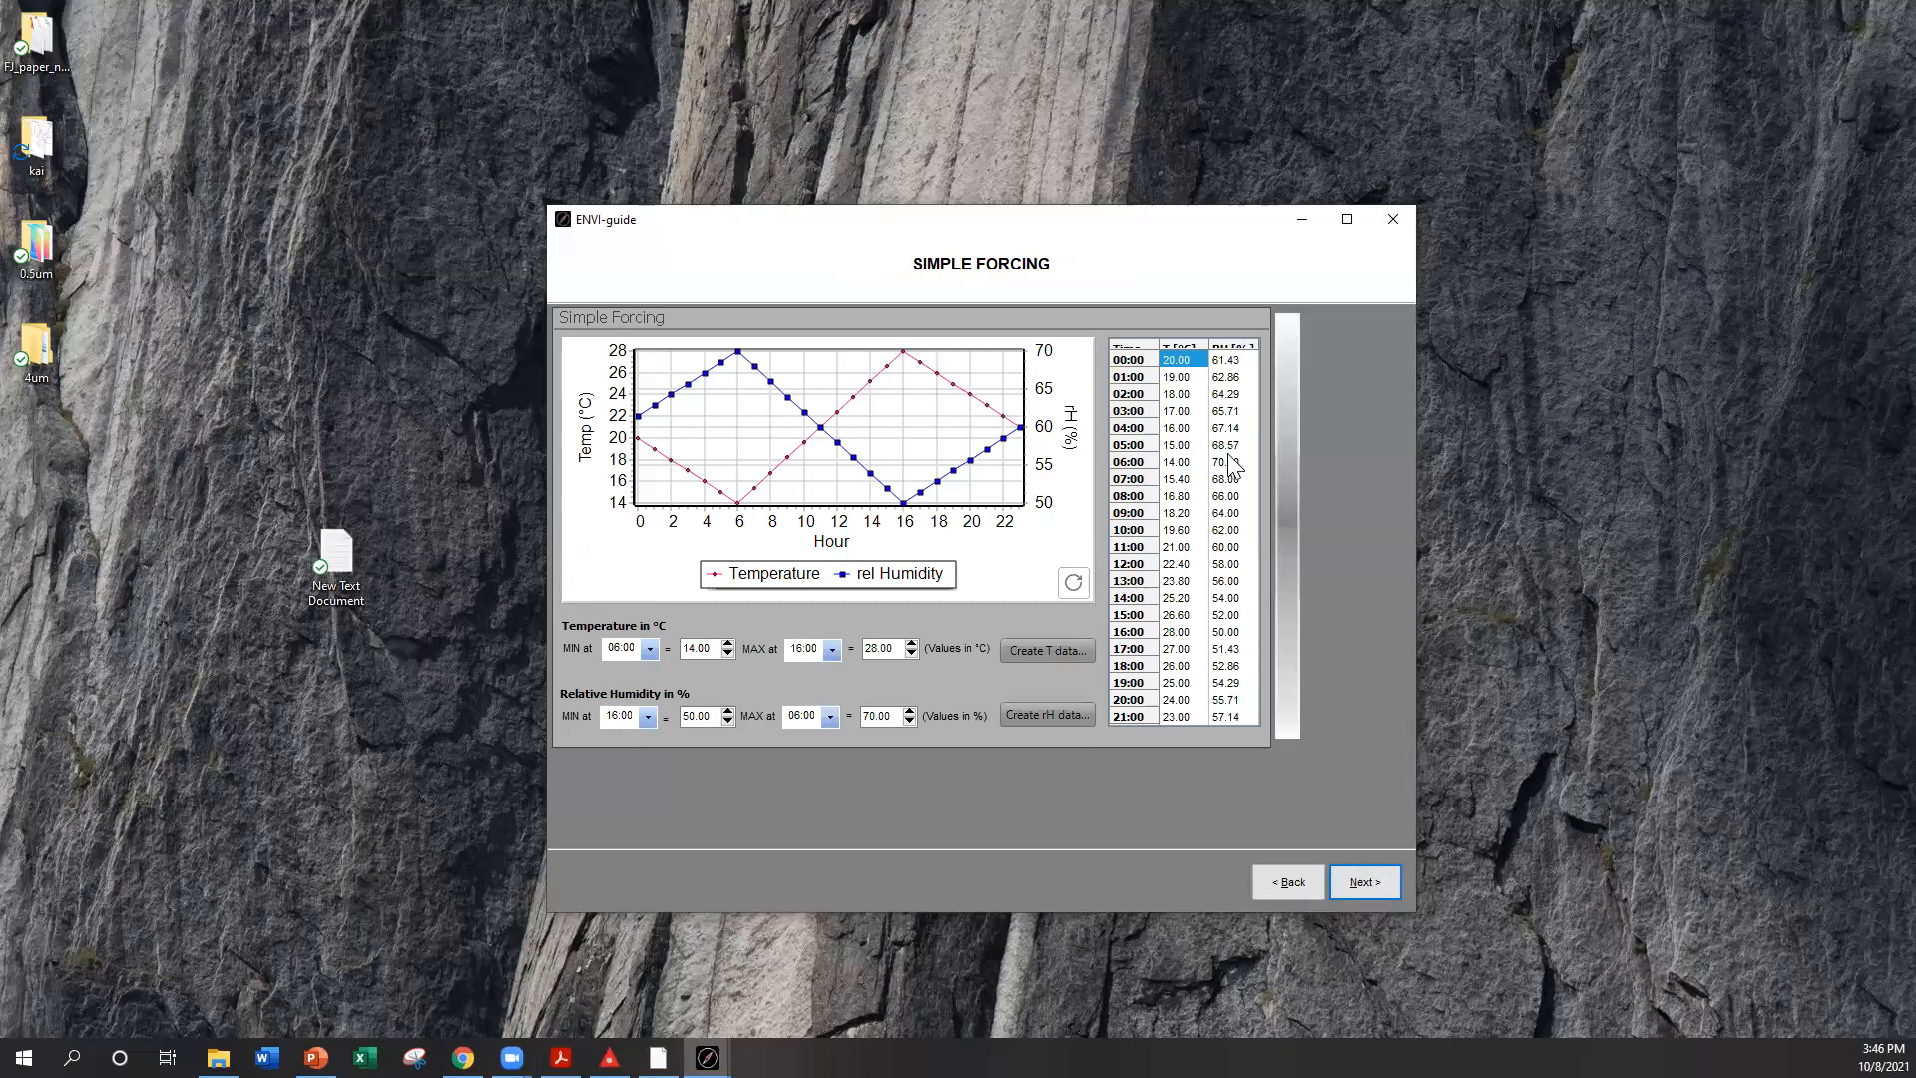
Set the hourly temperatures for 00:00–05:00 to 25, 24, 12, 12, 15 and 15 °C and for 07:00 to 14 °C, and refresh the chart
click(1181, 361)
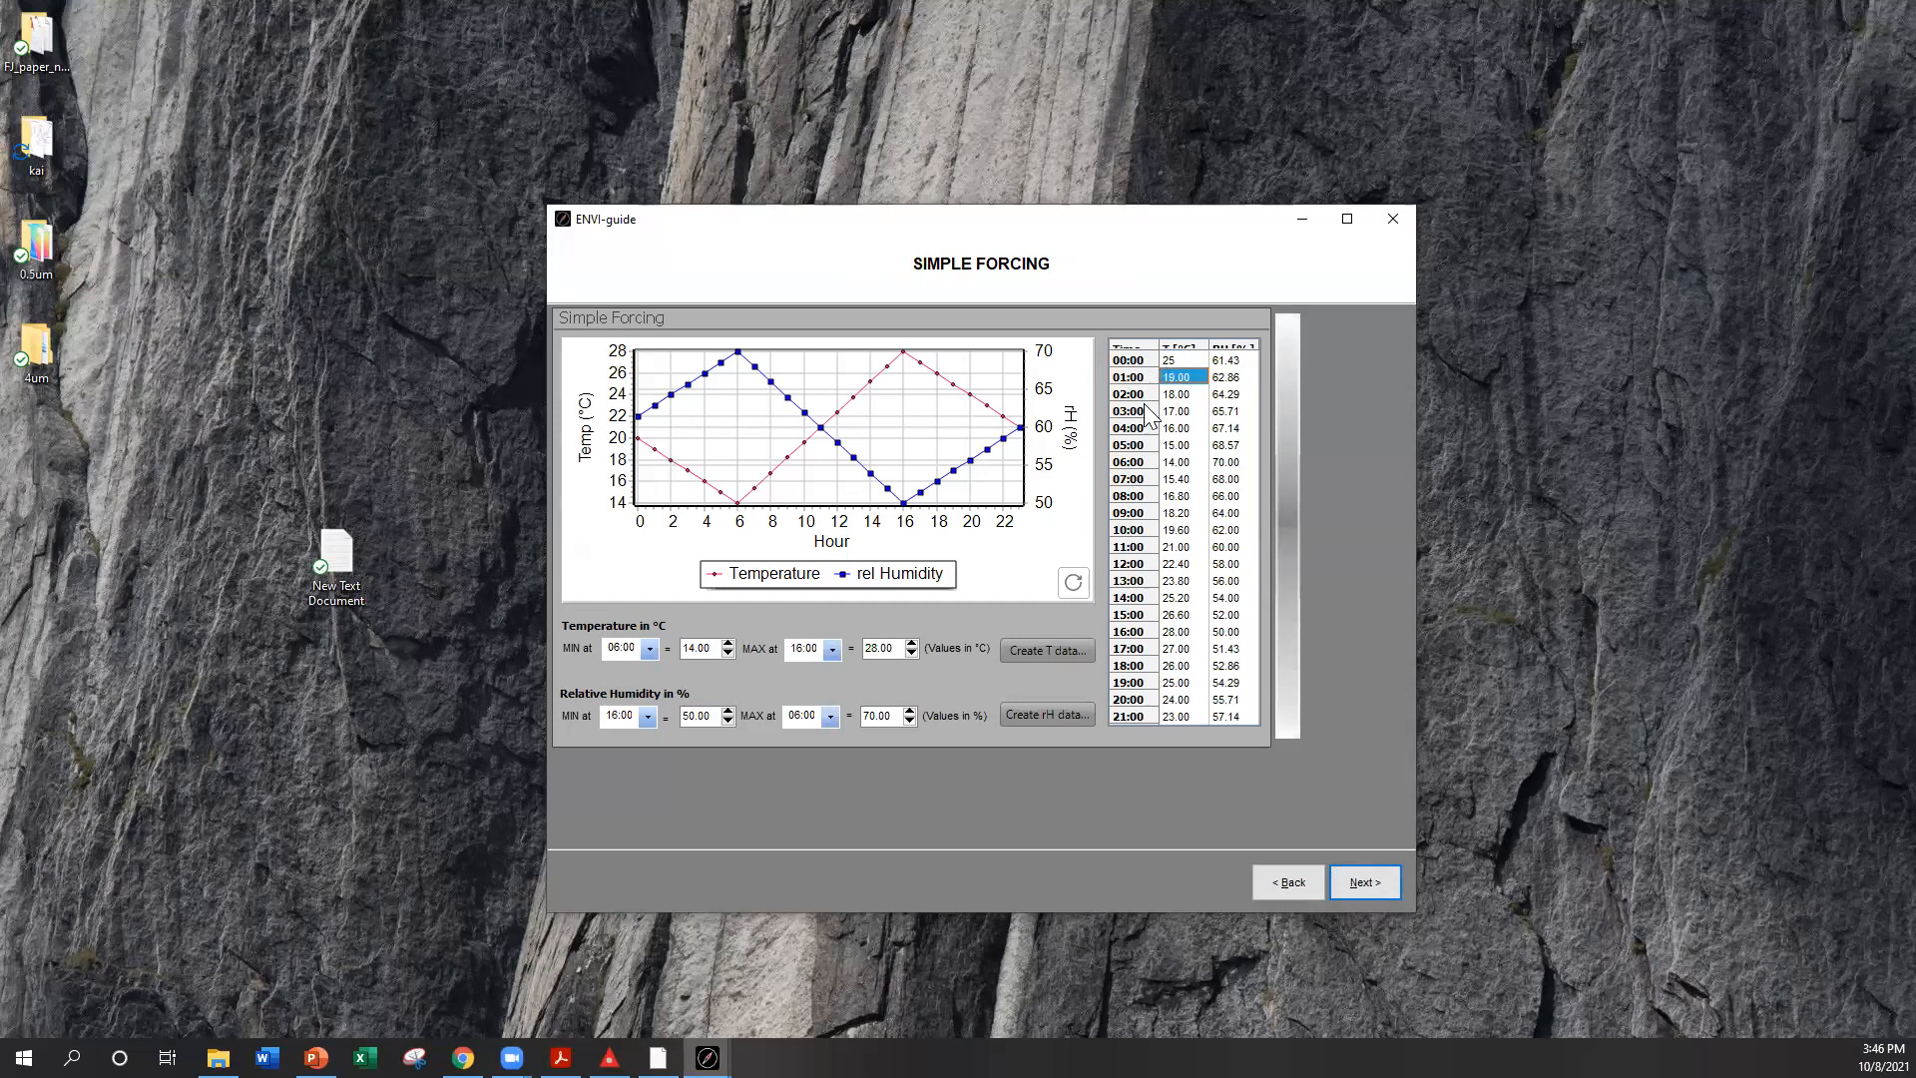
text(24)
click(1167, 395)
text(12)
click(1186, 412)
text(12)
click(1186, 428)
text(15)
click(1180, 445)
text(15)
click(1183, 479)
text(1)
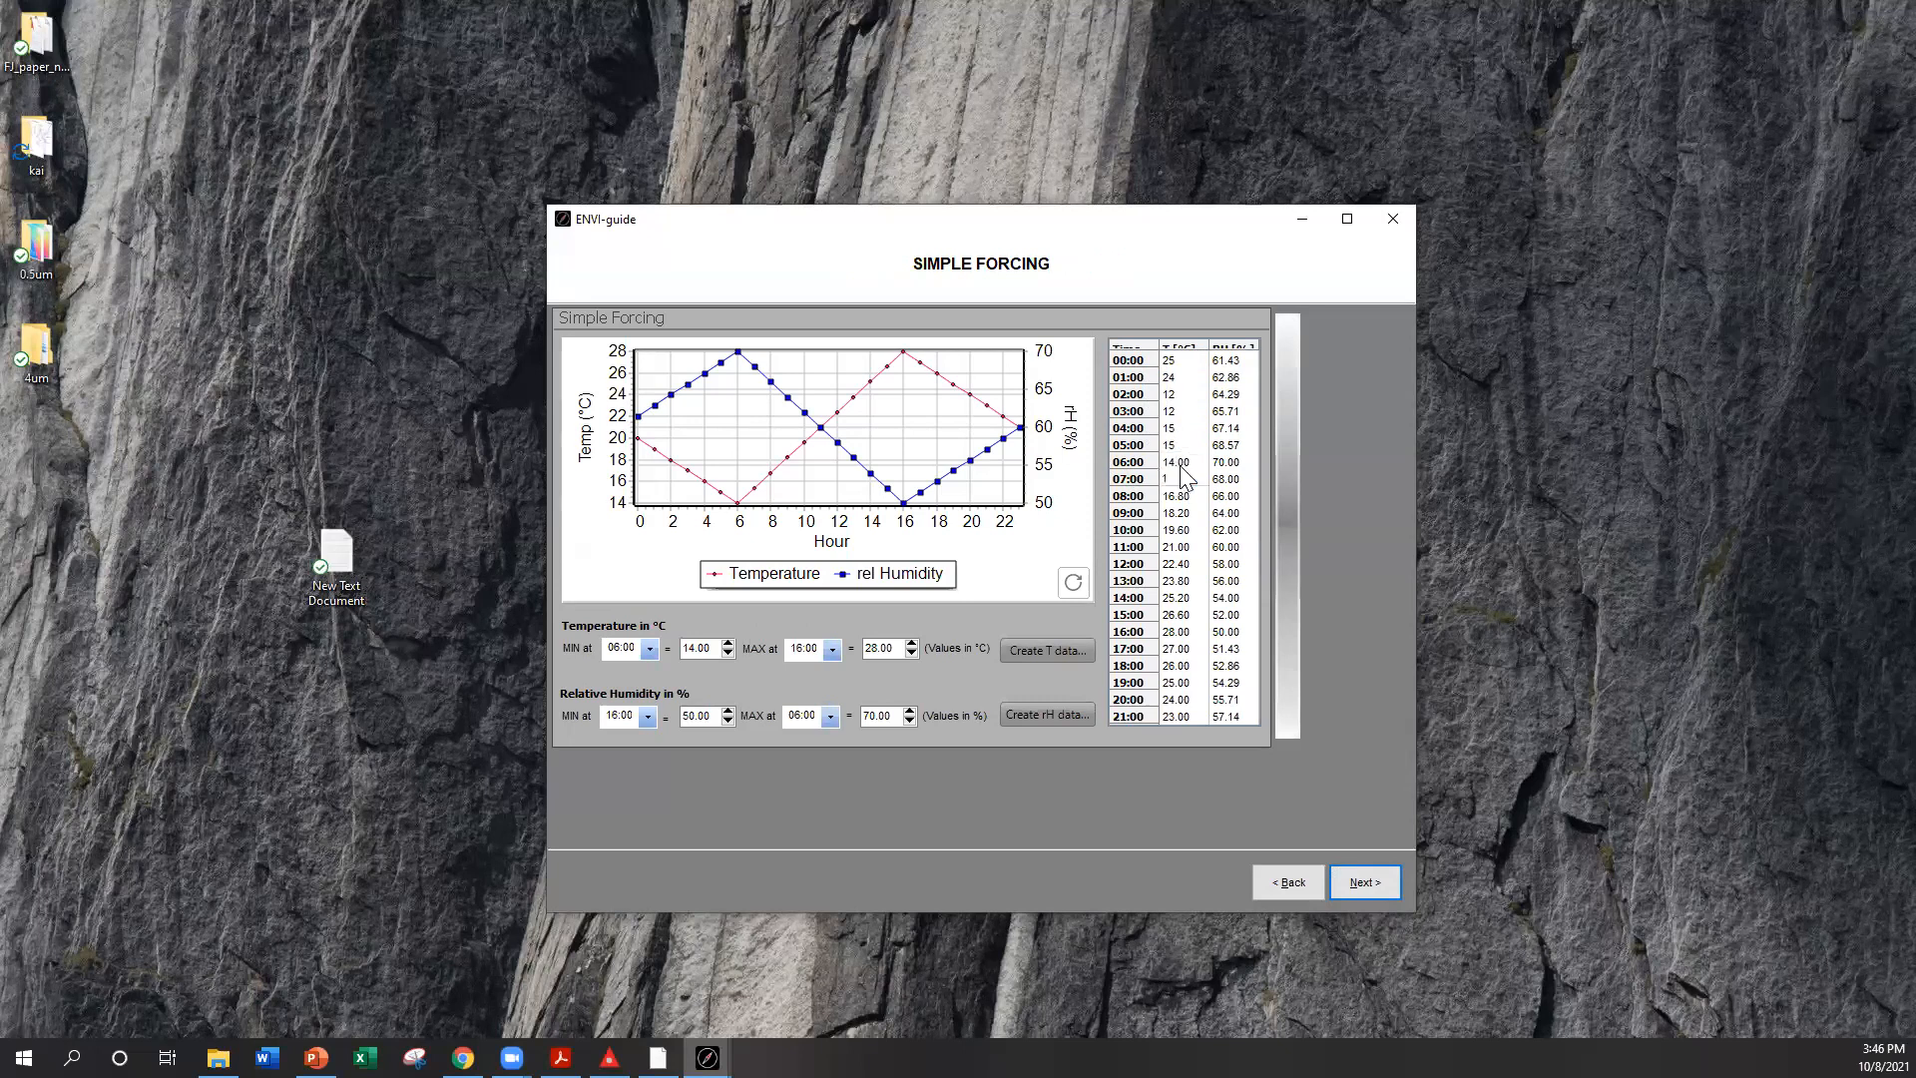
text(4)
click(1073, 583)
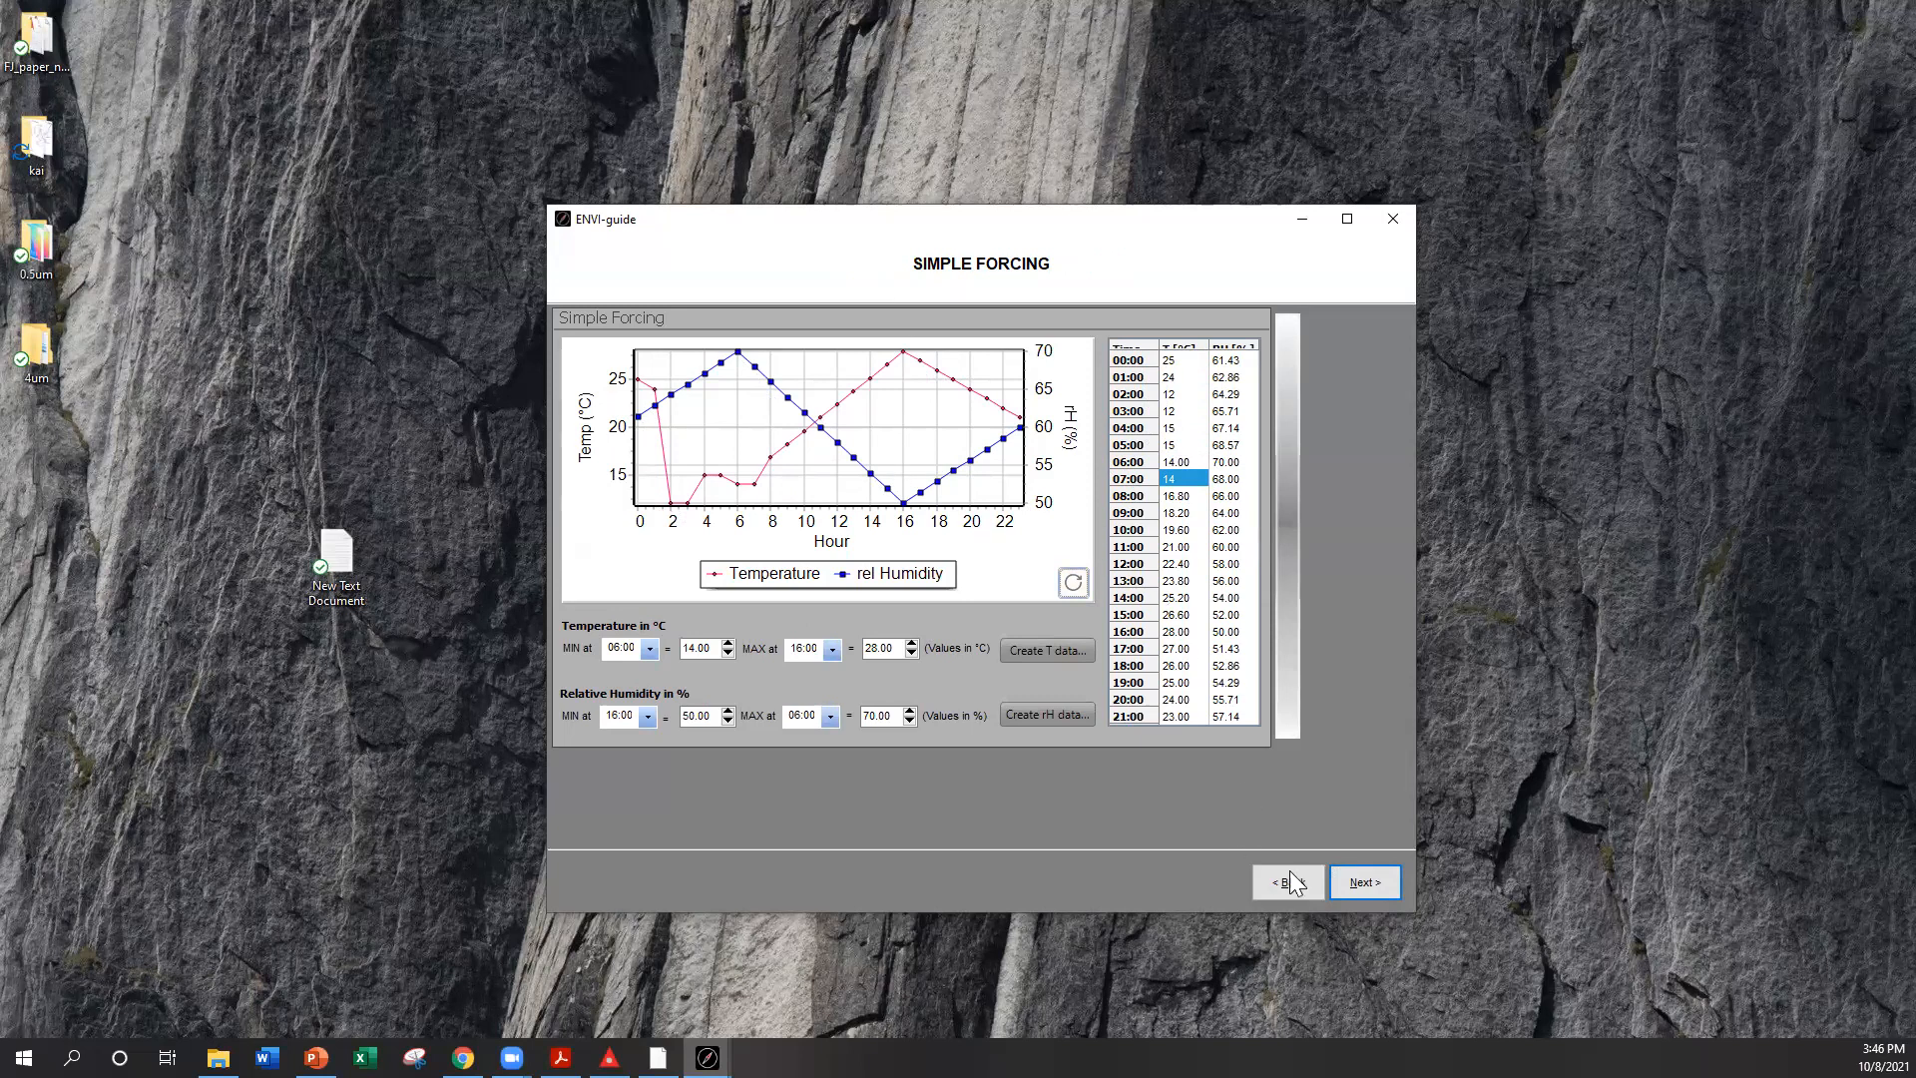
Accept the forcing data, leave soil, pollutant and cloud settings unedited, and accept the configuration summary
click(1349, 887)
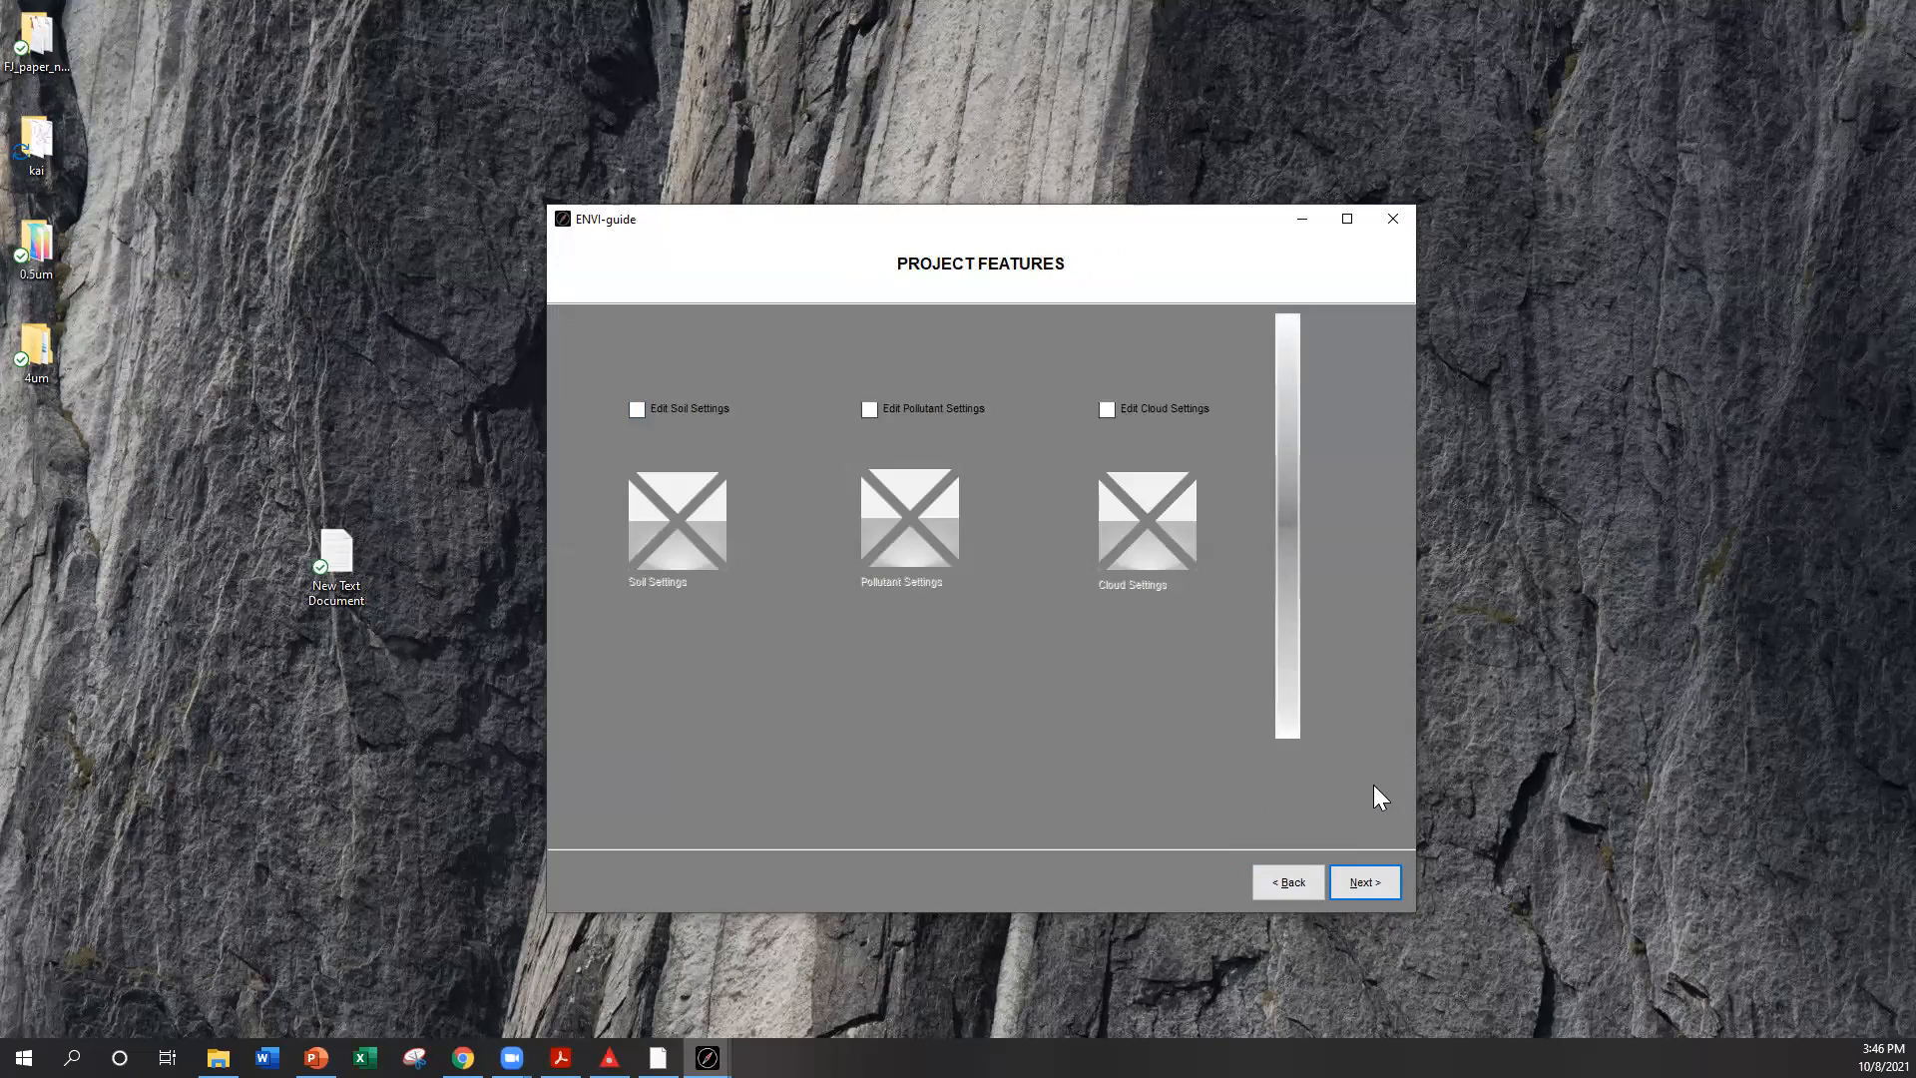
click(1376, 880)
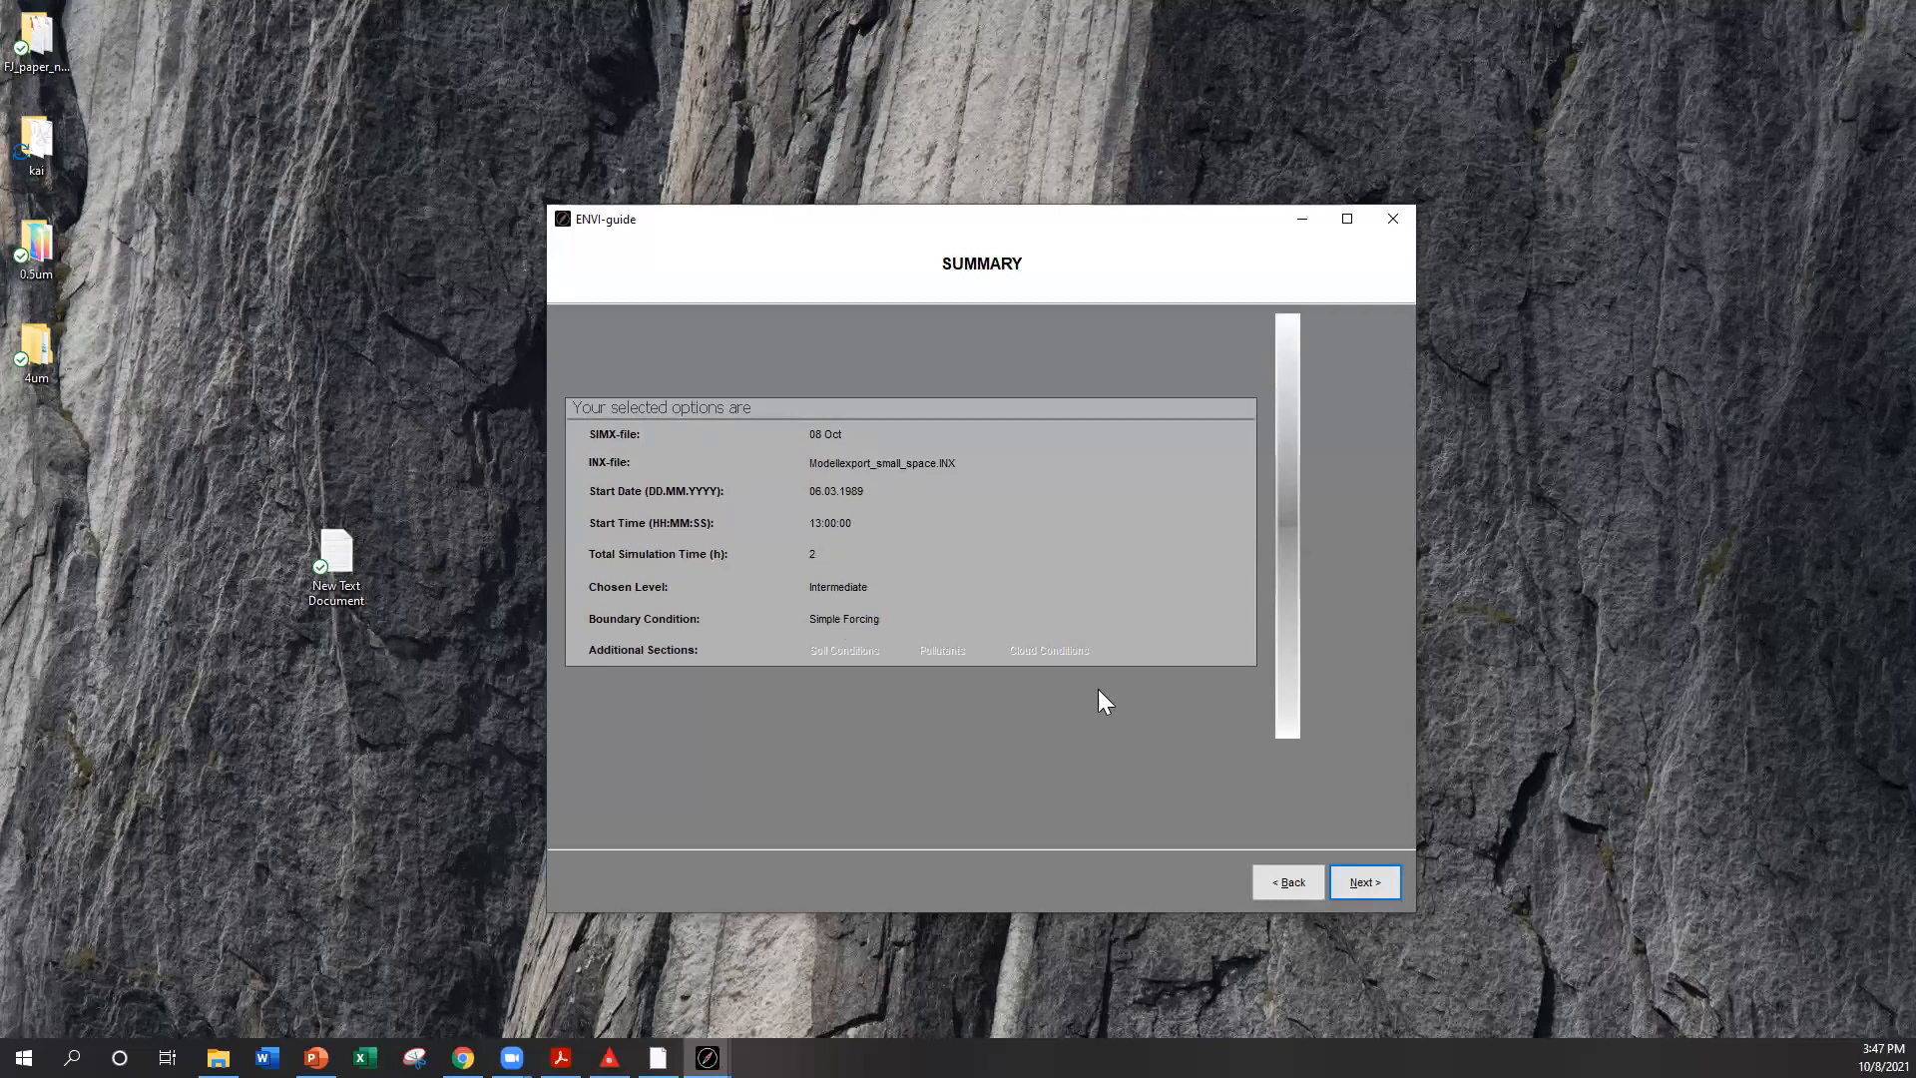
click(1363, 884)
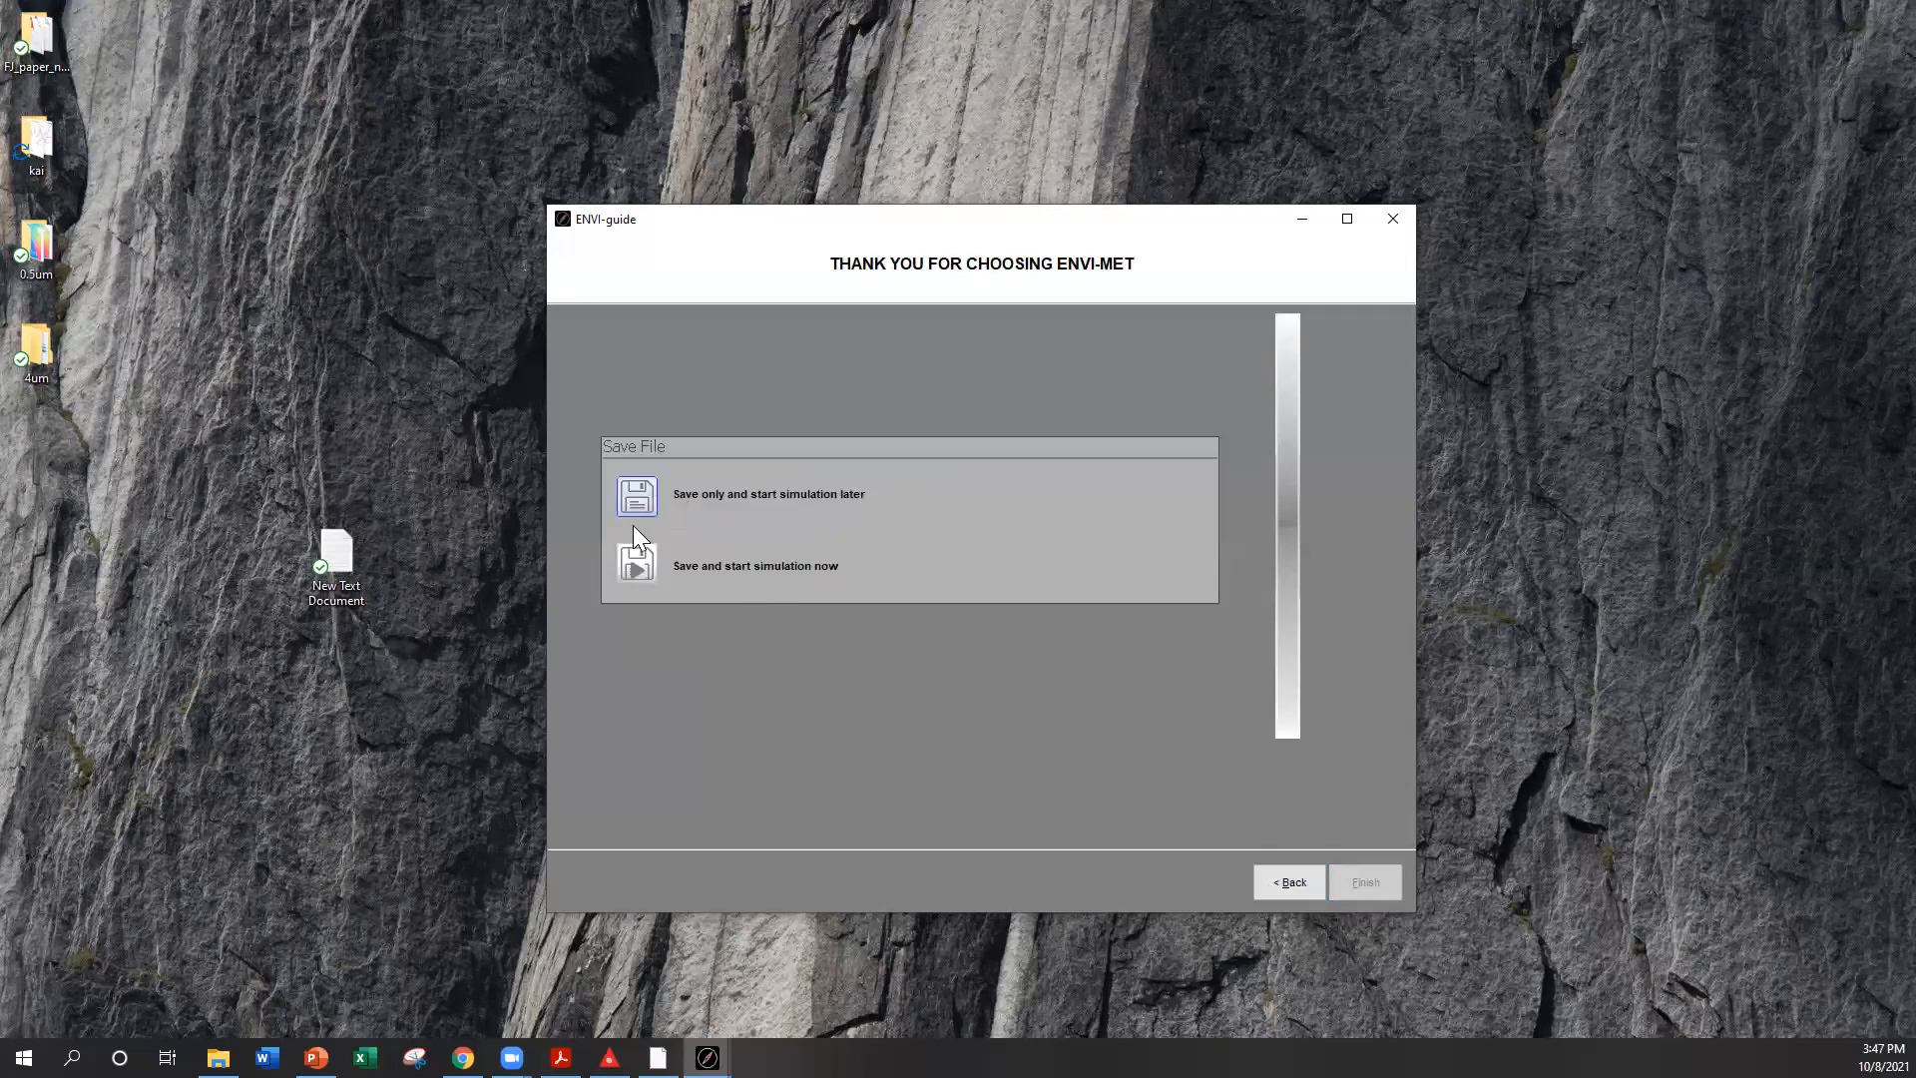
Save the configuration as SIMX file 08 Oct with the option to start the simulation now, and finish the guide
click(635, 564)
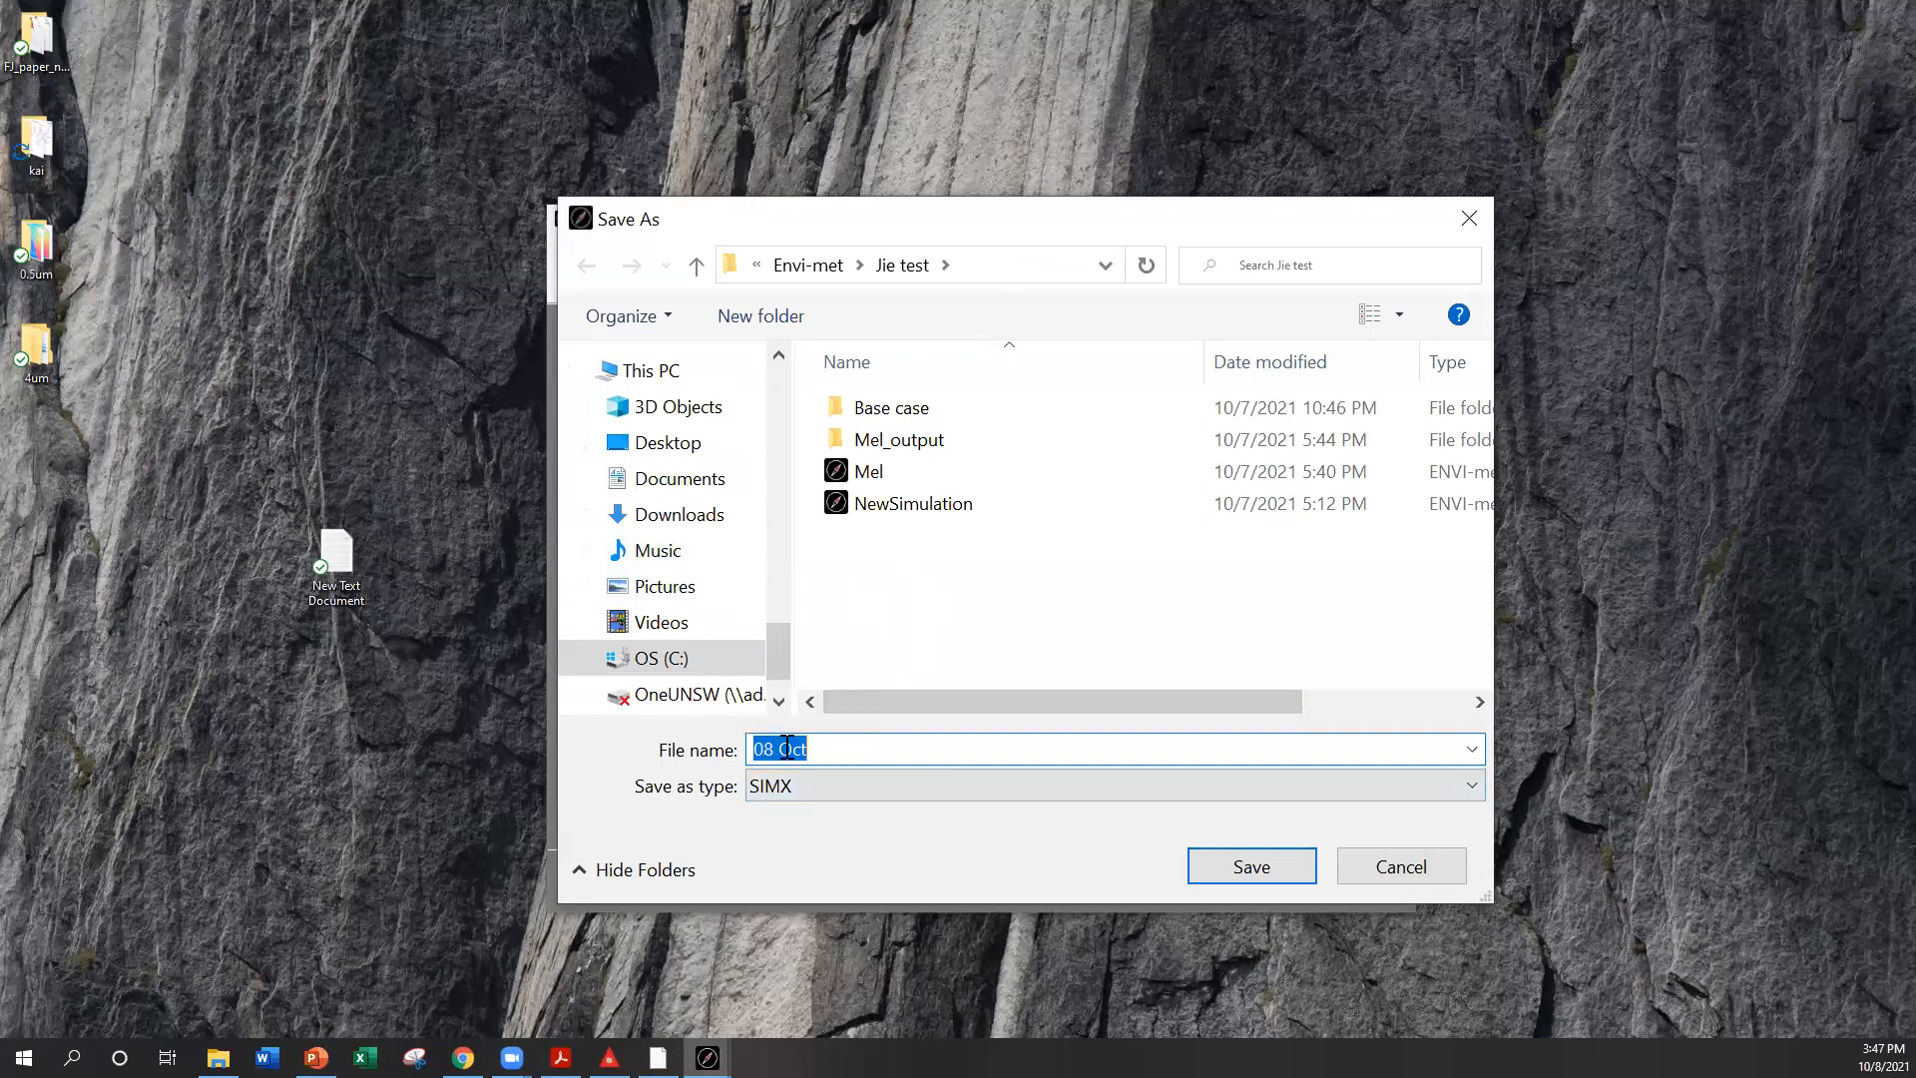
click(1238, 870)
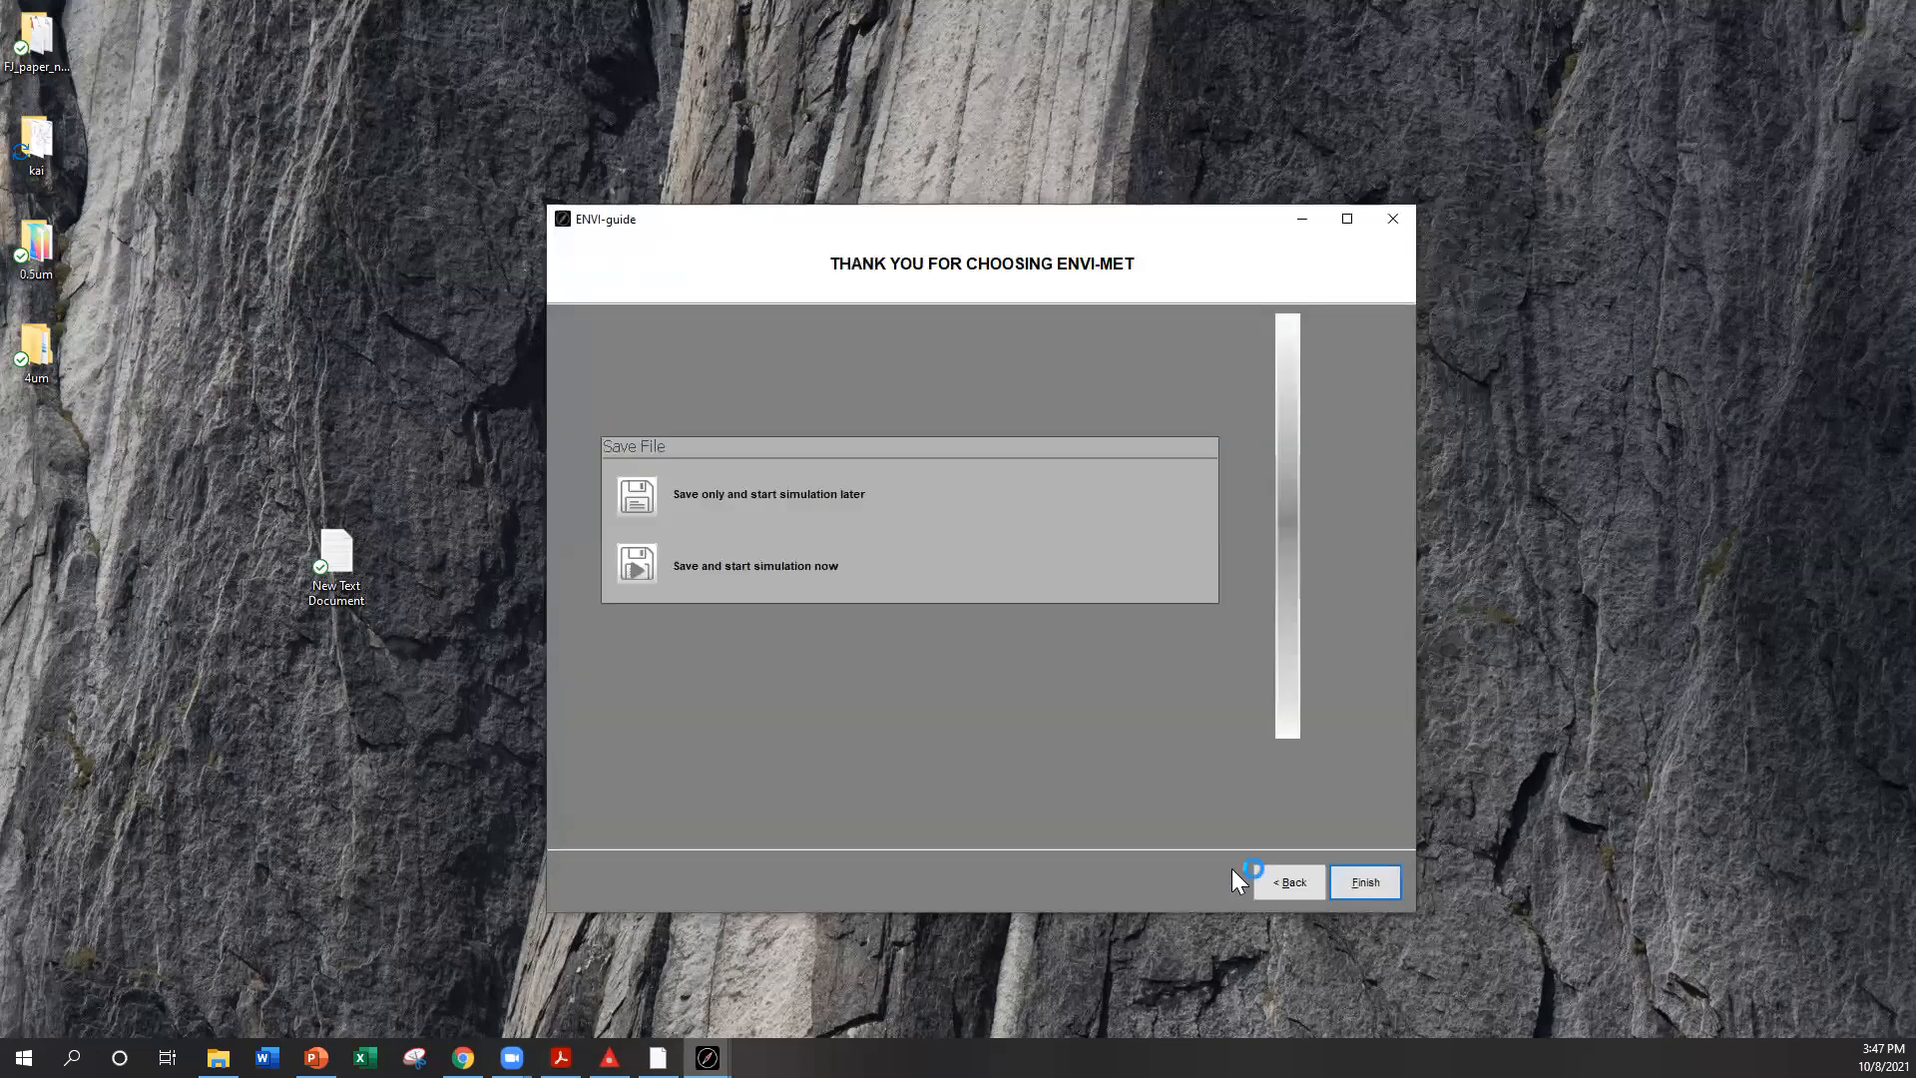
click(1365, 882)
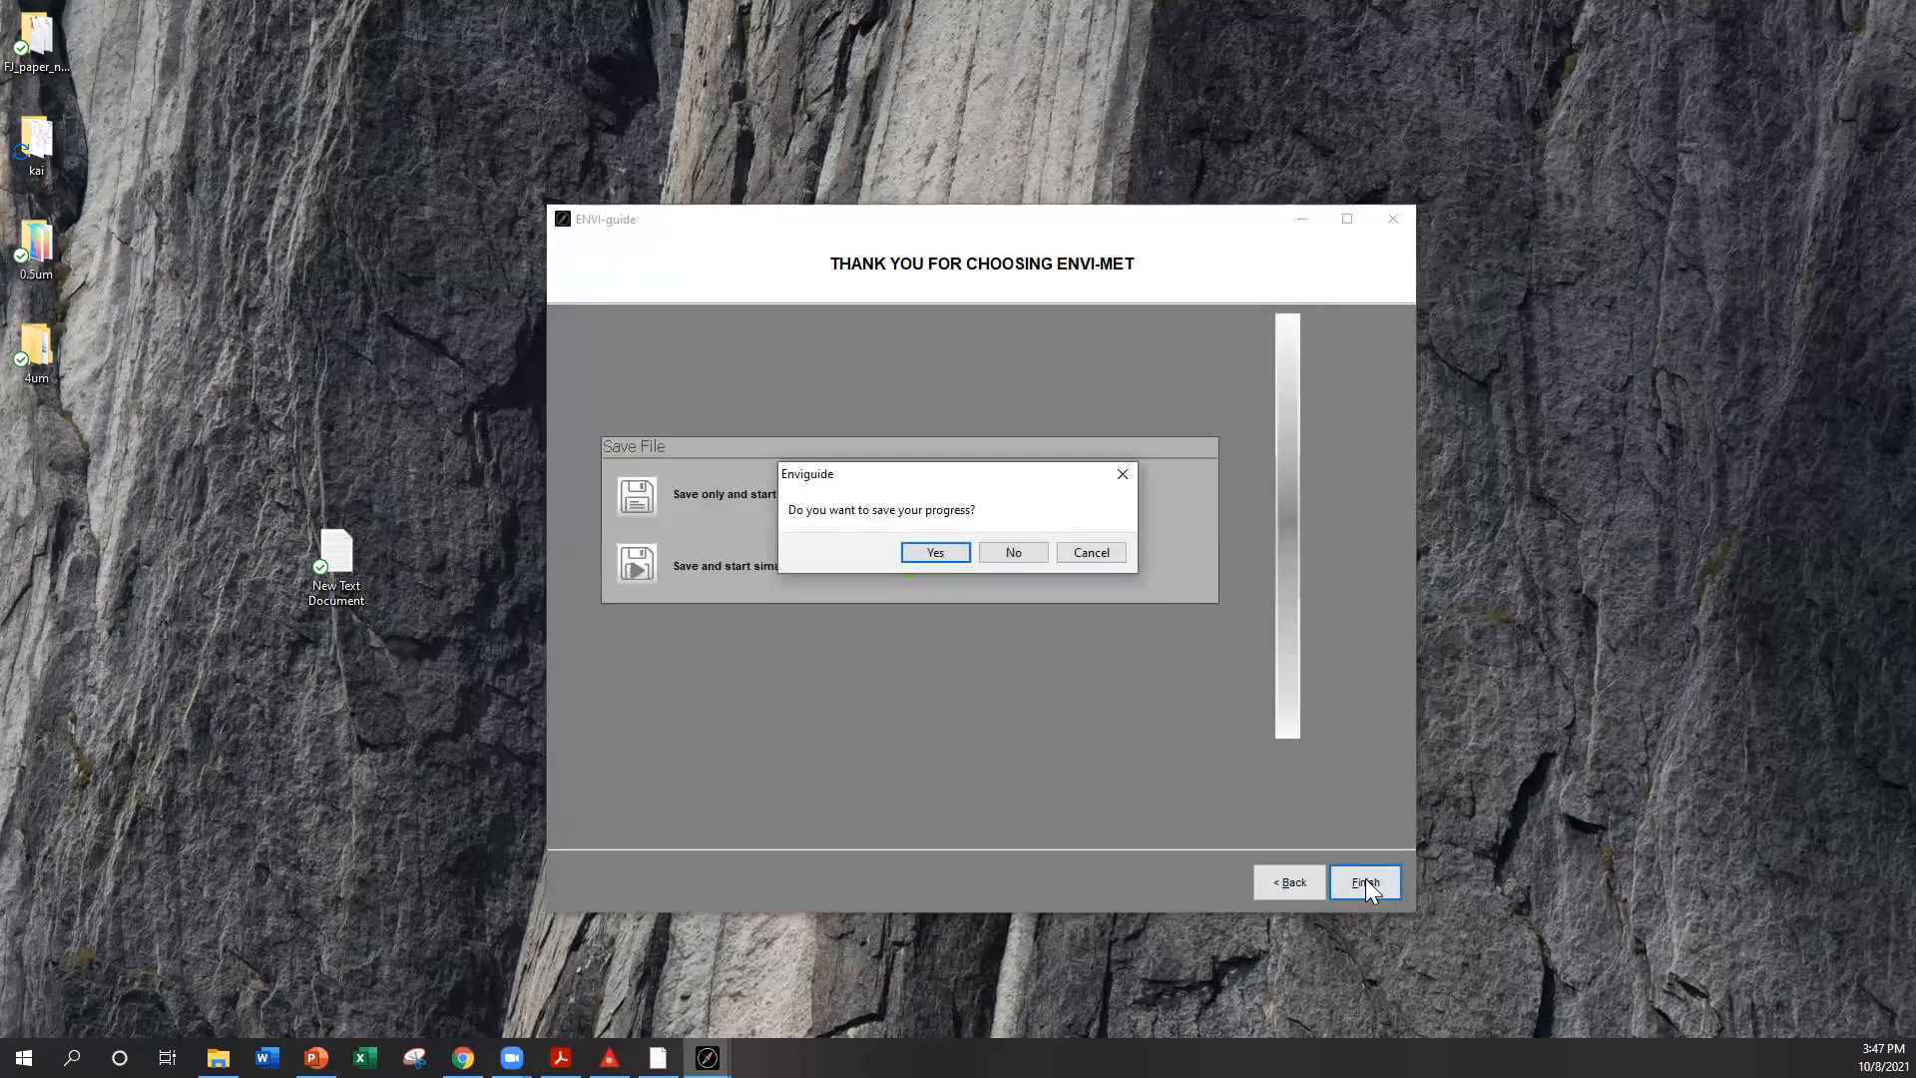
click(939, 553)
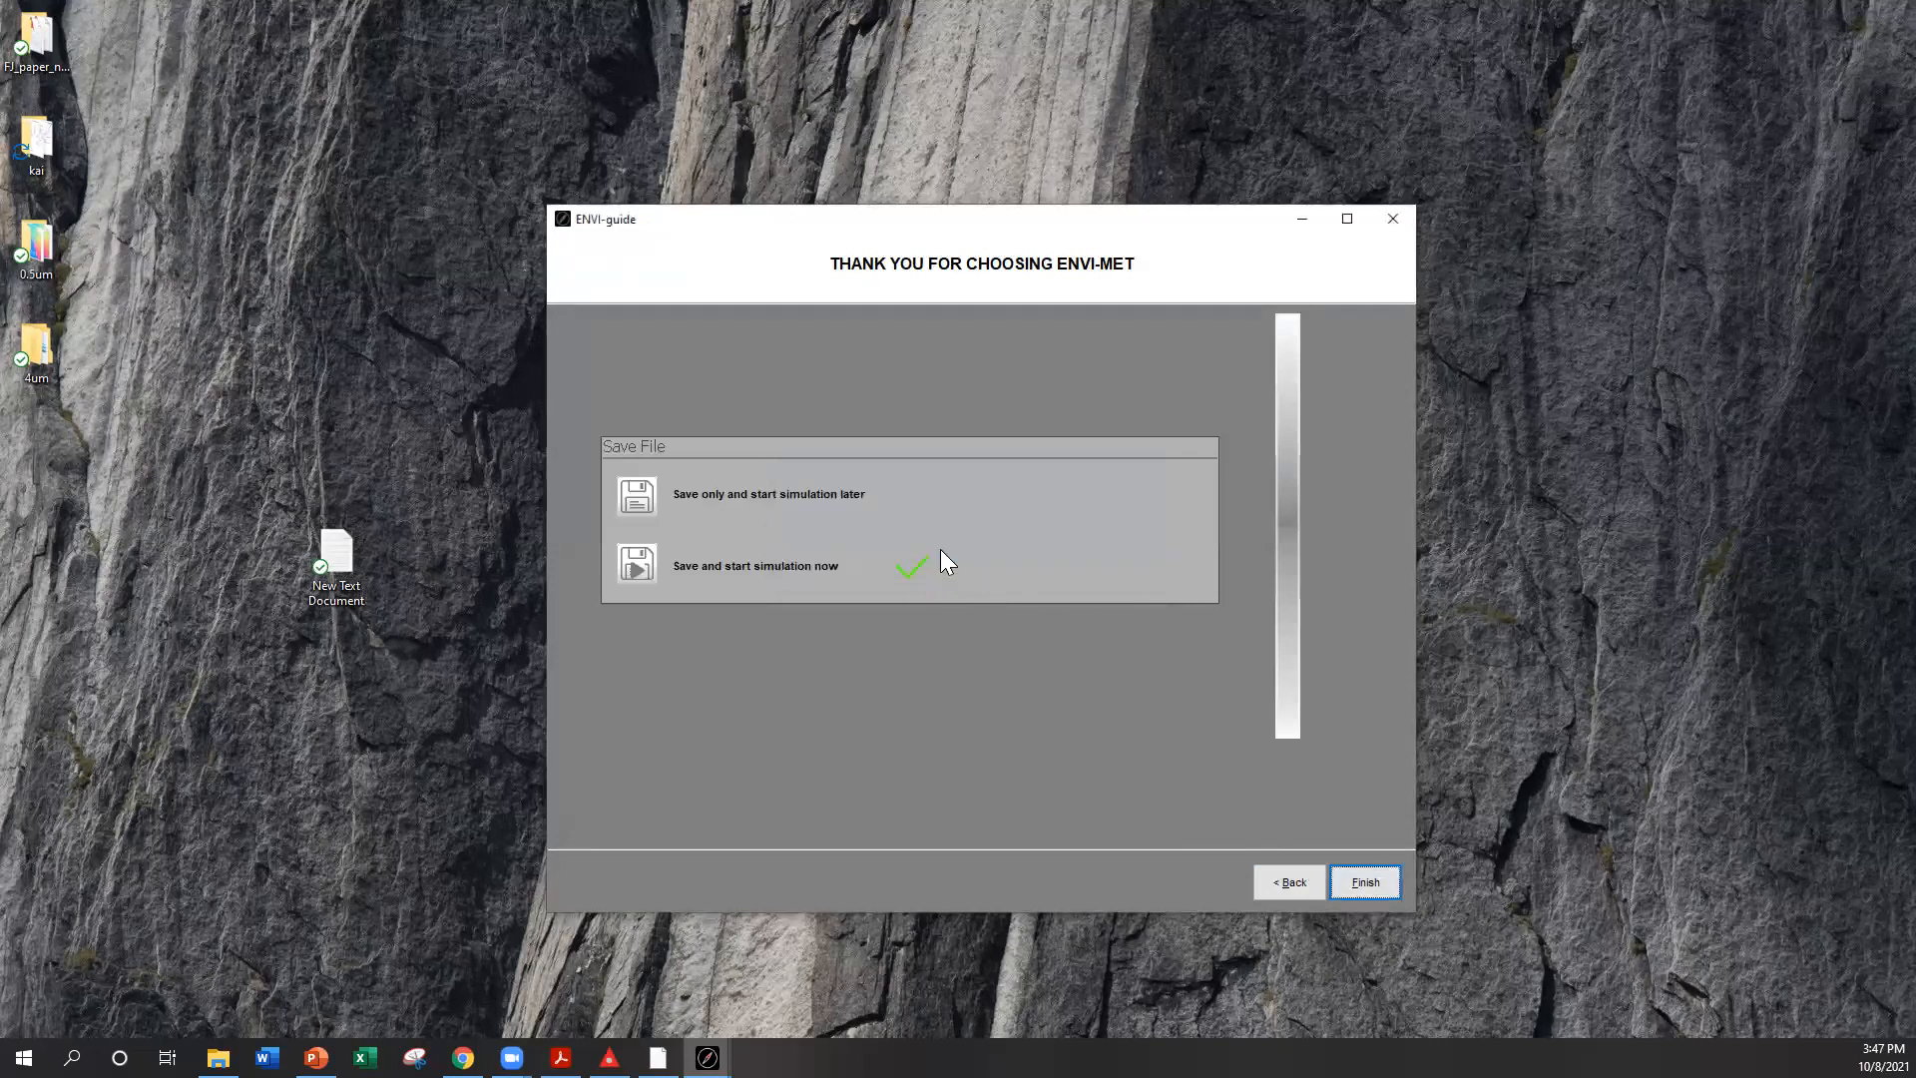
click(1403, 869)
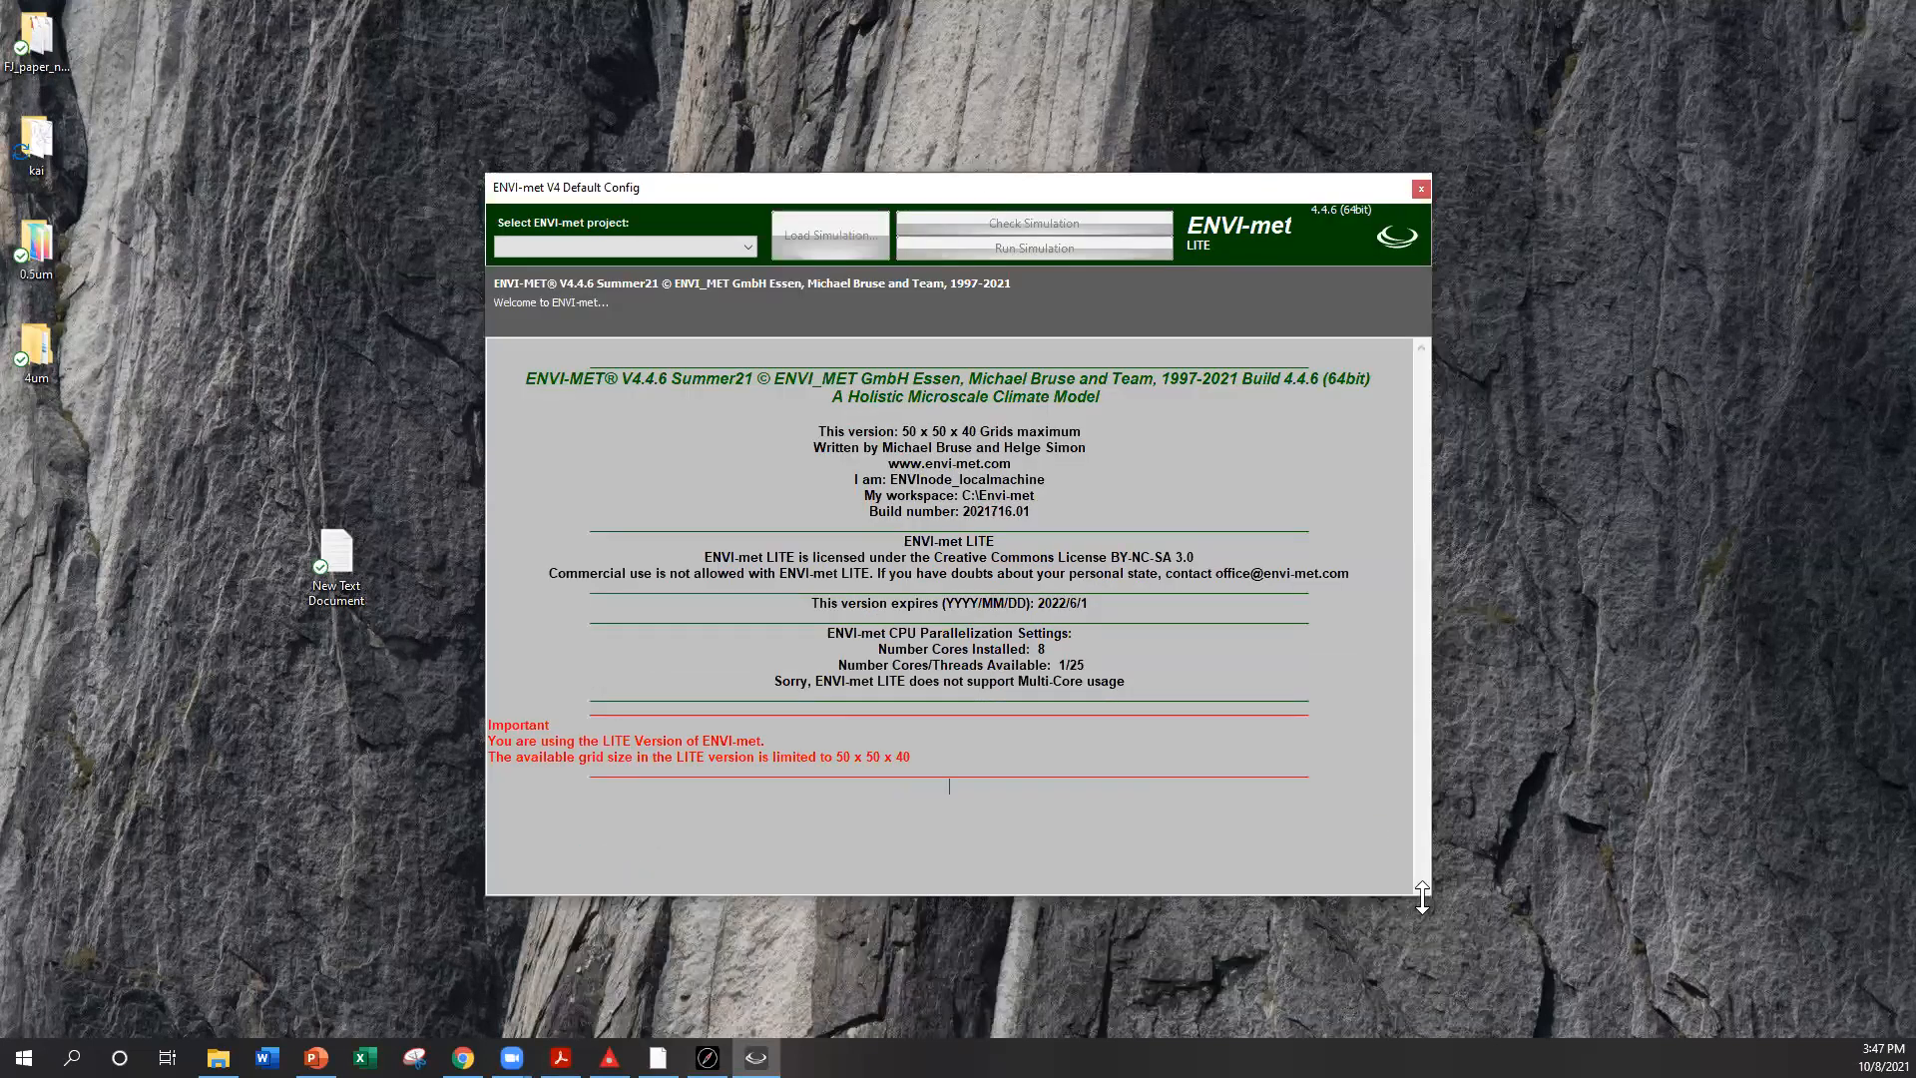
Enlarge the ENVI-met simulation window and examine the notice about the LITE version's grid size limit
drag(1428, 899, 1532, 965)
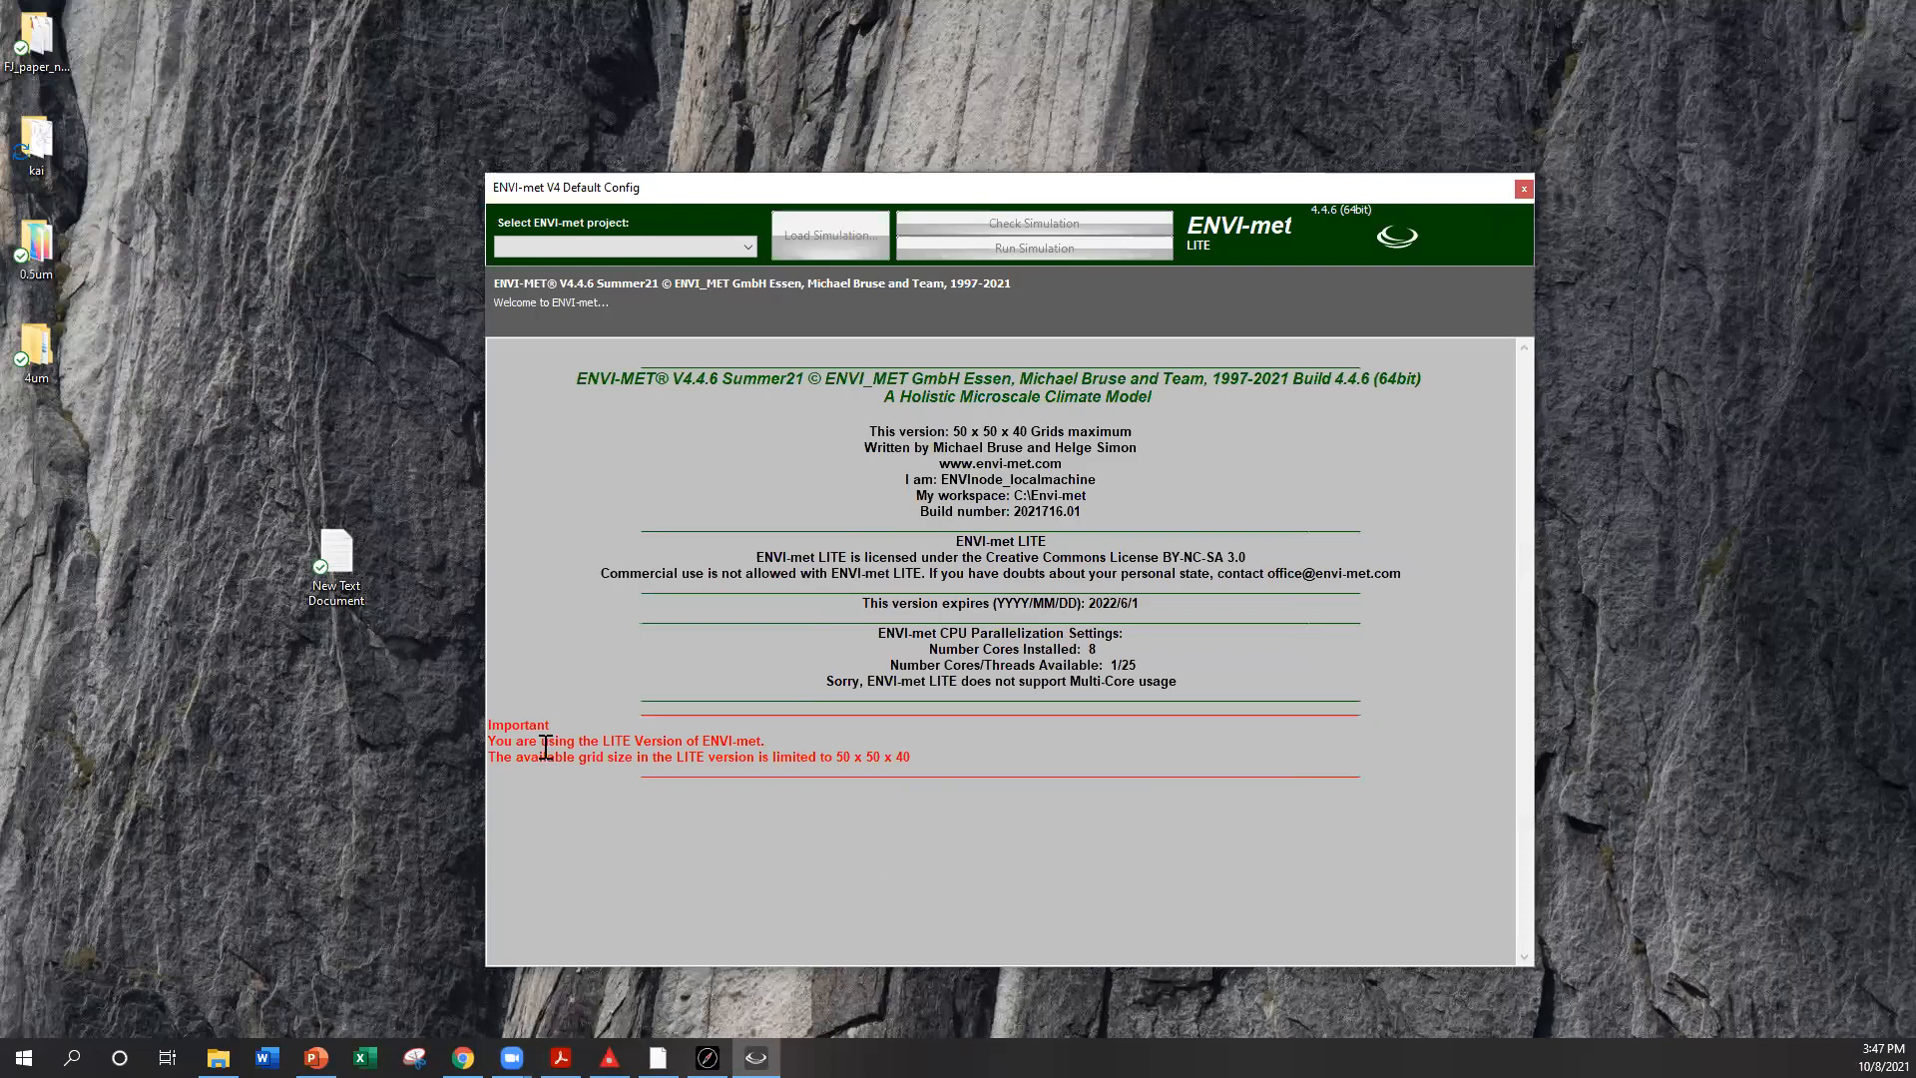
drag(601, 740, 918, 758)
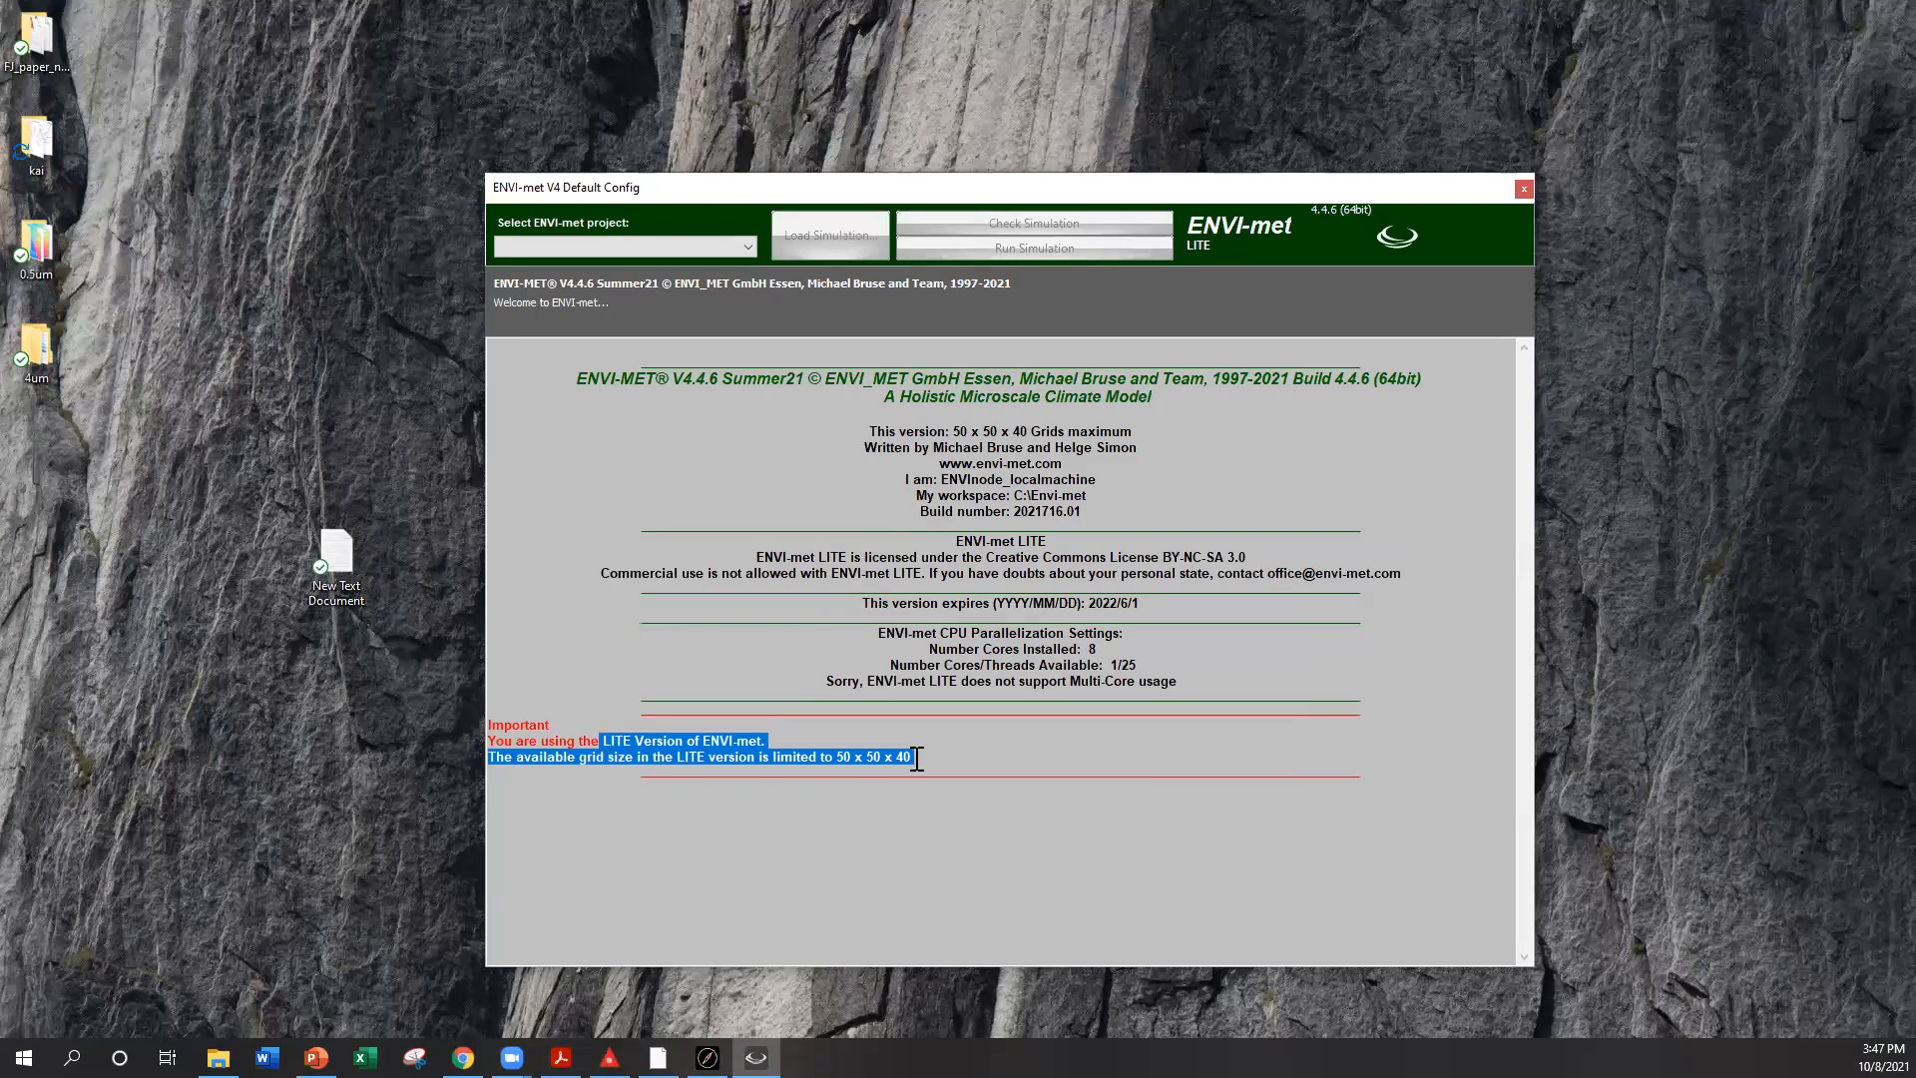
click(845, 766)
drag(838, 757, 924, 757)
click(928, 759)
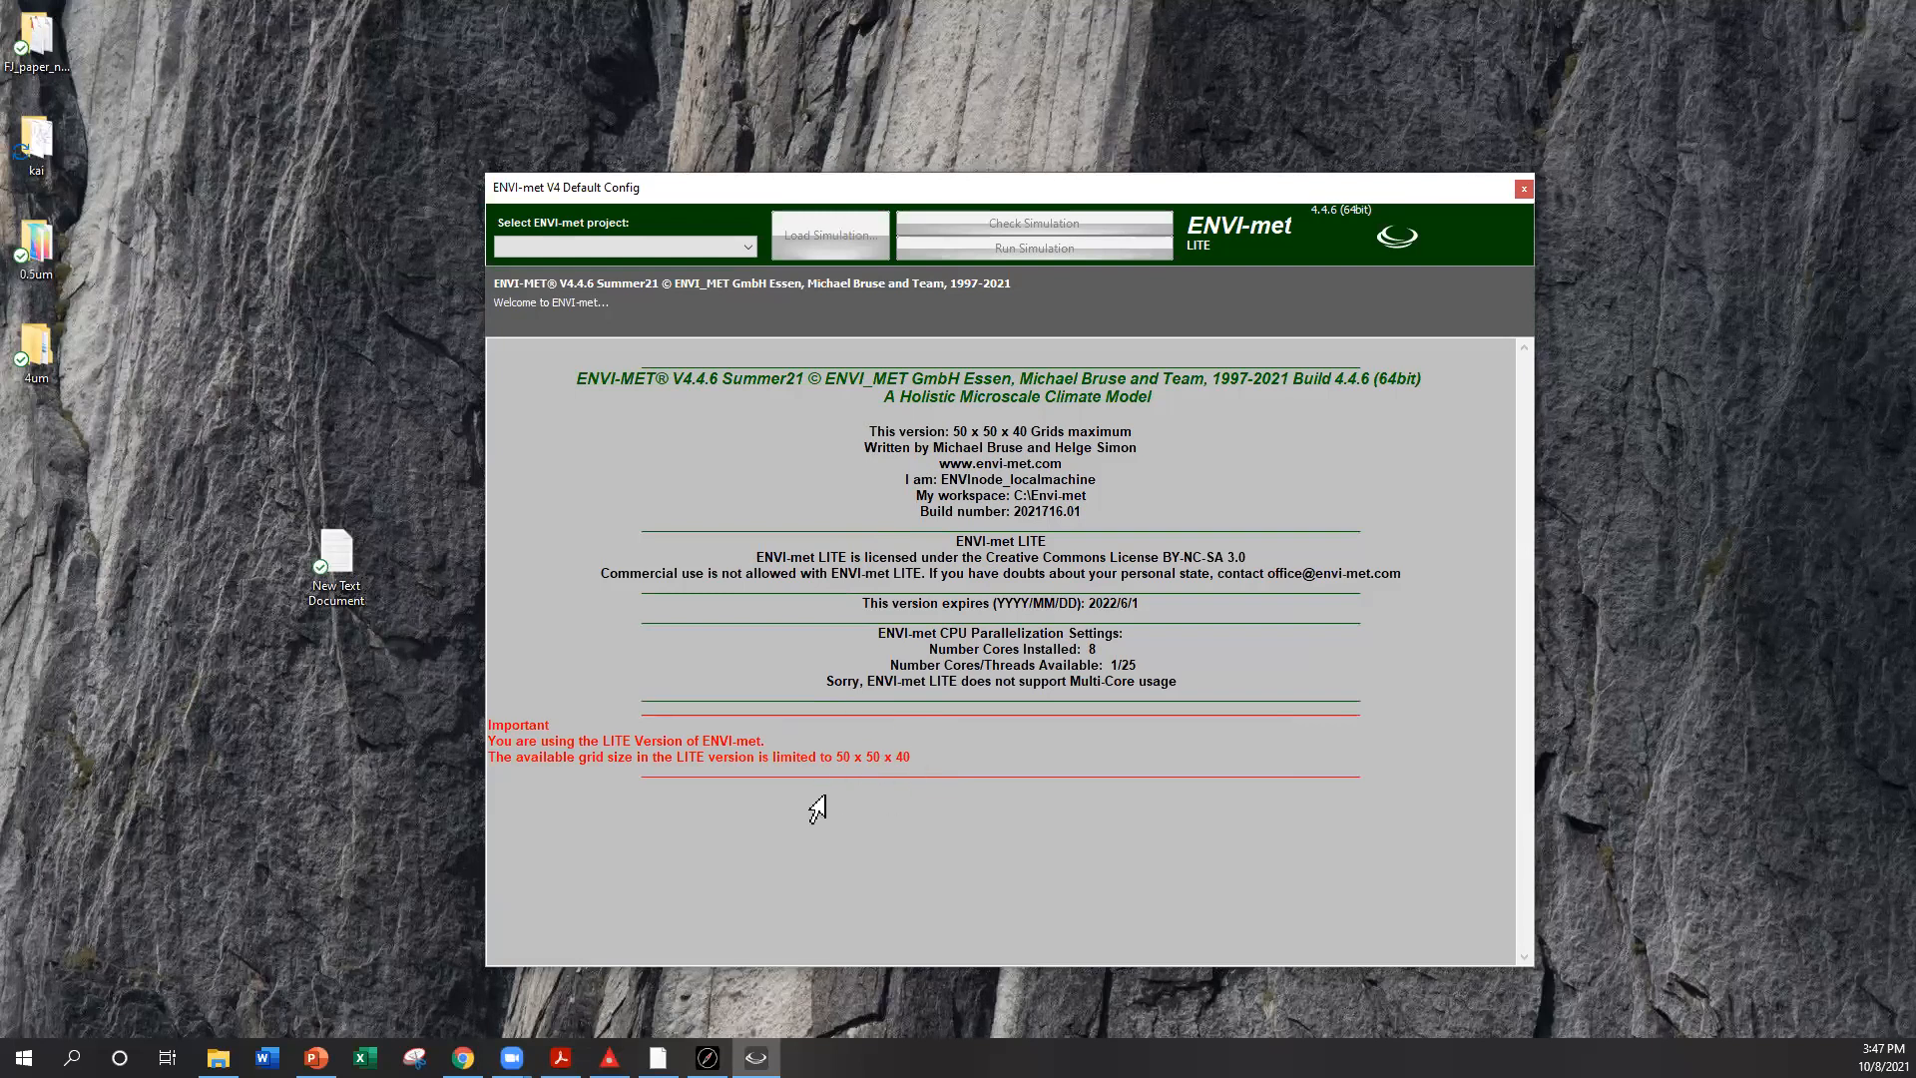
Select the test project in the ENVI-met simulation window and load the 08 Oct simulation file
click(701, 254)
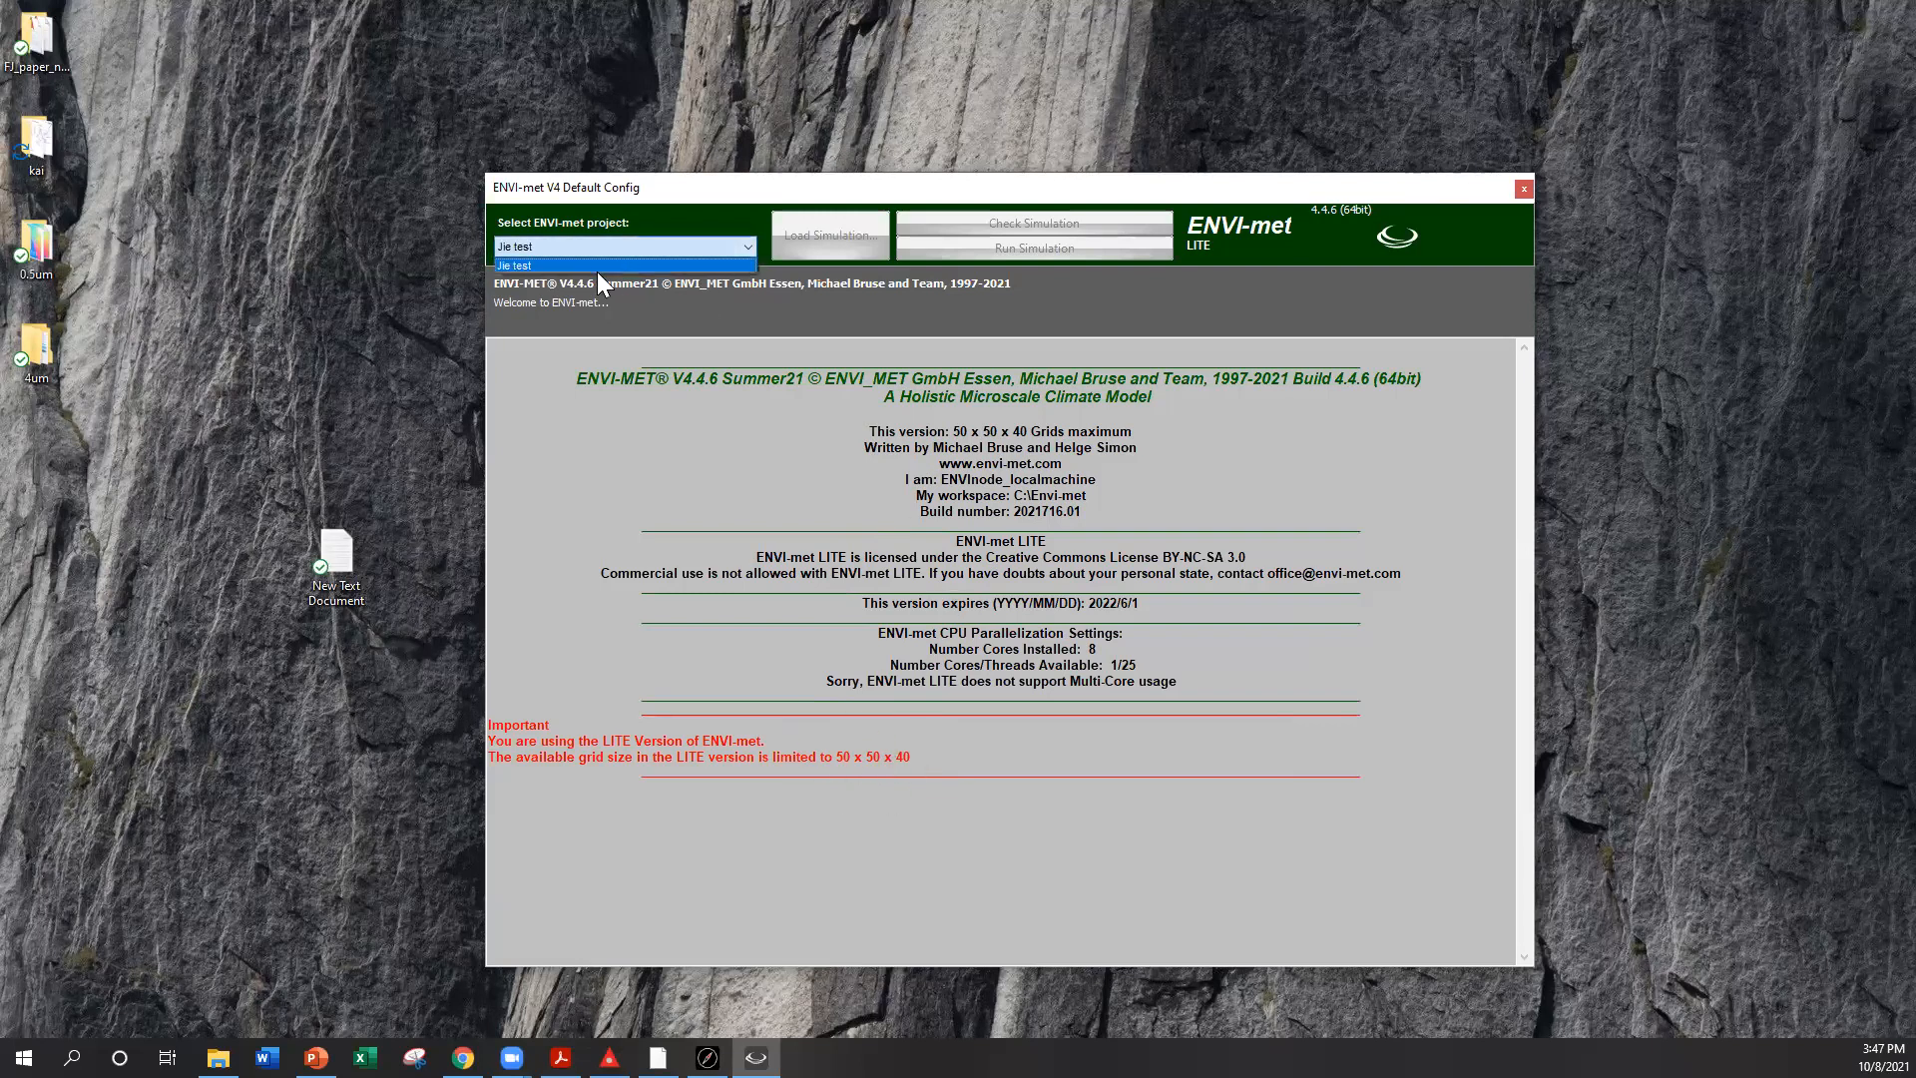
click(585, 264)
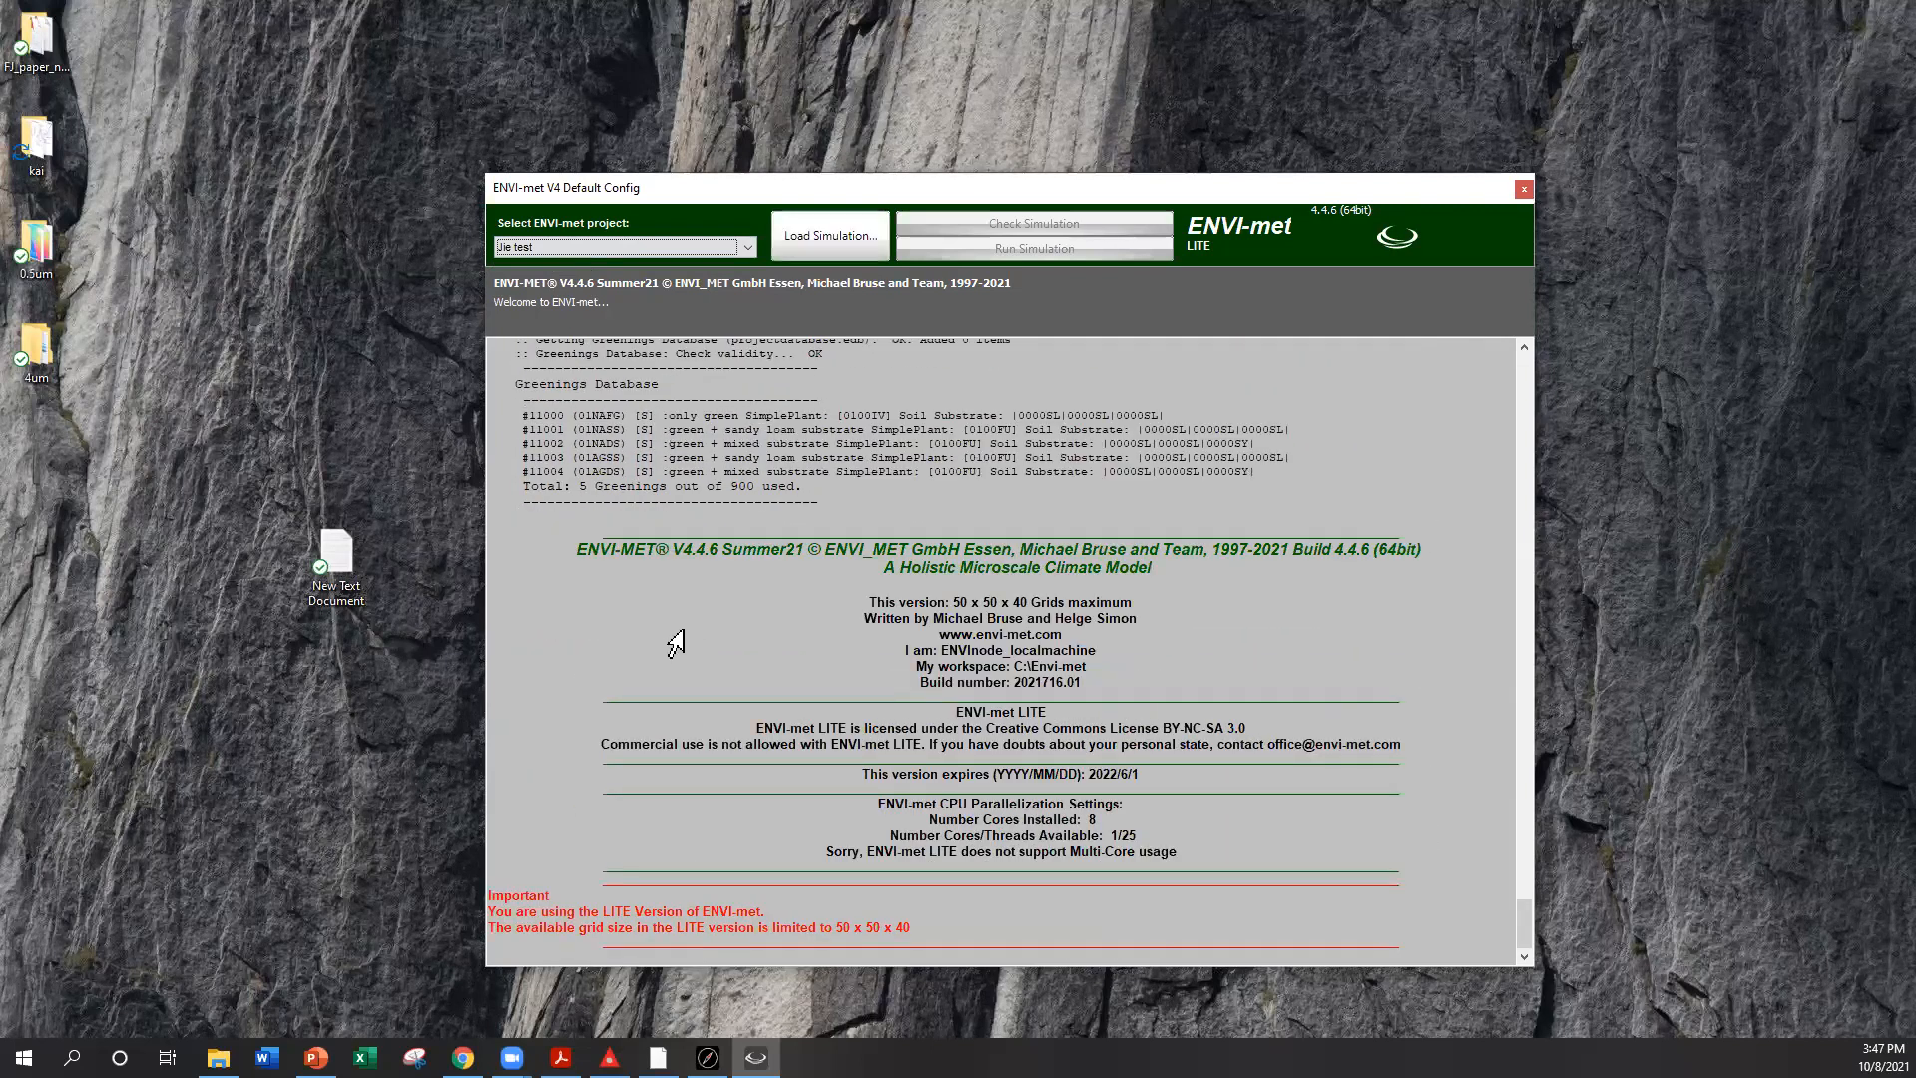
click(829, 228)
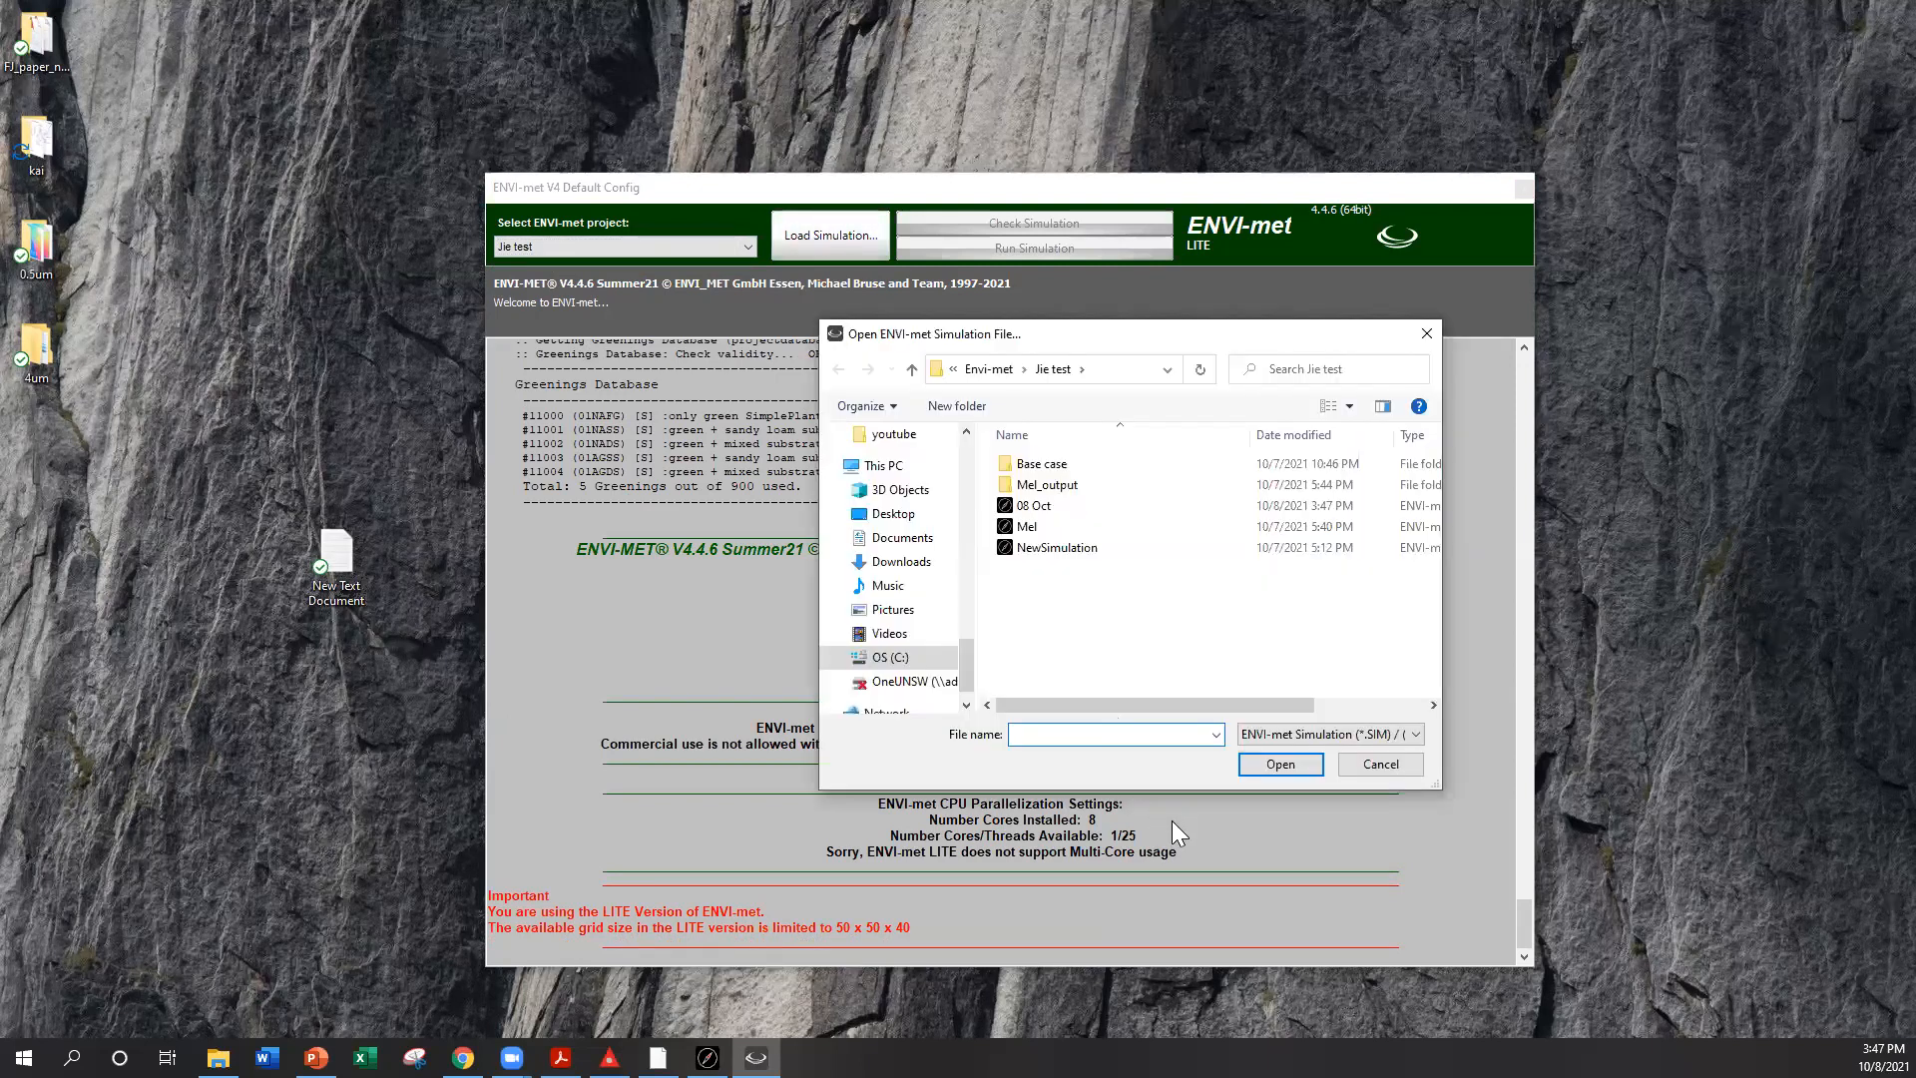
click(1038, 511)
click(1278, 765)
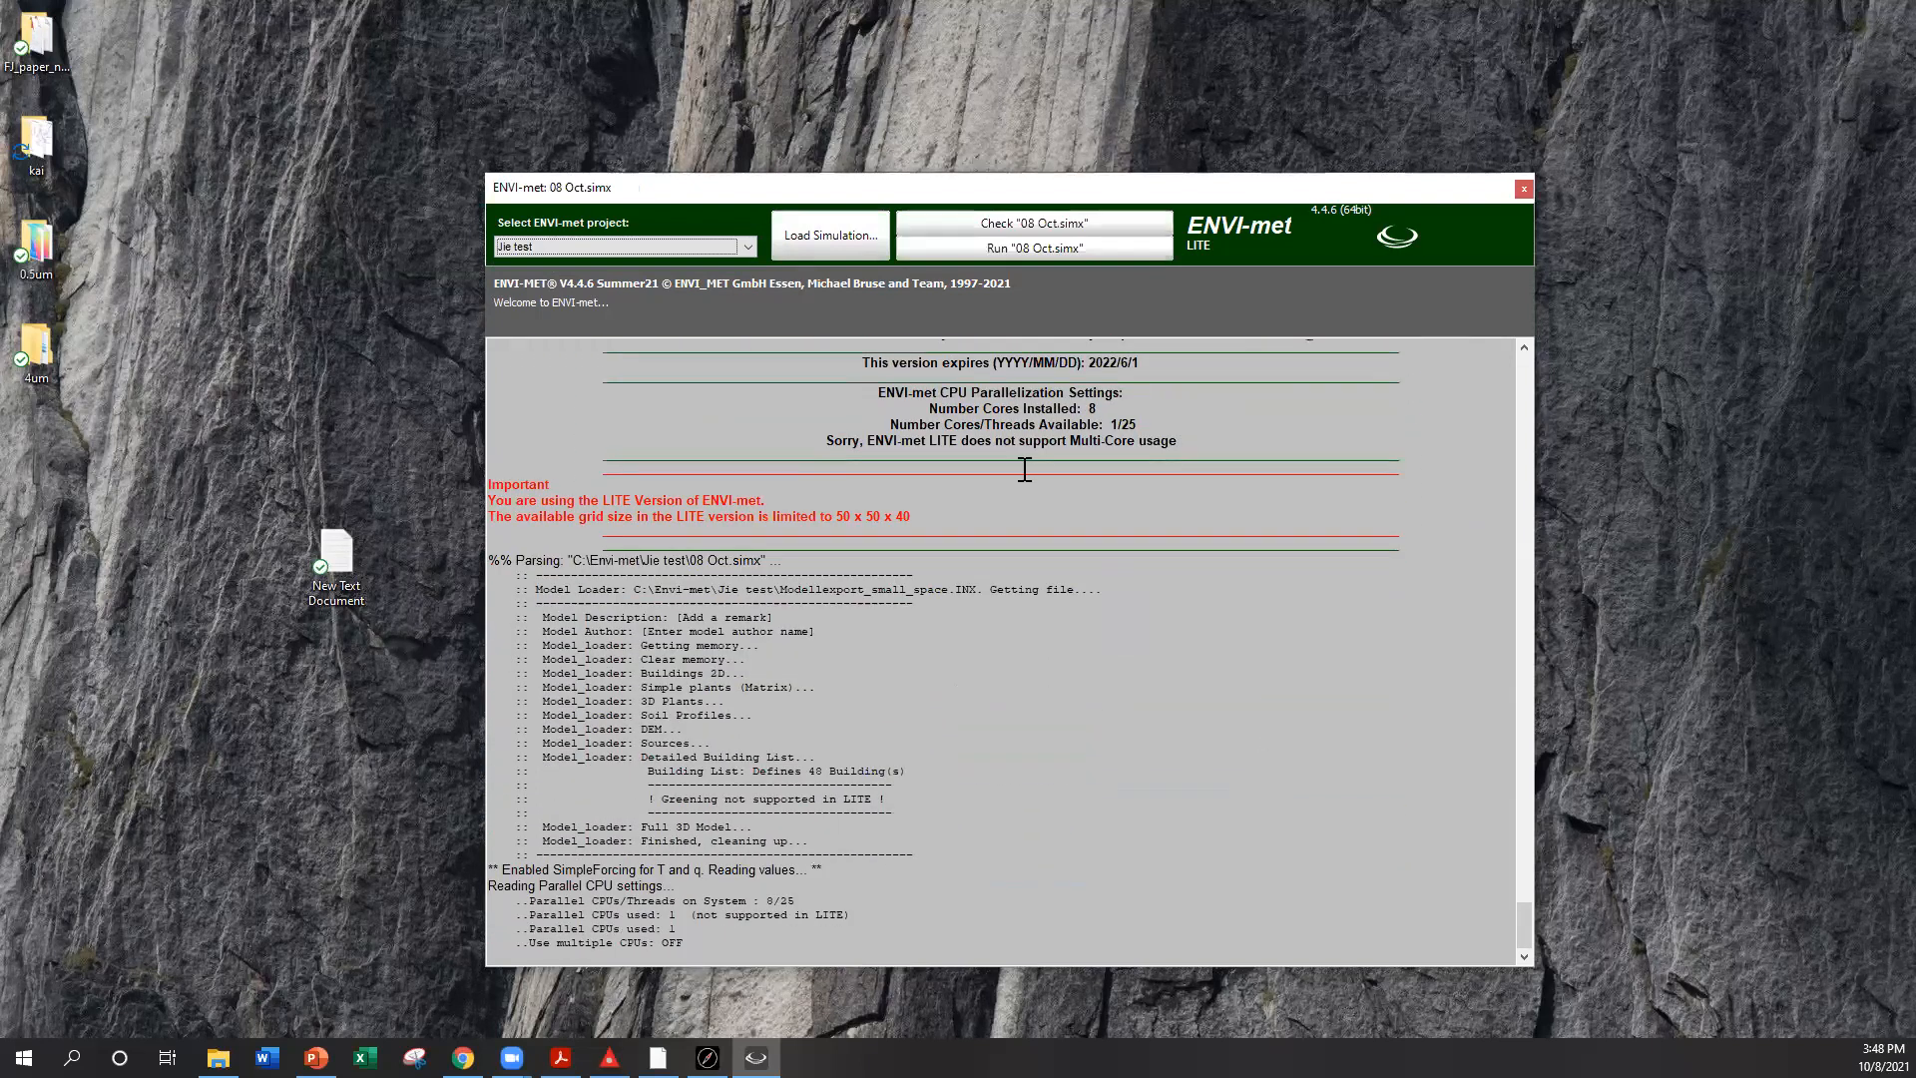
Run the 08 Oct simulation, and review slides 21 and 22 on simulation progress in the PowerPoint modelling instructions
click(1036, 246)
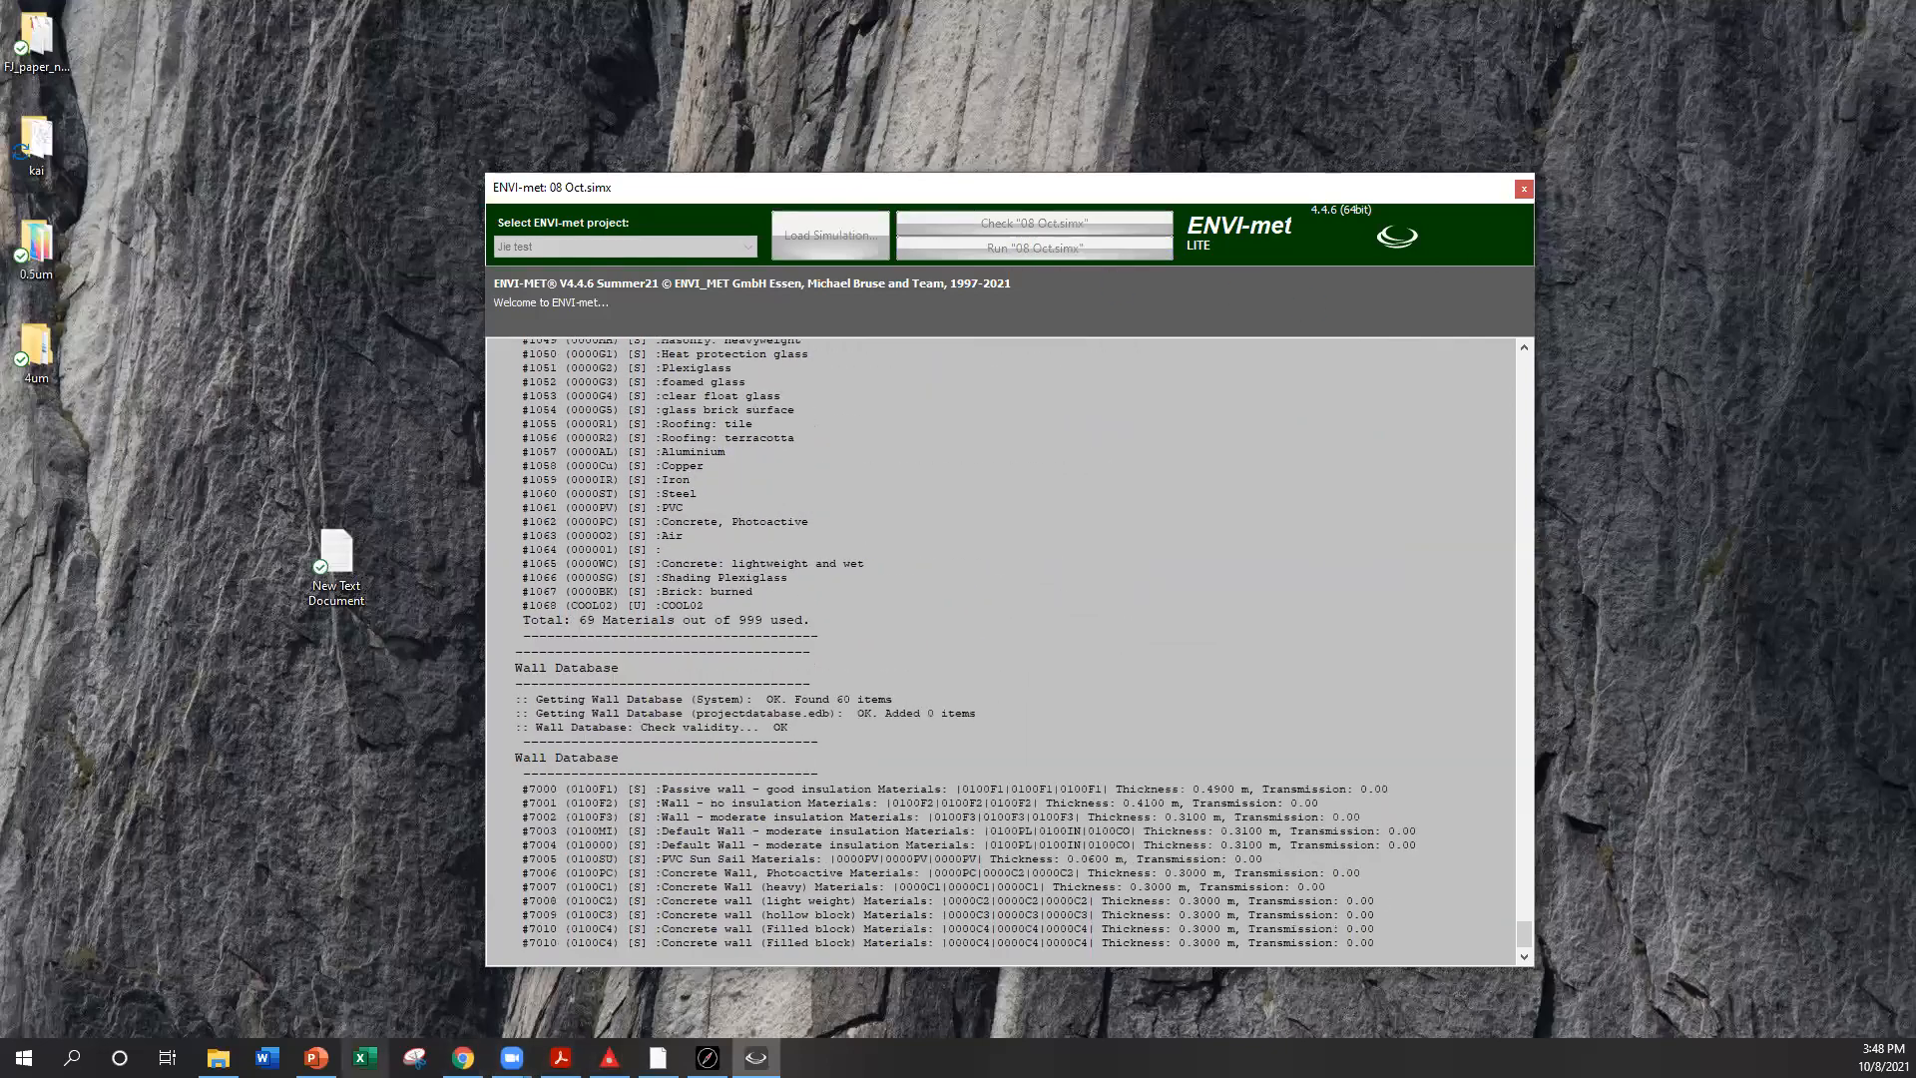
click(316, 1057)
click(199, 713)
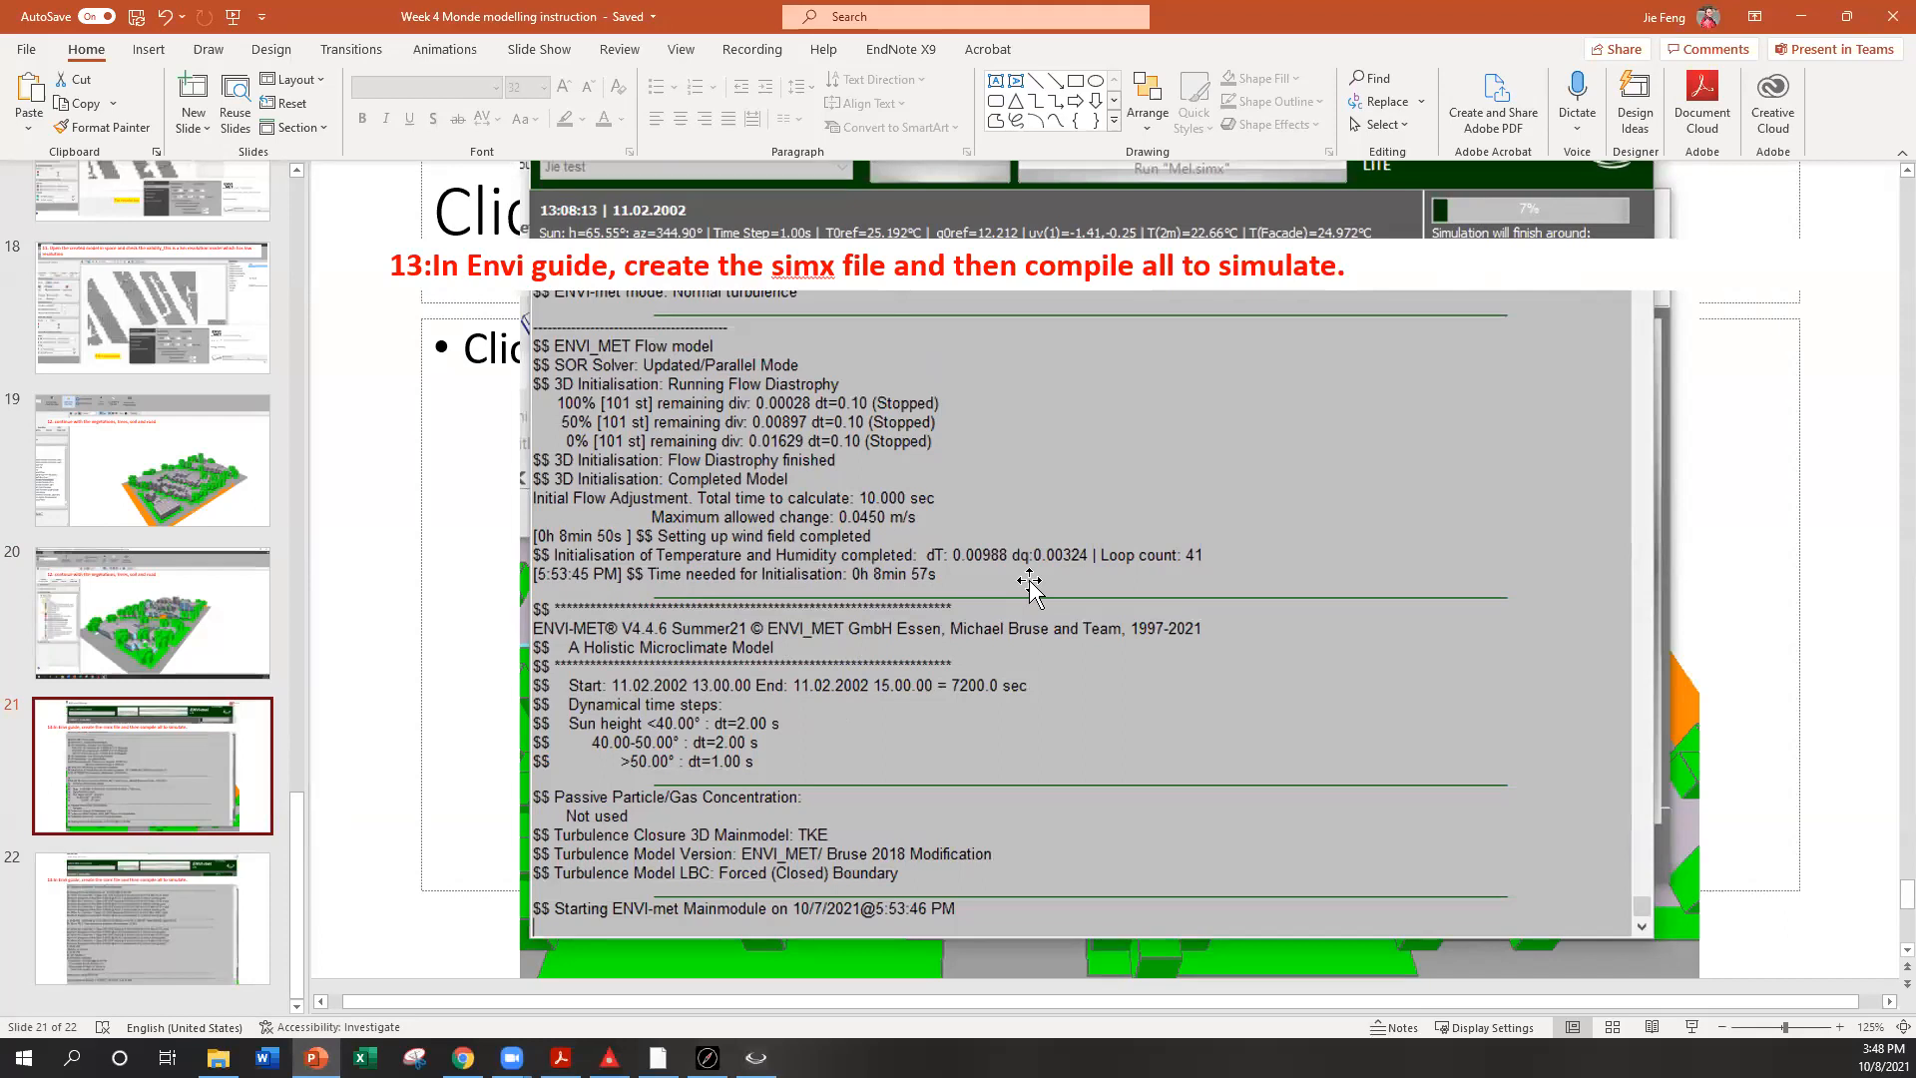
scroll(1028, 582, down, 2)
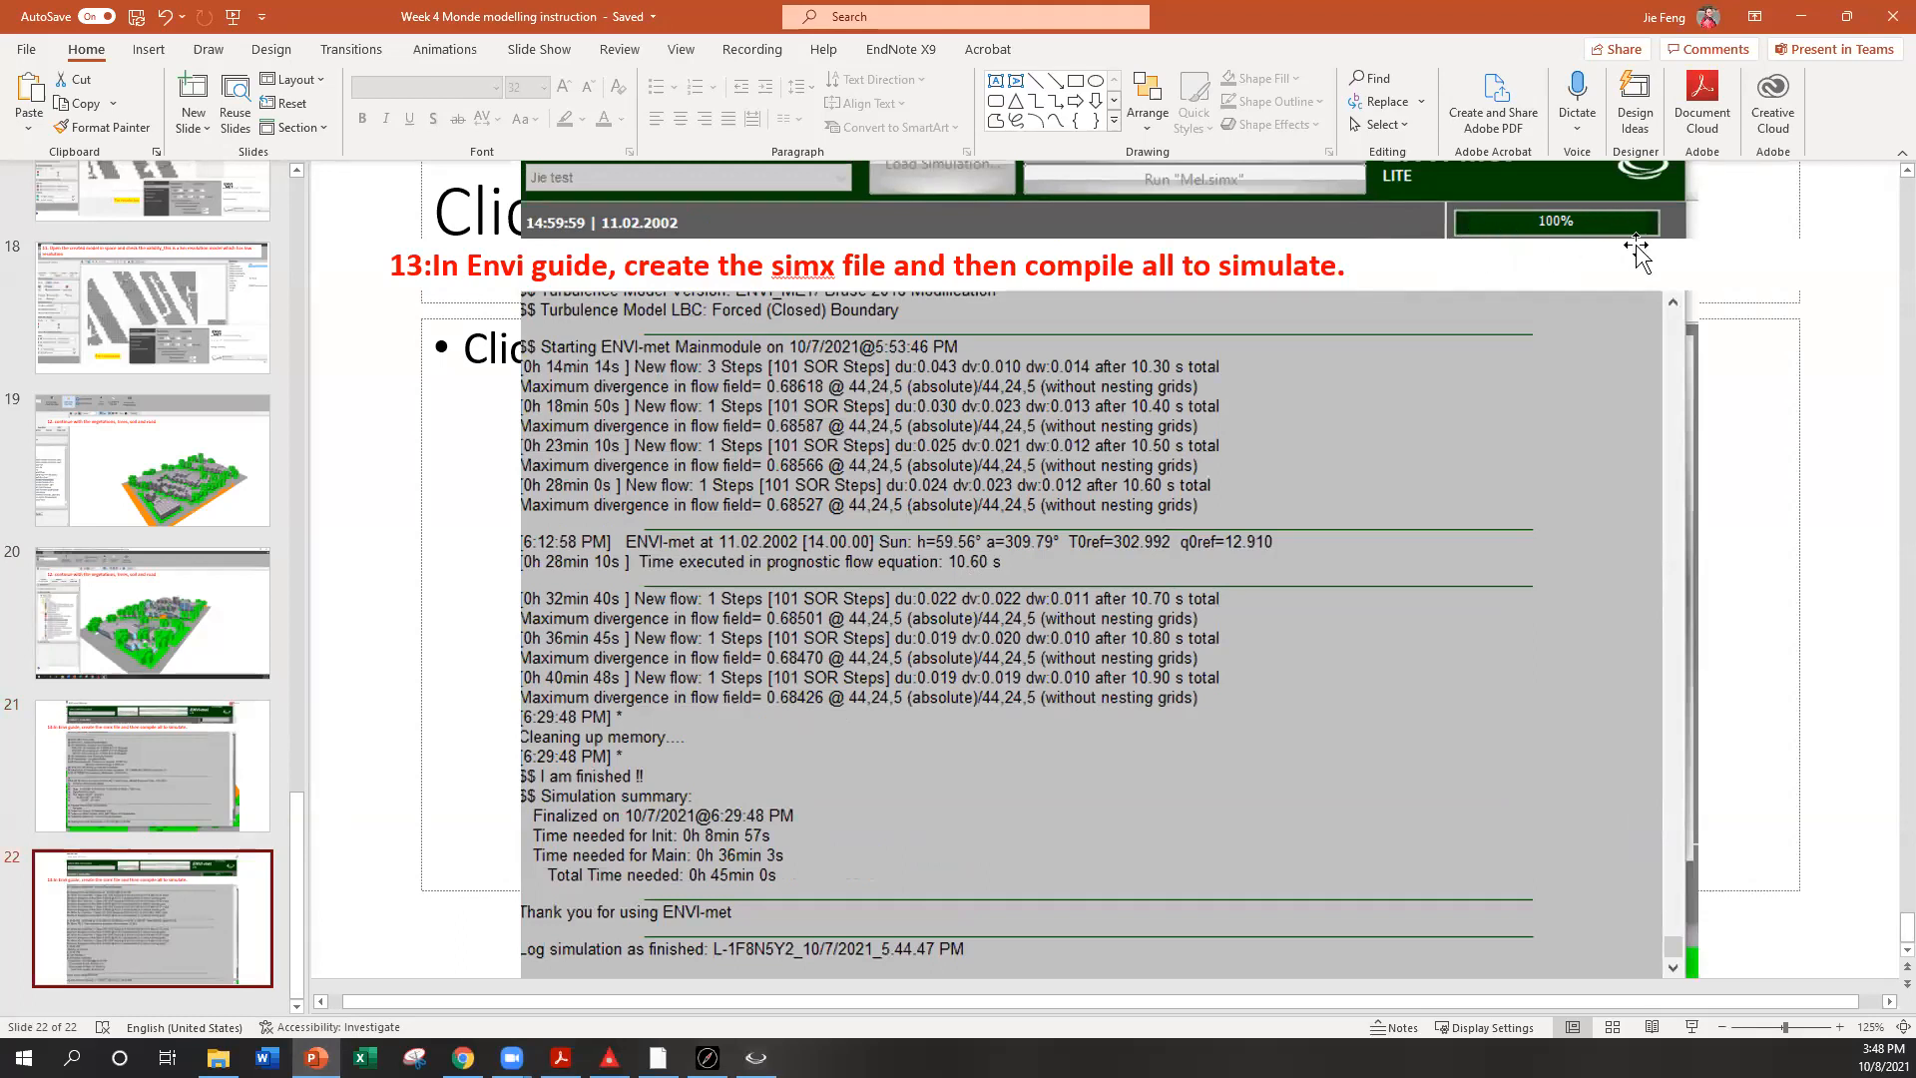
click(1800, 14)
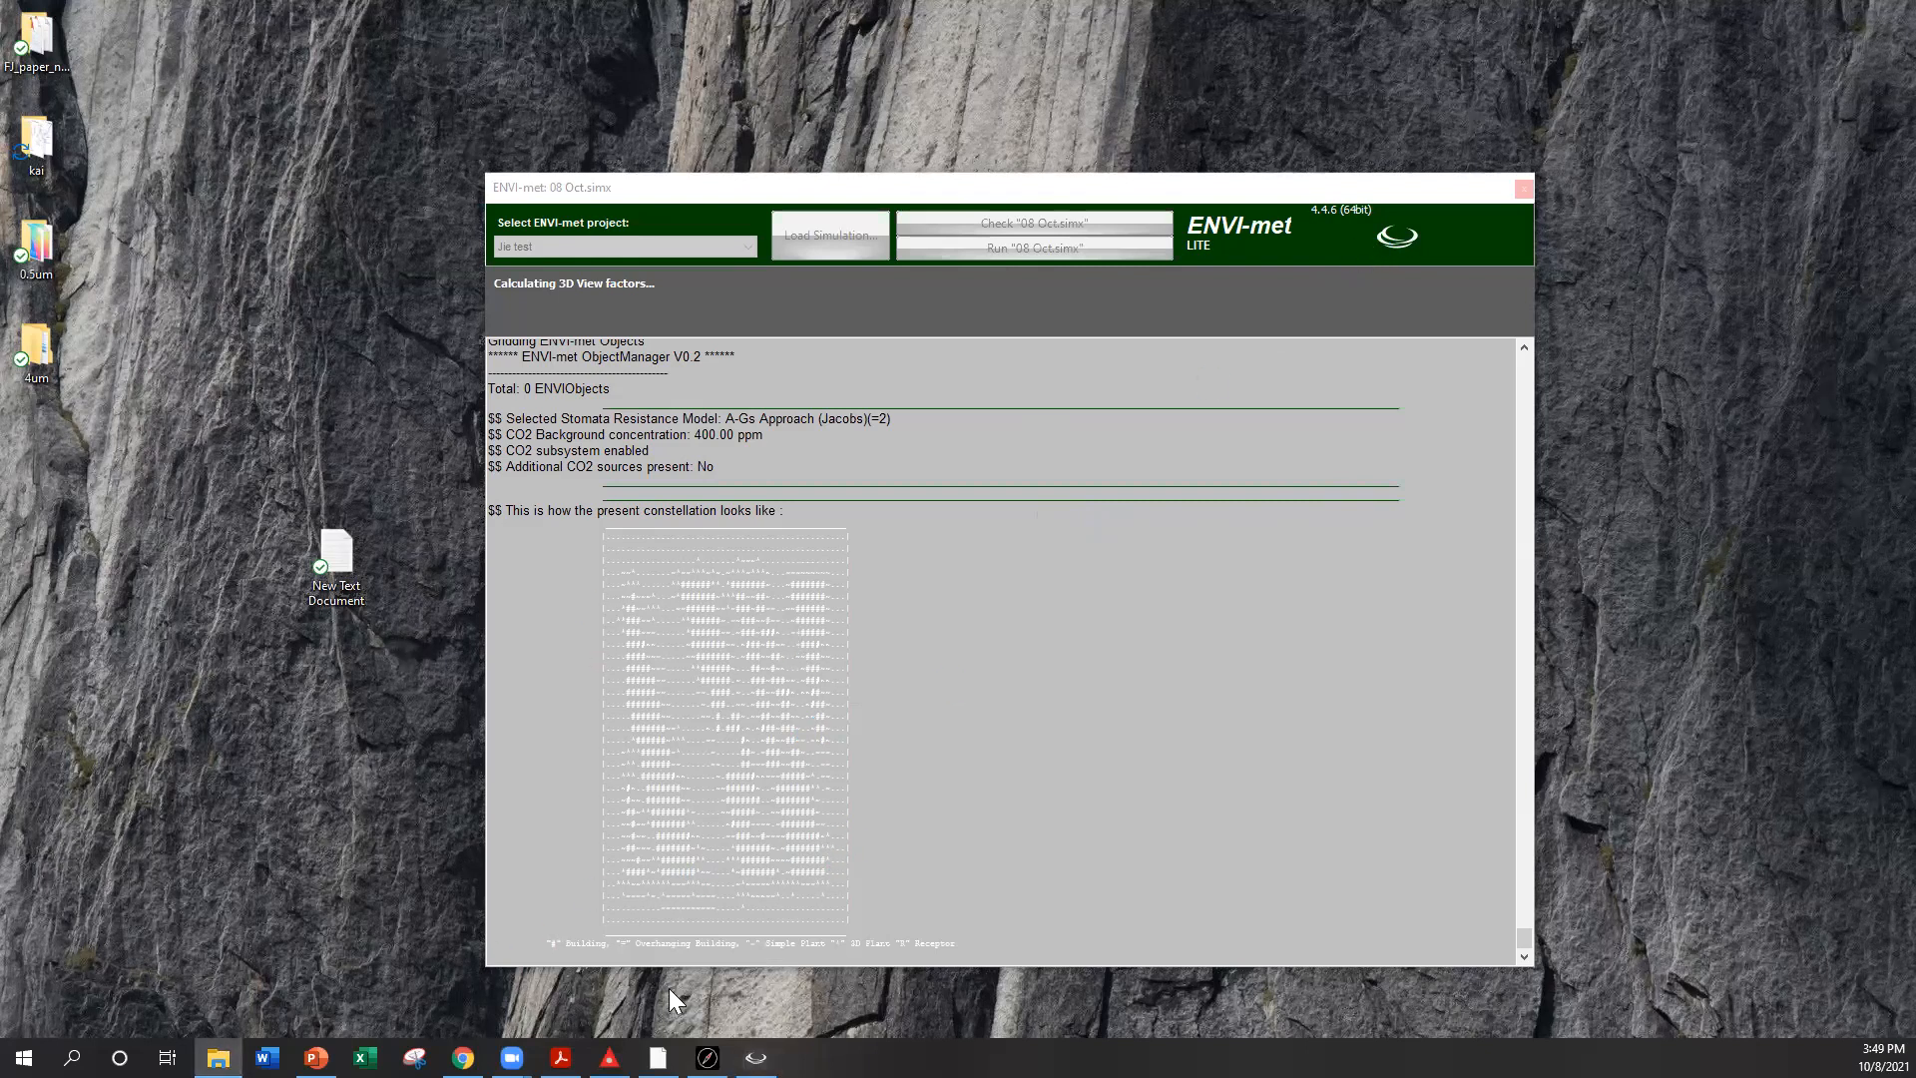
Switch to File Explorer and open the test project's Mel_output atmosphere folder under Envi-met on drive C
mouse_move(218, 1058)
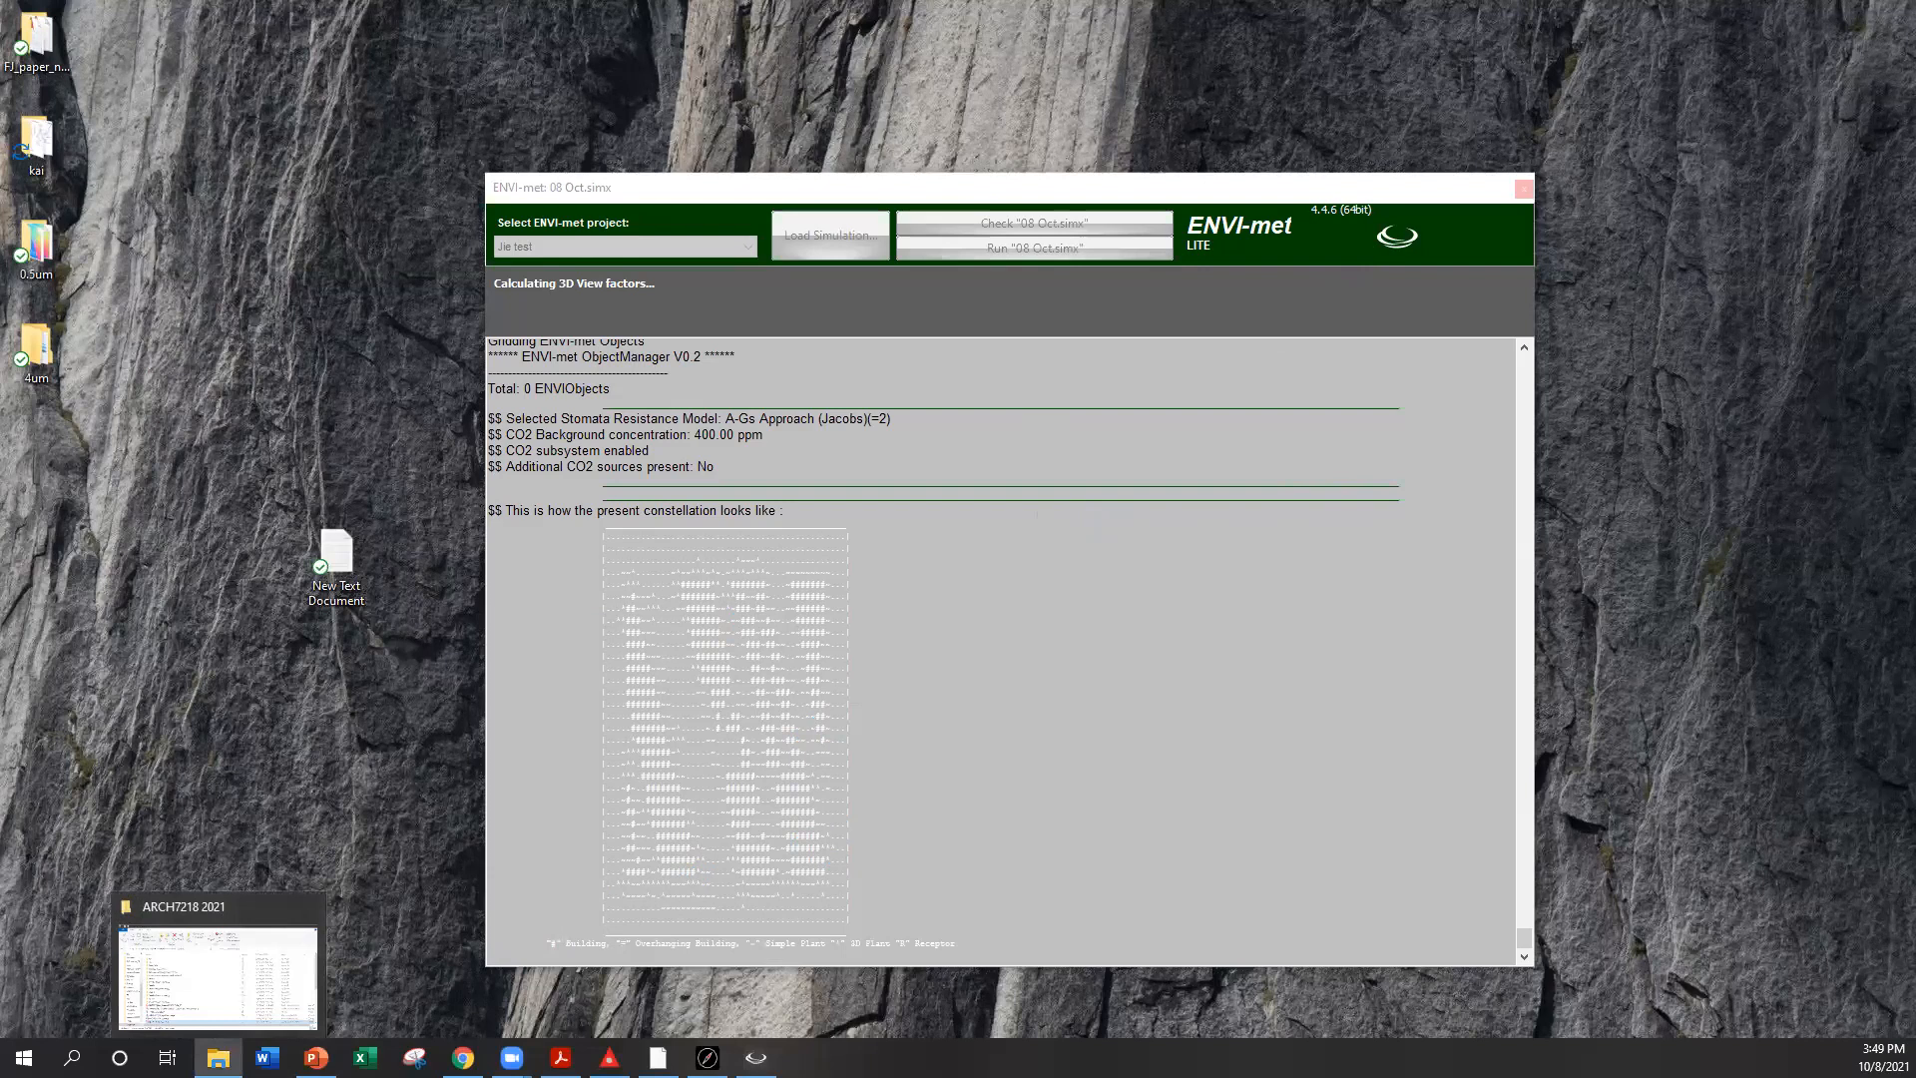
click(217, 1058)
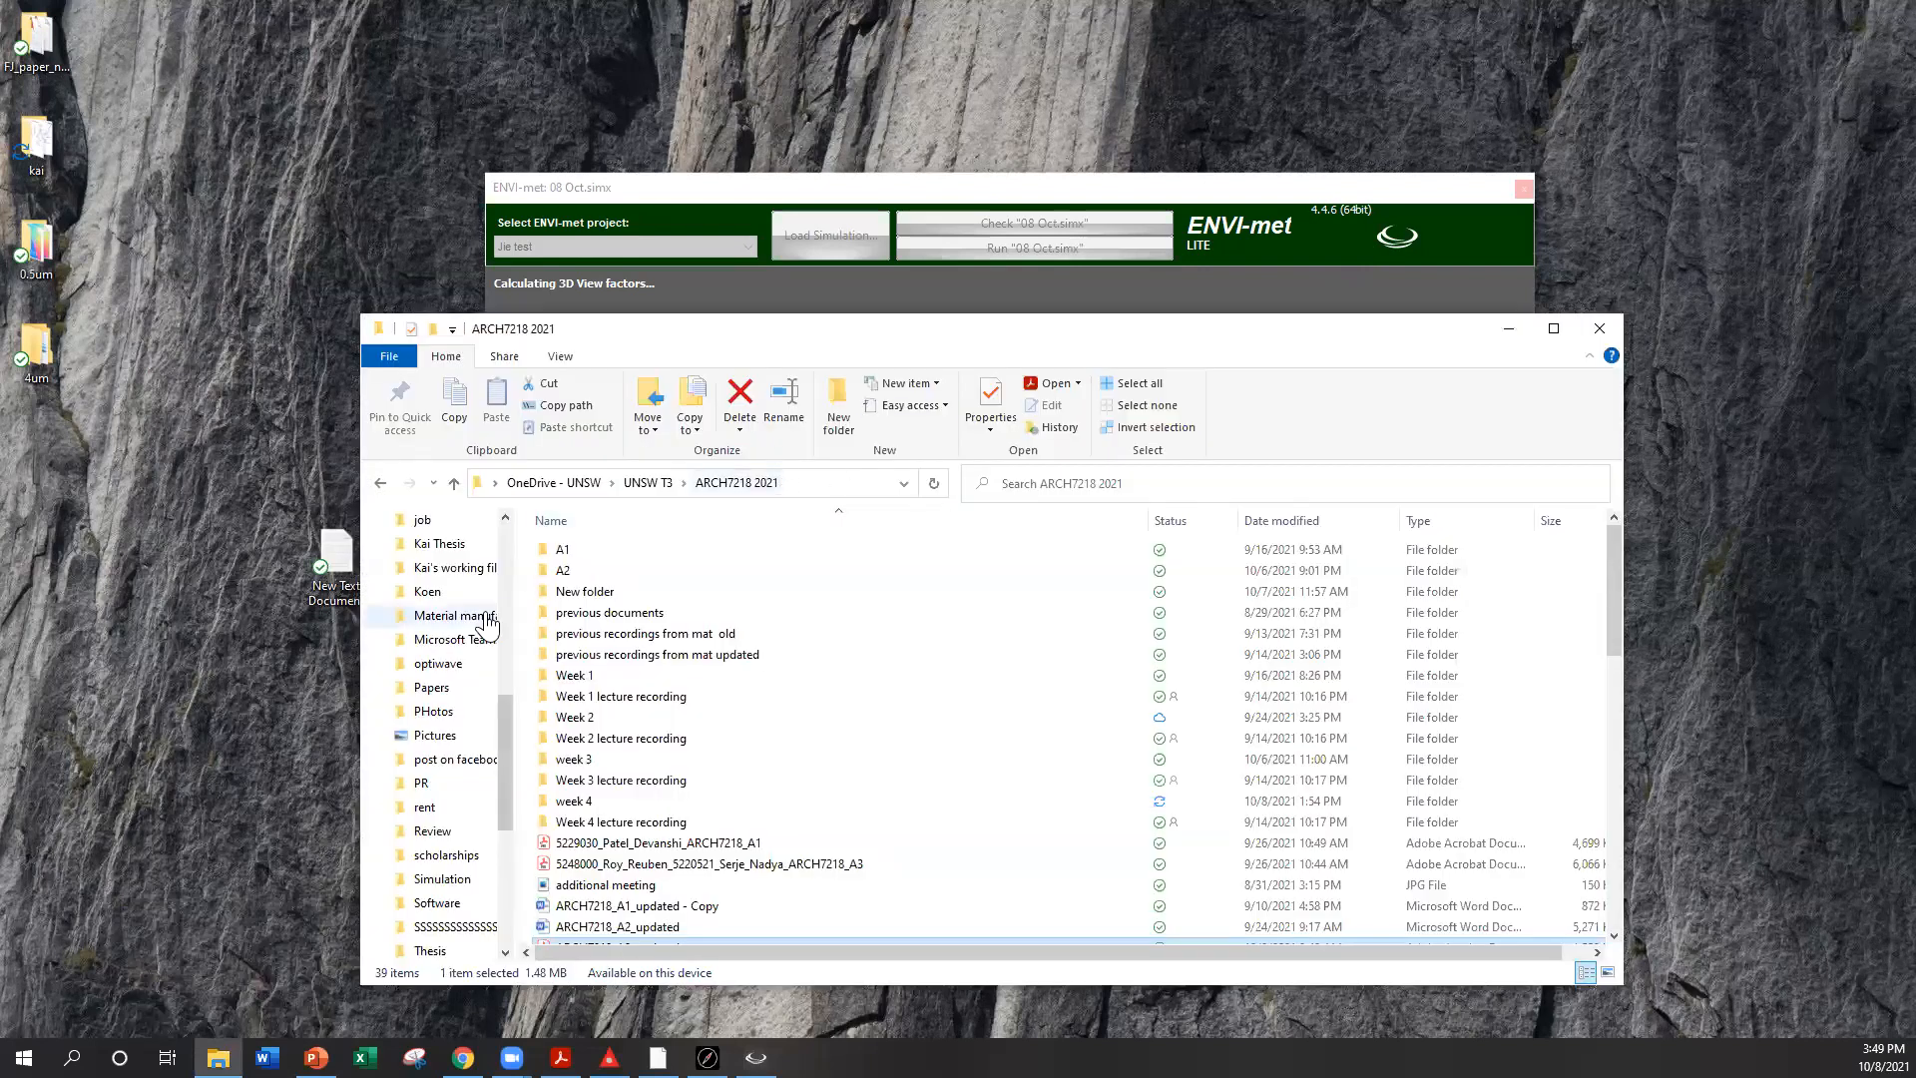
scroll(436, 749, up, 4)
scroll(436, 759, down, 13)
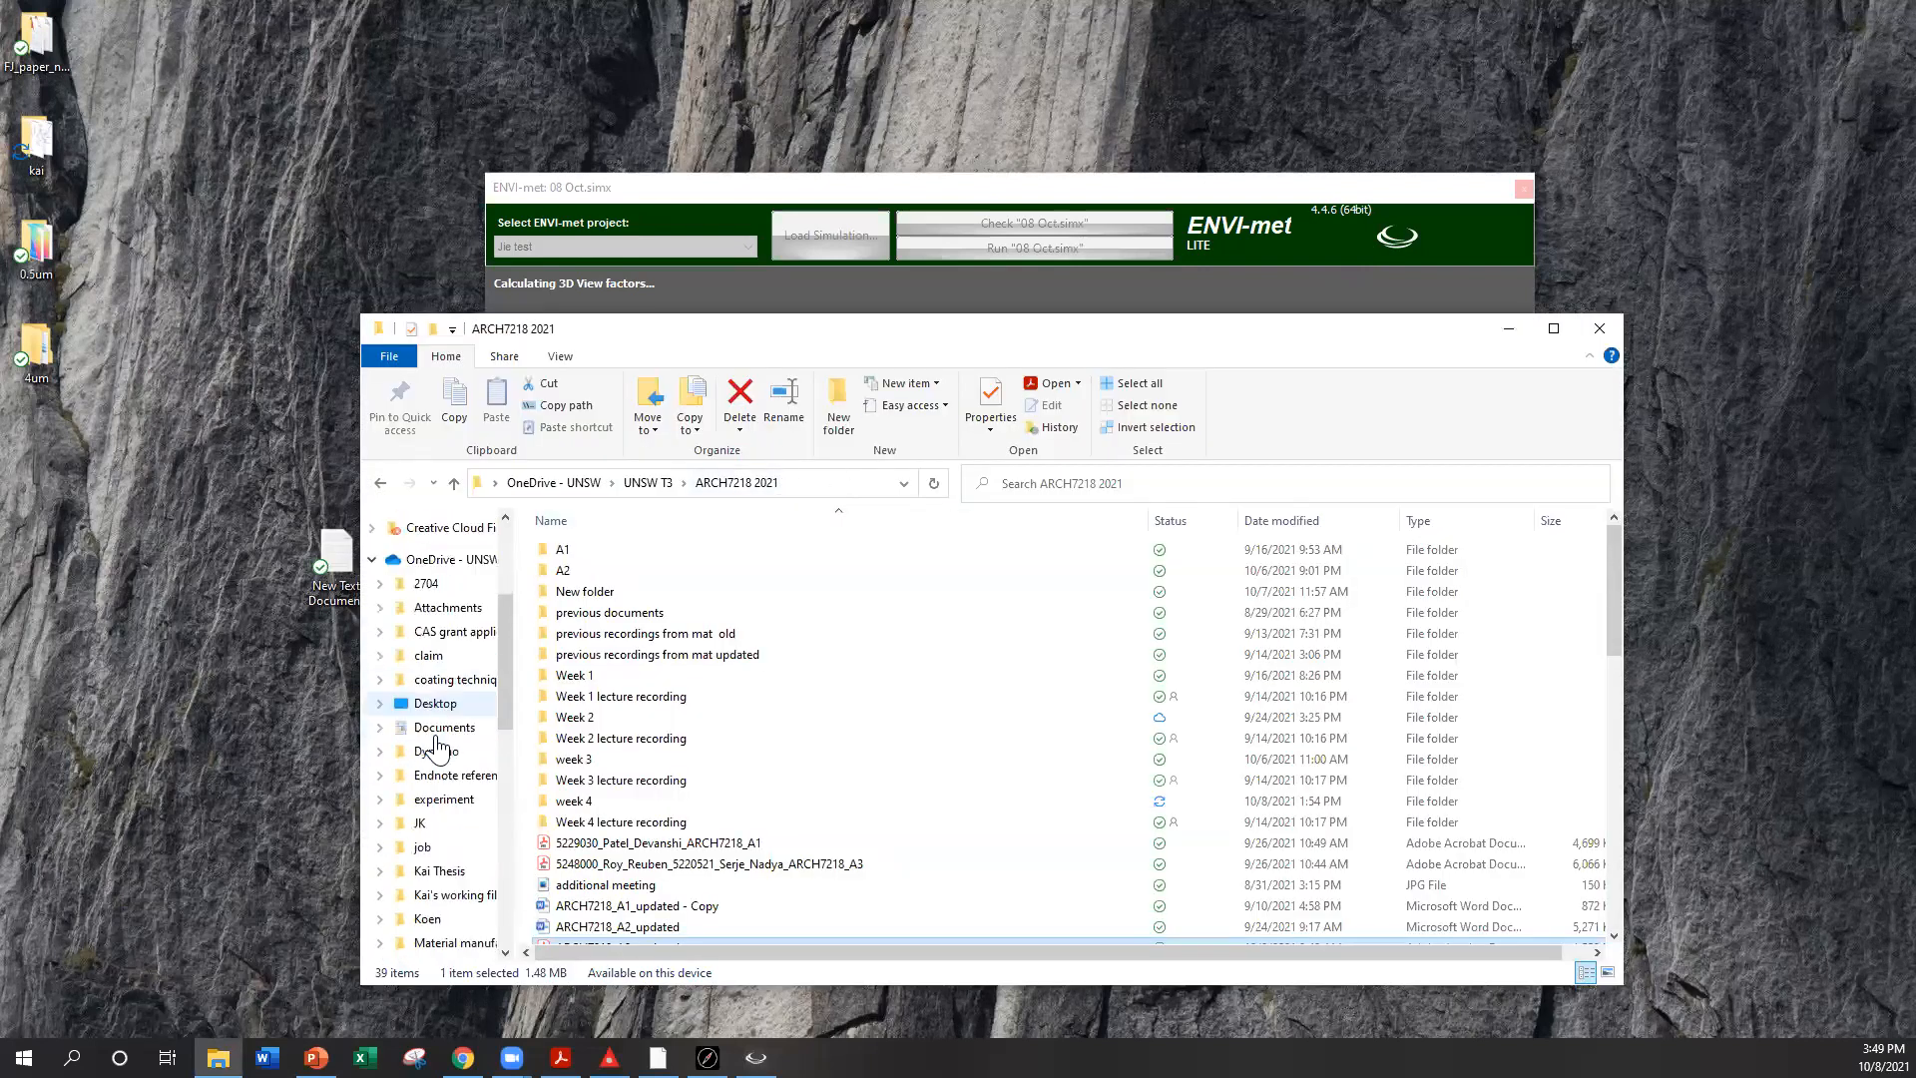
scroll(434, 779, down, 1)
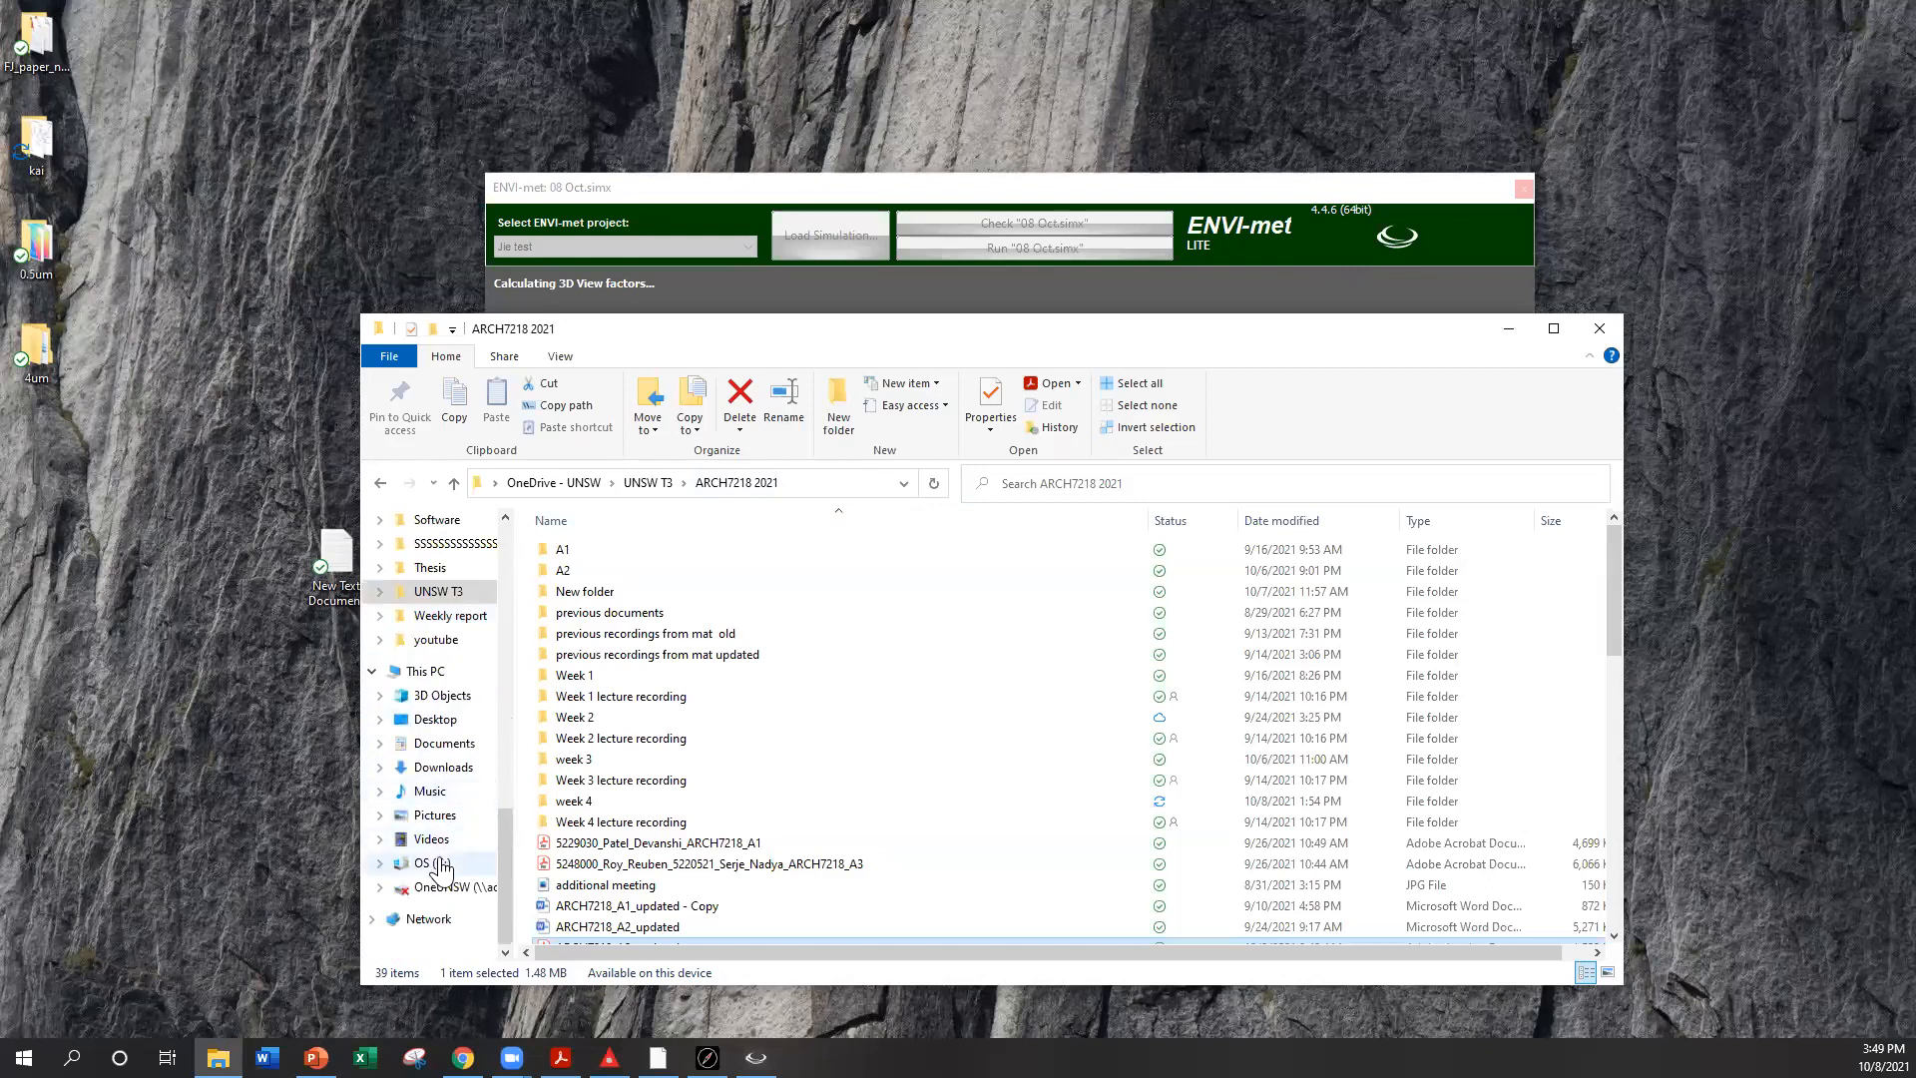
click(432, 862)
double_click(599, 738)
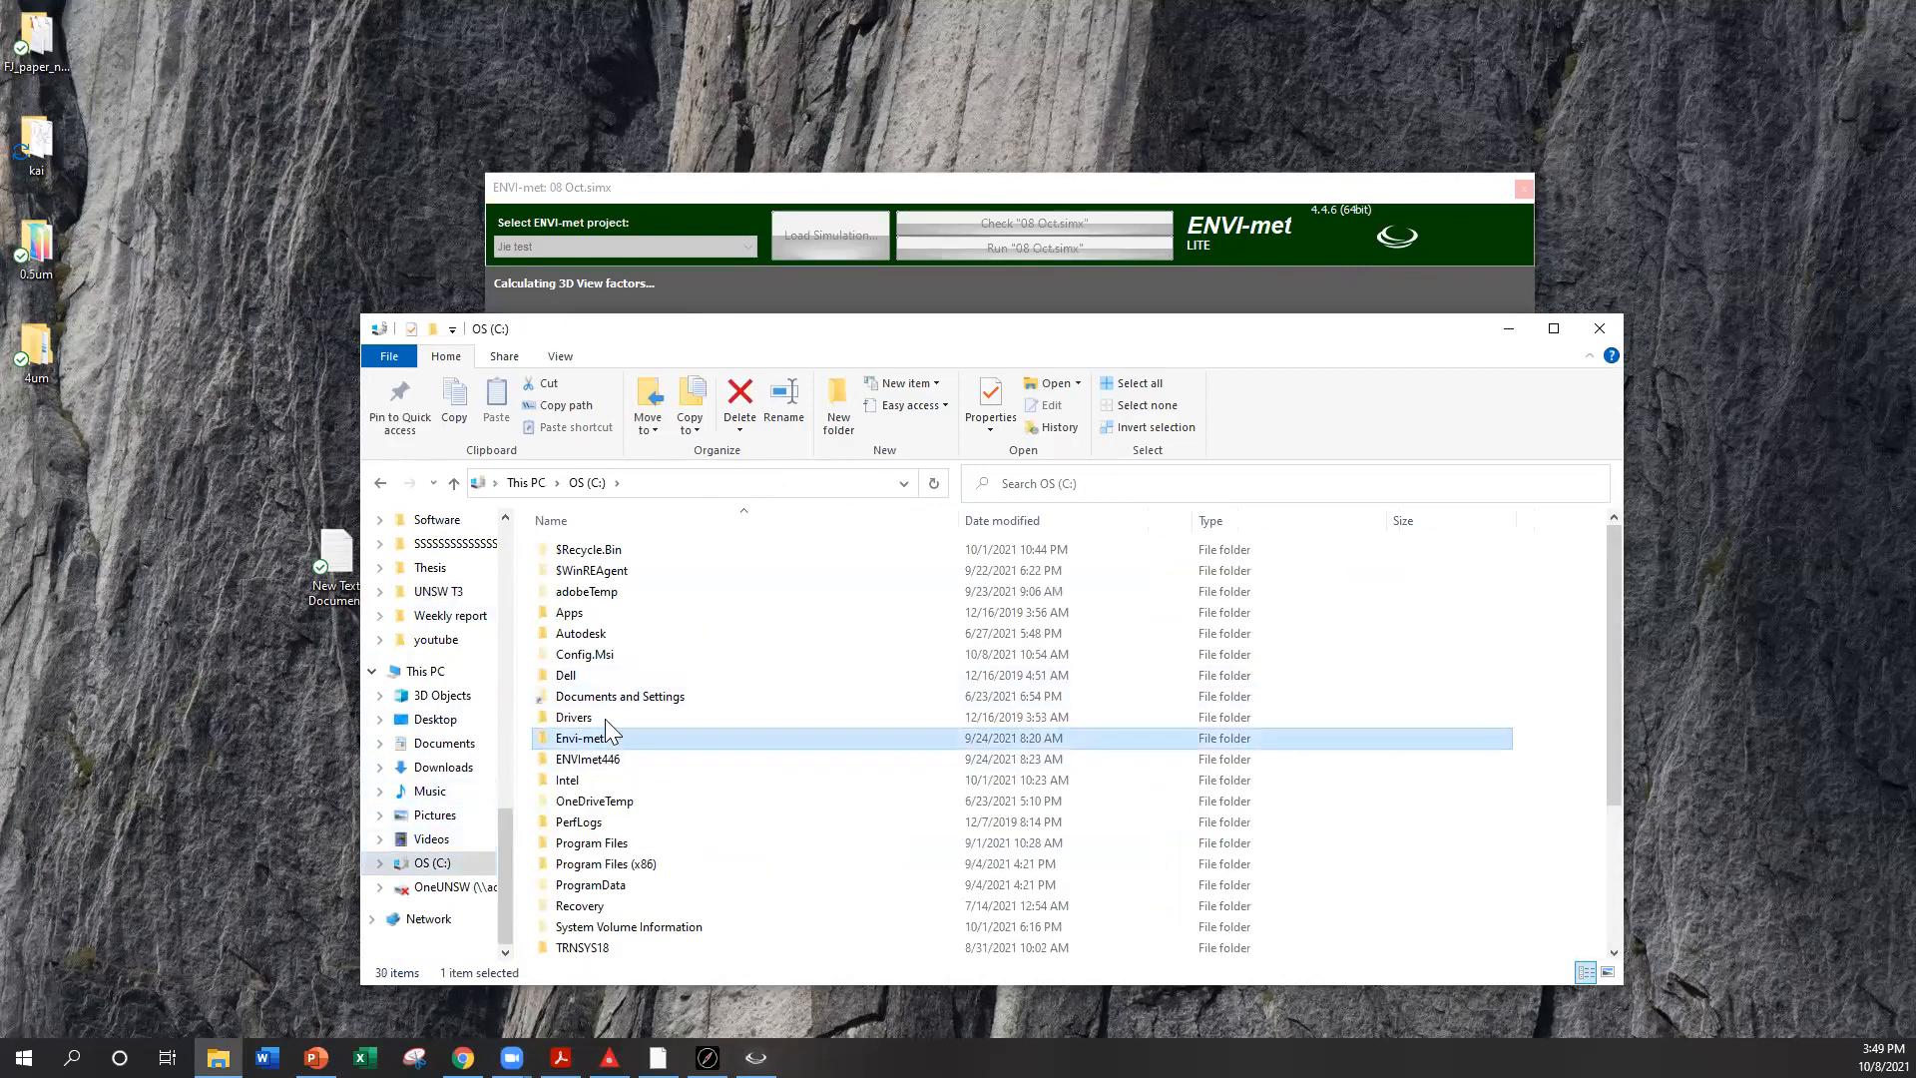
double_click(589, 551)
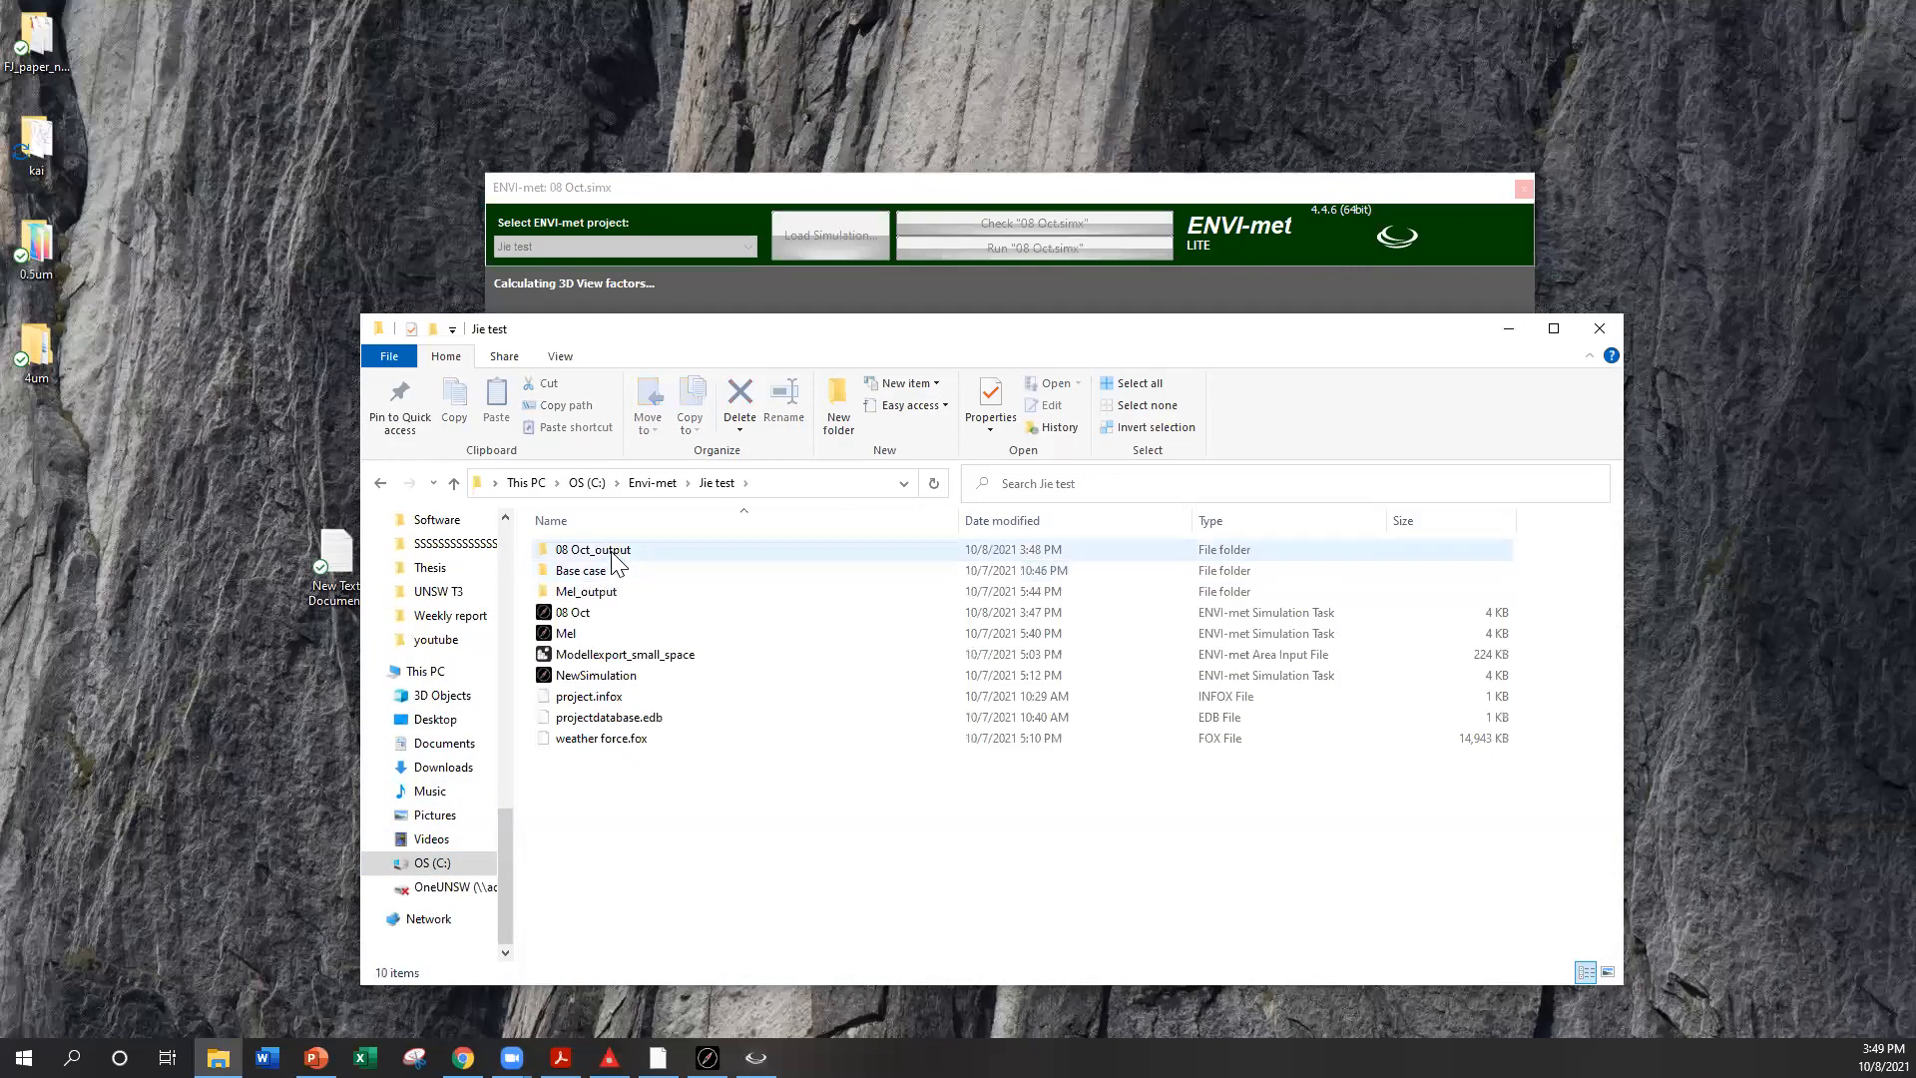
double_click(616, 590)
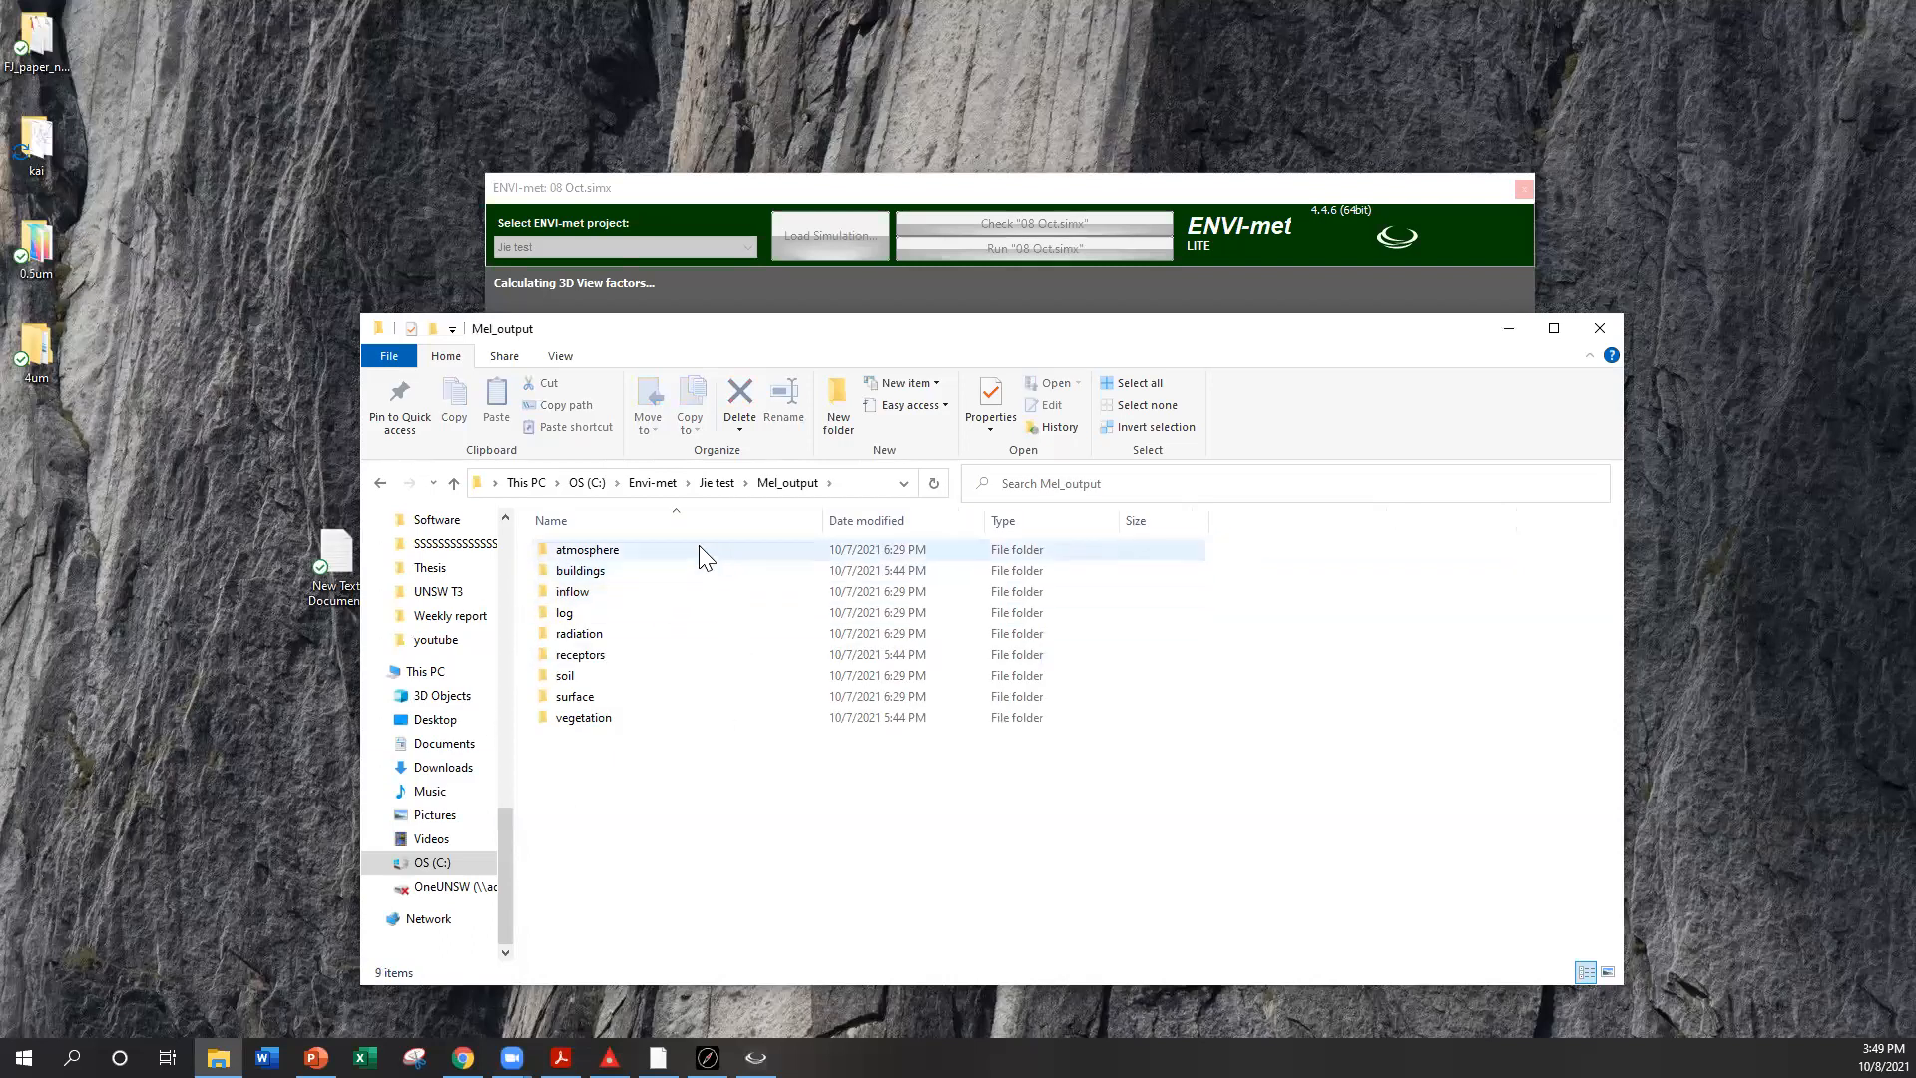
click(659, 557)
double_click(658, 557)
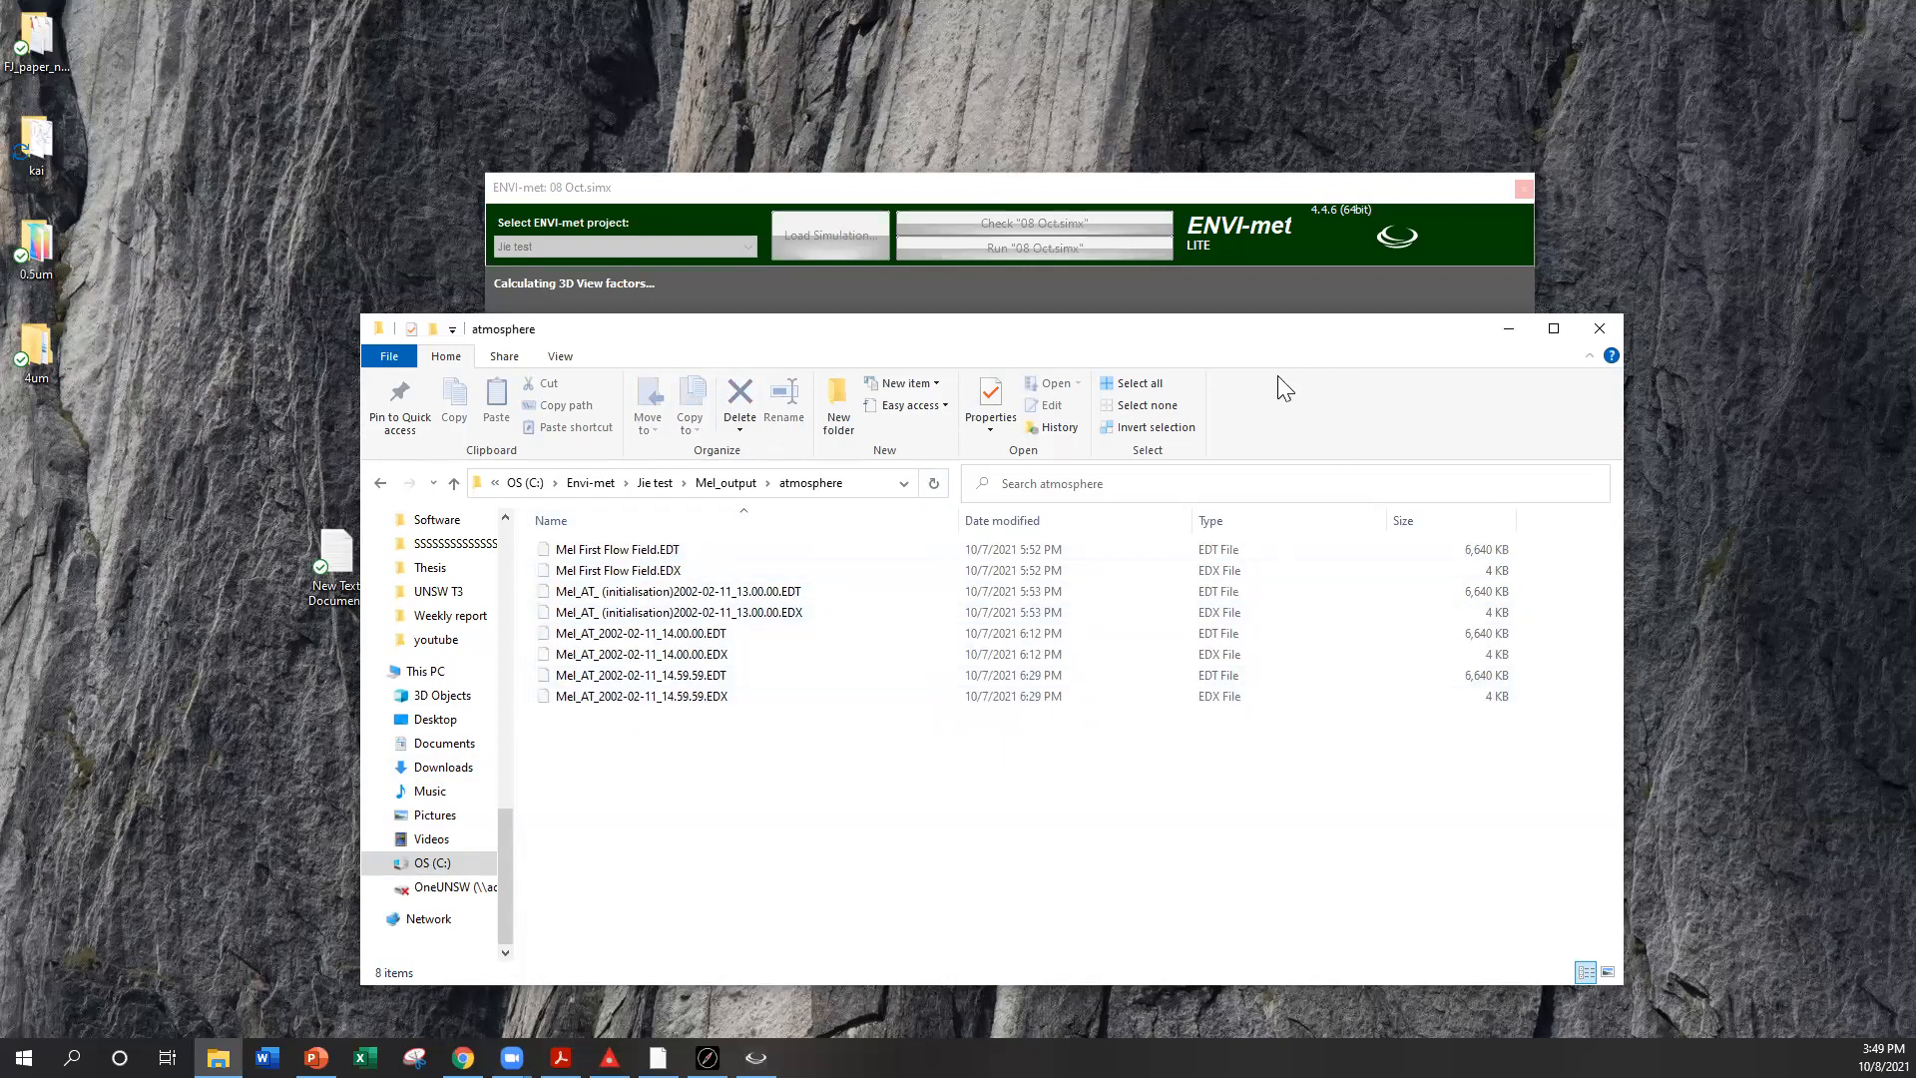
View the available modules in ENVI-met Headquarter, minimise it, and close the atmosphere folder window
click(610, 1058)
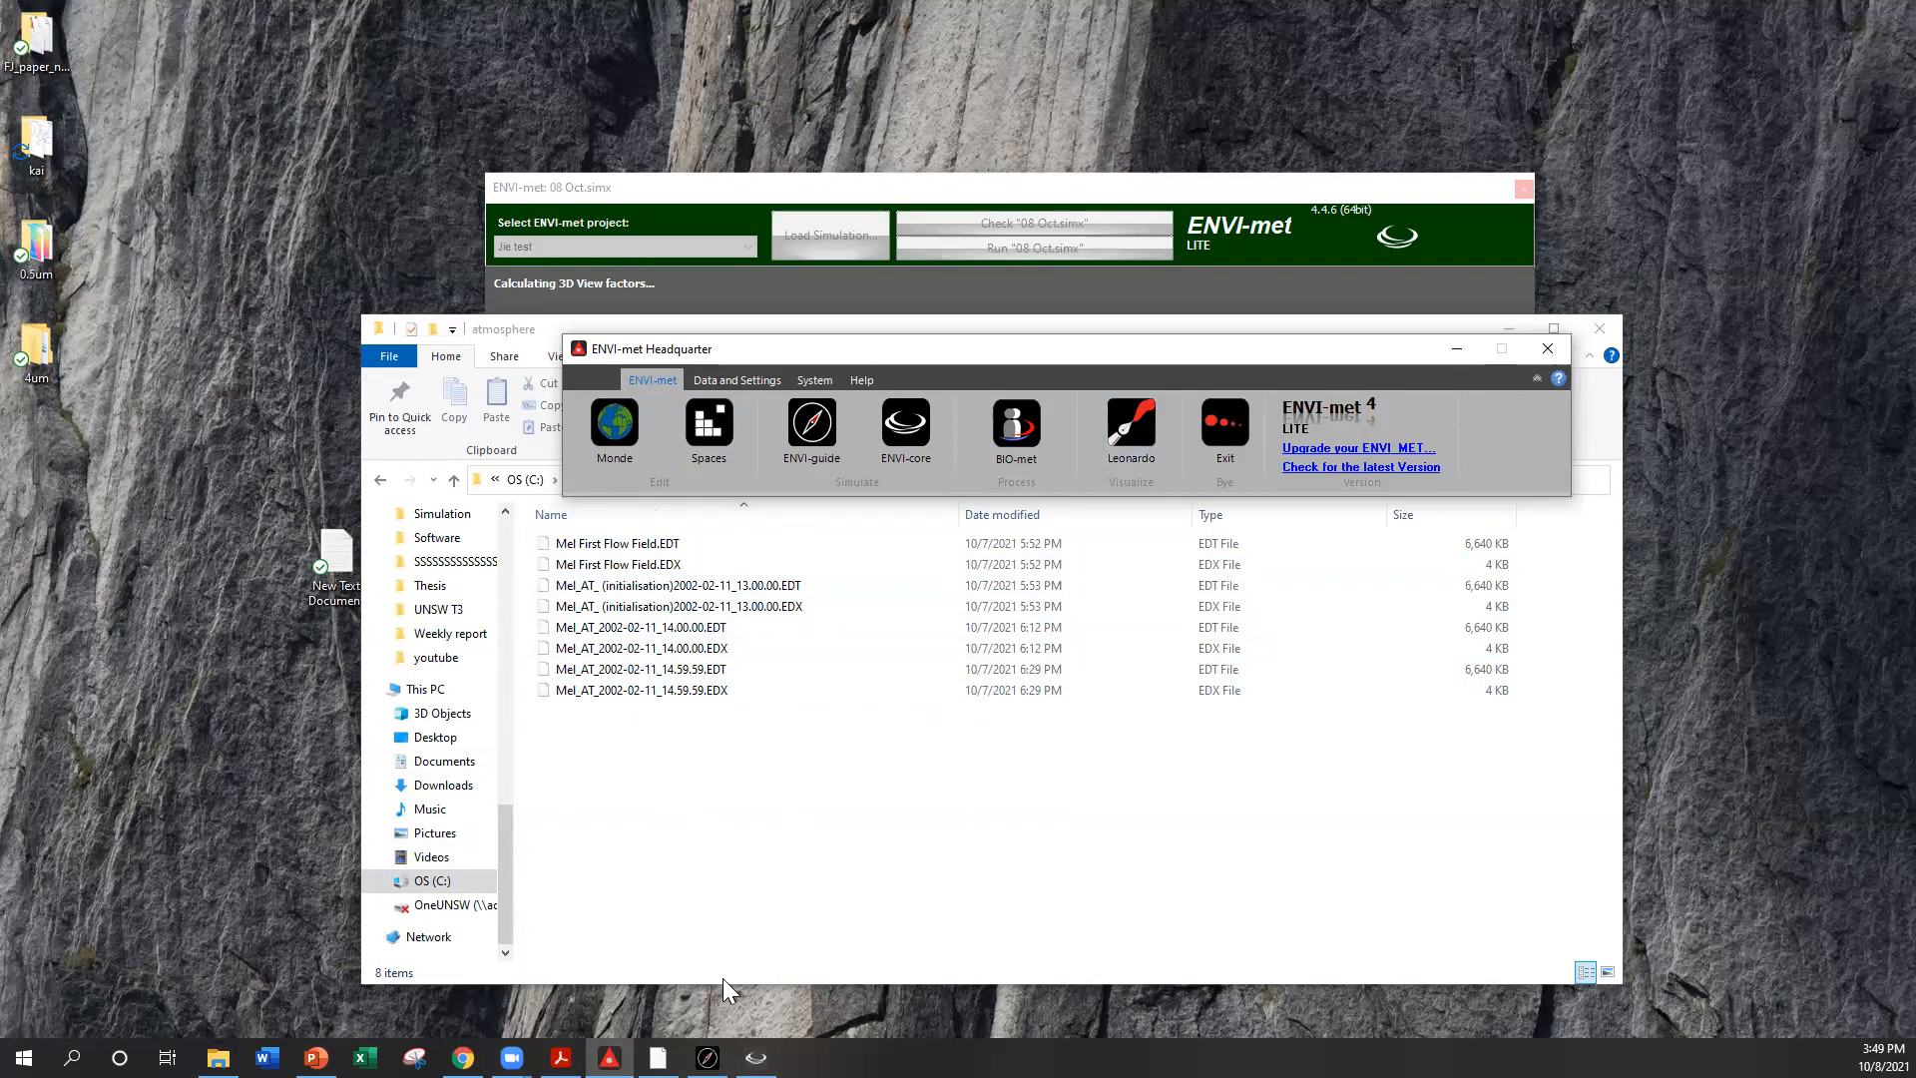
click(1458, 349)
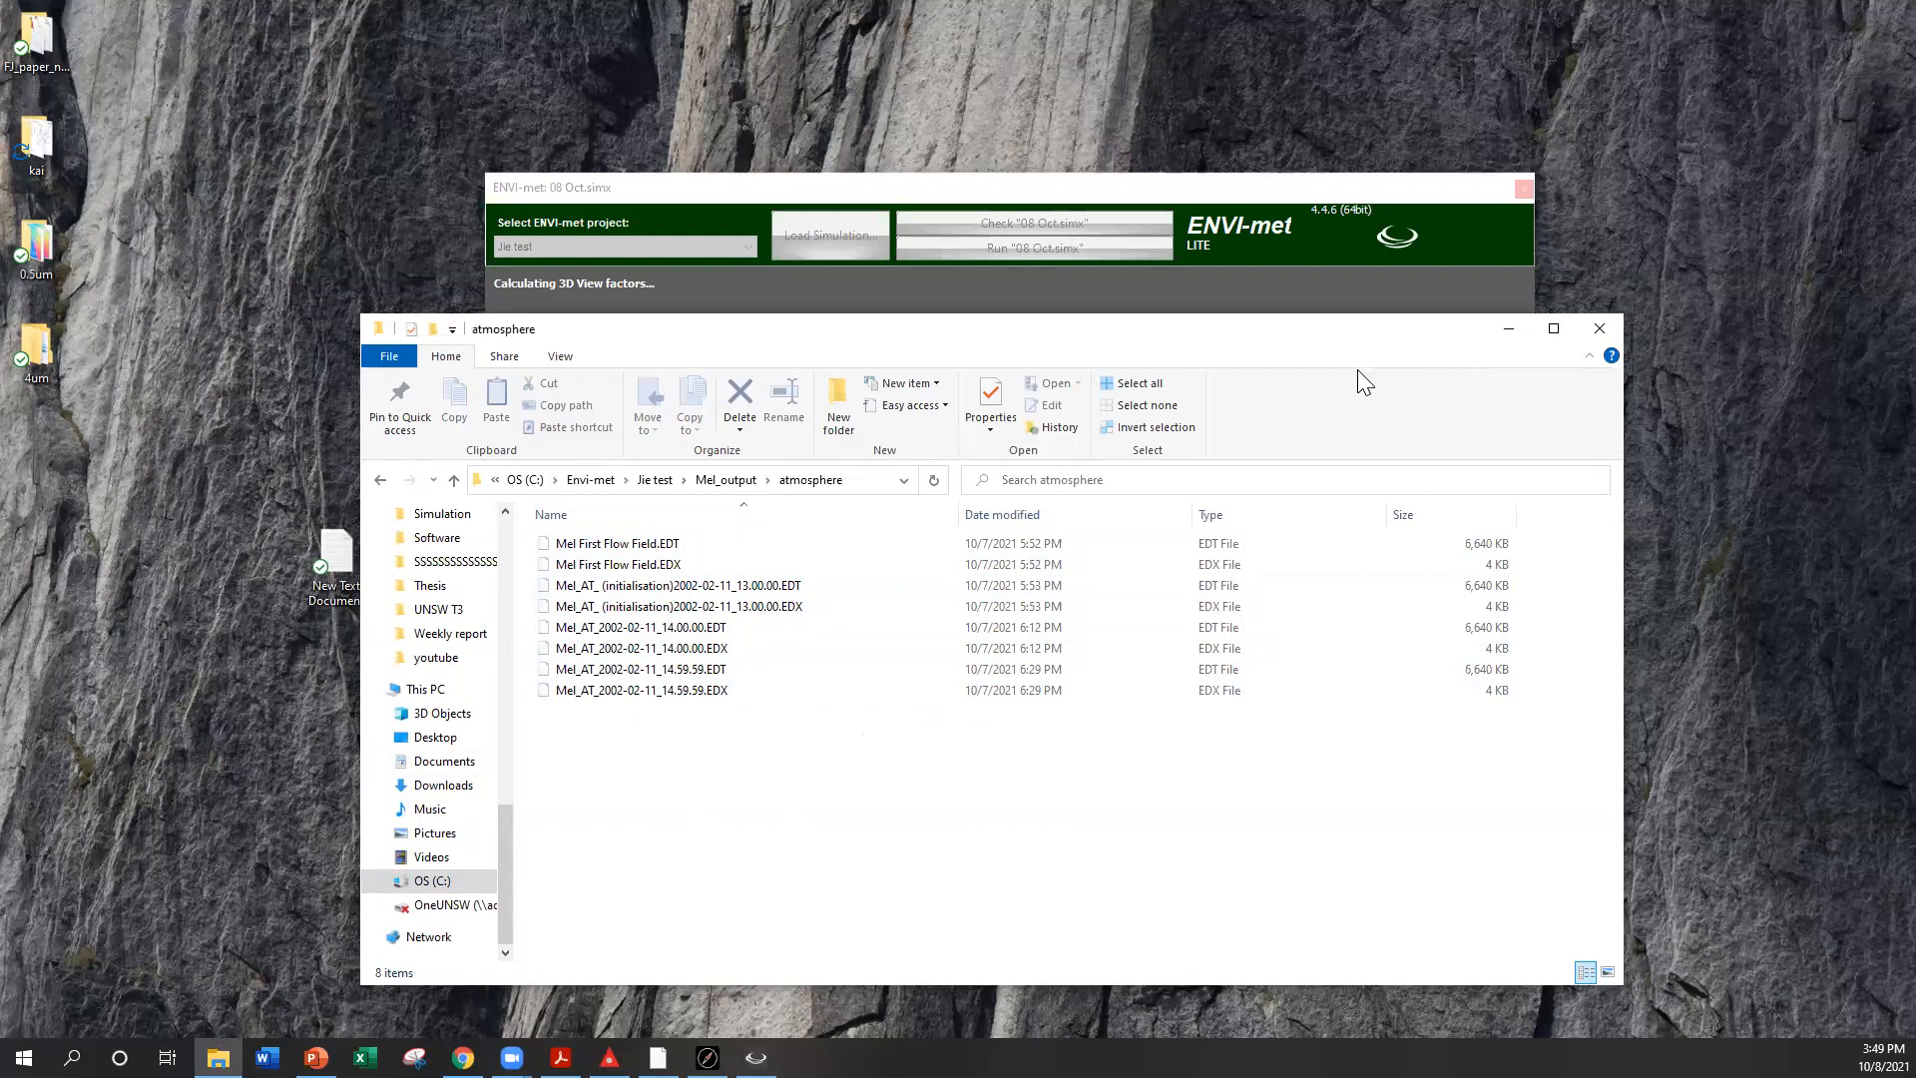
click(1601, 331)
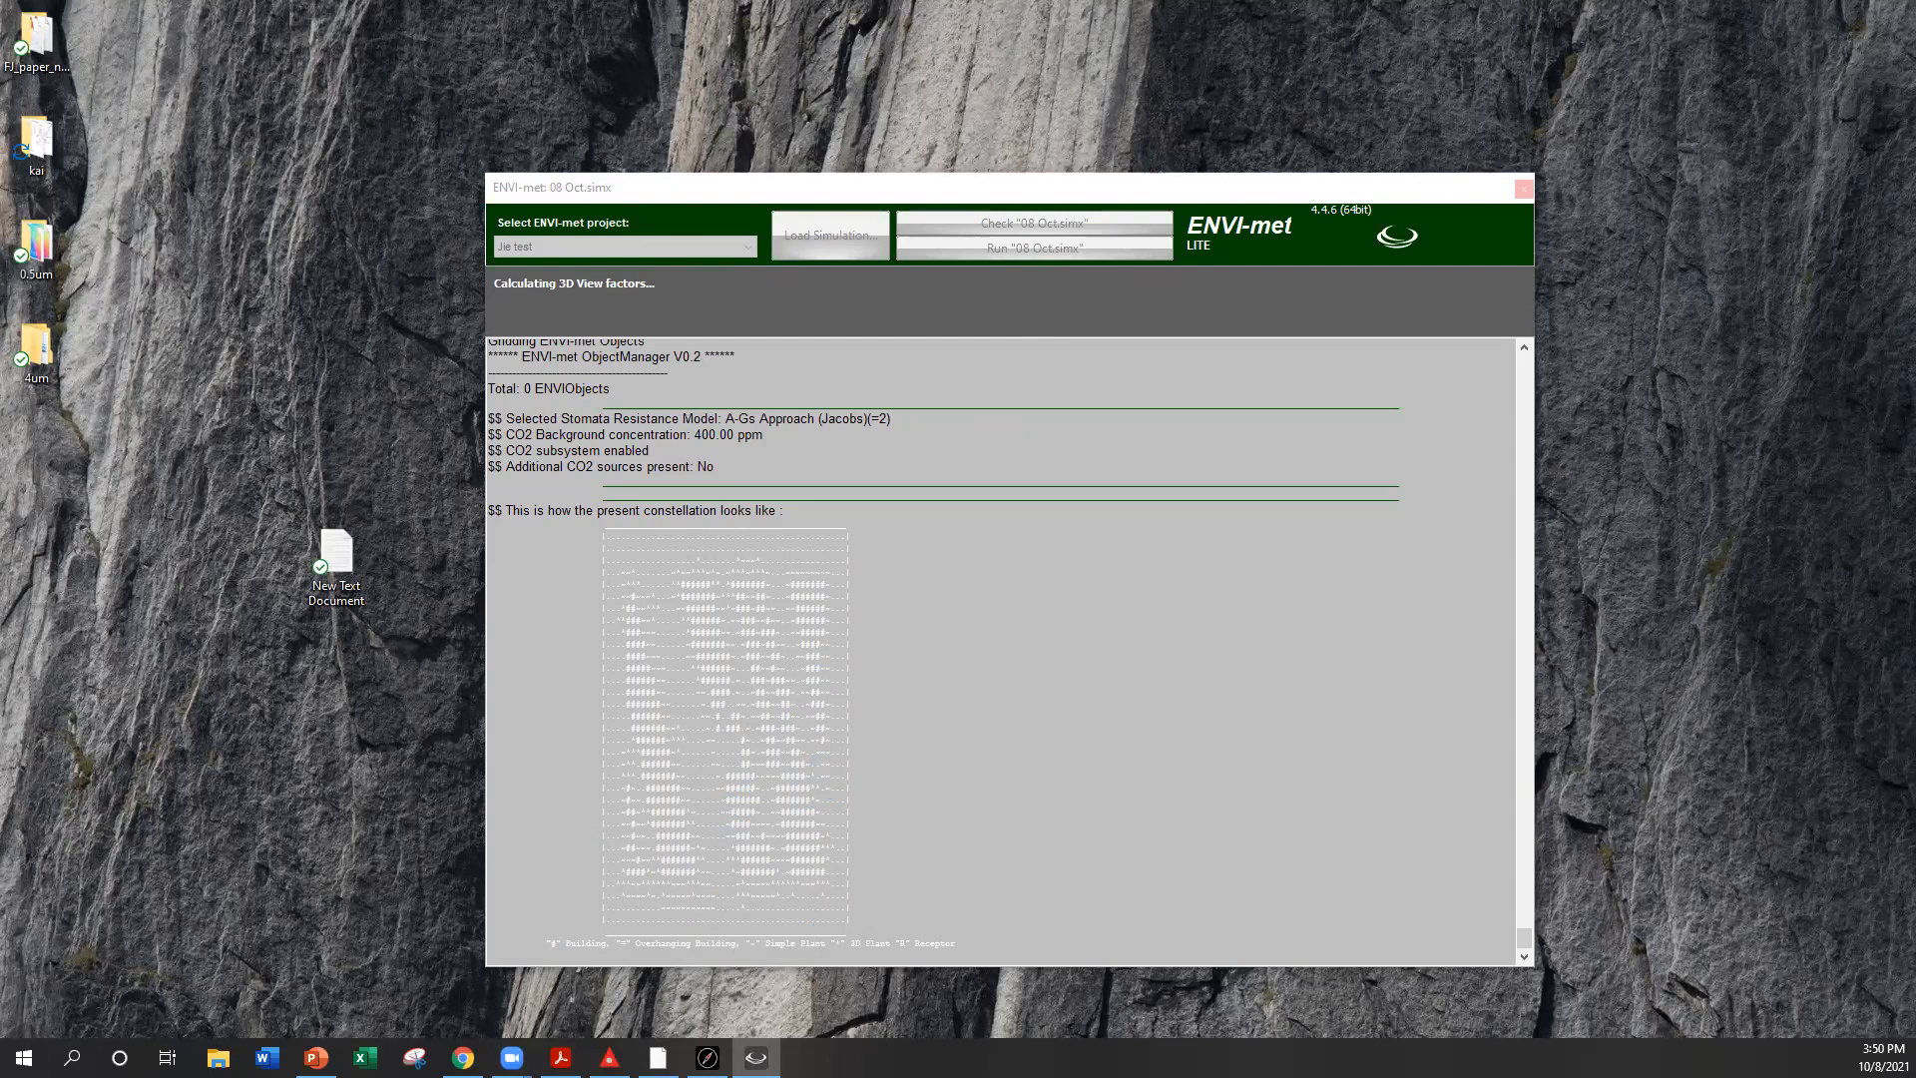
mouse_move(560, 1056)
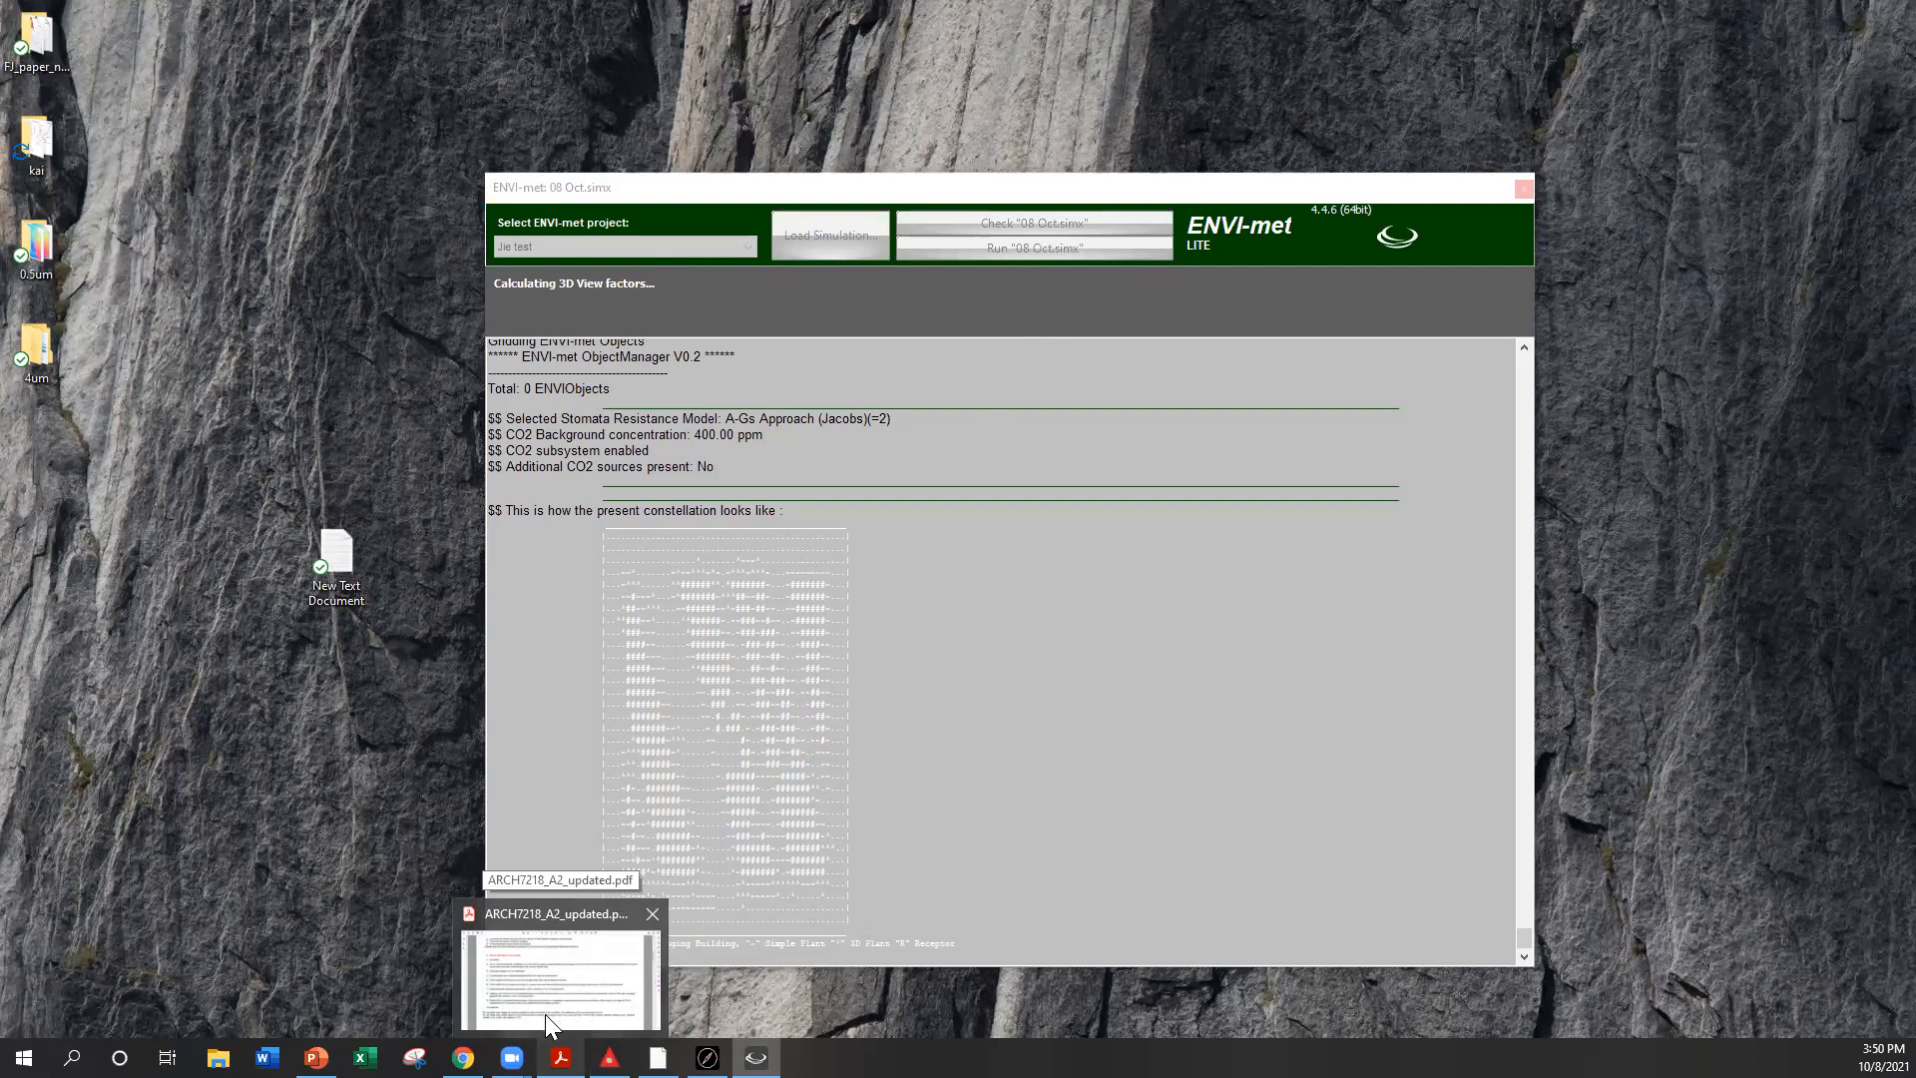
mouse_move(462, 1056)
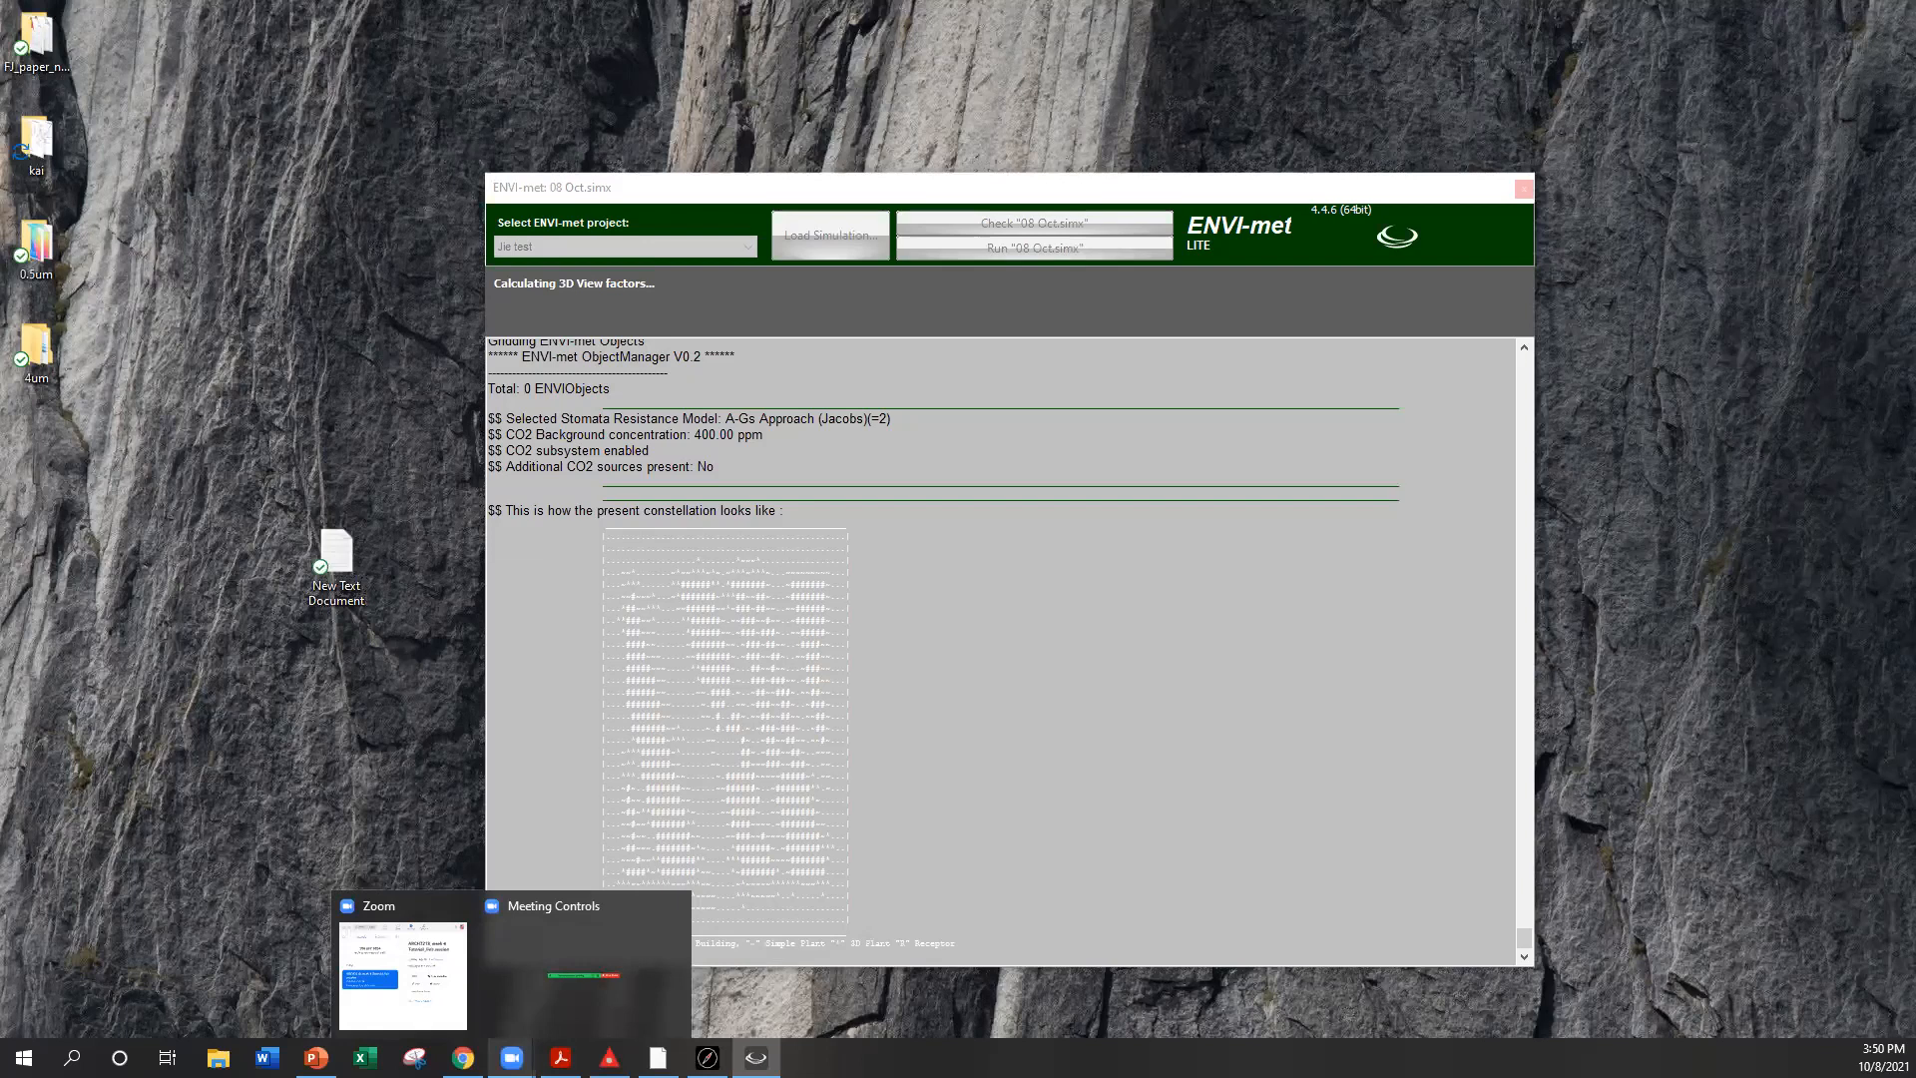
click(493, 250)
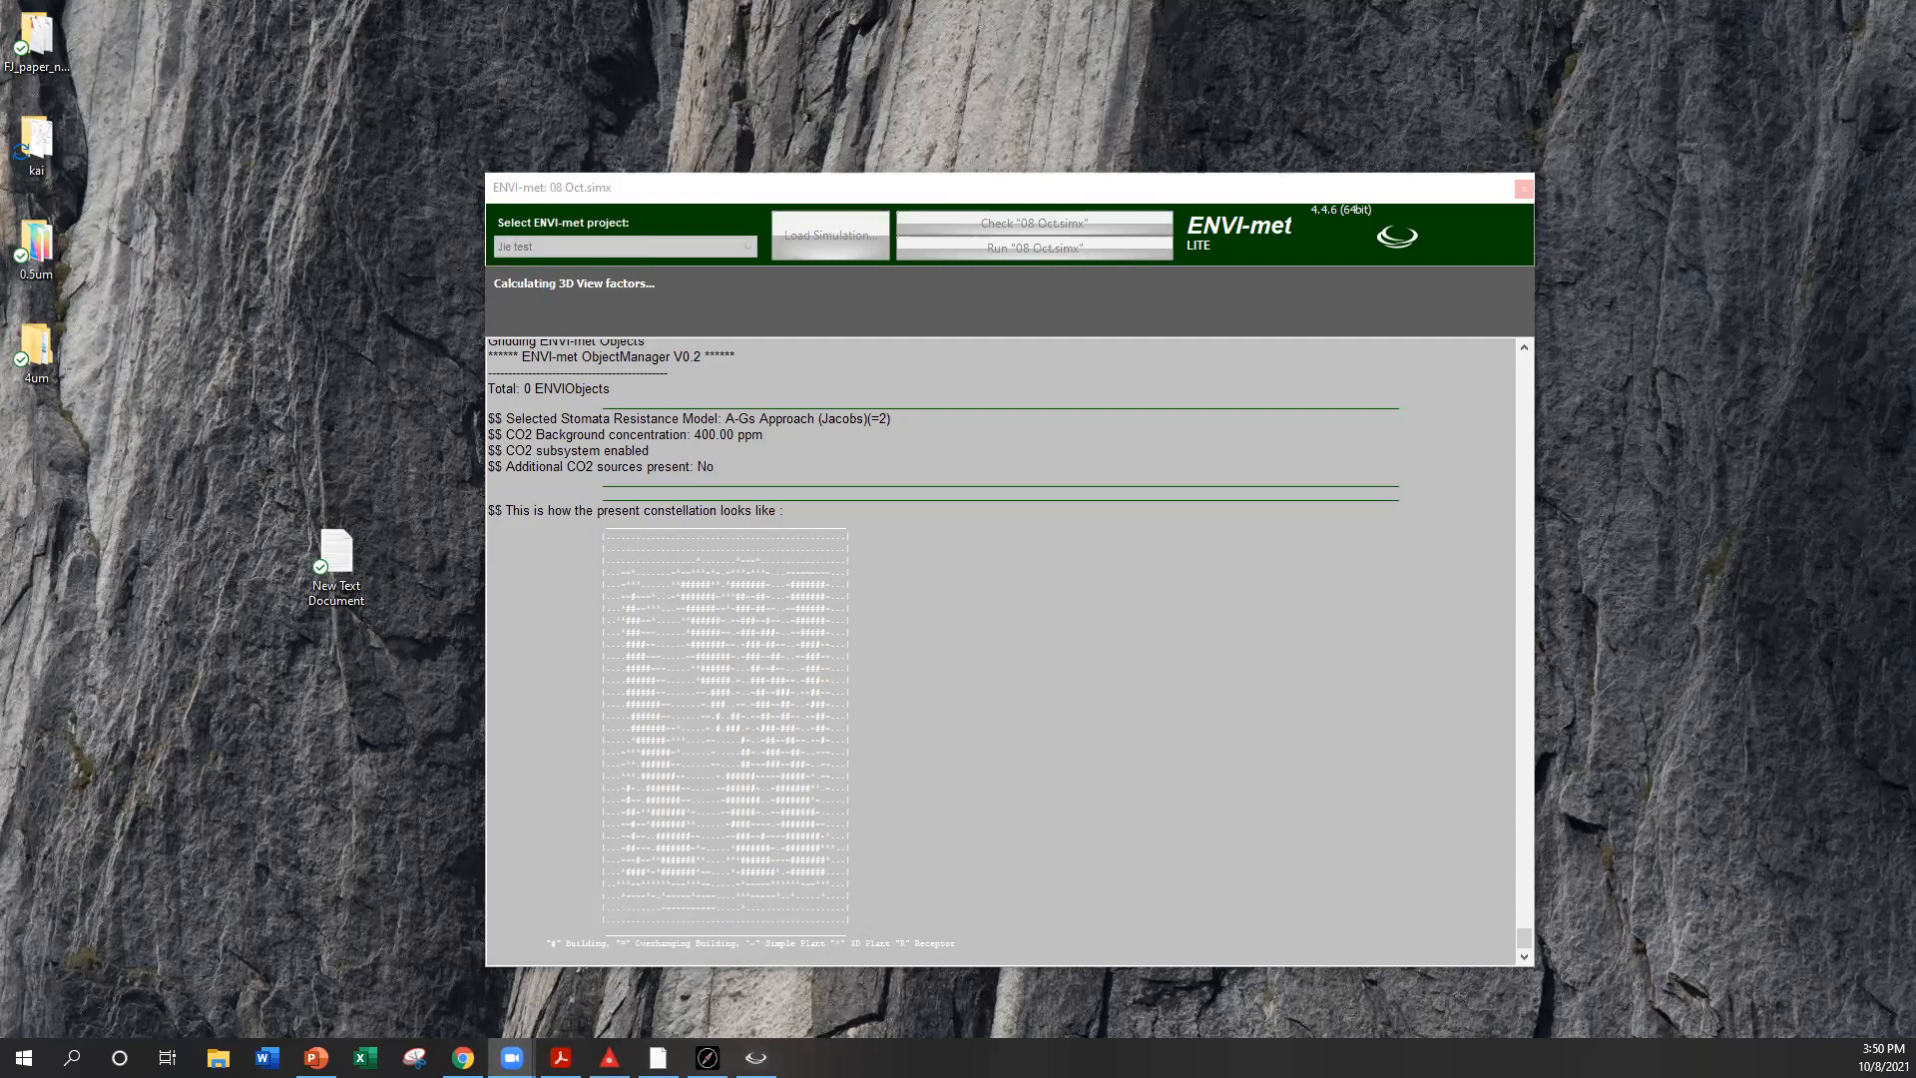
Switch to ENVI-met Headquarter and launch Spaces
mouse_move(658, 1058)
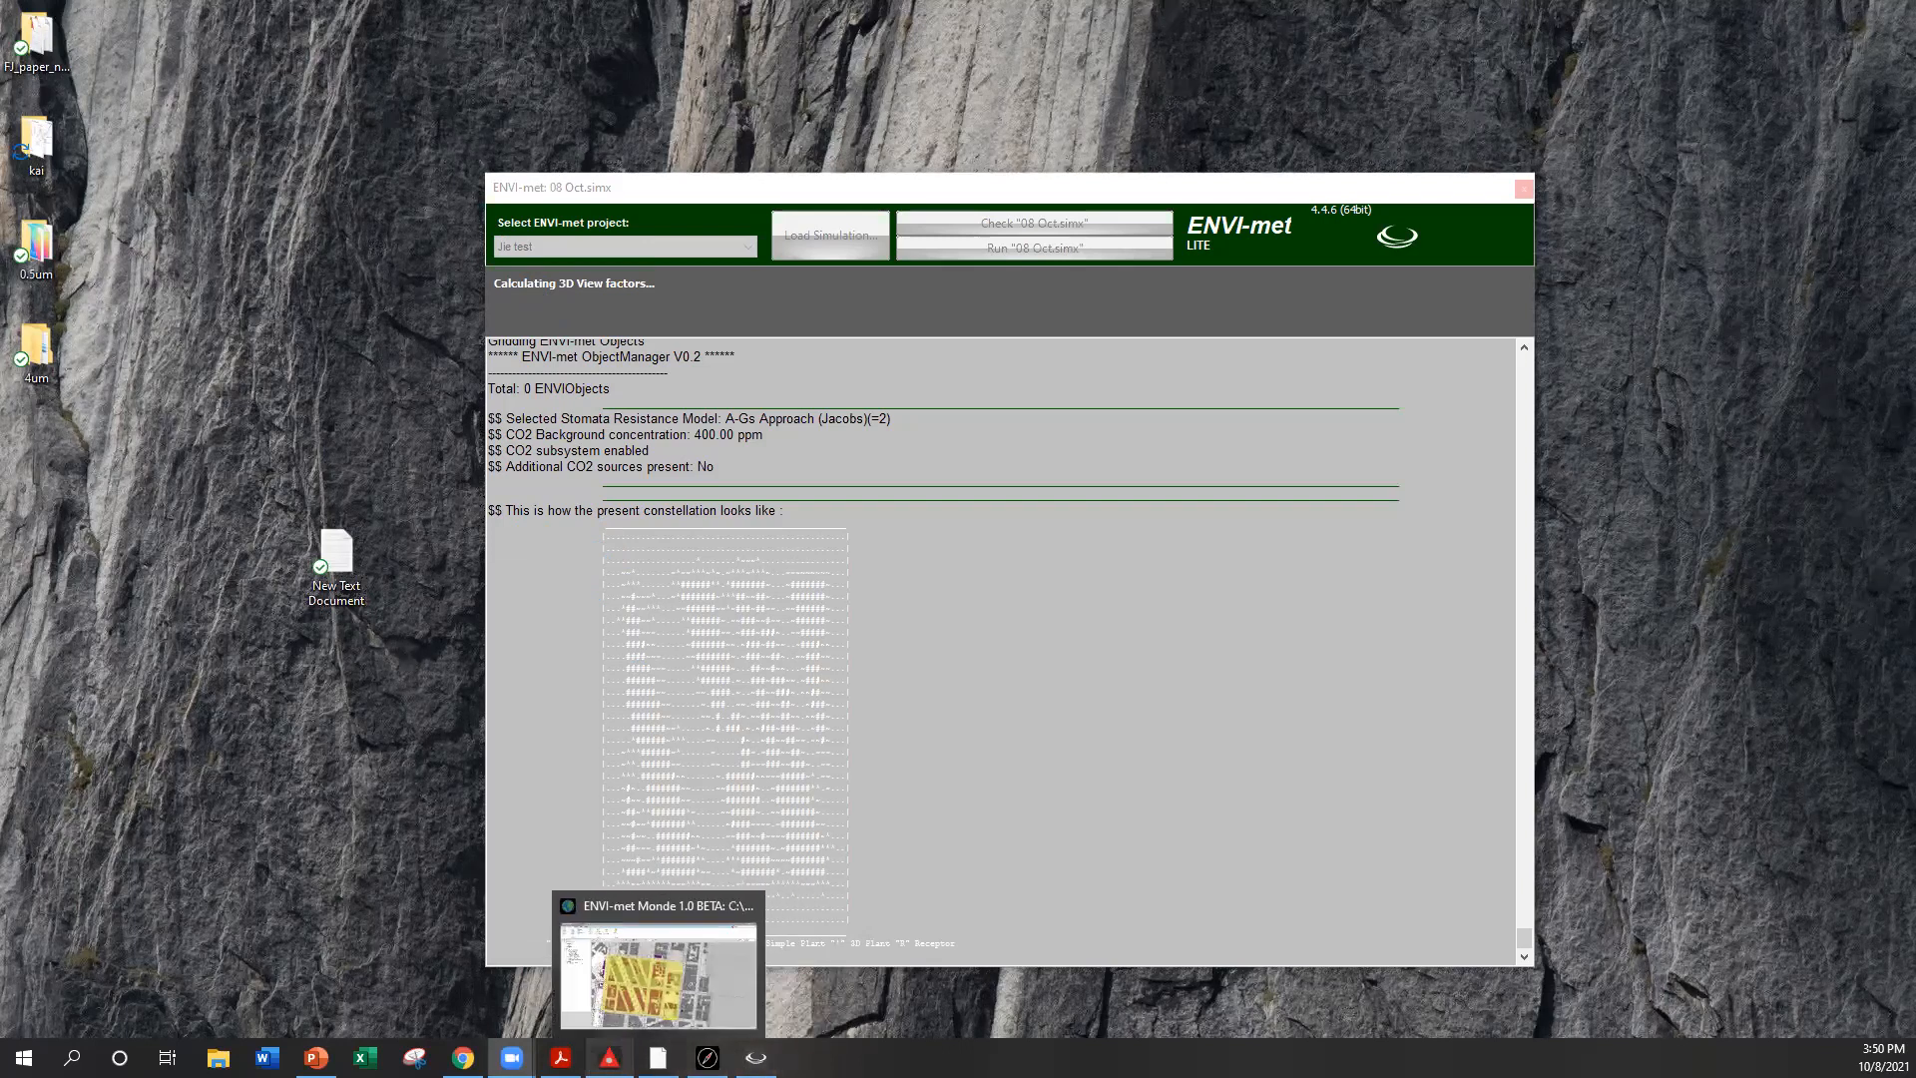
click(609, 1058)
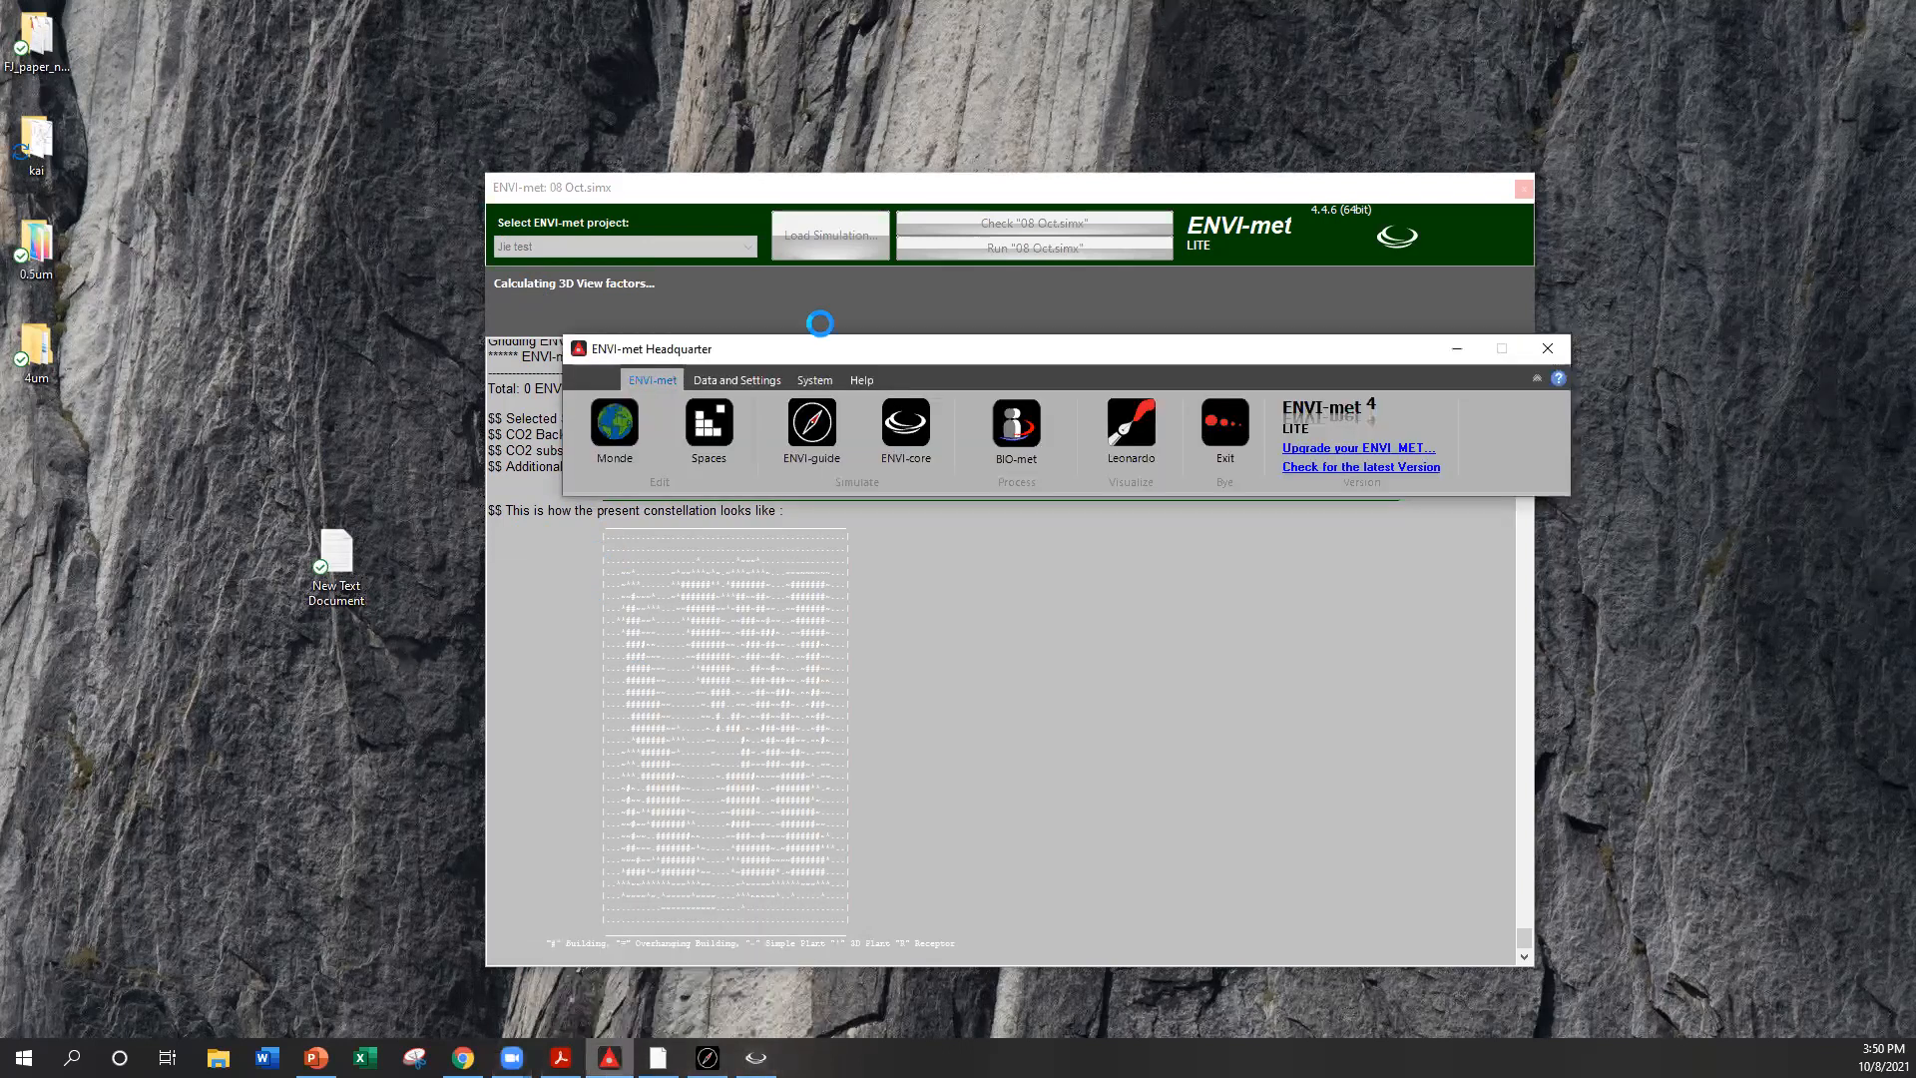
click(719, 439)
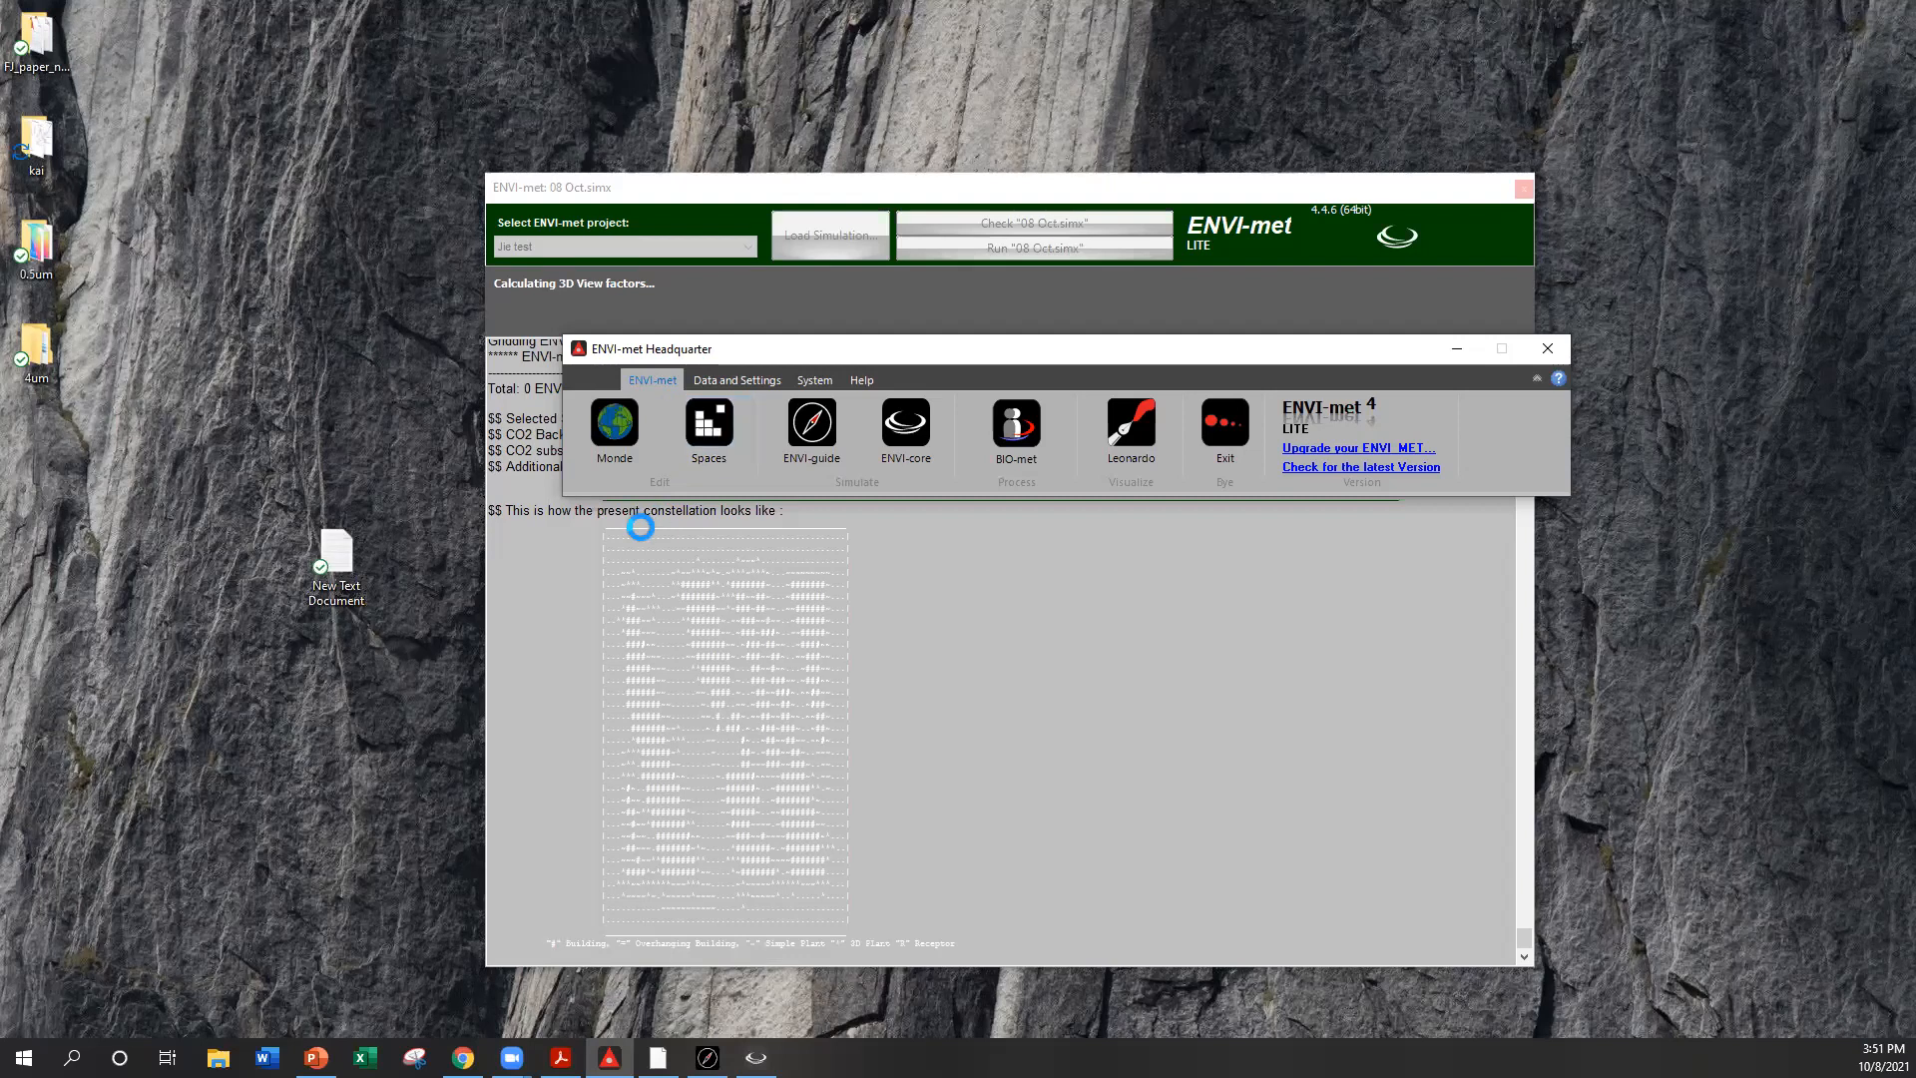